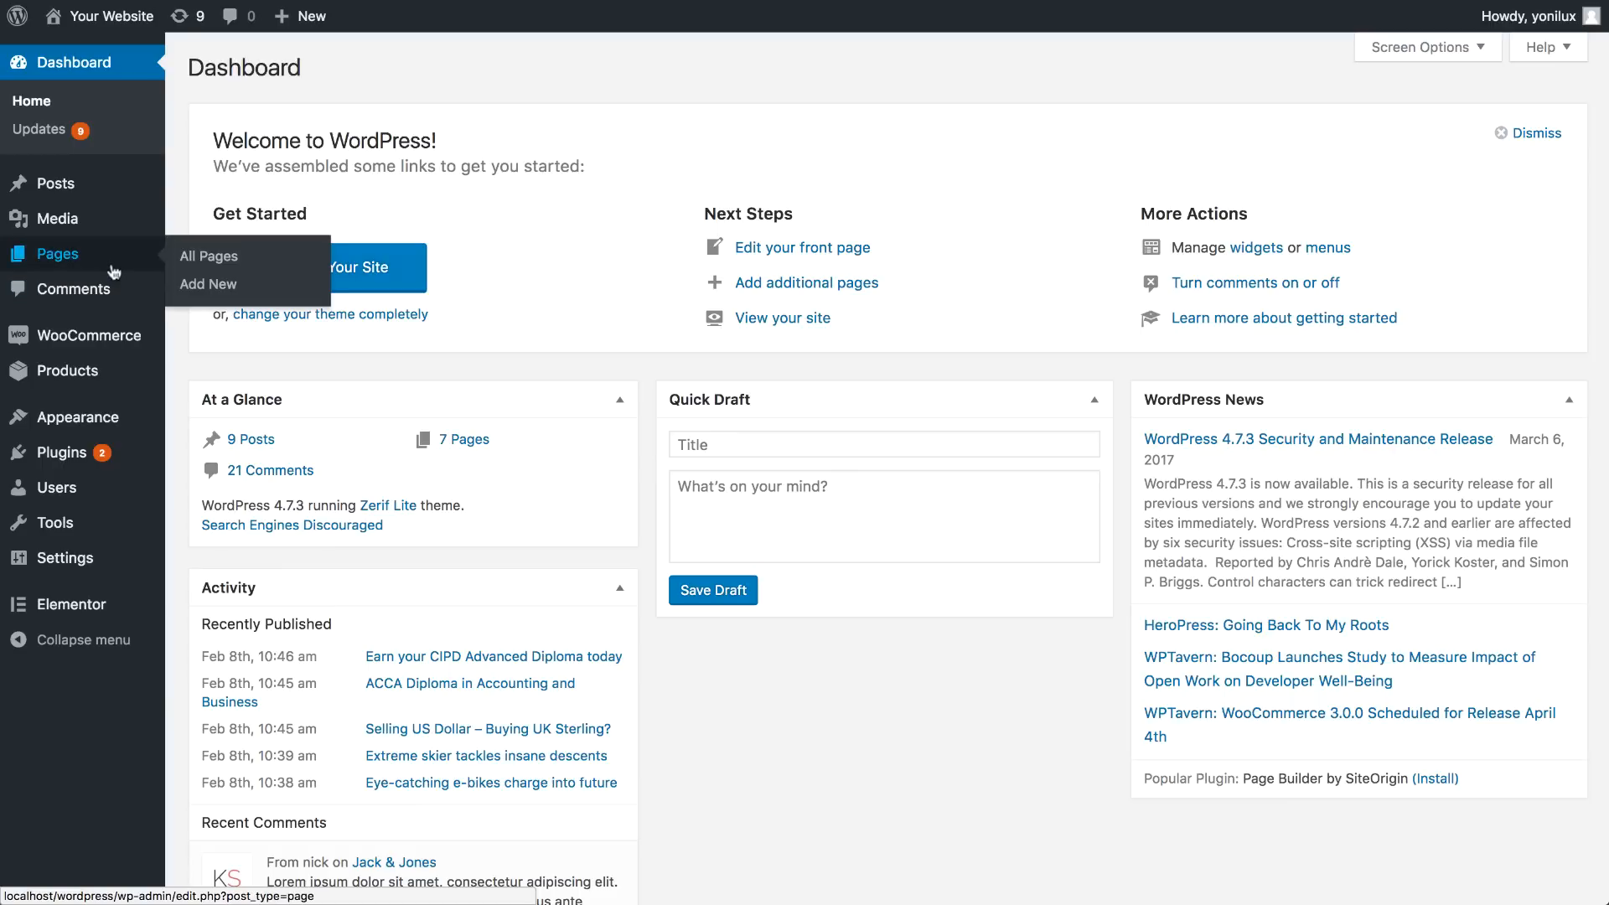
# Create a new page titled "Nokia 3310" that uses the "Full width with no title template" page template
pyautogui.click(203, 286)
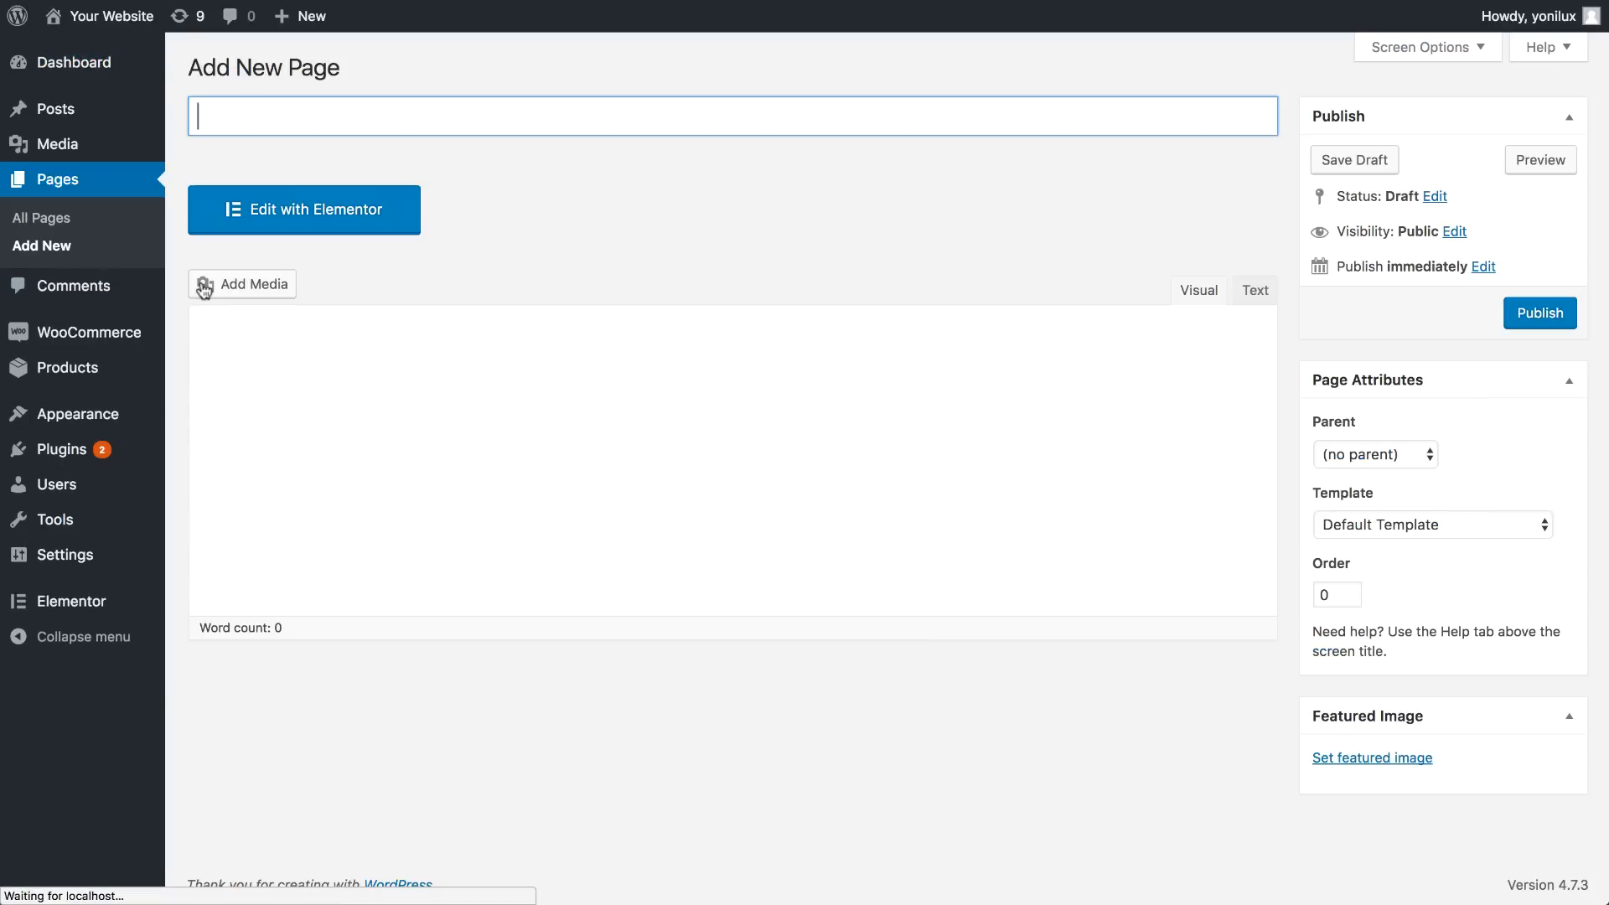
pyautogui.write('Nokia 3310')
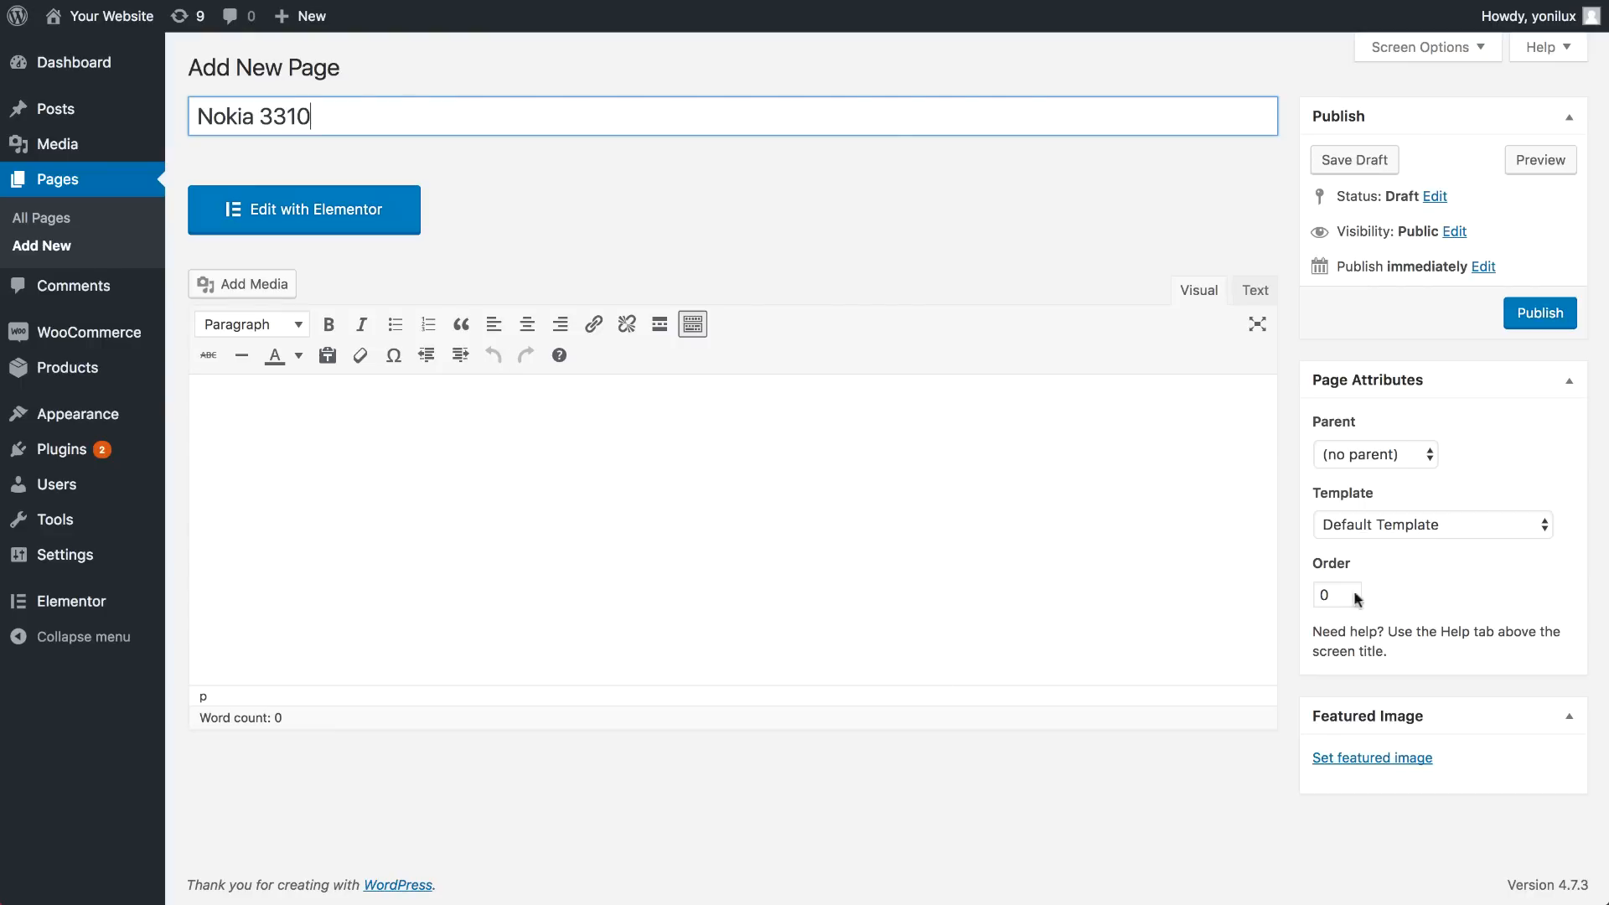
pyautogui.click(1426, 525)
pyautogui.click(1404, 569)
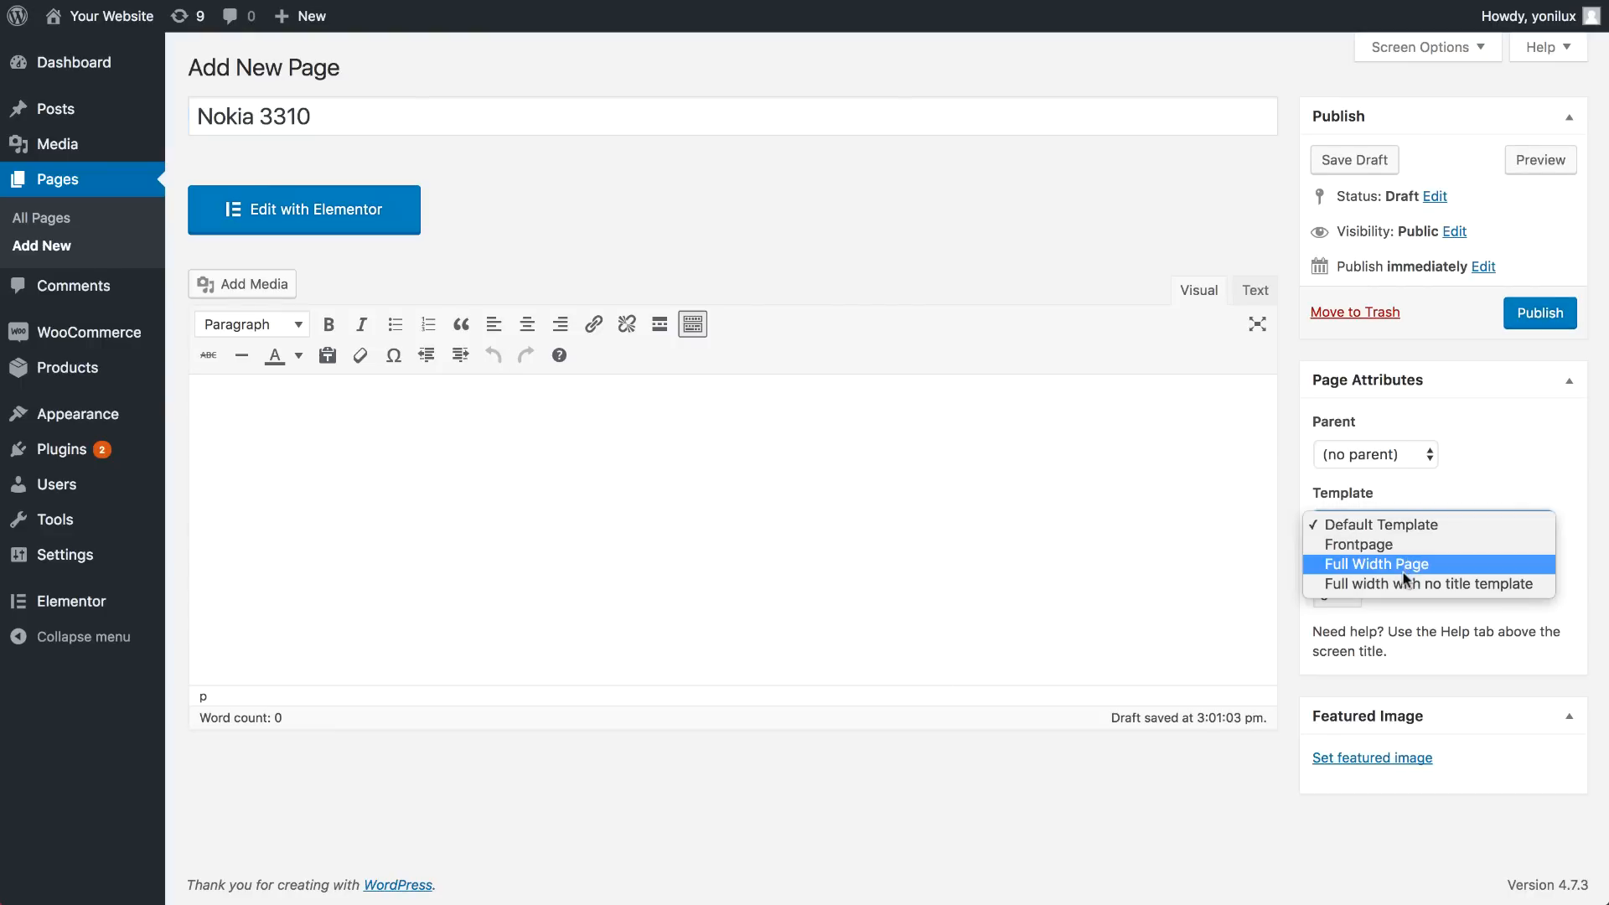
pyautogui.click(1404, 528)
pyautogui.click(1405, 543)
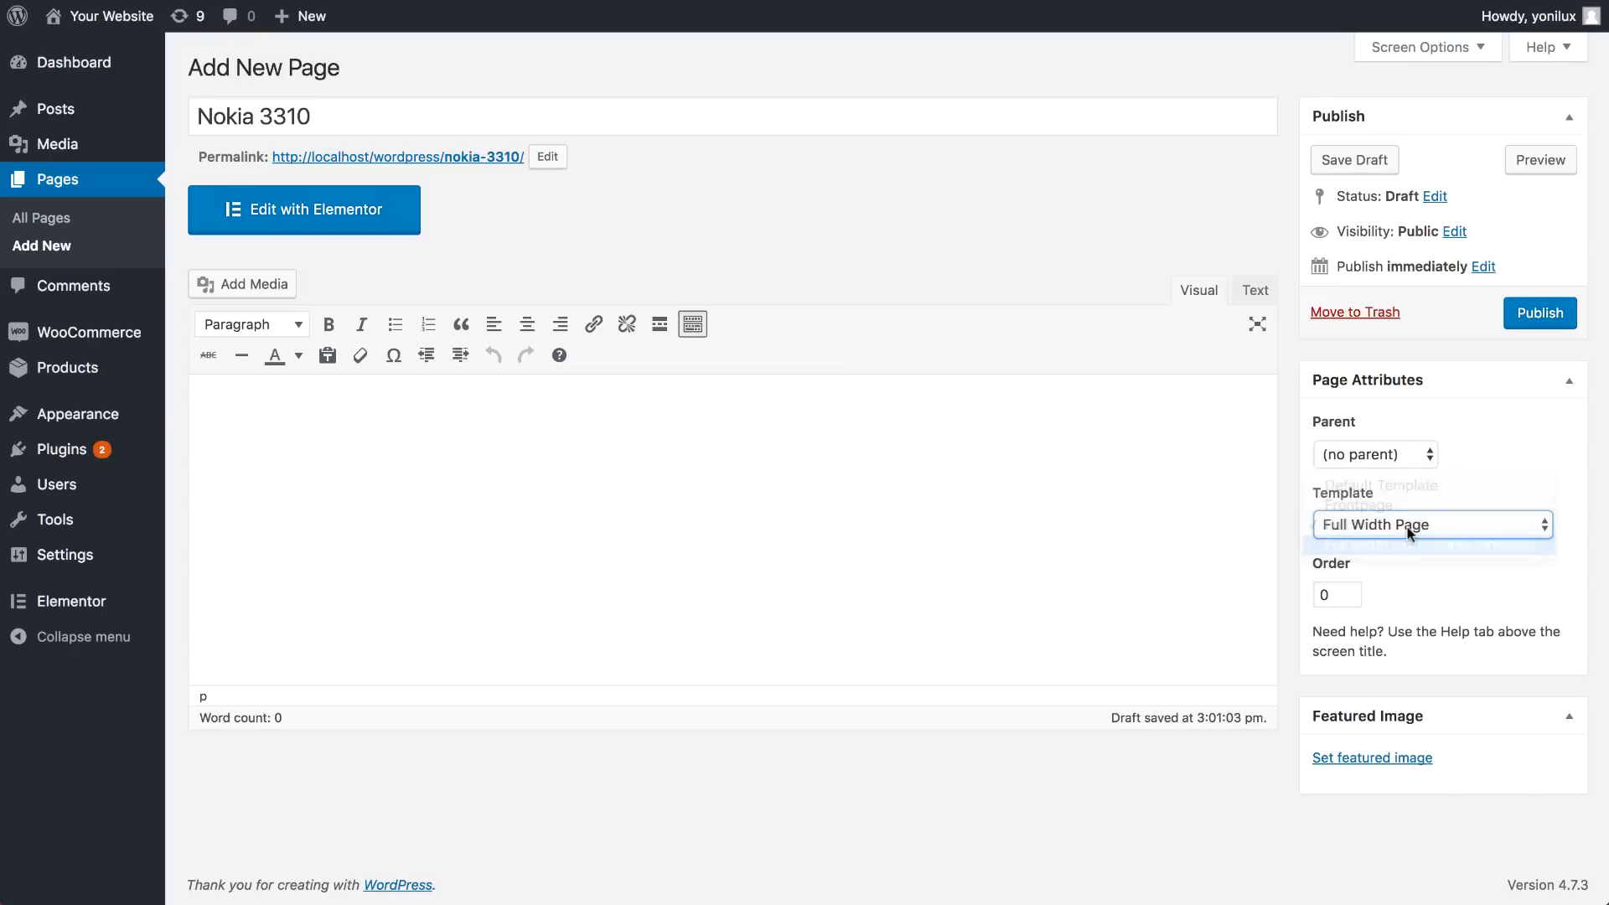
# Save the new page as a draft and open it for editing with Elementor
pyautogui.click(1372, 161)
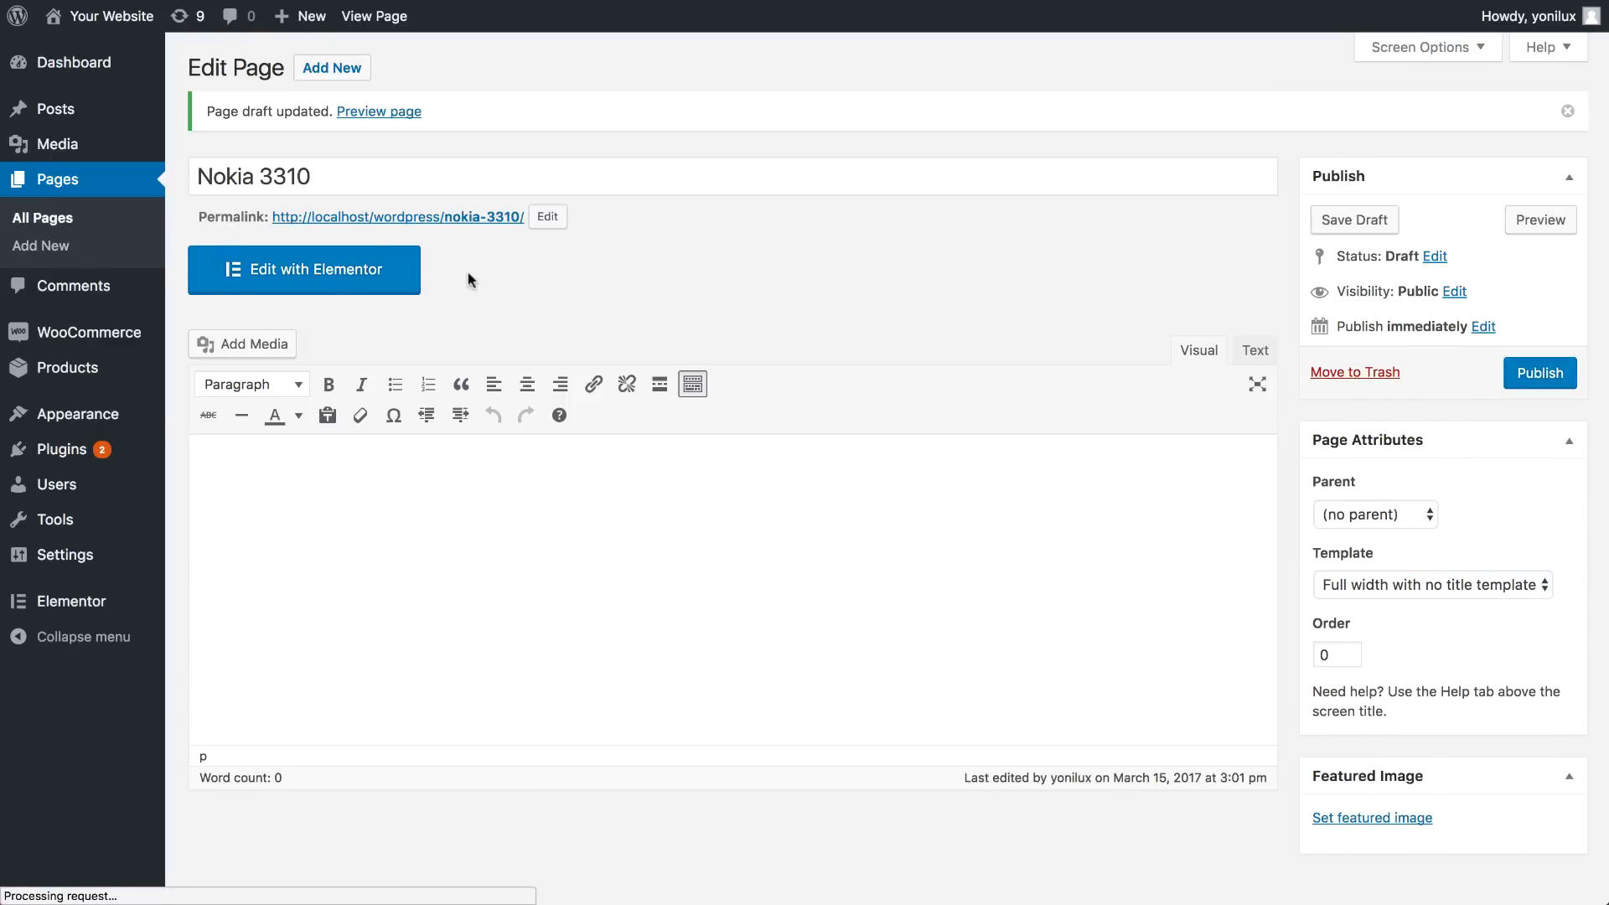
pyautogui.click(331, 281)
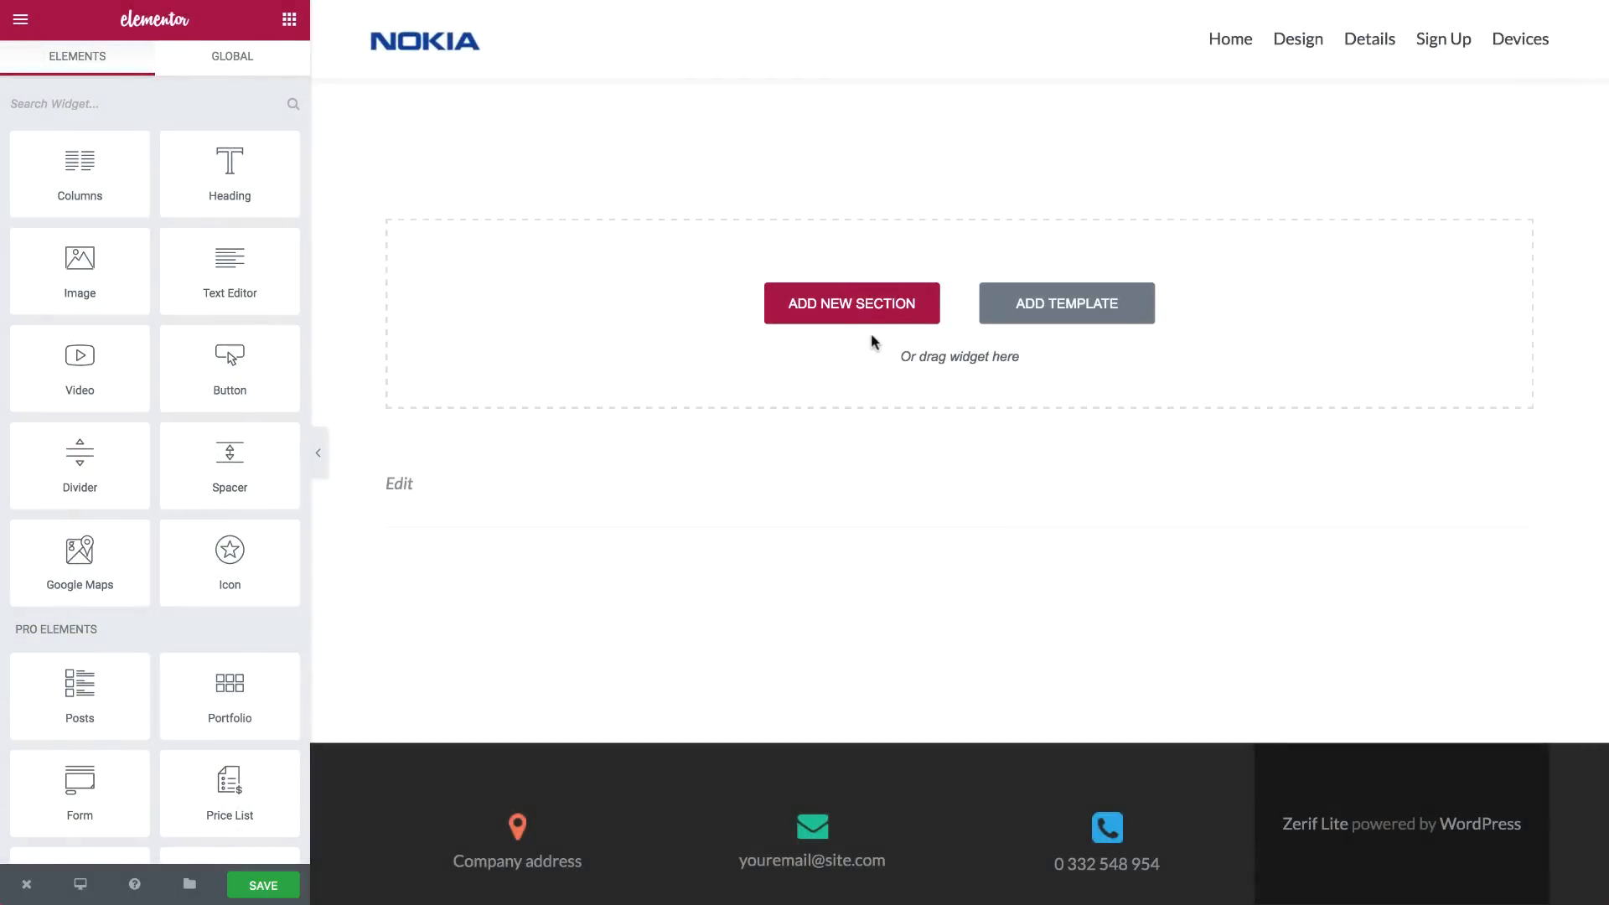
# Add a two-column section and place a heading reading "Nokia 3310" in its left column
pyautogui.click(842, 310)
pyautogui.click(781, 359)
pyautogui.moveTo(229, 168); pyautogui.dragTo(469, 207)
pyautogui.tripleClick(223, 215)
pyautogui.write('Nokia 3310')
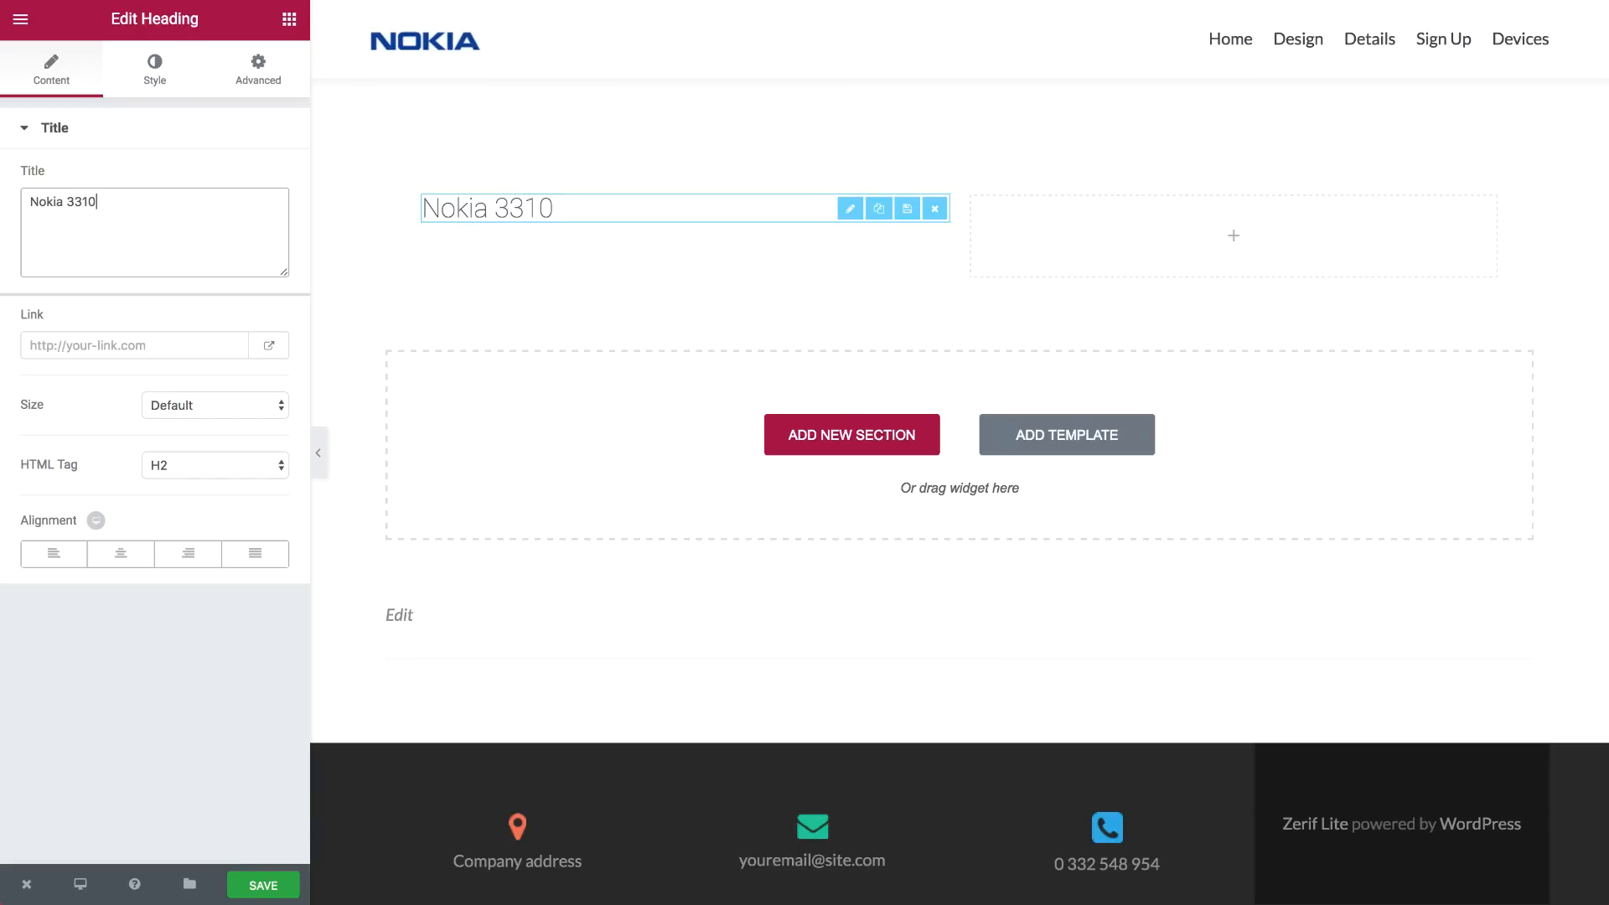
# Enable custom typography on the "Nokia 3310" heading and set its font size to 36 px
pyautogui.click(155, 68)
pyautogui.click(264, 237)
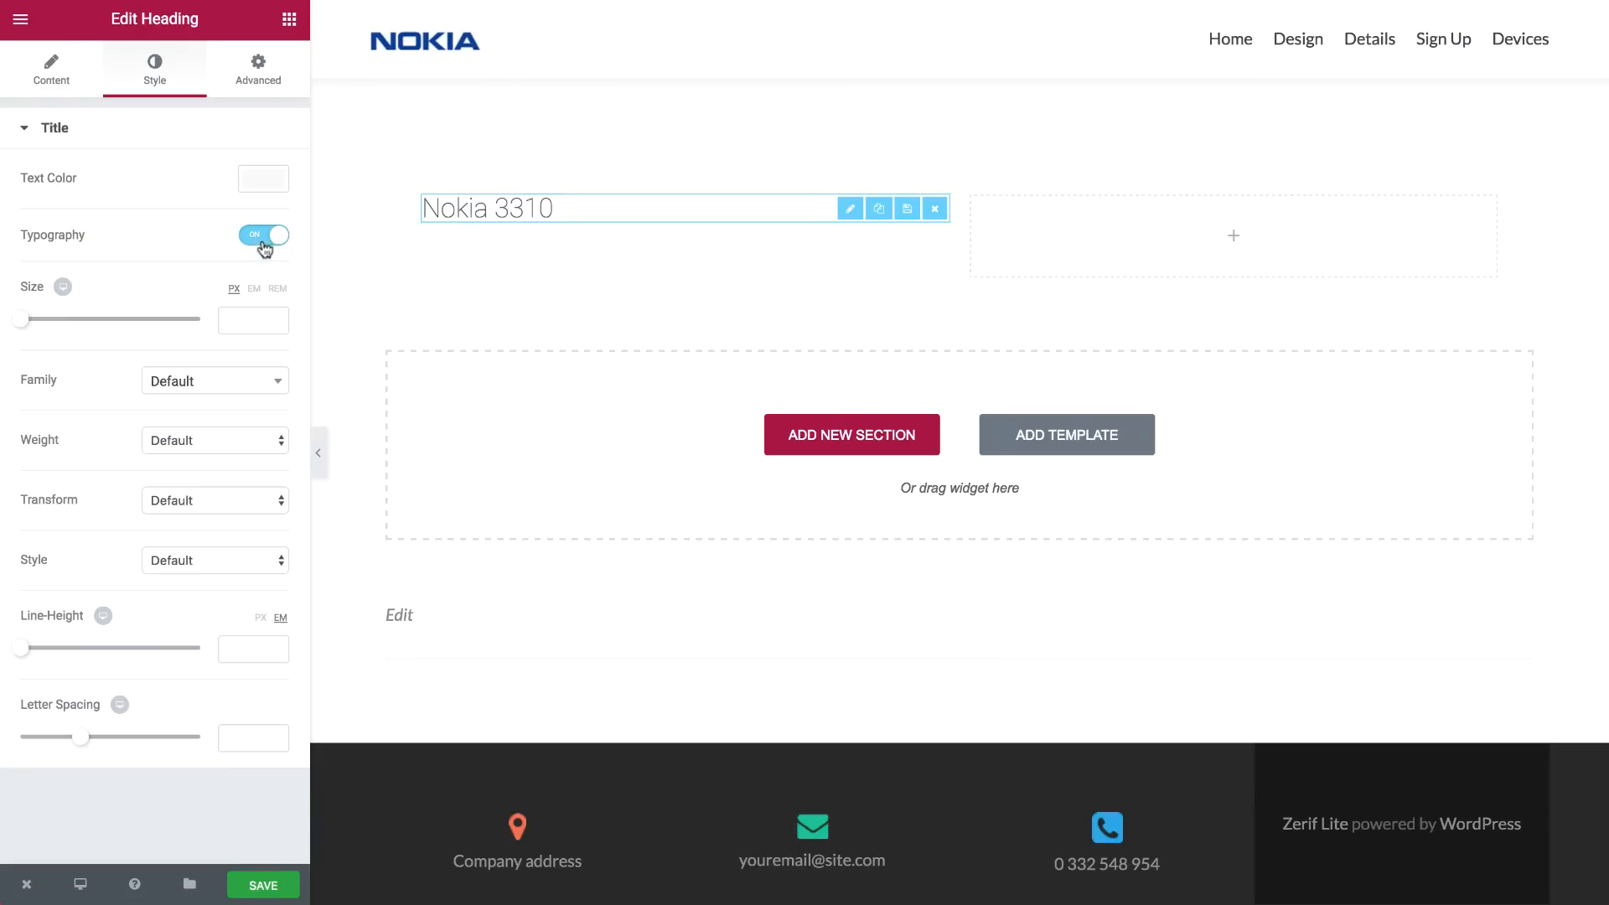
pyautogui.click(248, 321)
pyautogui.write('36')
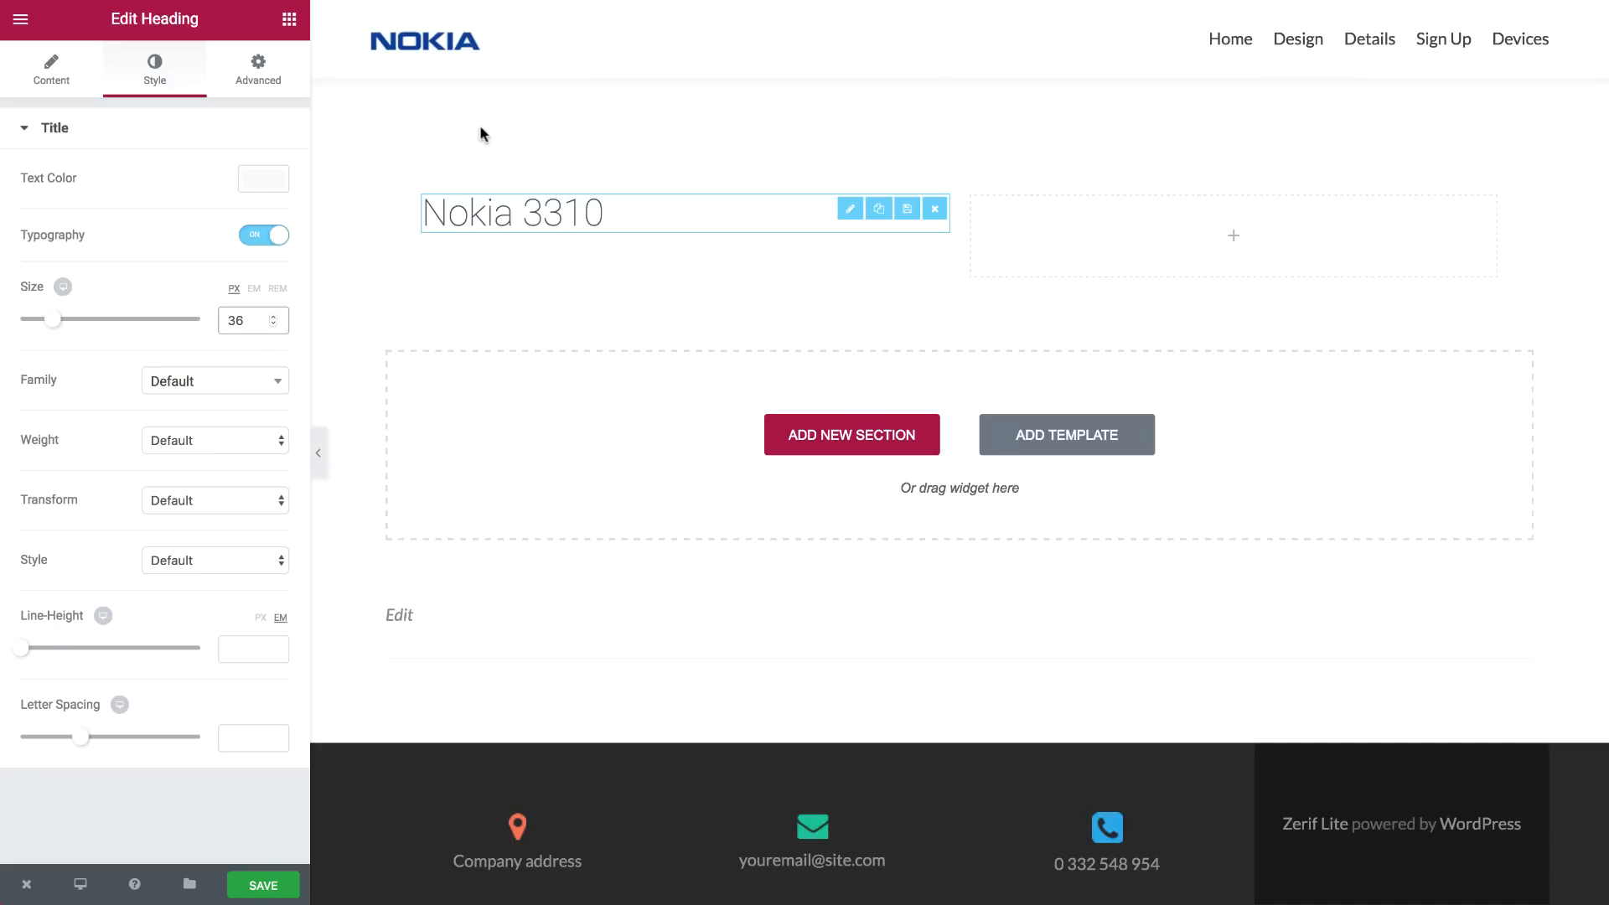
# Add a second heading reading "The Icon Is Back" directly below the "Nokia 3310" heading
pyautogui.click(288, 32)
pyautogui.moveTo(230, 168); pyautogui.dragTo(435, 259)
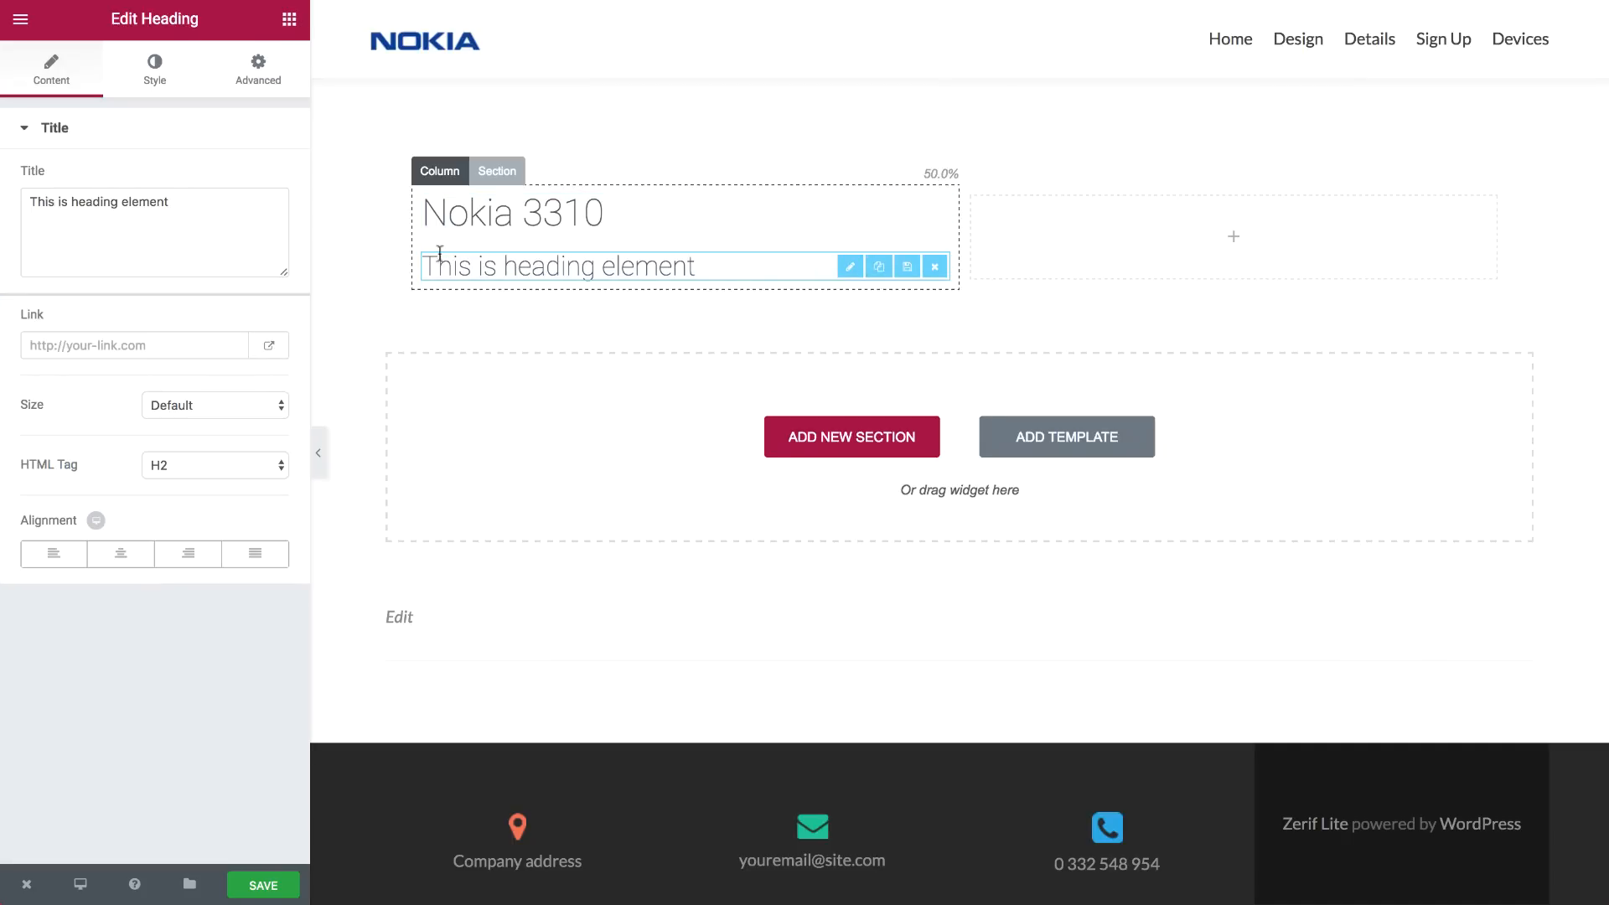
pyautogui.tripleClick(158, 225)
pyautogui.write('The Icon Is Back')
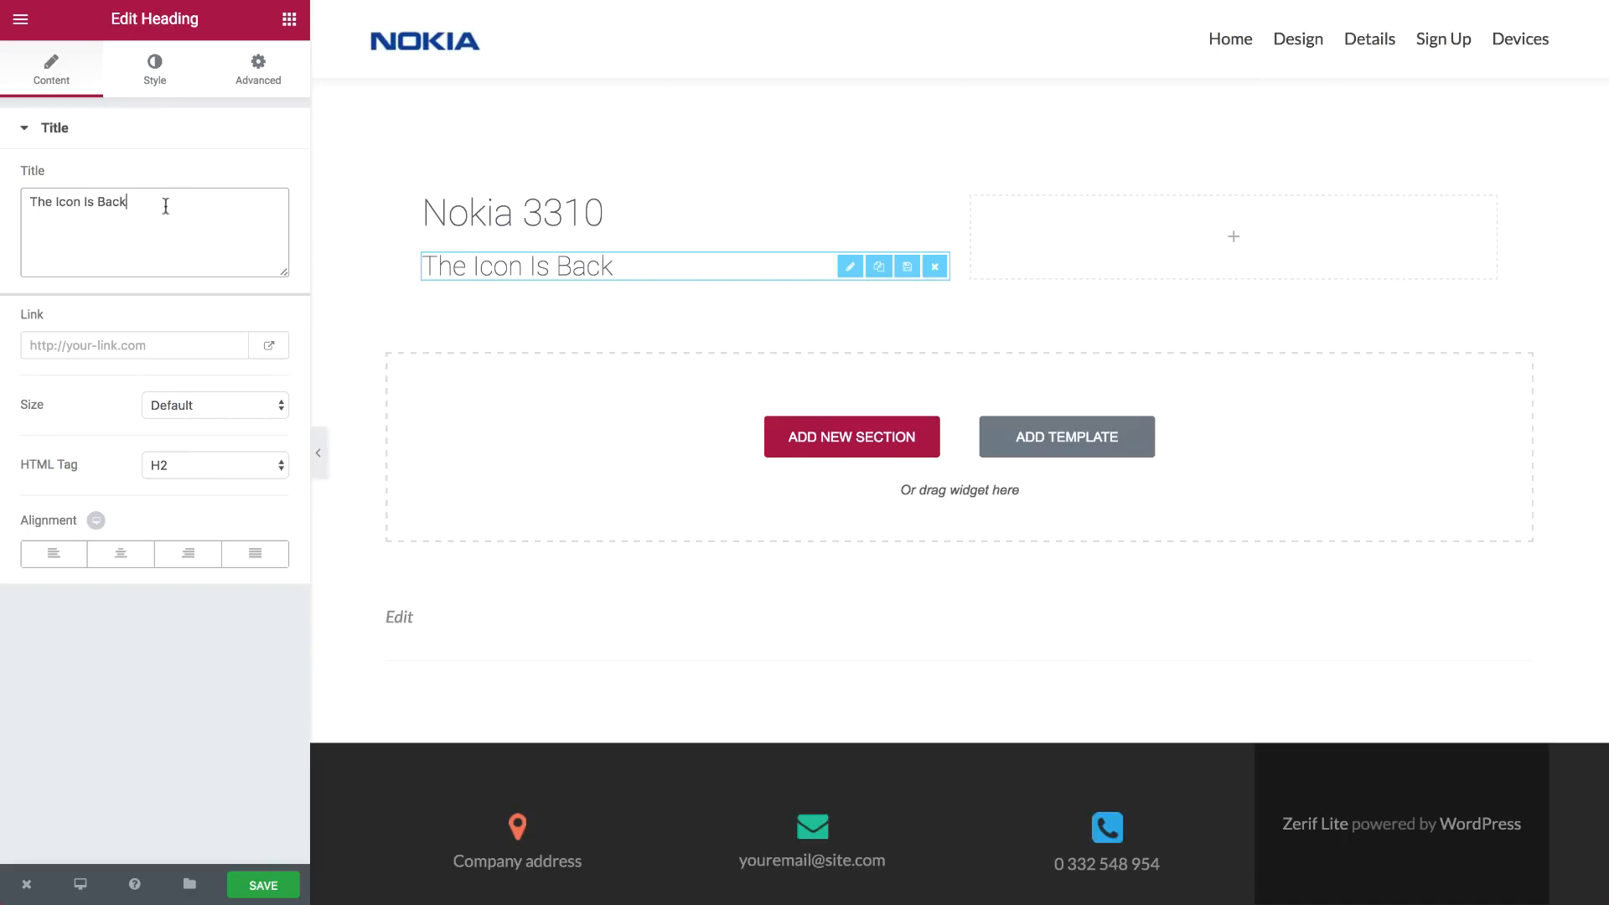
# Enable custom typography on the "The Icon Is Back" heading and set its font size to 46 px
pyautogui.click(154, 69)
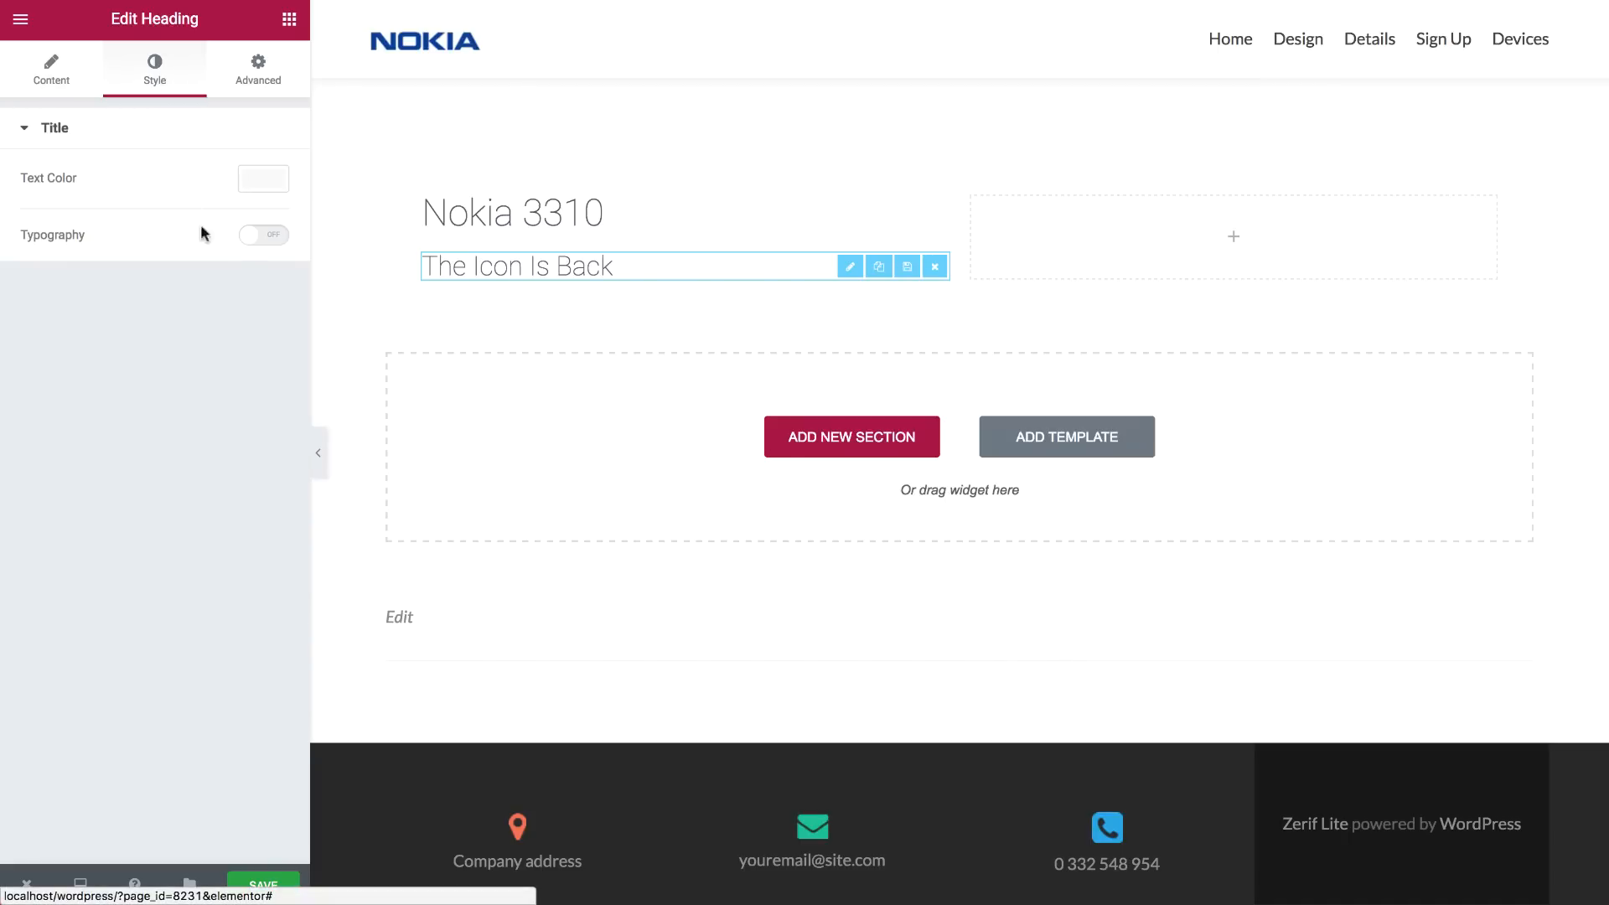
pyautogui.click(257, 243)
pyautogui.write('46')
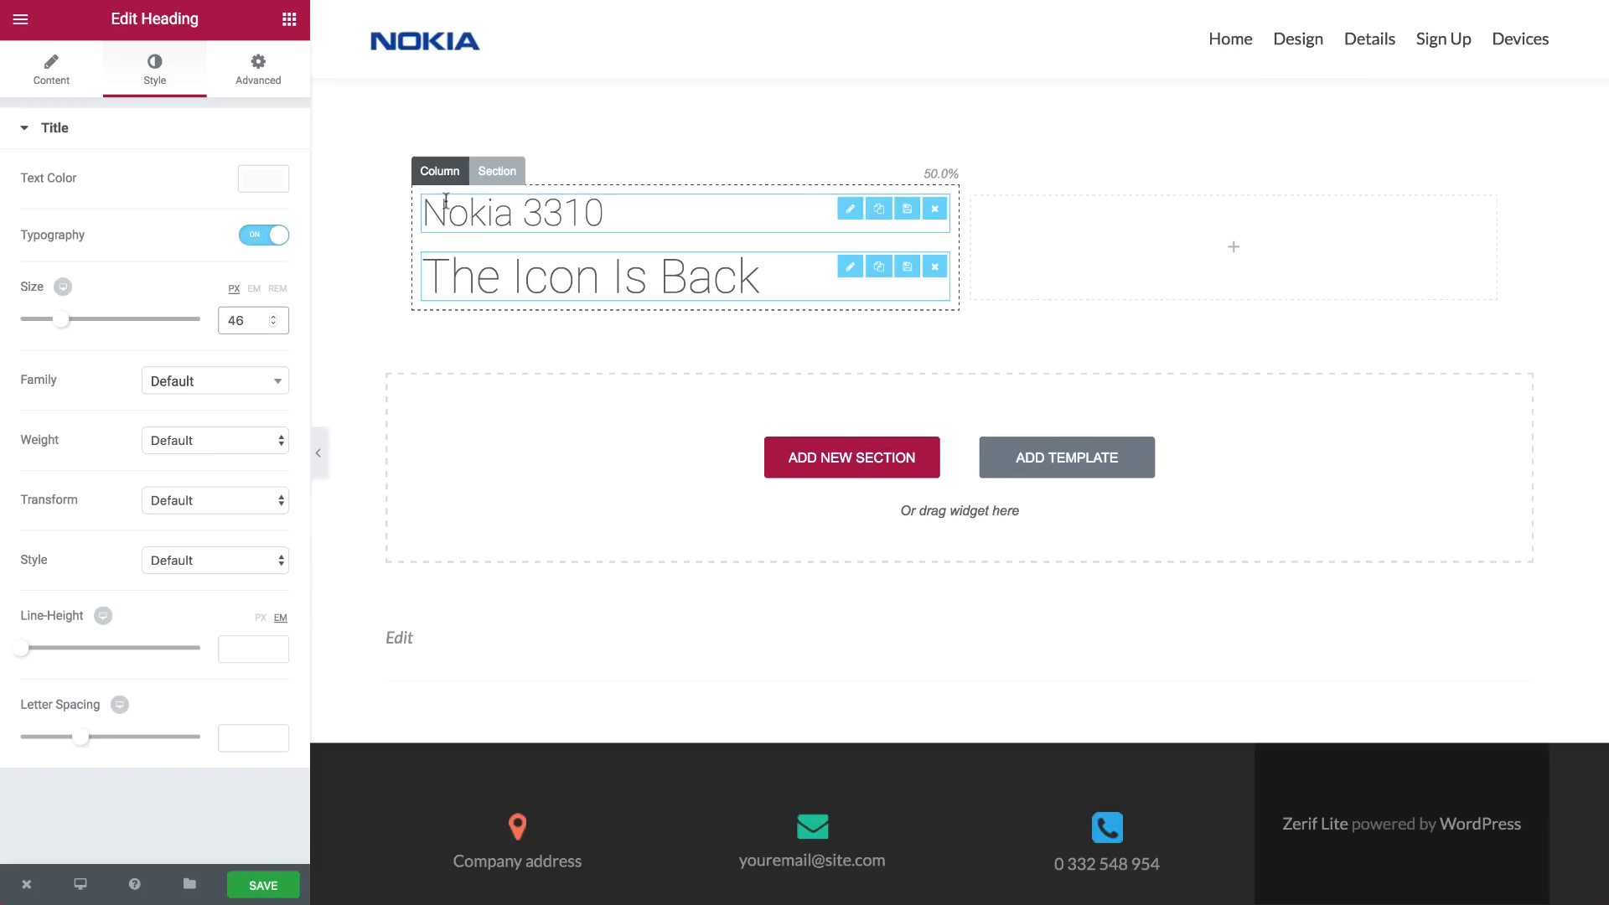
pyautogui.click(501, 174)
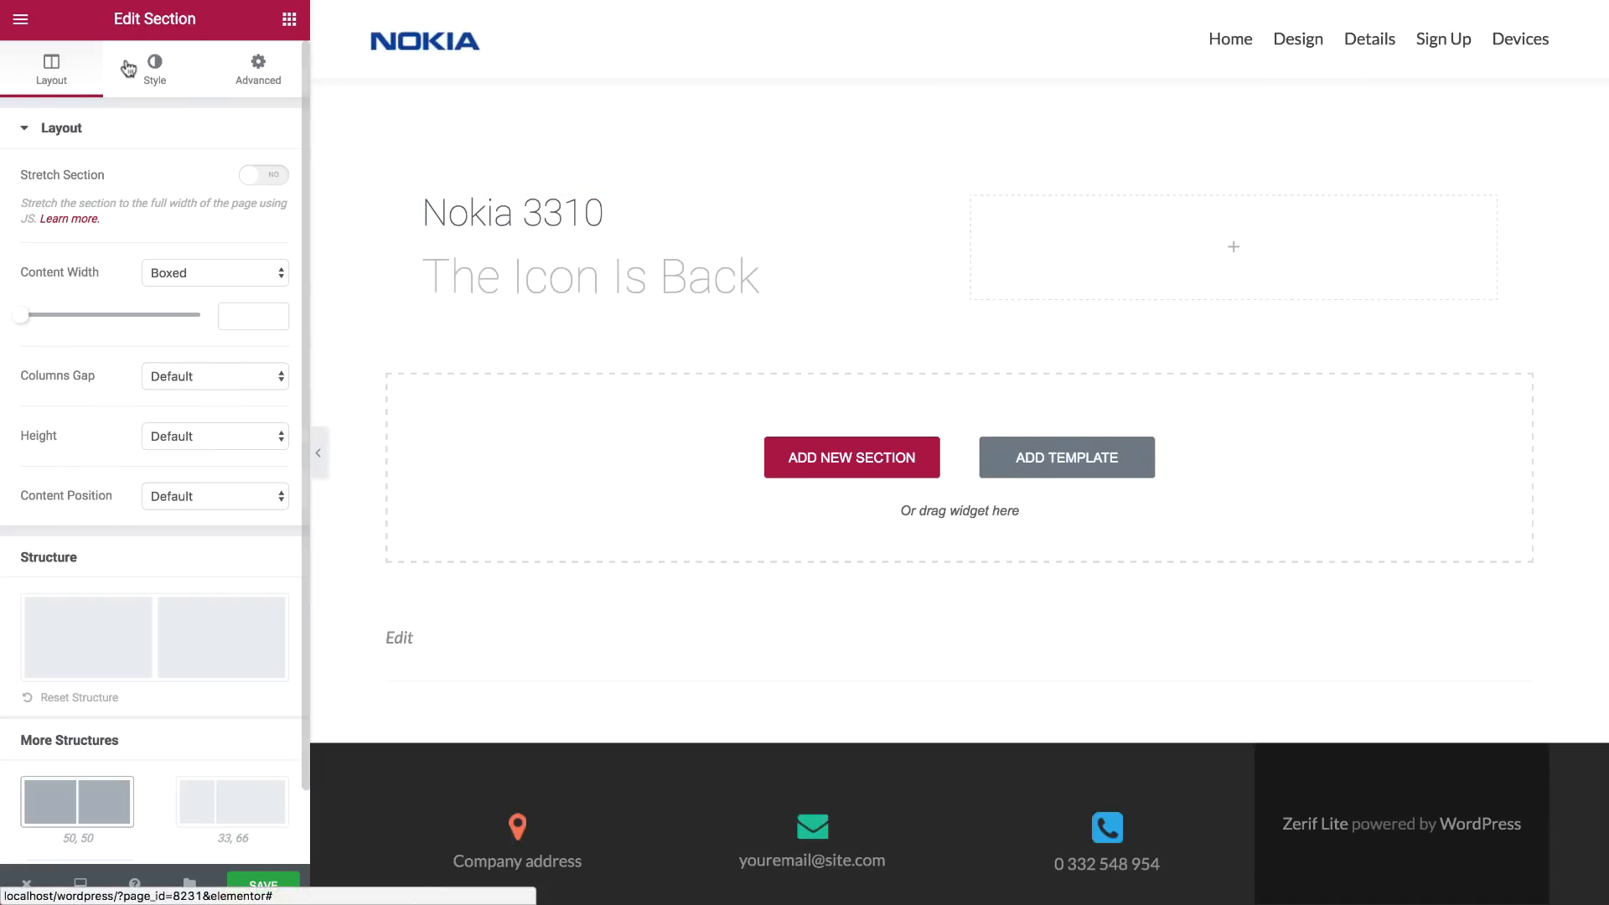
pyautogui.click(154, 72)
# Add the front-view image of the orange Nokia phone to the section's empty right column and set its image size to Full
pyautogui.click(290, 18)
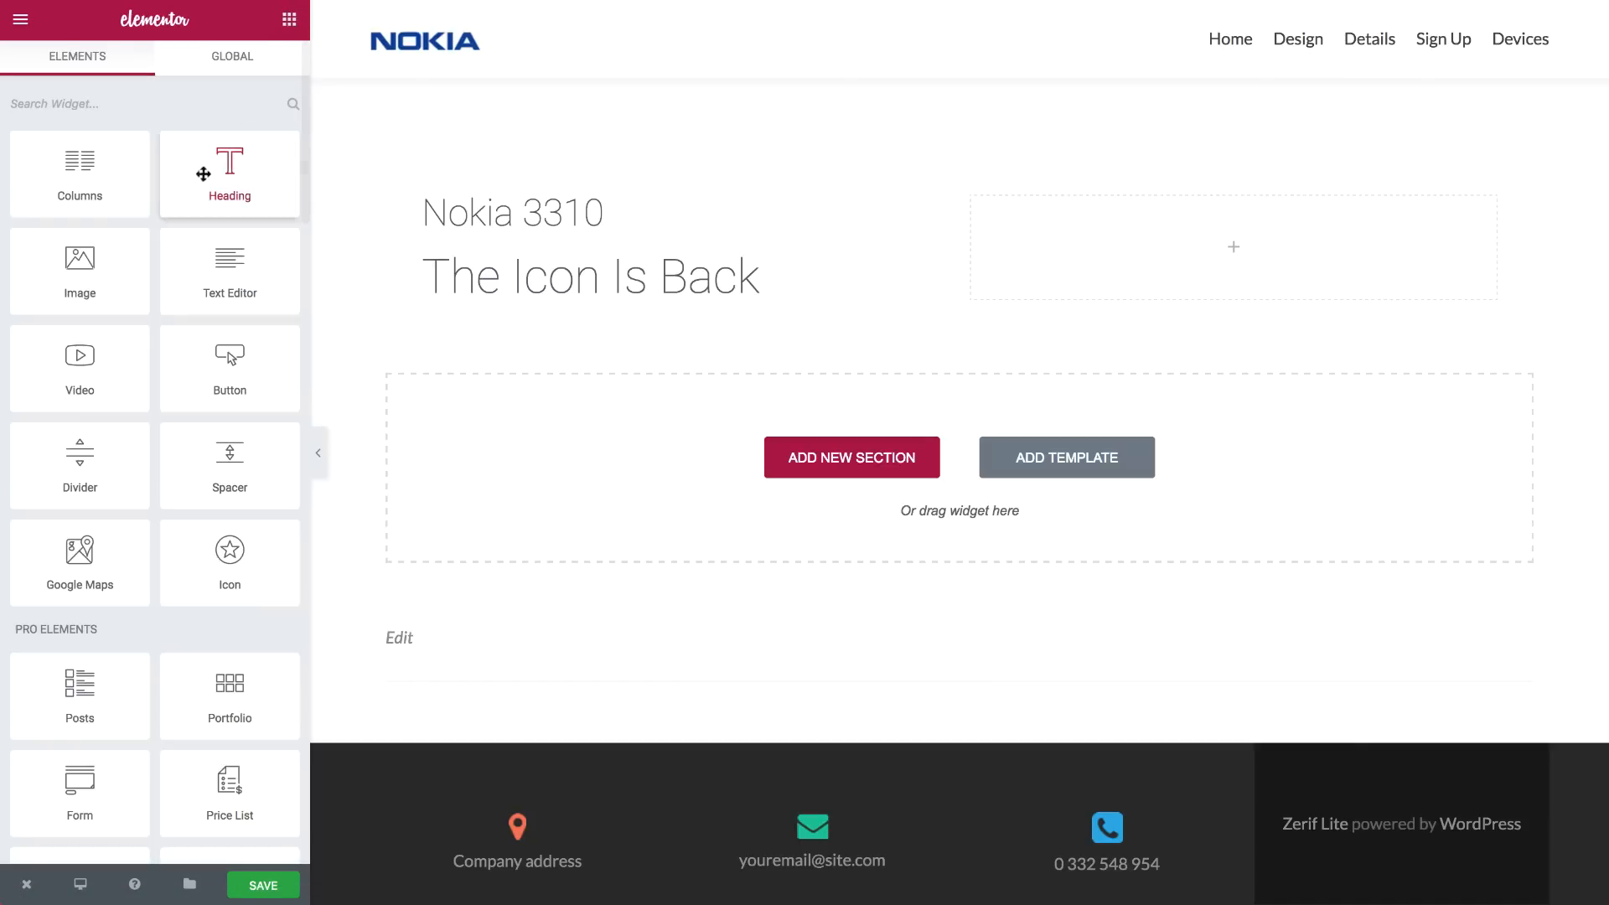
pyautogui.moveTo(79, 262); pyautogui.dragTo(1075, 261)
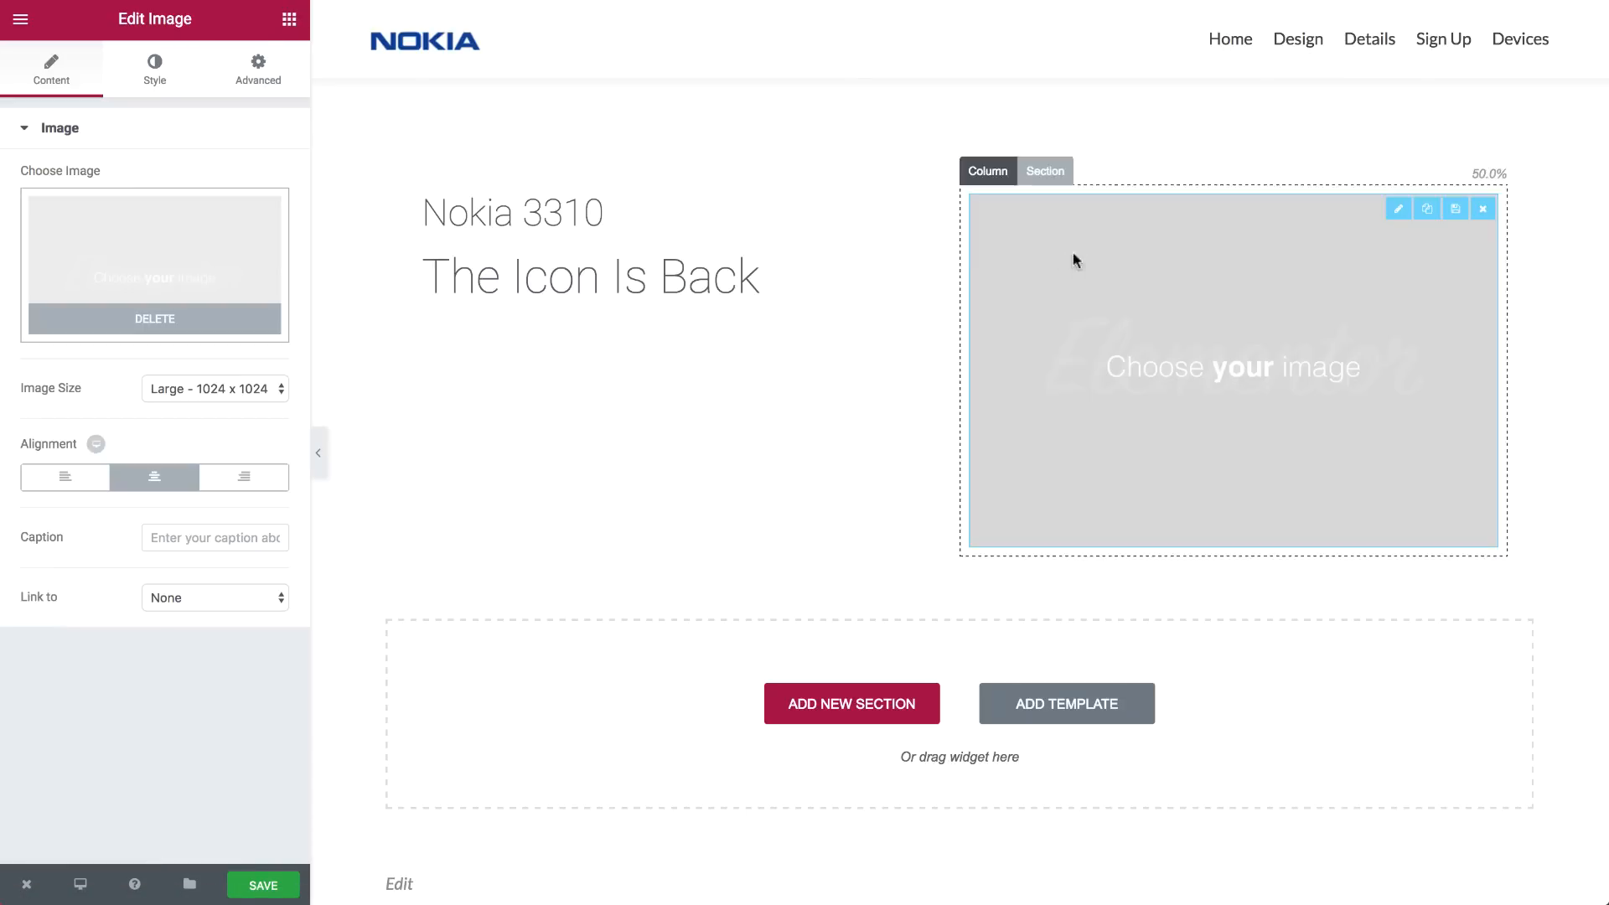
pyautogui.click(256, 243)
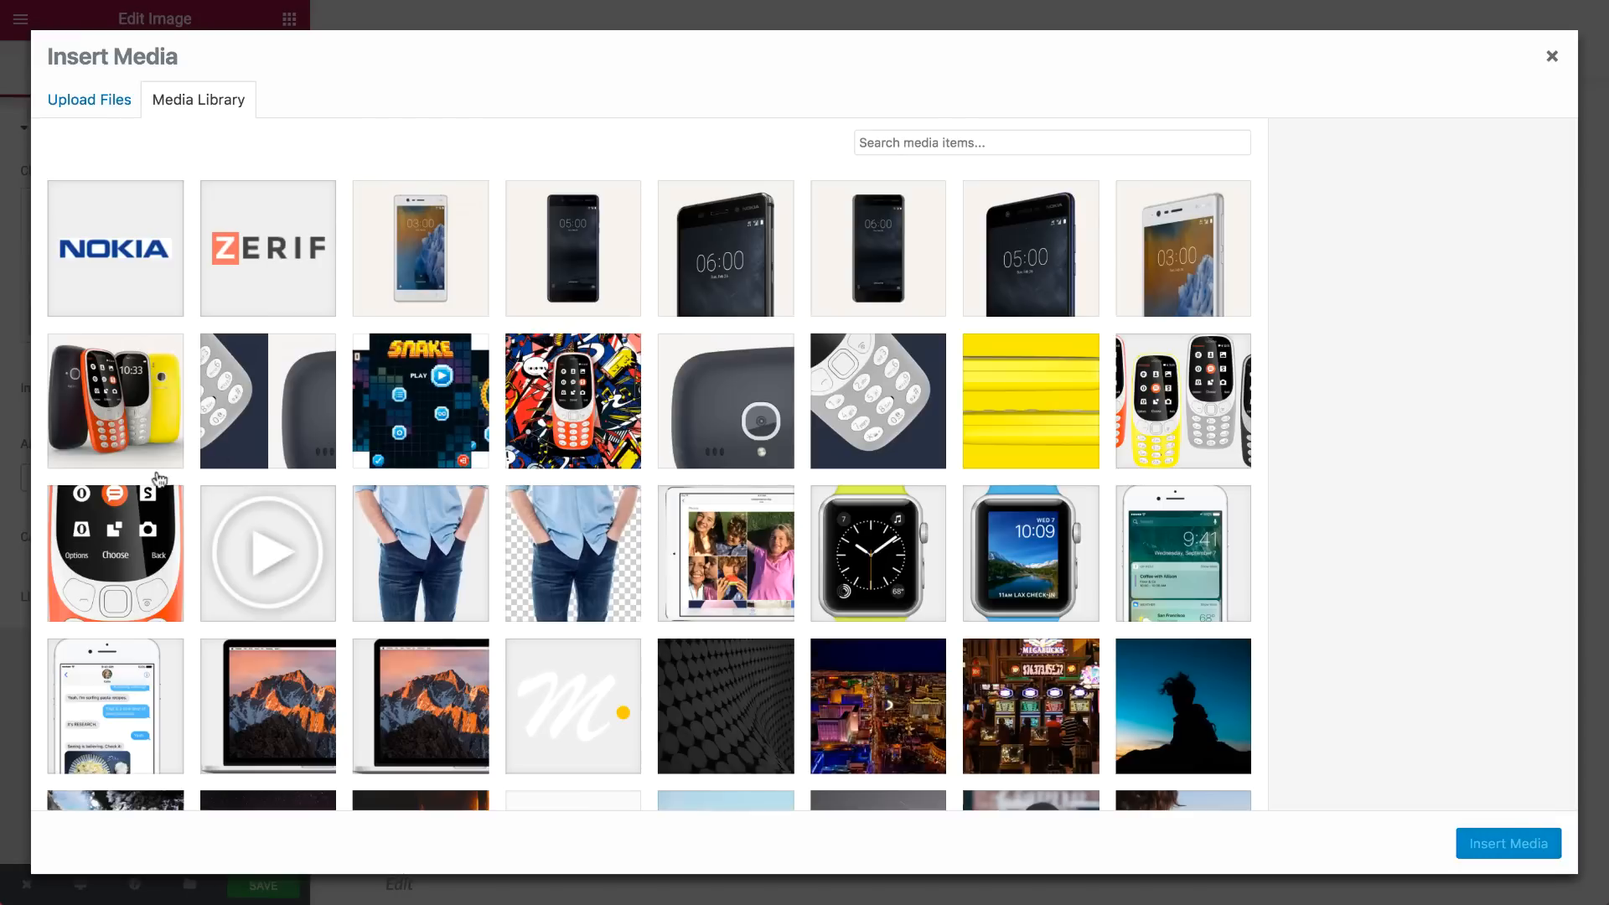
pyautogui.click(118, 545)
pyautogui.click(1476, 843)
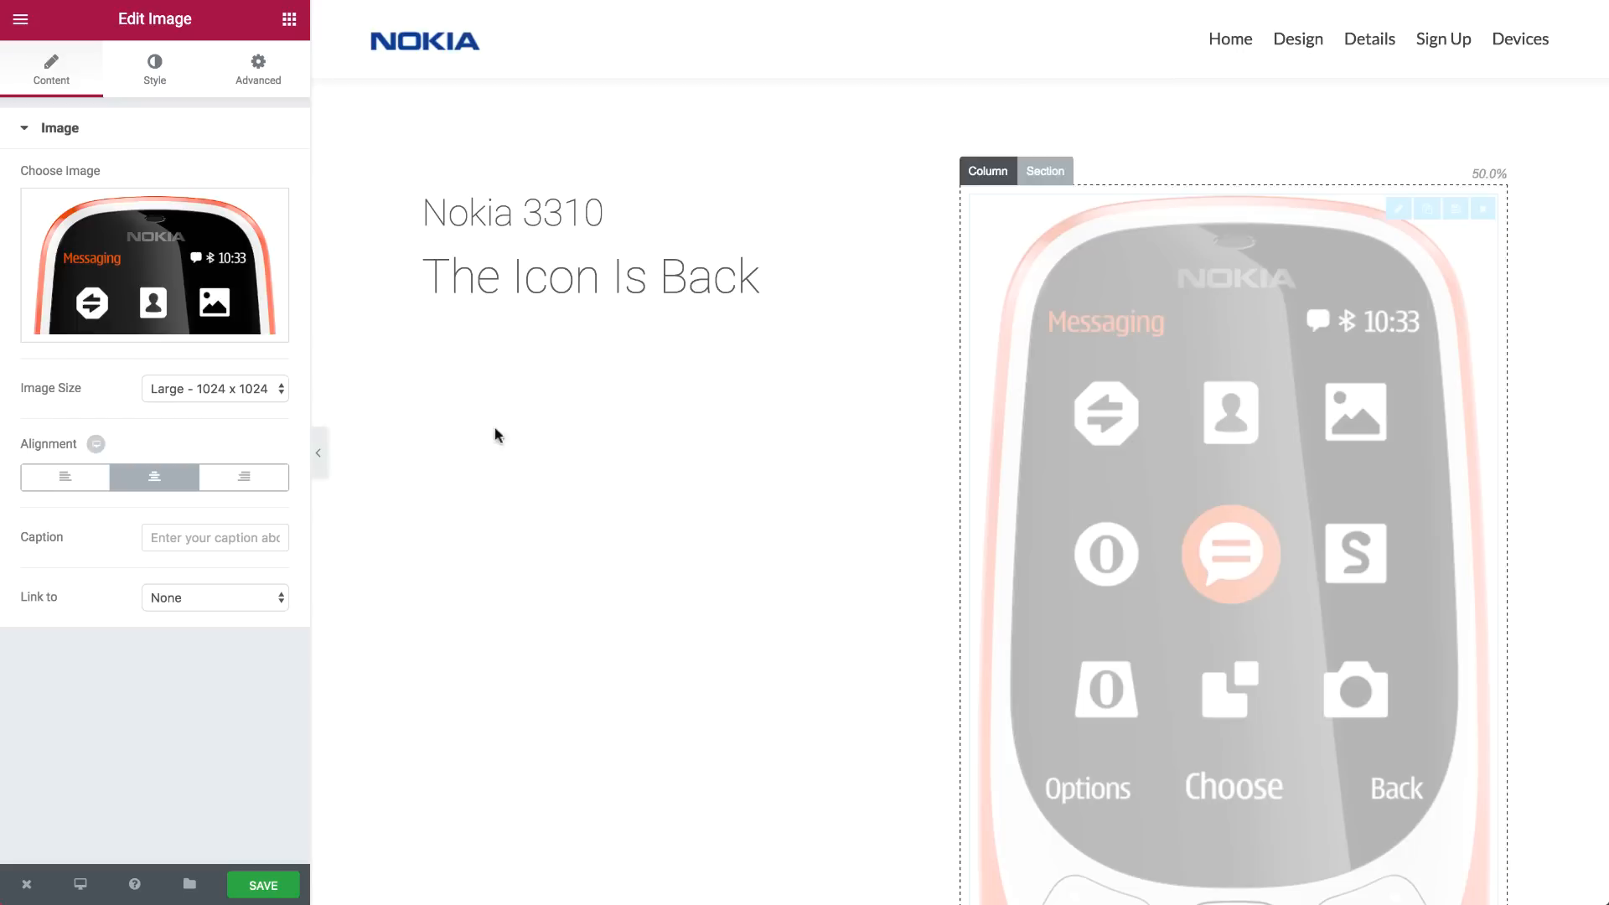
pyautogui.click(258, 390)
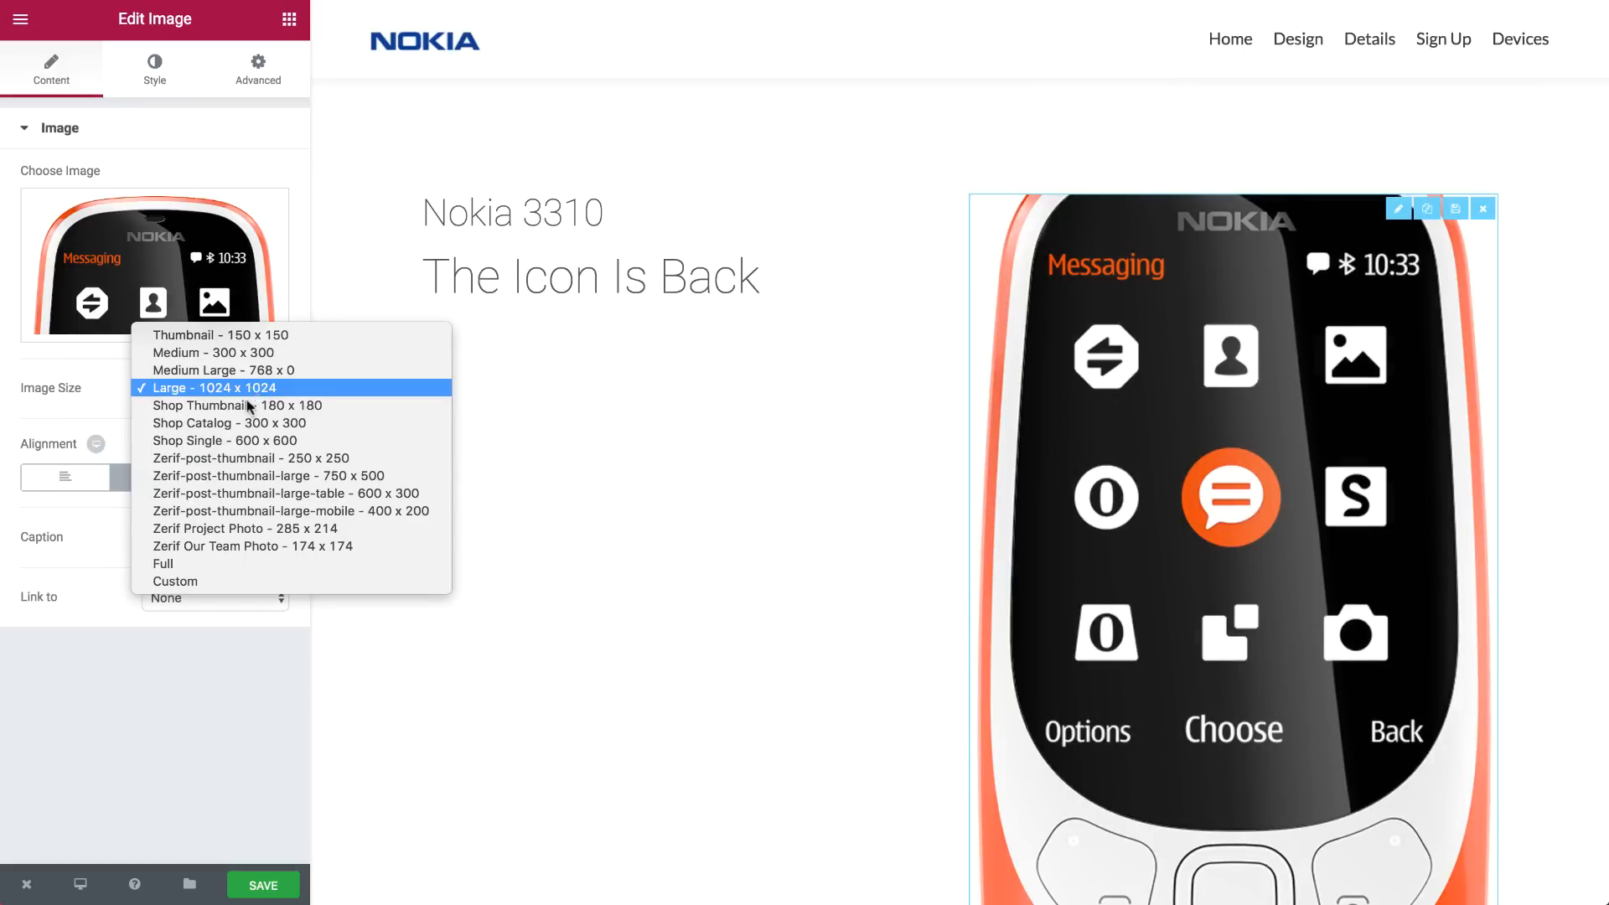
pyautogui.click(227, 562)
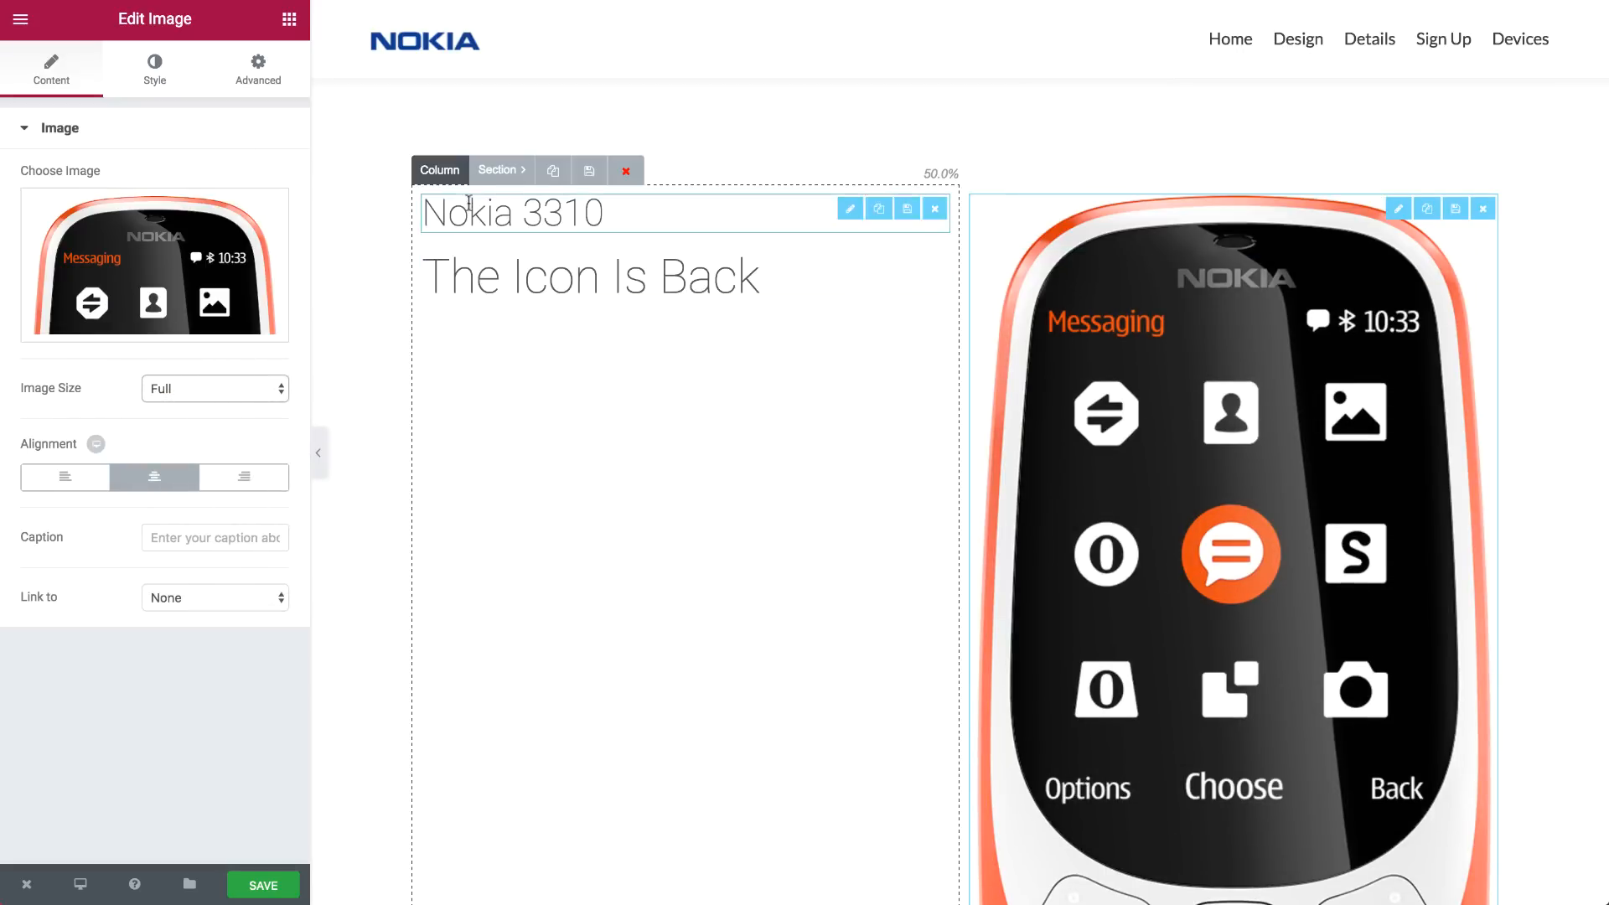
# Give the section a classic orange background colour and stretch it to the full width of the page
pyautogui.click(501, 168)
pyautogui.click(167, 84)
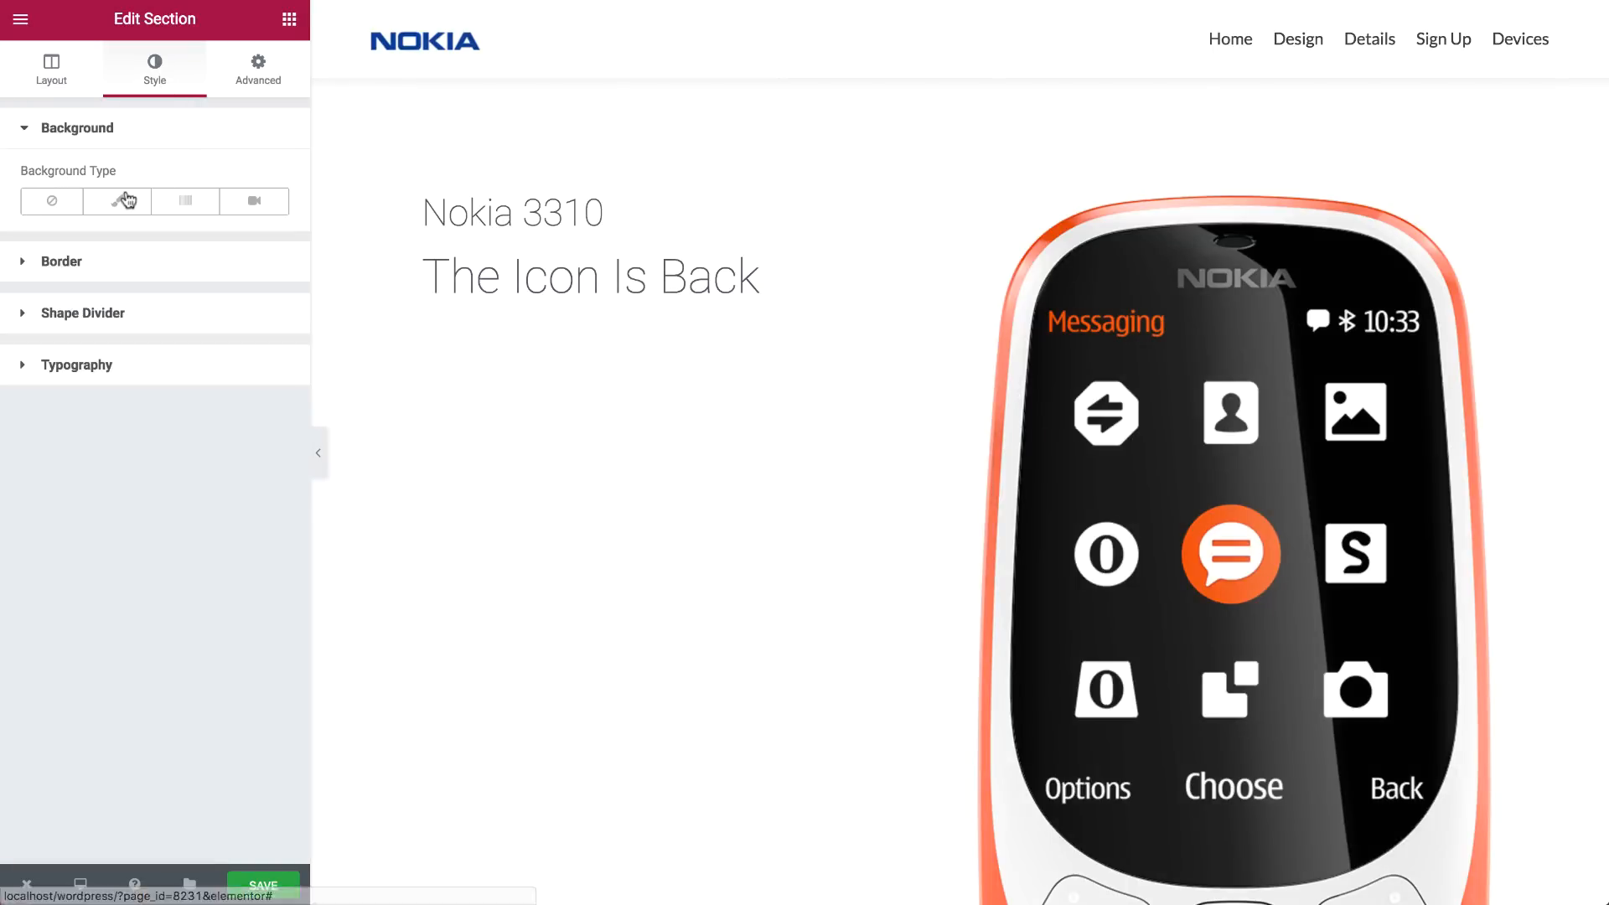
pyautogui.click(125, 201)
pyautogui.click(276, 263)
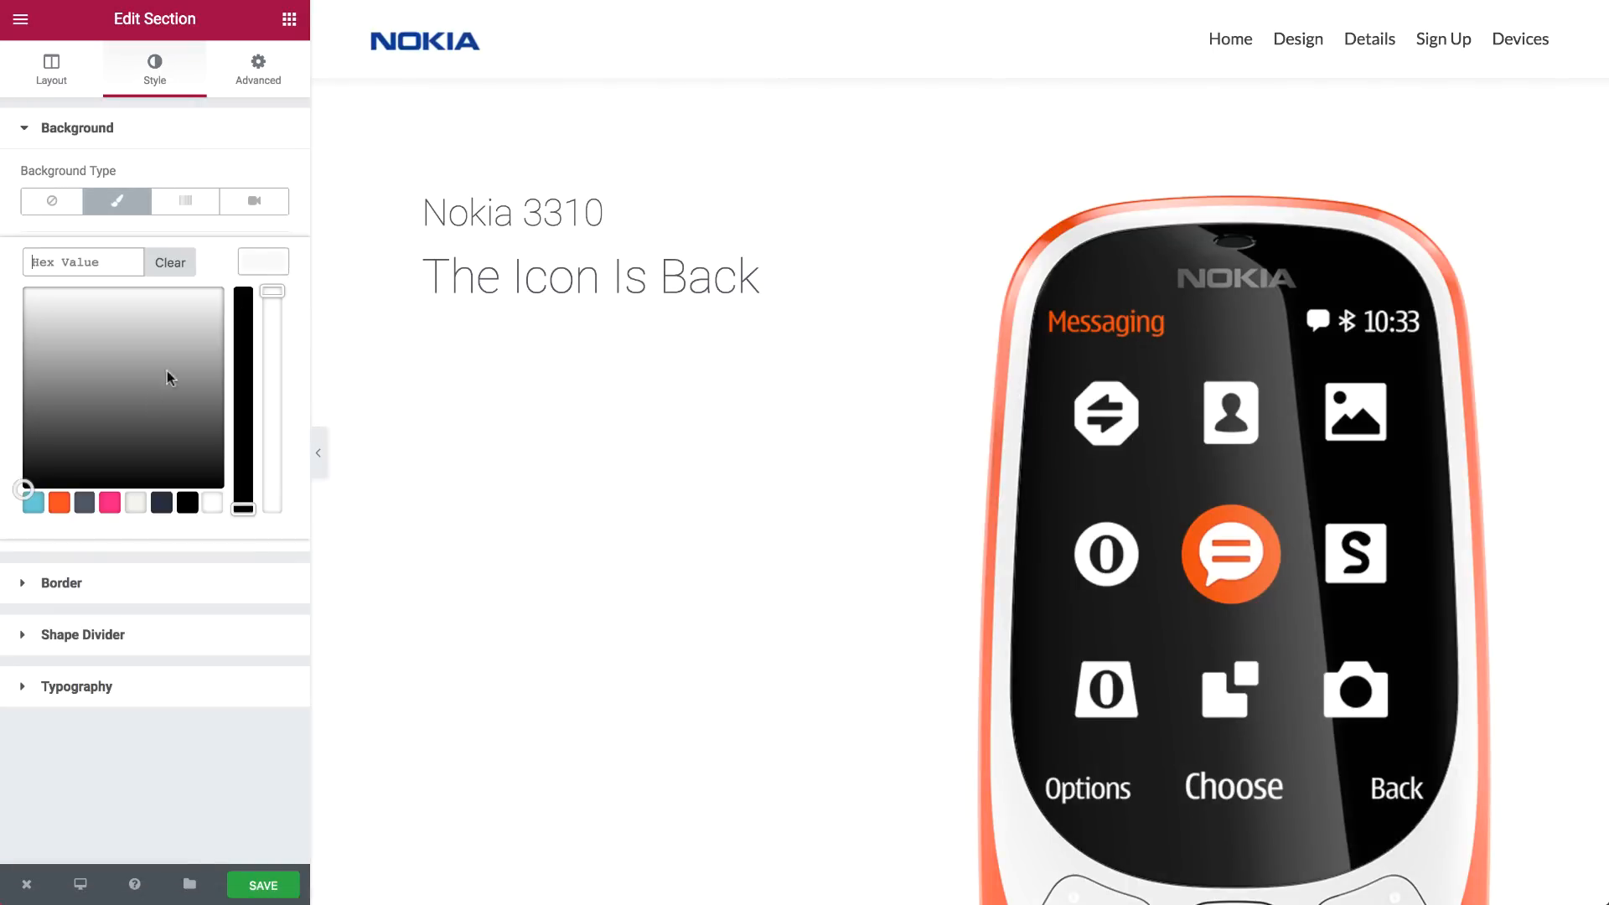
pyautogui.click(67, 499)
pyautogui.click(264, 266)
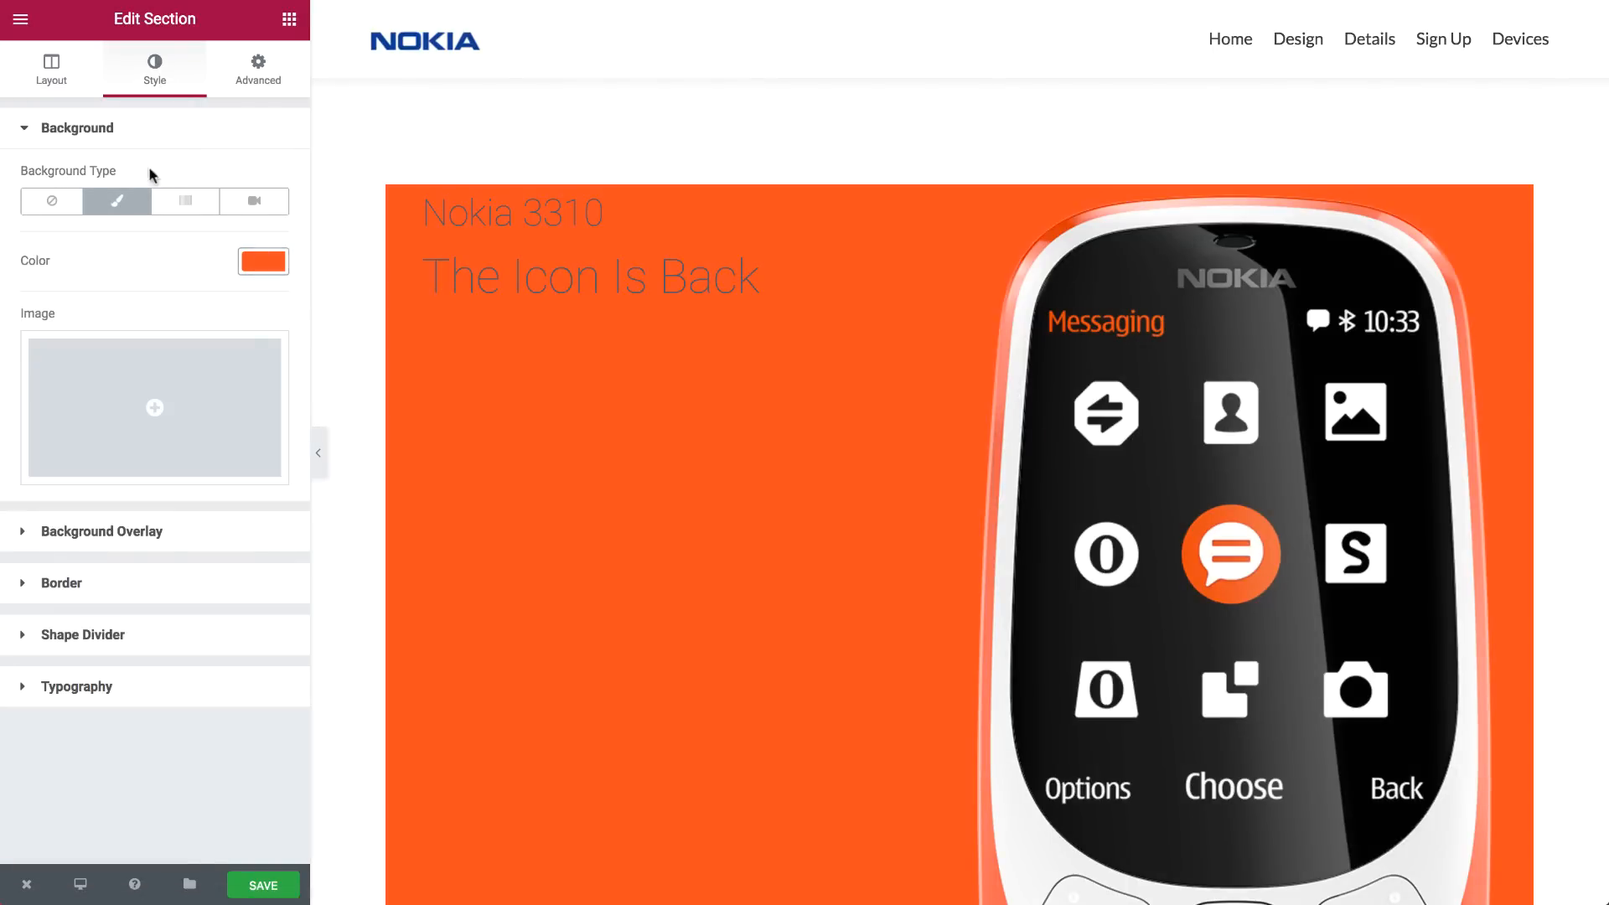
pyautogui.click(73, 84)
pyautogui.click(256, 175)
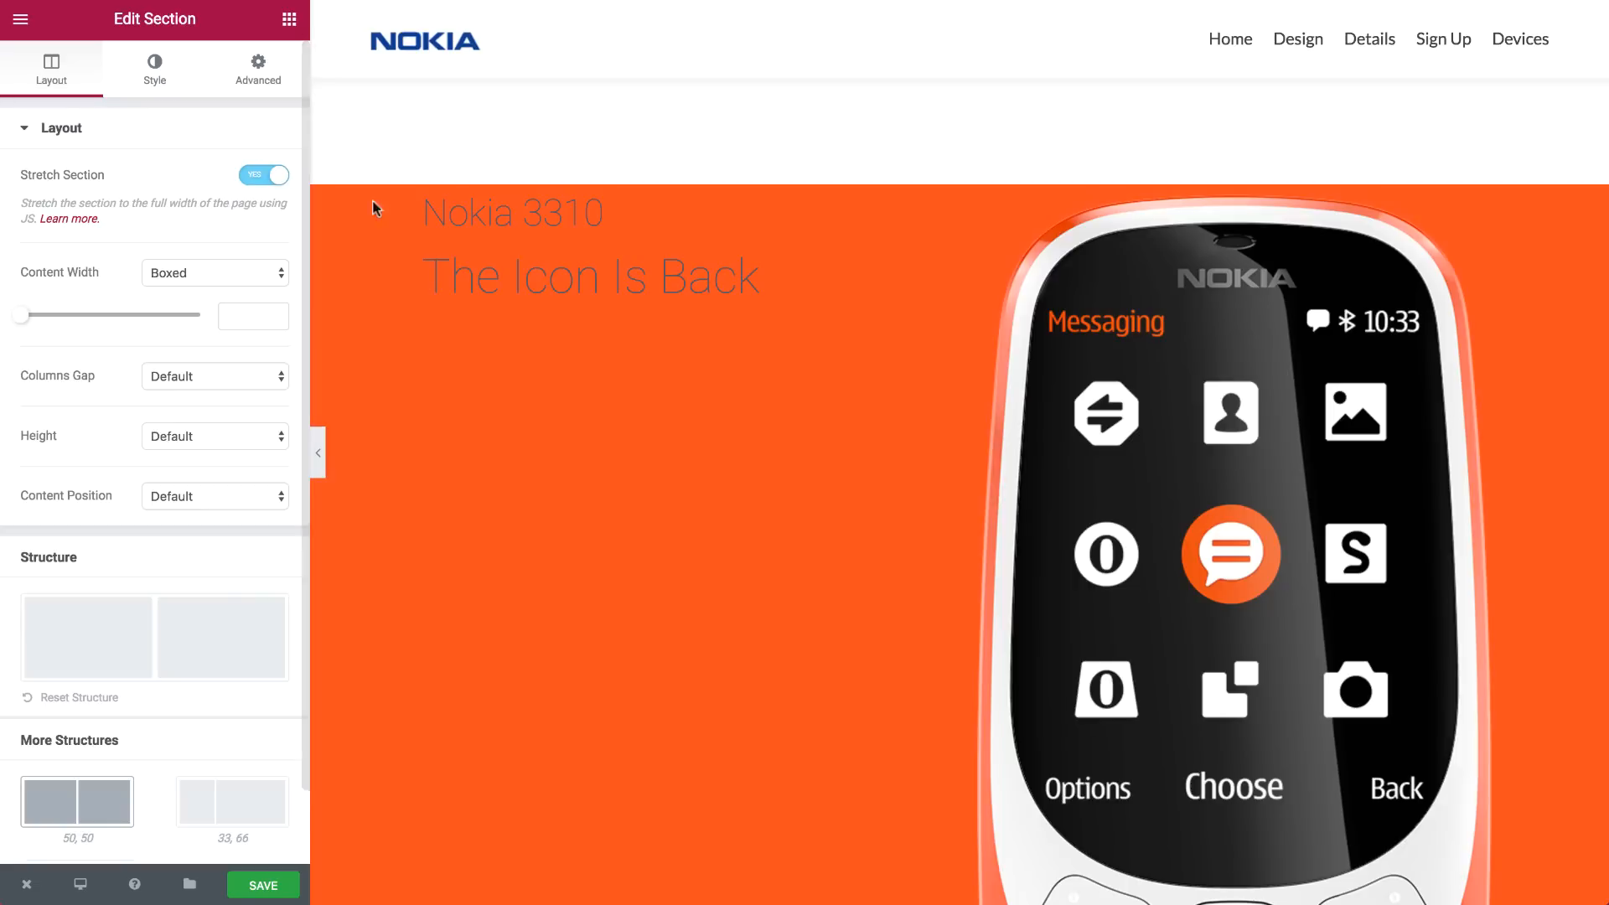
# Unlink the section's margin and padding values, then set the top margin to -100 px and the top padding to 120 px
pyautogui.click(258, 71)
pyautogui.click(254, 201)
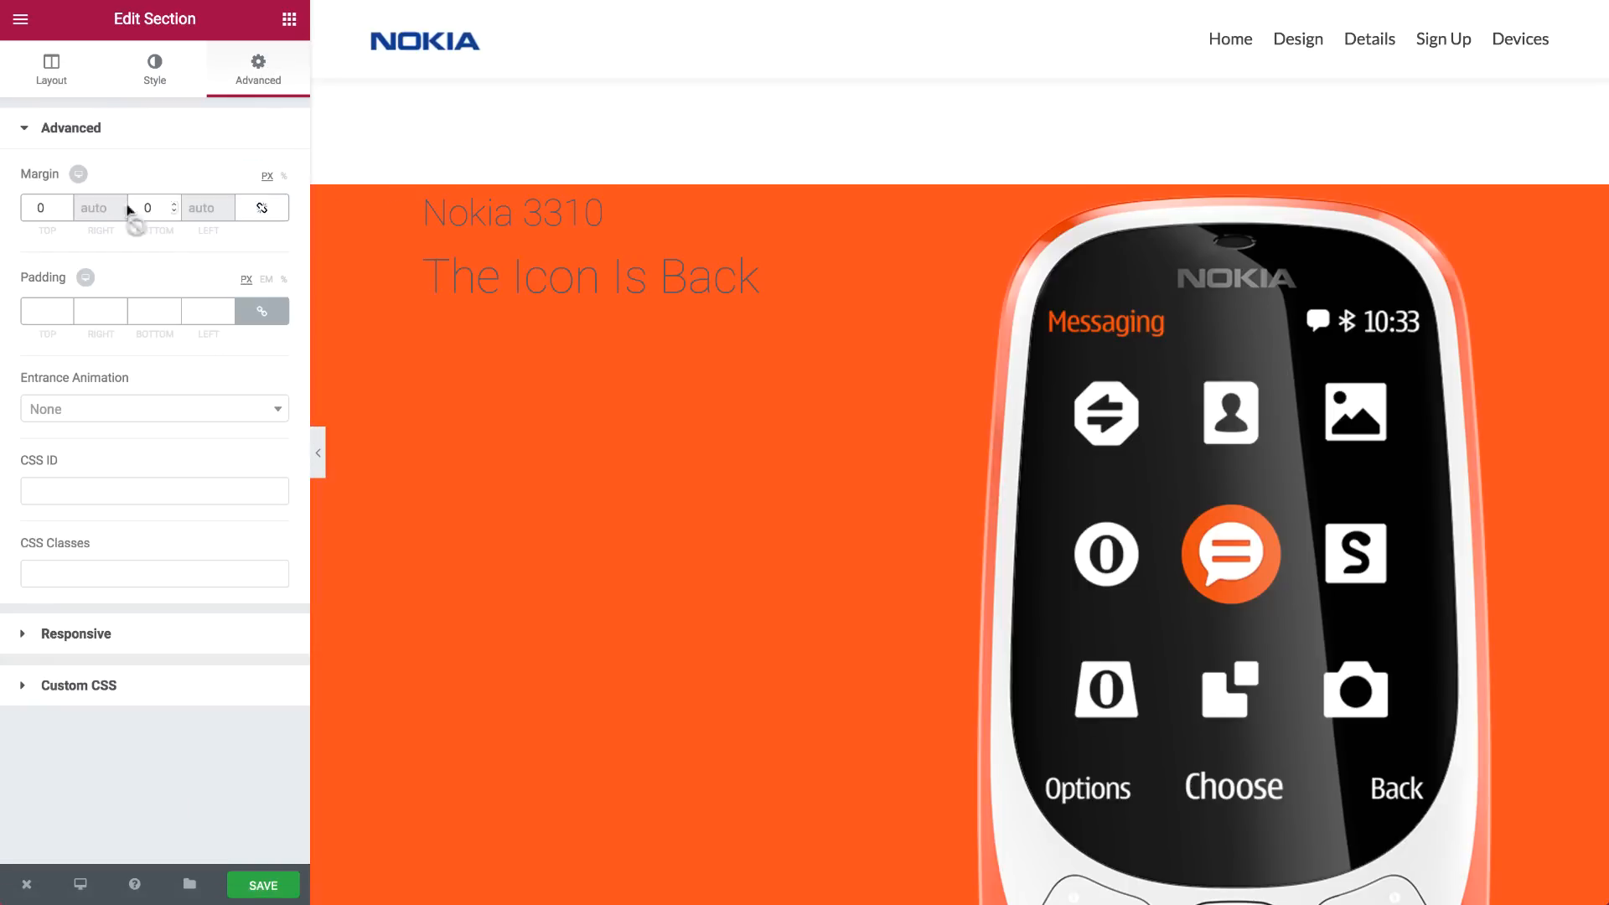
pyautogui.write('-100')
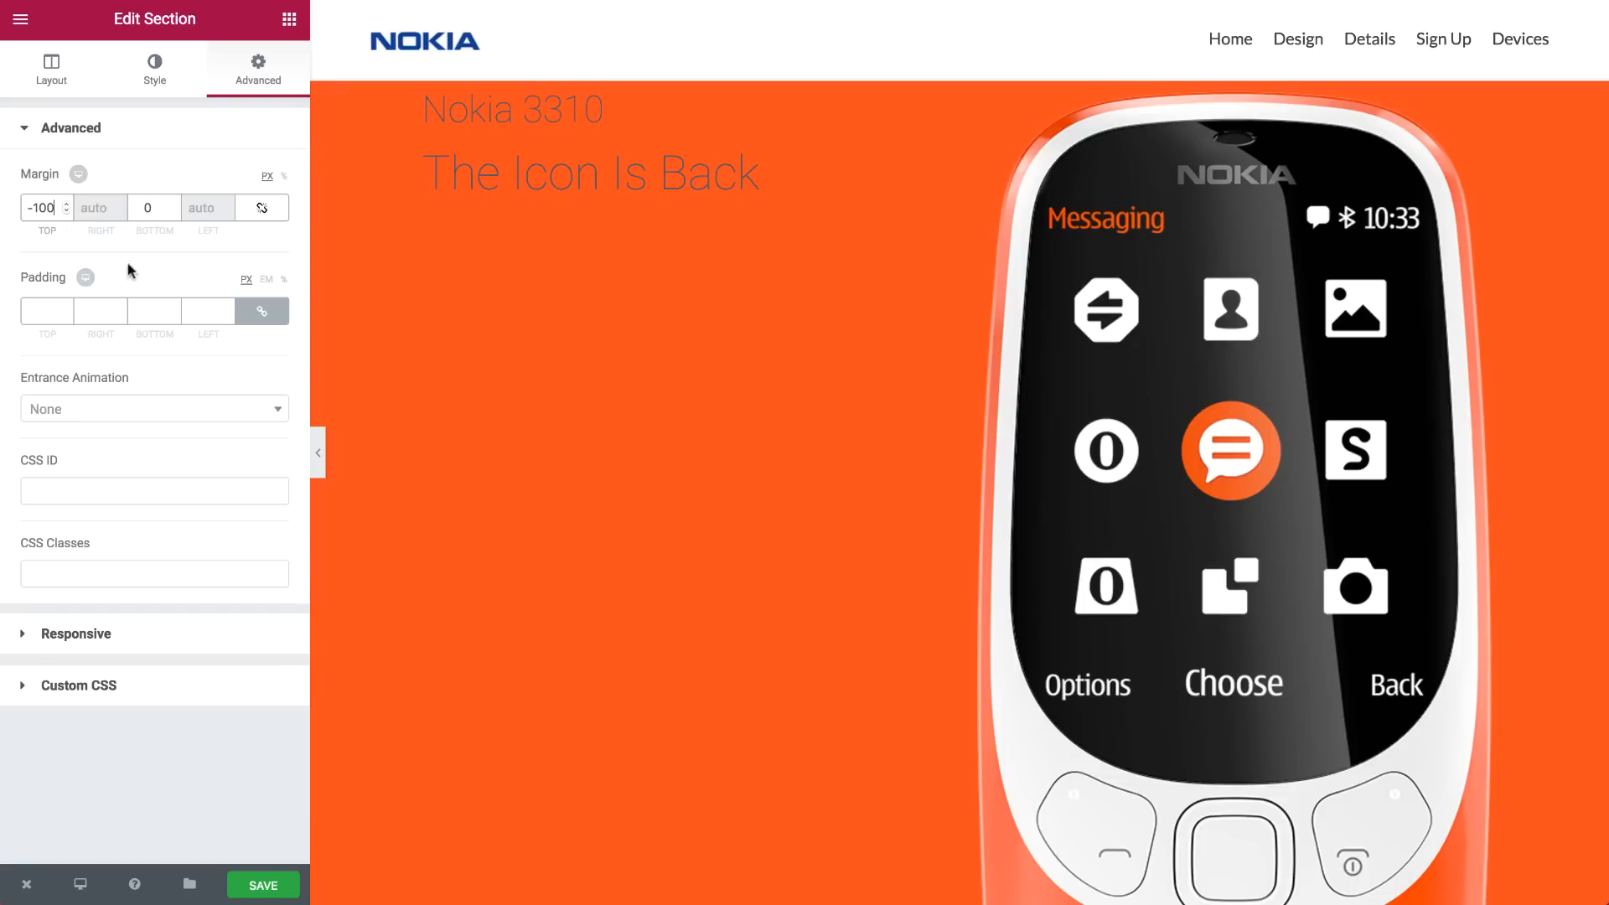
pyautogui.click(261, 312)
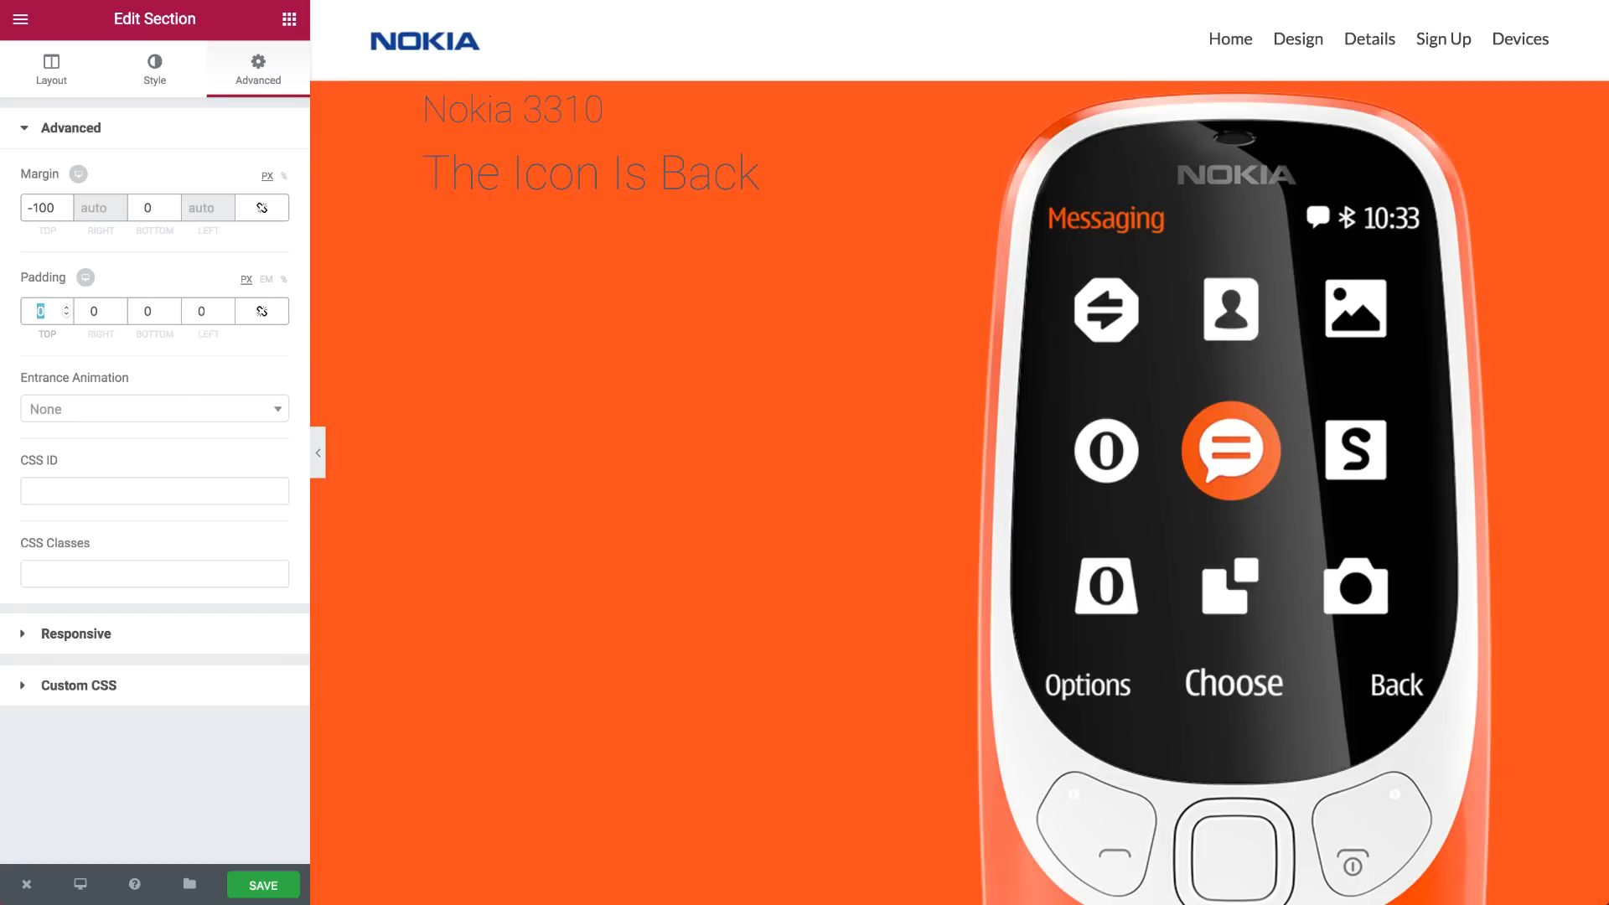
pyautogui.write('120')
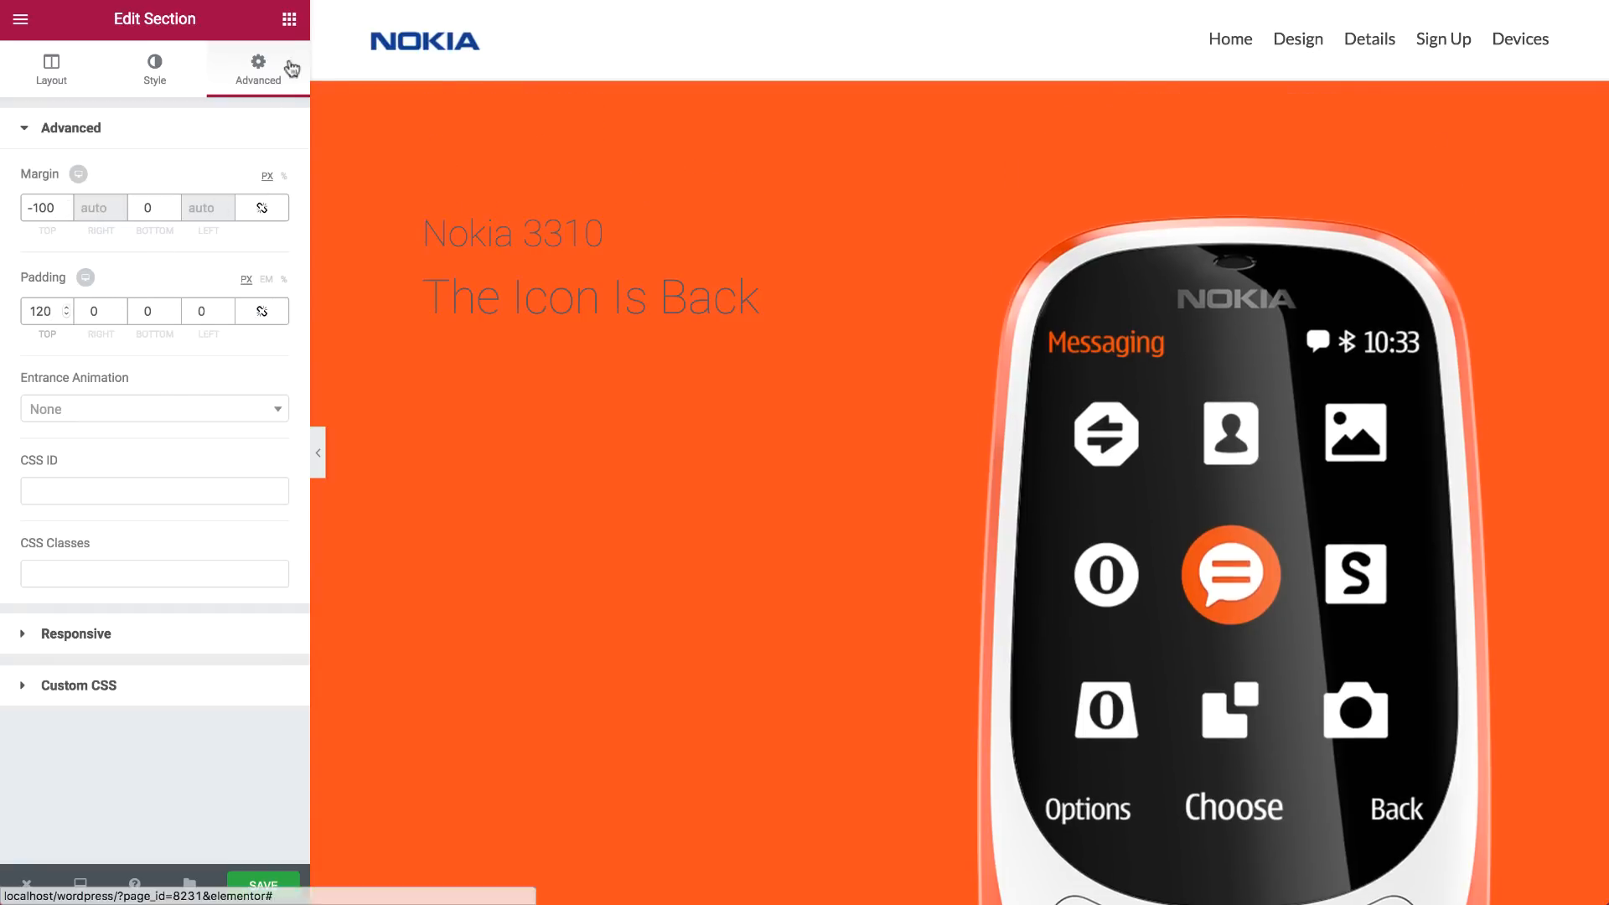
# Change the text colour of the "Nokia 3310" heading to white
pyautogui.click(289, 19)
pyautogui.click(513, 247)
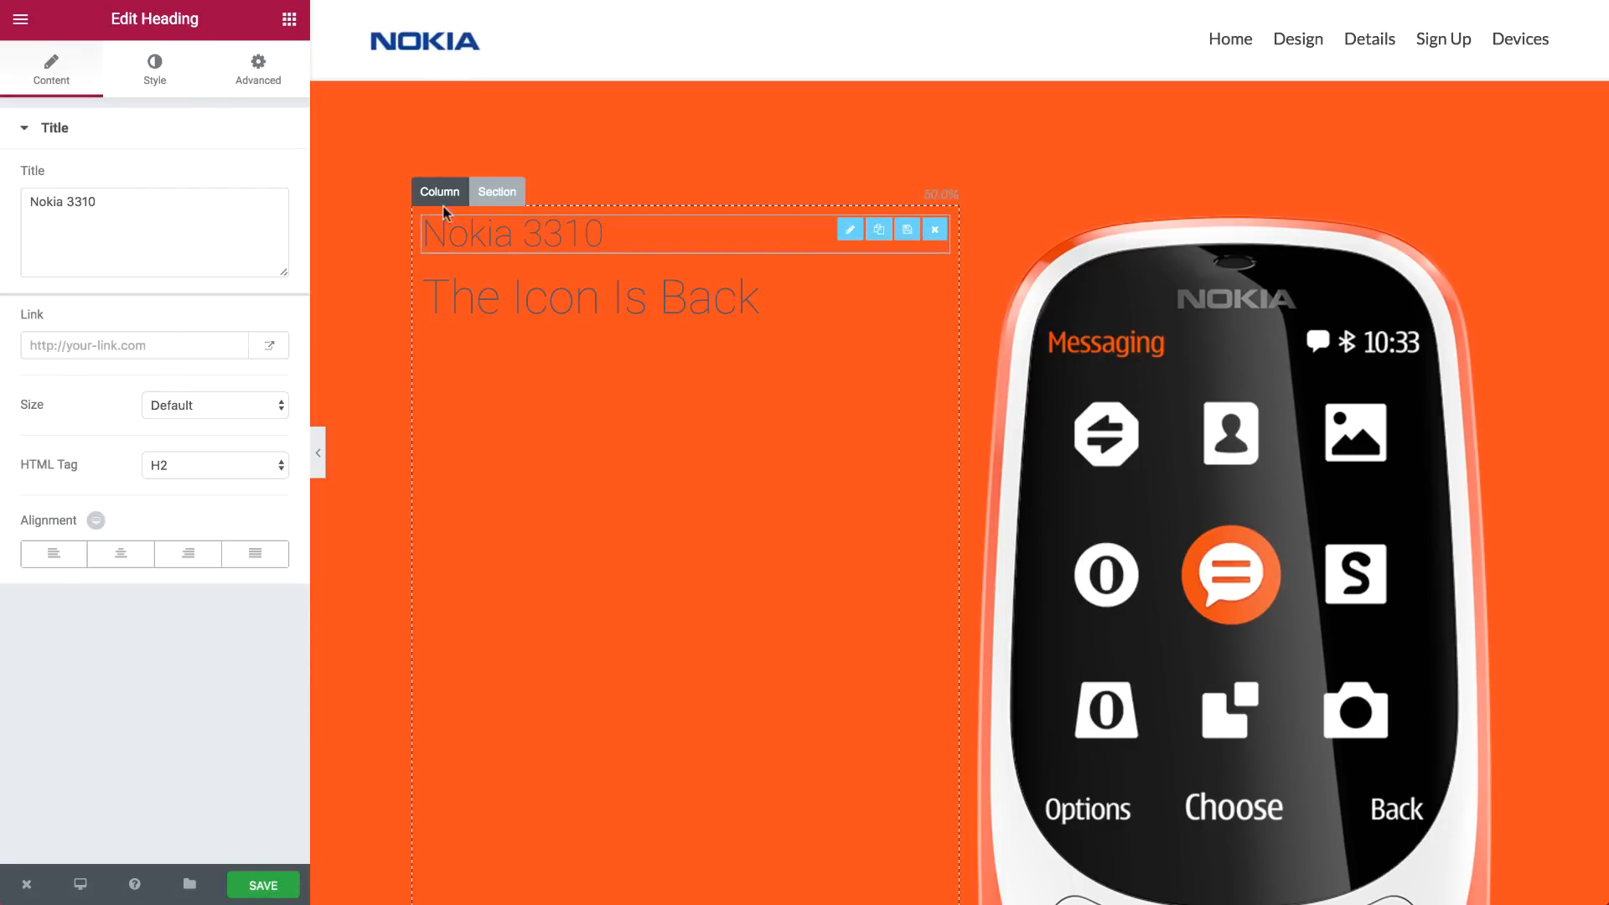
pyautogui.click(154, 71)
pyautogui.click(252, 168)
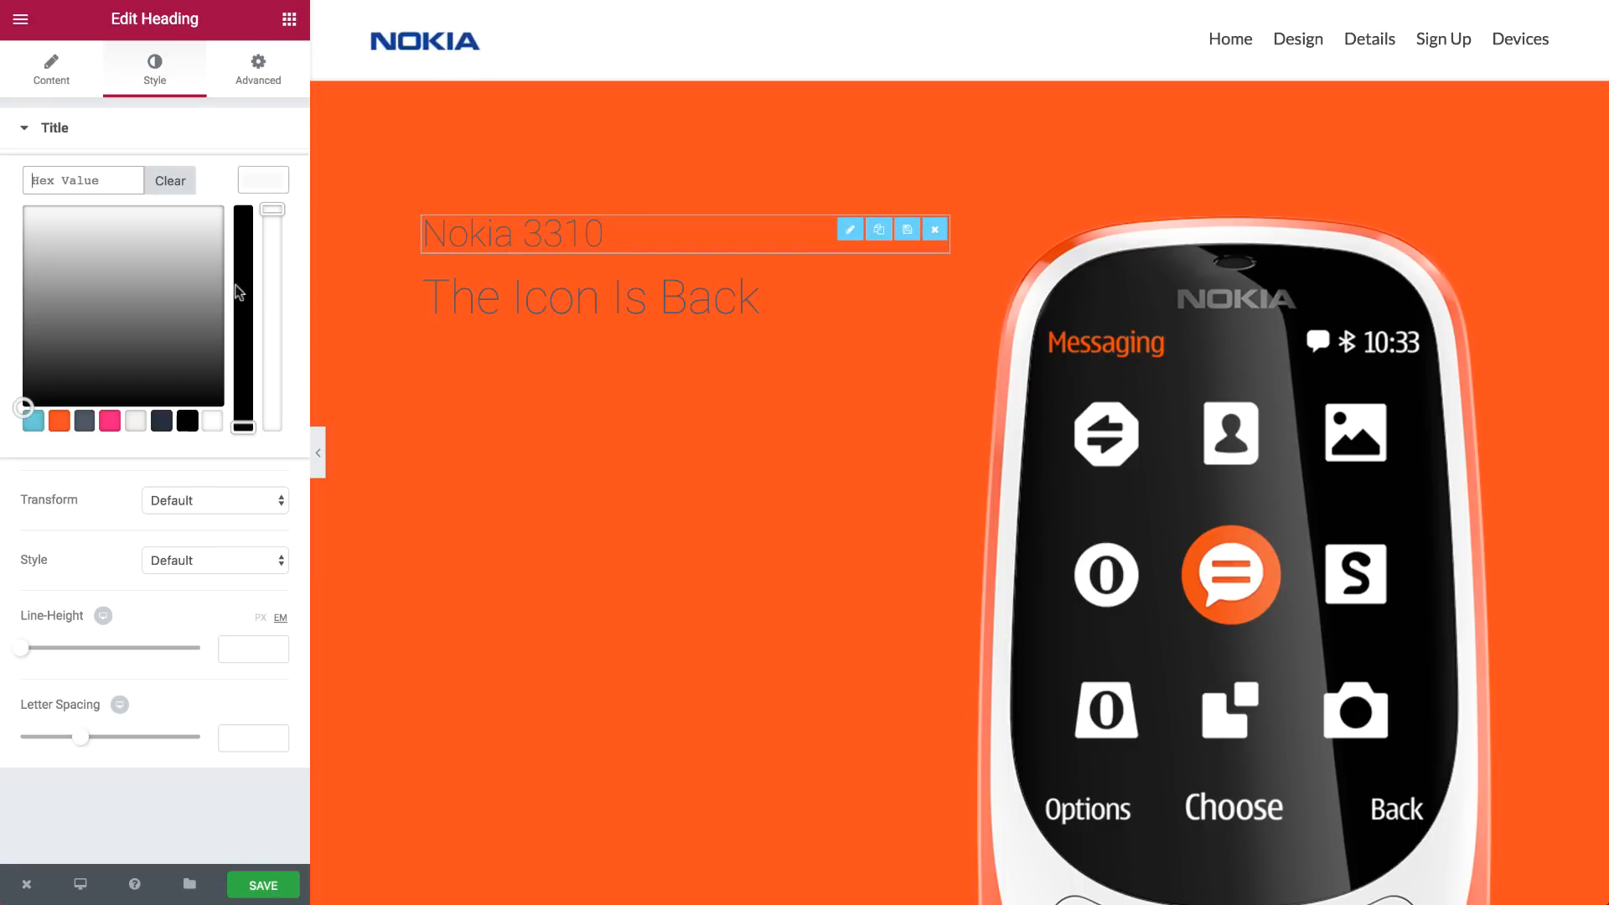
pyautogui.click(212, 421)
# Change the text colour of the "The Icon Is Back" heading to white, keeping its custom typography enabled
pyautogui.click(503, 298)
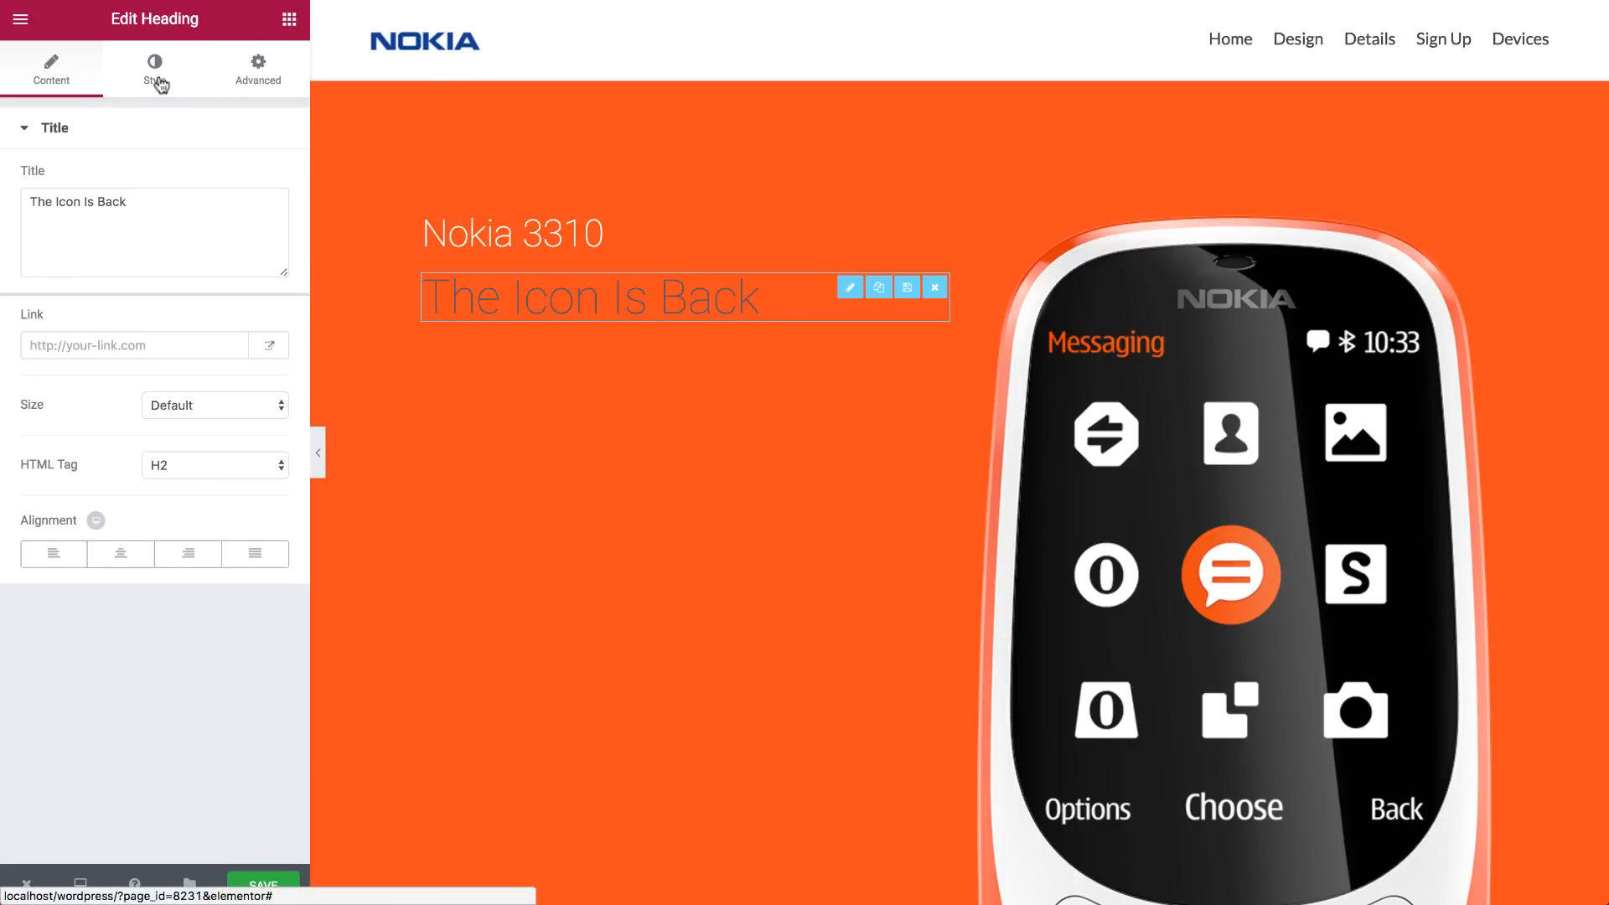
pyautogui.click(154, 71)
pyautogui.click(262, 234)
pyautogui.click(263, 189)
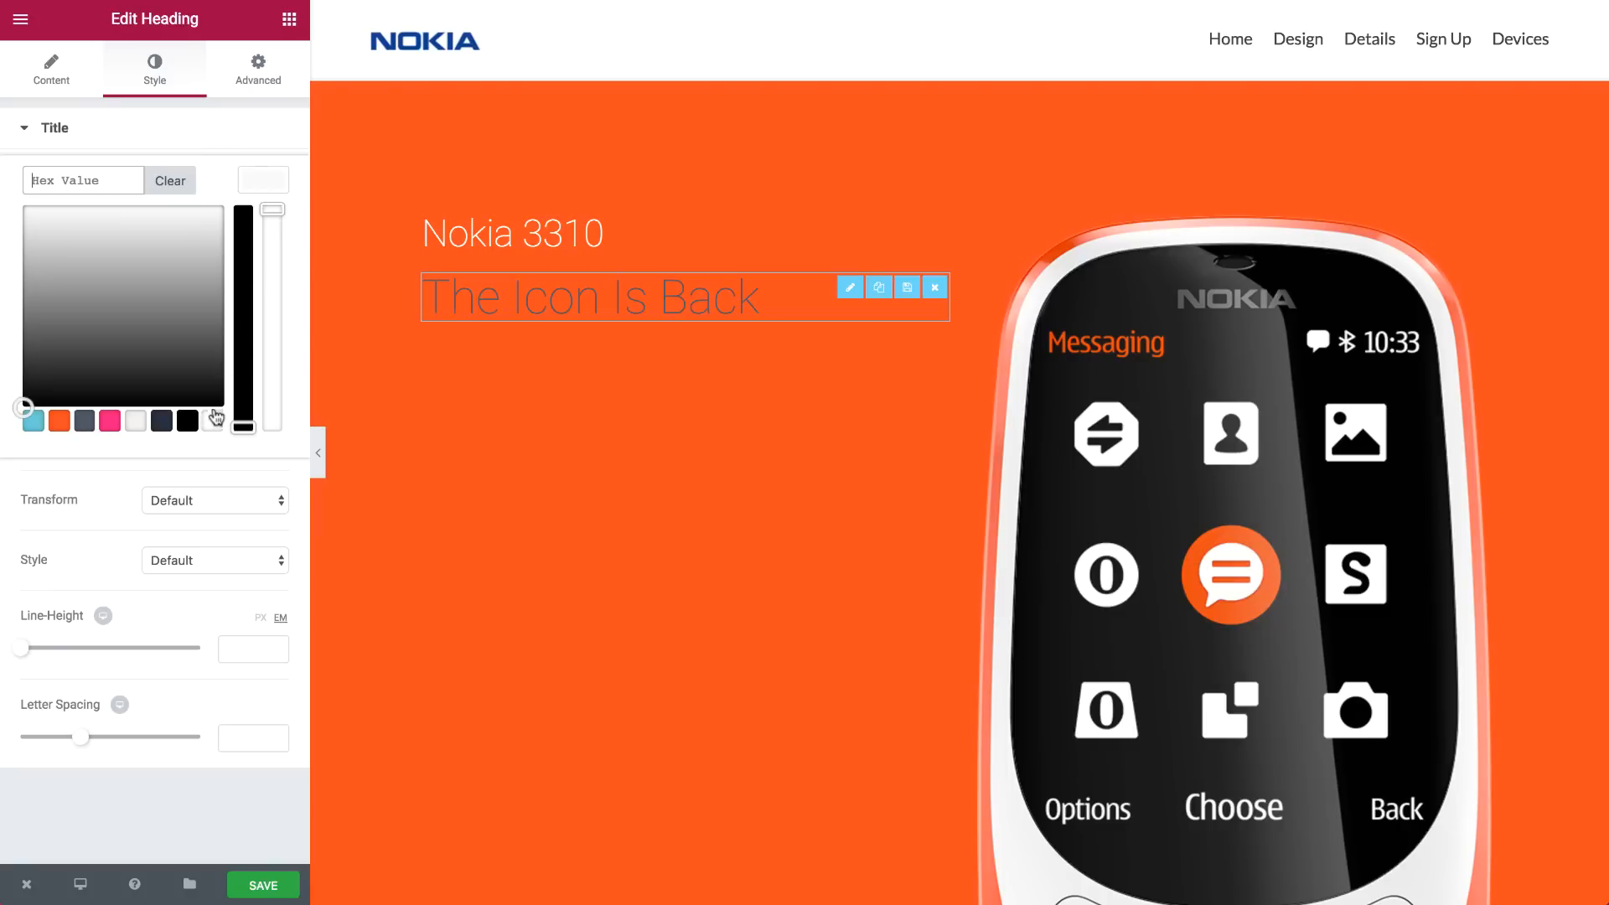
pyautogui.click(212, 421)
pyautogui.click(258, 185)
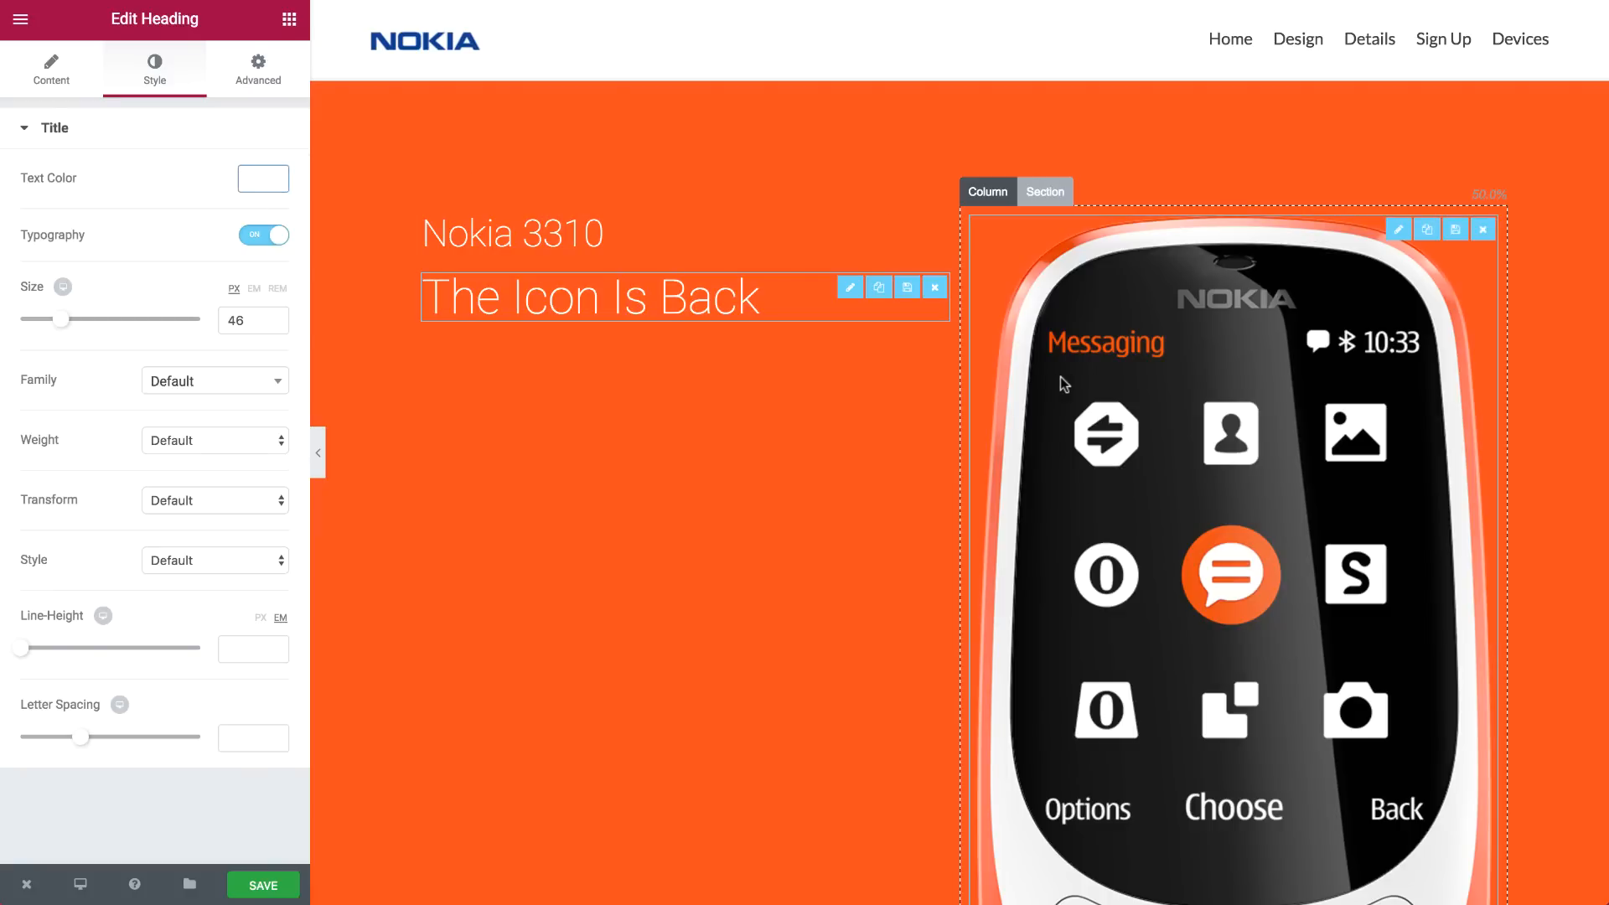
# Narrow the right column holding the phone image by widening the column with the two headings
pyautogui.click(1112, 377)
pyautogui.moveTo(959, 352); pyautogui.dragTo(1179, 311)
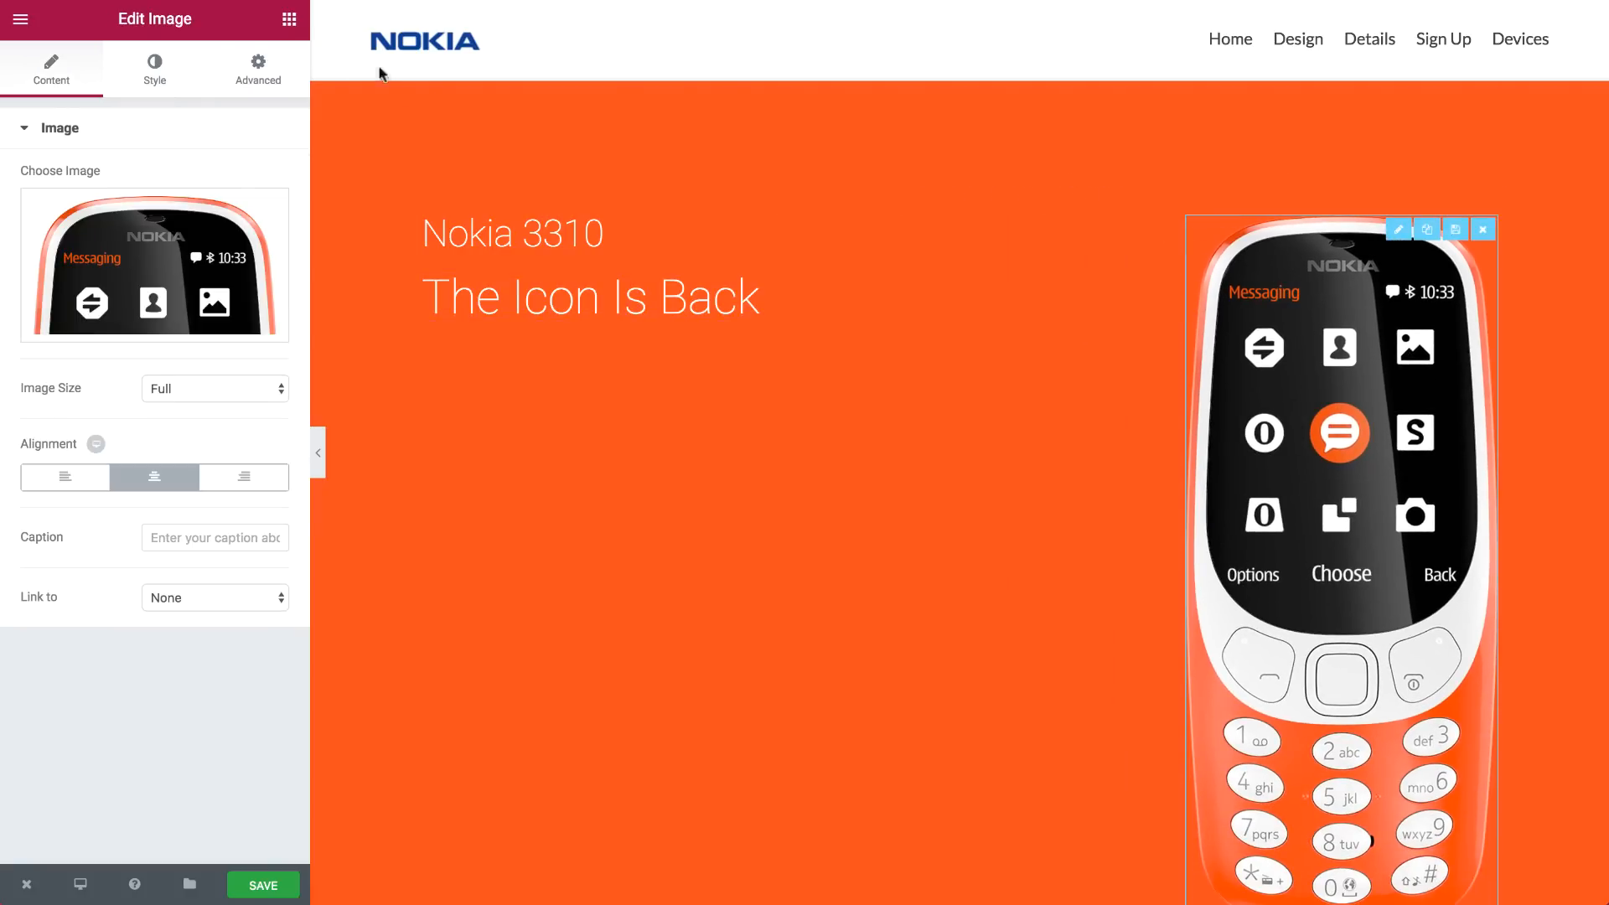
# Unlink the phone image's margin values and set its bottom margin to -150 px
pyautogui.click(247, 76)
pyautogui.click(259, 206)
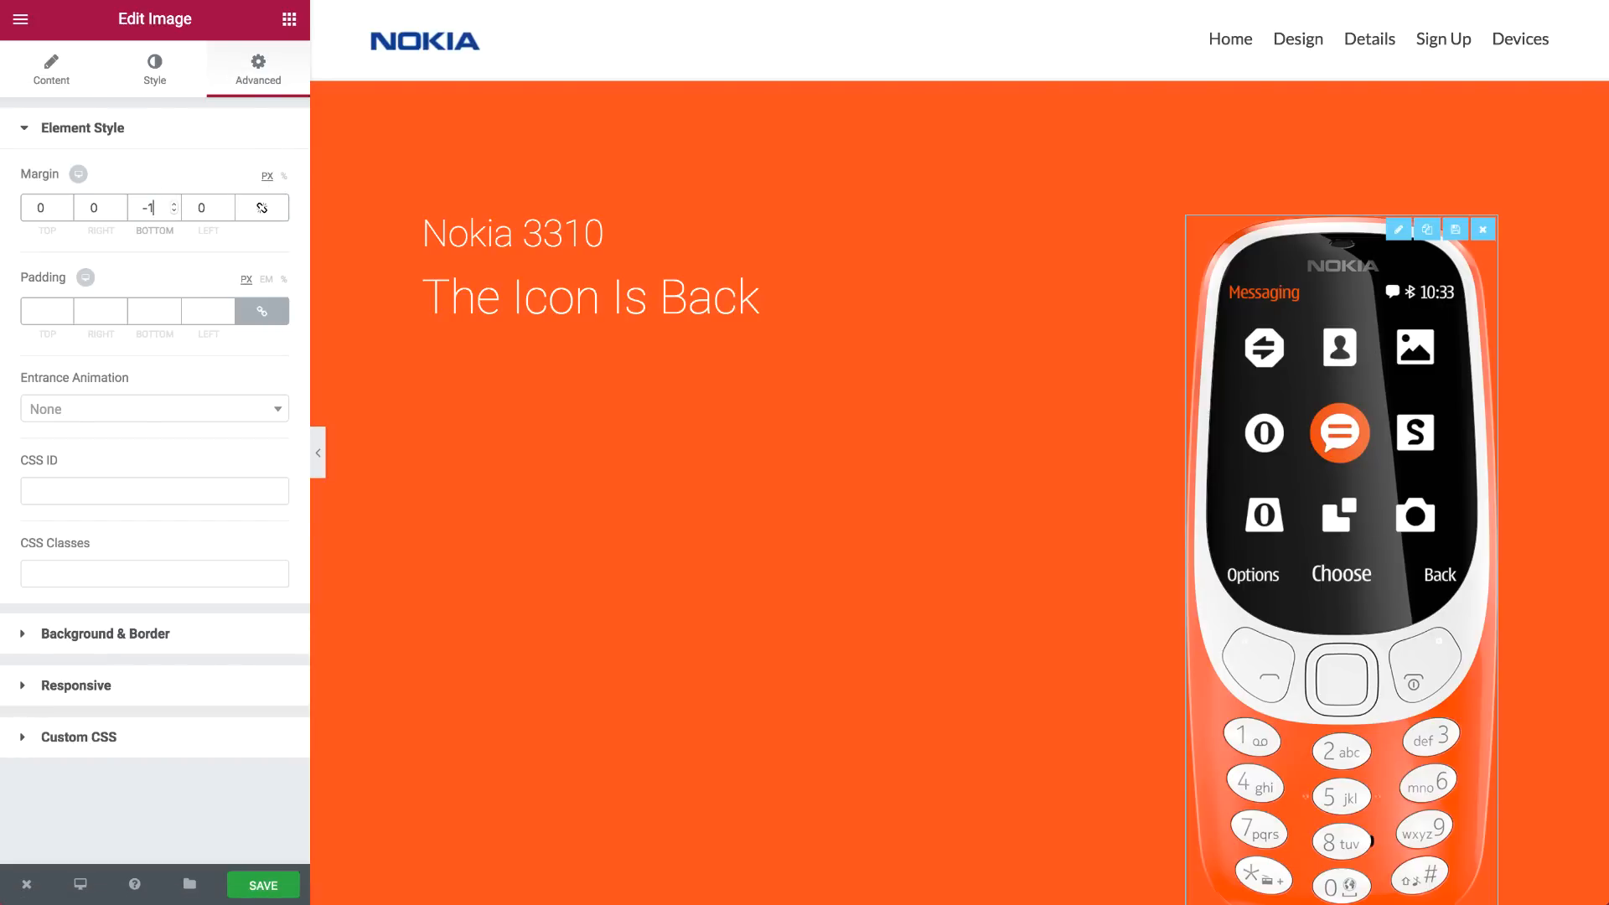
pyautogui.write('-150')
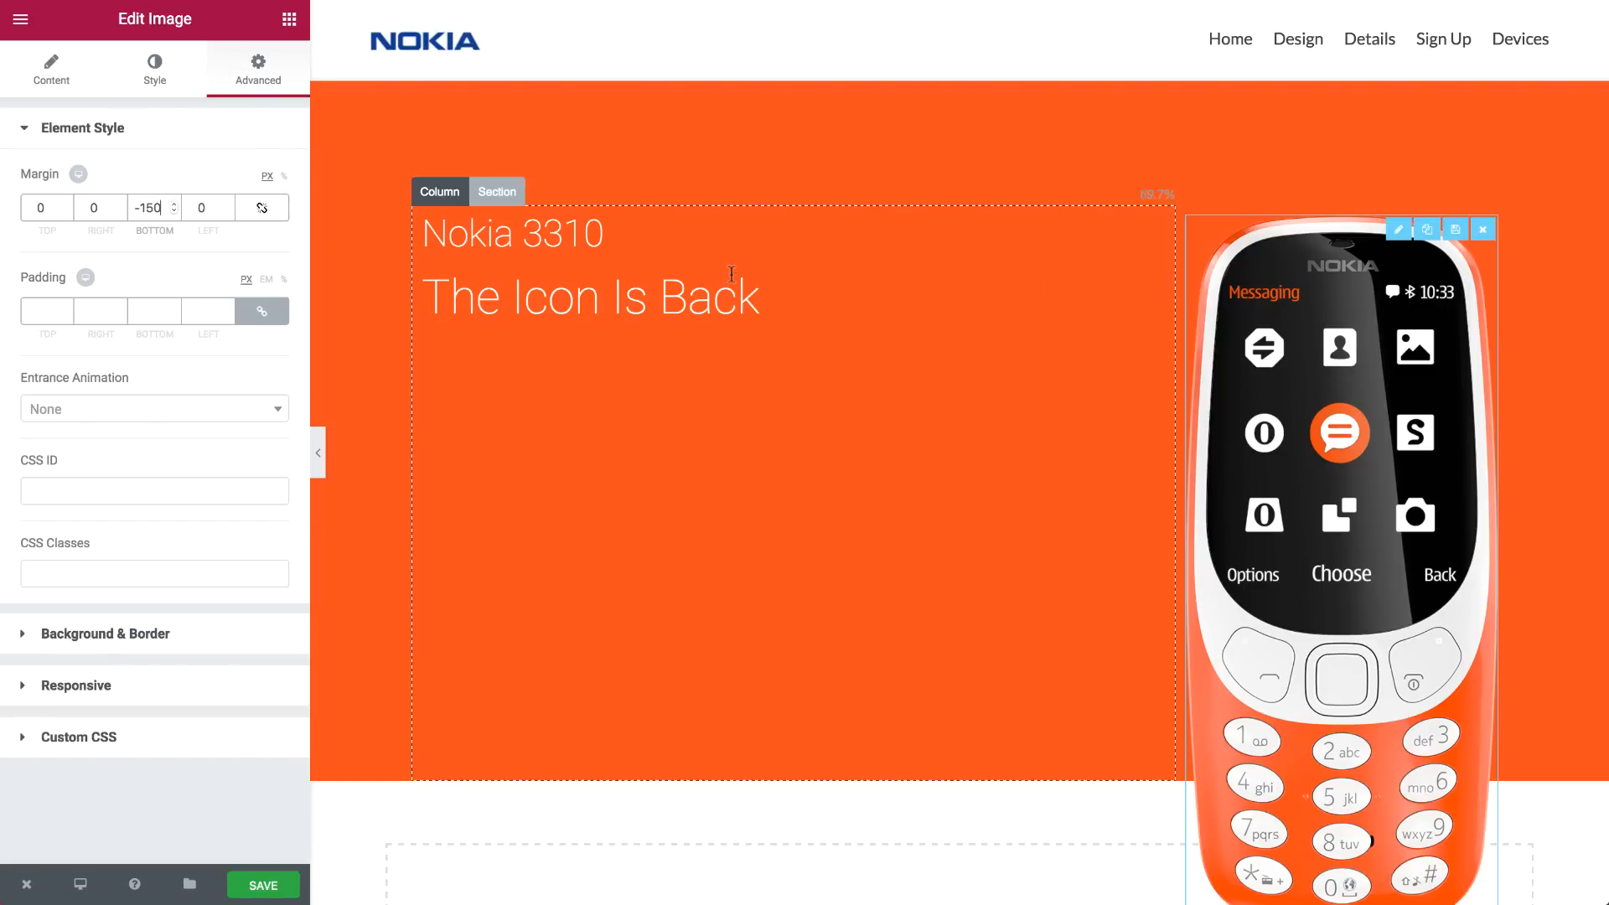
# Unlink the padding values of the "Nokia 3310" heading and set its top padding to 120 px
pyautogui.click(459, 230)
pyautogui.click(250, 74)
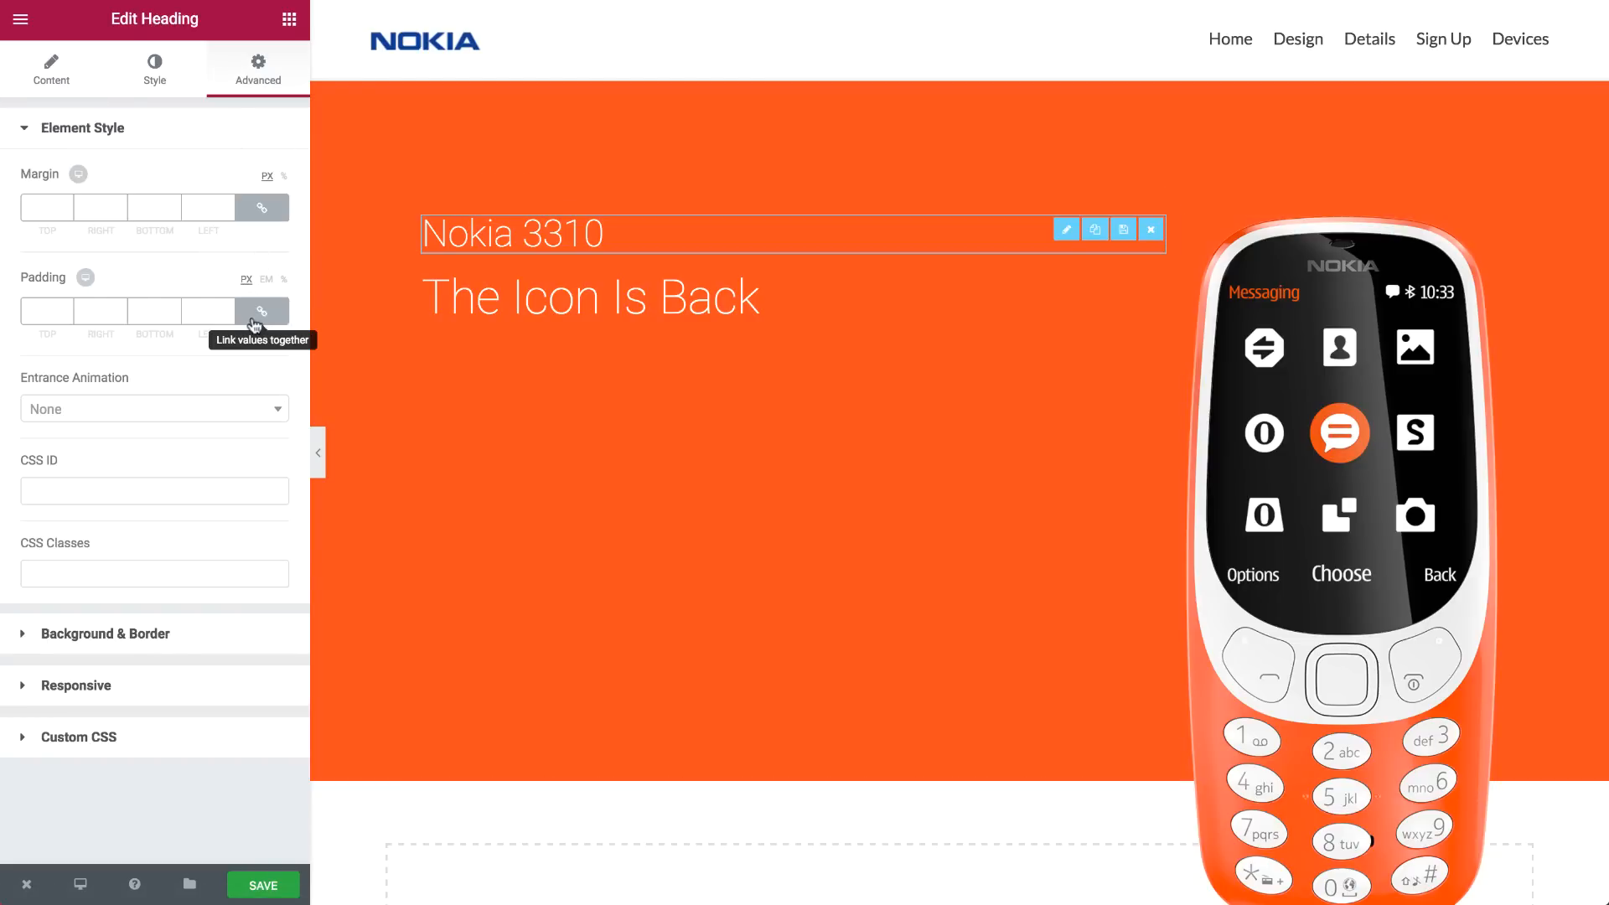
pyautogui.click(261, 311)
pyautogui.write('120')
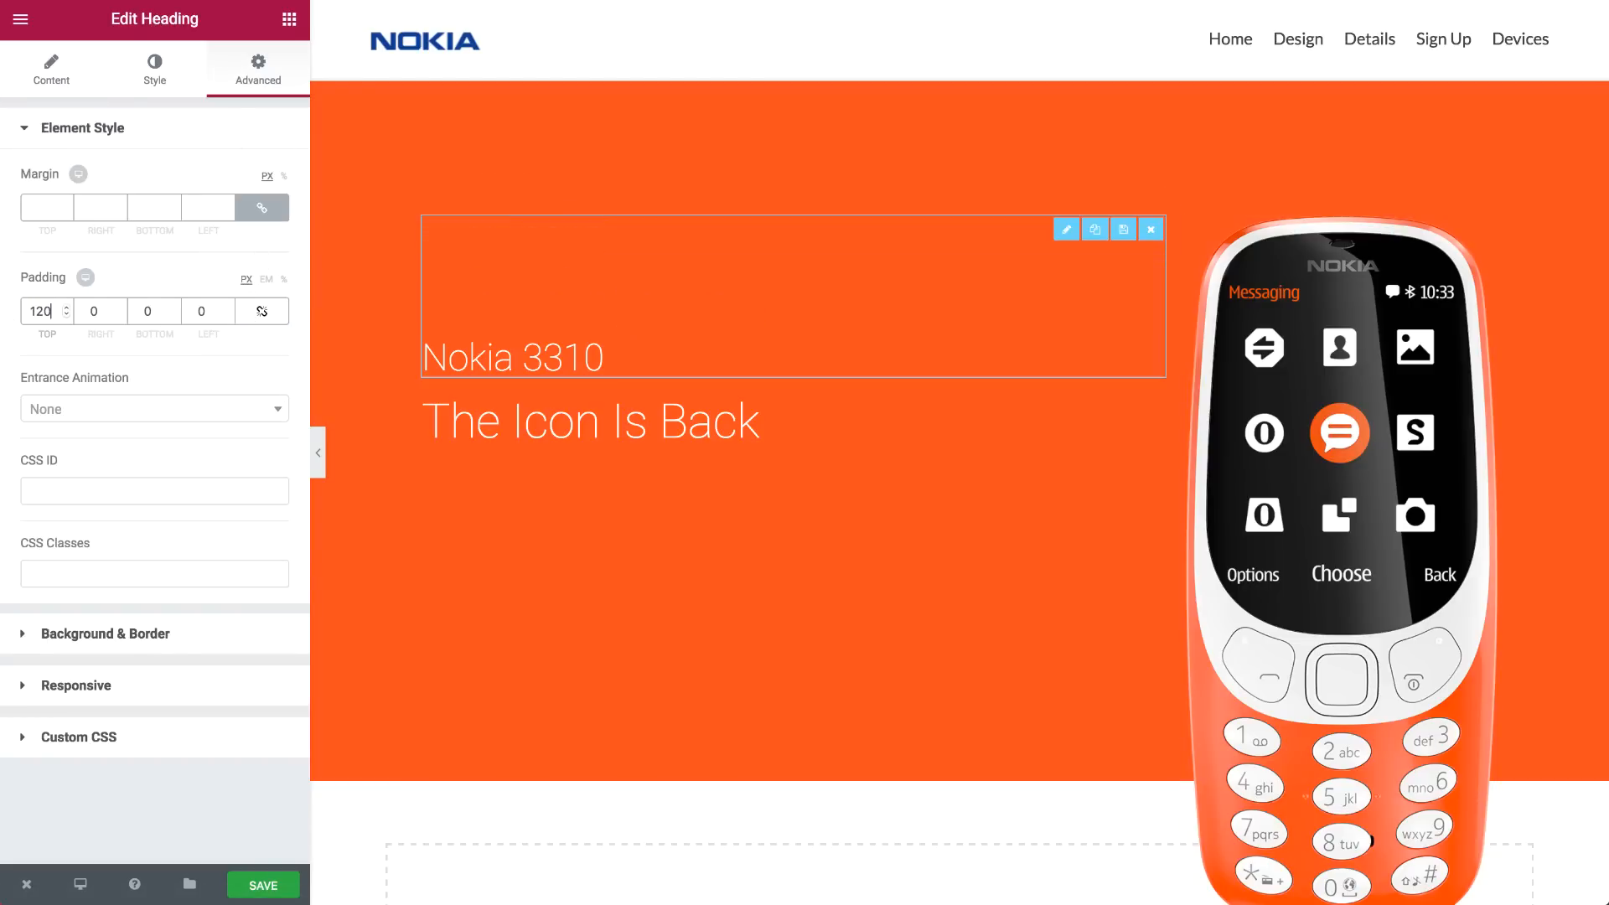
# Add a new section with two equal columns below the orange hero section
pyautogui.click(289, 17)
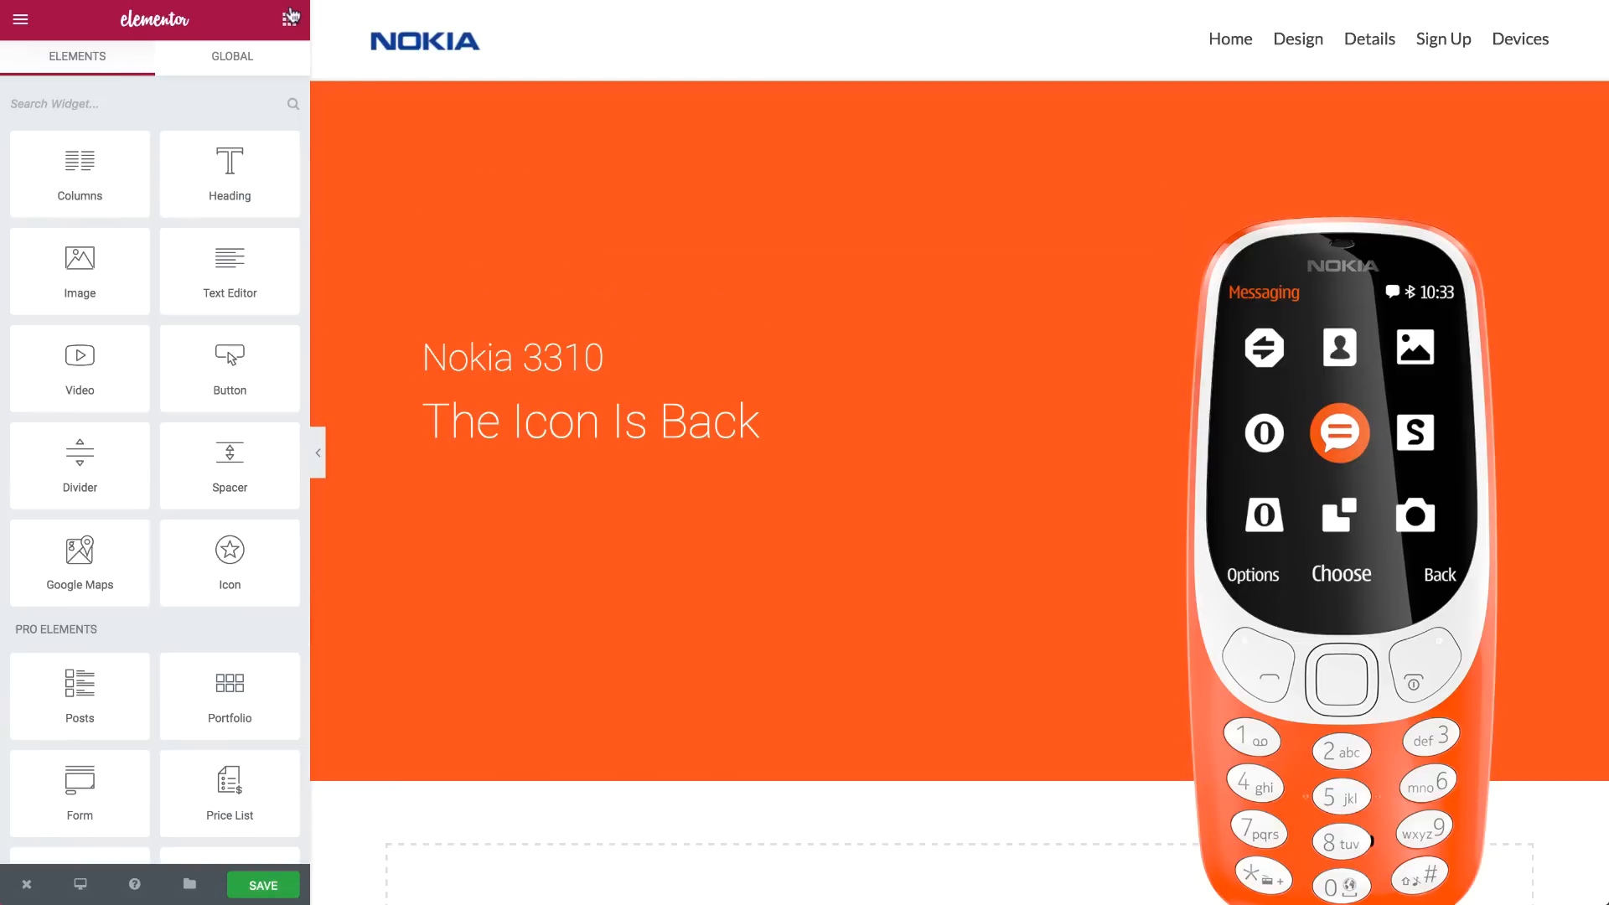
pyautogui.scroll(-5, 631, 269)
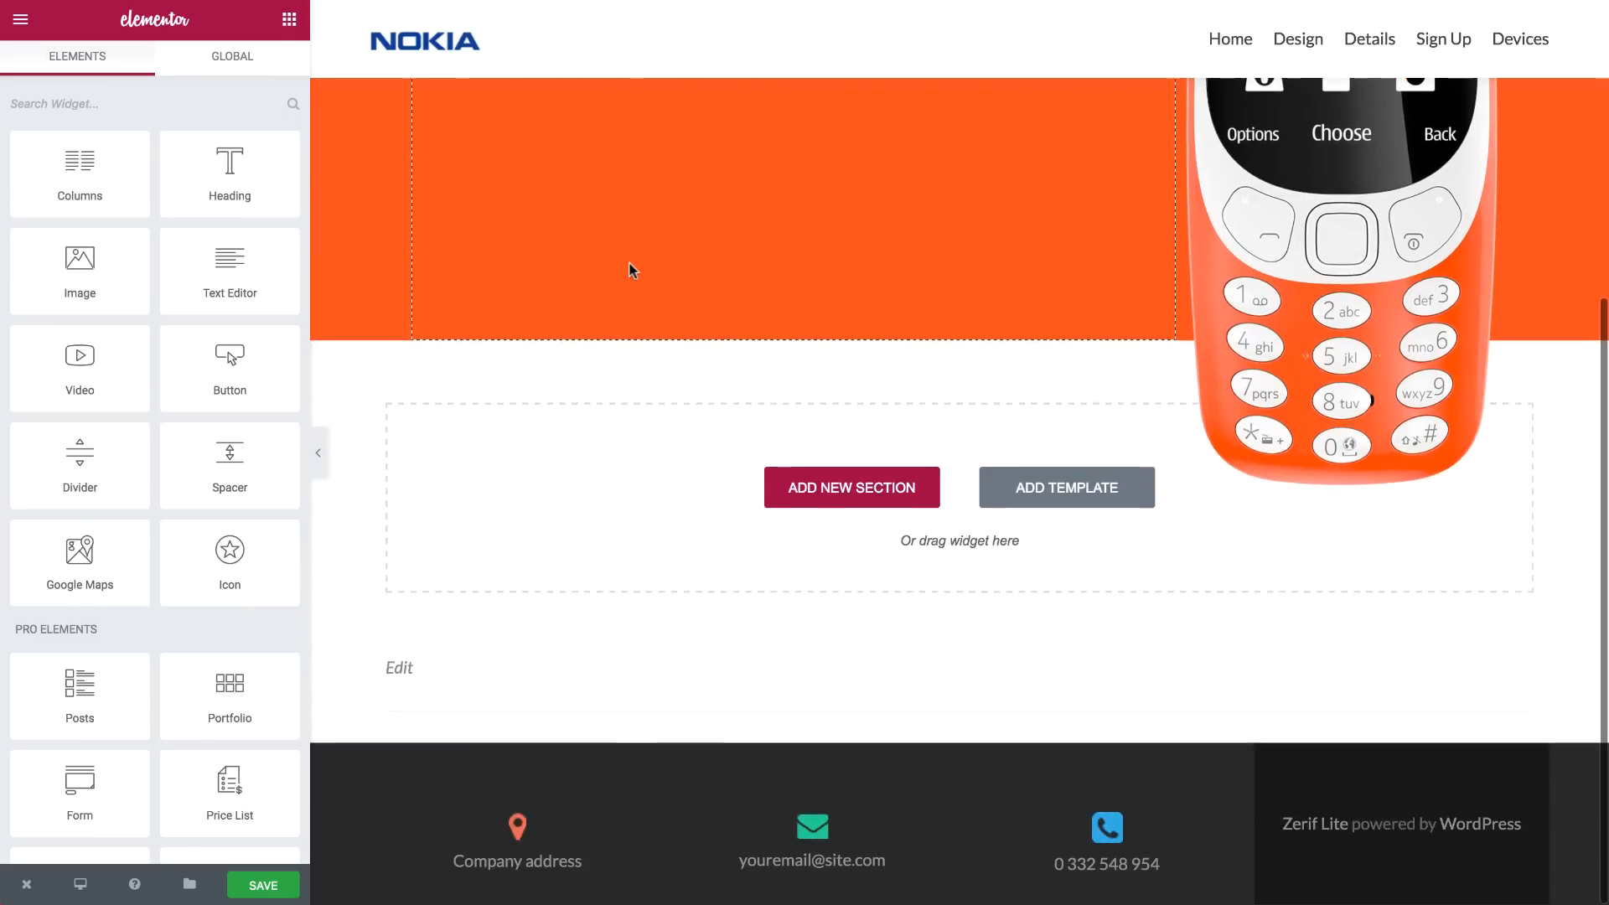
pyautogui.click(827, 525)
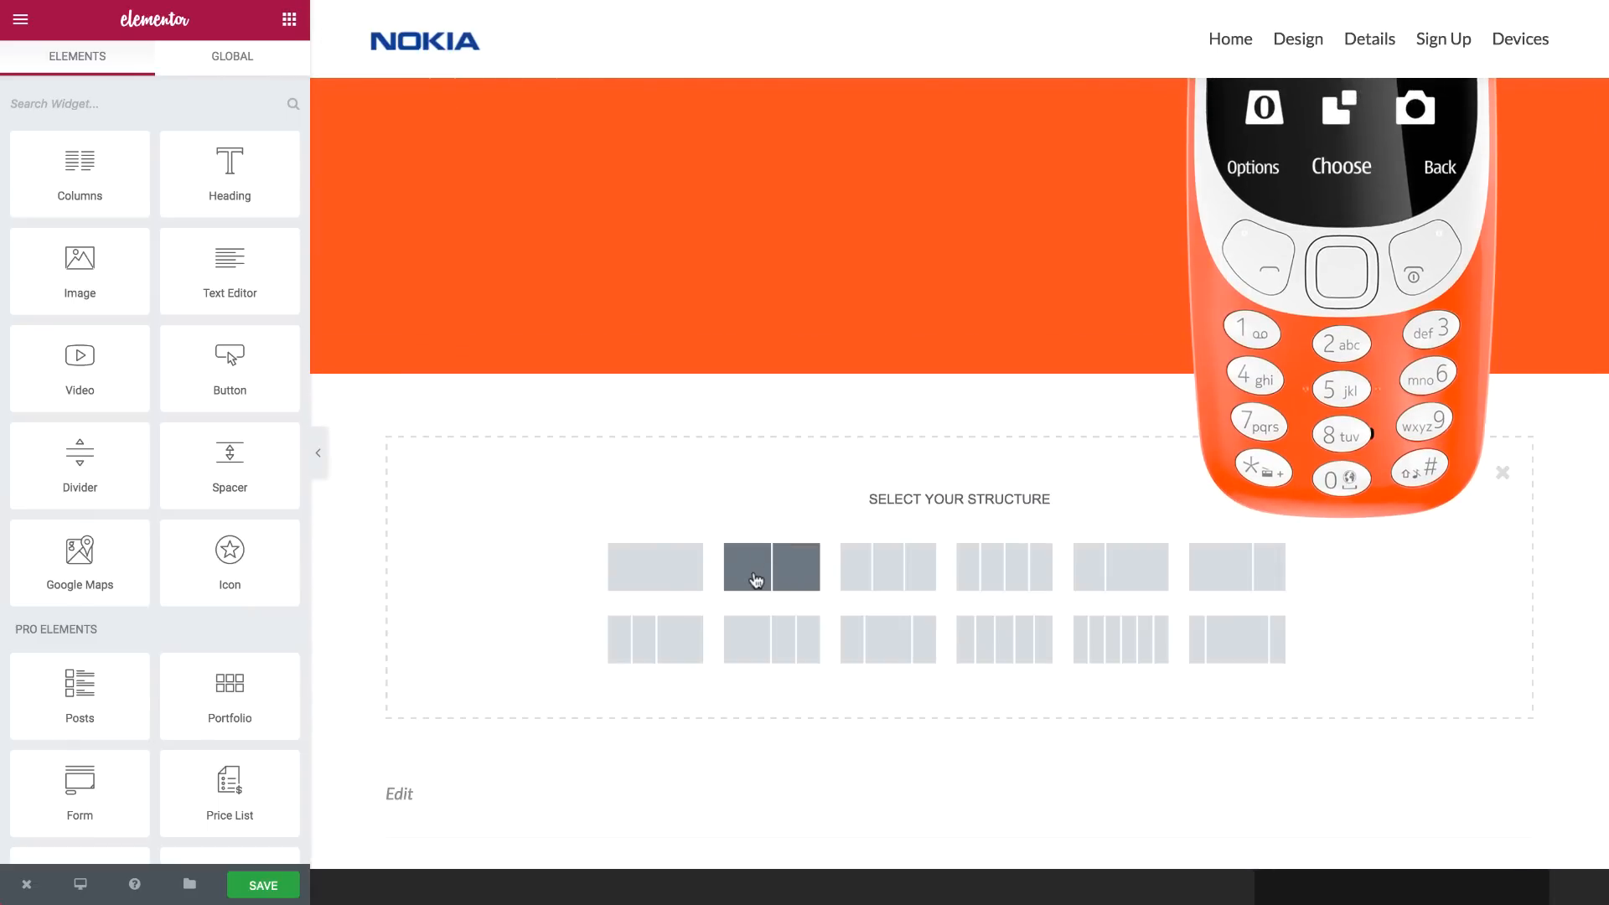
pyautogui.click(771, 563)
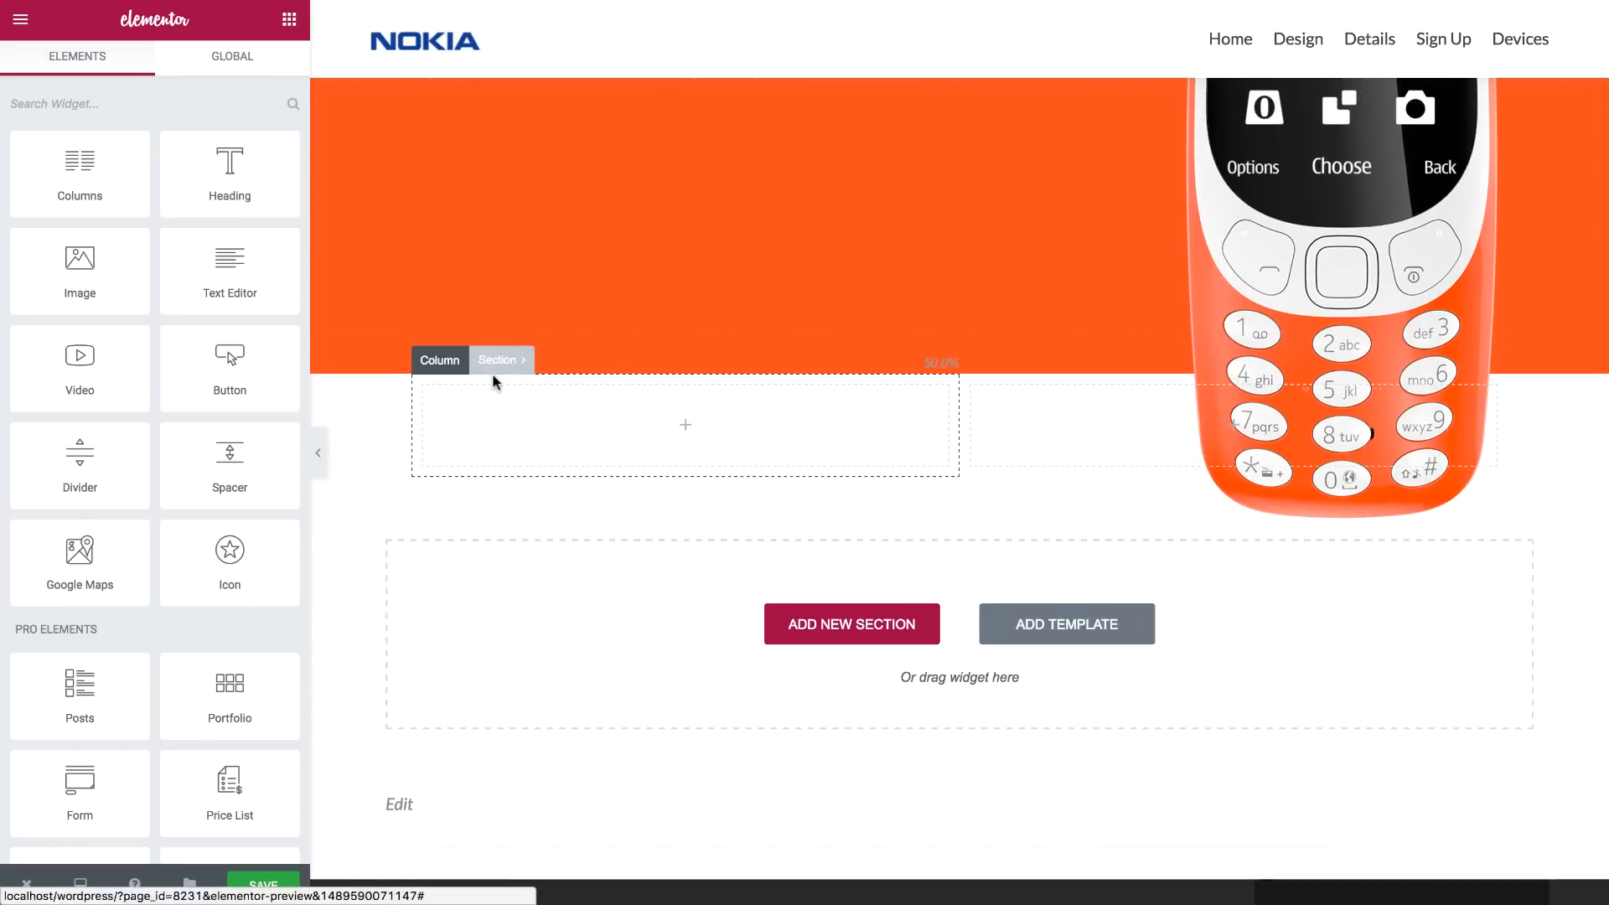
# Unlink the new section's padding values, then set the top padding to 70 px and the bottom padding to 50 px
pyautogui.click(500, 361)
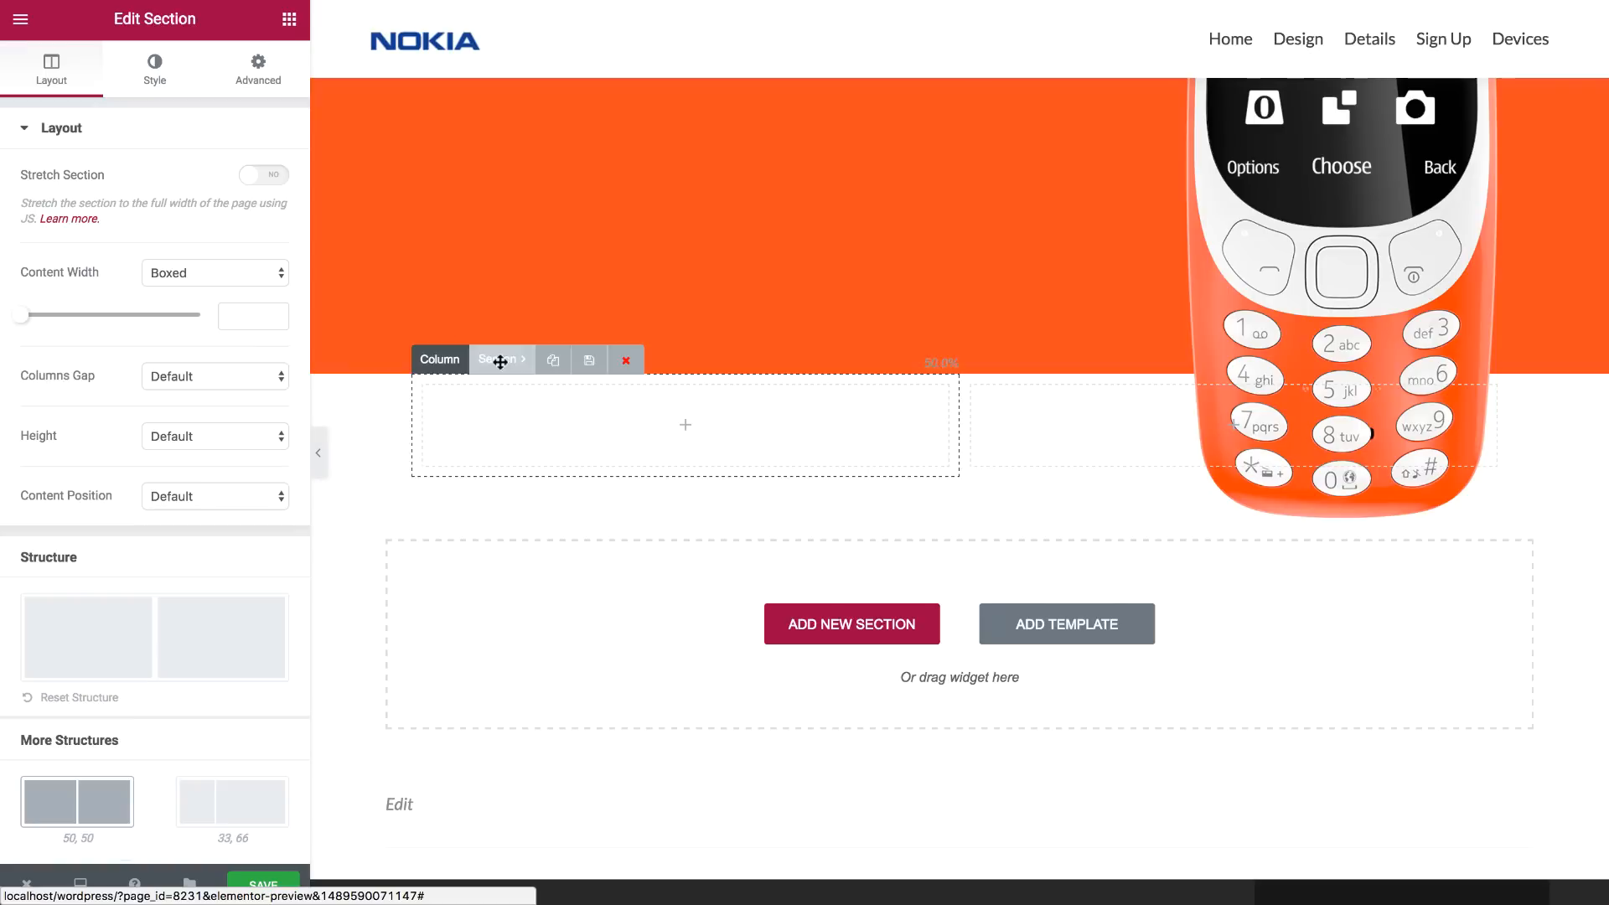
pyautogui.click(244, 82)
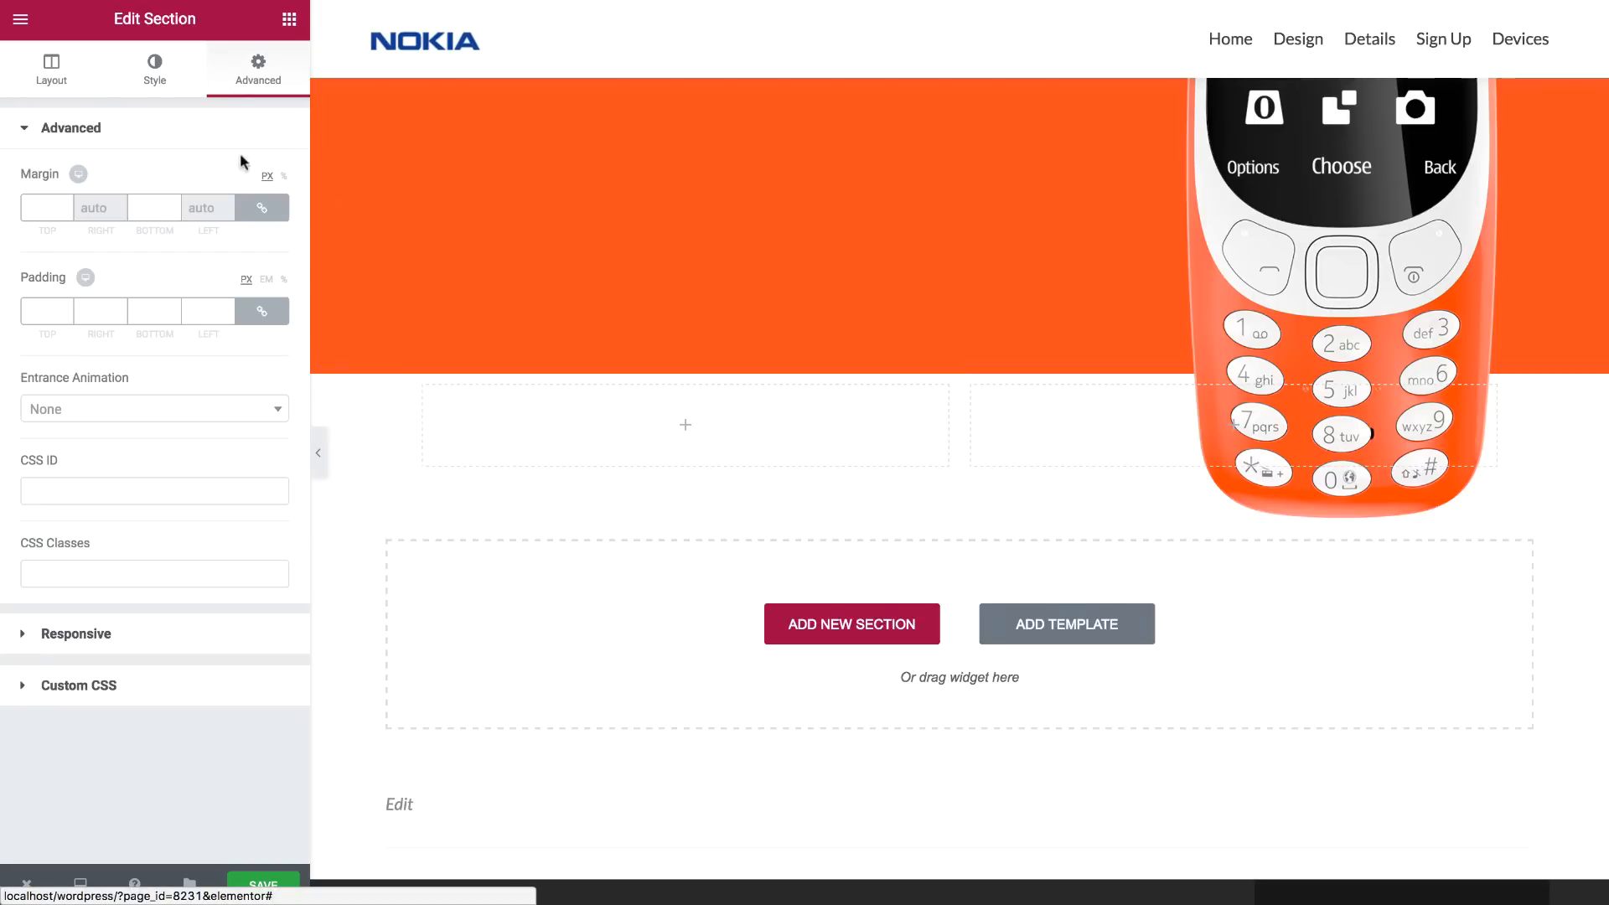
pyautogui.click(261, 310)
pyautogui.write('70')
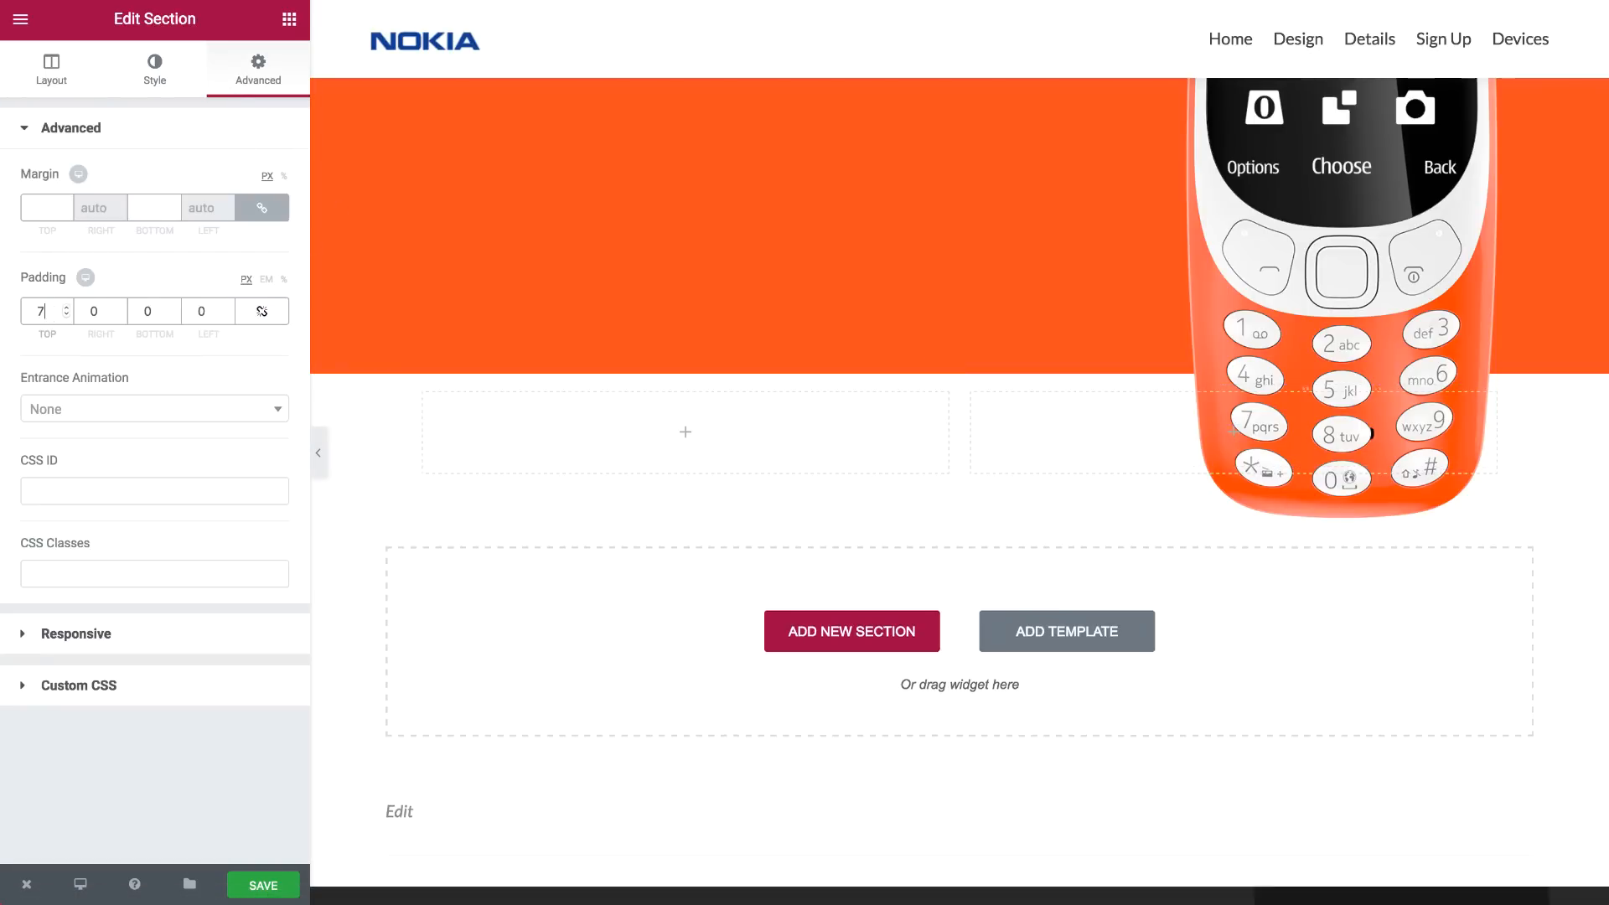
pyautogui.press('Tab')
pyautogui.press('Tab')
pyautogui.write('50')
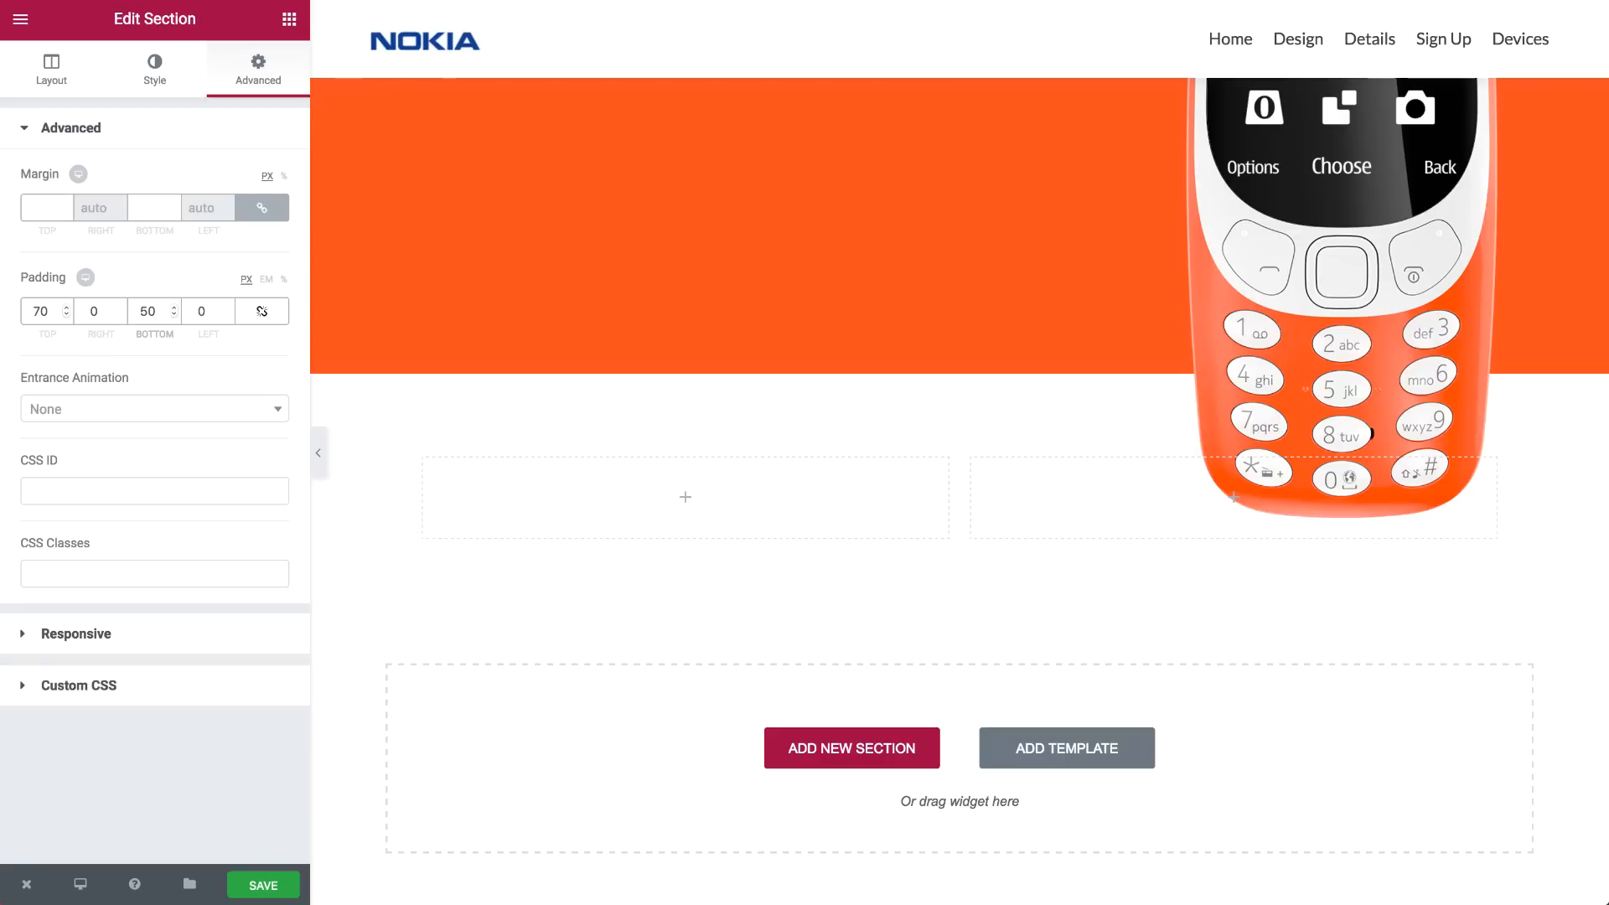
# Add a heading to the new section's left column and title it "A modern classic reimagined", copied from the reference Nokia page
pyautogui.click(289, 20)
pyautogui.moveTo(228, 160); pyautogui.dragTo(483, 523)
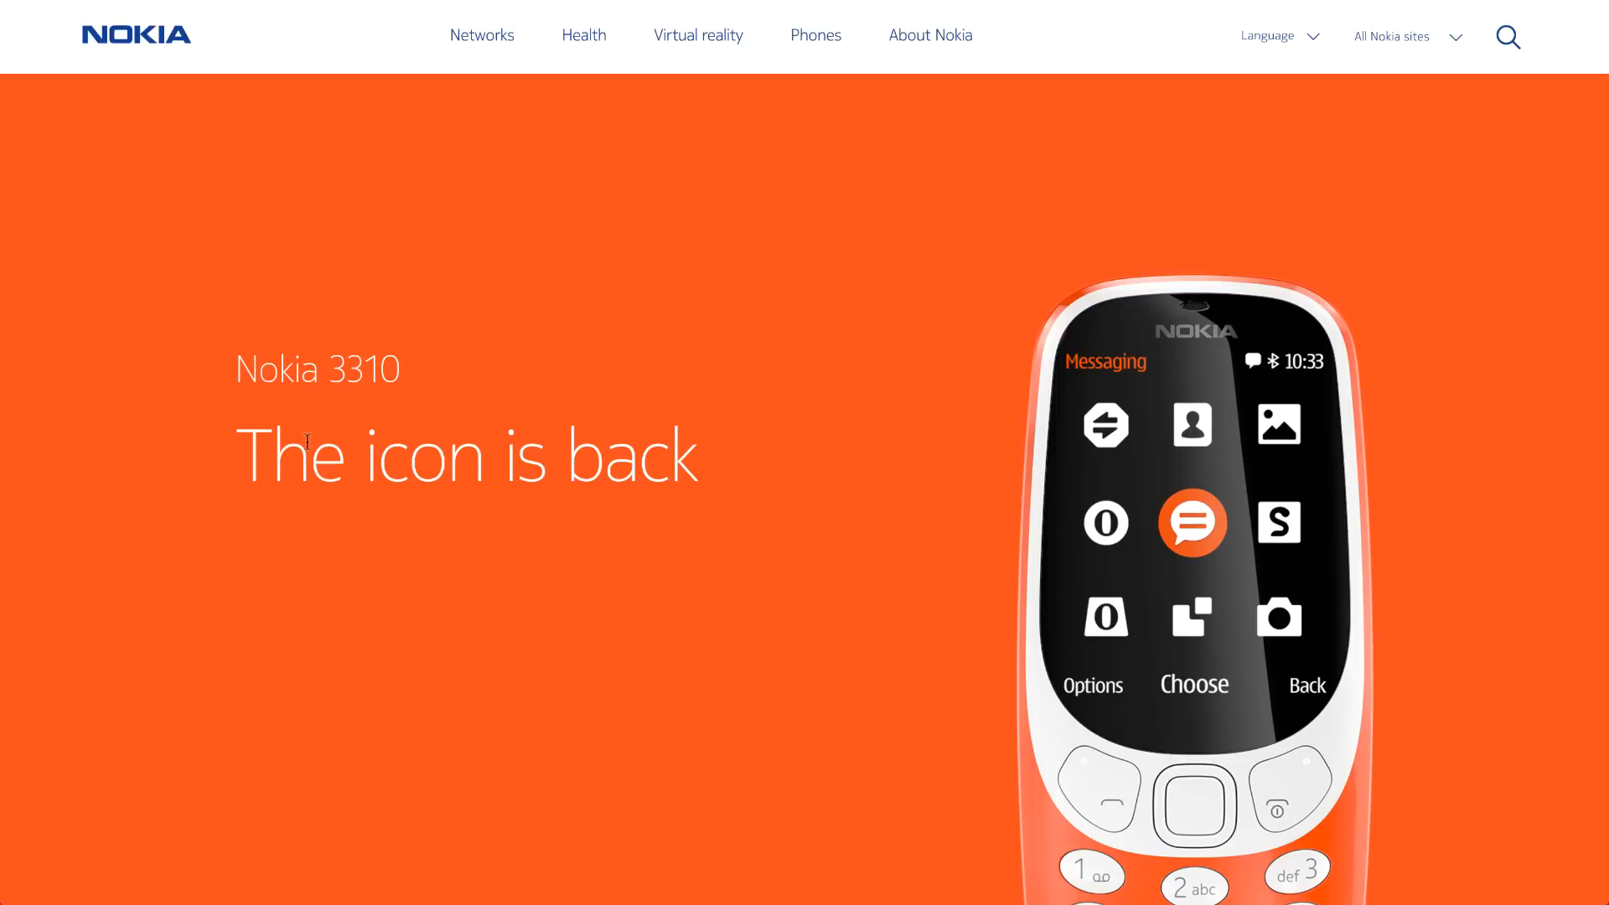
pyautogui.scroll(-7, 309, 445)
pyautogui.moveTo(440, 486); pyautogui.dragTo(228, 422)
pyautogui.hotkey('ctrl', 'c')
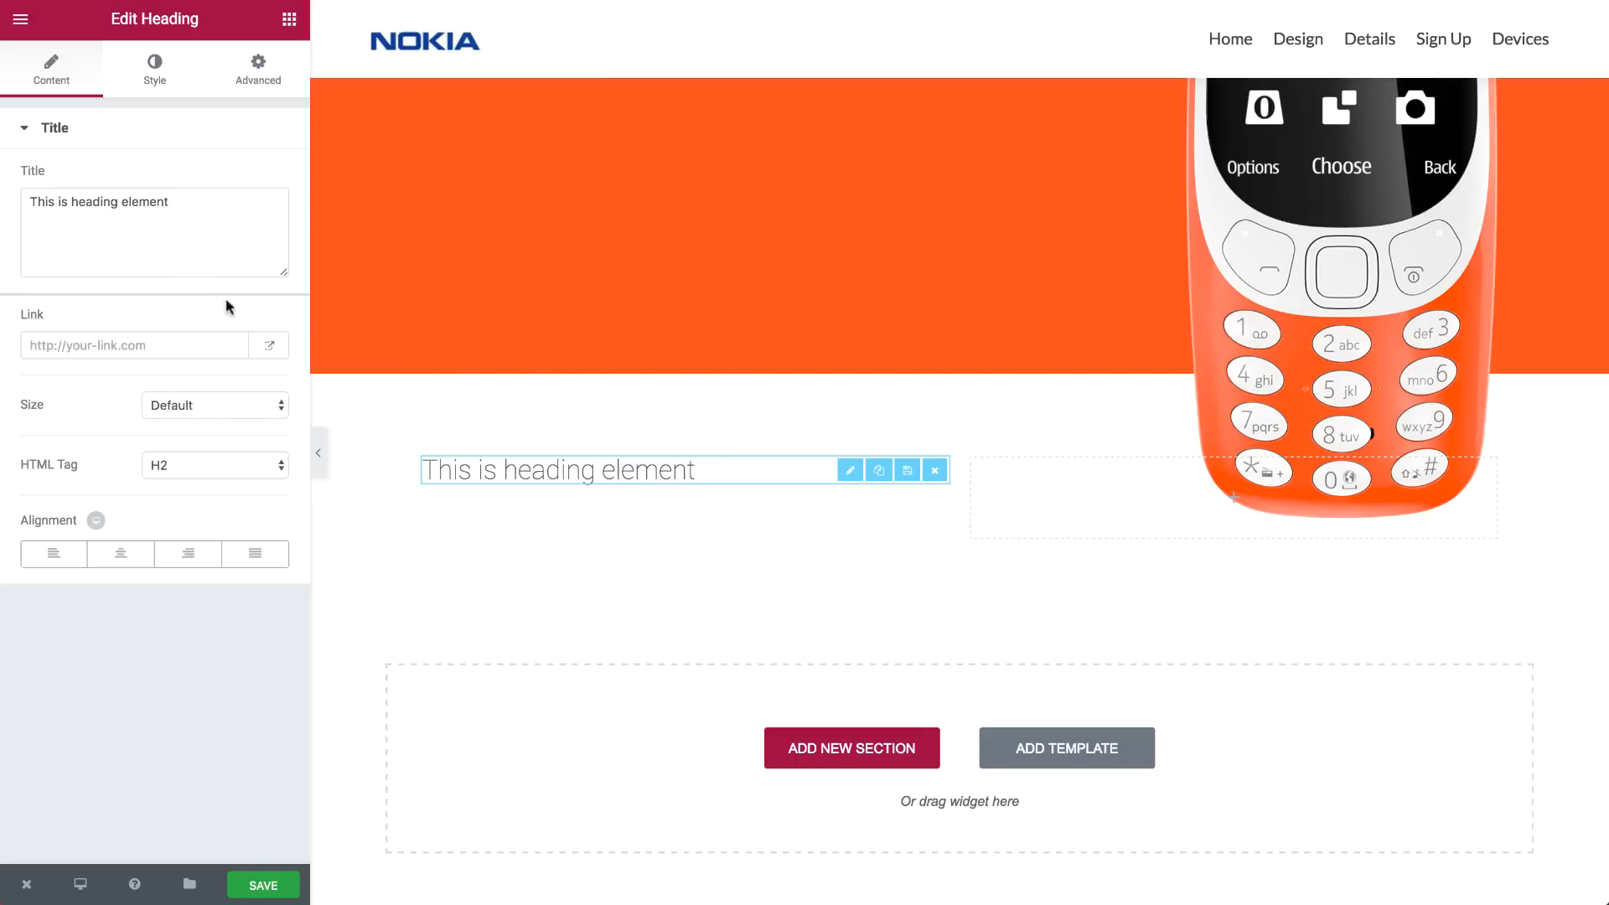
pyautogui.click(184, 255)
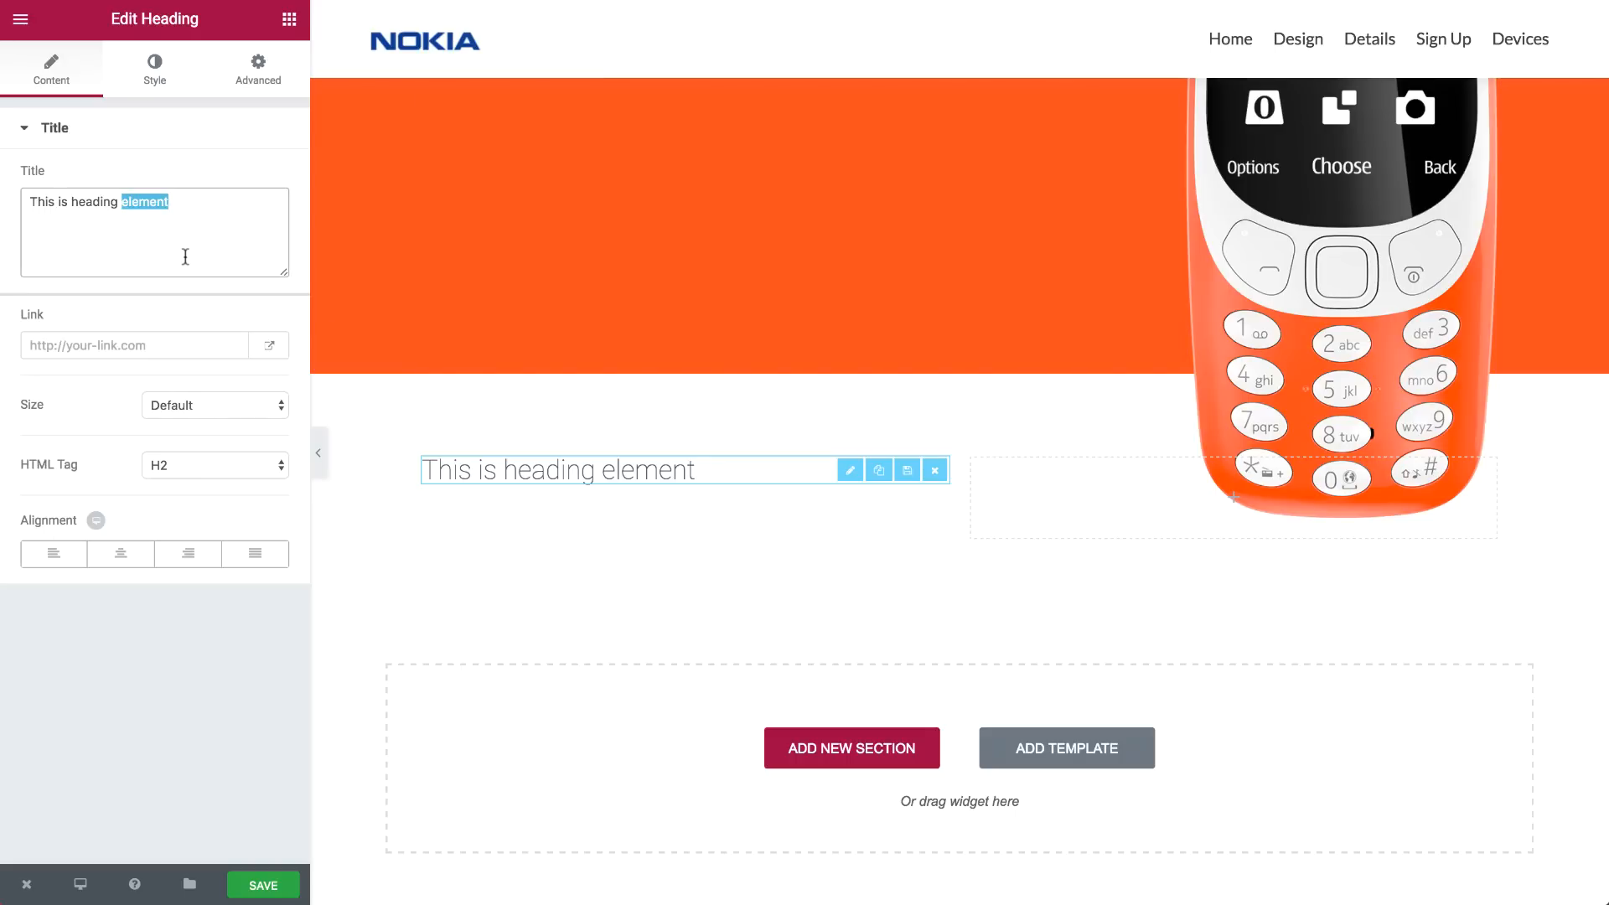
pyautogui.hotkey('ctrl', 'a')
pyautogui.hotkey('ctrl', 'v')
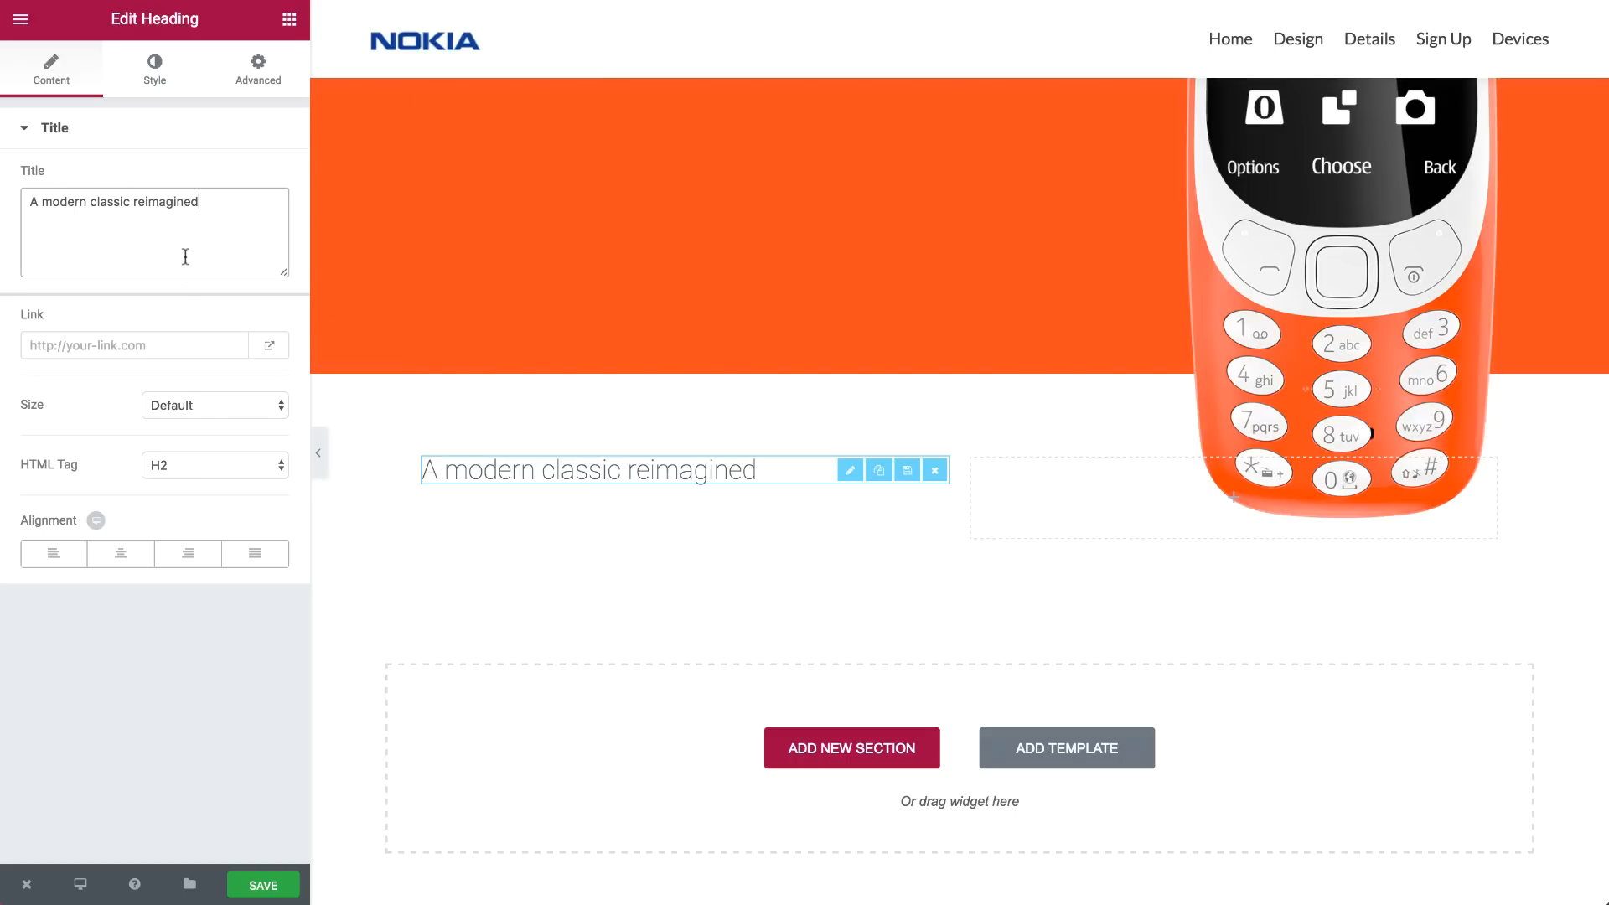
# Set the "A modern classic reimagined" heading's HTML tag to H3 and enable custom typography with a size of 46 px
pyautogui.click(178, 466)
pyautogui.click(171, 481)
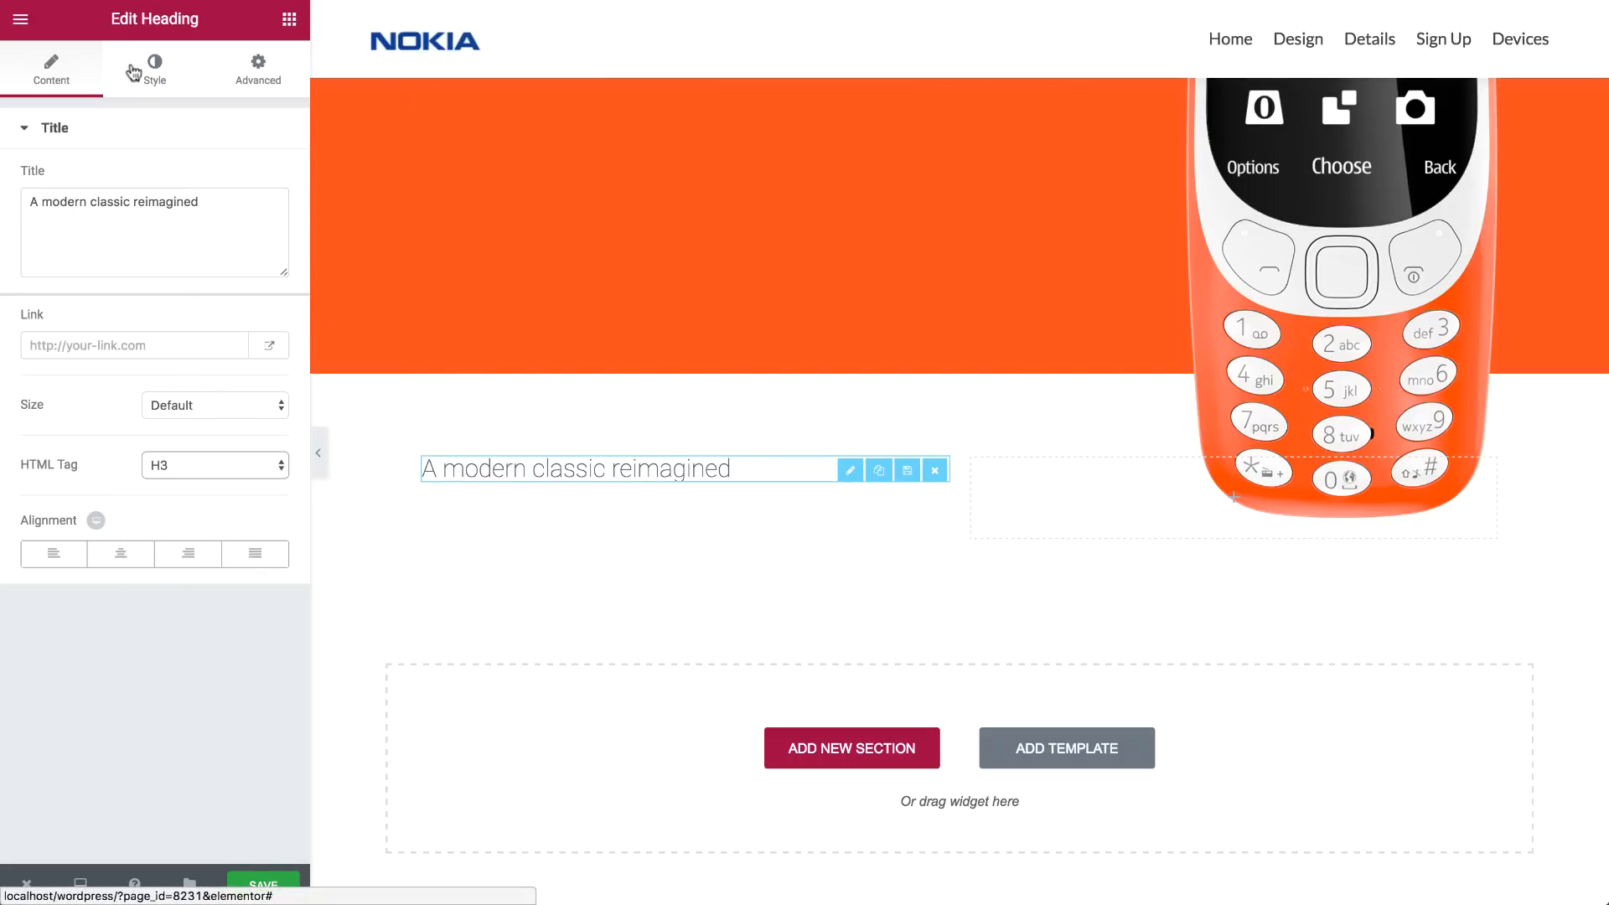
pyautogui.click(133, 73)
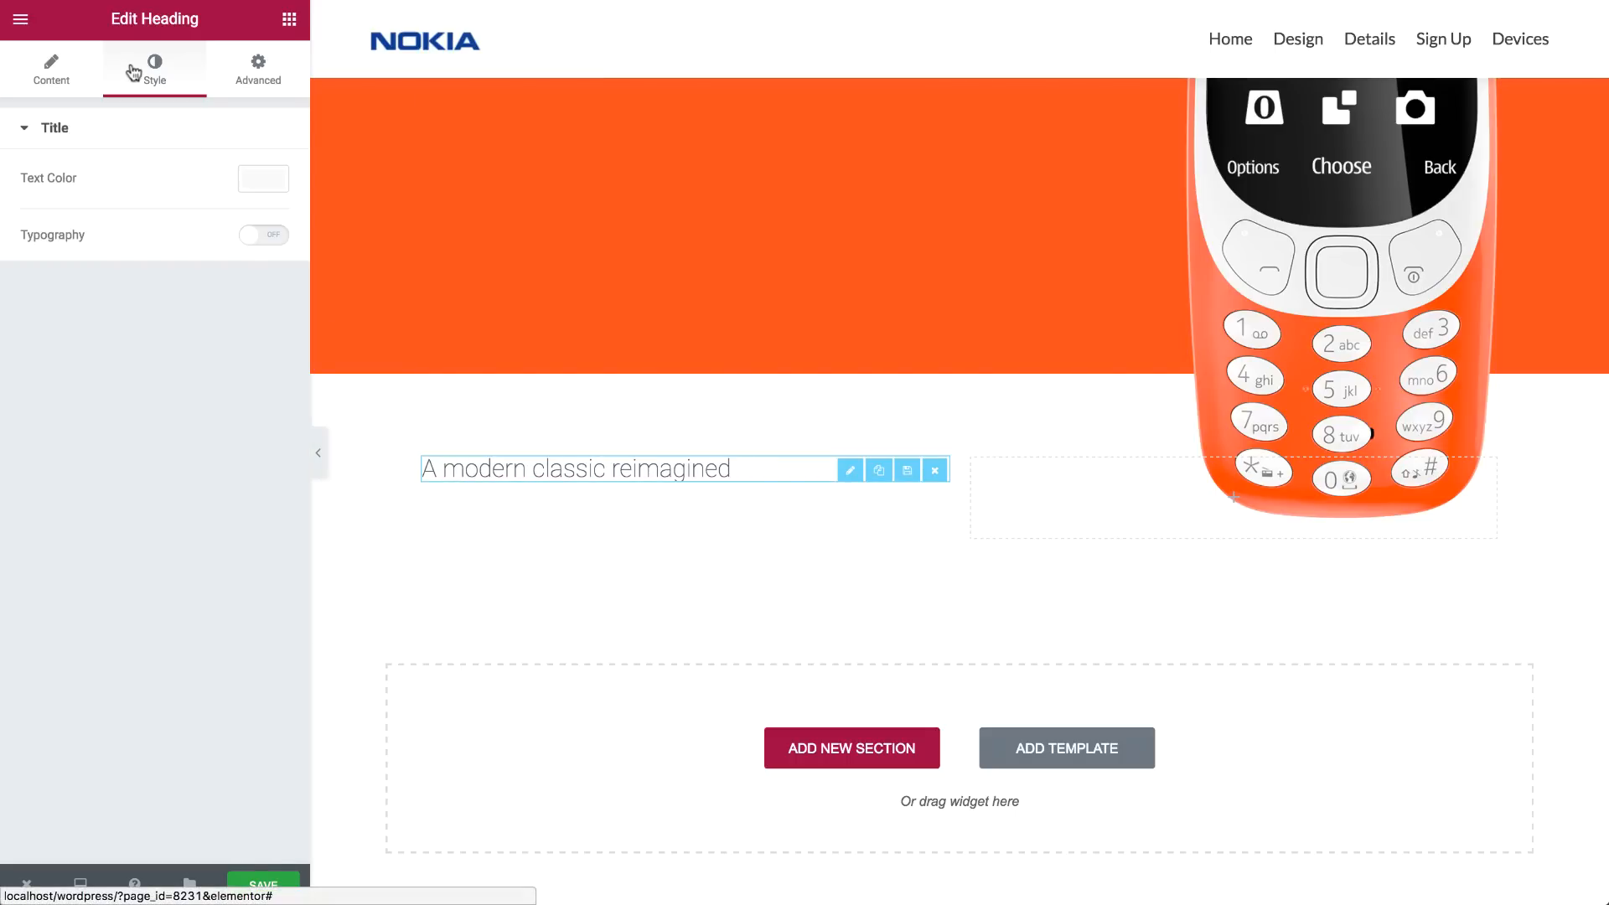
pyautogui.click(264, 239)
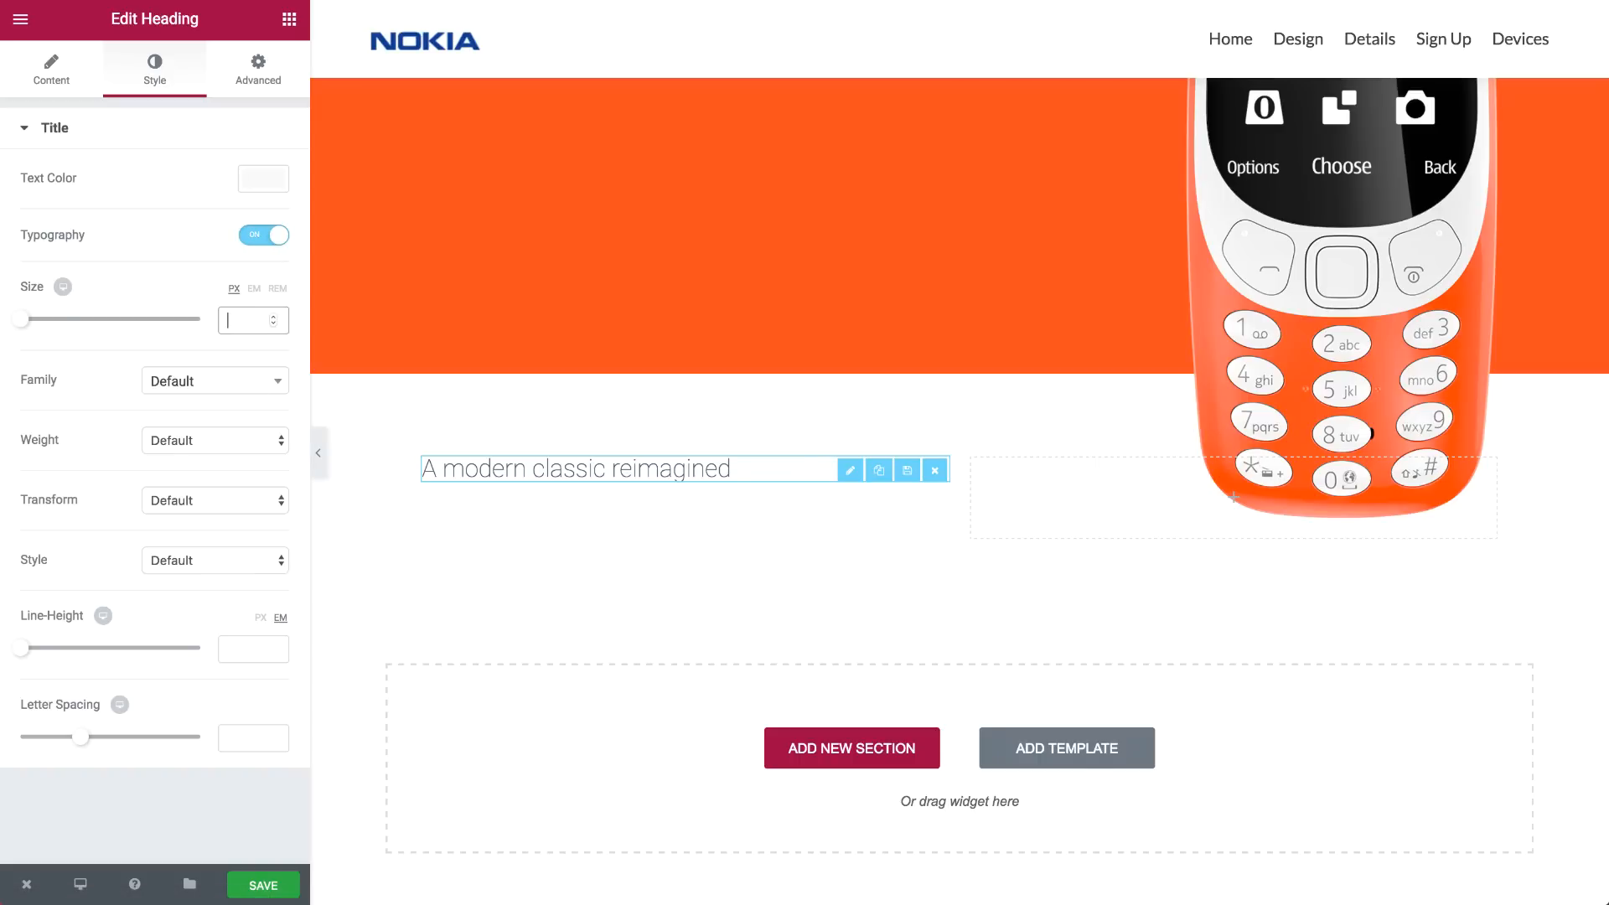
pyautogui.write('46')
# Add a text editor below the heading and fill it with the three feature lines copied from the reference Nokia page
pyautogui.click(289, 20)
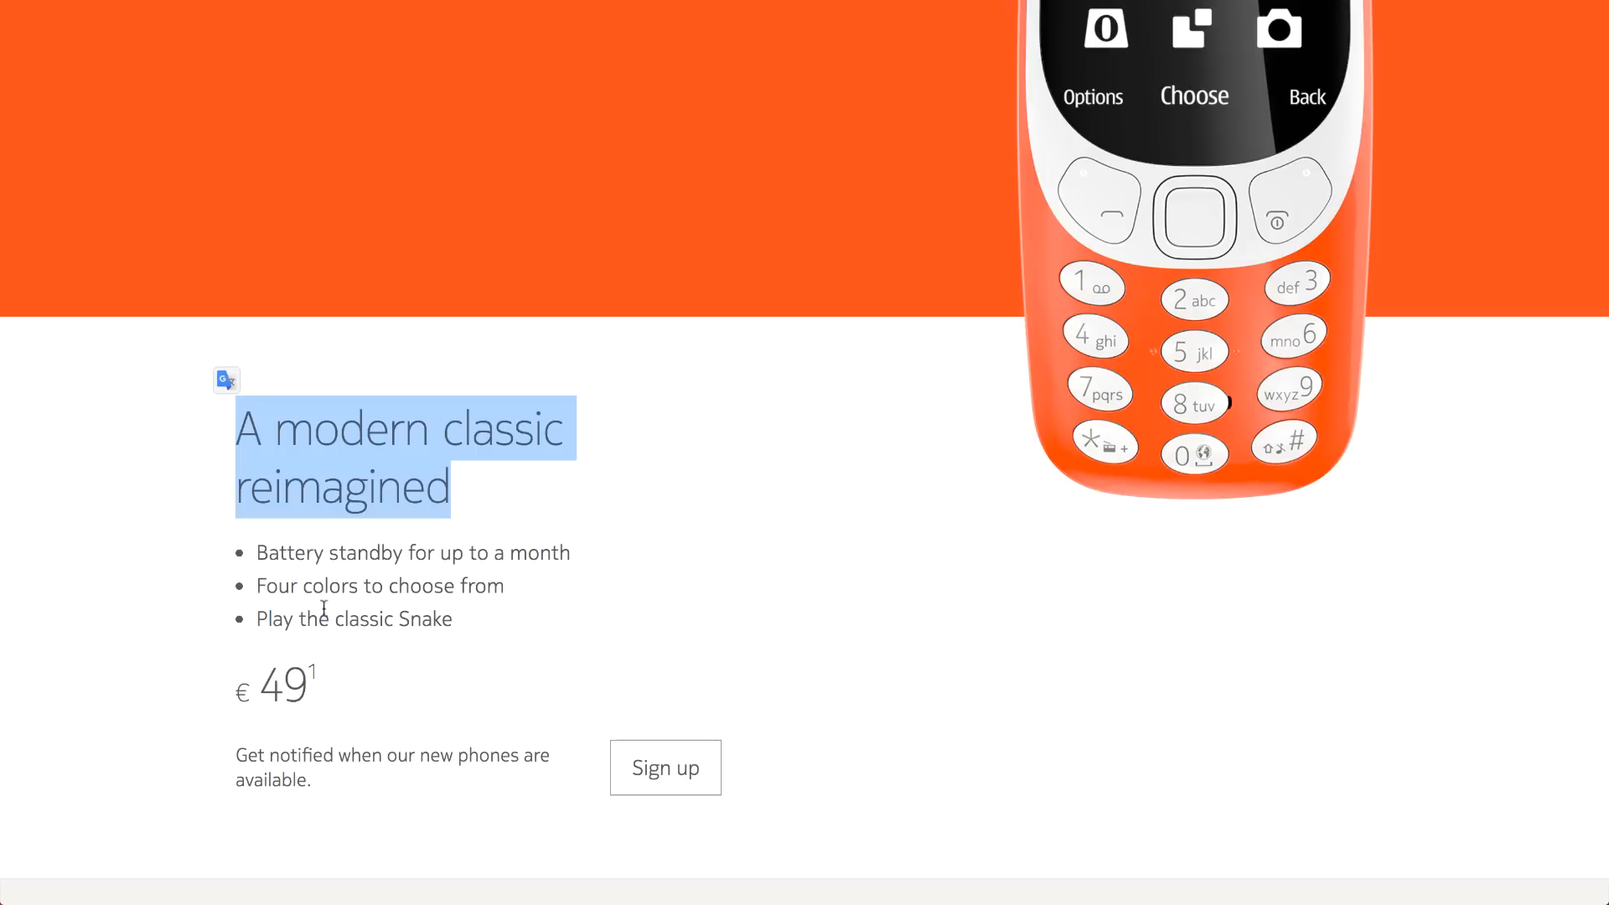
pyautogui.scroll(-1, 322, 616)
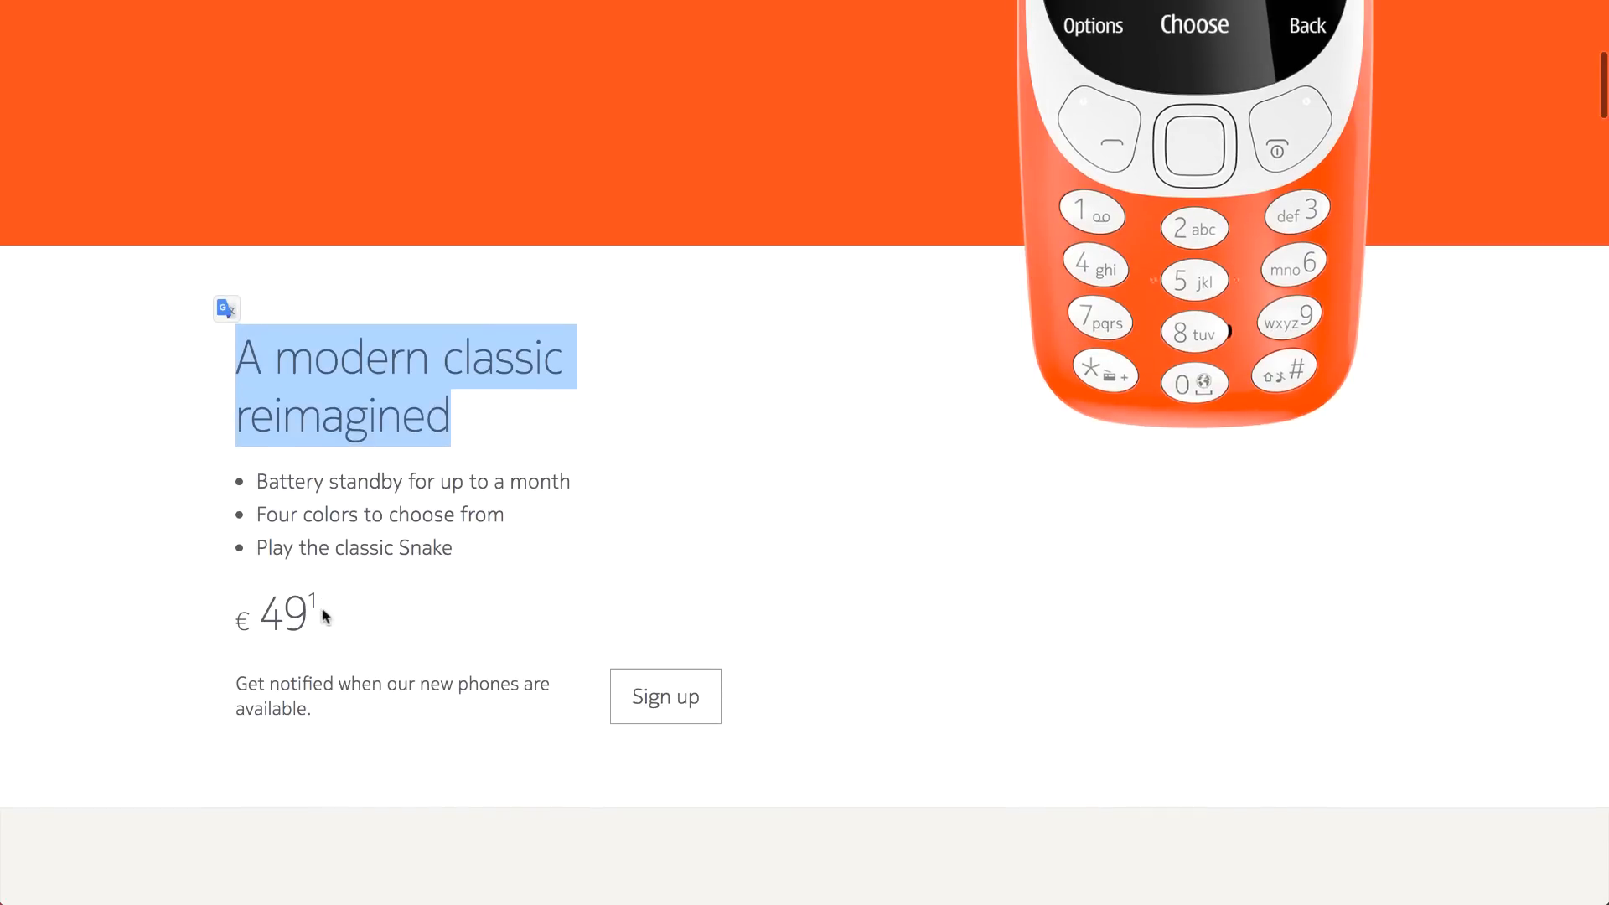
pyautogui.moveTo(457, 545); pyautogui.dragTo(243, 476)
pyautogui.hotkey('ctrl', 'c')
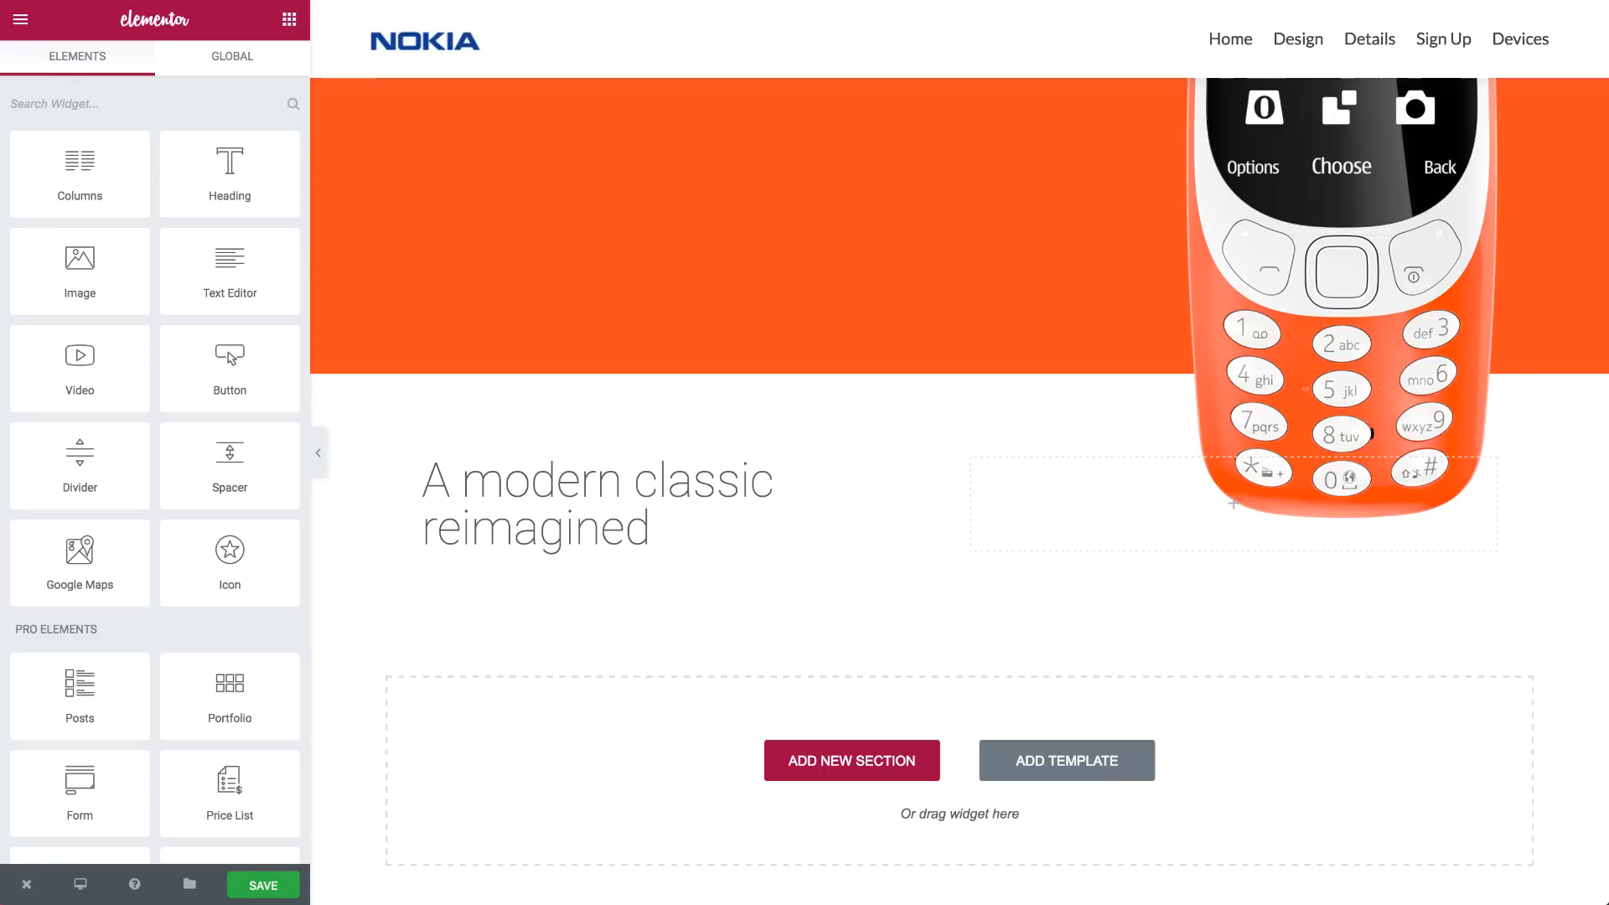
pyautogui.moveTo(228, 262); pyautogui.dragTo(526, 541)
pyautogui.click(267, 186)
pyautogui.hotkey('ctrl', 'a')
pyautogui.hotkey('ctrl', 'v')
# Turn the battery standby, four colors and classic Snake lines into a bulleted list
pyautogui.click(218, 186)
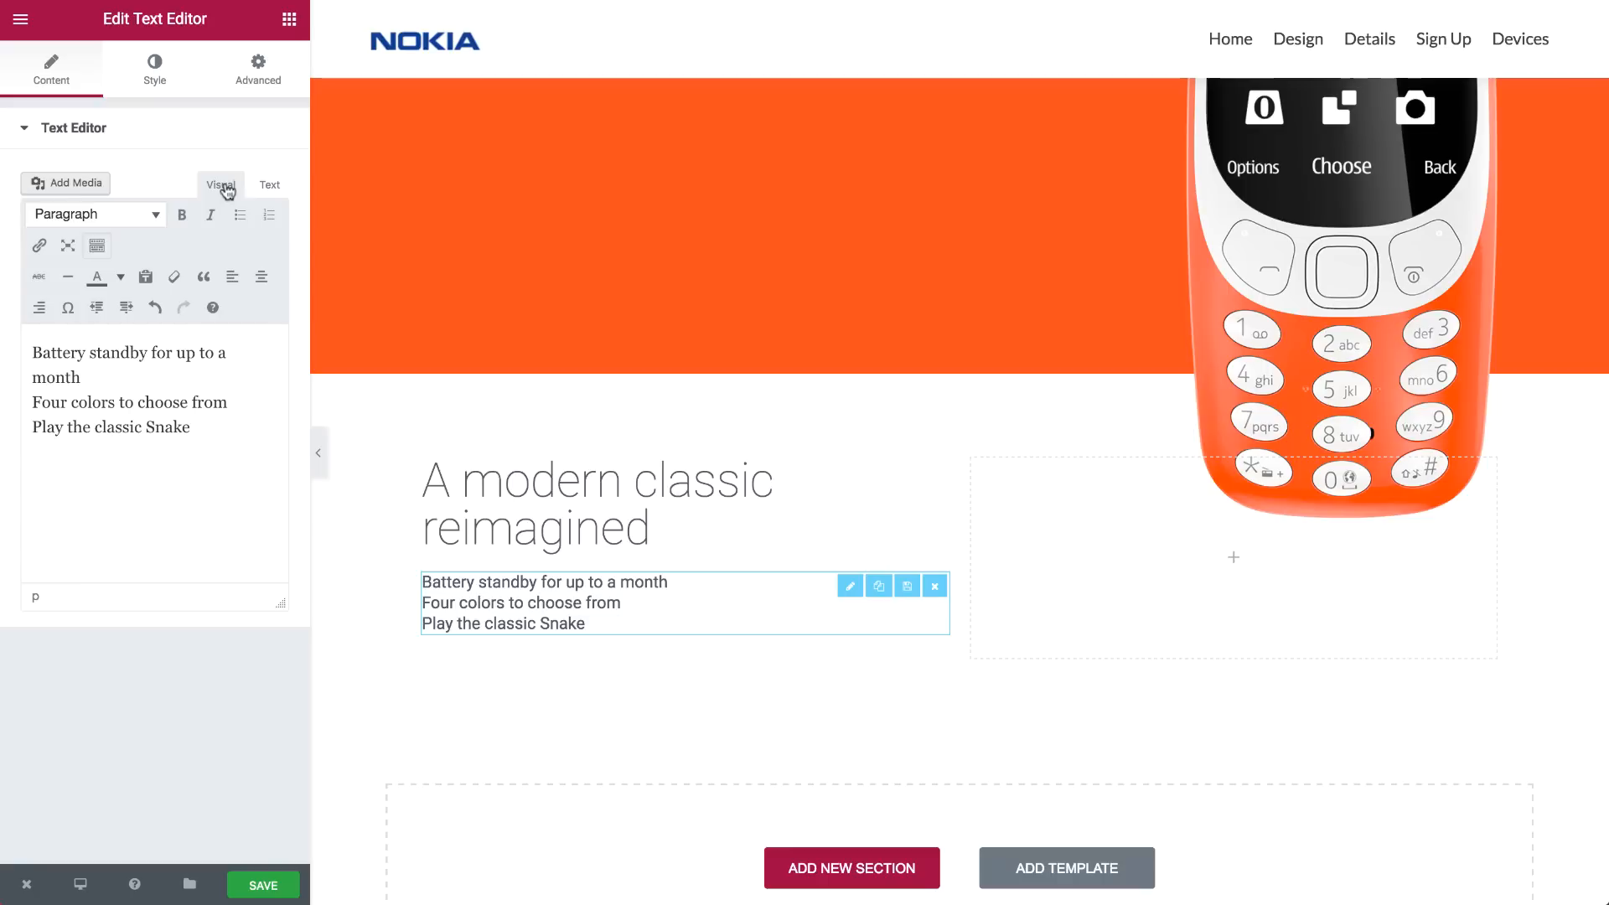
pyautogui.tripleClick(60, 353)
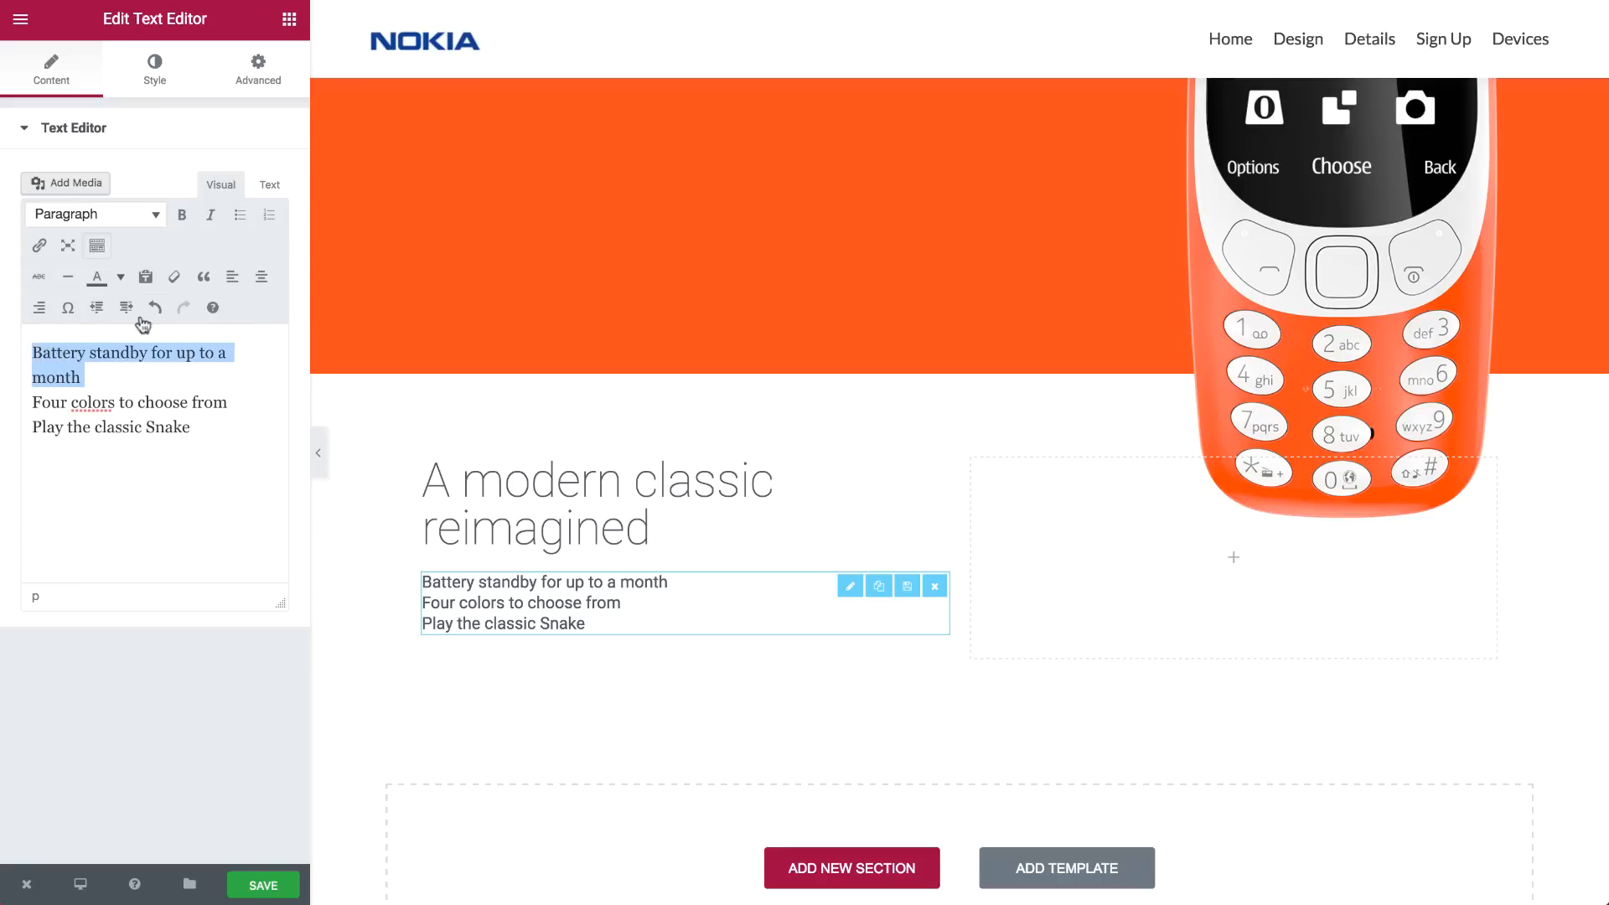
pyautogui.click(244, 216)
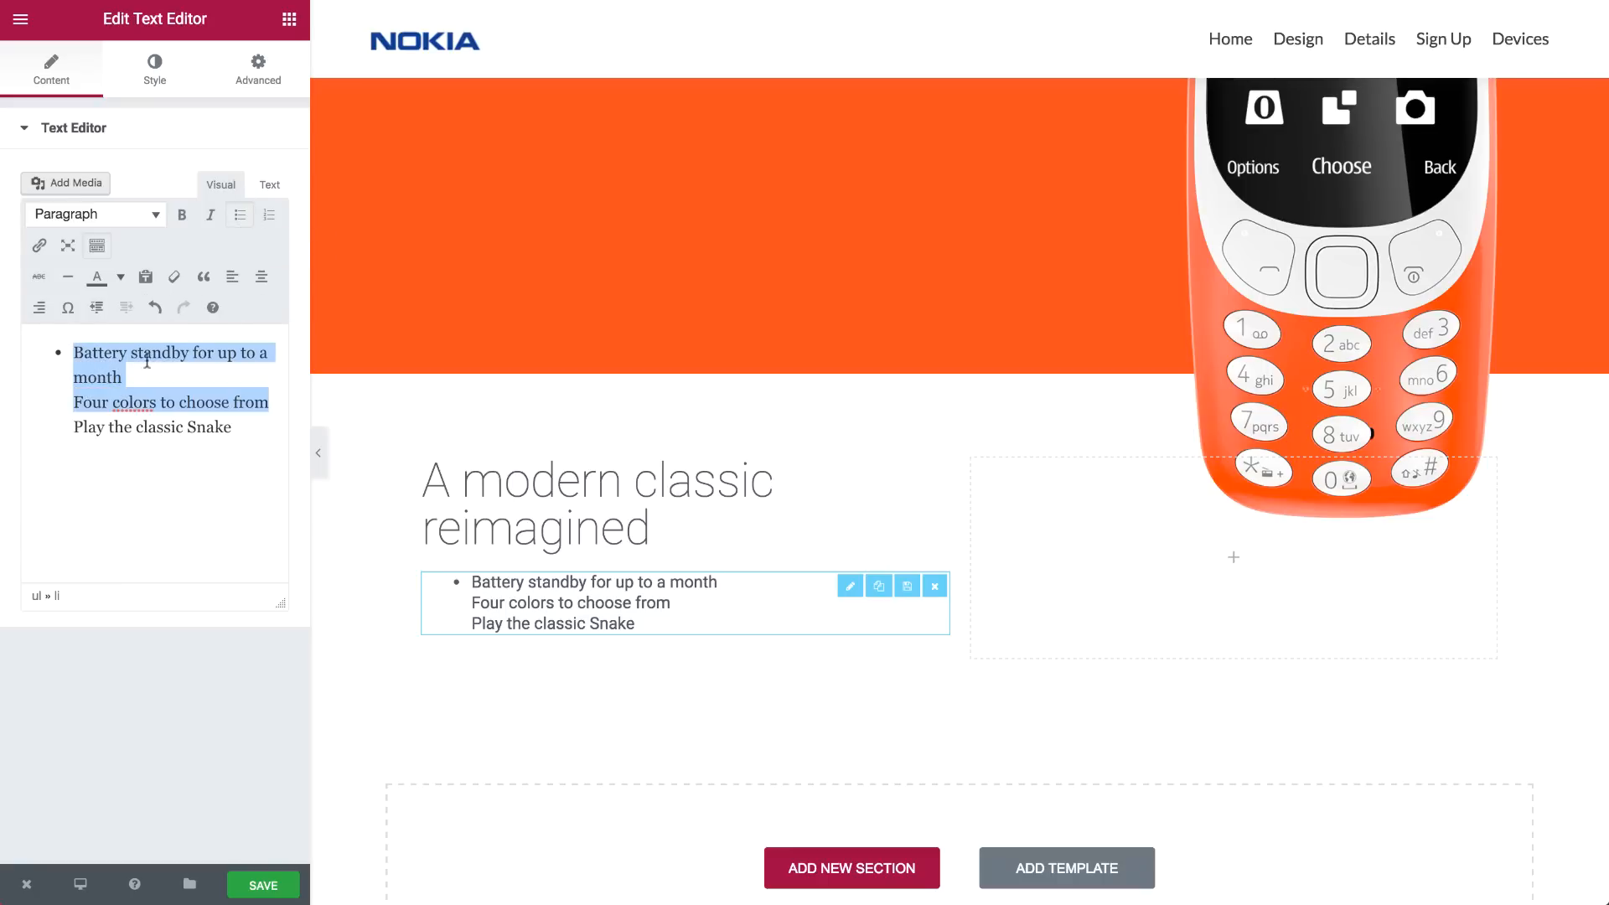
pyautogui.click(71, 399)
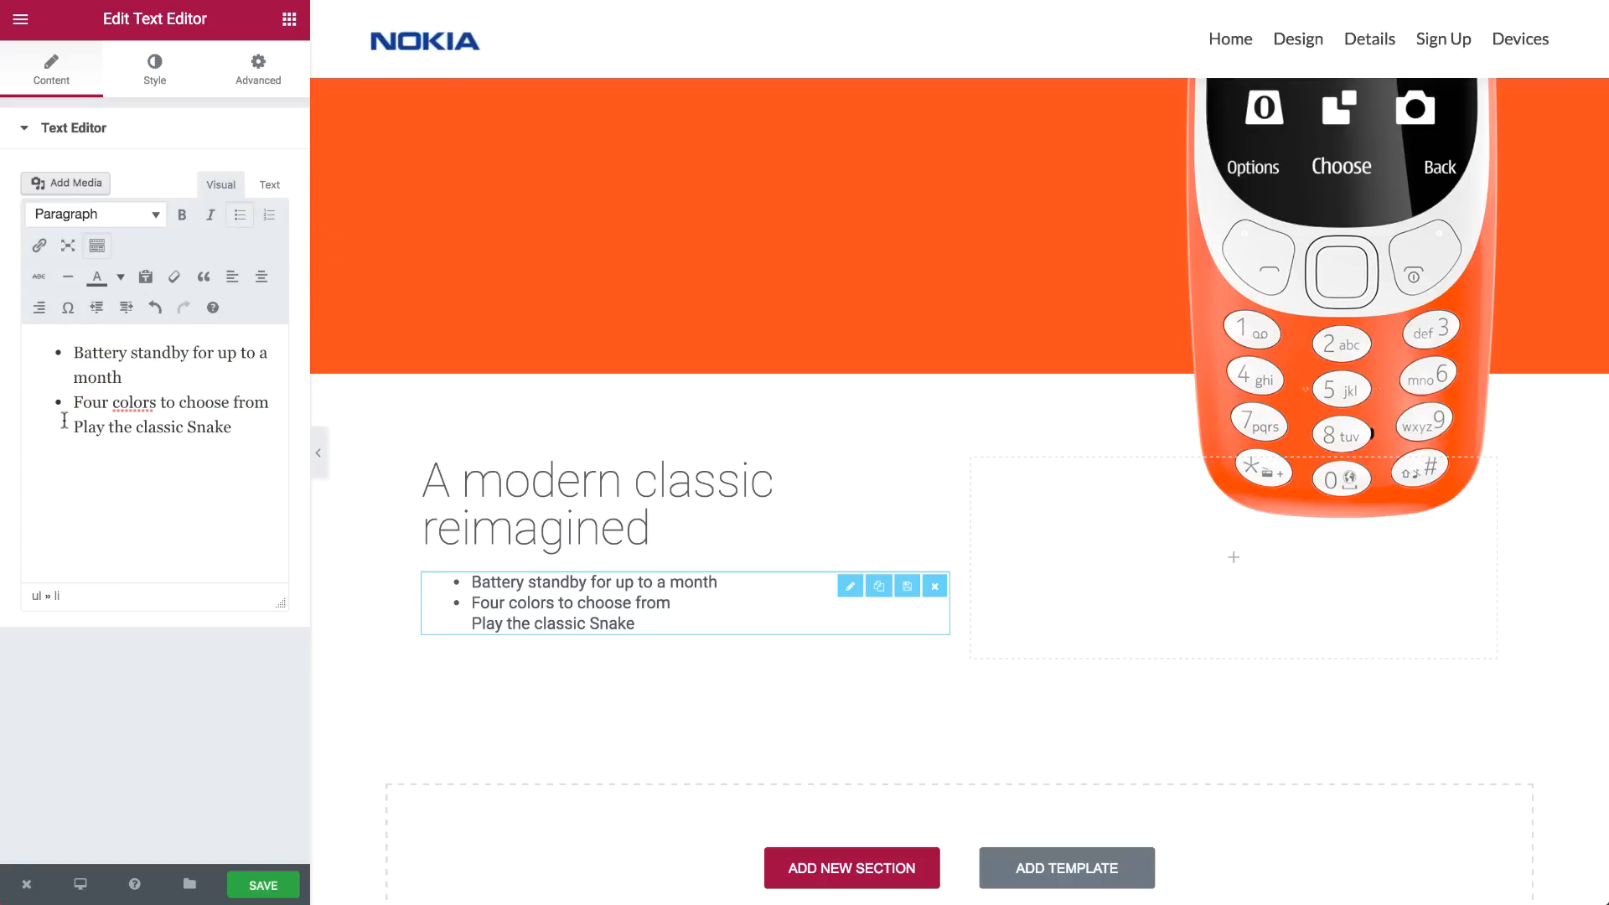
pyautogui.click(239, 214)
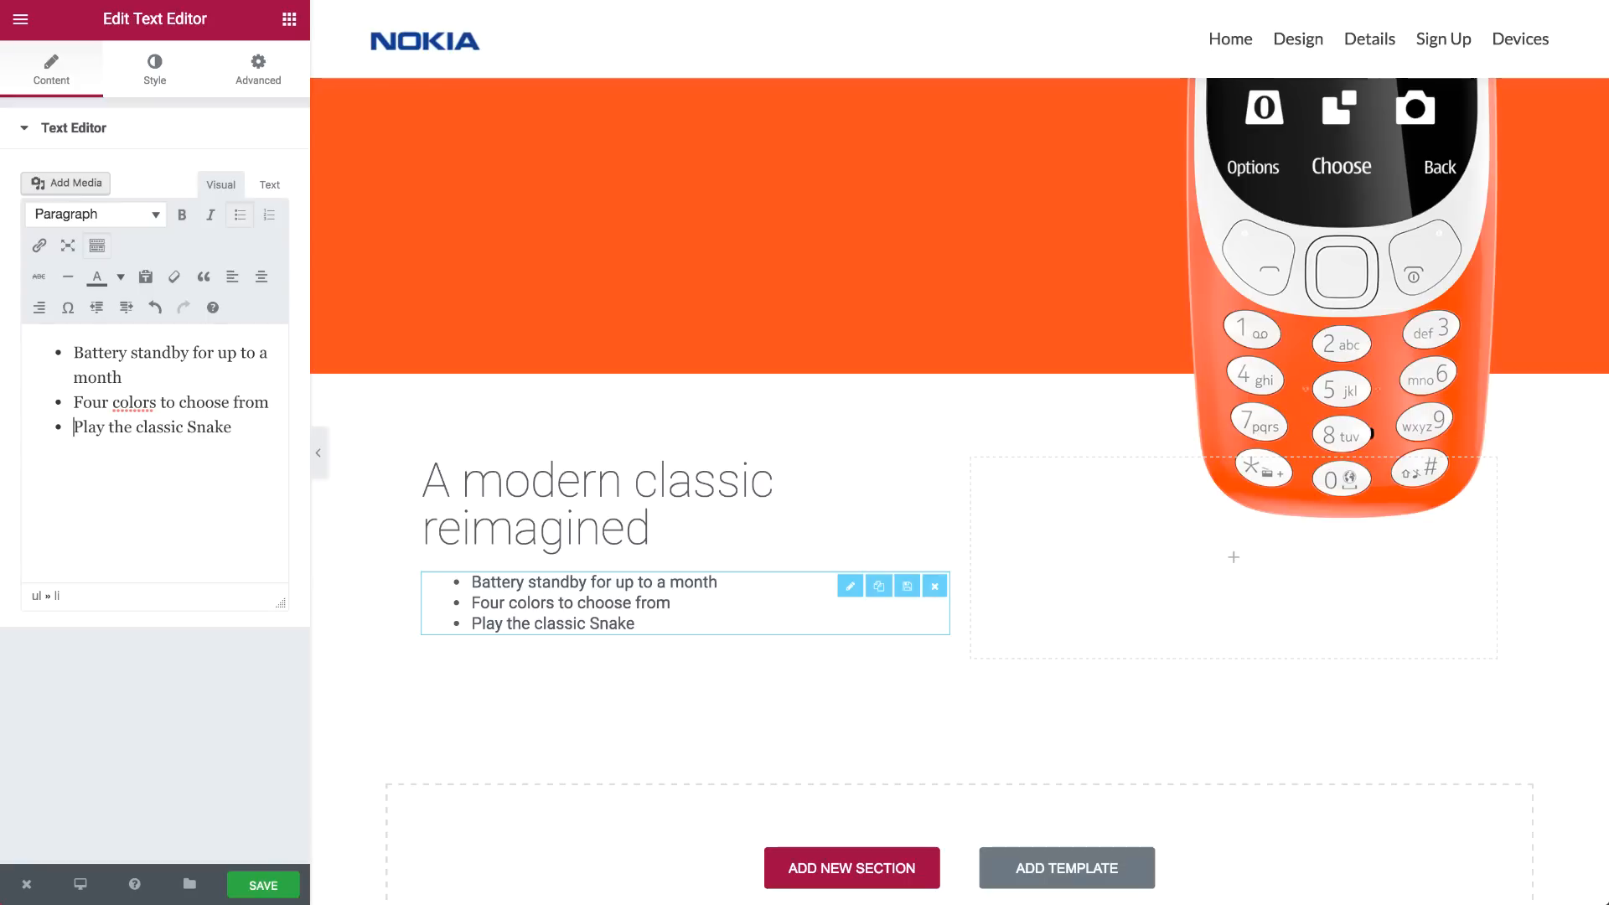
# Enable custom typography for the bulleted list with size 20 px, weight 300 and line height 1.8 em
pyautogui.click(154, 71)
pyautogui.click(263, 323)
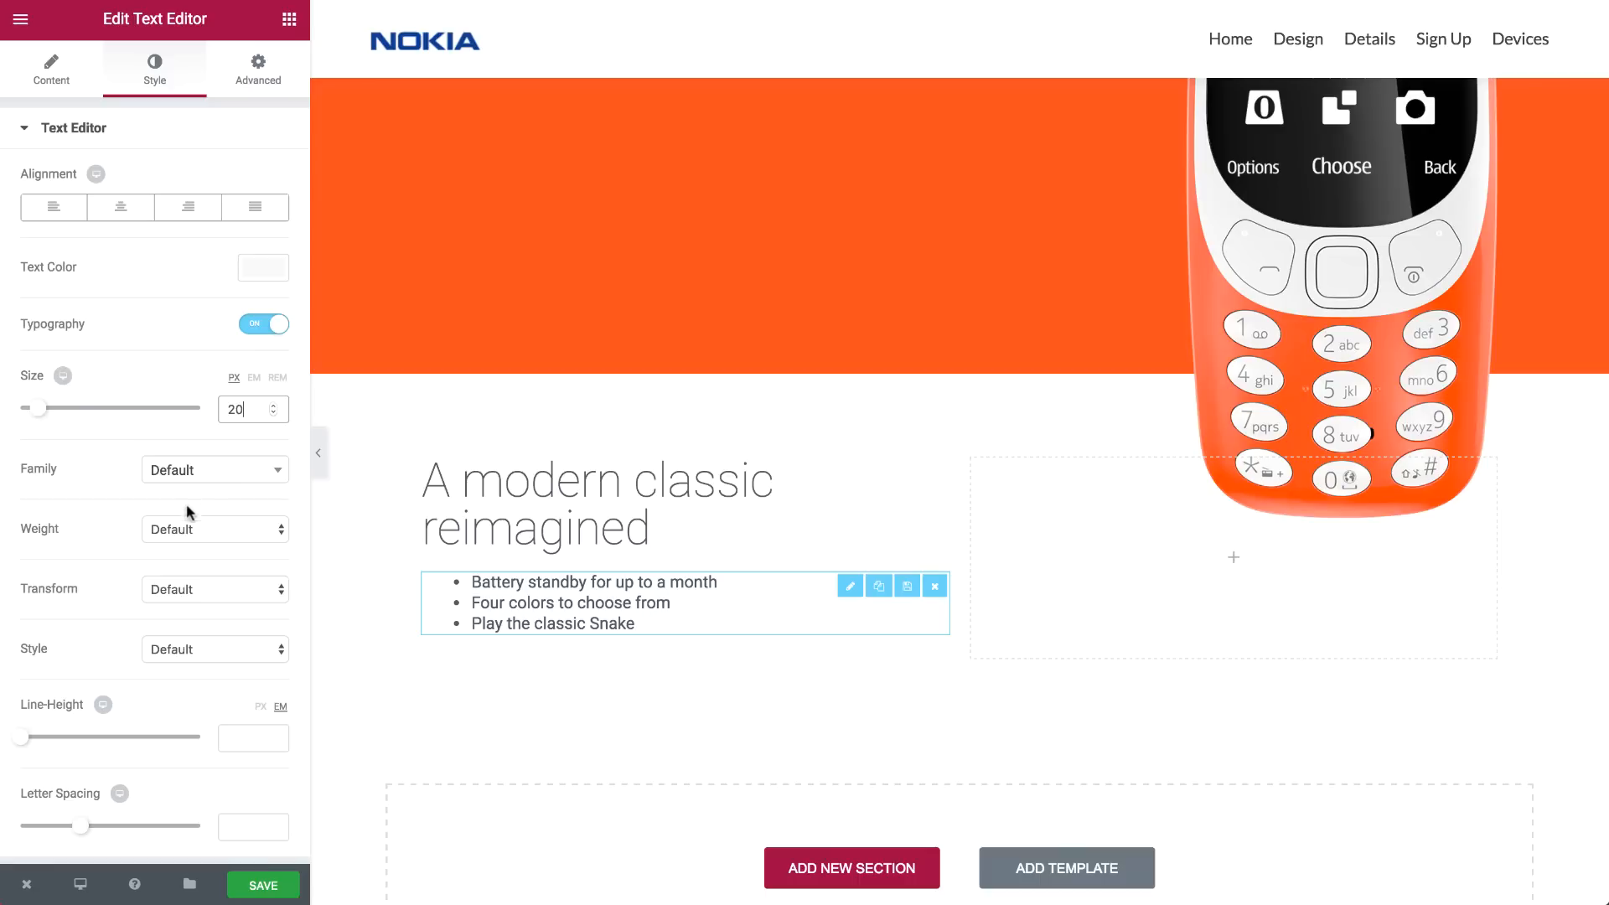
pyautogui.click(186, 530)
pyautogui.click(185, 391)
pyautogui.click(180, 528)
pyautogui.click(176, 543)
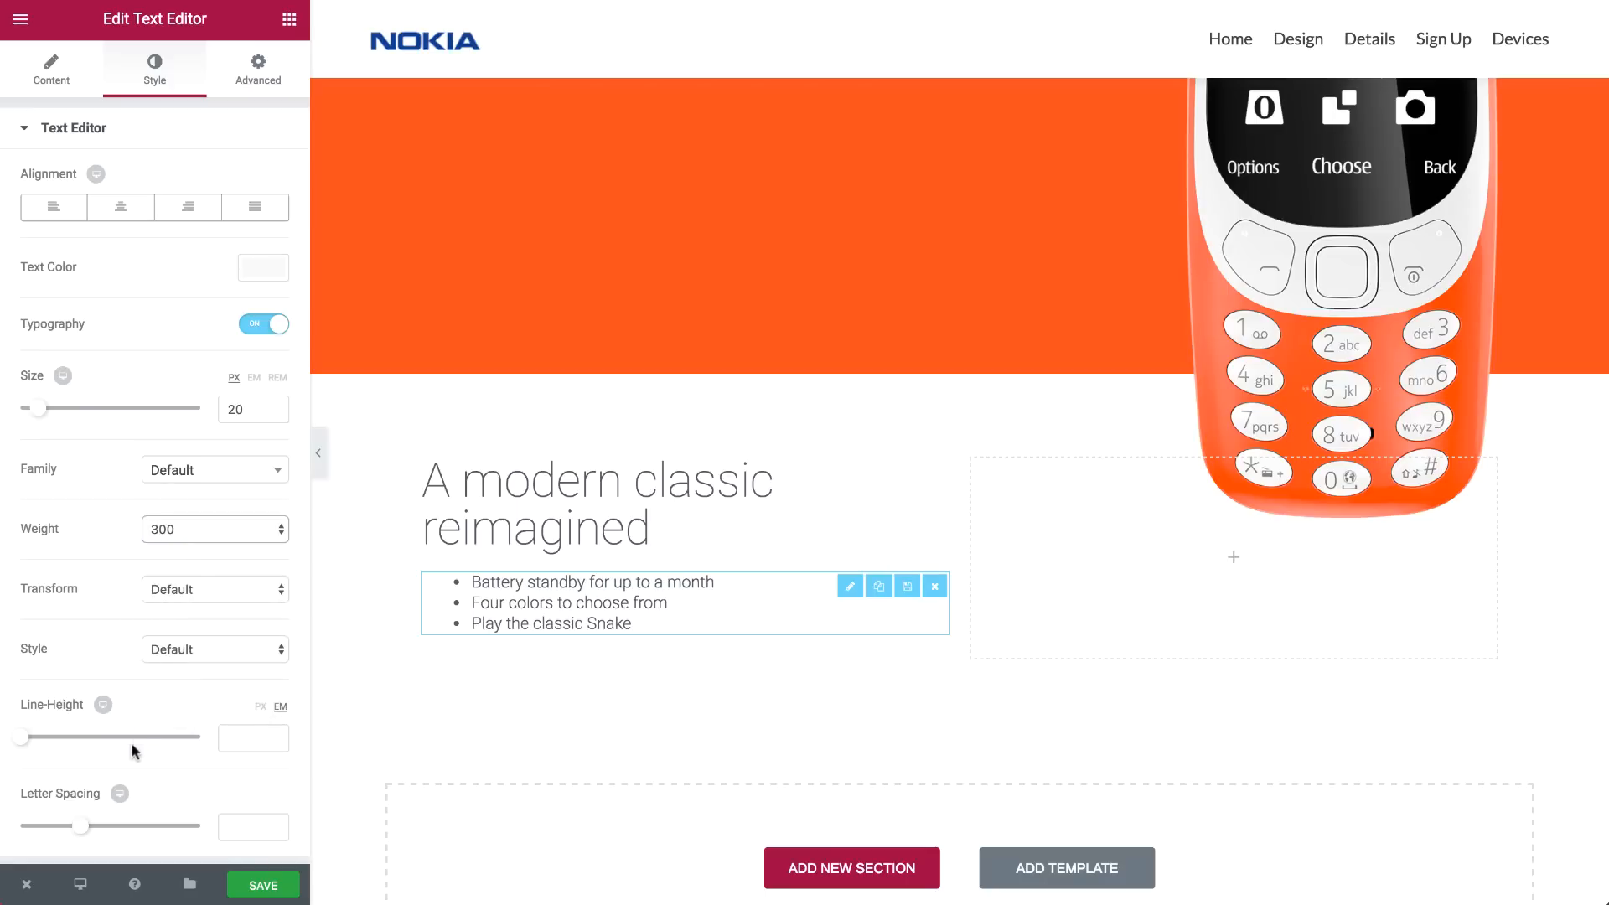
pyautogui.moveTo(23, 743); pyautogui.dragTo(54, 741)
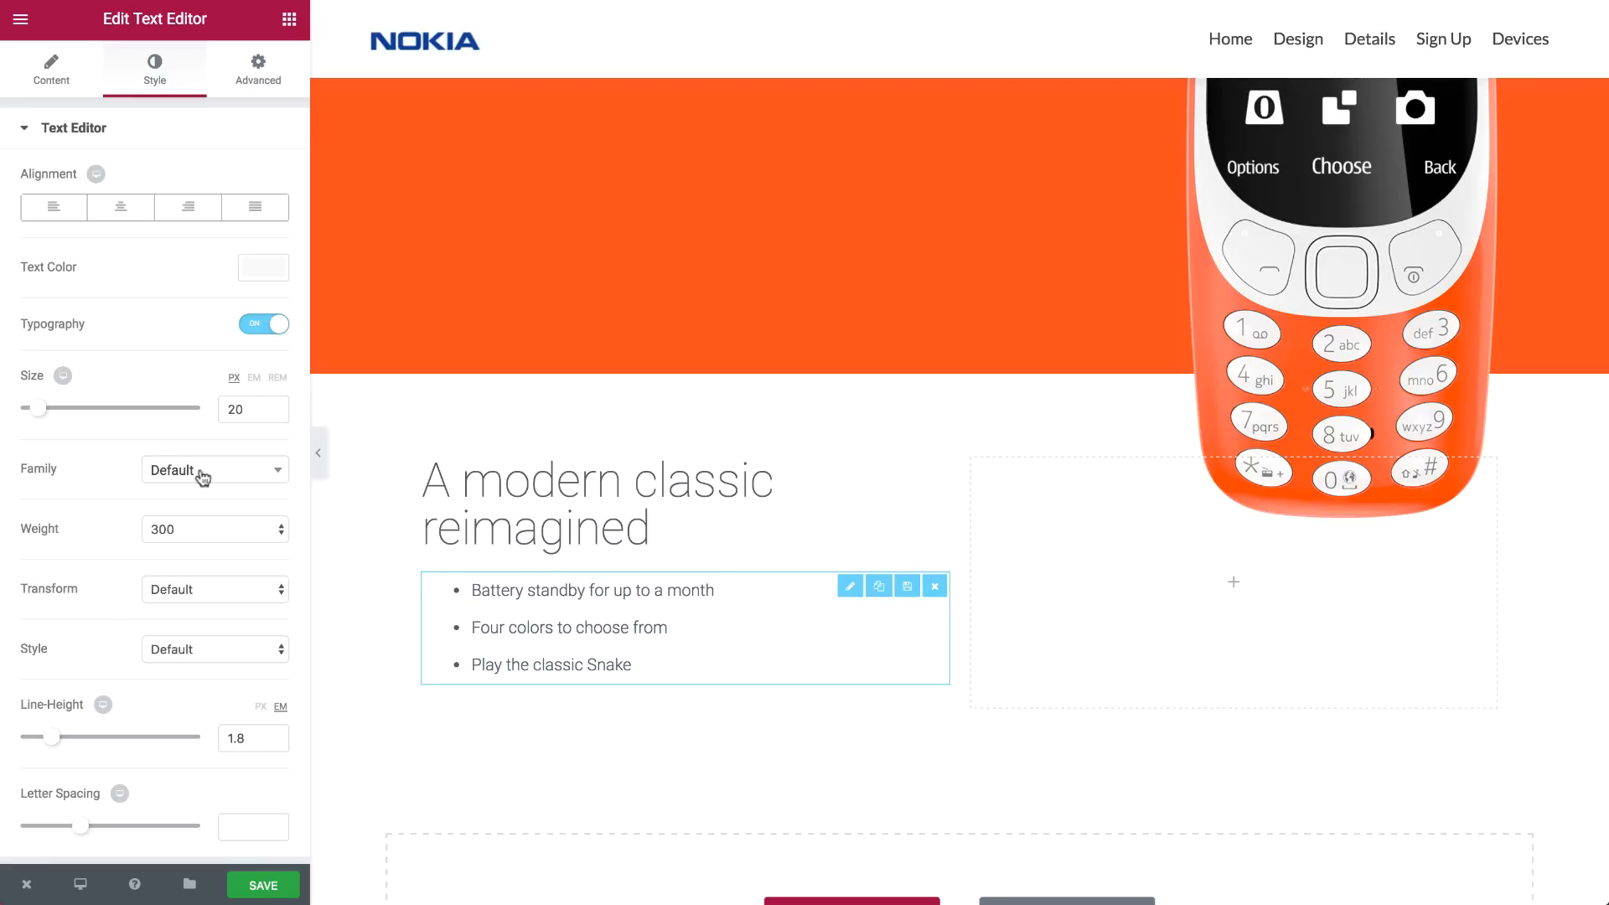
# Duplicate the "A modern classic reimagined" heading, move one copy below the bulleted list and open it for editing
pyautogui.click(289, 24)
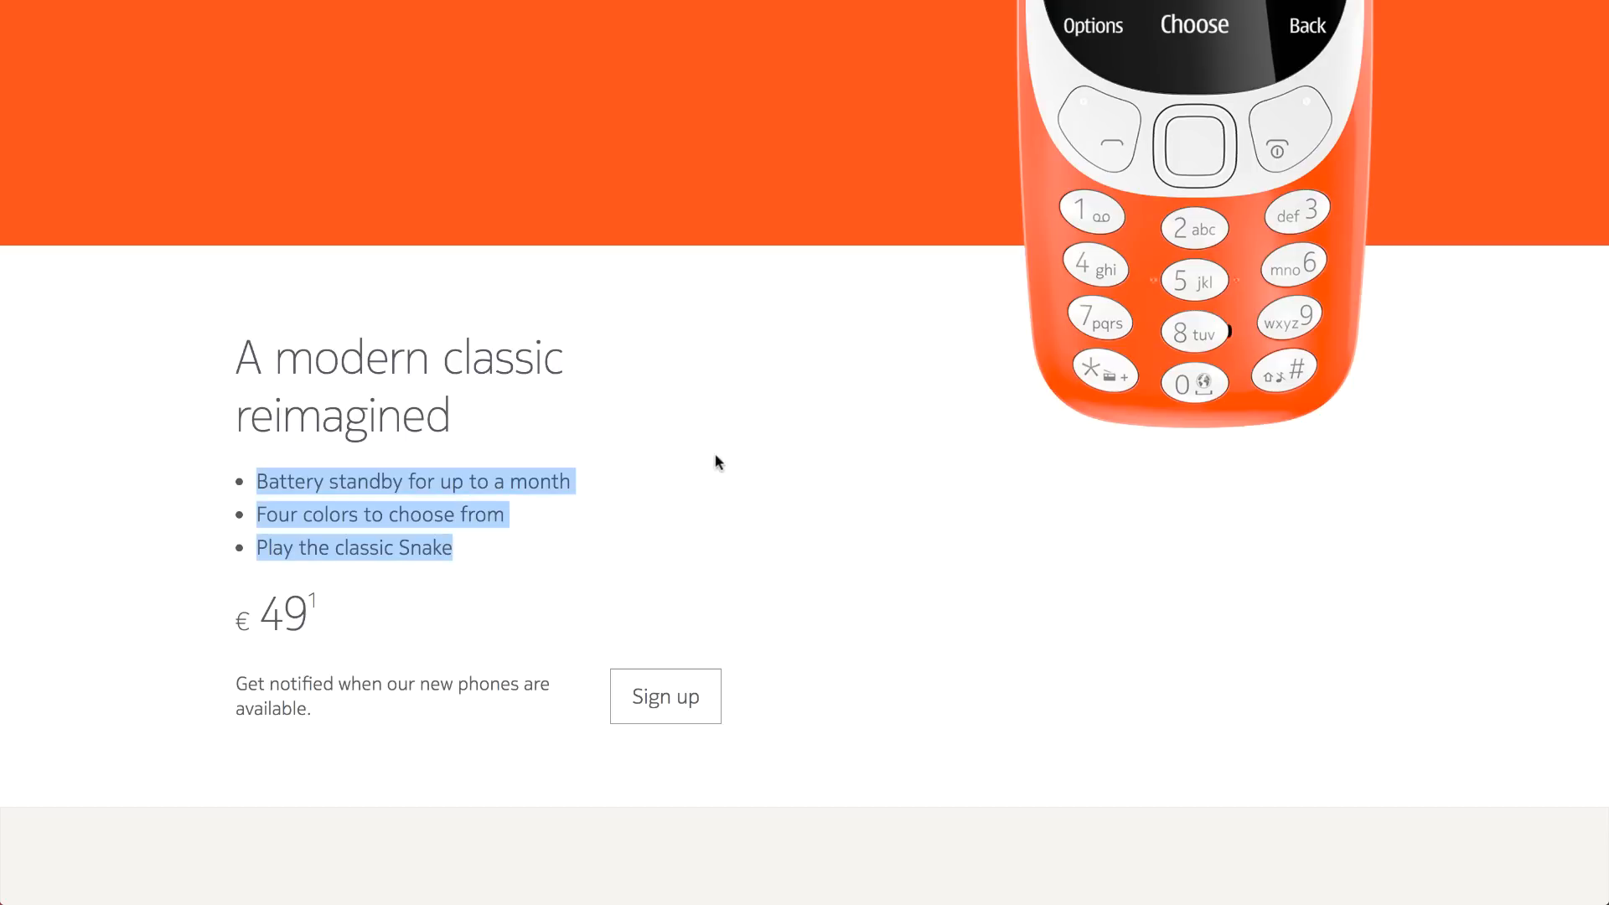
pyautogui.scroll(-1, 719, 460)
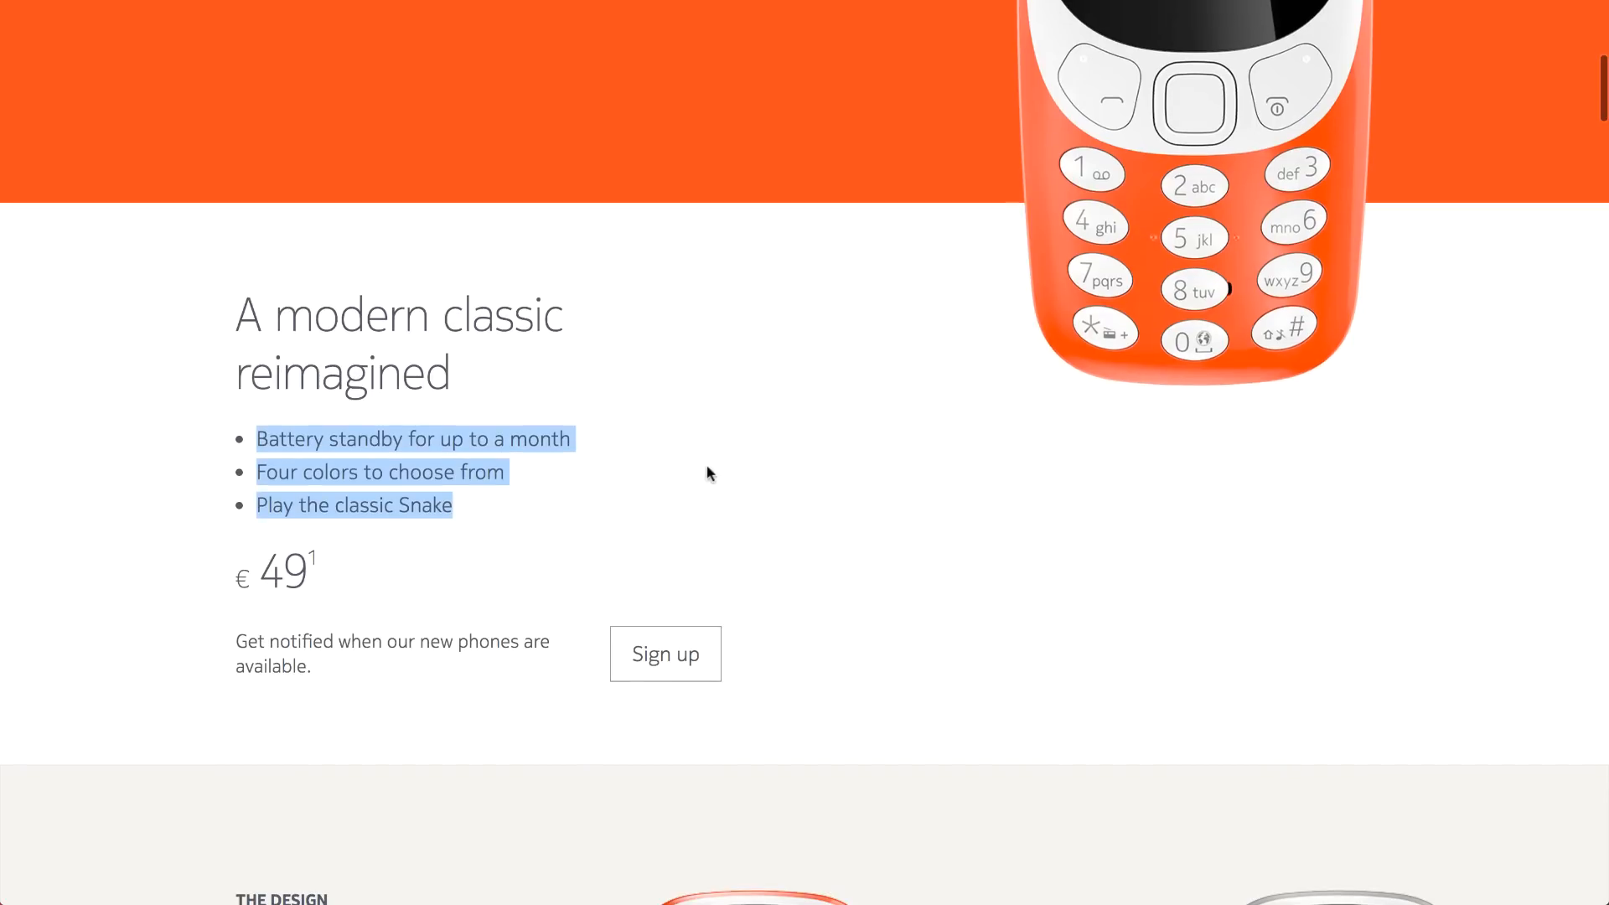
pyautogui.moveTo(241, 578); pyautogui.dragTo(301, 579)
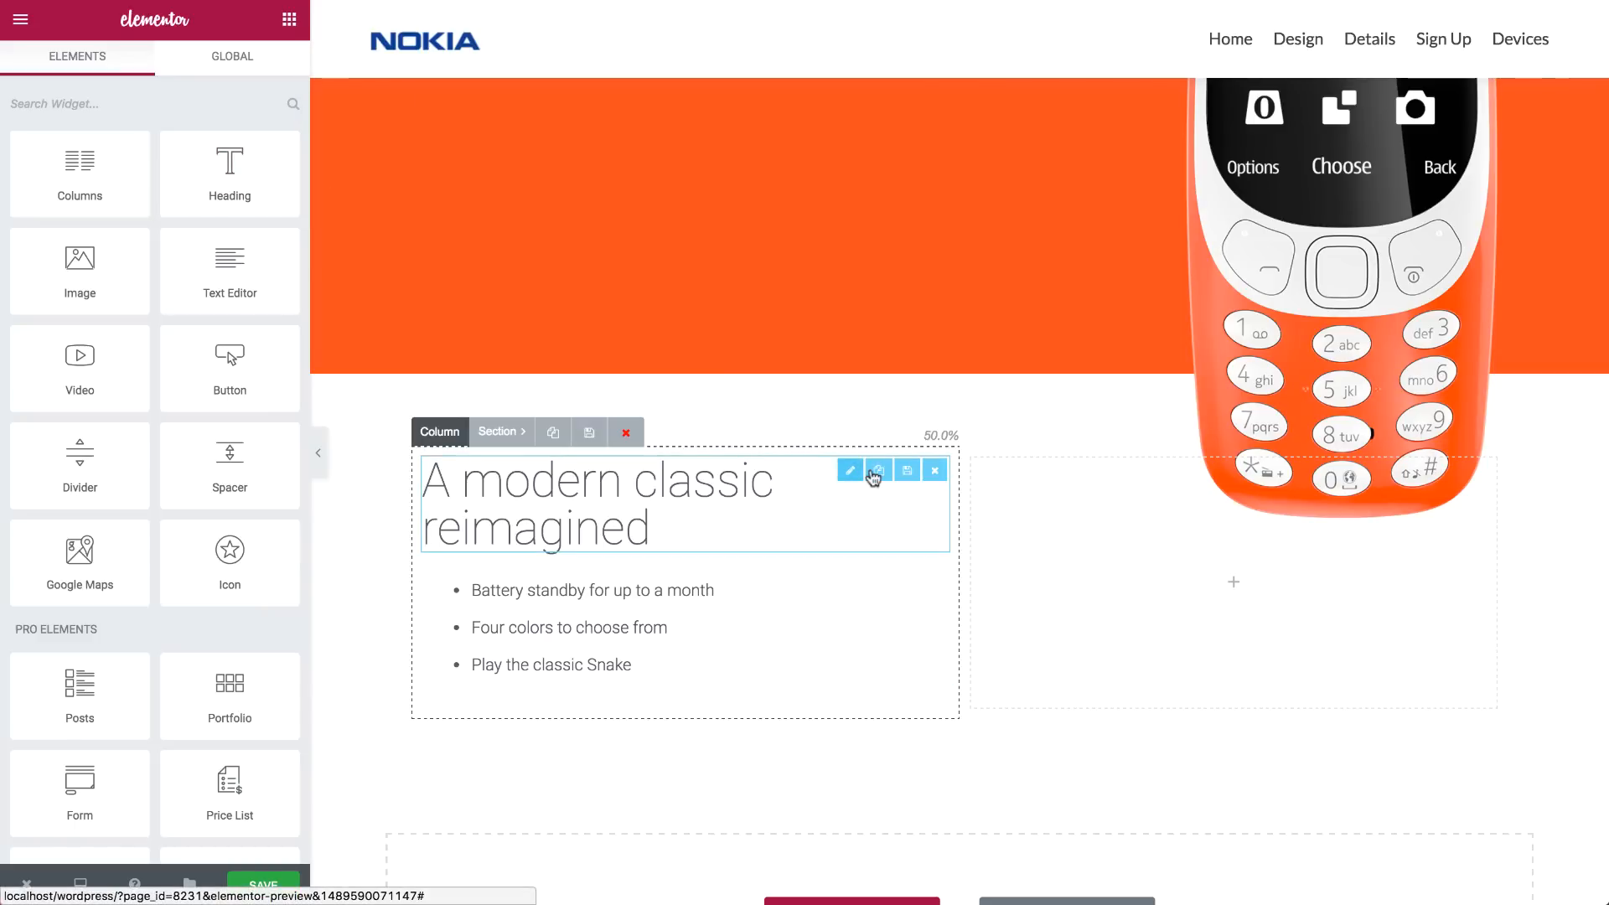
pyautogui.click(877, 473)
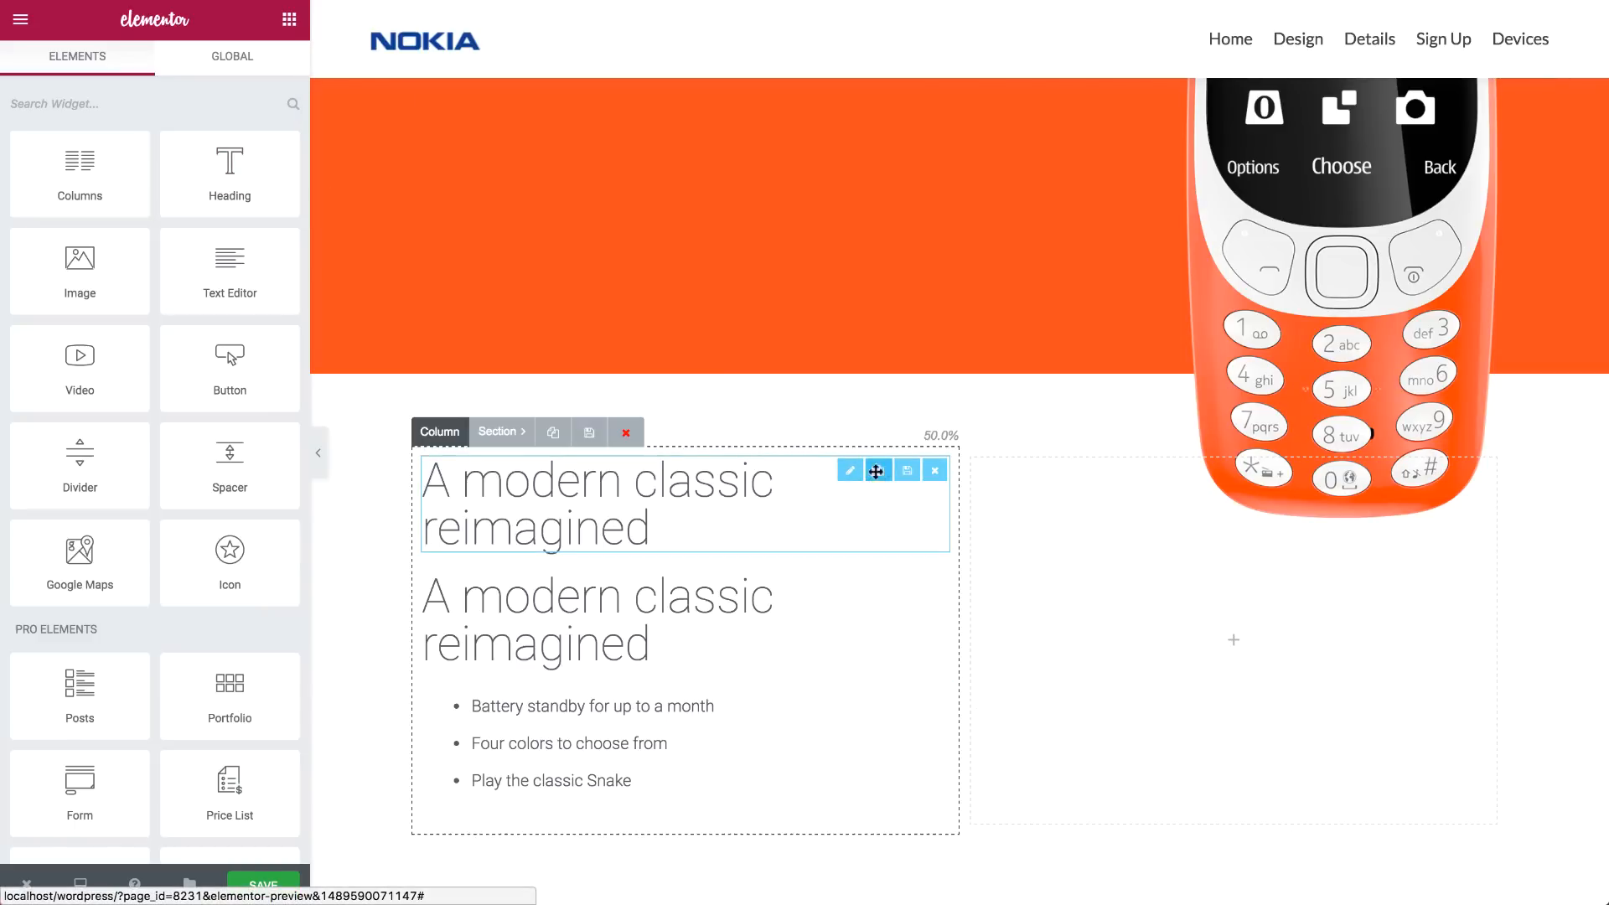
pyautogui.moveTo(525, 743); pyautogui.dragTo(540, 620)
pyautogui.click(498, 739)
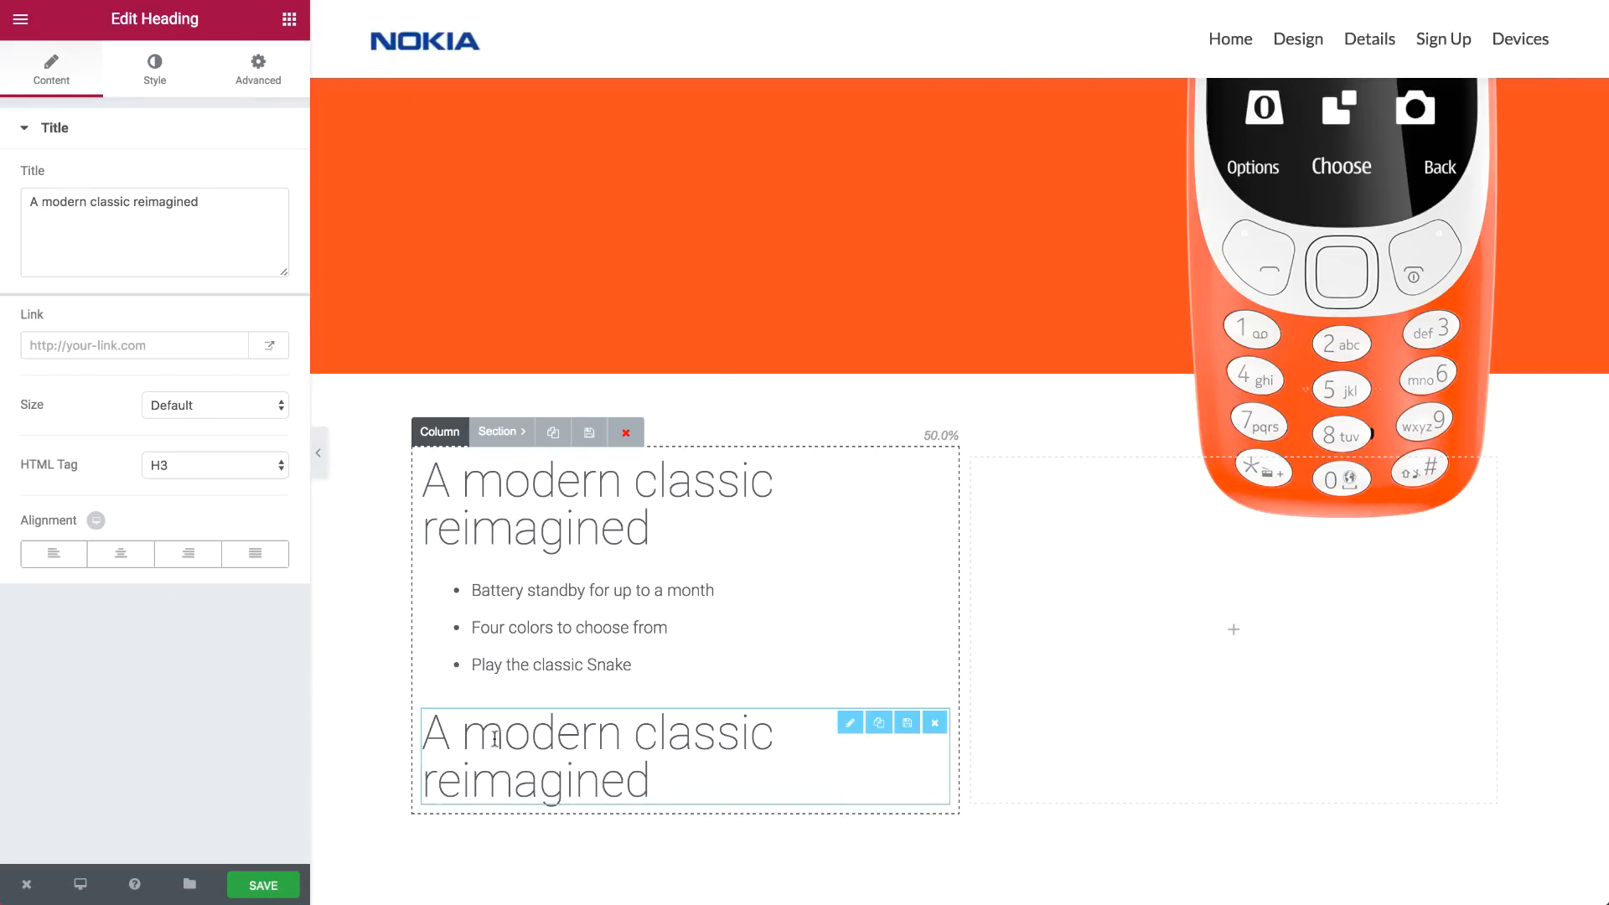
# Change the lower heading's text to €49 and add a two-column inner section with no column gap below it
pyautogui.doubleClick(161, 192)
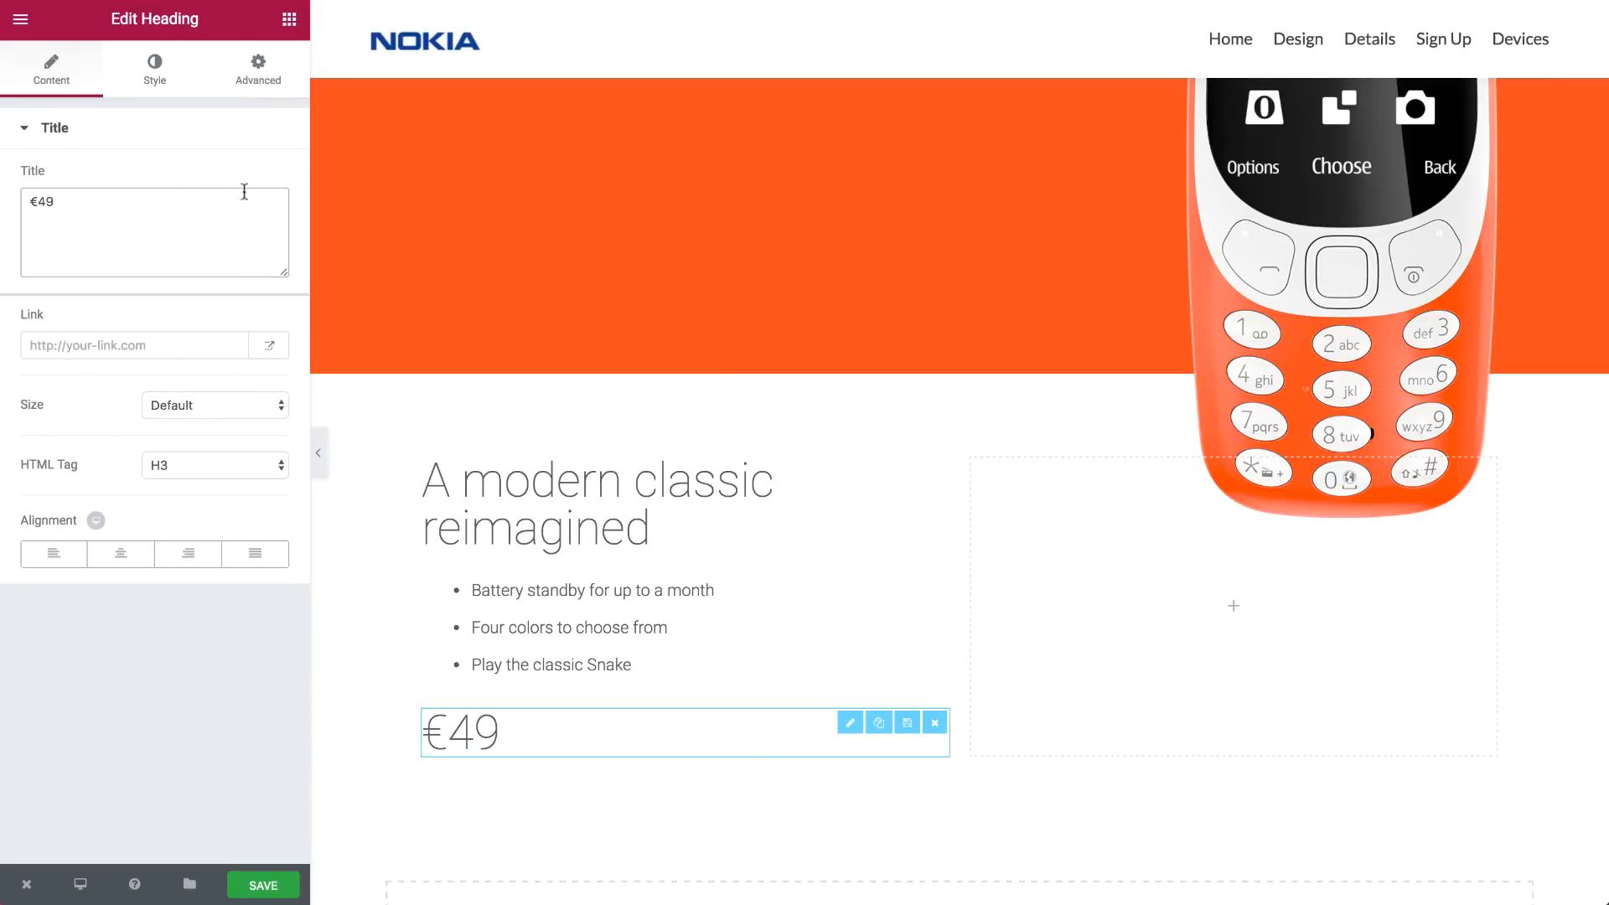
pyautogui.click(289, 20)
pyautogui.moveTo(84, 183); pyautogui.dragTo(471, 759)
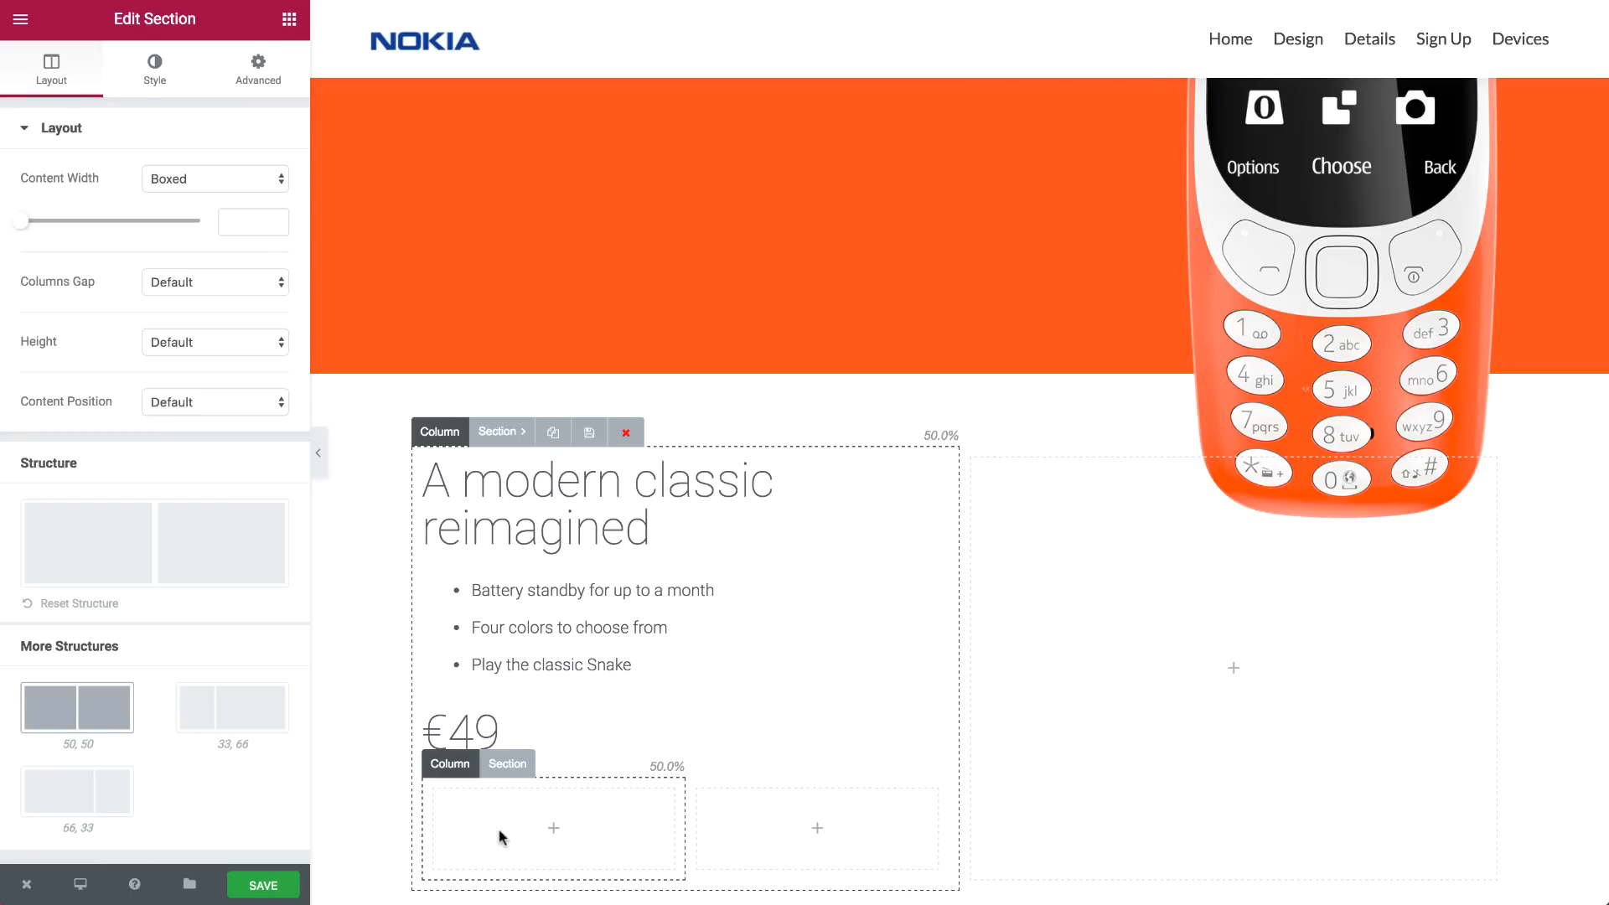
pyautogui.click(191, 283)
pyautogui.click(172, 300)
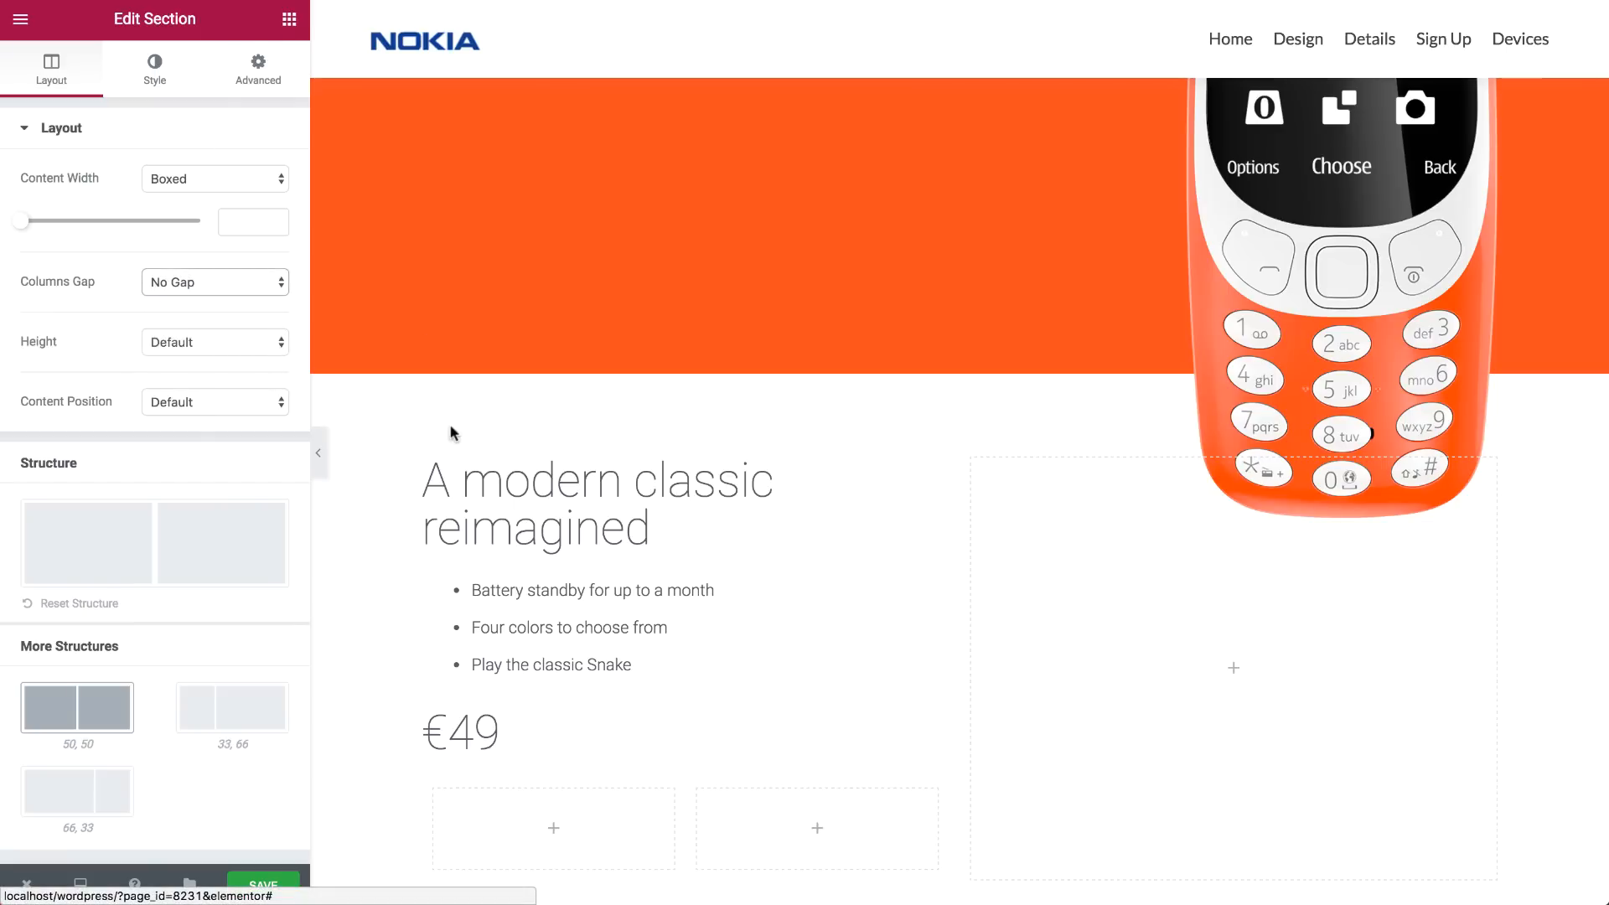
# Add a heading in the left inner column reading "Get notified when our new phones are available."
pyautogui.scroll(-4, 503, 486)
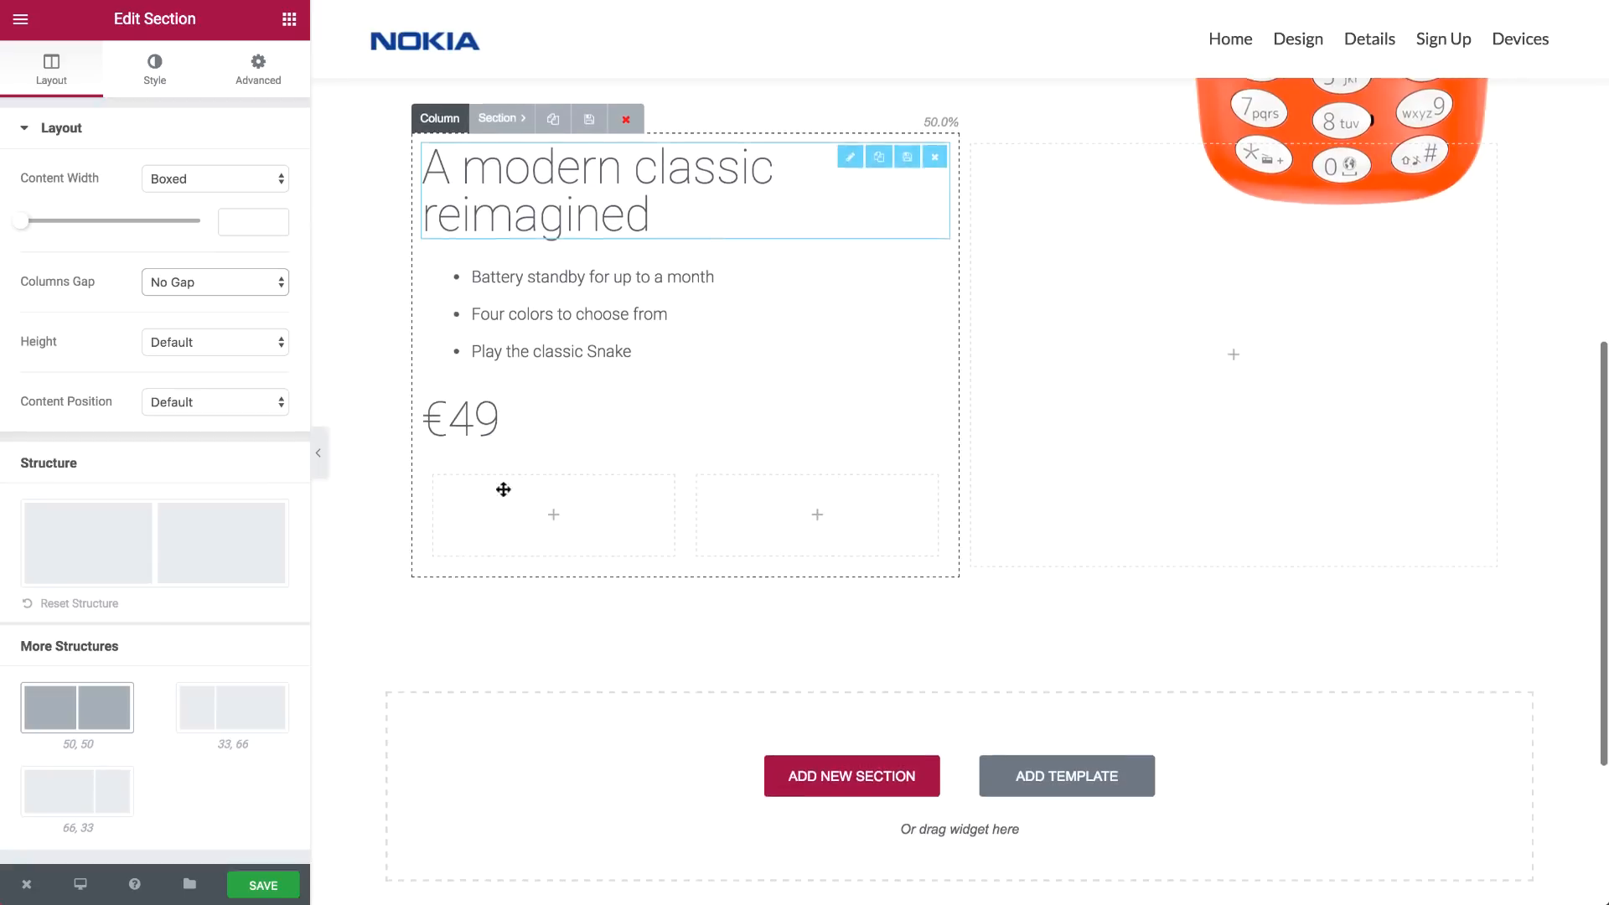
pyautogui.click(289, 20)
pyautogui.moveTo(236, 160); pyautogui.dragTo(511, 452)
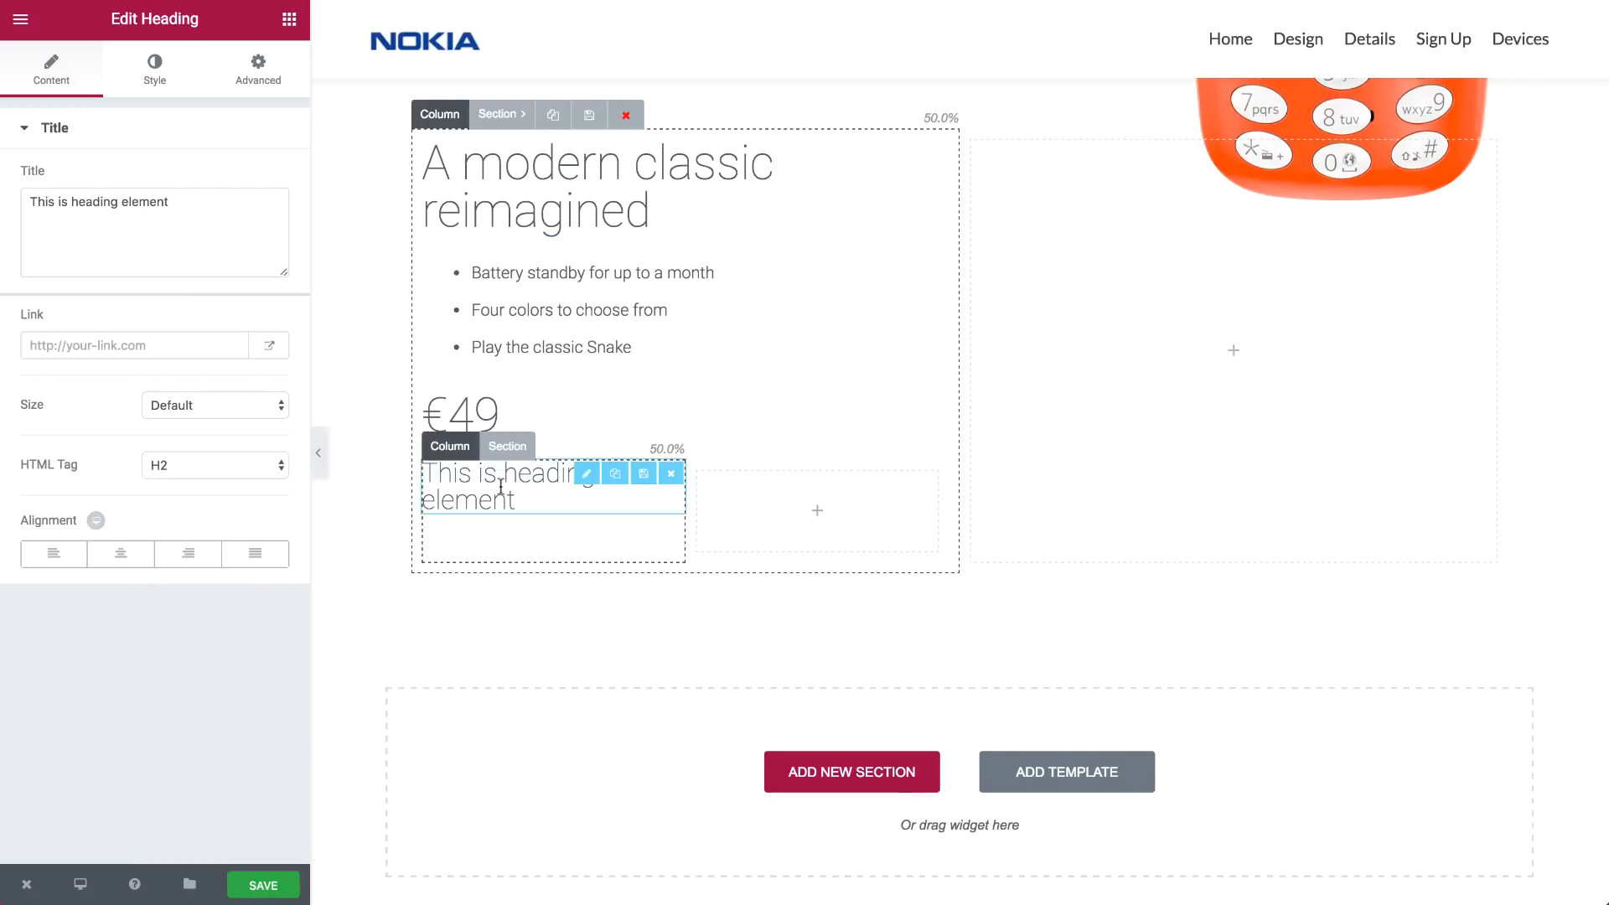
pyautogui.tripleClick(154, 259)
pyautogui.write('Get notified when our new phones are available.')
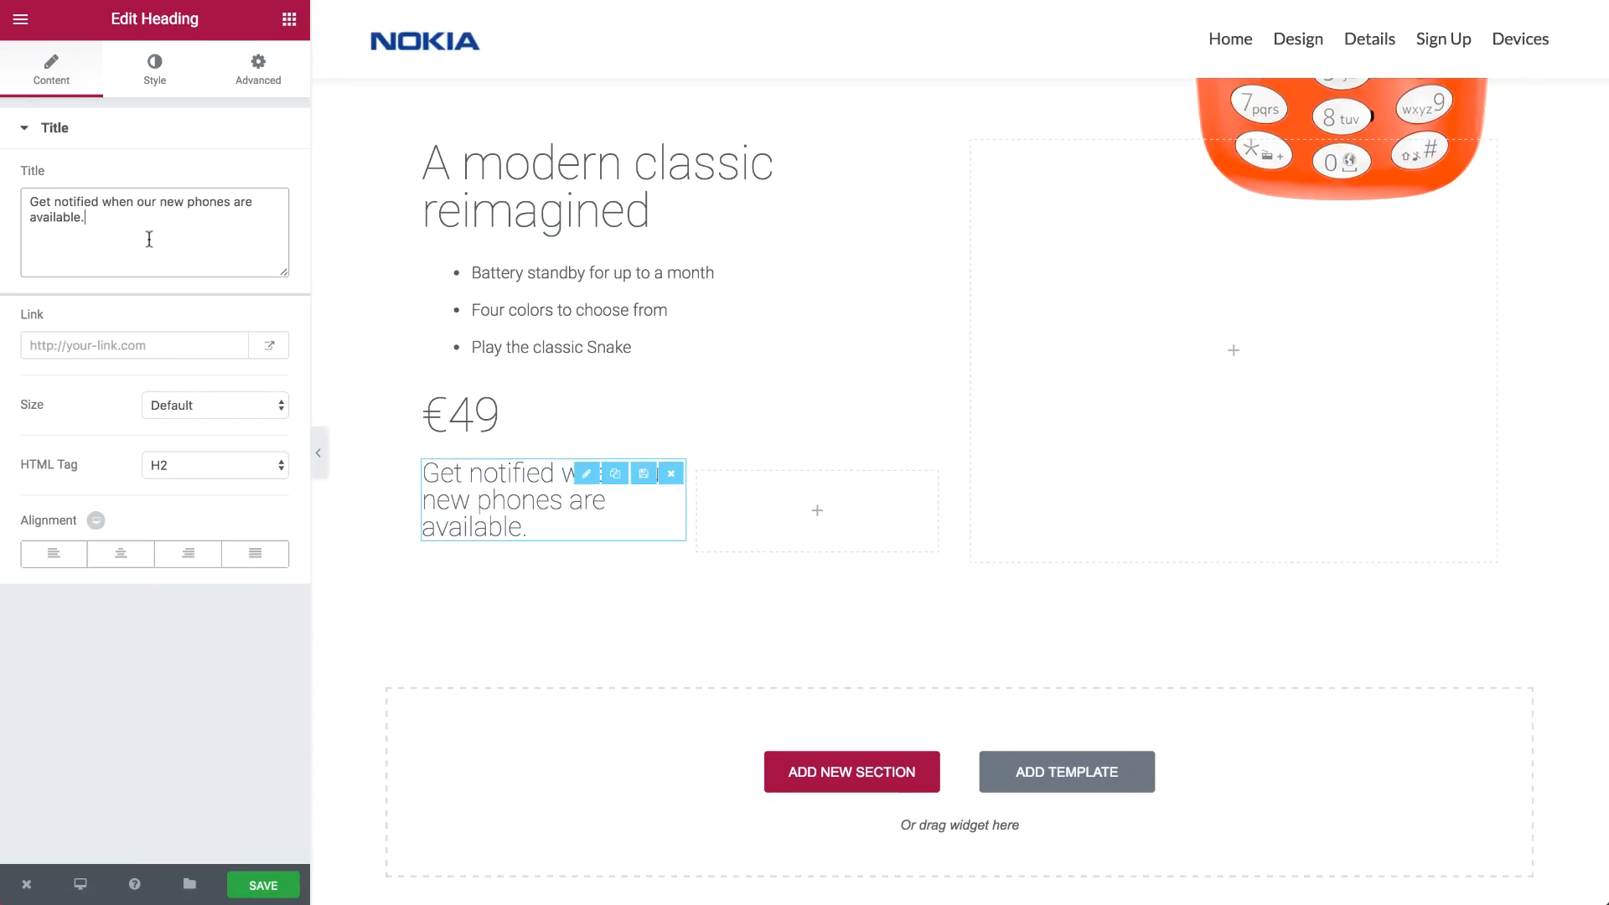
# Set the "Get notified" heading's HTML tag to p and enable custom typography with size 18 px
pyautogui.click(166, 465)
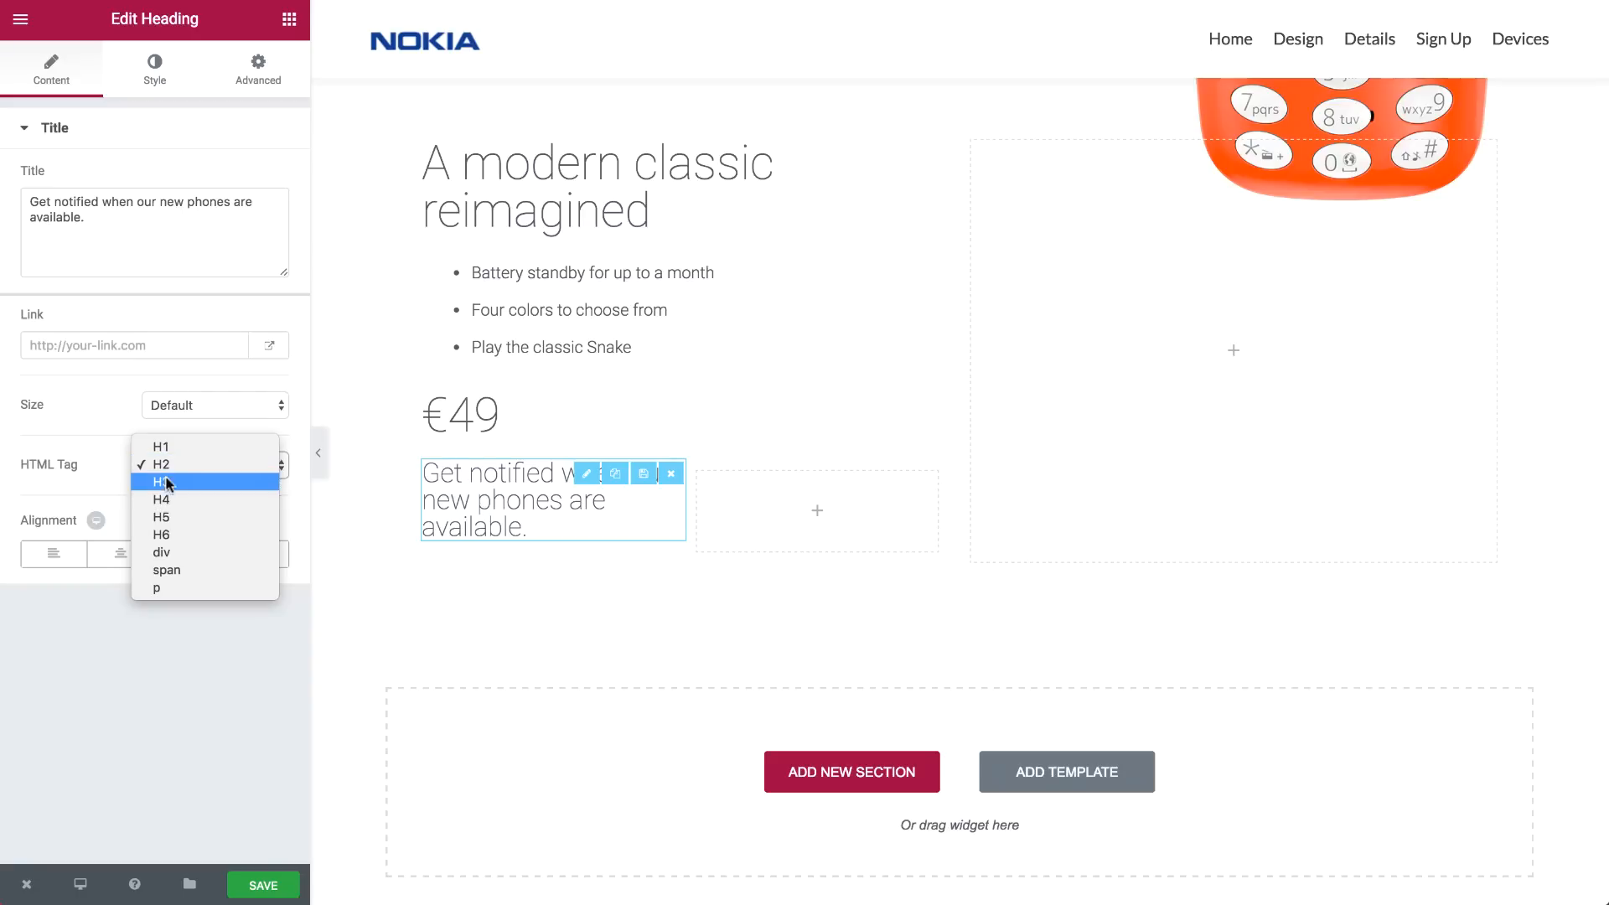
pyautogui.click(166, 590)
pyautogui.click(151, 69)
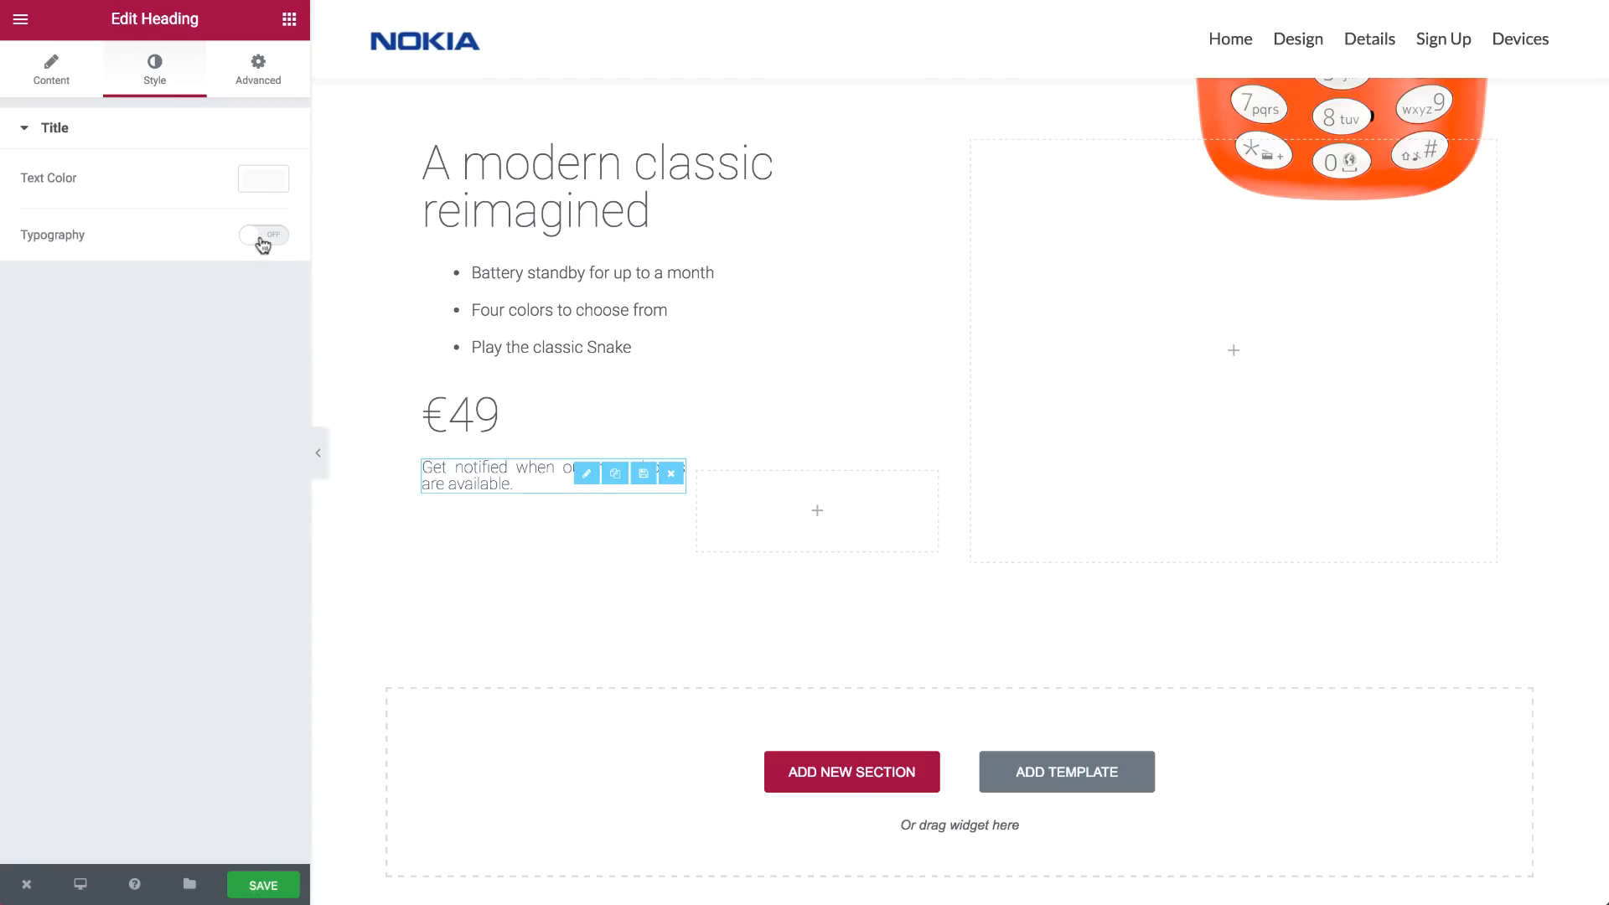
pyautogui.click(263, 237)
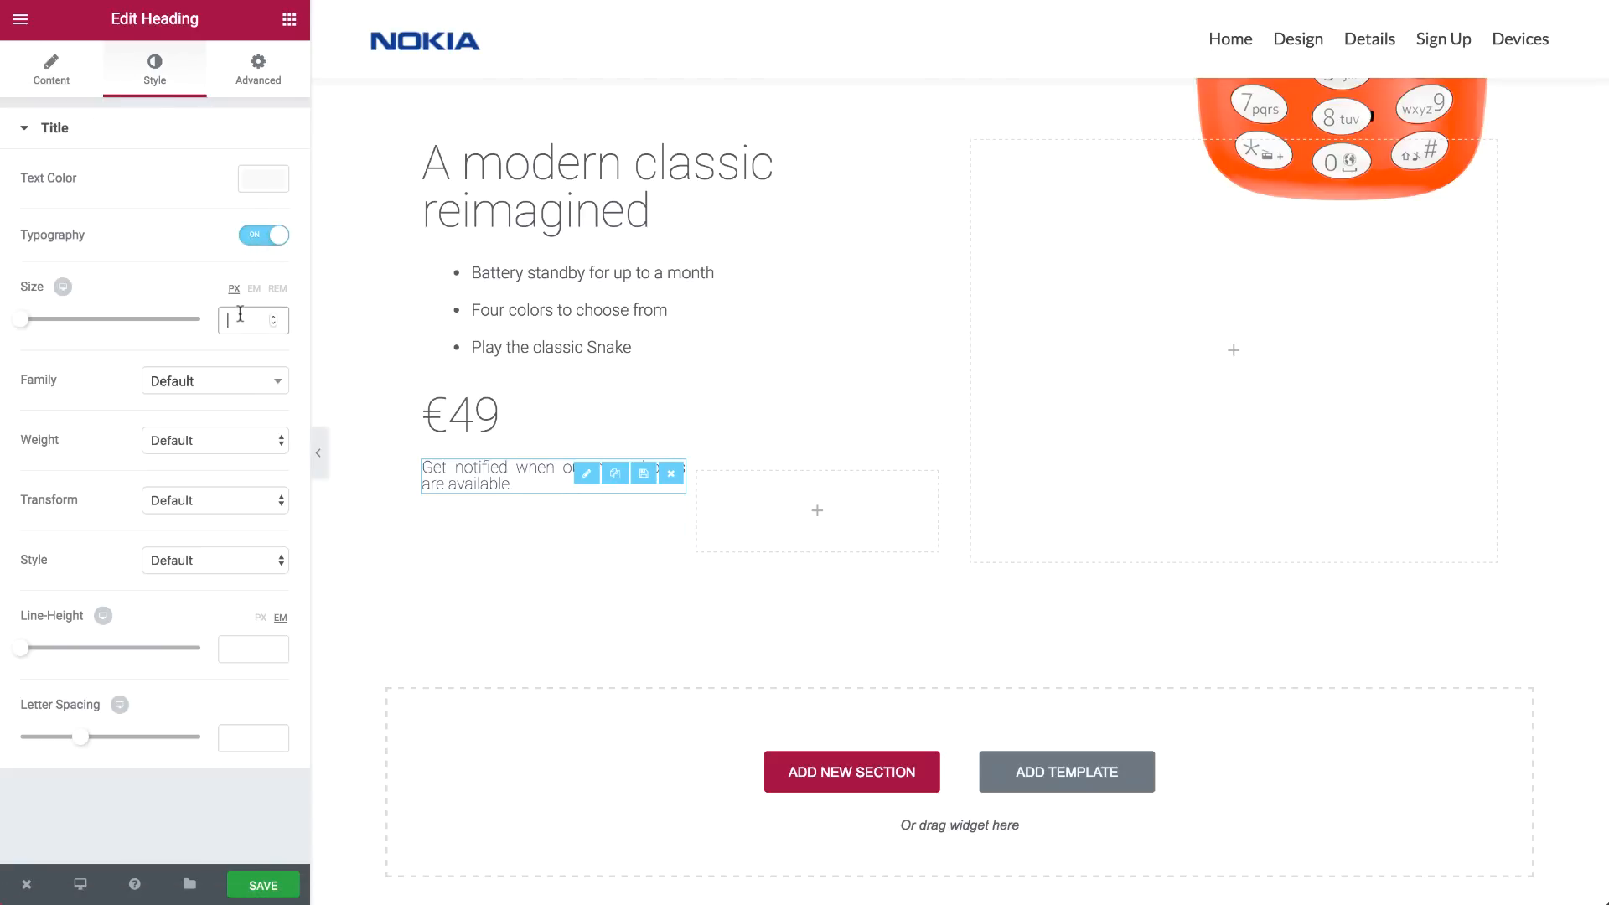
pyautogui.write('18')
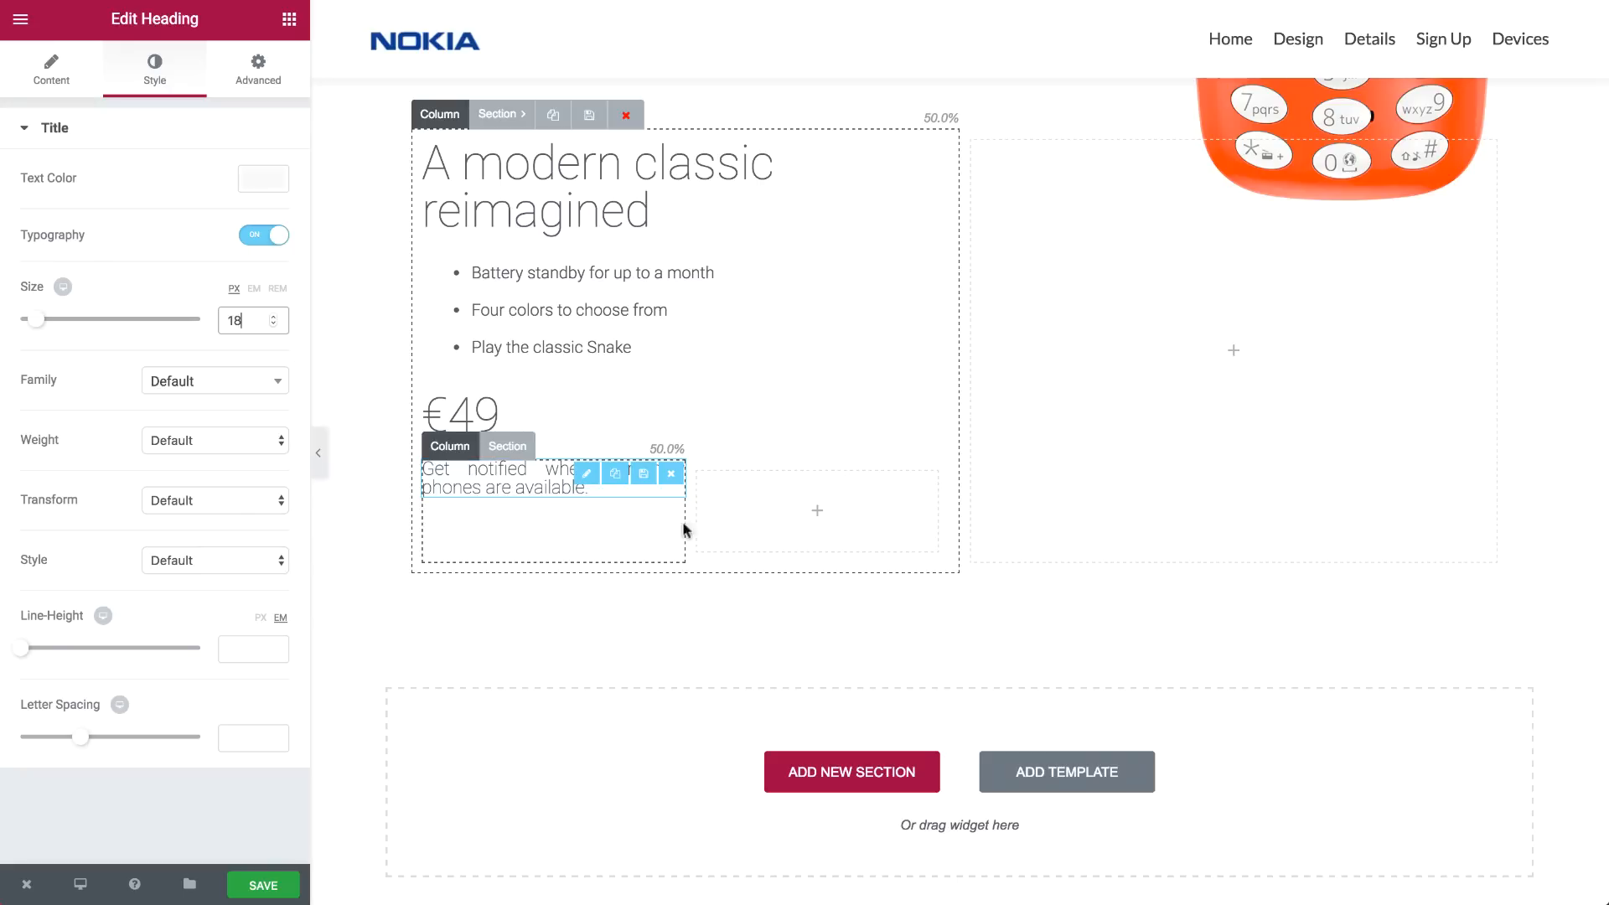
# Widen the left inner column to about 56% and add a button labeled "Sign Up" in the right inner column
pyautogui.click(289, 18)
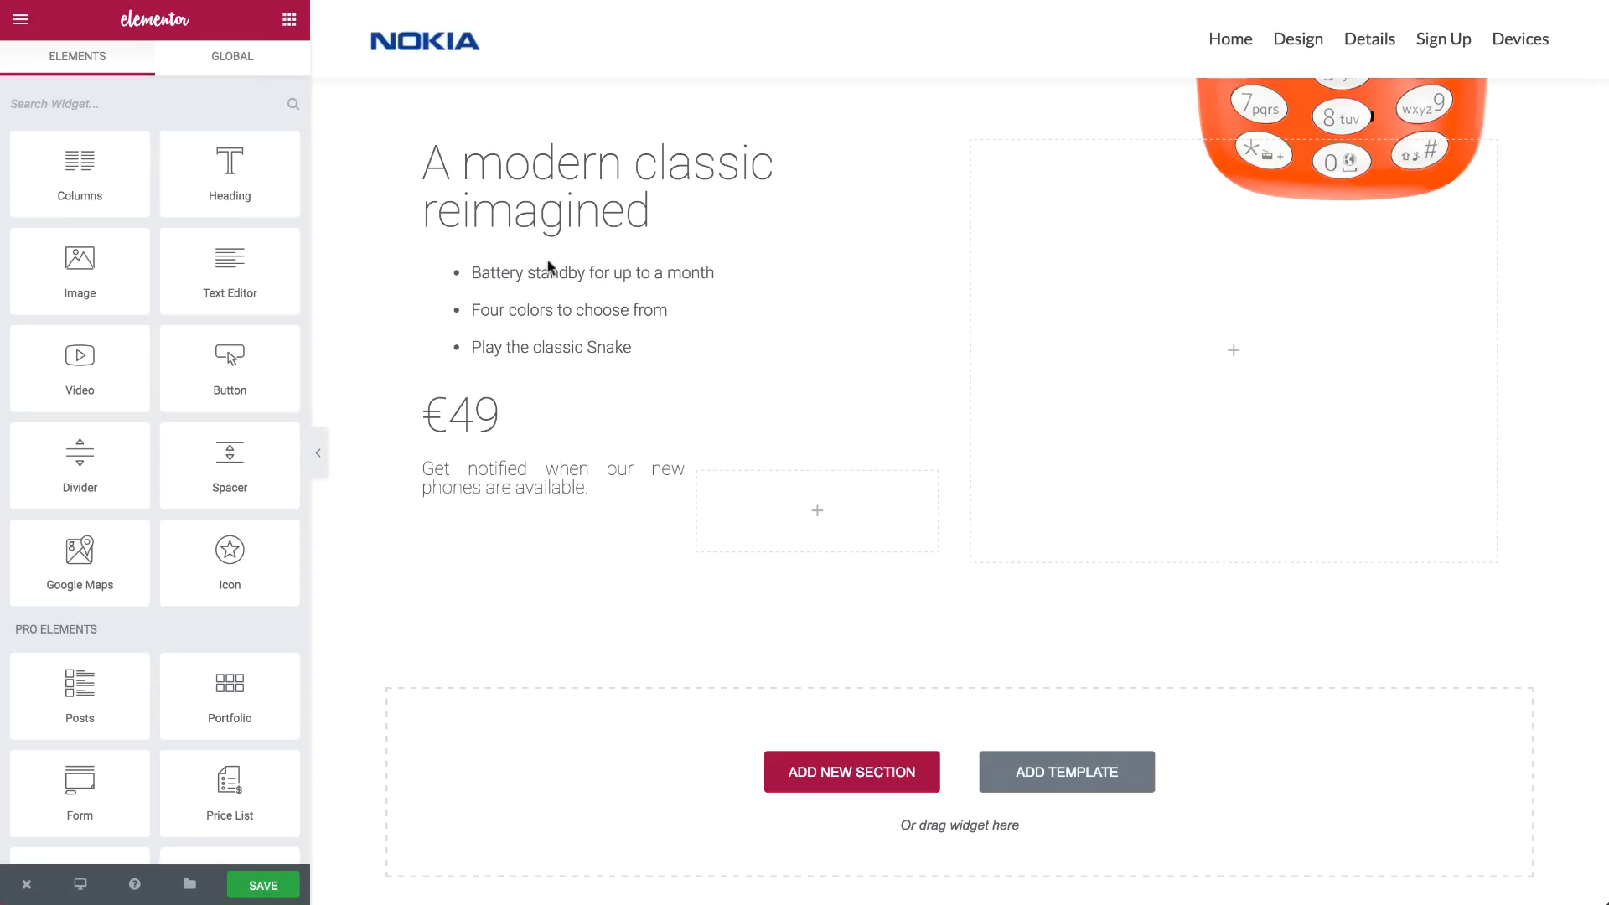
pyautogui.moveTo(682, 512); pyautogui.dragTo(716, 512)
pyautogui.moveTo(211, 403); pyautogui.dragTo(825, 503)
pyautogui.click(177, 241)
pyautogui.tripleClick(180, 239)
pyautogui.write('Sign')
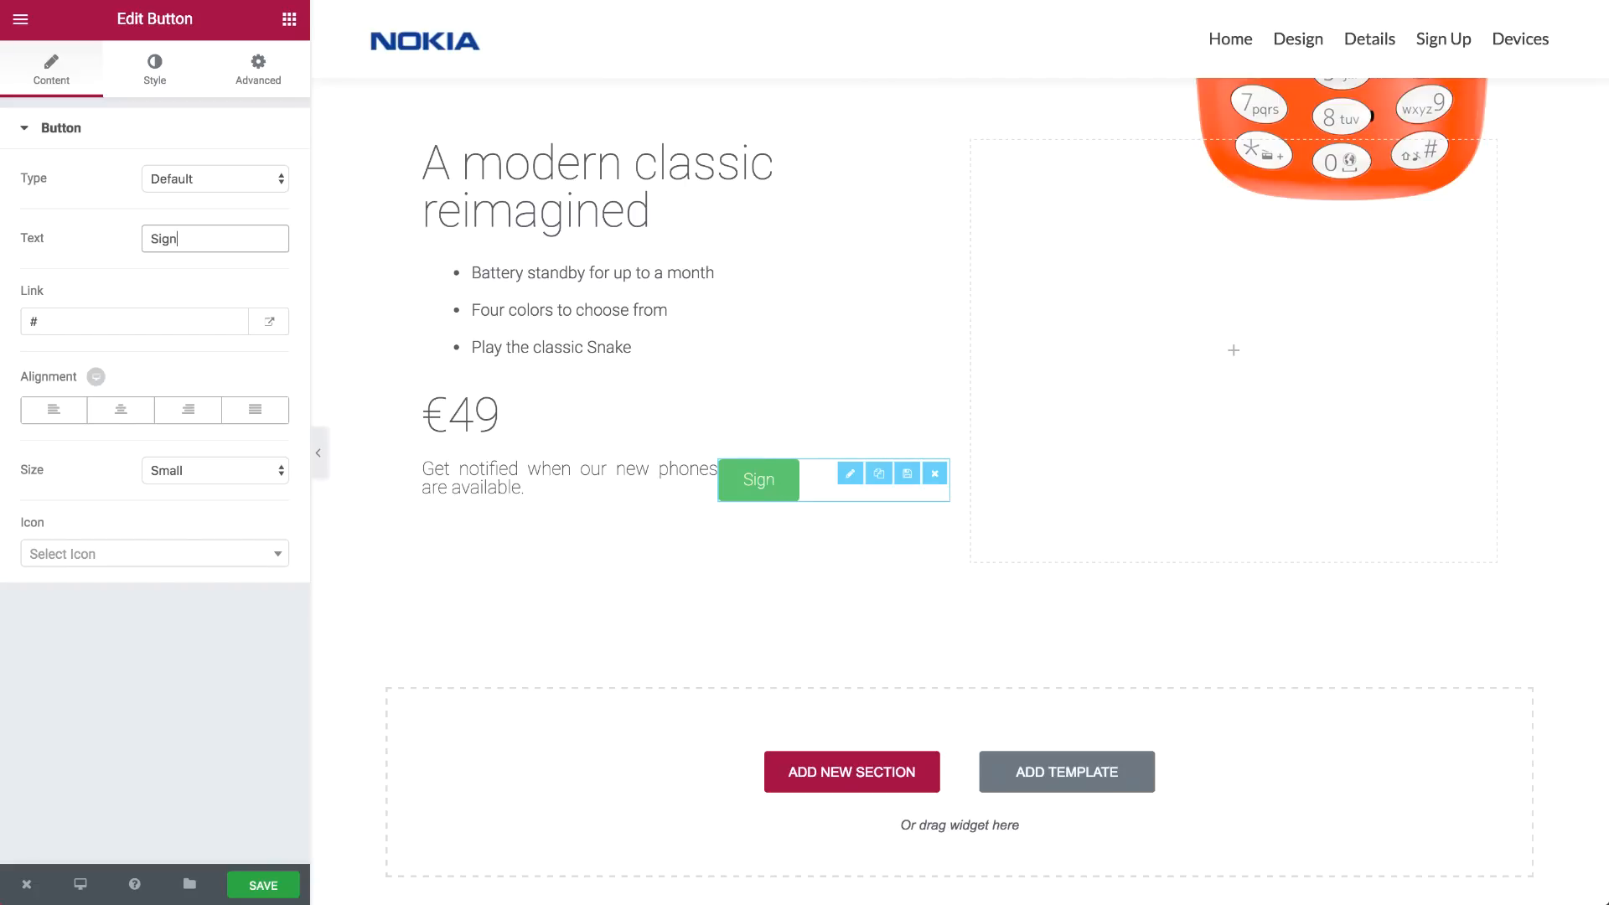
pyautogui.write(' Up')
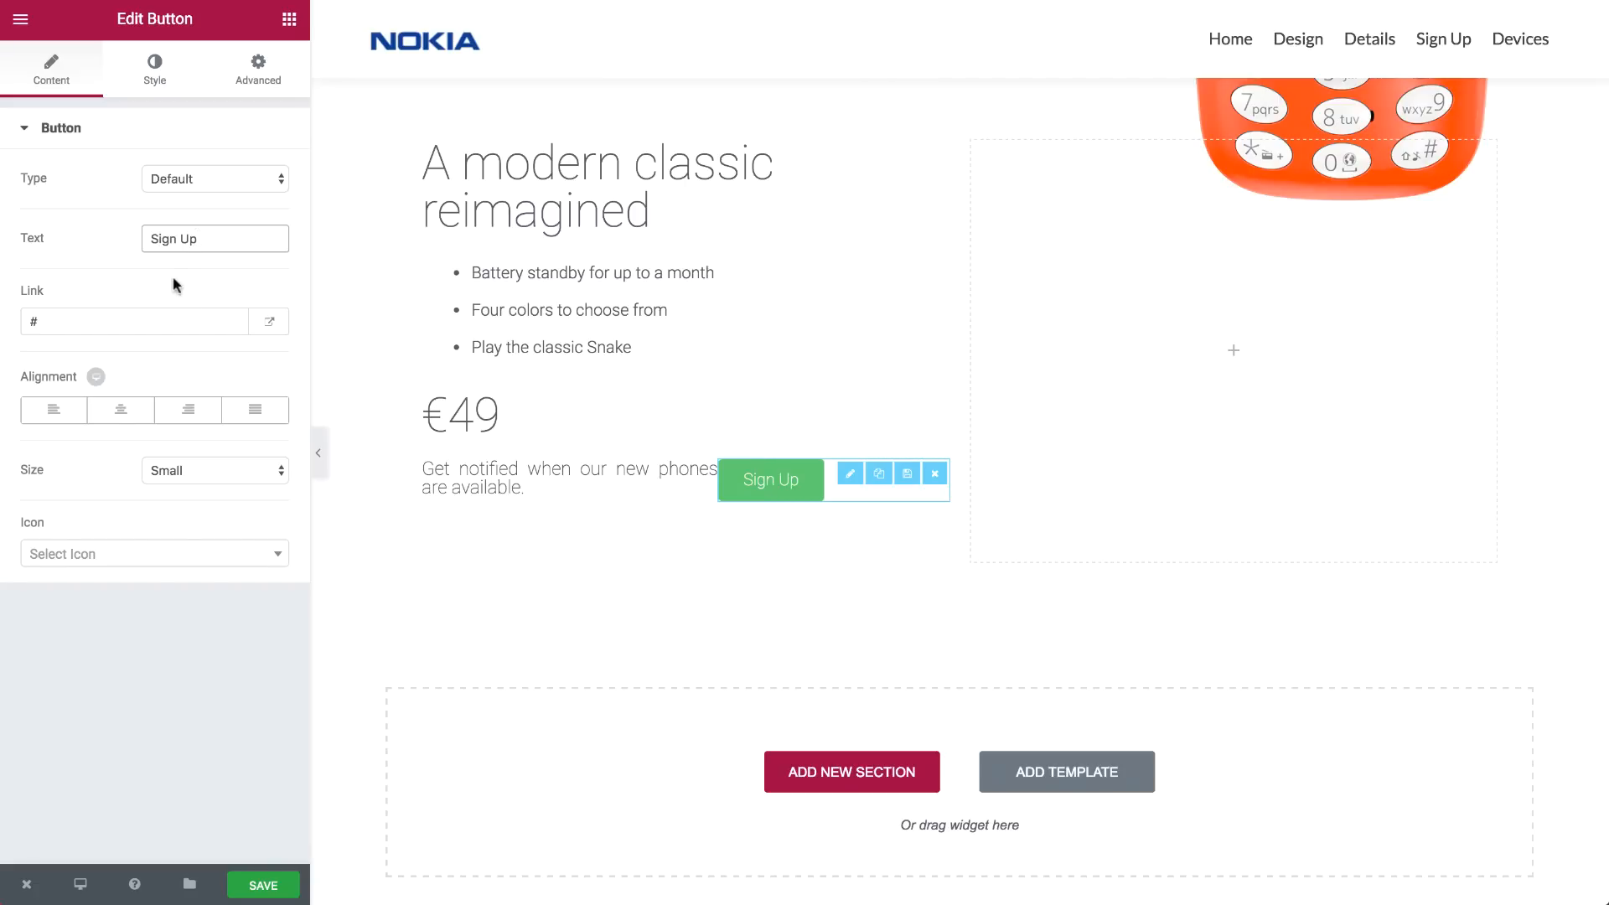
# Set the Sign Up button's size to Medium and its alignment to Center
pyautogui.click(214, 470)
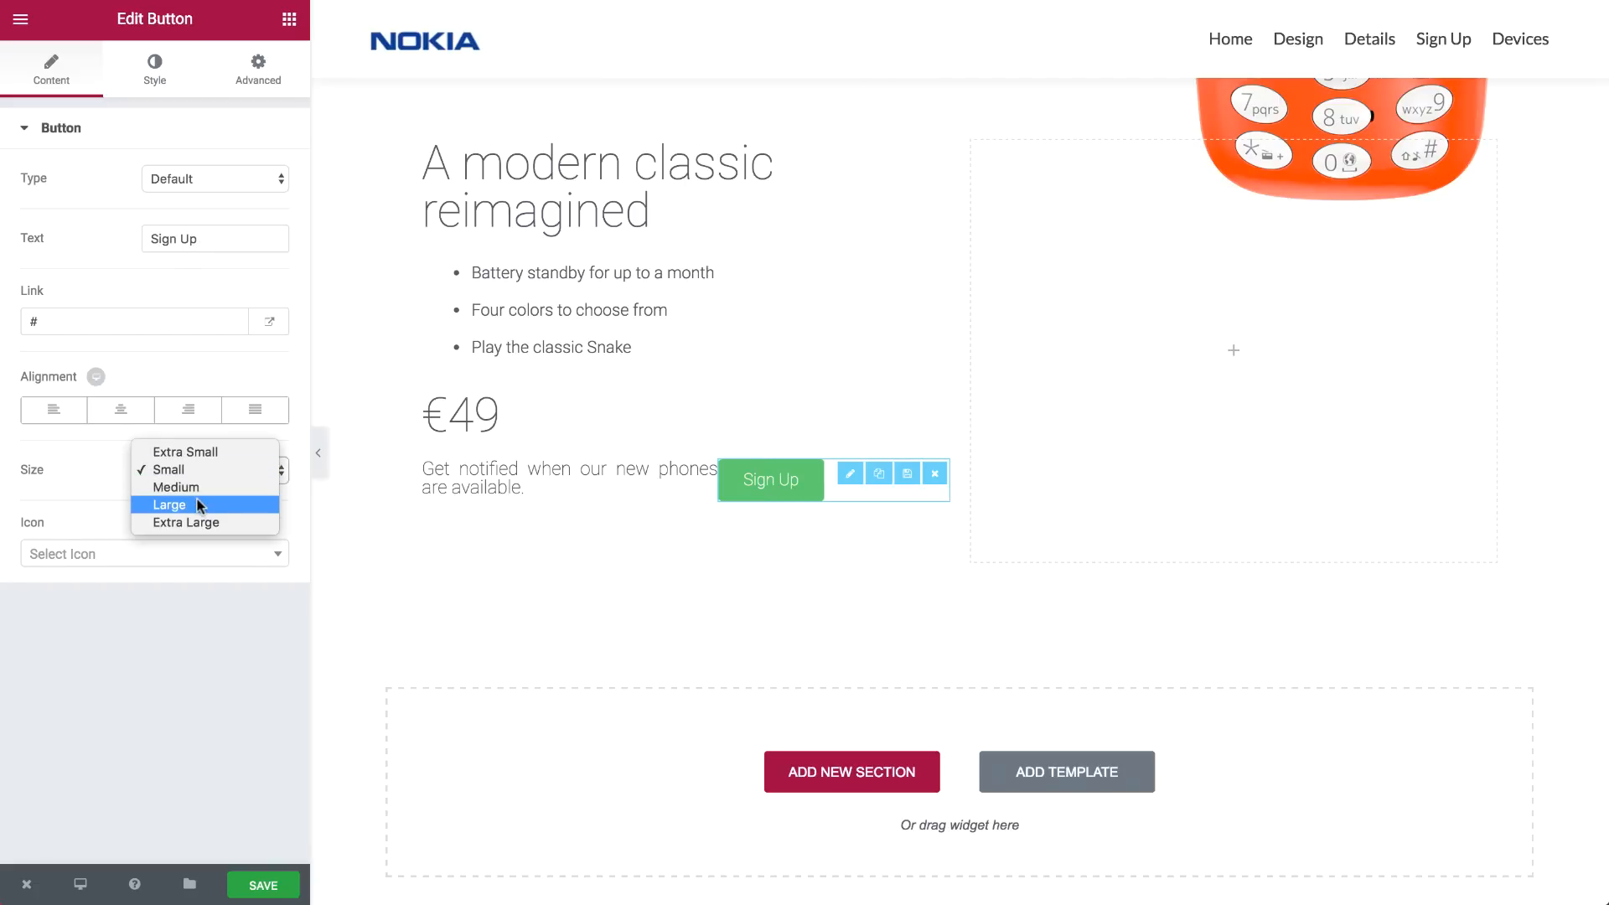
pyautogui.click(196, 491)
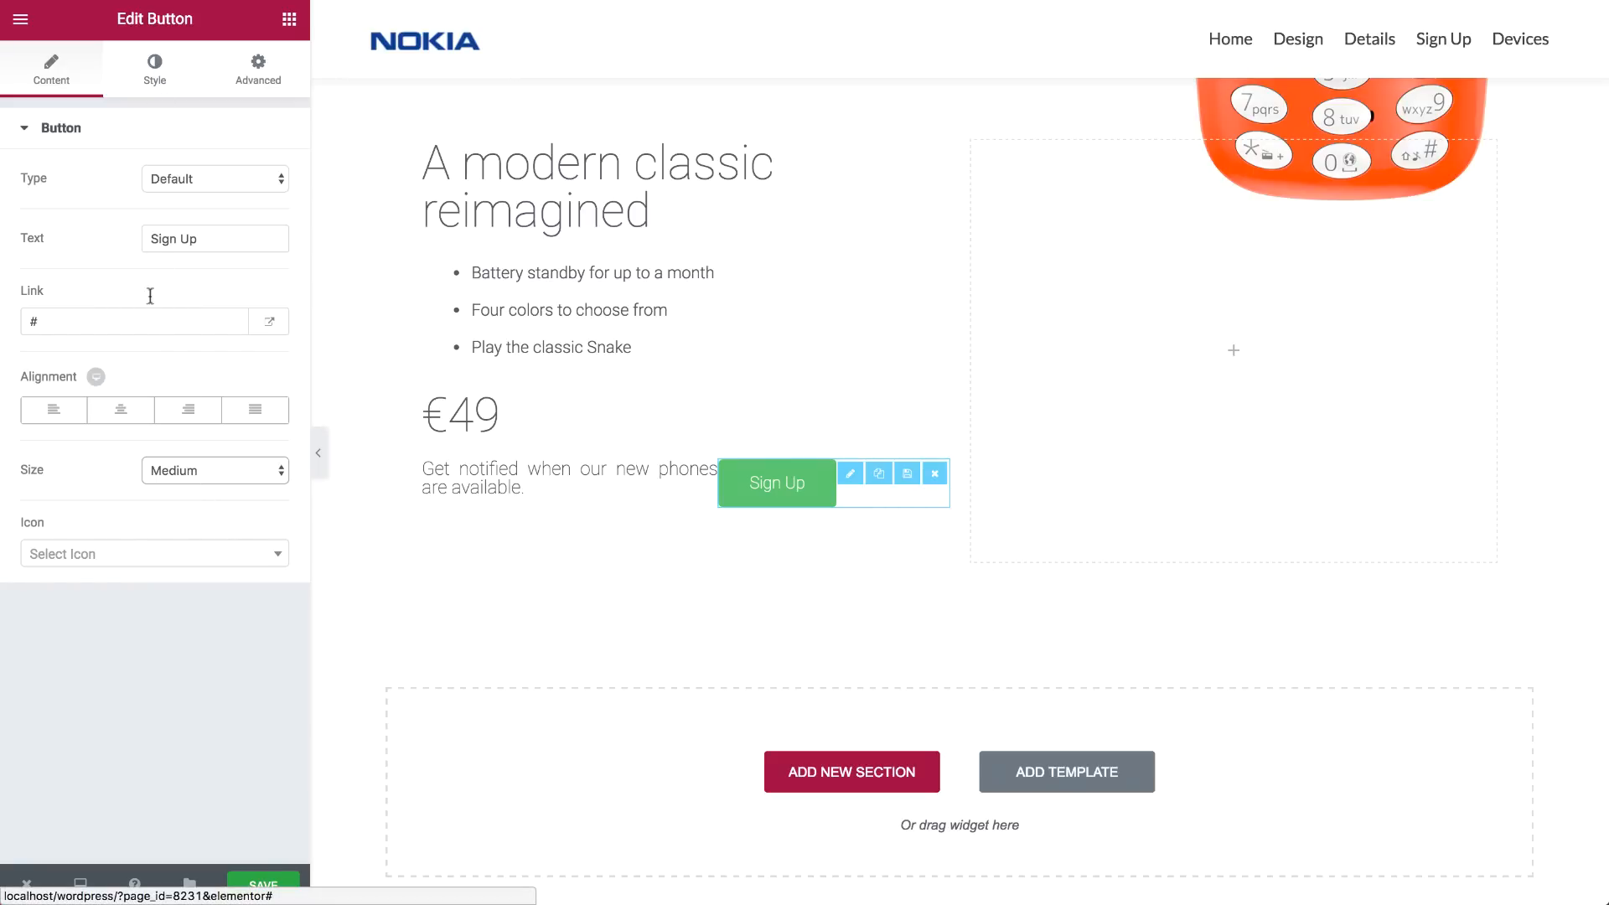
pyautogui.click(127, 406)
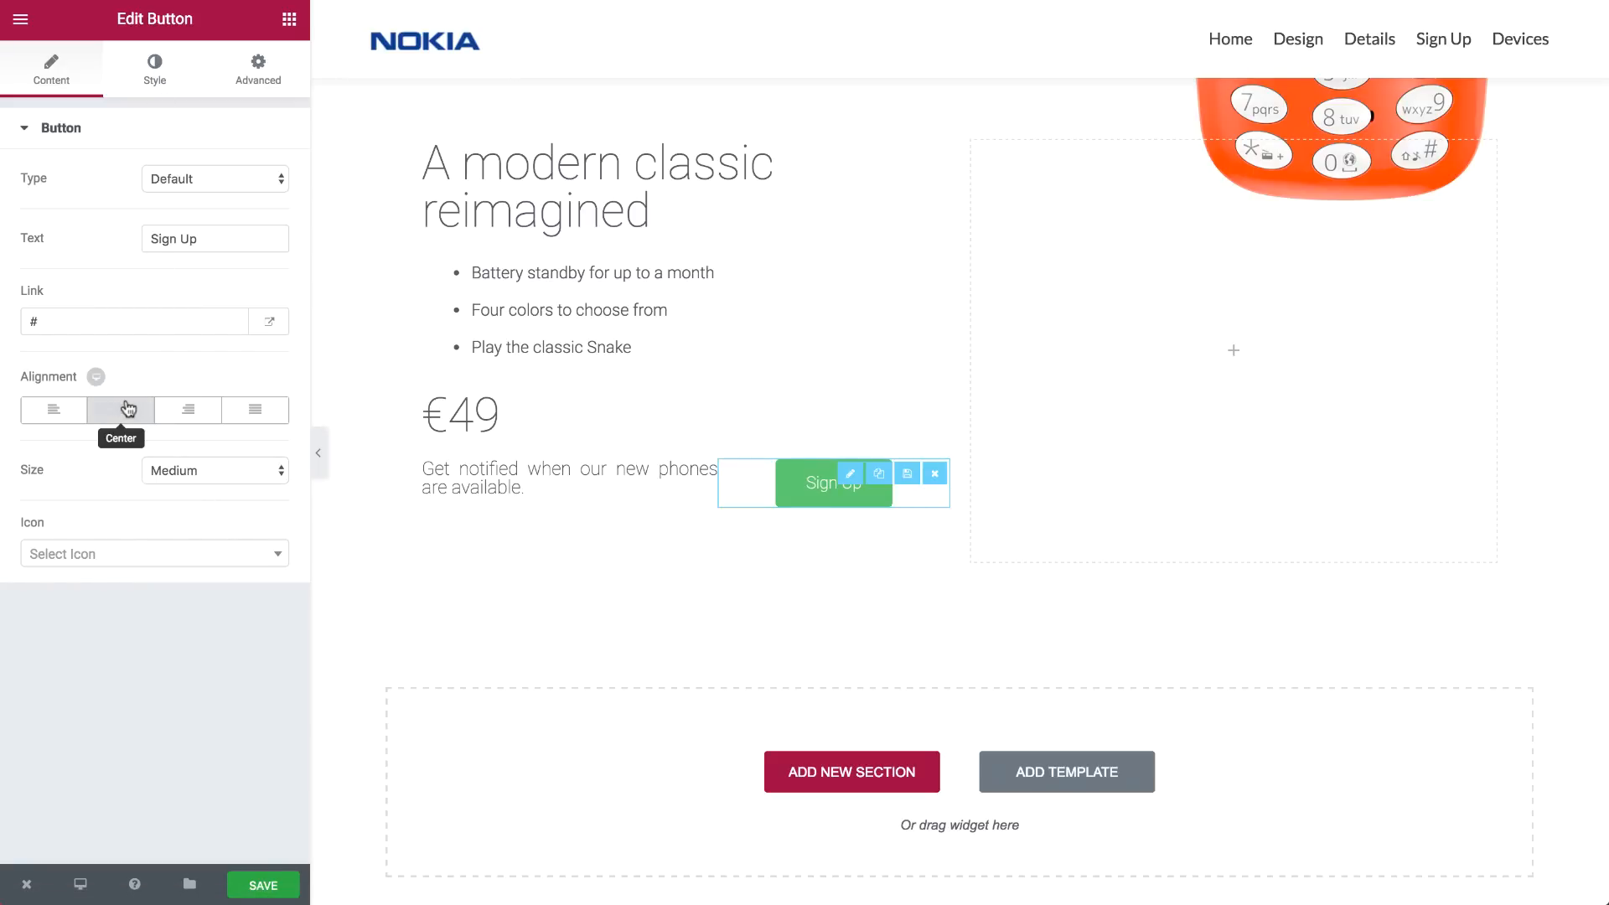
# Set the Sign Up button's border radius to 0 and its background color to white
pyautogui.click(168, 67)
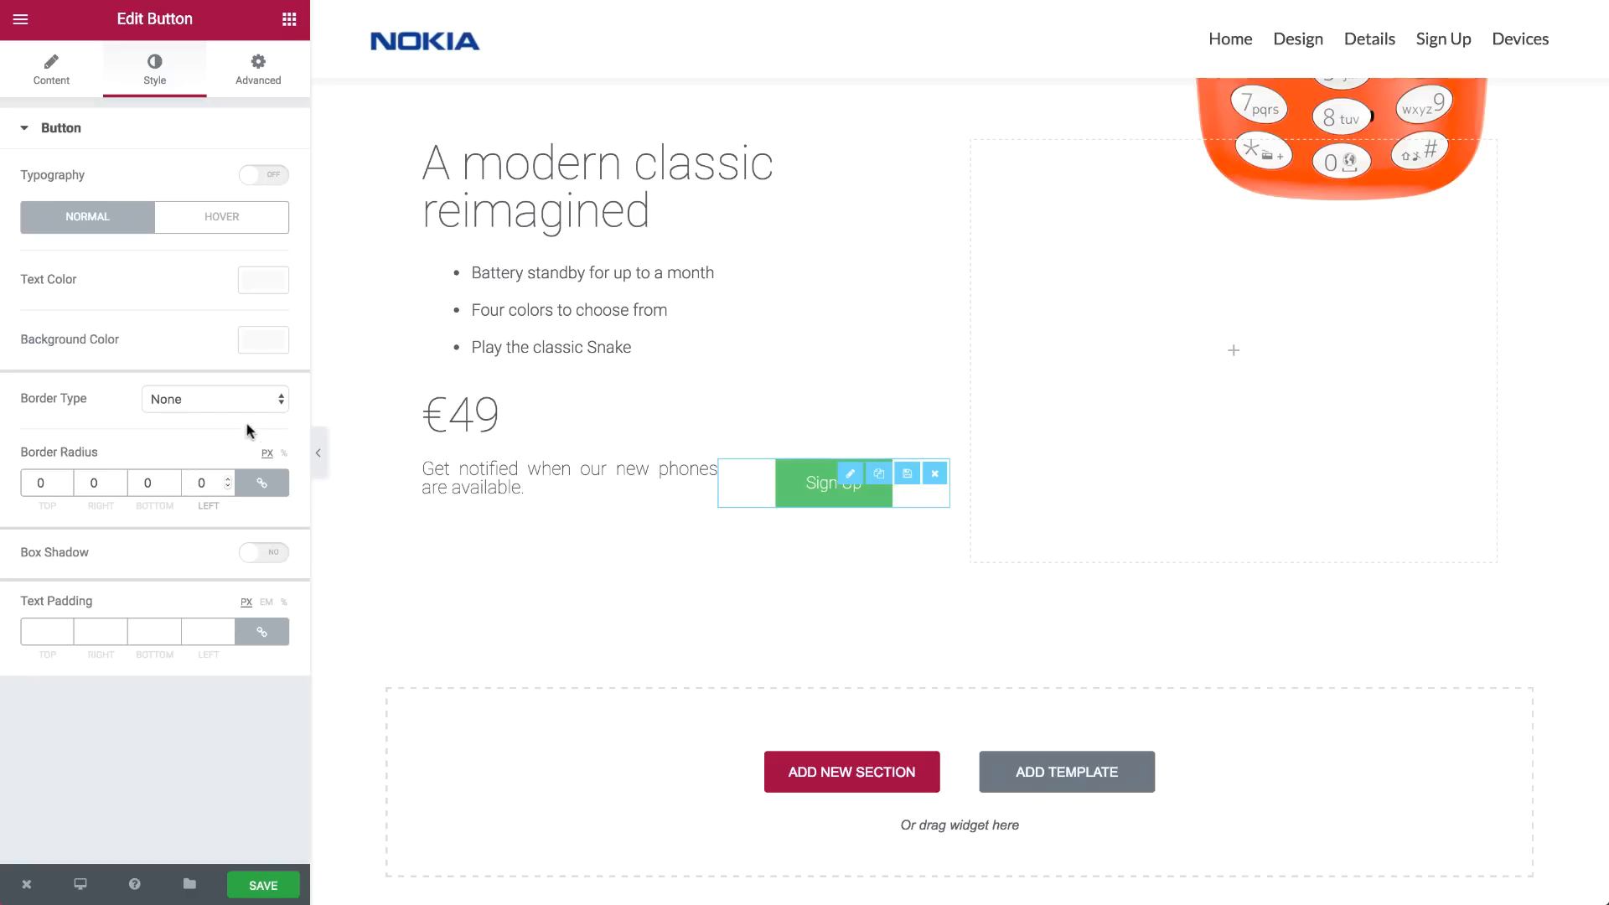
pyautogui.click(263, 340)
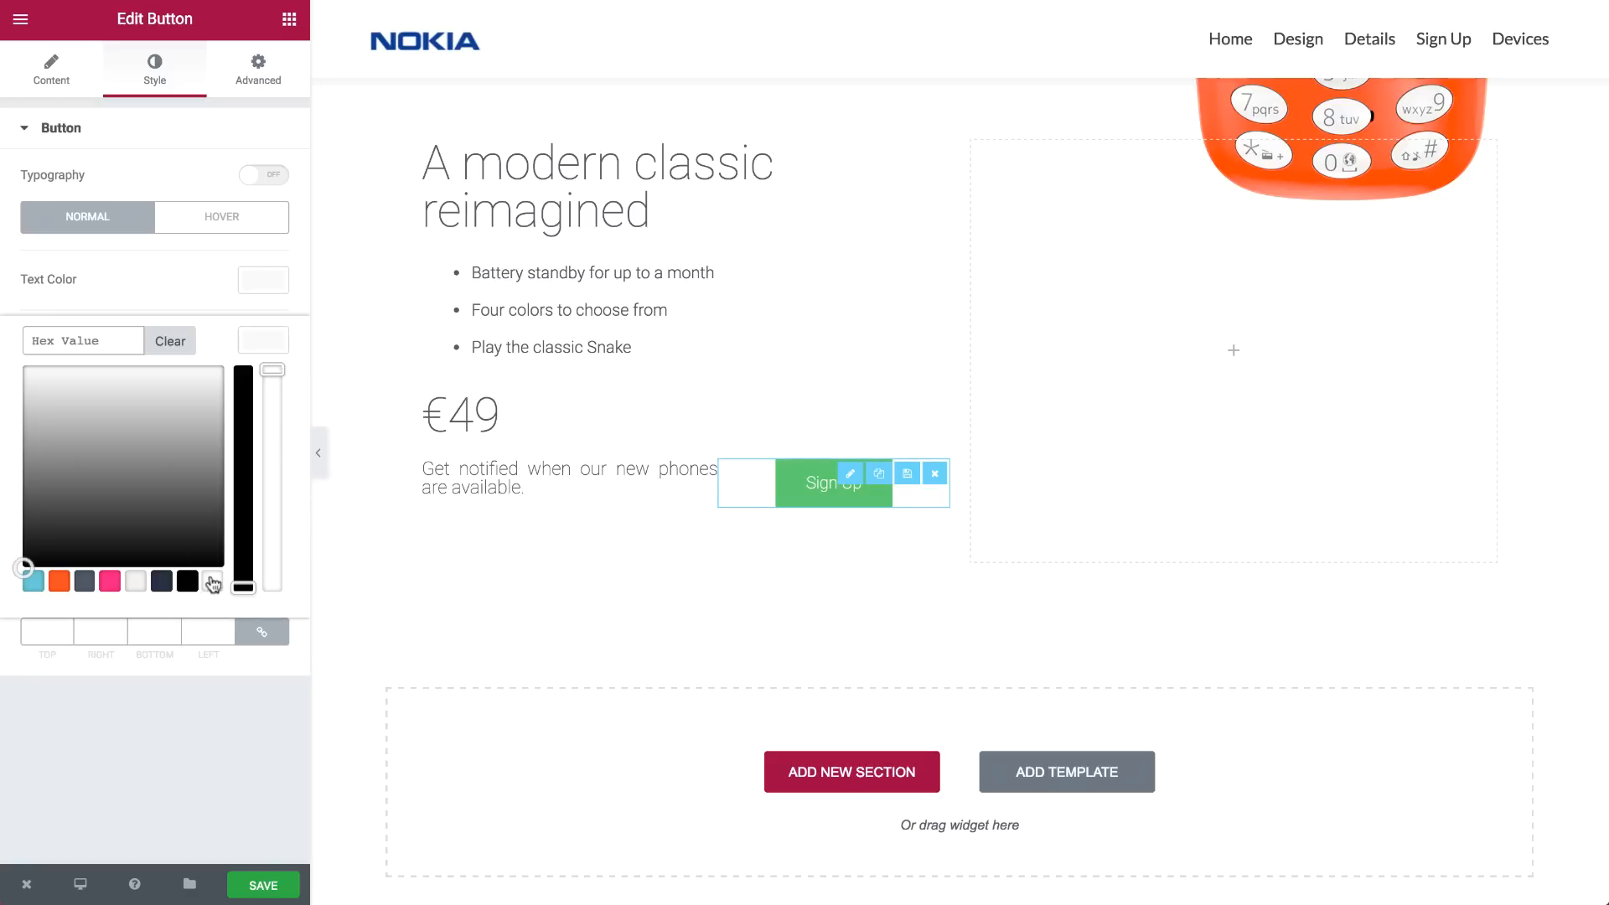
pyautogui.click(213, 584)
pyautogui.click(267, 343)
# Give the Sign Up button a solid 2 px border in dark slate gray #4d5766
pyautogui.click(251, 396)
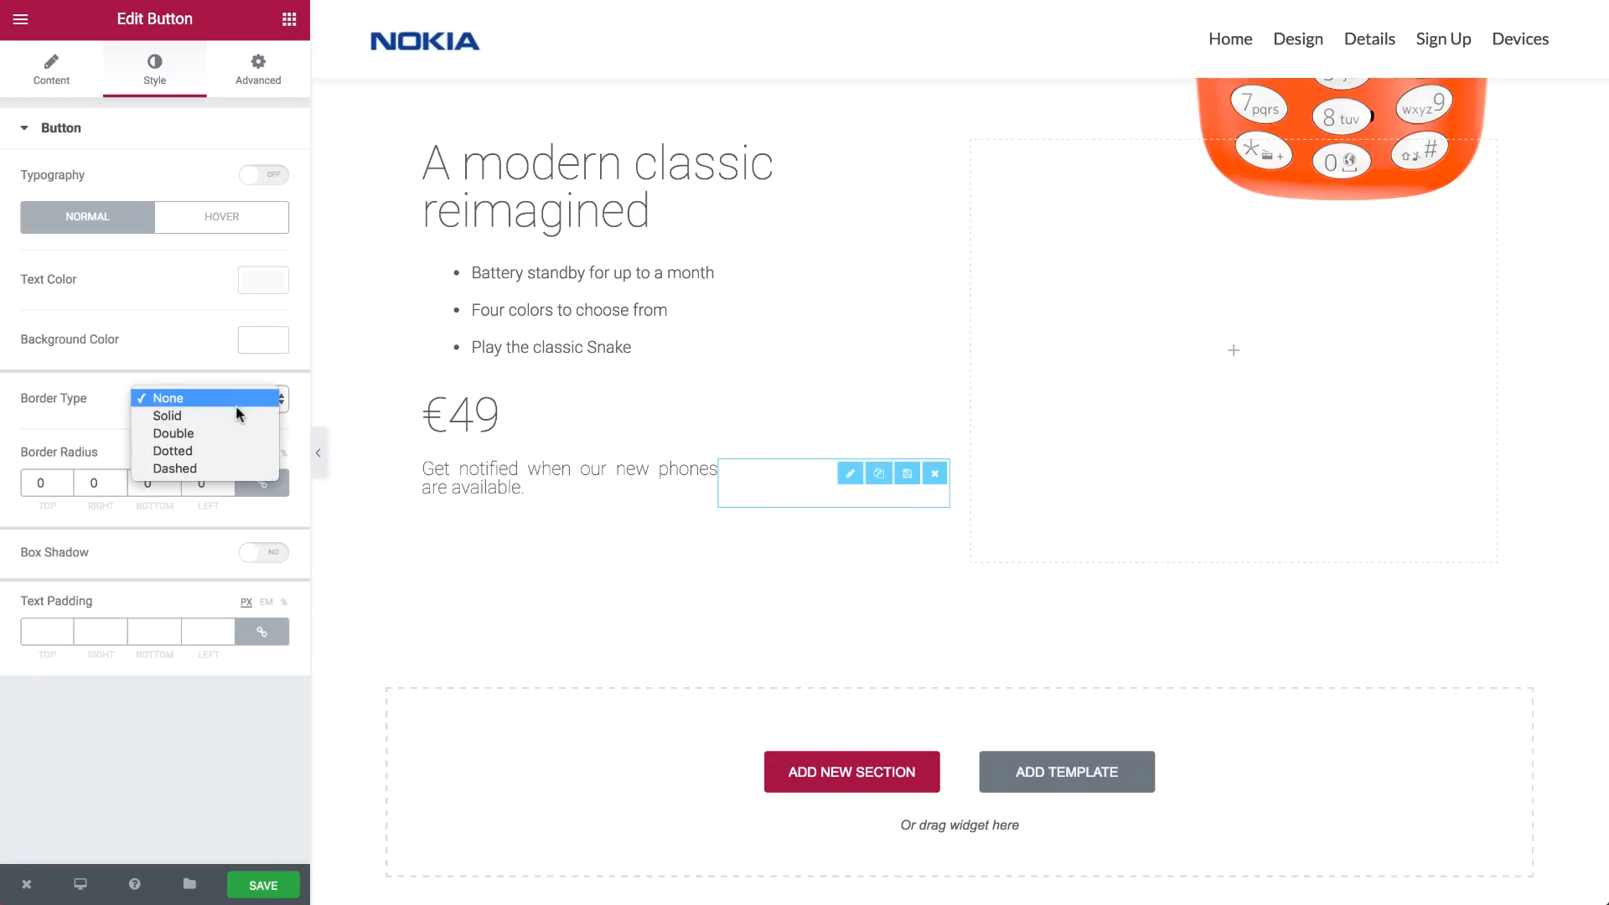
pyautogui.click(235, 416)
pyautogui.click(196, 475)
pyautogui.write('2')
pyautogui.click(245, 563)
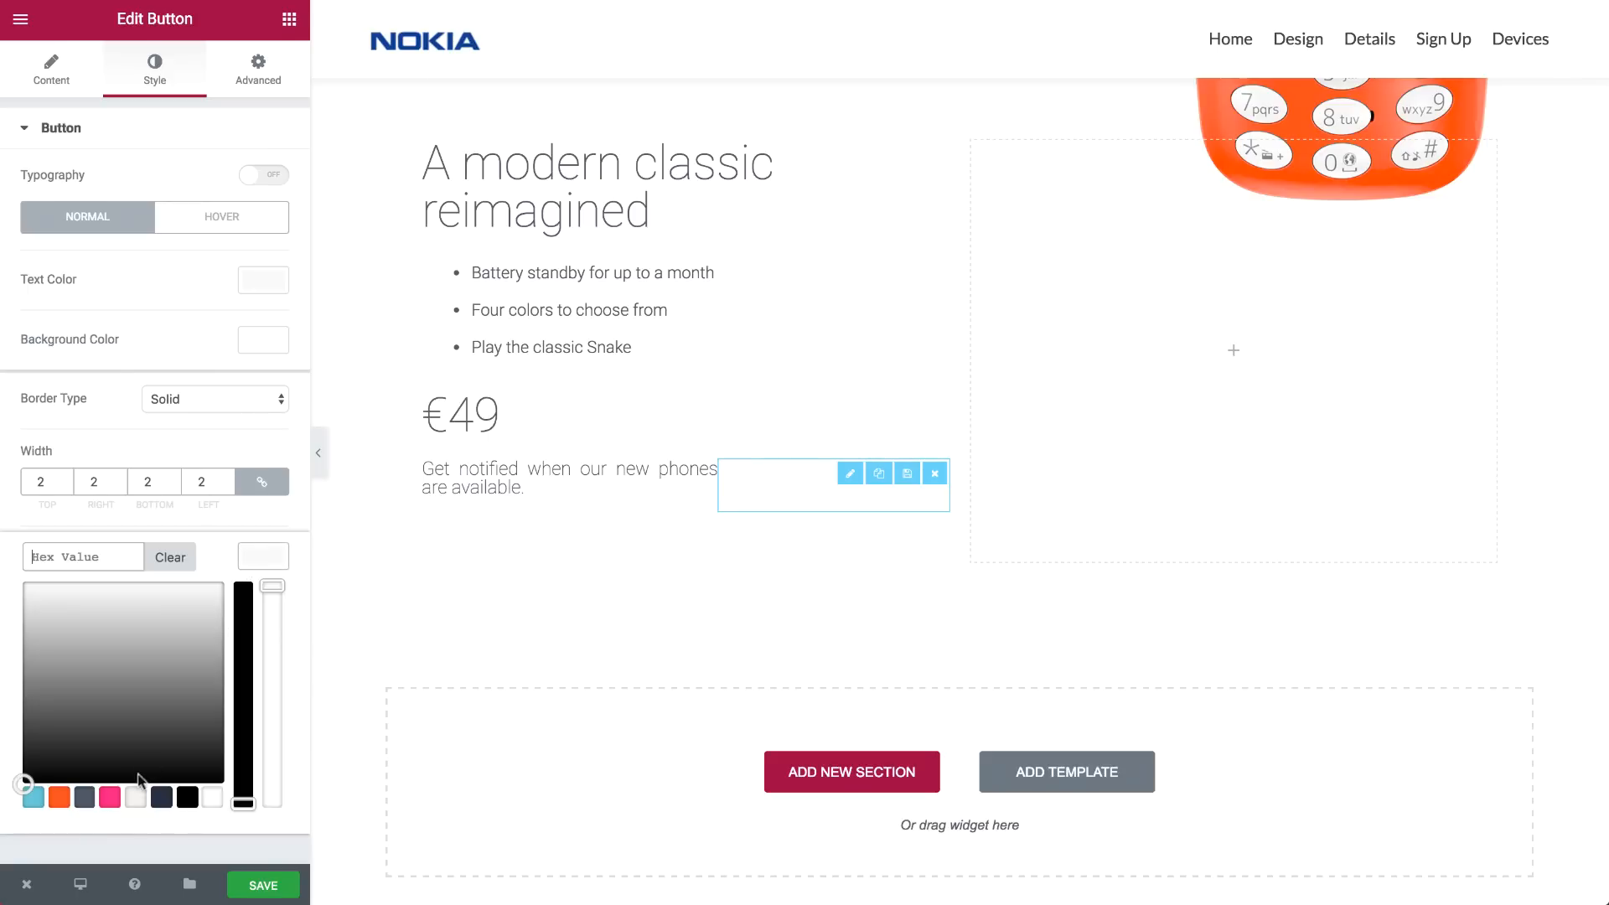
pyautogui.click(85, 797)
# Set the Sign Up button's text color to #4d5766 and its border width to 1 px
pyautogui.click(252, 289)
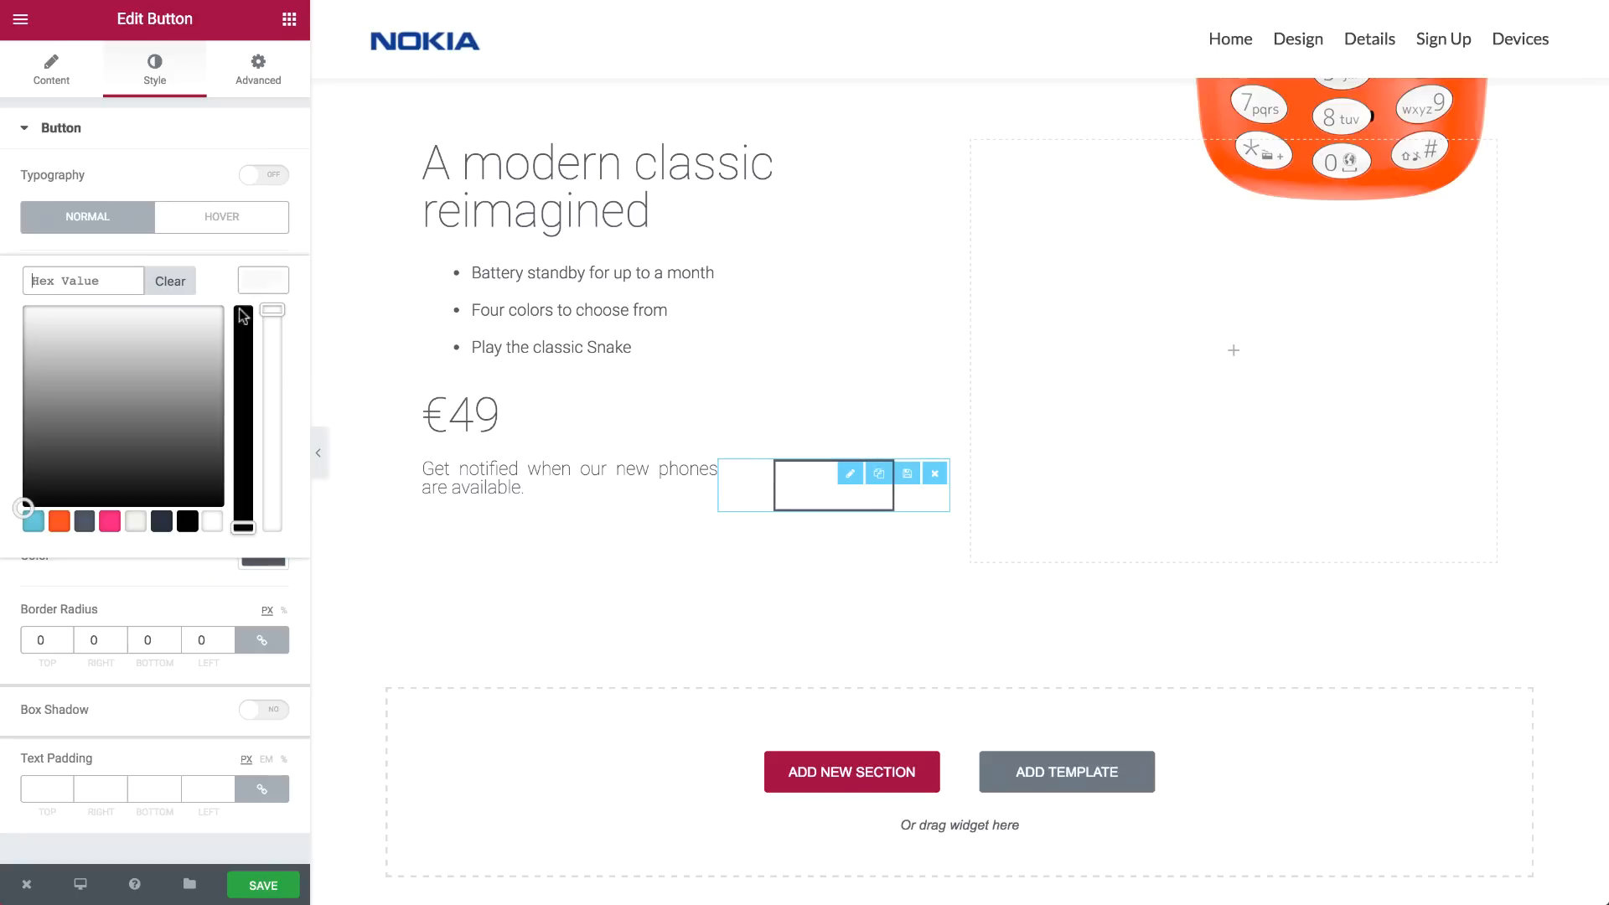
pyautogui.click(85, 523)
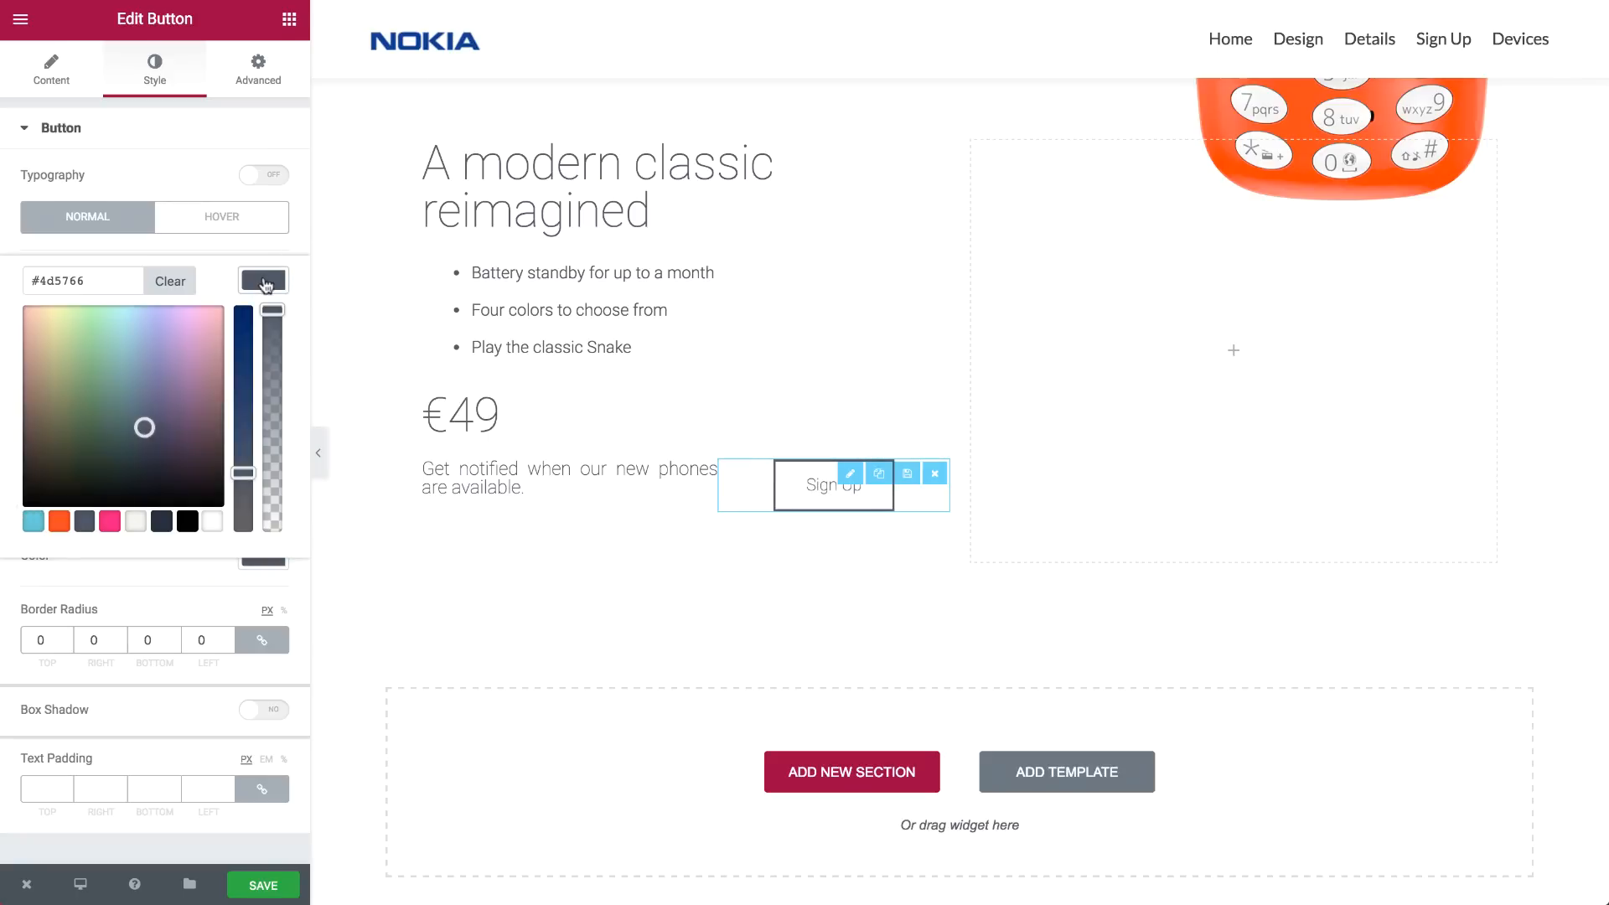
pyautogui.click(265, 283)
pyautogui.press('Down')
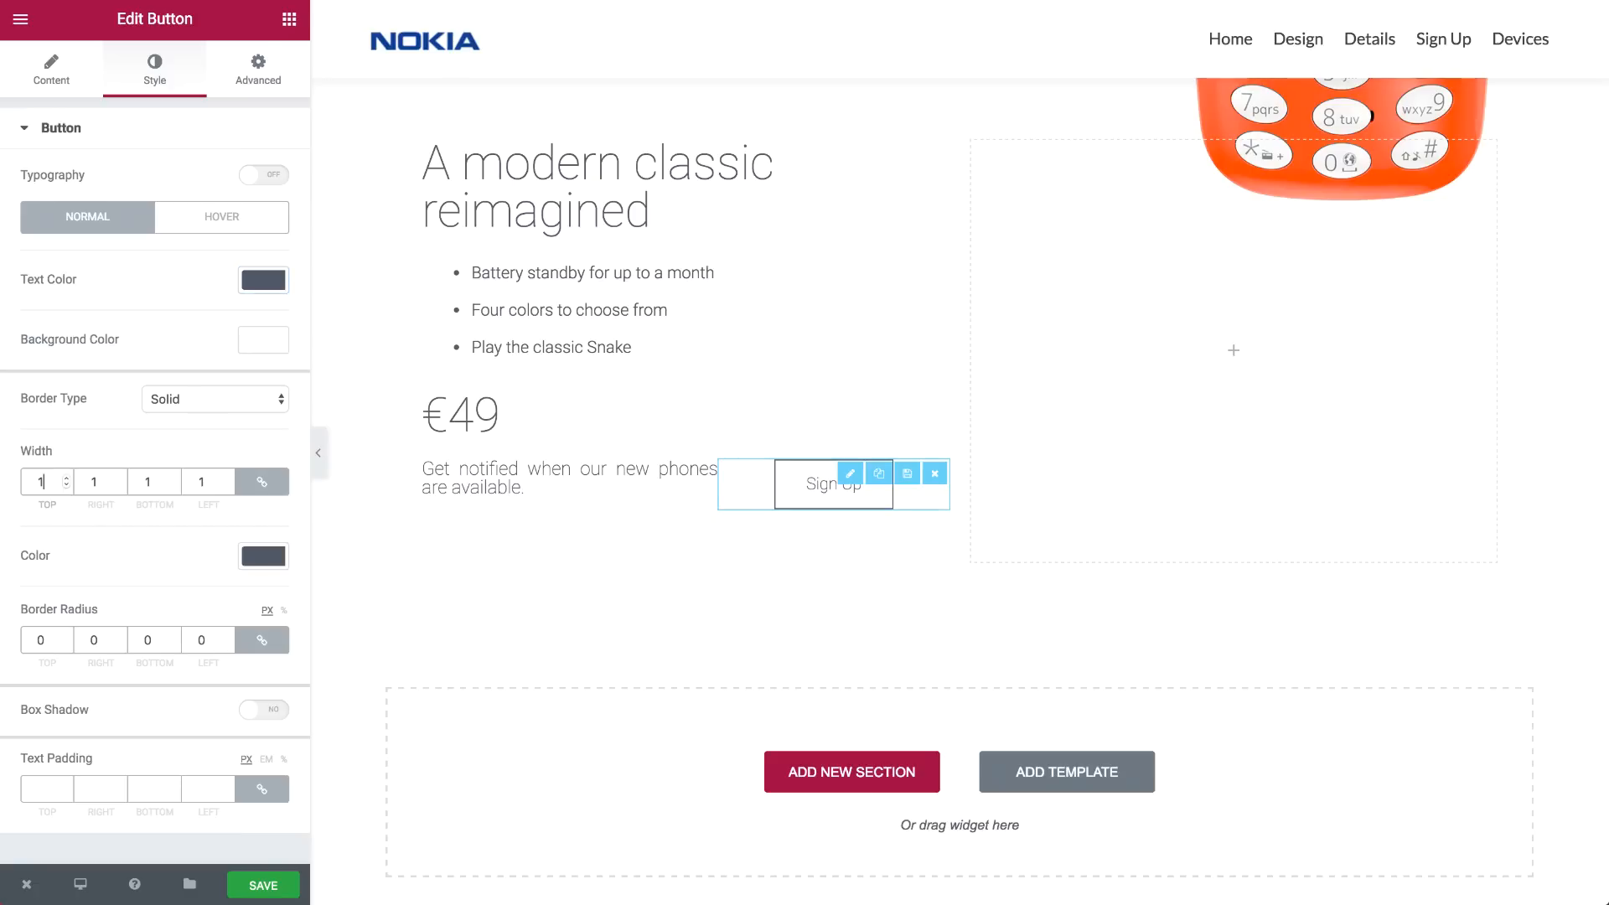
# Set the inner section's content position to Middle and narrow its left column to about 53%
pyautogui.click(512, 452)
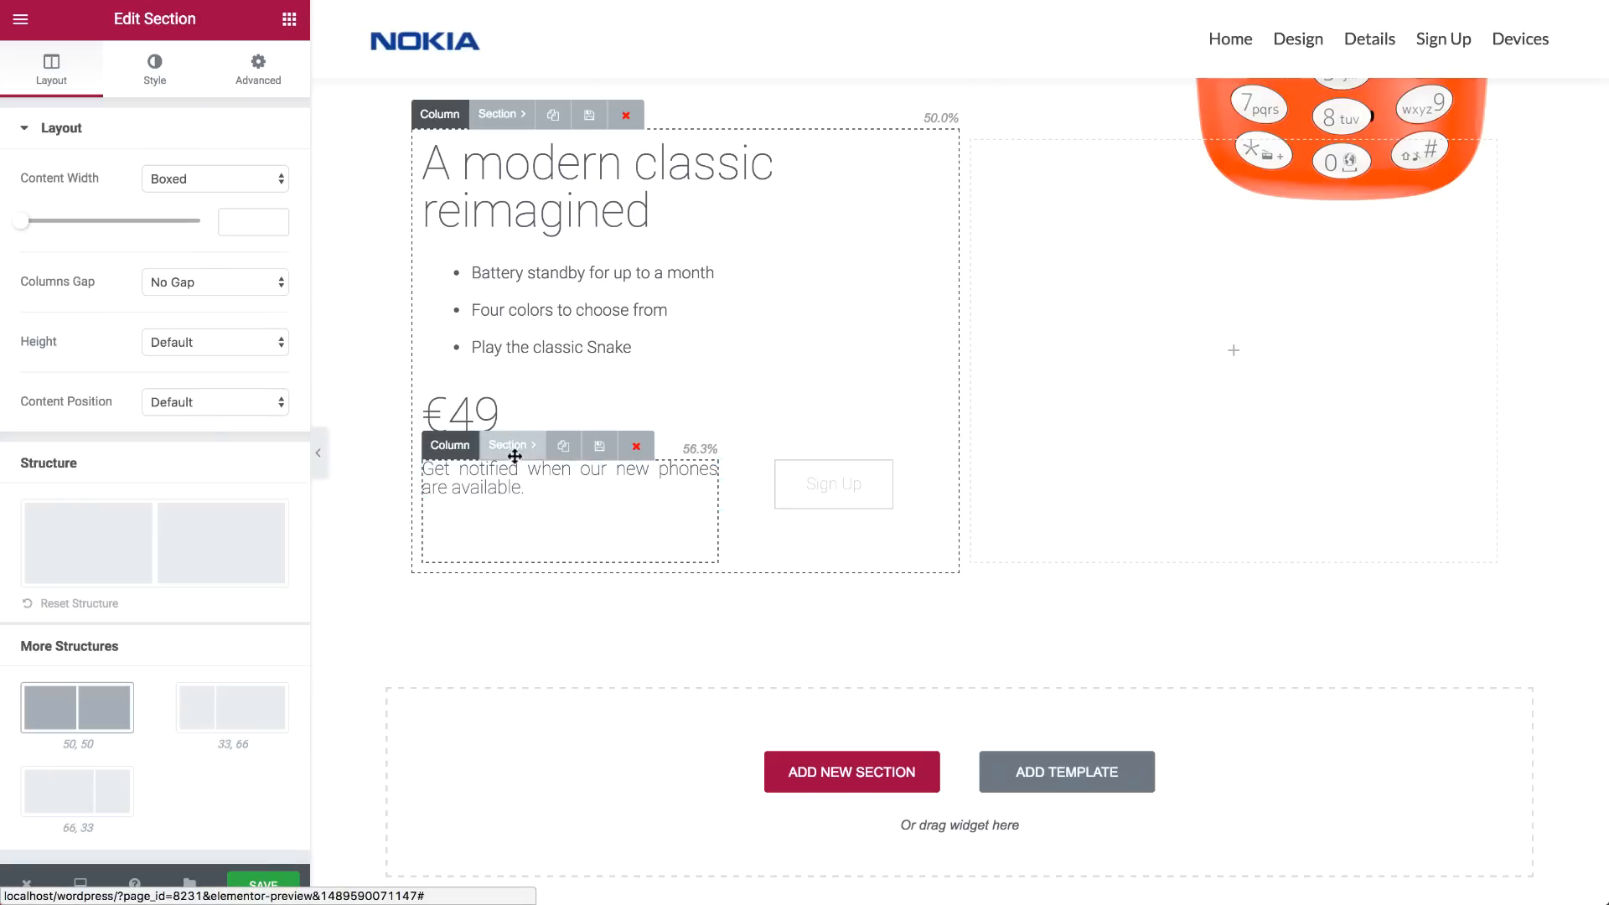
pyautogui.click(197, 397)
pyautogui.click(201, 434)
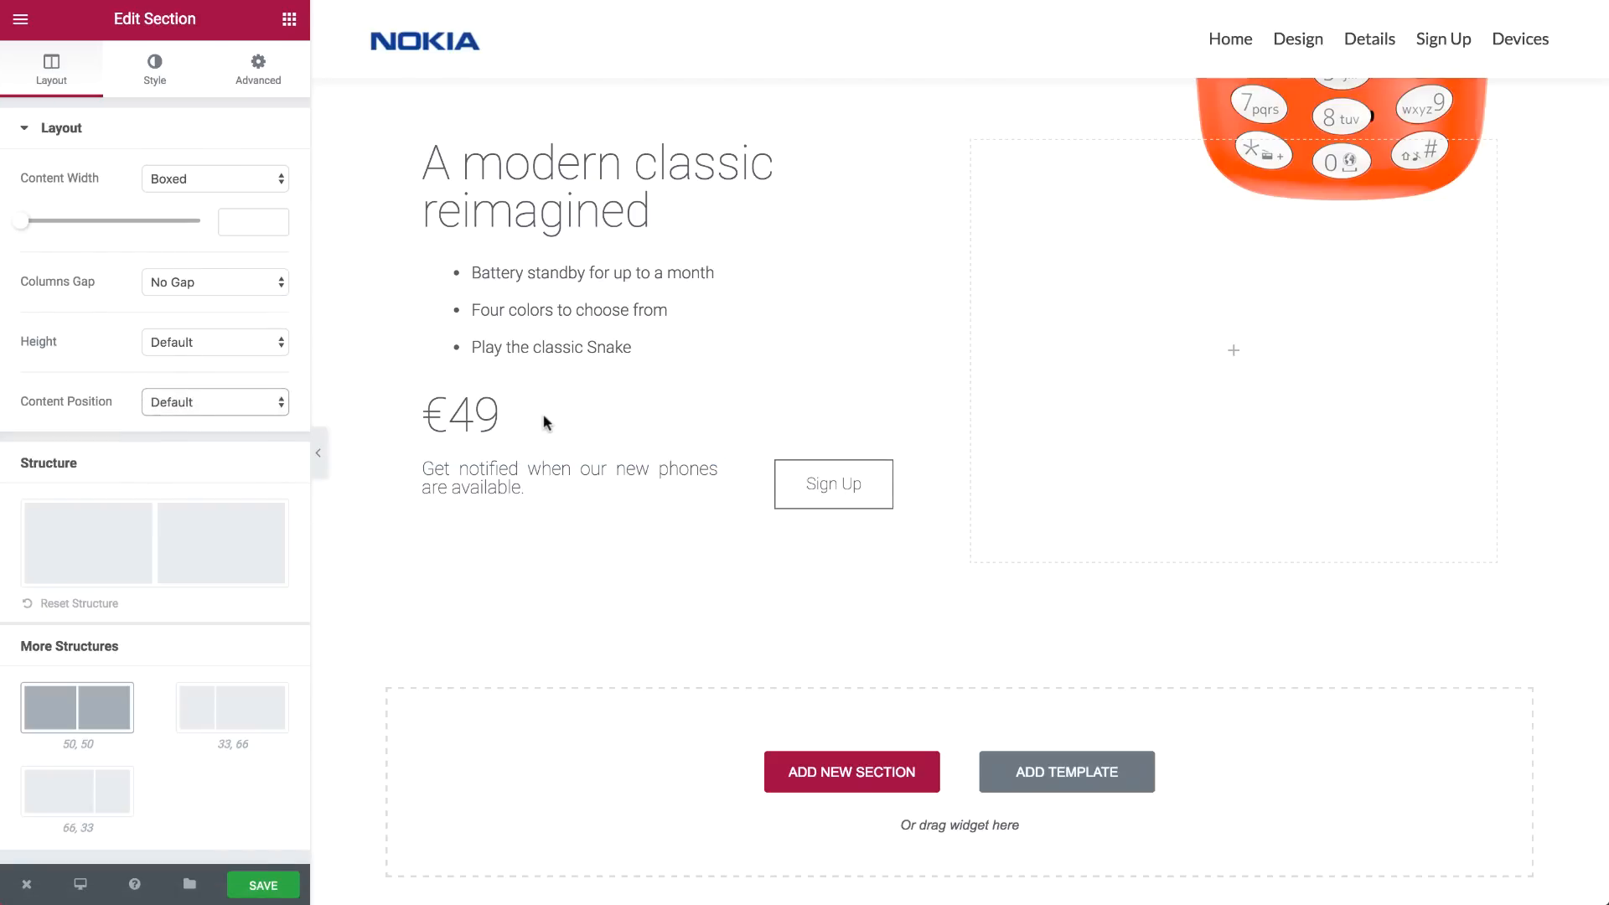
pyautogui.moveTo(719, 500)
pyautogui.mouseDown()
pyautogui.moveTo(737, 497)
pyautogui.moveTo(704, 504)
pyautogui.mouseUp()
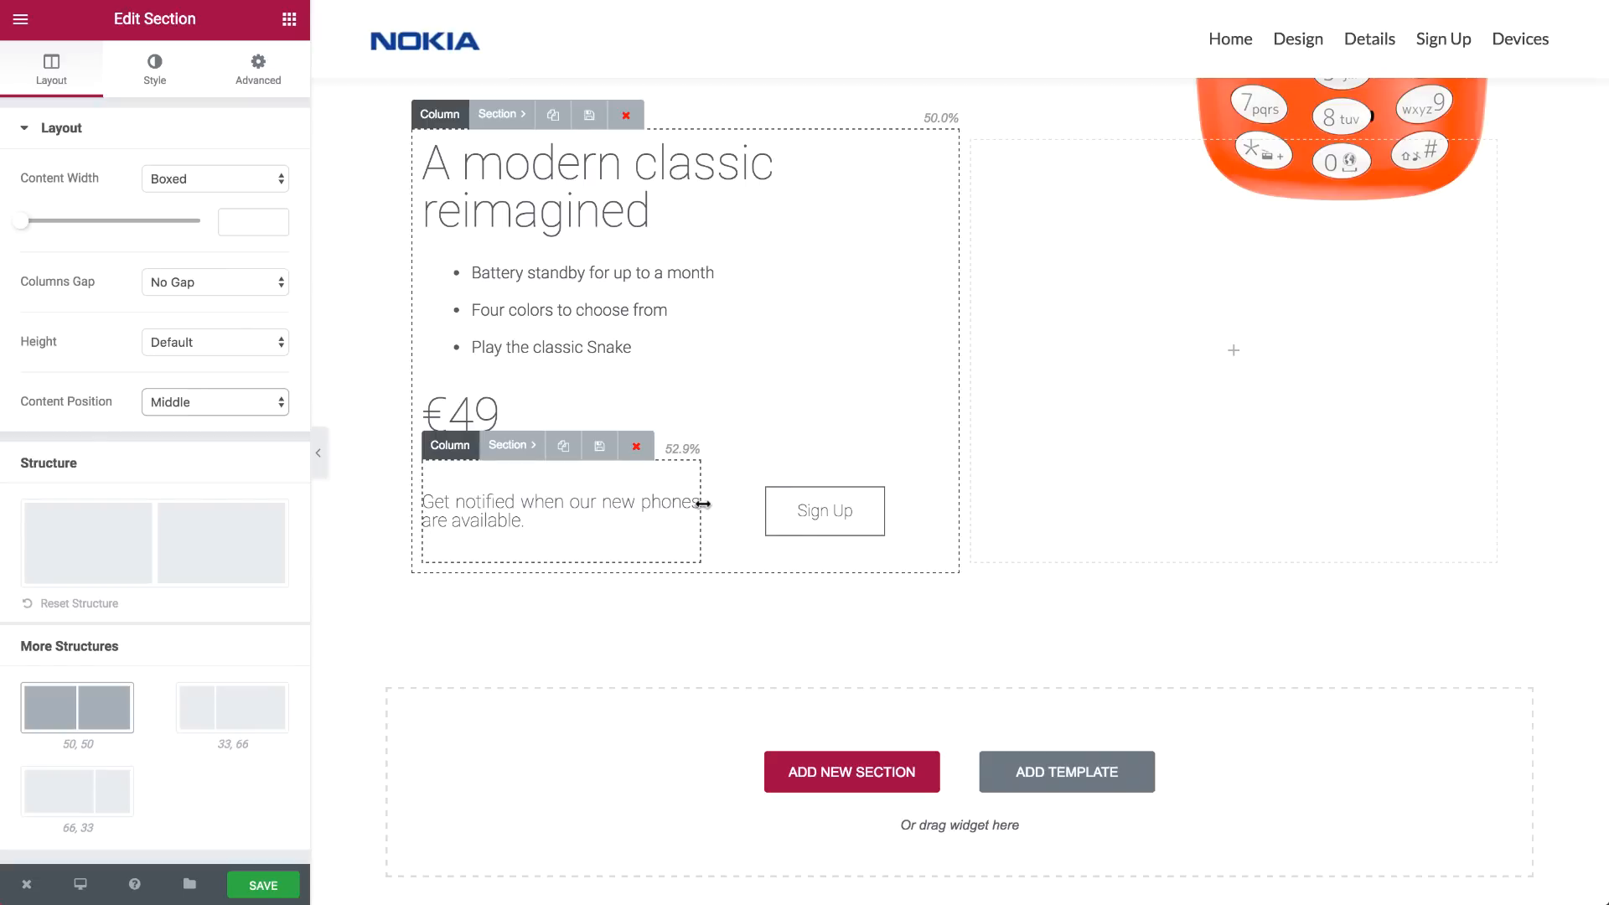
# Style the Sign Up button's hover state with white text and background color #4d5766
pyautogui.click(770, 514)
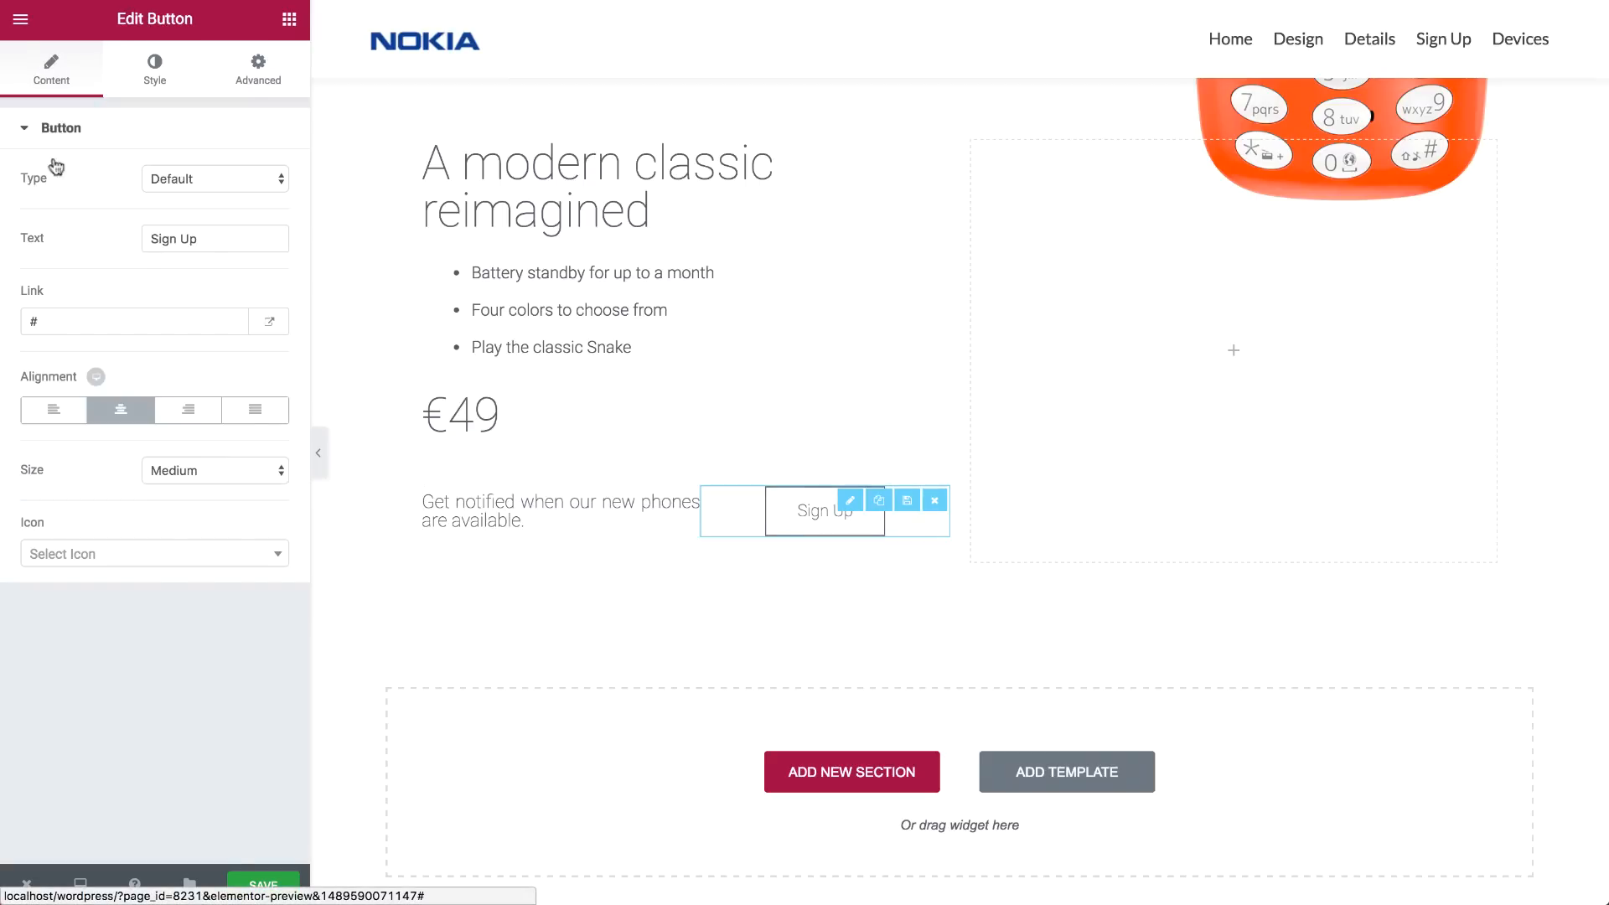
pyautogui.click(148, 75)
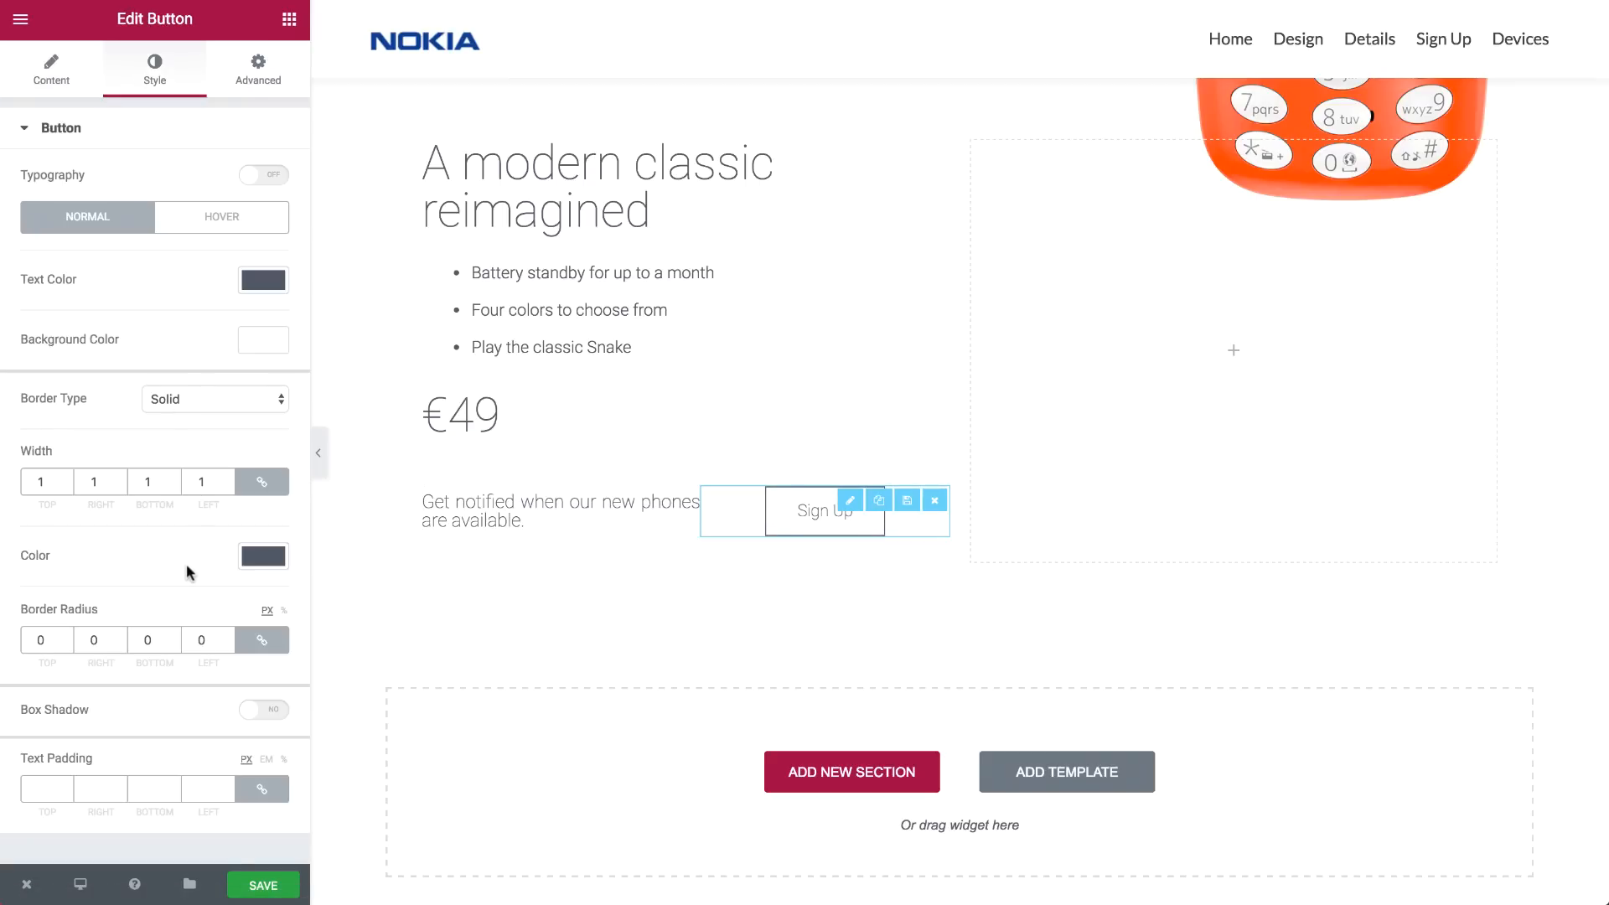
pyautogui.click(205, 222)
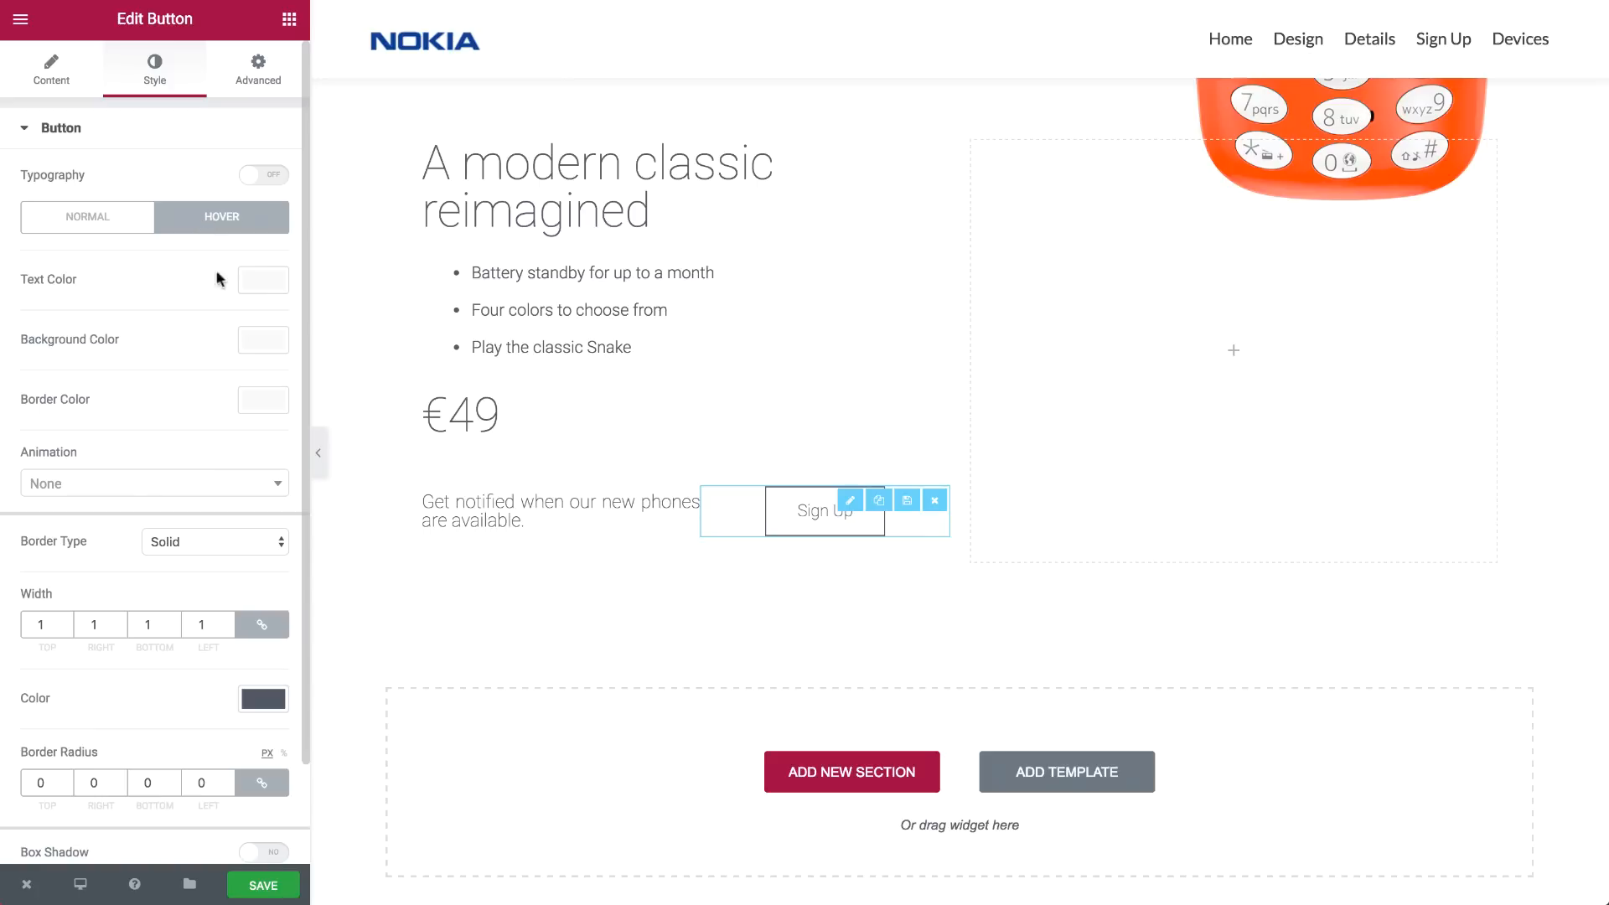
pyautogui.click(262, 280)
pyautogui.click(212, 521)
pyautogui.click(263, 279)
pyautogui.click(262, 343)
pyautogui.click(162, 581)
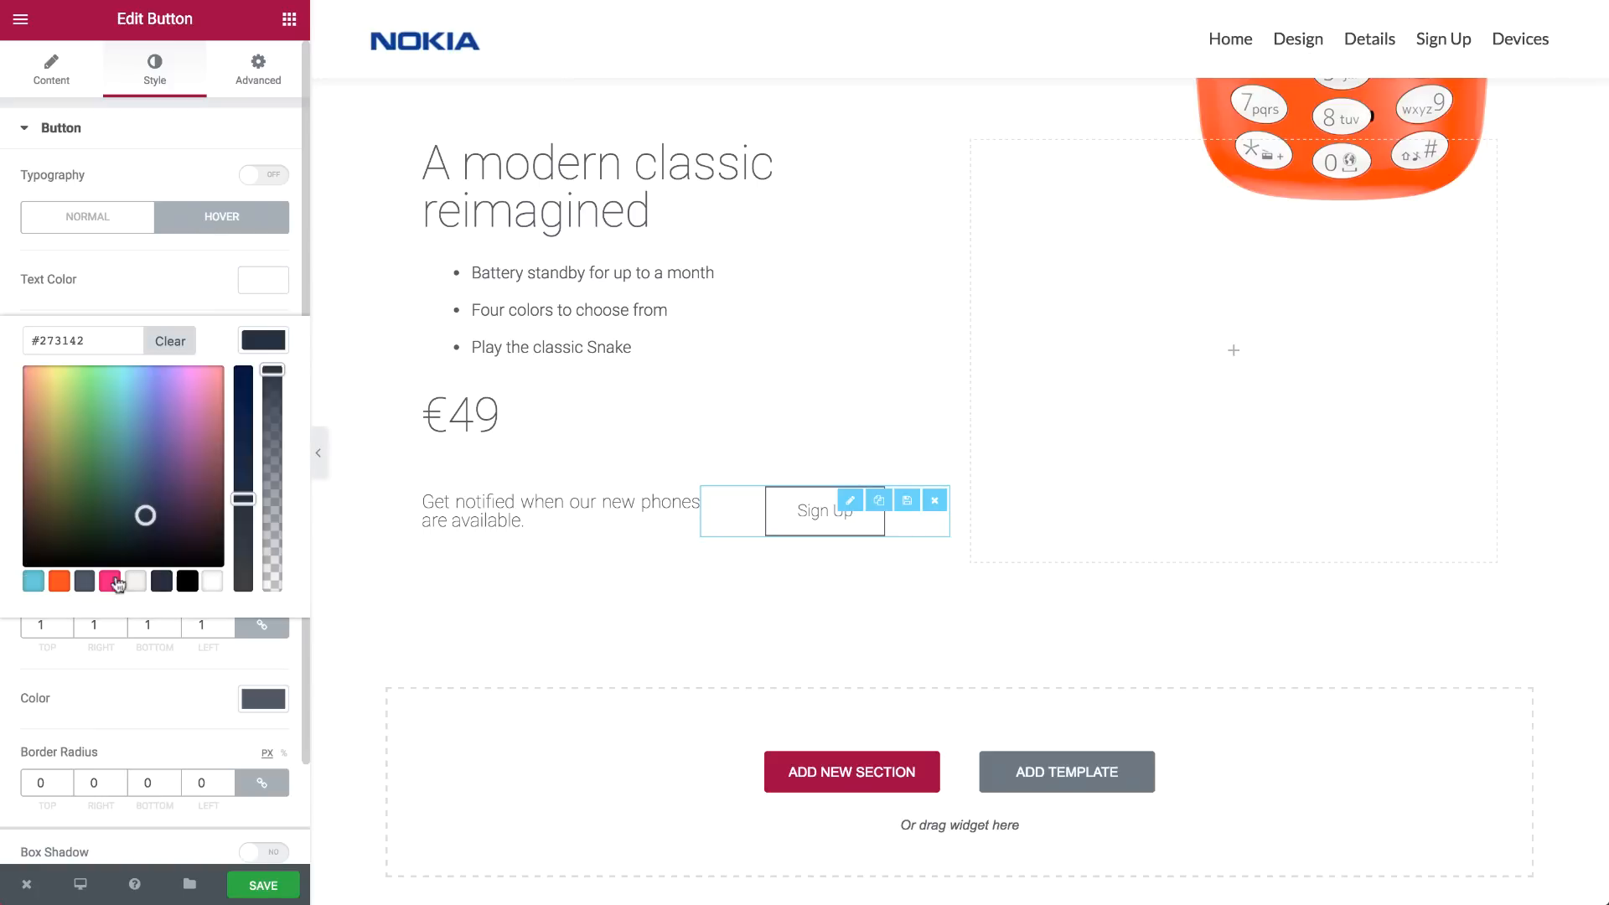
pyautogui.click(84, 580)
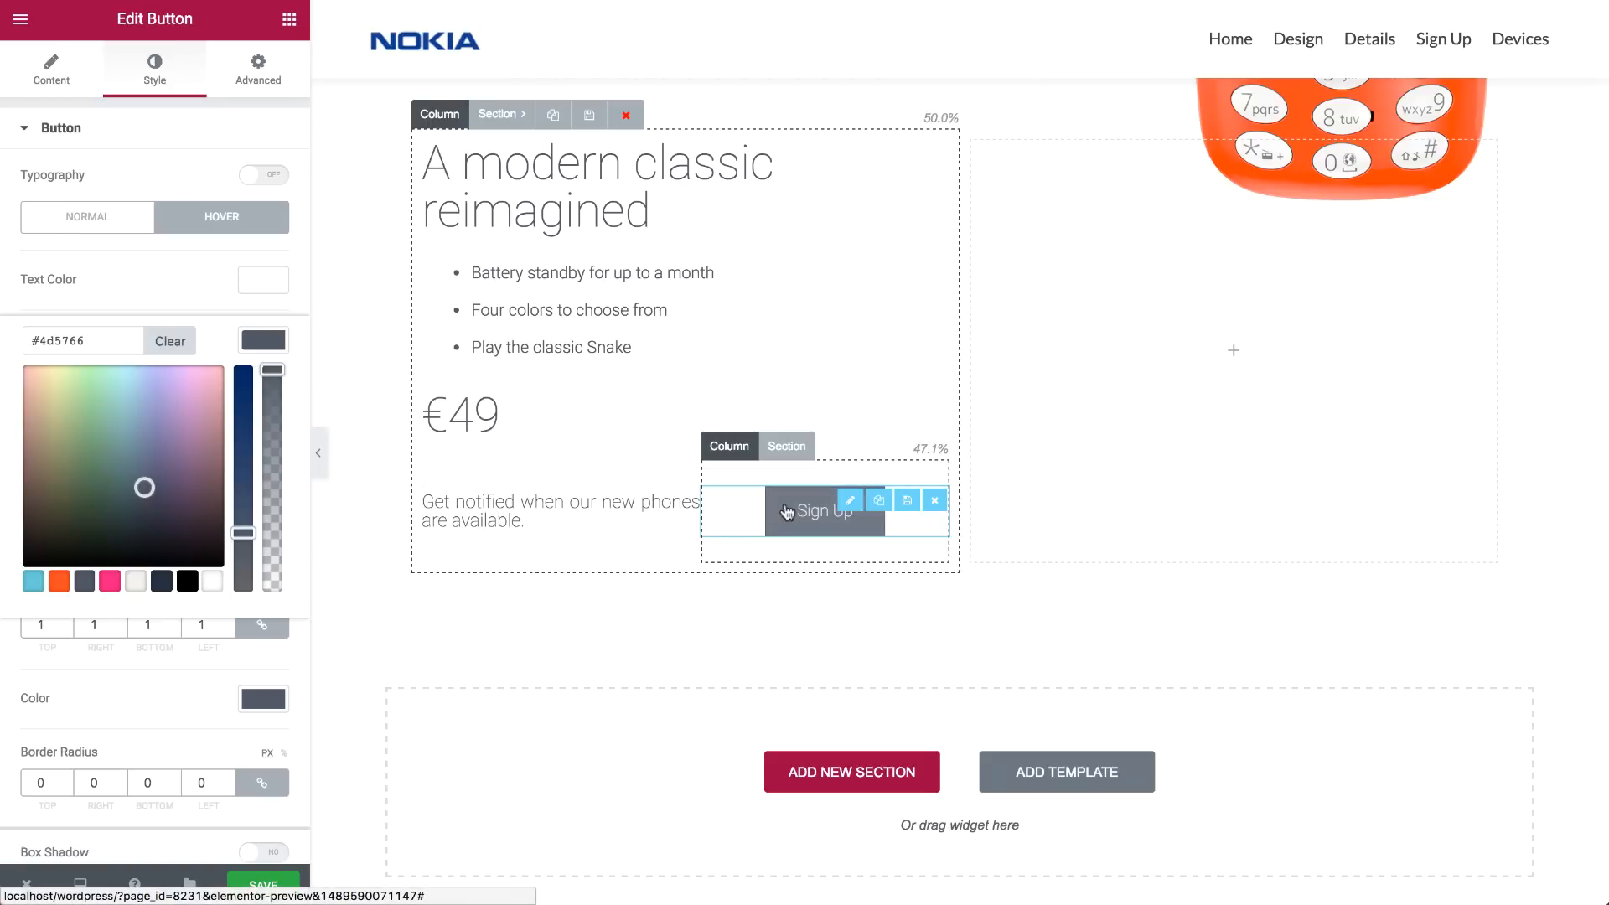
# Switch to the original Nokia page and copy the design section's heading "Iconic rounded form, updated"
pyautogui.scroll(-3, 647, 515)
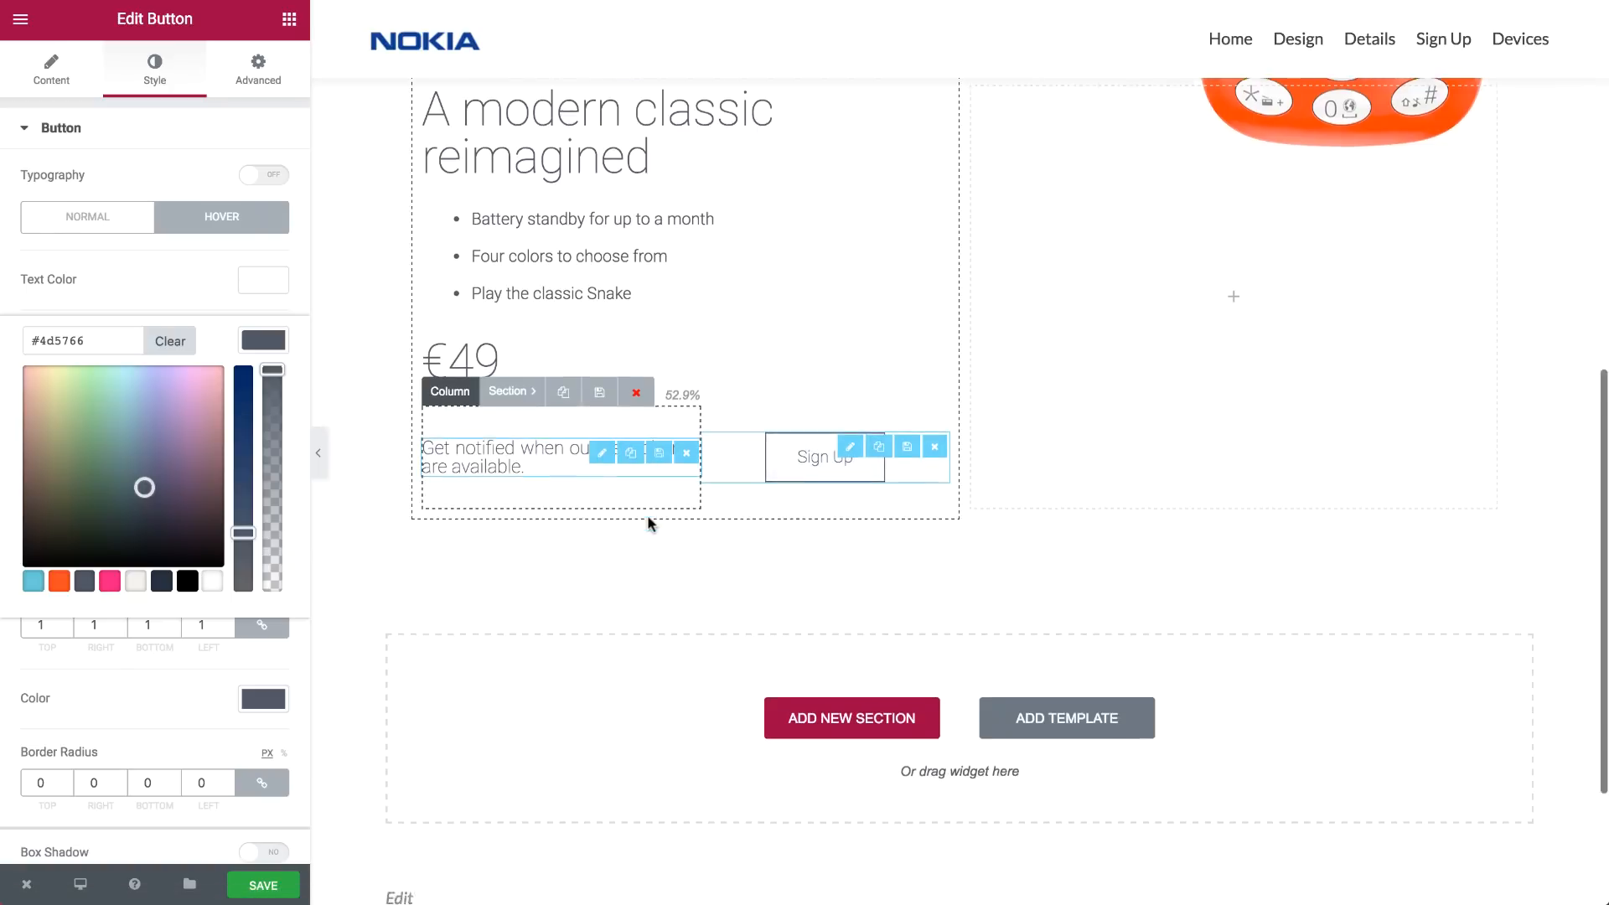
pyautogui.click(377, 338)
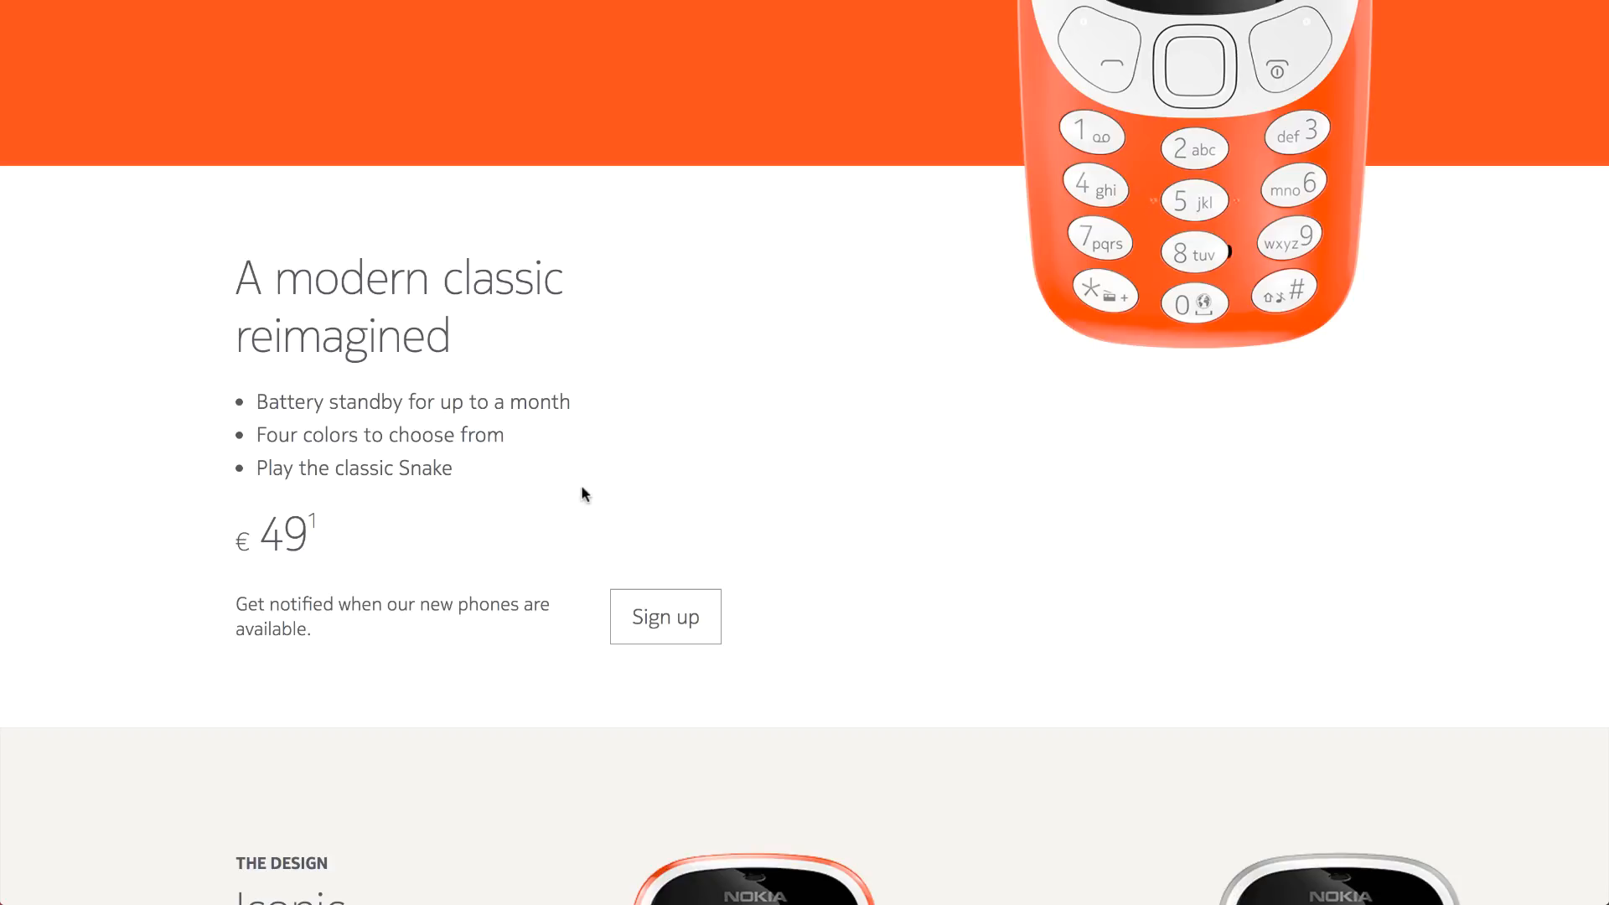
pyautogui.scroll(-7, 584, 494)
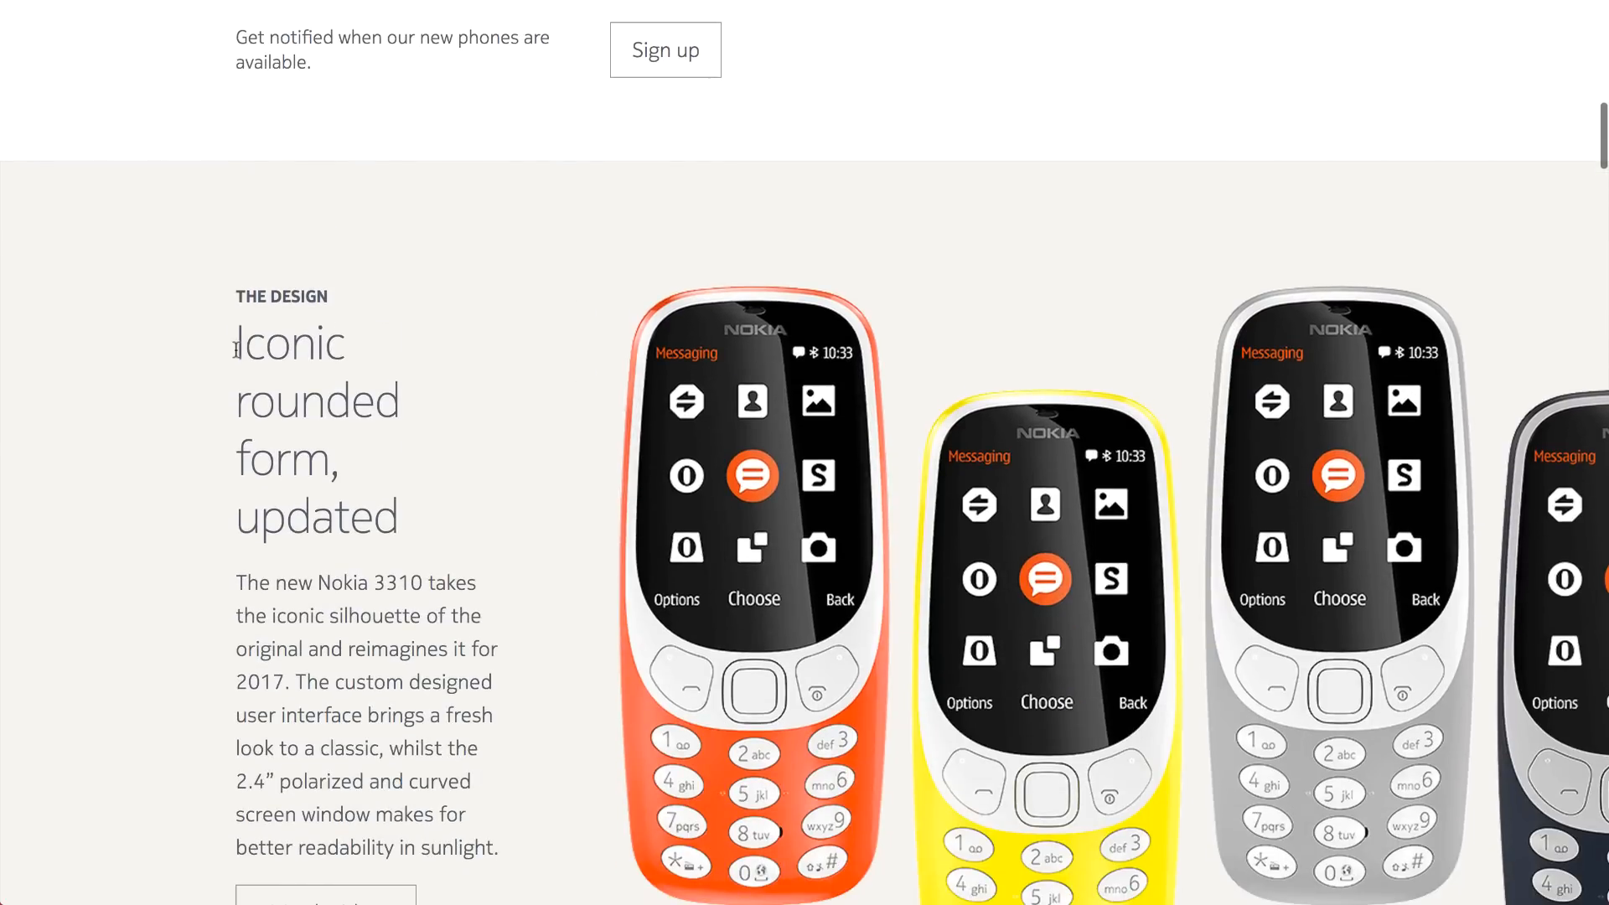
pyautogui.moveTo(237, 349); pyautogui.dragTo(400, 512)
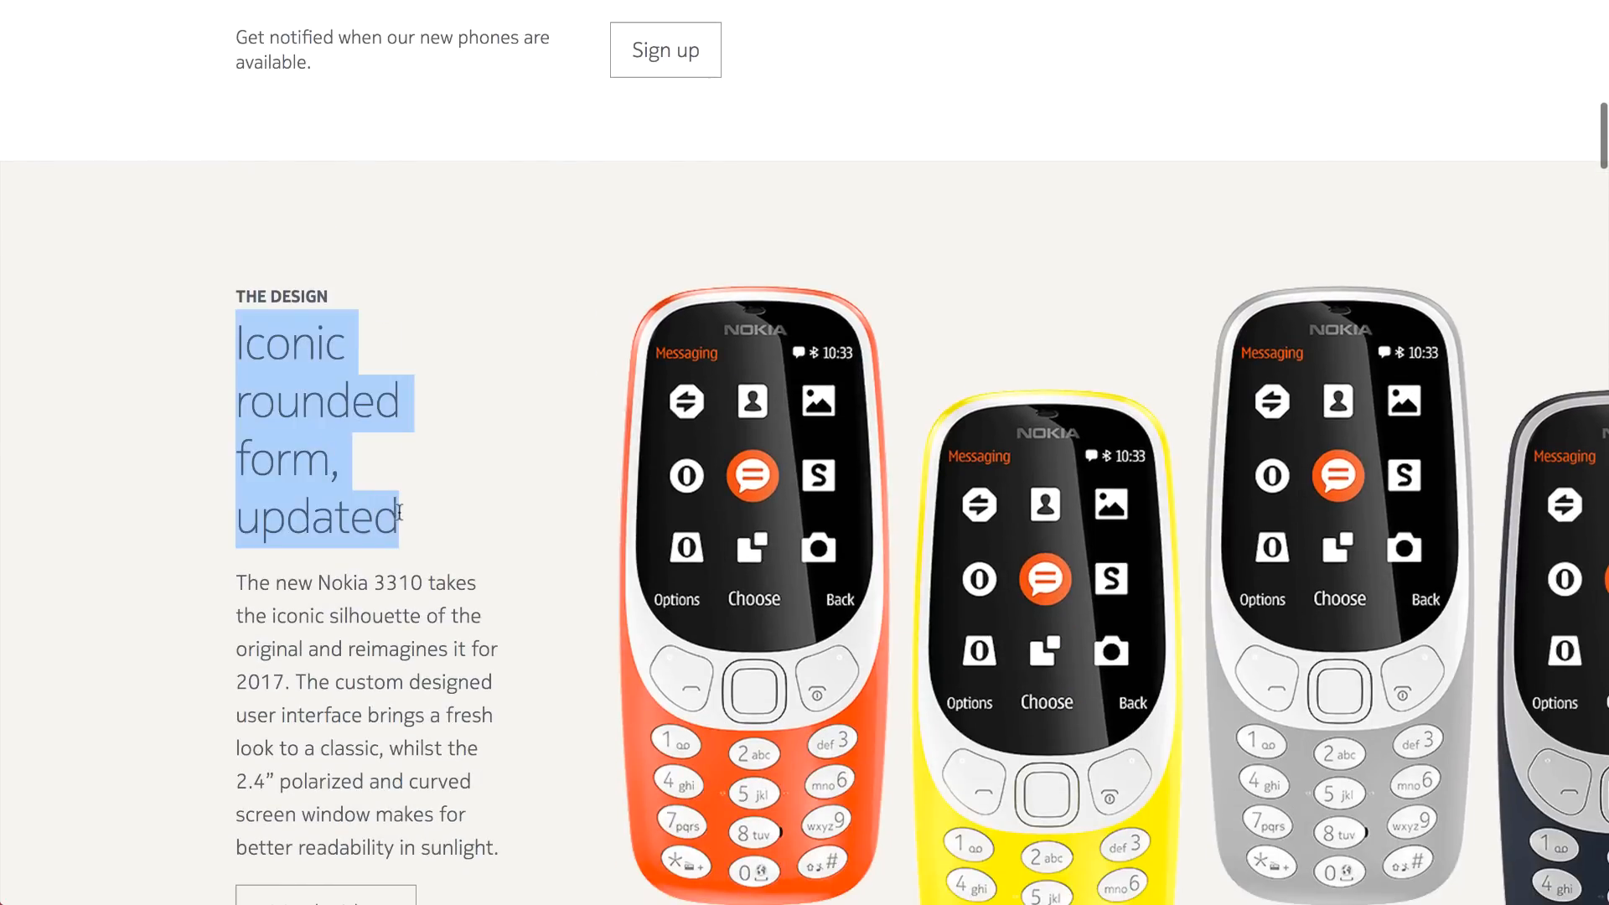
pyautogui.click(509, 466)
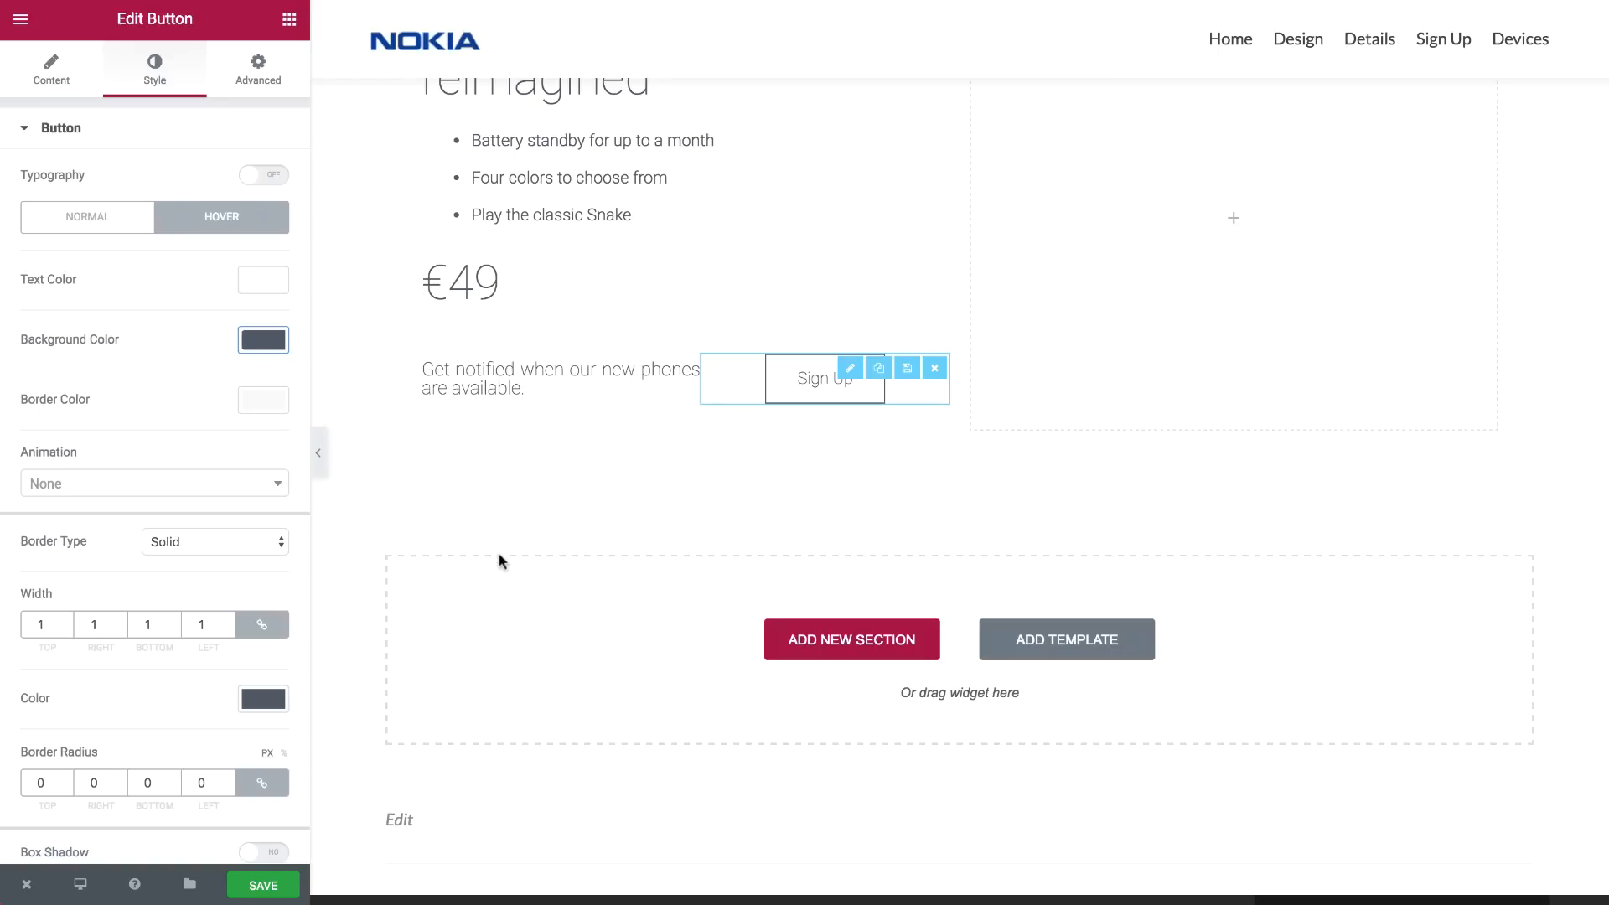
# Add a section with two equal columns below the product details and set its top and bottom padding to 120 px
pyautogui.click(805, 639)
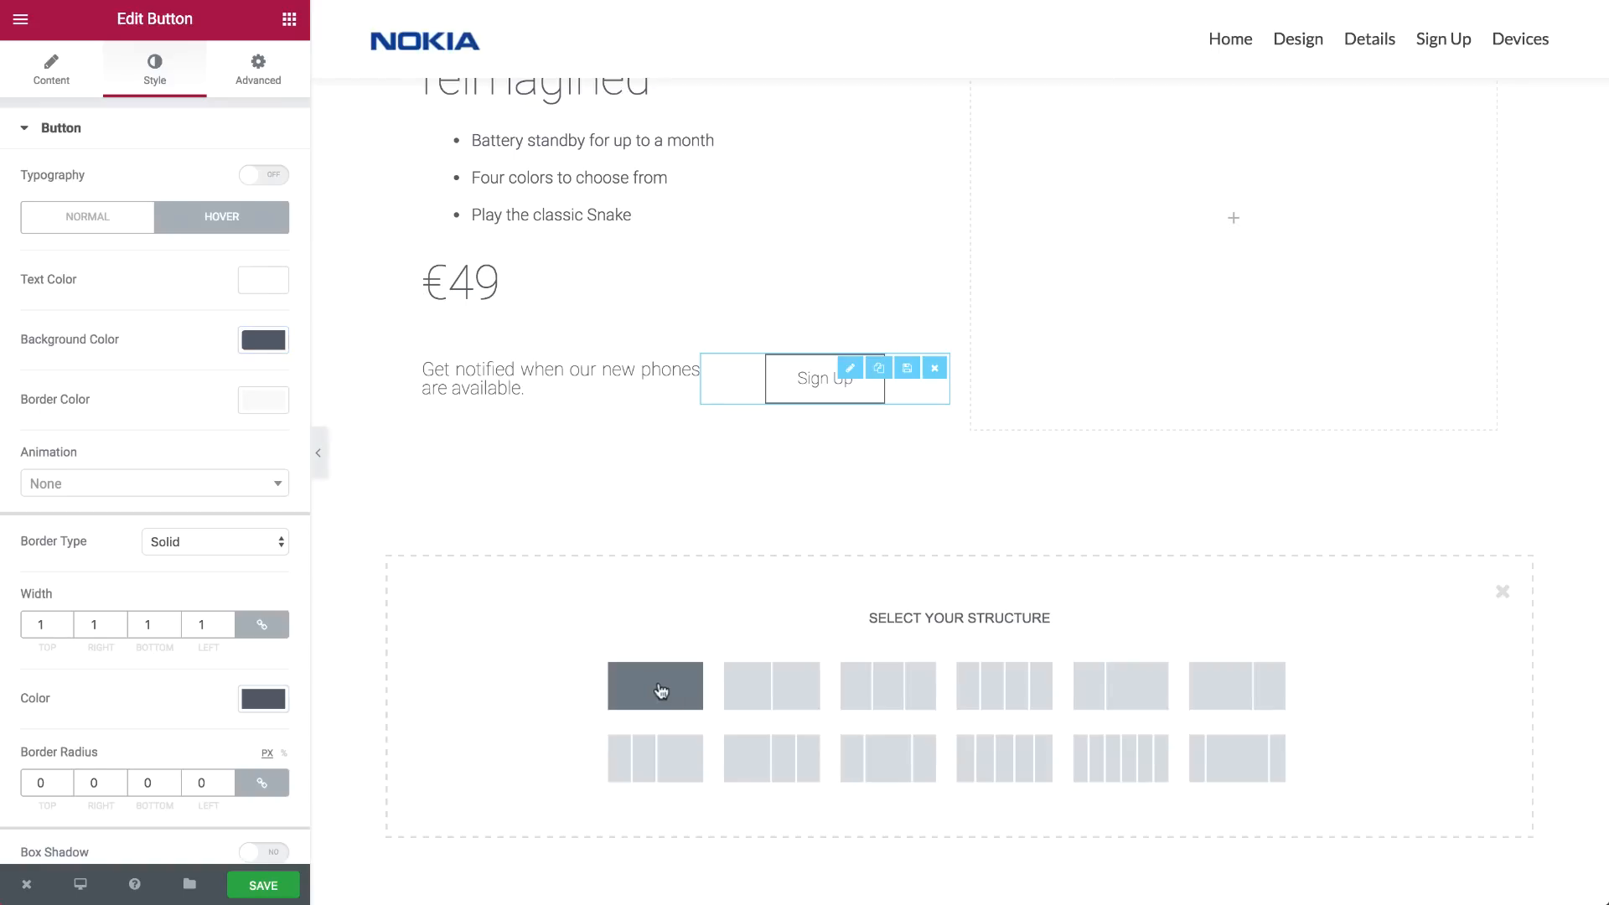
pyautogui.click(751, 695)
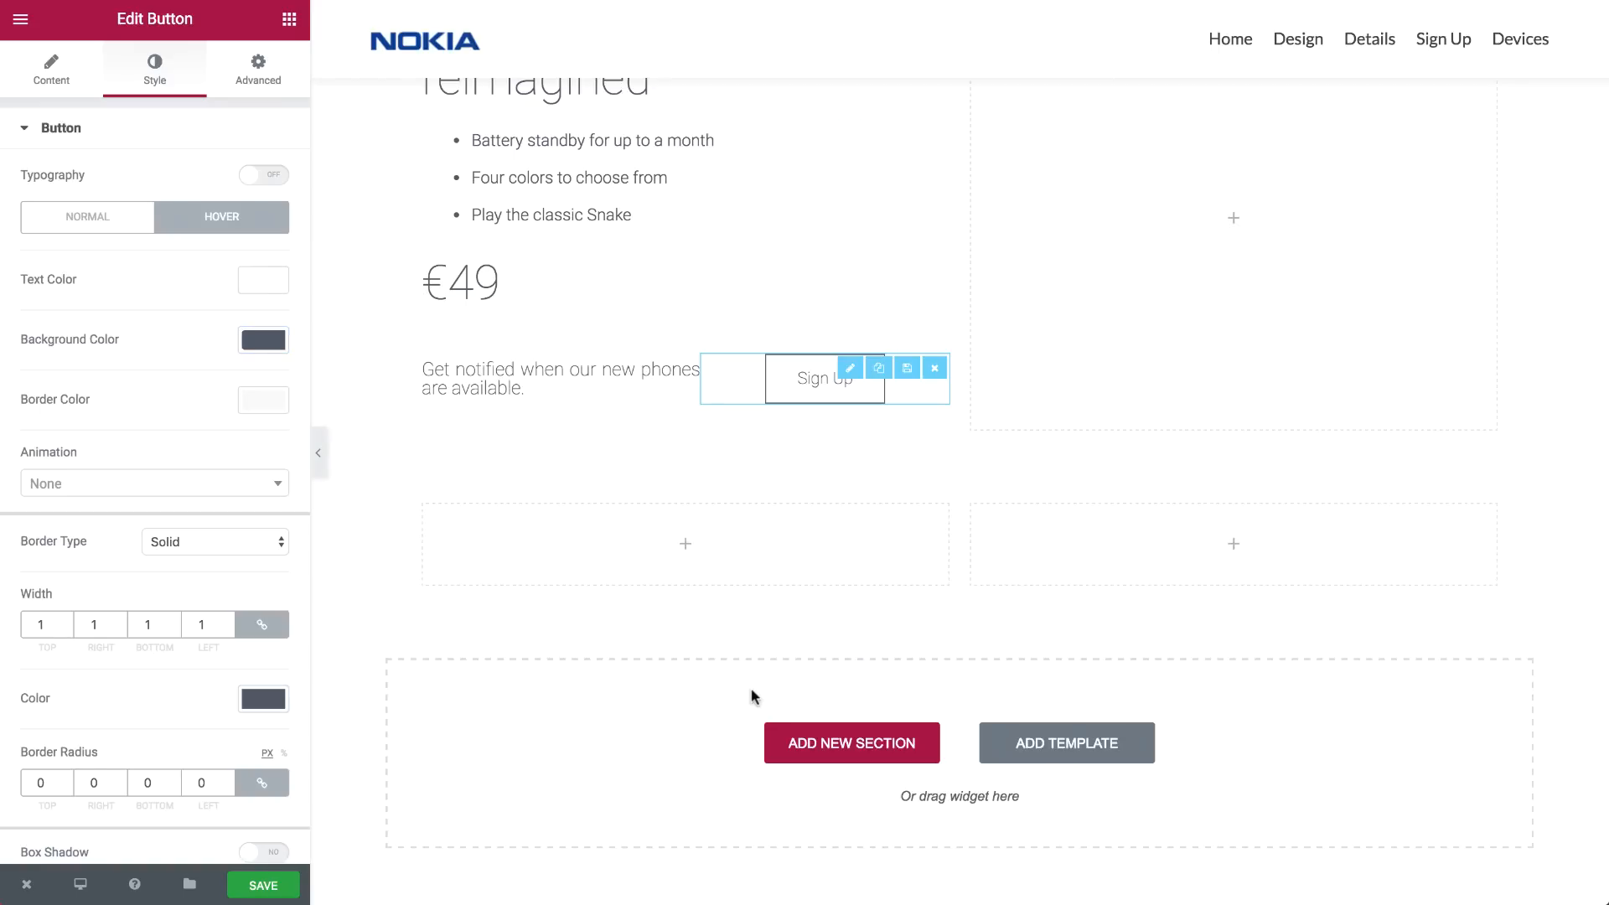
pyautogui.scroll(-3, 469, 251)
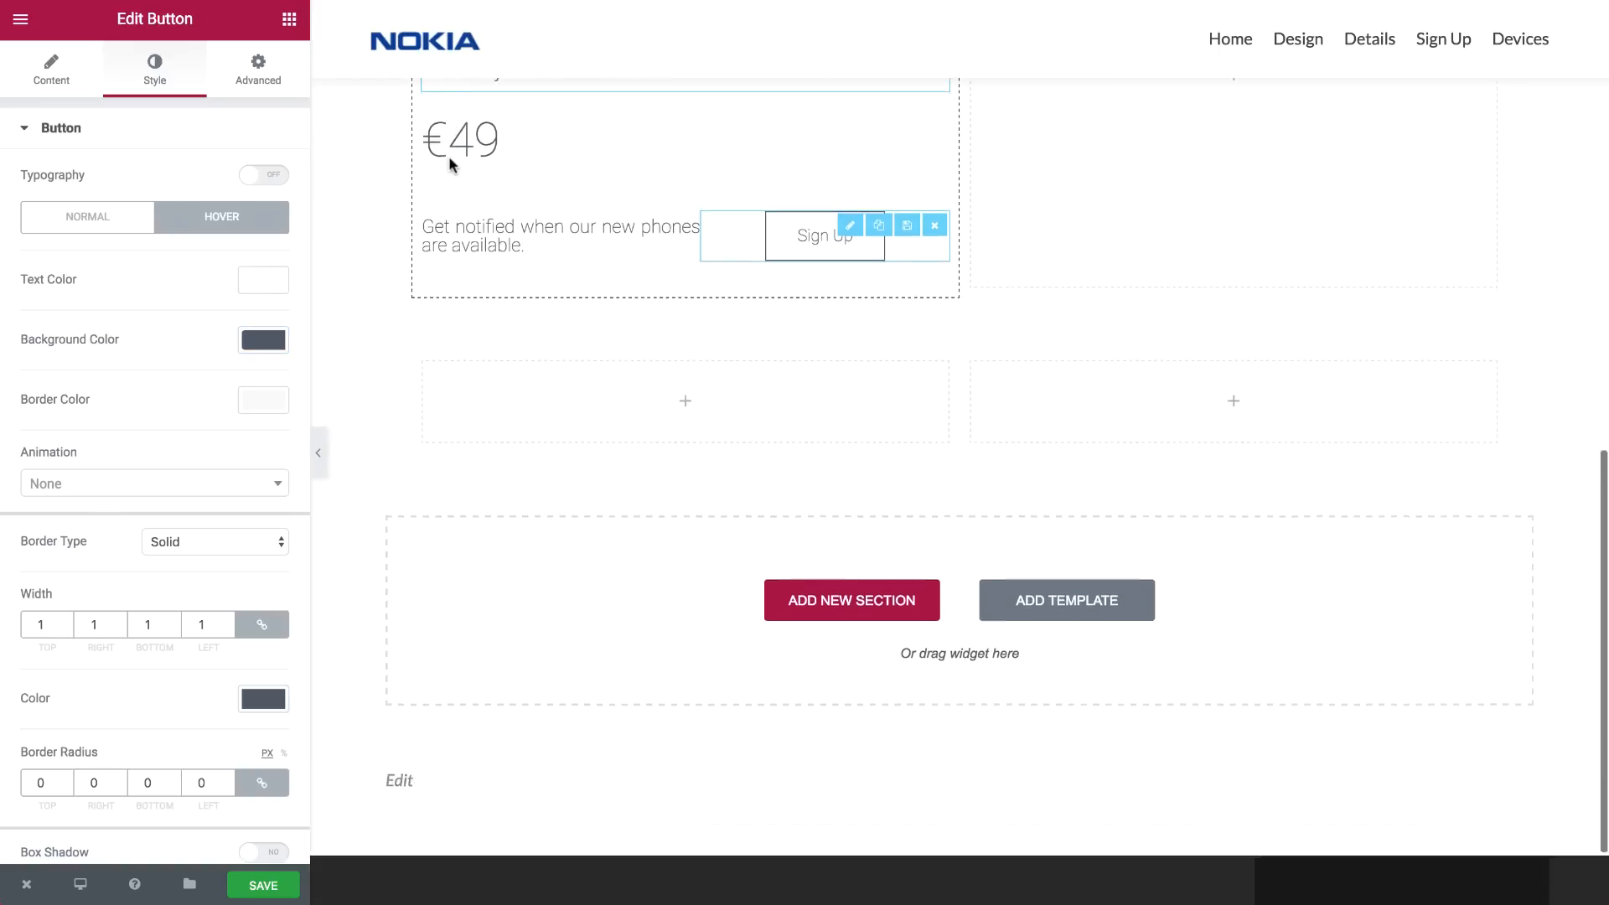
pyautogui.click(499, 314)
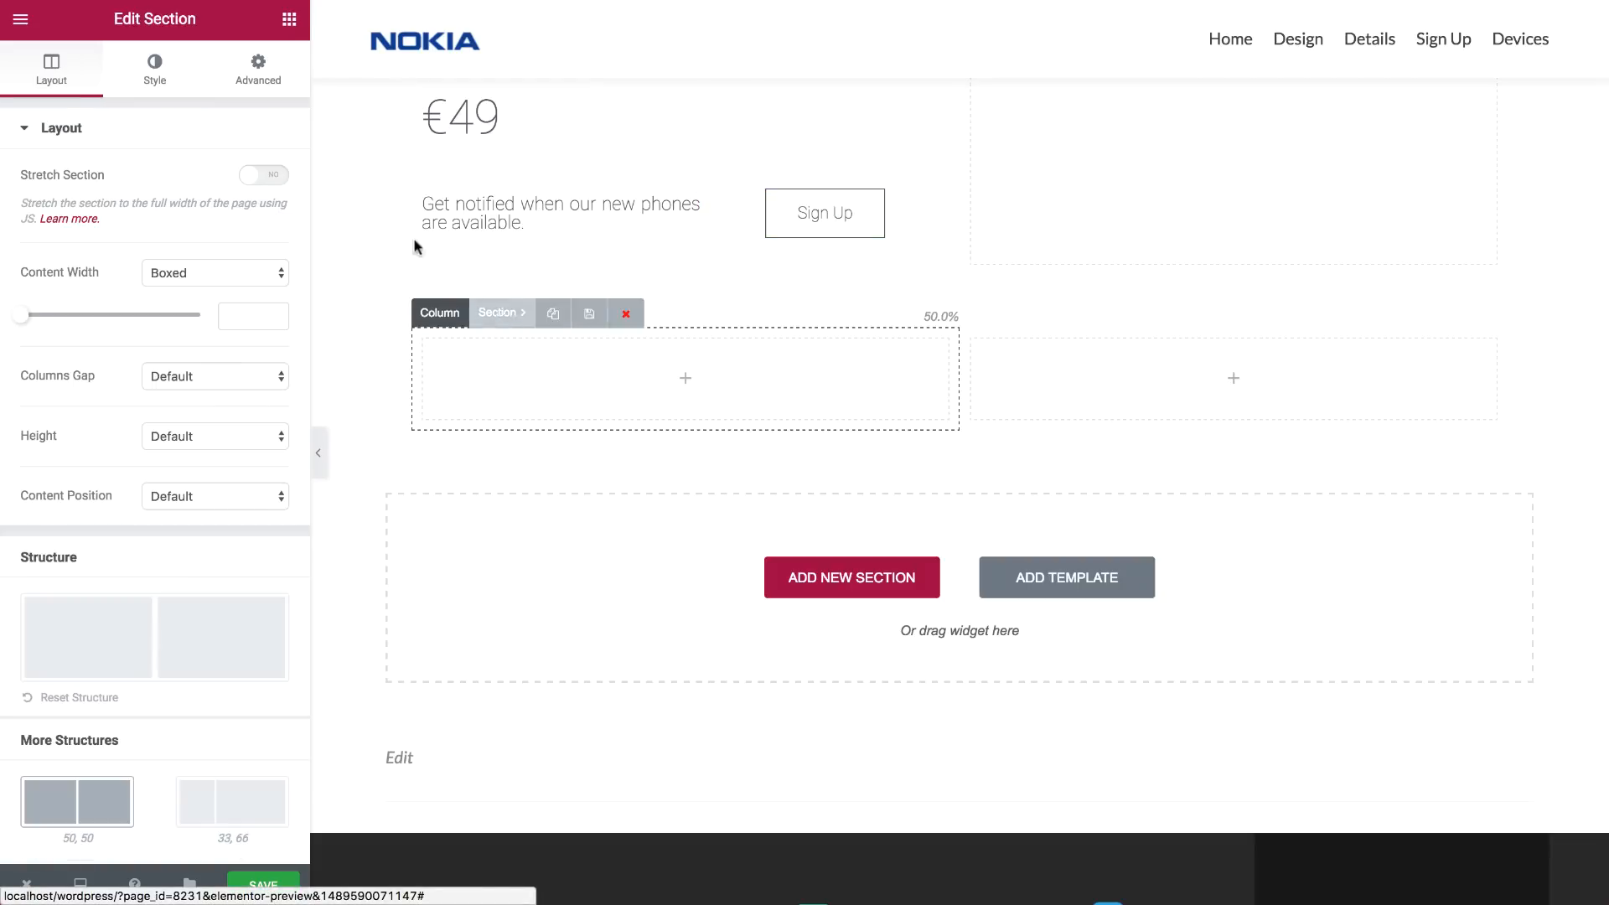
pyautogui.click(258, 67)
pyautogui.click(262, 311)
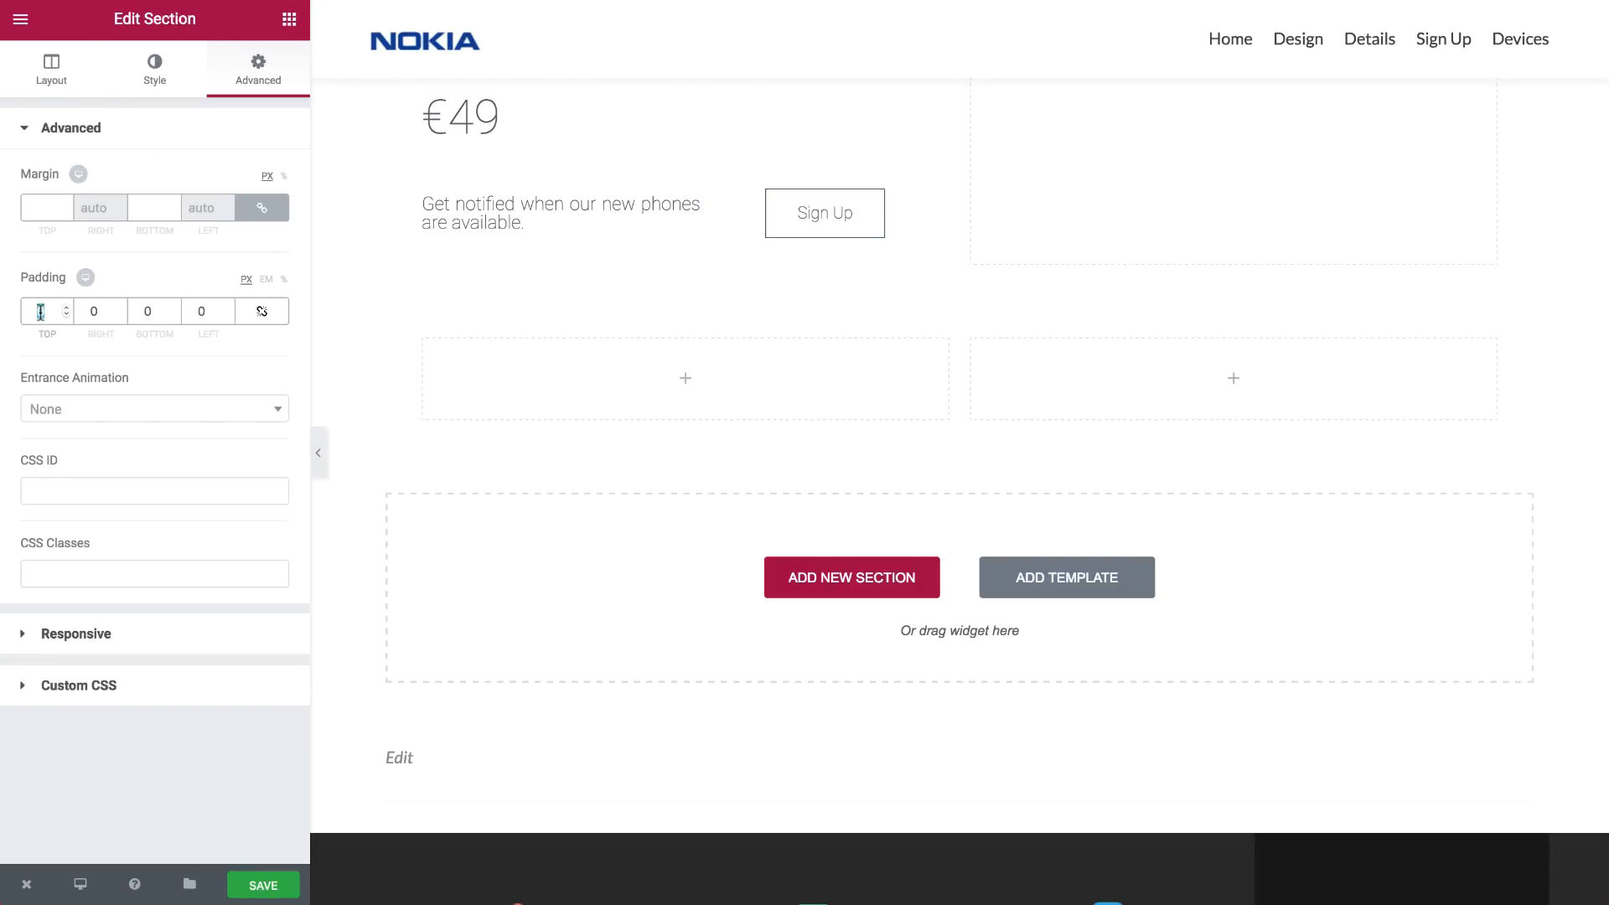
pyautogui.click(40, 312)
pyautogui.write('120')
pyautogui.press('Tab')
pyautogui.press('Tab')
pyautogui.write('120')
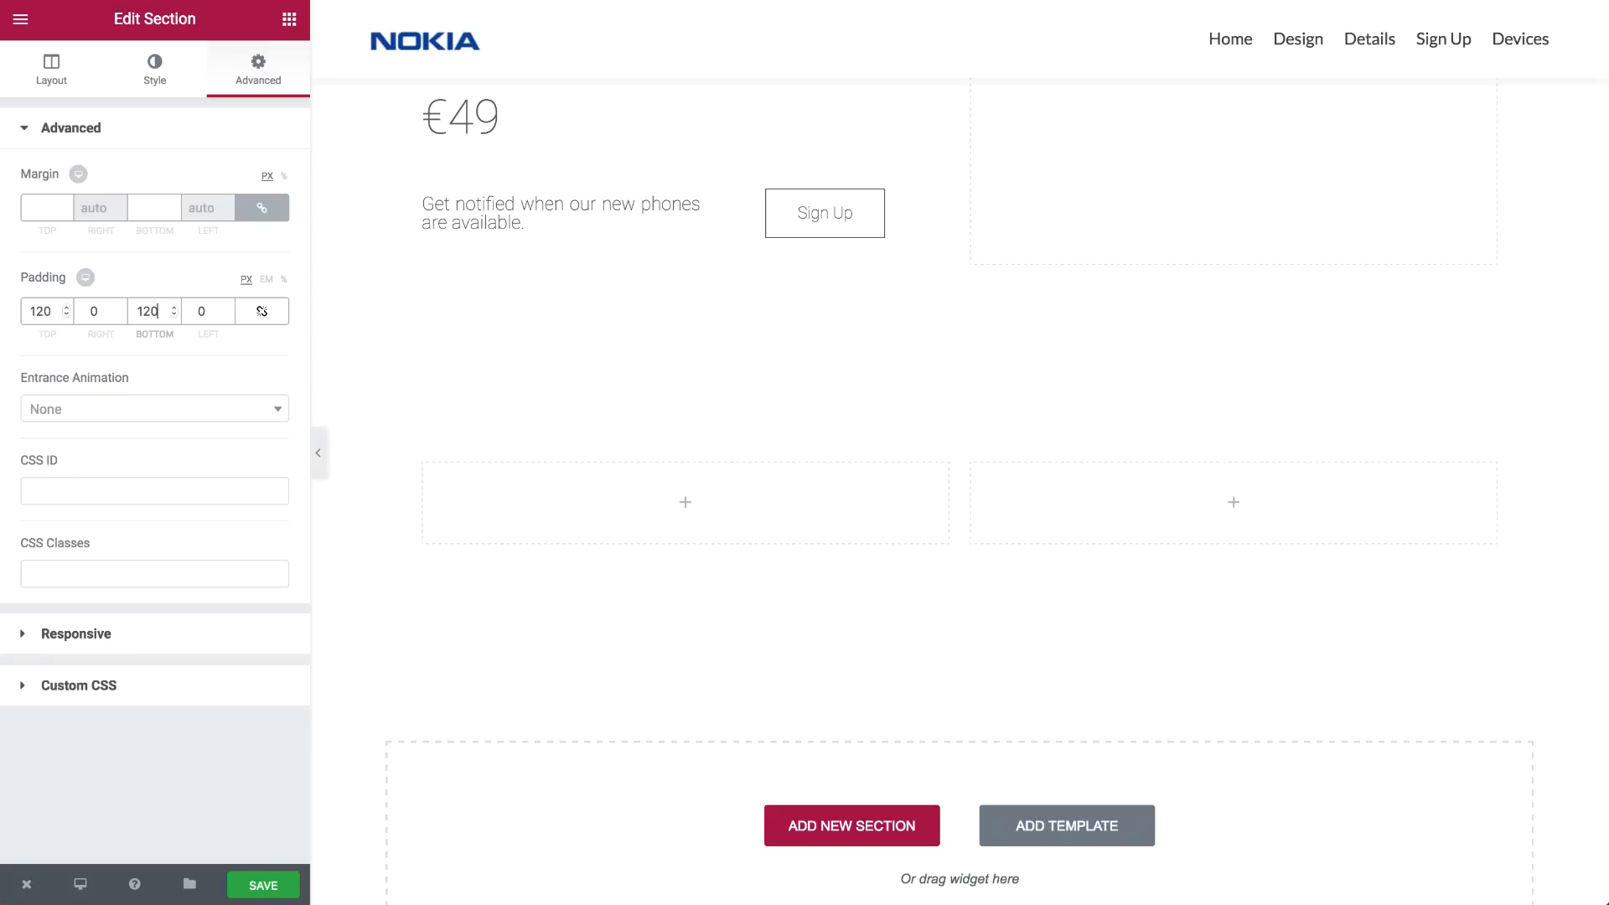
# Give the new section a solid light beige background color and stretch it to the full page width
pyautogui.click(154, 72)
pyautogui.click(121, 202)
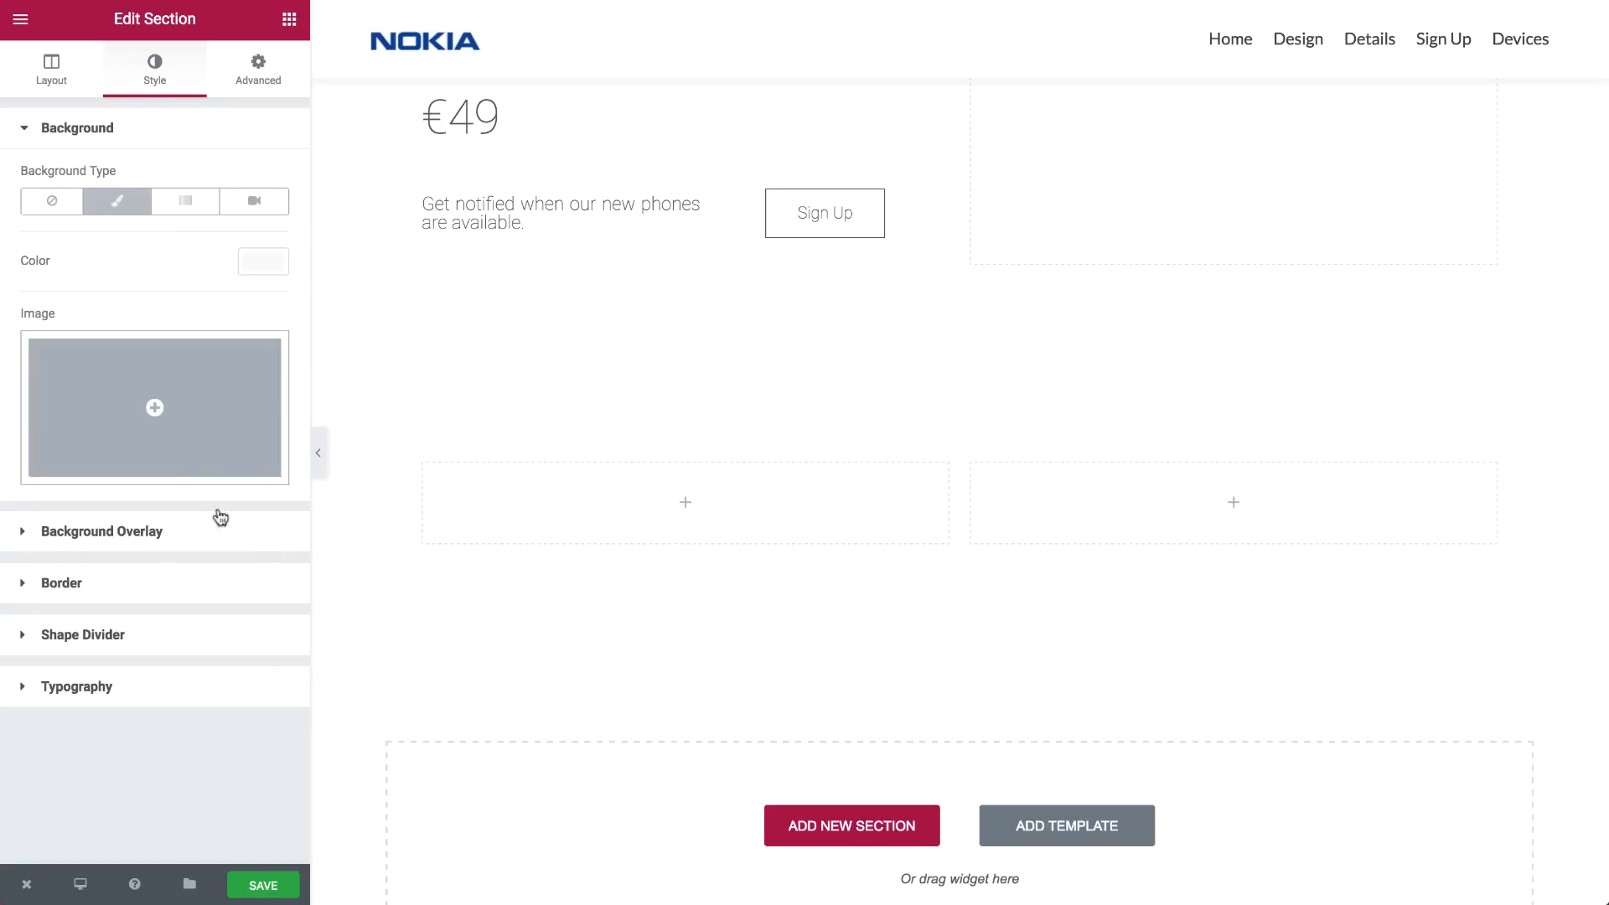
pyautogui.click(261, 262)
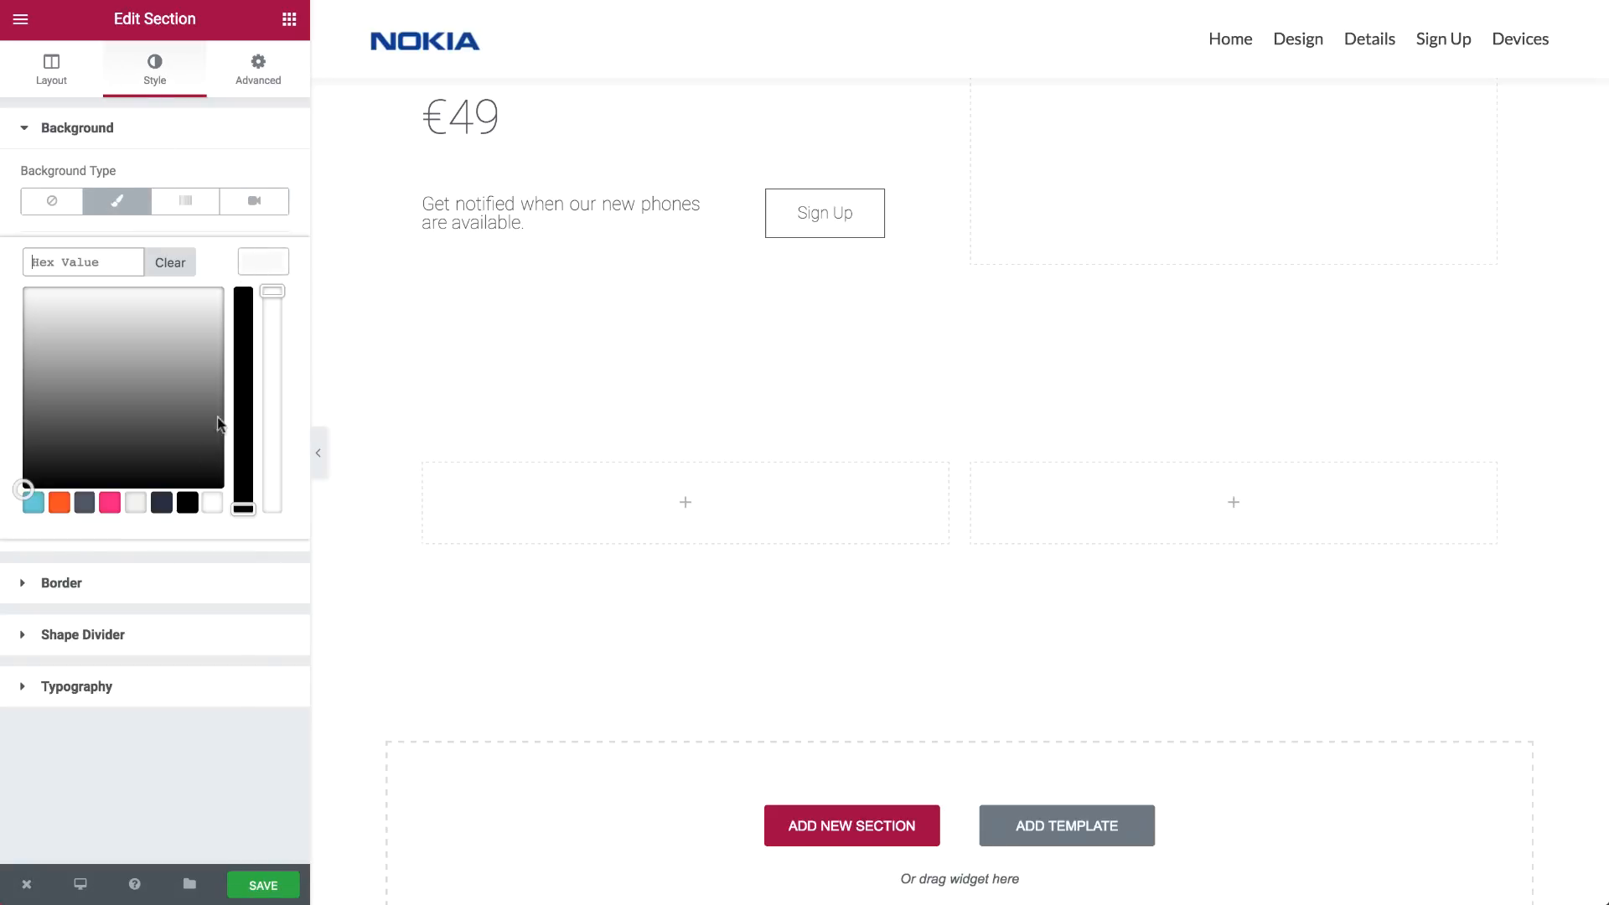
pyautogui.click(141, 503)
pyautogui.click(263, 266)
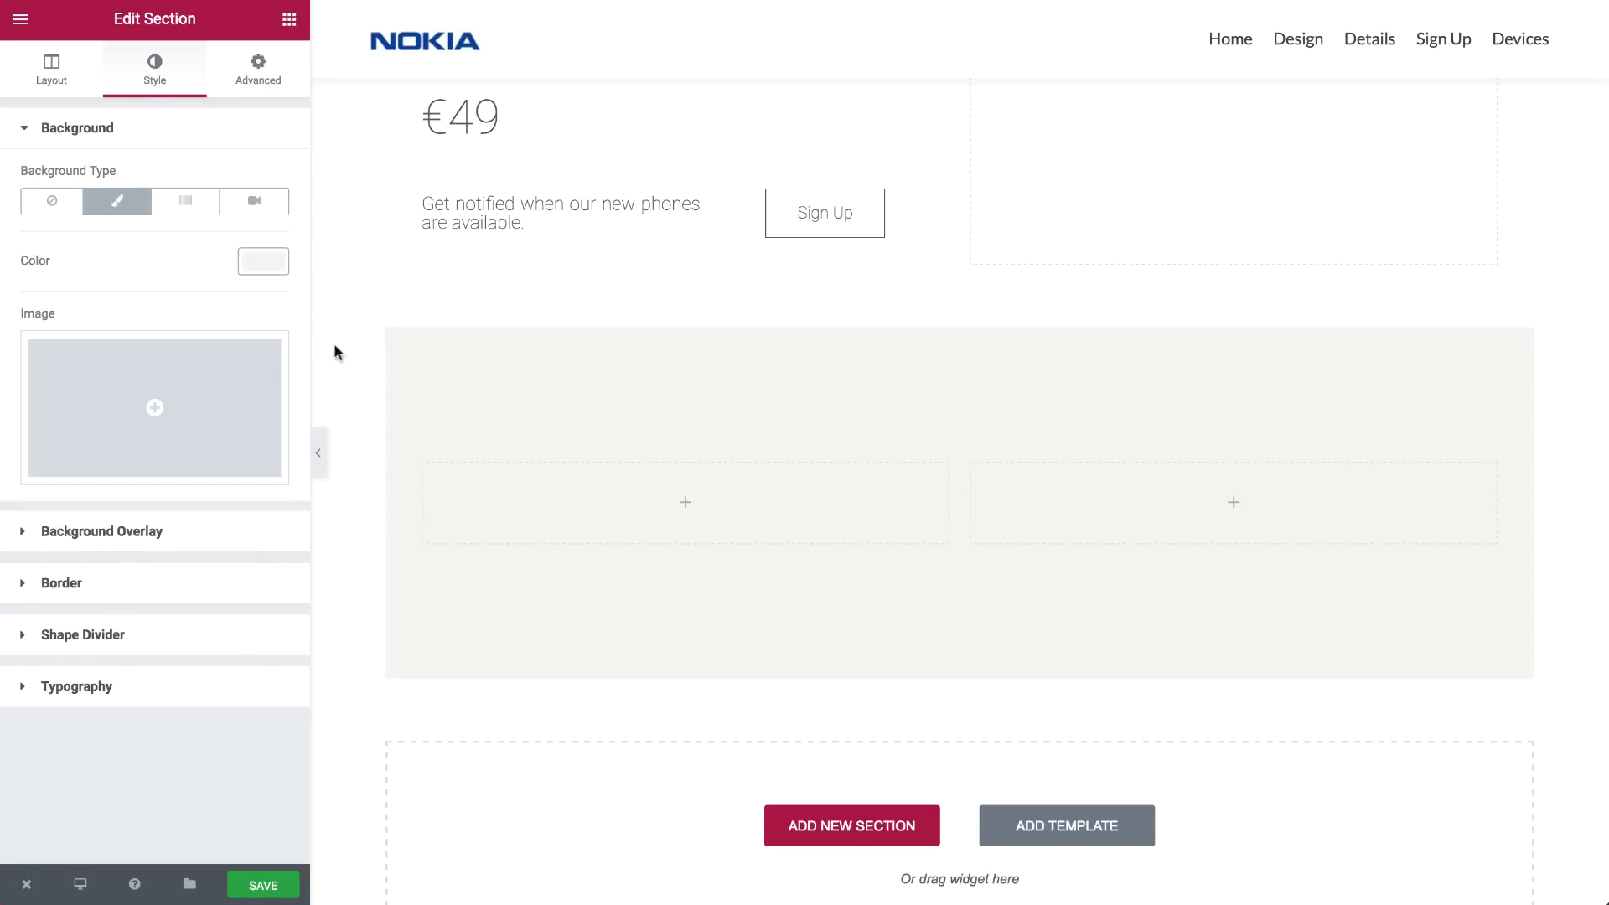
pyautogui.click(74, 90)
pyautogui.click(266, 174)
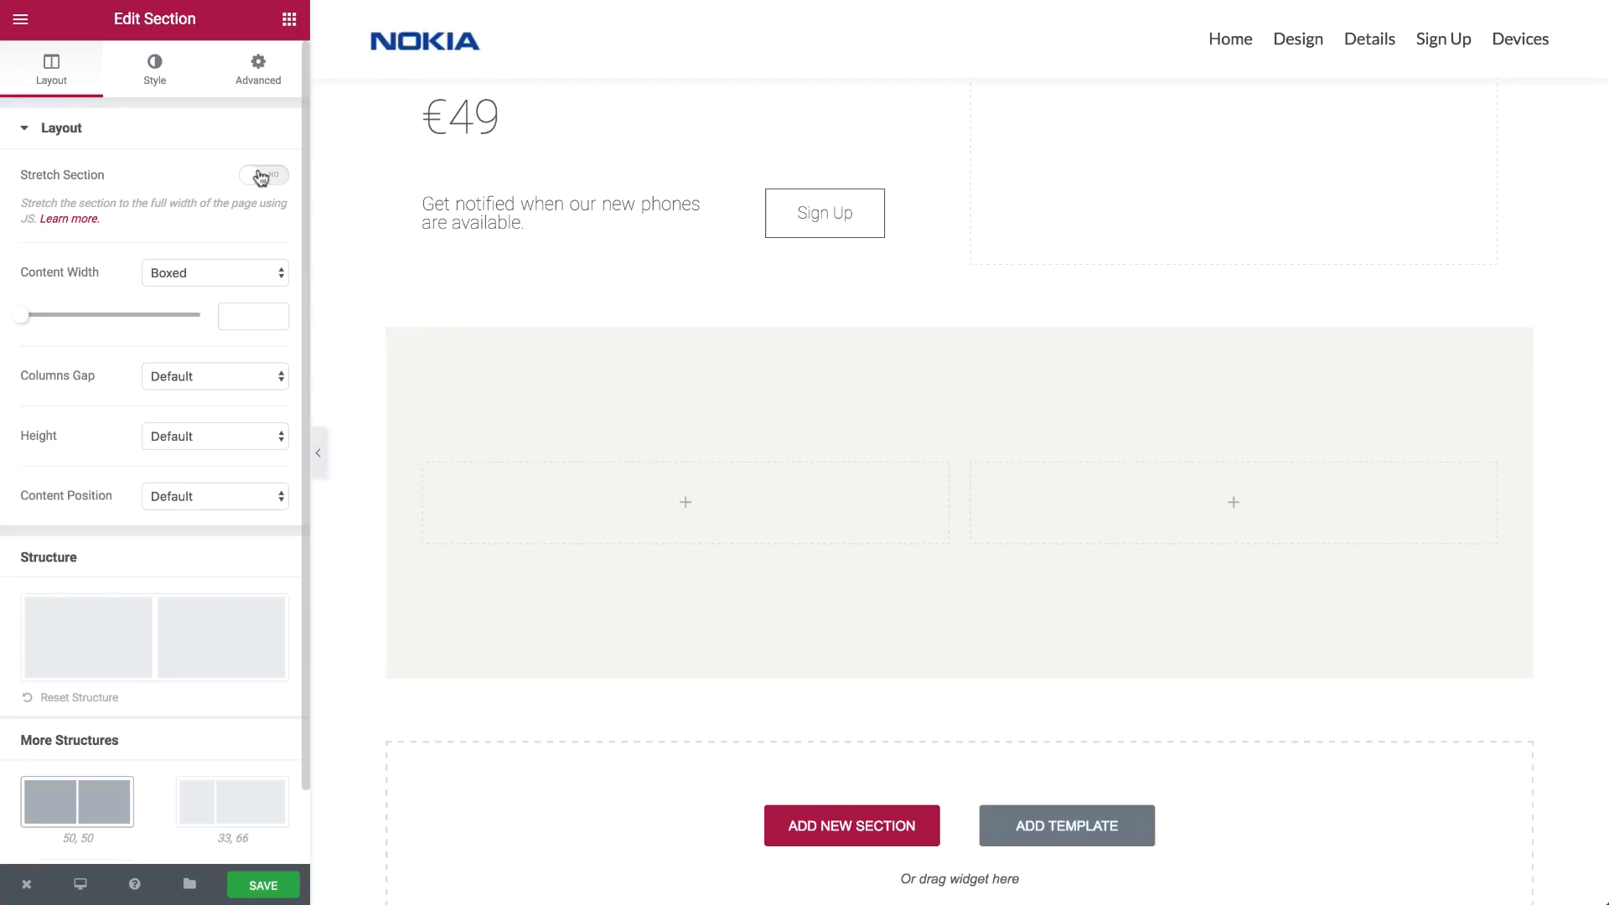
# Add a heading reading "The Deisgn" to the new section's left column and set its HTML tag to H4
pyautogui.click(290, 24)
pyautogui.moveTo(244, 172); pyautogui.dragTo(470, 499)
pyautogui.click(153, 256)
pyautogui.hotkey('ctrl', 'a')
pyautogui.write('Th')
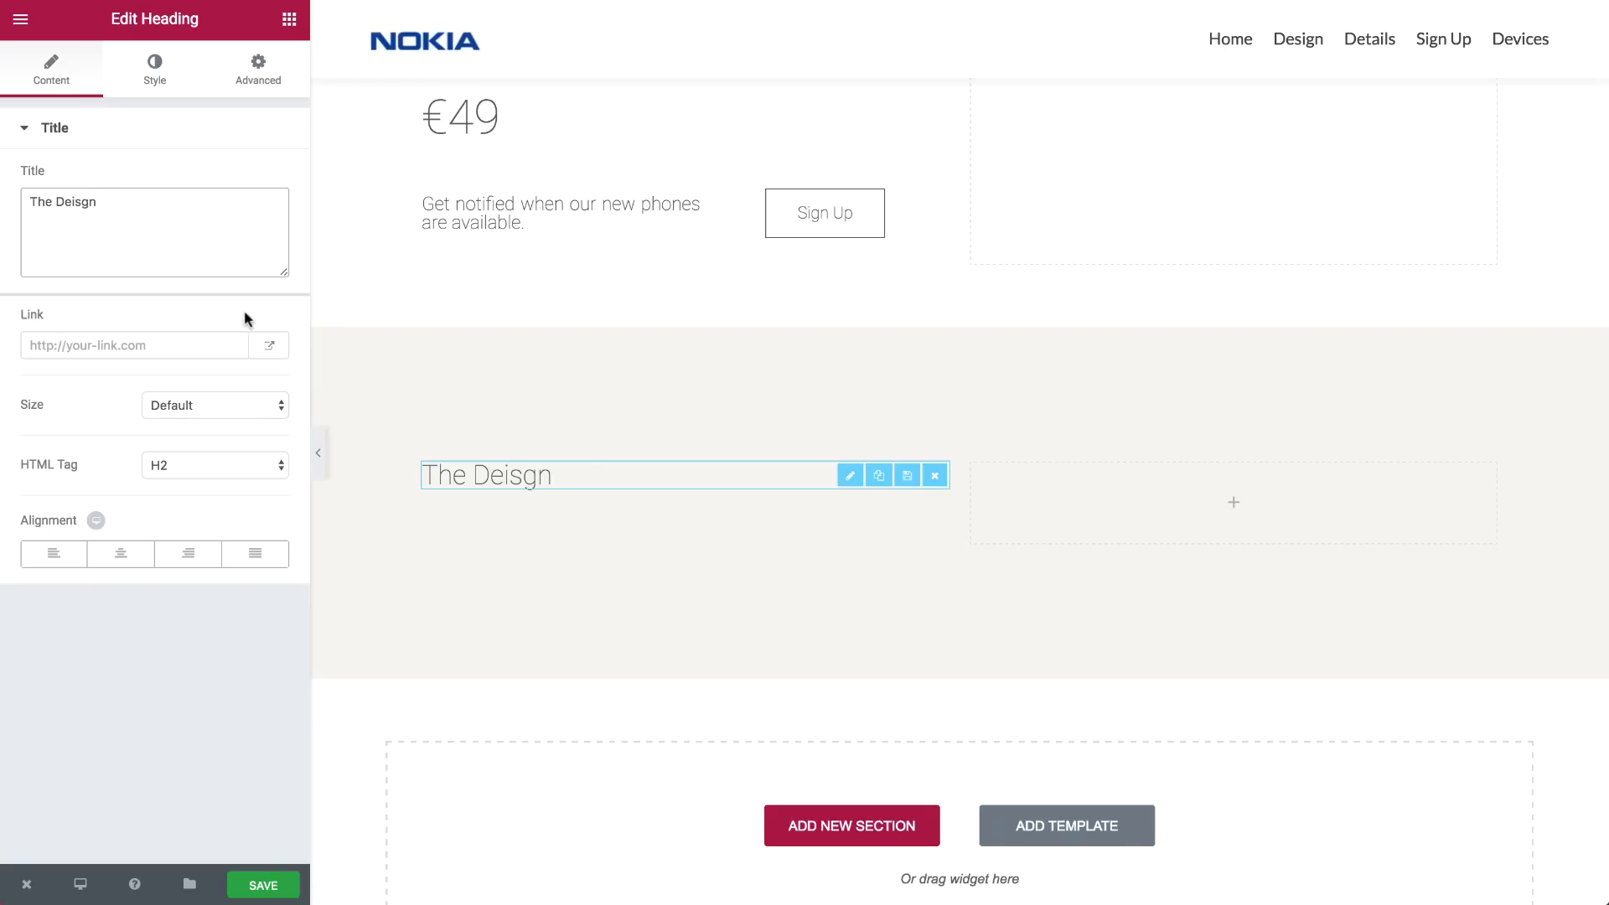
pyautogui.click(185, 476)
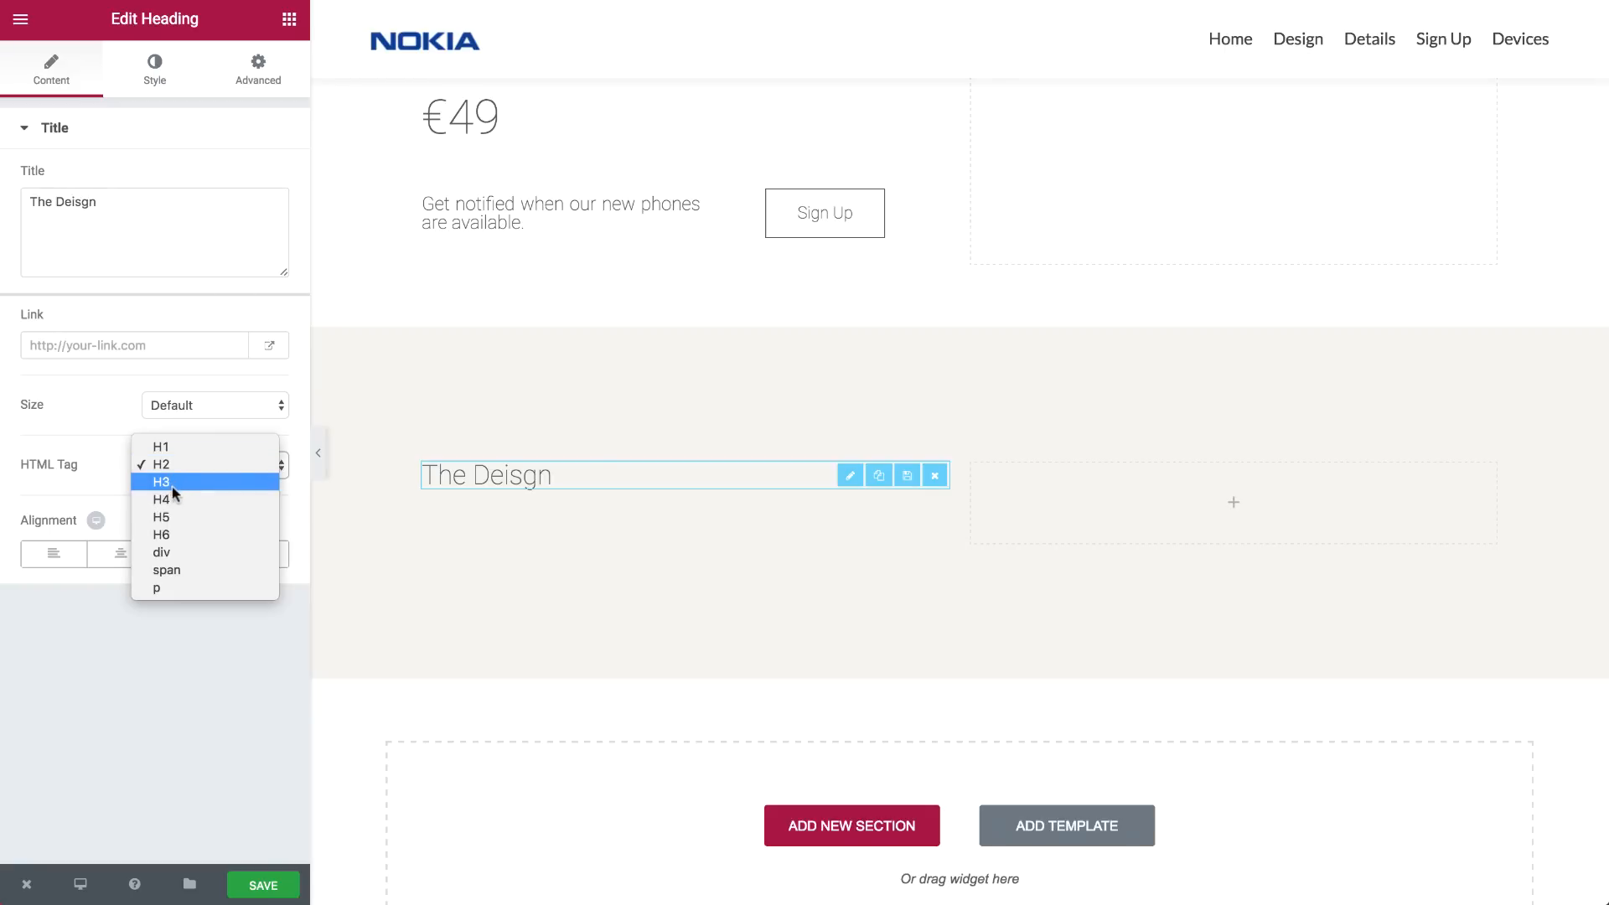
pyautogui.click(164, 483)
# Enable custom typography for the H4 heading with weight 500, uppercase transform and a 20 px size
pyautogui.click(155, 72)
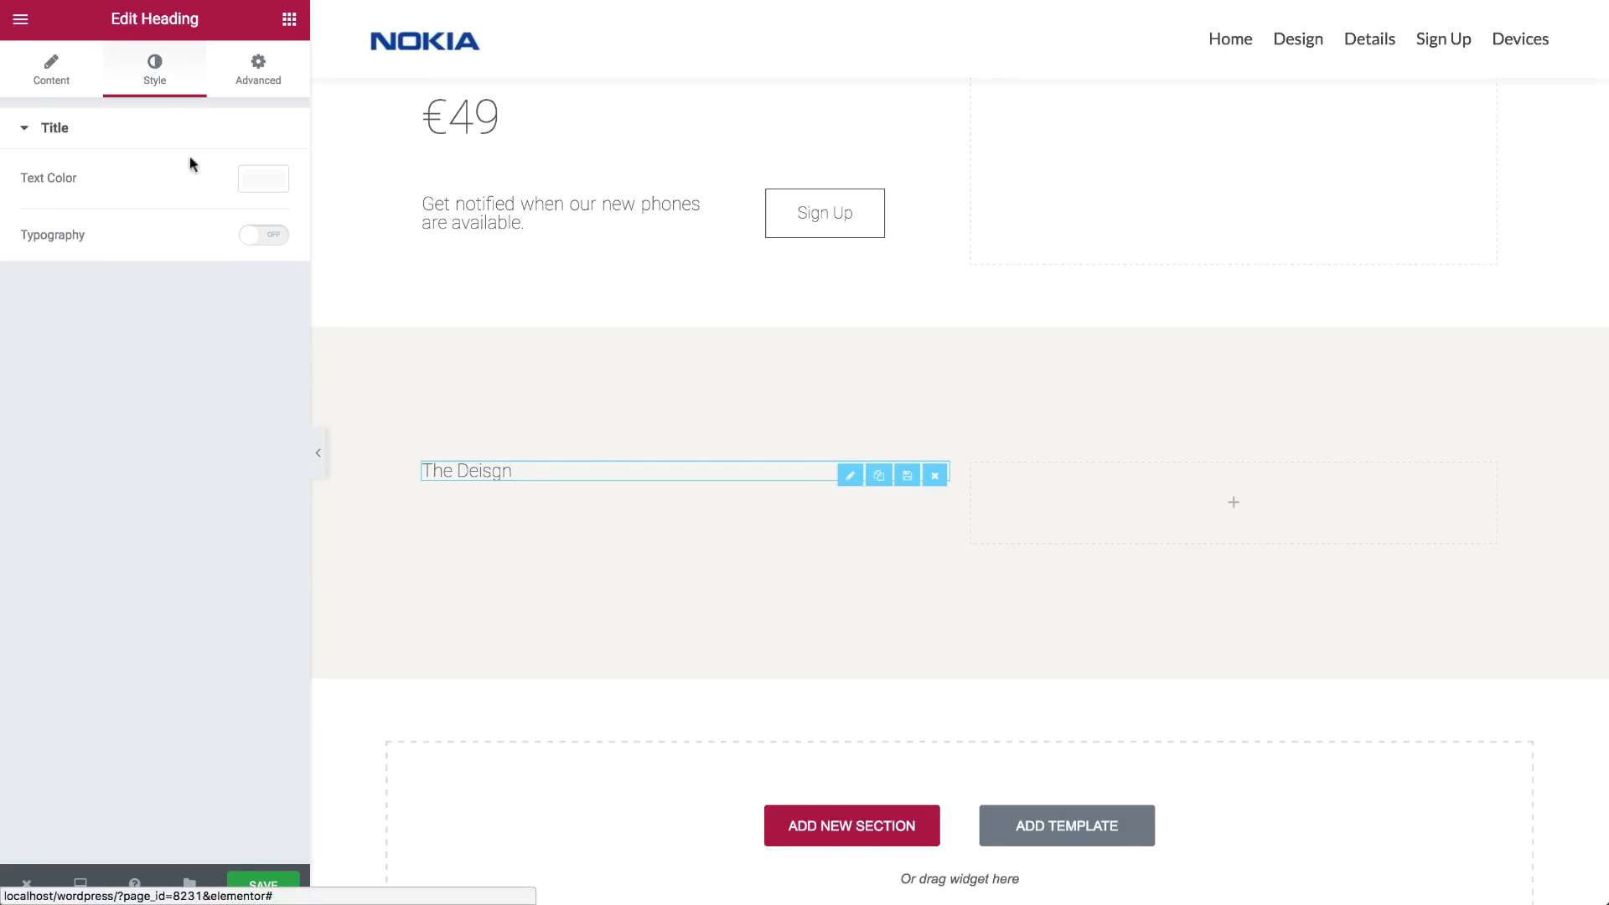
pyautogui.click(250, 237)
pyautogui.click(199, 440)
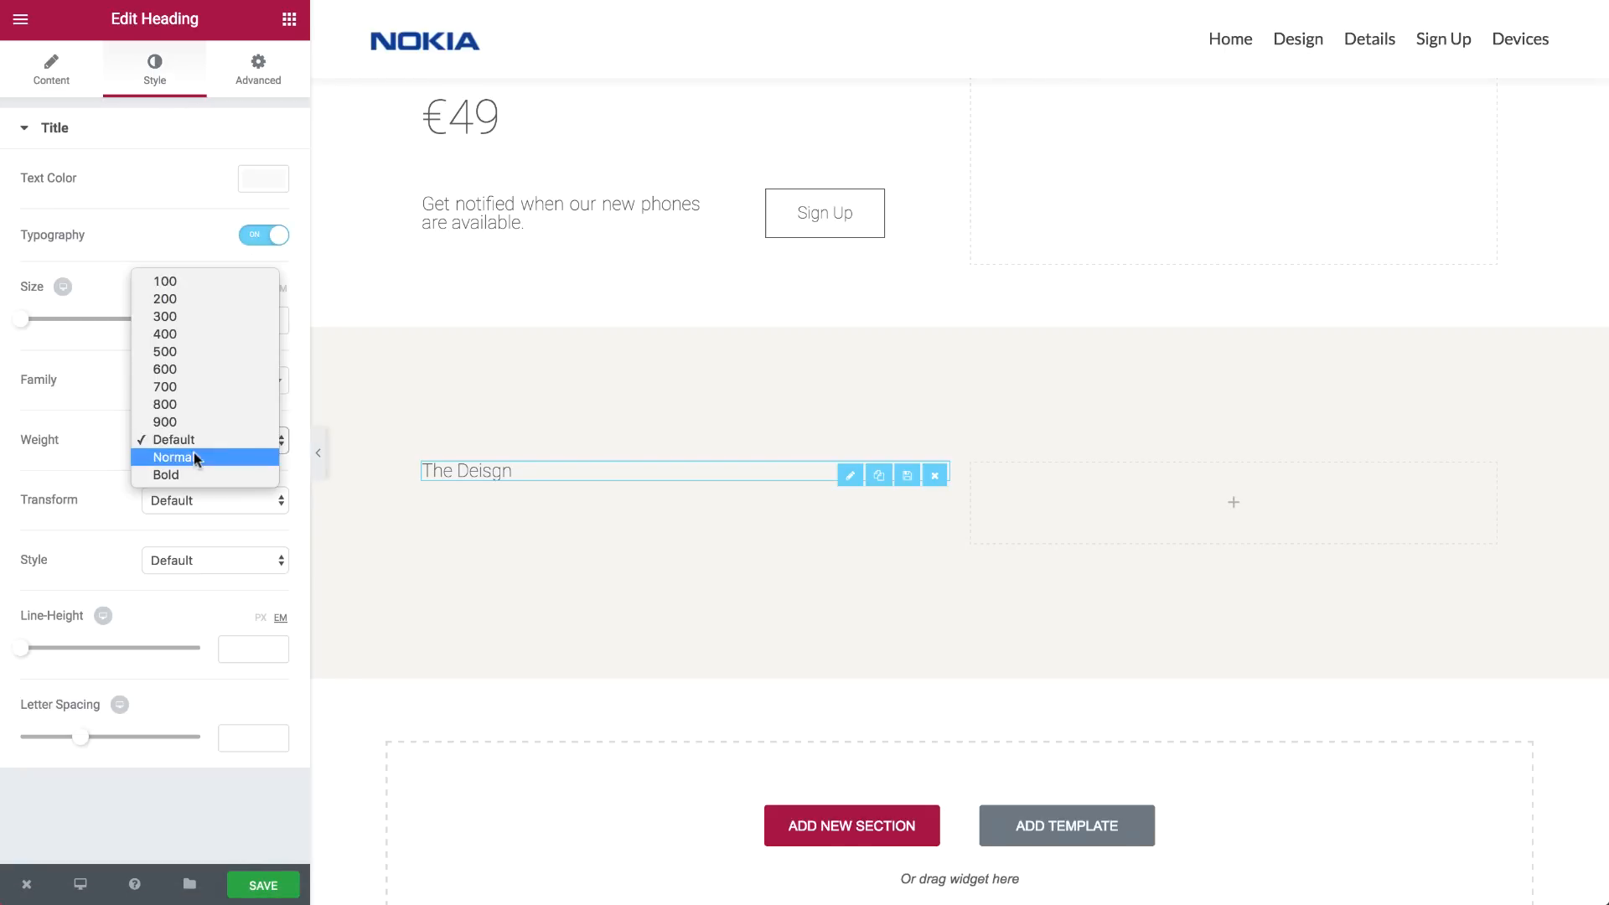
pyautogui.click(183, 351)
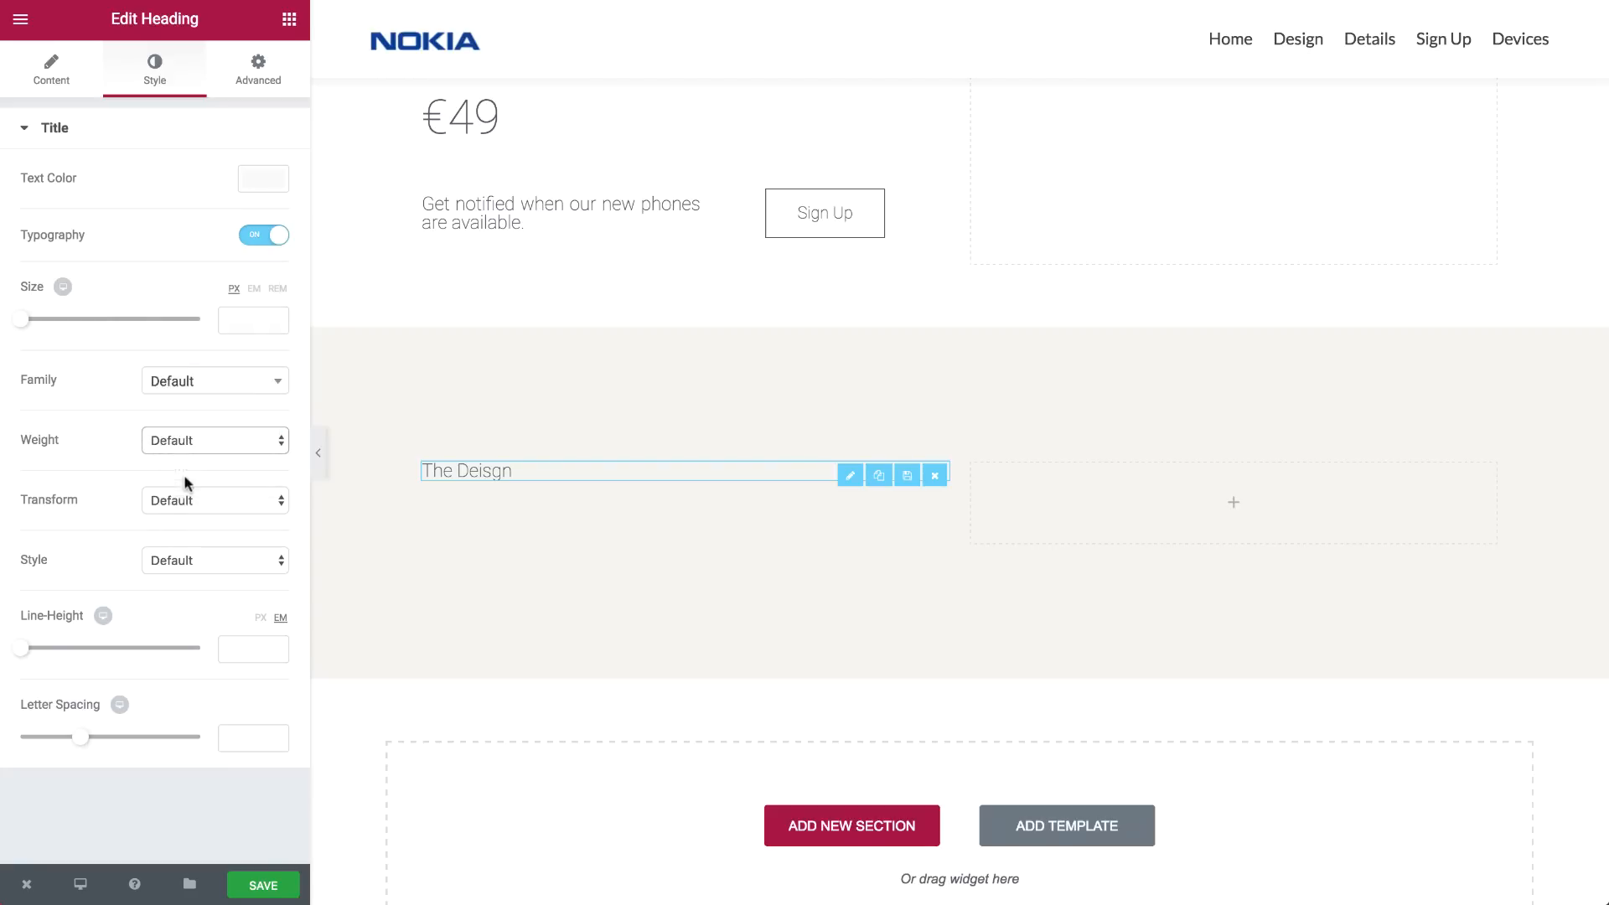
pyautogui.click(187, 500)
pyautogui.click(168, 517)
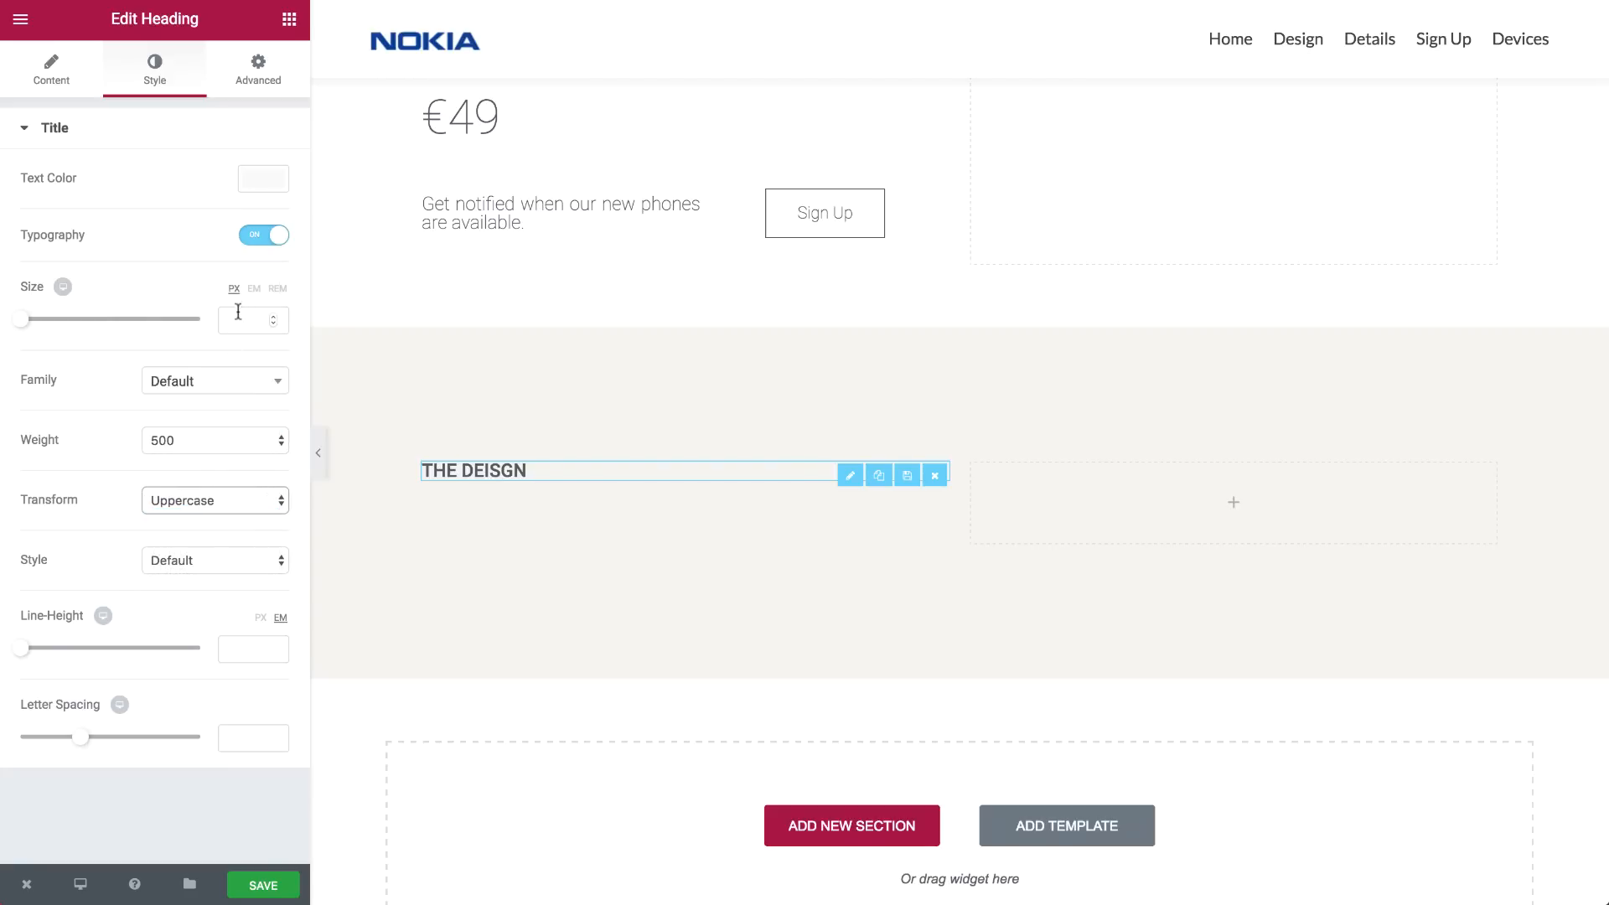
pyautogui.click(237, 322)
pyautogui.write('20')
# Correct the misspelled word in the H4 heading so its title reads "The Design"
pyautogui.click(74, 94)
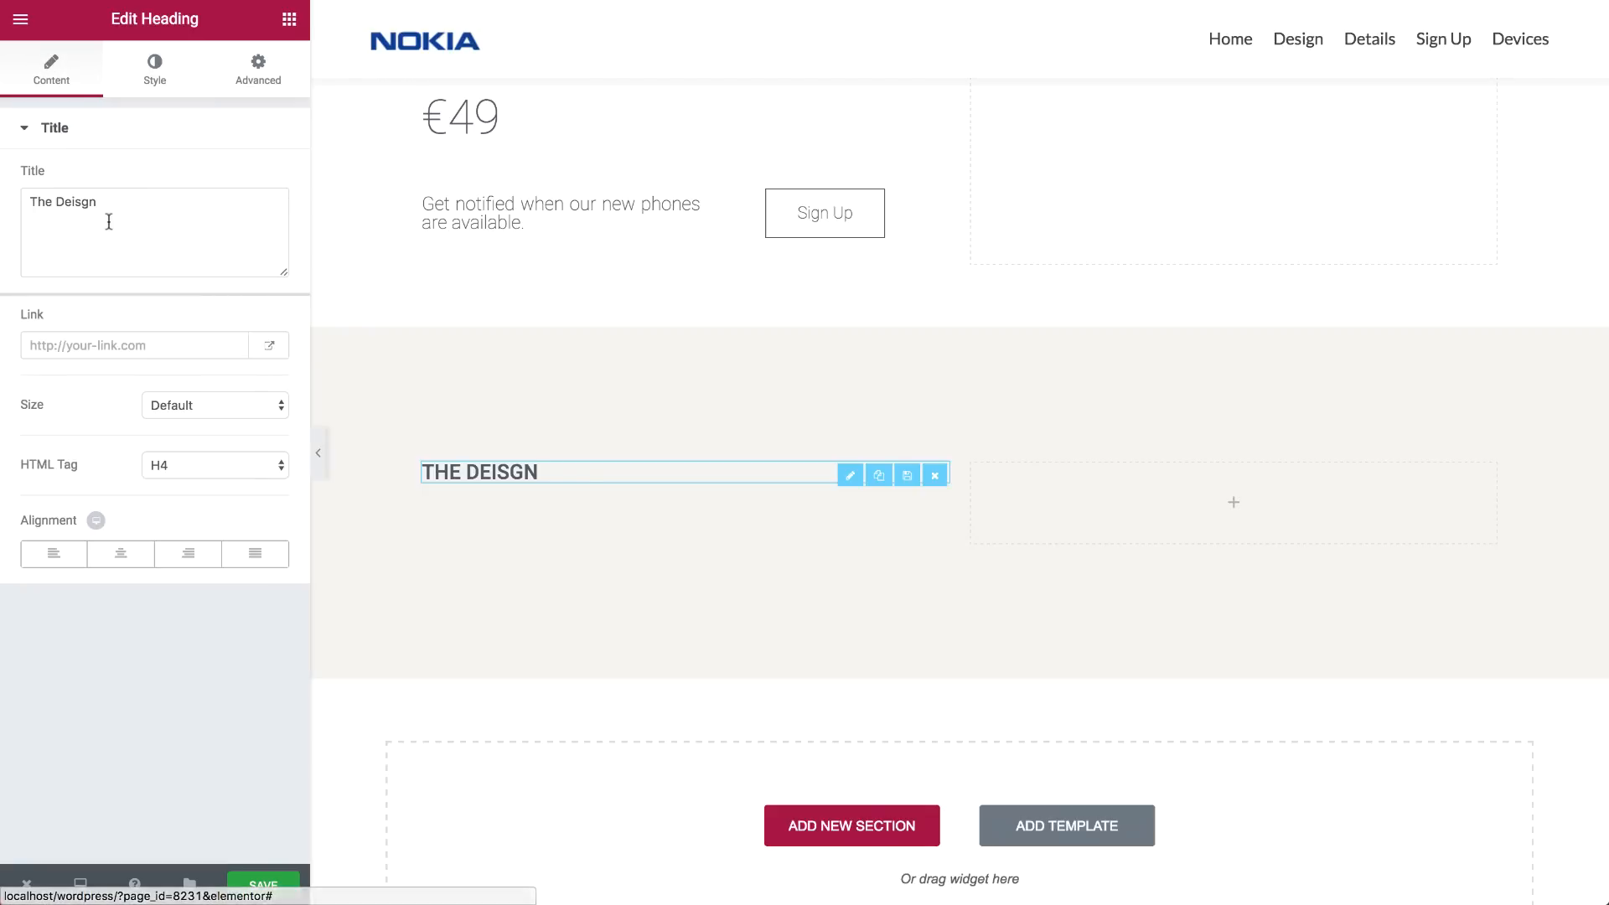
pyautogui.doubleClick(73, 200)
pyautogui.write('Desi')
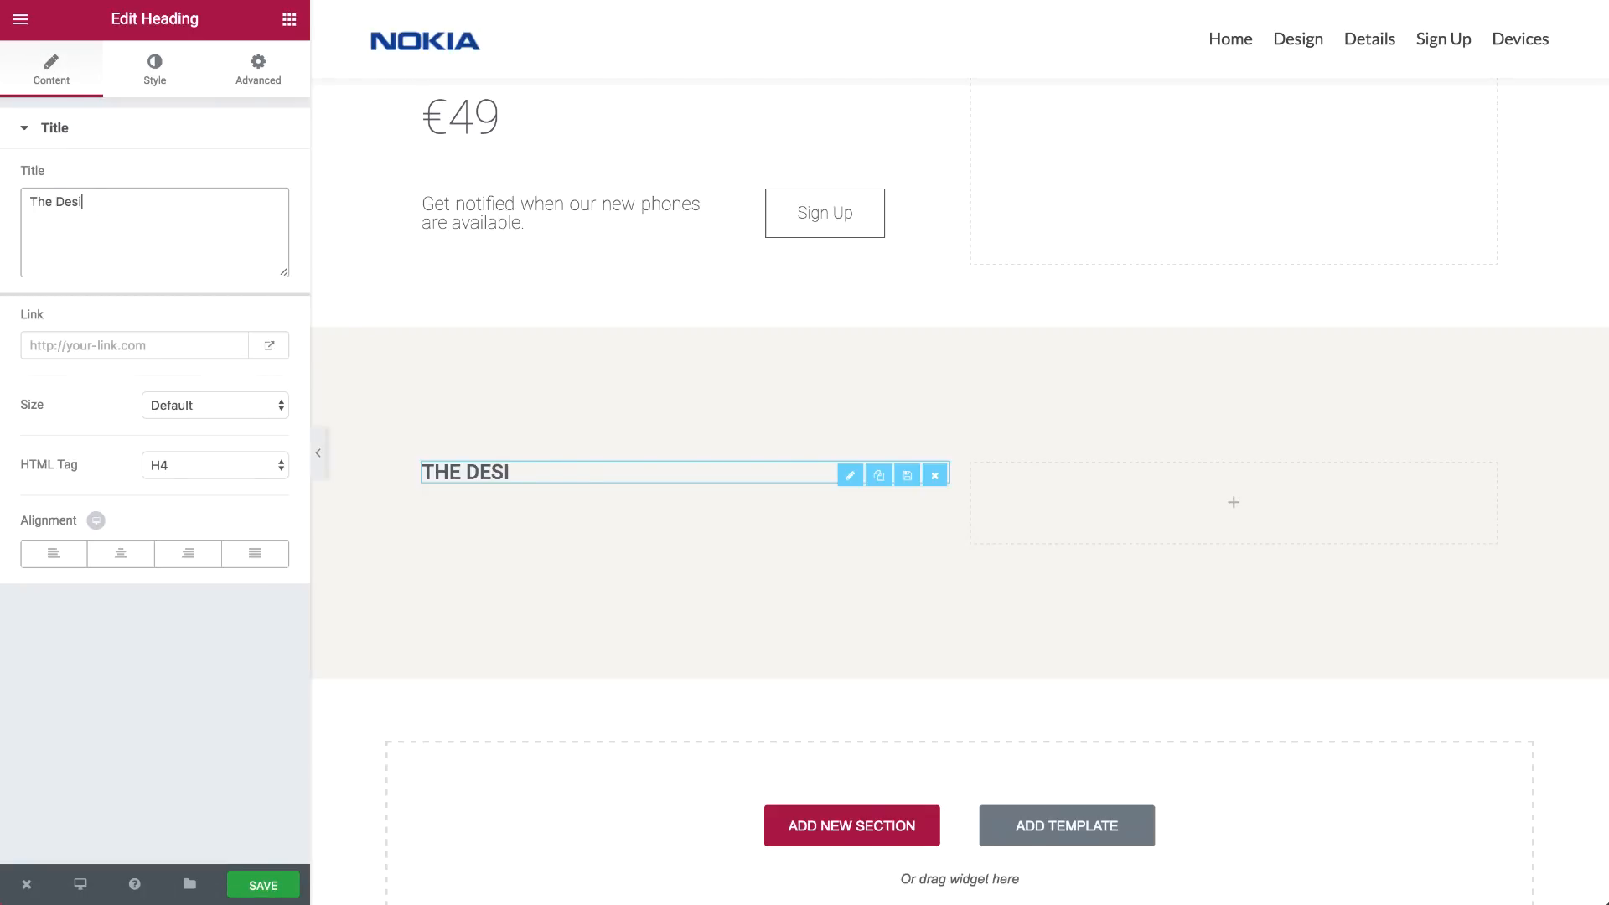
pyautogui.write('gn')
# Add a heading reading "Iconic rounded form, updated" below The Design and set its font size to 46 px
pyautogui.click(290, 19)
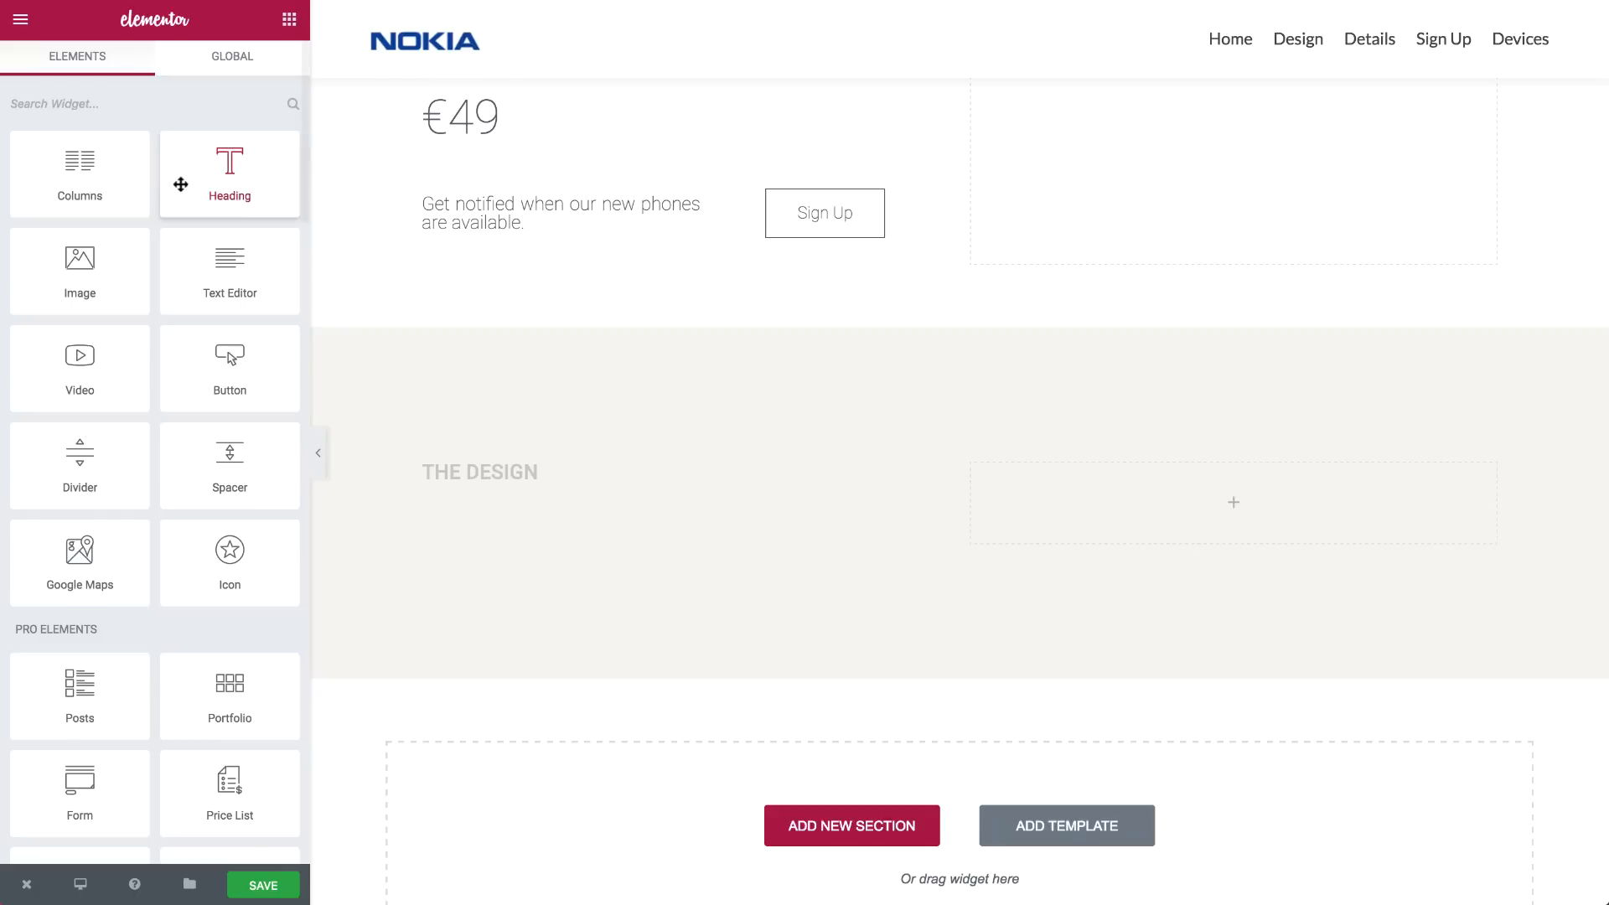
pyautogui.moveTo(215, 186); pyautogui.dragTo(484, 488)
pyautogui.tripleClick(173, 244)
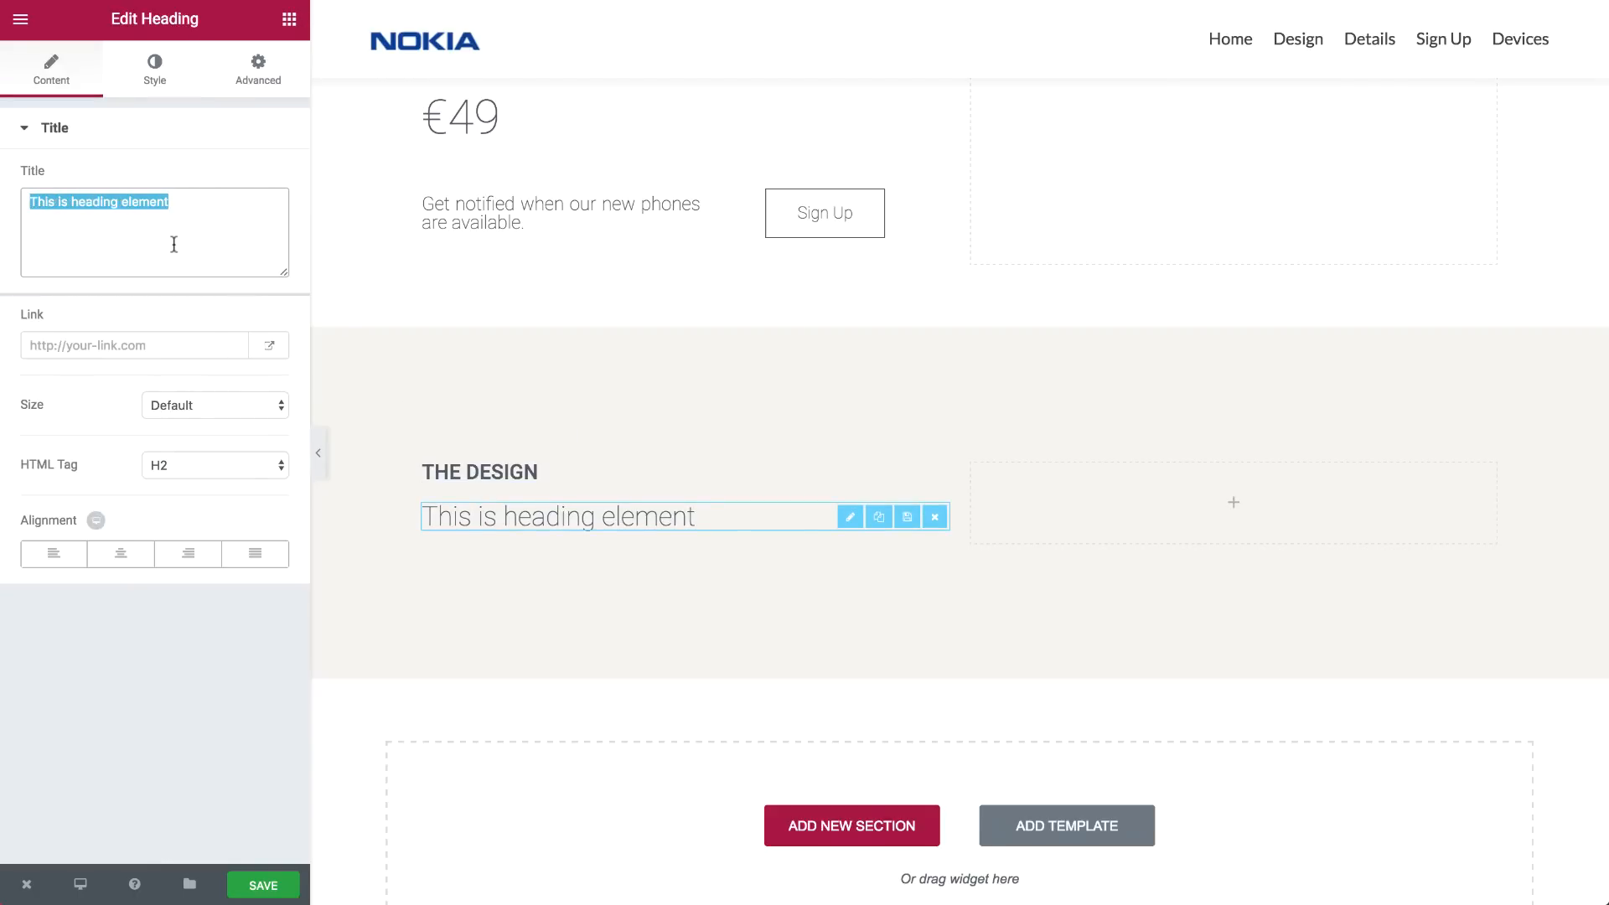
pyautogui.write('Iconic rounded form, updated')
pyautogui.click(158, 82)
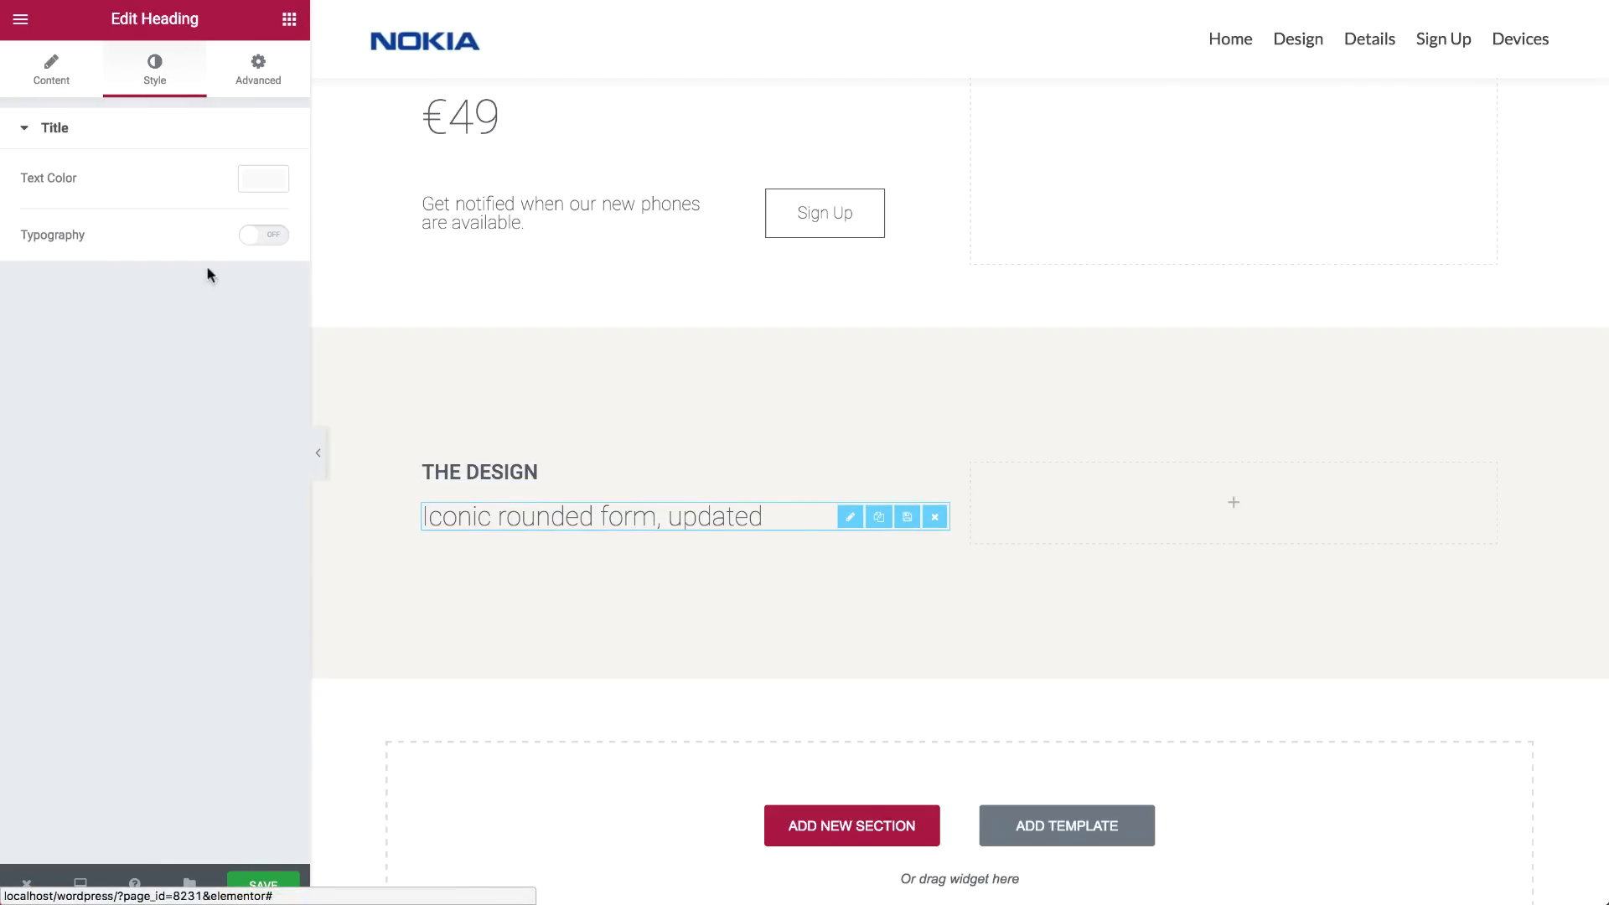
pyautogui.click(255, 235)
pyautogui.click(261, 325)
pyautogui.write('46')
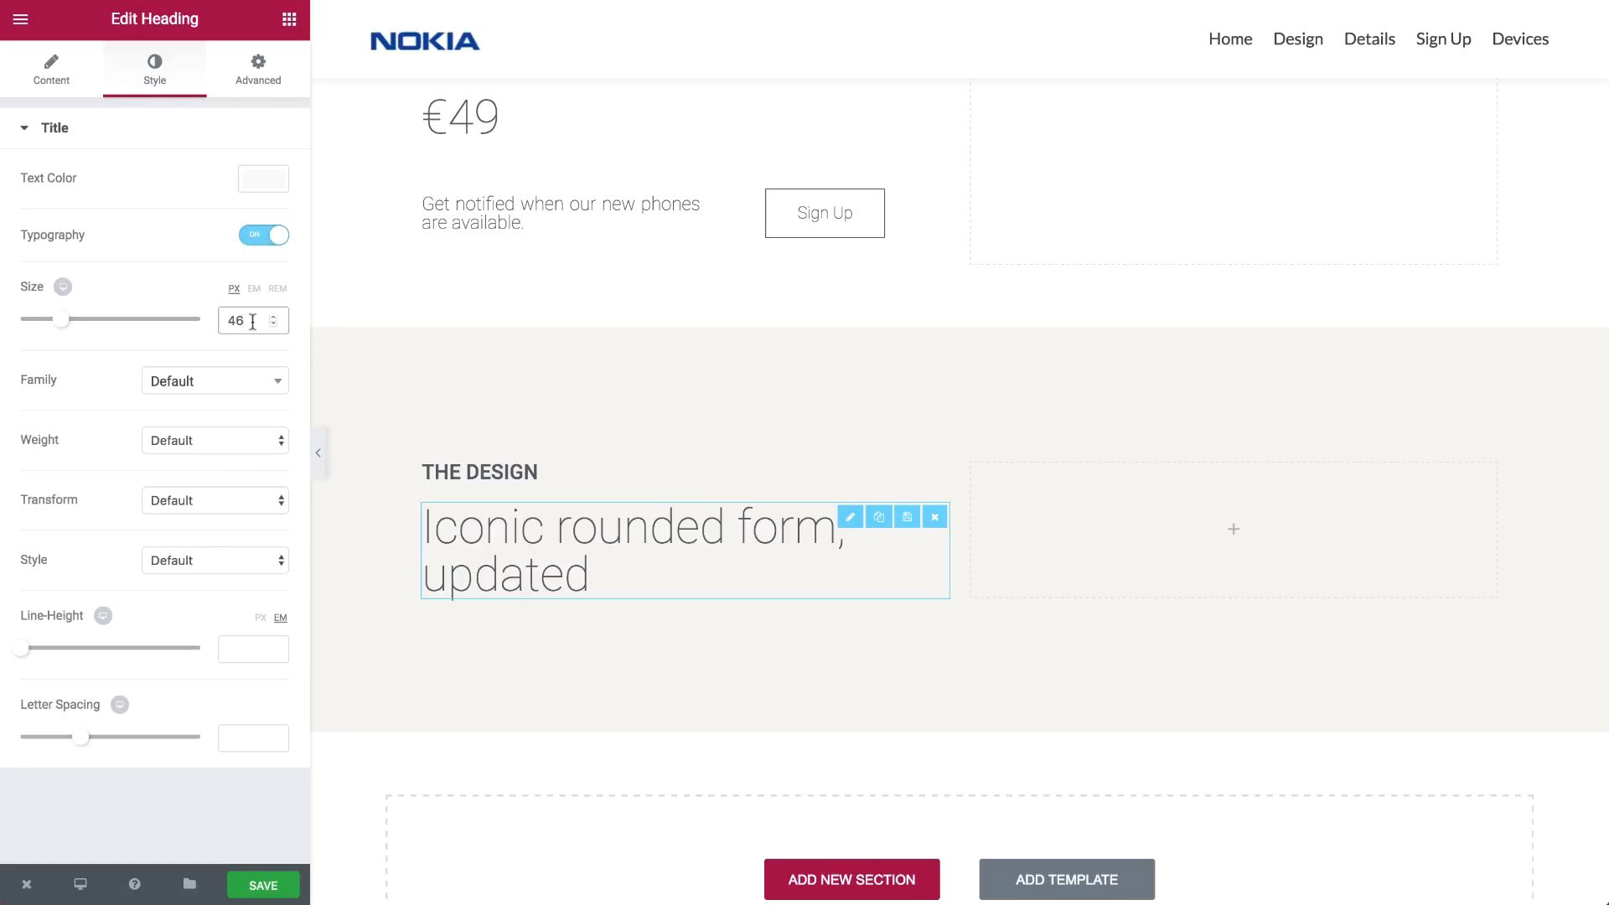
# Copy the paragraph about the new Nokia 3310's iconic silhouette from the original page's design section
pyautogui.click(290, 19)
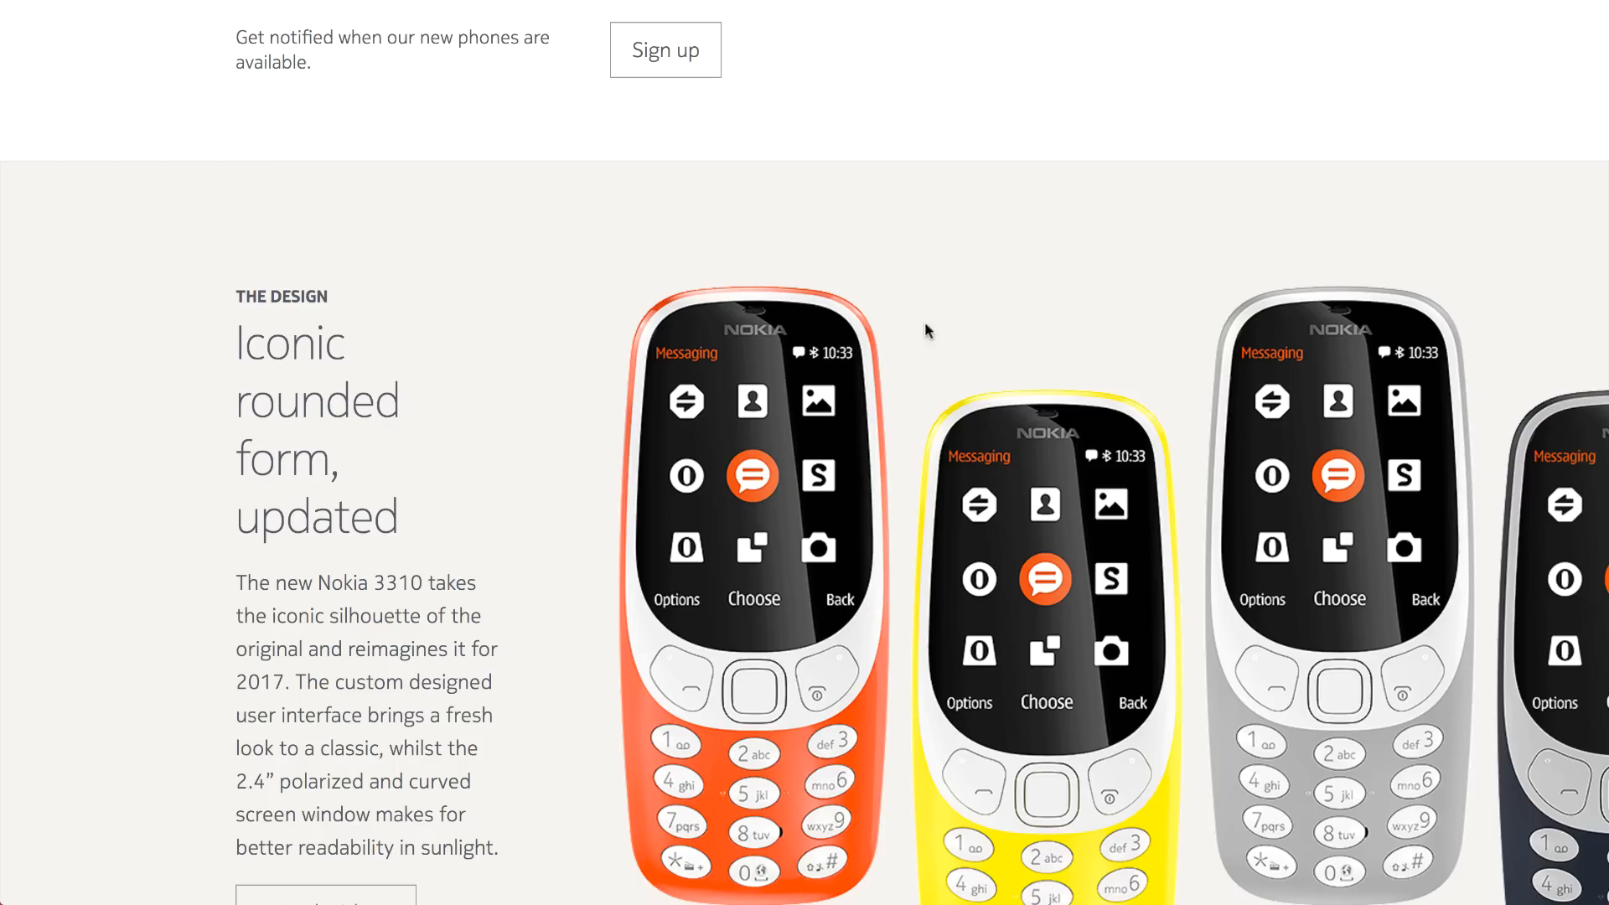
pyautogui.scroll(-2, 914, 343)
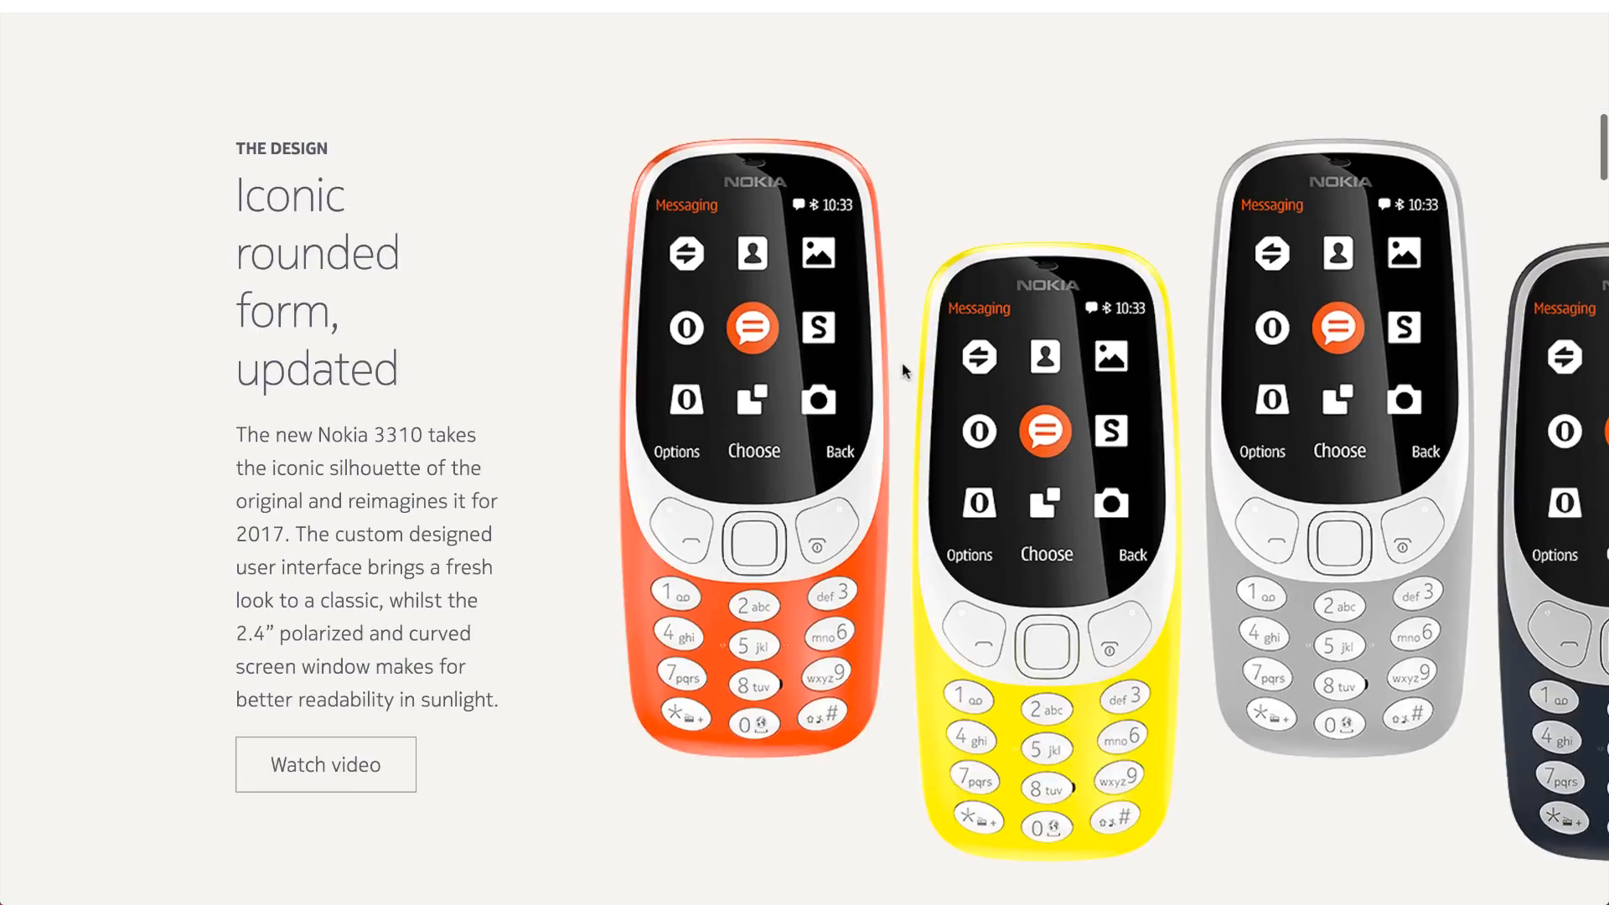
pyautogui.tripleClick(396, 570)
pyautogui.hotkey('ctrl', 'c')
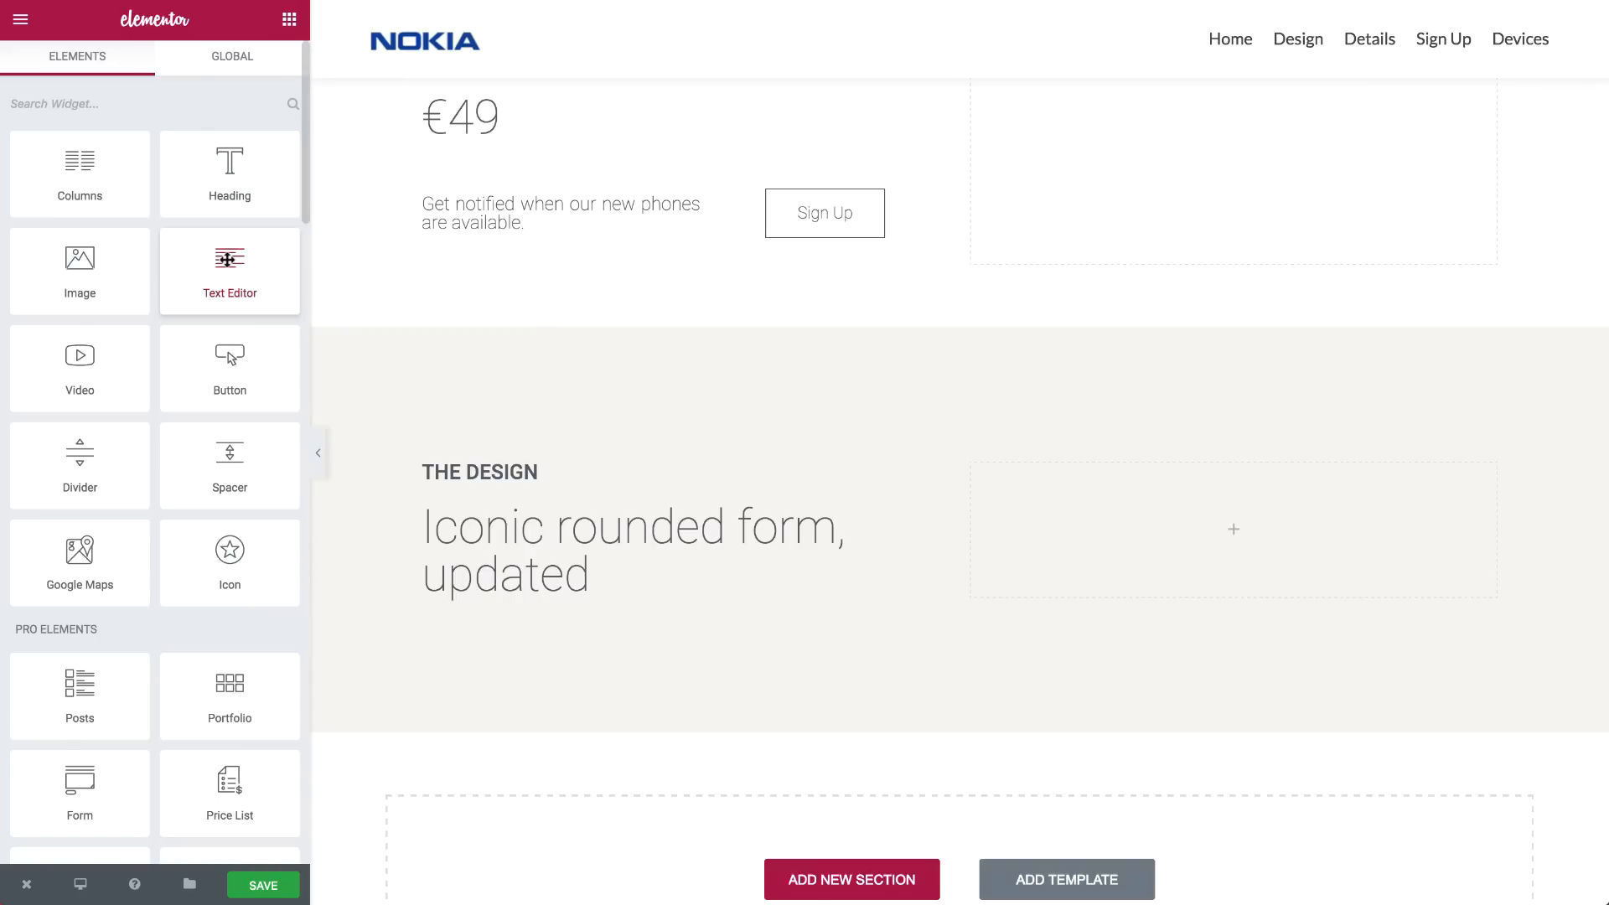
# Add a text block below the "Iconic rounded form, updated" heading and replace its placeholder with the copied Nokia 3310 paragraph
pyautogui.moveTo(226, 260); pyautogui.dragTo(454, 586)
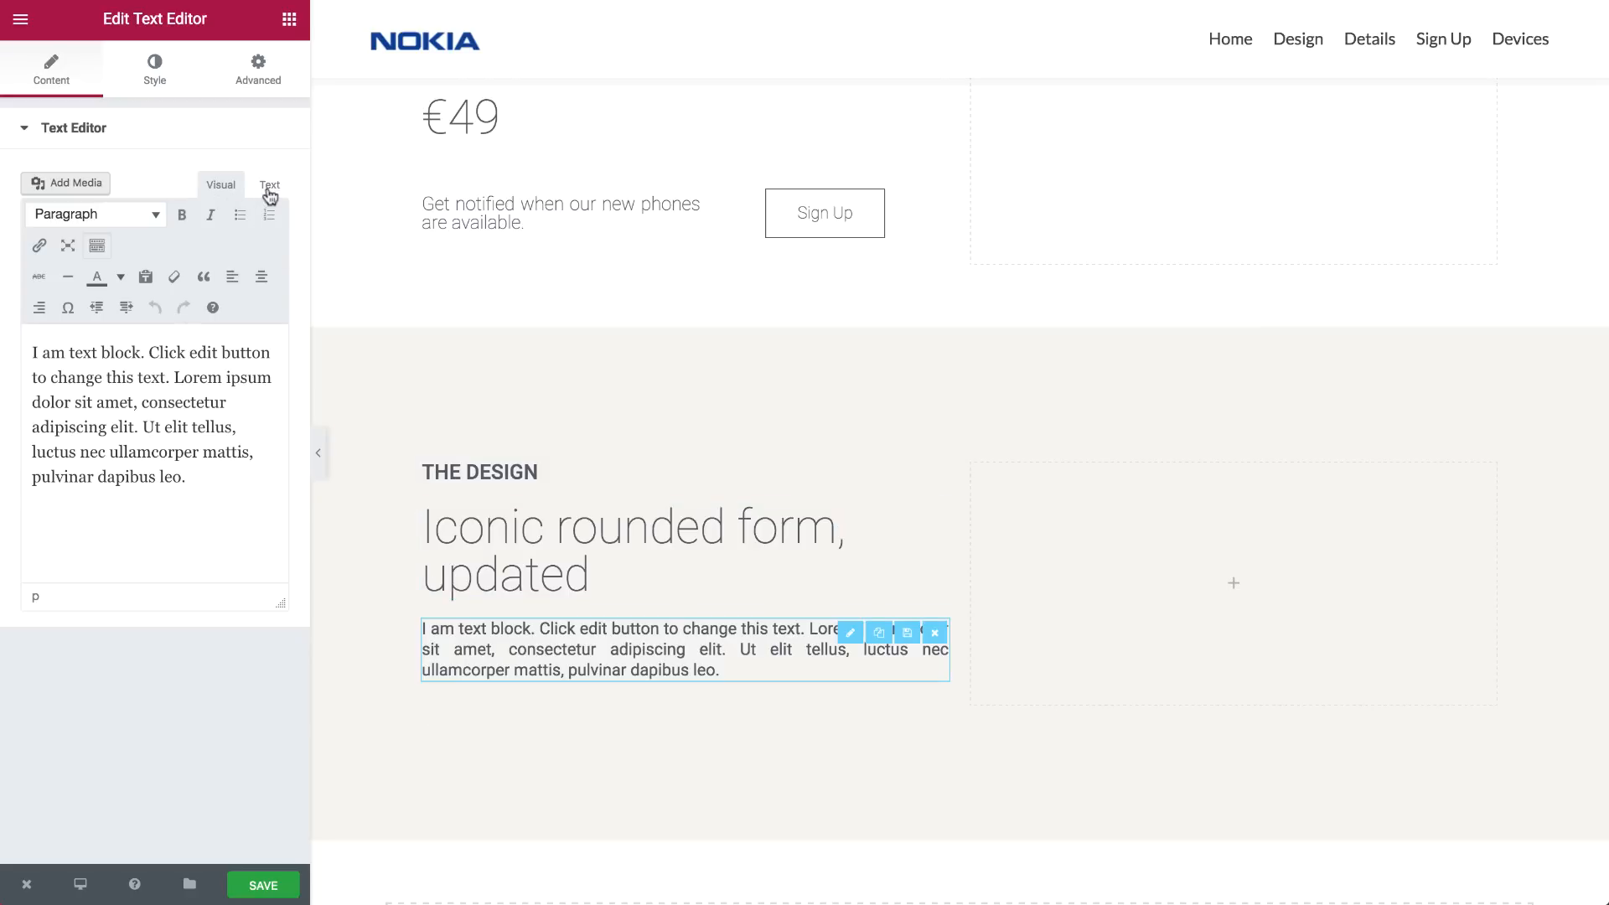
pyautogui.click(269, 184)
pyautogui.click(204, 325)
pyautogui.hotkey('ctrl', 'a')
pyautogui.hotkey('ctrl', 'v')
pyautogui.click(215, 186)
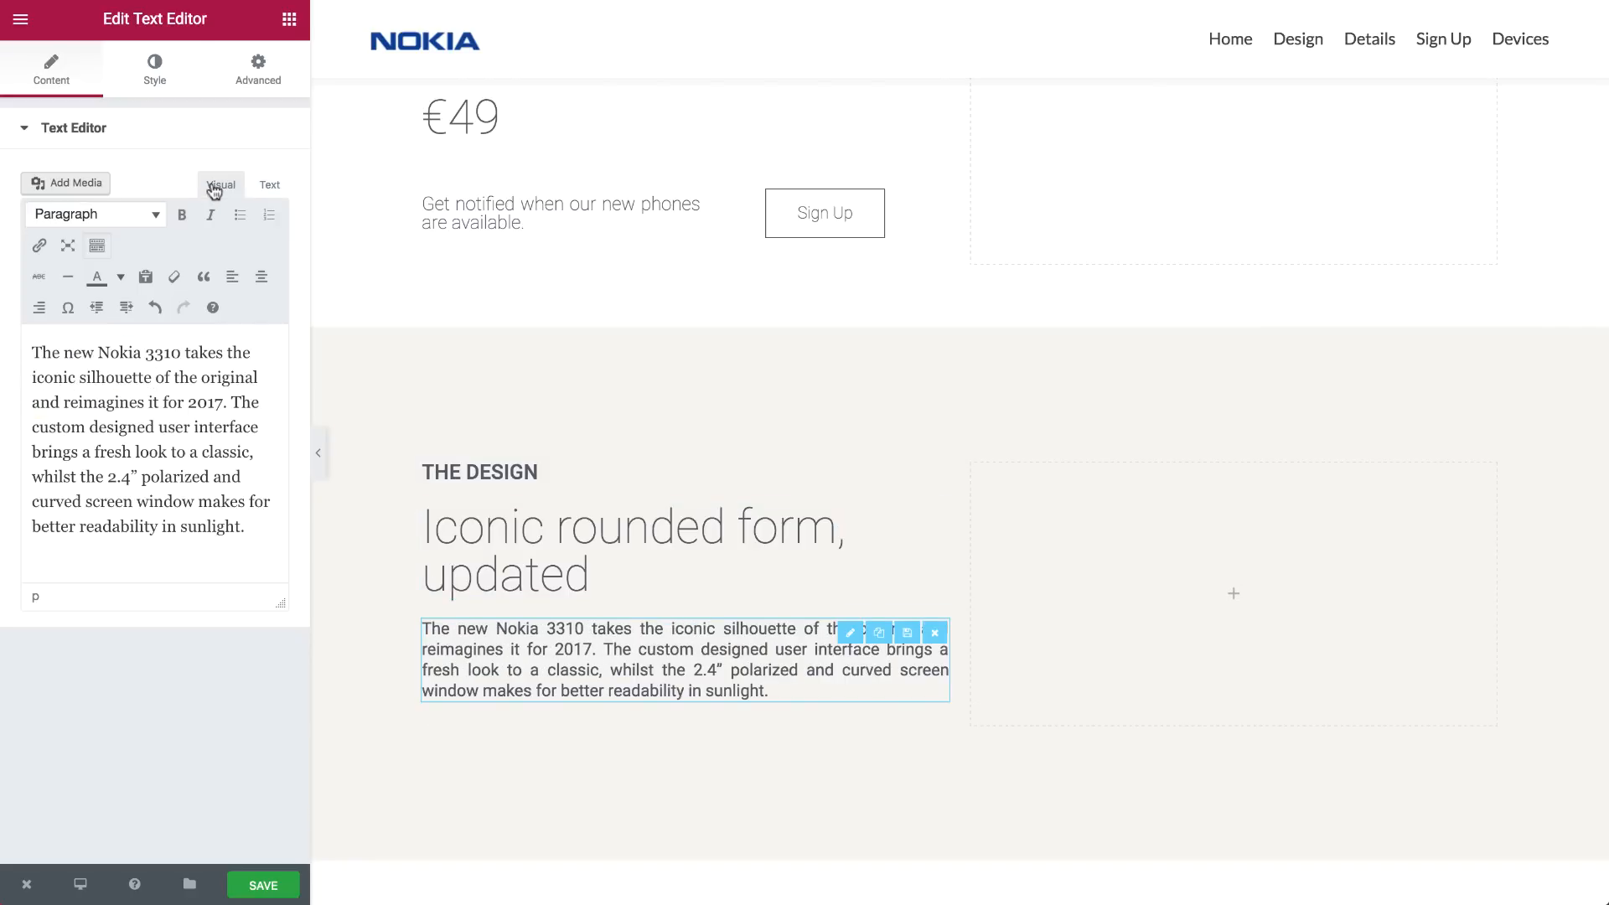
# Enable custom typography for the design paragraph with an 18 px size and a 1.8 em line height
pyautogui.click(178, 61)
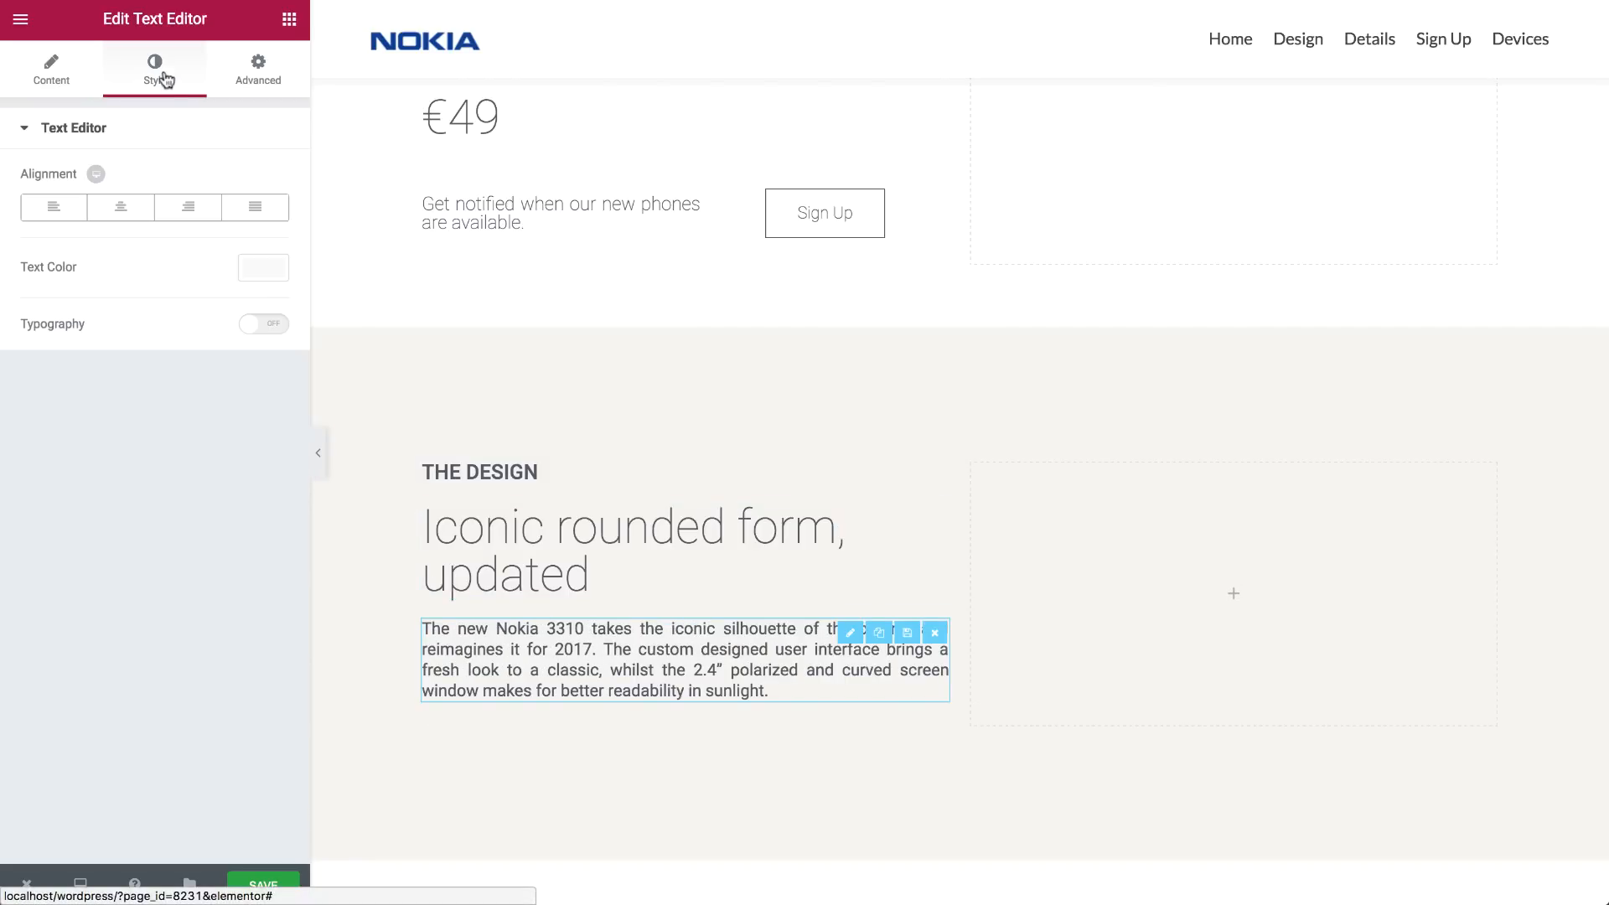
pyautogui.click(263, 324)
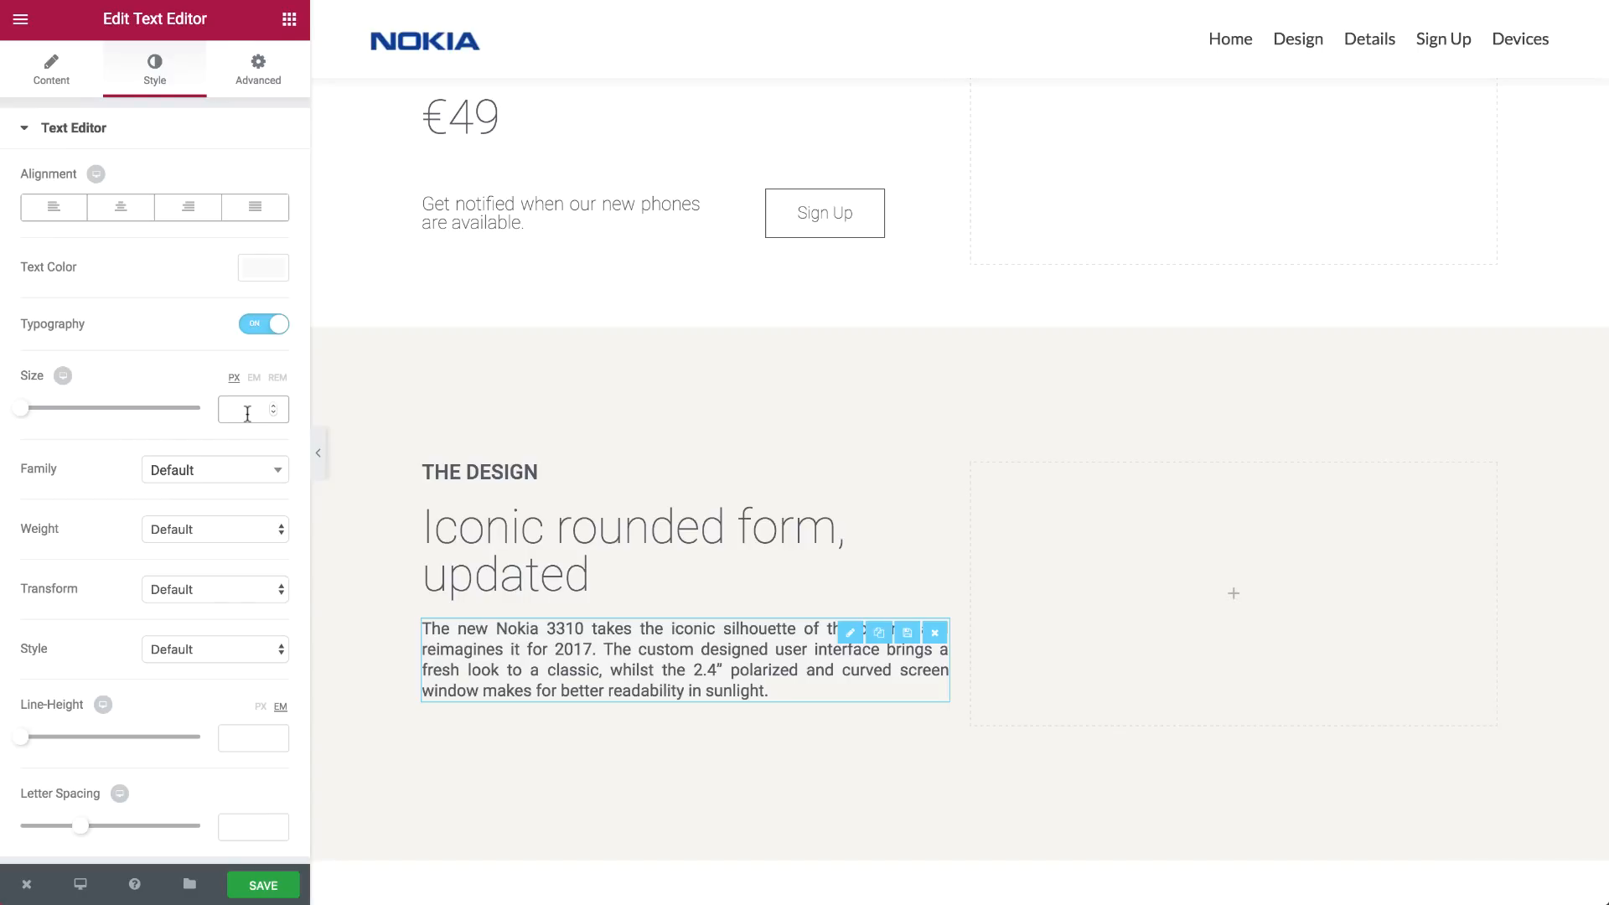
pyautogui.moveTo(24, 744); pyautogui.dragTo(53, 741)
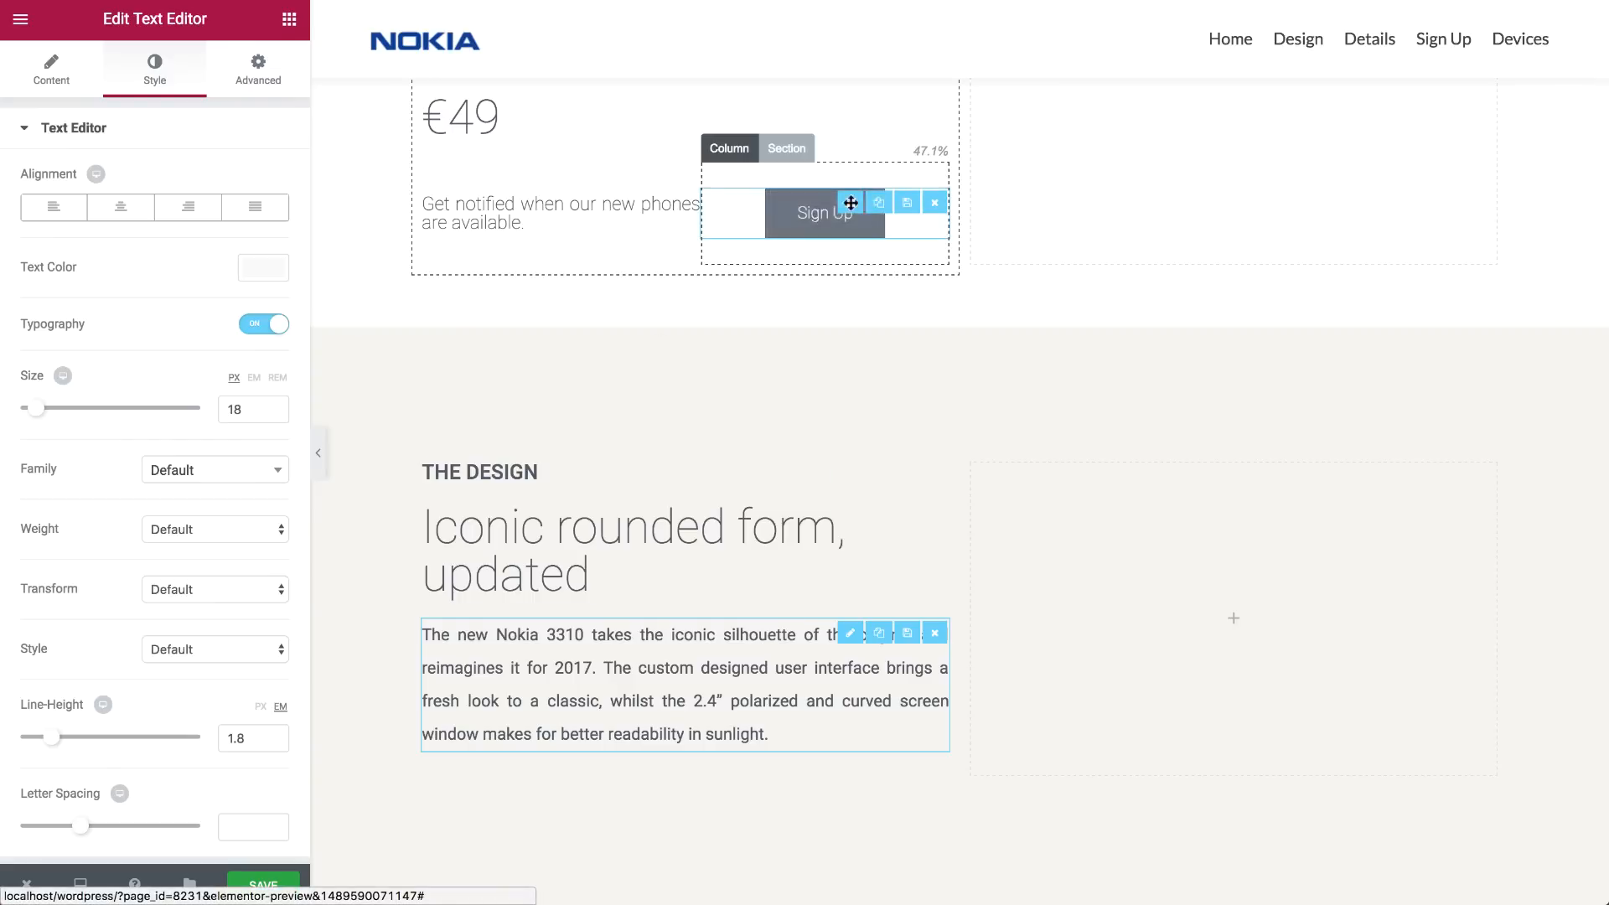
# Duplicate the Sign Up button from the section above and move the copy below the design paragraph
pyautogui.click(879, 206)
pyautogui.moveTo(807, 268); pyautogui.dragTo(598, 796)
pyautogui.click(611, 800)
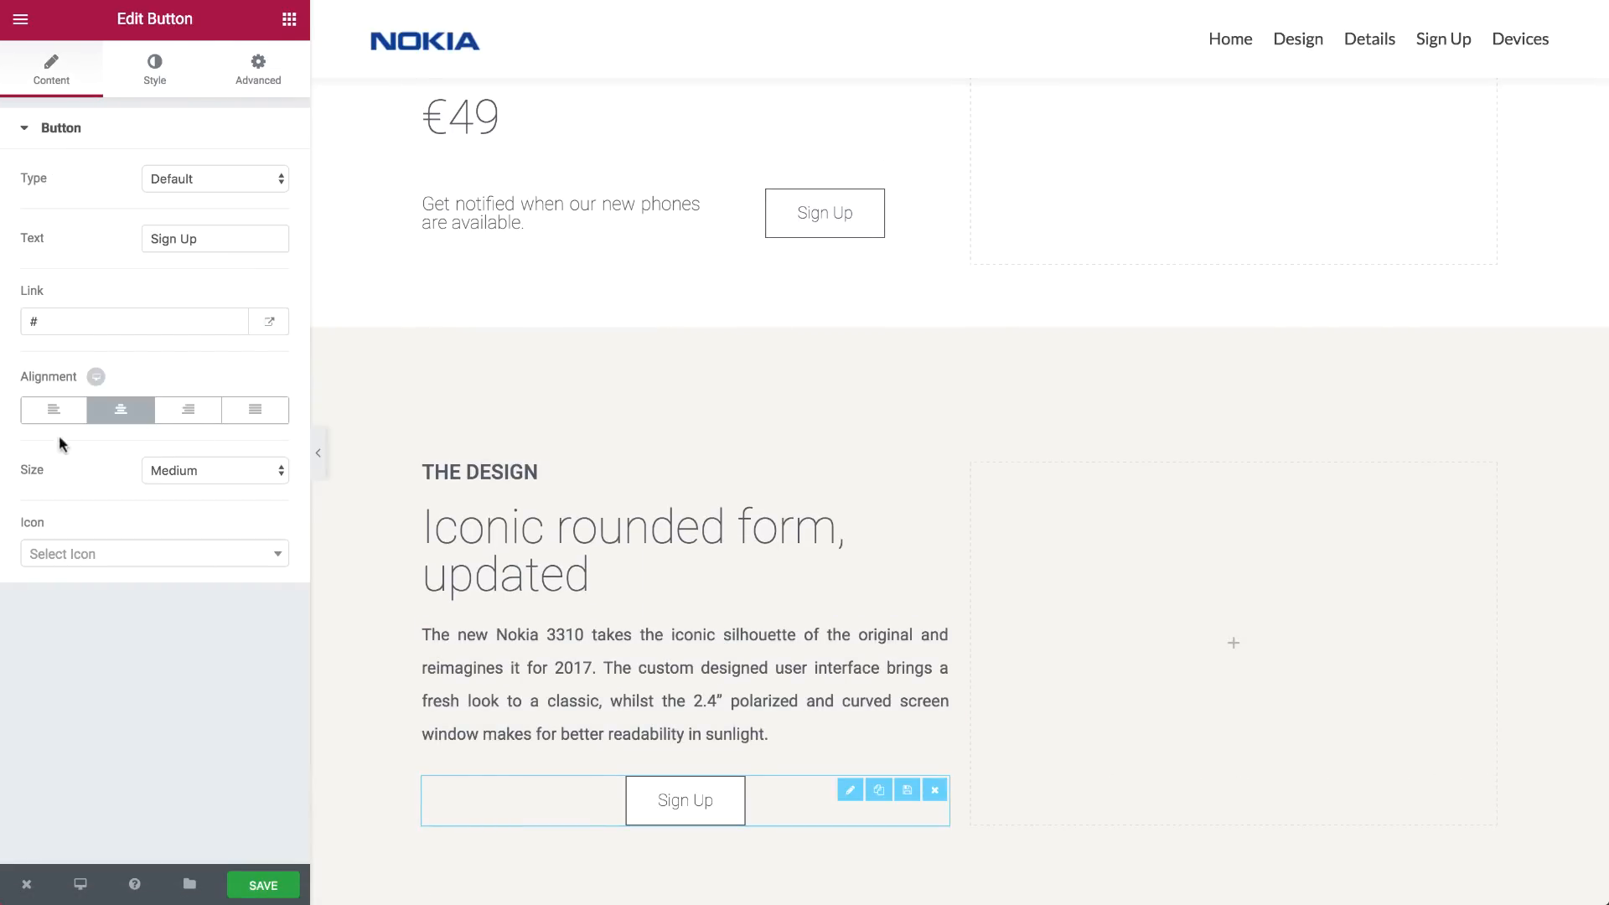
# Left-align the button below the design paragraph and change its text to "Watch Video"
pyautogui.click(52, 409)
pyautogui.tripleClick(172, 237)
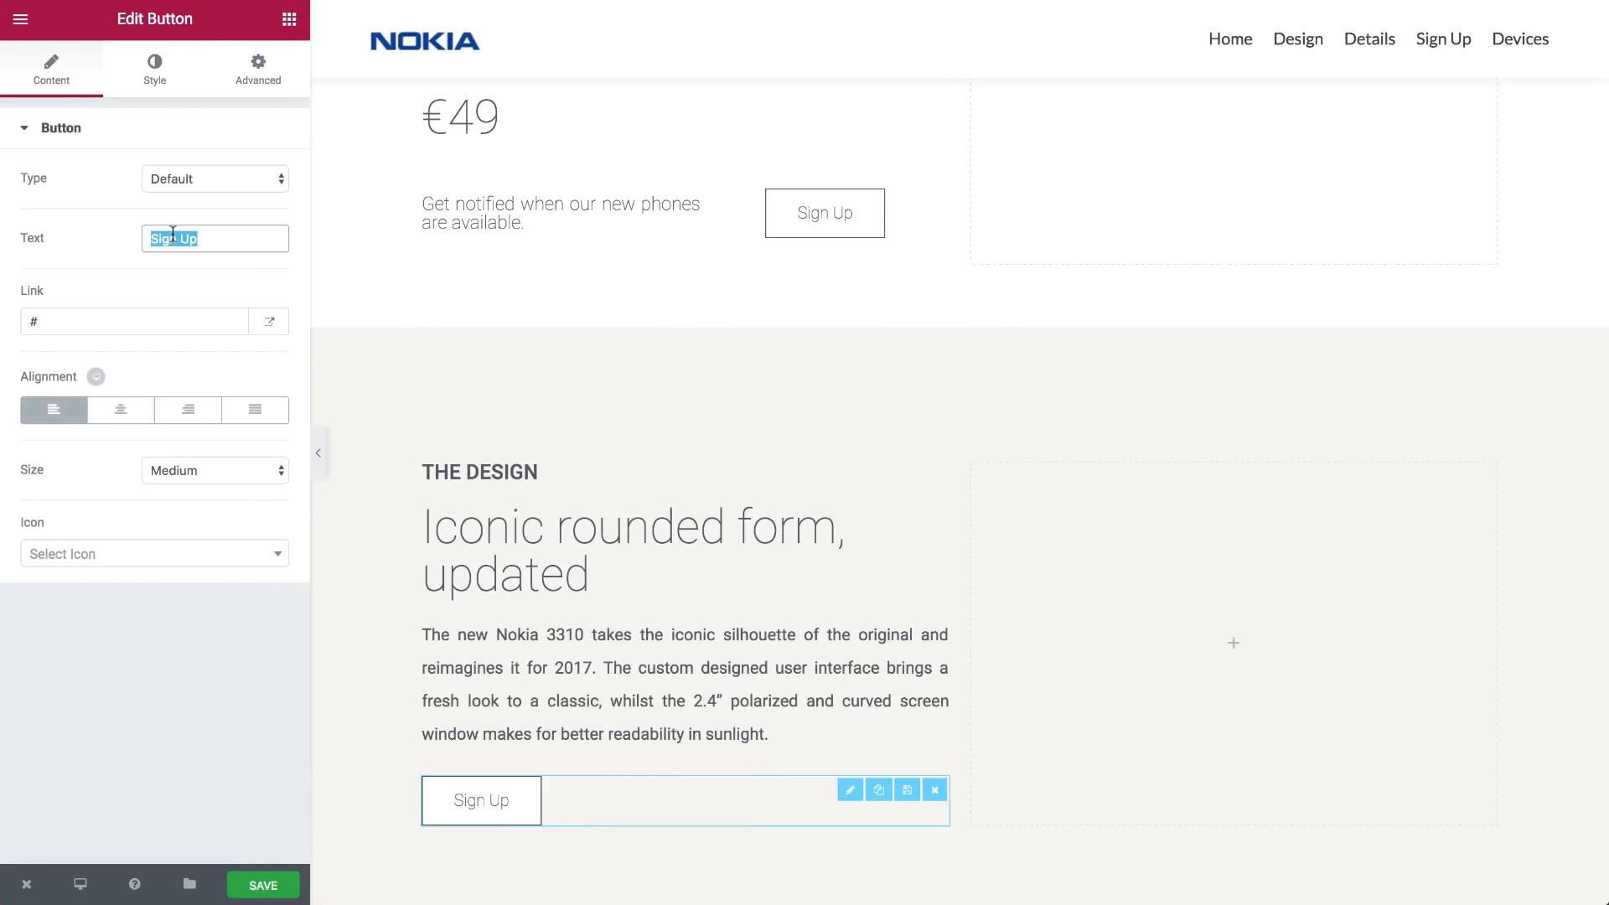
pyautogui.write('Watch Vis')
pyautogui.write('eo')
# Make the Watch Video button's normal background color fully transparent
pyautogui.click(154, 71)
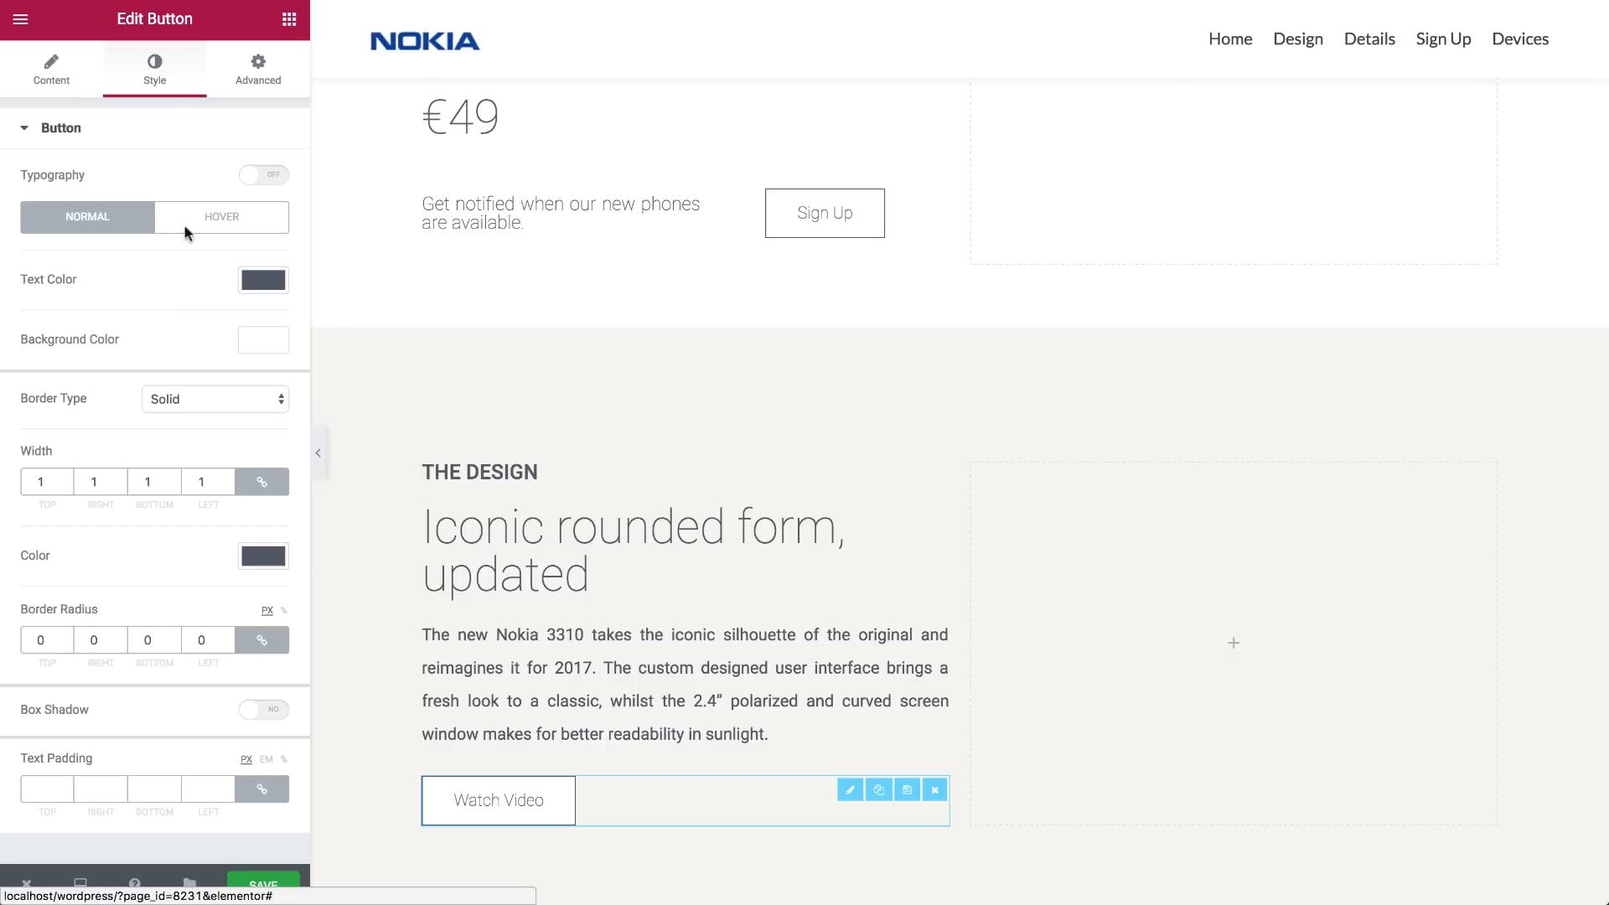
pyautogui.click(274, 344)
pyautogui.moveTo(272, 374); pyautogui.dragTo(226, 717)
pyautogui.click(225, 724)
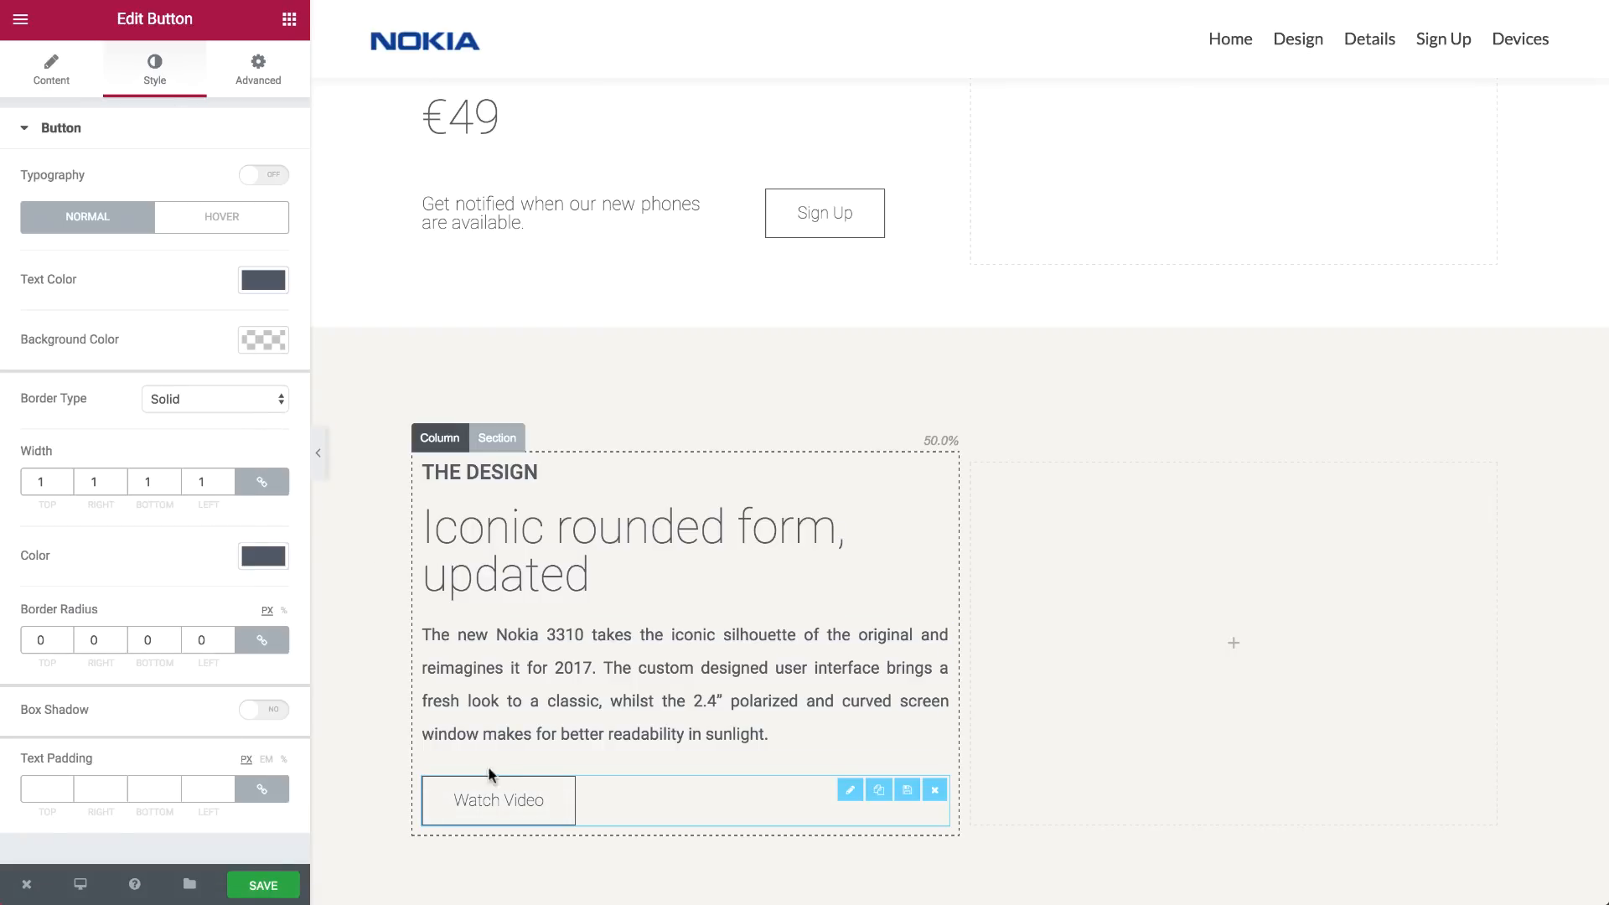
# Add an image to the design section's empty column at Full size, using 3310-DesignBlock.png from the media library
pyautogui.click(289, 18)
pyautogui.moveTo(84, 264); pyautogui.dragTo(1073, 575)
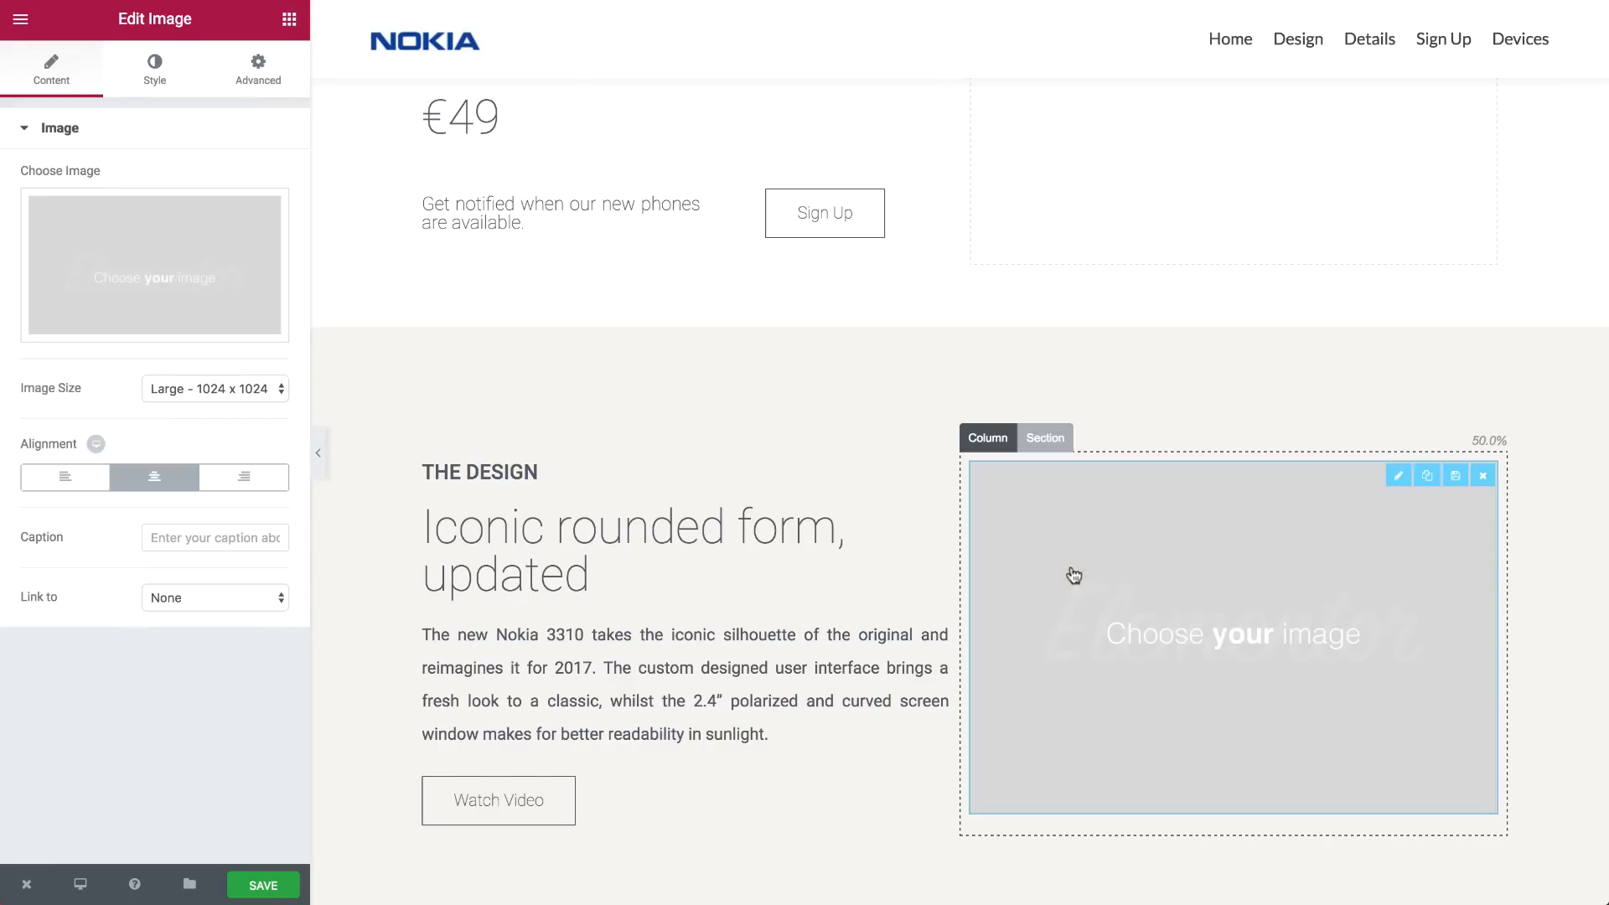
pyautogui.click(220, 388)
pyautogui.click(183, 565)
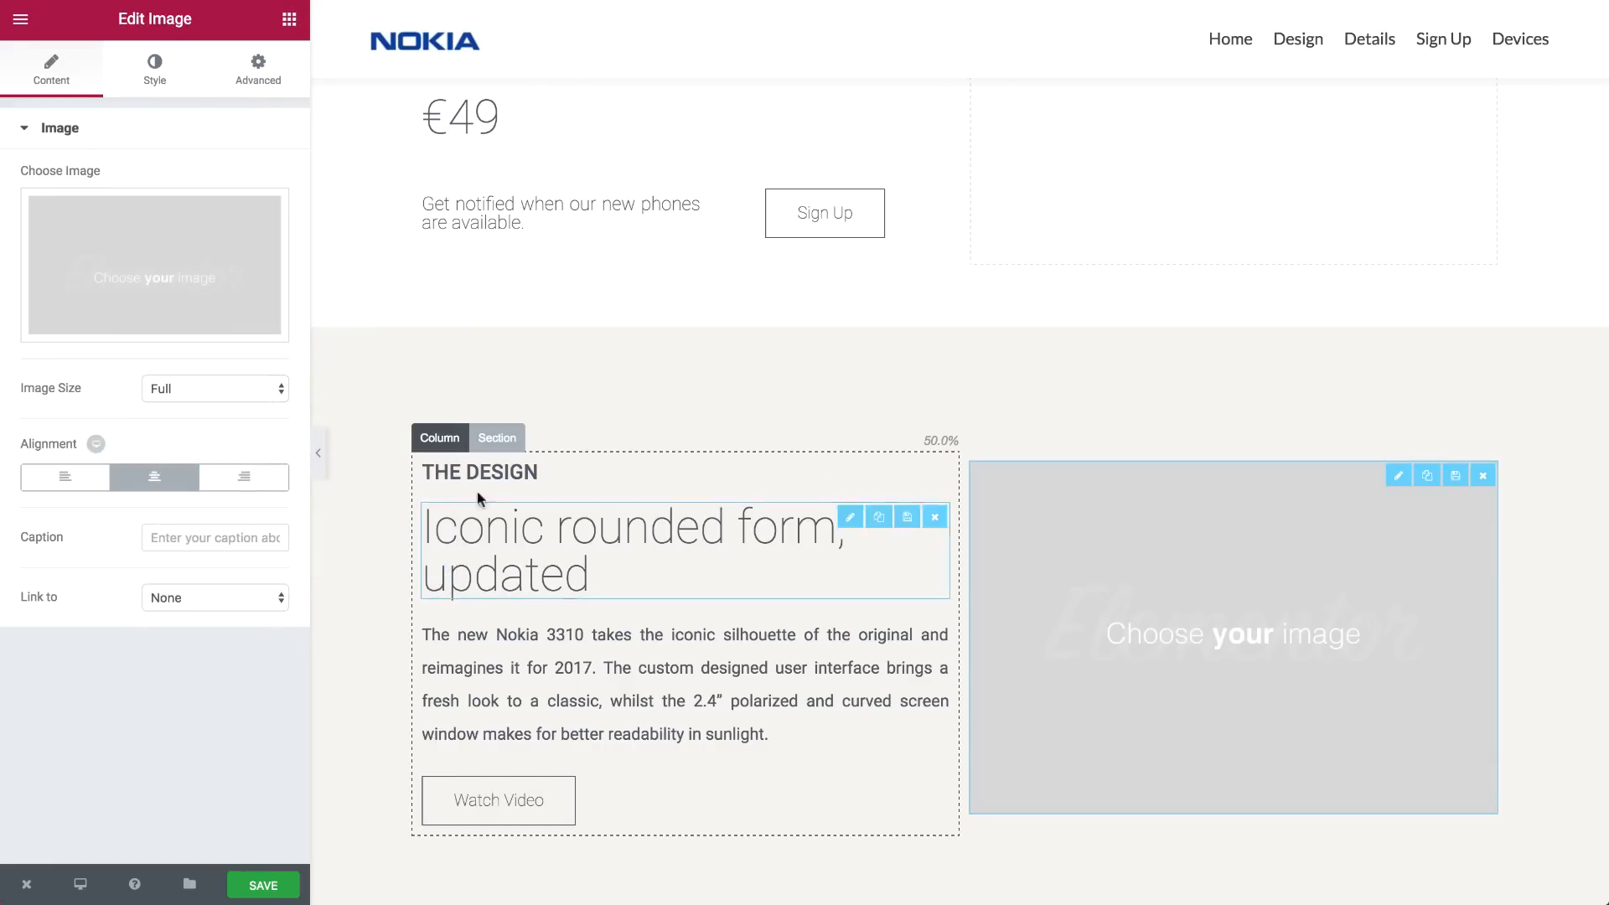
pyautogui.click(150, 253)
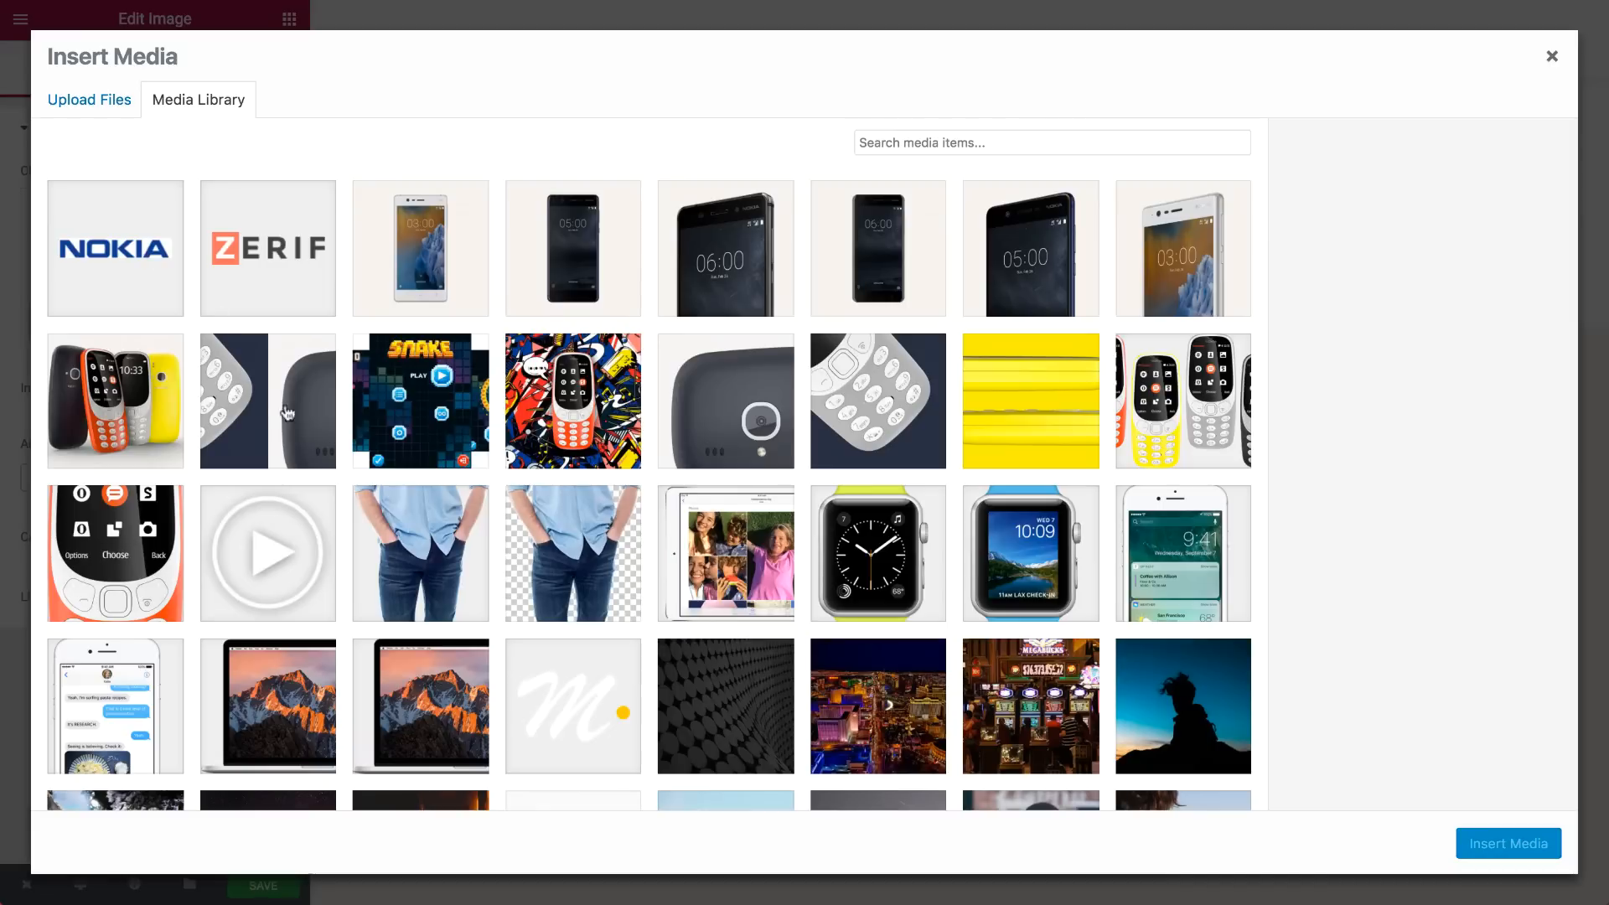
pyautogui.click(124, 412)
pyautogui.click(1144, 392)
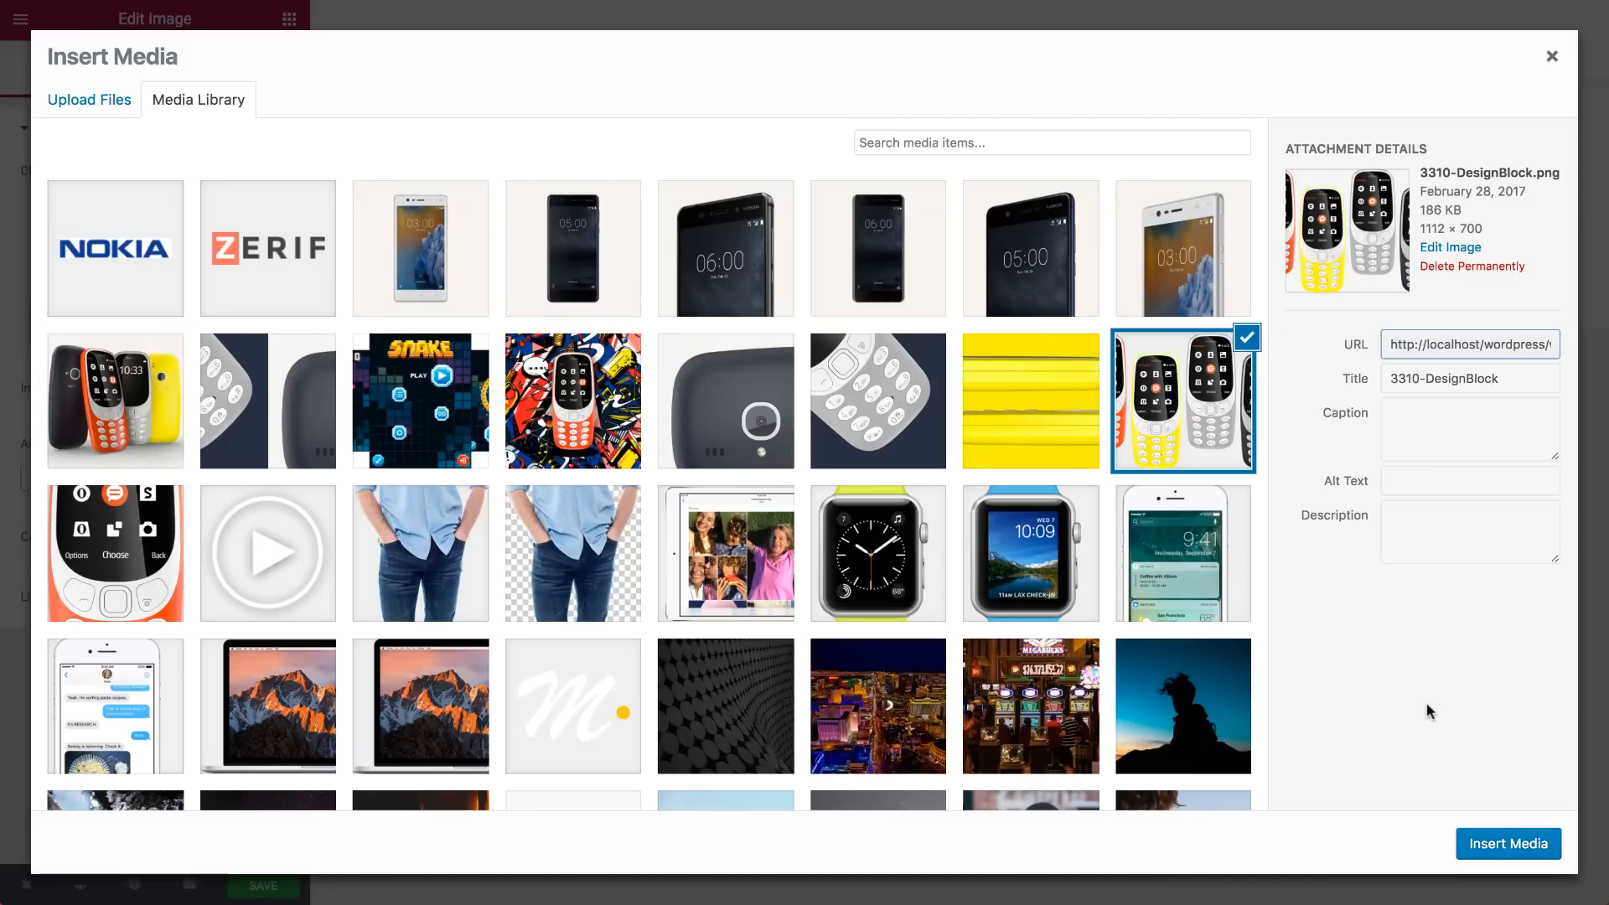
pyautogui.click(1508, 859)
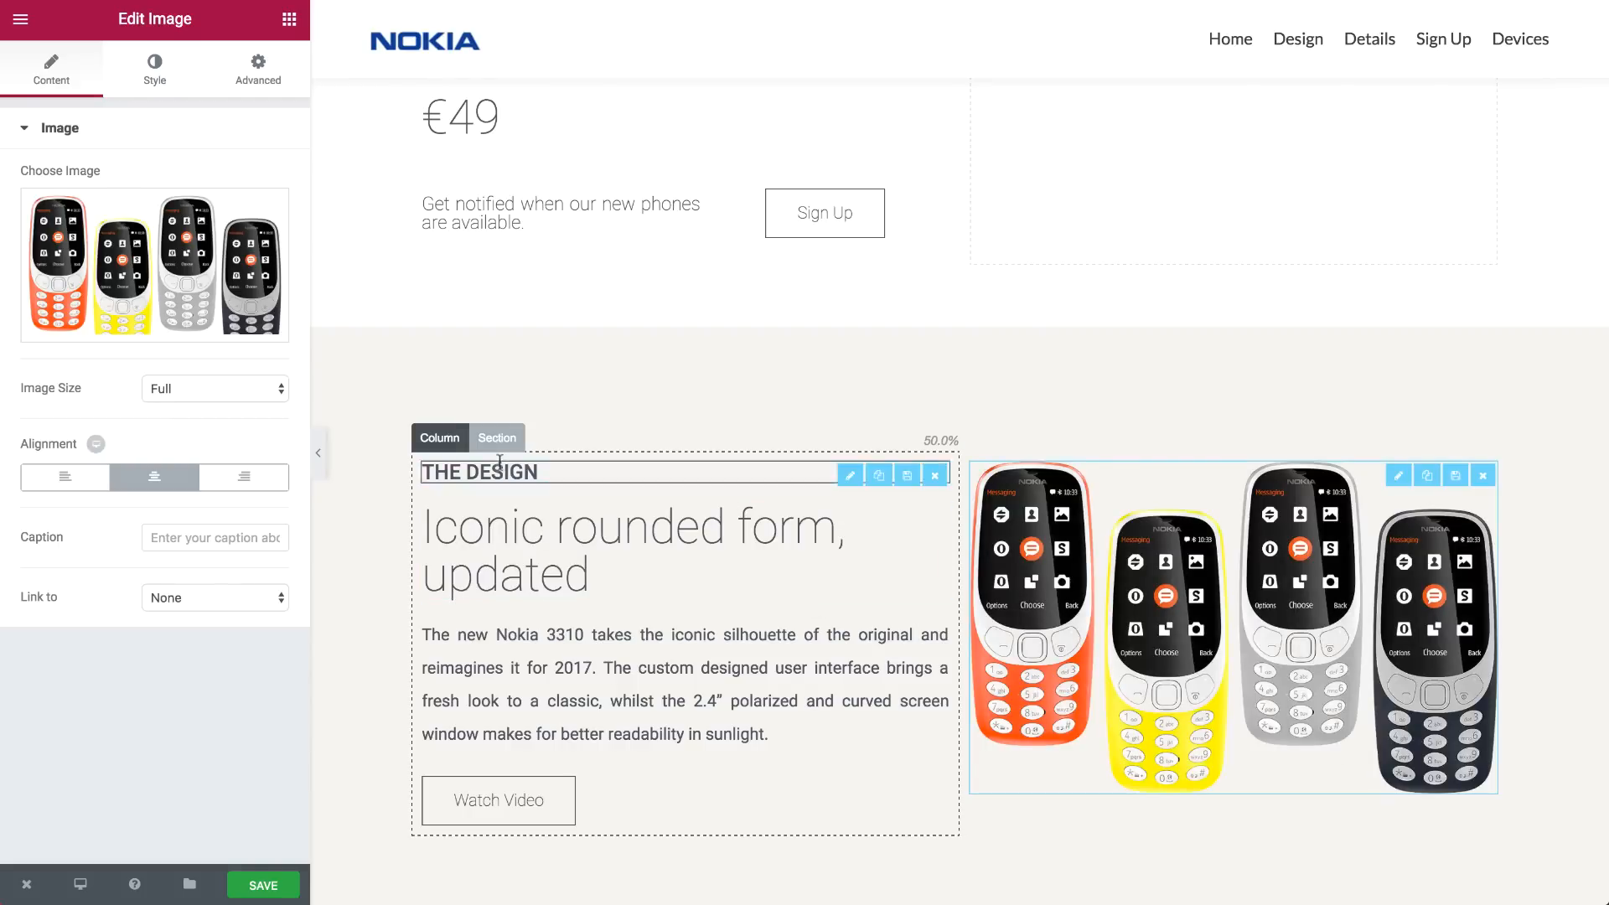
# Set the design section's content width to Full Width and give its text column 20% padding on the left and right
pyautogui.click(500, 437)
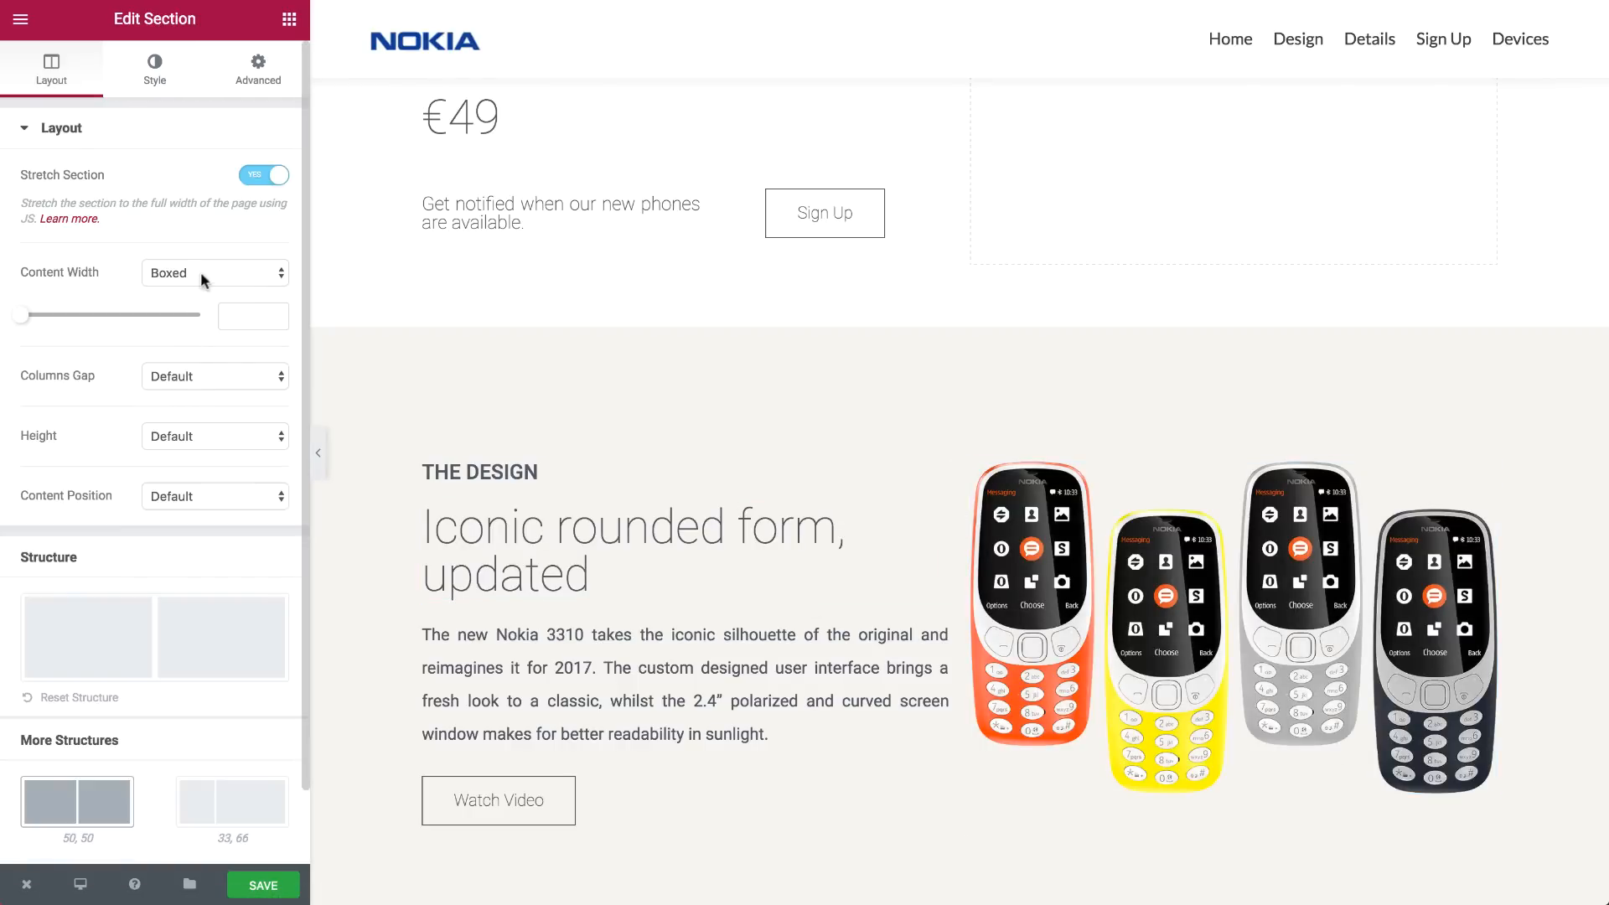
pyautogui.click(203, 290)
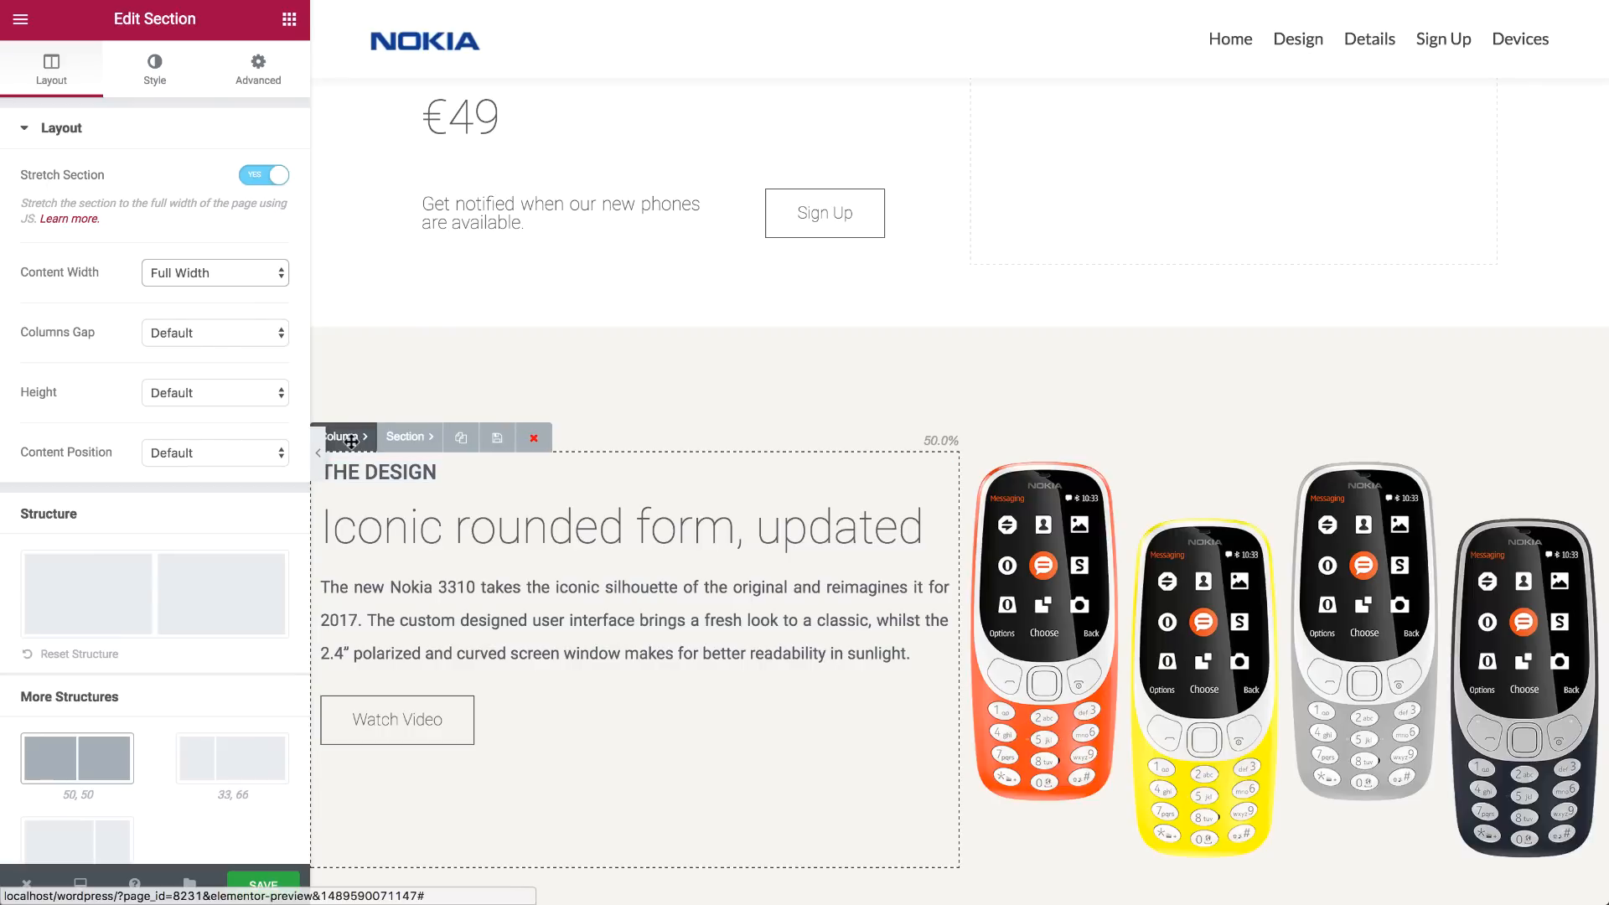
pyautogui.click(344, 437)
pyautogui.click(260, 70)
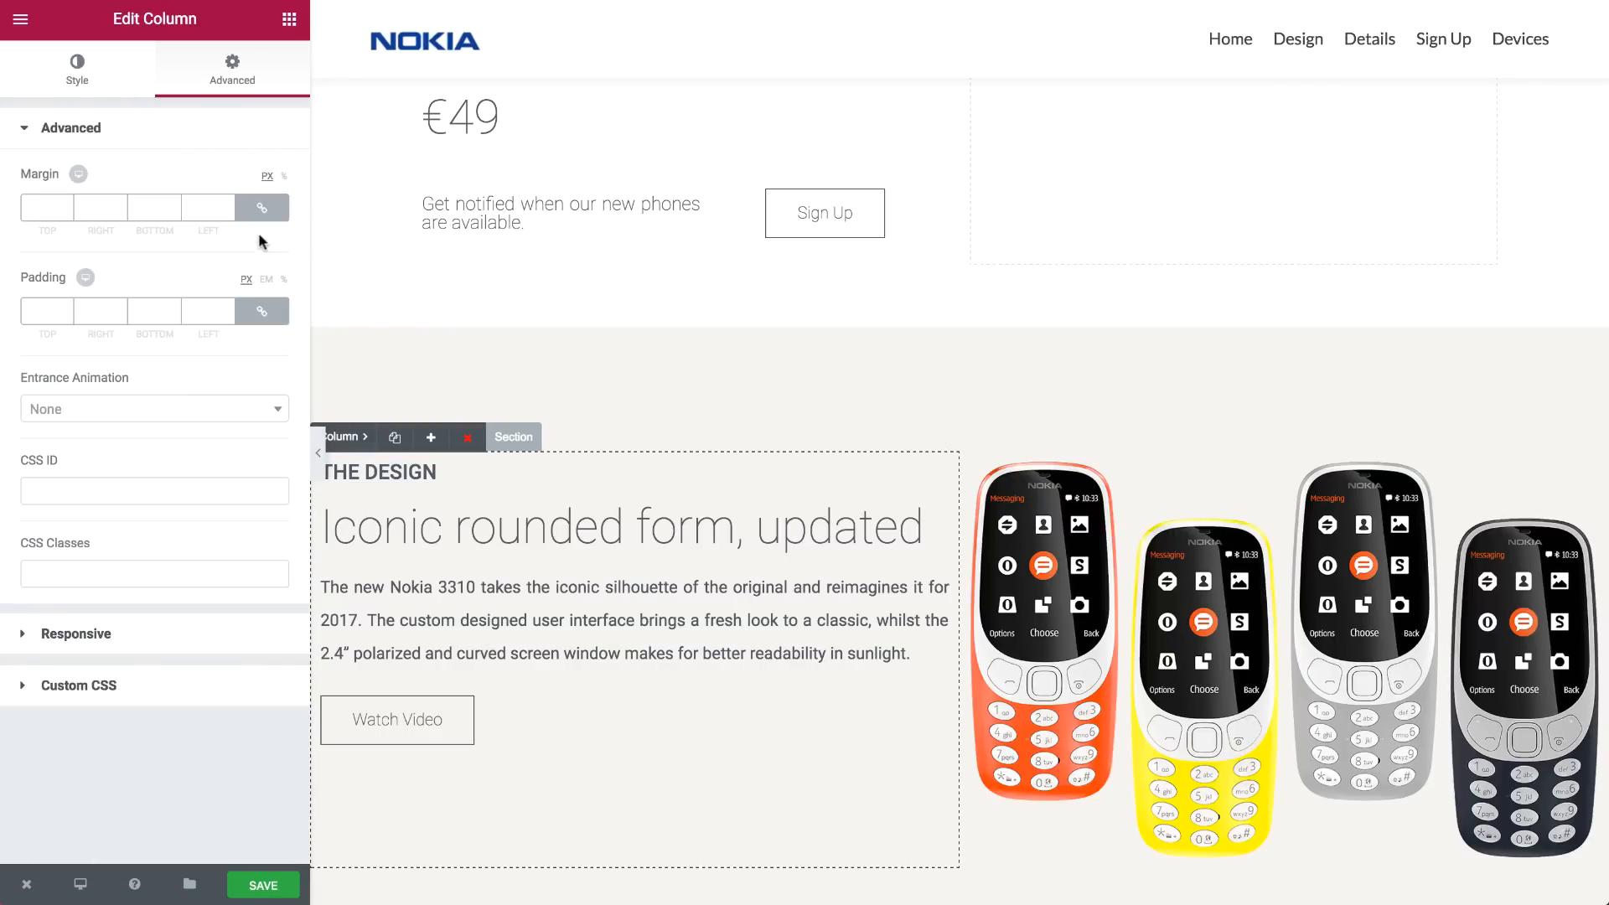
pyautogui.click(273, 312)
pyautogui.write('20')
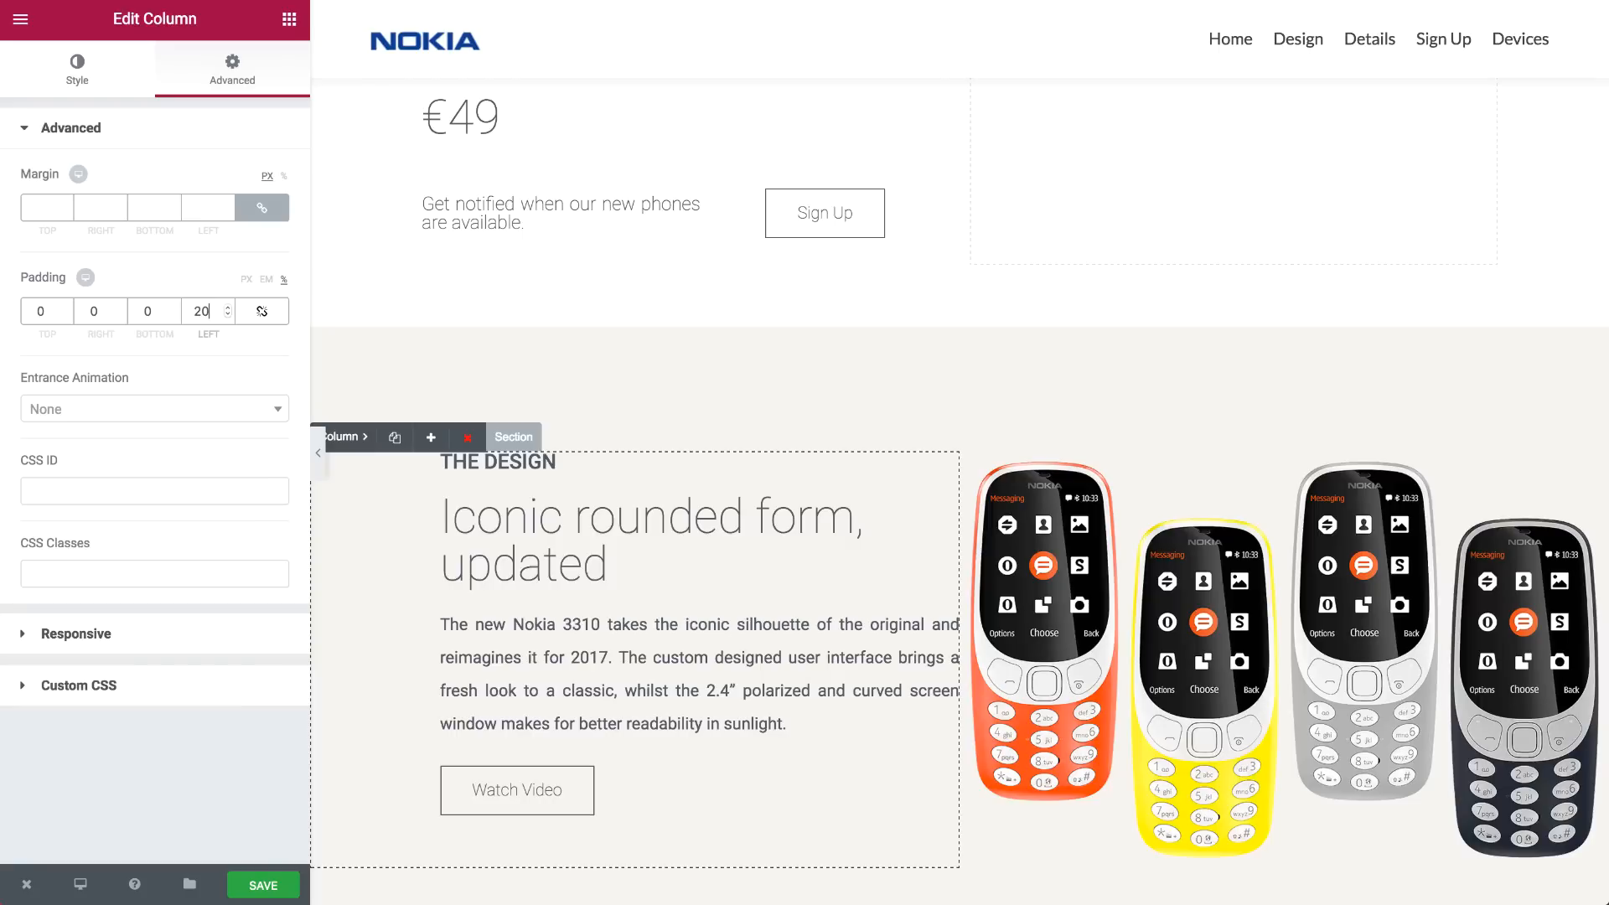
pyautogui.write('20')
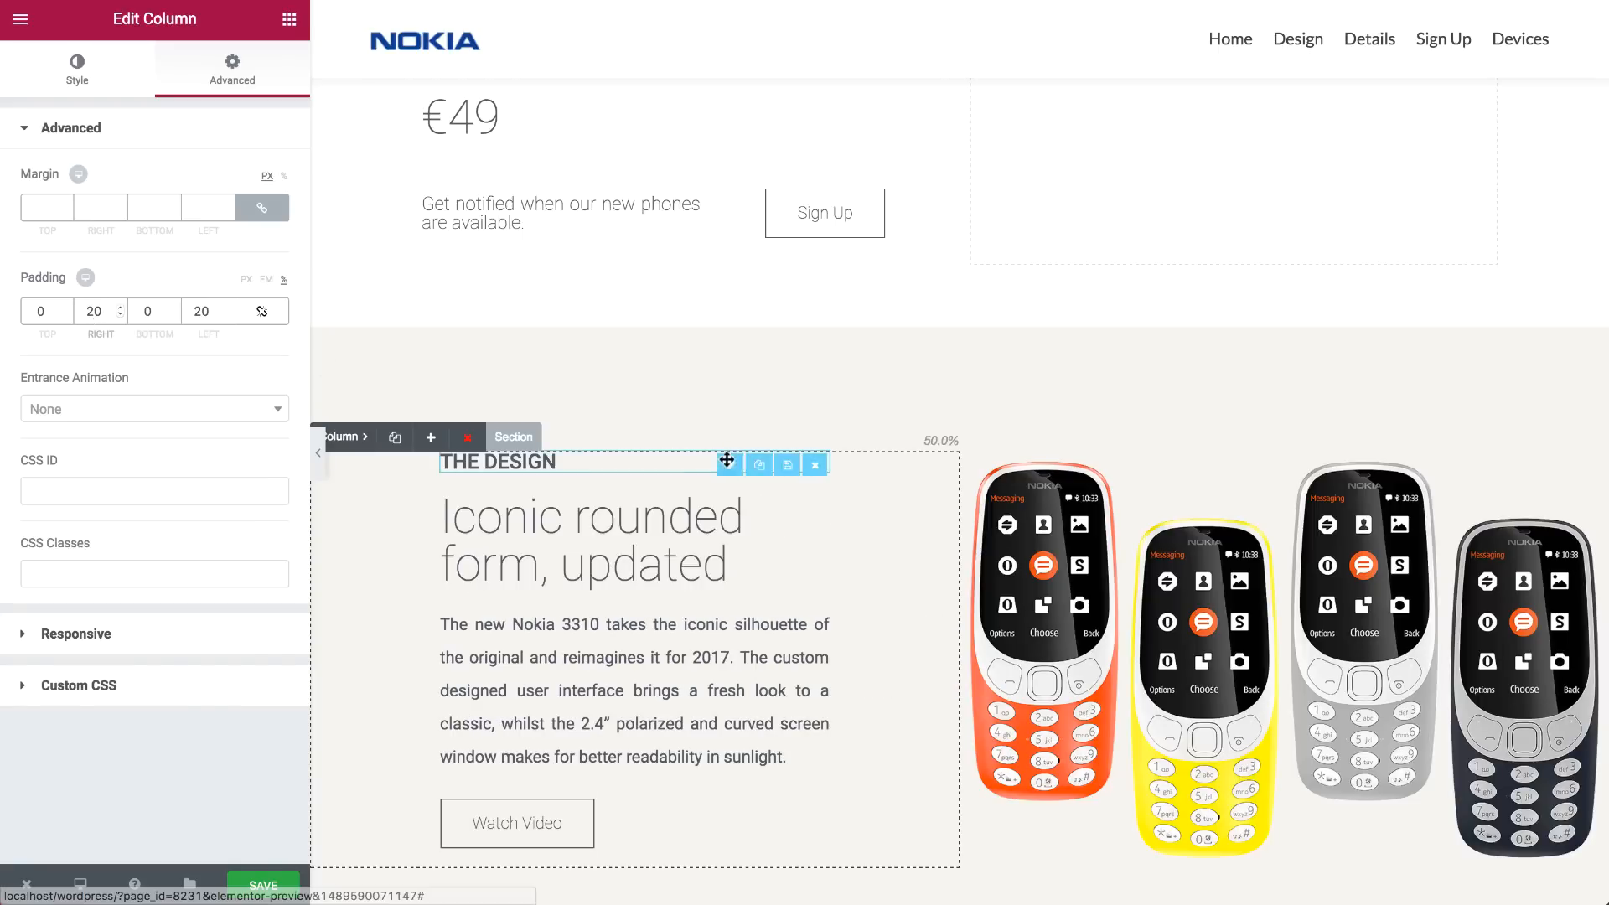
# Widen the phone image column to about 68.6% of the design section by narrowing the text column
pyautogui.moveTo(955, 506); pyautogui.dragTo(717, 503)
pyautogui.scroll(-5, 982, 590)
pyautogui.scroll(3, 982, 591)
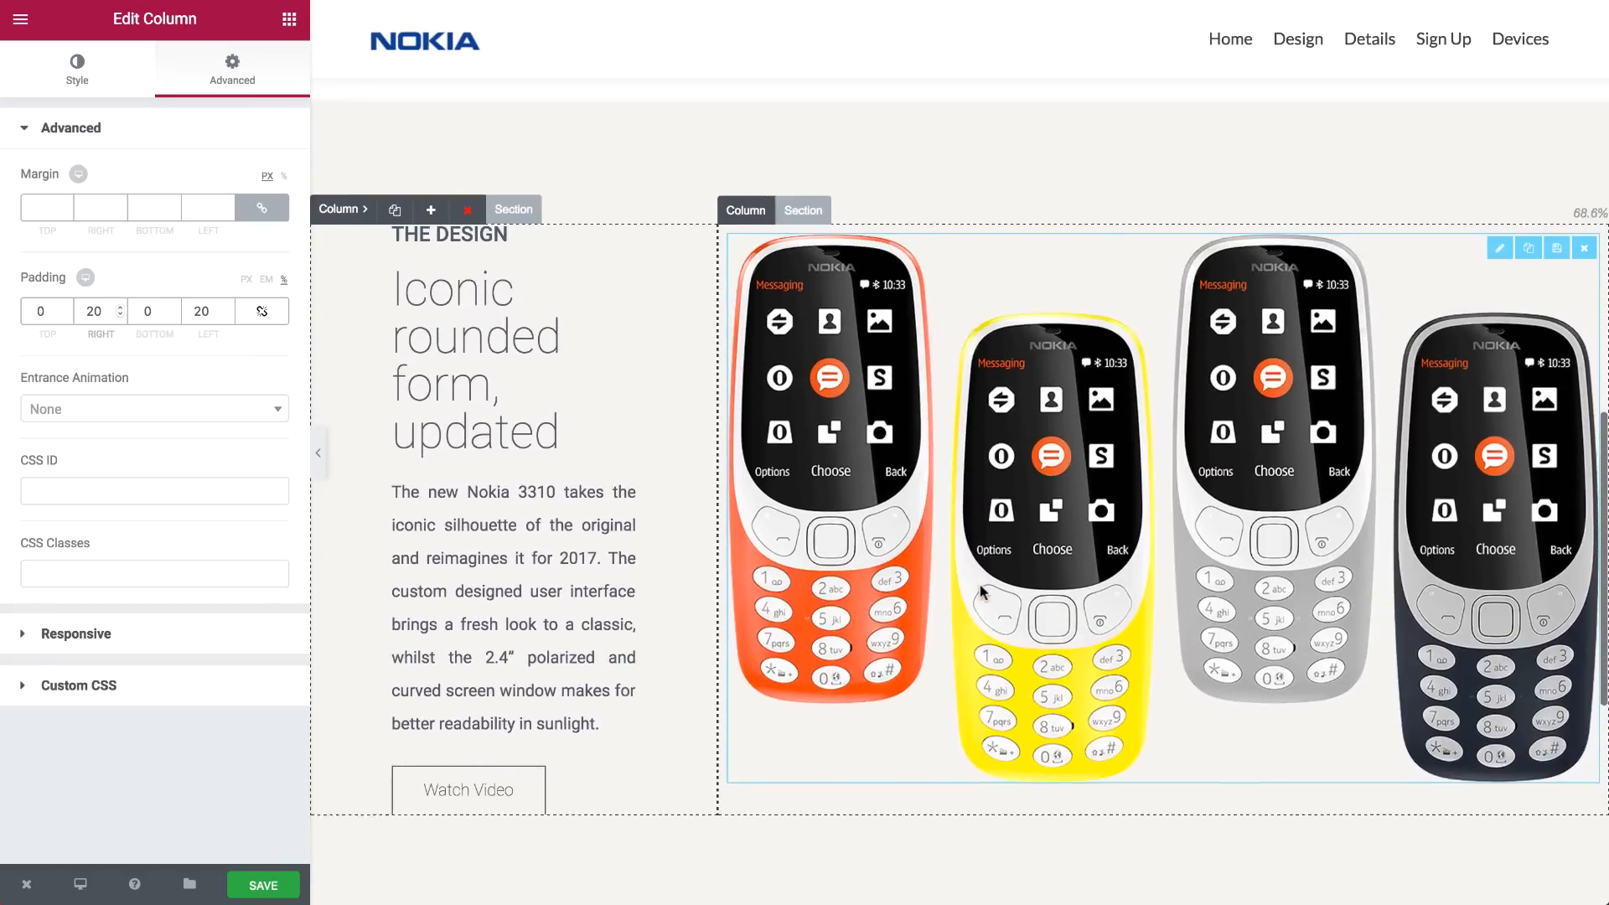
# Set the phone image's right margin to -170 px, leaving its other margins at 0
pyautogui.click(982, 591)
pyautogui.click(253, 94)
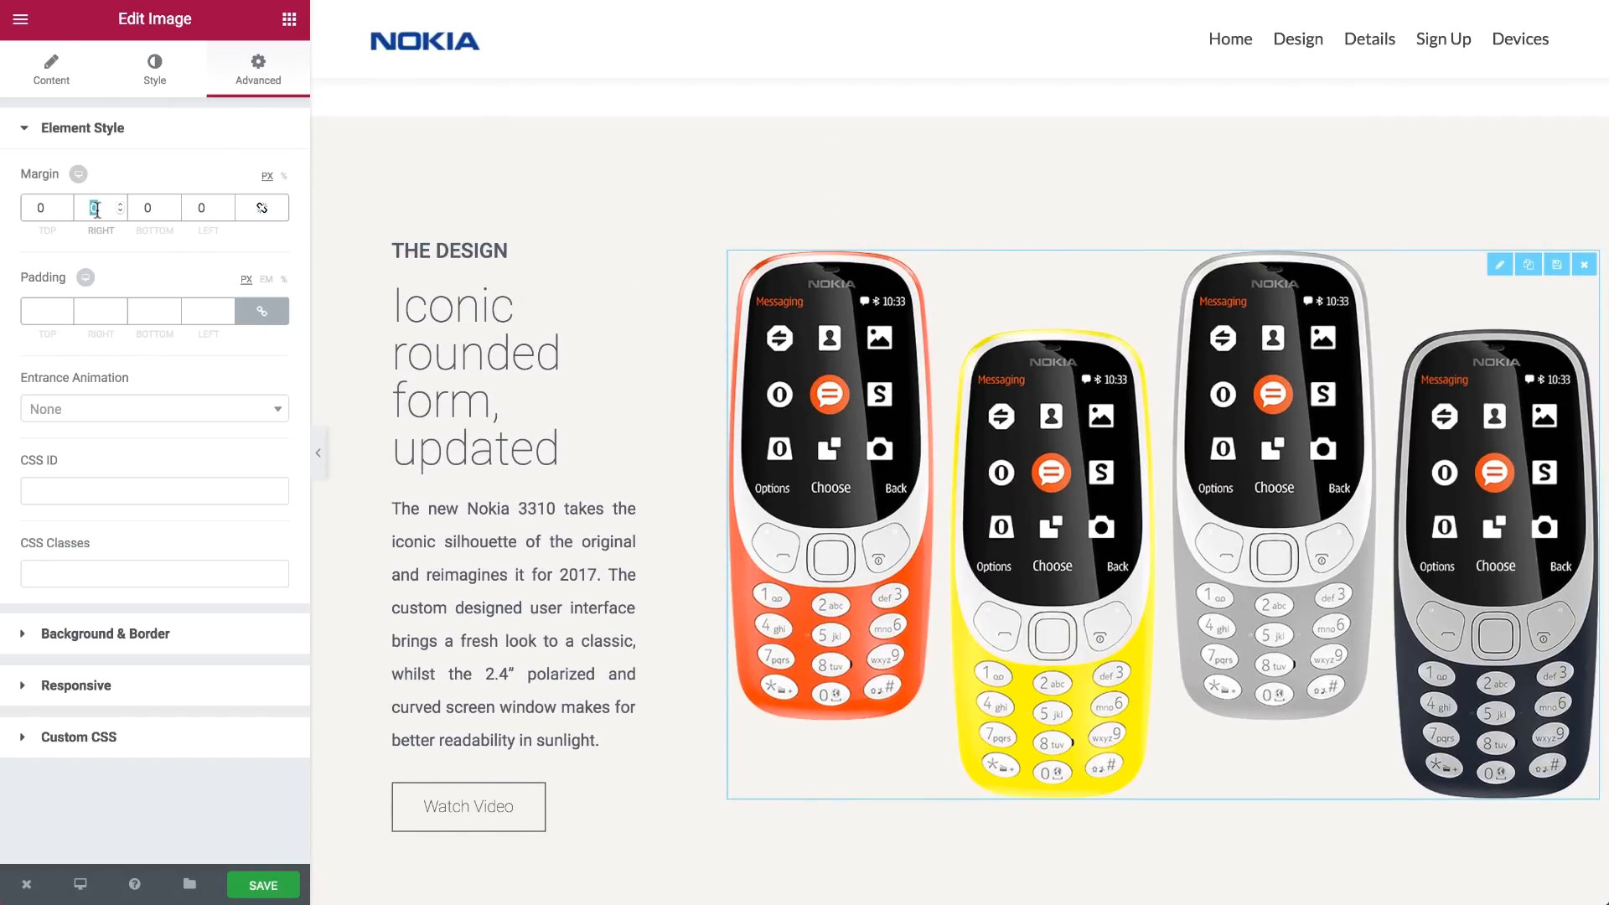
pyautogui.write('-17')
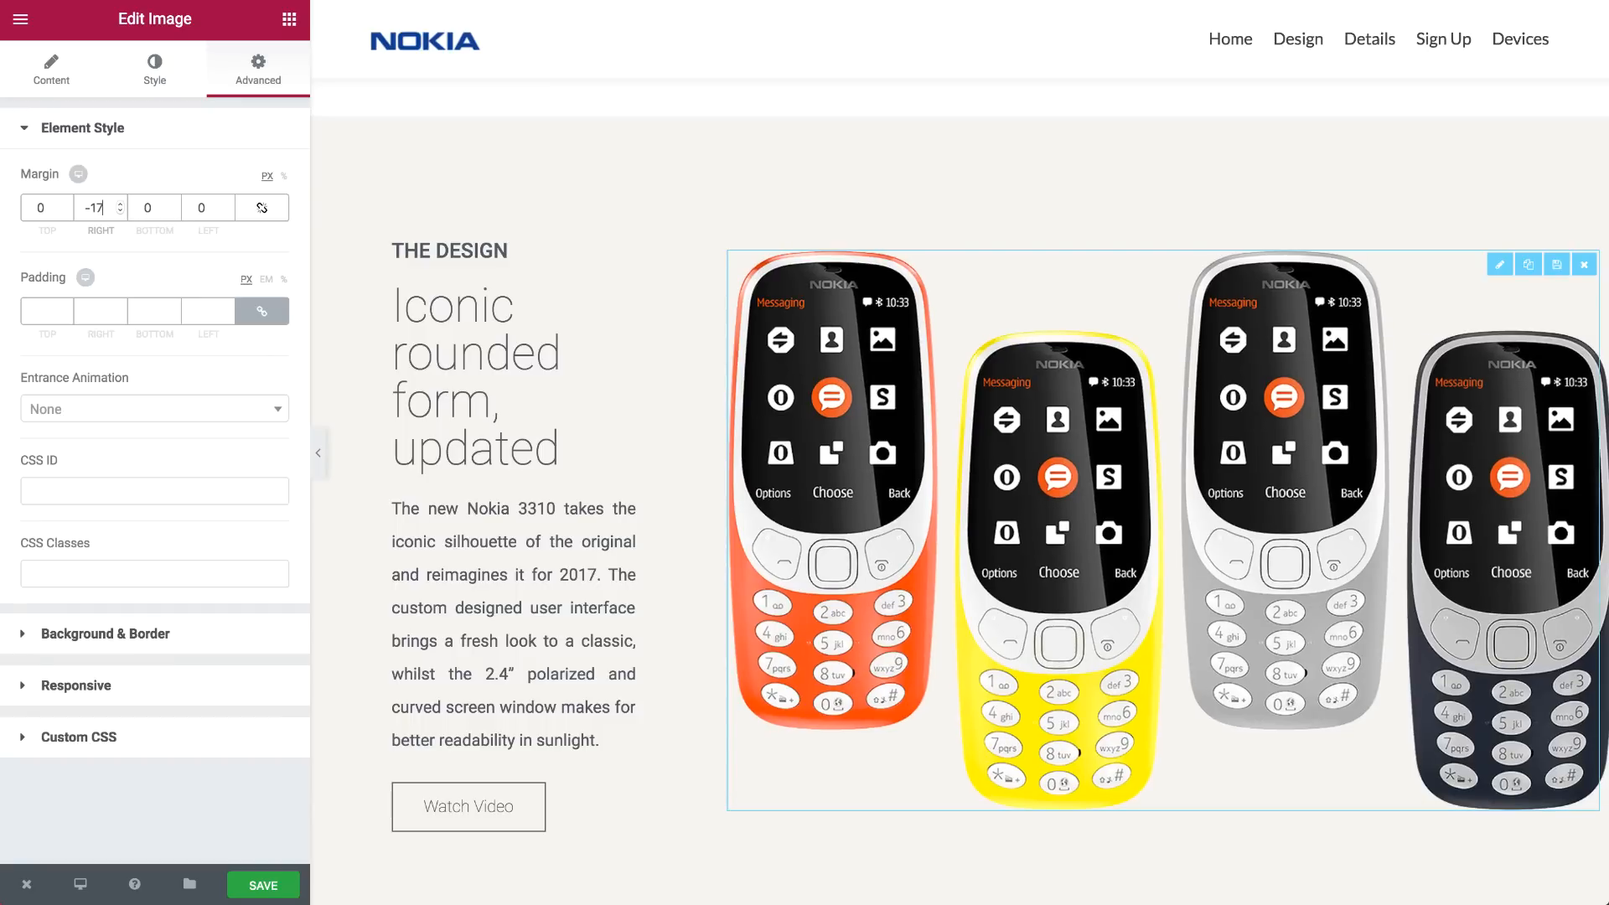
pyautogui.write('0')
# Add a new single-column section below the design section
pyautogui.scroll(-3, 493, 548)
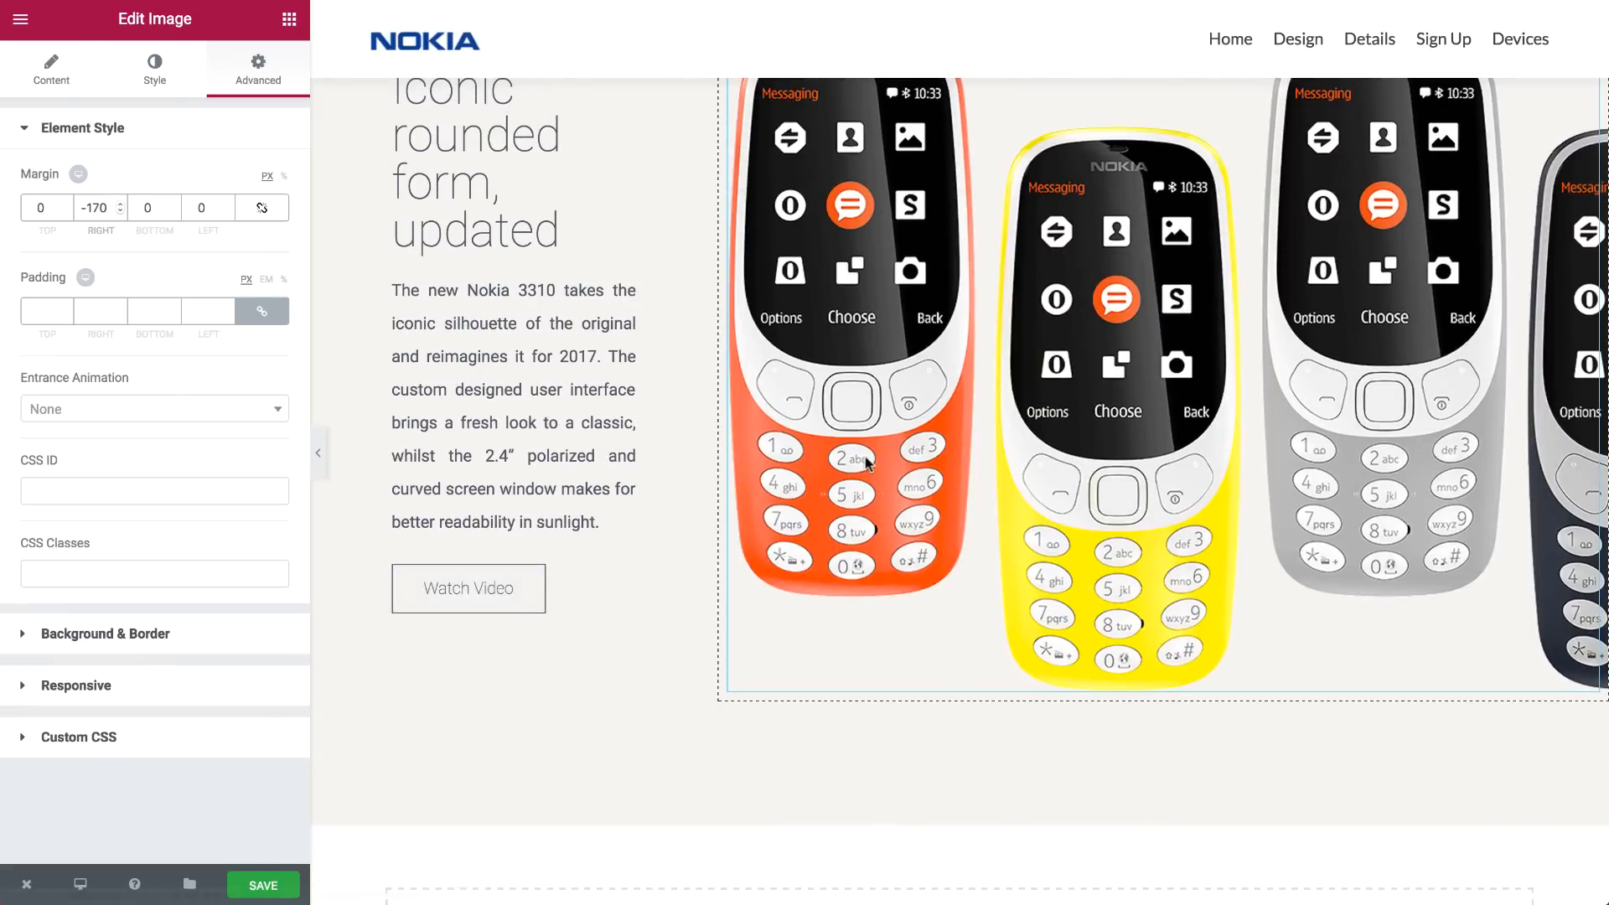
pyautogui.scroll(-4, 866, 460)
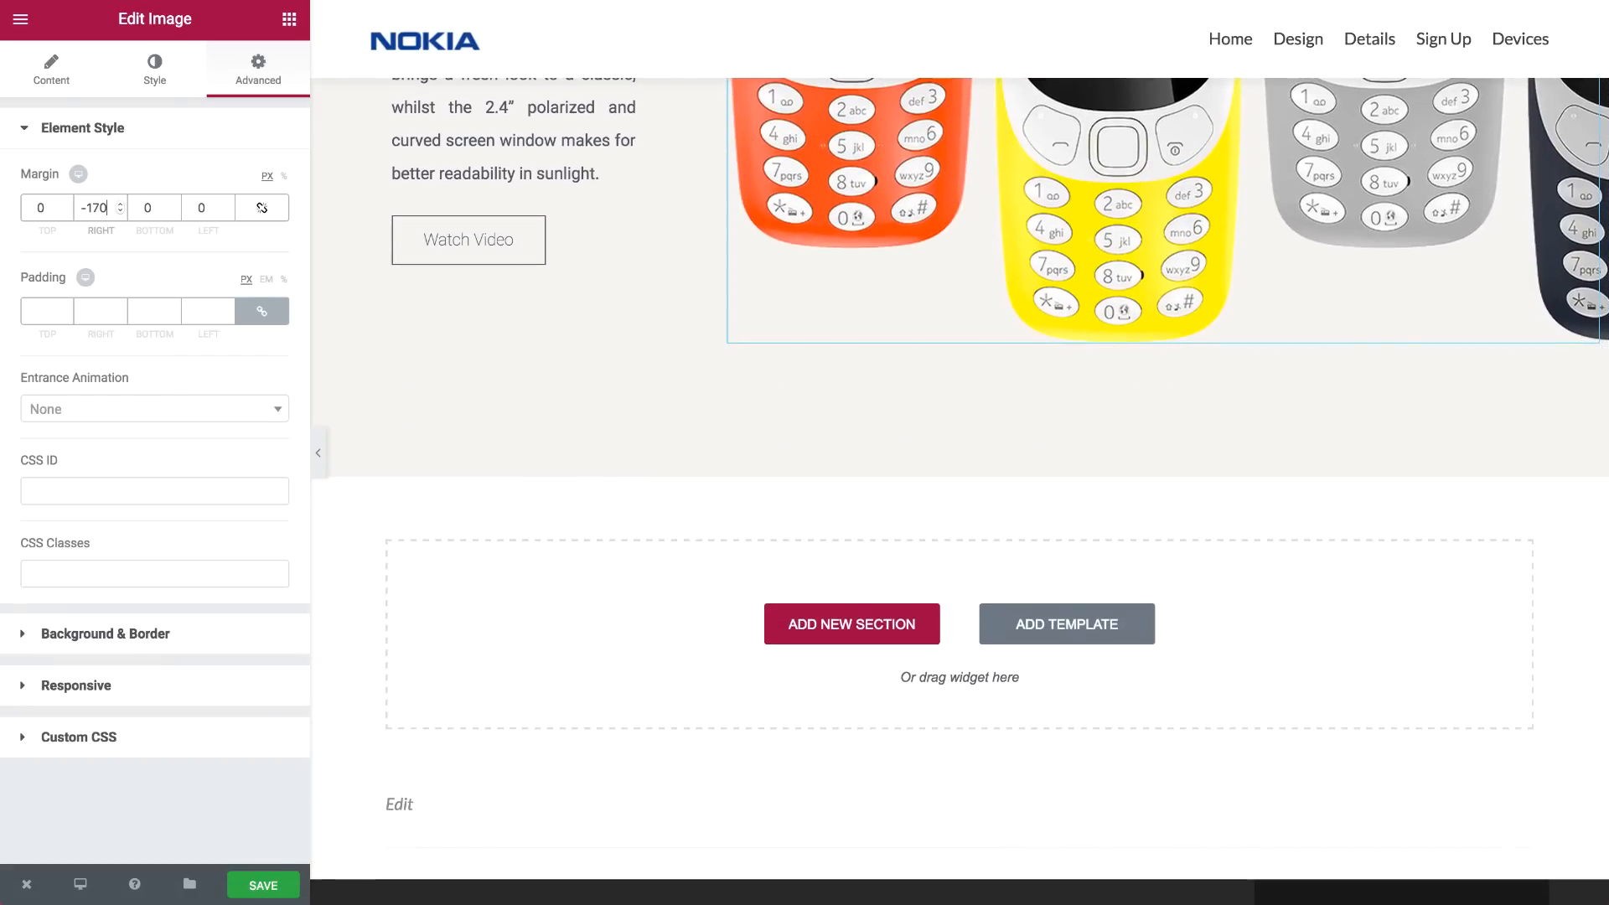
pyautogui.click(778, 616)
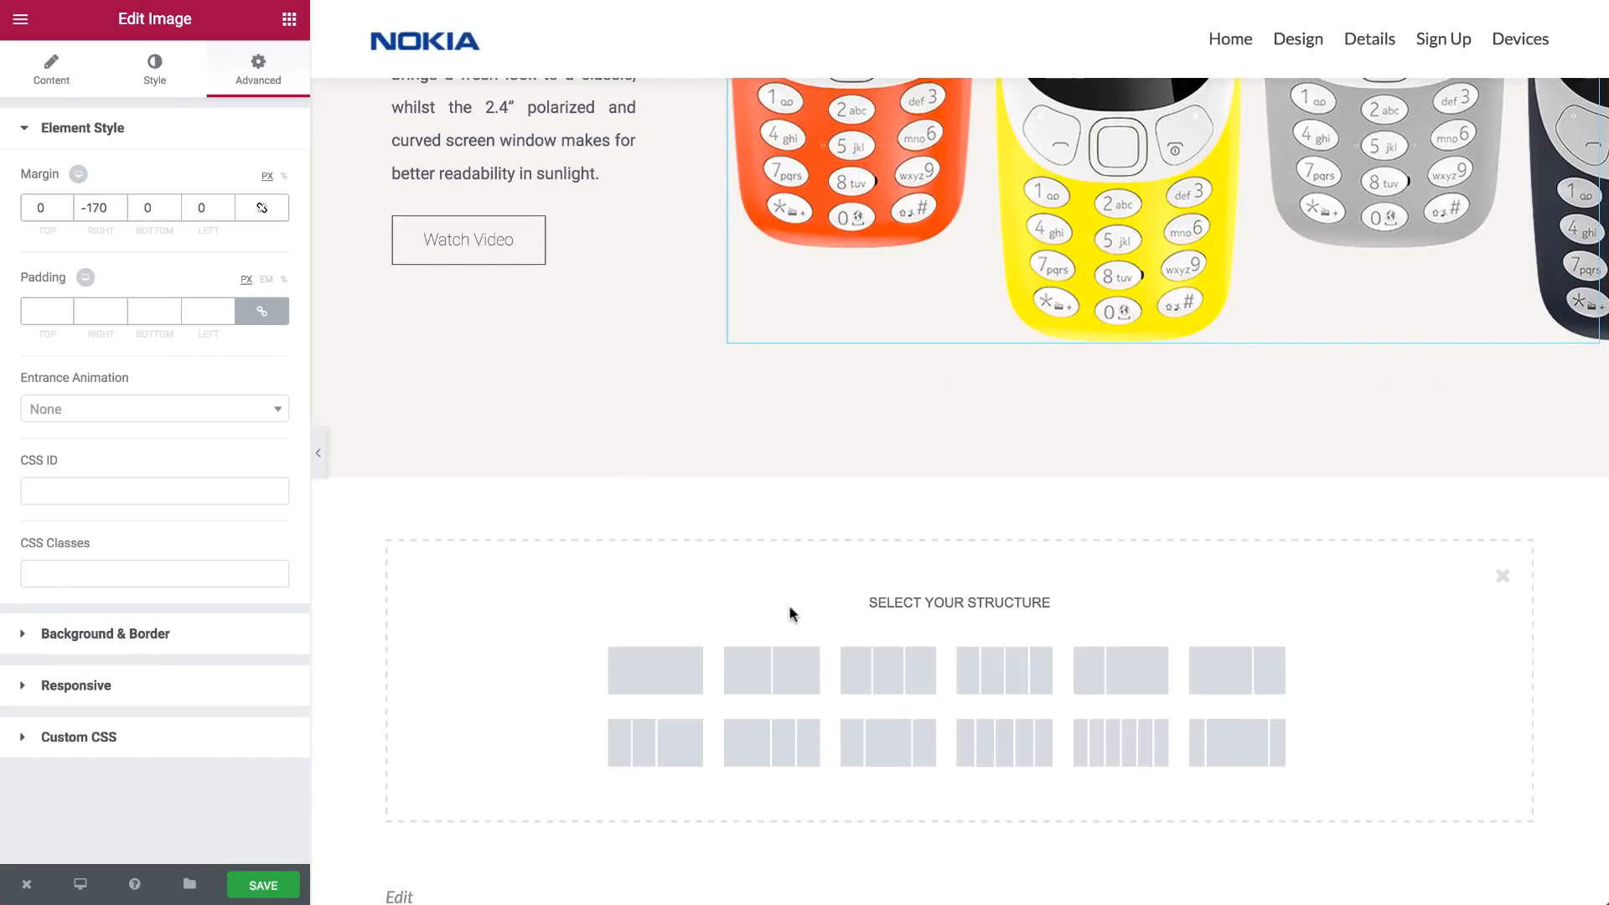
pyautogui.click(679, 683)
# Give the new single-column section a classic background using the yellow phone side-view image from the media library
pyautogui.scroll(-3, 675, 678)
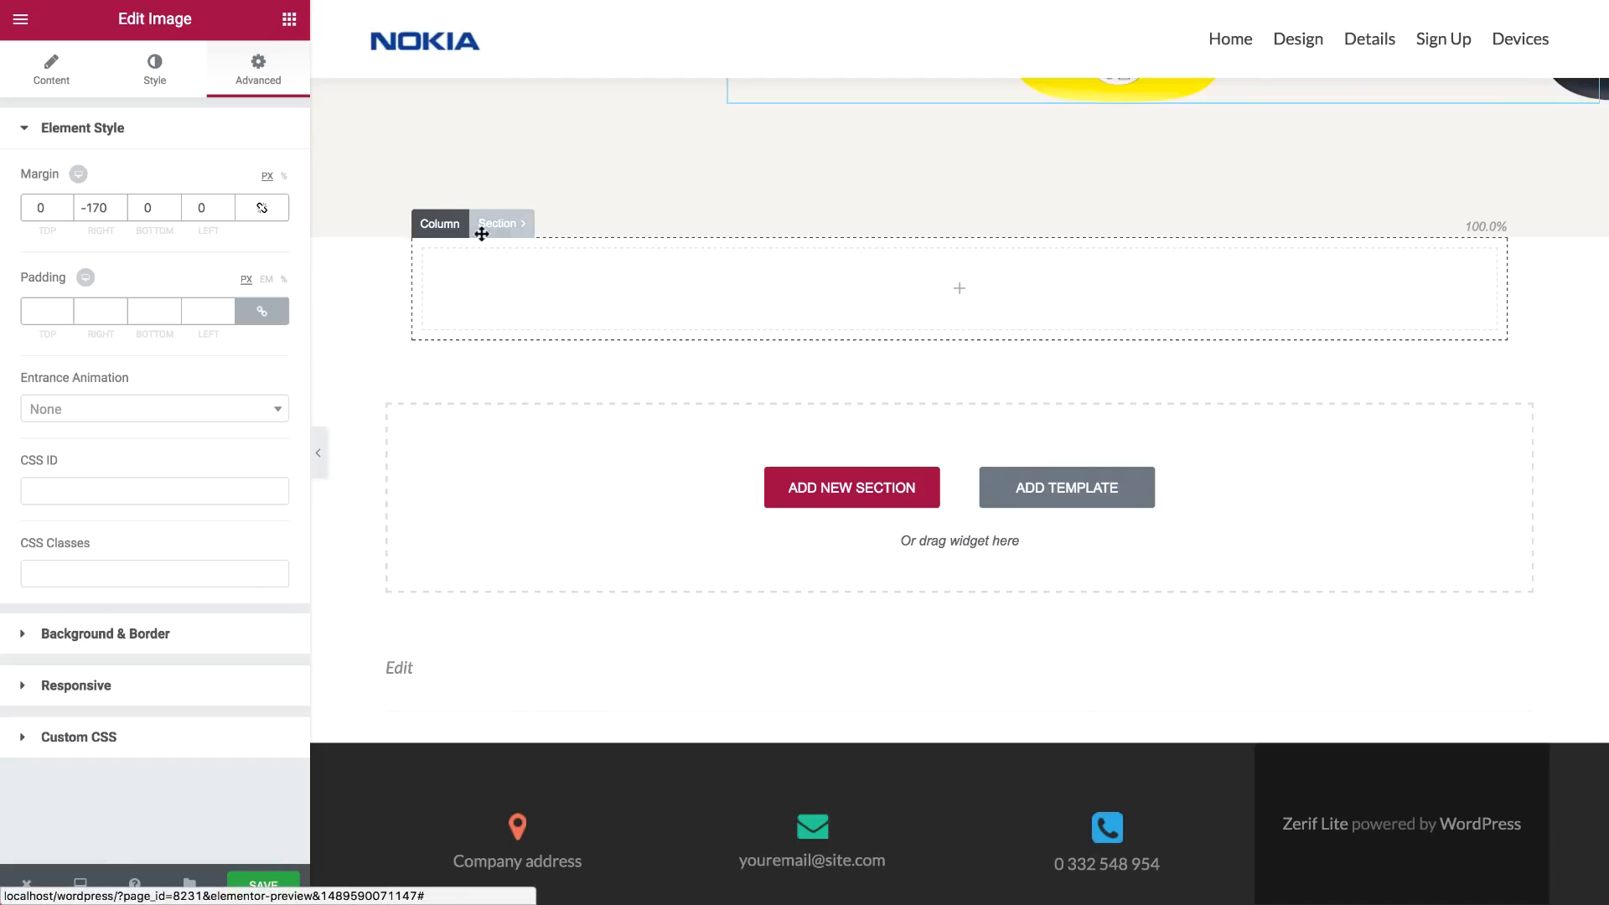
pyautogui.click(482, 233)
pyautogui.click(156, 74)
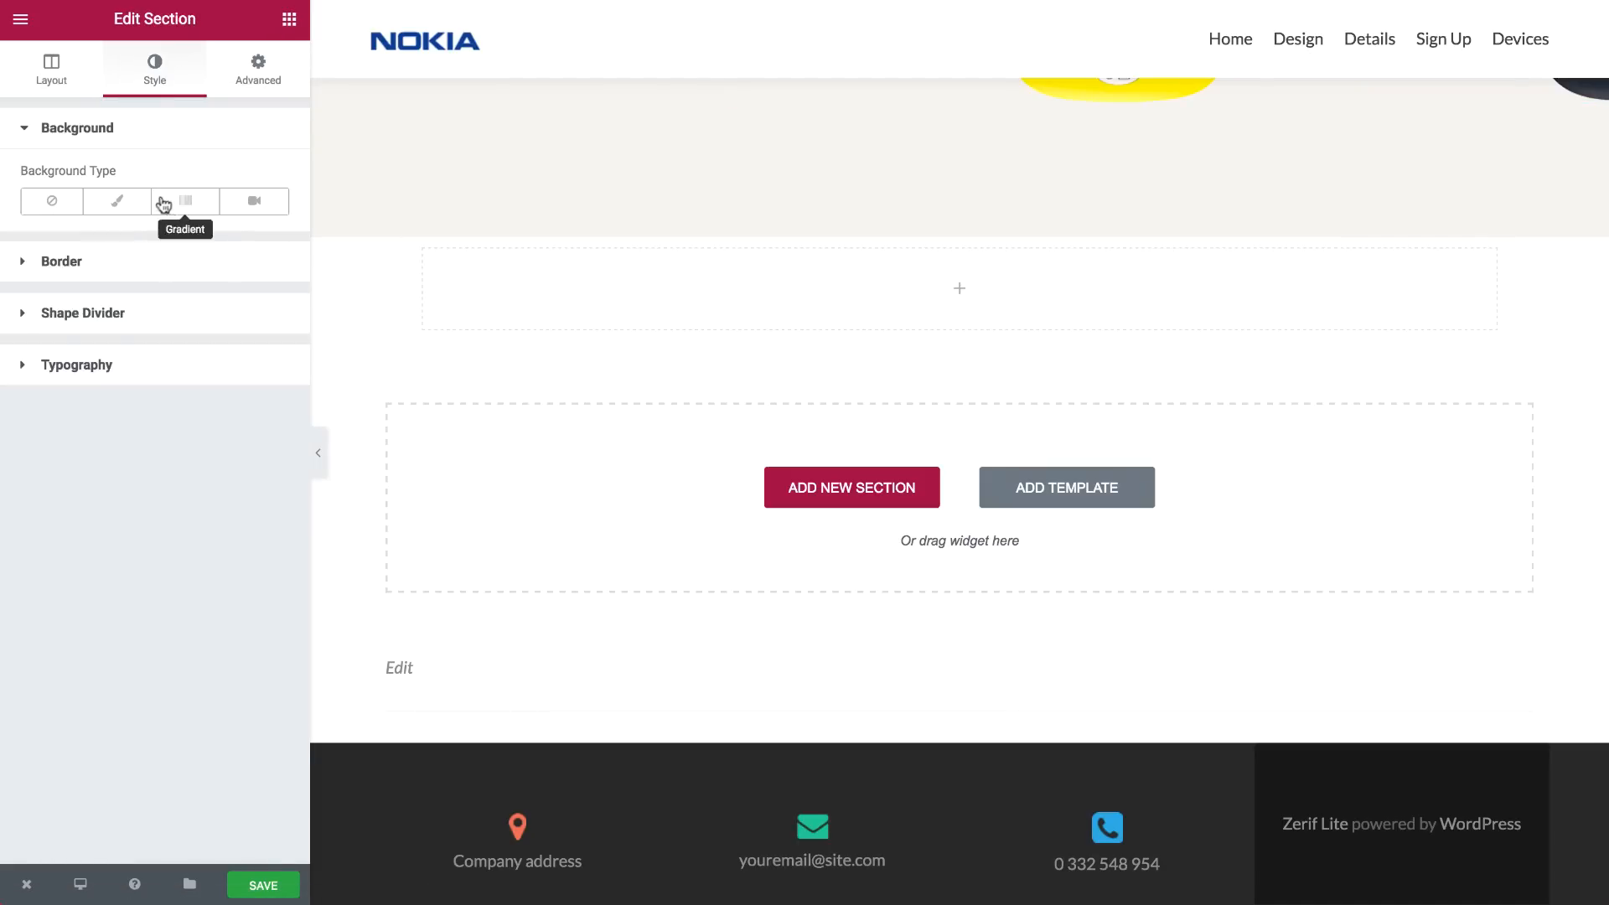
pyautogui.click(126, 203)
pyautogui.click(230, 391)
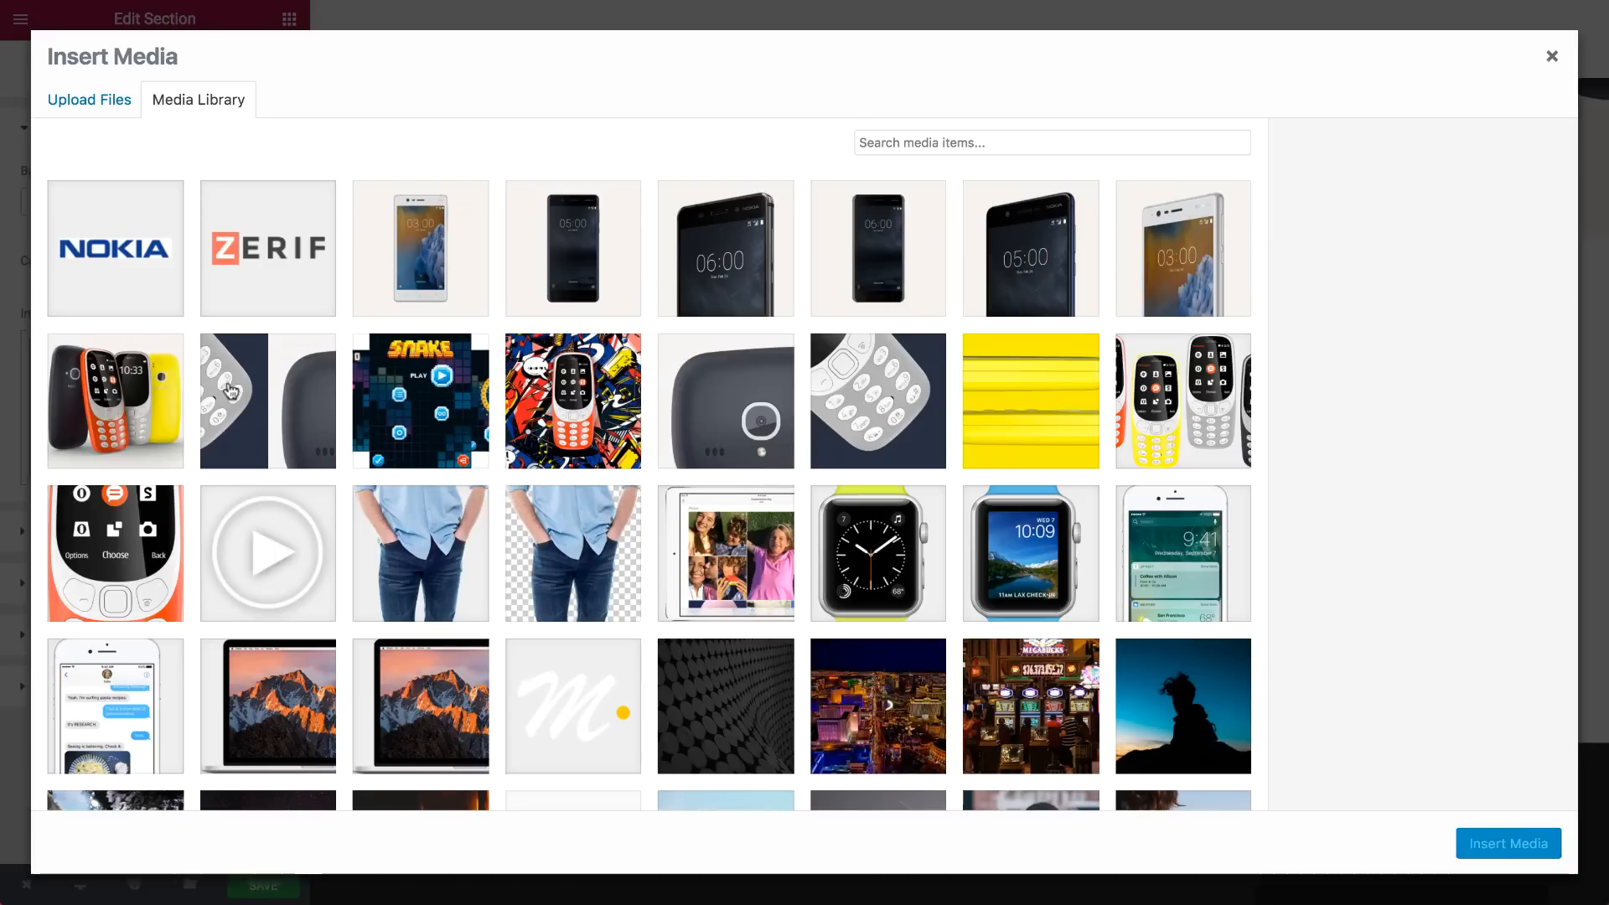
pyautogui.click(1063, 373)
pyautogui.click(1496, 840)
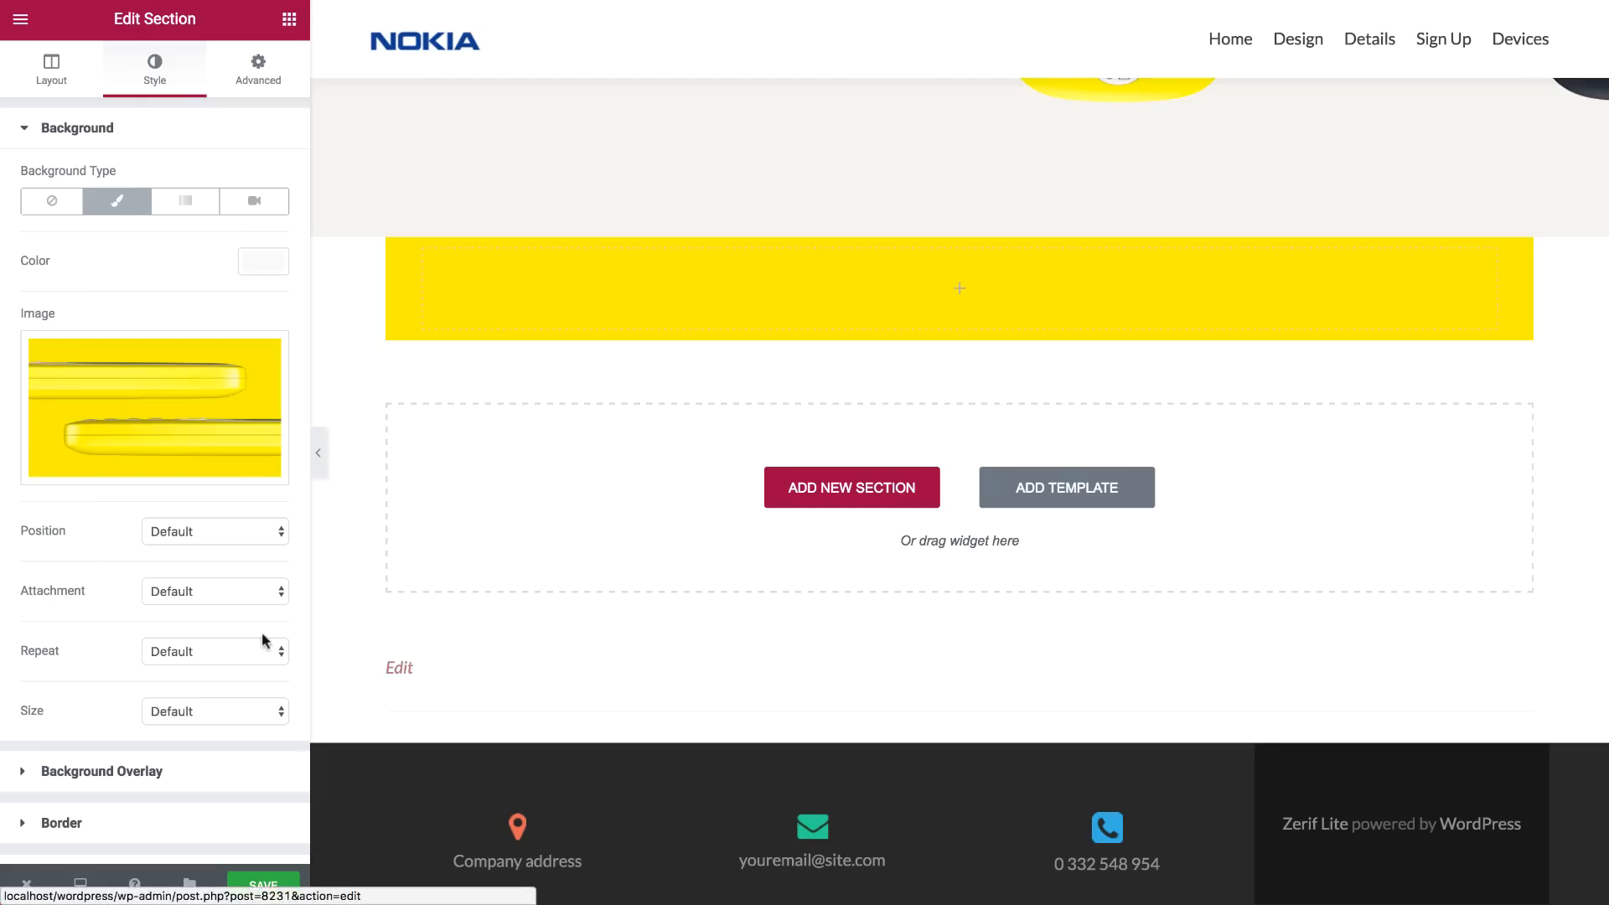
# Set the yellow background image's size to Cover and its position to Center Center
pyautogui.click(173, 710)
pyautogui.click(170, 745)
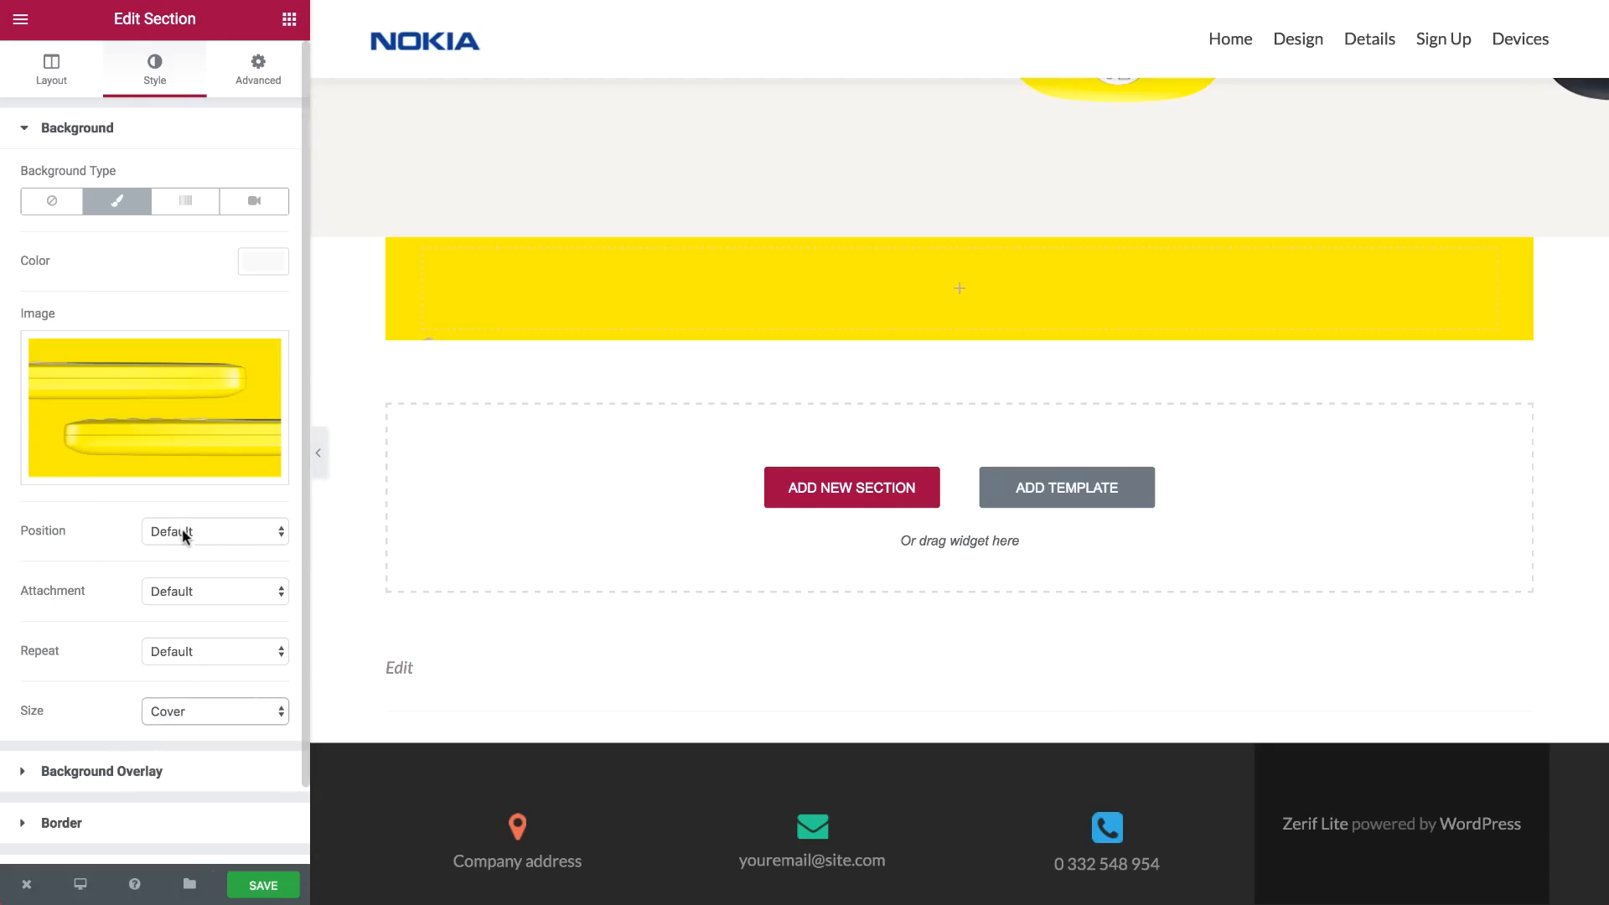
pyautogui.click(183, 531)
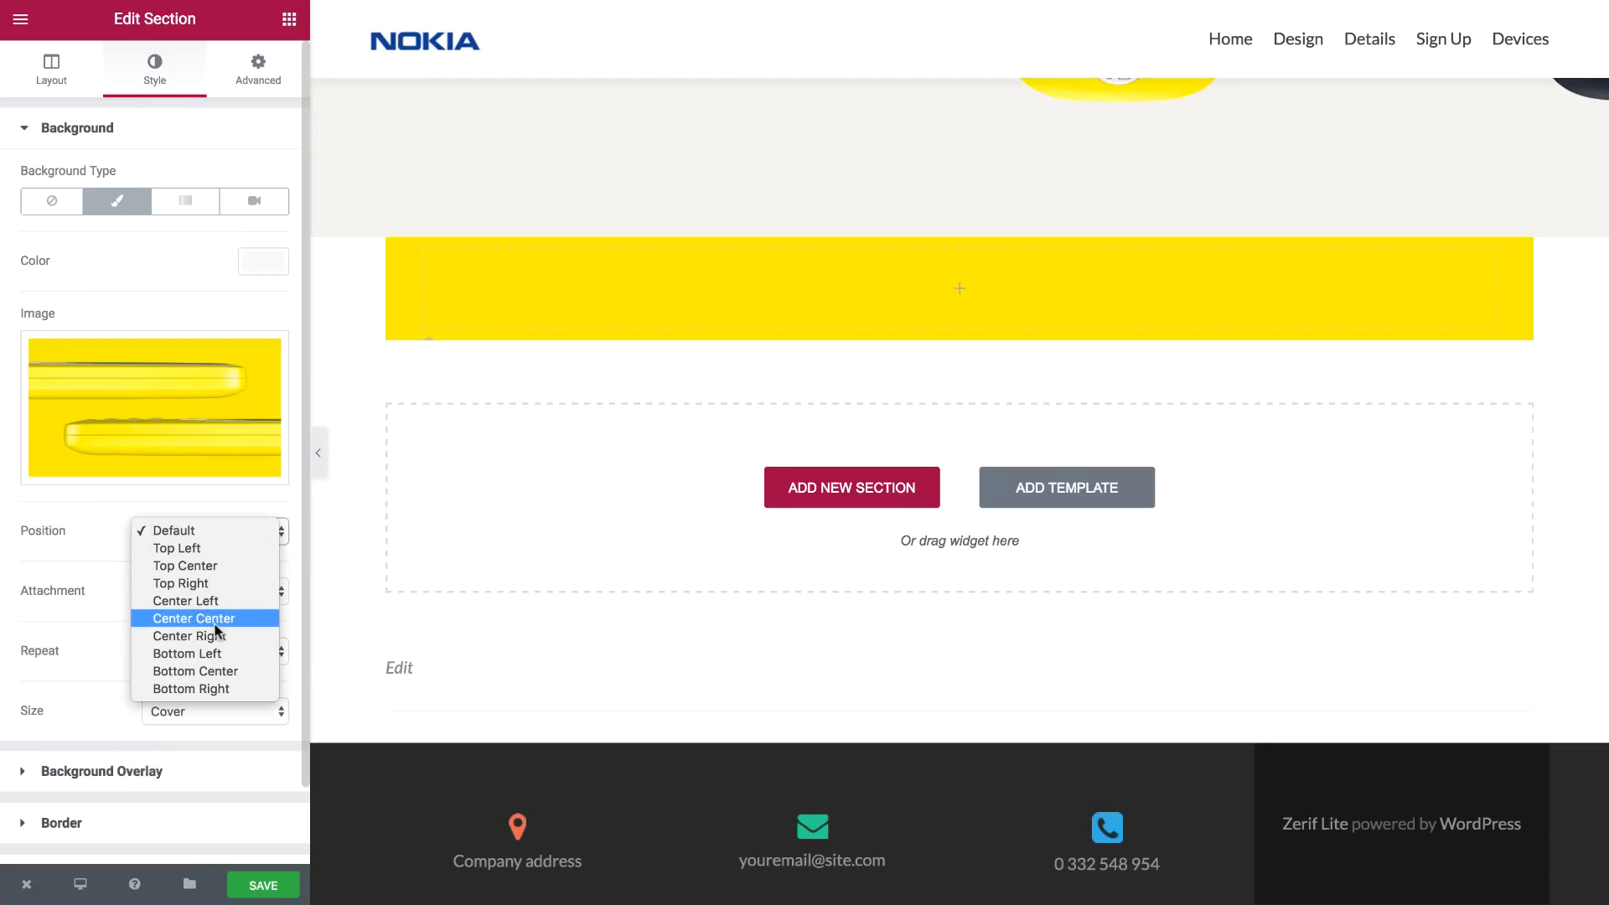
pyautogui.click(215, 620)
# Set the yellow section's height to Min Height at 740 px and stretch the section to the full page width
pyautogui.click(53, 82)
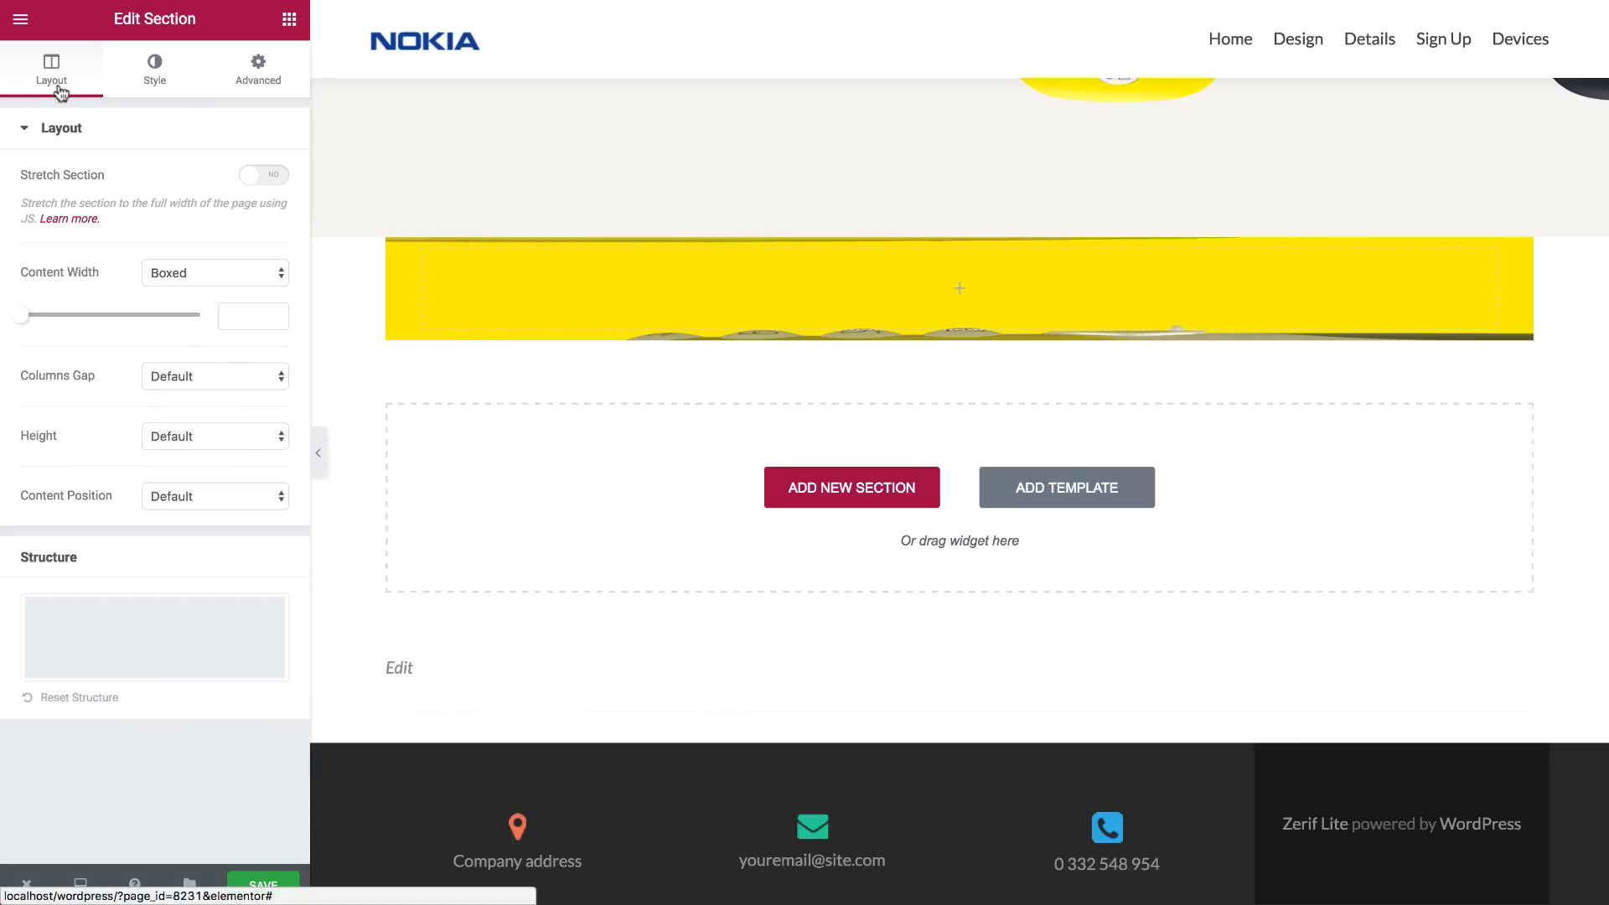
pyautogui.click(202, 432)
pyautogui.click(215, 469)
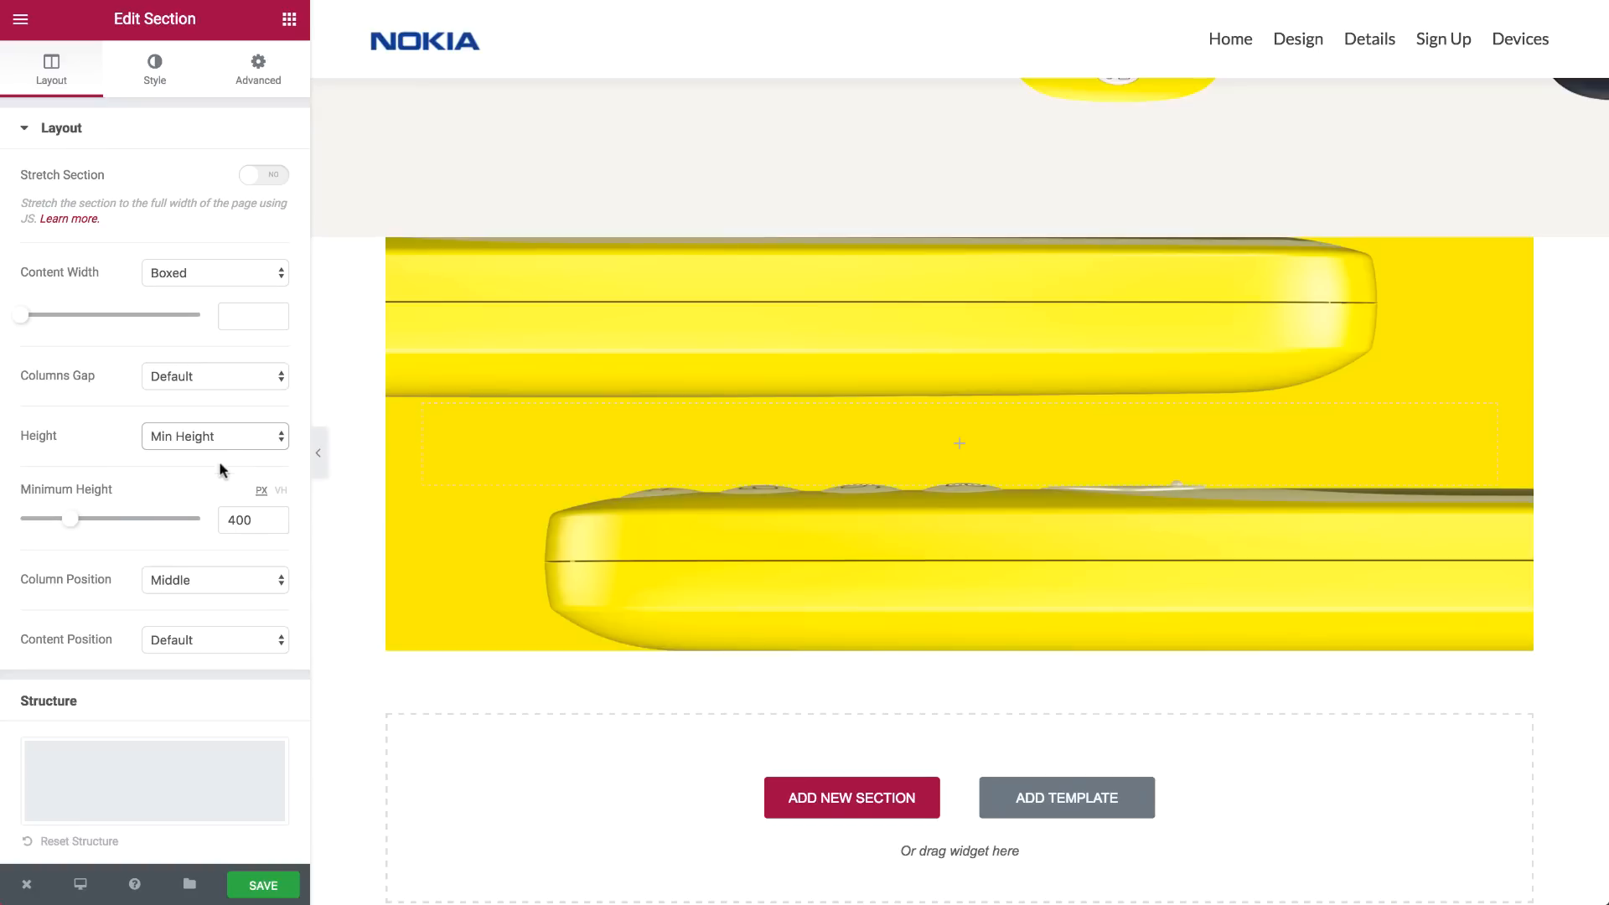
pyautogui.moveTo(77, 523); pyautogui.dragTo(121, 524)
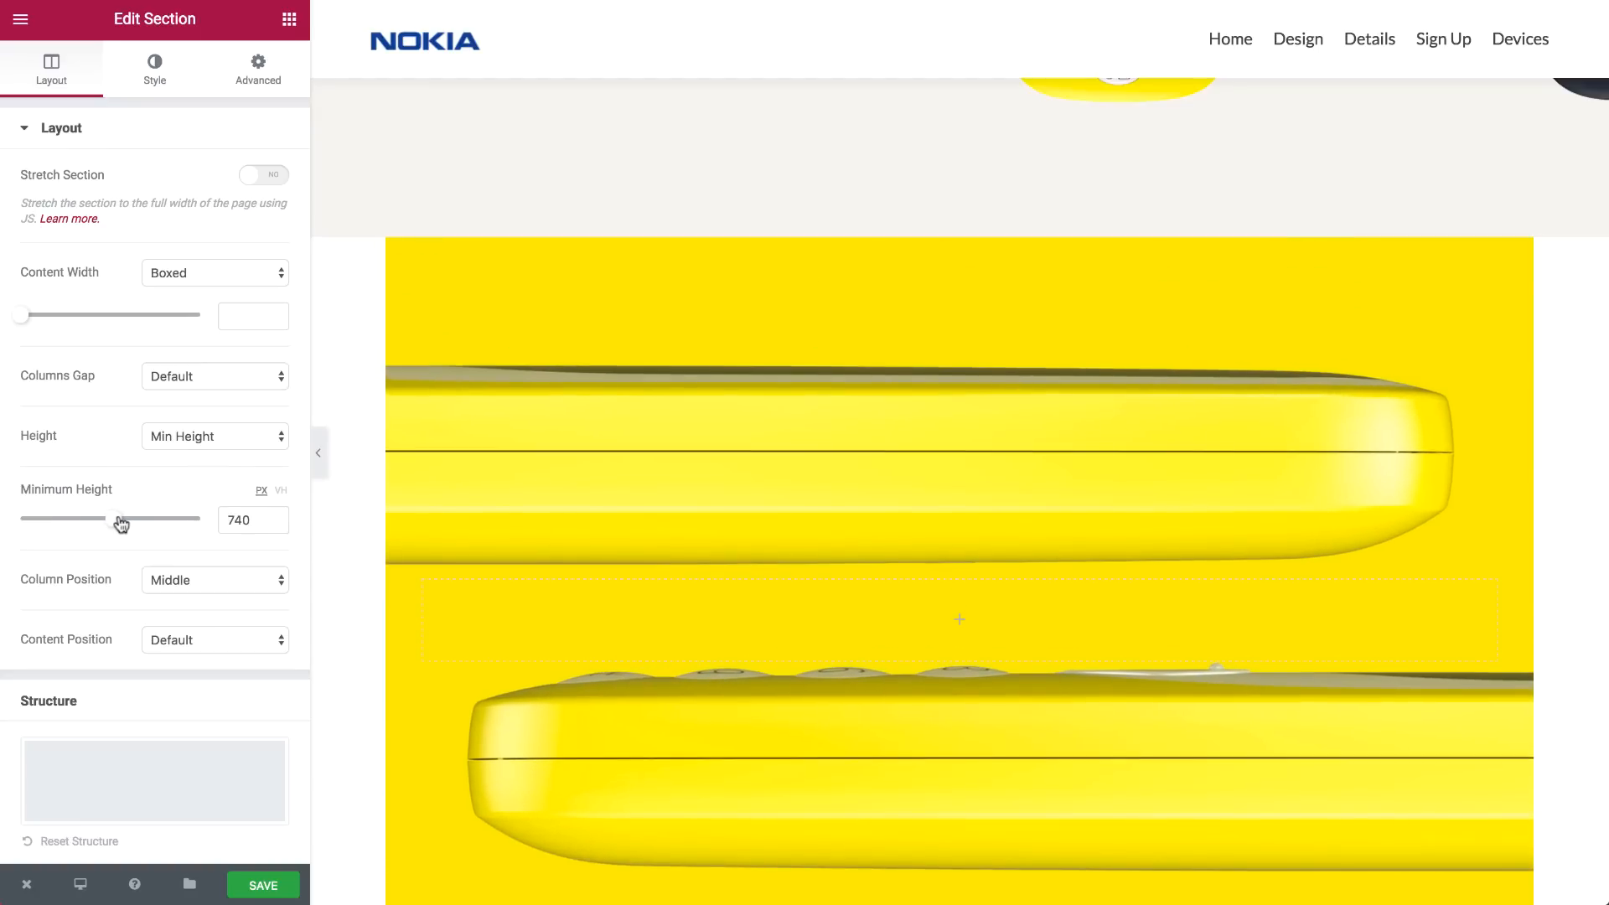
pyautogui.click(263, 176)
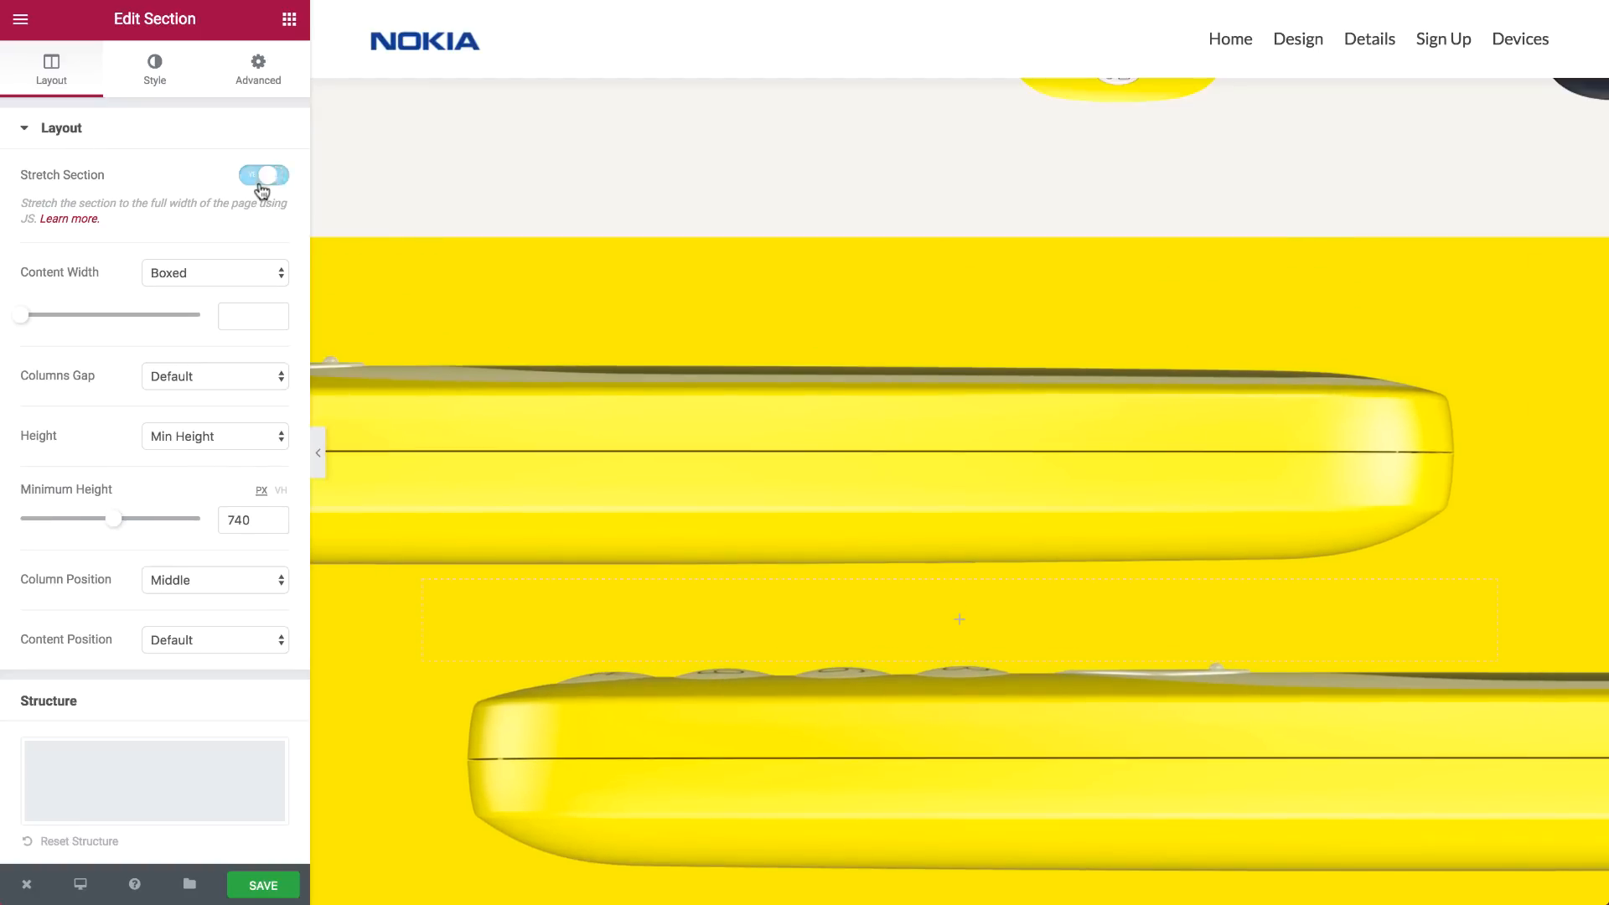
# Duplicate the yellow background section directly below itself
pyautogui.scroll(-3, 686, 461)
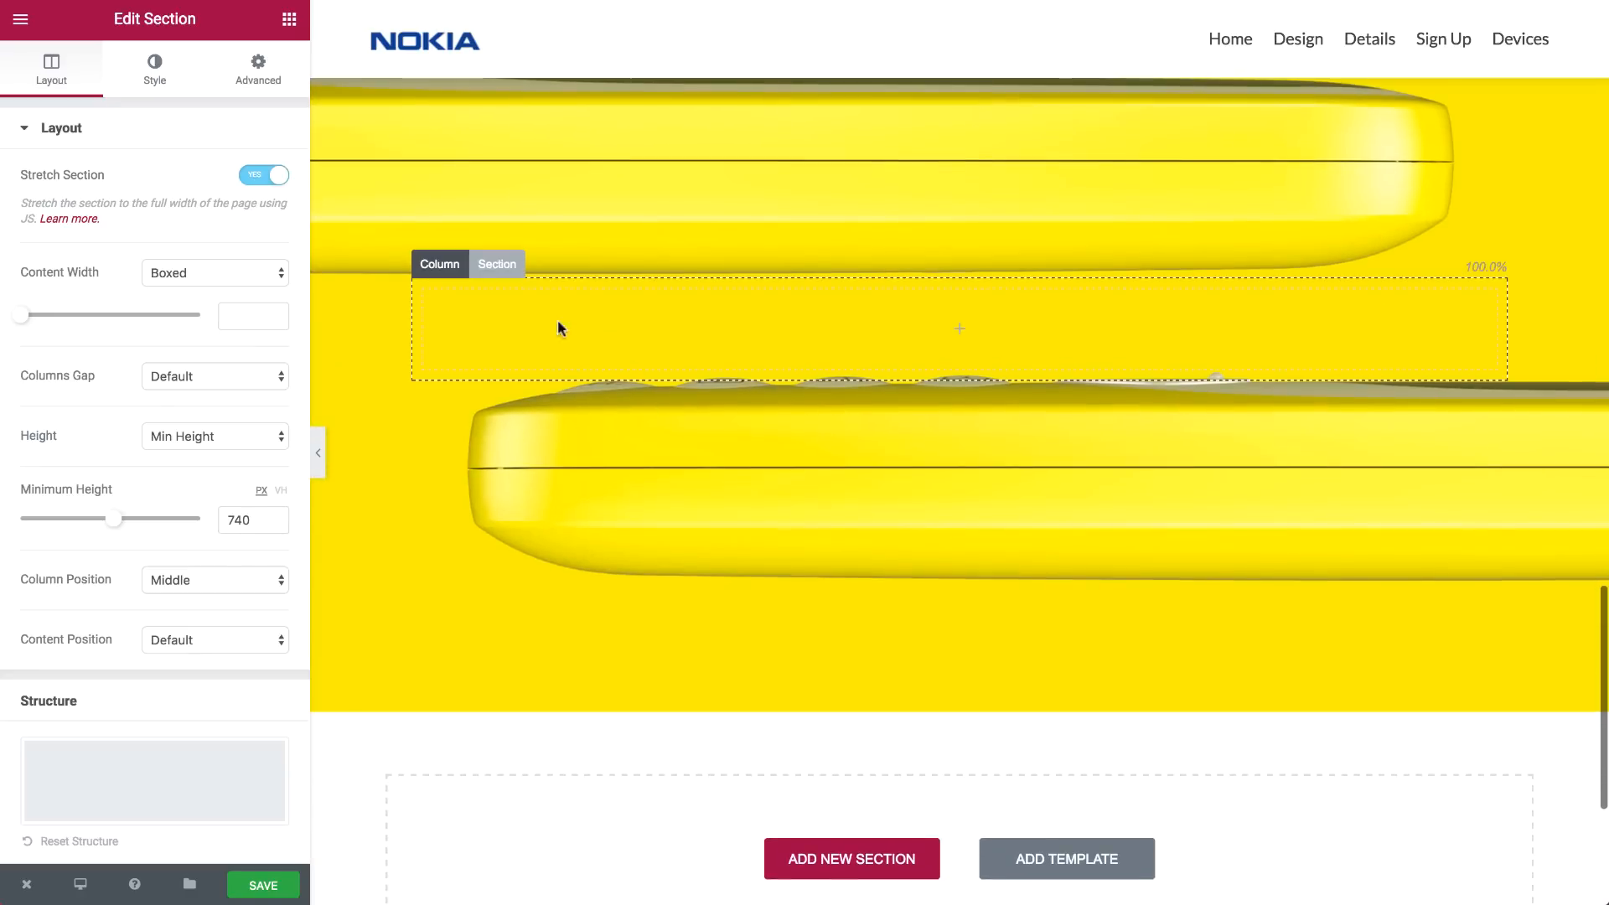
pyautogui.moveTo(493, 264)
pyautogui.click(553, 265)
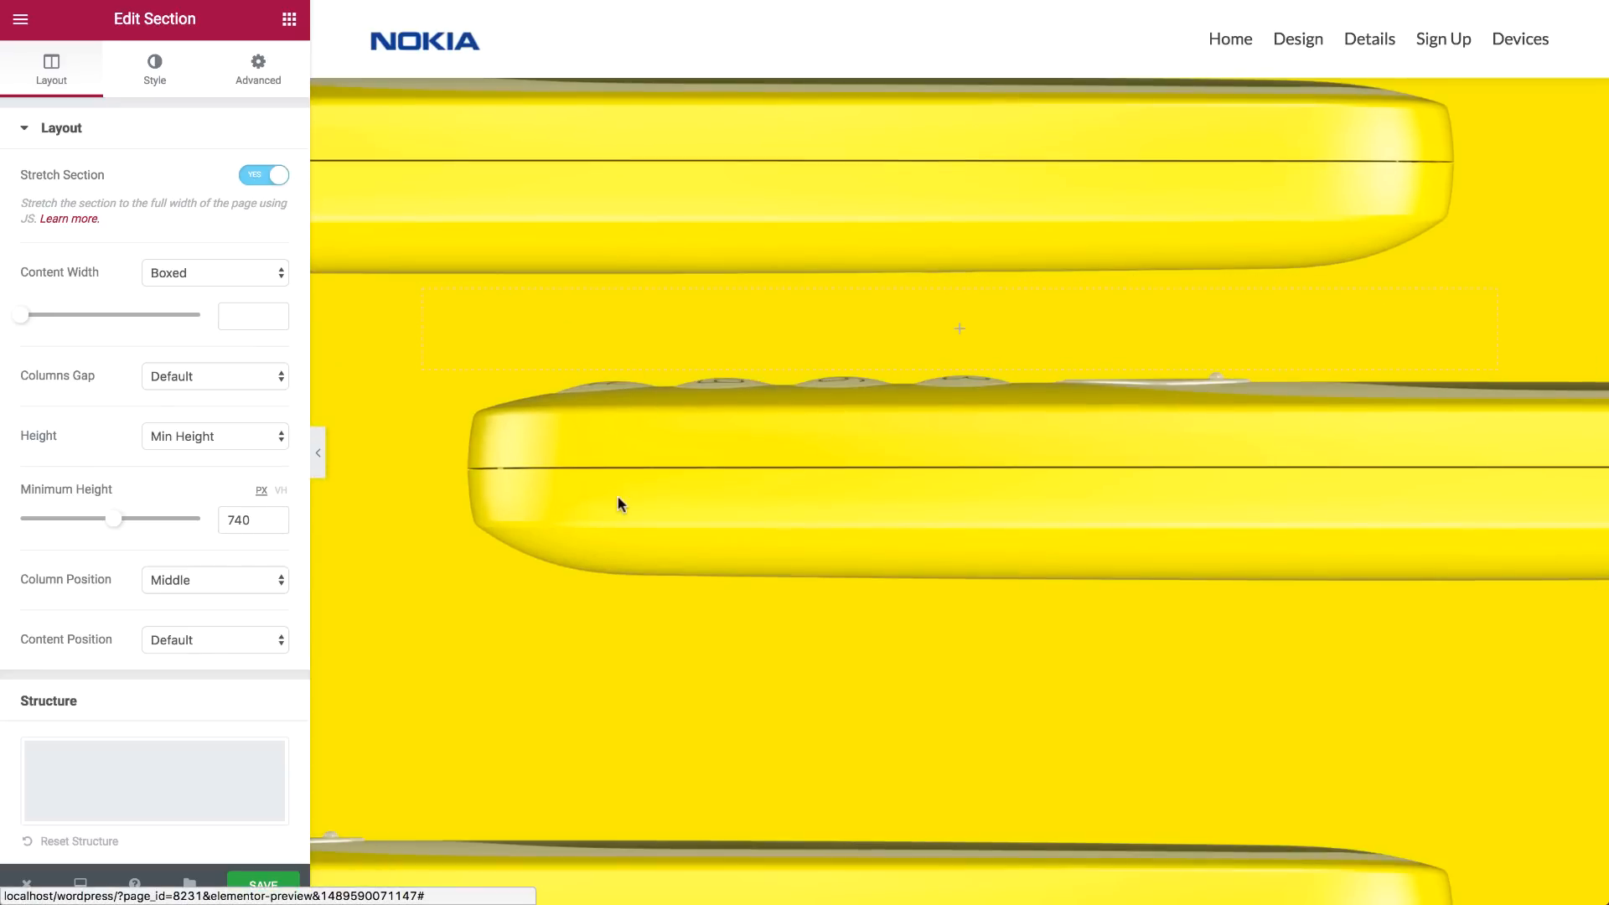
pyautogui.scroll(-6, 617, 503)
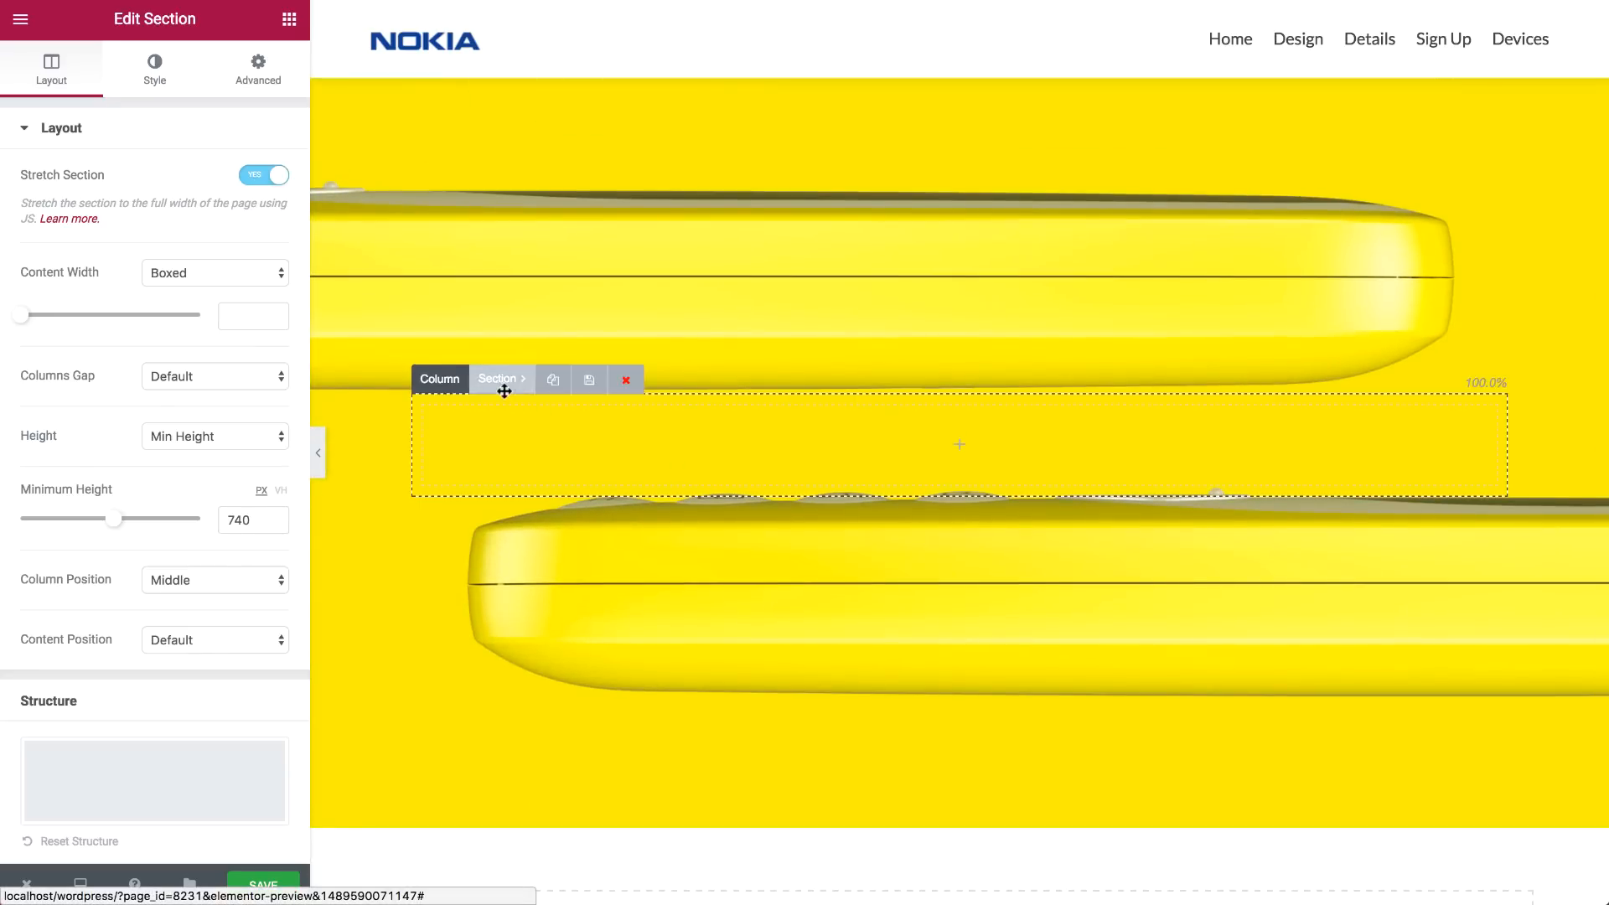
# Replace the duplicated yellow section's background image with Nokia-3310-DarkBlue.png from the media library
pyautogui.click(147, 82)
pyautogui.click(175, 386)
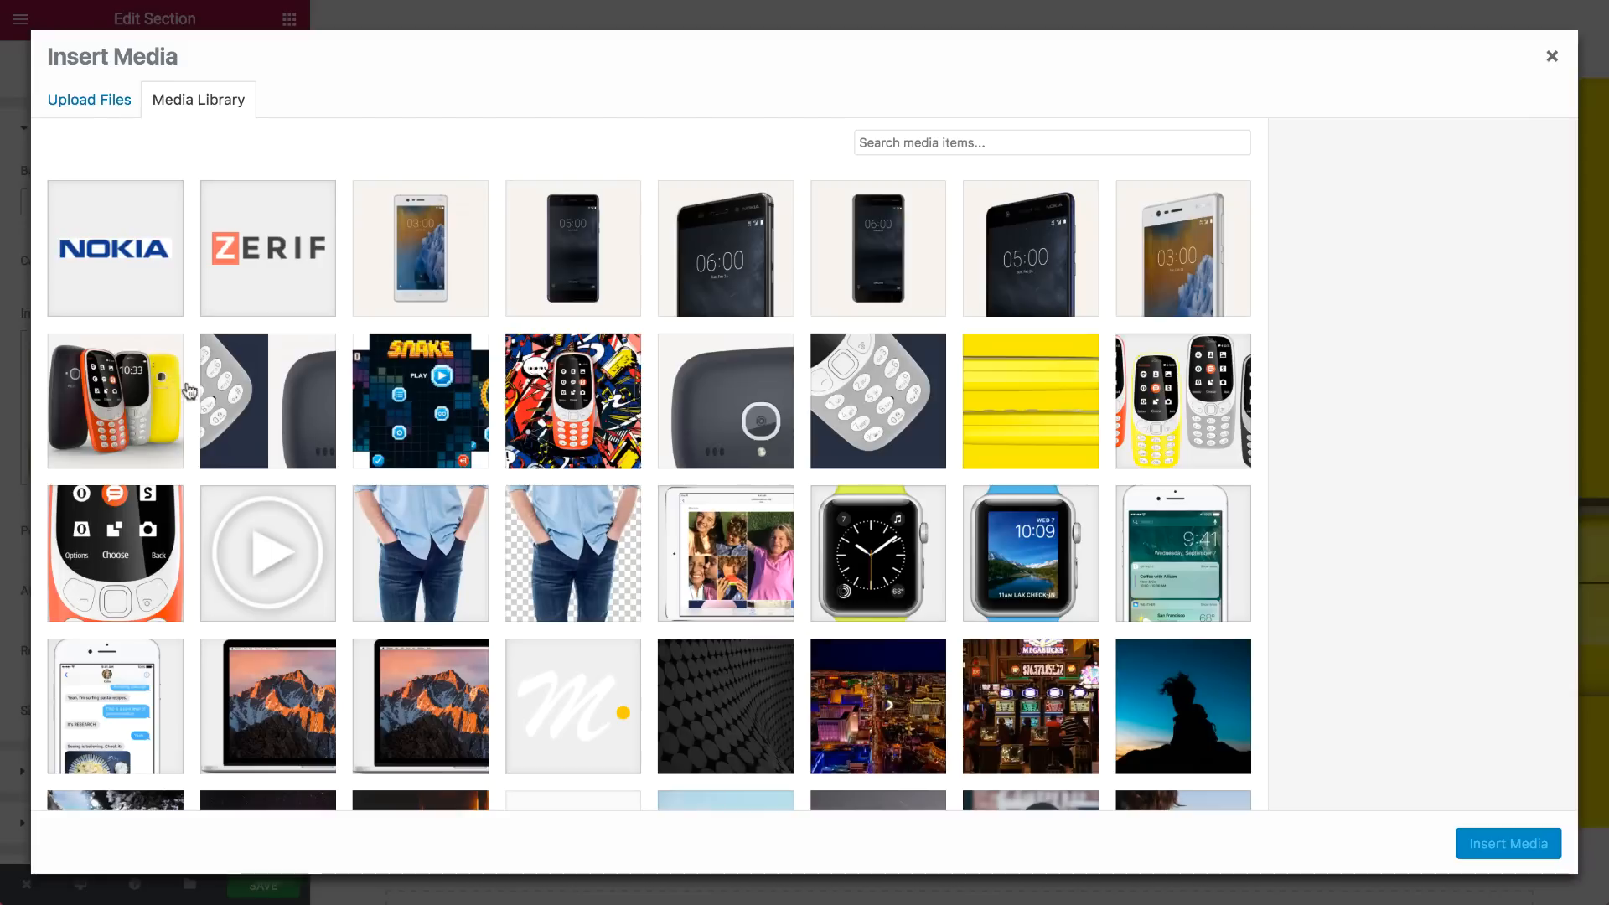
pyautogui.click(857, 417)
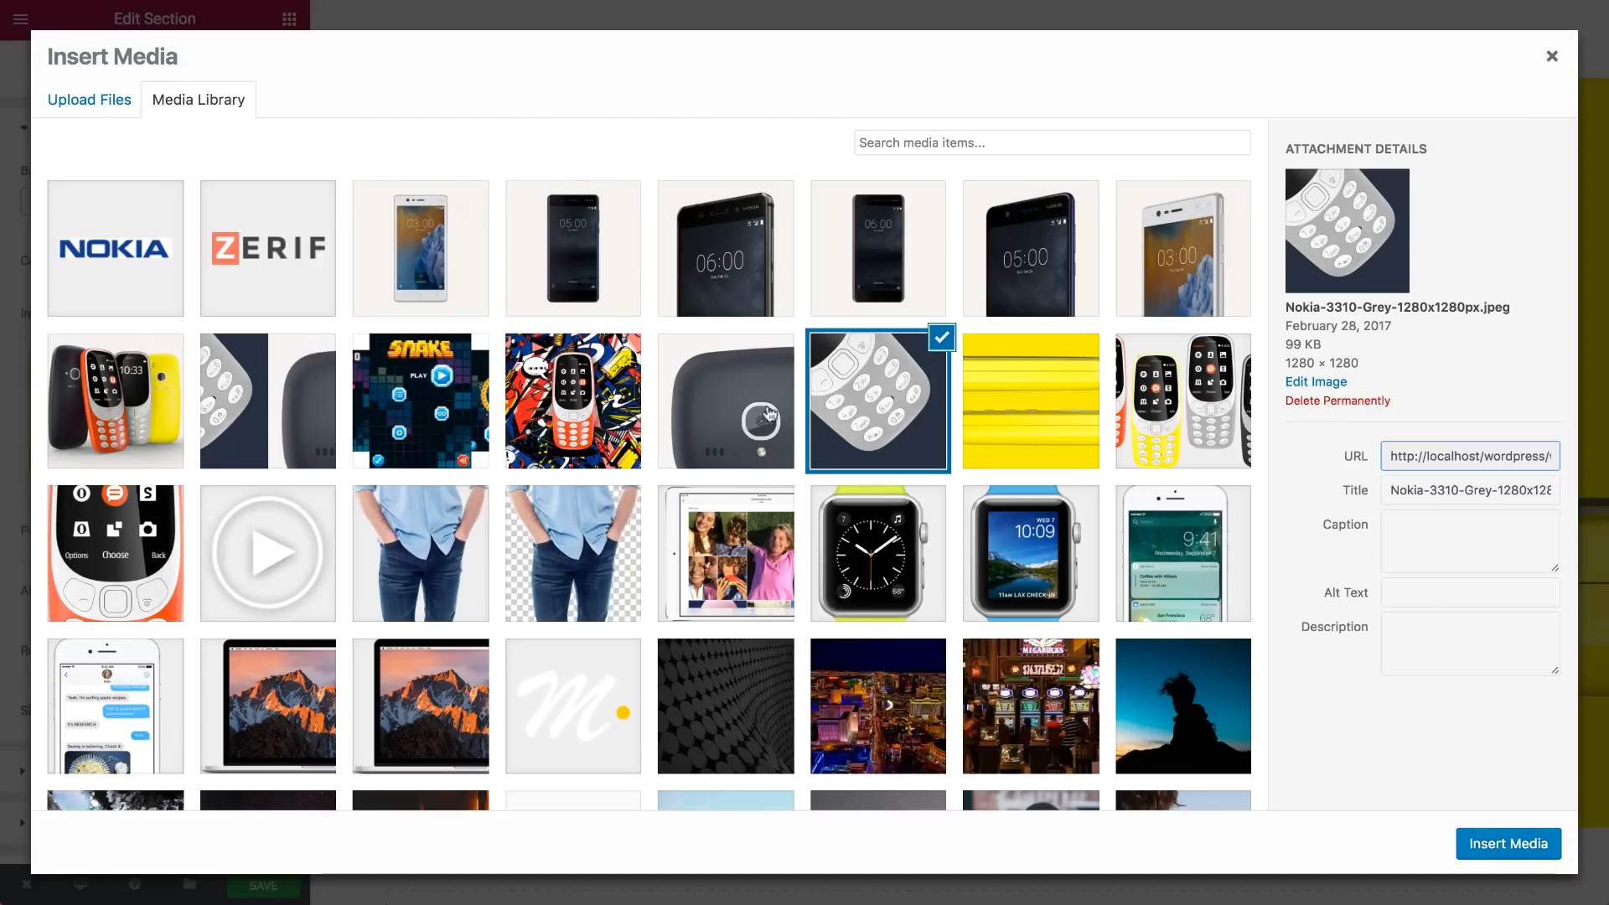
pyautogui.click(265, 389)
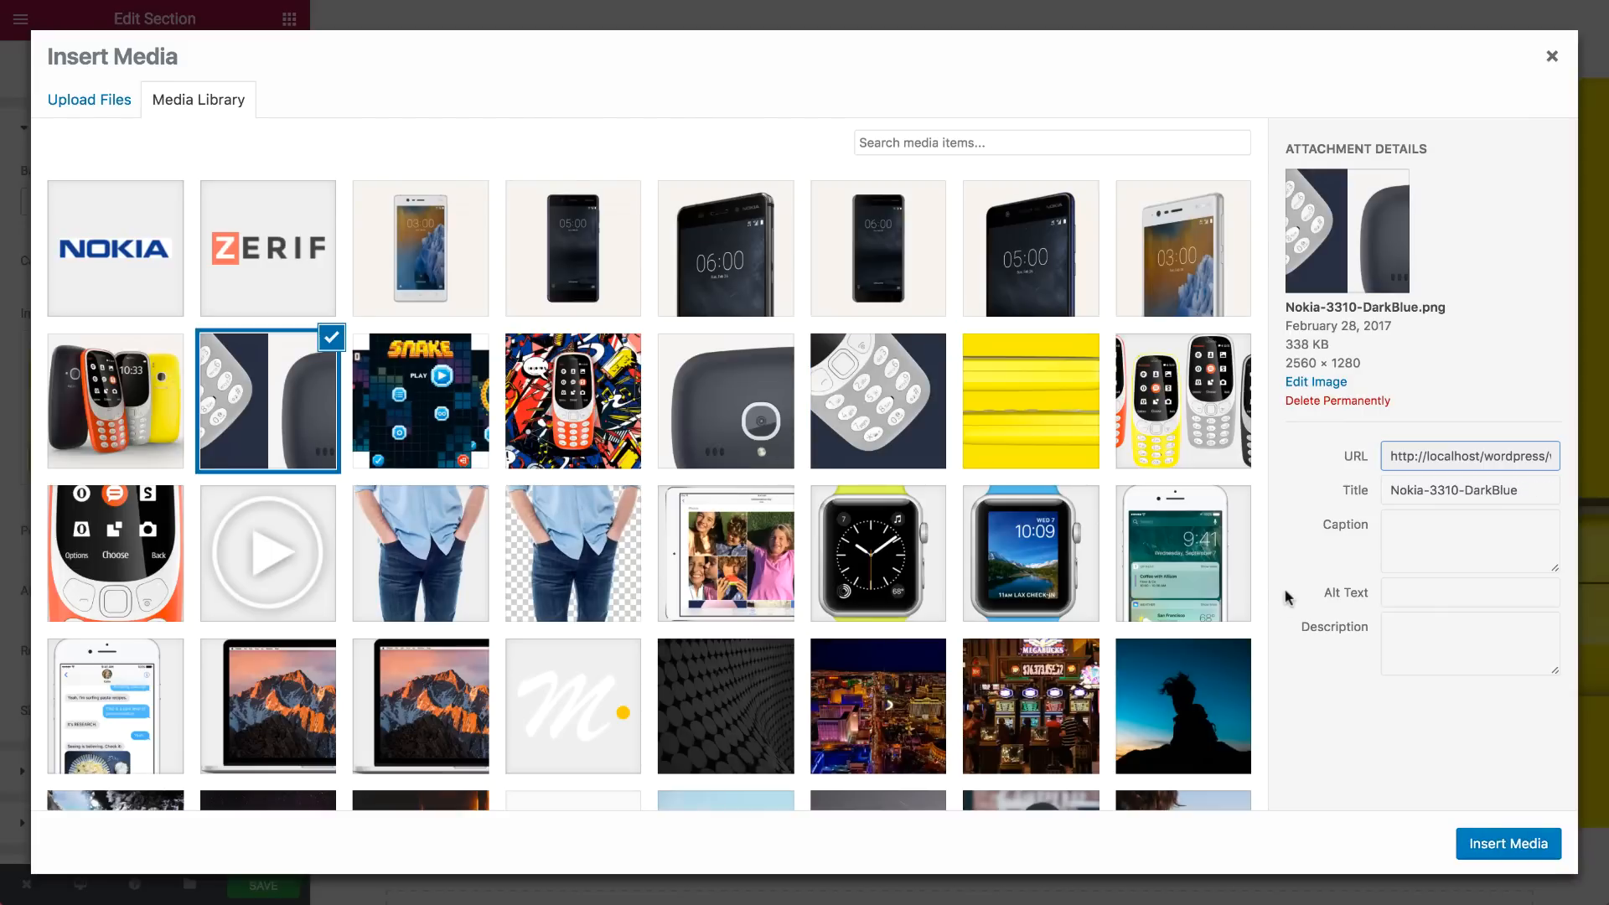
pyautogui.click(1462, 841)
# Find the "Battery for days" block on the reference Nokia page and select its "Boundless battery" heading
pyautogui.scroll(-6, 846, 610)
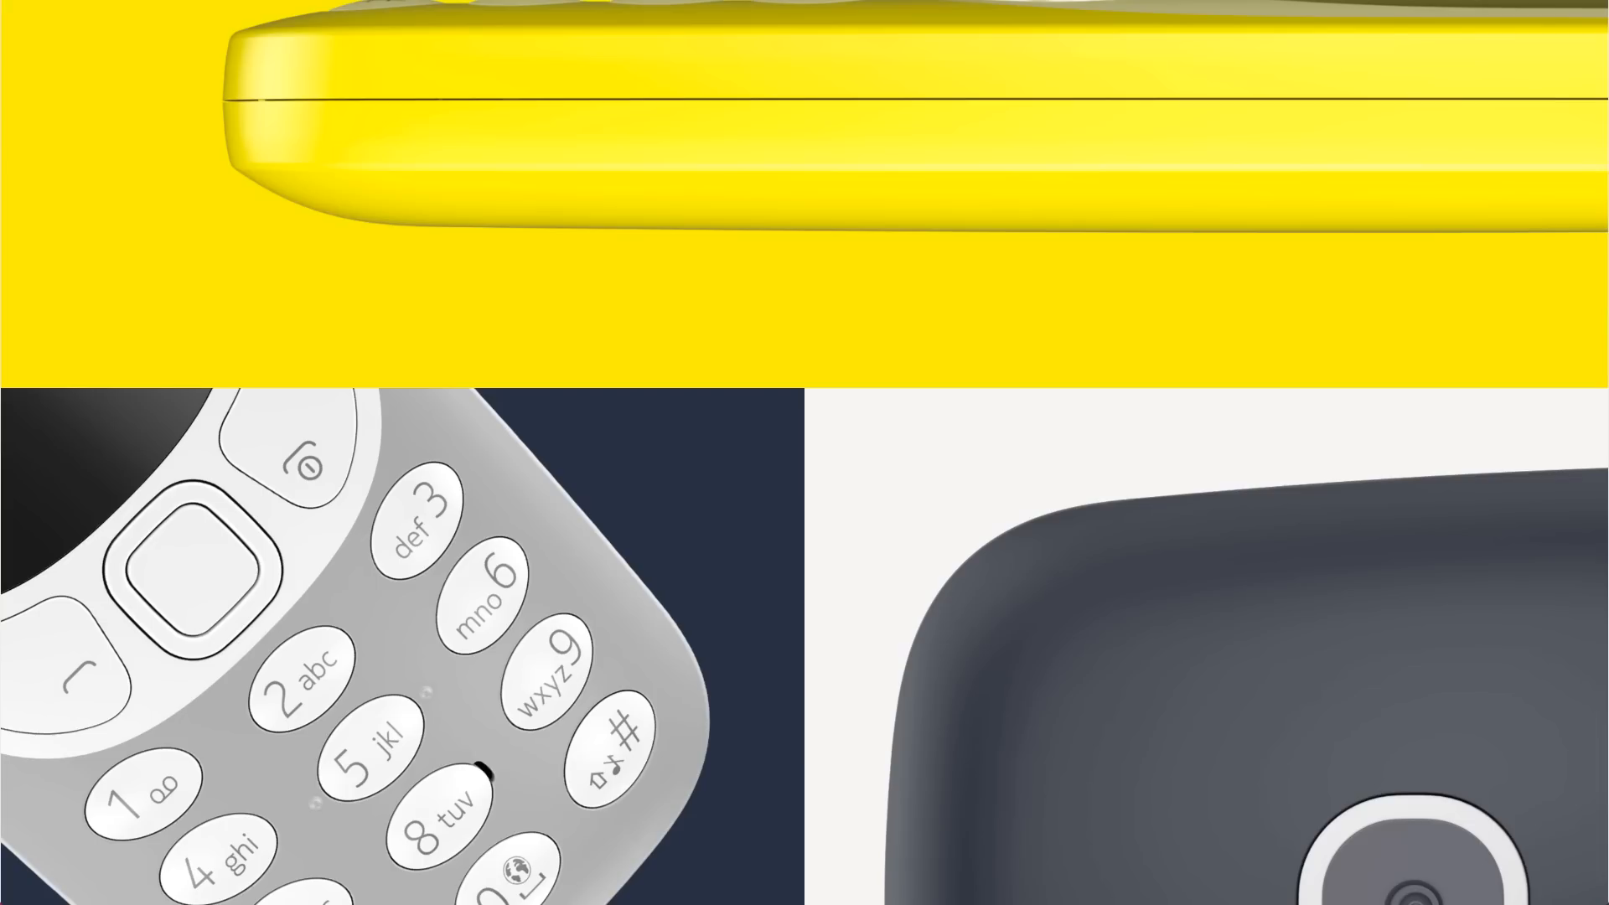
pyautogui.scroll(-10, 949, 279)
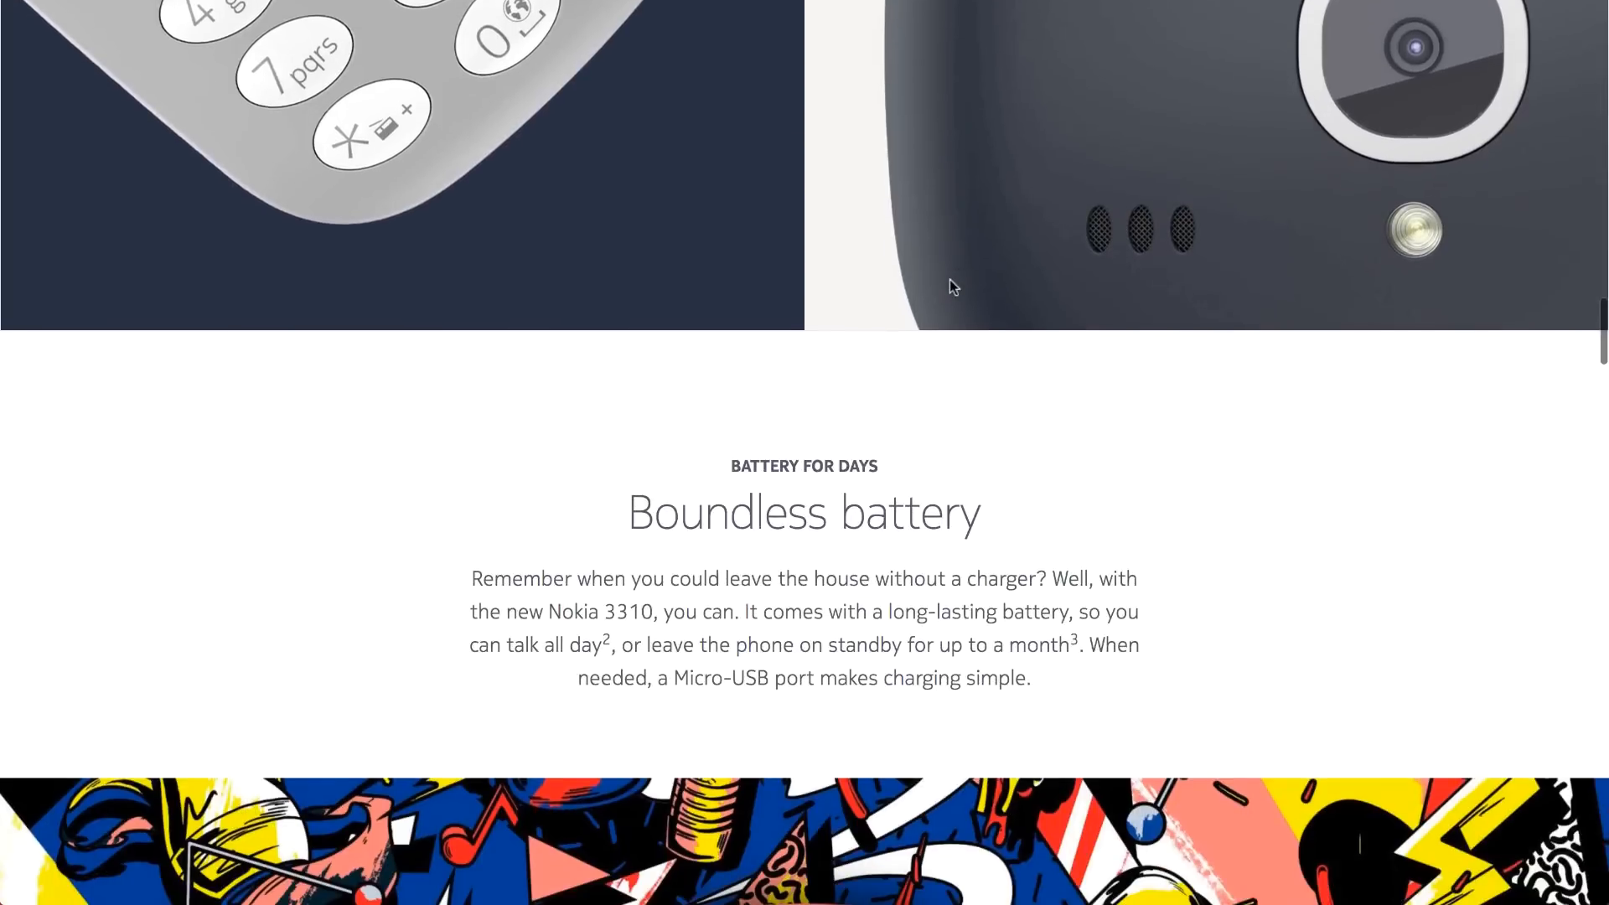
pyautogui.scroll(-2, 948, 279)
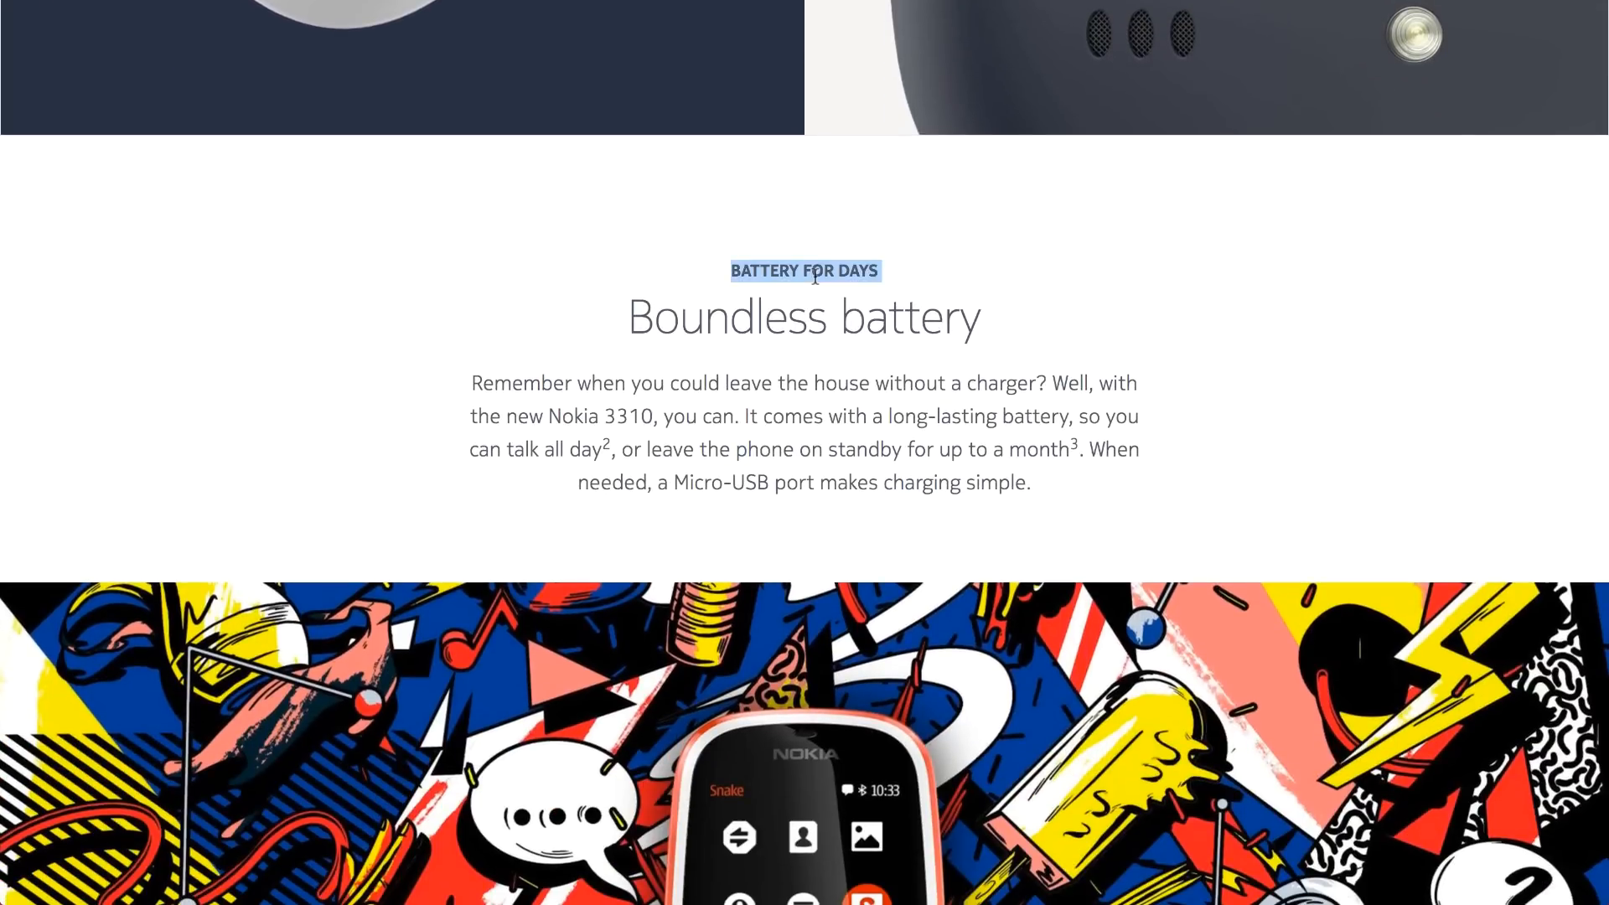
pyautogui.tripleClick(772, 315)
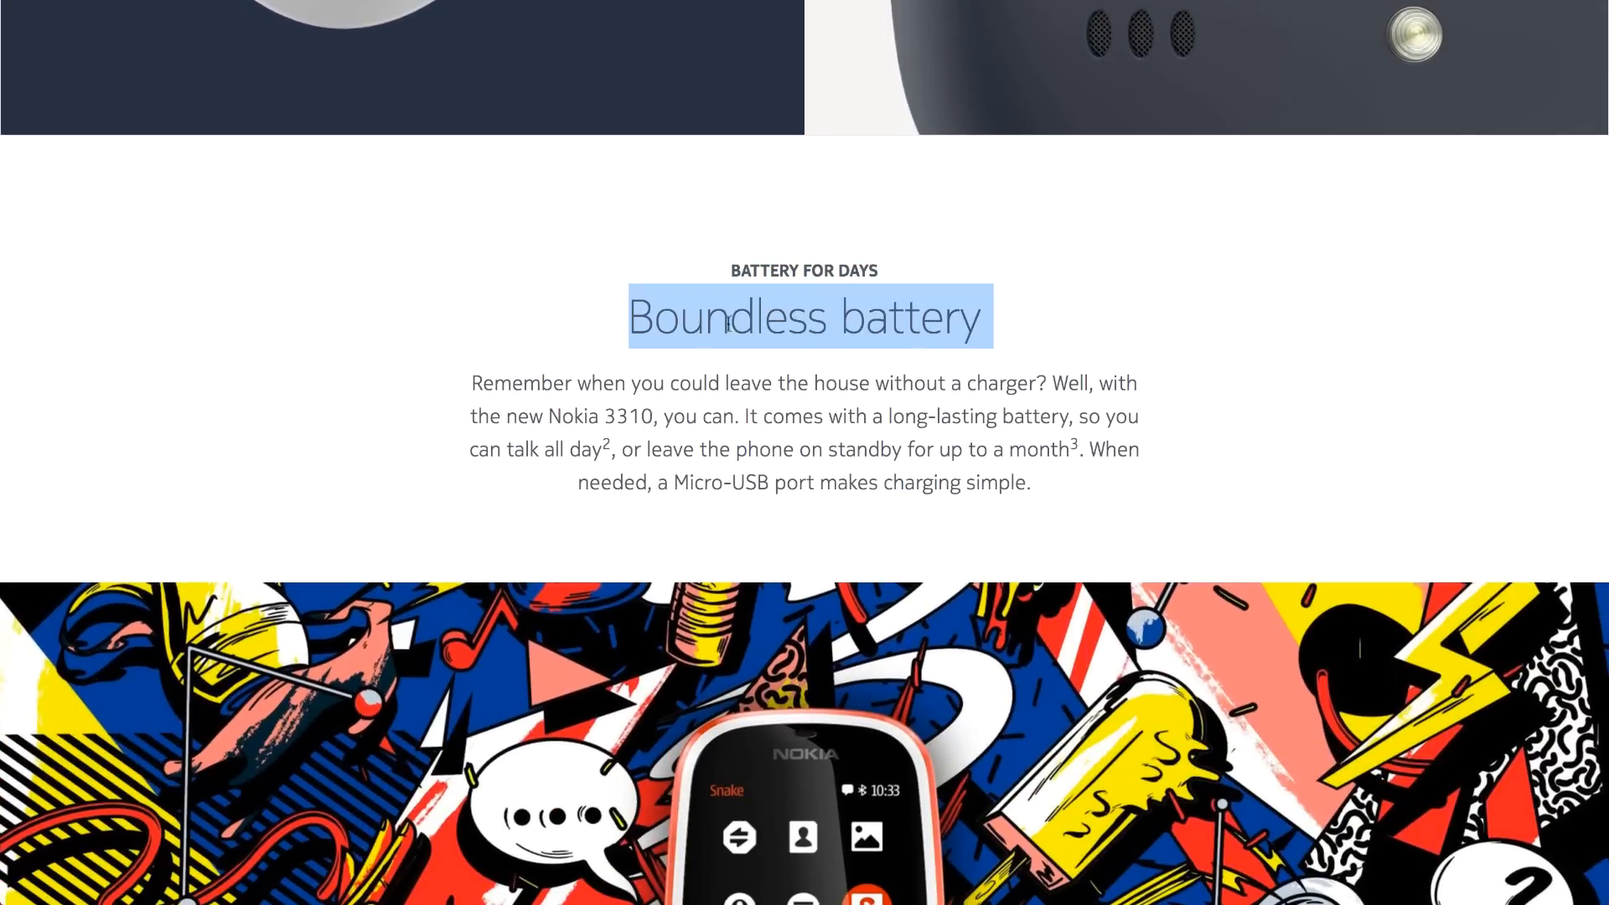
pyautogui.click(644, 347)
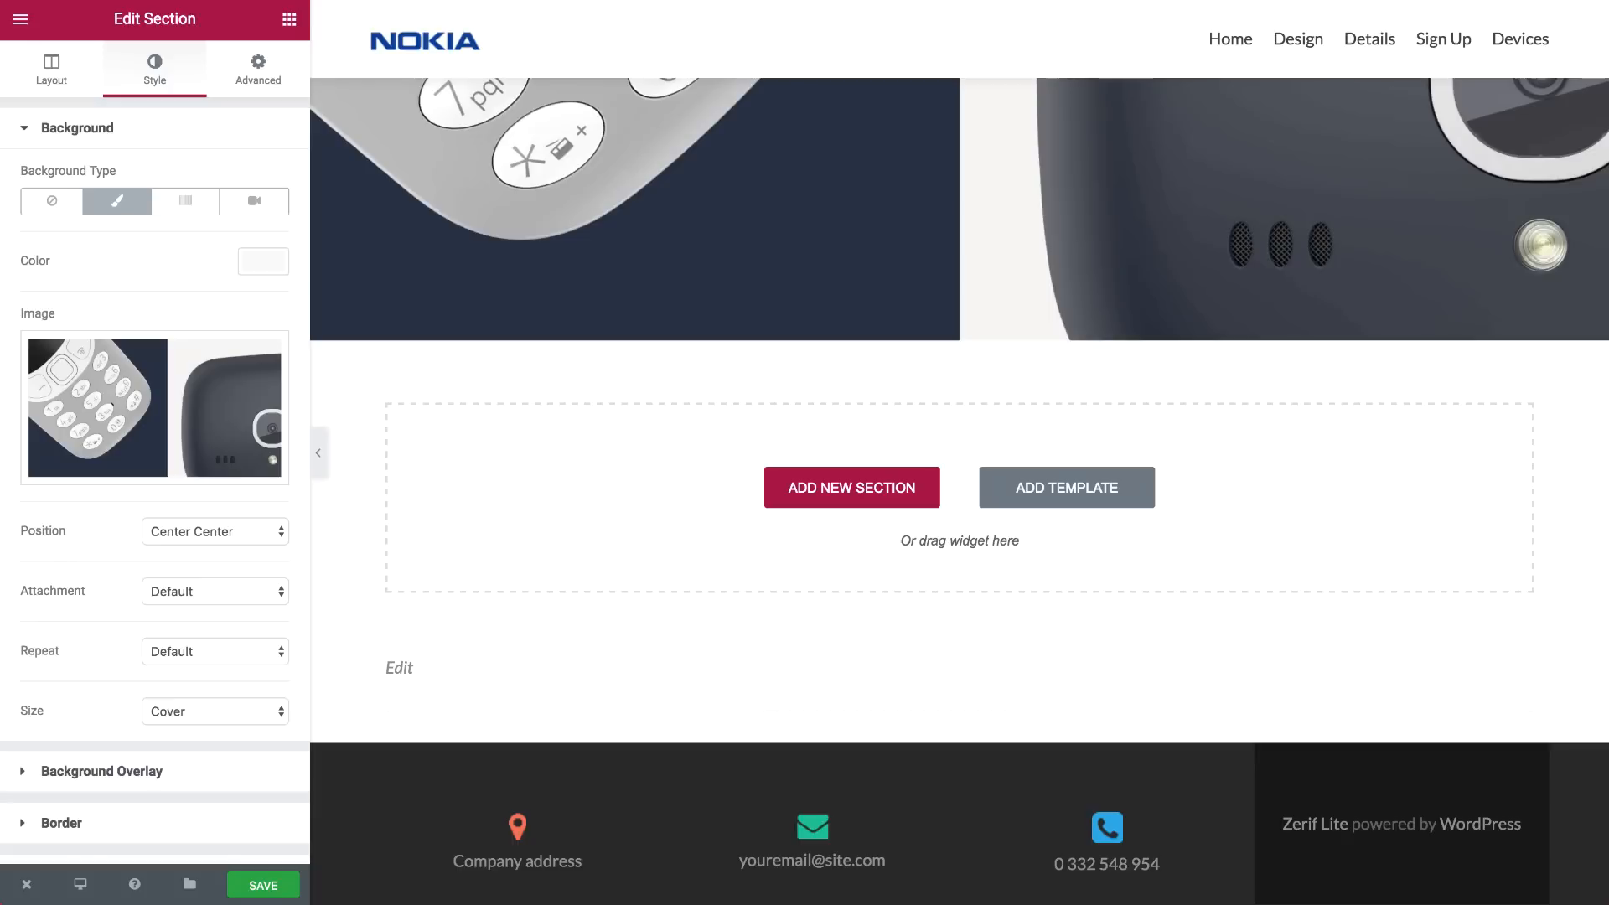
# Add a single-column section below the dark blue image section with 110 px top and bottom padding
pyautogui.click(794, 500)
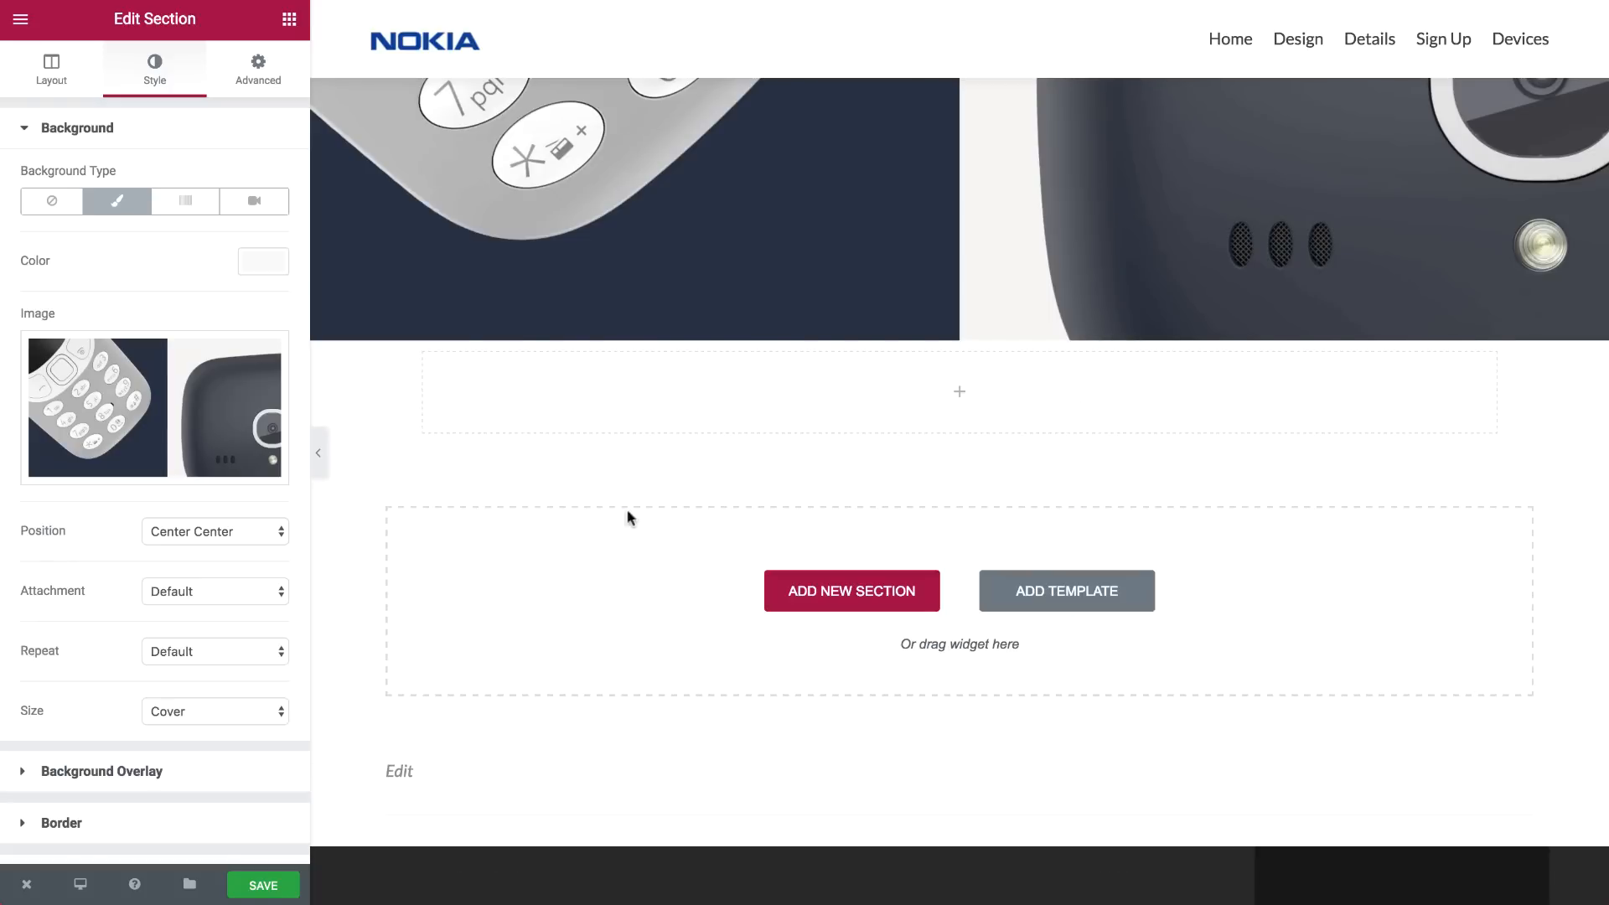
pyautogui.click(258, 72)
pyautogui.write('10')
pyautogui.press('Tab')
pyautogui.press('Tab')
pyautogui.write('10')
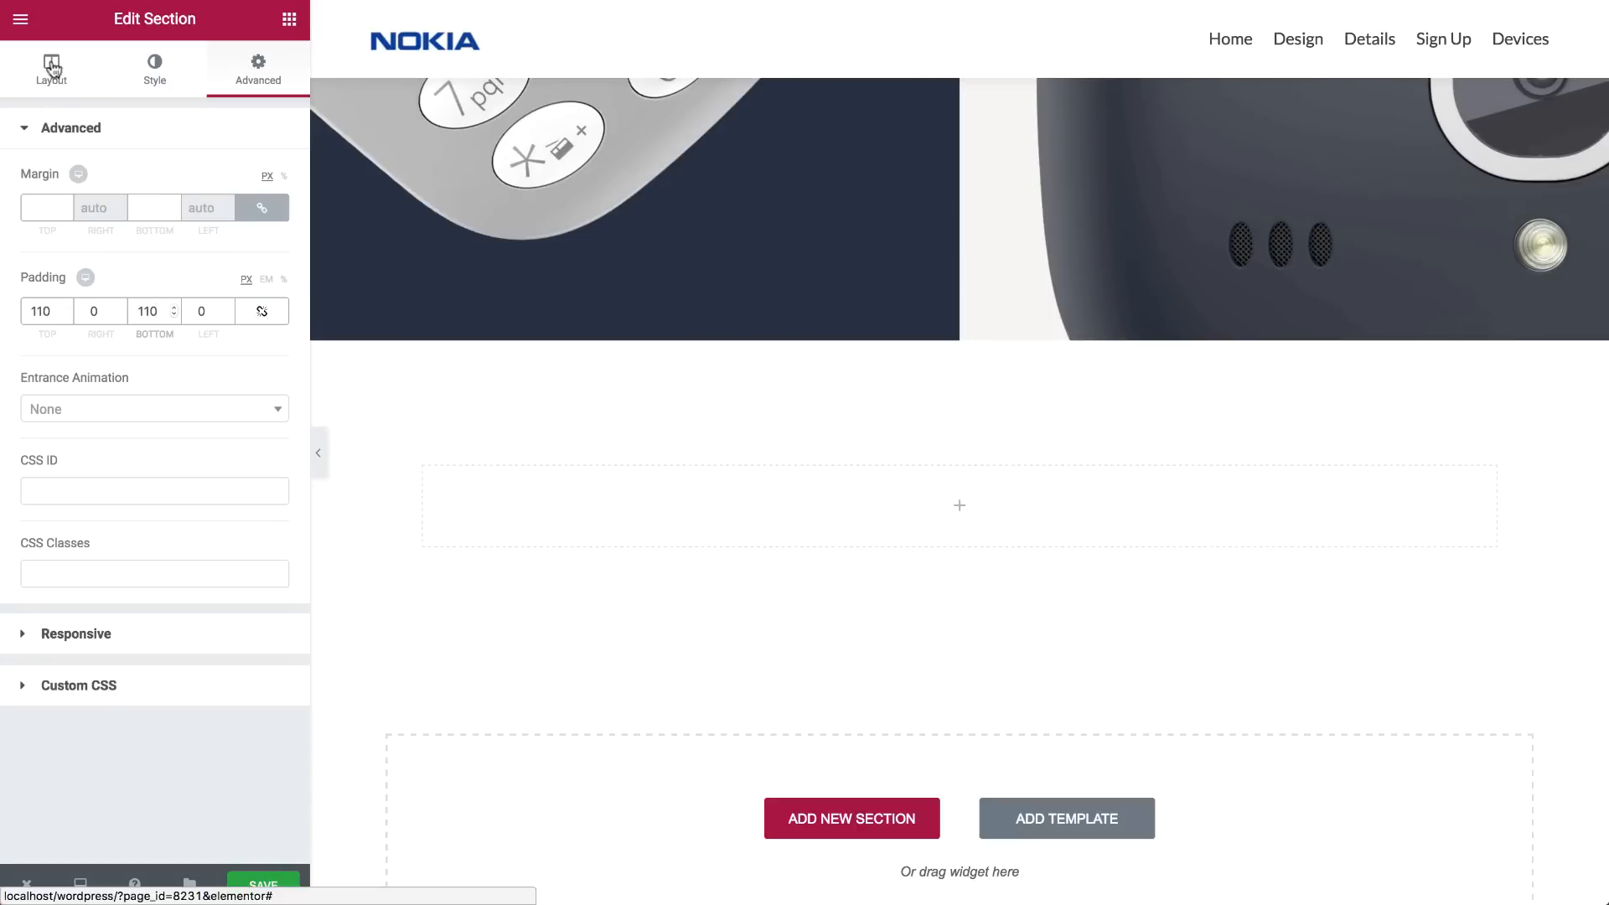
# Add a heading reading "Battery for days" to the new section, tagged H3 and centered
pyautogui.click(51, 72)
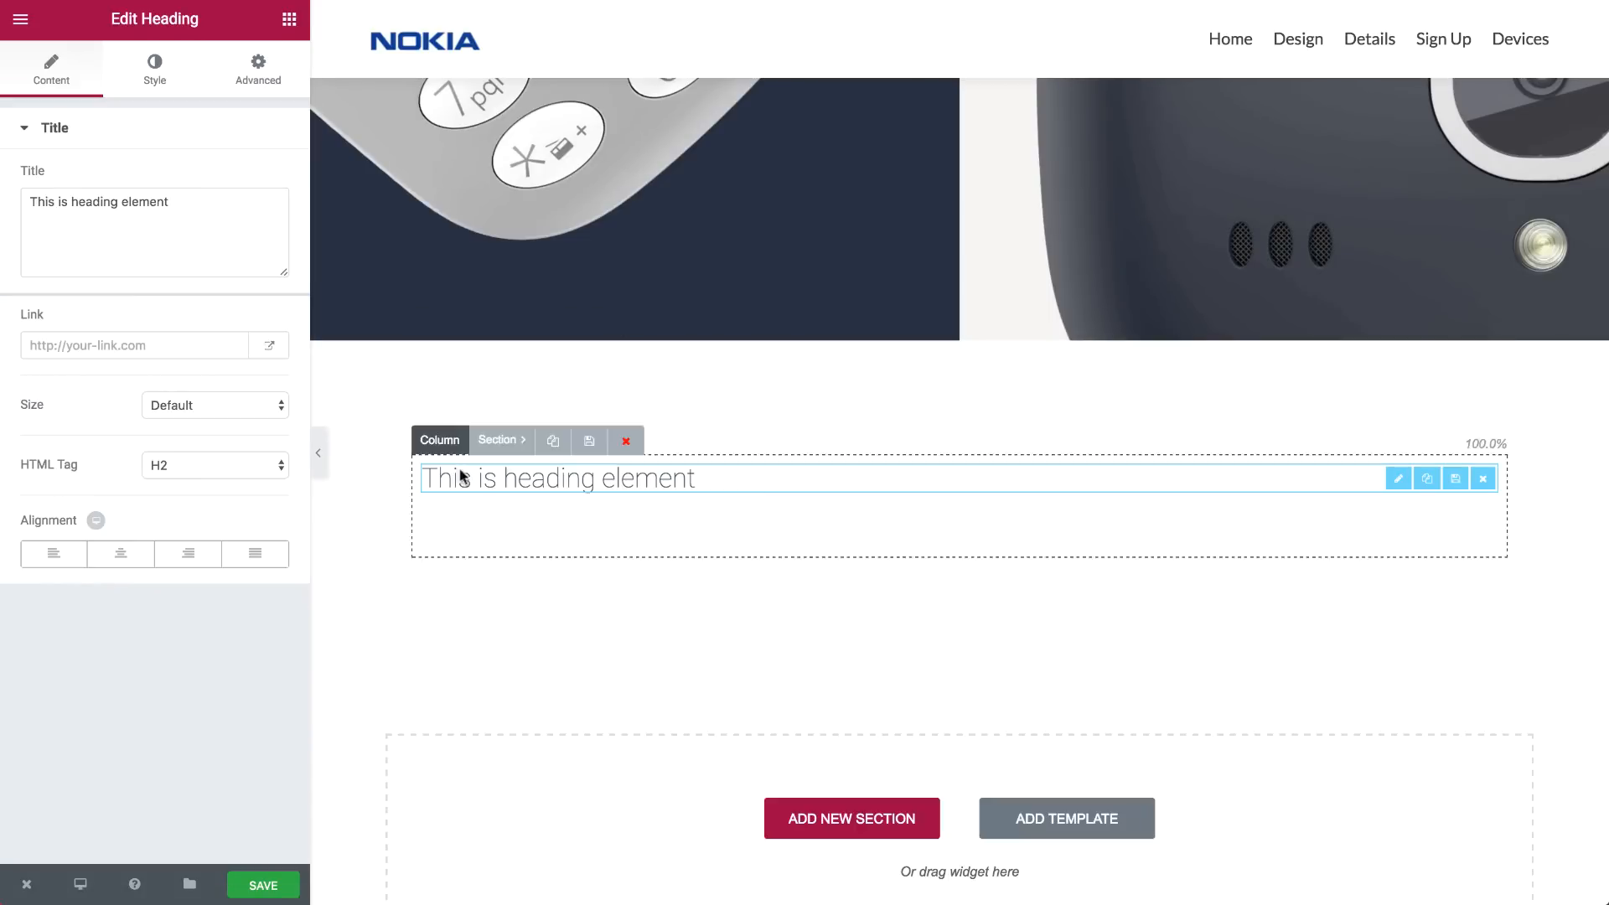
pyautogui.click(215, 465)
pyautogui.click(167, 480)
pyautogui.tripleClick(187, 234)
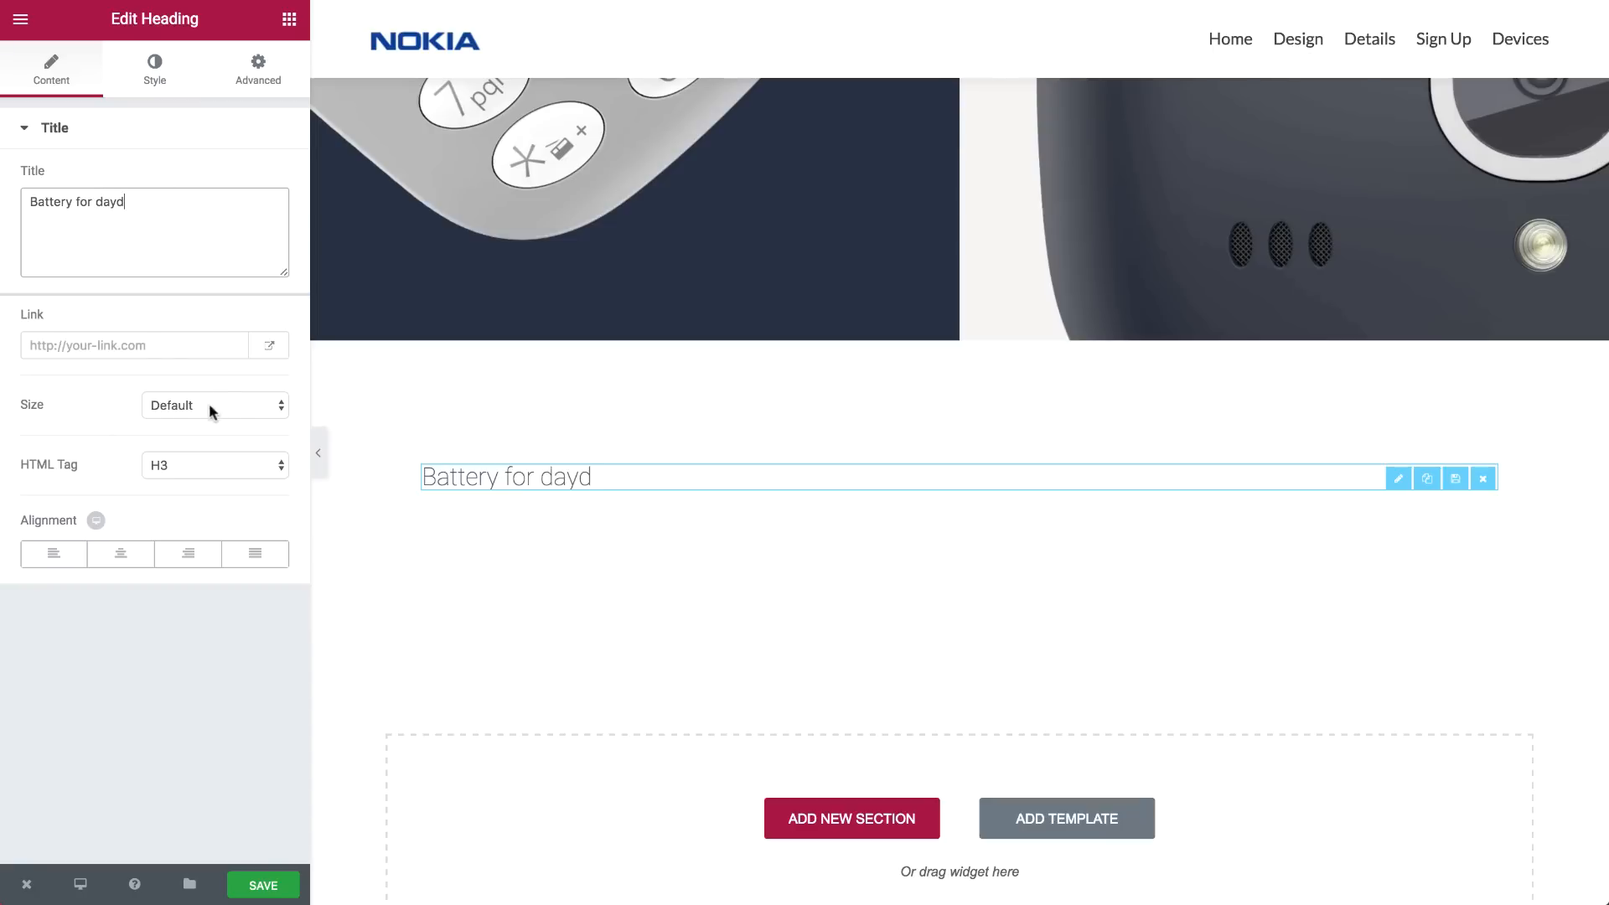
pyautogui.click(121, 554)
# Give the "Battery for days" heading custom typography with size 20, a heavier weight and uppercase letters
pyautogui.click(154, 72)
pyautogui.click(263, 234)
pyautogui.click(215, 380)
pyautogui.click(215, 439)
pyautogui.click(168, 363)
pyautogui.click(209, 500)
pyautogui.click(181, 516)
pyautogui.click(235, 320)
pyautogui.write('20')
# Add a centered "Boundless battery" heading below the first one and set its typography size to 46
pyautogui.click(293, 19)
pyautogui.moveTo(239, 158); pyautogui.dragTo(831, 491)
pyautogui.click(121, 554)
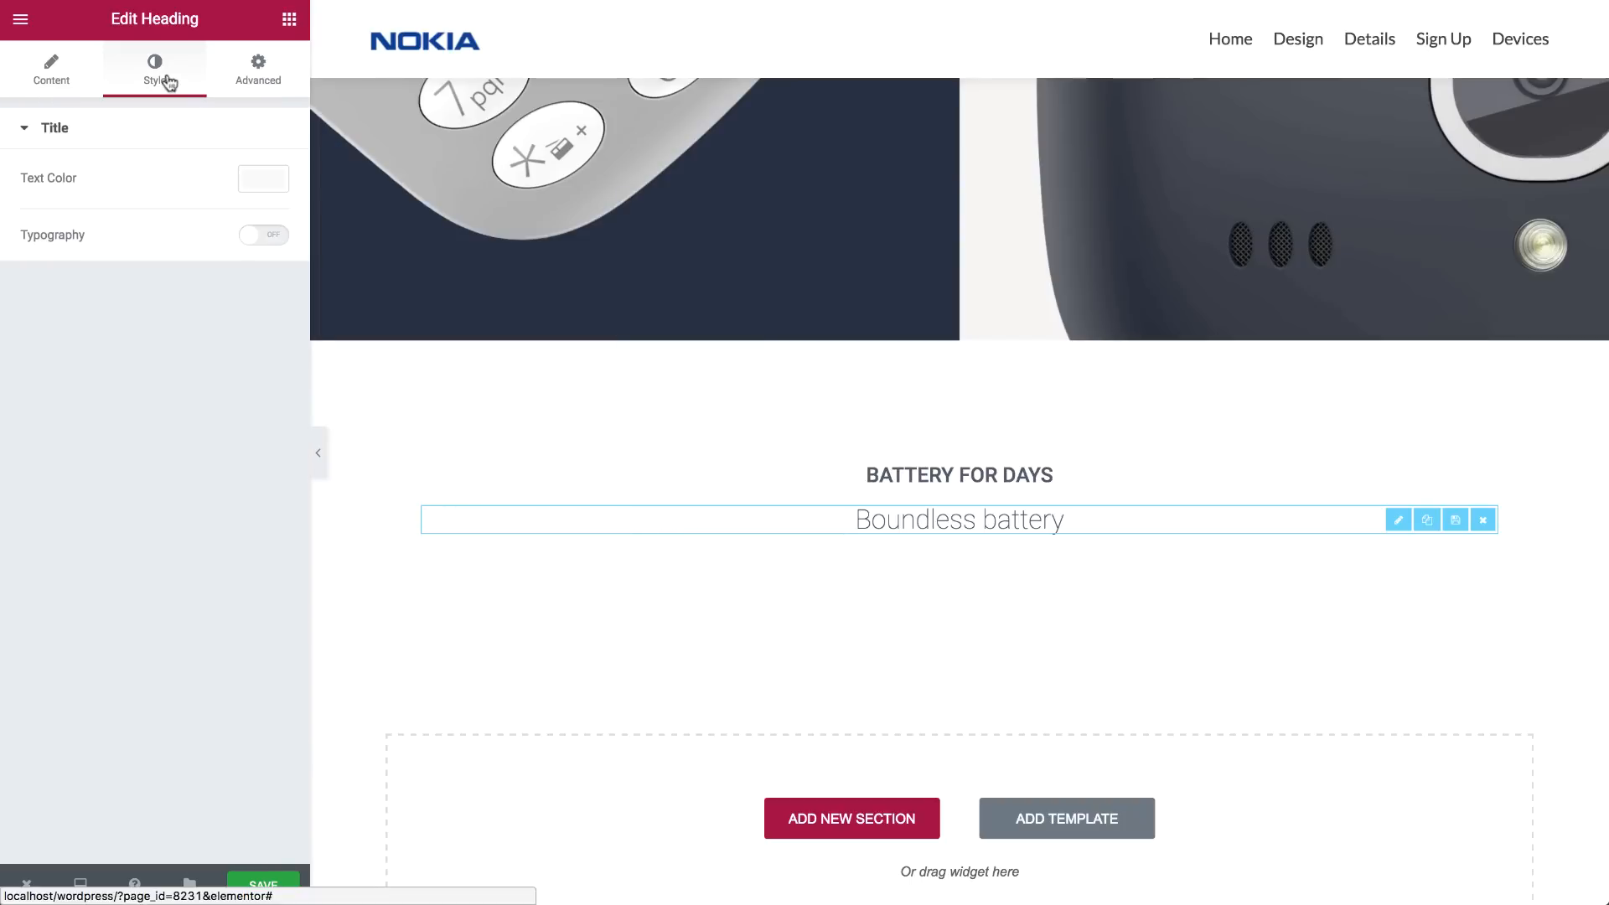
pyautogui.click(159, 74)
pyautogui.click(263, 234)
pyautogui.click(237, 319)
pyautogui.write('46')
# Place a paragraph widget under the "Boundless battery" heading and fill it with the battery description copied from the reference page
pyautogui.click(290, 20)
pyautogui.tripleClick(839, 404)
pyautogui.hotkey('ctrl', 'c')
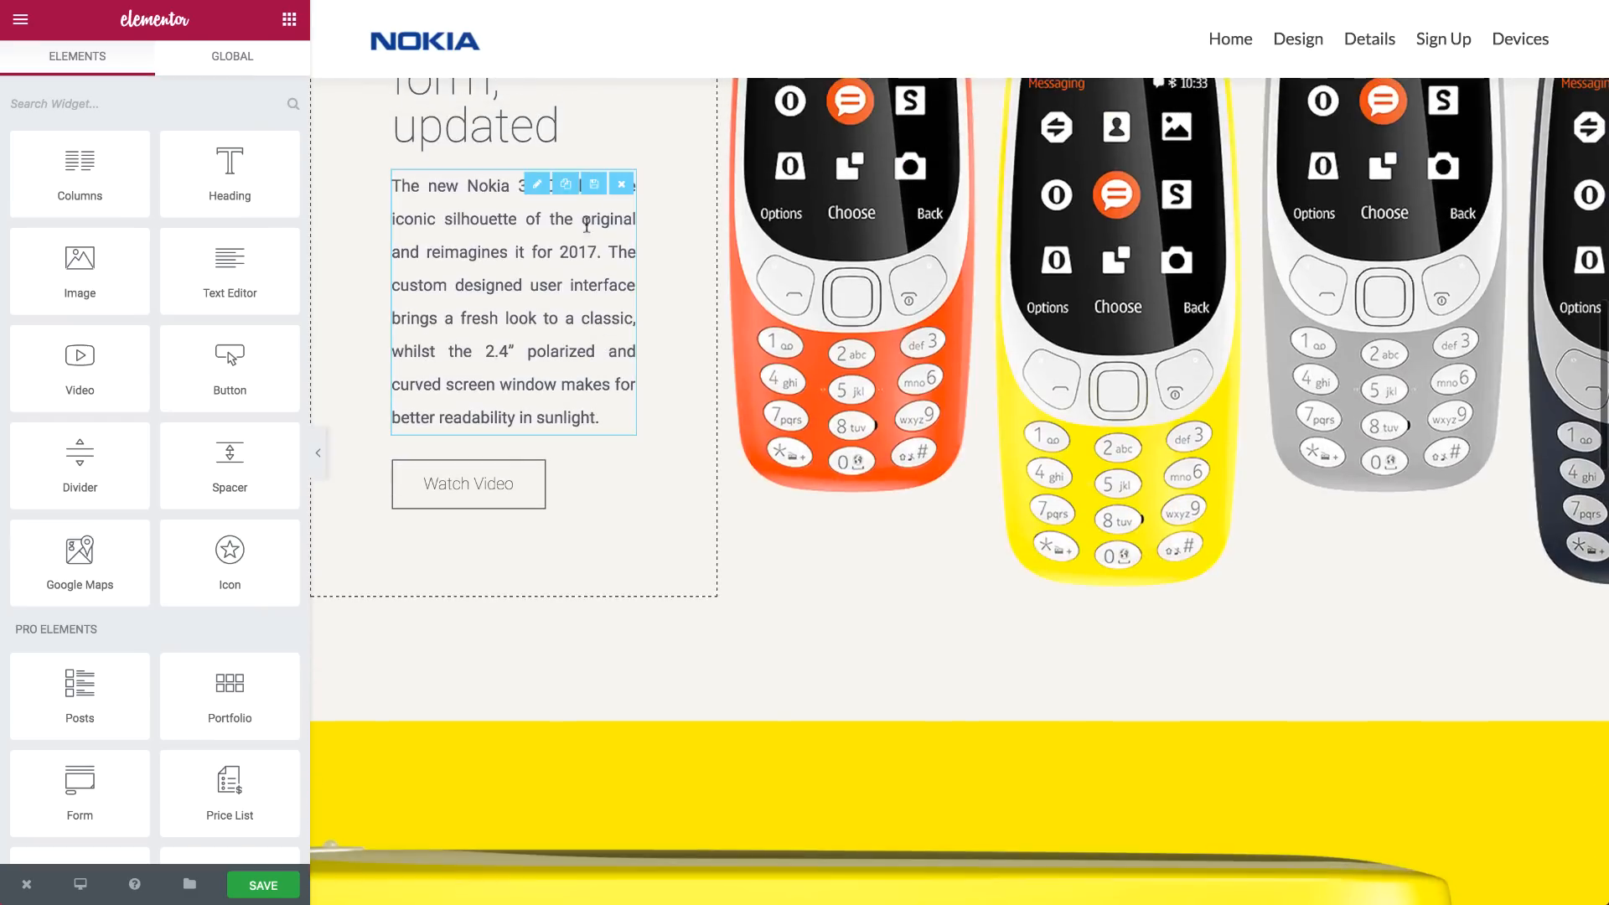
pyautogui.moveTo(230, 271); pyautogui.dragTo(941, 645)
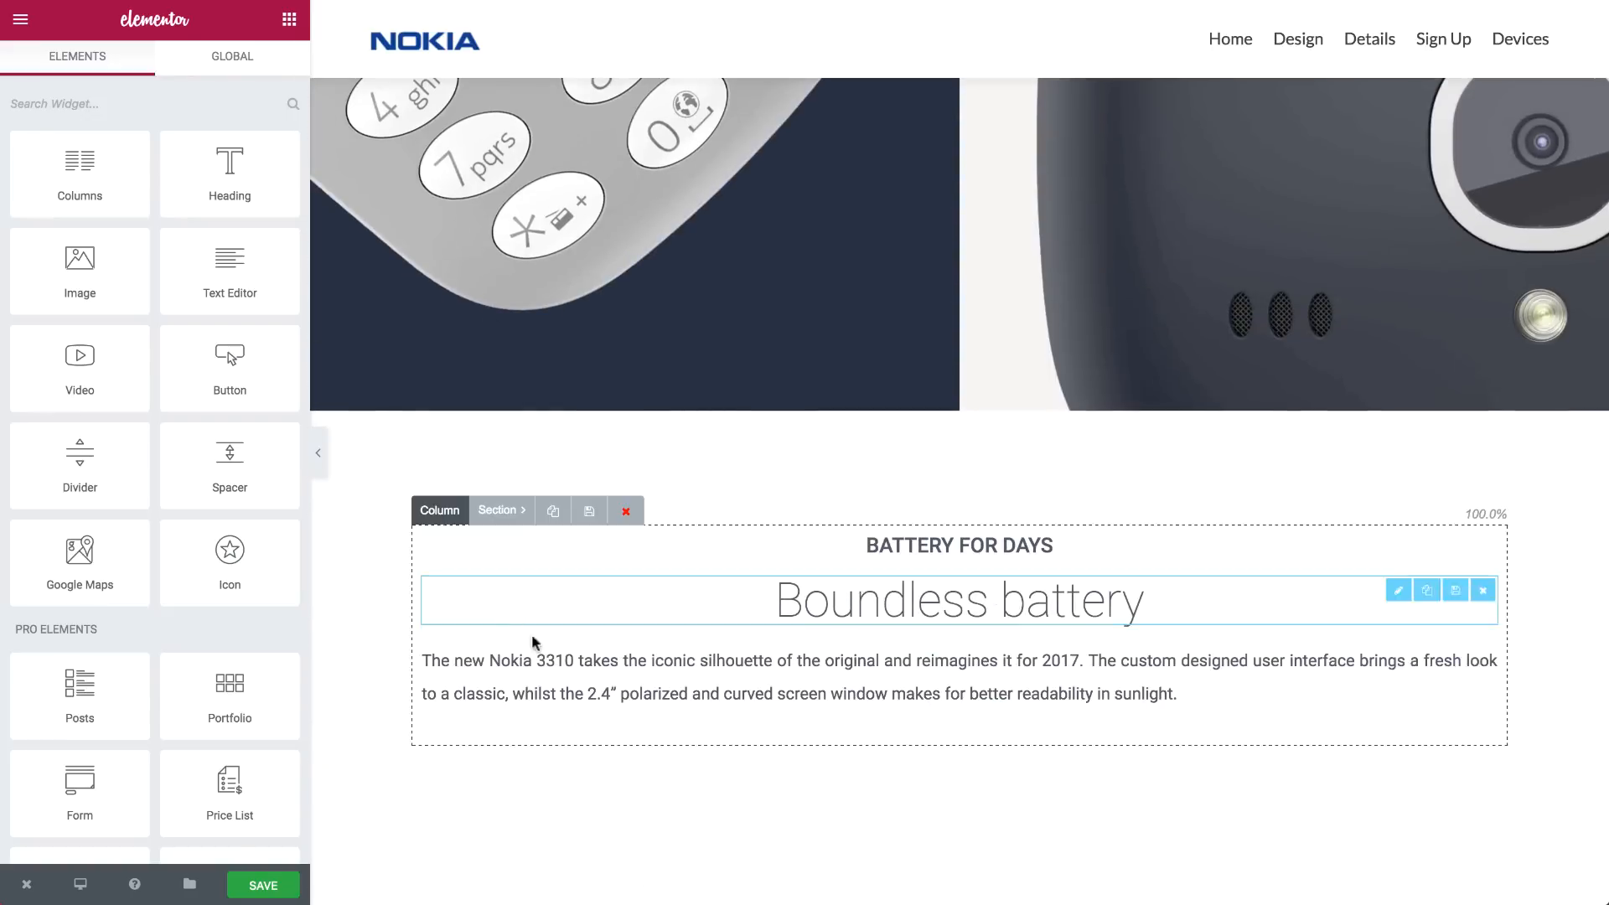
pyautogui.click(269, 184)
pyautogui.click(165, 316)
pyautogui.hotkey('ctrl', 'a')
pyautogui.hotkey('ctrl', 'v')
pyautogui.doubleClick(220, 186)
# Narrow the battery section's boxed content width to 614 and center its paragraph text
pyautogui.click(499, 510)
pyautogui.moveTo(31, 318); pyautogui.dragTo(48, 323)
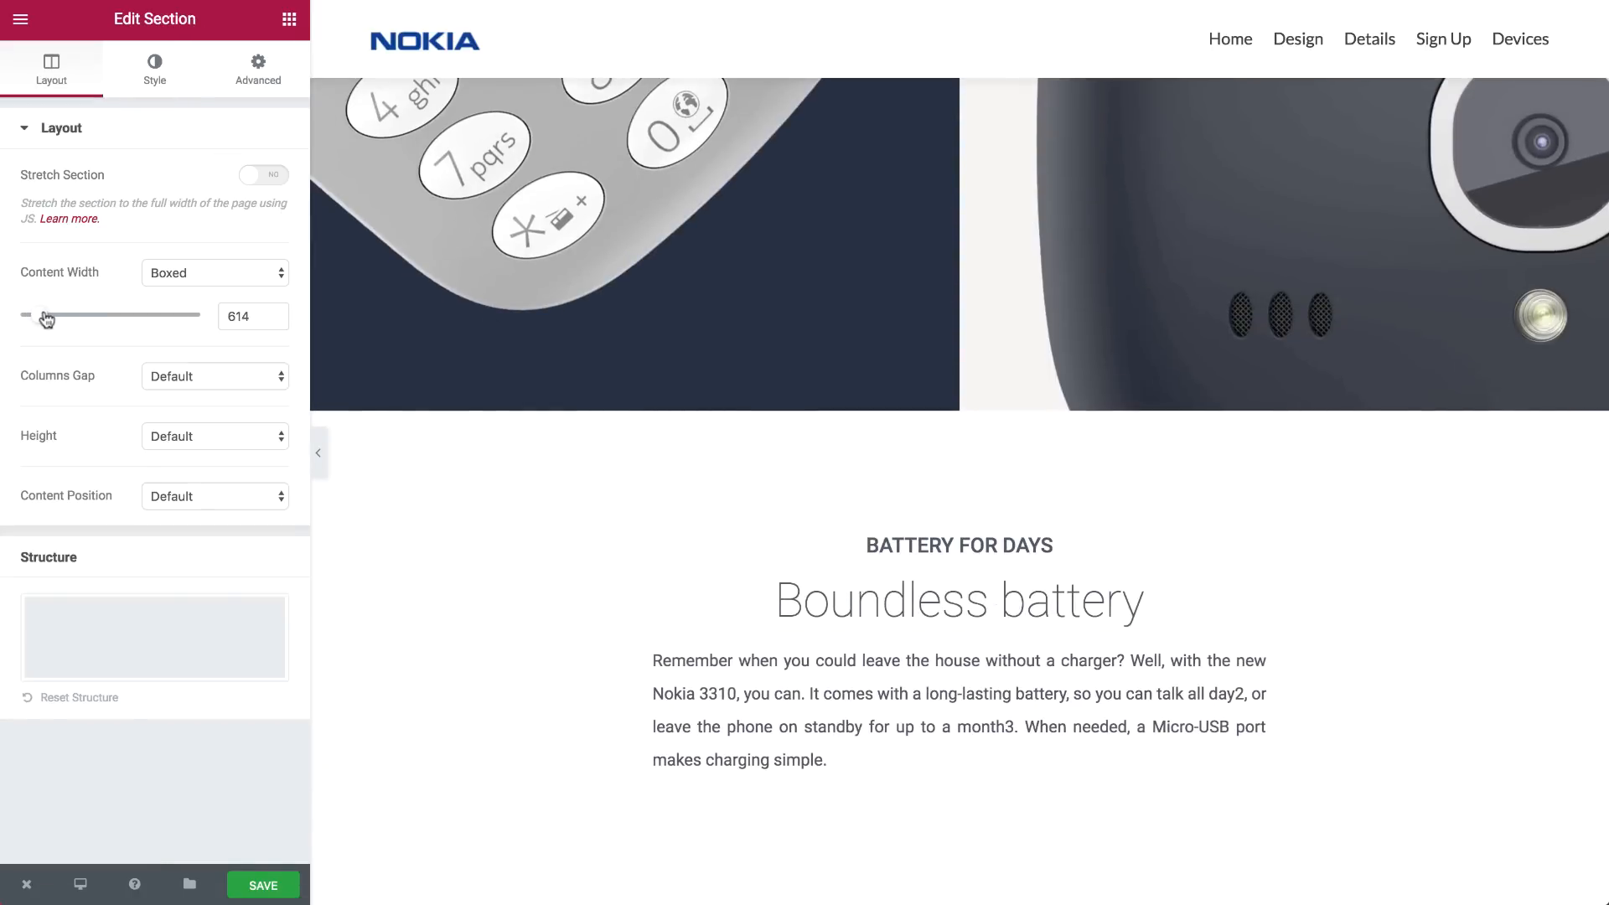
pyautogui.click(737, 704)
pyautogui.tripleClick(201, 502)
pyautogui.click(261, 278)
pyautogui.click(289, 19)
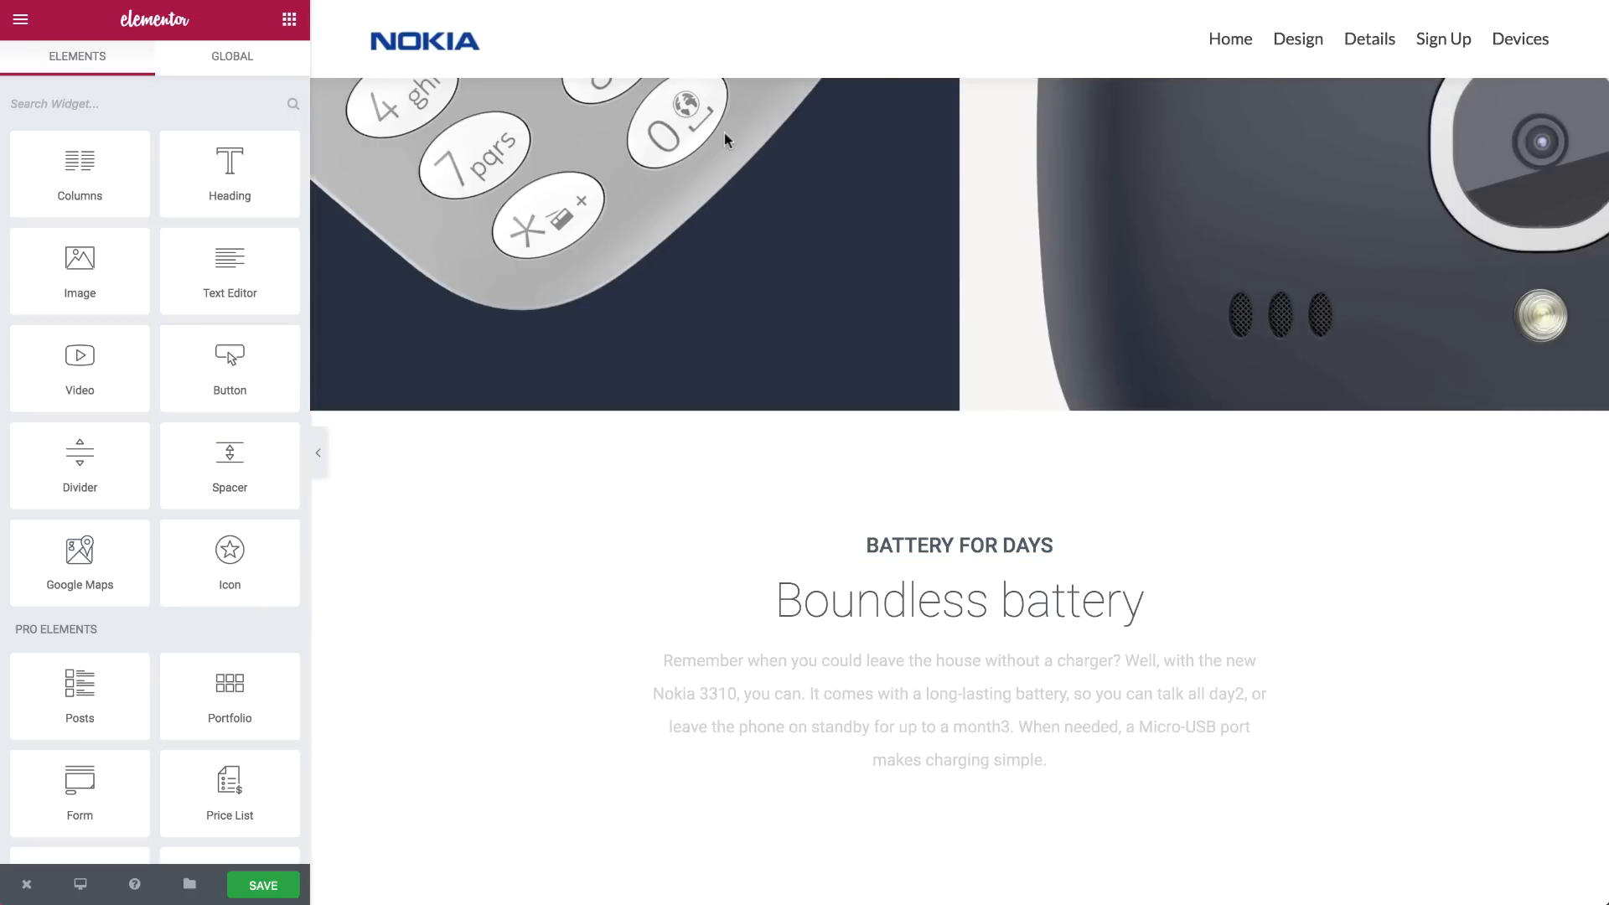
# Duplicate the dark blue image section and move the copy below the battery text, following the reference page
pyautogui.scroll(-3, 744, 367)
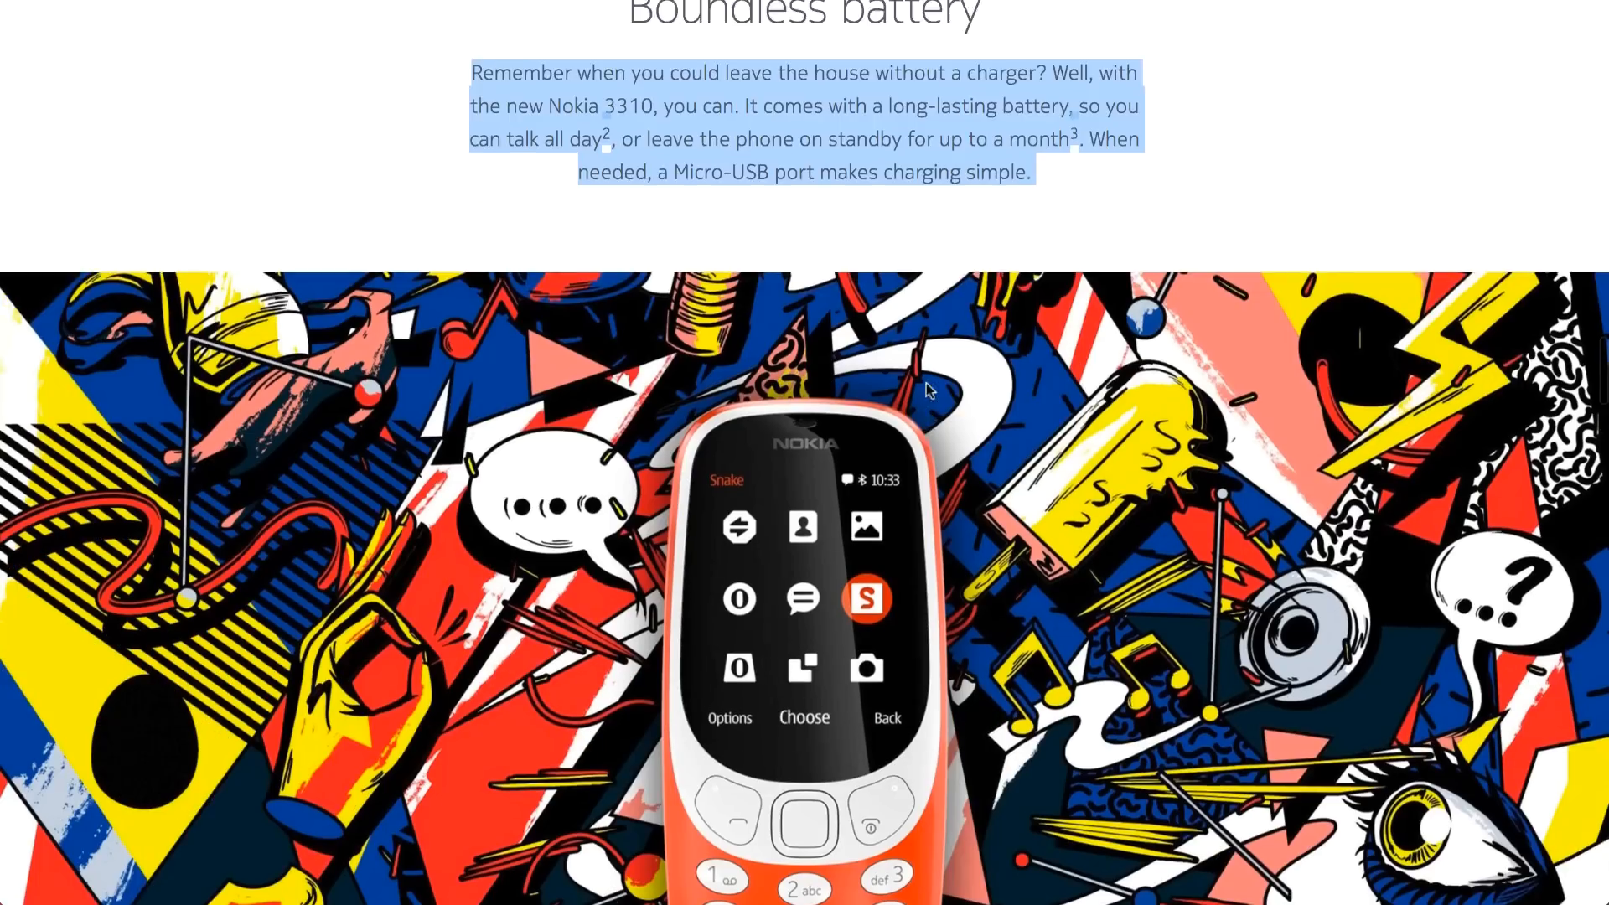
pyautogui.scroll(-5, 926, 383)
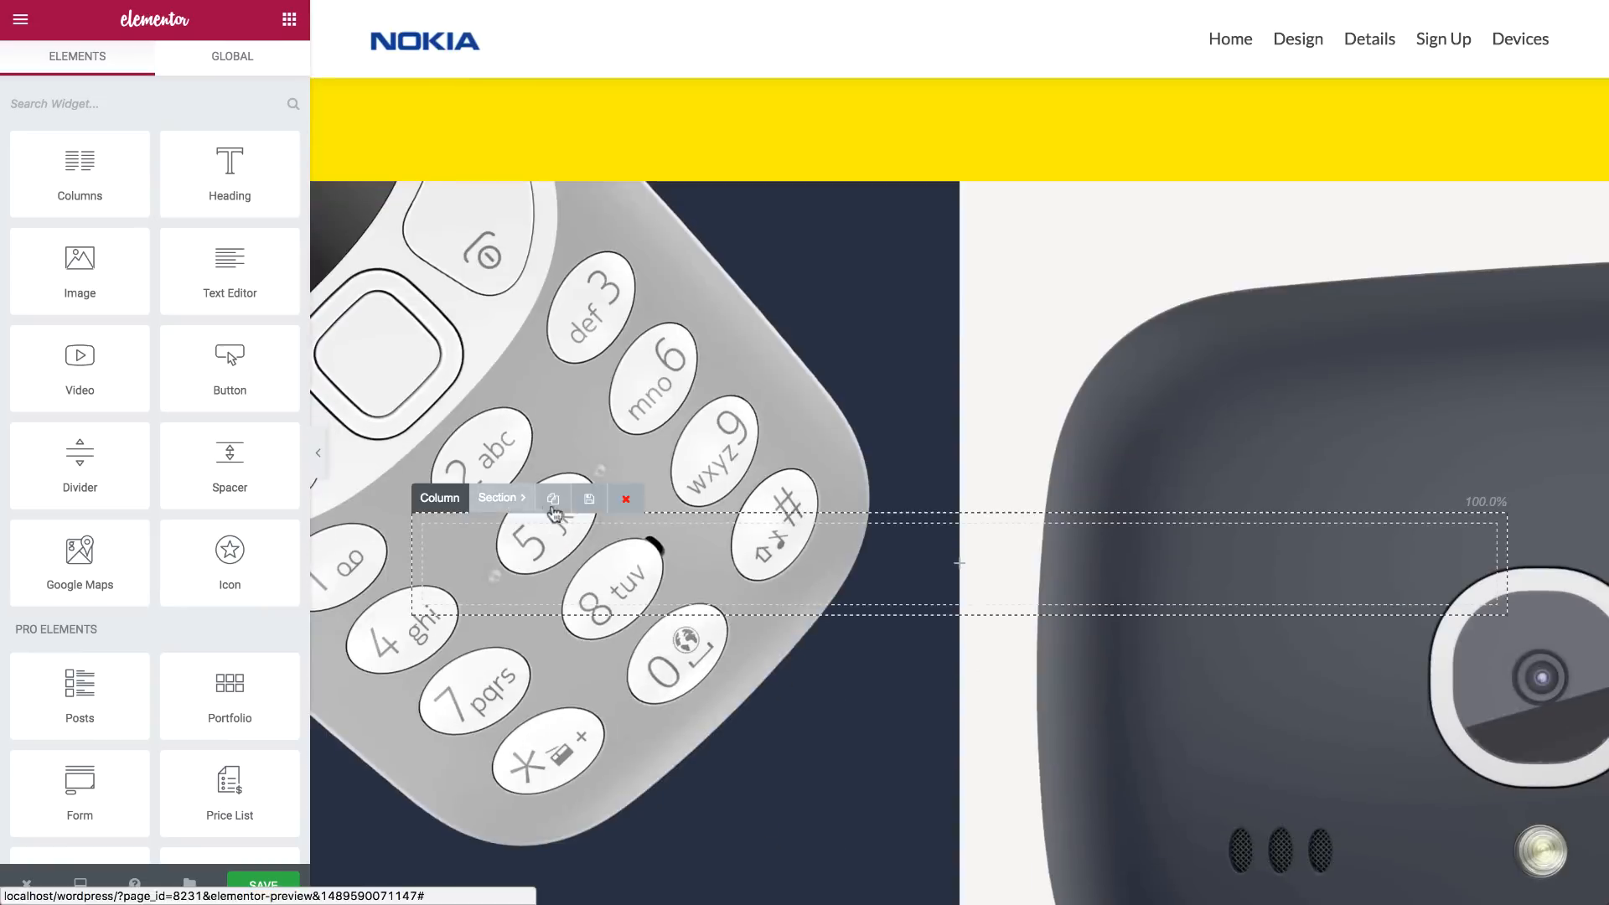
pyautogui.moveTo(469, 494); pyautogui.dragTo(783, 381)
pyautogui.scroll(-7, 783, 380)
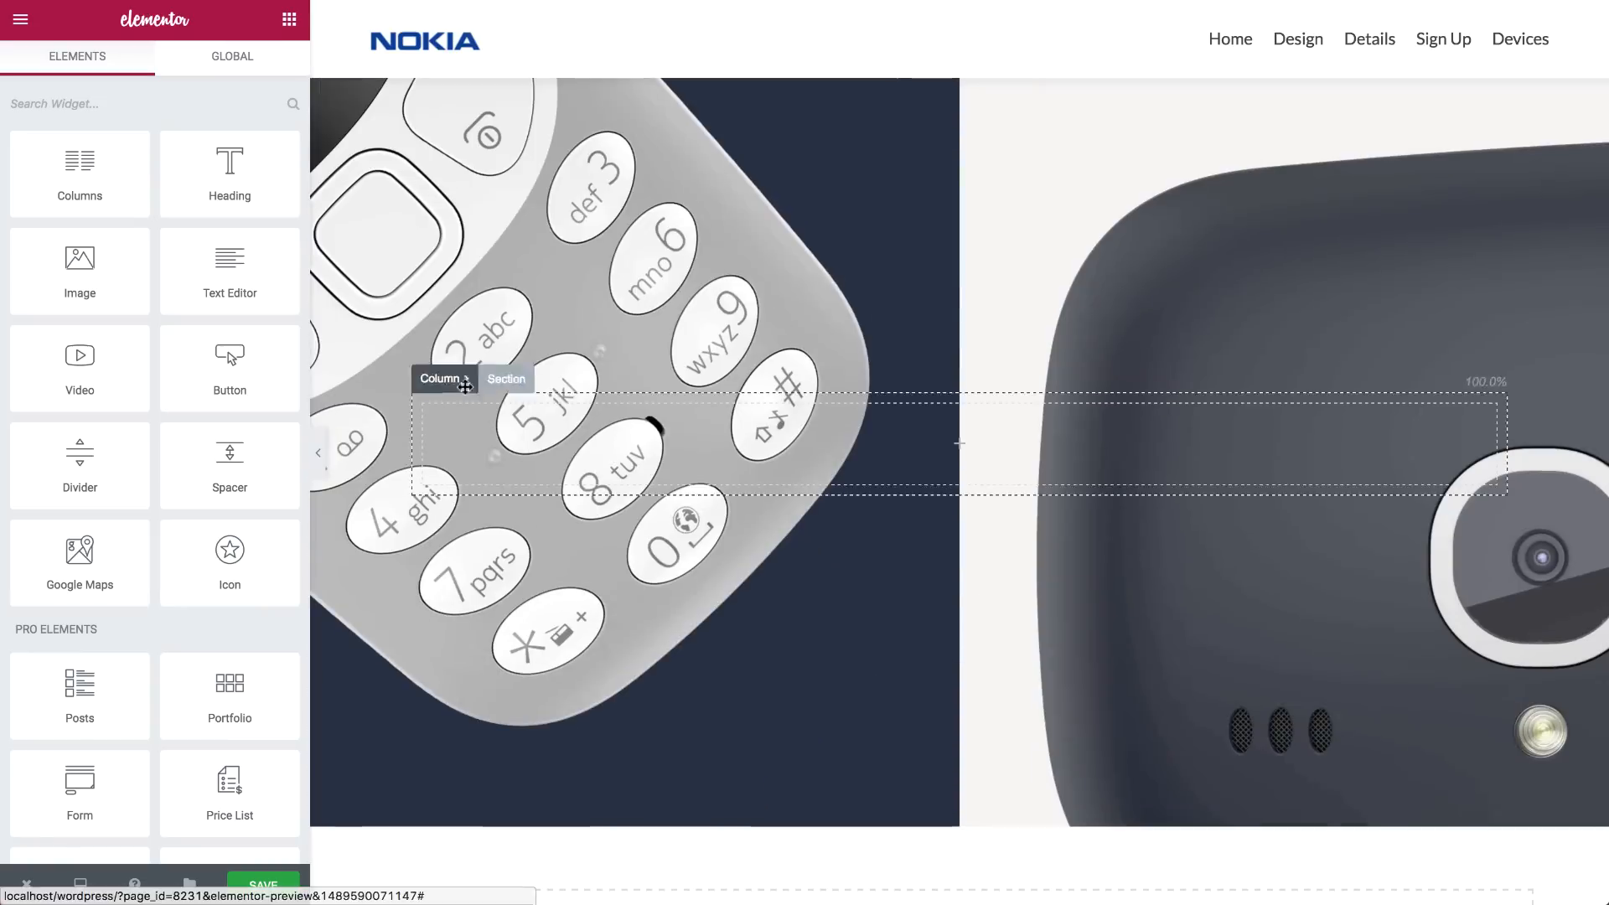
# Replace the copied section's background with the colorful illustrated image of the orange phone from the media library
pyautogui.click(505, 377)
pyautogui.click(159, 79)
pyautogui.click(155, 407)
pyautogui.click(570, 384)
pyautogui.click(1505, 840)
# Duplicate the battery text section and move the copy below the illustrated phone section
pyautogui.scroll(5, 723, 164)
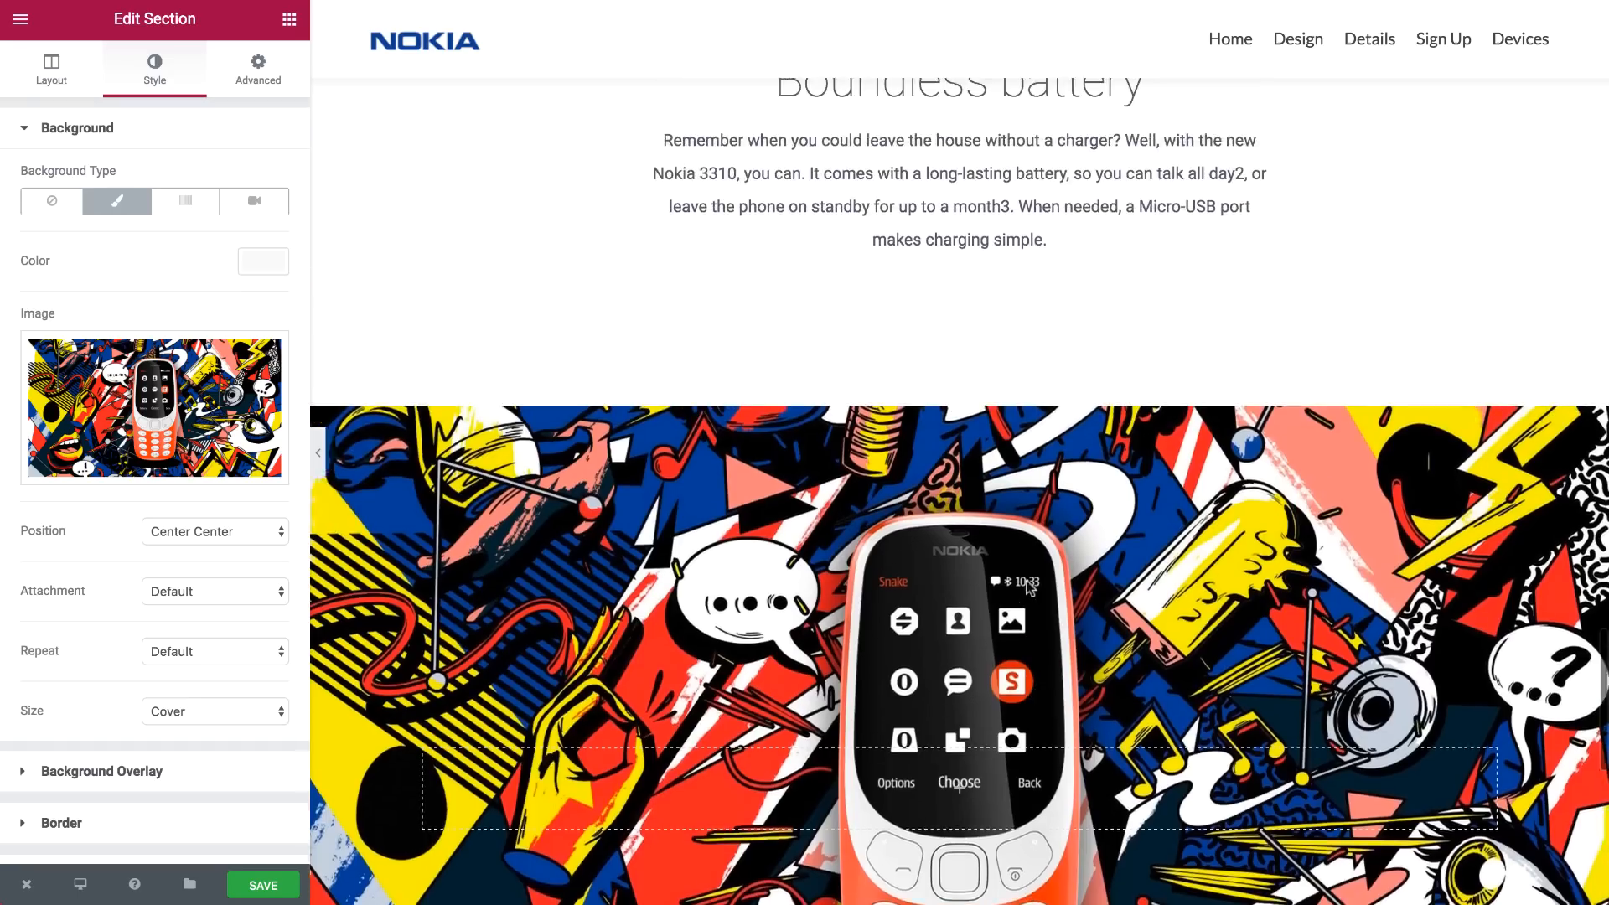
pyautogui.click(726, 149)
pyautogui.click(783, 147)
pyautogui.scroll(-7, 718, 668)
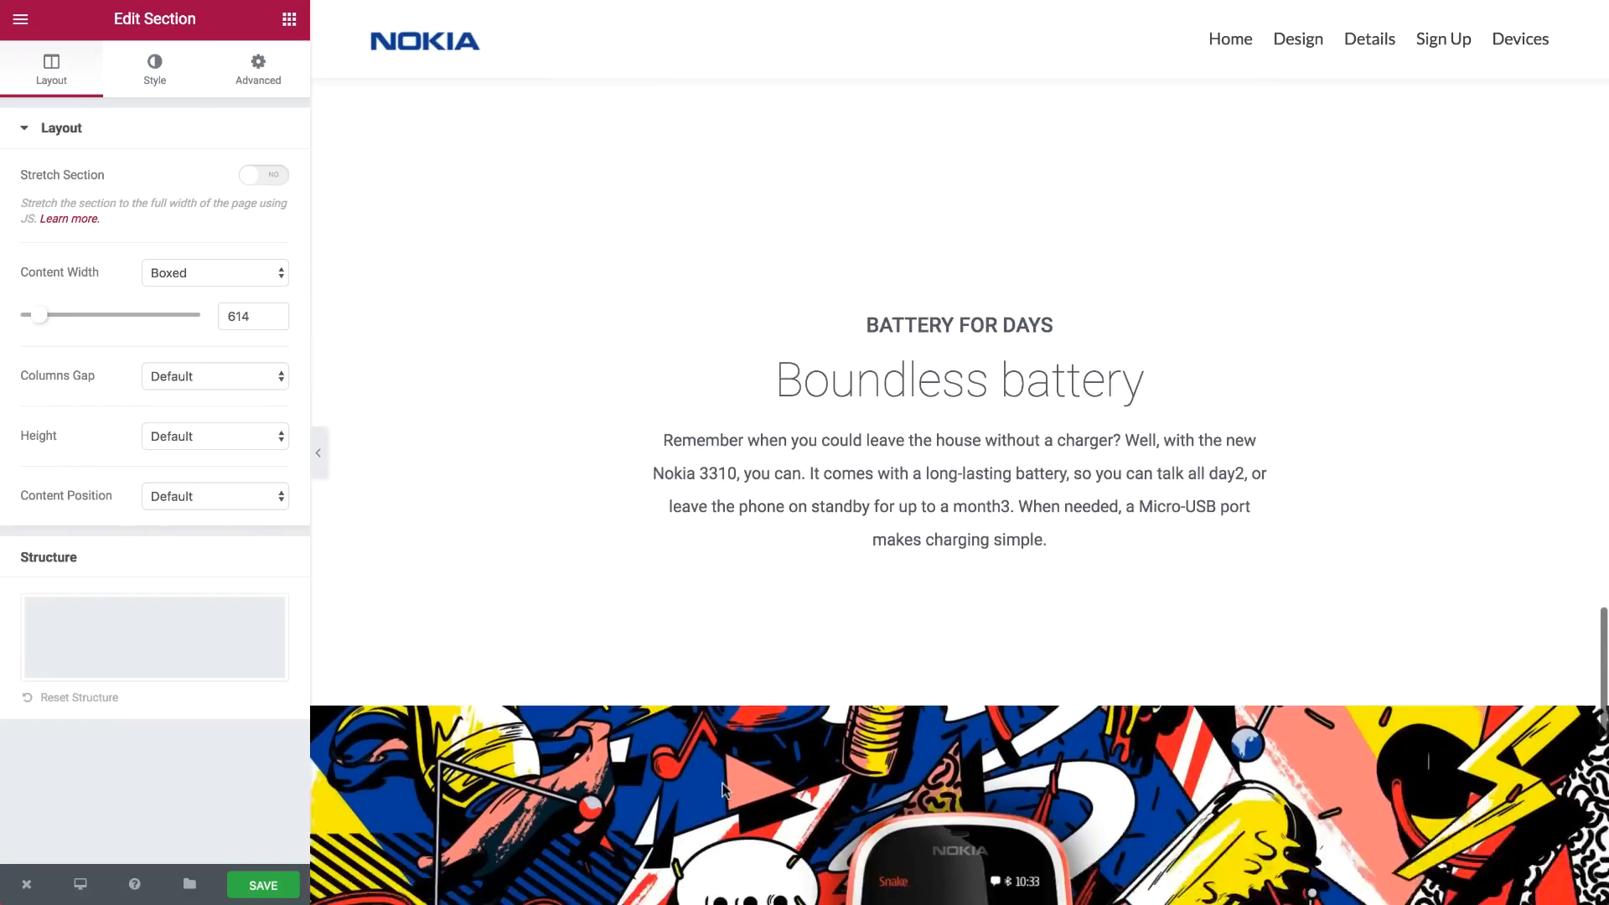
pyautogui.moveTo(520, 812); pyautogui.dragTo(847, 50)
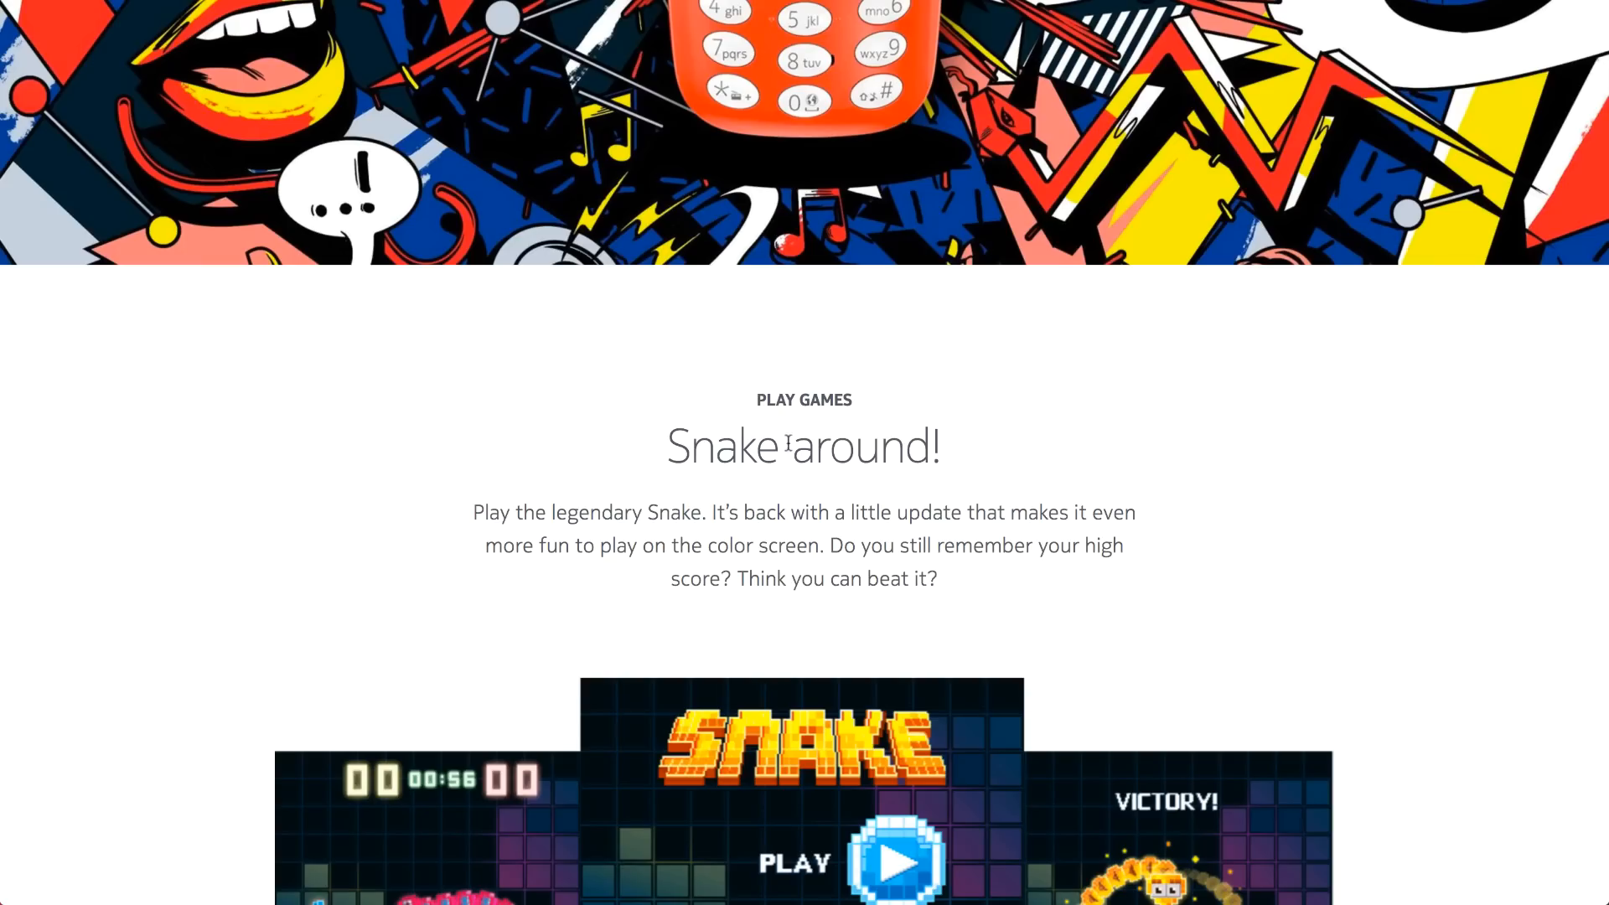
# Change the copied section's headings to "Play Games" and "Snake around!" using the reference page's text
pyautogui.tripleClick(789, 444)
pyautogui.hotkey('ctrl', 'c')
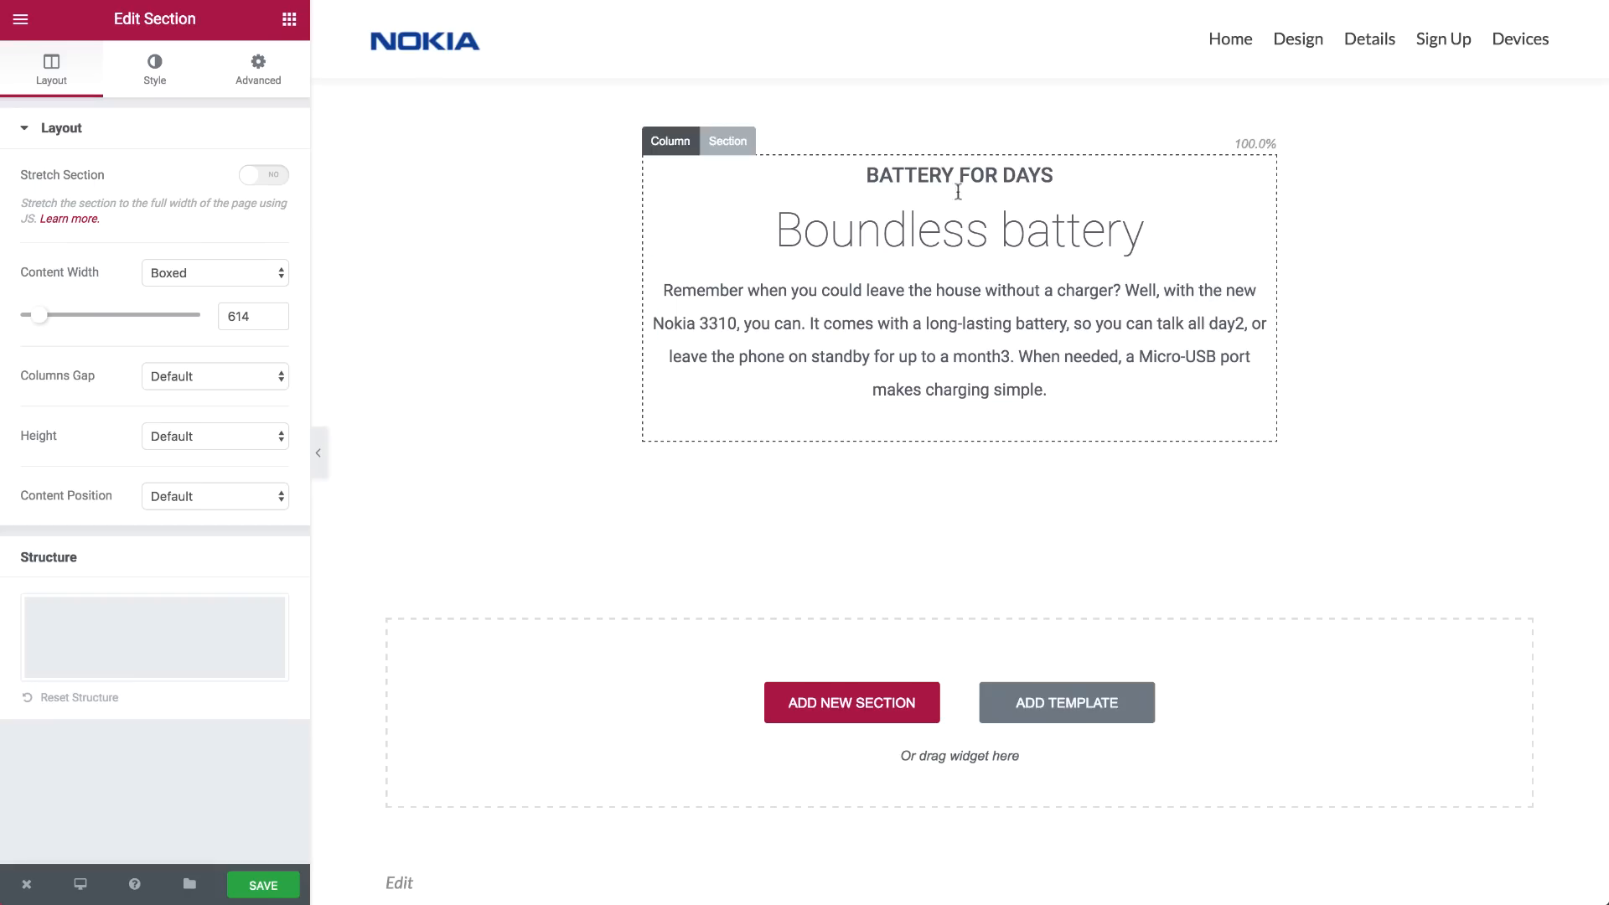
pyautogui.click(959, 175)
pyautogui.click(960, 230)
pyautogui.hotkey('ctrl', 'a')
pyautogui.hotkey('ctrl', 'v')
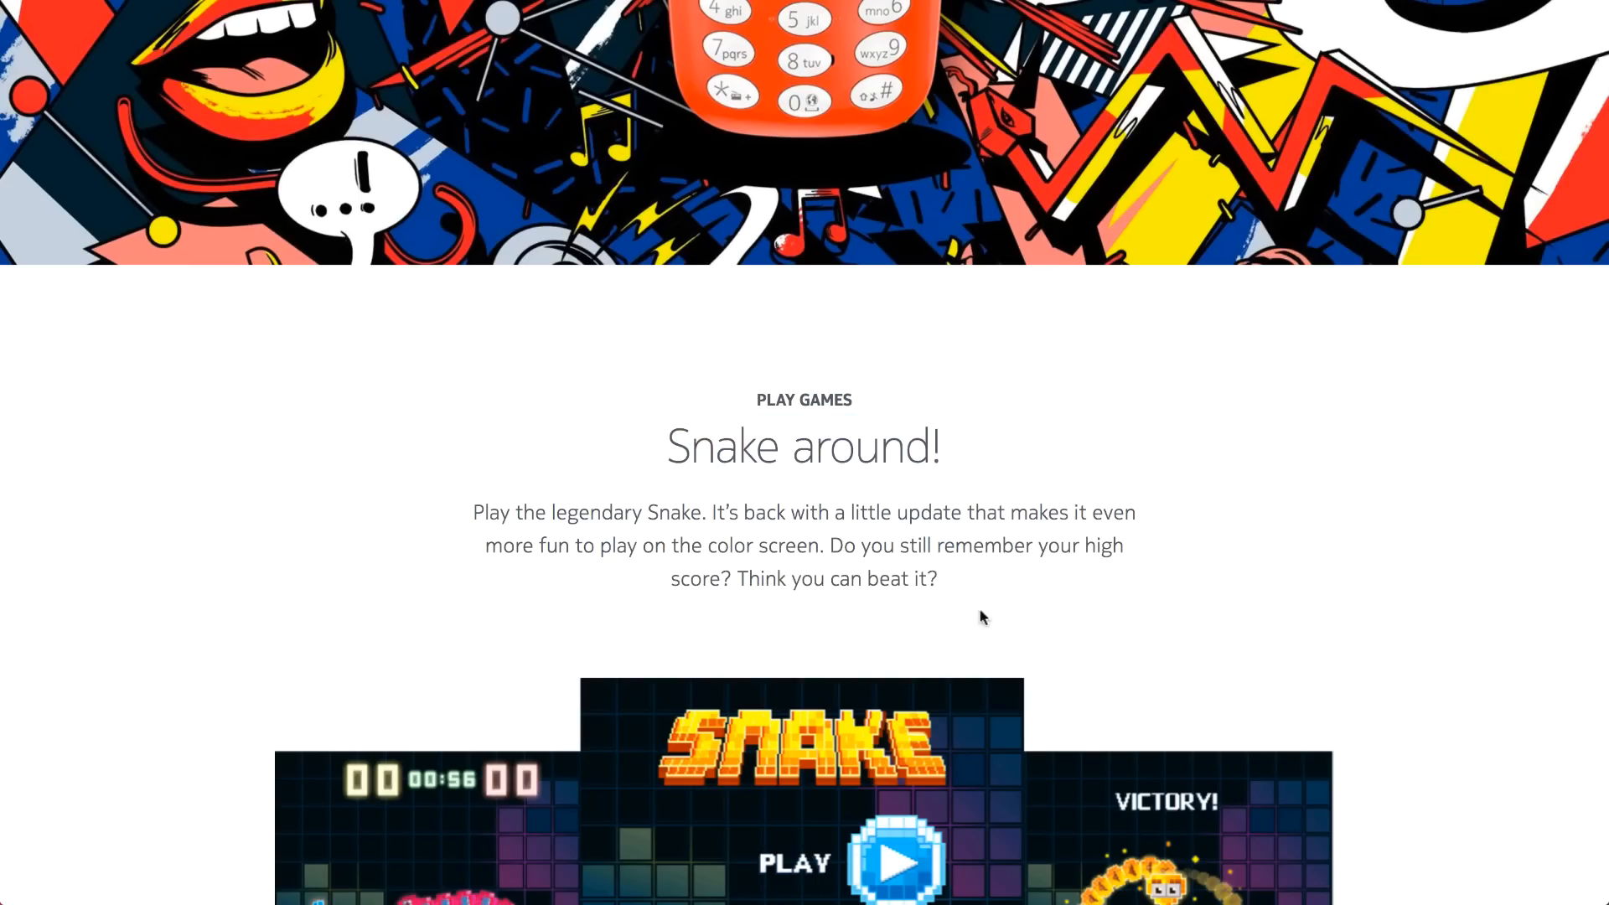
# Replace the paragraph under "Snake around!" with the reference page's text beginning "Play the legendary Snake."
pyautogui.moveTo(980, 611); pyautogui.dragTo(467, 512)
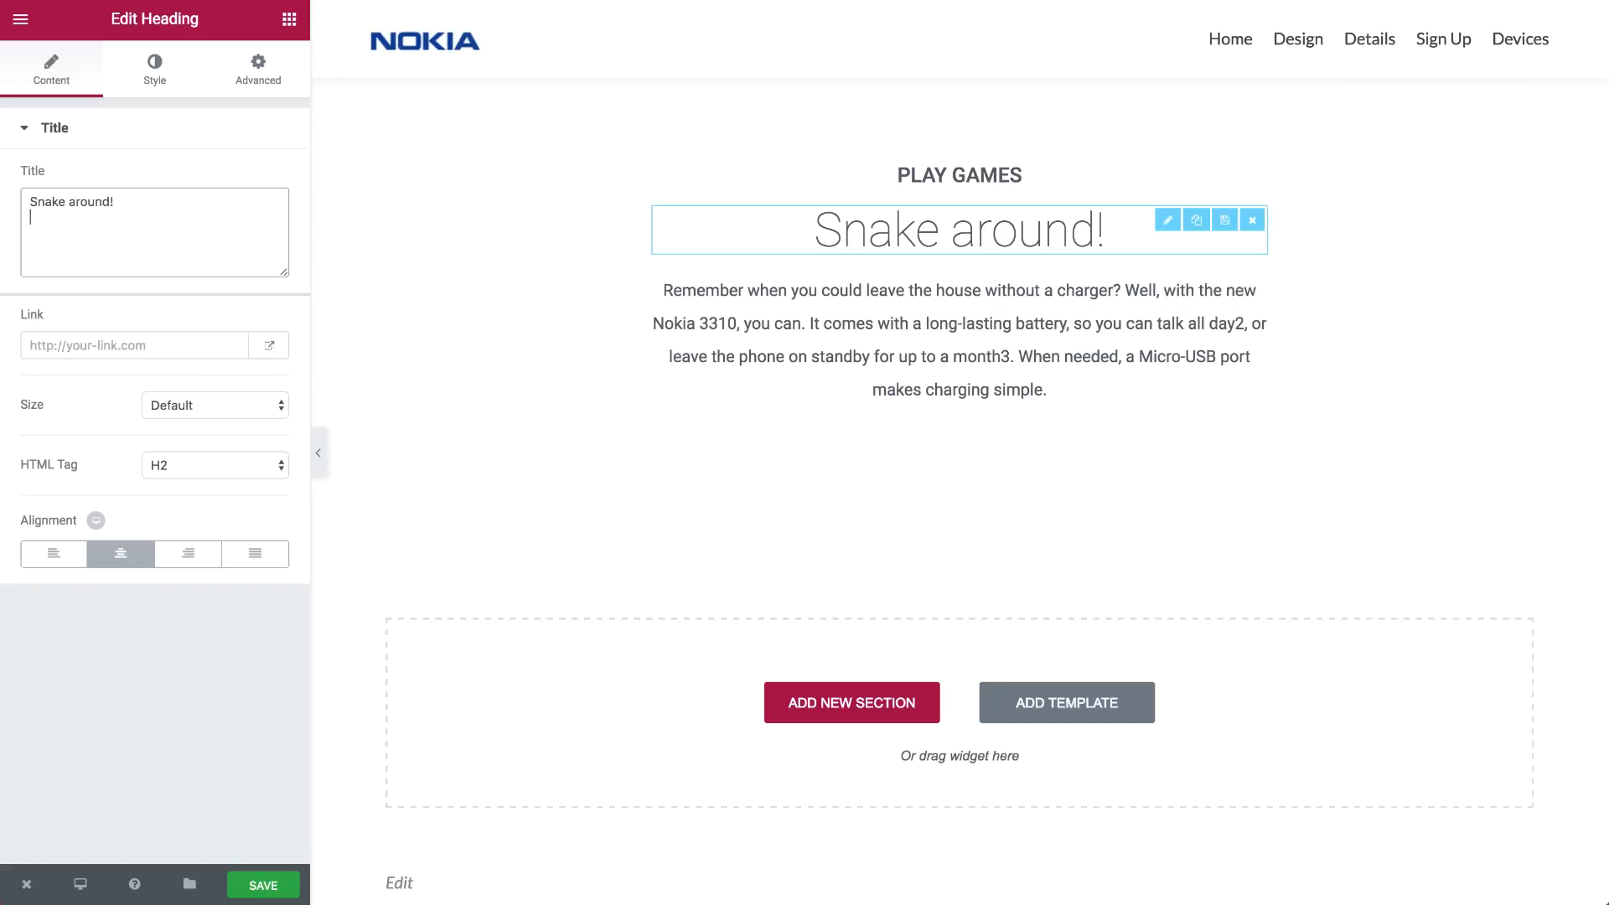
pyautogui.click(960, 323)
pyautogui.click(268, 184)
pyautogui.hotkey('ctrl', 'a')
pyautogui.write('Play the legendary Snake. It’s back with a little update that makes it even more fun to play on the color screen. Do you still remember your high score? Think you can beat it?')
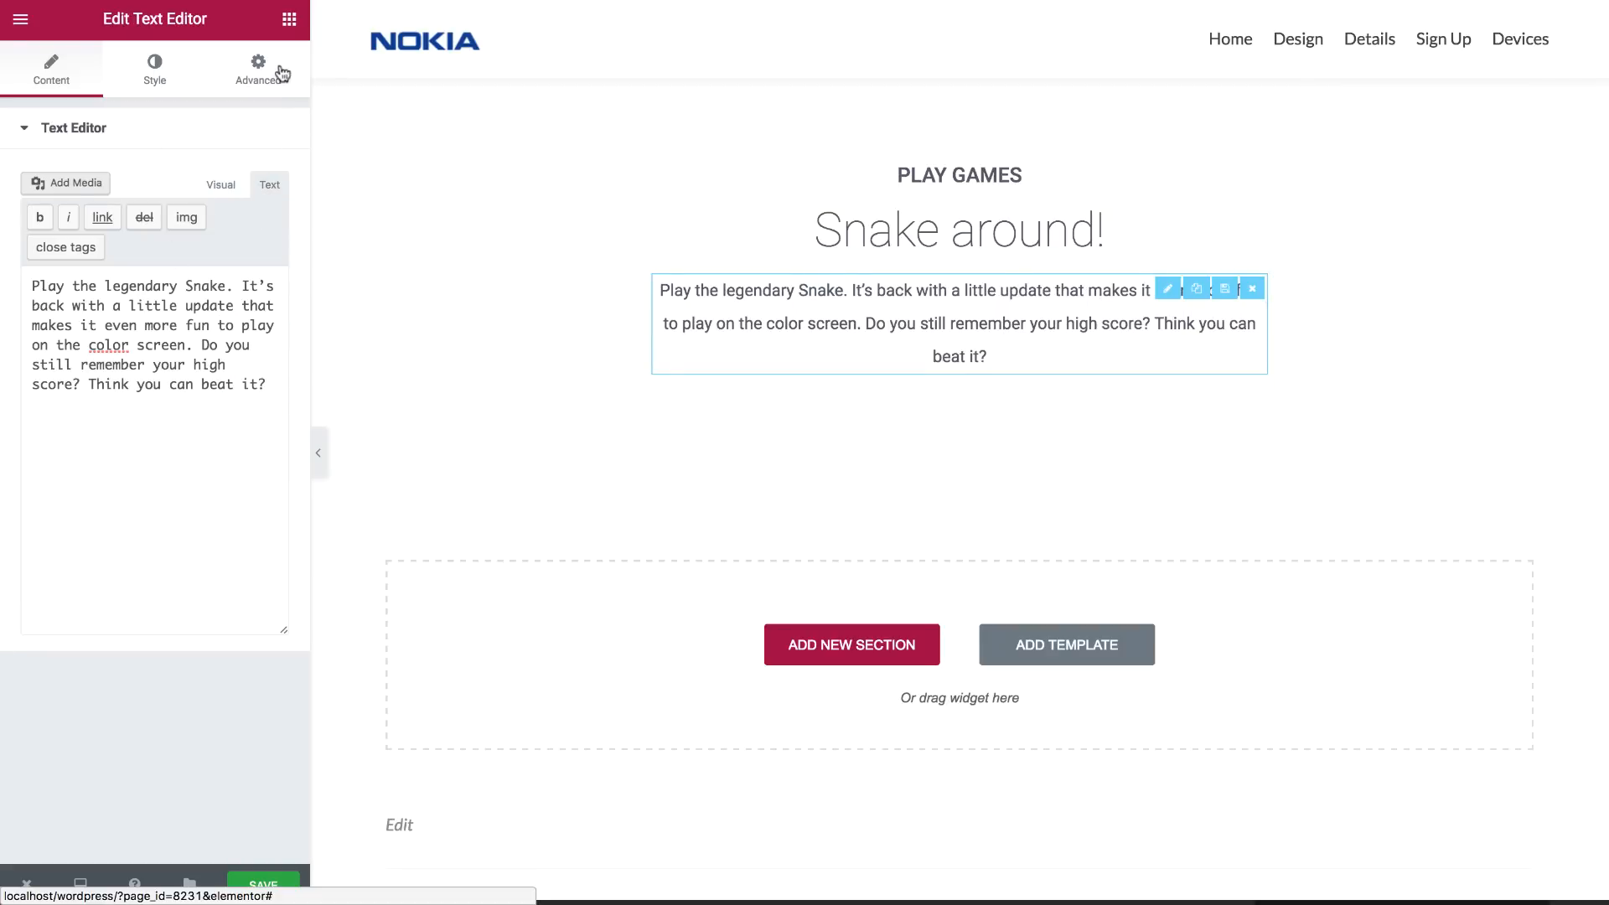
# Add a single-column section below the Snake text containing the Snake game screenshots image at Full size
pyautogui.click(851, 644)
pyautogui.click(654, 682)
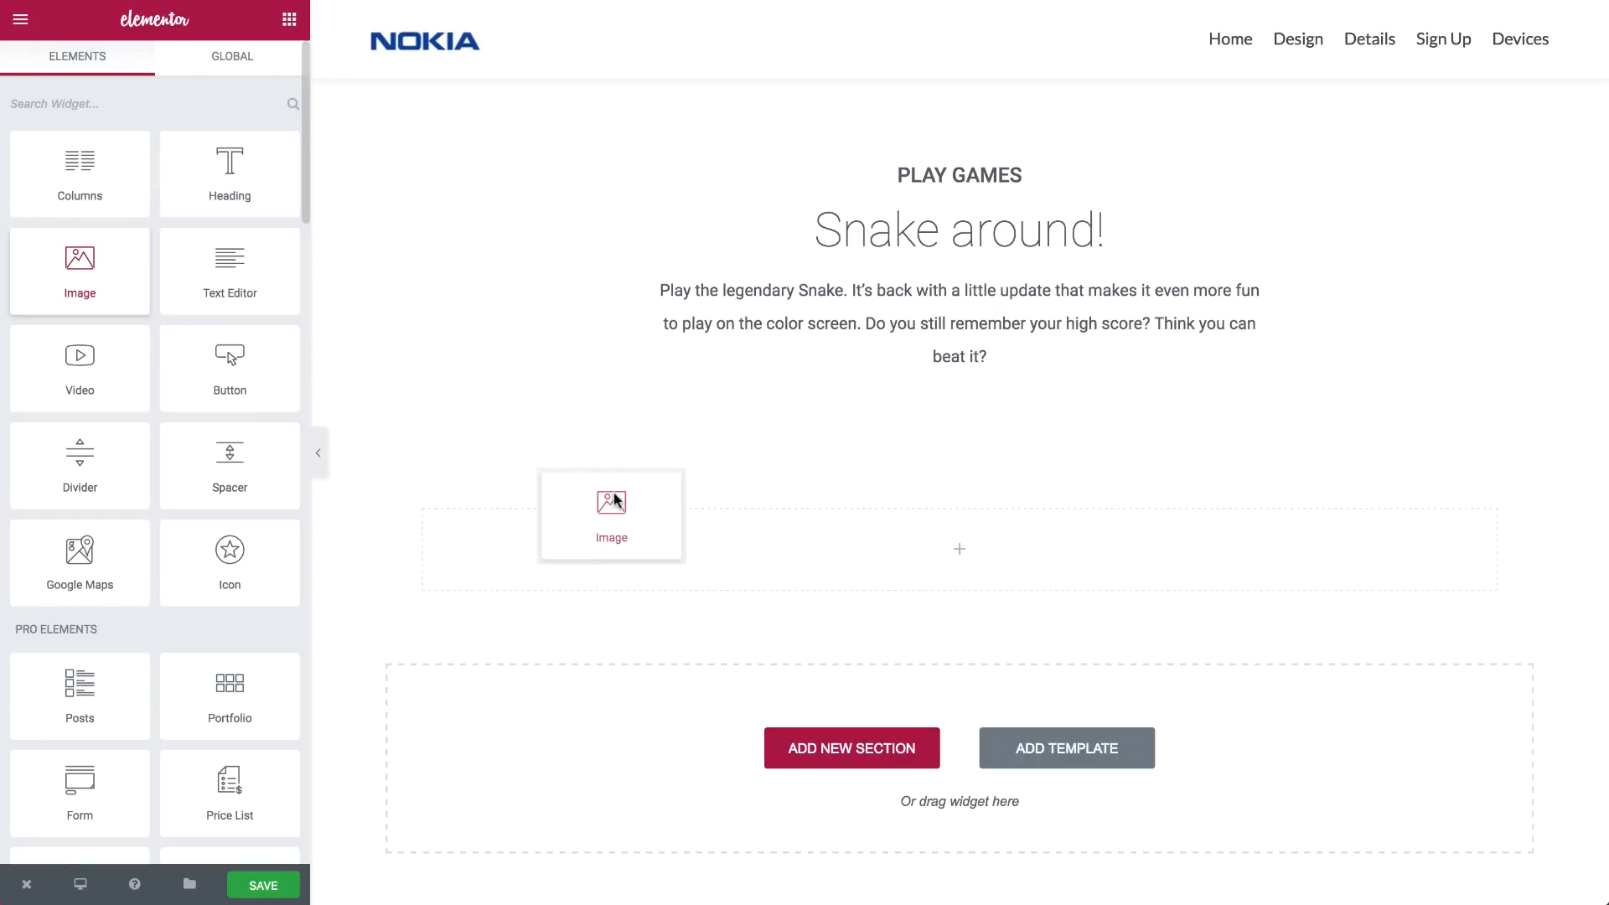
pyautogui.moveTo(615, 499); pyautogui.dragTo(614, 536)
pyautogui.click(159, 291)
pyautogui.click(424, 403)
pyautogui.click(1505, 844)
pyautogui.click(215, 388)
pyautogui.click(209, 563)
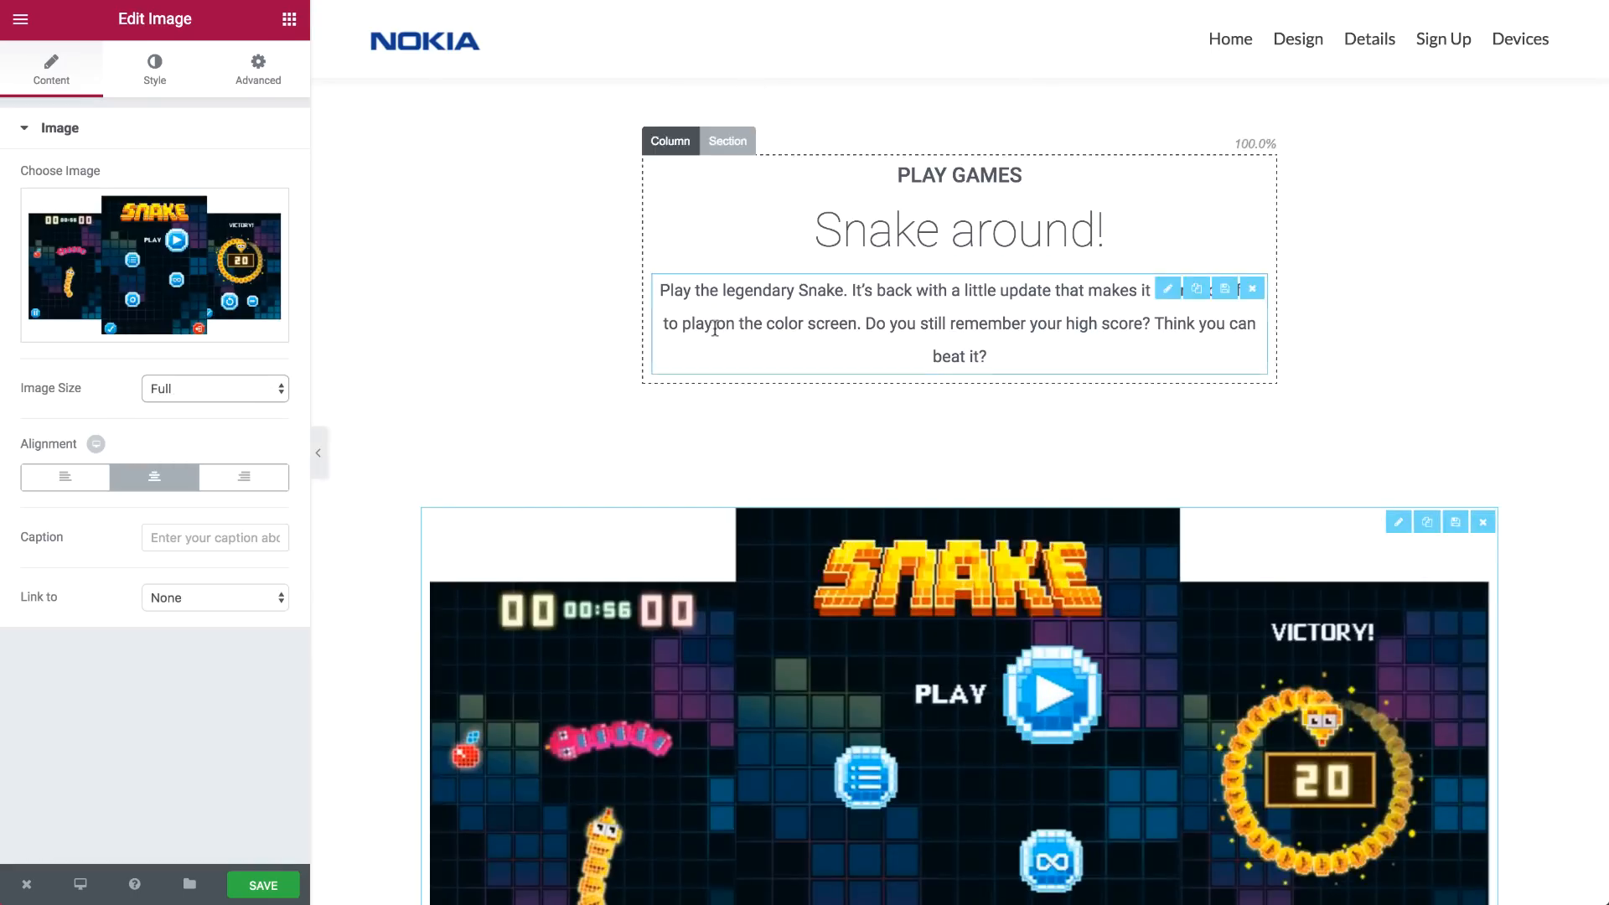
# Copy the heading "Four great shades to choose from" from the reference Nokia page
pyautogui.scroll(-5, 714, 328)
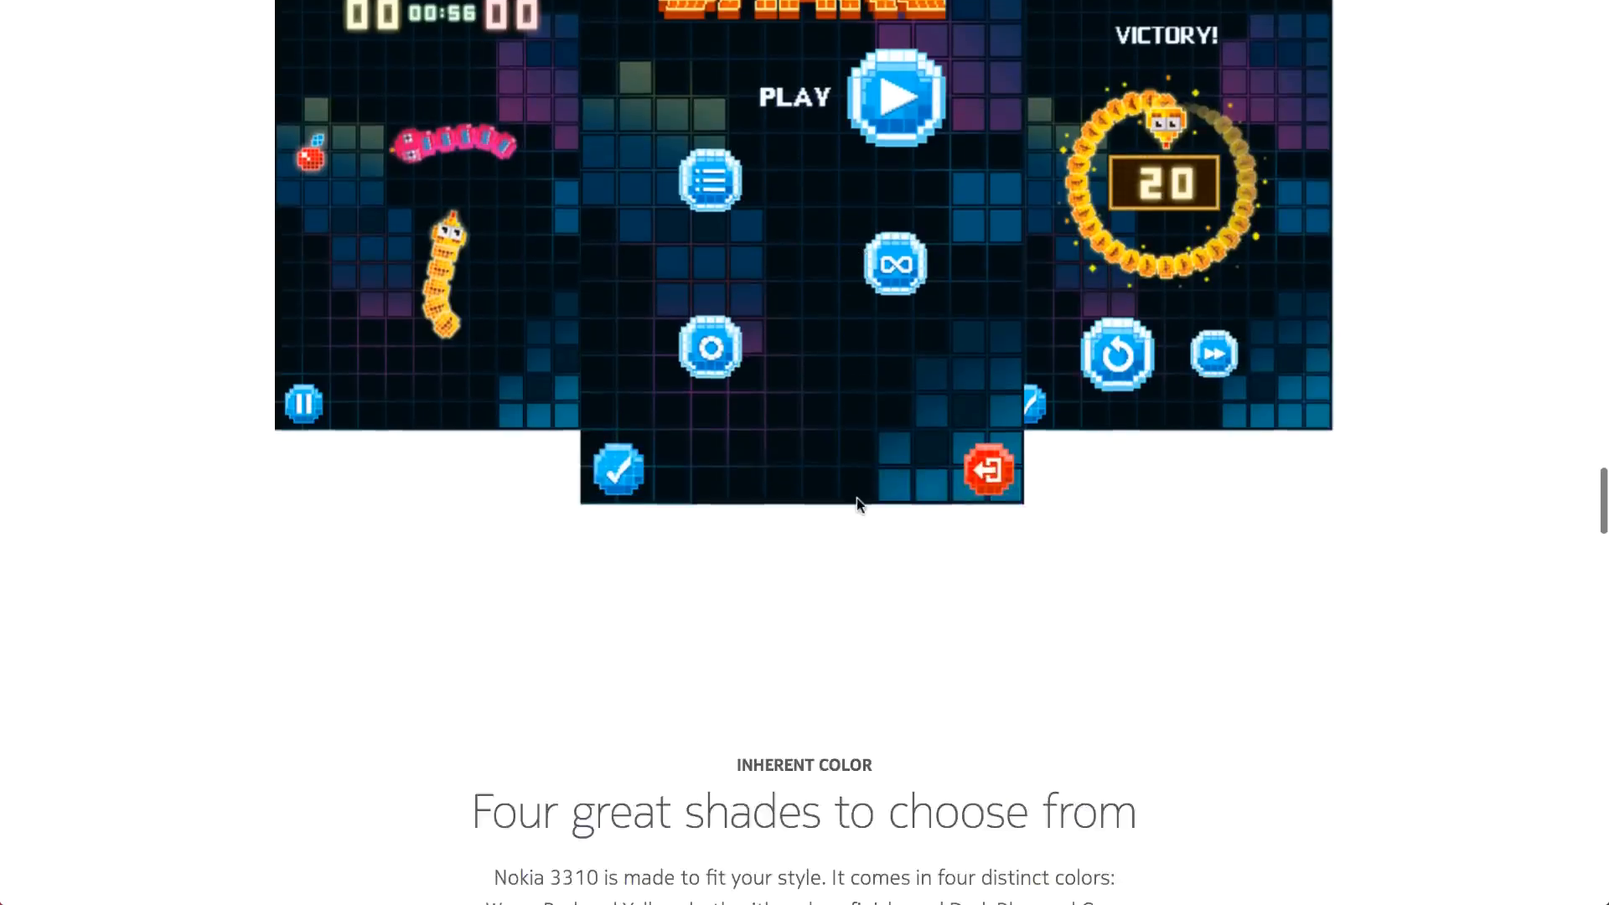
pyautogui.scroll(-5, 855, 503)
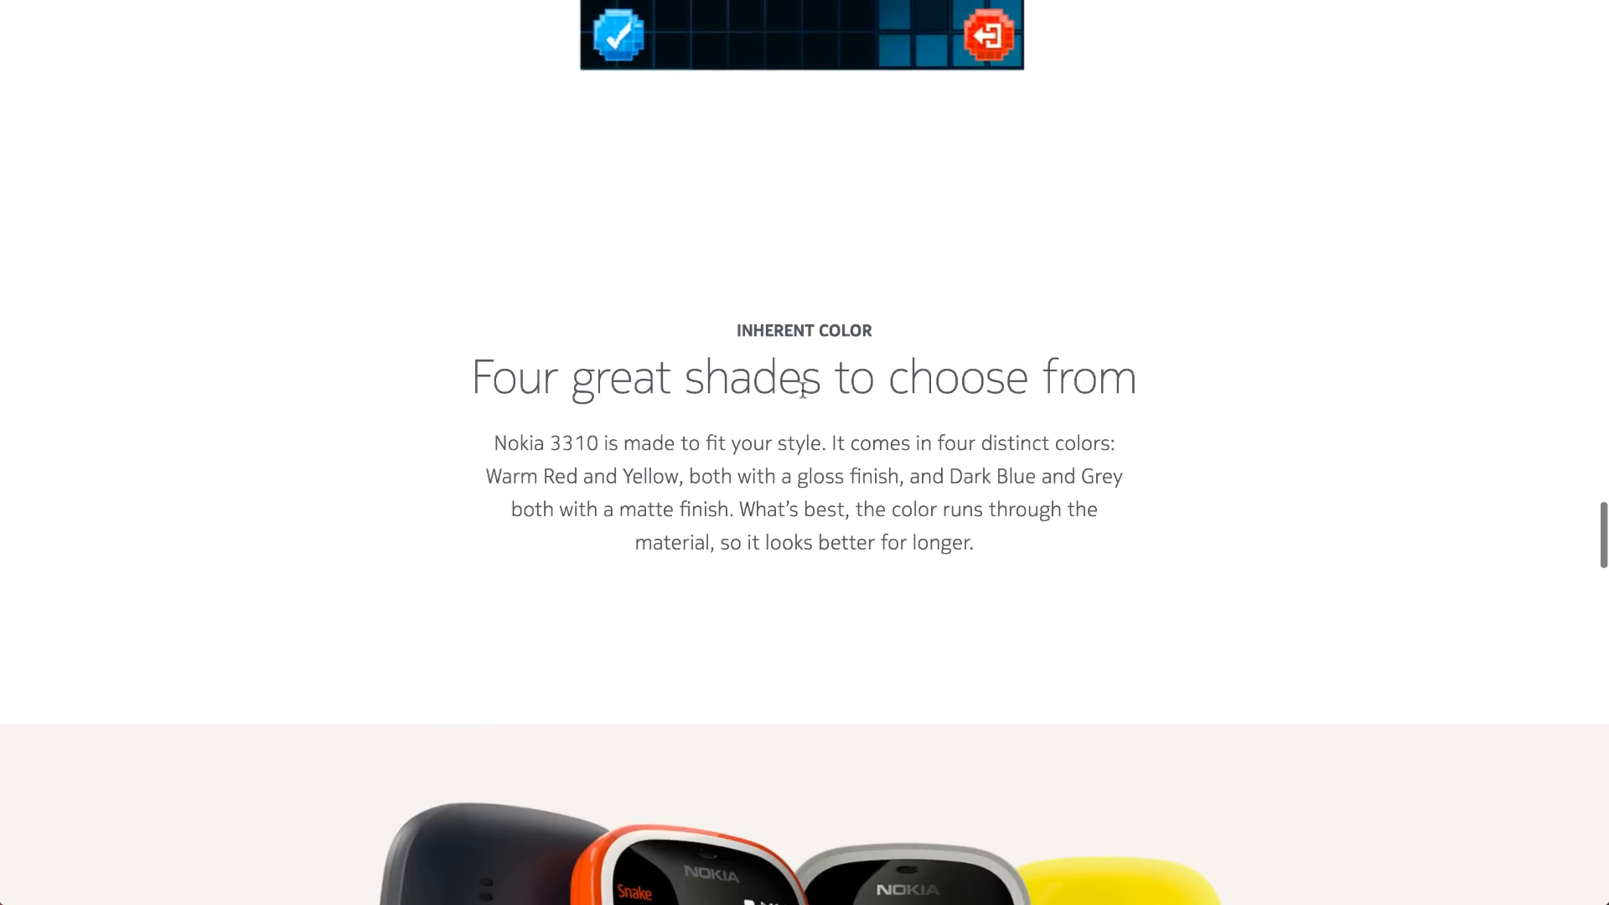
pyautogui.tripleClick(807, 381)
pyautogui.press('super+c')
pyautogui.scroll(-1, 807, 381)
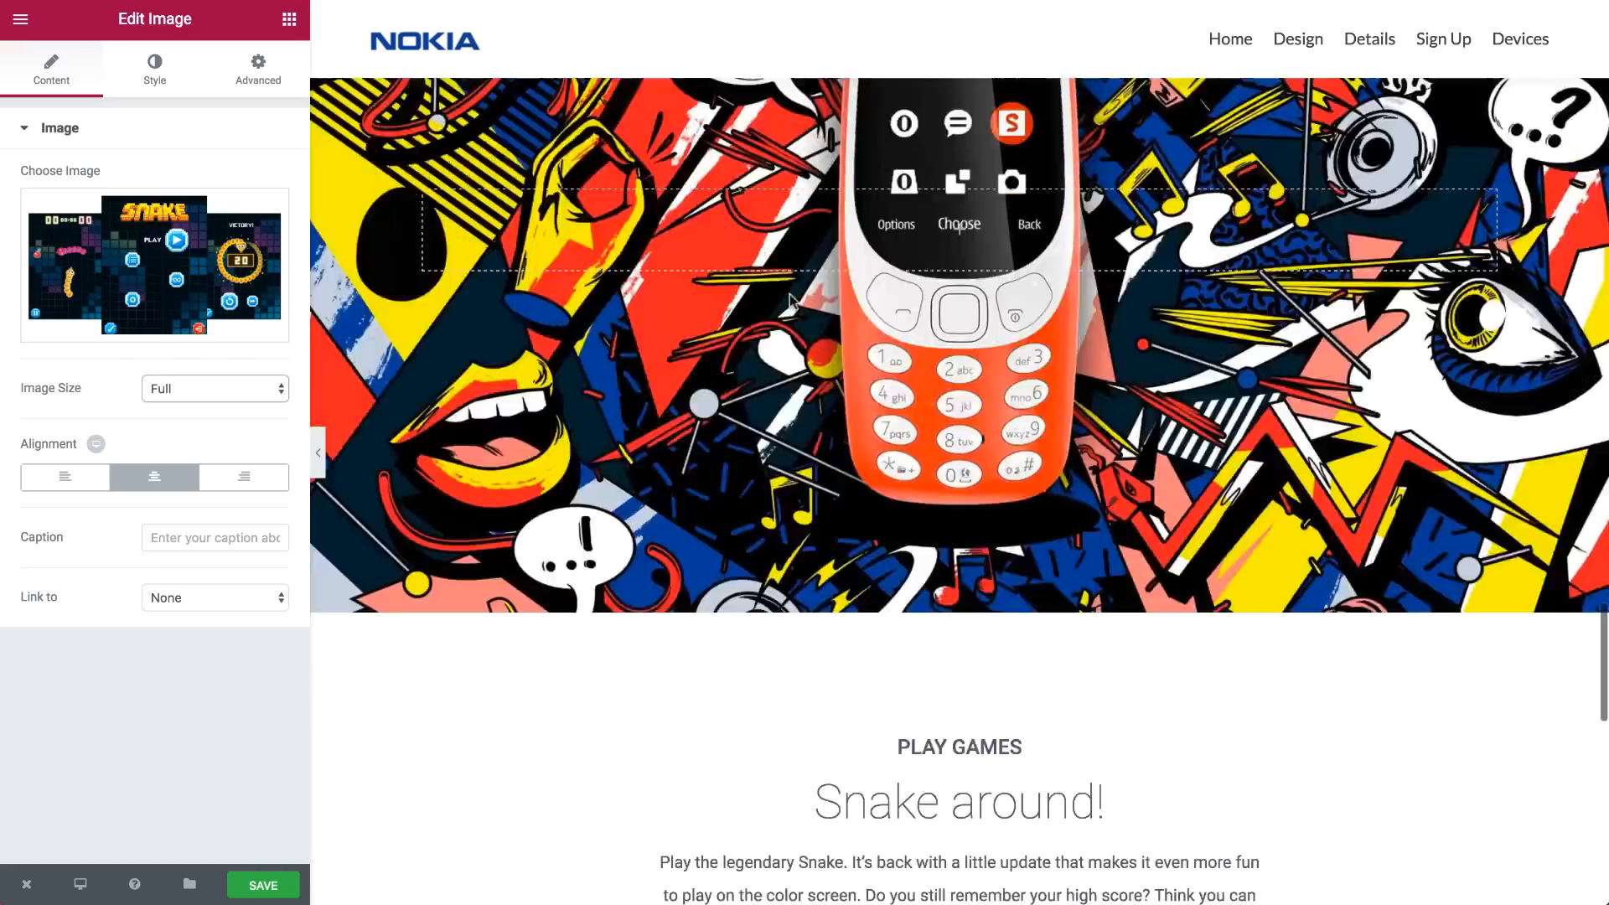
# Duplicate the "Play Games" text section and move the copy below the Snake screenshots image
pyautogui.scroll(-10, 796, 204)
pyautogui.scroll(4, 796, 202)
pyautogui.click(737, 328)
pyautogui.press('super+d')
pyautogui.scroll(-5, 745, 704)
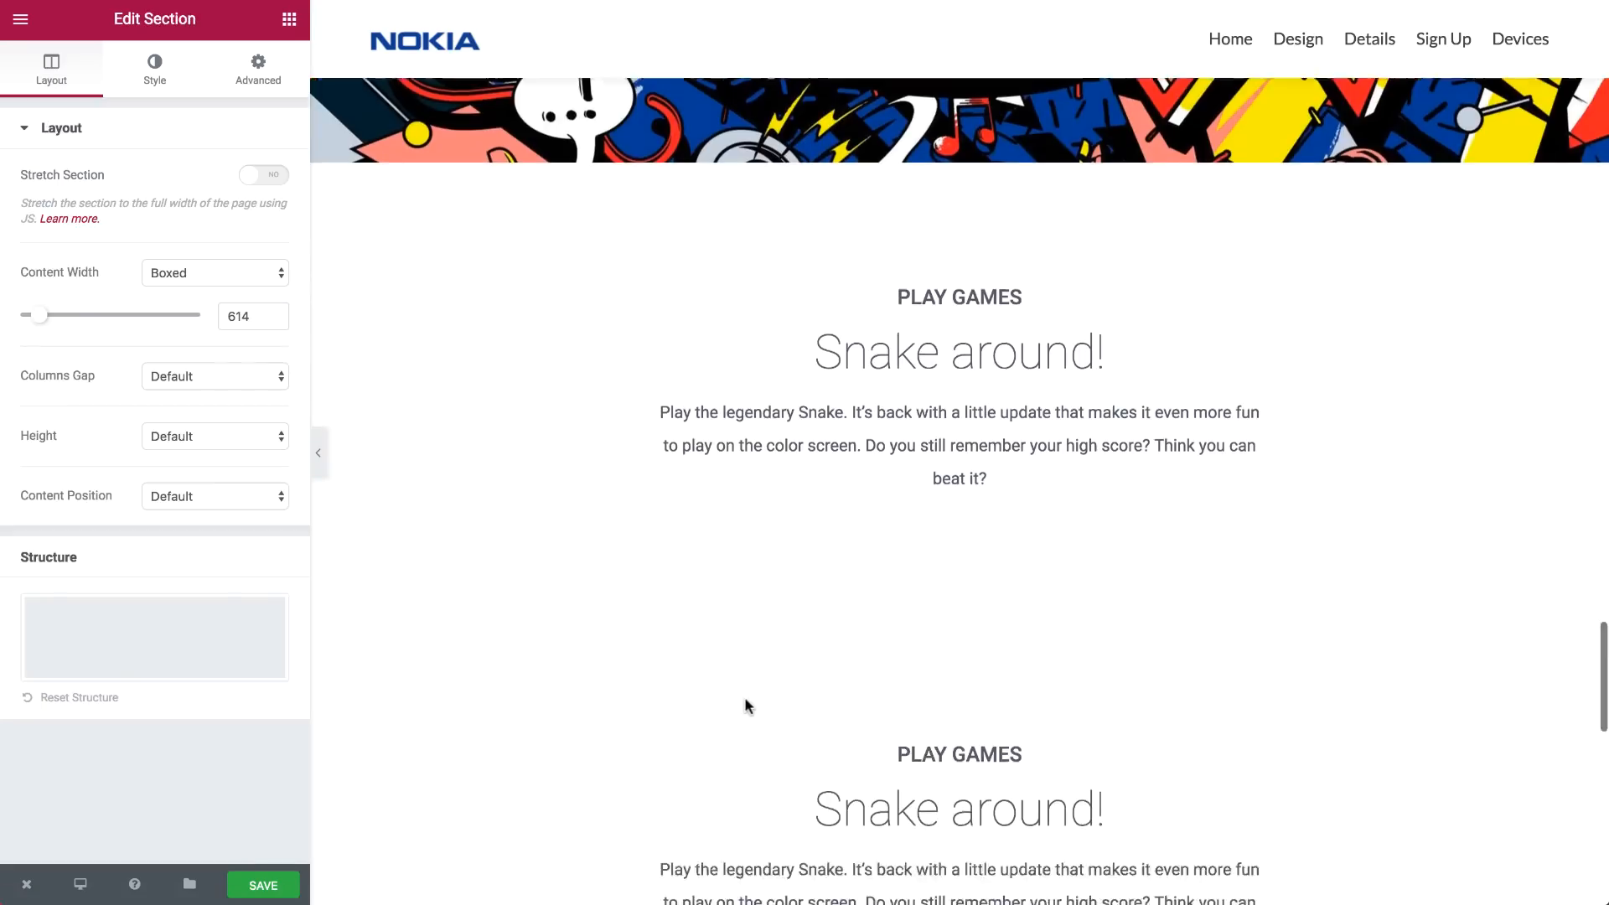
pyautogui.moveTo(497, 643); pyautogui.dragTo(625, 322)
pyautogui.scroll(-8, 851, 582)
# Replace the copied section's "Snake around!" heading with "Four great shades to choose from"
pyautogui.click(931, 299)
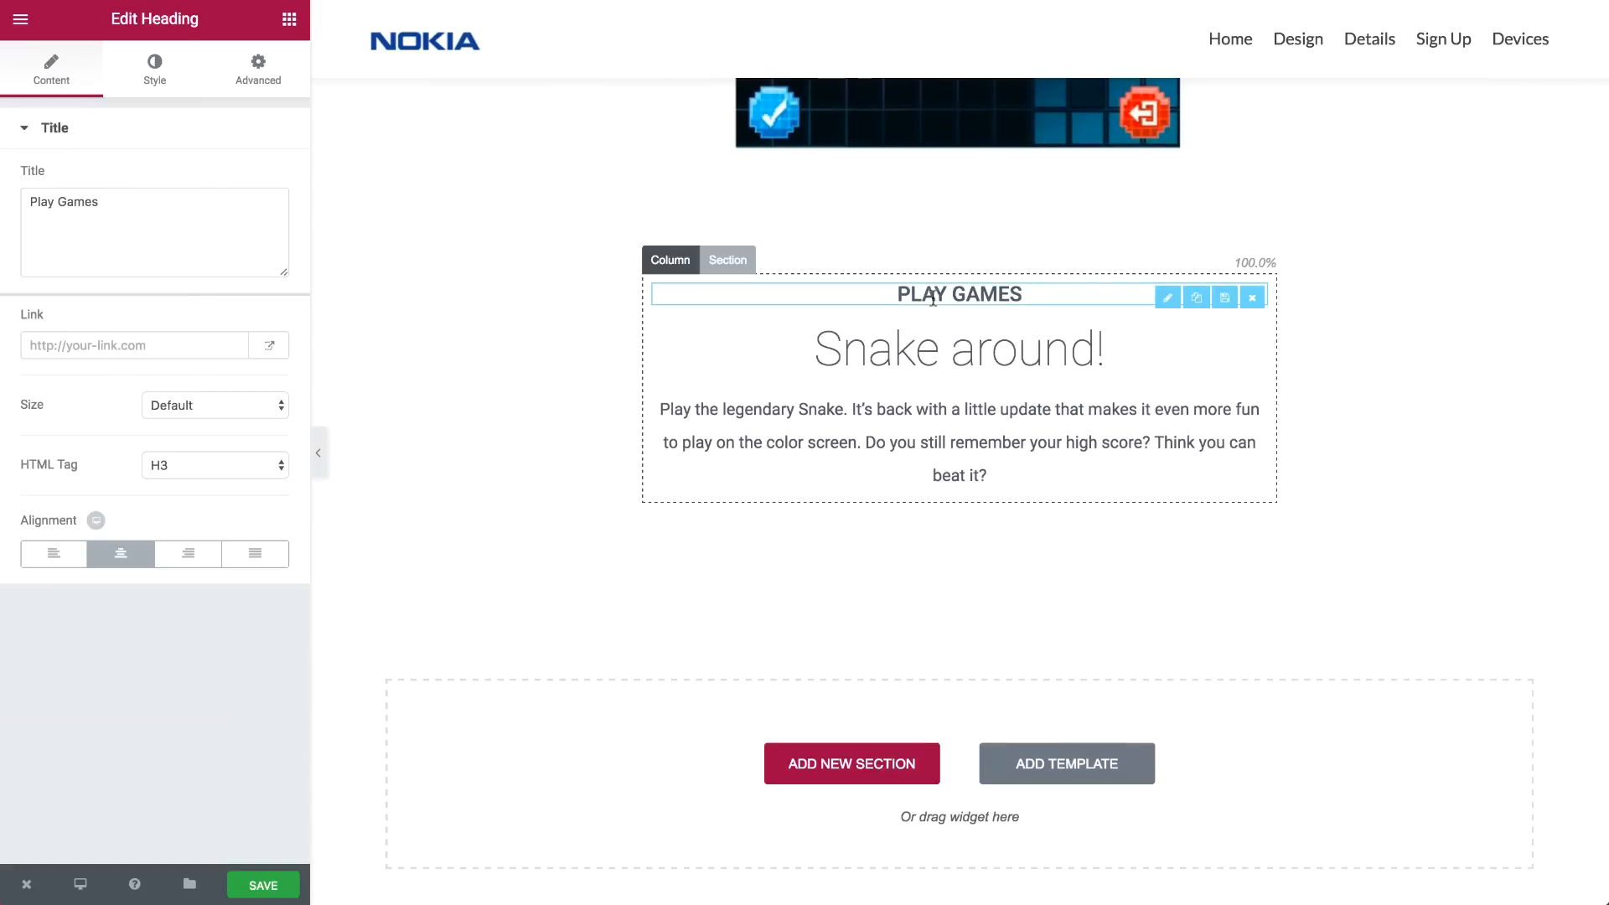
pyautogui.click(959, 347)
pyautogui.tripleClick(133, 251)
pyautogui.press('super+v')
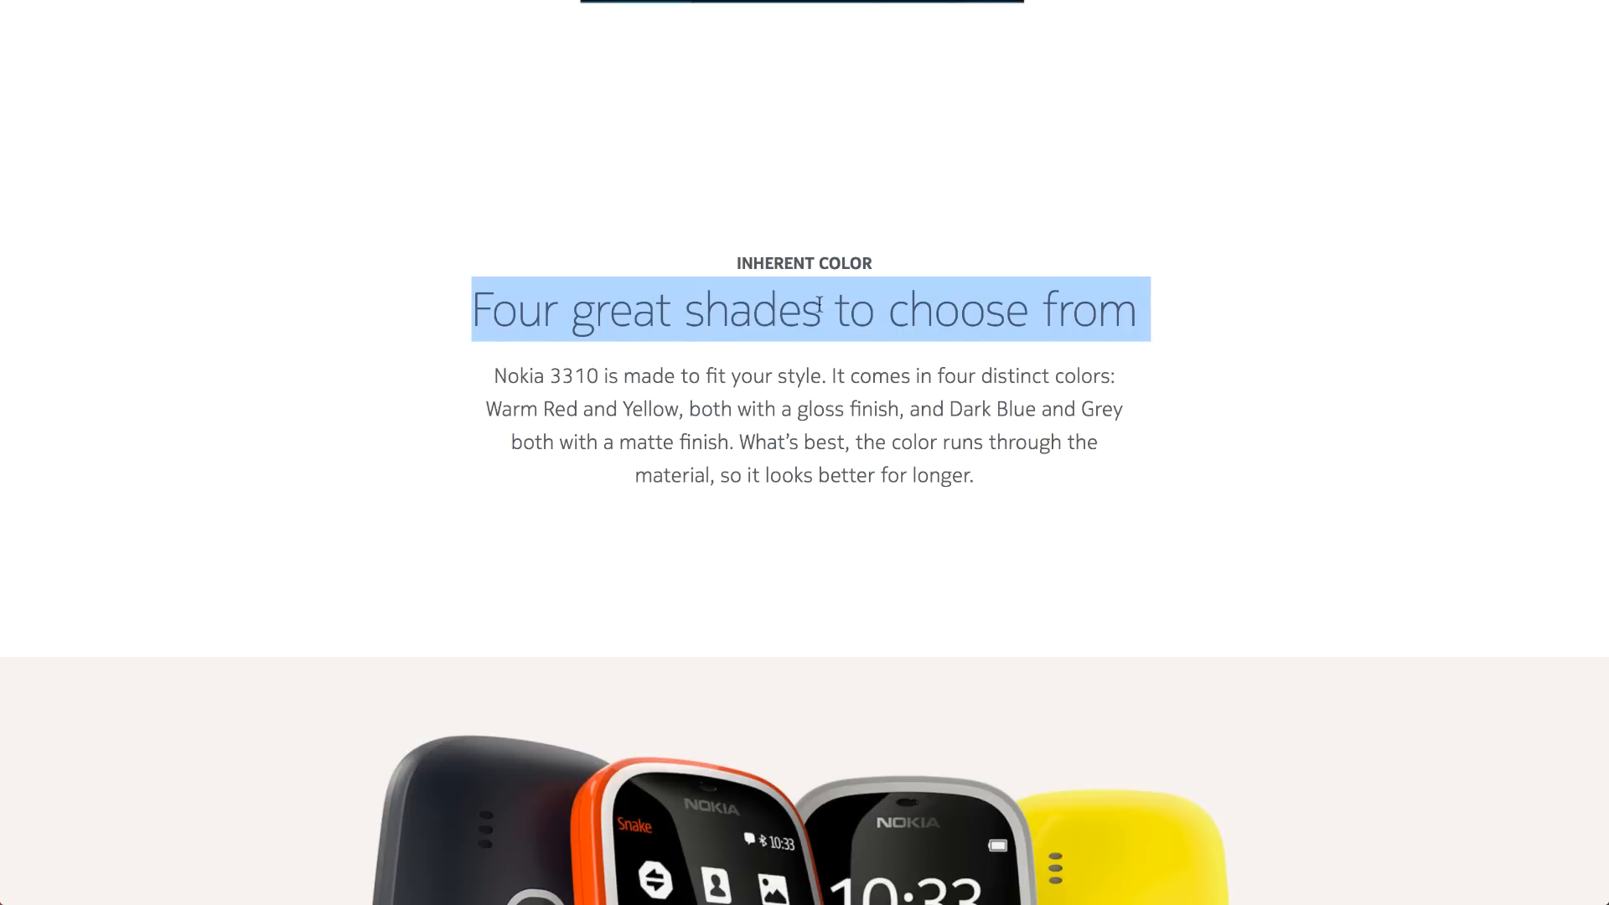
# Replace the copied section's Snake paragraph with the reference page's "Nokia 3310 is made to fit your style" color description
pyautogui.tripleClick(758, 406)
pyautogui.press('super+c')
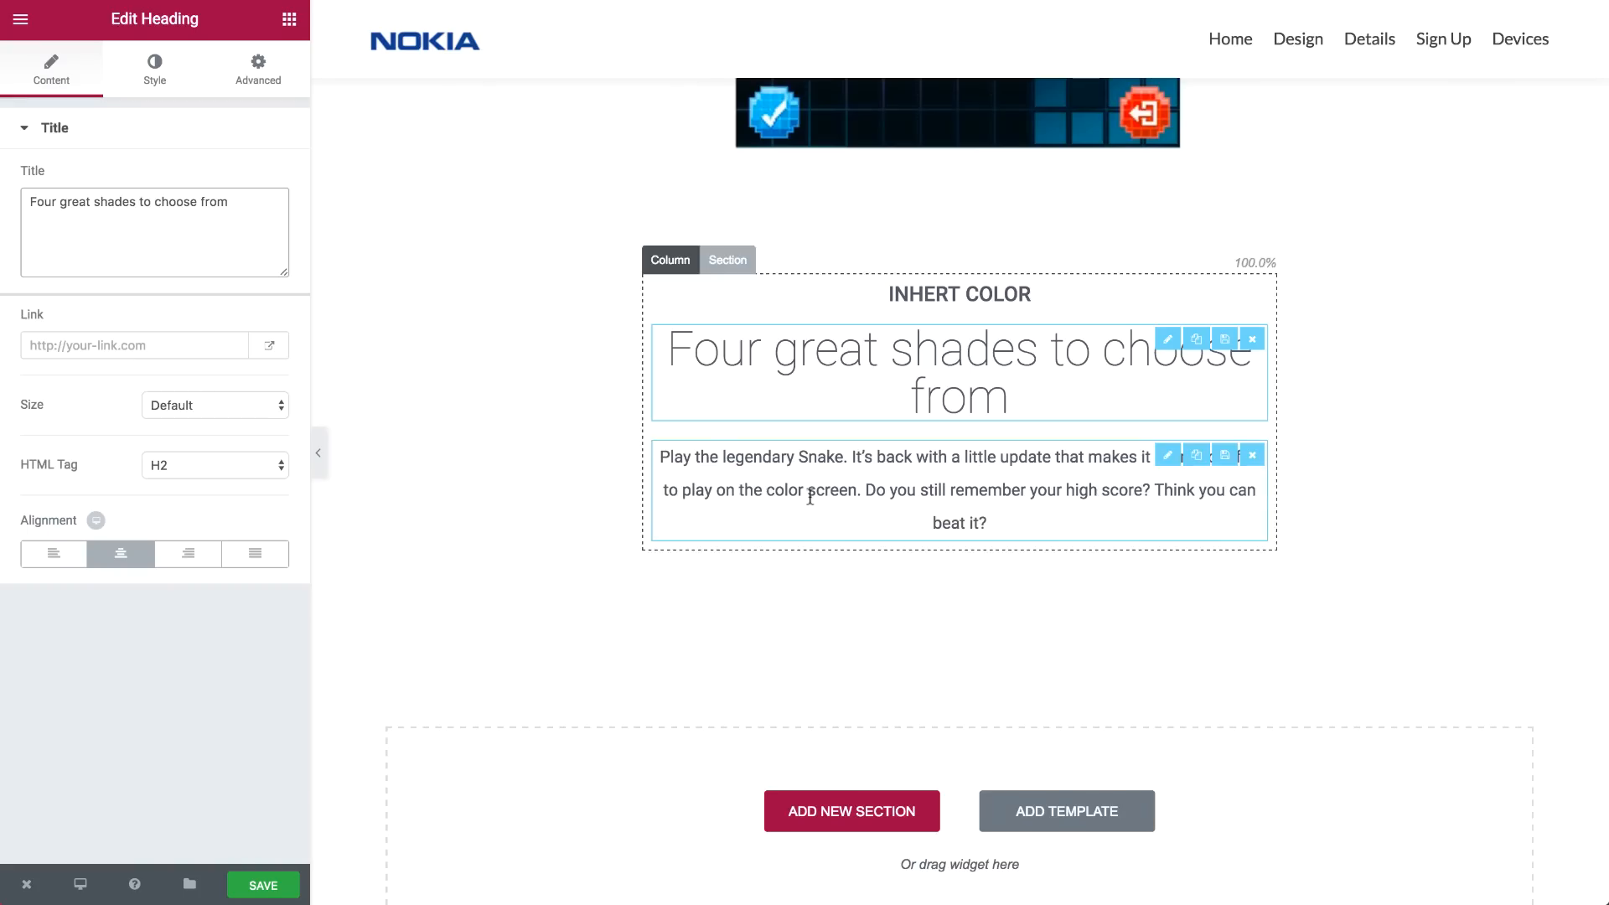
pyautogui.click(811, 492)
pyautogui.click(269, 184)
pyautogui.press('super+a')
pyautogui.press('super+v')
pyautogui.click(219, 186)
# Change the section's small heading to "Inheret Color" and widen the section's content so the large shades heading fits on one line
pyautogui.click(930, 294)
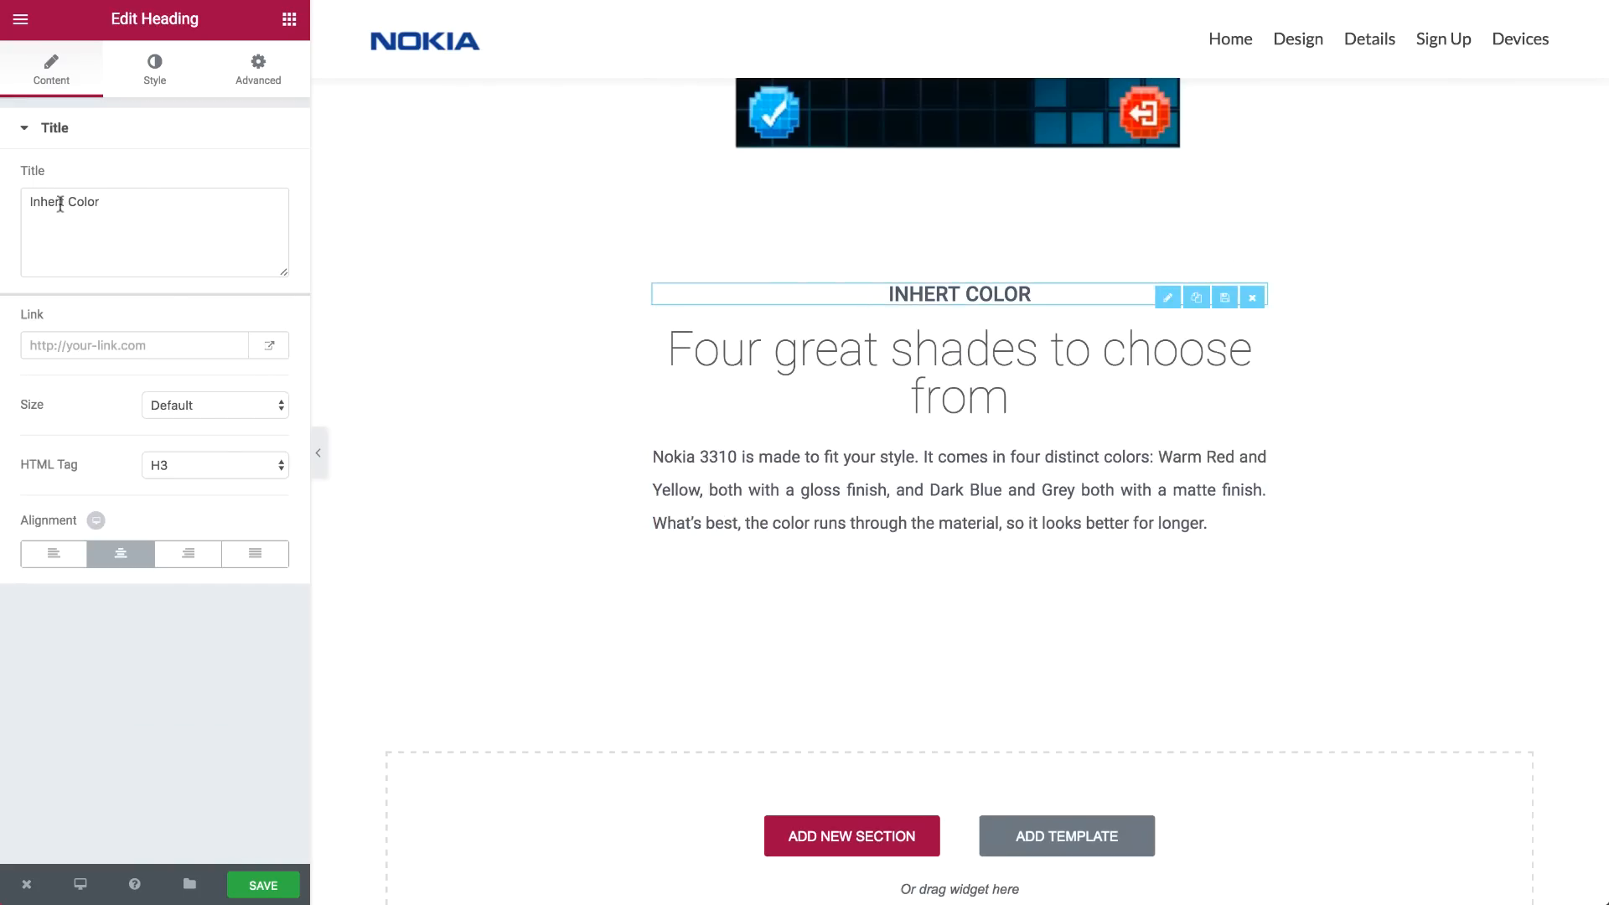
pyautogui.click(730, 259)
pyautogui.moveTo(40, 317); pyautogui.dragTo(57, 320)
# Center-align the whole color description paragraph below the "Four great shades to choose from" heading
pyautogui.click(748, 448)
pyautogui.press('super+a')
pyautogui.click(261, 276)
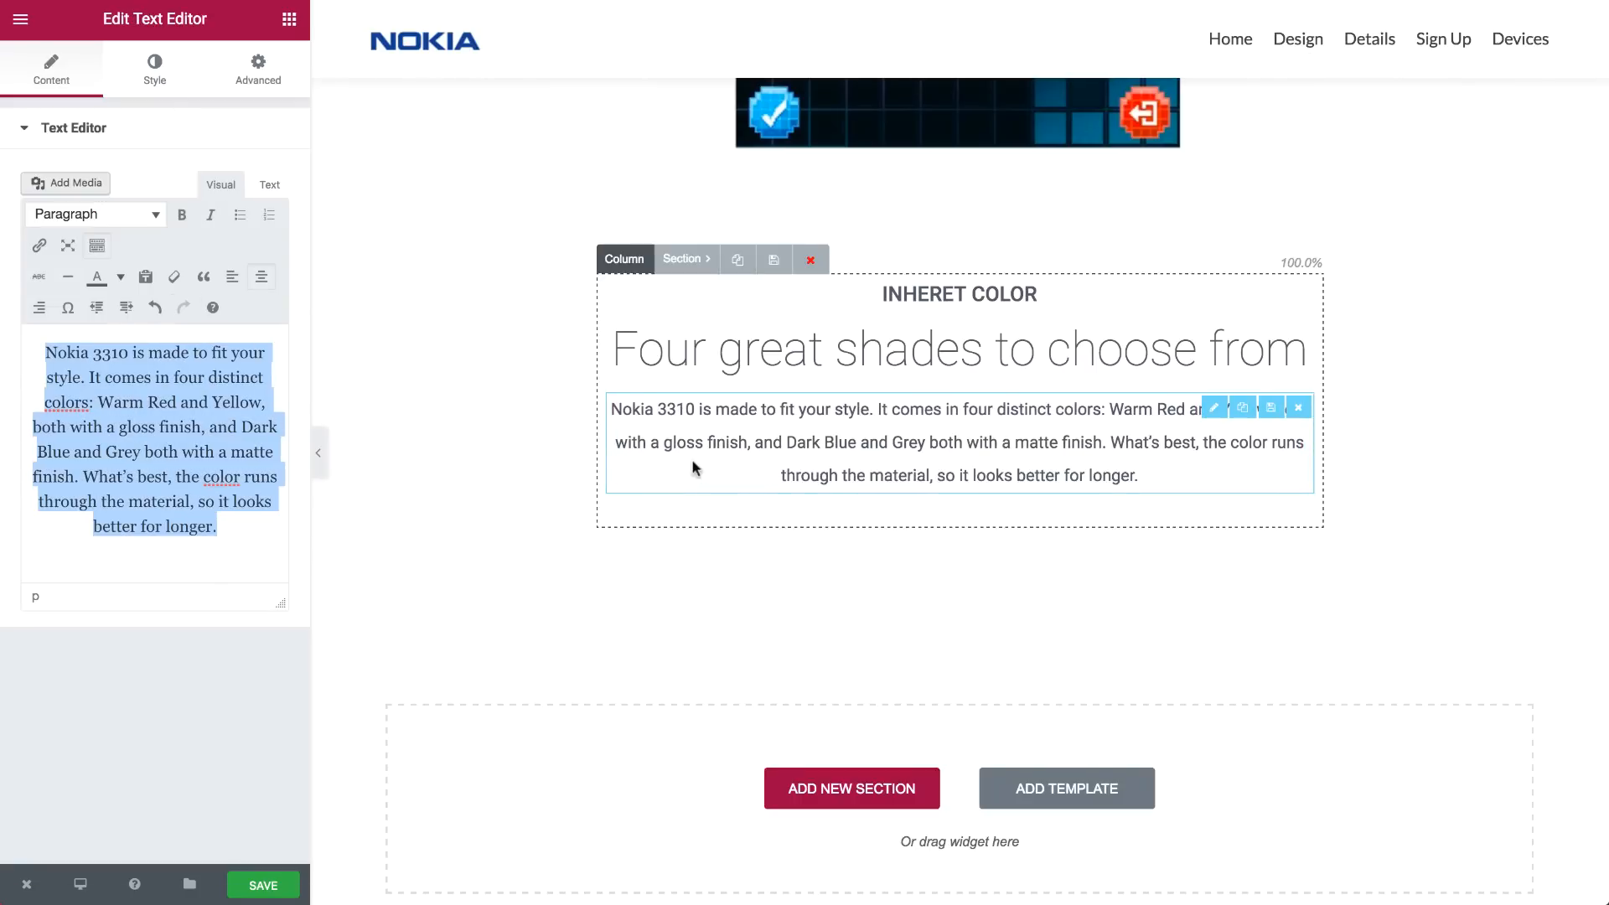
# Add a single-column section below the color text and give it a Classic background with the image of the four phones
pyautogui.scroll(-3, 694, 363)
pyautogui.click(852, 703)
pyautogui.click(640, 648)
pyautogui.click(496, 441)
pyautogui.click(154, 69)
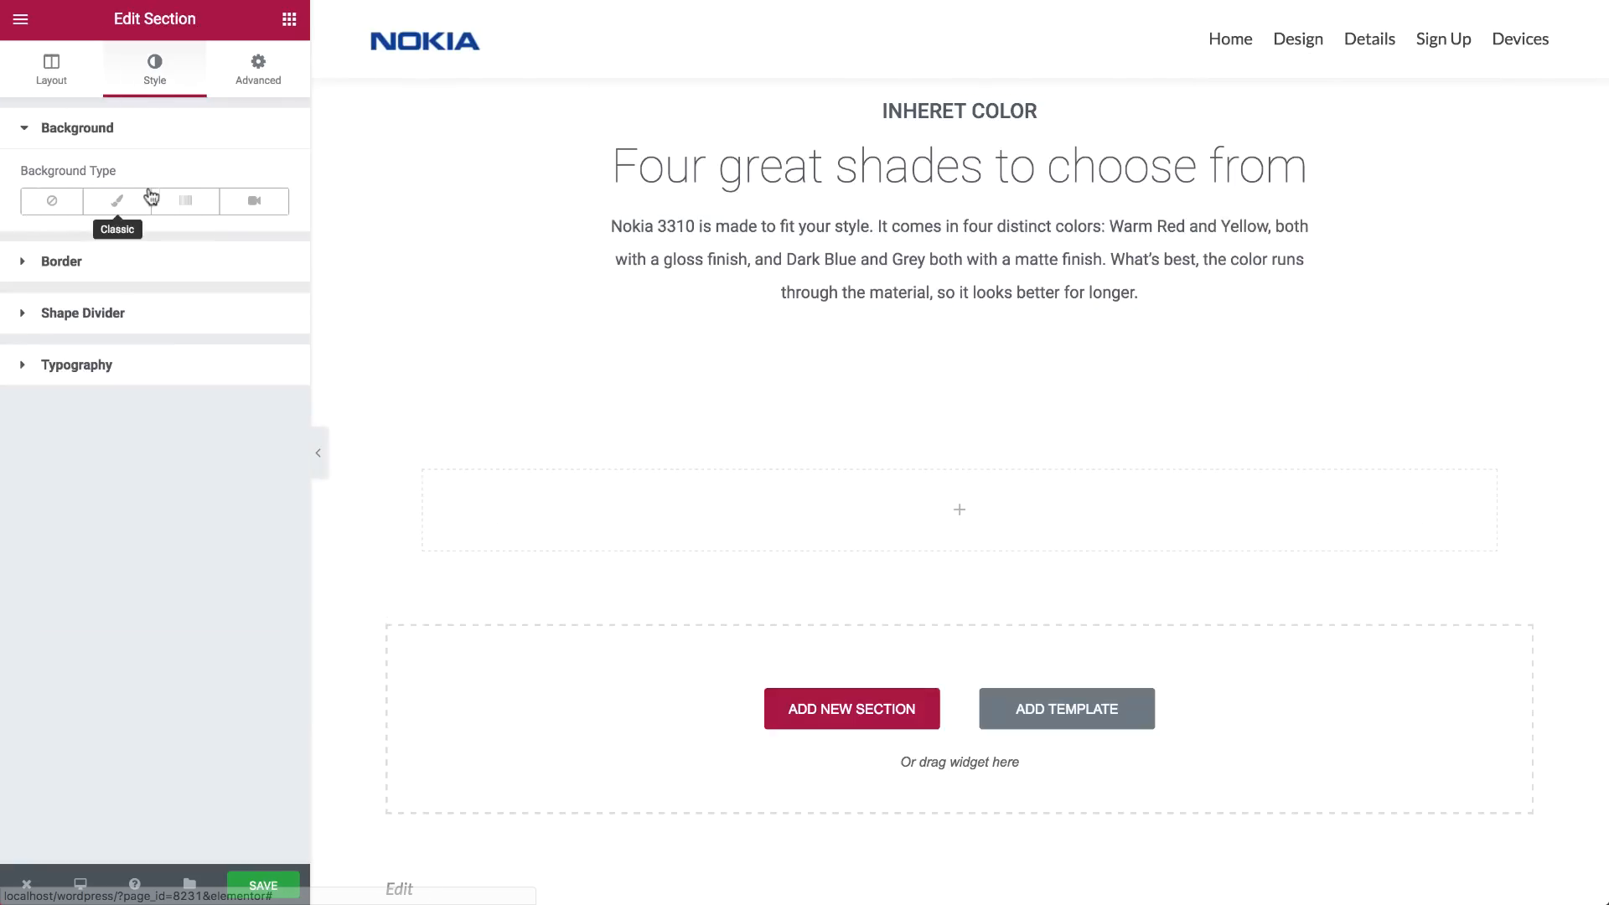
pyautogui.click(120, 201)
pyautogui.click(201, 378)
pyautogui.click(46, 448)
pyautogui.click(1508, 843)
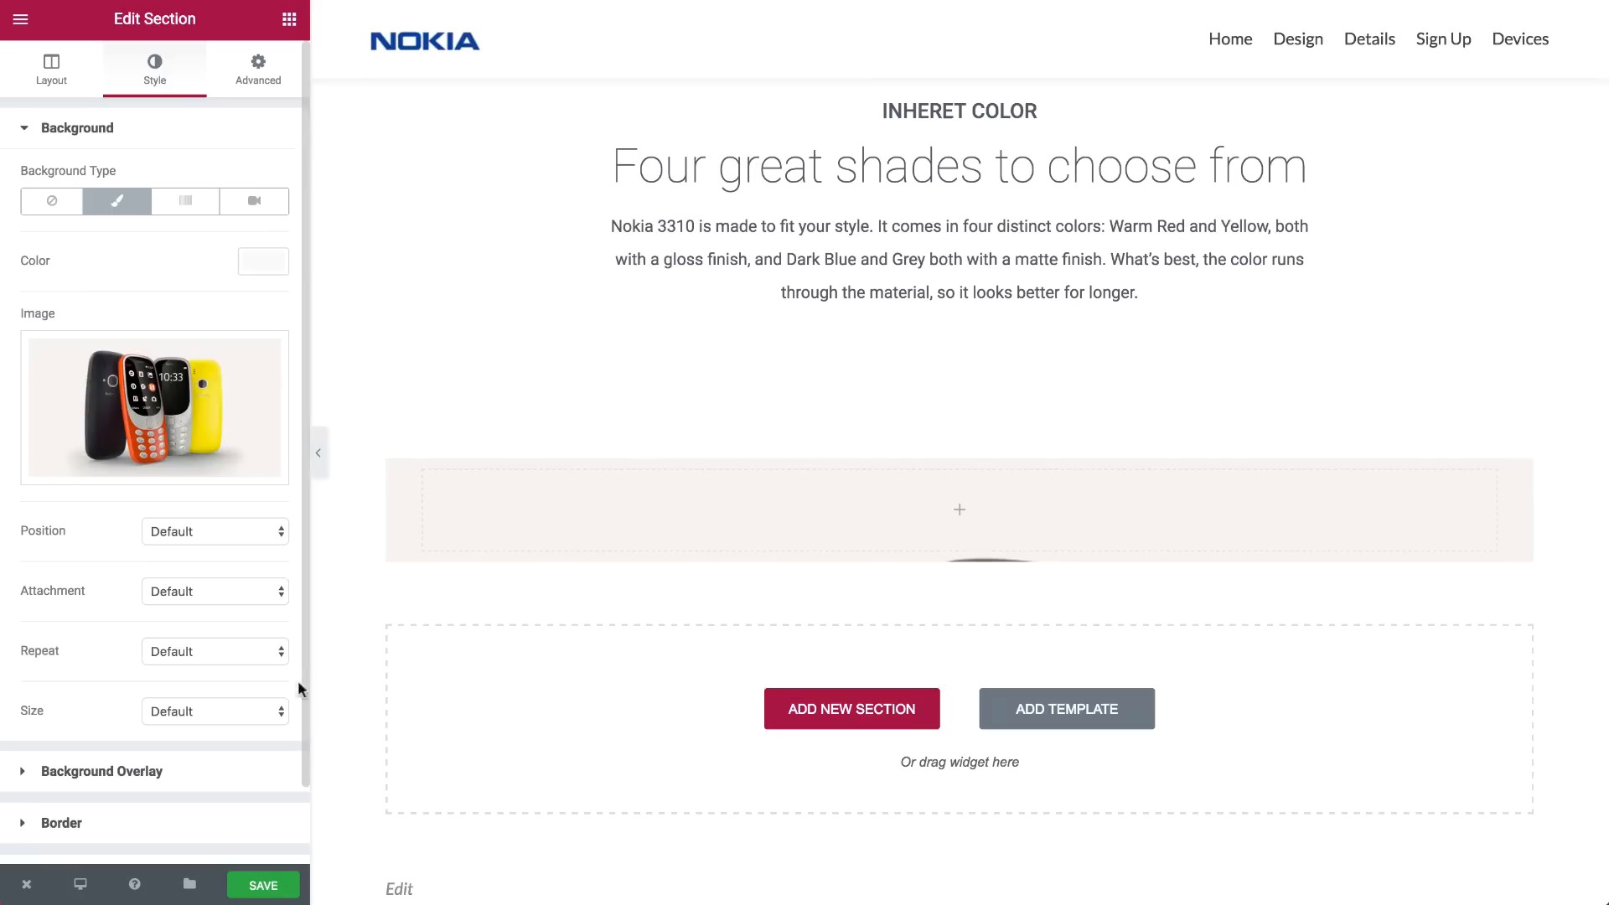
# Set the phones background image's position to Center Center and its size to Cover
pyautogui.click(163, 534)
pyautogui.click(191, 618)
pyautogui.click(214, 712)
pyautogui.click(167, 746)
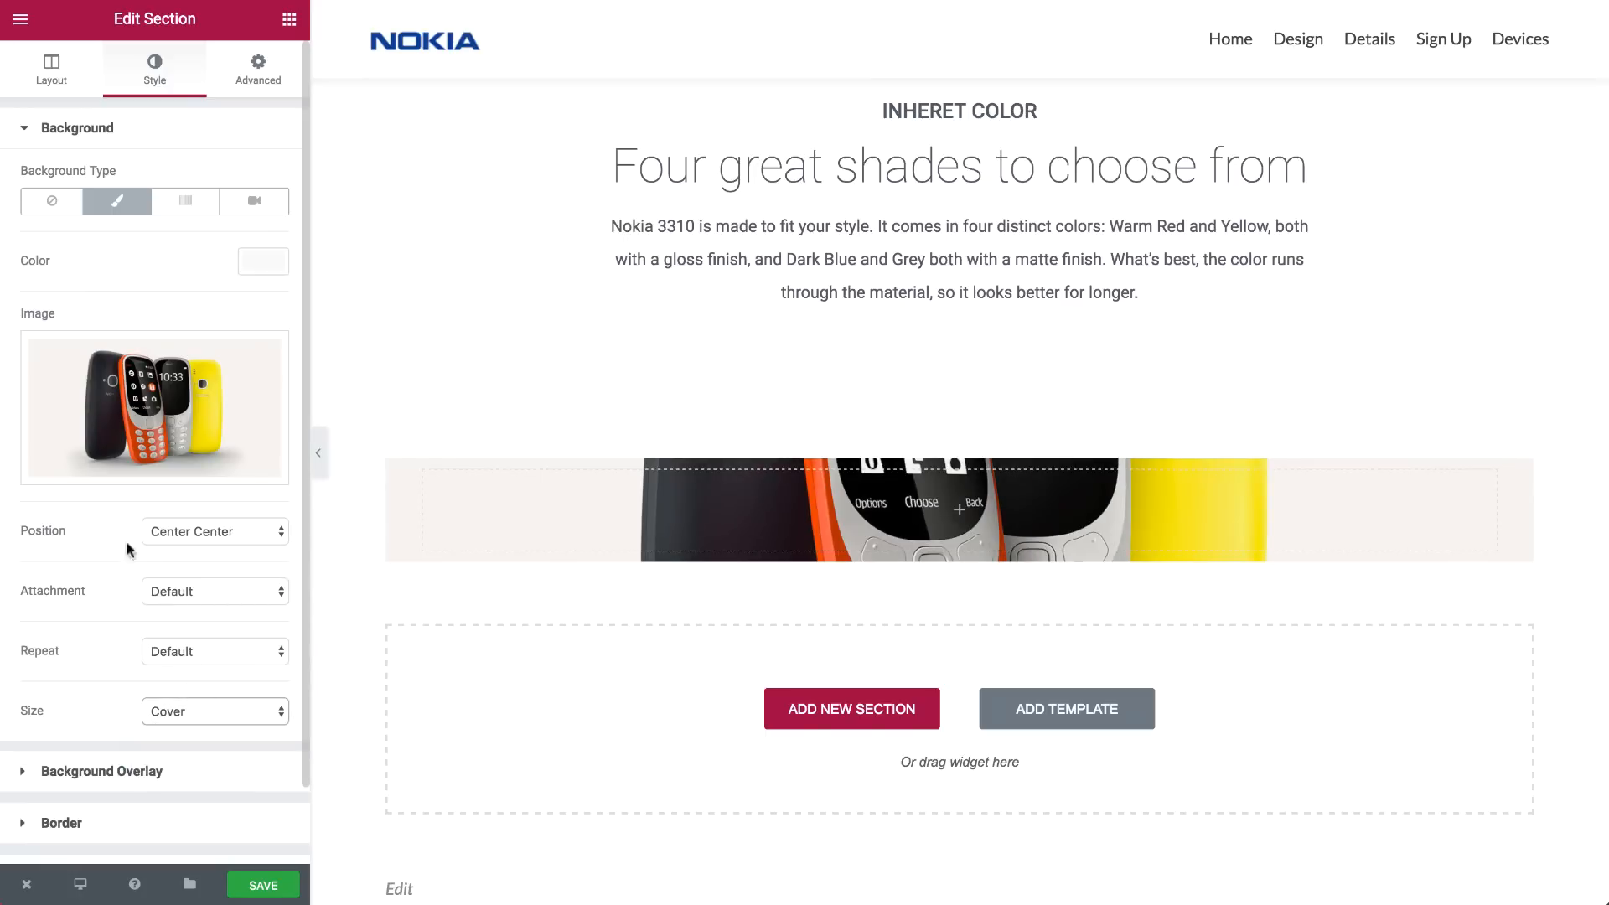
# Stretch the phones section to full width and give it a minimum height of 748 px
pyautogui.click(51, 69)
pyautogui.click(264, 174)
pyautogui.click(214, 435)
pyautogui.click(178, 467)
pyautogui.moveTo(70, 517); pyautogui.dragTo(119, 526)
# Add a single-column section below the phones image with 120 px top padding and 60 px bottom padding
pyautogui.scroll(-9, 744, 549)
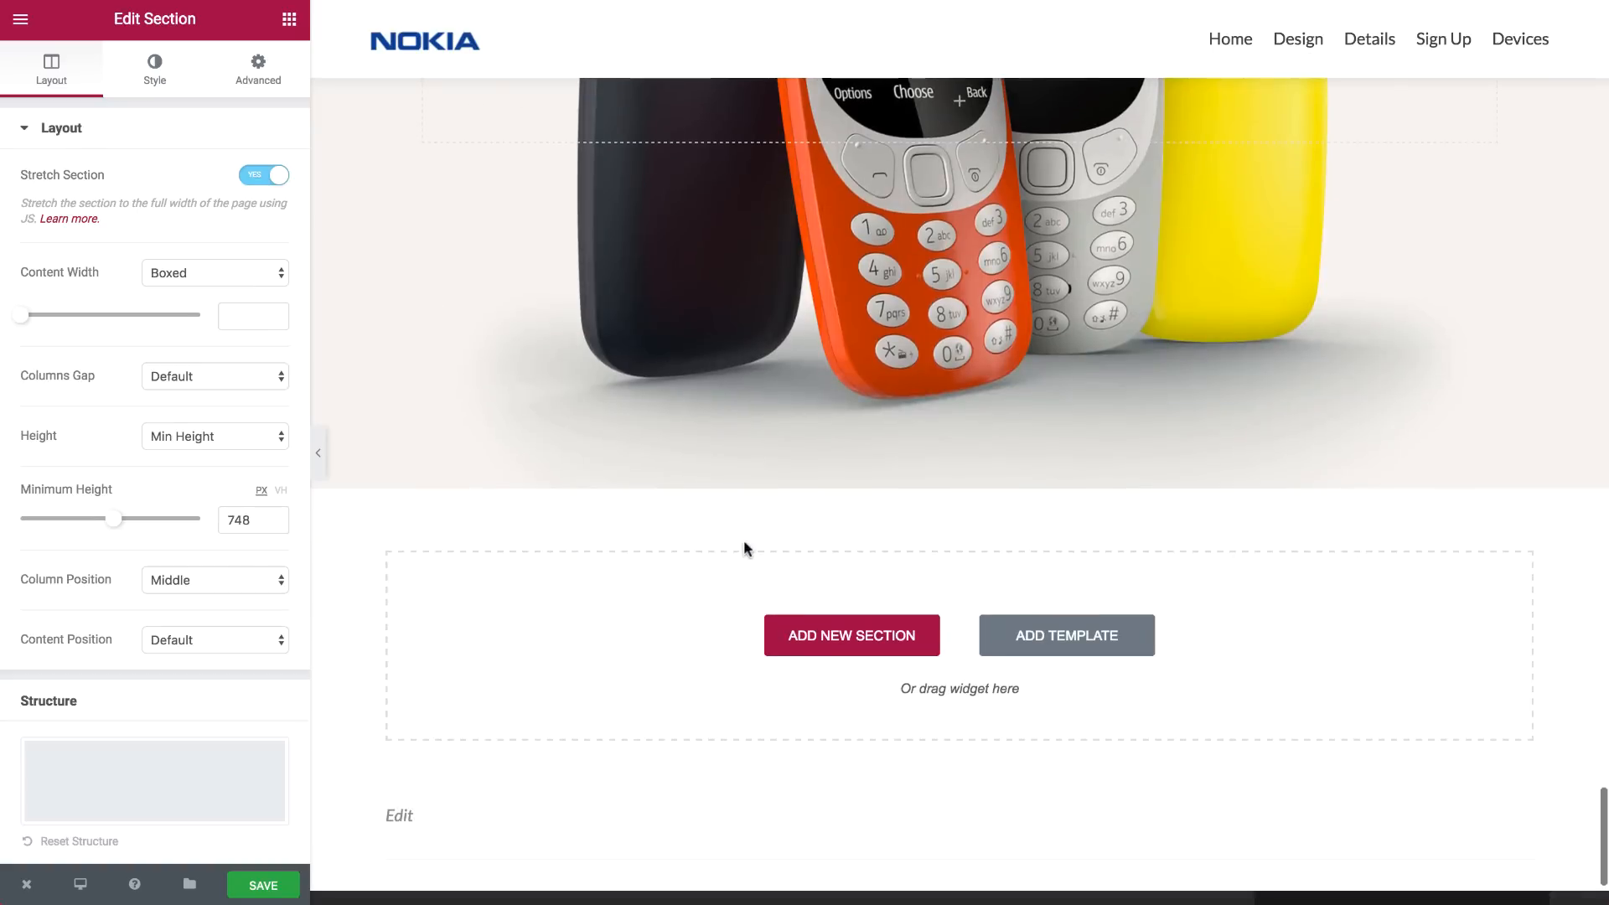
pyautogui.scroll(-1, 744, 548)
pyautogui.click(799, 535)
pyautogui.click(655, 585)
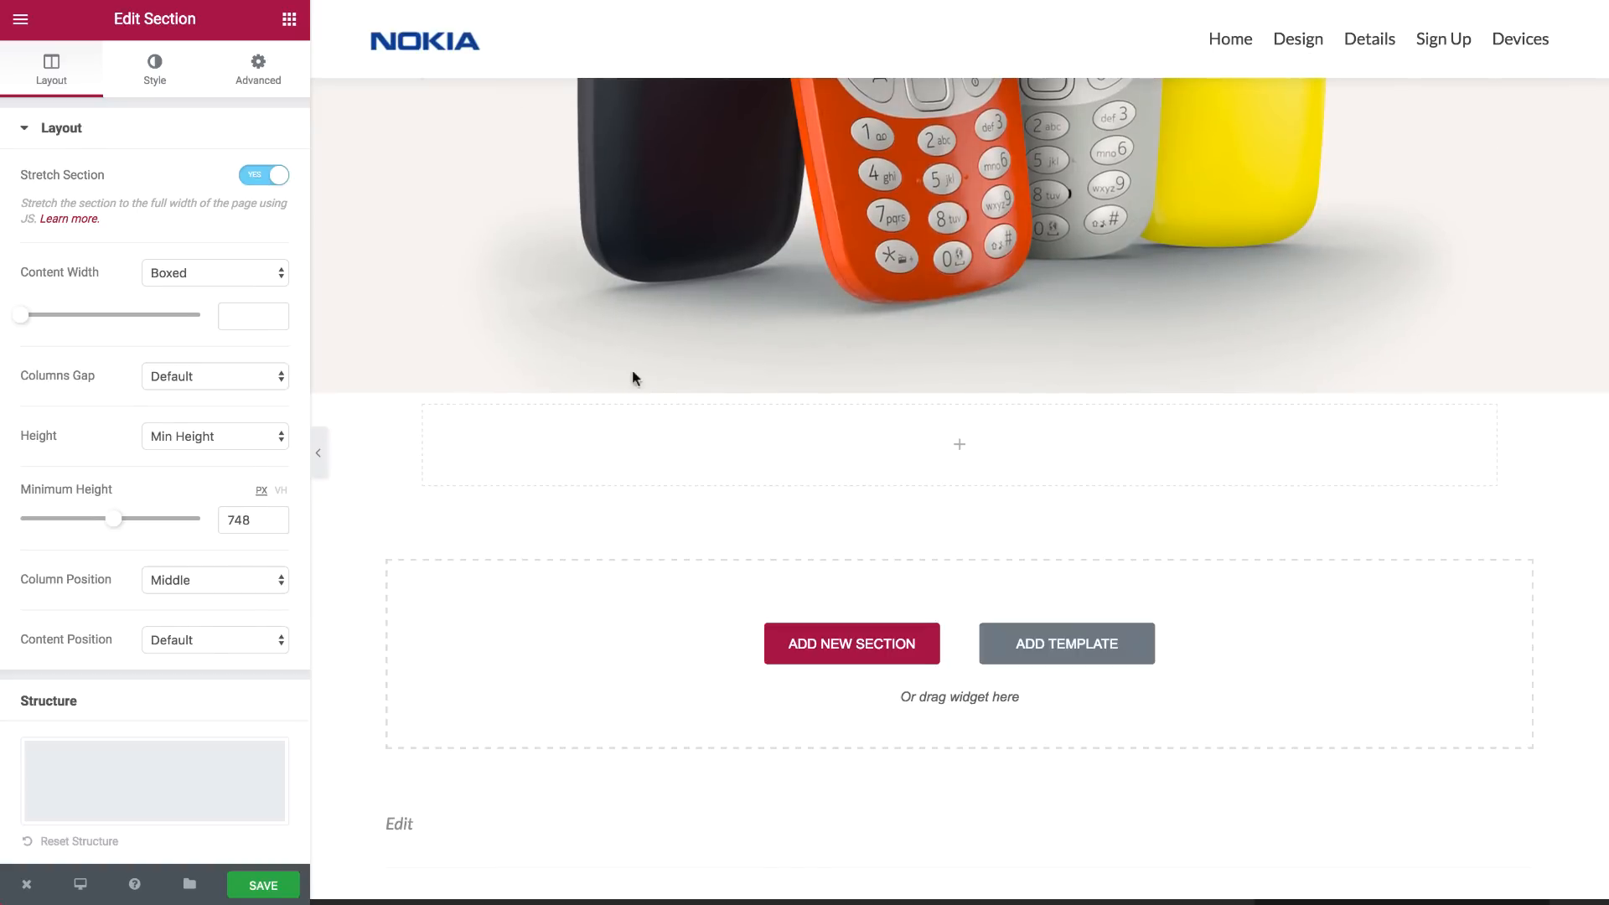
pyautogui.click(499, 380)
pyautogui.click(251, 76)
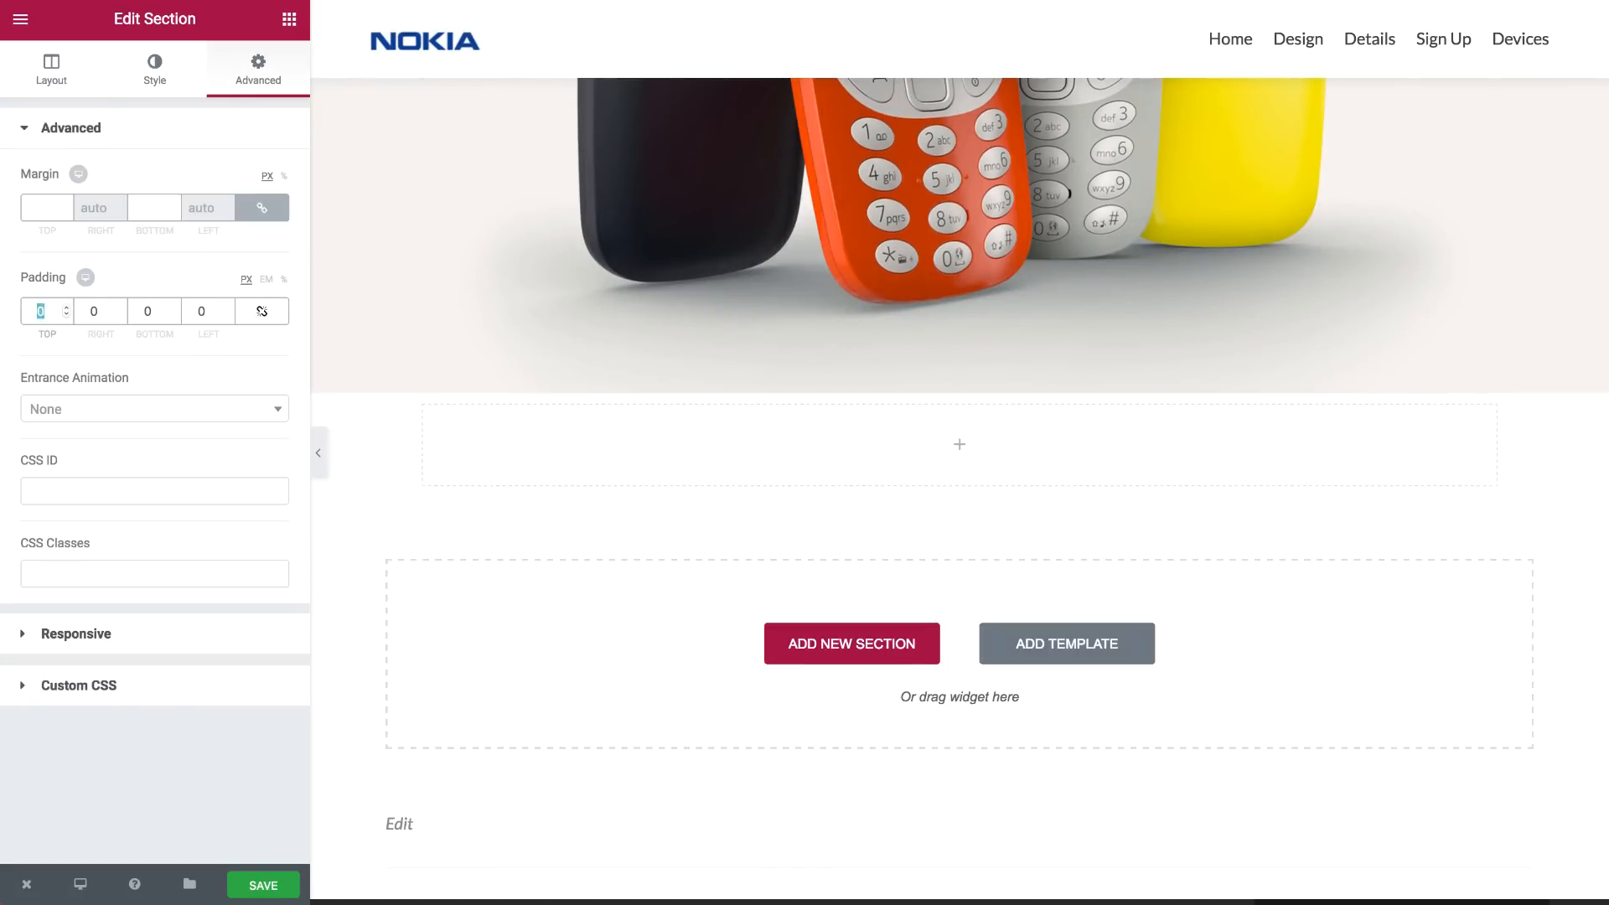
pyautogui.write('120')
pyautogui.press('Tab')
pyautogui.press('Tab')
pyautogui.write('60')
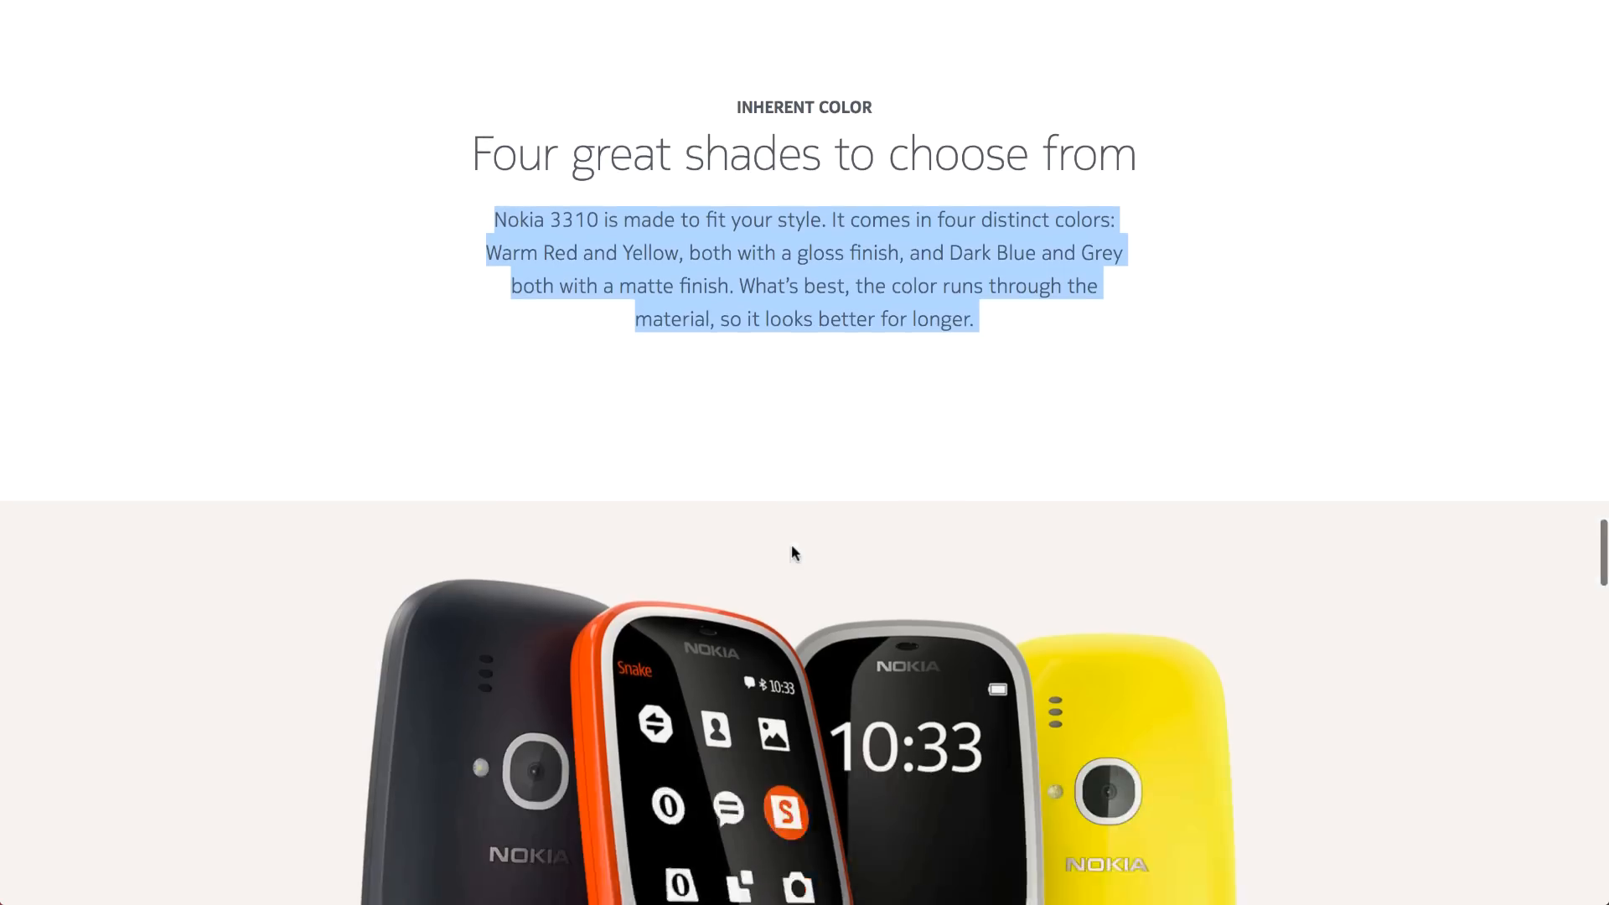
# Add a centered H4 heading reading "The Details" to the empty section below the phones image
pyautogui.scroll(-12, 791, 545)
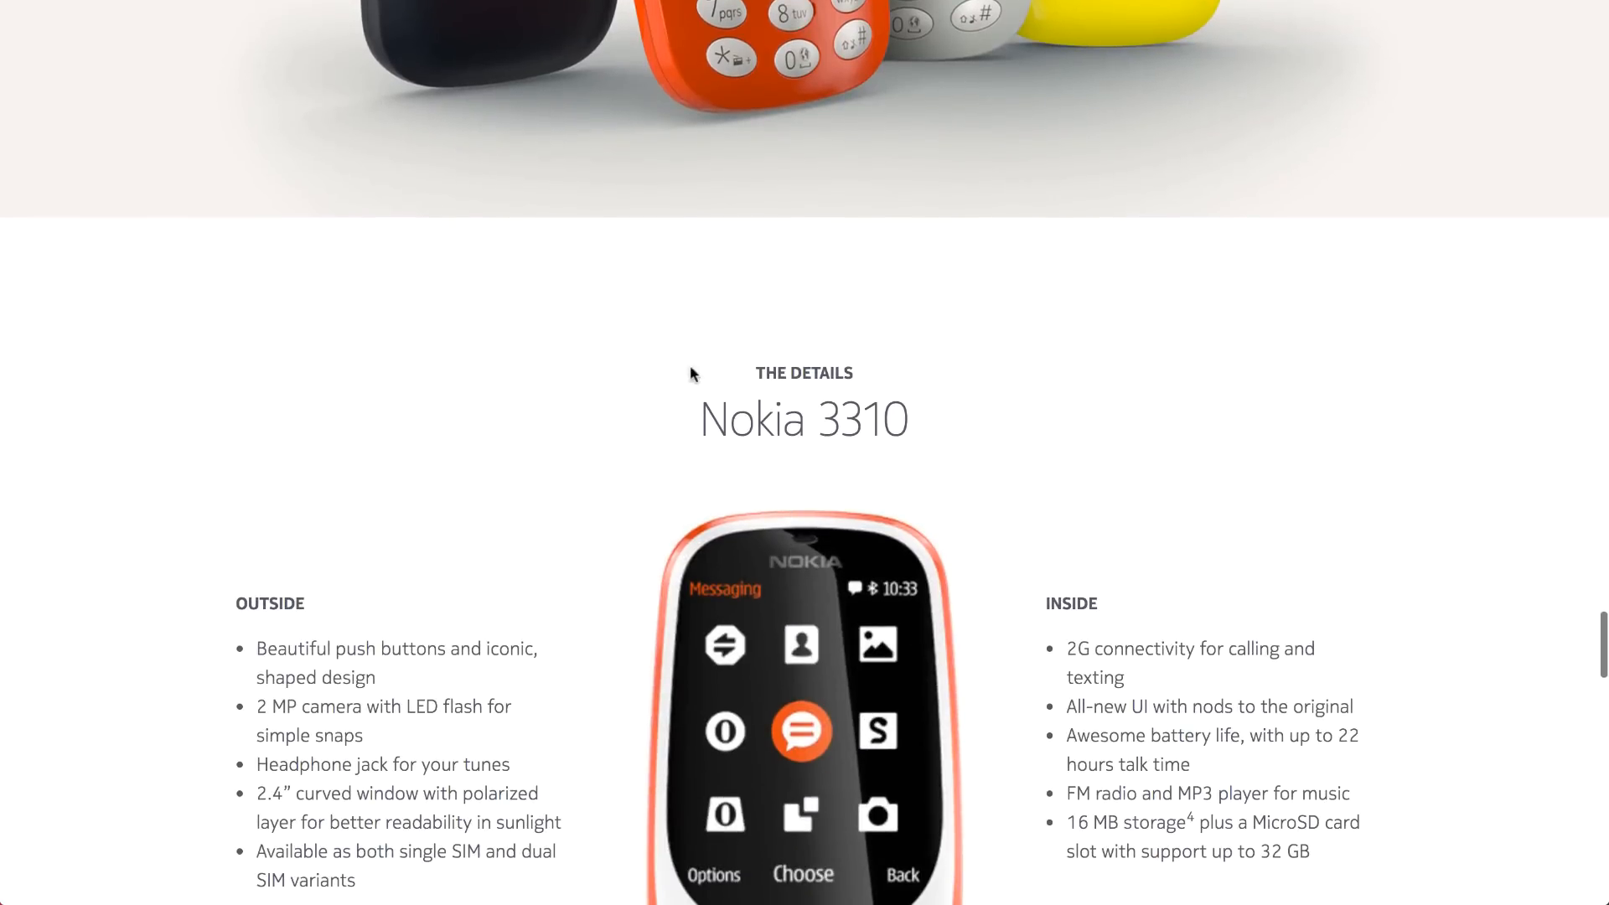
pyautogui.scroll(-3, 745, 412)
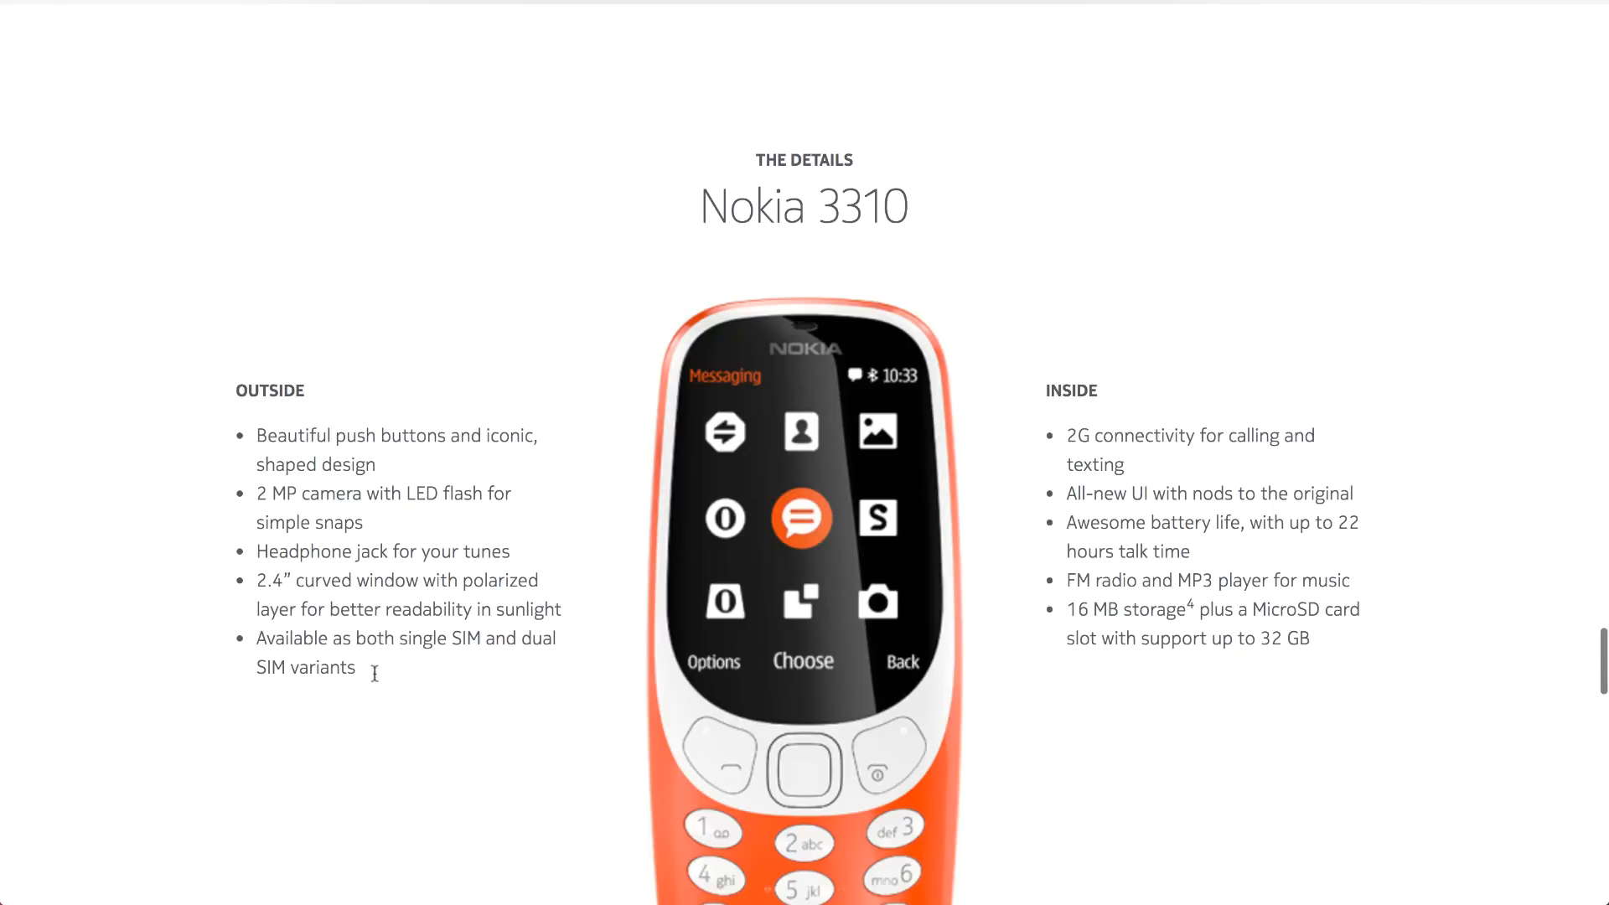
pyautogui.moveTo(376, 680); pyautogui.dragTo(260, 410)
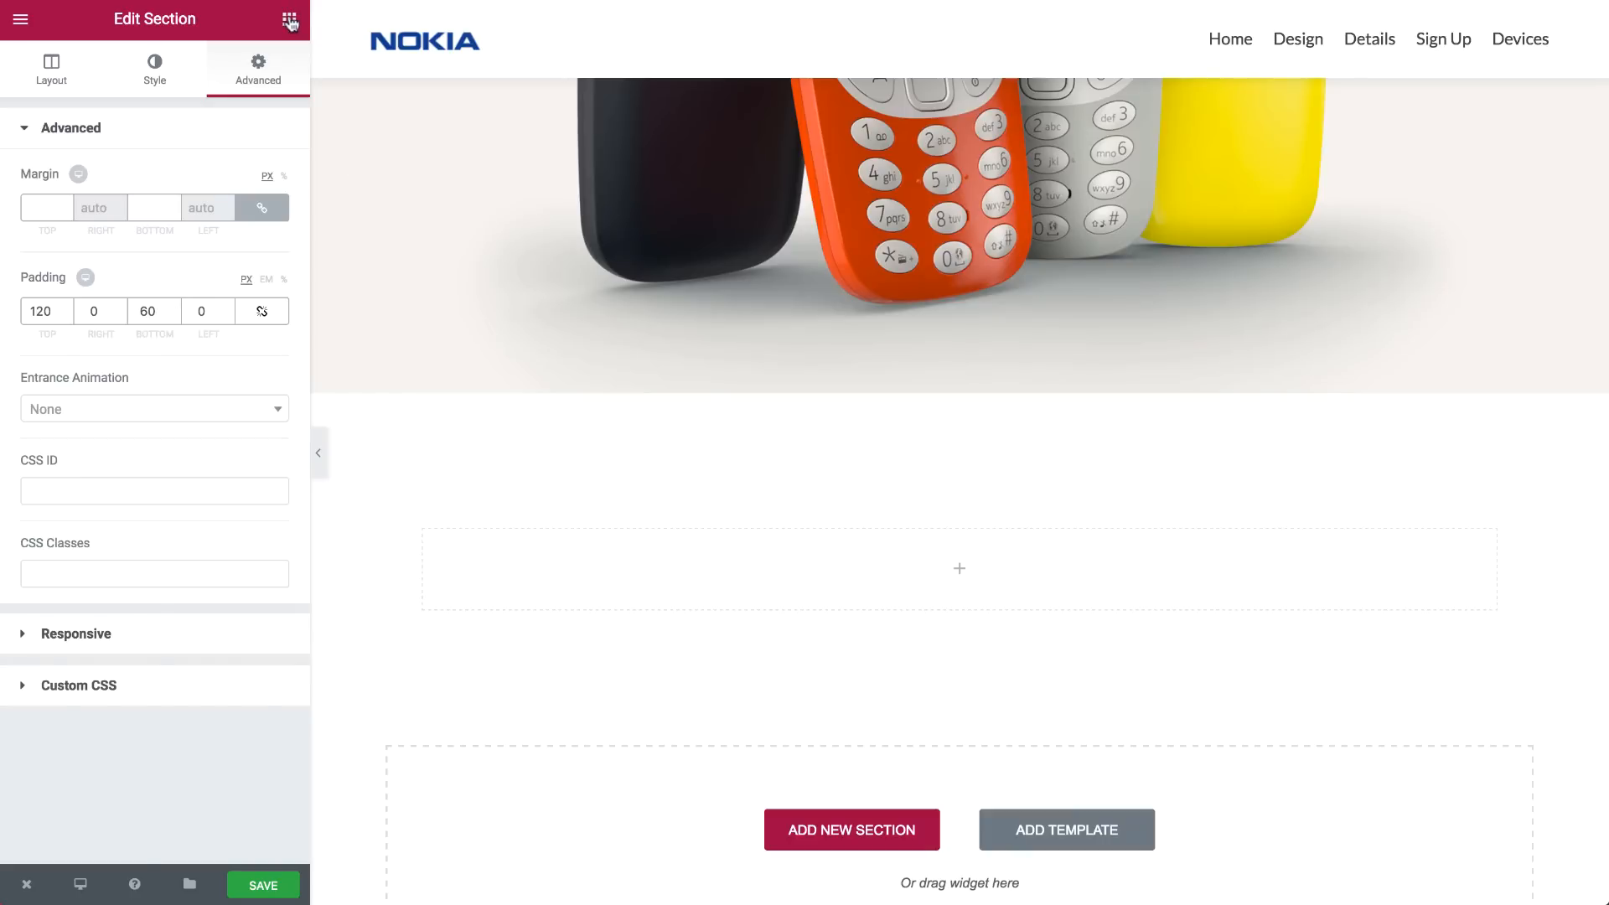
pyautogui.click(290, 20)
pyautogui.moveTo(728, 546); pyautogui.dragTo(723, 581)
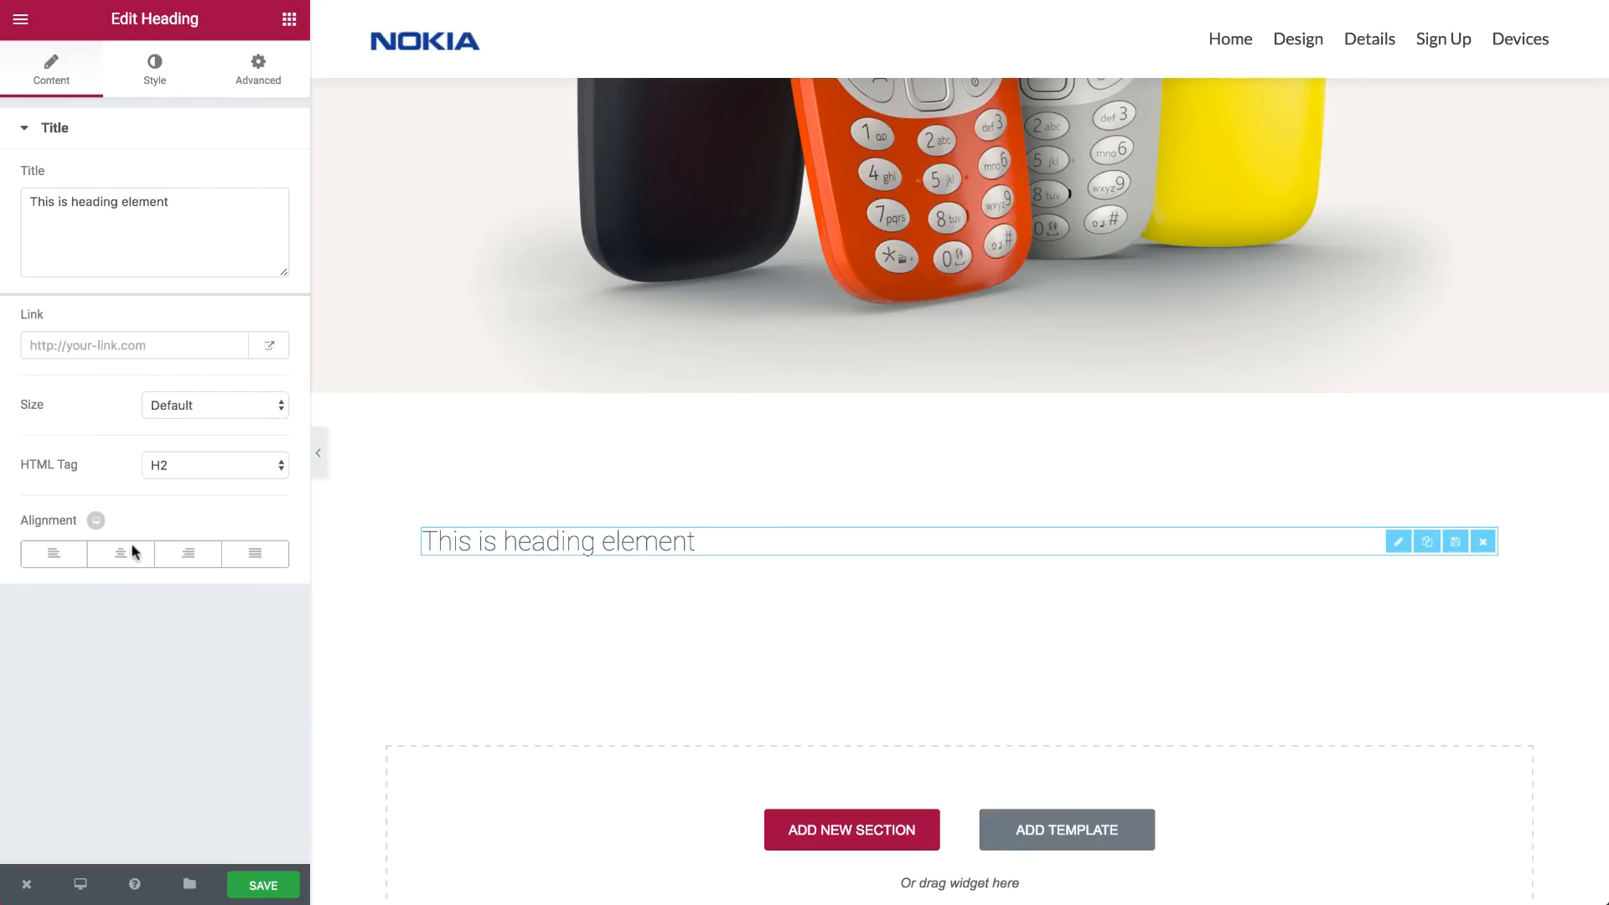
pyautogui.click(192, 476)
pyautogui.click(201, 498)
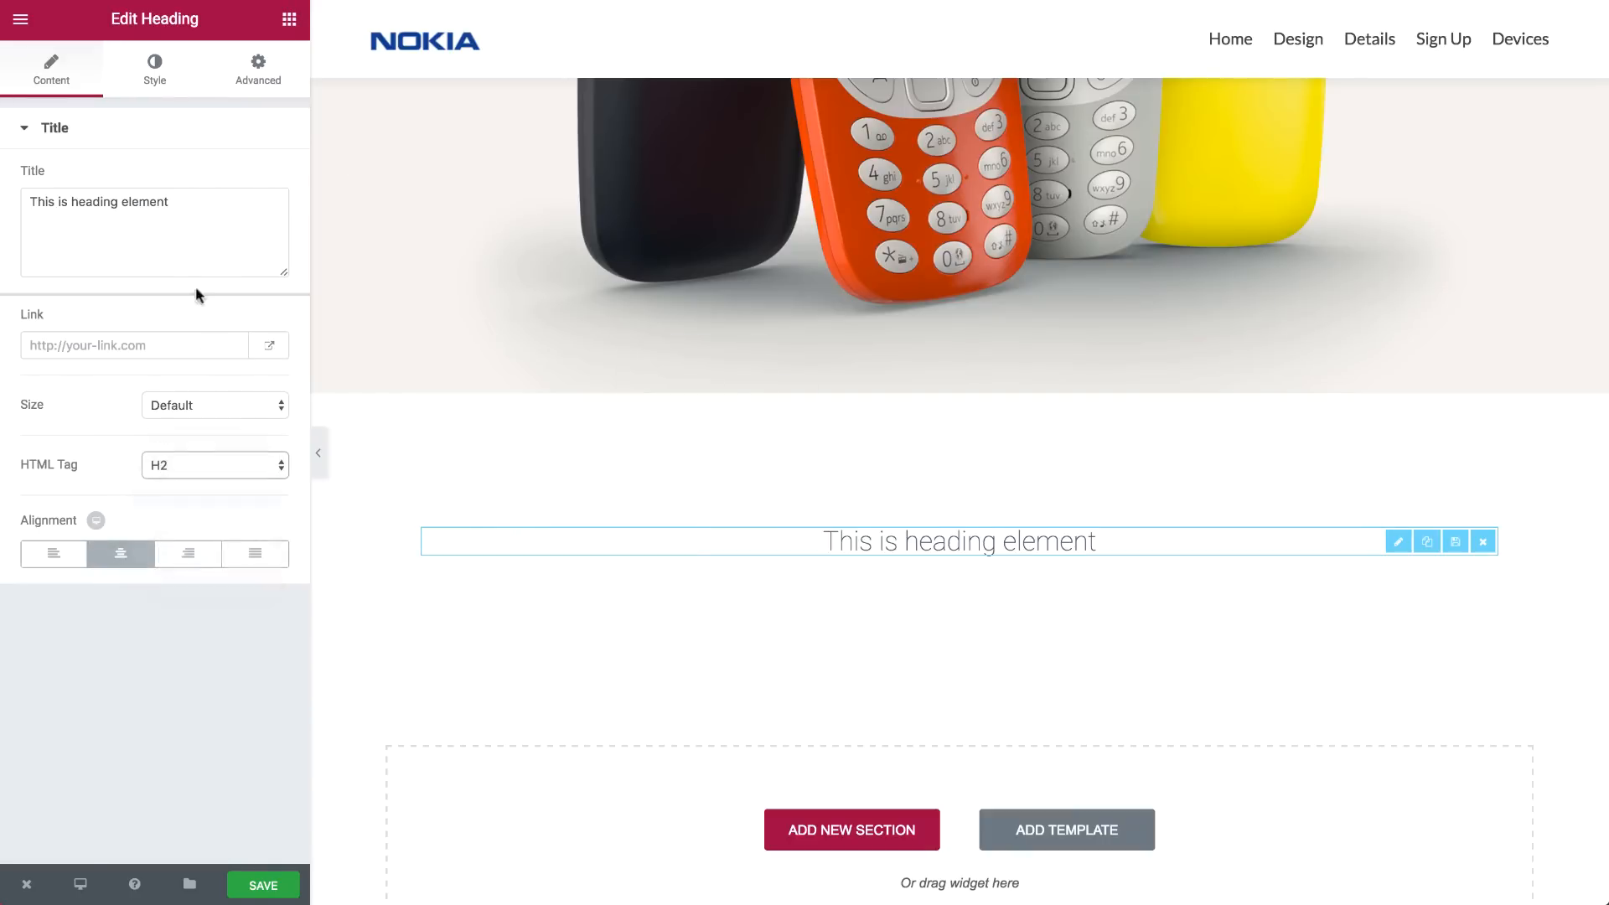
pyautogui.moveTo(123, 201); pyautogui.dragTo(197, 265)
pyautogui.write('Th')
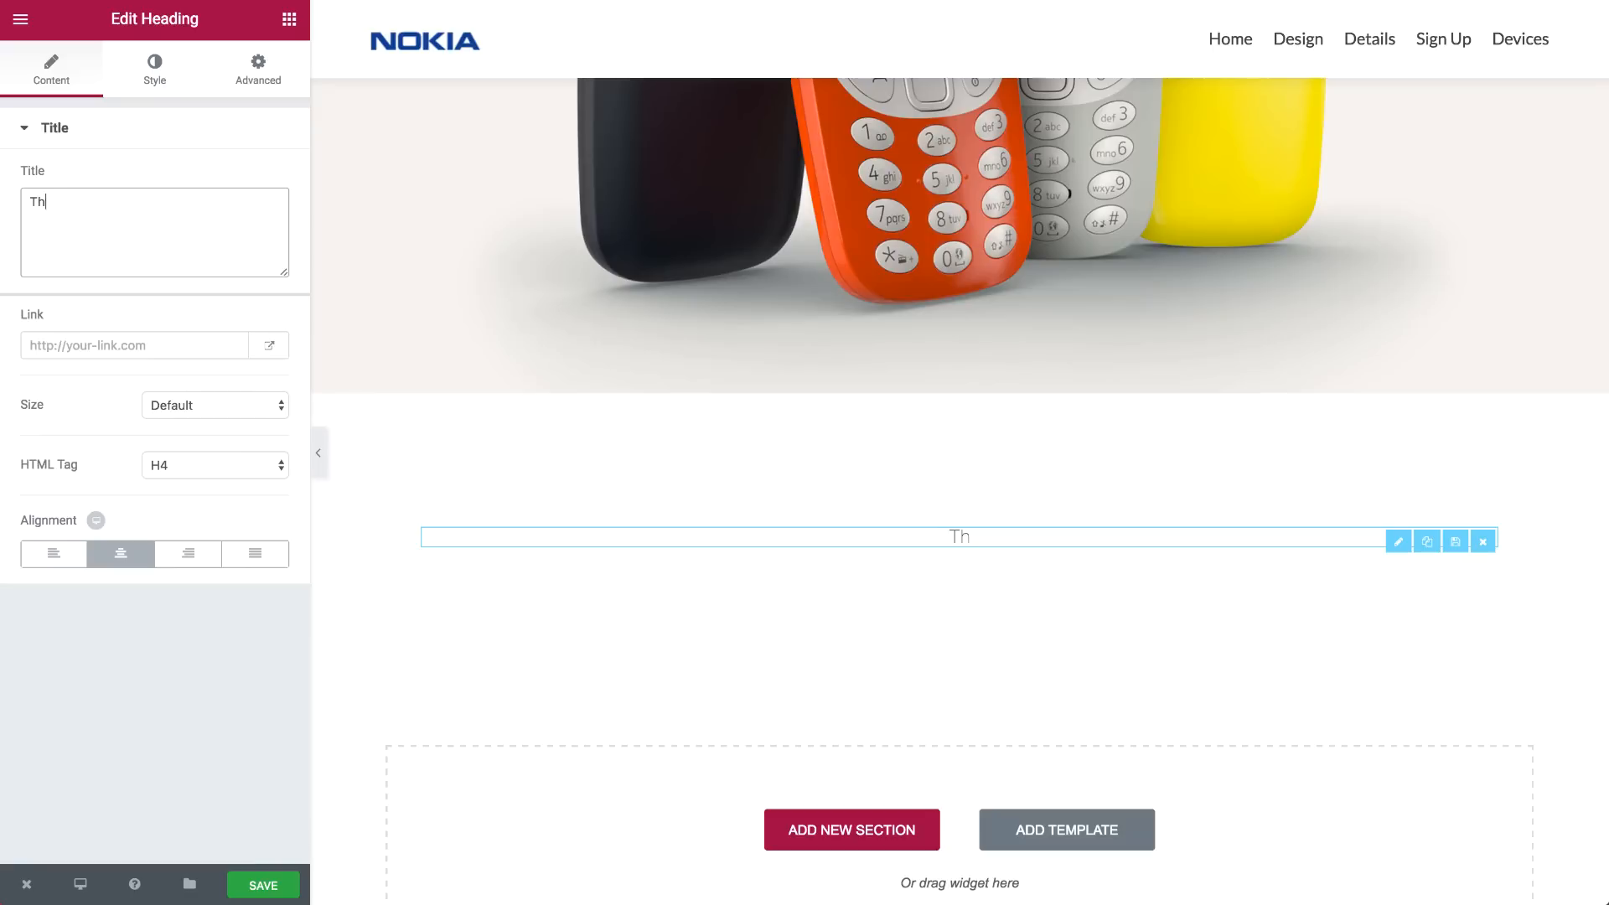
pyautogui.write('e Details')
# Enable custom typography for "The Details" heading with weight 500, Uppercase transform and a size of 20 px
pyautogui.click(152, 78)
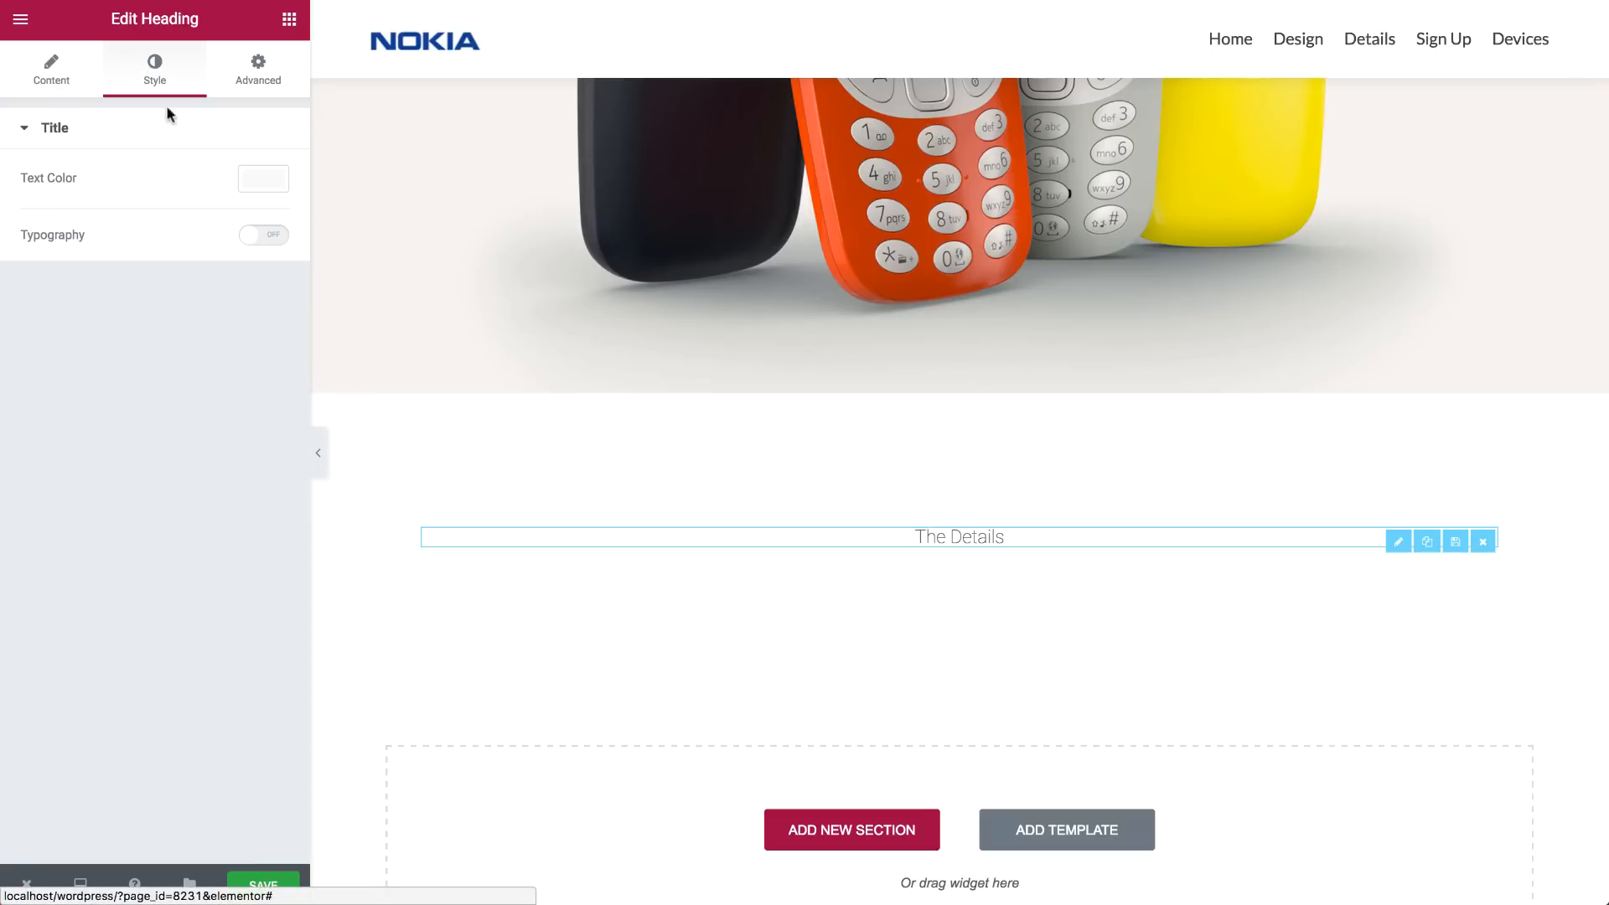
pyautogui.click(255, 237)
pyautogui.click(216, 385)
pyautogui.click(216, 386)
pyautogui.click(201, 441)
pyautogui.click(209, 355)
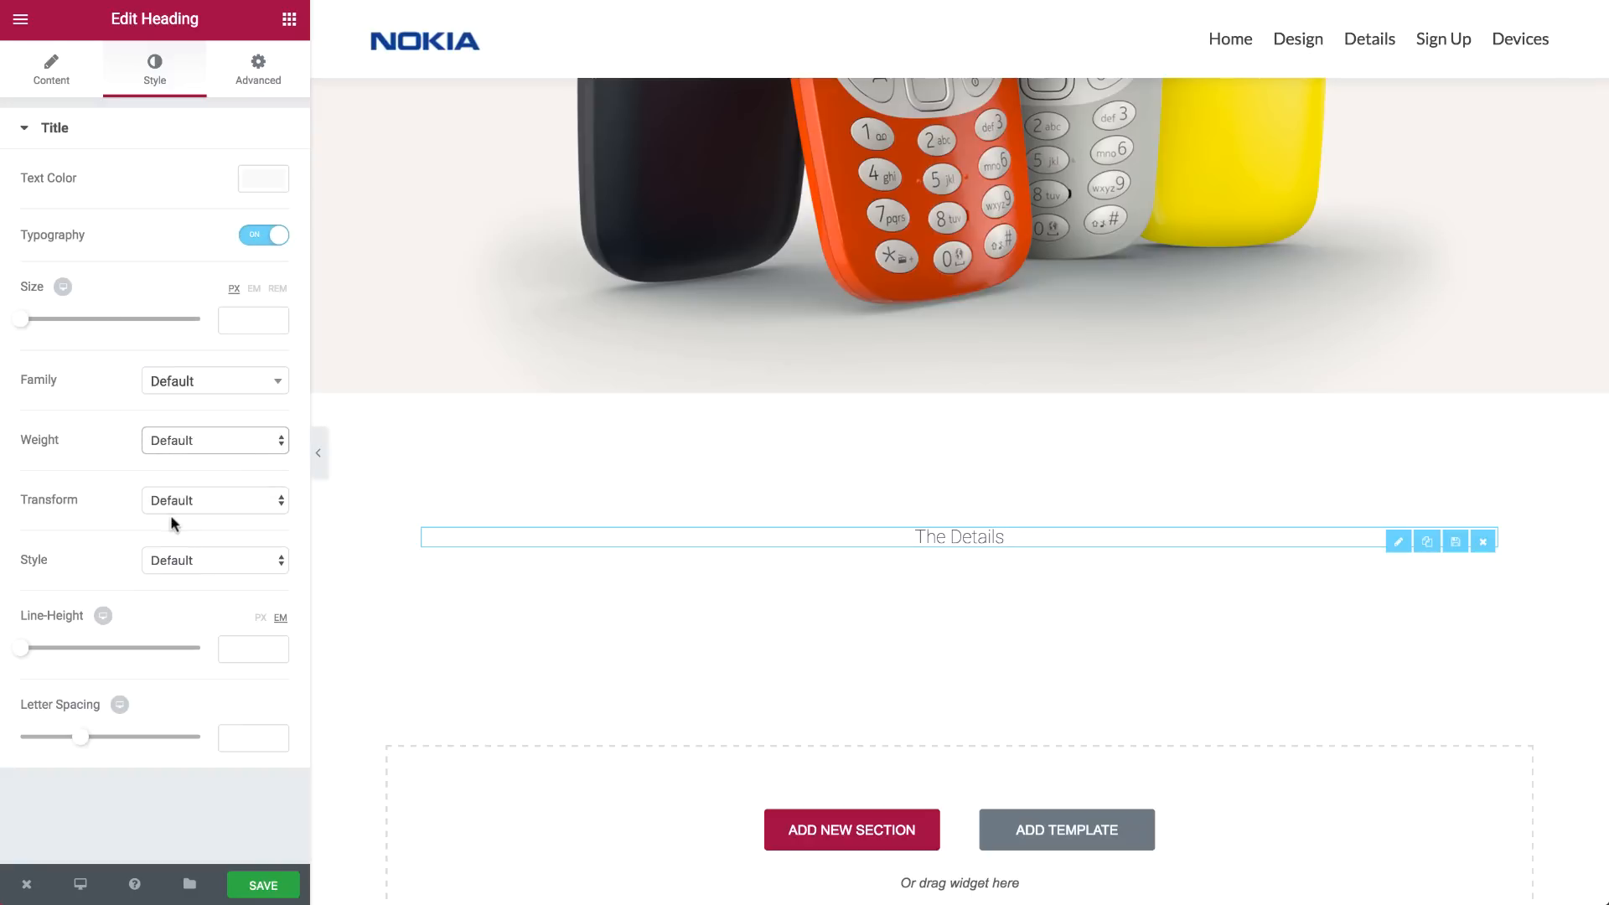
pyautogui.click(171, 503)
pyautogui.click(172, 500)
pyautogui.click(244, 320)
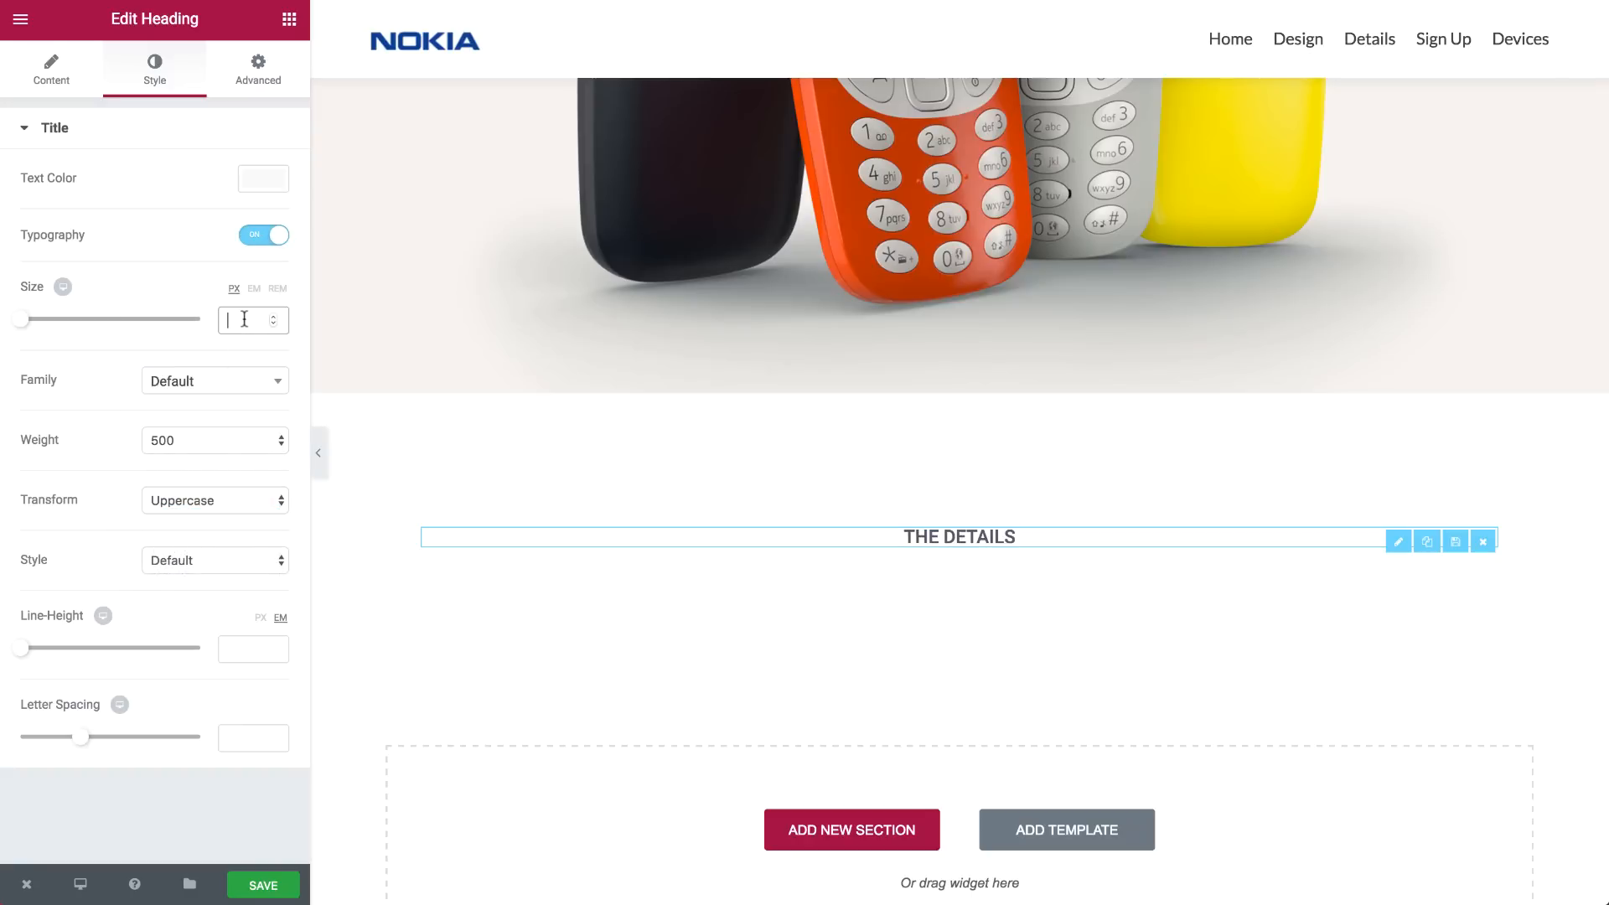
pyautogui.write('20')
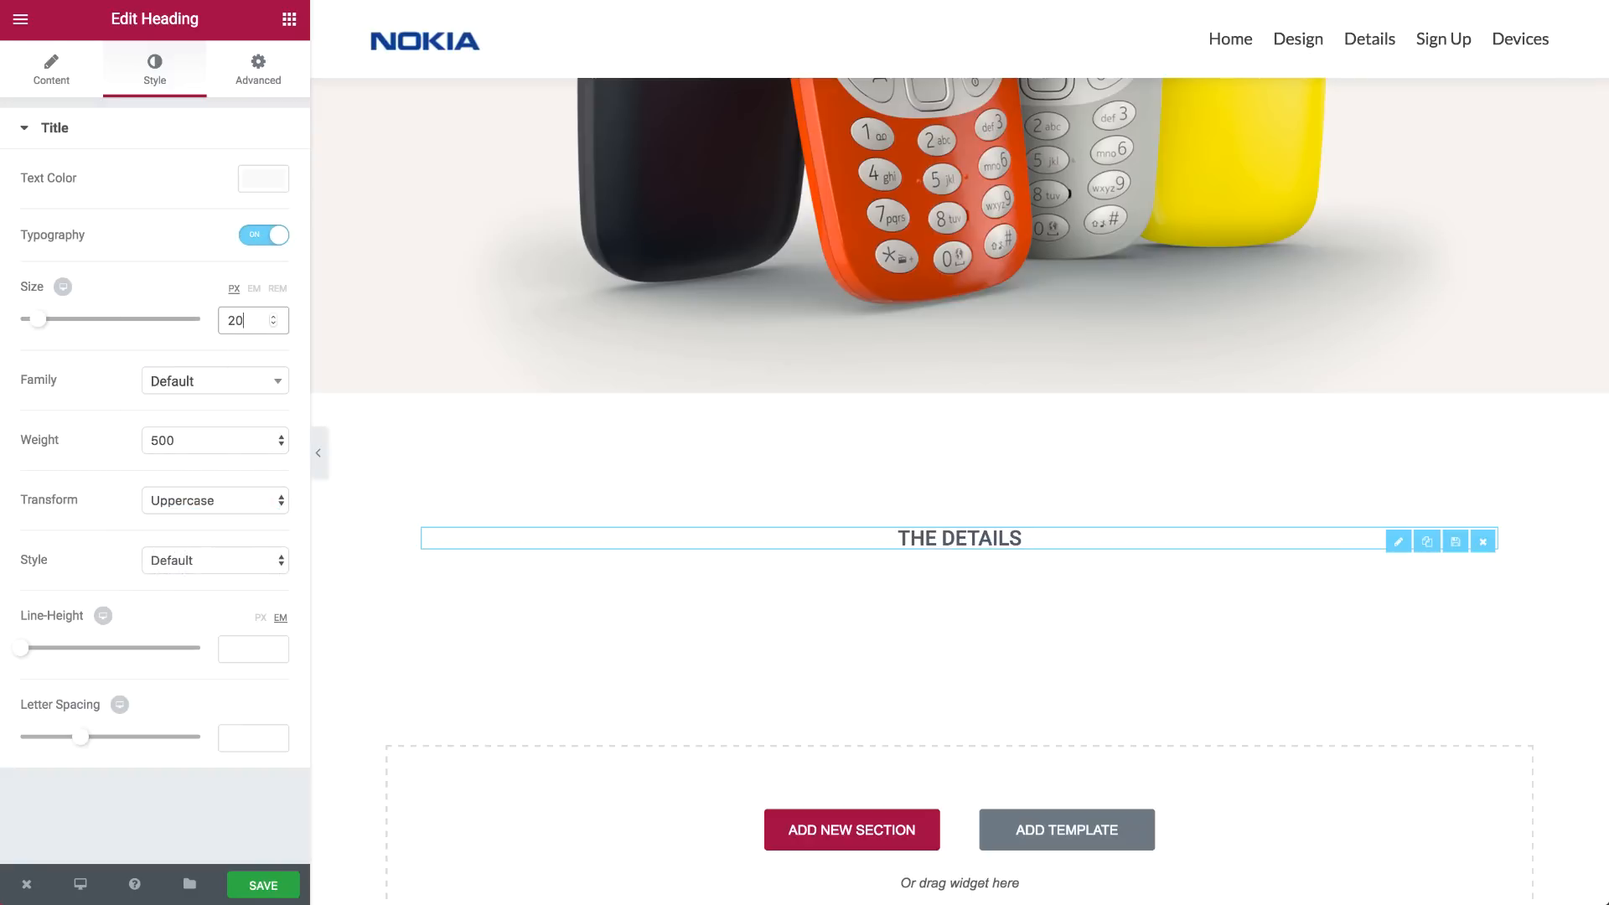
# Add a centered H2 heading reading "Nokia 3310" below "The Details"
pyautogui.click(289, 18)
pyautogui.moveTo(230, 163); pyautogui.dragTo(890, 549)
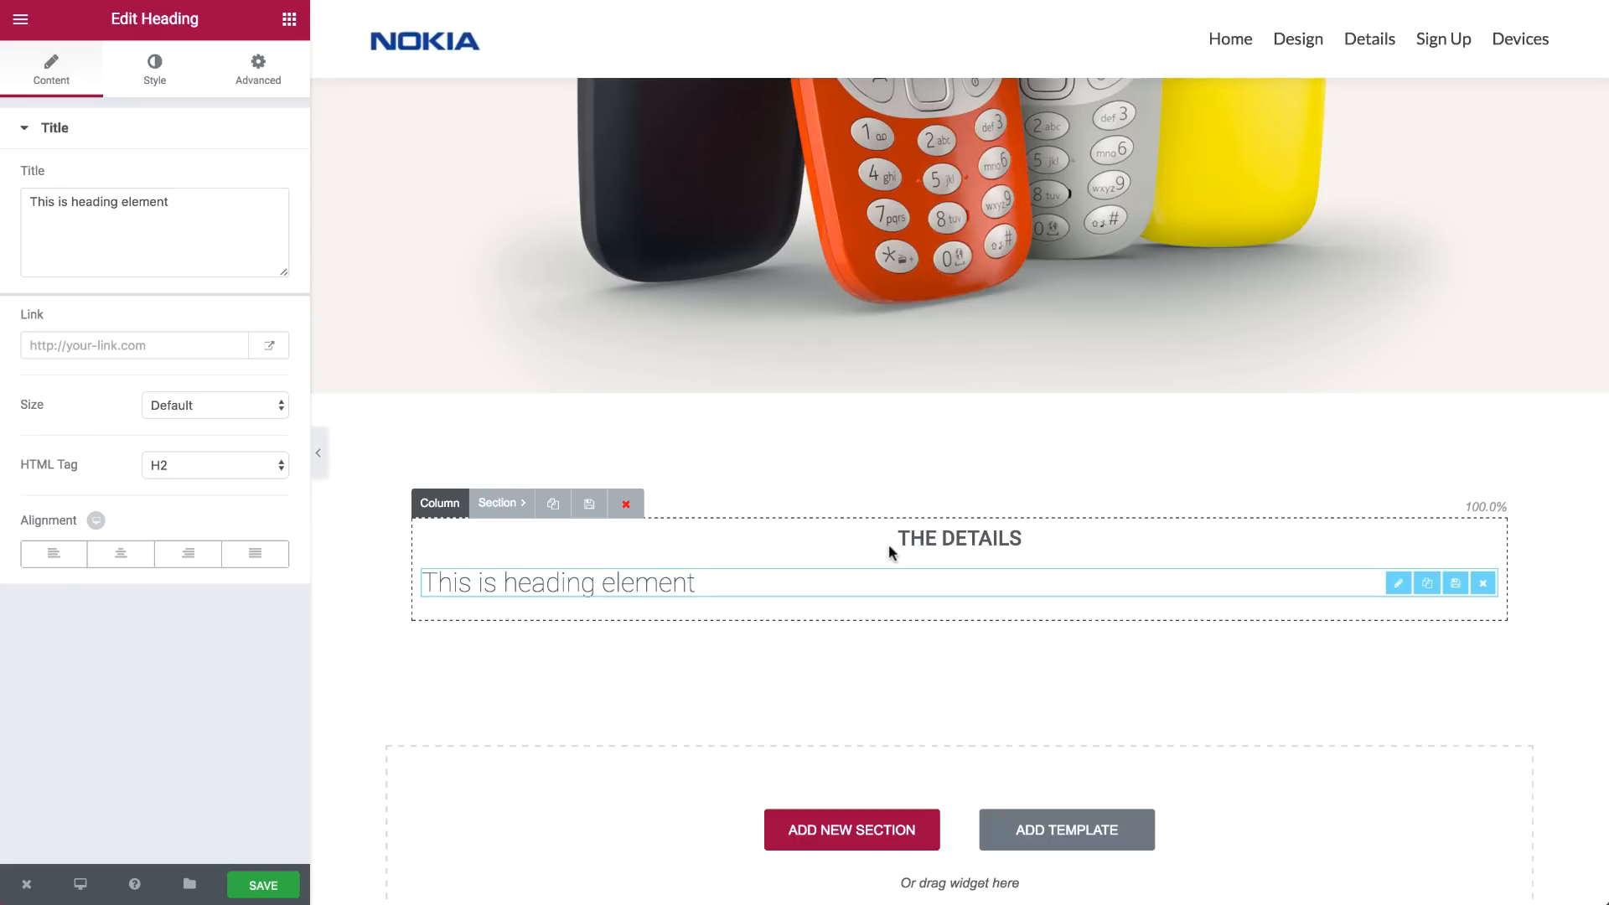
pyautogui.click(121, 554)
pyautogui.doubleClick(140, 262)
pyautogui.hotkey('ctrl', 'a')
pyautogui.write('Nok')
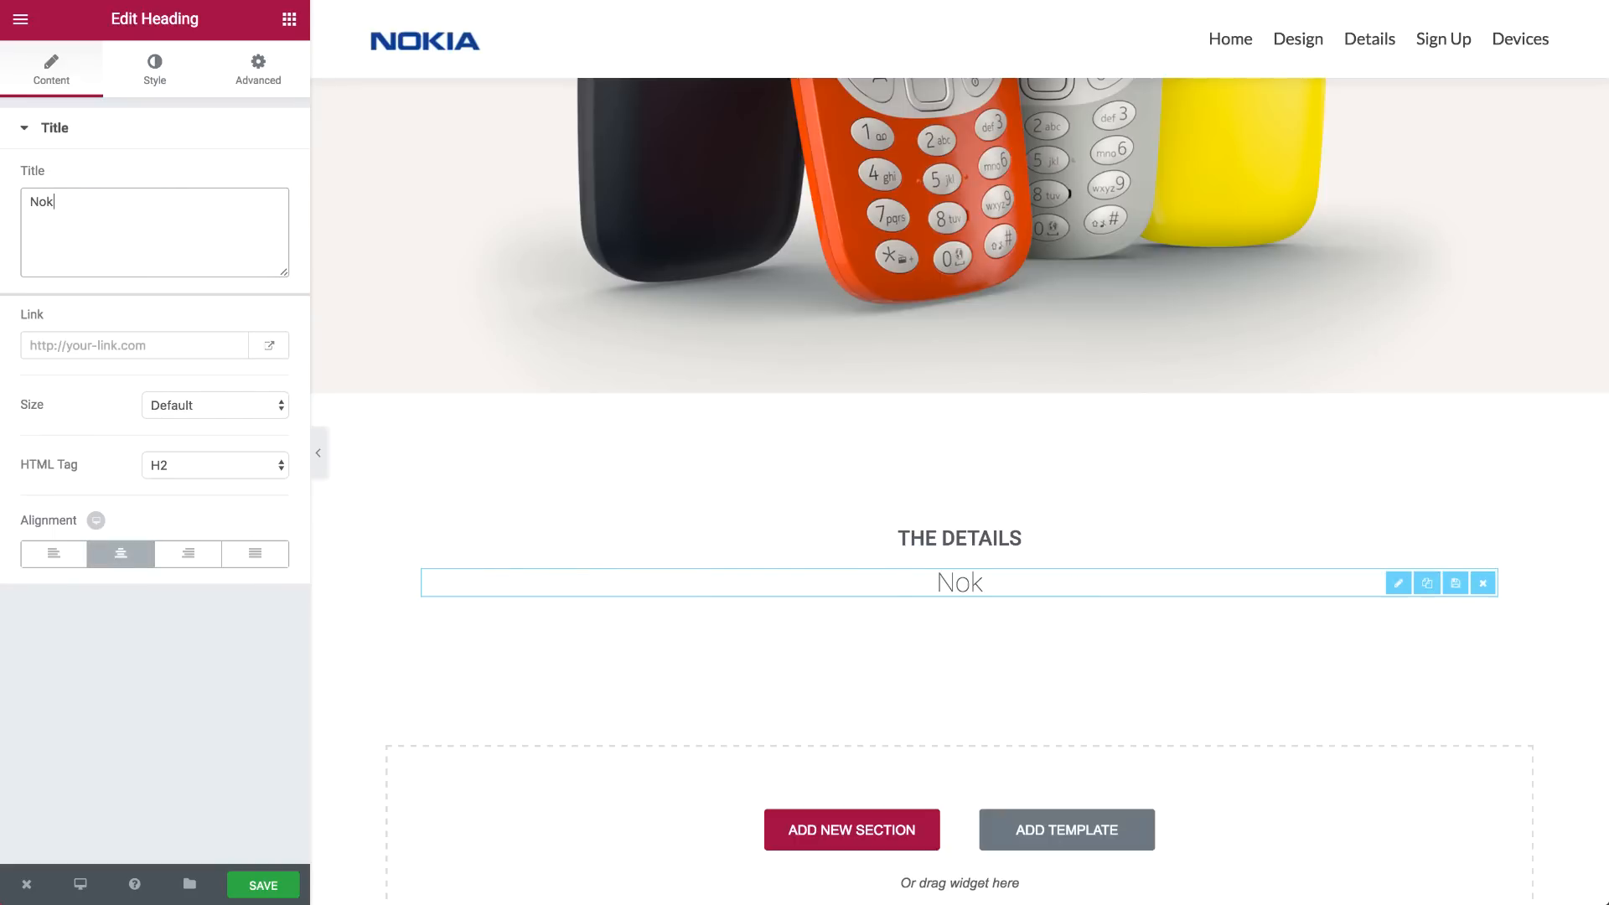
pyautogui.write('ia 3310')
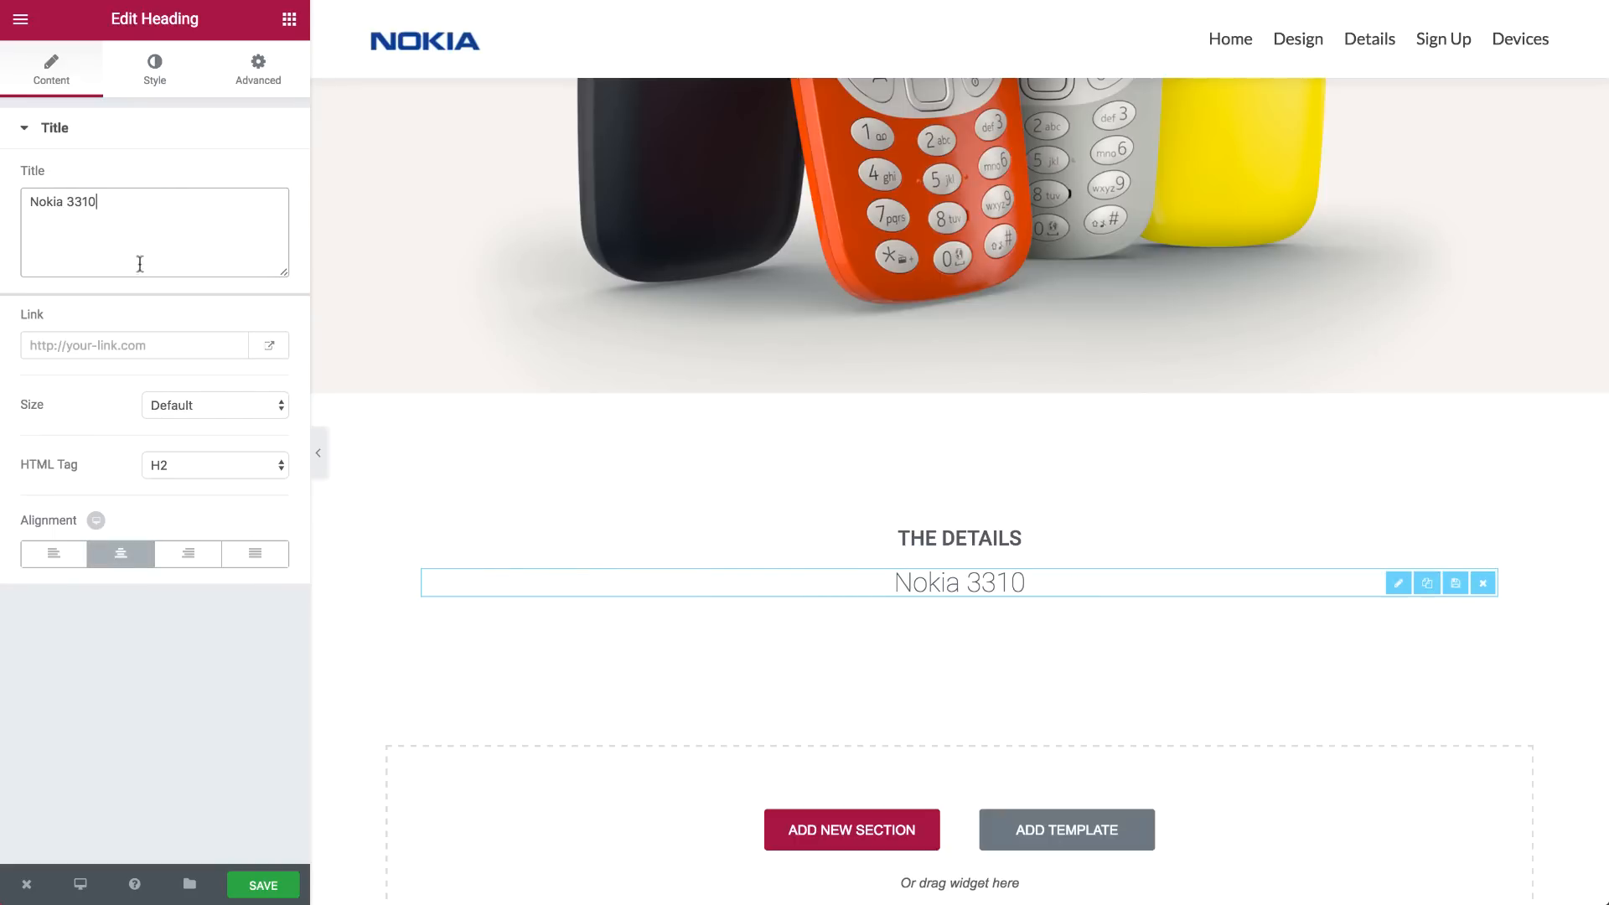
# Enable custom typography for the "Nokia 3310" heading and set its size to 46 px
pyautogui.click(138, 71)
pyautogui.click(251, 237)
pyautogui.click(242, 330)
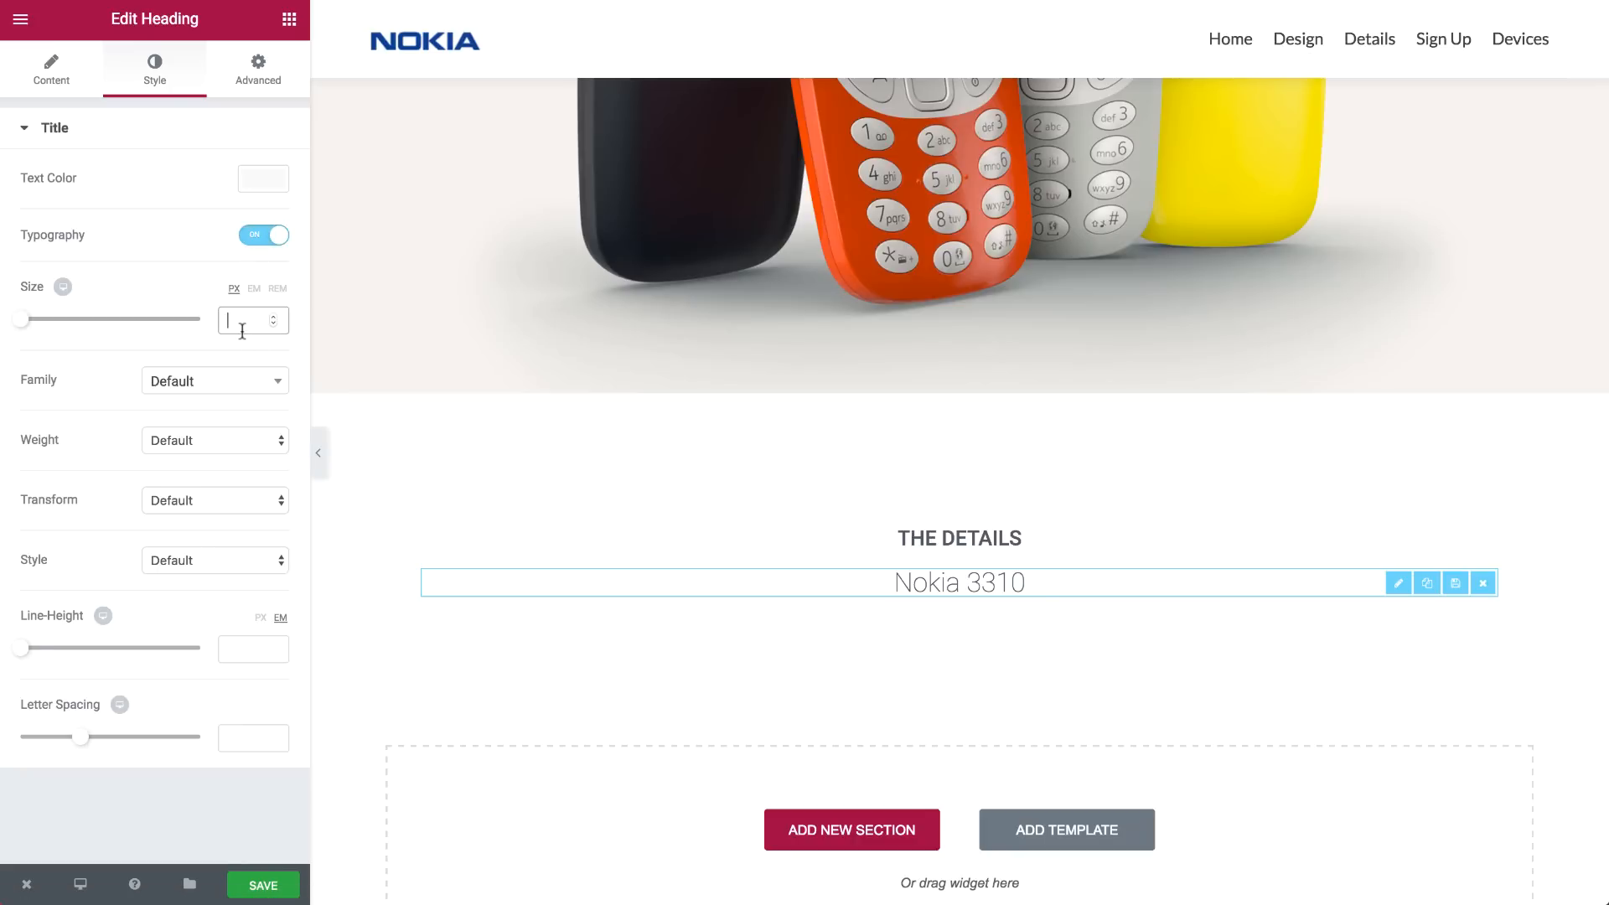
pyautogui.write('46')
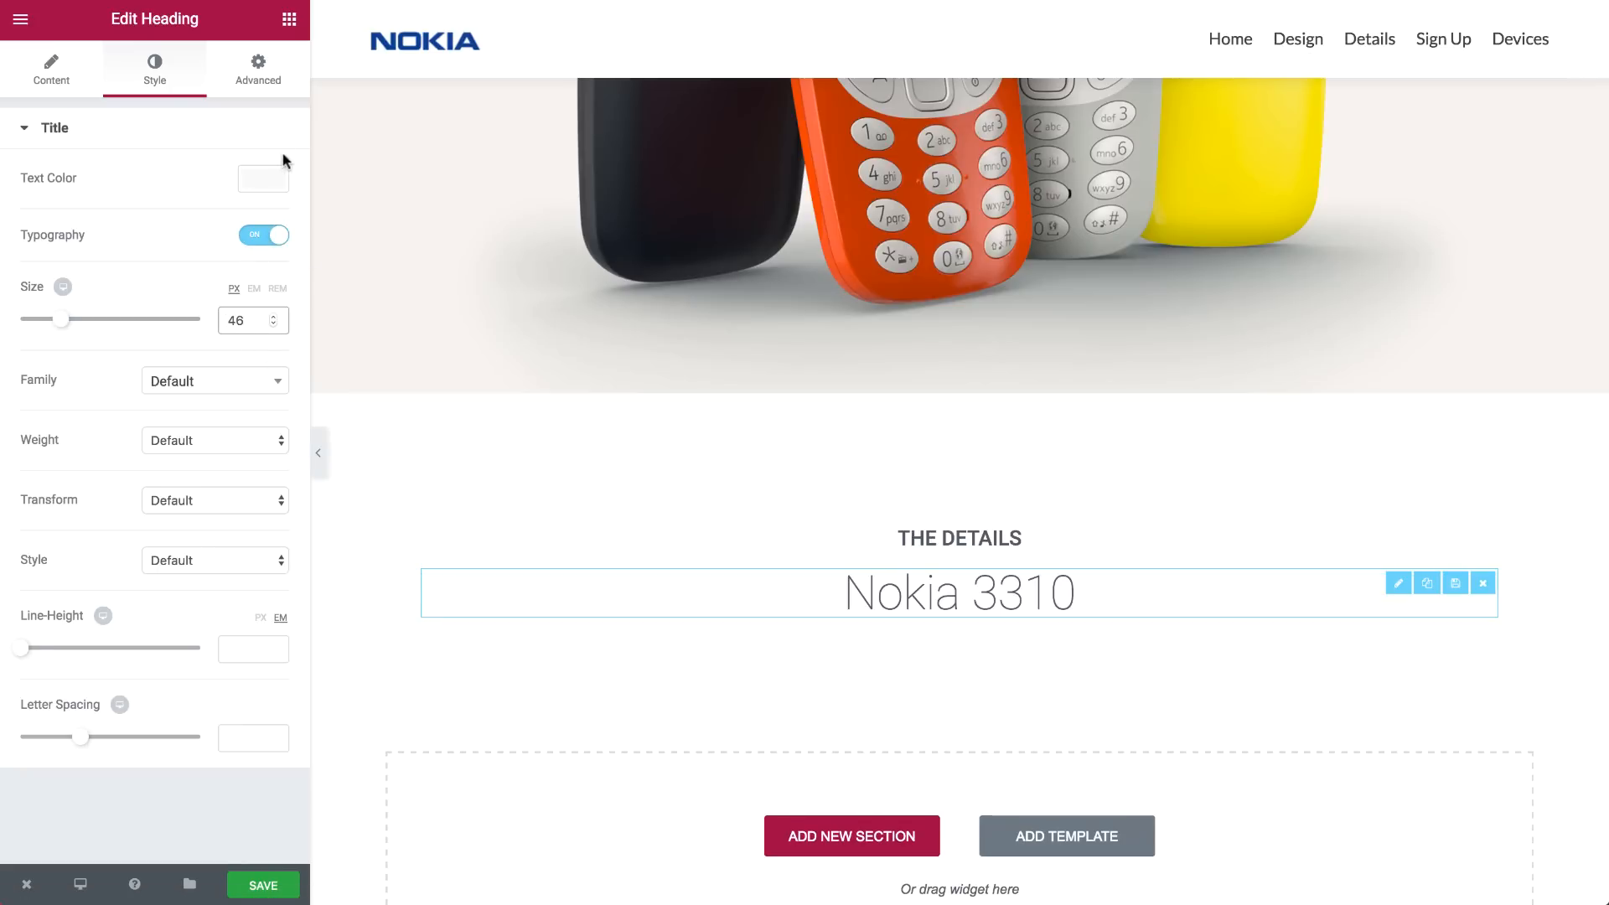
# Add a section with three equal columns below the "Nokia 3310" heading
pyautogui.click(289, 19)
pyautogui.scroll(-4, 444, 335)
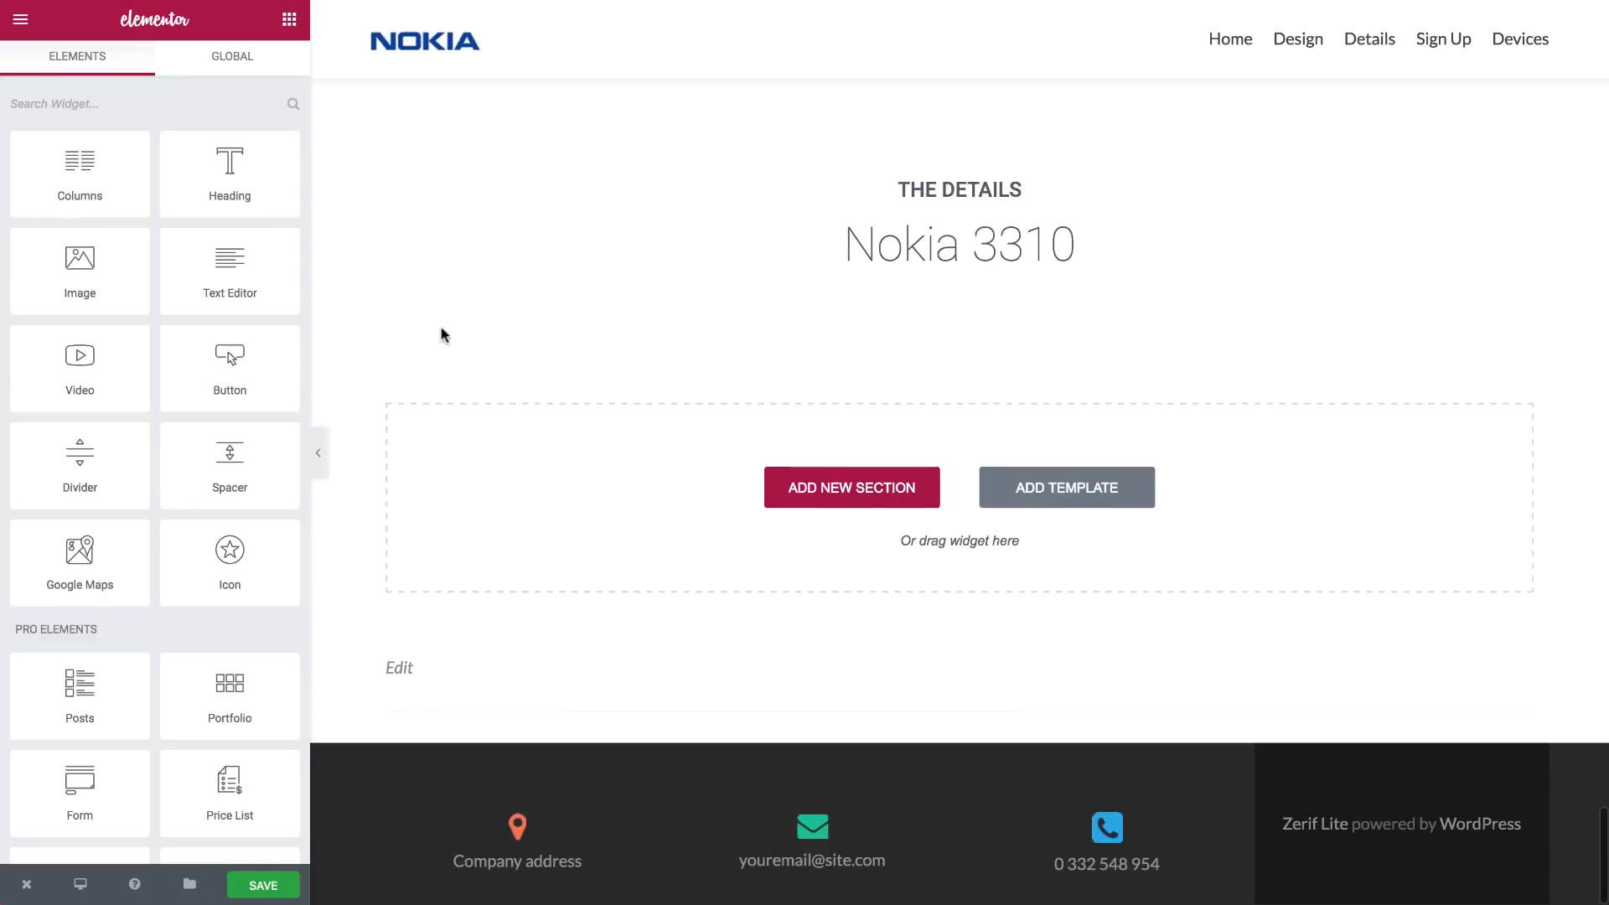
pyautogui.click(848, 514)
pyautogui.click(876, 544)
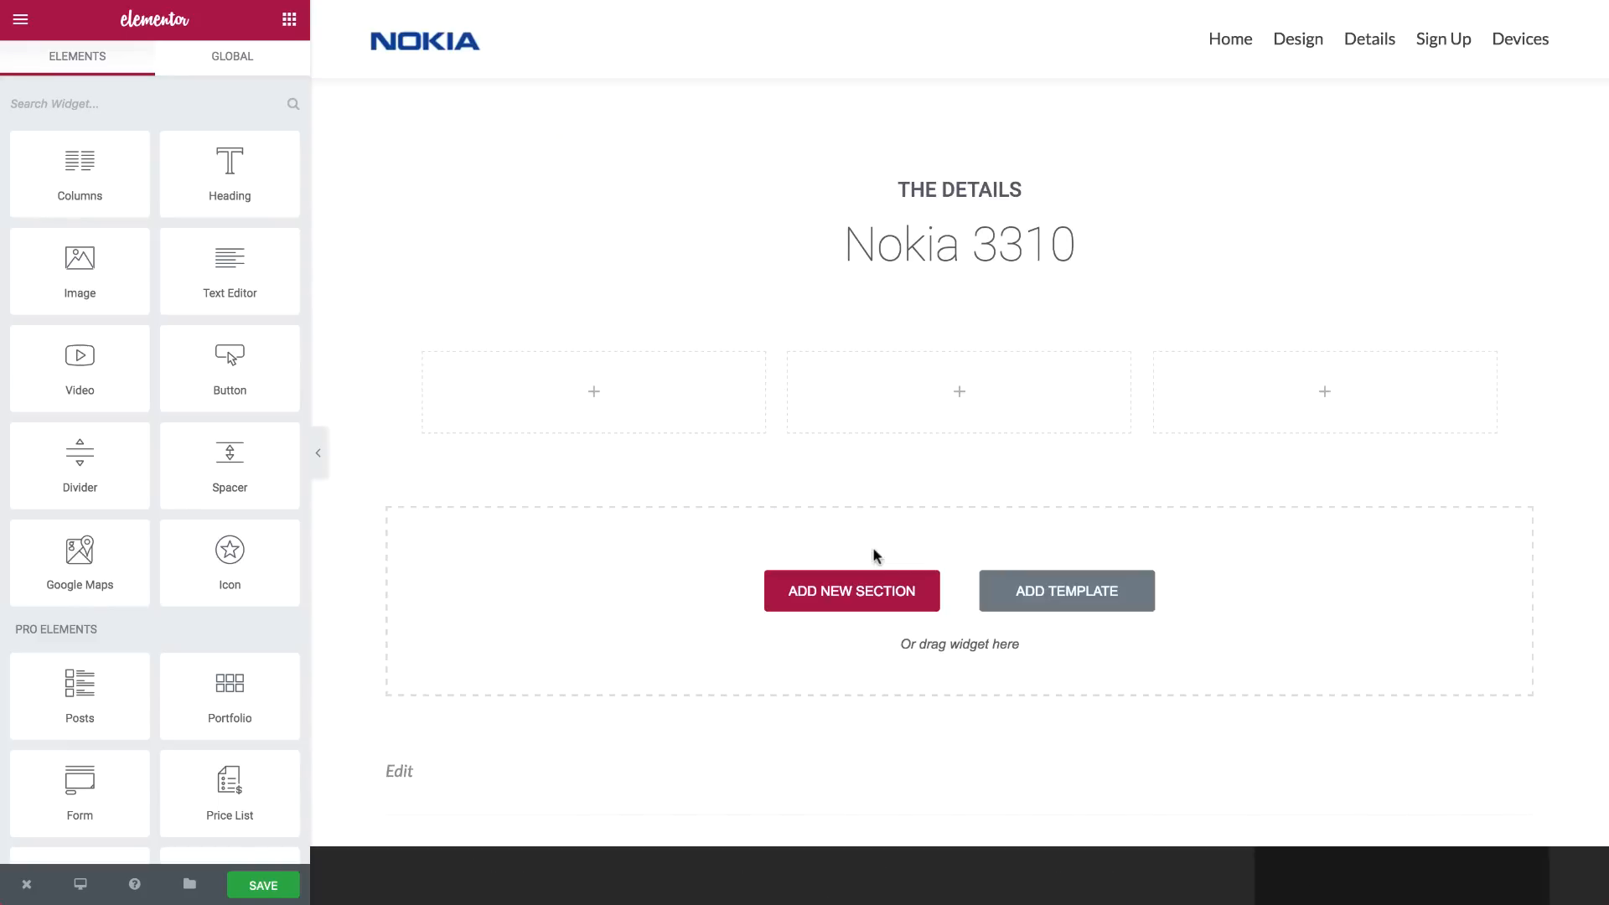
# Place an image in the middle column at Full size, using the orange phone front picture from the media library
pyautogui.moveTo(115, 255); pyautogui.dragTo(922, 423)
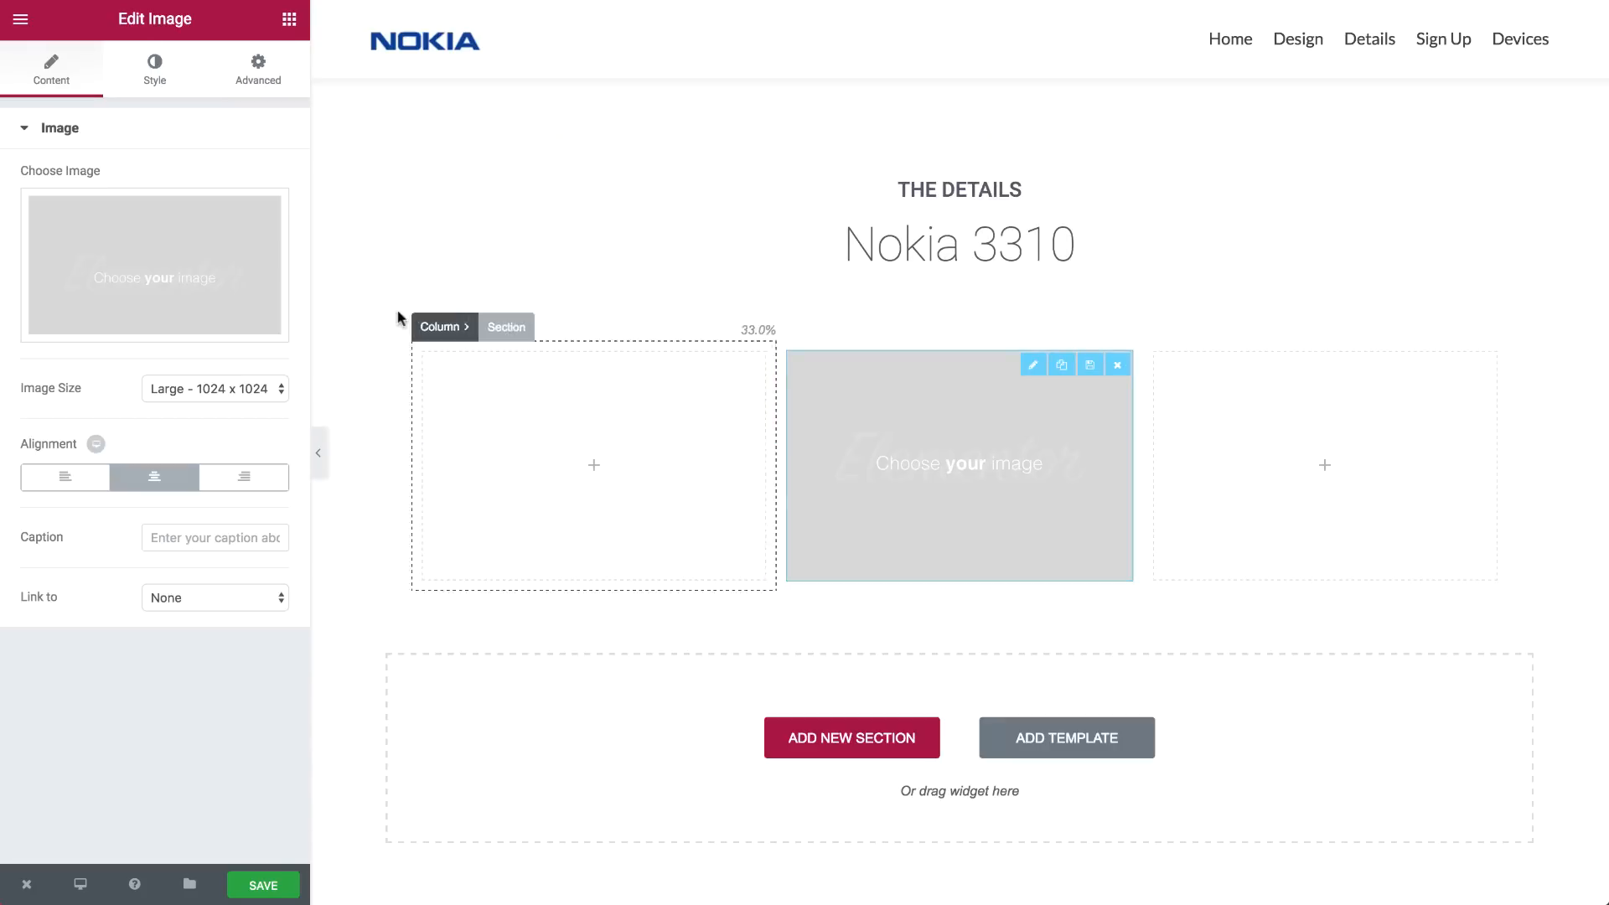
pyautogui.click(153, 386)
pyautogui.click(208, 563)
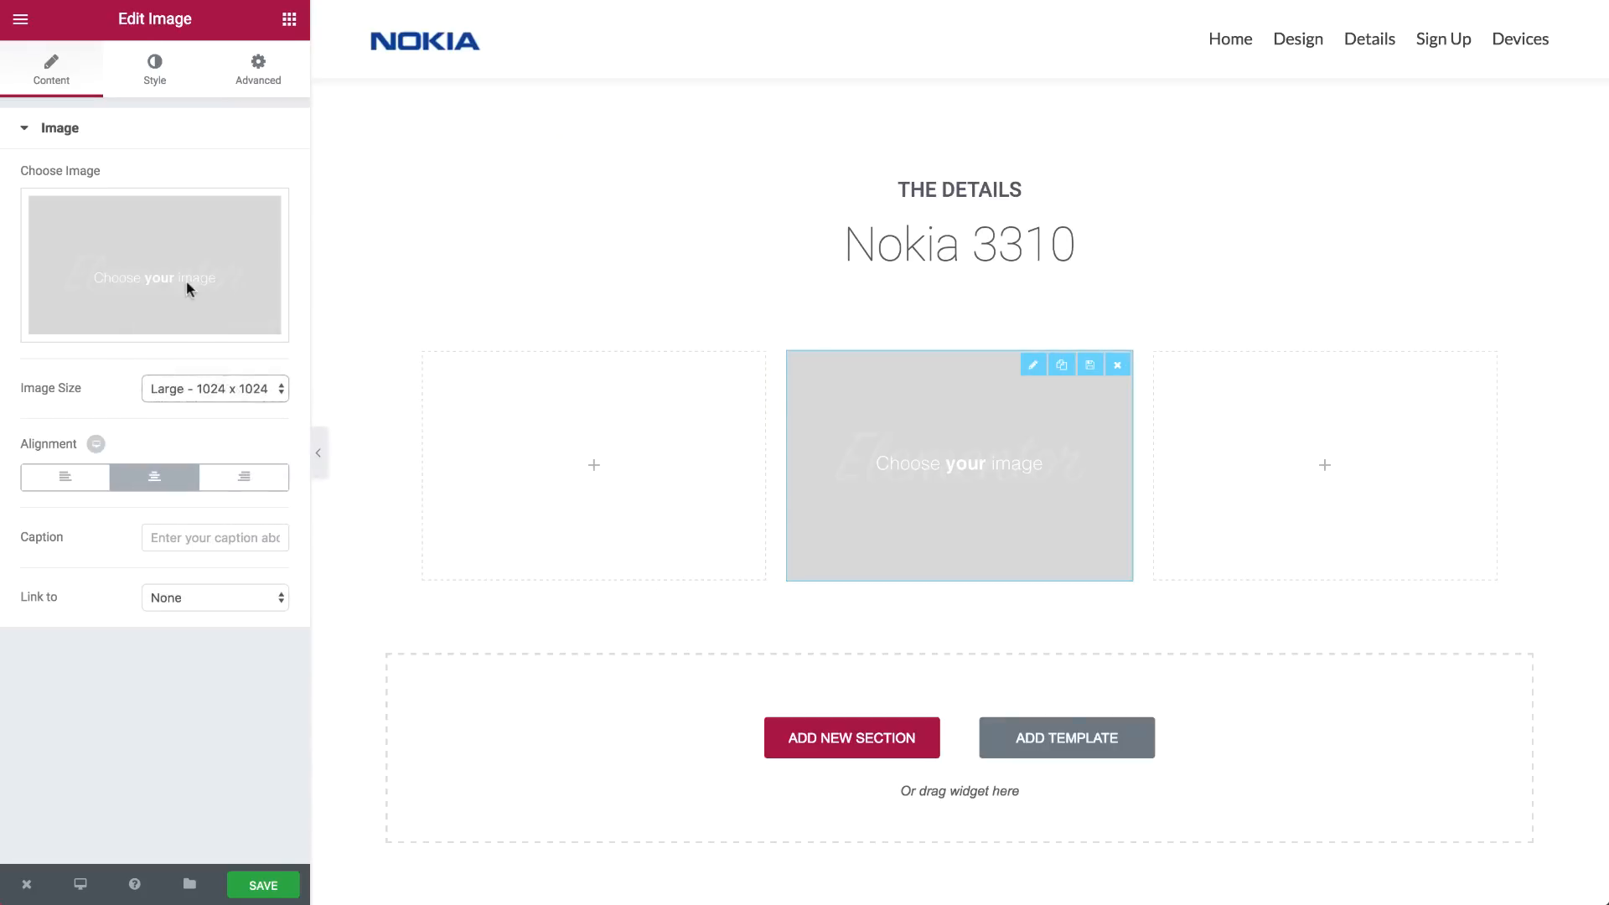
pyautogui.click(192, 268)
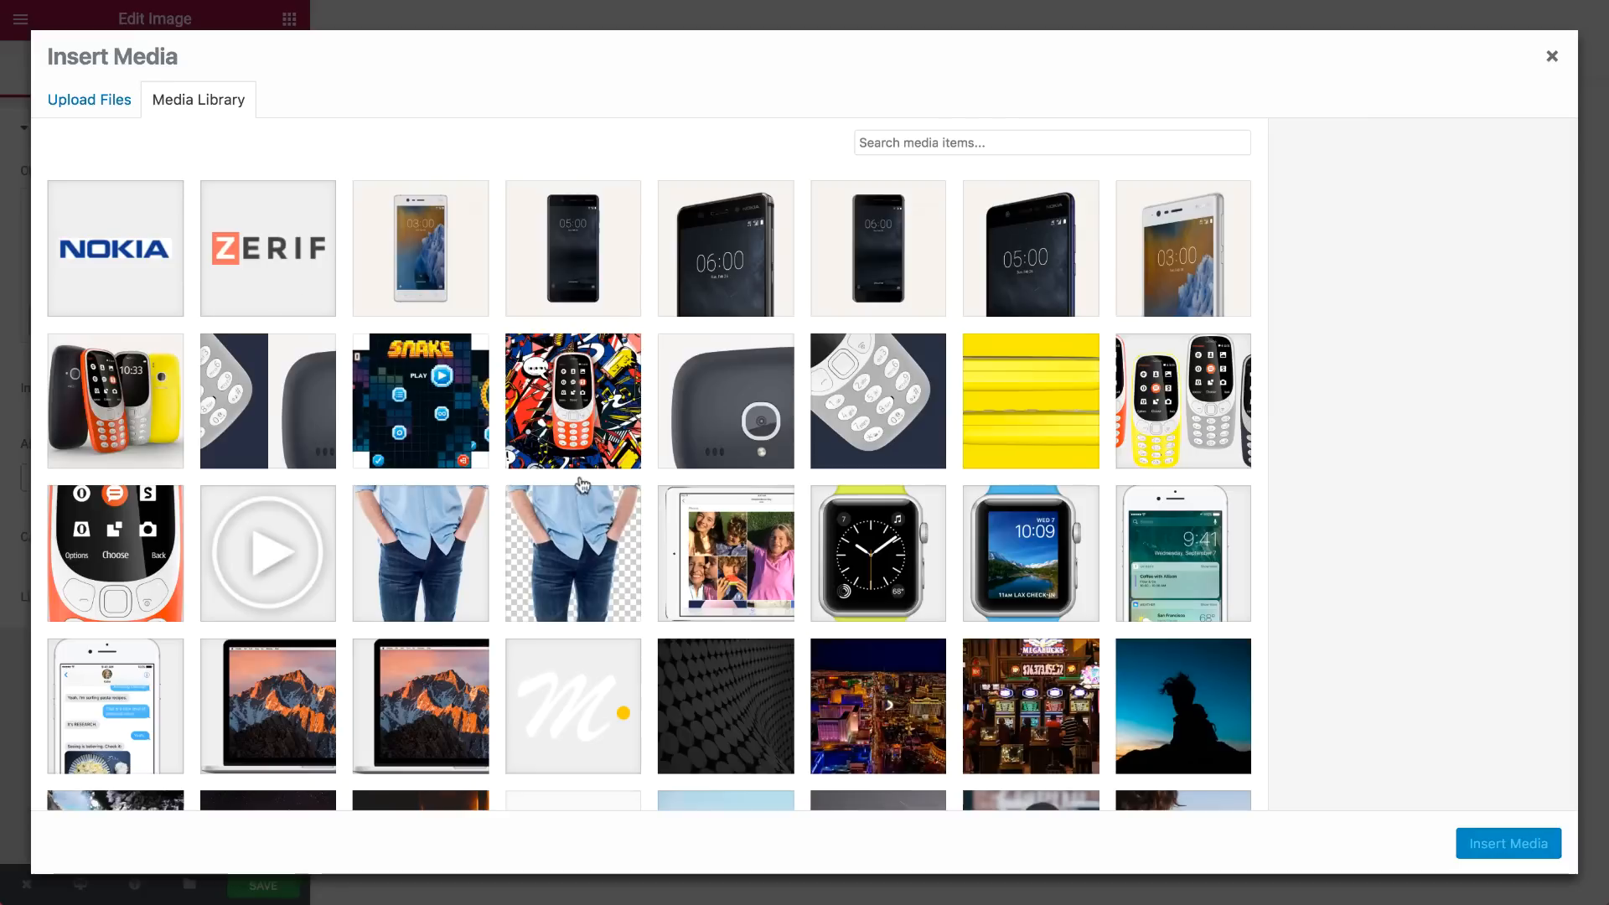
pyautogui.click(168, 525)
pyautogui.click(1493, 844)
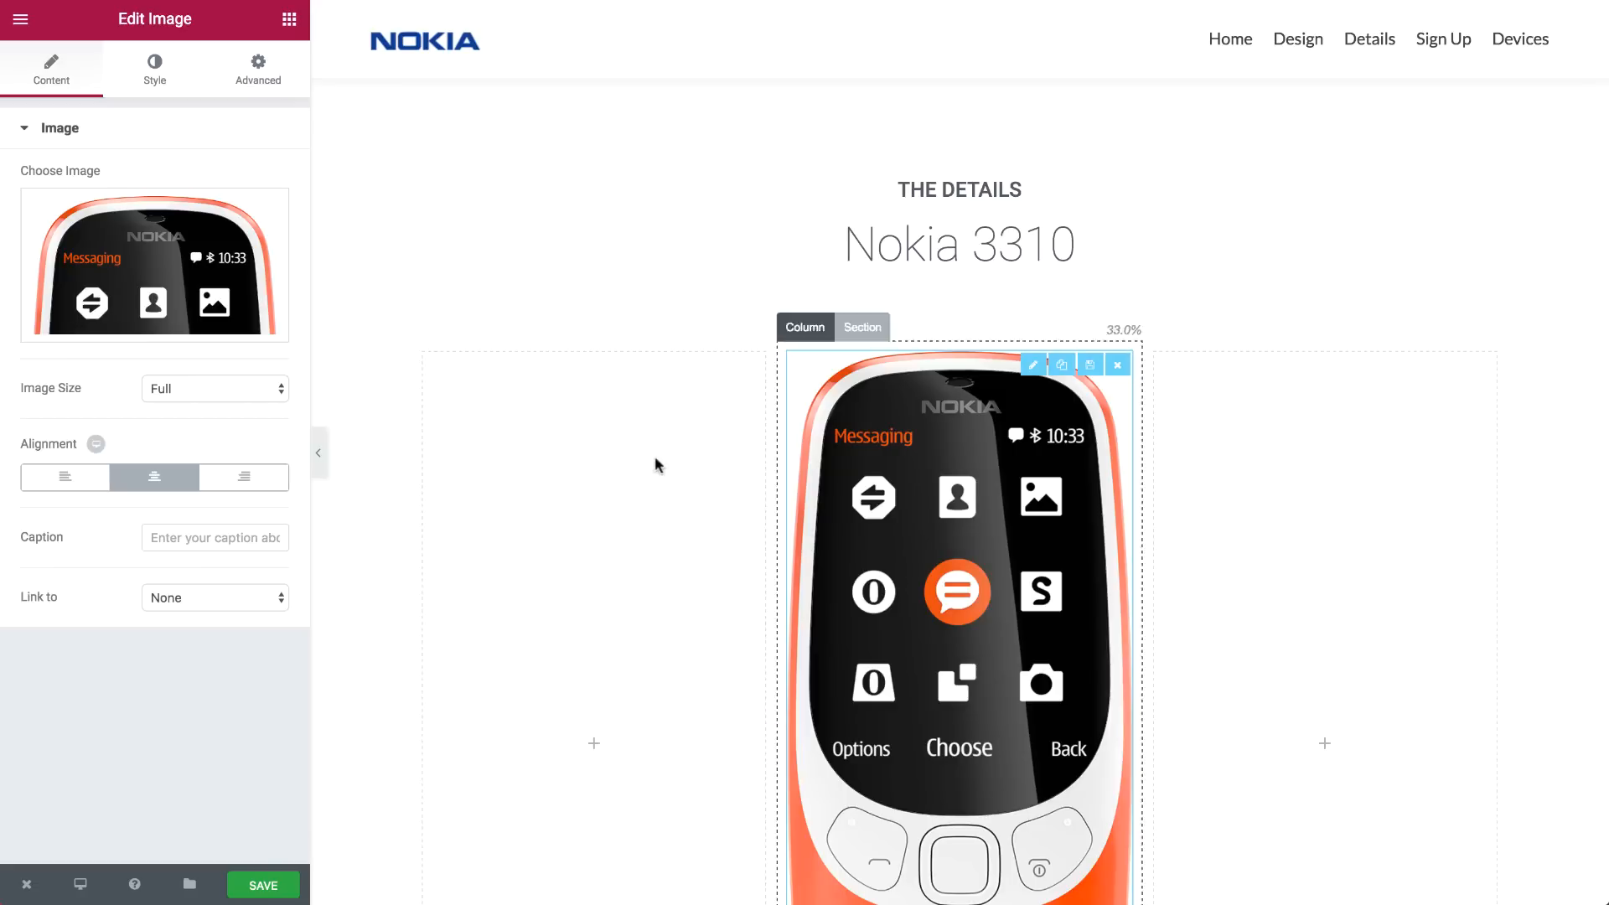
# Duplicate "The Details" heading, move the copy into the column left of the phone image and left-align it
pyautogui.click(287, 25)
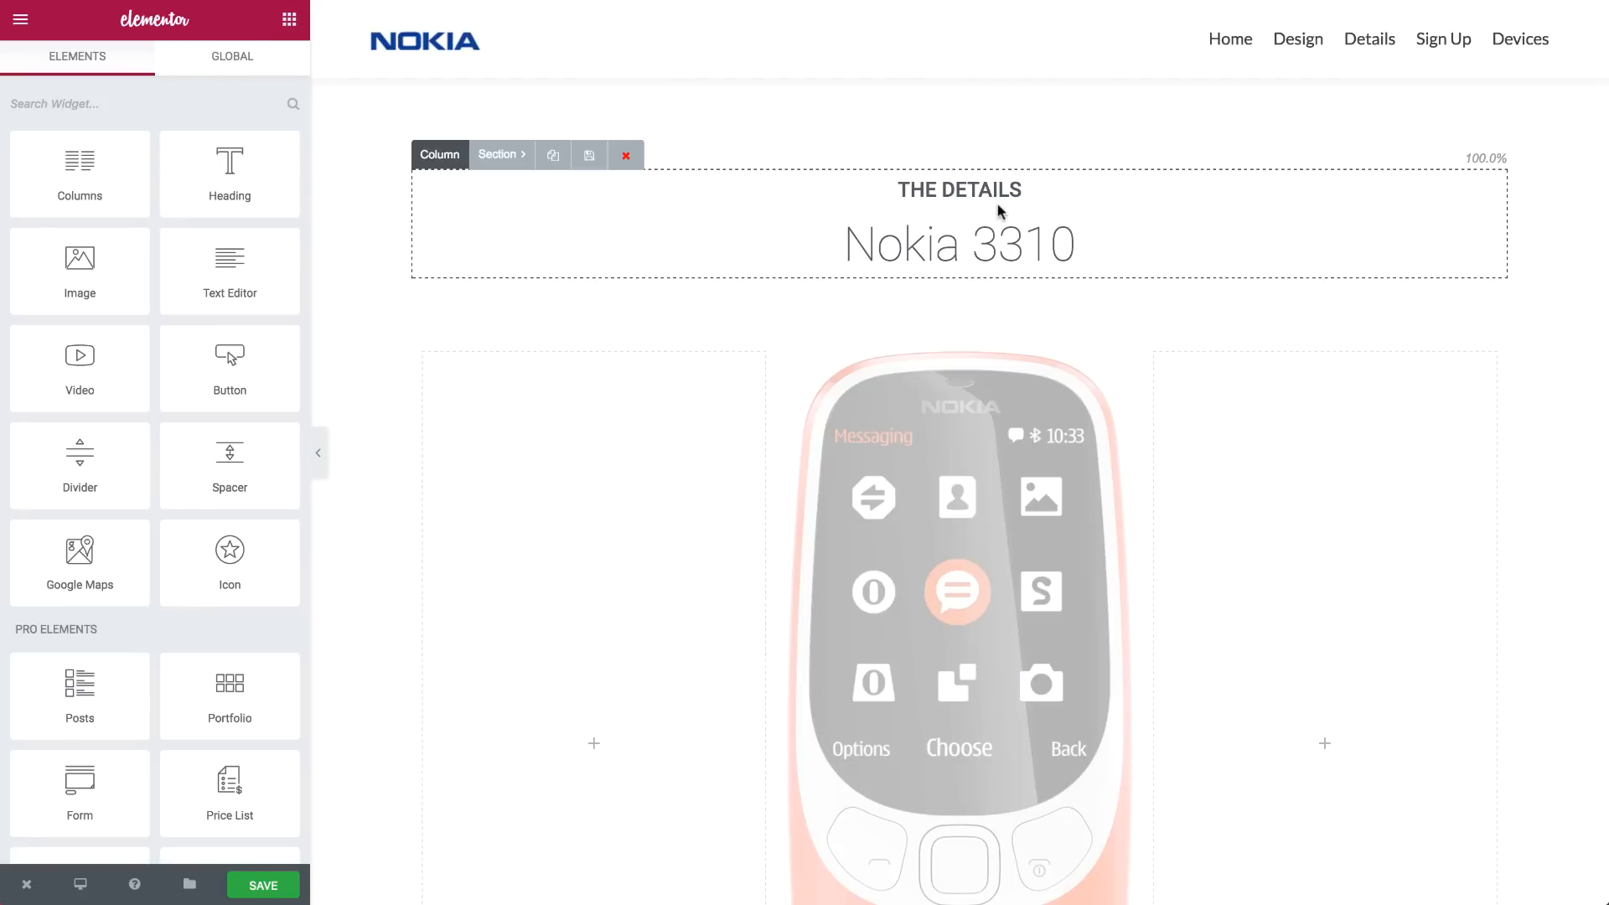
pyautogui.click(1426, 193)
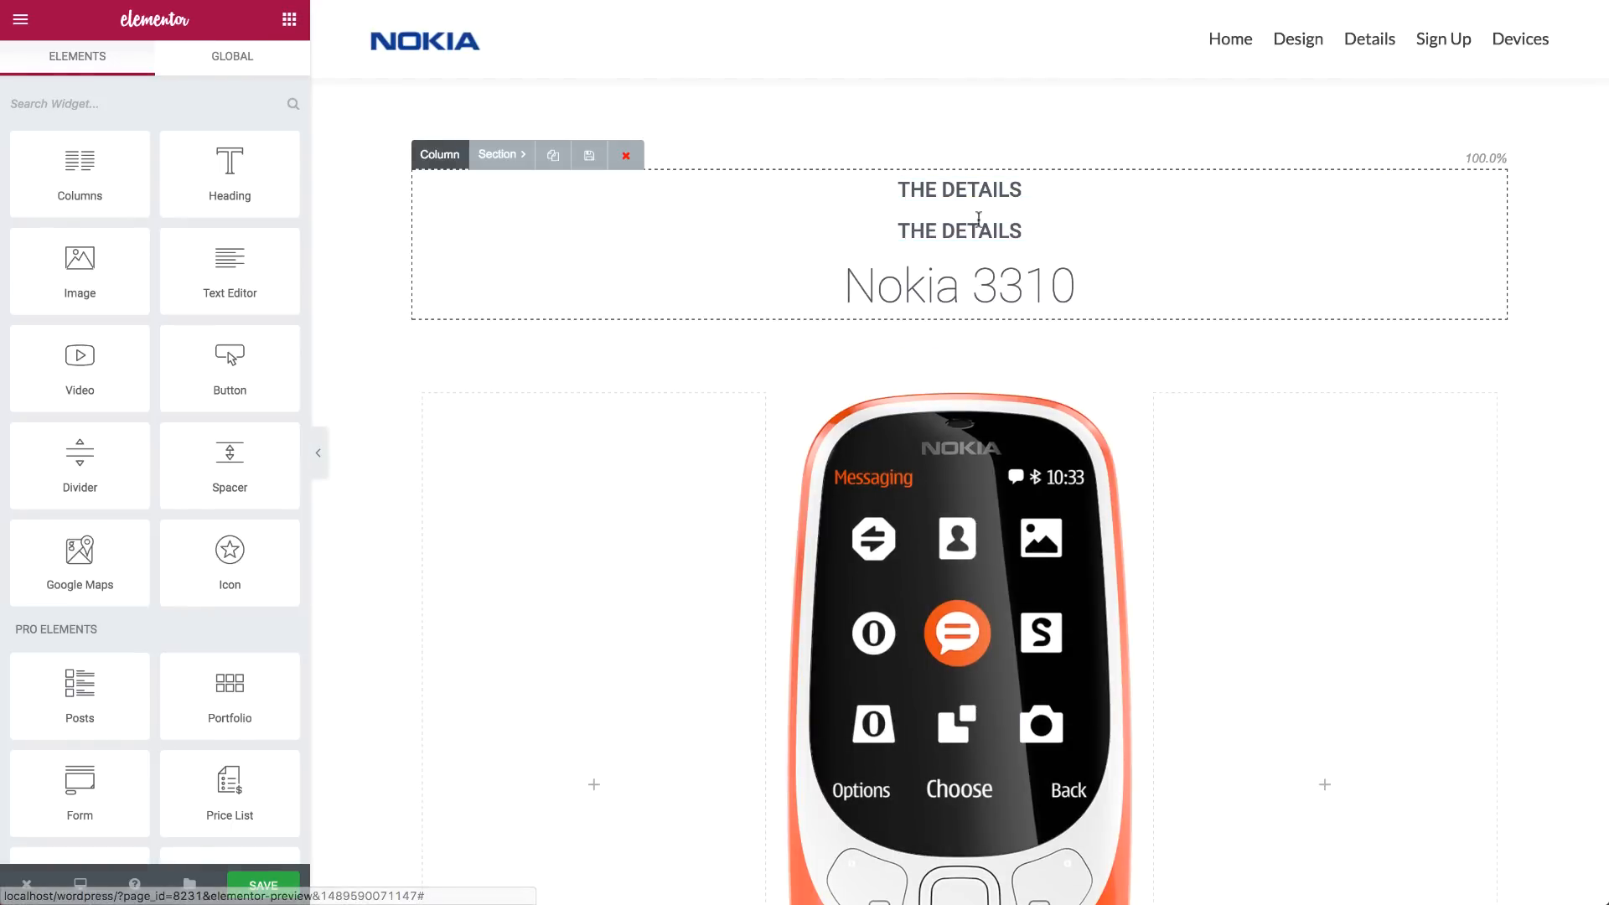
pyautogui.moveTo(905, 235); pyautogui.dragTo(567, 481)
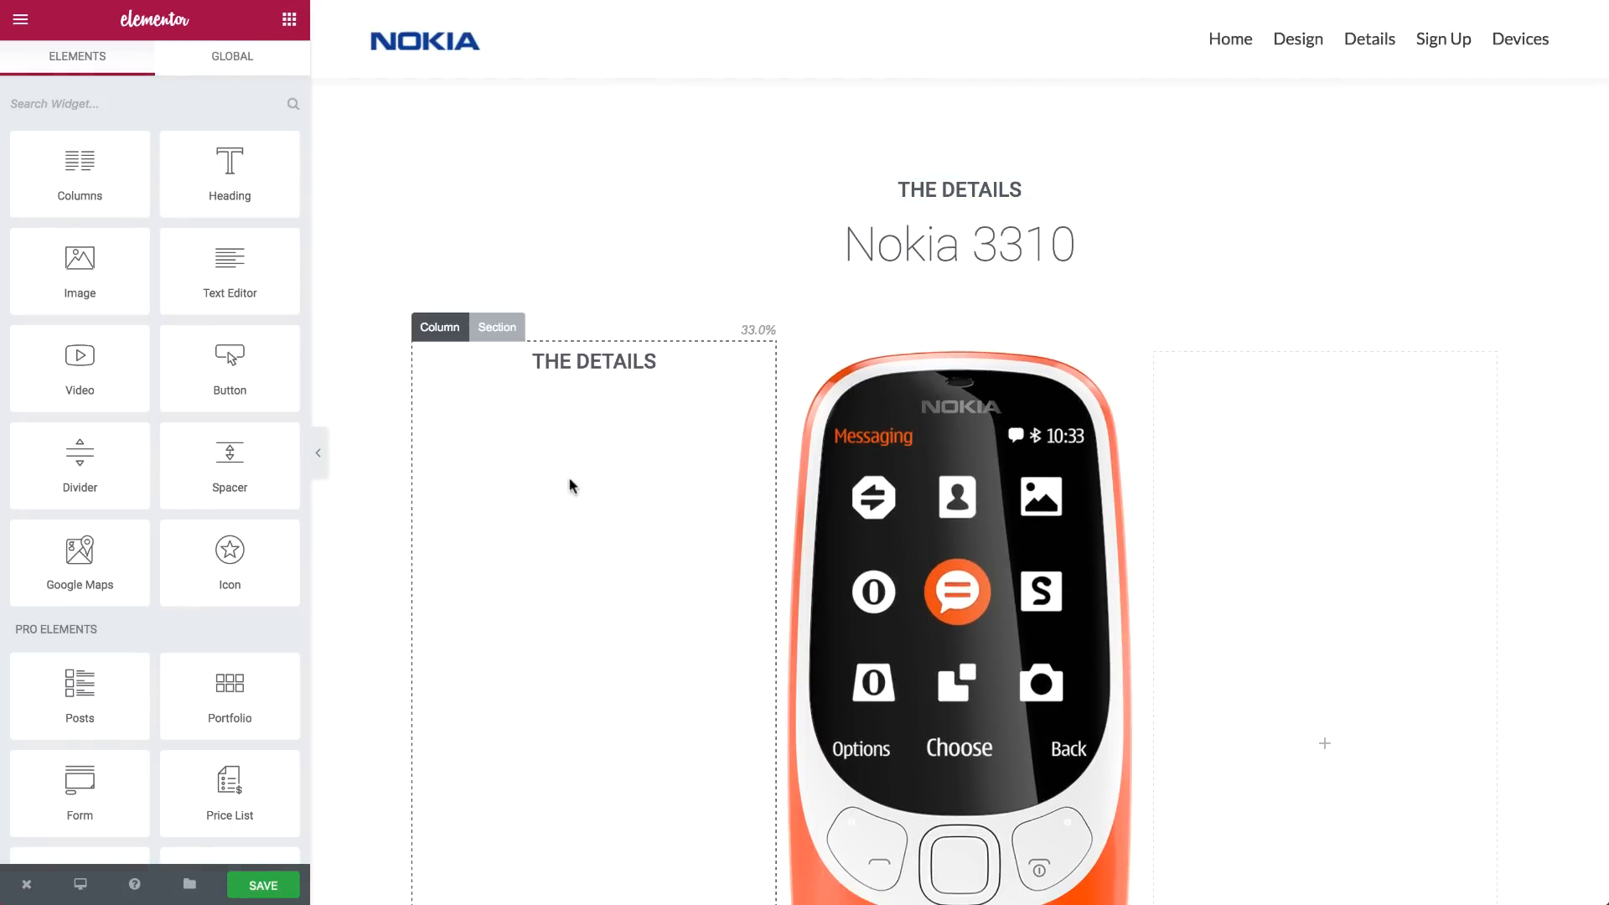
pyautogui.click(448, 362)
pyautogui.click(106, 566)
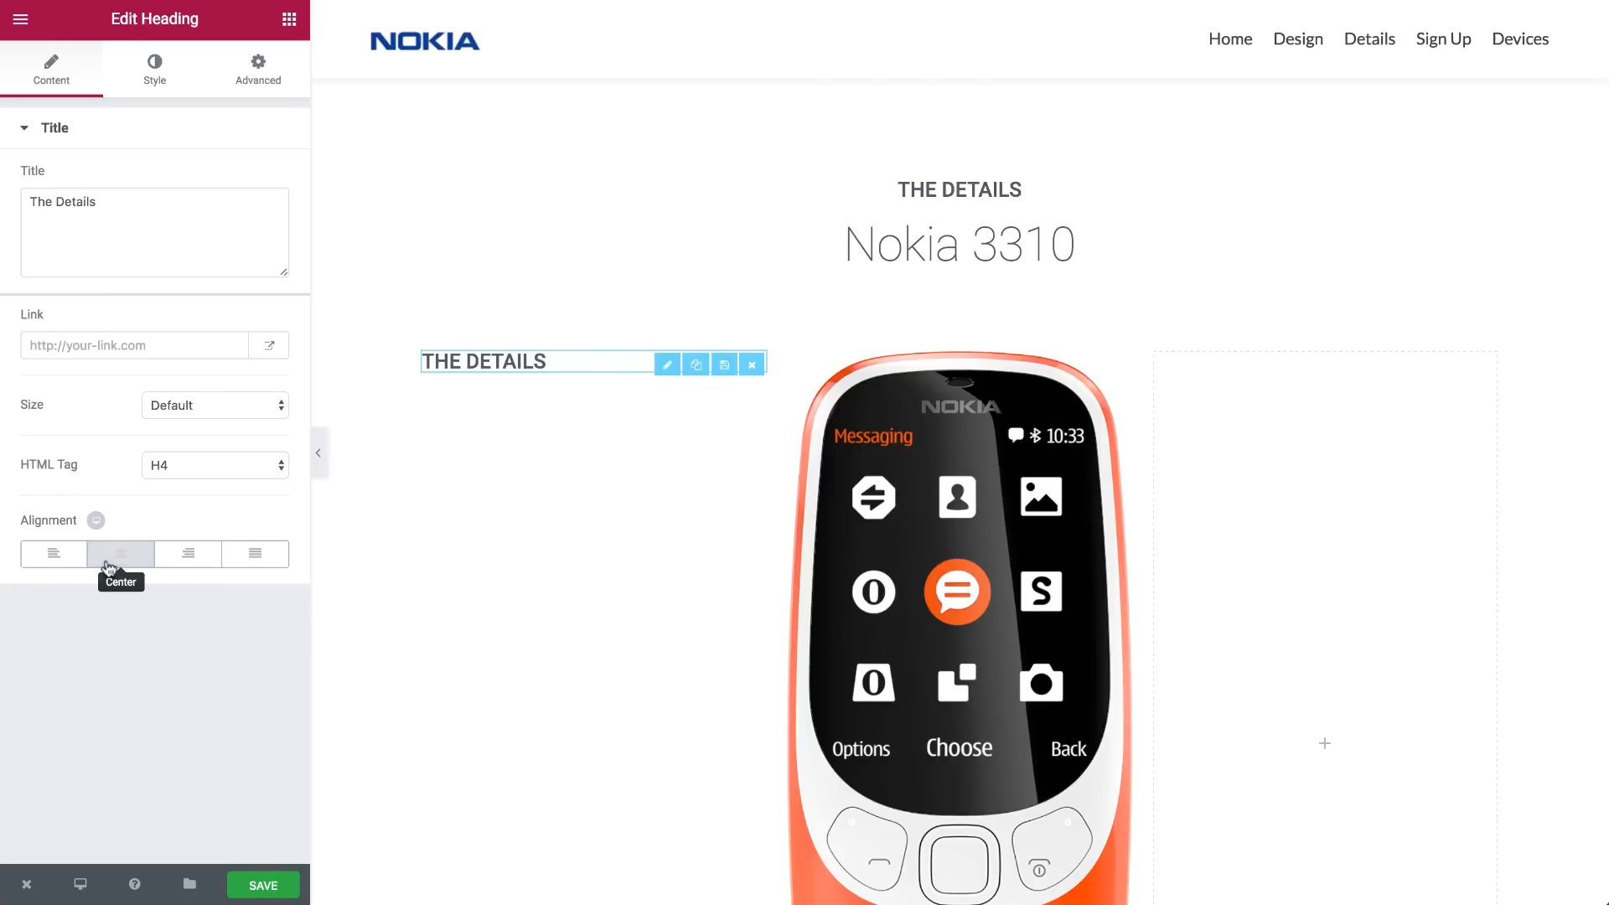
# Change the text of the copied heading in the column beside the phone image to "Outside"
pyautogui.doubleClick(158, 225)
pyautogui.tripleClick(158, 224)
pyautogui.write('Outside')
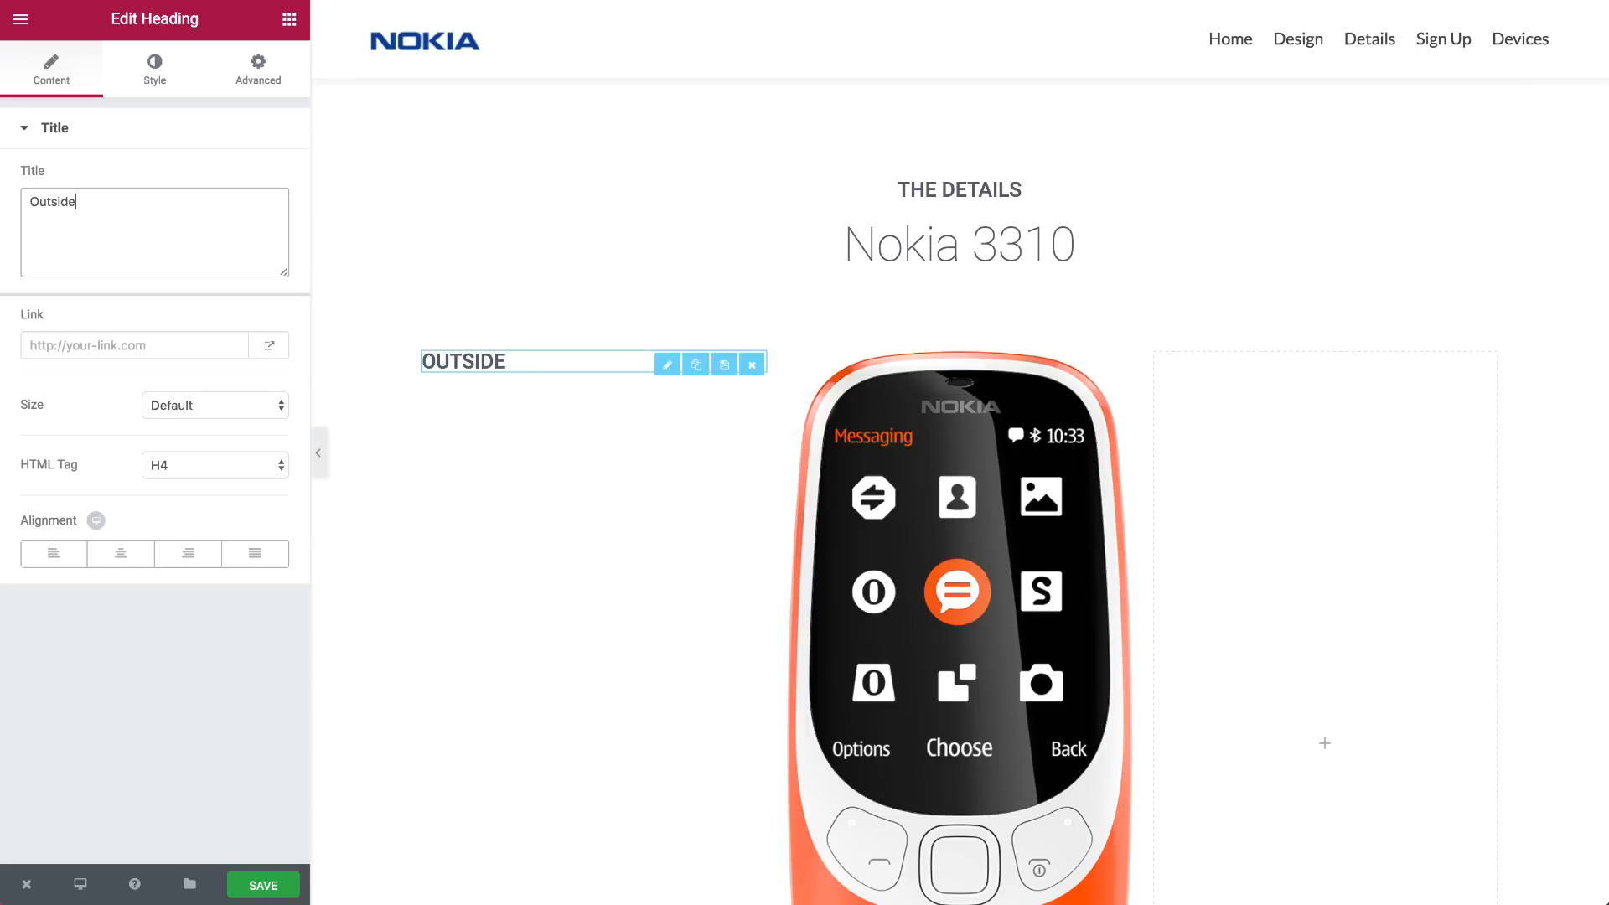
# Add a text block below the "Outside" heading with its five-item bullet list, from "Beautiful push buttons and iconic, shaped design" to the SIM variants
pyautogui.click(289, 26)
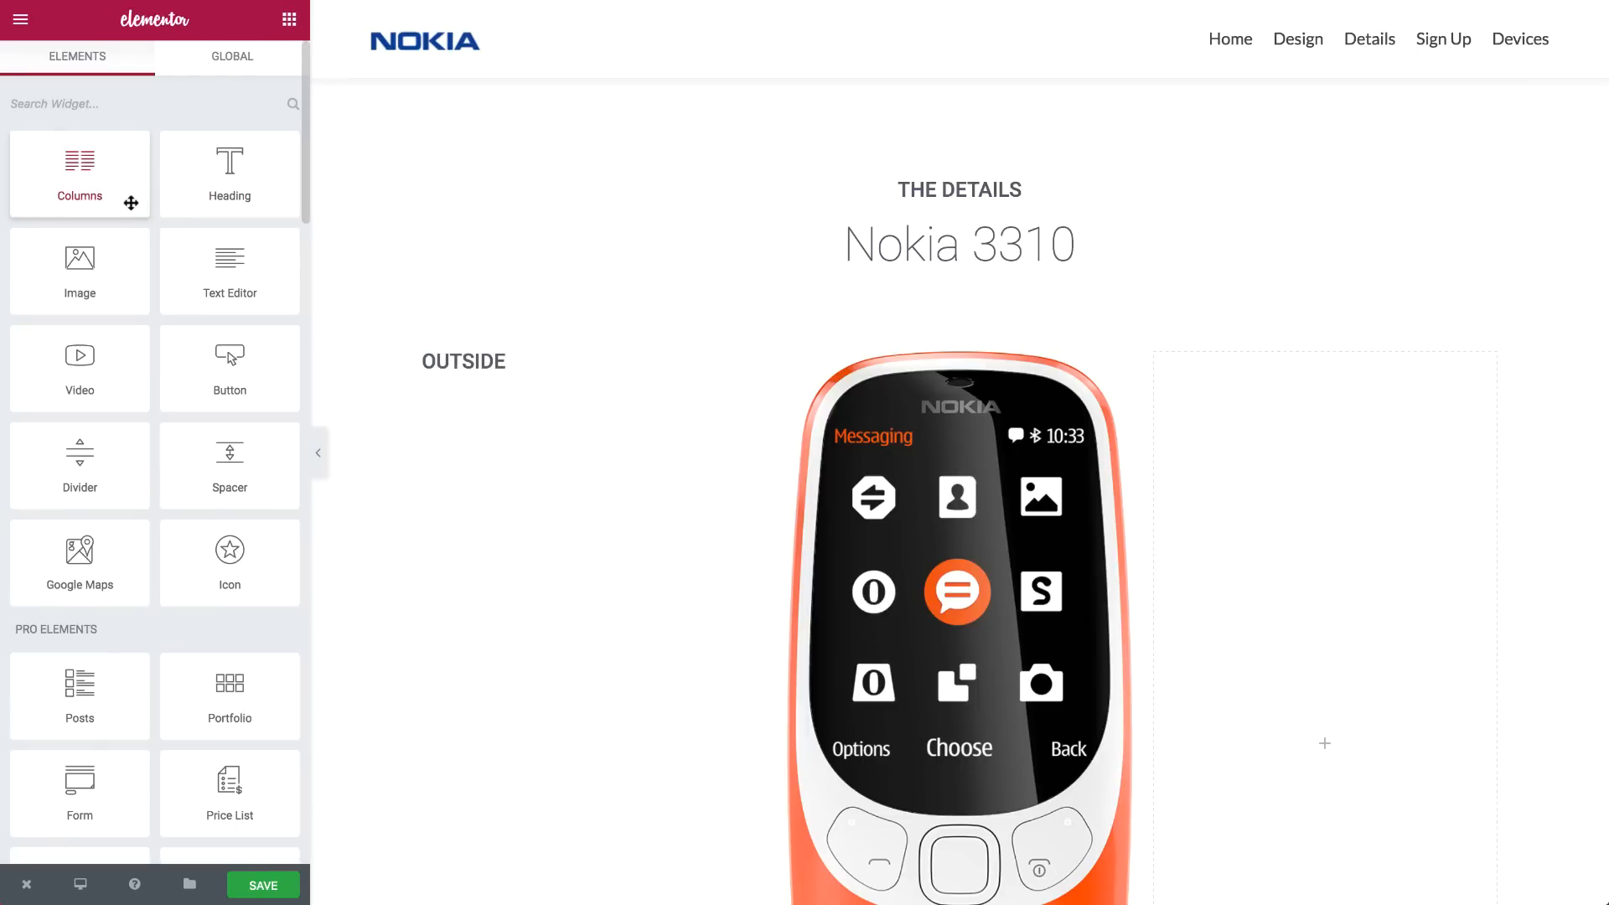
pyautogui.moveTo(220, 277); pyautogui.dragTo(514, 382)
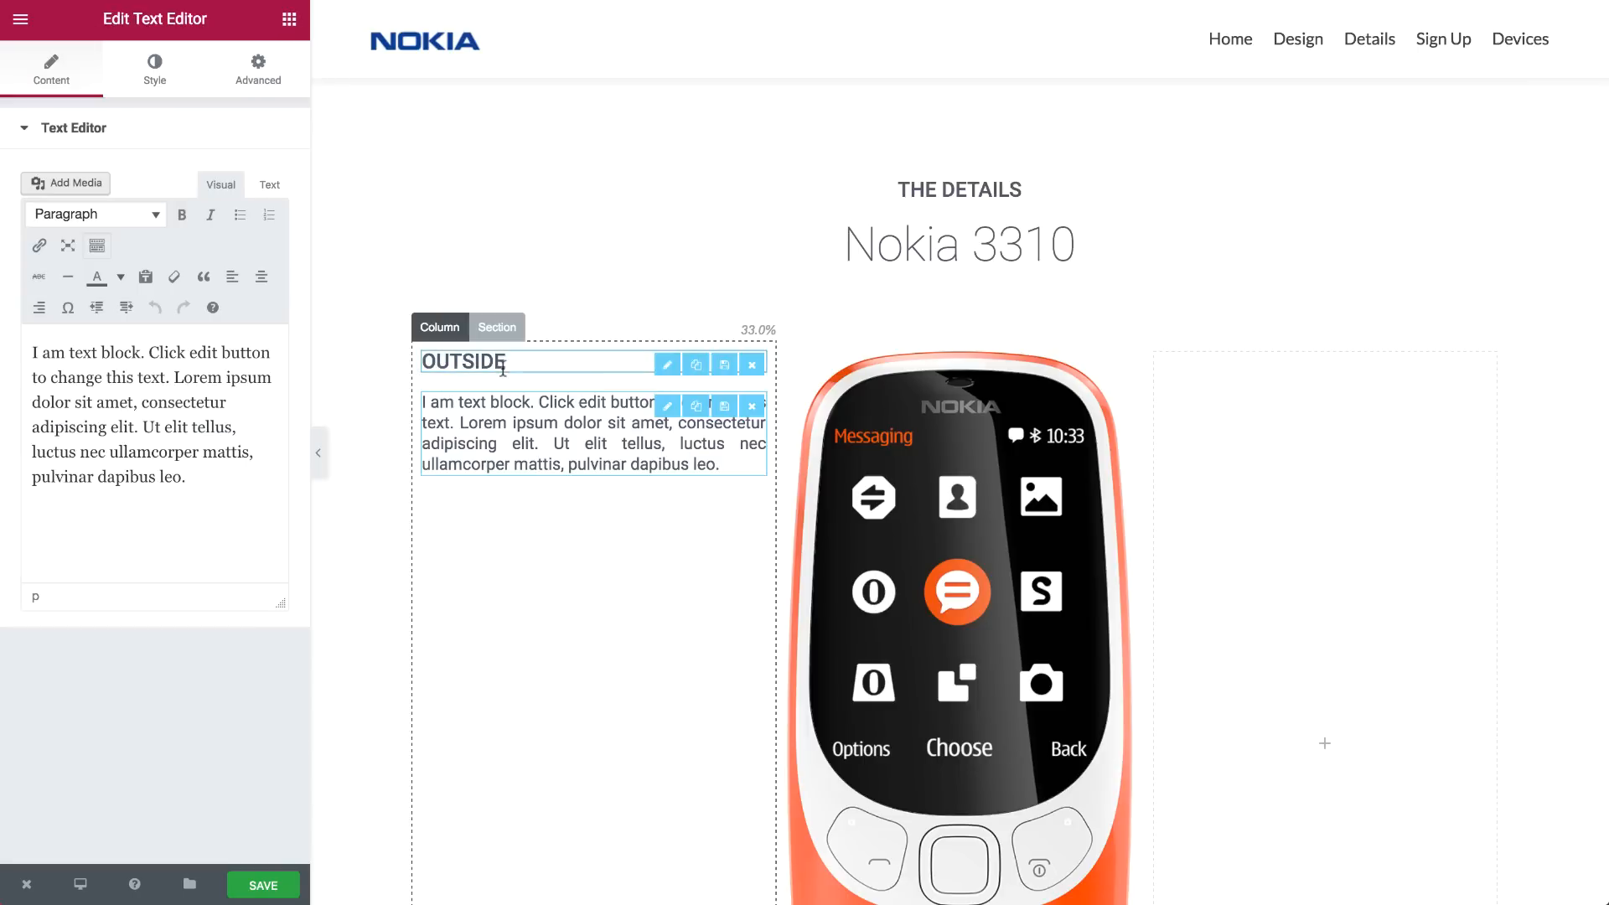
pyautogui.doubleClick(180, 383)
pyautogui.hotkey('ctrl', 'a')
pyautogui.write('Beautiful push buttons and iconic, shaped design 2 MP camera with LED flash for simple snaps Headphone jack for your tunes 2.4" curved window with polarized layer for better readability in sunlight Available as both single SIM and dual SIM variants')
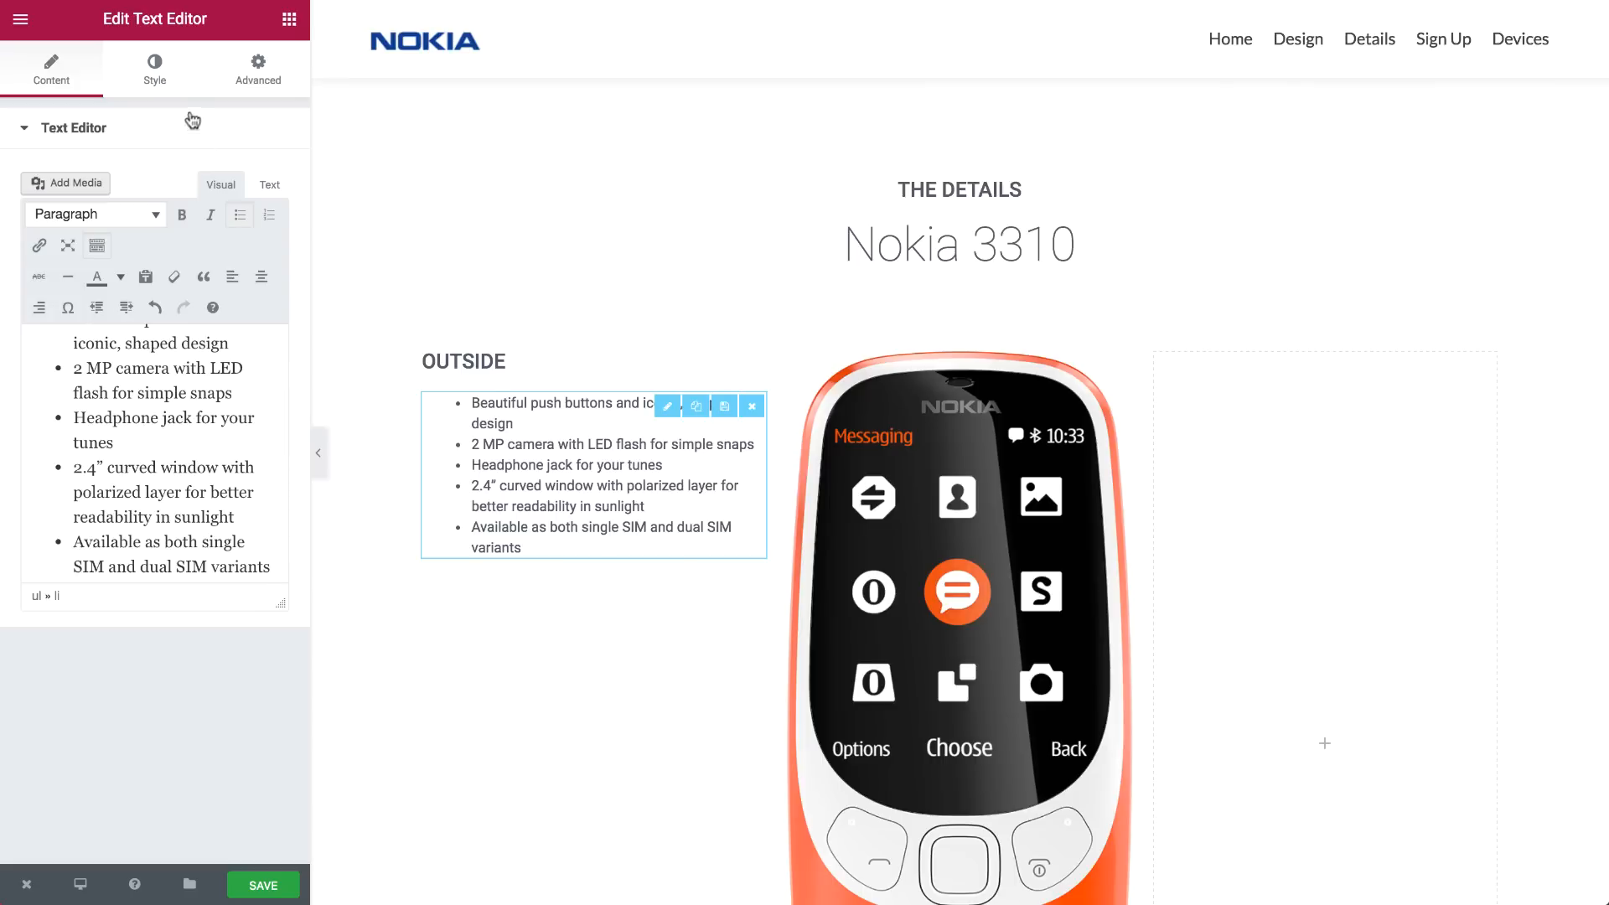
# Enable custom typography for the Outside list with a size of 20 px and a line height of 1.8 em
pyautogui.click(164, 87)
pyautogui.click(261, 327)
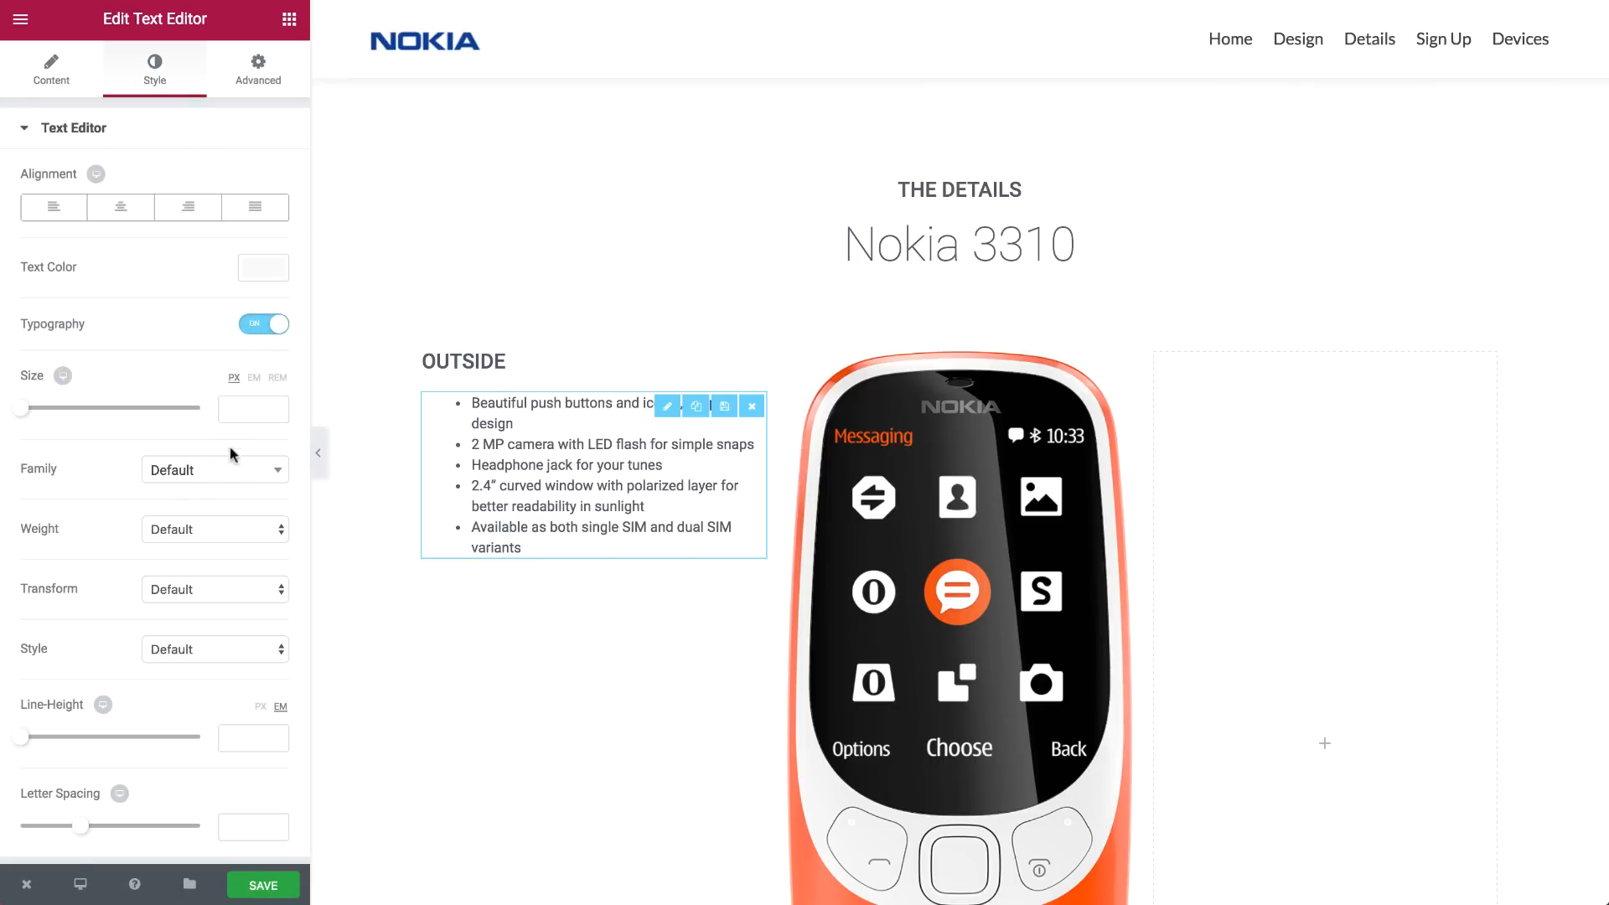
pyautogui.write('18')
pyautogui.moveTo(23, 730); pyautogui.dragTo(54, 746)
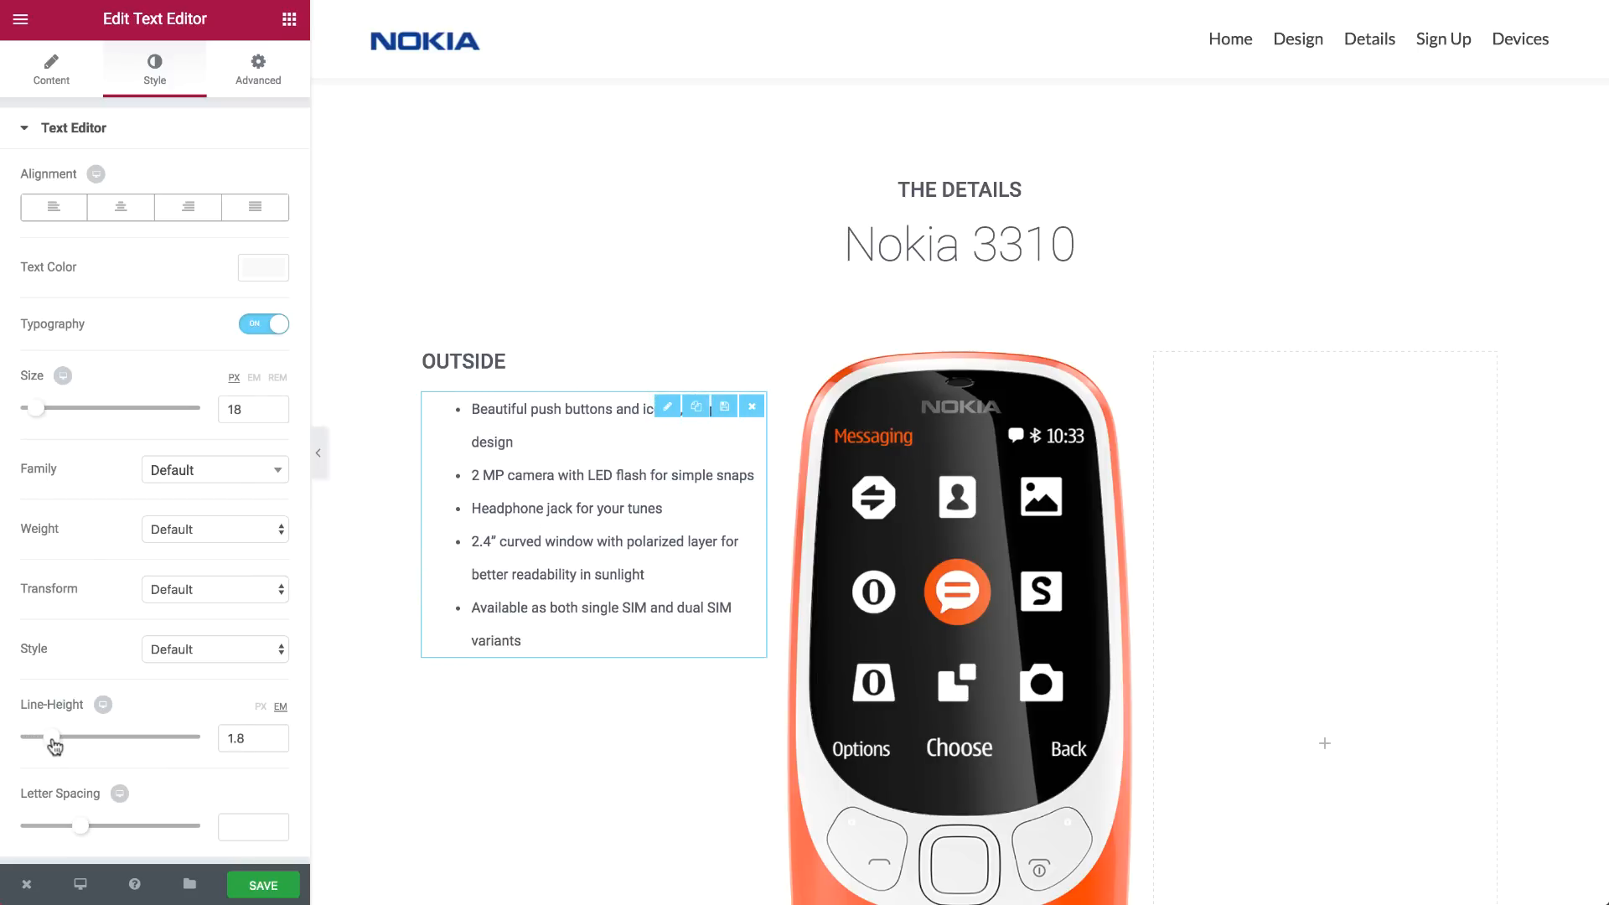
pyautogui.click(243, 419)
pyautogui.write('20')
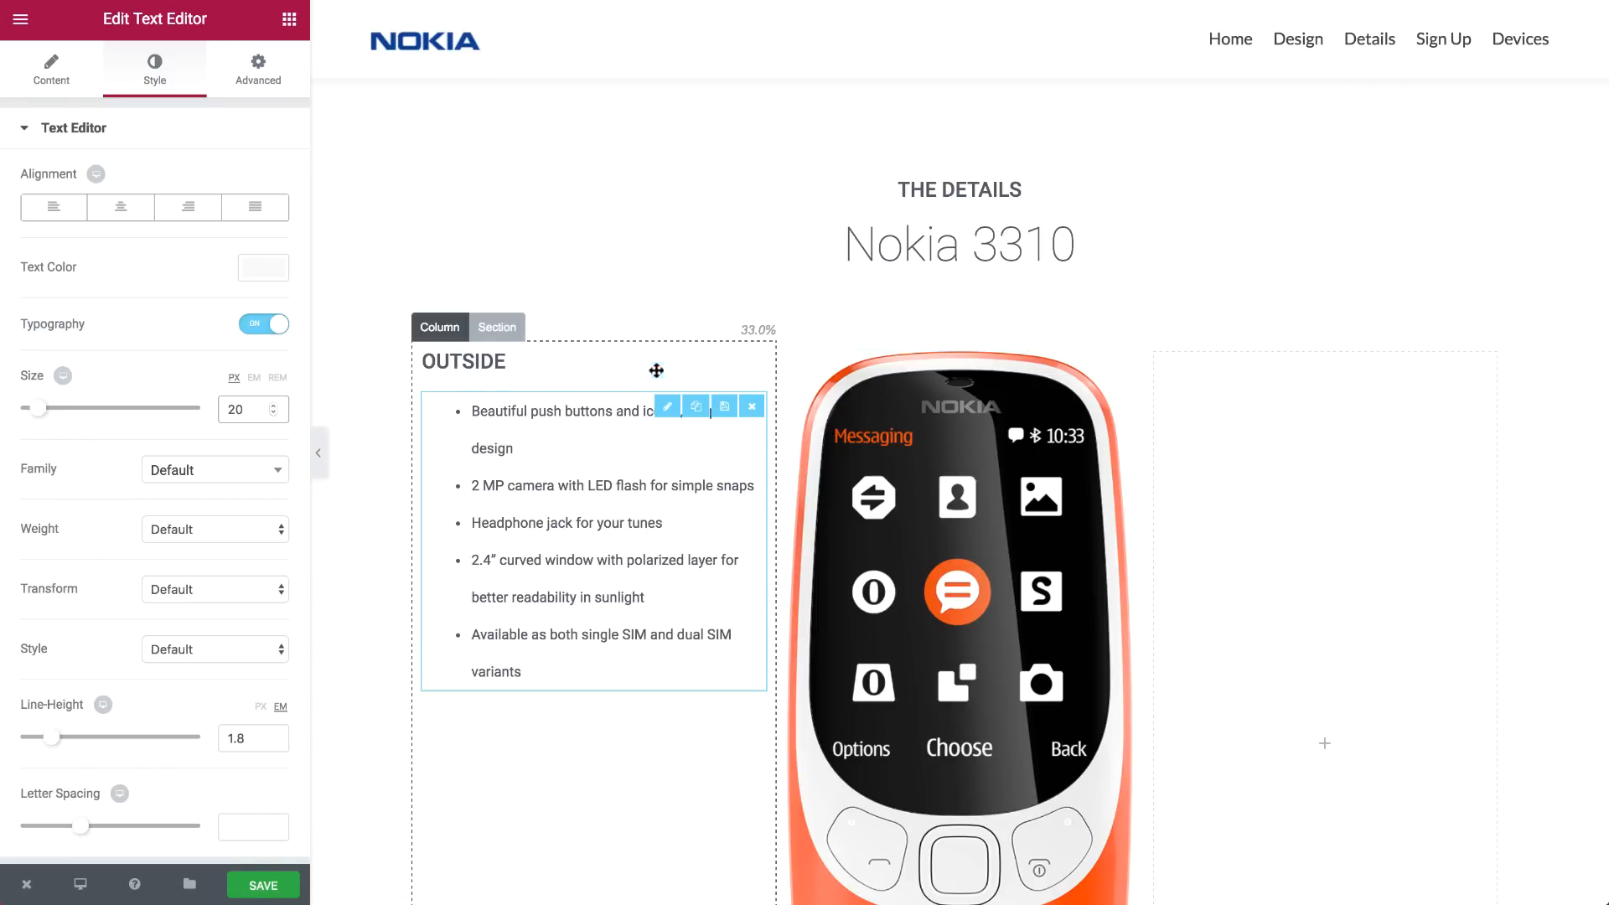
# Duplicate the "Outside" heading, move the copy into the empty column right of the phone image and change its text to "Inside"
pyautogui.click(694, 362)
pyautogui.moveTo(463, 402); pyautogui.dragTo(1272, 460)
pyautogui.click(1207, 362)
pyautogui.tripleClick(226, 239)
pyautogui.press('BackSpace')
pyautogui.write('Inside')
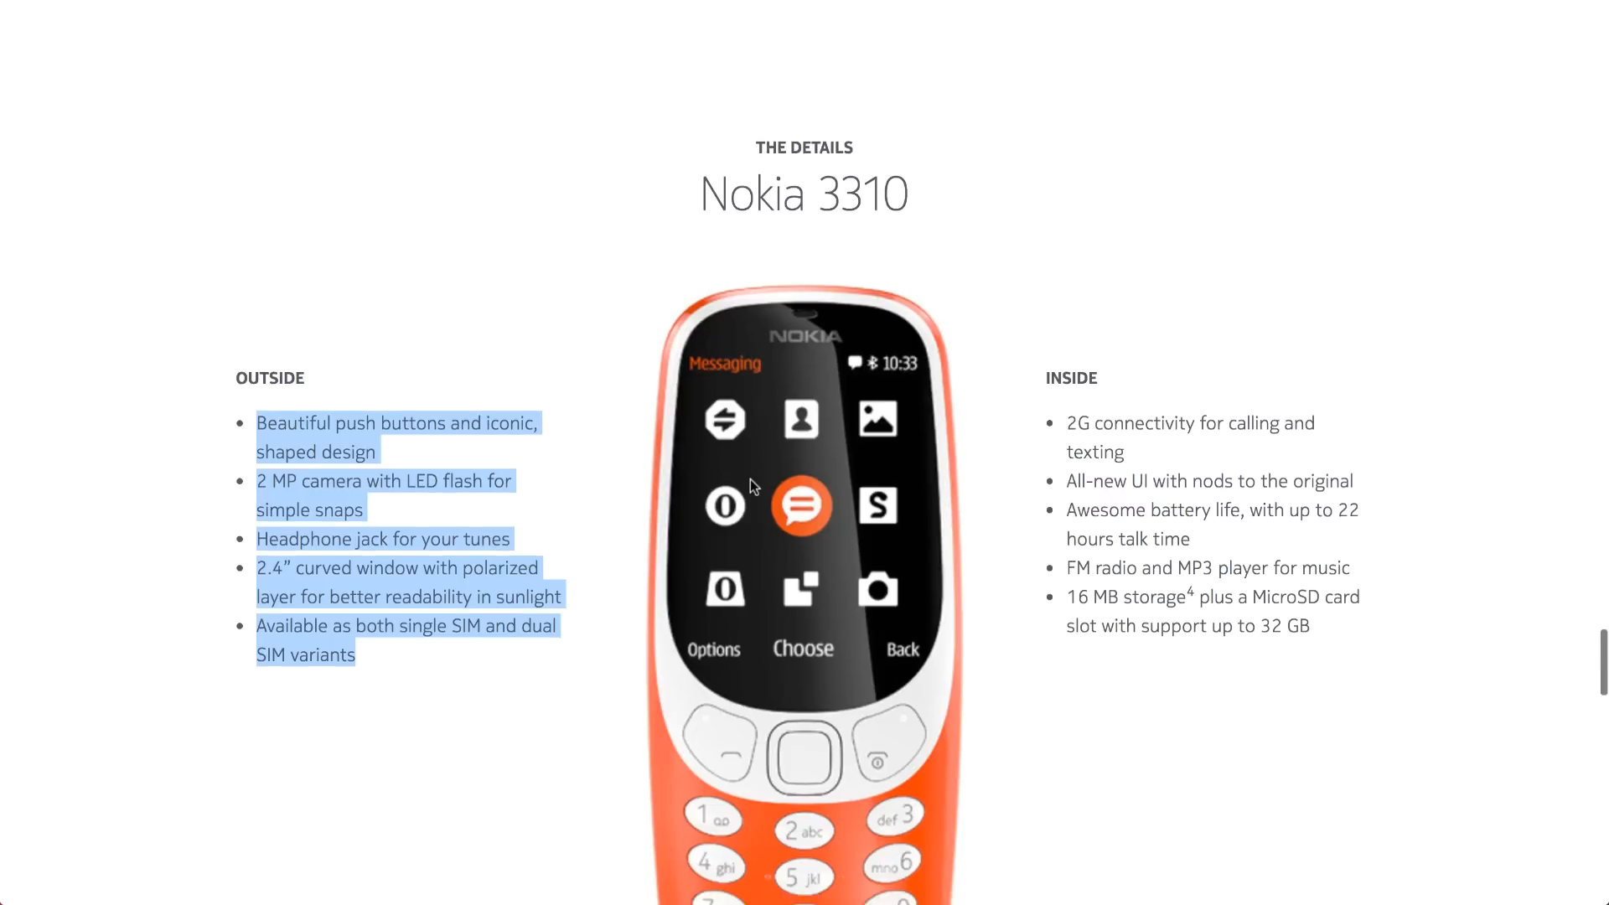
# Select the five Inside bullet points on the original Nokia 3310 page for copying, from "2G connectivity" to "32 GB"
pyautogui.scroll(-2, 750, 479)
pyautogui.moveTo(1339, 571); pyautogui.dragTo(1077, 358)
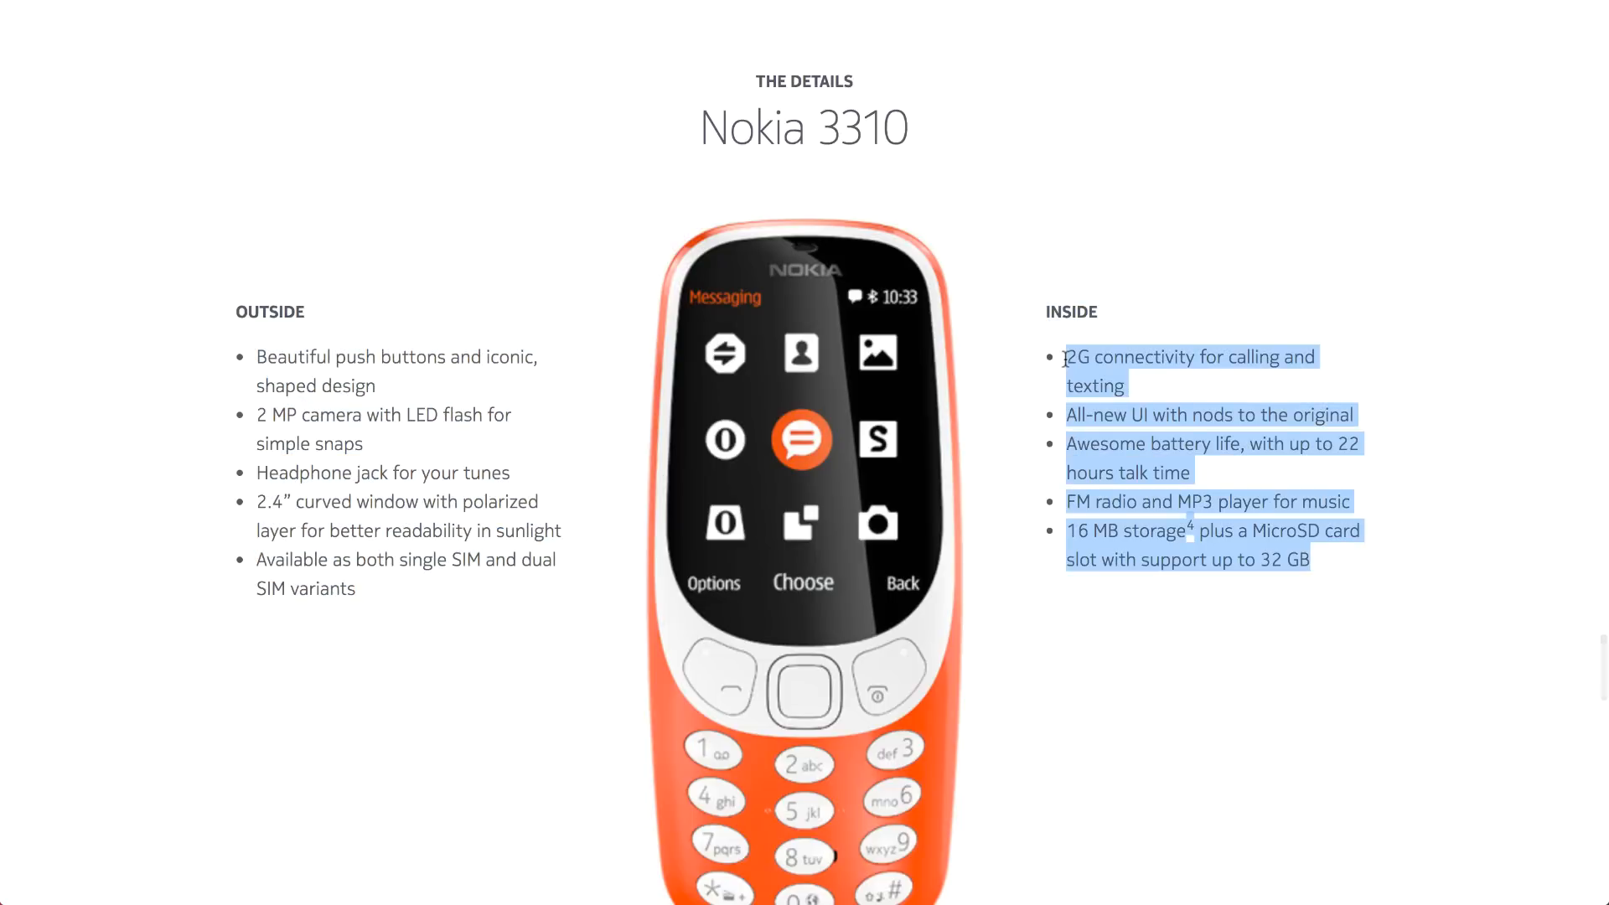
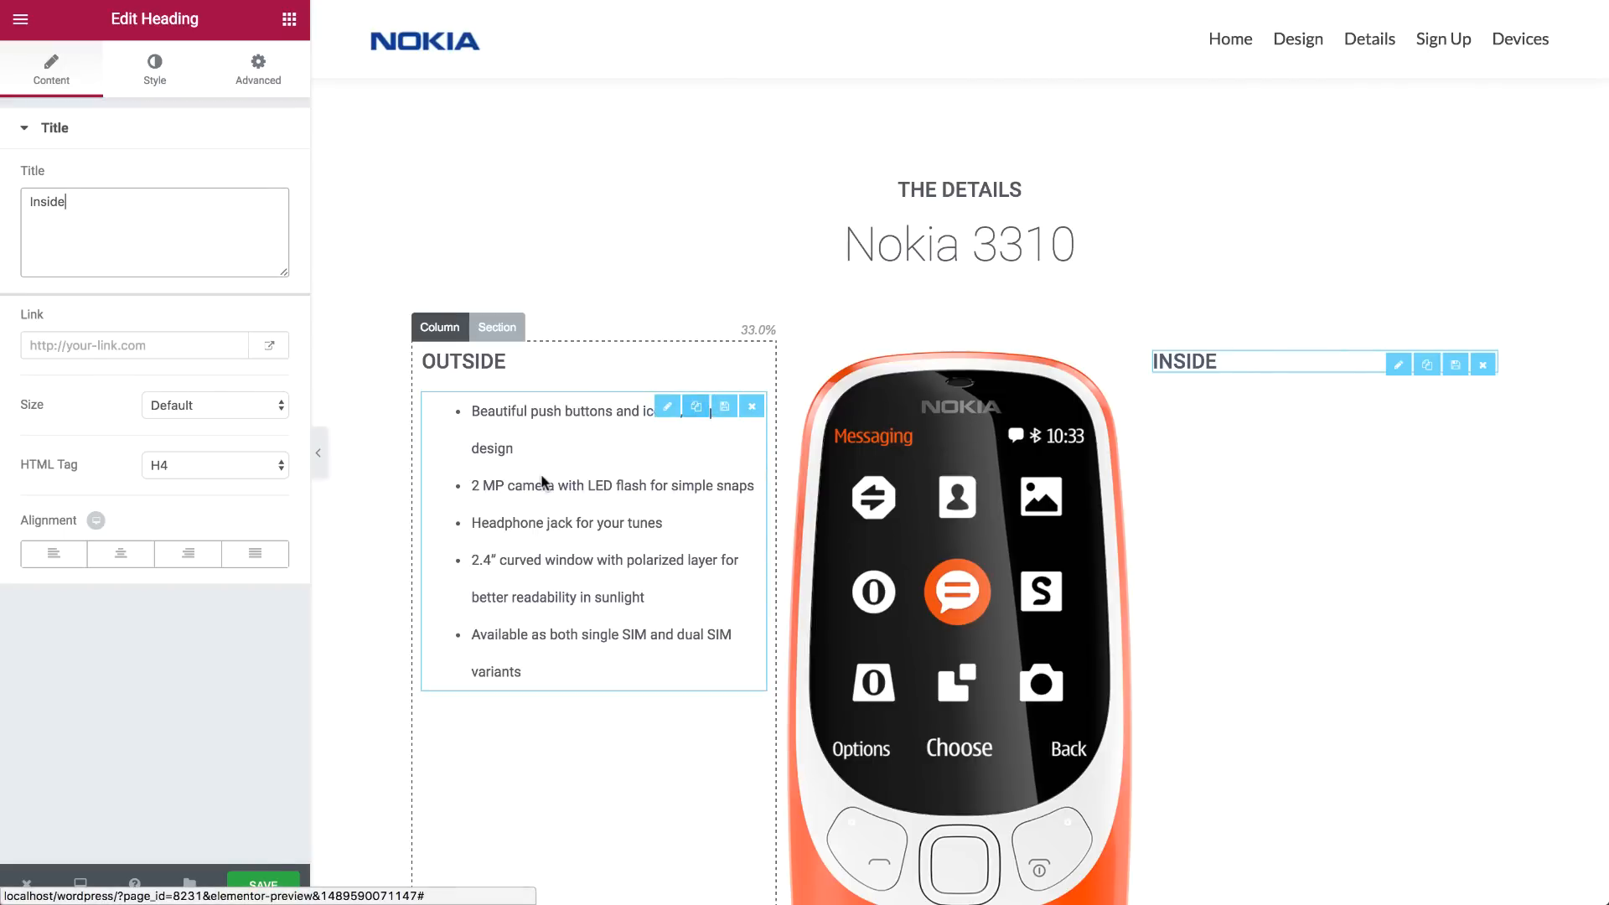
# Set the Outside list's text size to 25 px and its line height to 1.5 em
pyautogui.click(712, 417)
pyautogui.click(151, 72)
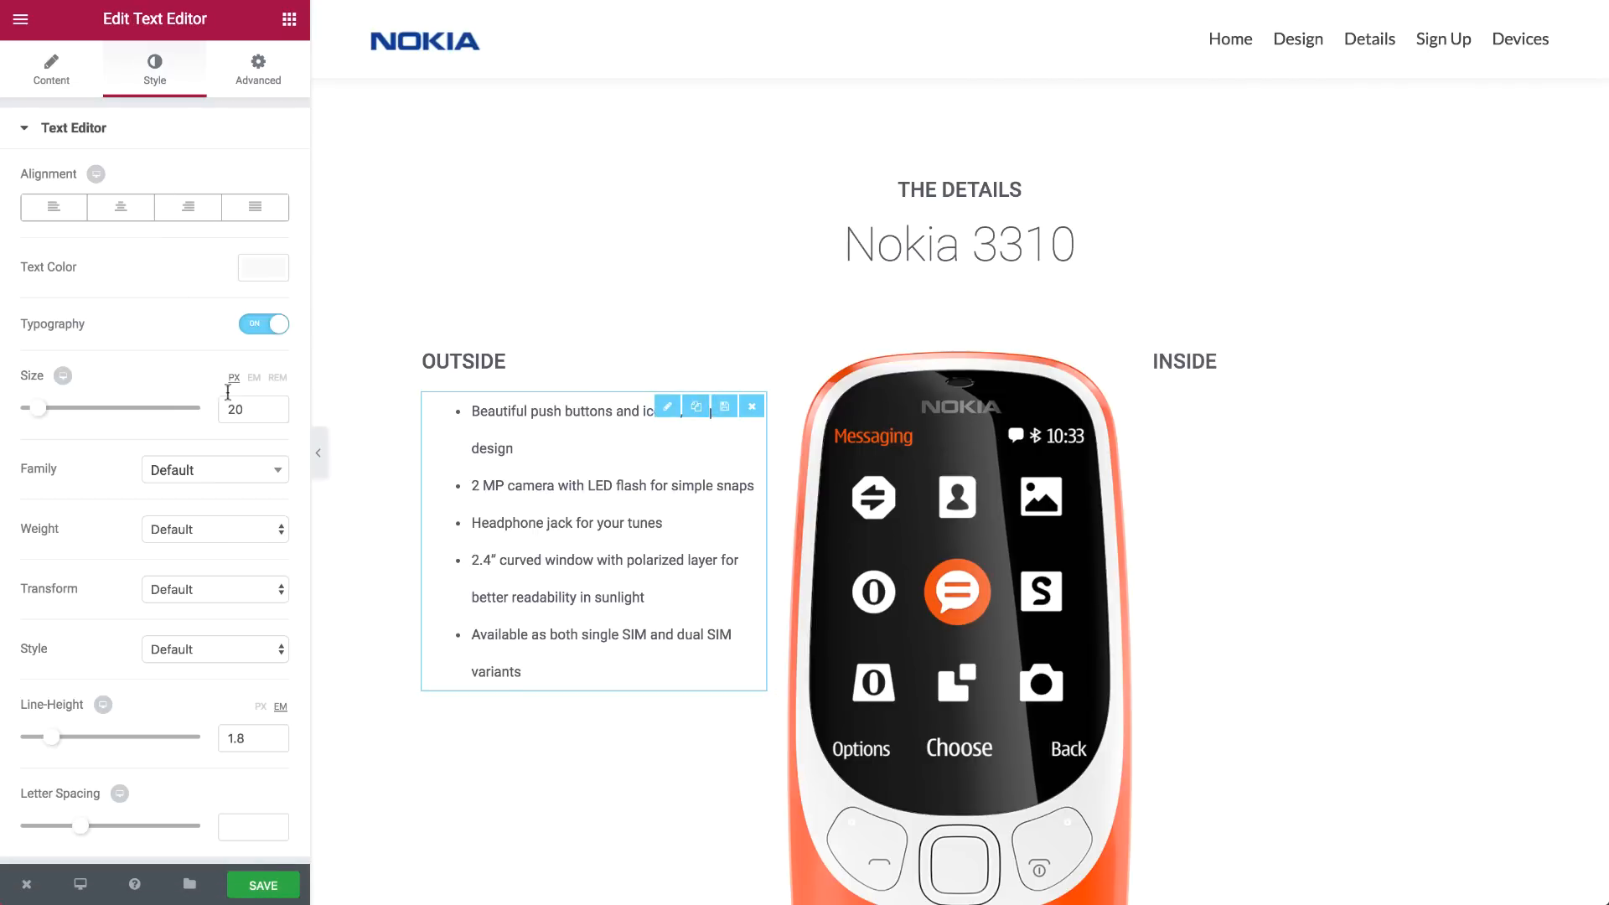
pyautogui.press('Up')
pyautogui.press('Up')
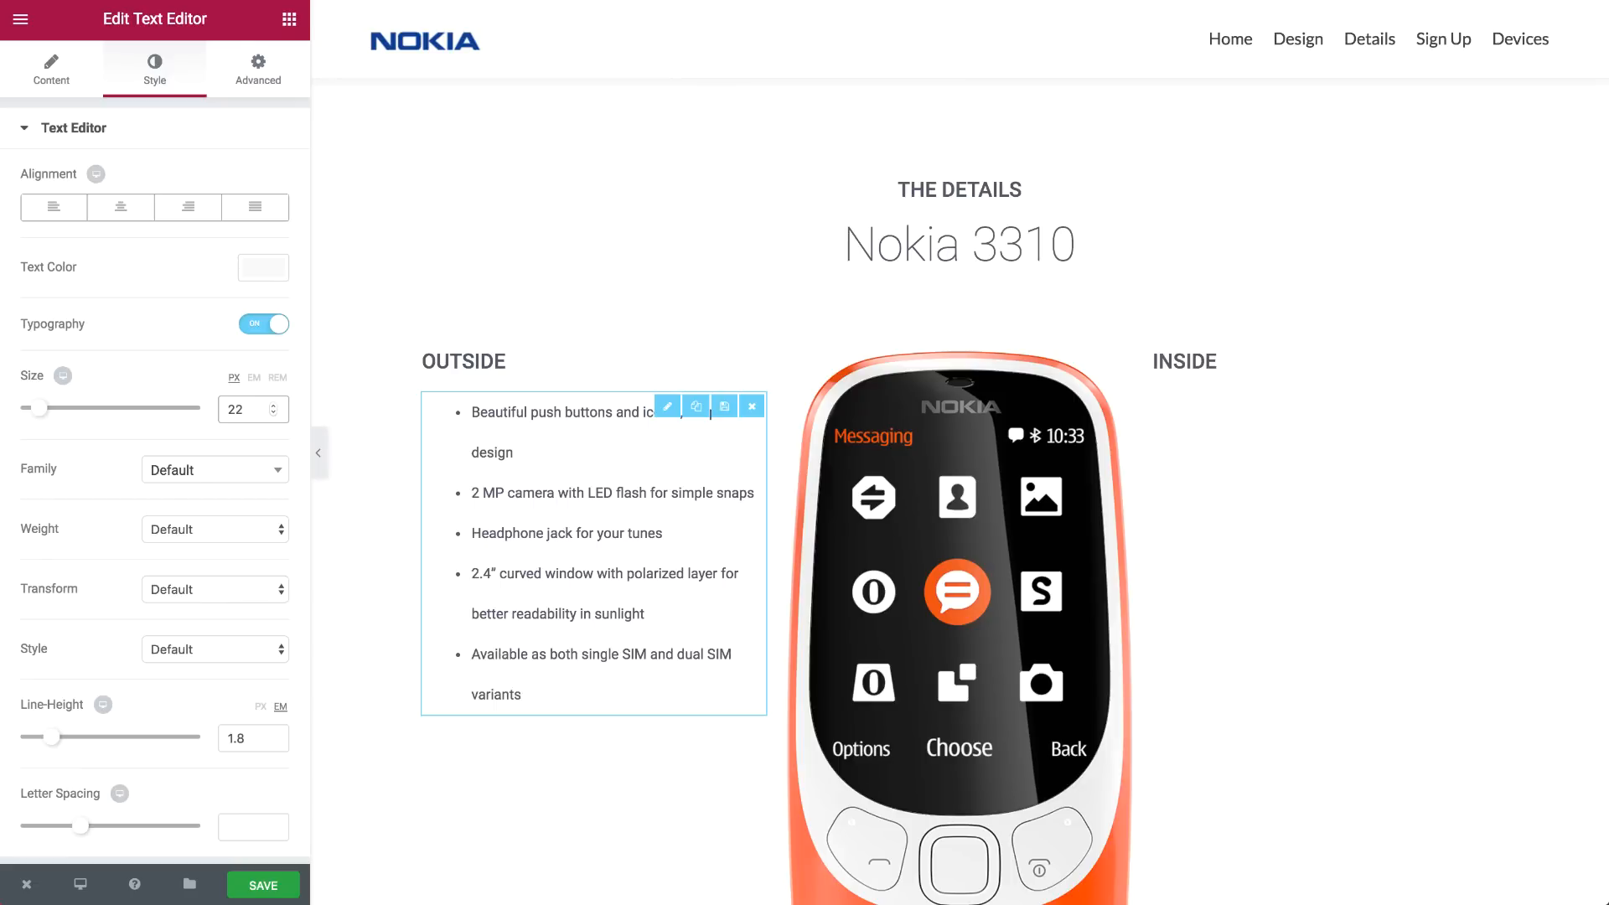
pyautogui.press('Up')
pyautogui.press('Up')
pyautogui.press('Up')
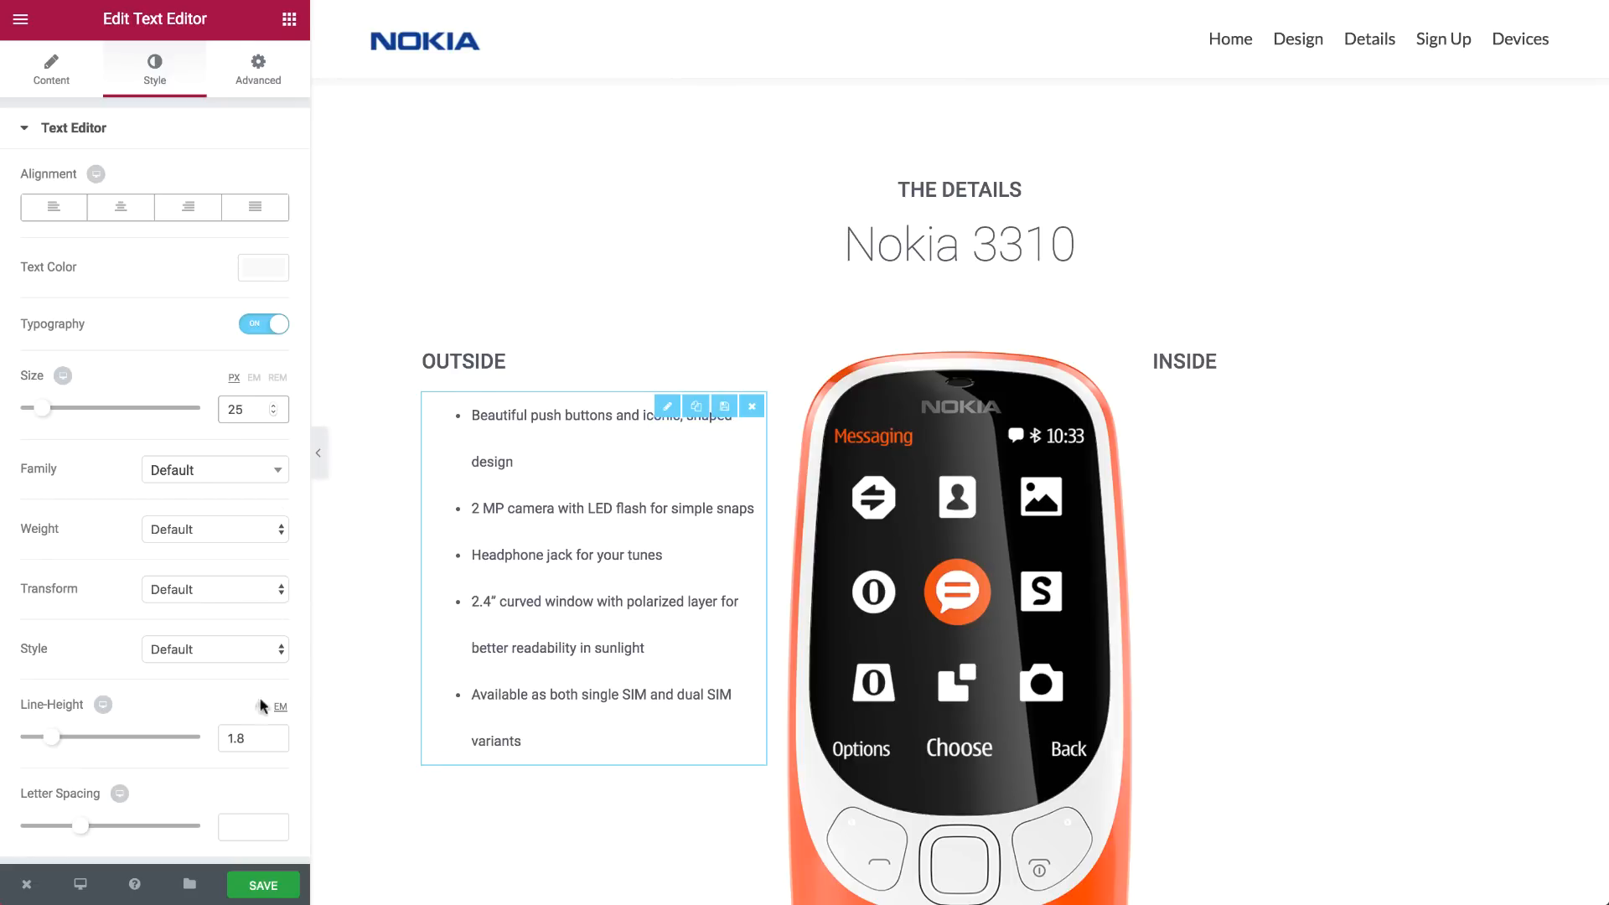
pyautogui.click(246, 740)
pyautogui.press('Down')
pyautogui.press('Down')
pyautogui.press('Down')
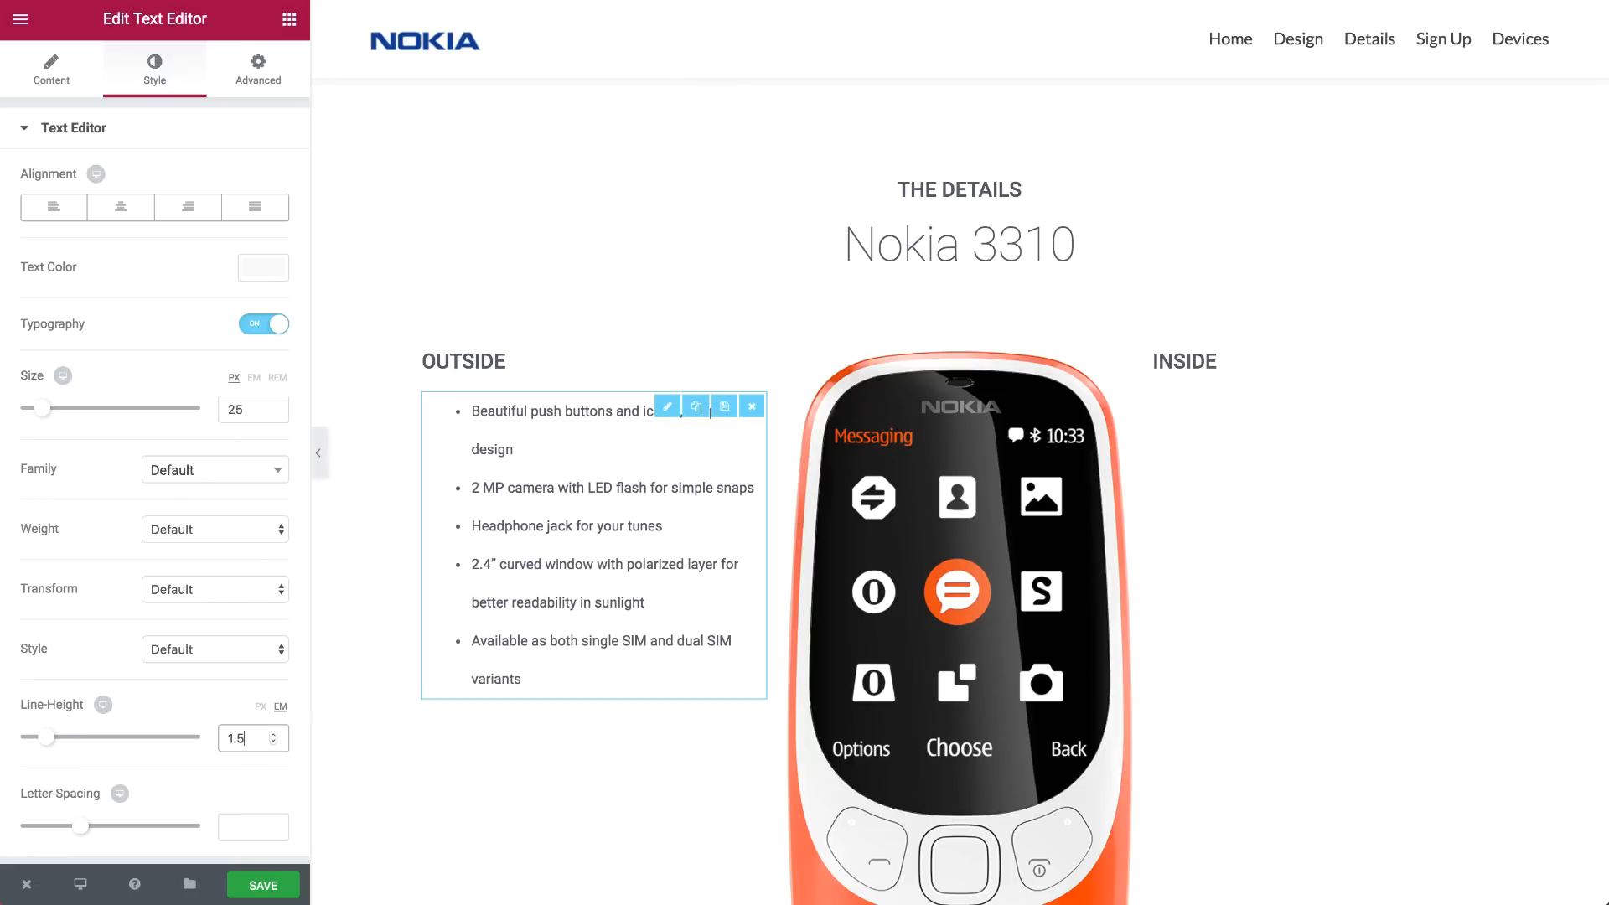
# Duplicate the Outside list into the column right of the phone image and place it below the "Inside" heading
pyautogui.click(704, 408)
pyautogui.moveTo(703, 408); pyautogui.dragTo(1210, 390)
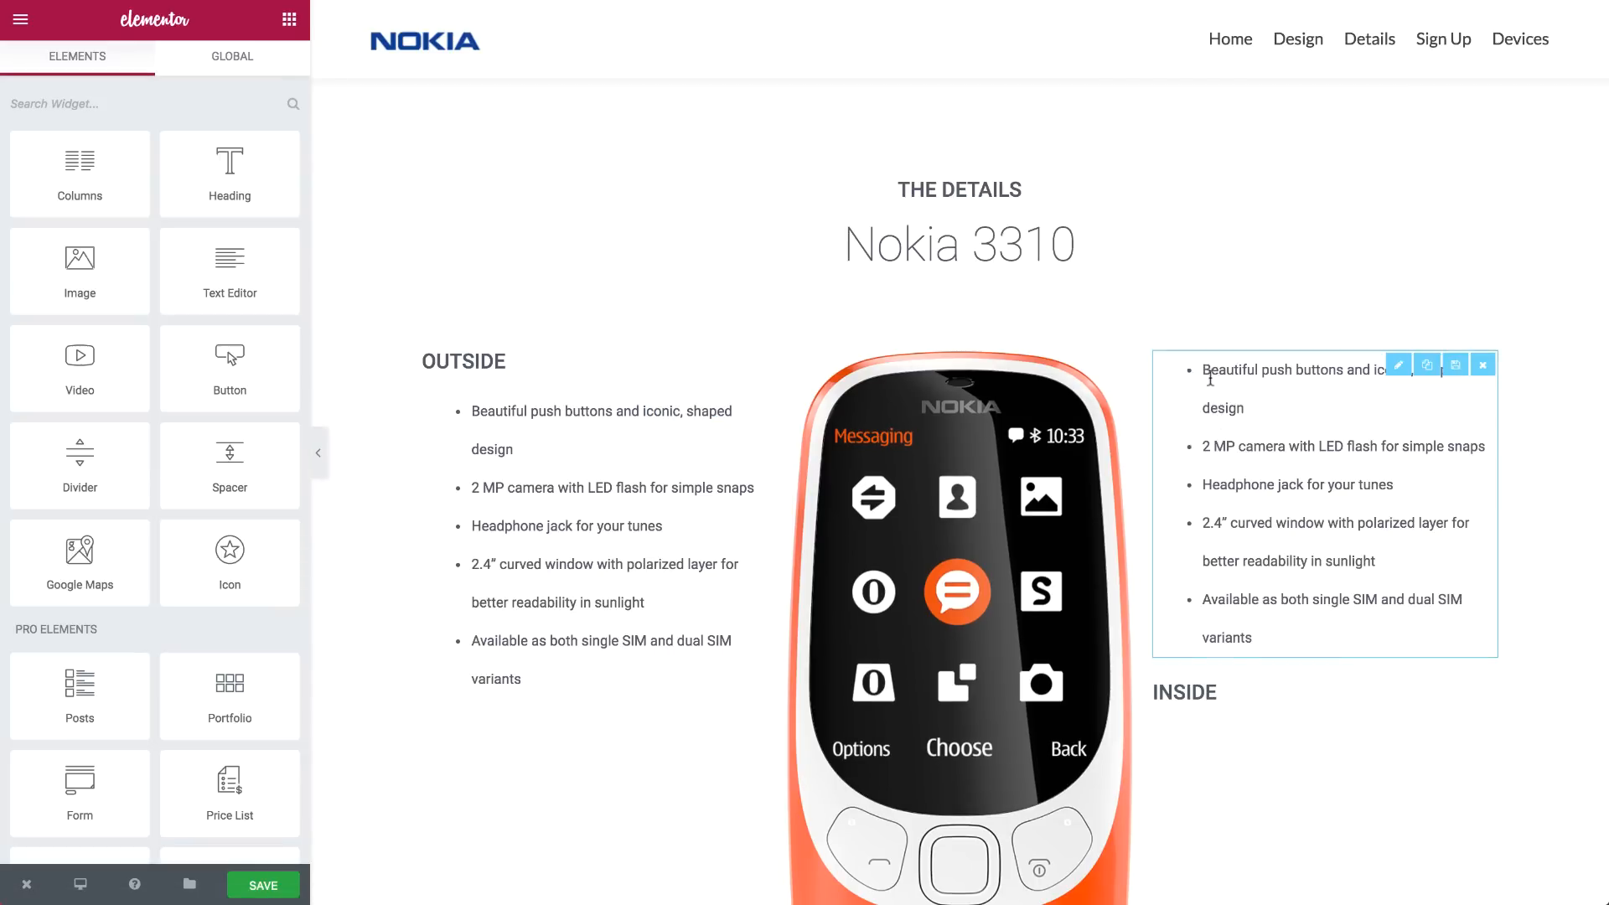
pyautogui.moveTo(1207, 693); pyautogui.dragTo(1201, 475)
pyautogui.click(1225, 521)
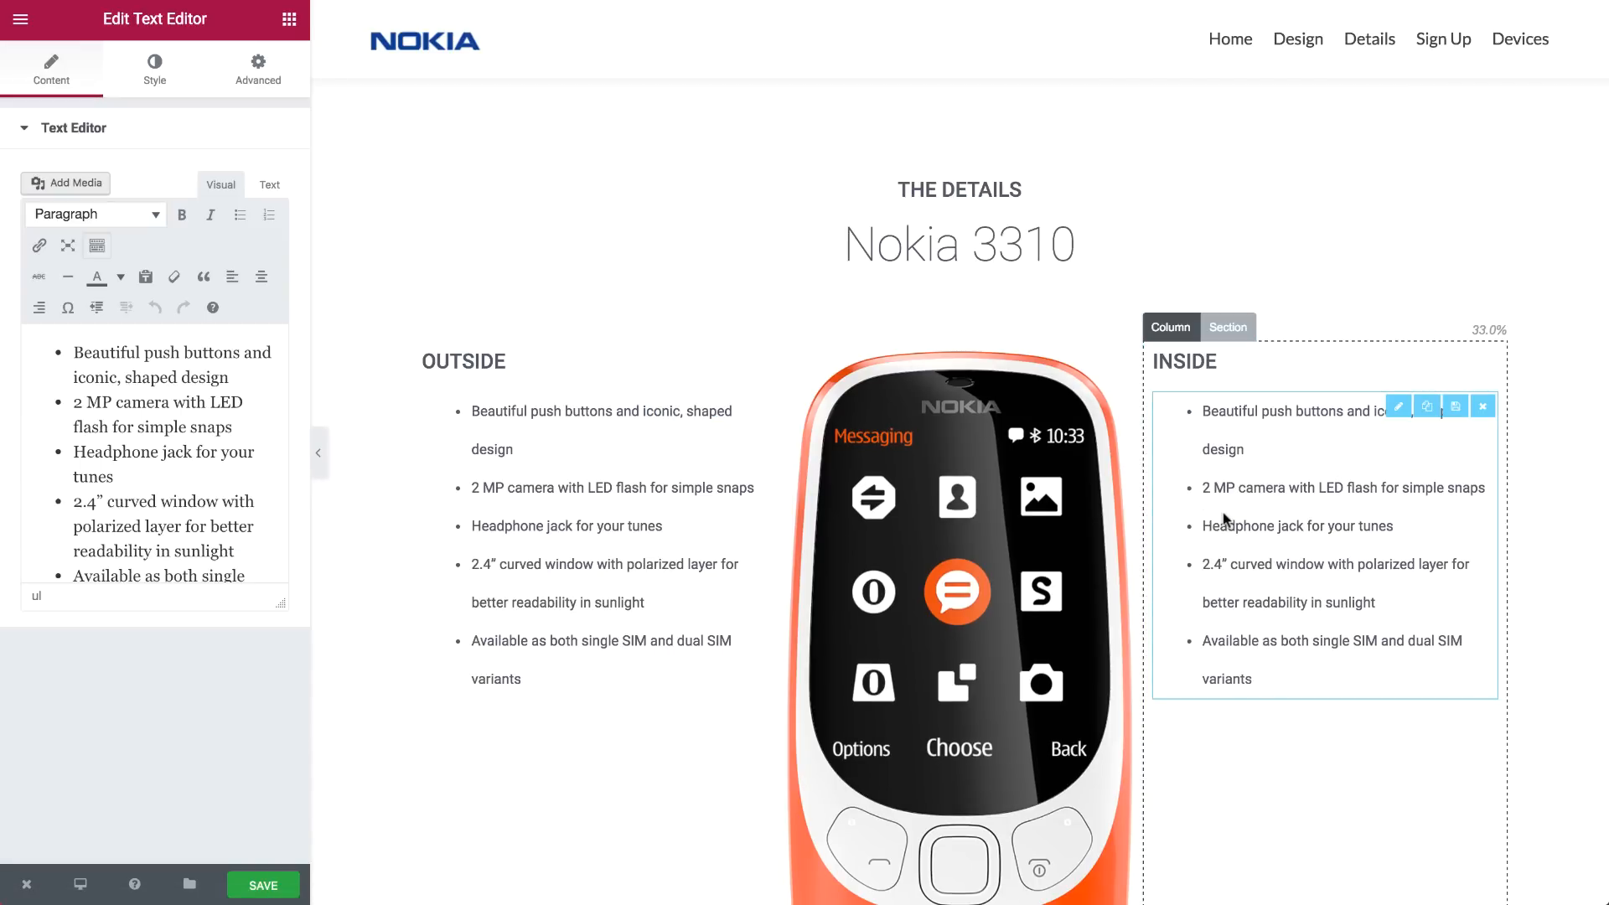
# Replace the copied list's text with the Inside bullet points from the original page and remove the empty last bullet
pyautogui.tripleClick(130, 409)
pyautogui.hotkey('ctrl', 'a')
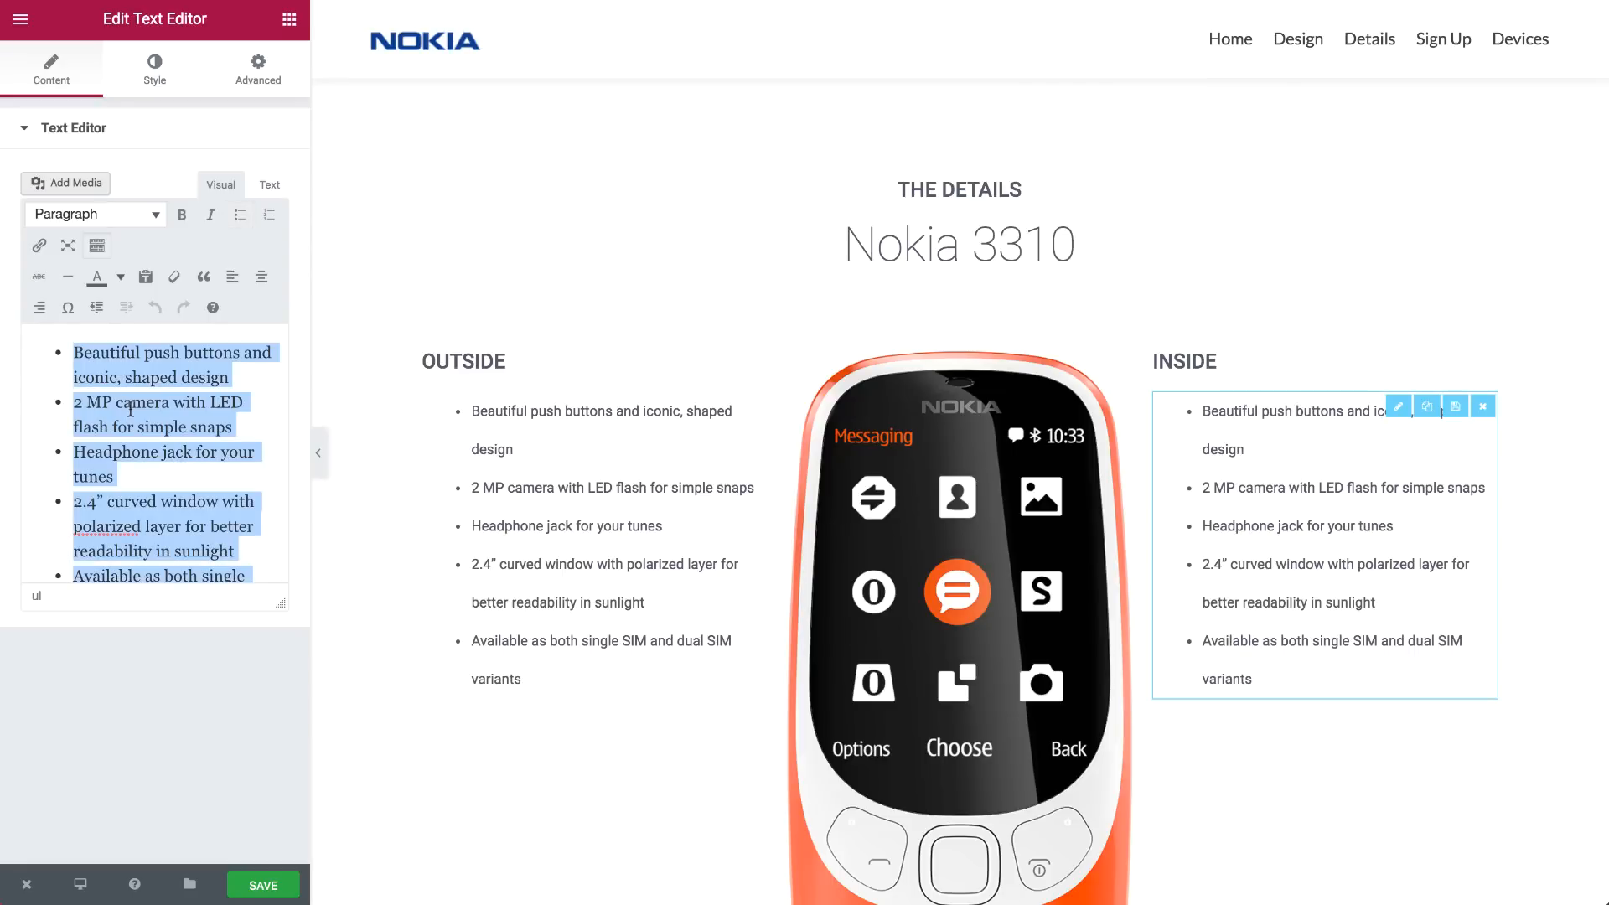
pyautogui.hotkey('ctrl', 'v')
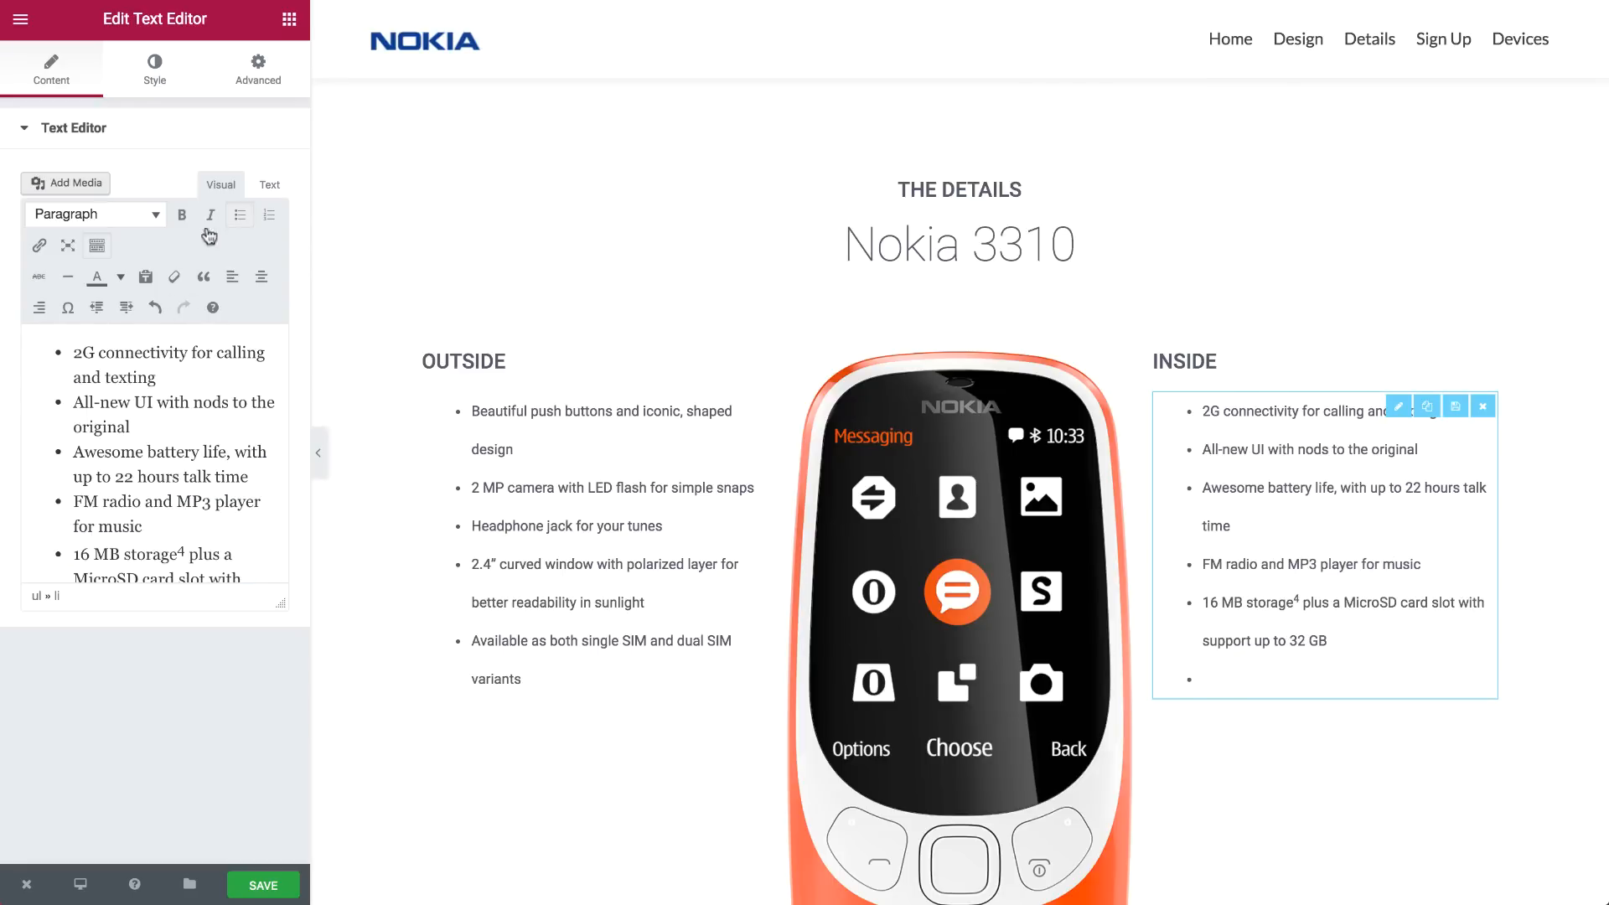
pyautogui.click(269, 184)
pyautogui.click(219, 184)
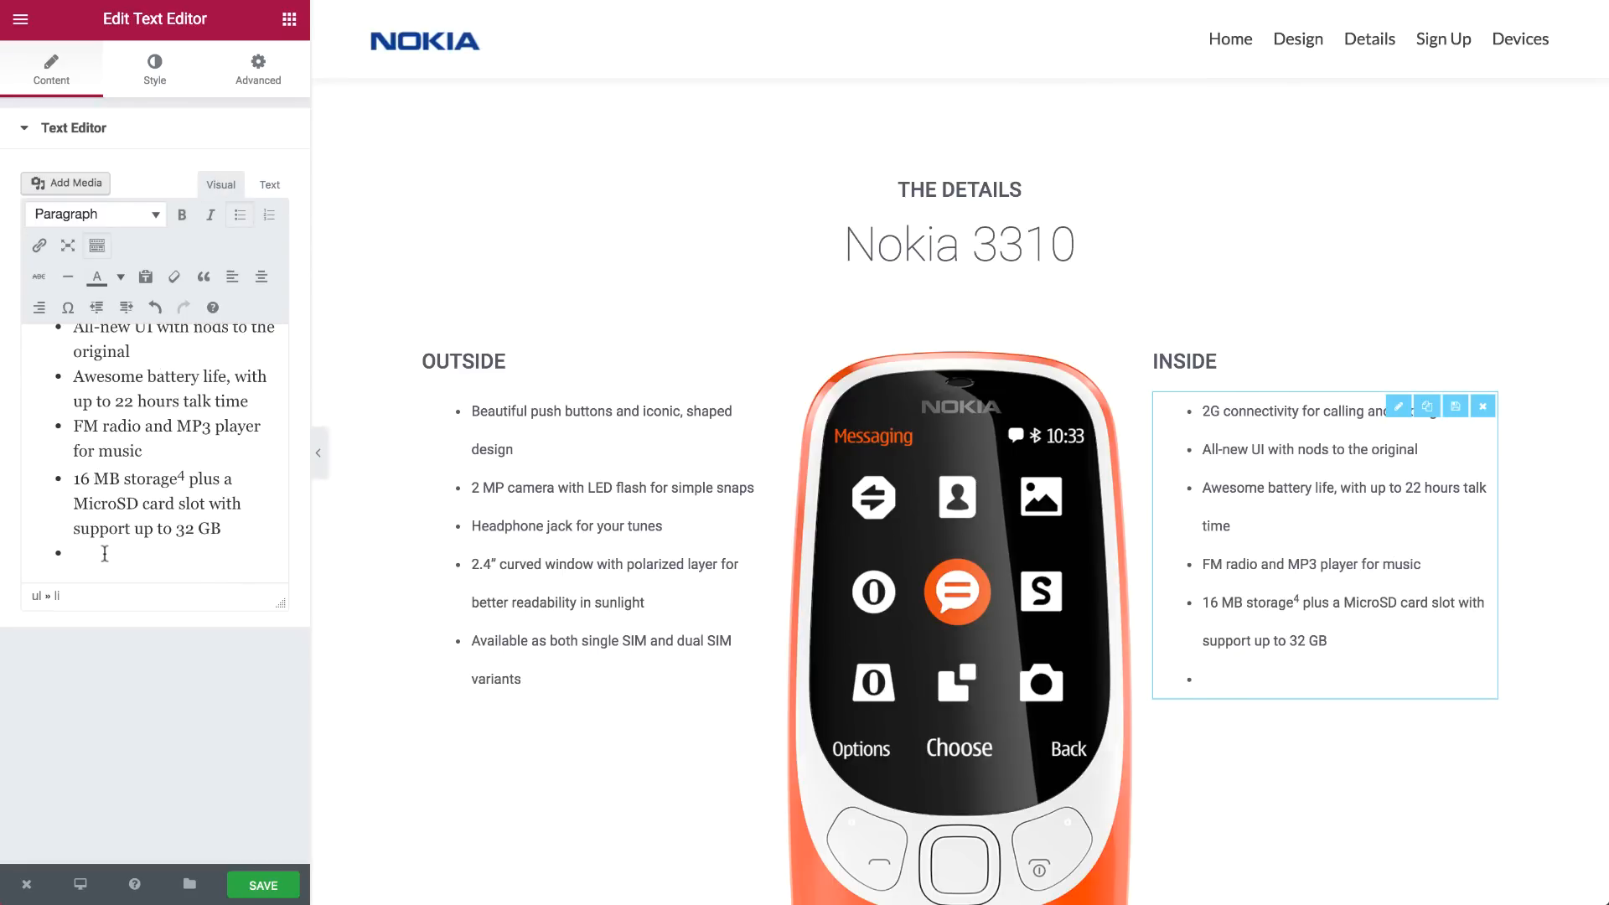
pyautogui.press('BackSpace')
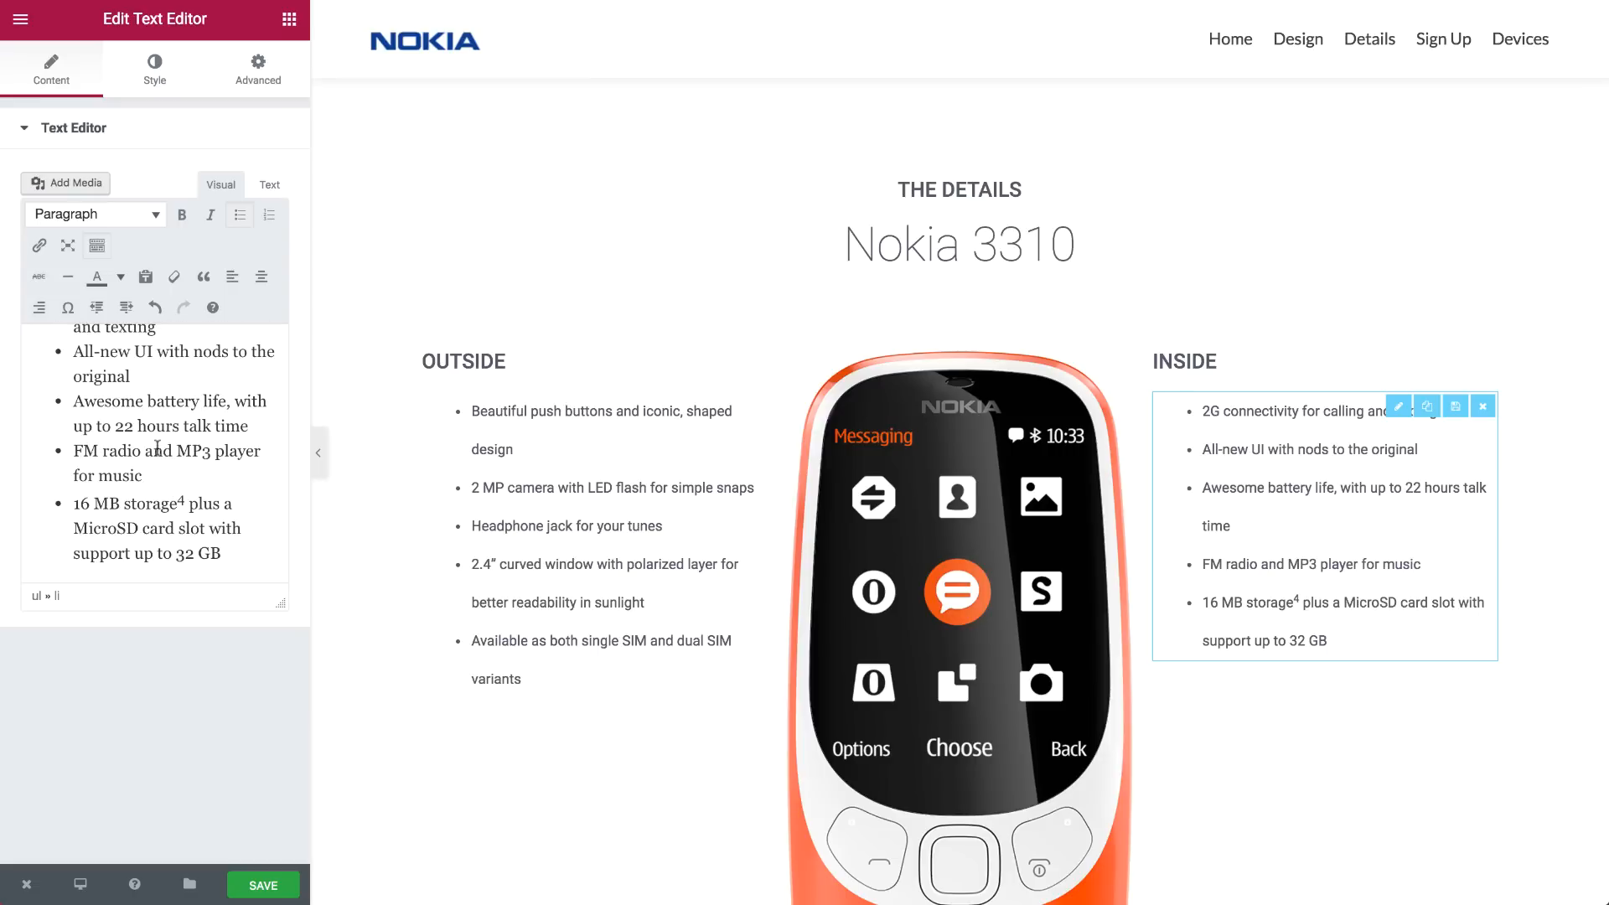
# Set the OUTSIDE column's padding to 90 px at the top and 50 px on the right, with the sides unlinked
pyautogui.click(439, 325)
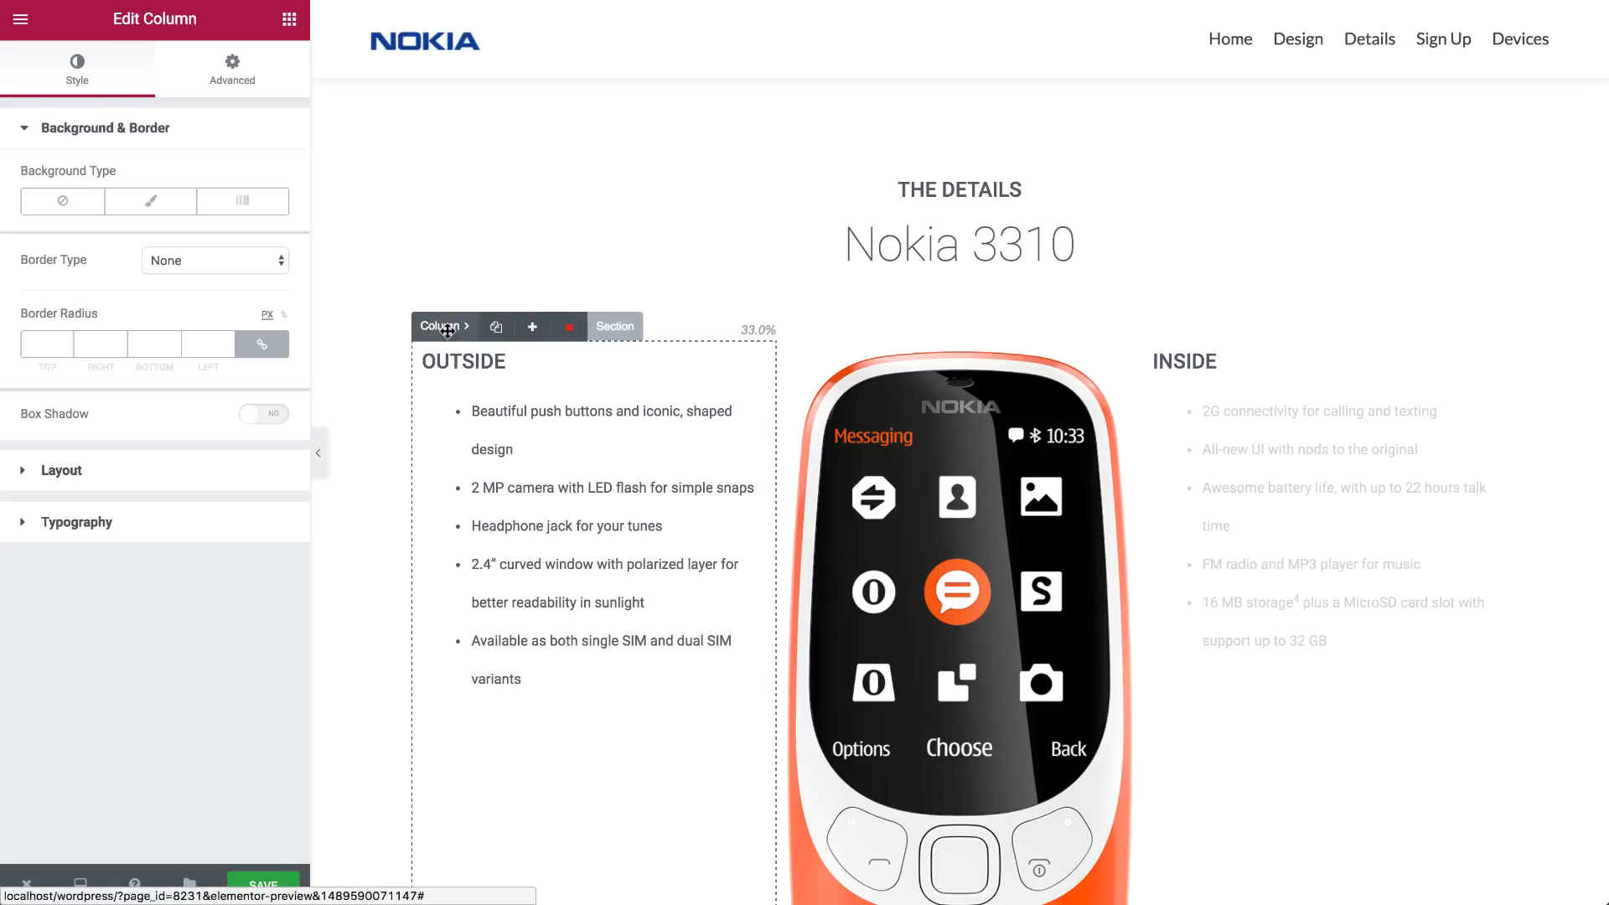
pyautogui.click(266, 87)
pyautogui.click(261, 311)
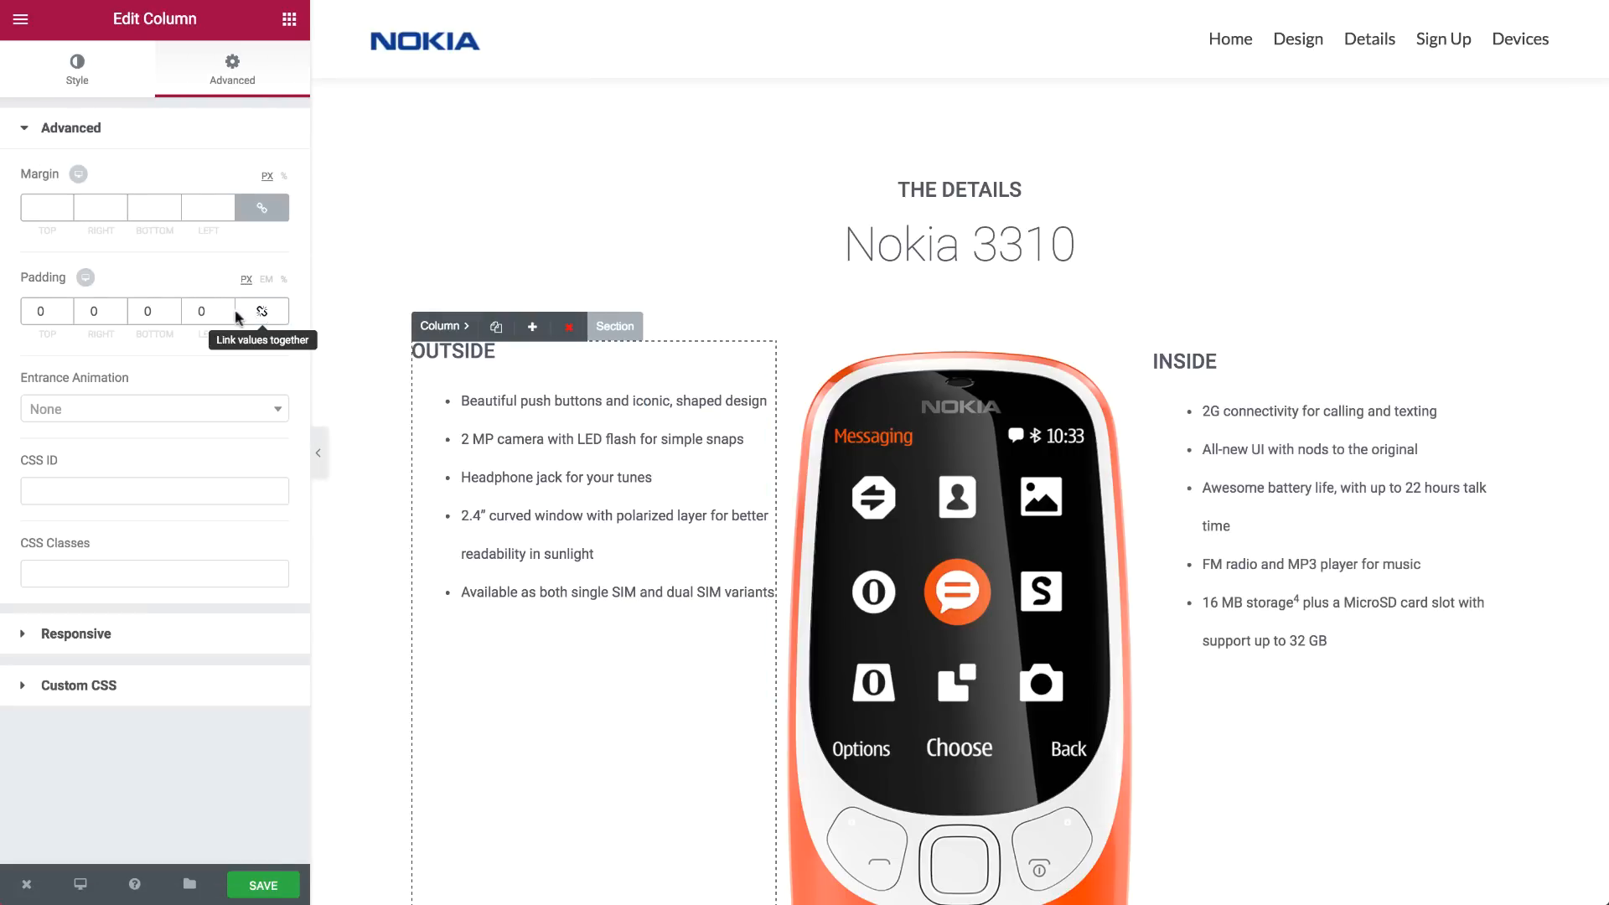
pyautogui.write('90')
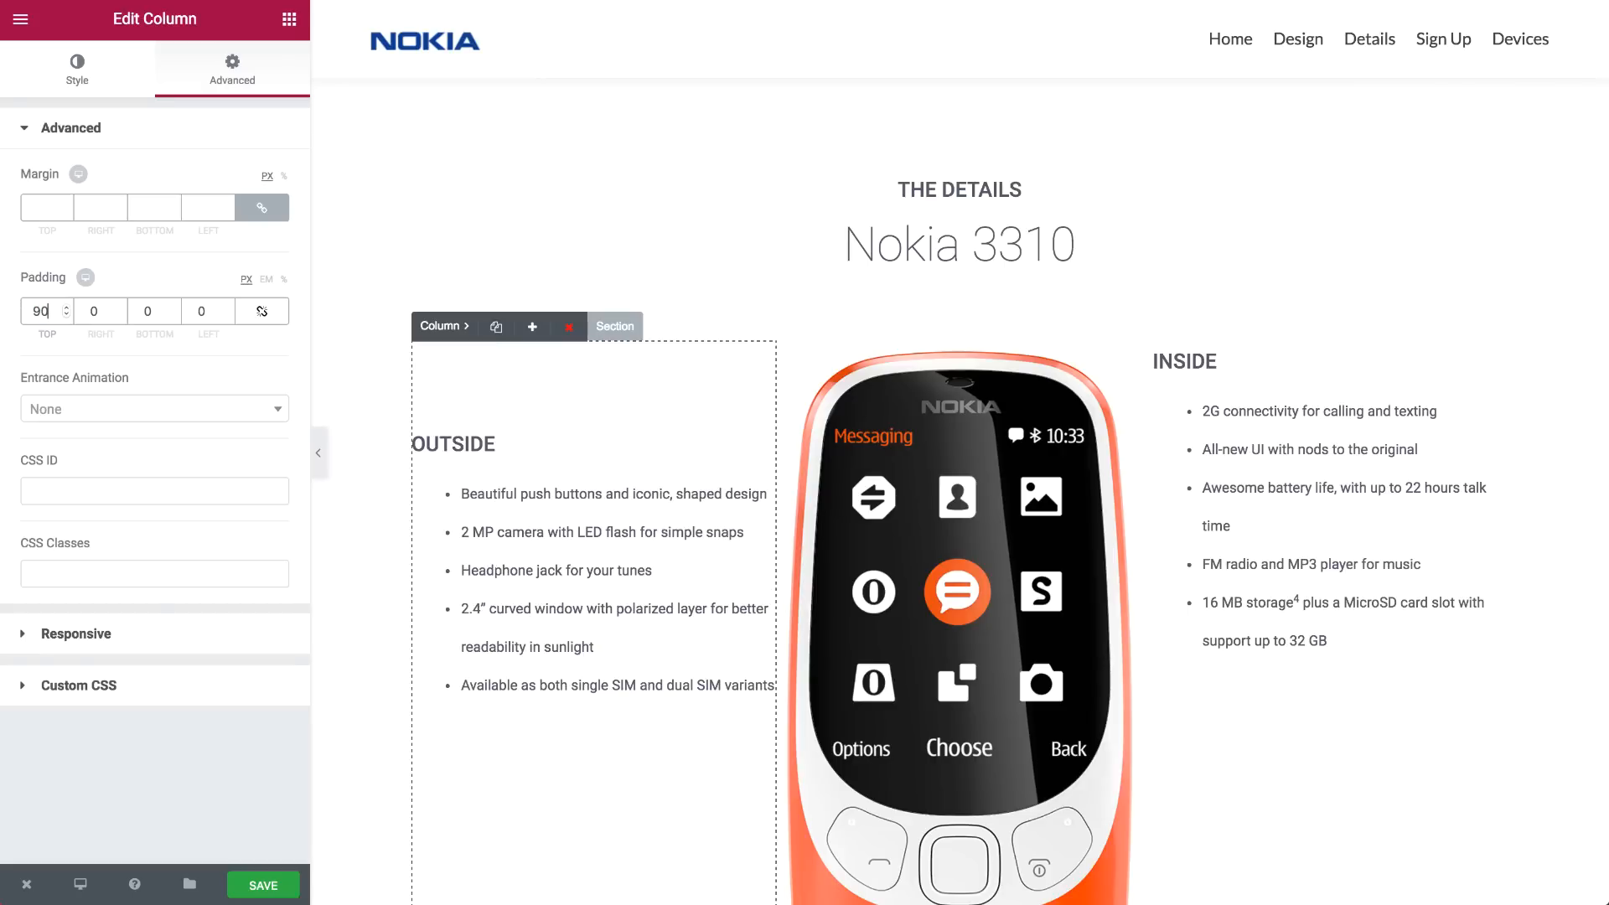
pyautogui.press('Tab')
pyautogui.write('50')
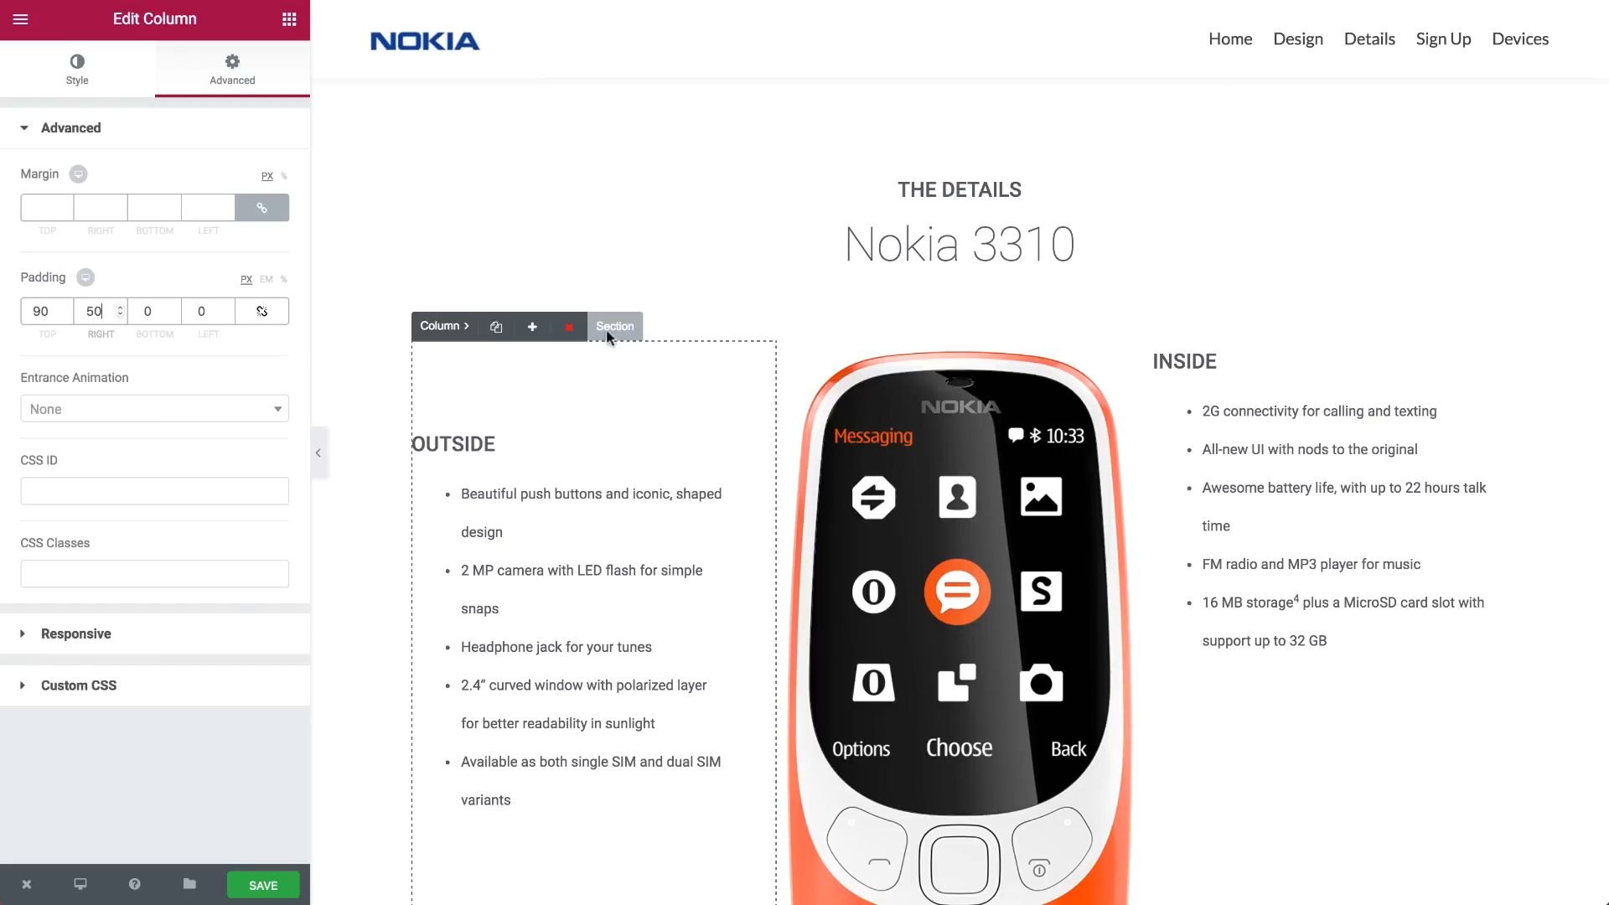
# Set the INSIDE column's padding to 50 px on the left and 90 px at the top, with the sides unlinked
pyautogui.click(1164, 332)
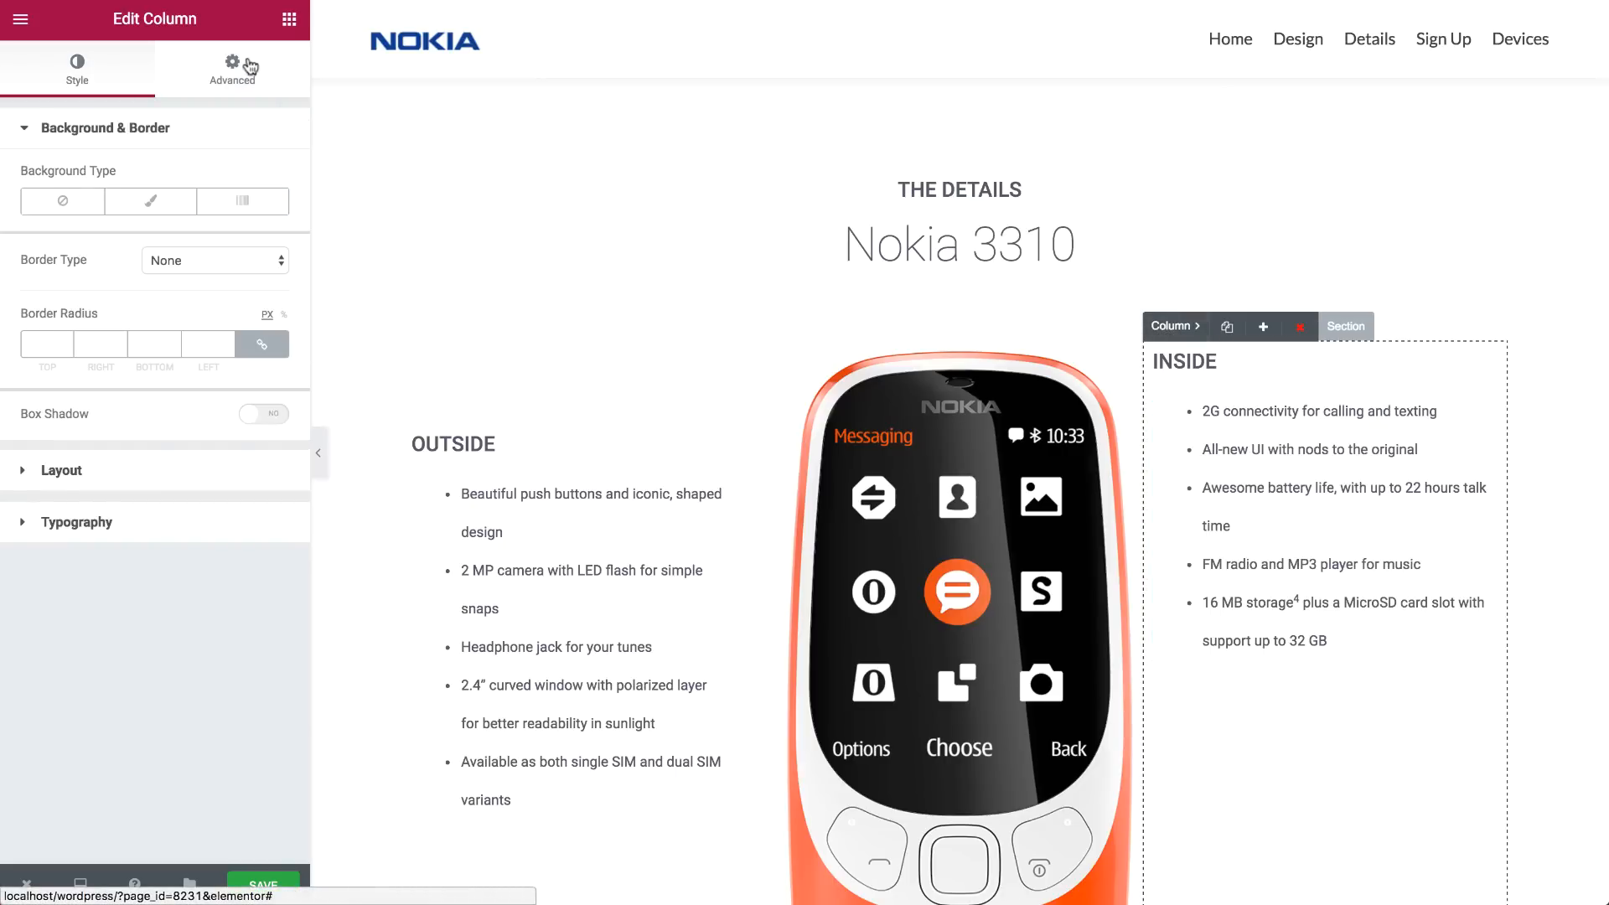
pyautogui.click(232, 67)
pyautogui.click(261, 311)
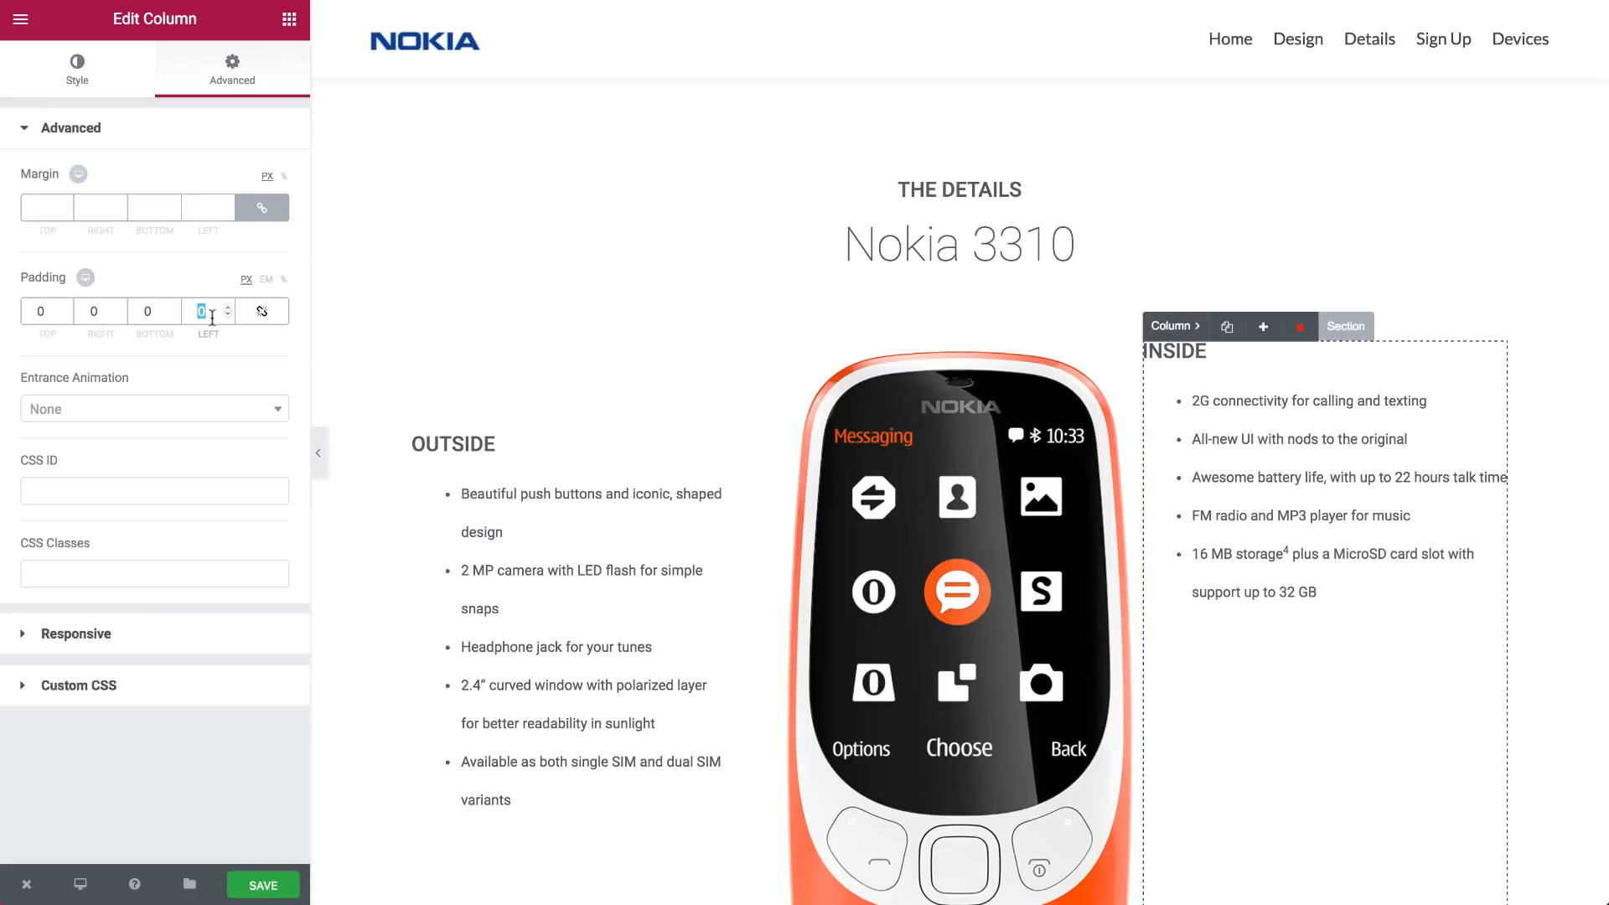
pyautogui.write('50')
pyautogui.doubleClick(50, 311)
pyautogui.write('90')
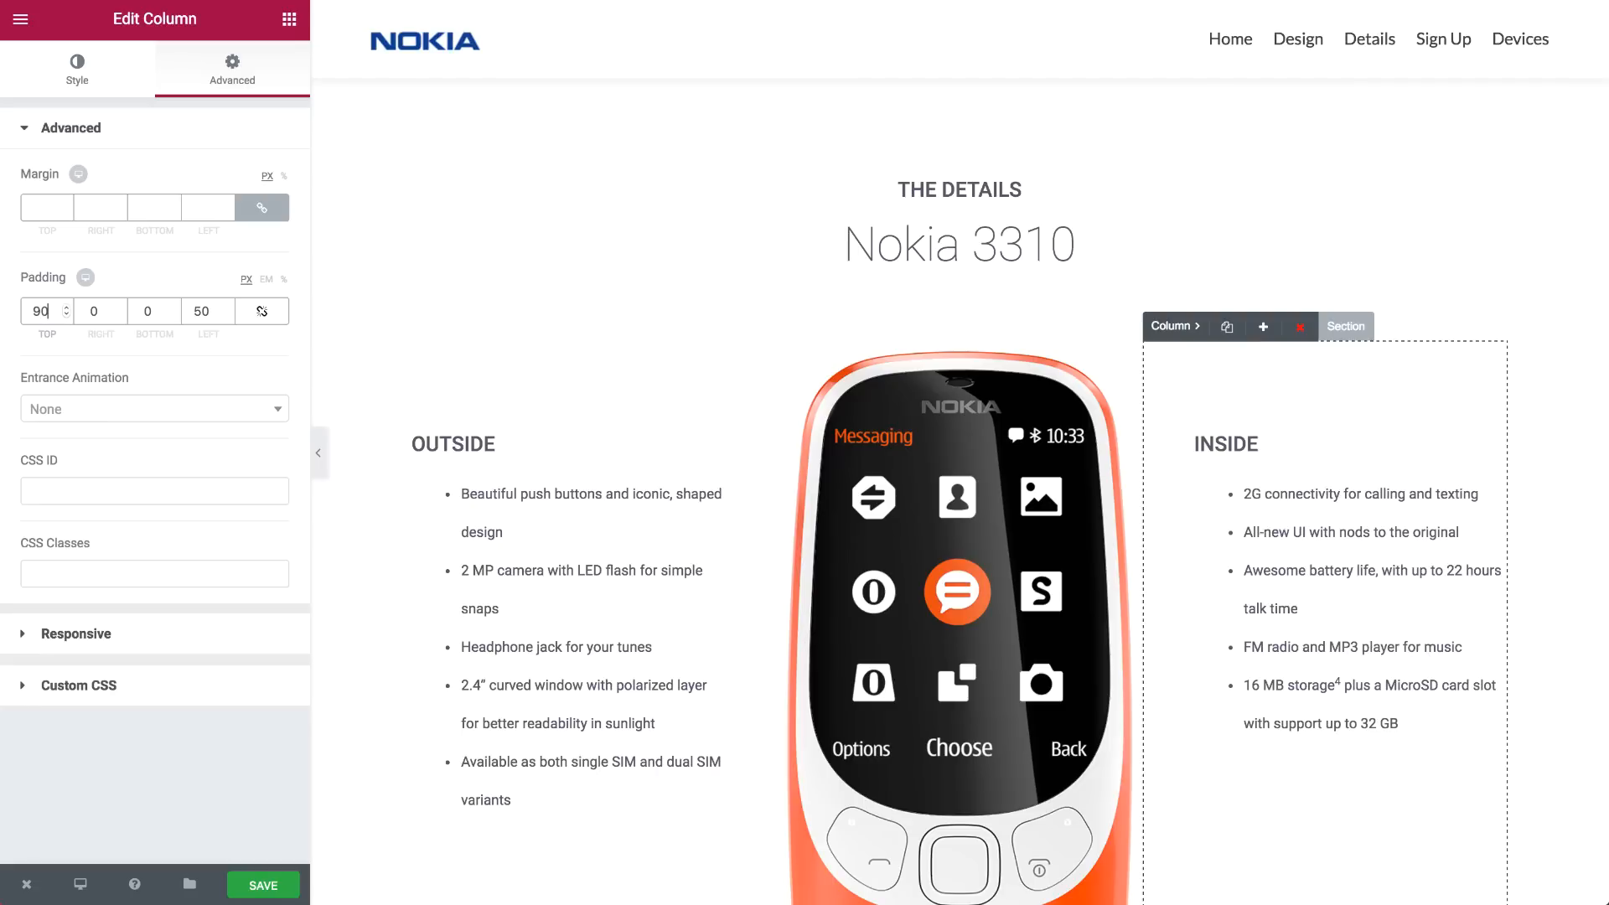
# Check the spacing below the phone on the Nokia reference page and set the three-column section's bottom padding to 70 px
pyautogui.scroll(-6, 664, 424)
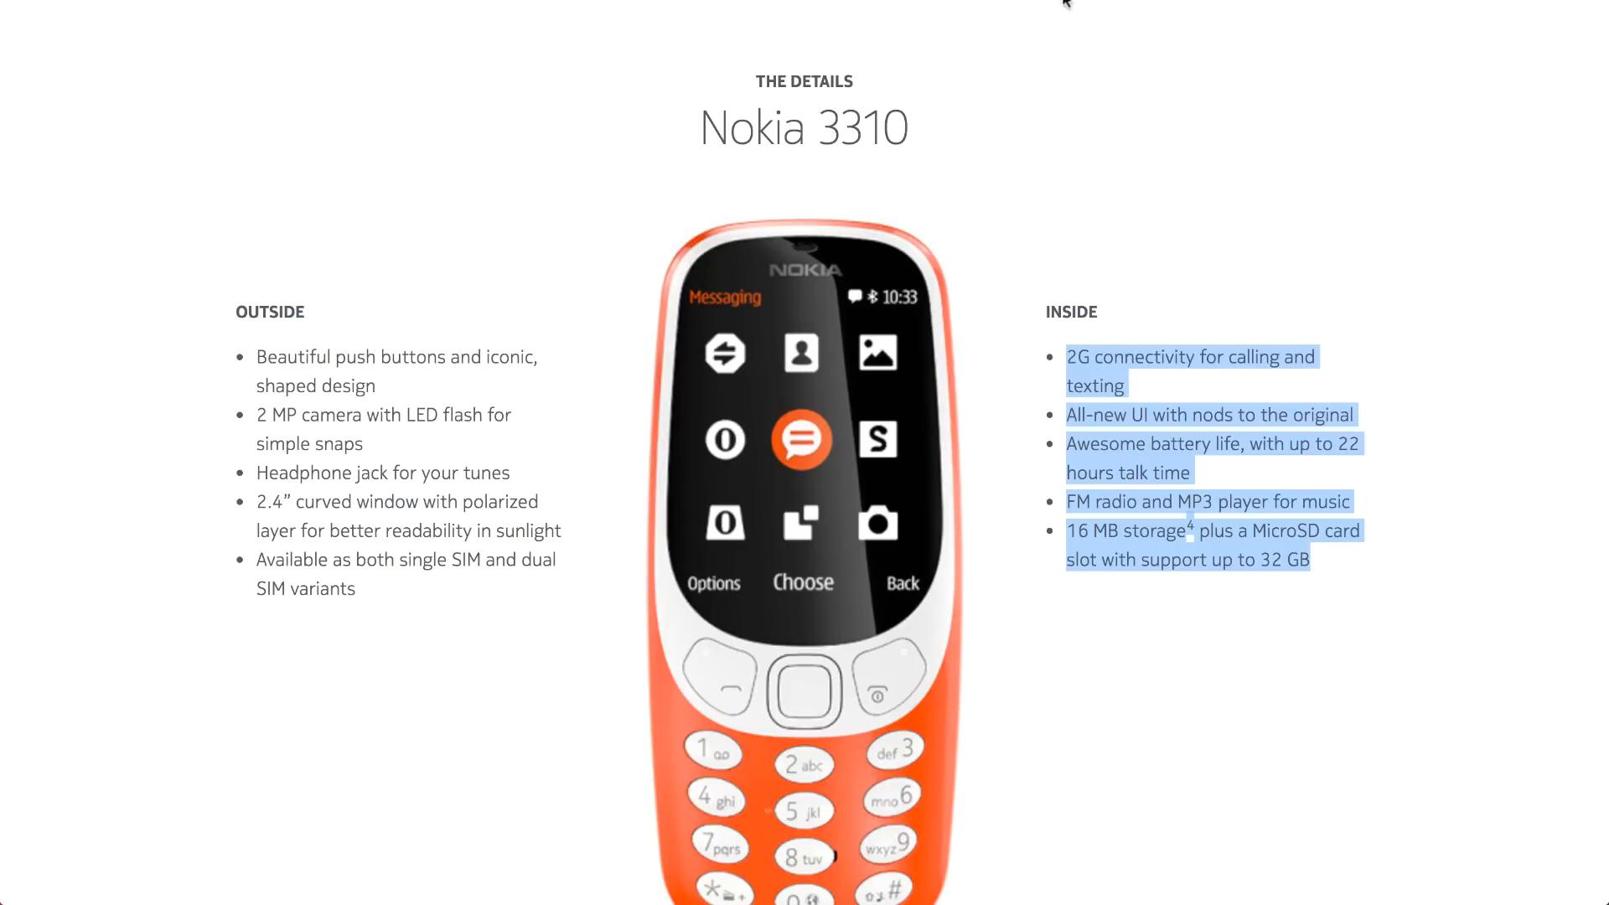
pyautogui.scroll(-8, 886, 496)
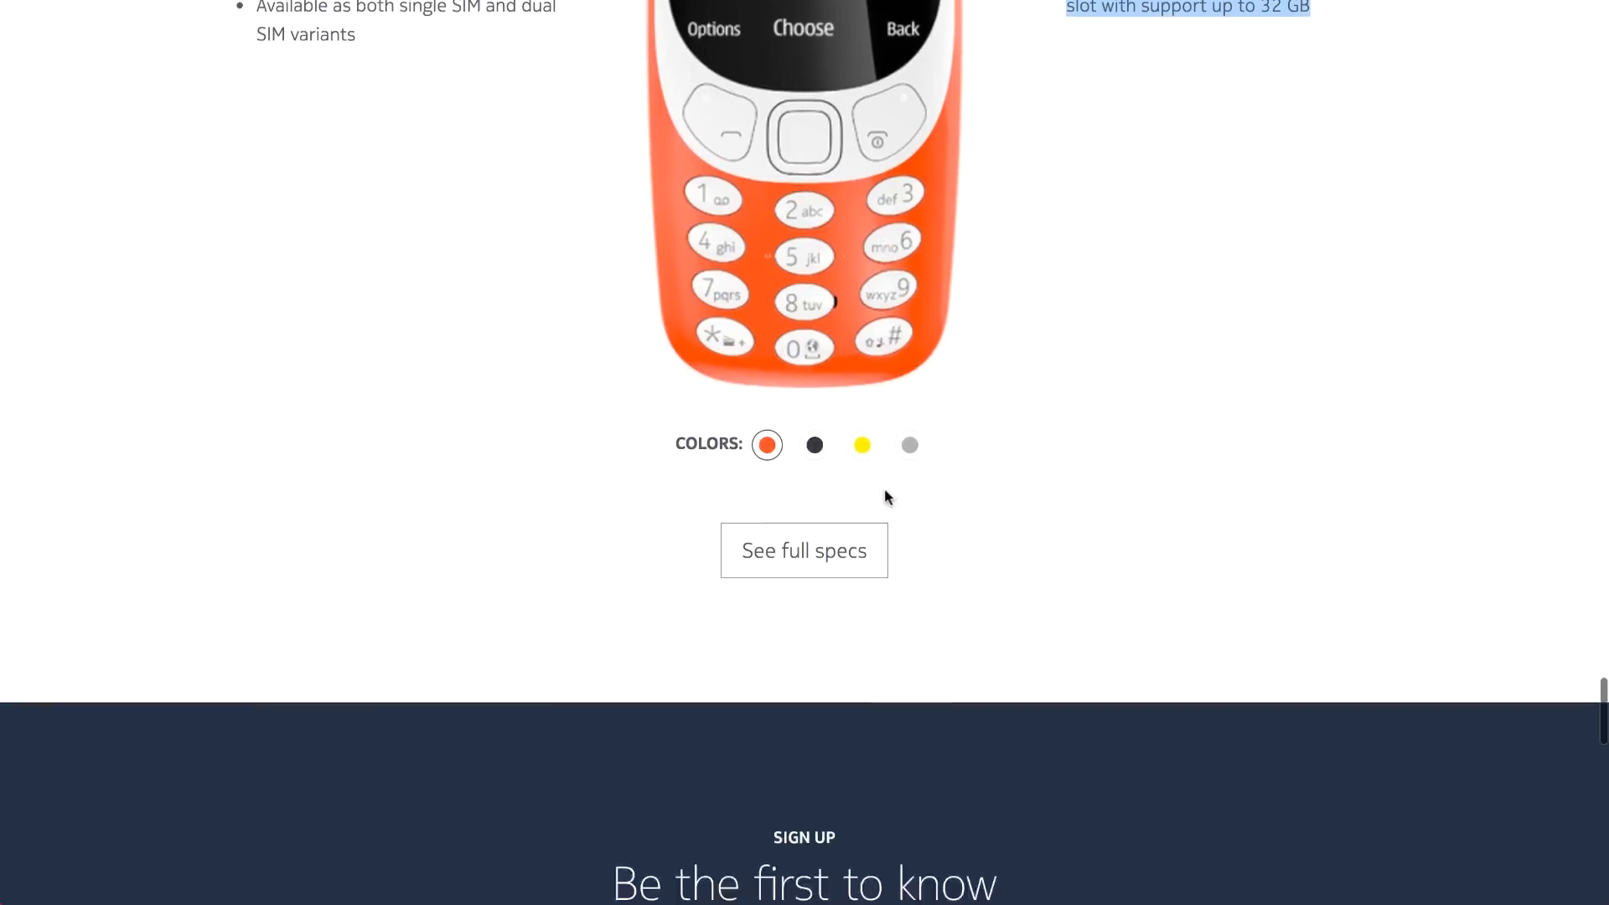
pyautogui.scroll(-5, 884, 494)
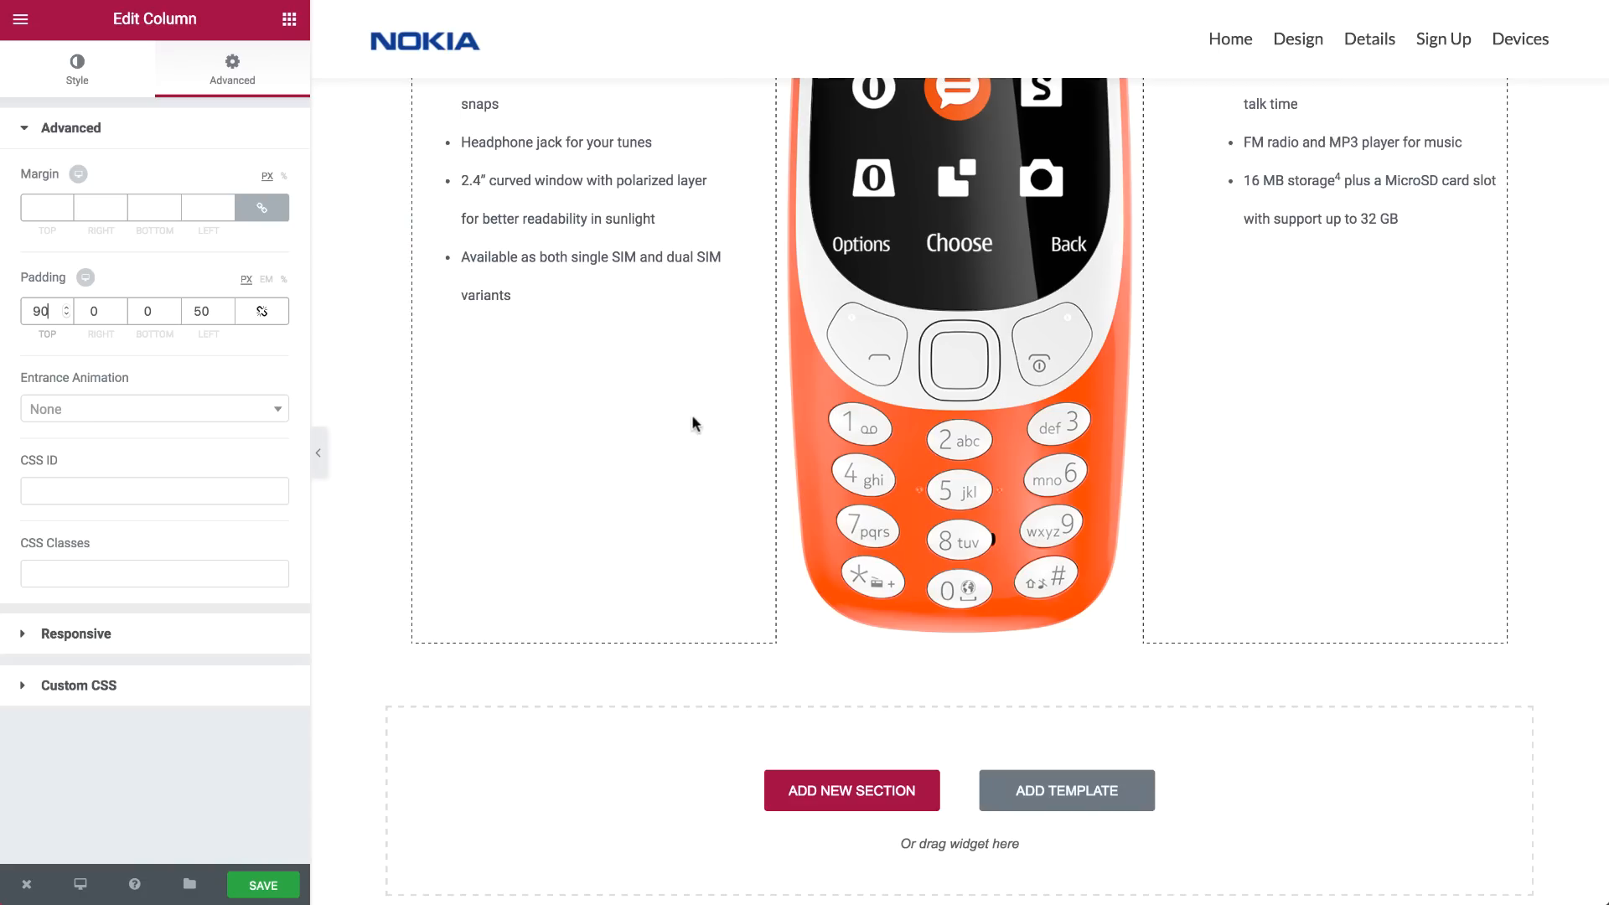
pyautogui.scroll(-4, 692, 419)
pyautogui.scroll(8, 690, 420)
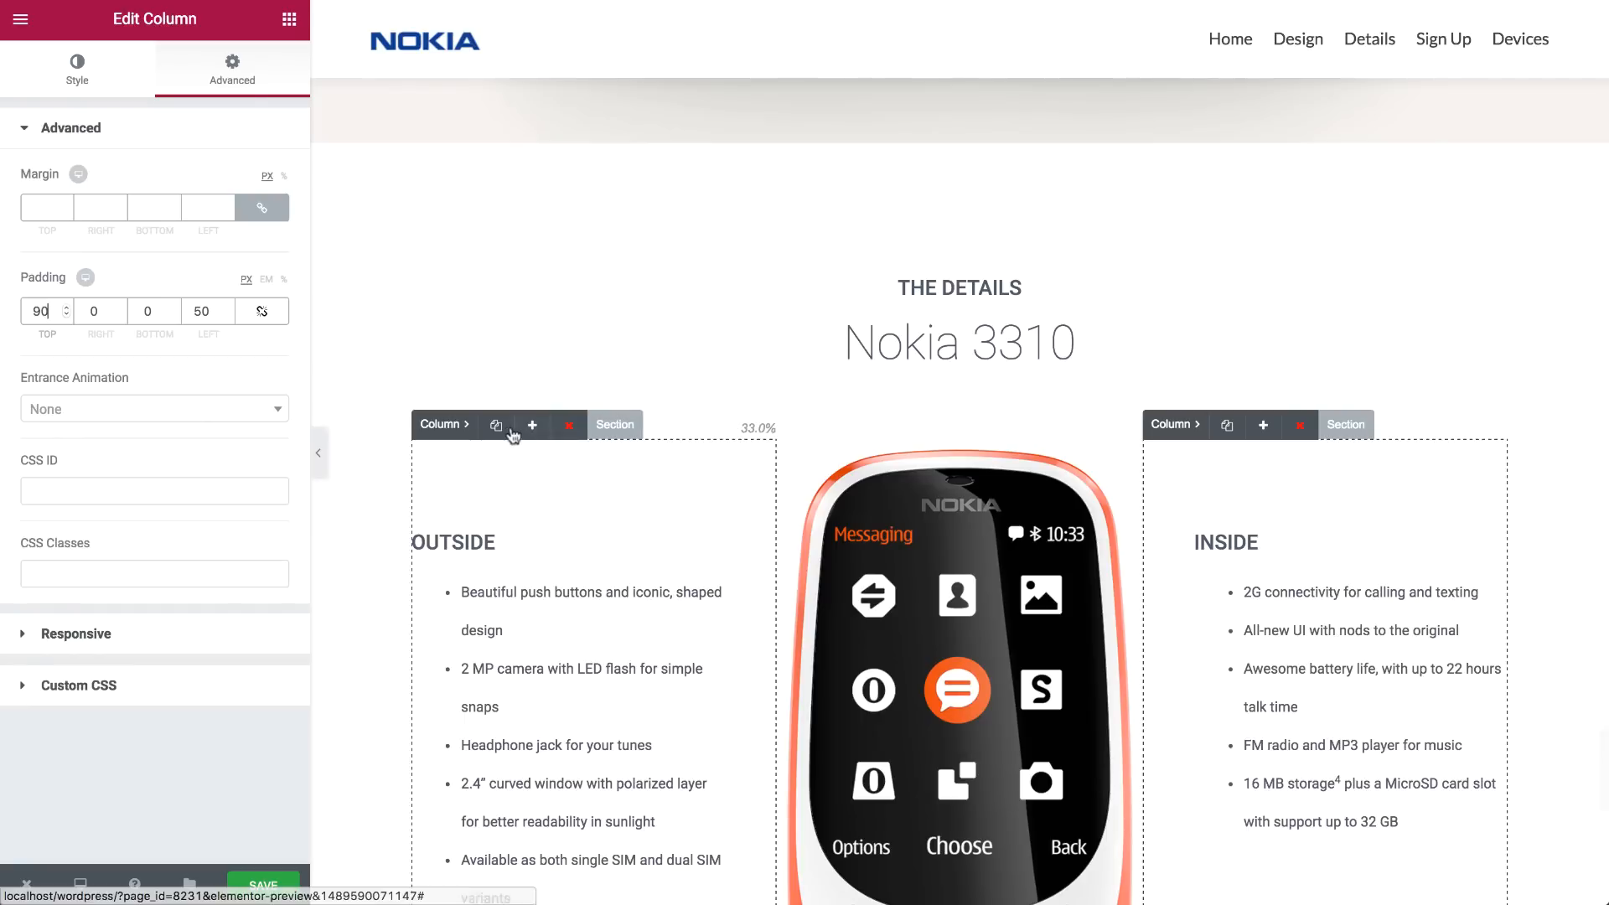
pyautogui.click(617, 427)
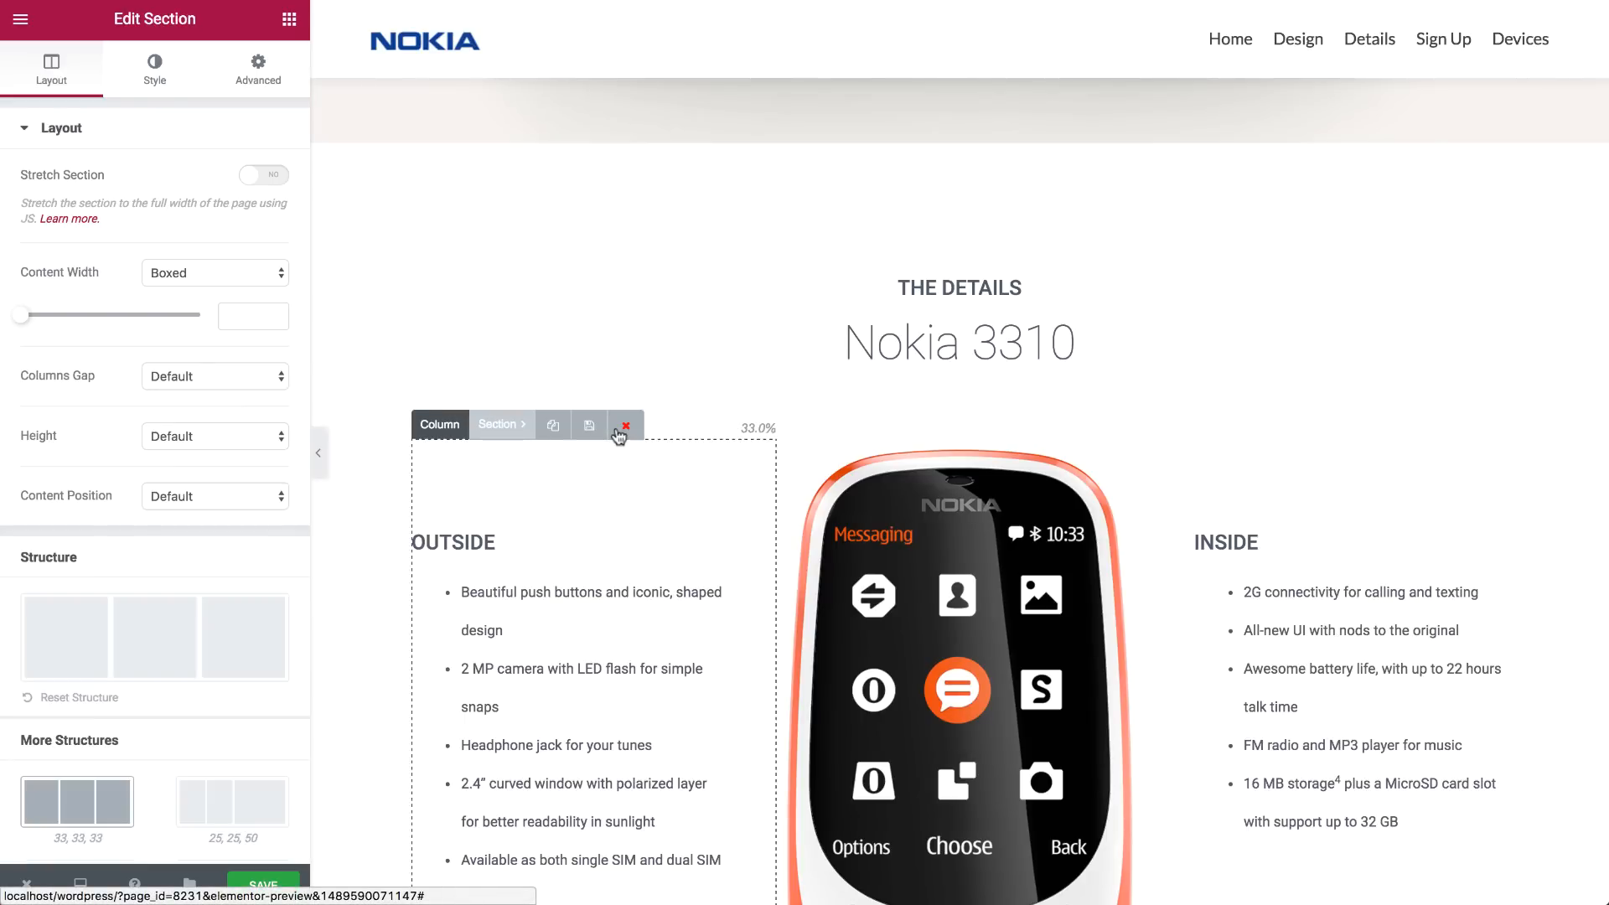
pyautogui.scroll(-9, 601, 453)
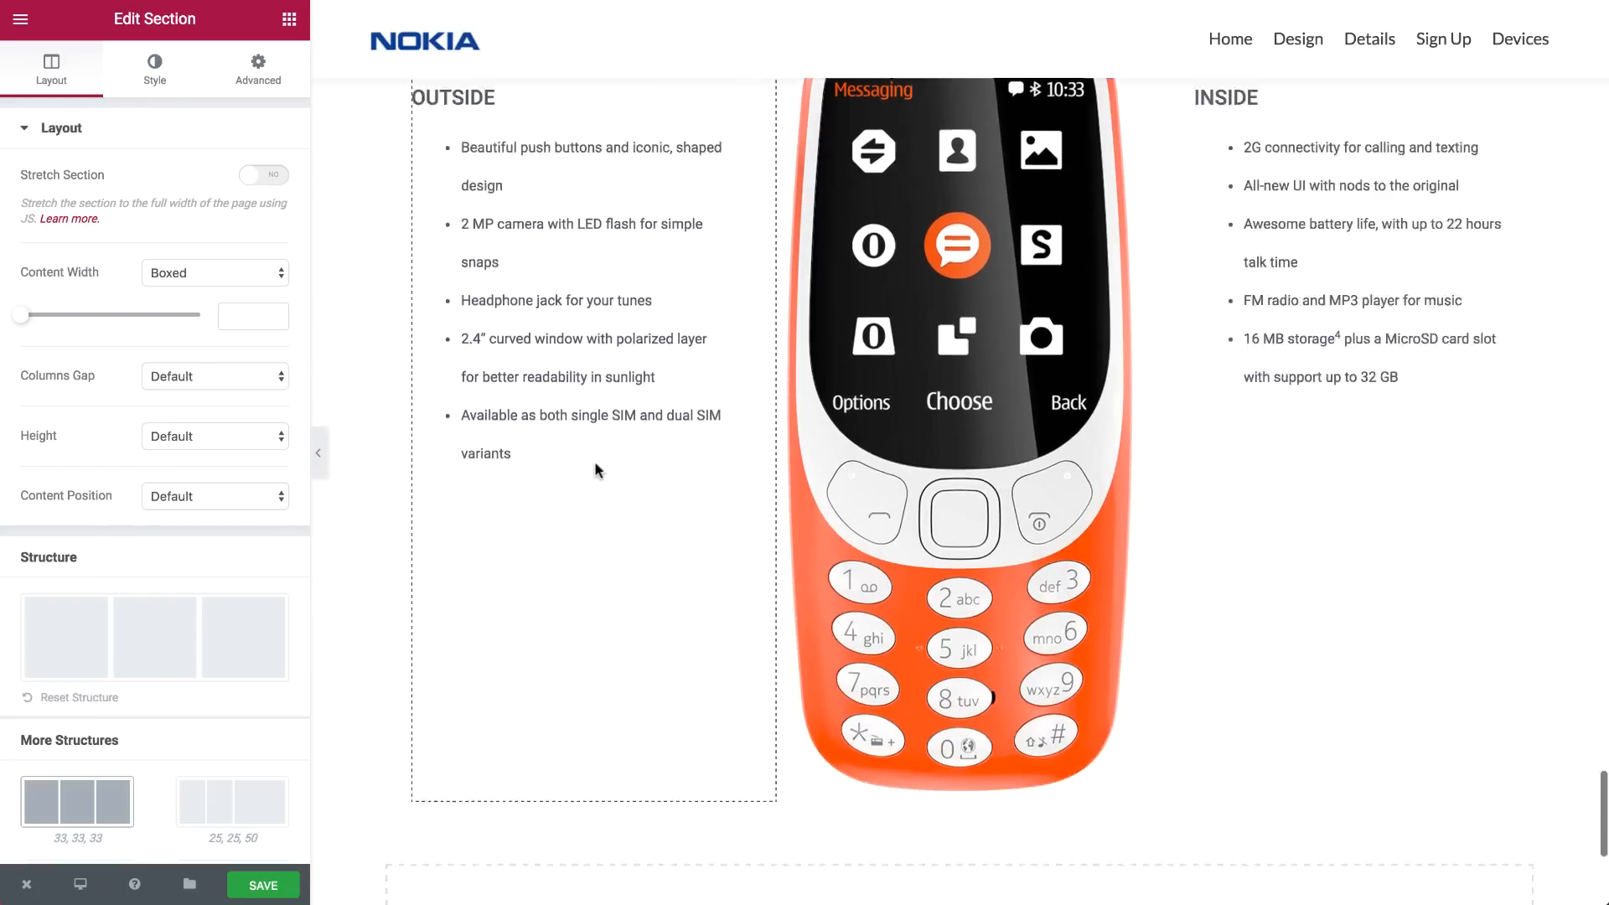
pyautogui.click(258, 67)
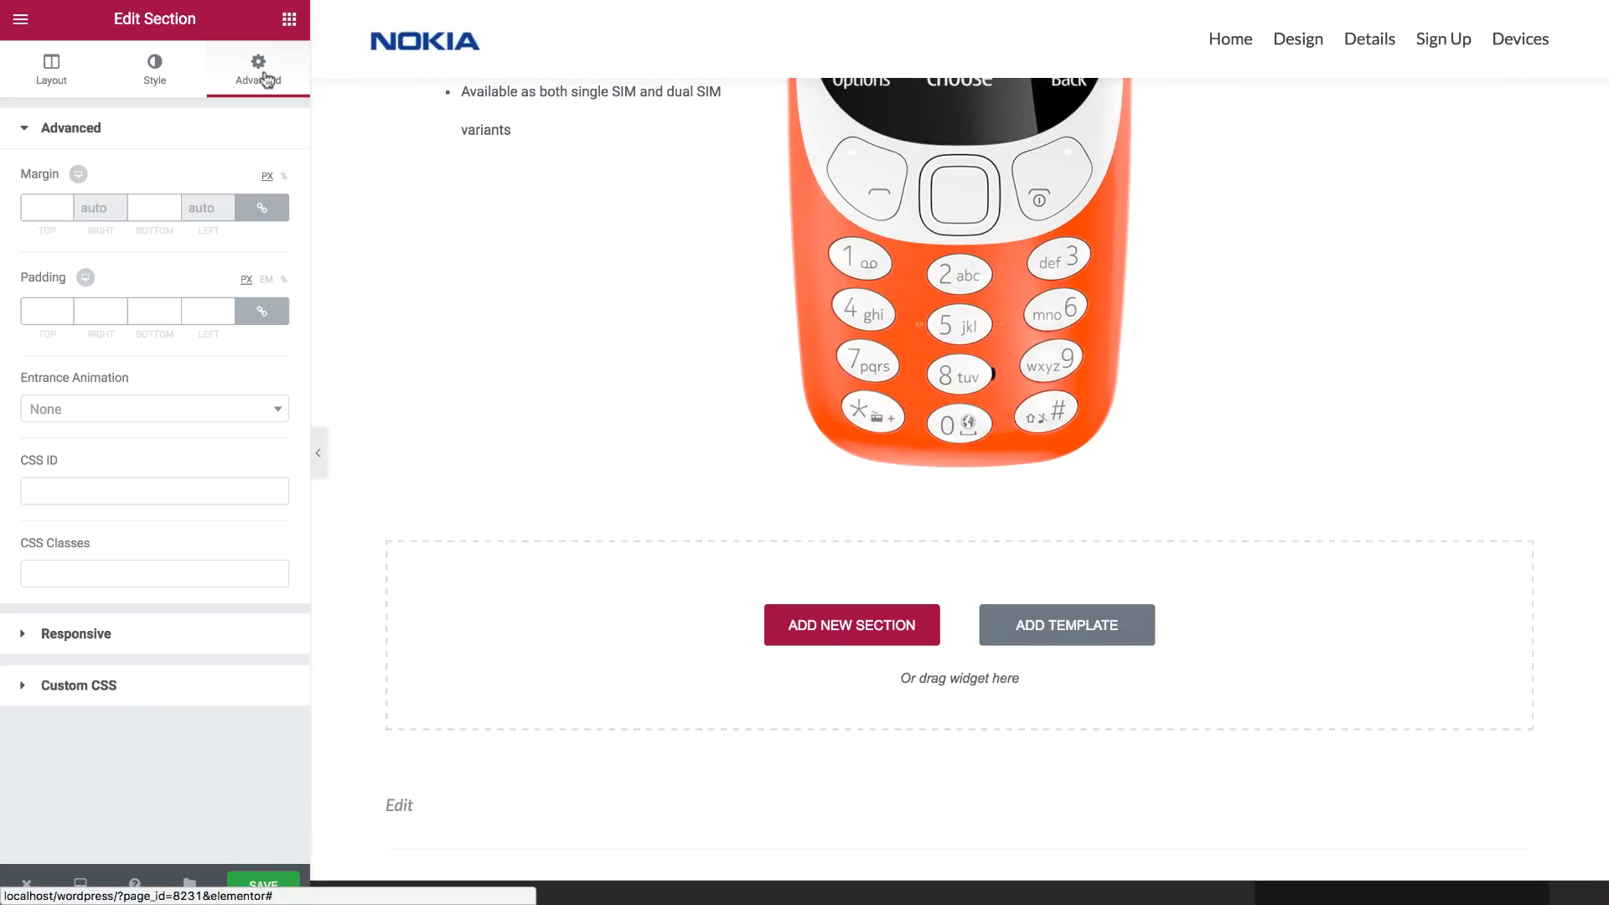
pyautogui.click(262, 312)
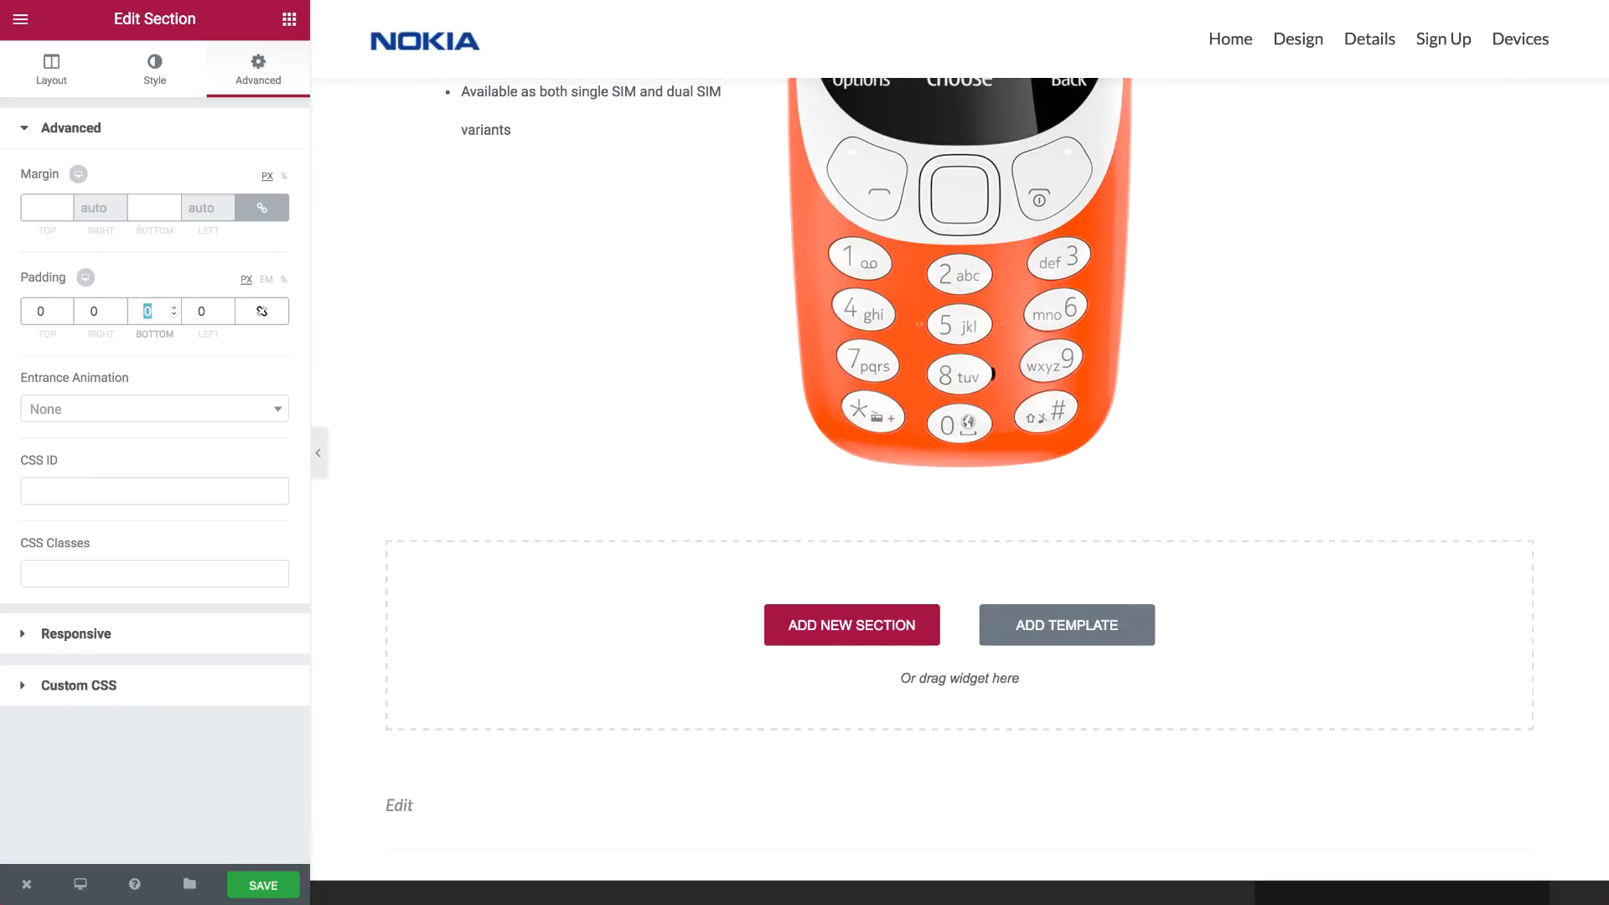
pyautogui.write('70')
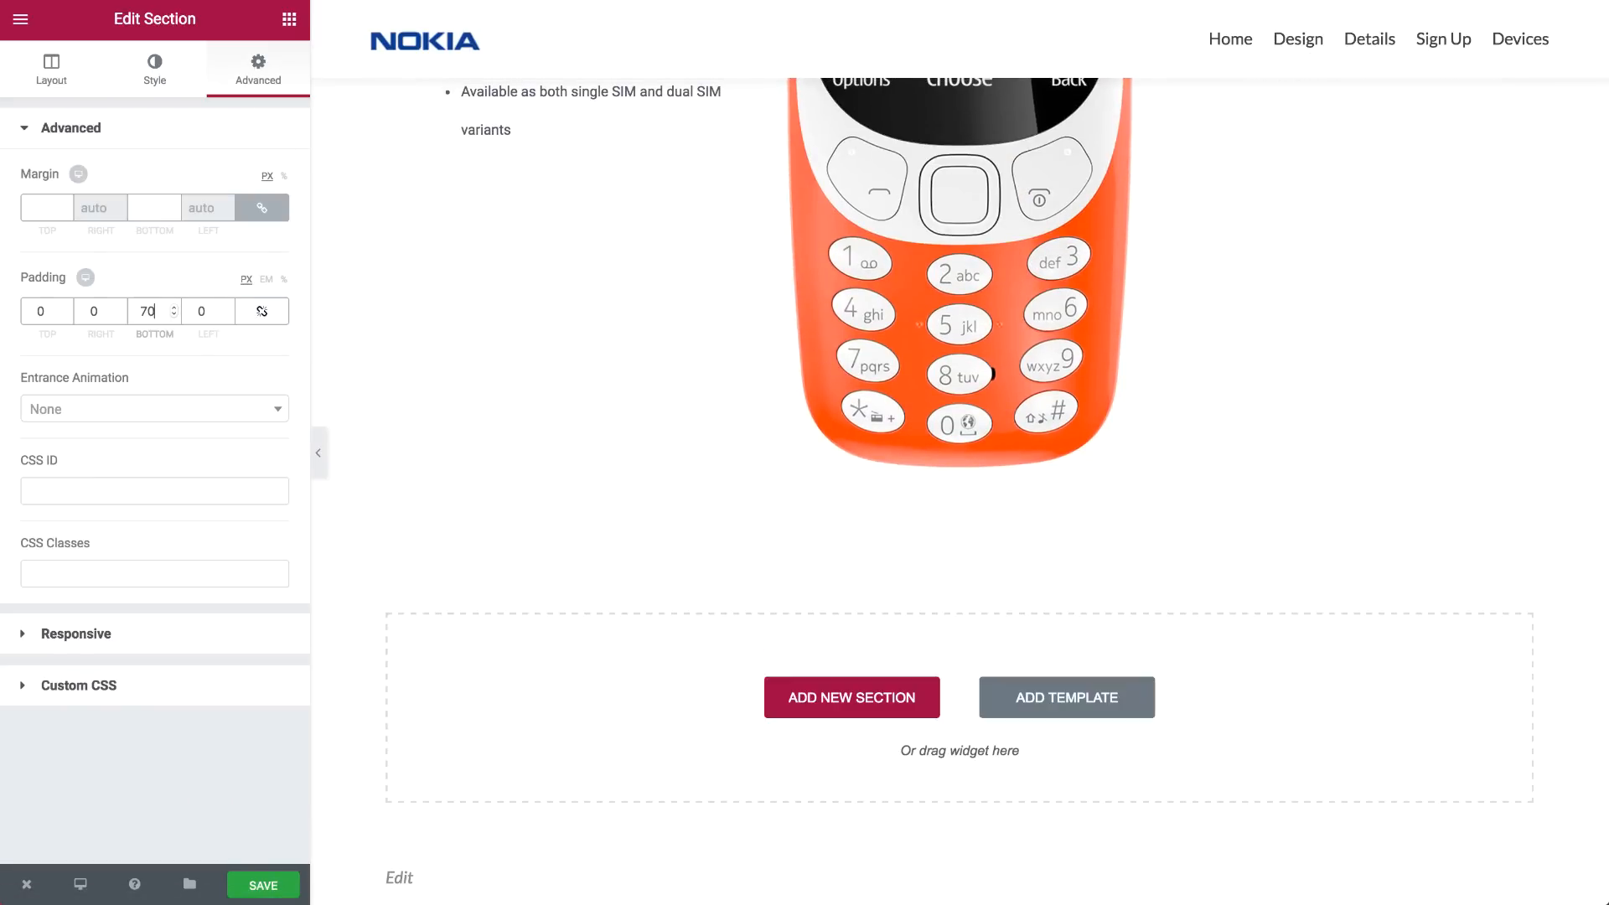
# Add a single-column section below the phone details and stretch it to the full page width
pyautogui.click(802, 706)
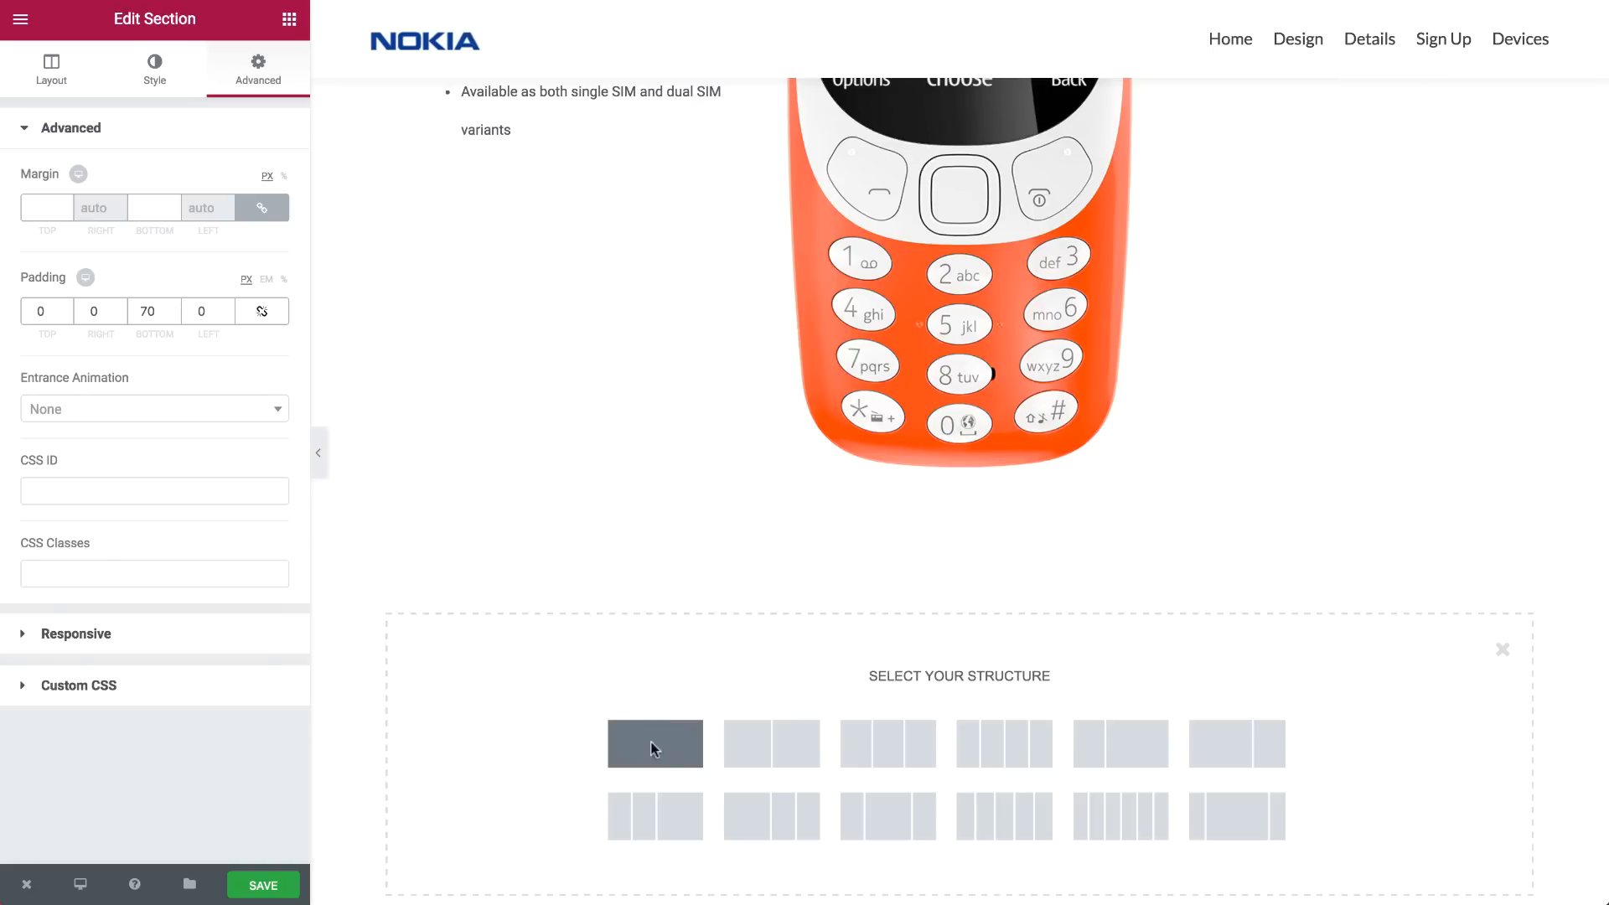
pyautogui.click(655, 750)
pyautogui.click(485, 543)
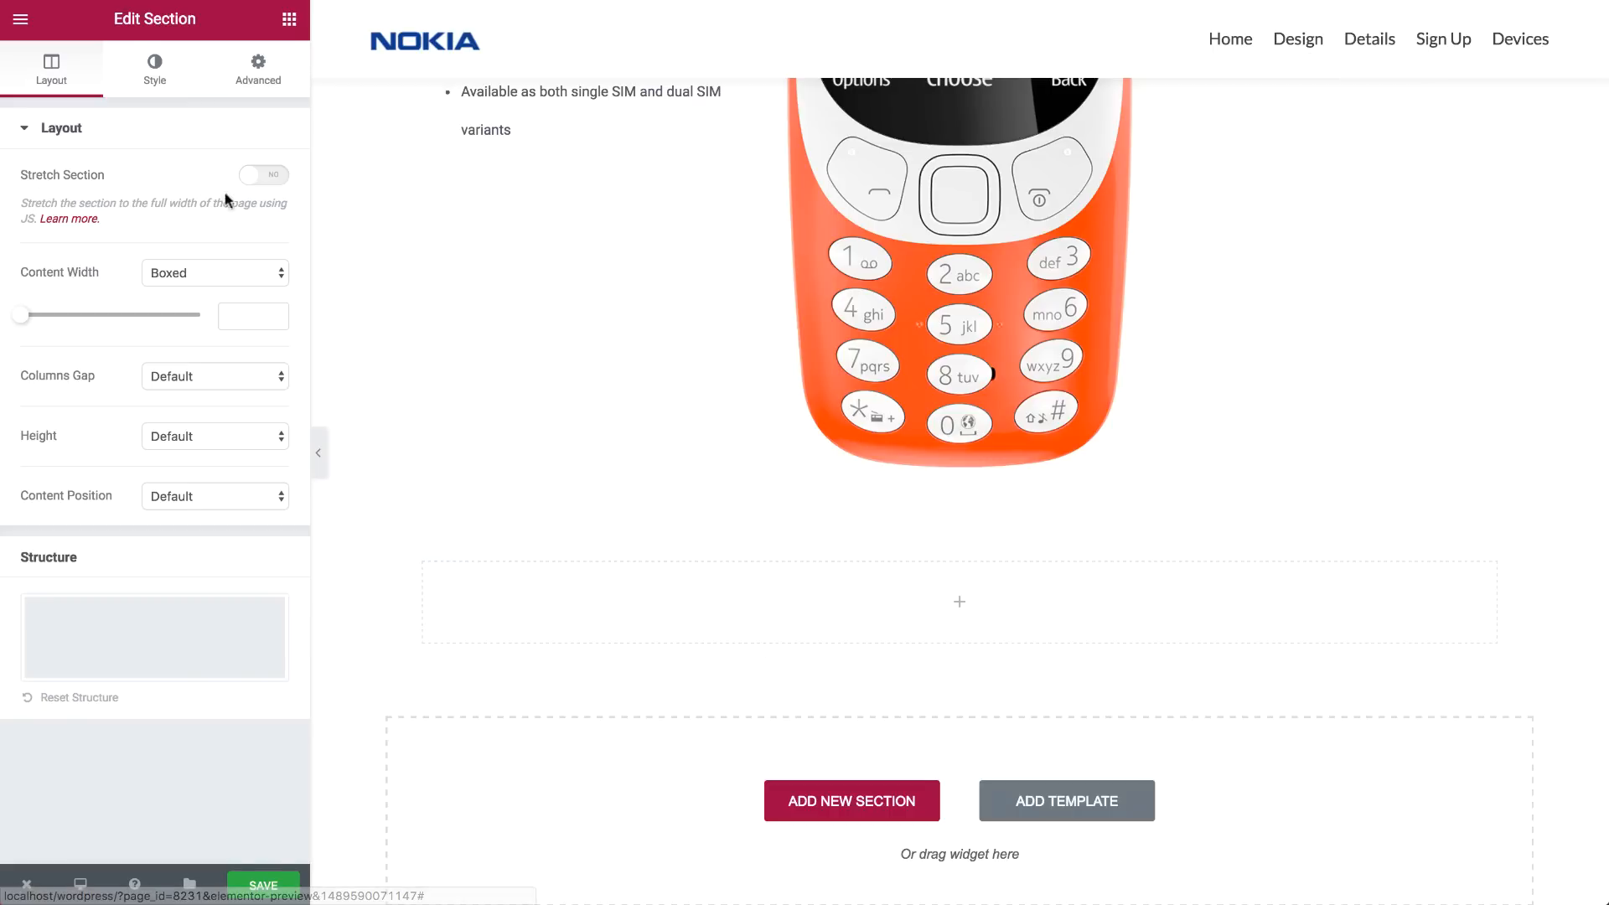
pyautogui.click(255, 175)
# Give the new section a classic background in the dark navy palette color
pyautogui.click(154, 67)
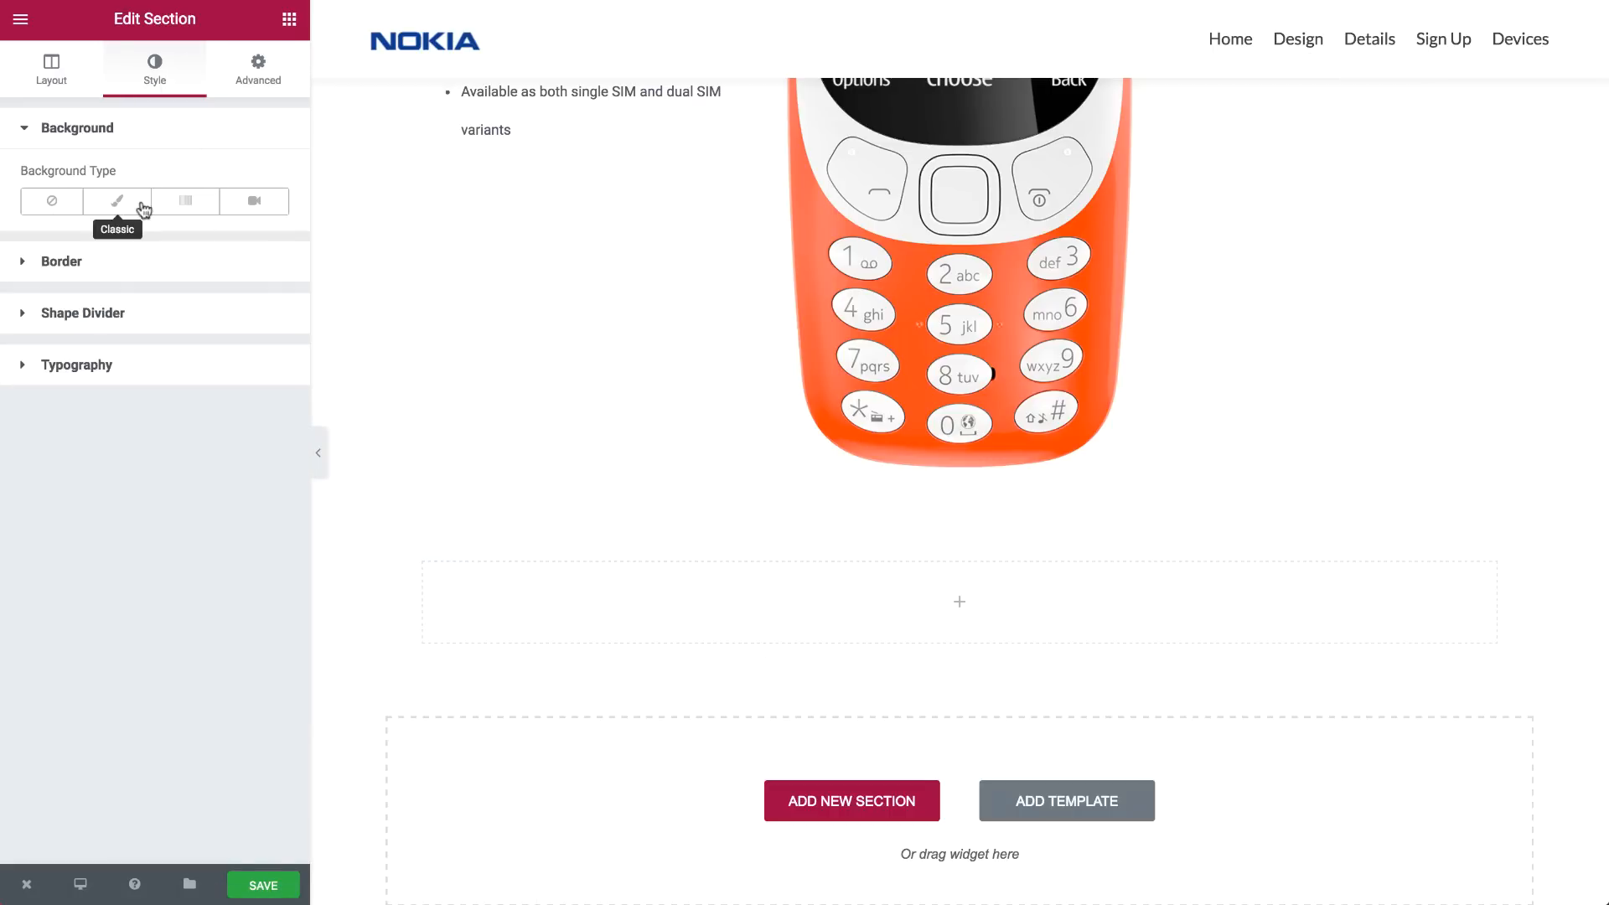
pyautogui.click(115, 203)
pyautogui.click(263, 261)
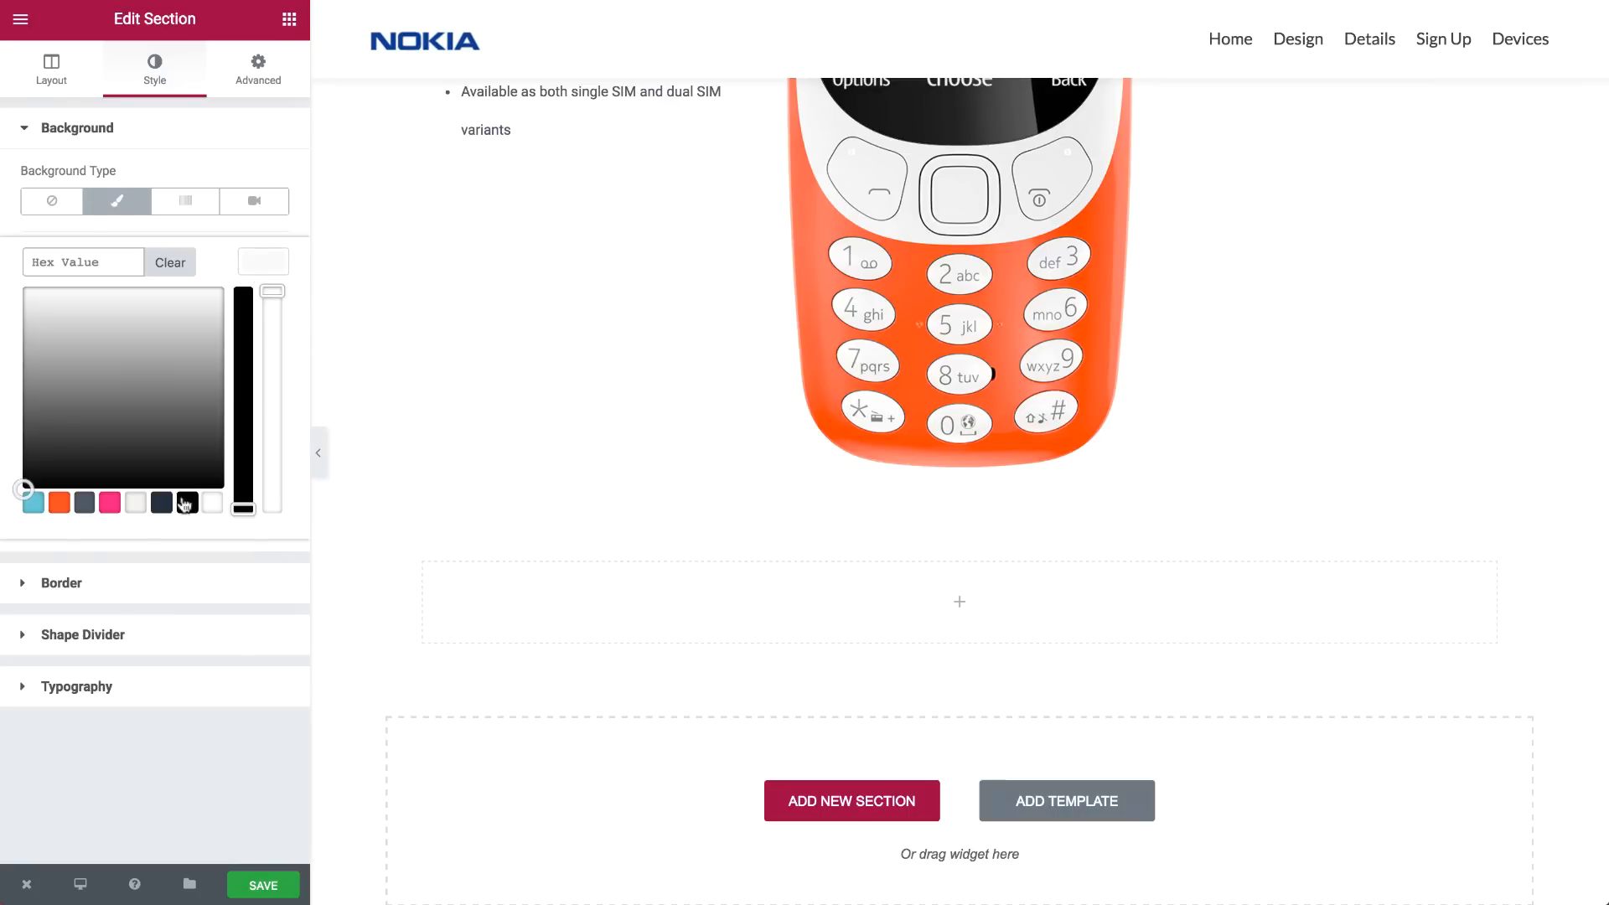
pyautogui.click(162, 505)
pyautogui.click(264, 262)
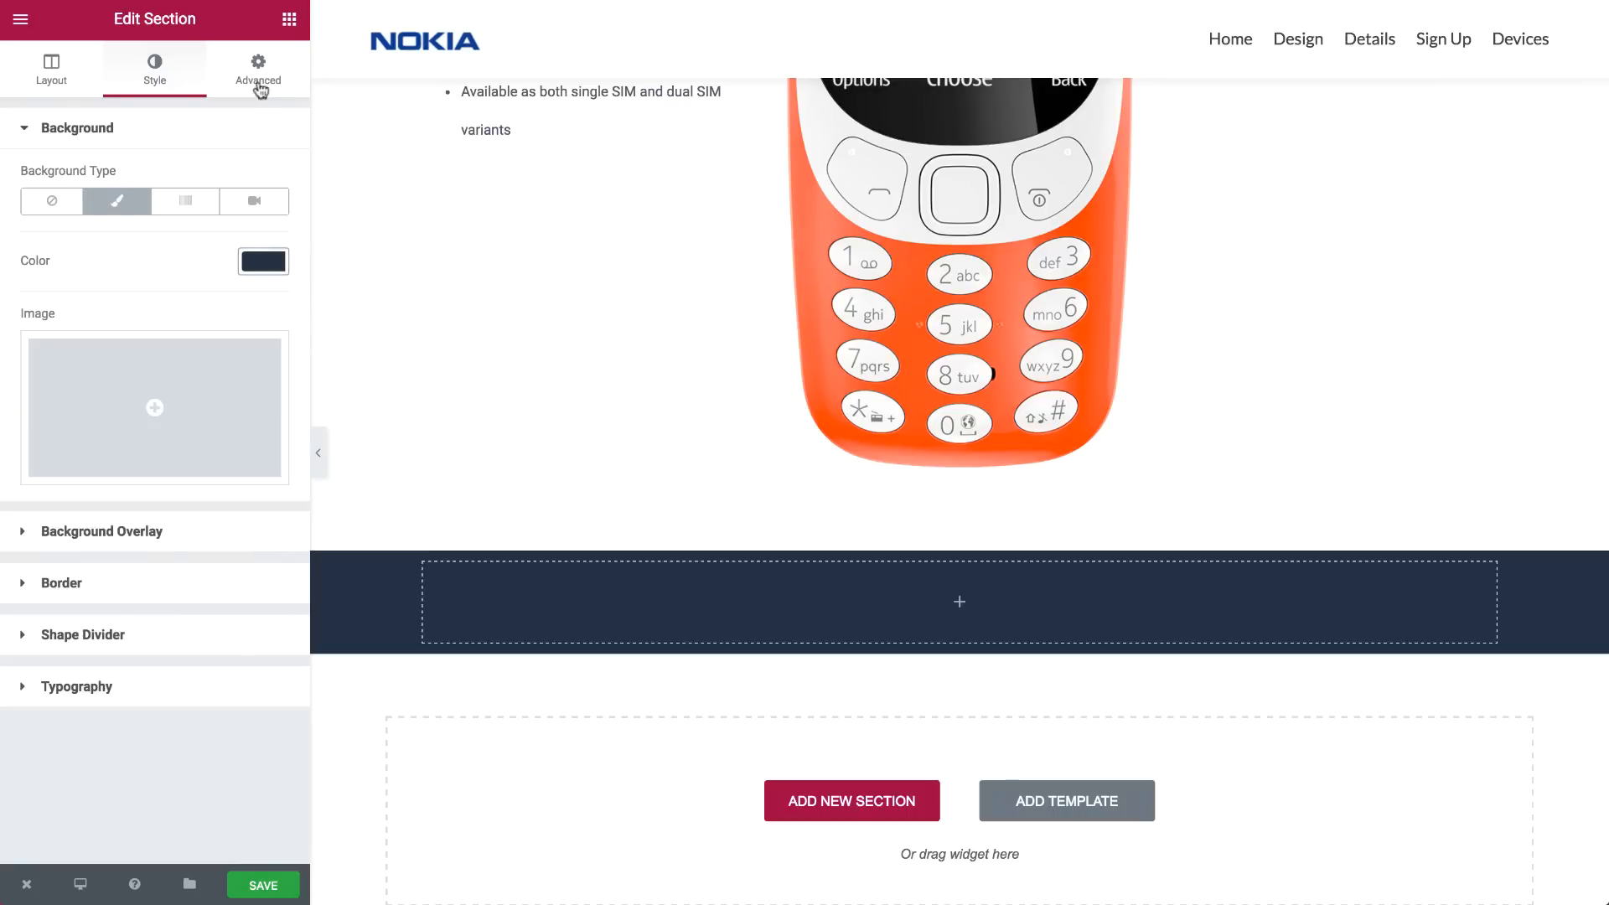
# Set the navy section's padding to 110 px at the top and bottom, with the sides unlinked
pyautogui.click(258, 74)
pyautogui.click(261, 311)
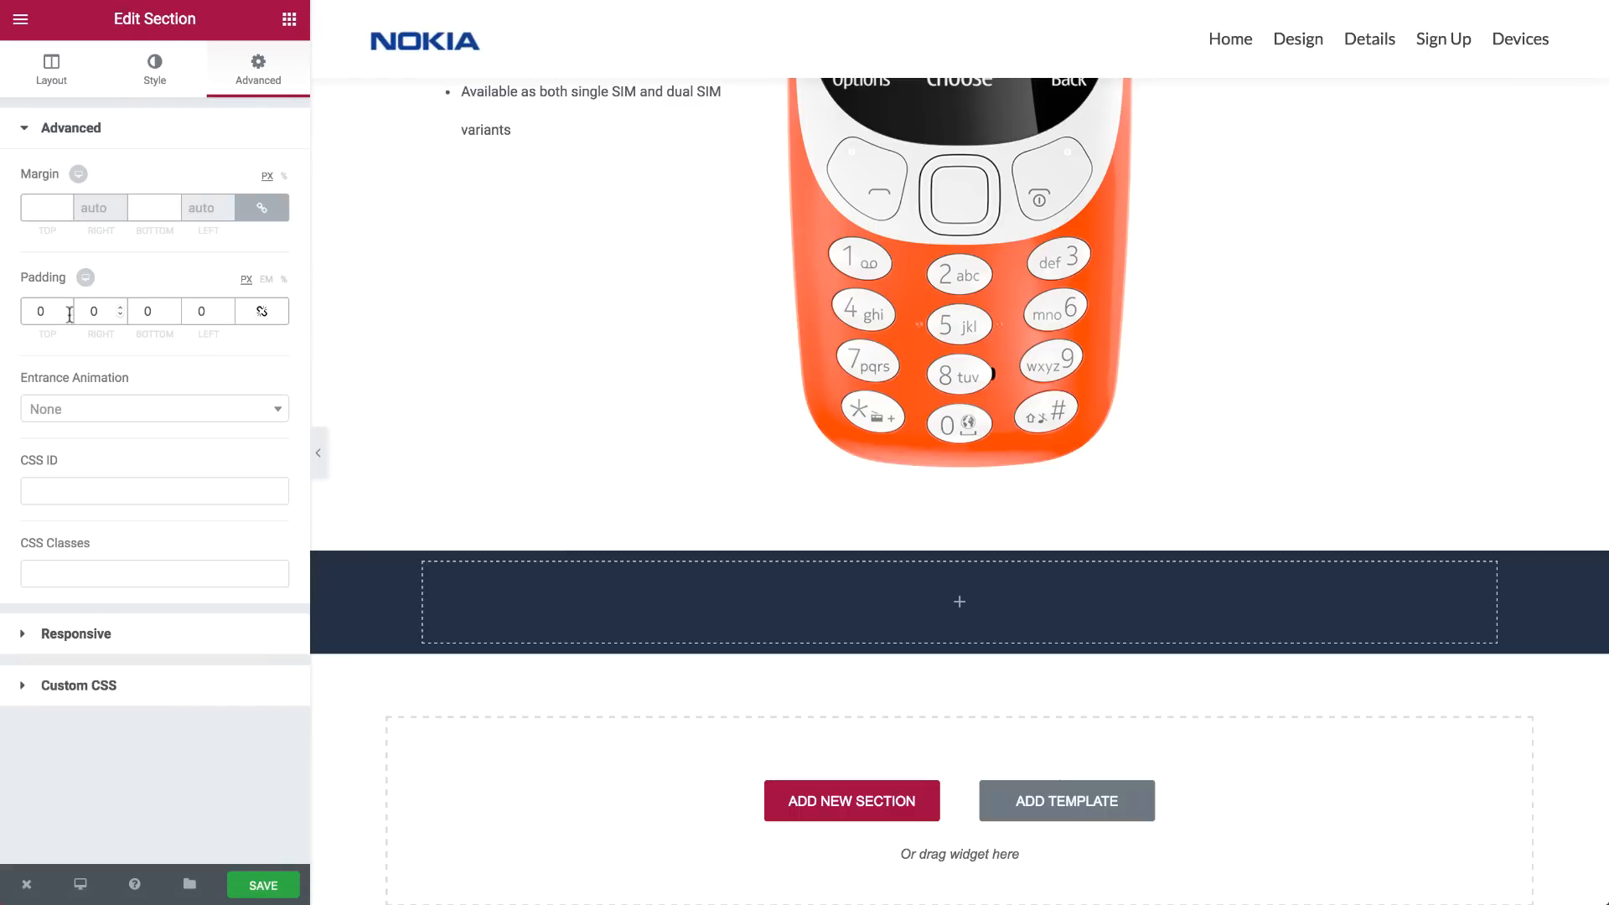
pyautogui.write('110')
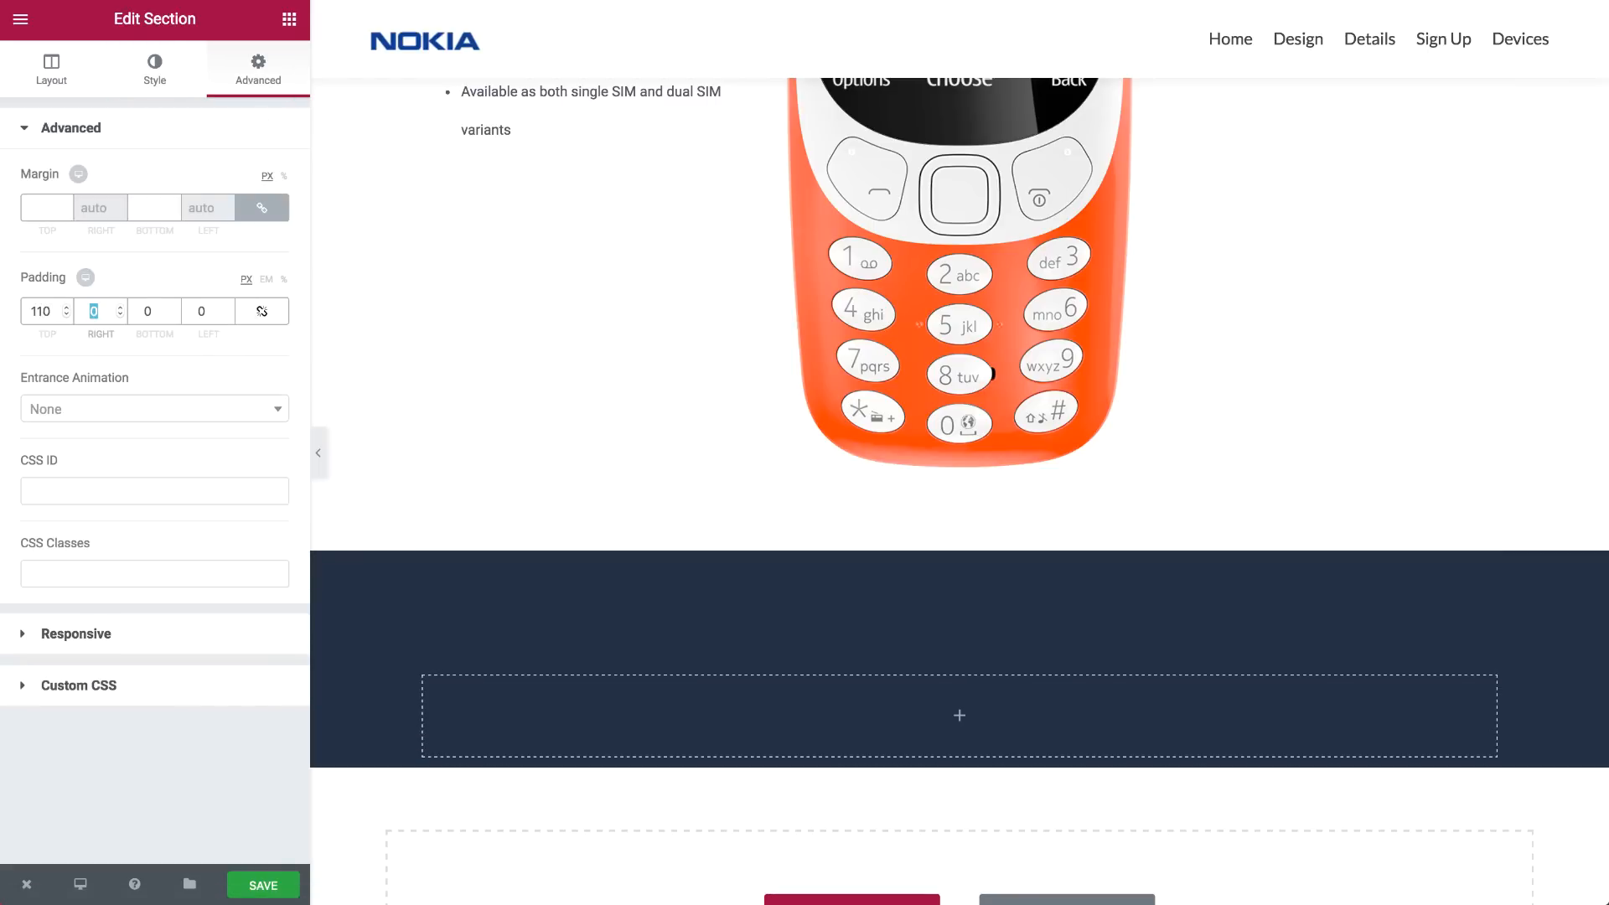
pyautogui.click(146, 311)
pyautogui.write('110')
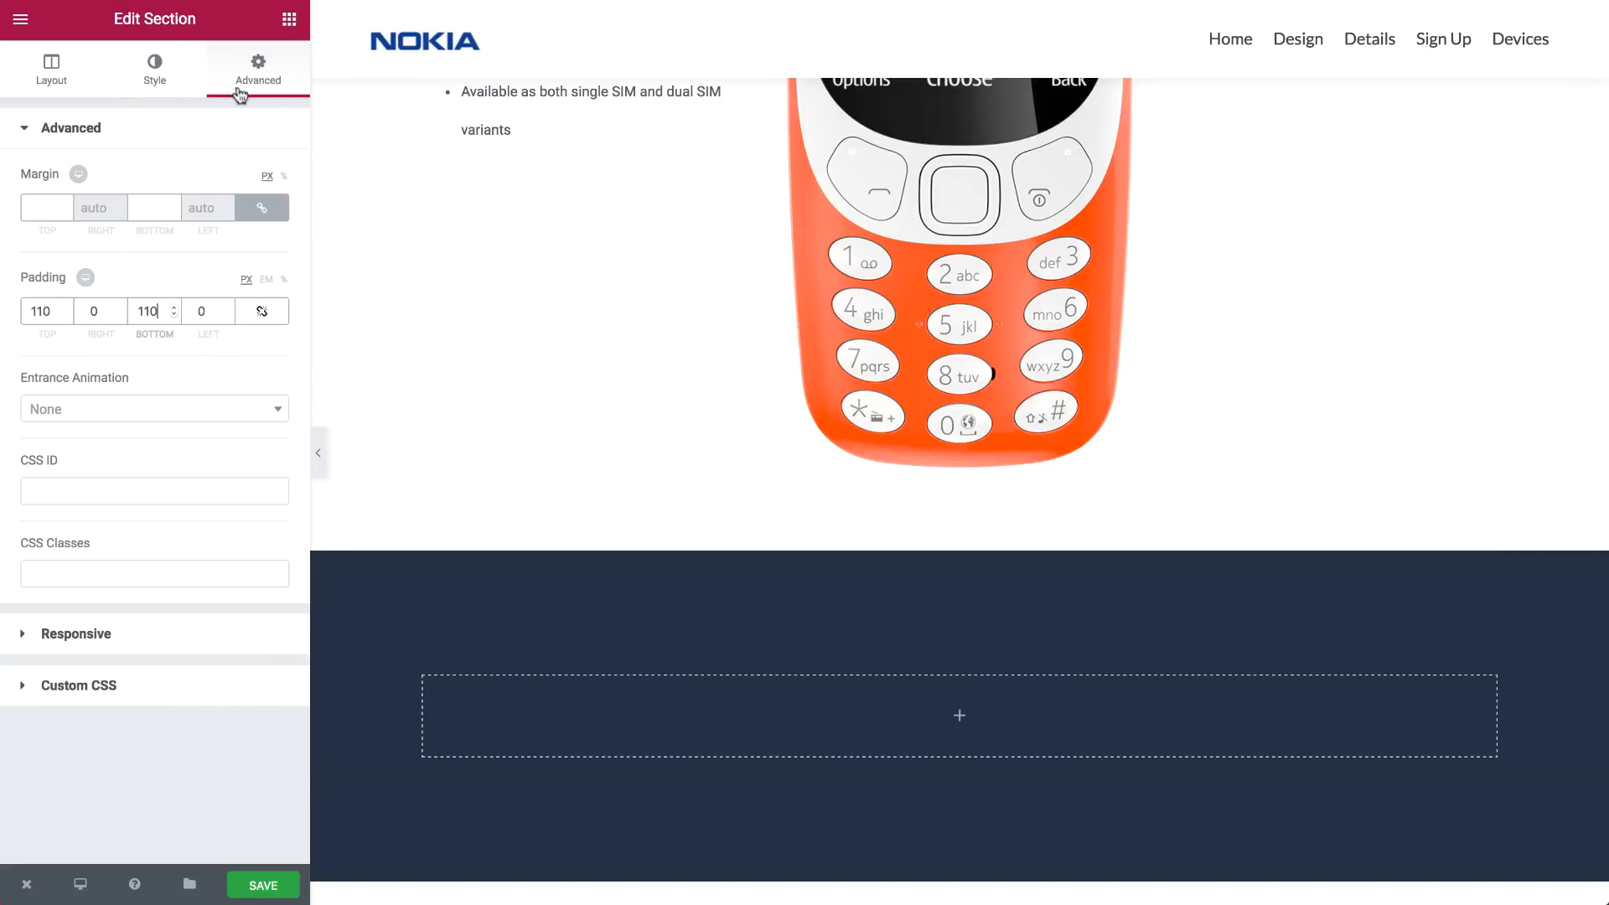
# Add a centered heading to the navy section and copy the "Be the first to know…" headline from the Nokia reference page
pyautogui.click(289, 18)
pyautogui.moveTo(215, 187); pyautogui.dragTo(721, 737)
pyautogui.click(136, 565)
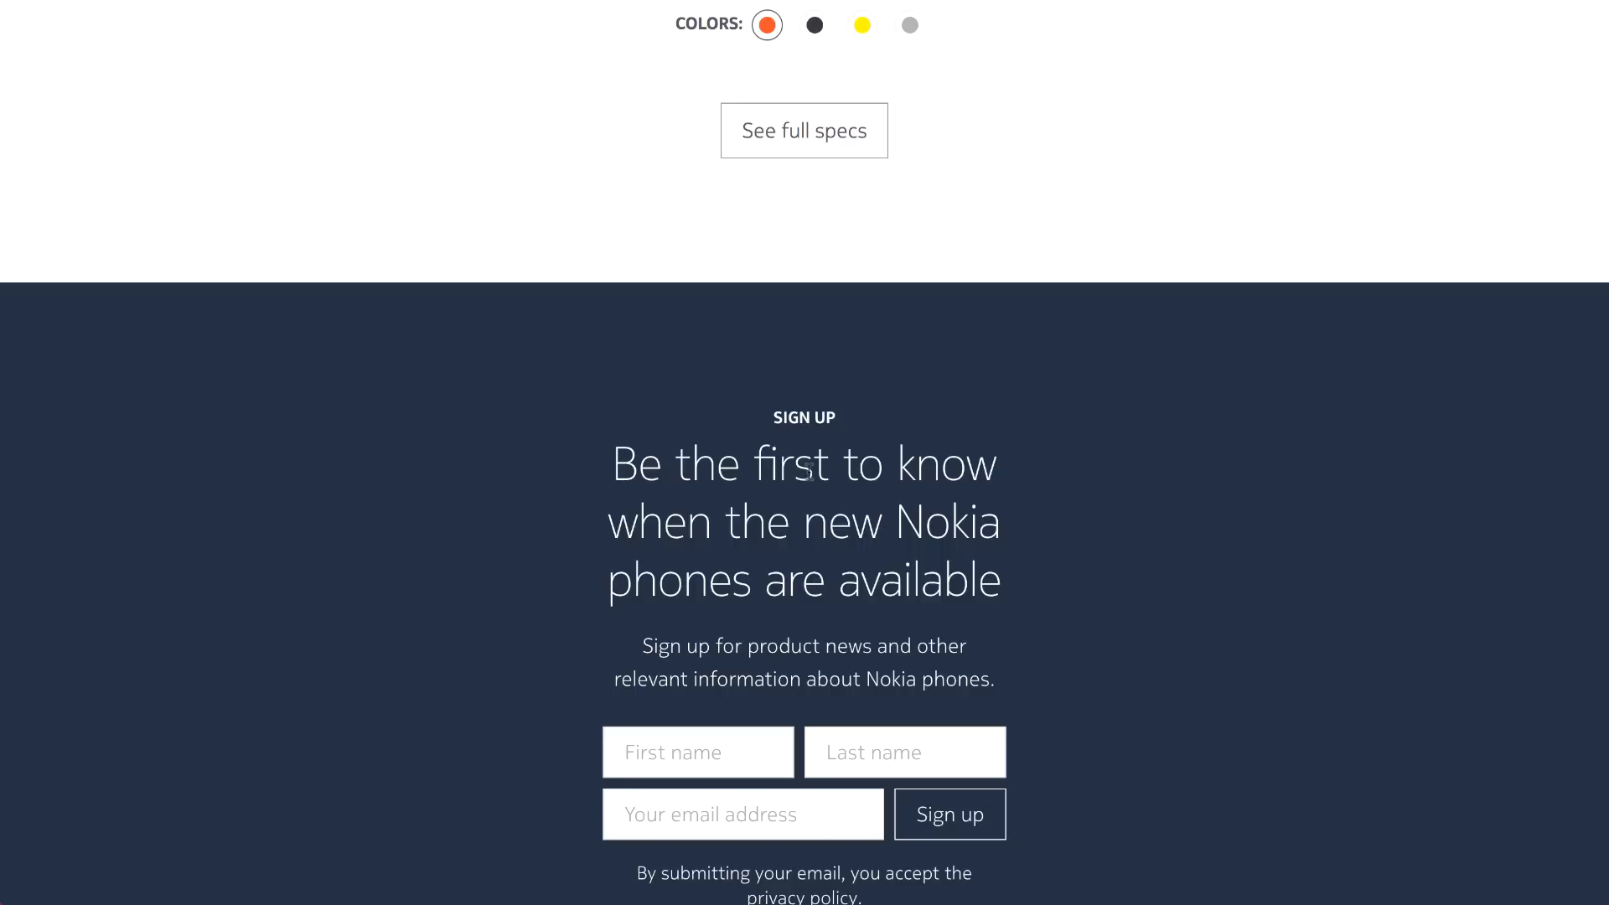
pyautogui.tripleClick(806, 476)
pyautogui.hotkey('ctrl', 'c')
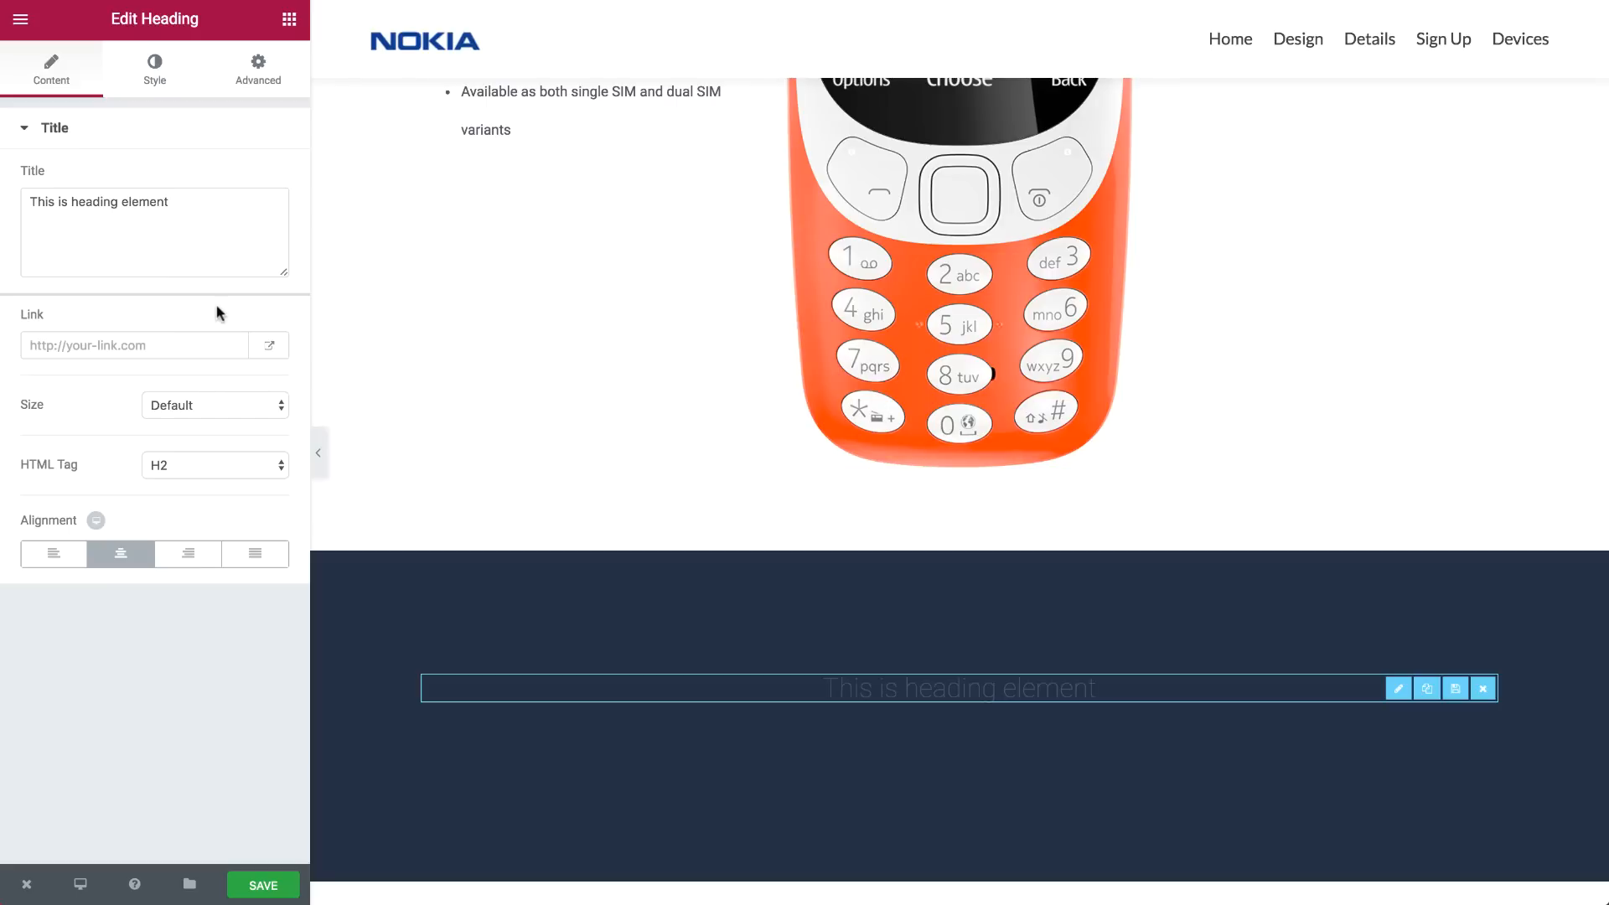
# Set the heading's HTML tag to H4 and its title to "SignUp"
pyautogui.click(178, 455)
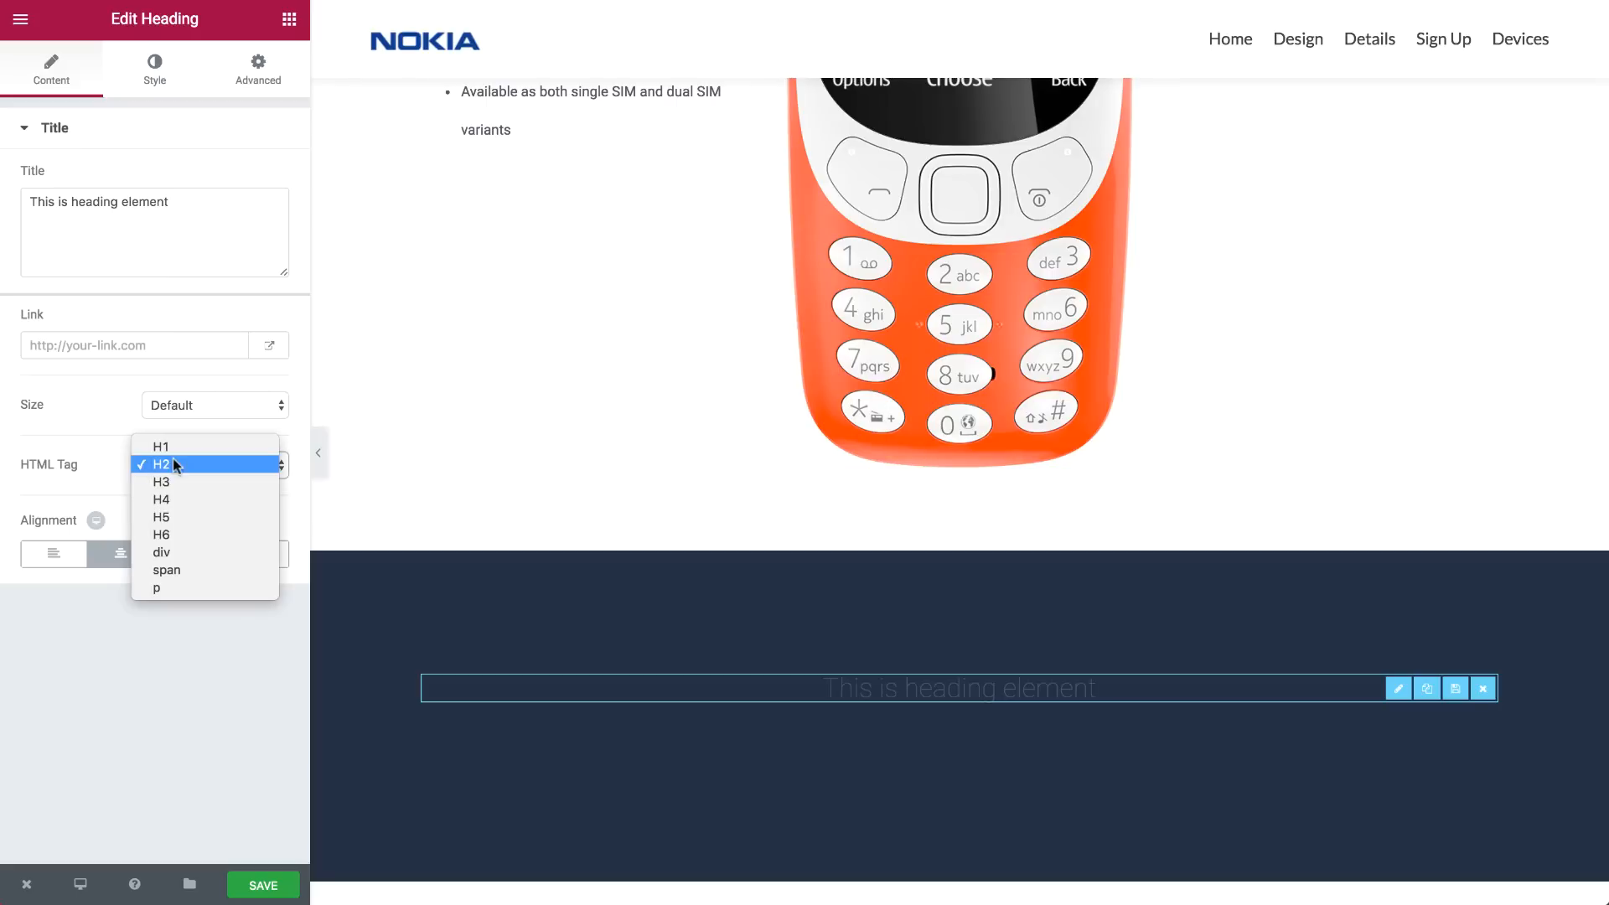
pyautogui.click(171, 500)
pyautogui.tripleClick(165, 231)
pyautogui.write('SignUp')
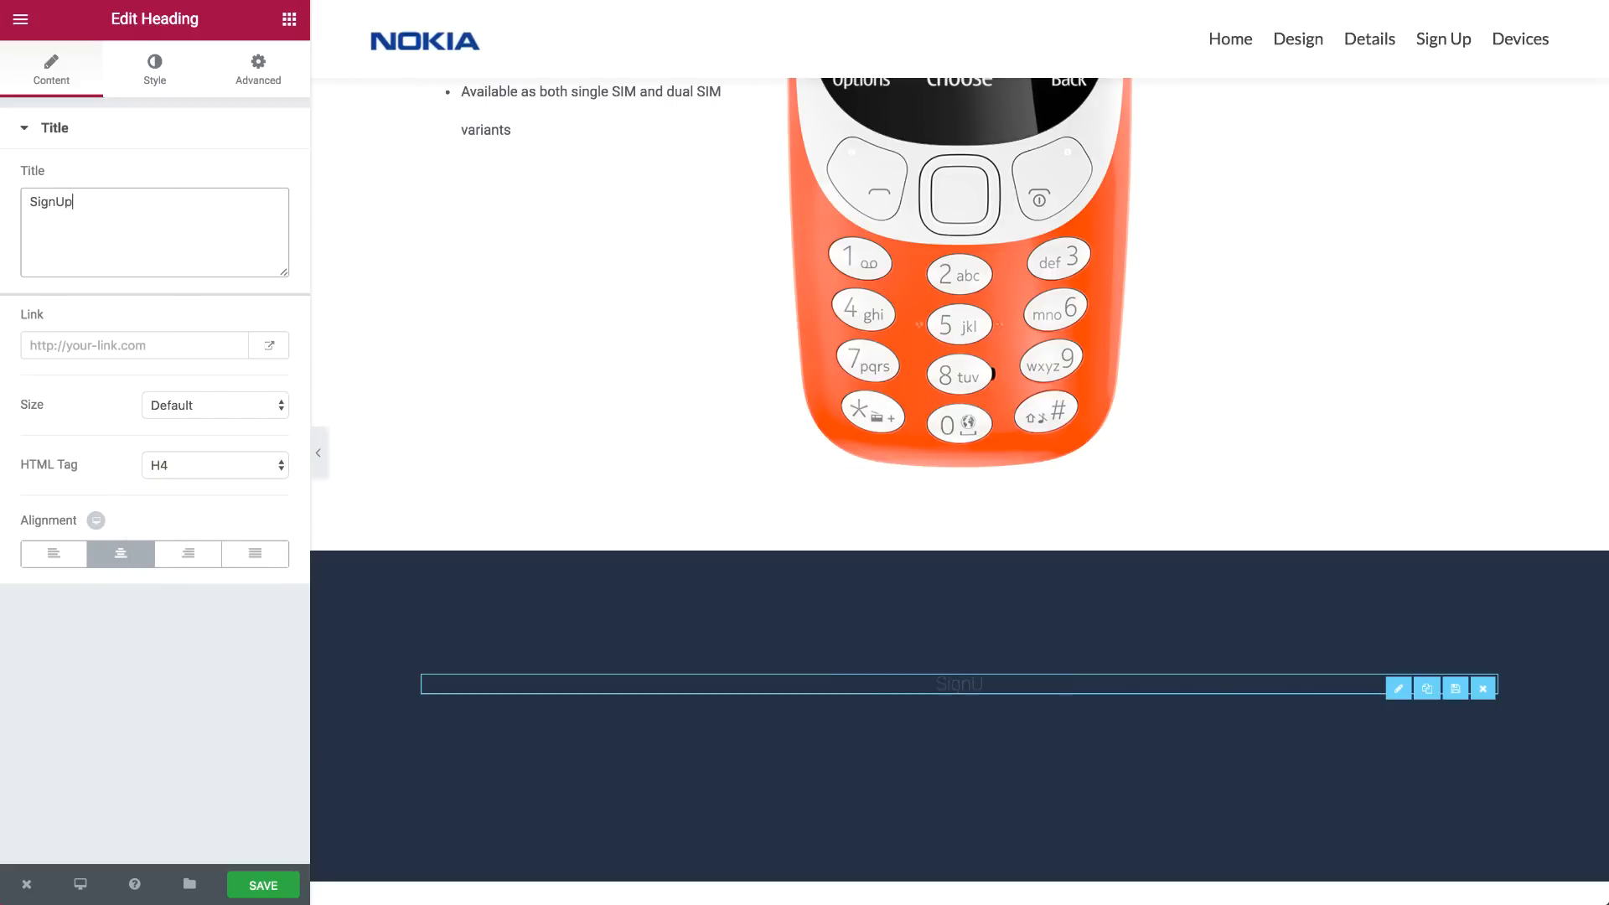
# Change the SignUp heading's text color to white
pyautogui.click(155, 79)
pyautogui.click(252, 181)
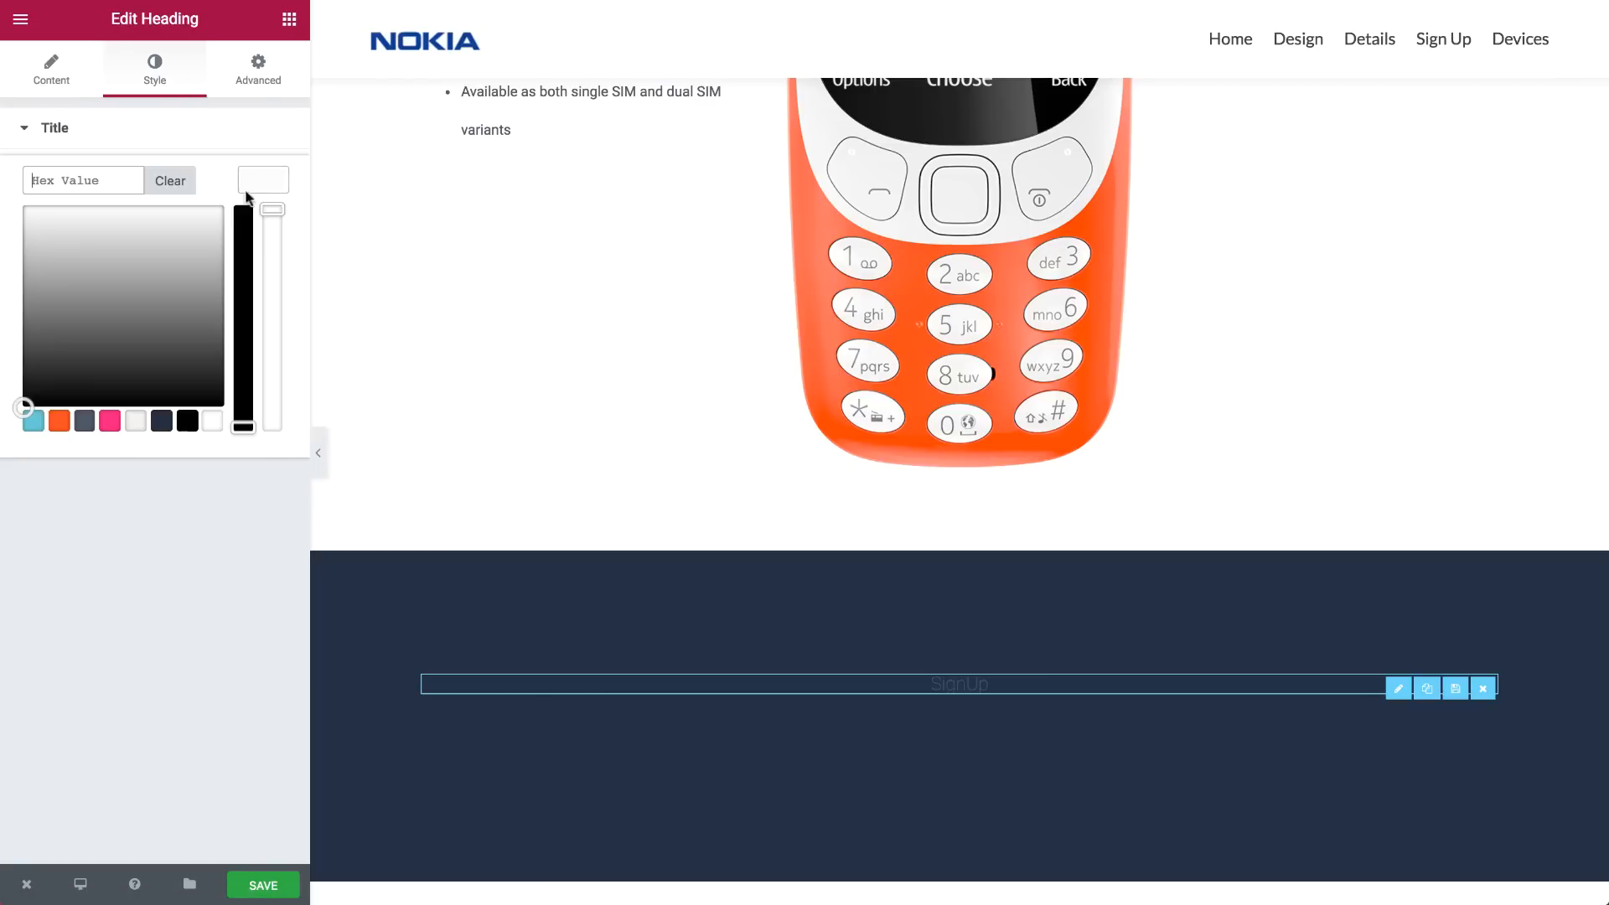
pyautogui.click(212, 421)
pyautogui.click(277, 186)
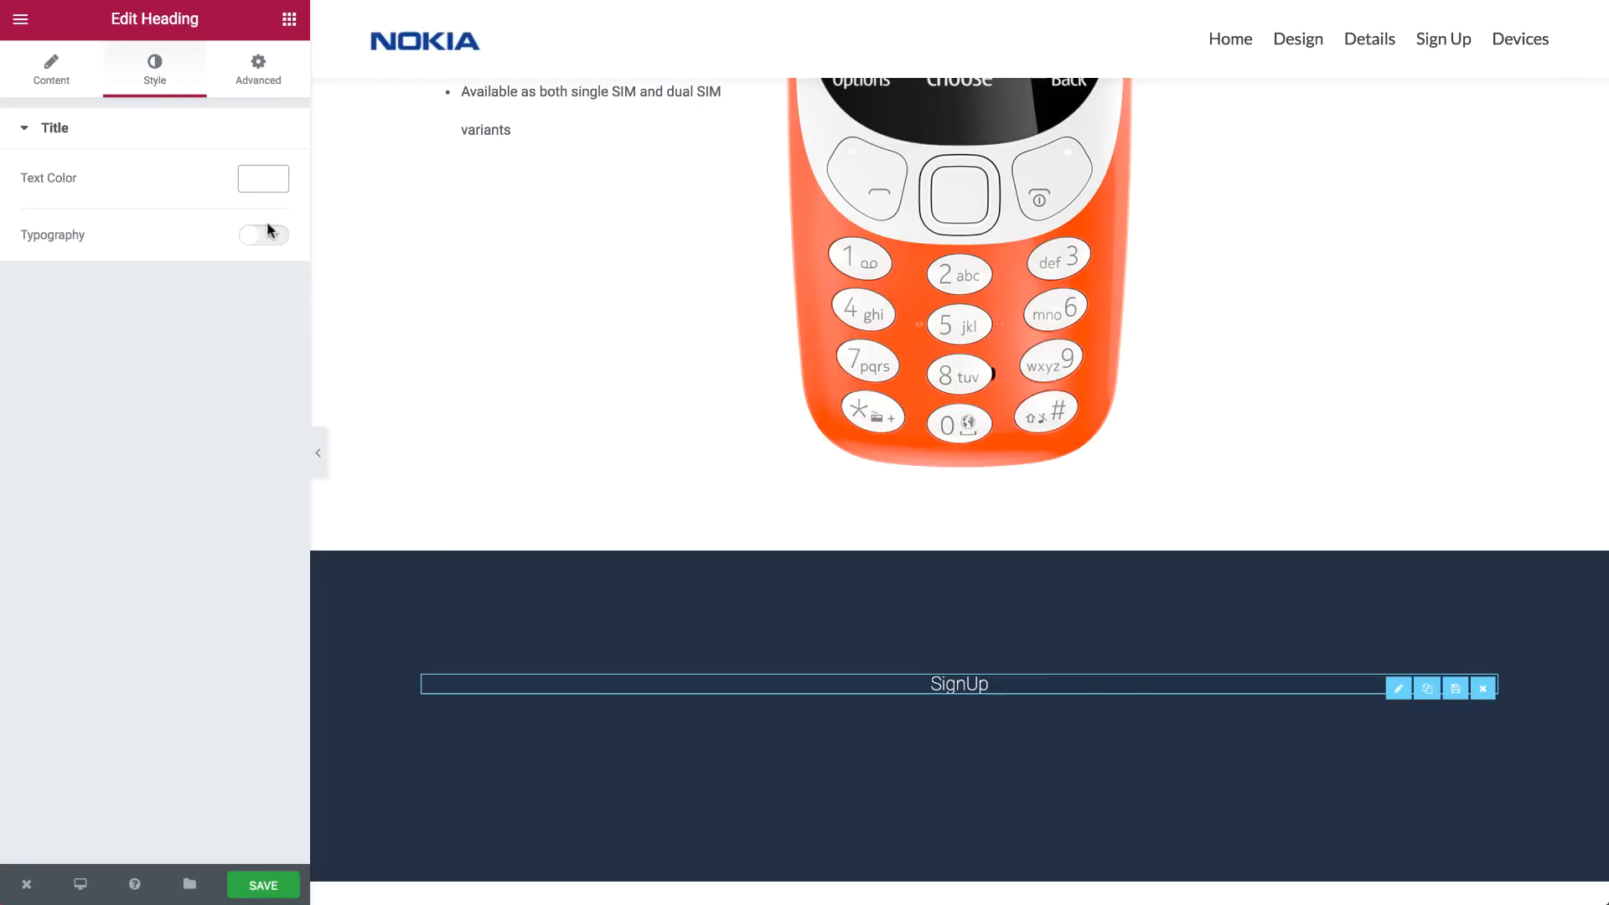
# Enable custom typography for the SignUp heading with weight 500 and uppercase transform
pyautogui.click(265, 235)
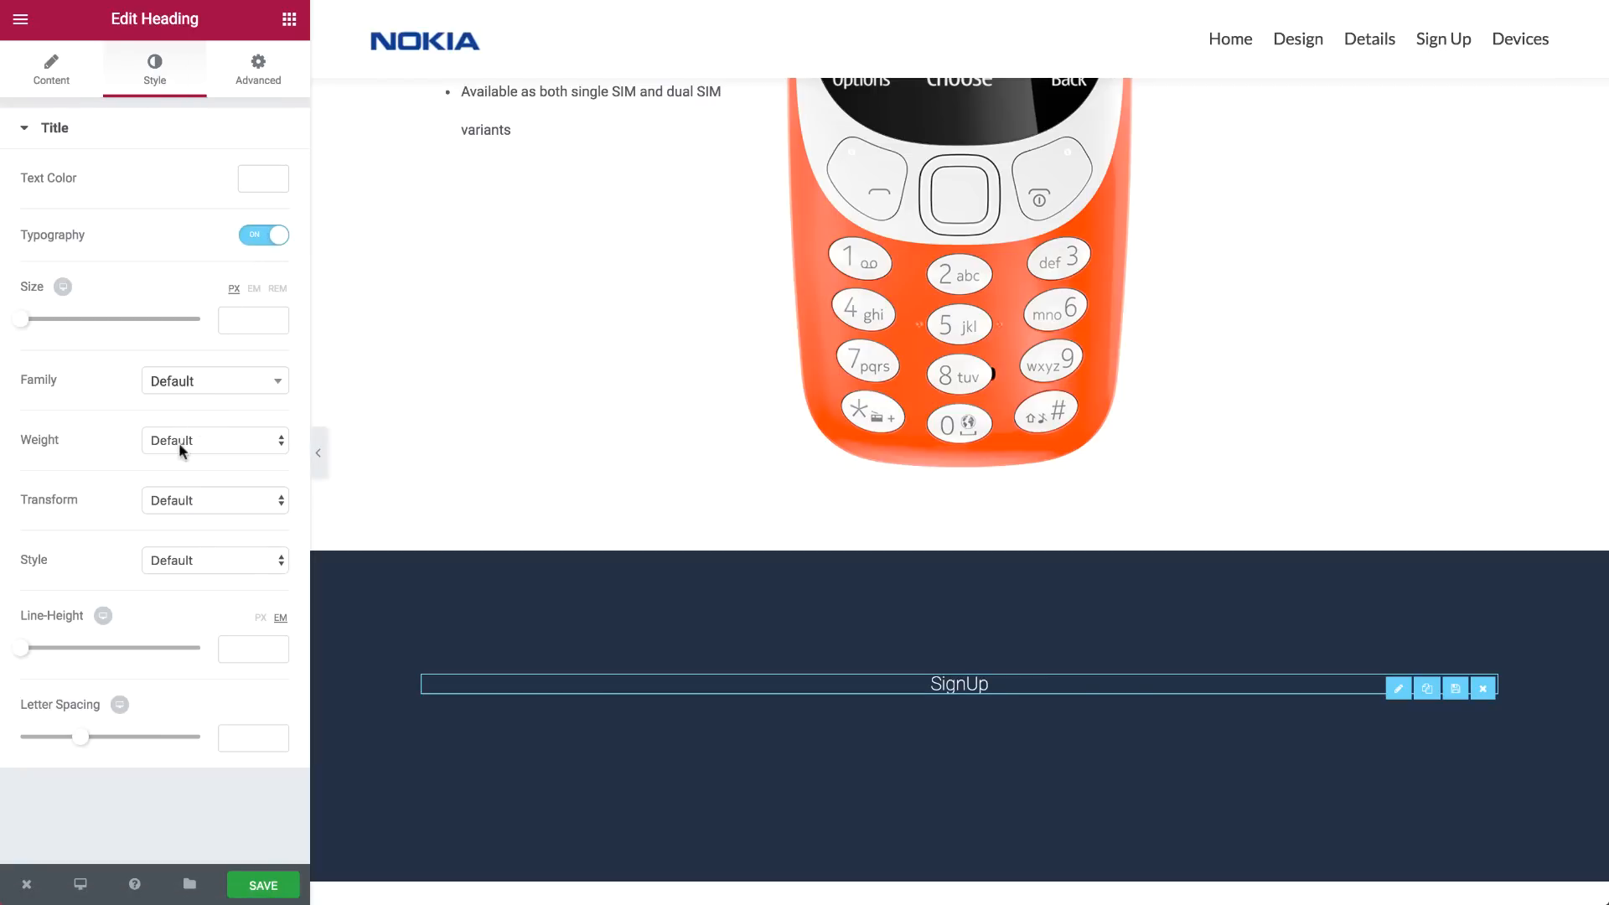
pyautogui.click(182, 435)
pyautogui.click(191, 356)
pyautogui.click(188, 506)
pyautogui.click(186, 518)
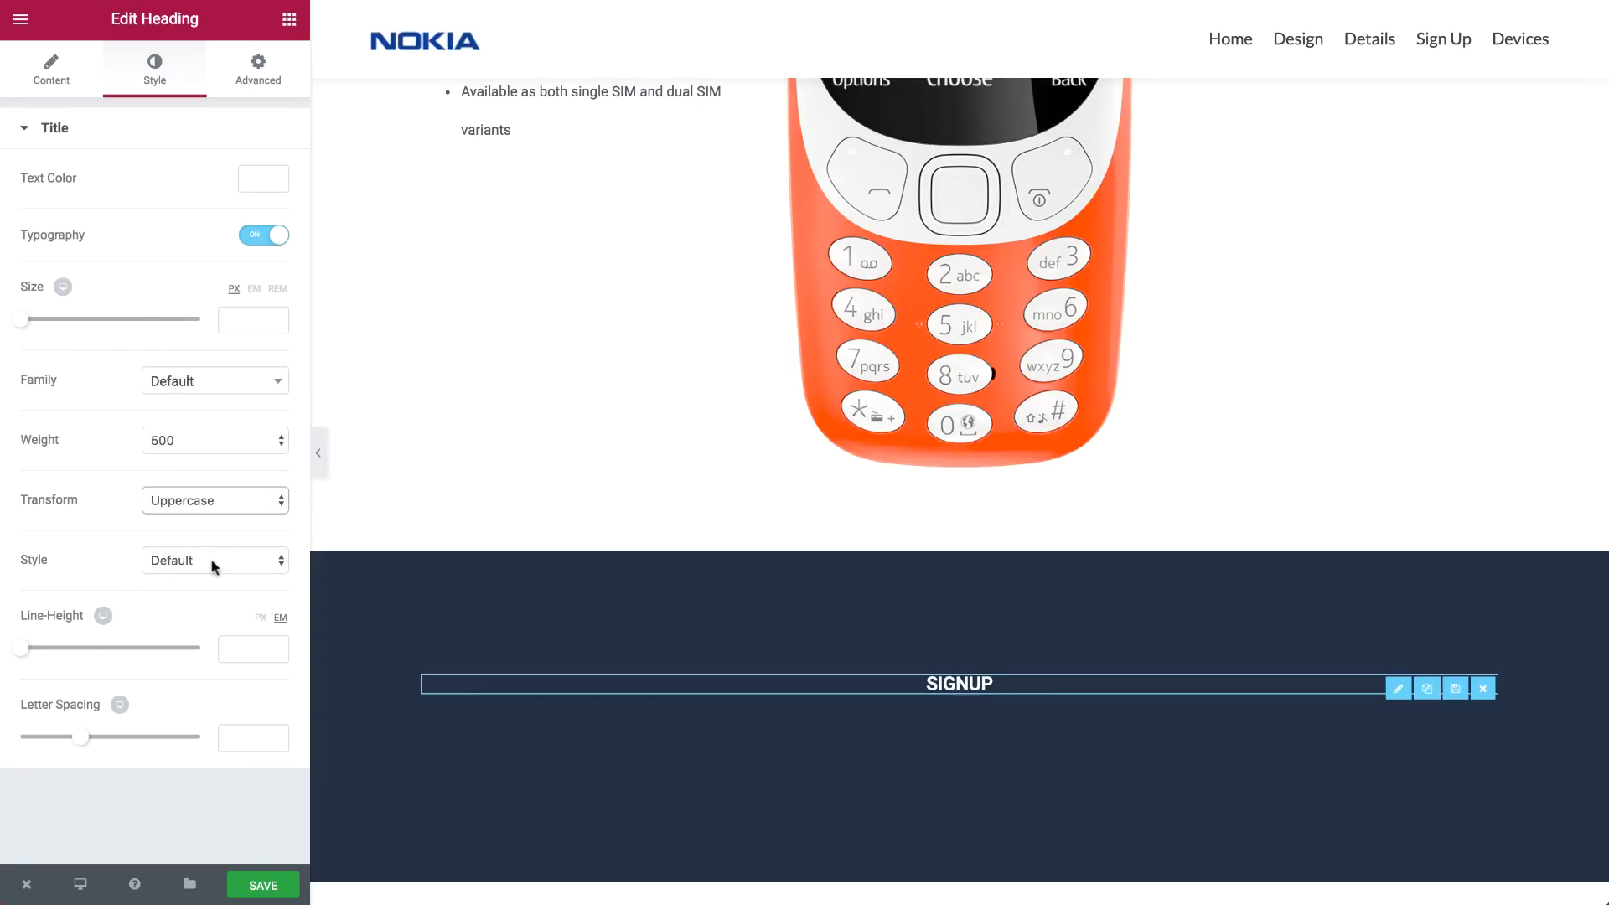
# Add a second heading below SignUp with the copied text "Be the first to know when the new Nokia phones are available"
pyautogui.click(289, 19)
pyautogui.moveTo(230, 172); pyautogui.dragTo(925, 696)
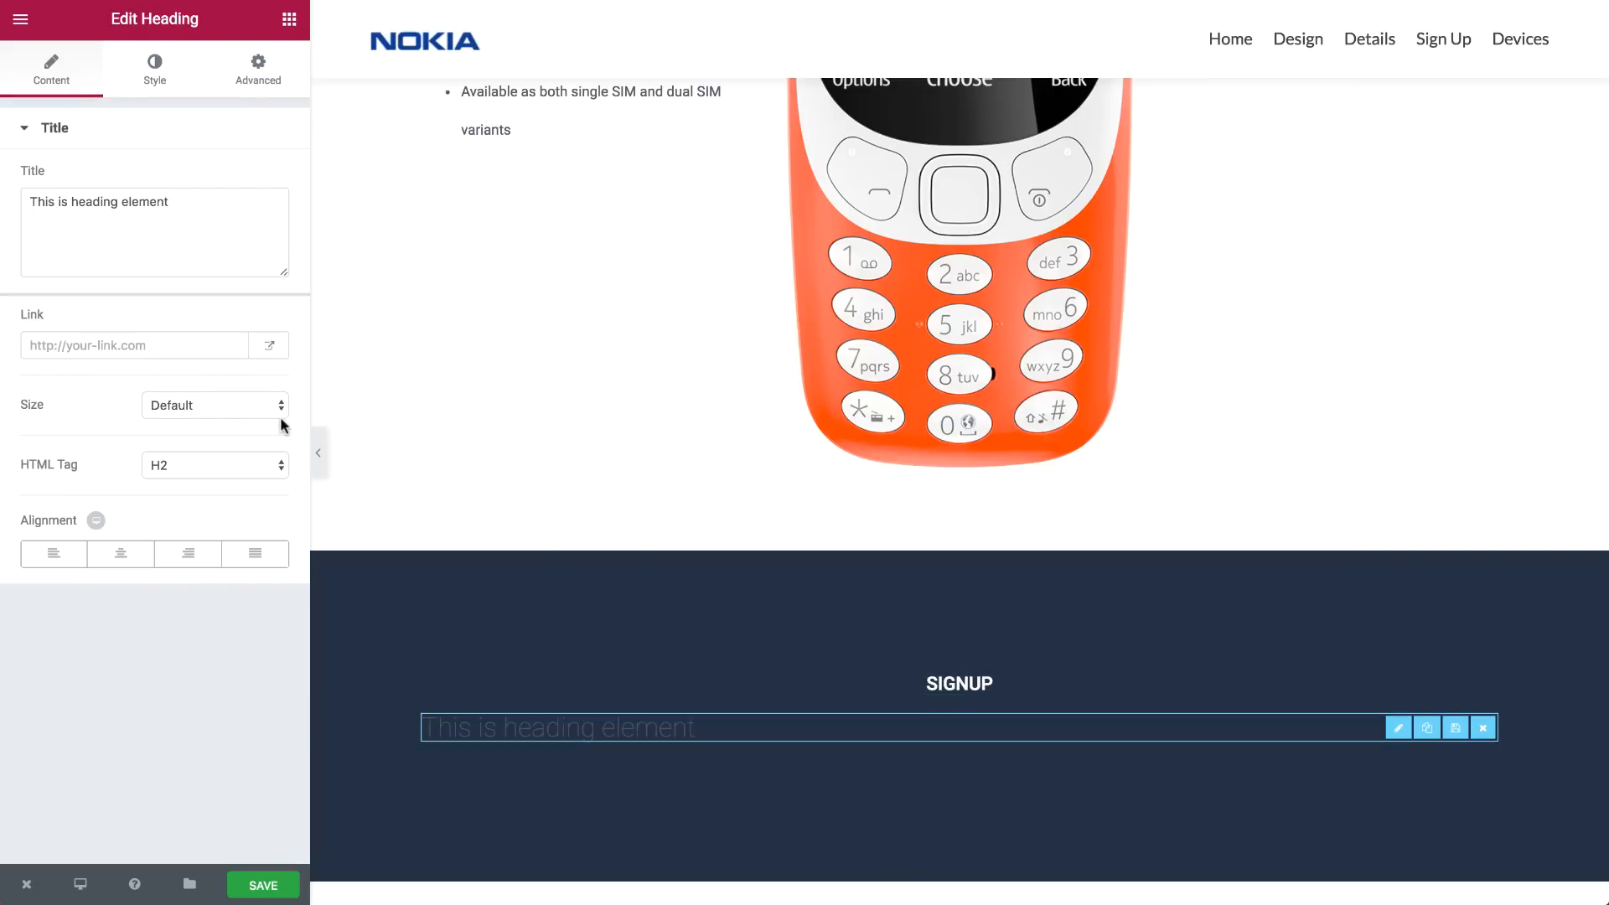
pyautogui.tripleClick(171, 209)
pyautogui.hotkey('ctrl', 'v')
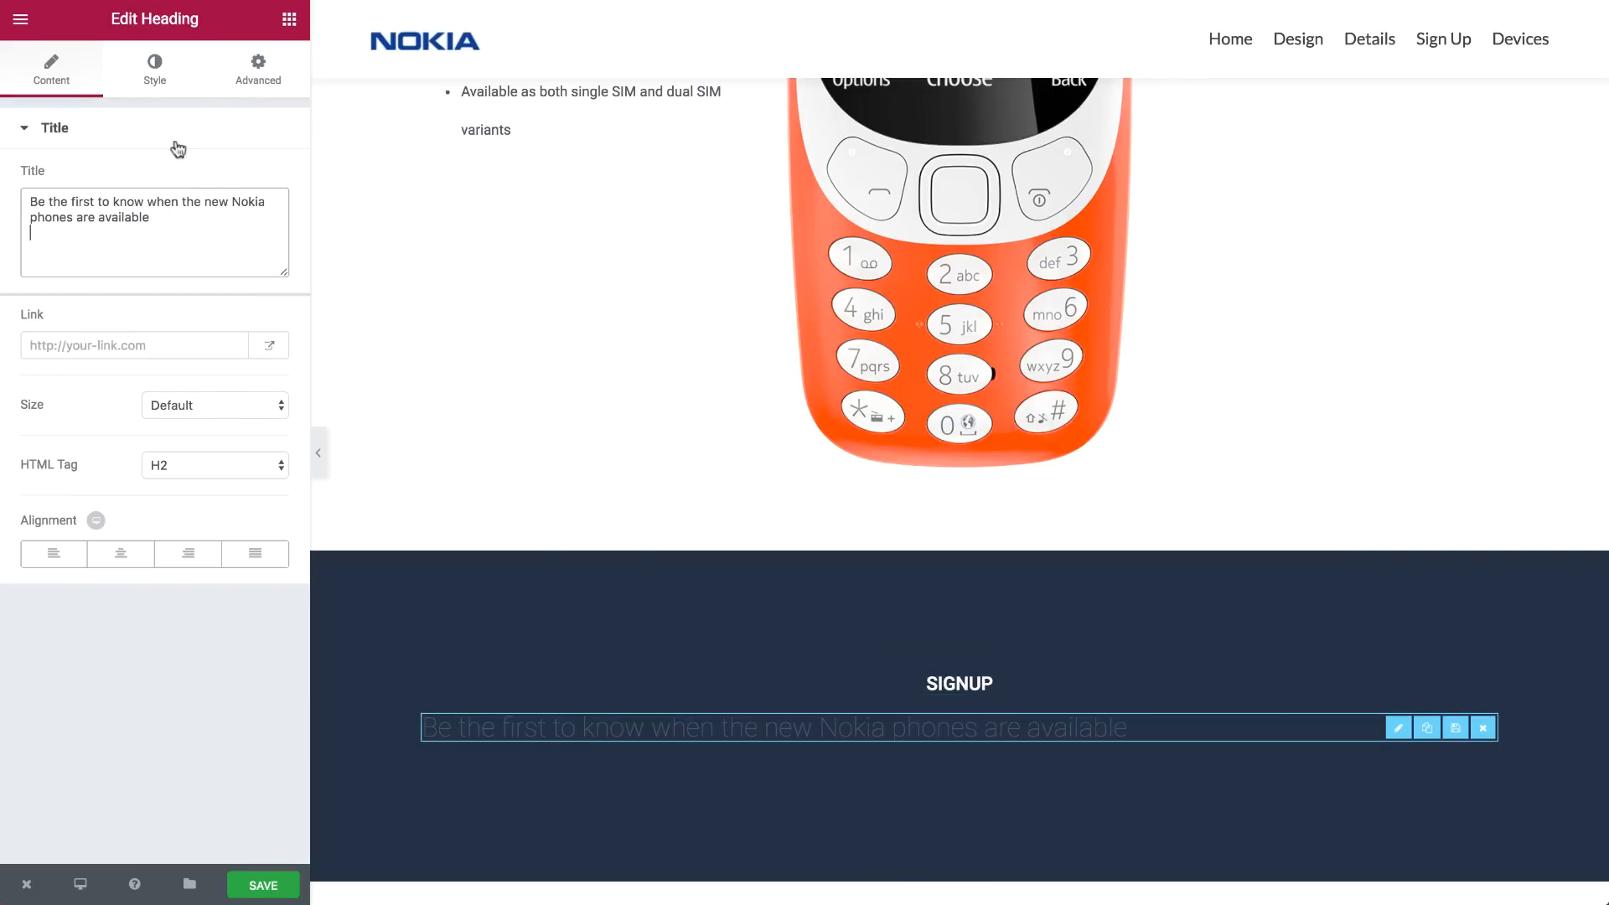
# Enable custom typography for the second heading and set its size to 46 px
pyautogui.click(154, 71)
pyautogui.click(254, 235)
pyautogui.click(243, 321)
pyautogui.write('46')
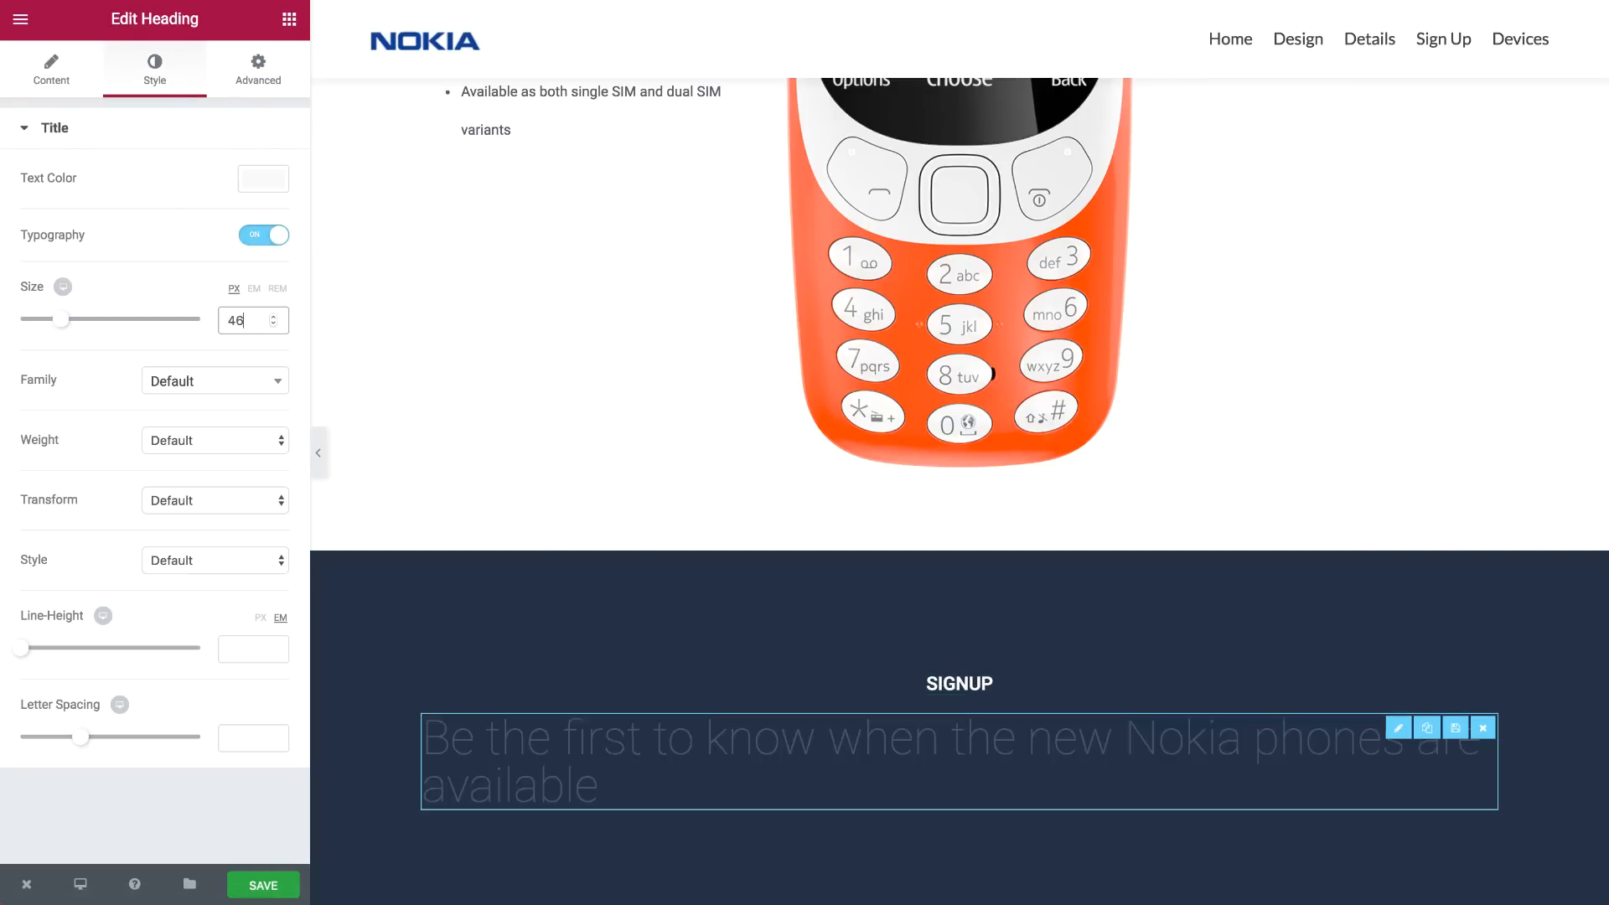
# Set the second heading's text color to white (#ffffff)
pyautogui.click(244, 189)
pyautogui.click(211, 421)
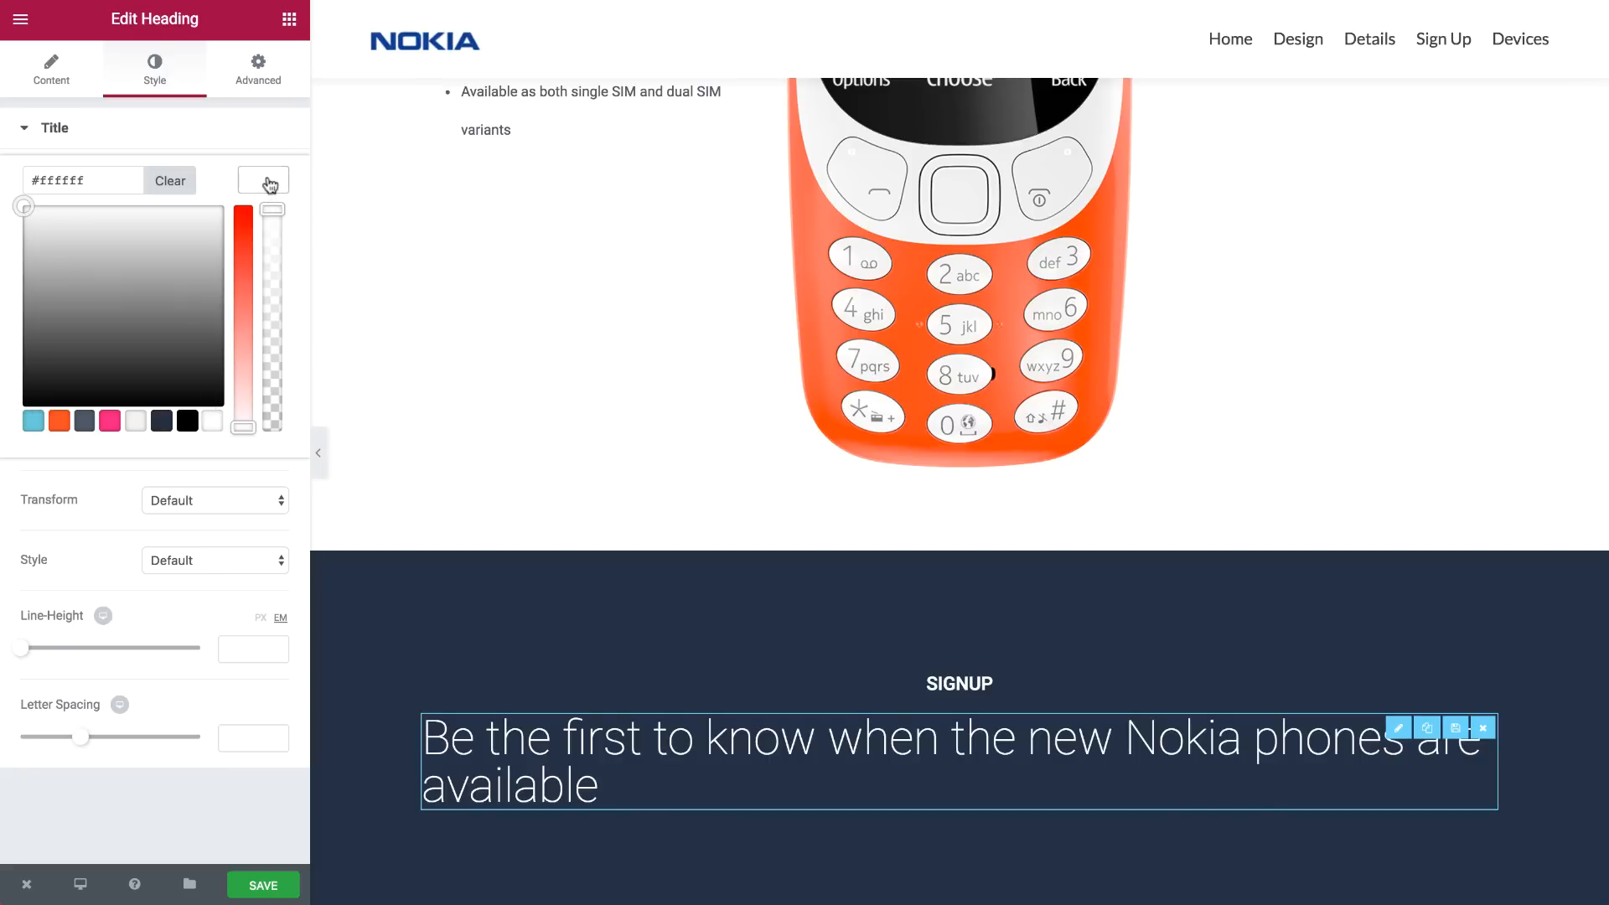
pyautogui.click(269, 184)
# Set the sign-up section's boxed content width to 450 and center the second heading
pyautogui.click(502, 653)
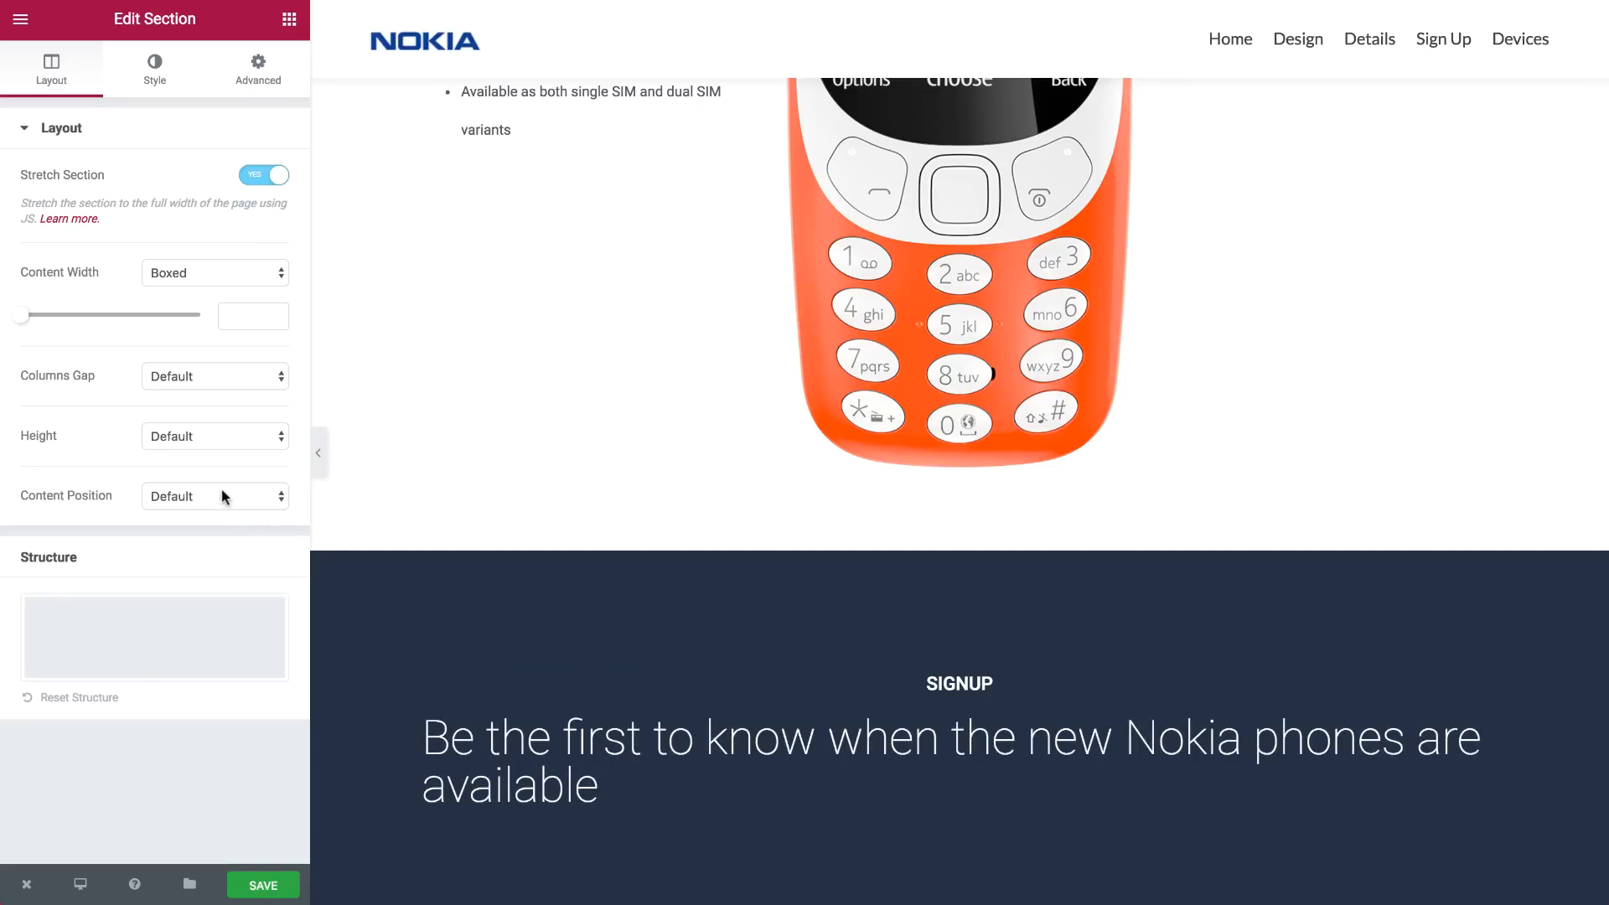
pyautogui.moveTo(22, 324); pyautogui.dragTo(17, 322)
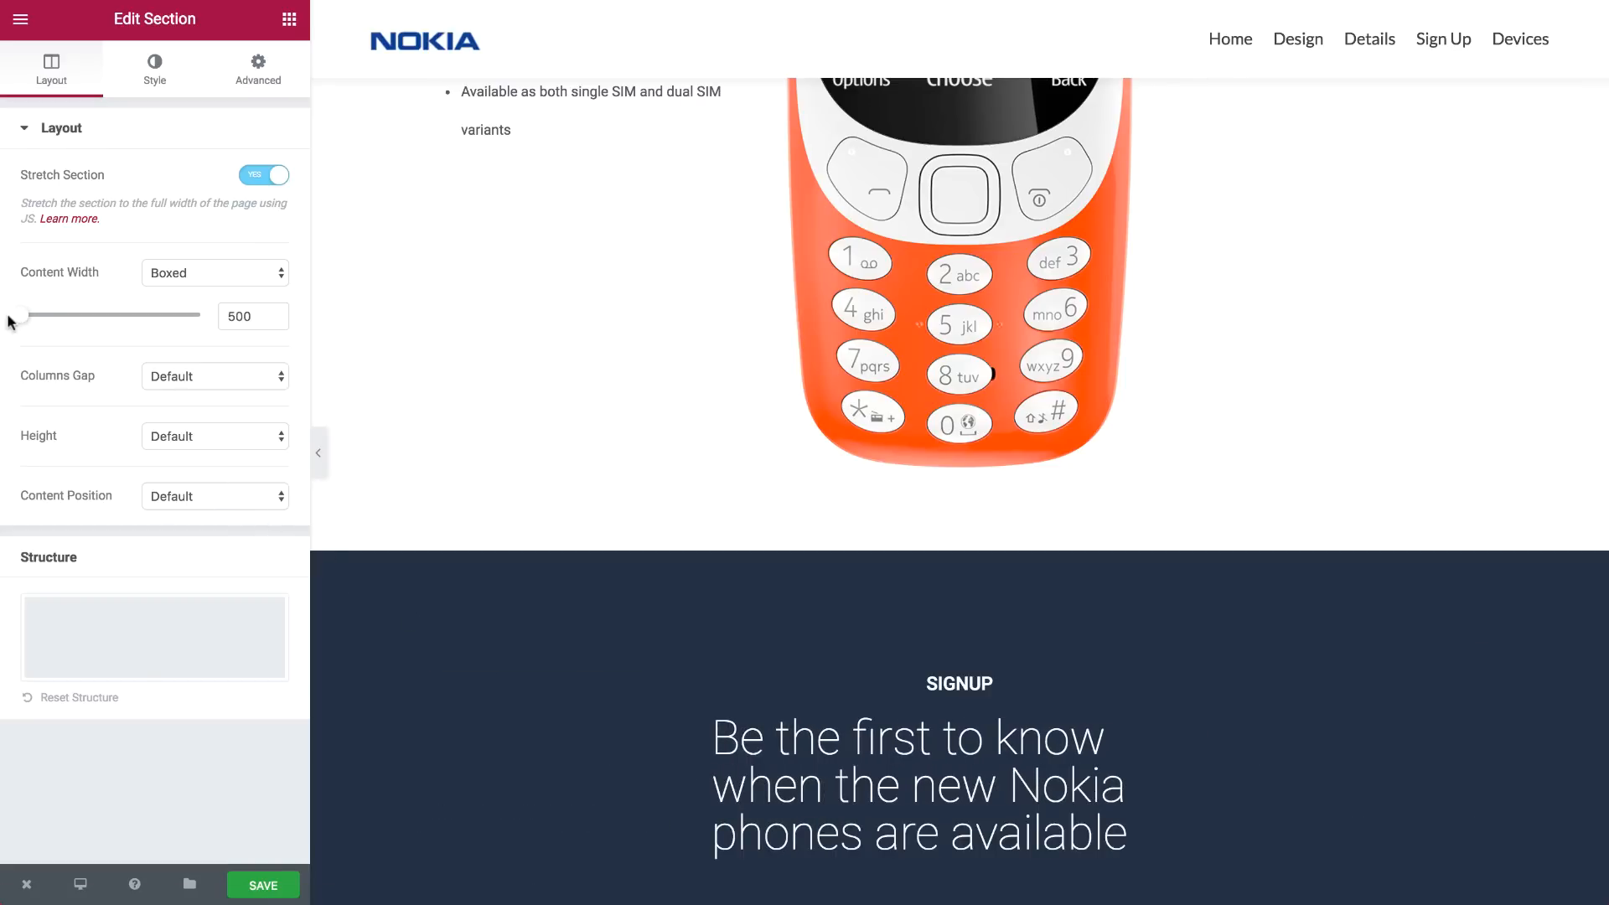
pyautogui.doubleClick(238, 317)
pyautogui.write('450')
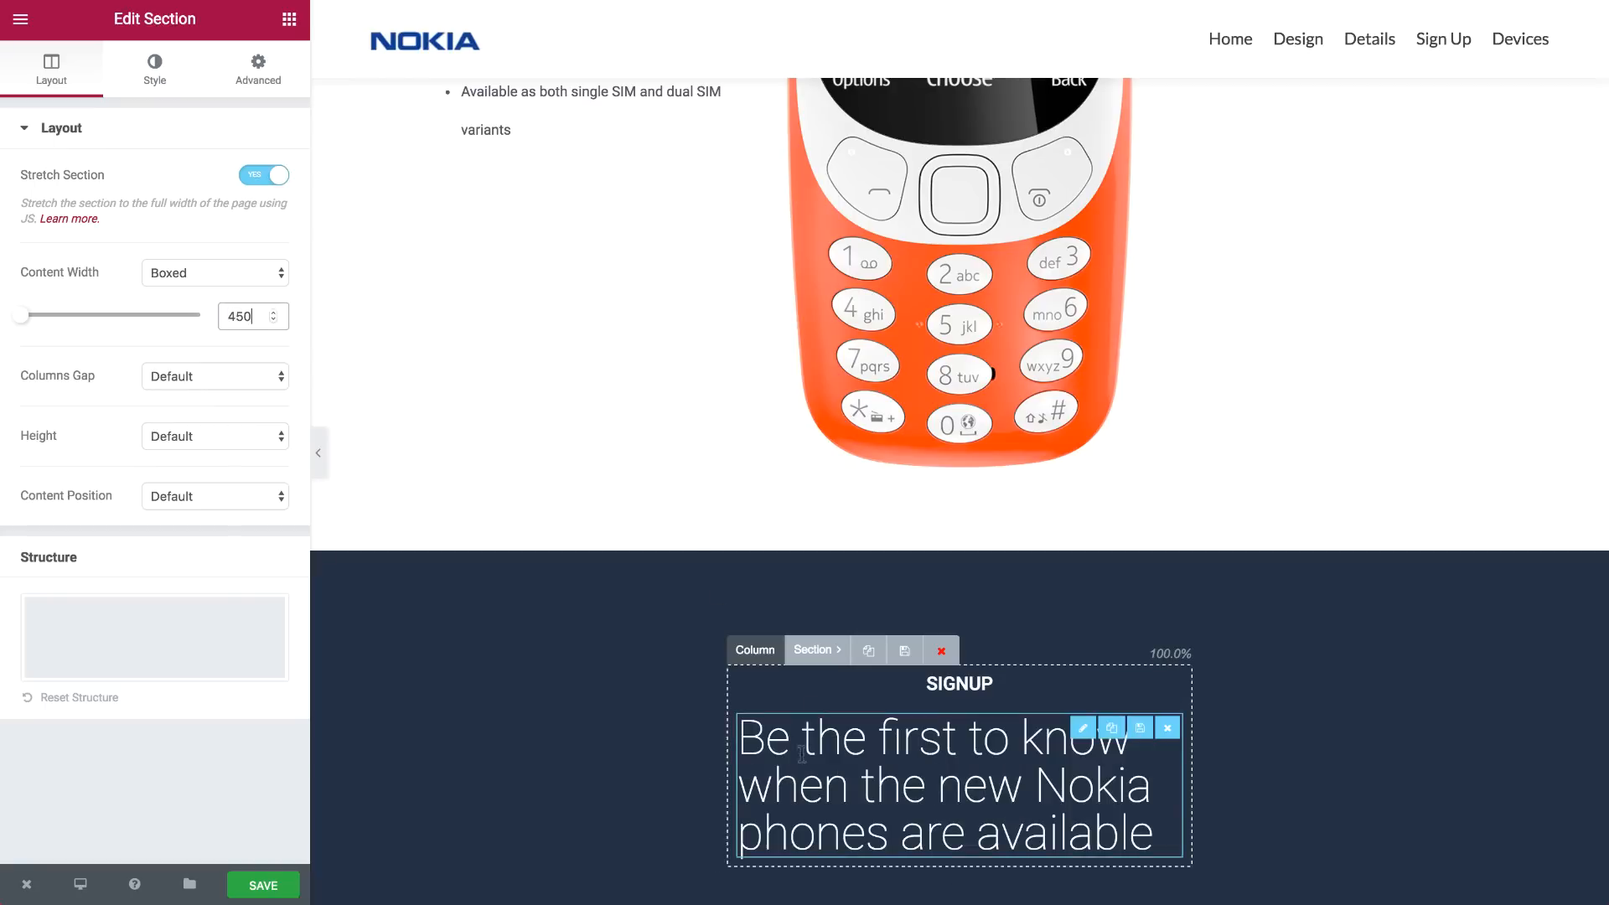
pyautogui.click(803, 748)
pyautogui.click(149, 548)
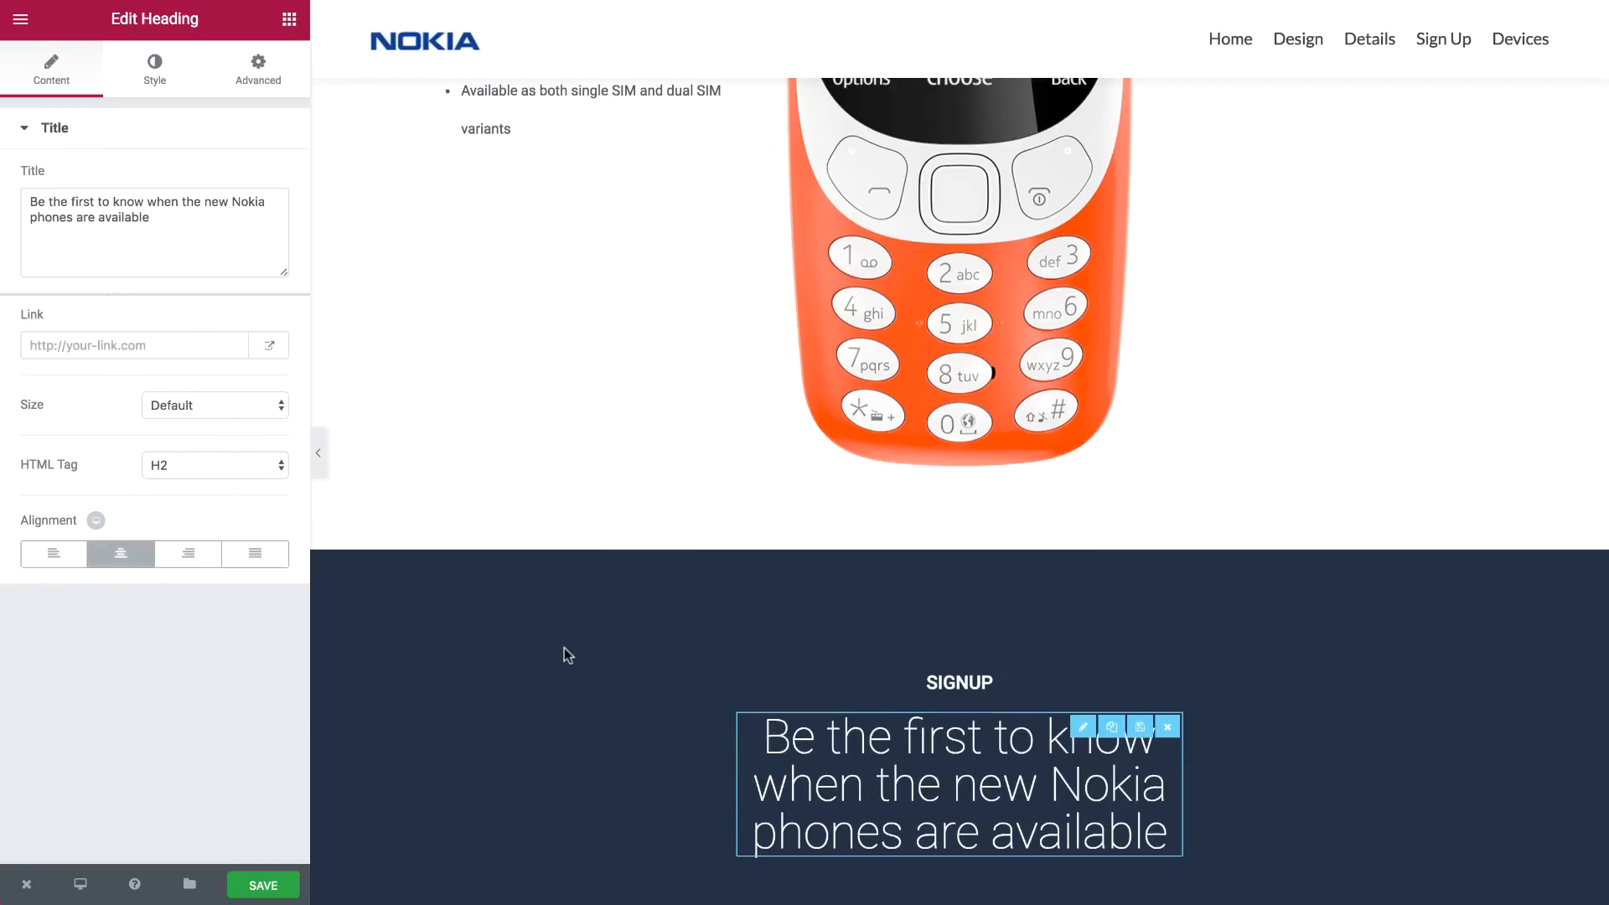
# Copy the reference page's "Sign up for product news and other relevant information about Nokia phones." text into a new centered heading below the second one
pyautogui.scroll(-6, 564, 647)
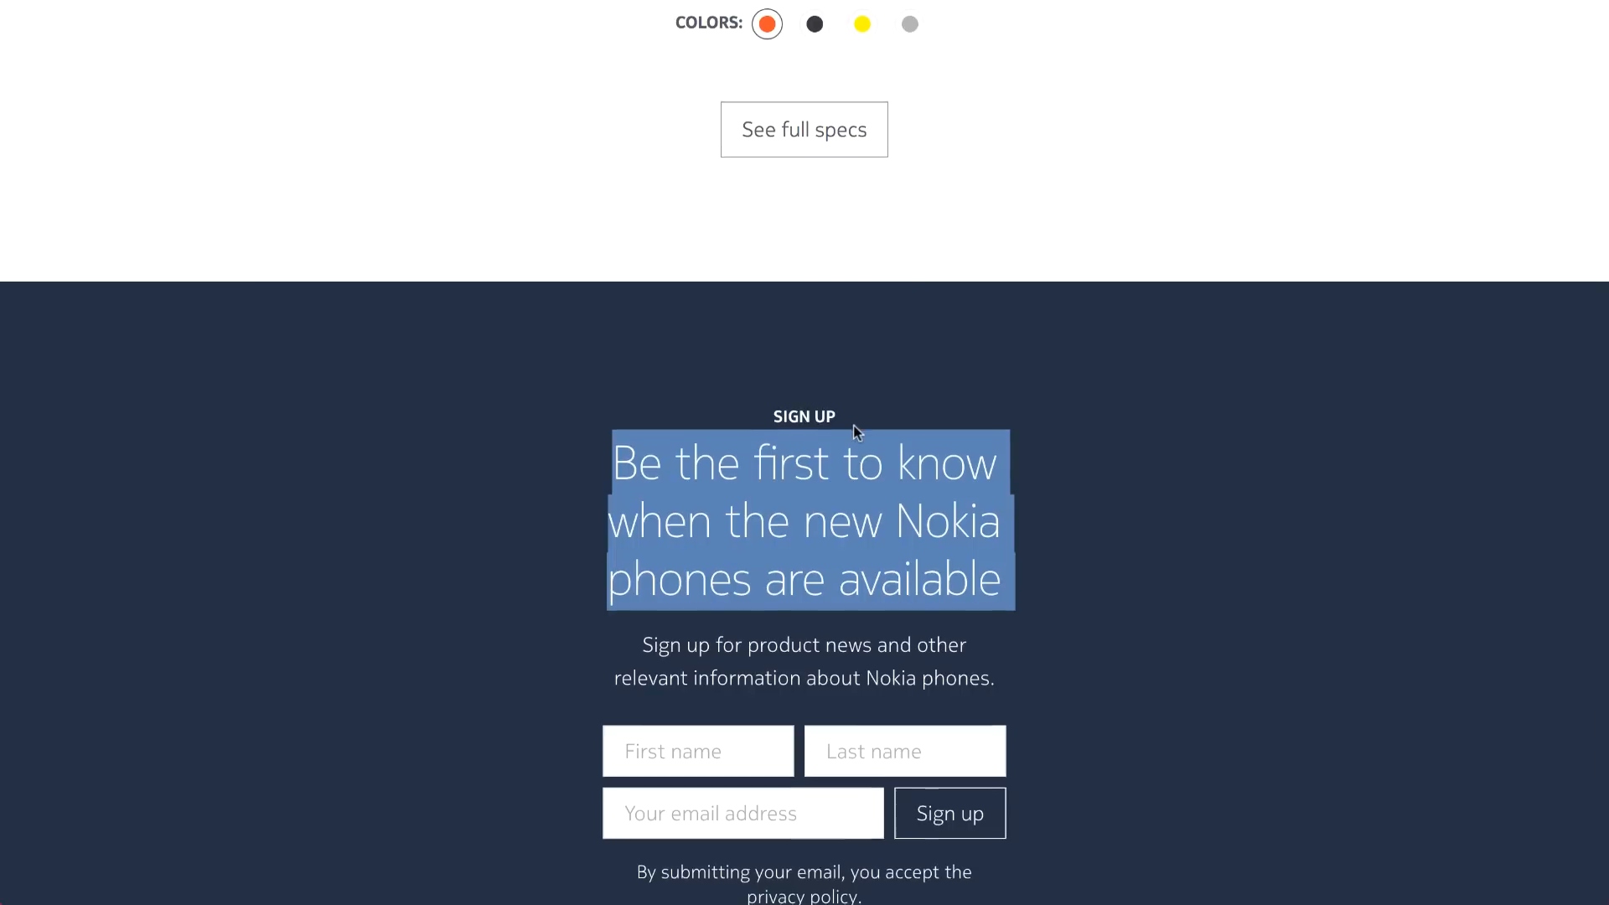
pyautogui.scroll(-1, 853, 427)
pyautogui.tripleClick(807, 589)
pyautogui.hotkey('ctrl', 'c')
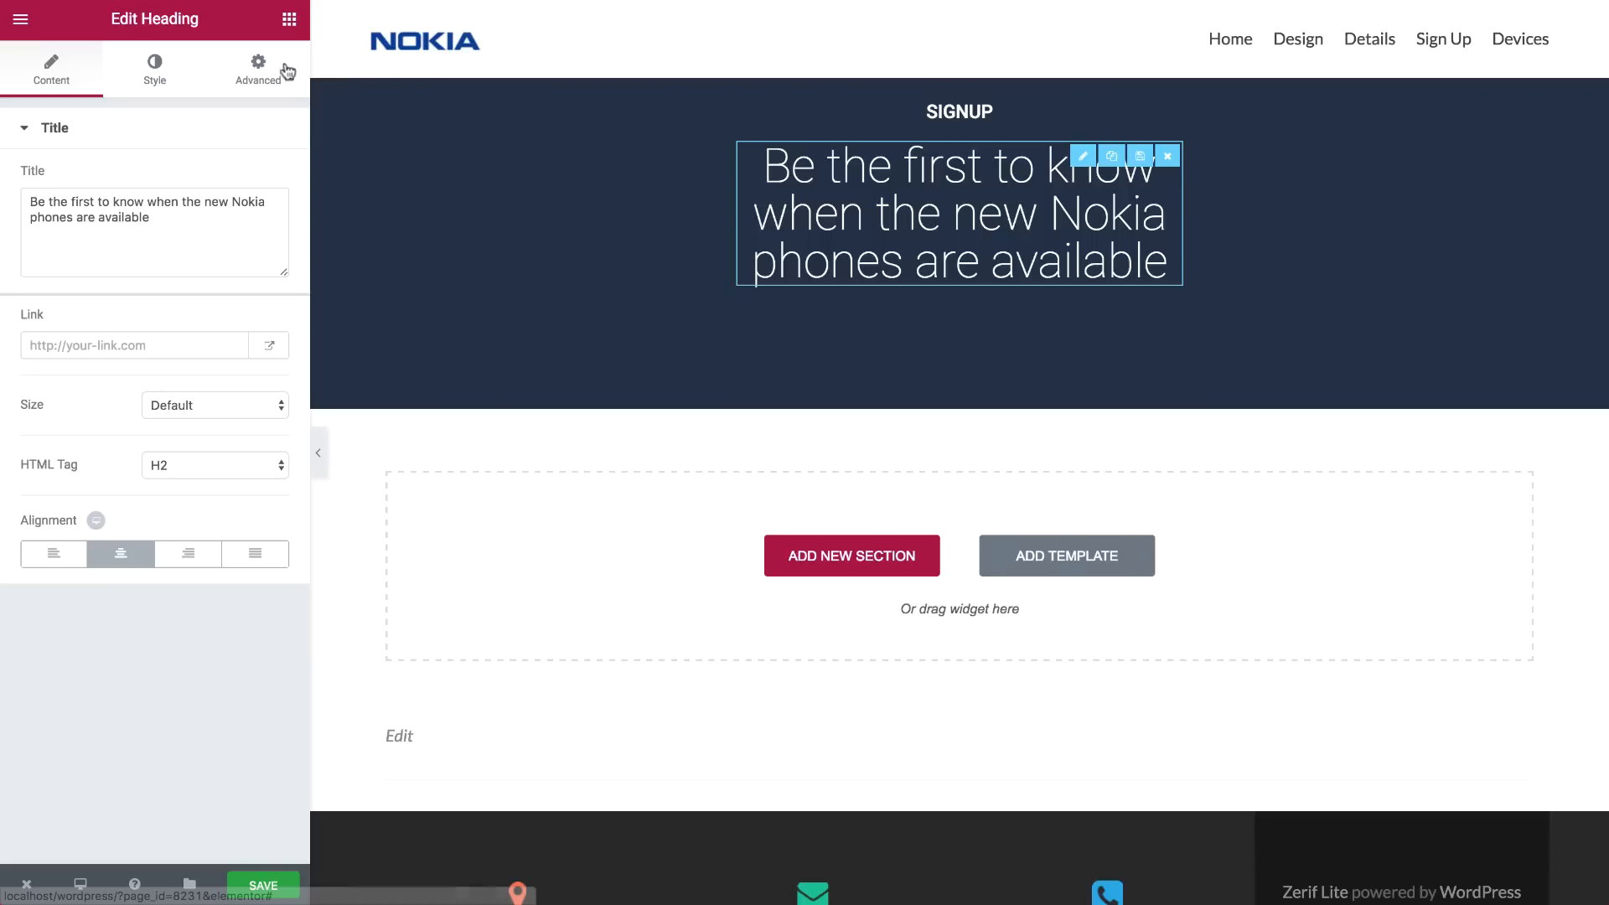
pyautogui.click(289, 18)
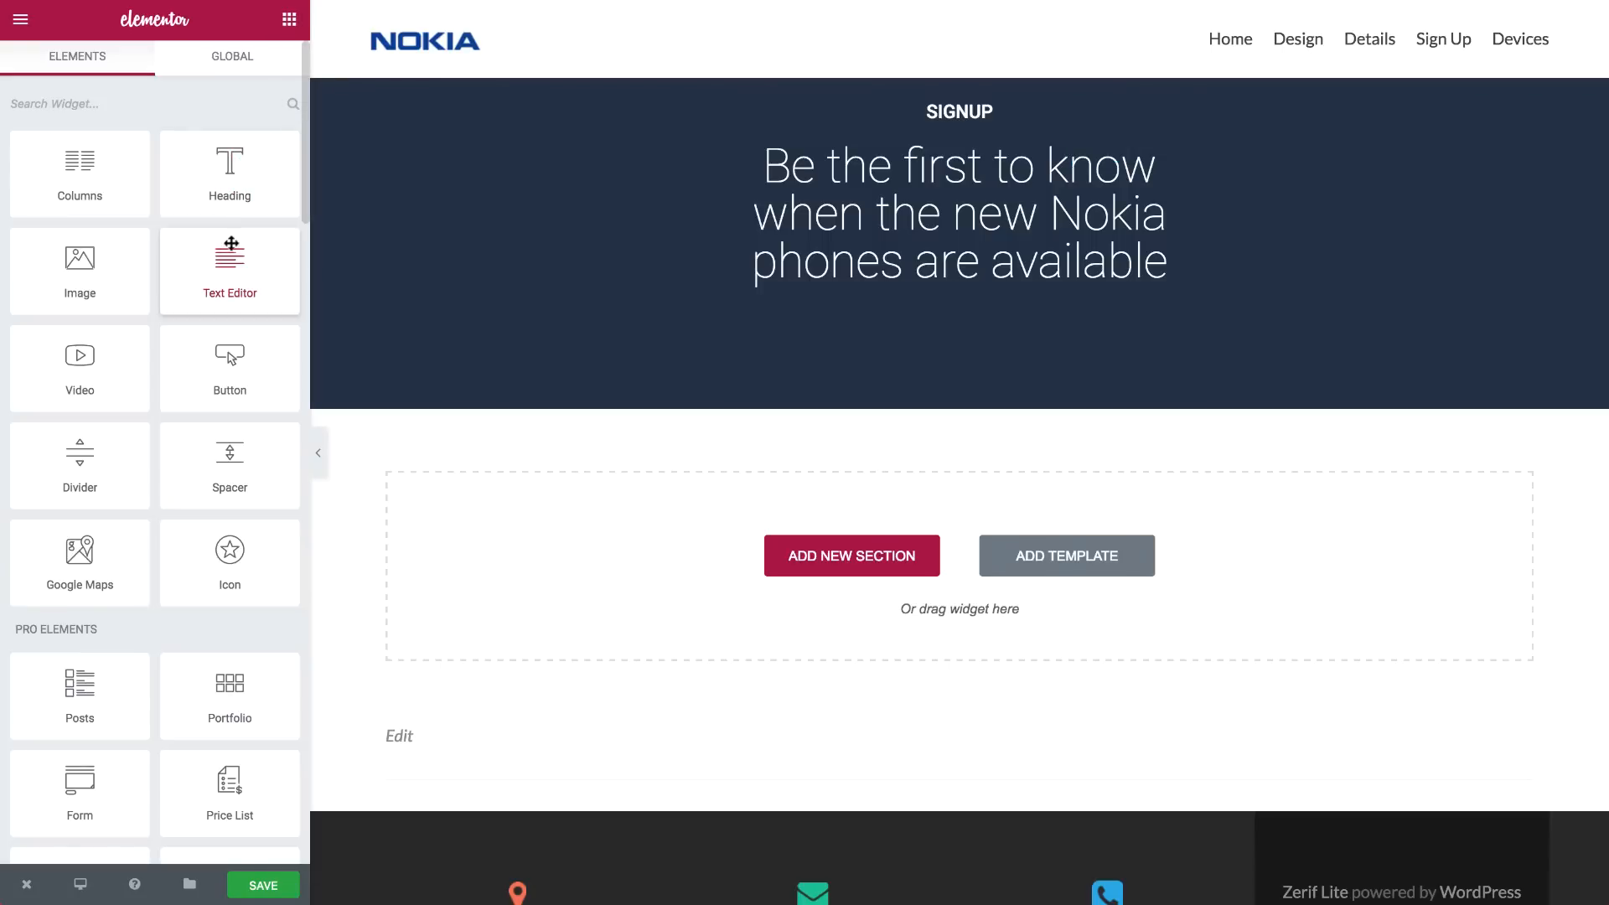
pyautogui.moveTo(230, 168); pyautogui.dragTo(756, 291)
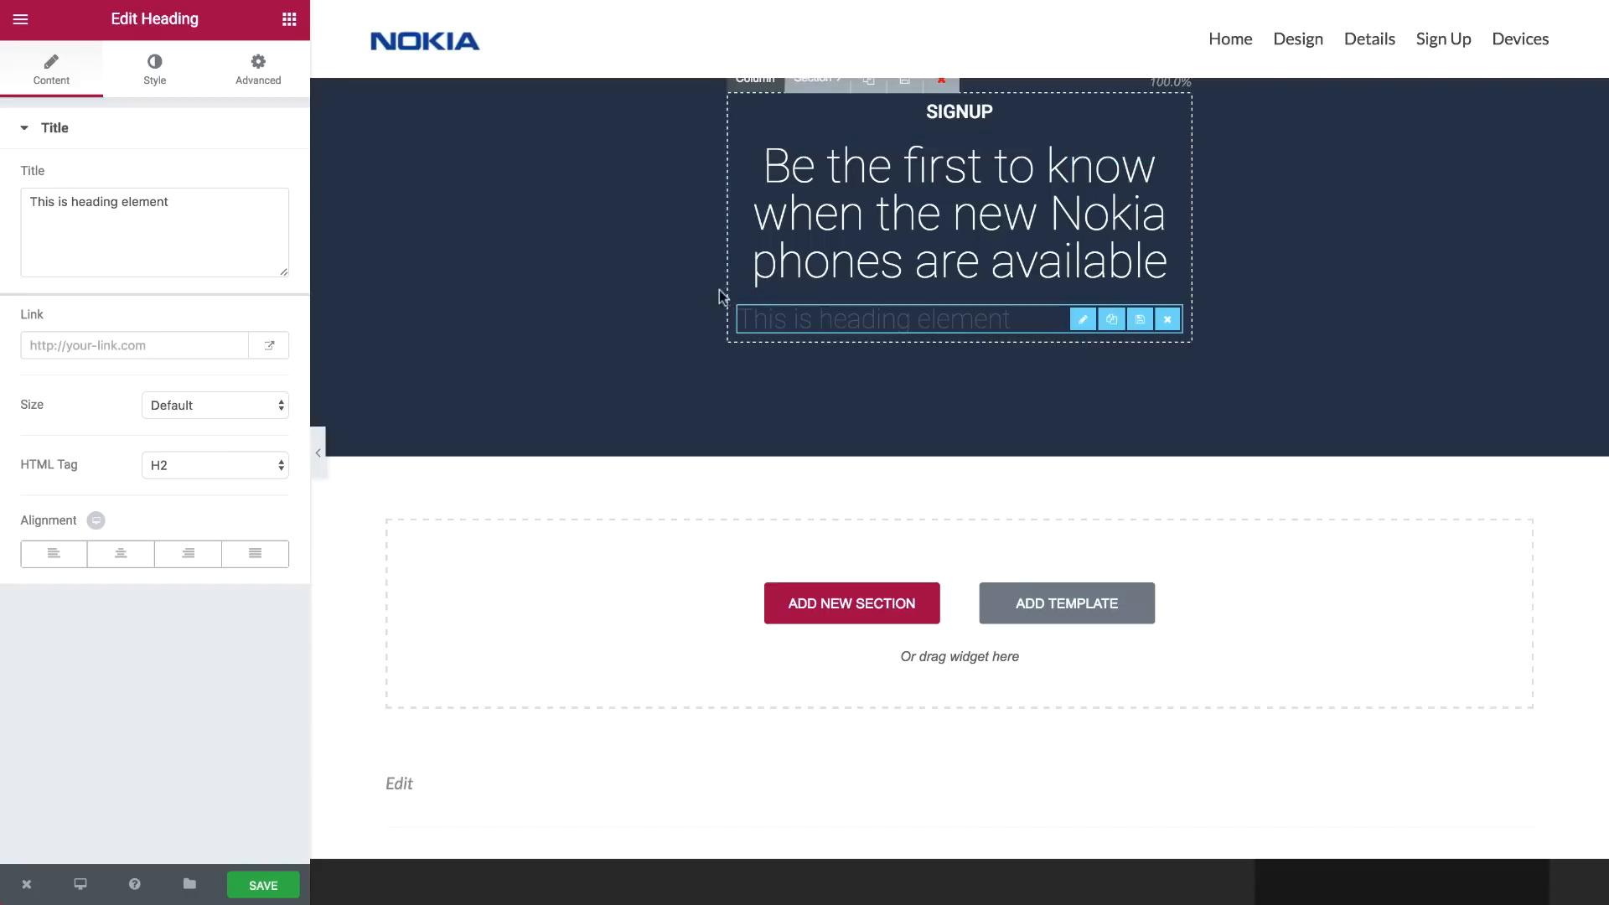
pyautogui.click(121, 551)
pyautogui.tripleClick(179, 256)
pyautogui.hotkey('ctrl', 'v')
# Change the product news heading's text color to white
pyautogui.click(155, 64)
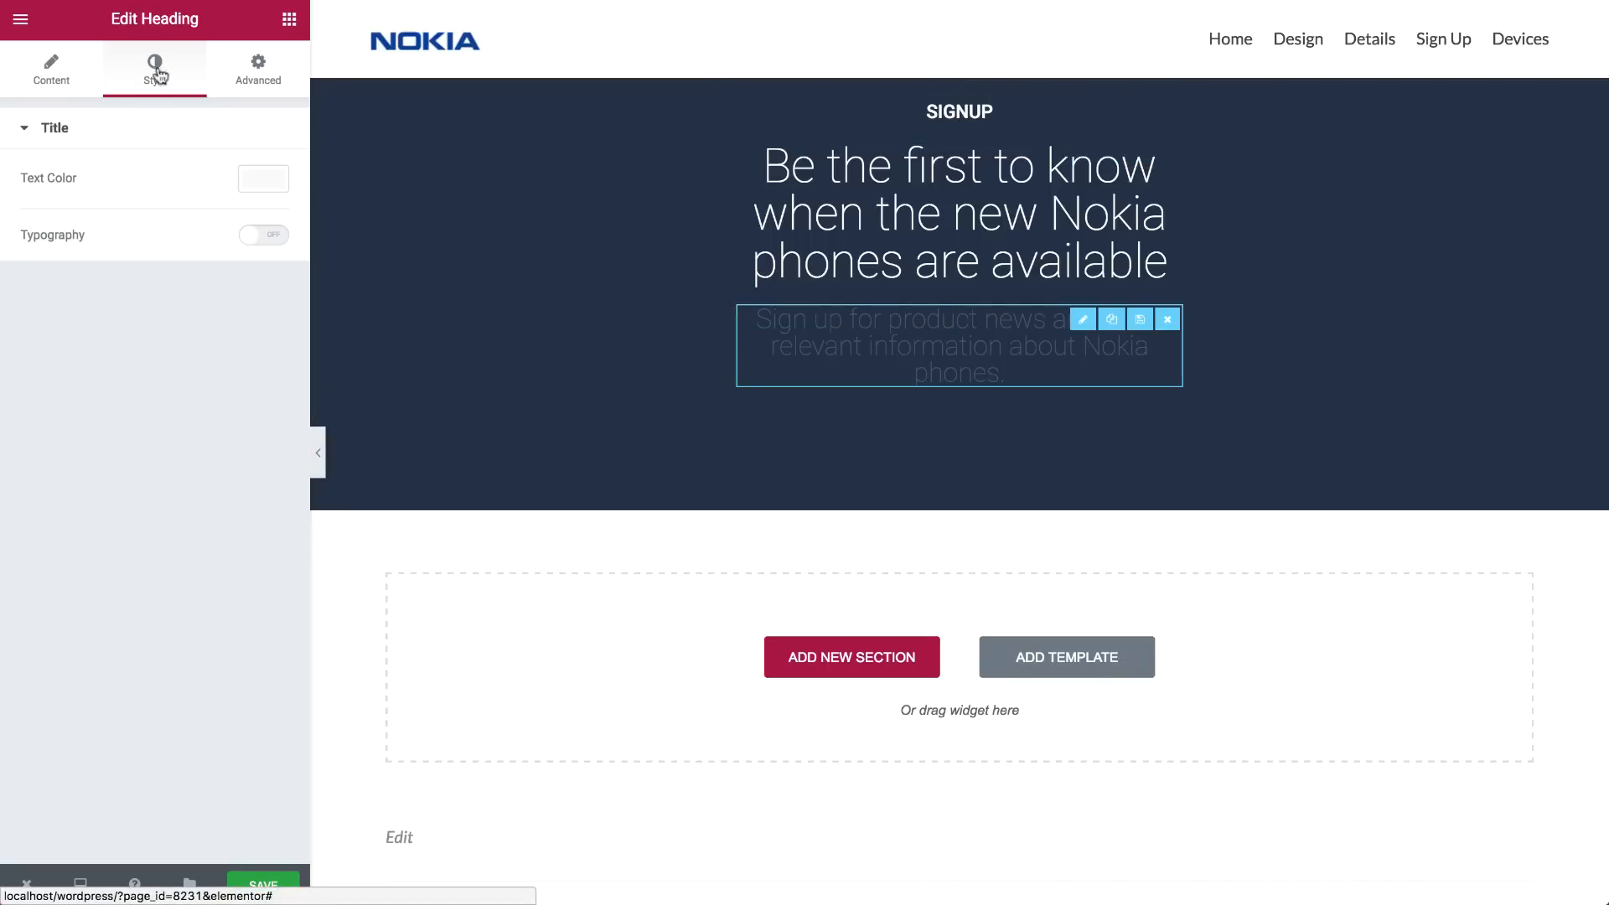
pyautogui.click(262, 184)
pyautogui.click(208, 419)
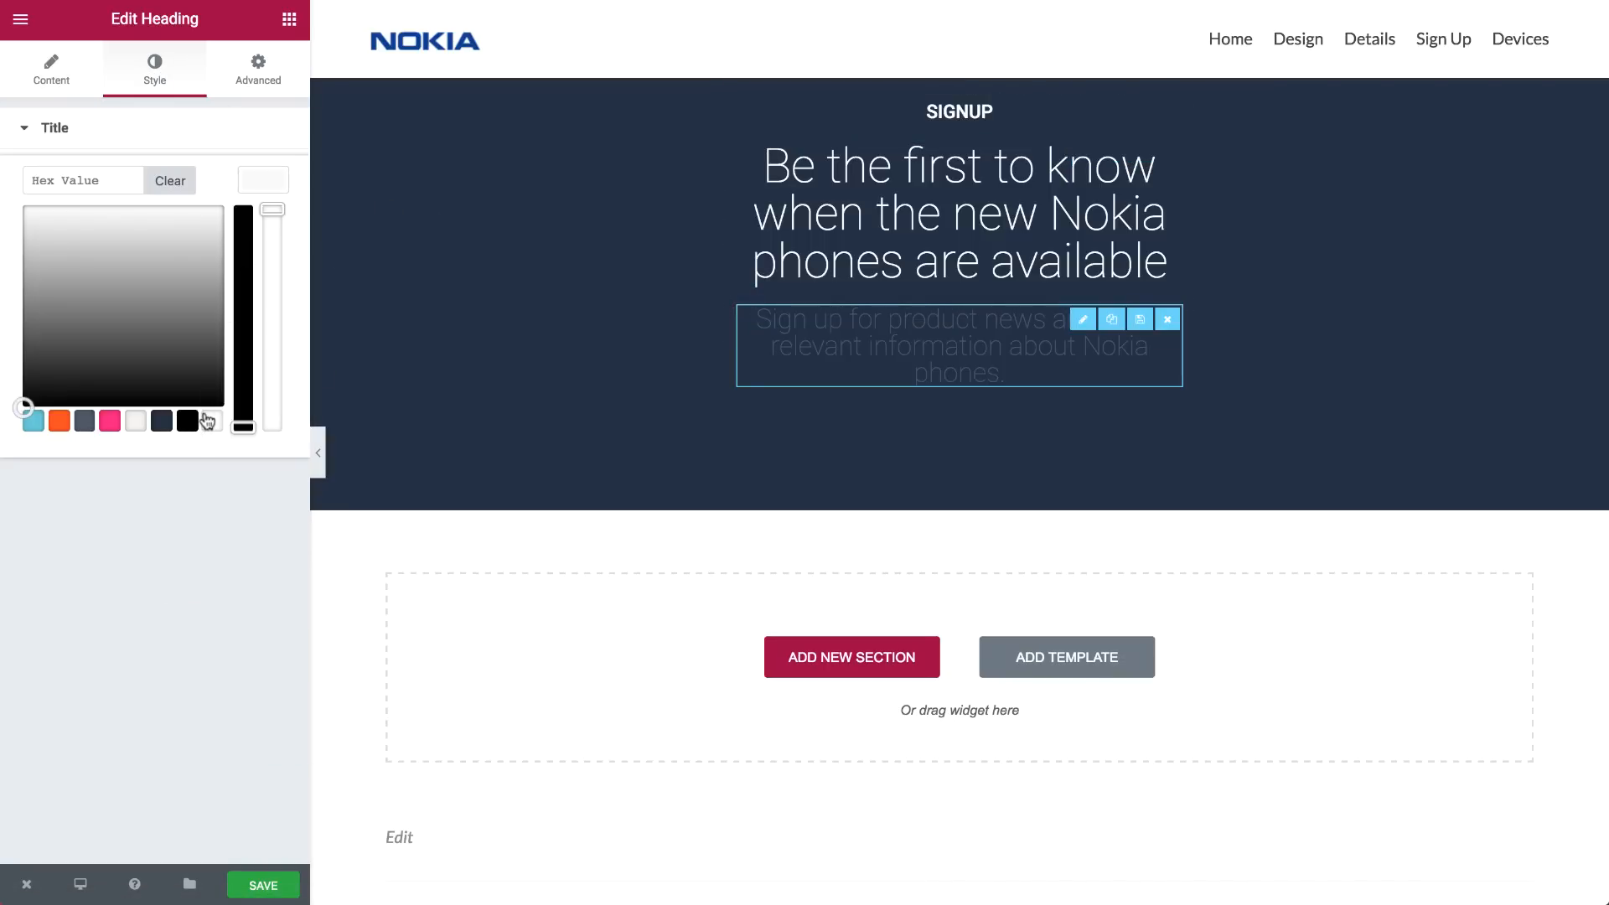
pyautogui.click(255, 181)
# Enable custom typography for the product news heading and set its size to 20 px
pyautogui.click(261, 237)
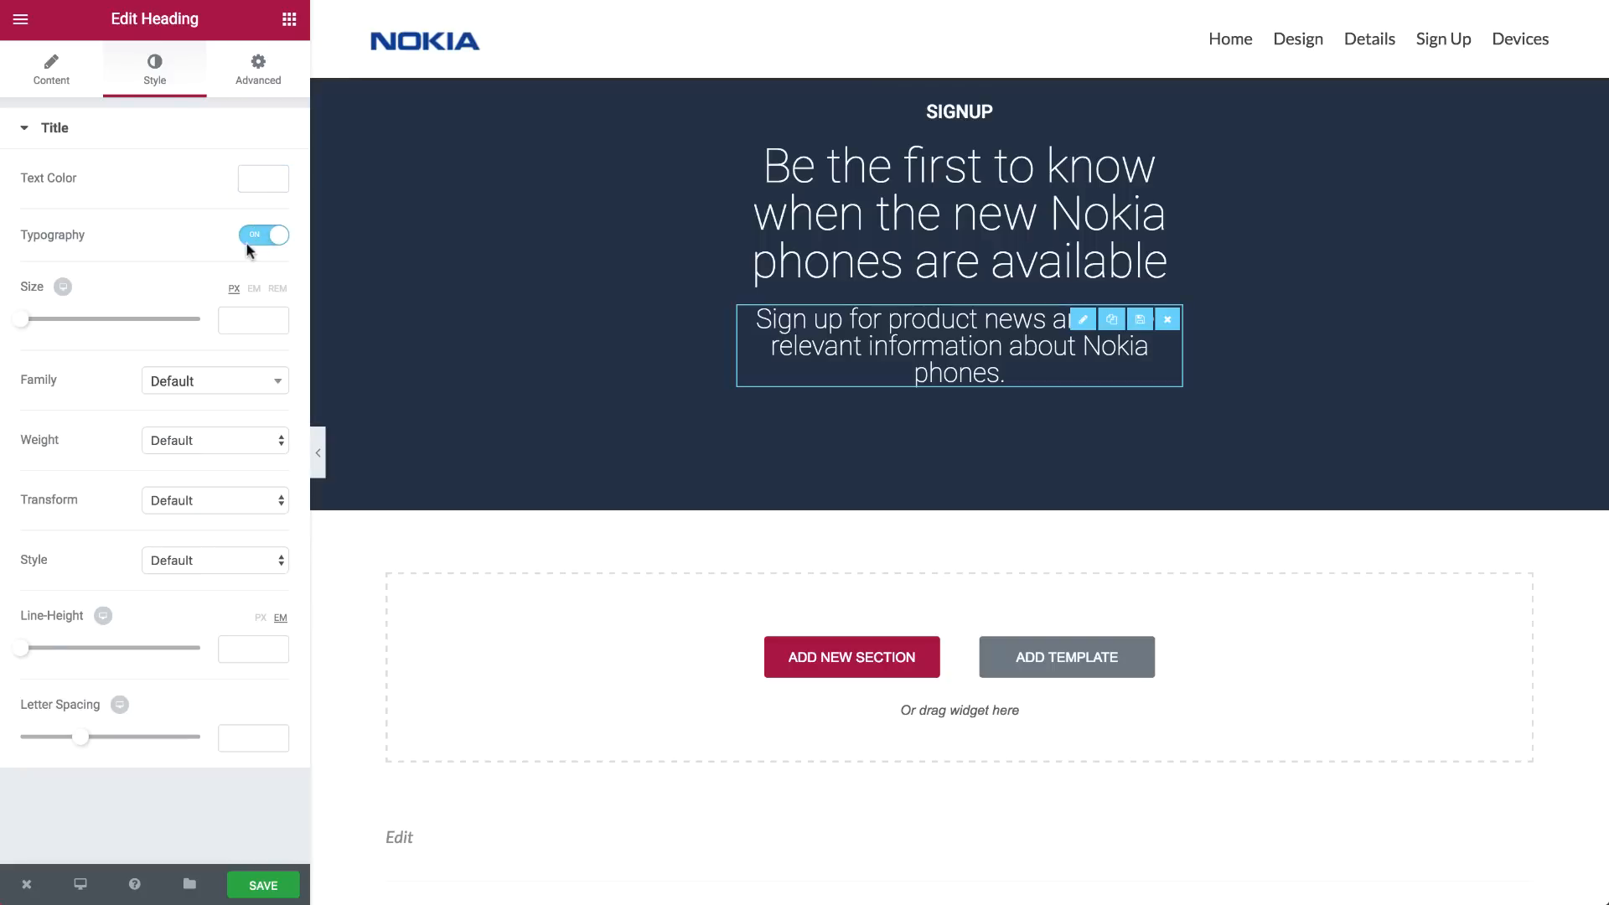
pyautogui.click(233, 324)
pyautogui.write('18')
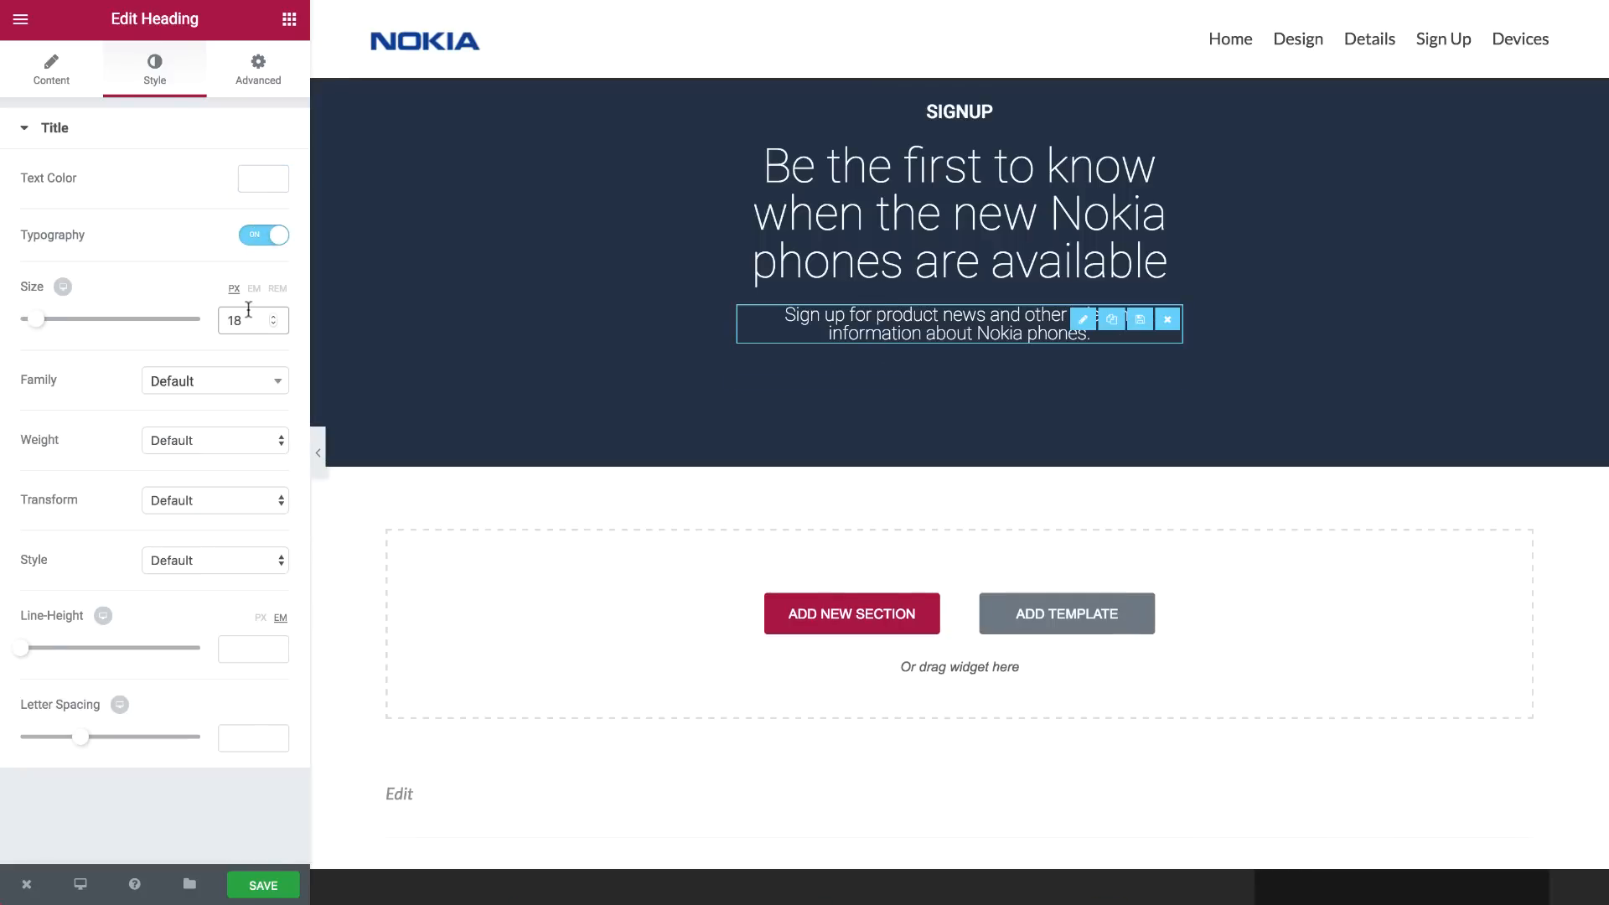
pyautogui.press('Up')
pyautogui.press('Up')
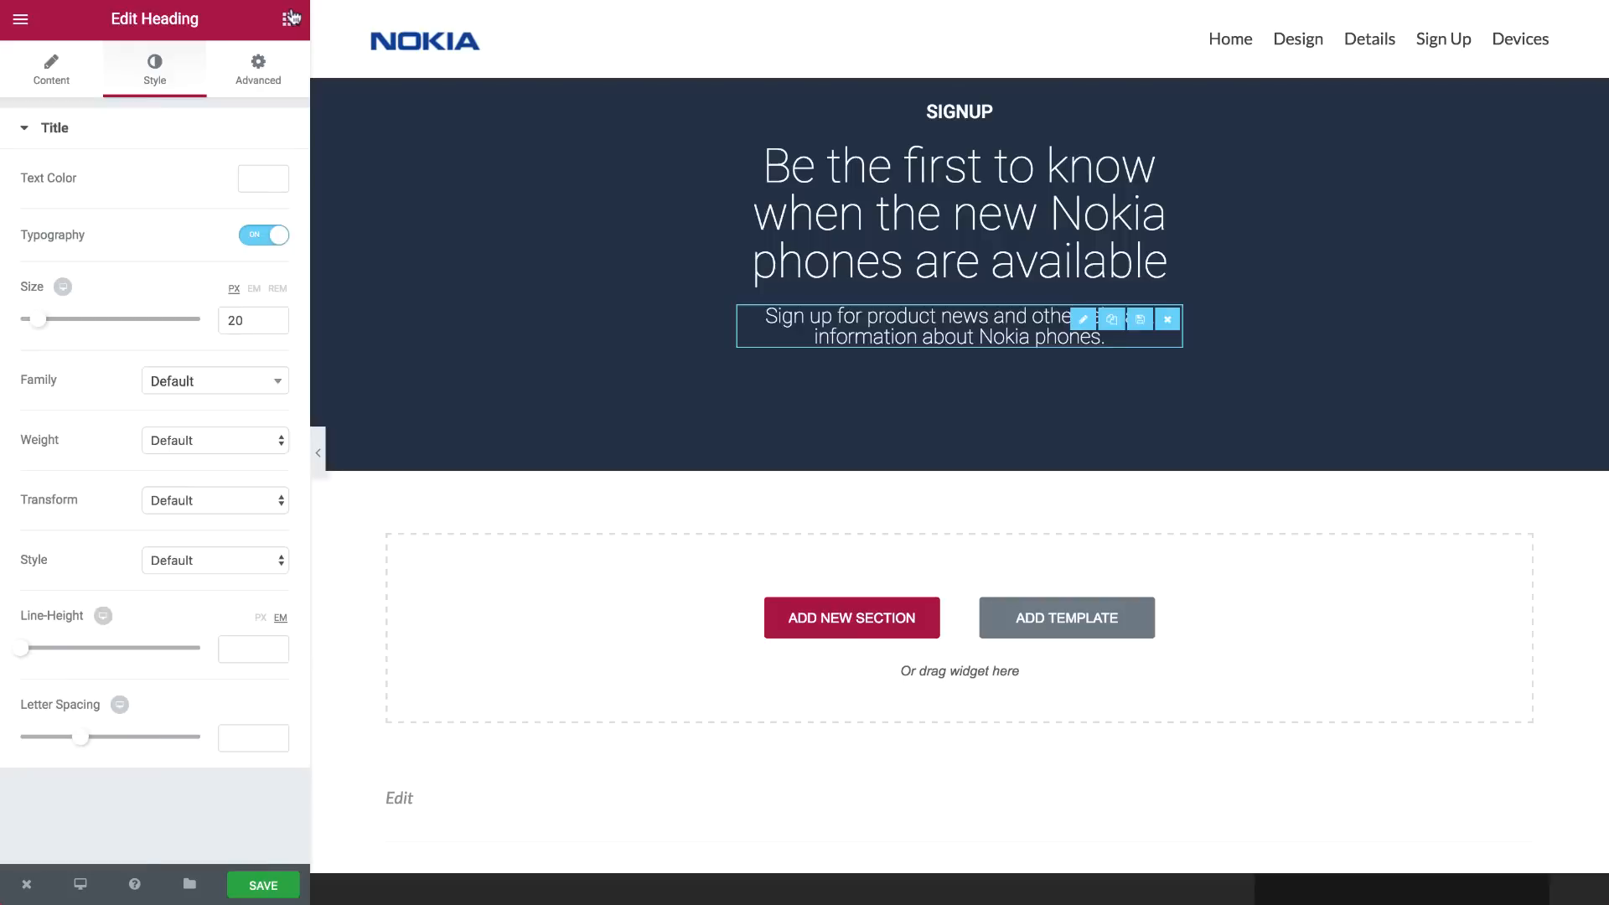
# Add a Form widget below the product news heading and hide its field labels
pyautogui.click(289, 19)
pyautogui.write('for')
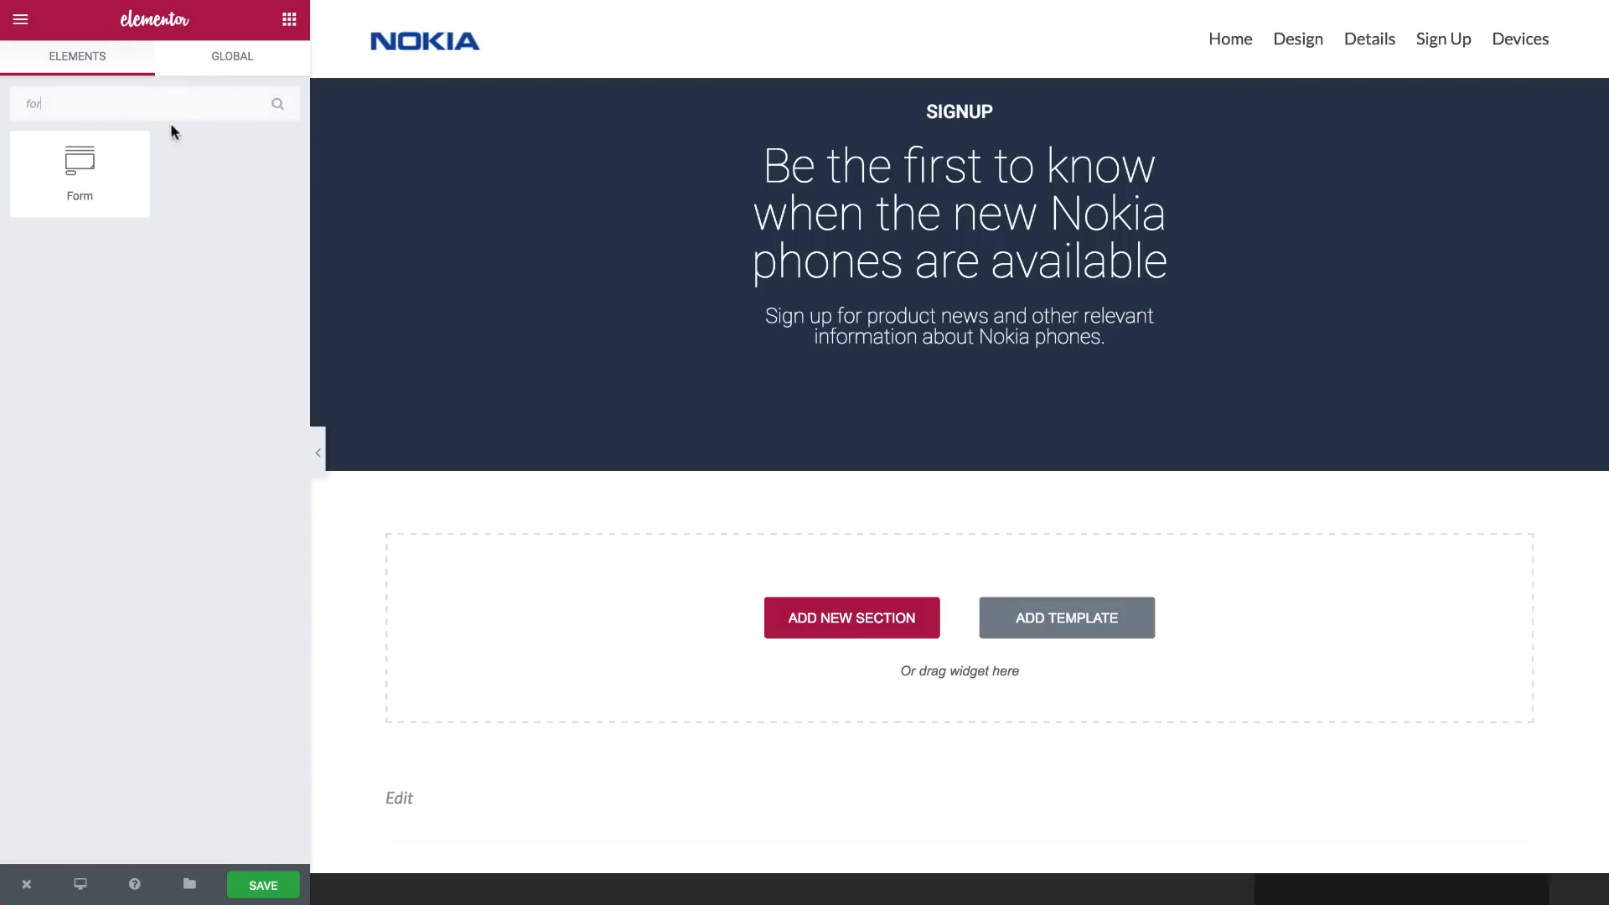
pyautogui.moveTo(77, 163); pyautogui.dragTo(872, 352)
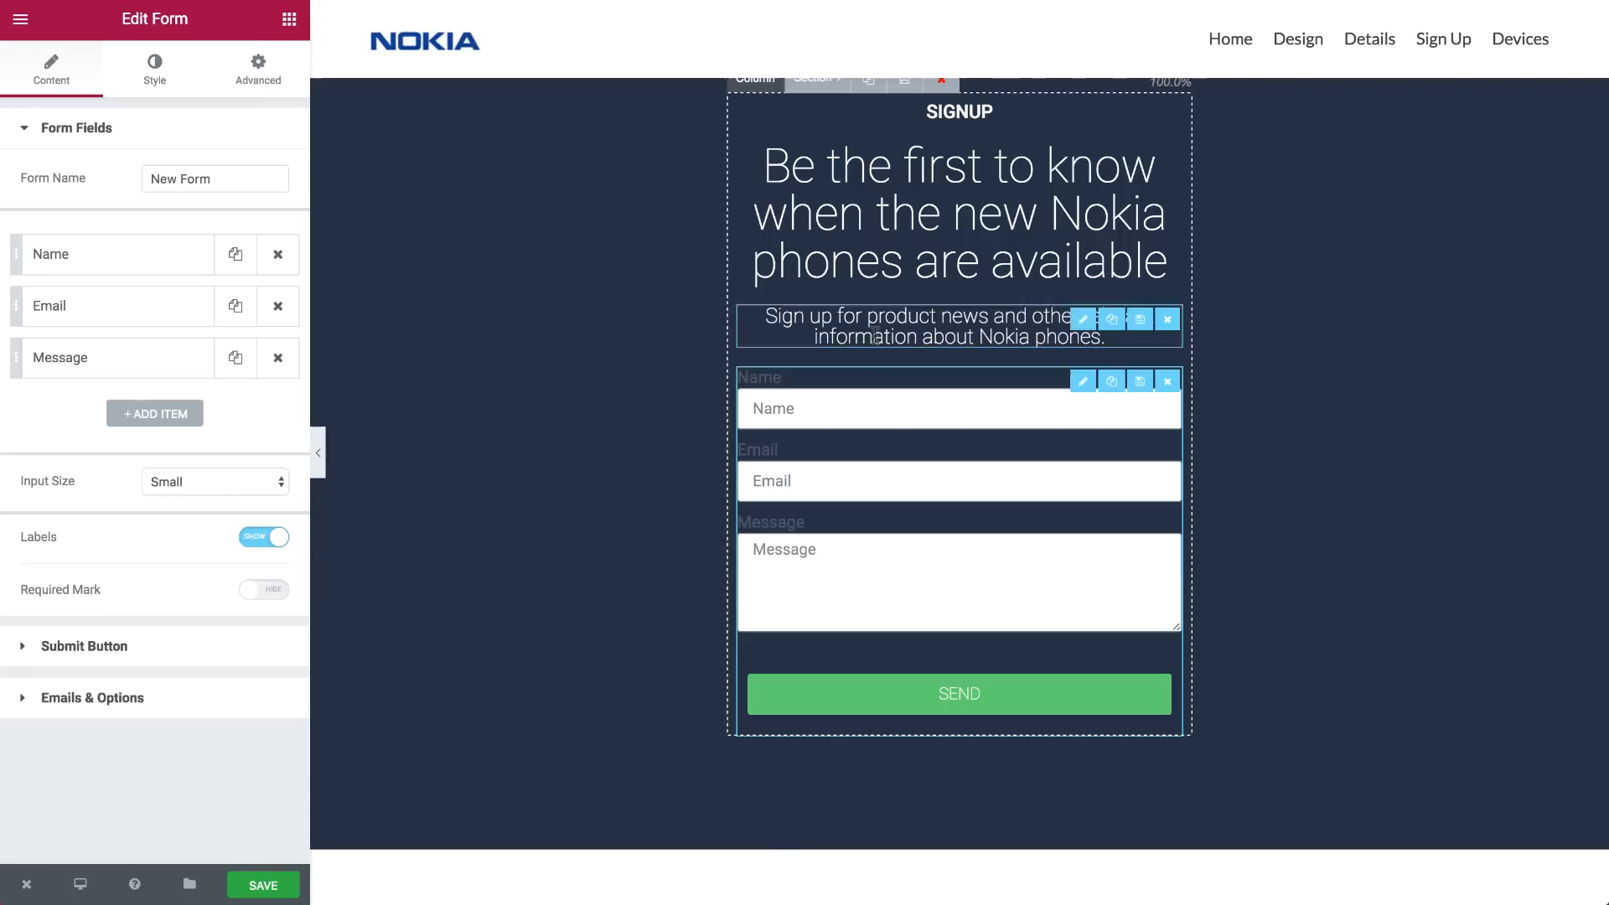
pyautogui.click(267, 538)
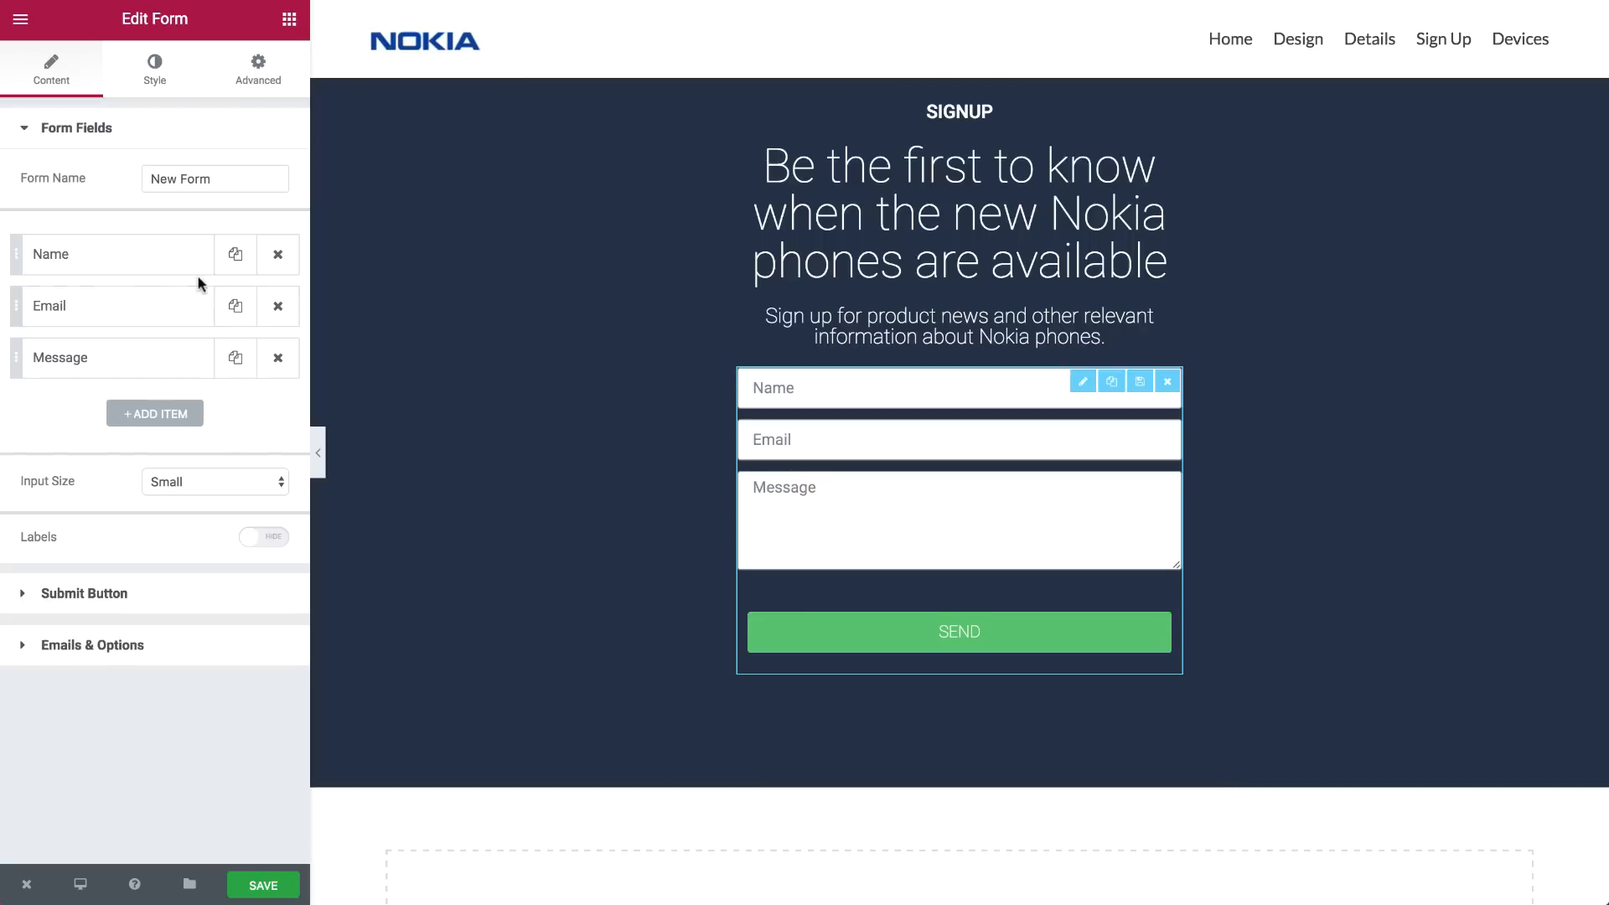
# Remove the form's Message field and set the Name field's placeholder to "First Name"
pyautogui.click(267, 373)
pyautogui.click(169, 252)
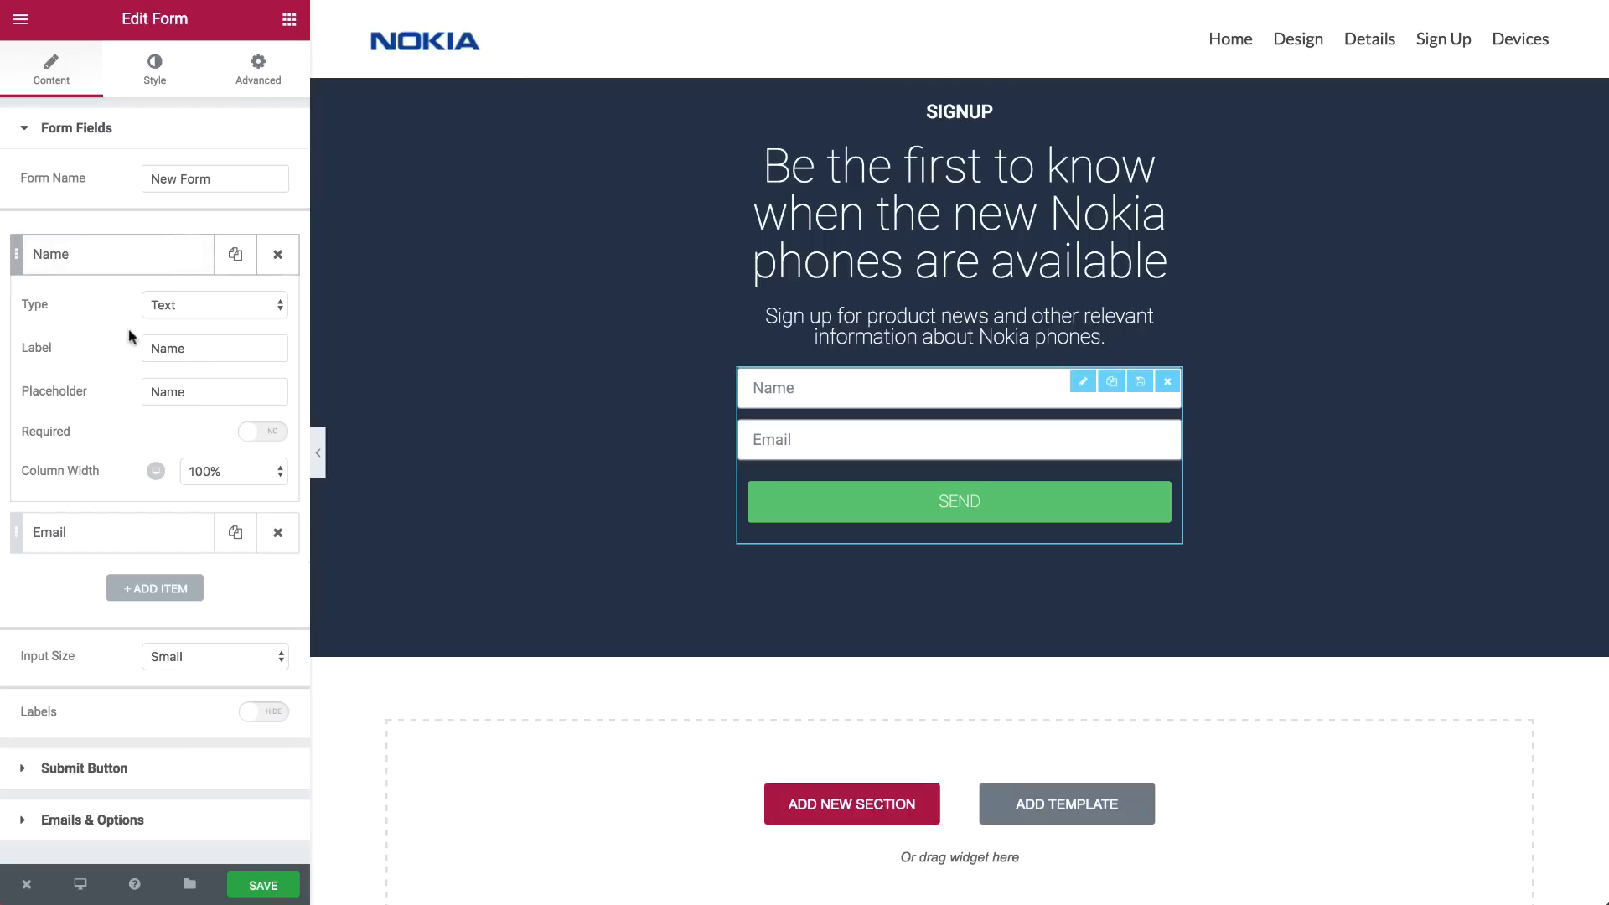
pyautogui.doubleClick(198, 342)
pyautogui.doubleClick(202, 391)
pyautogui.write('First')
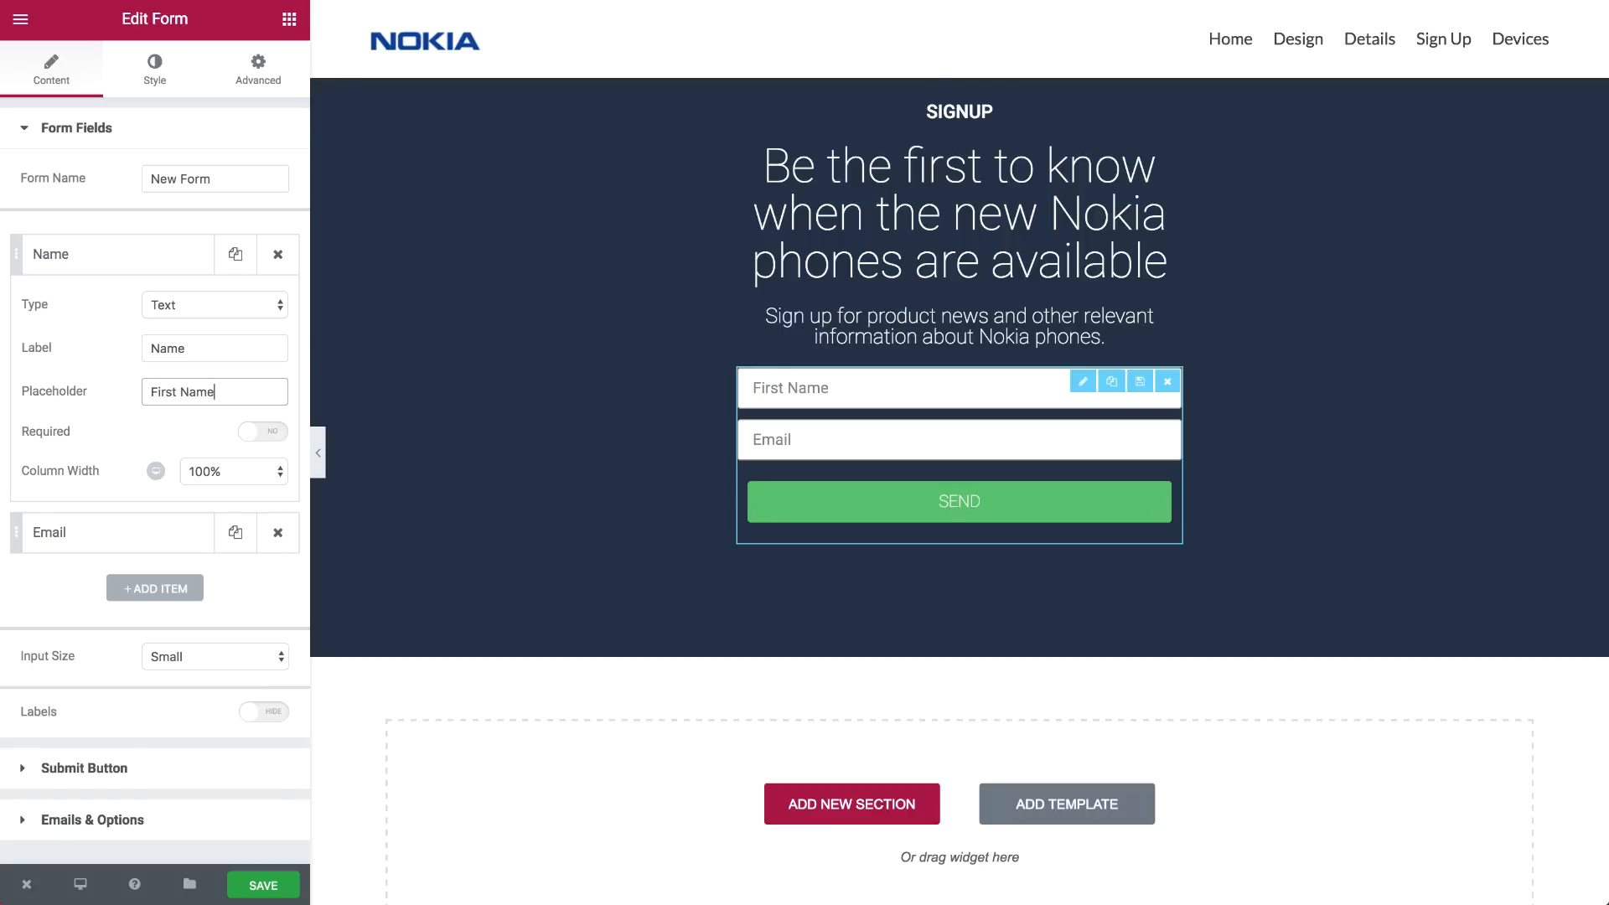
pyautogui.click(172, 271)
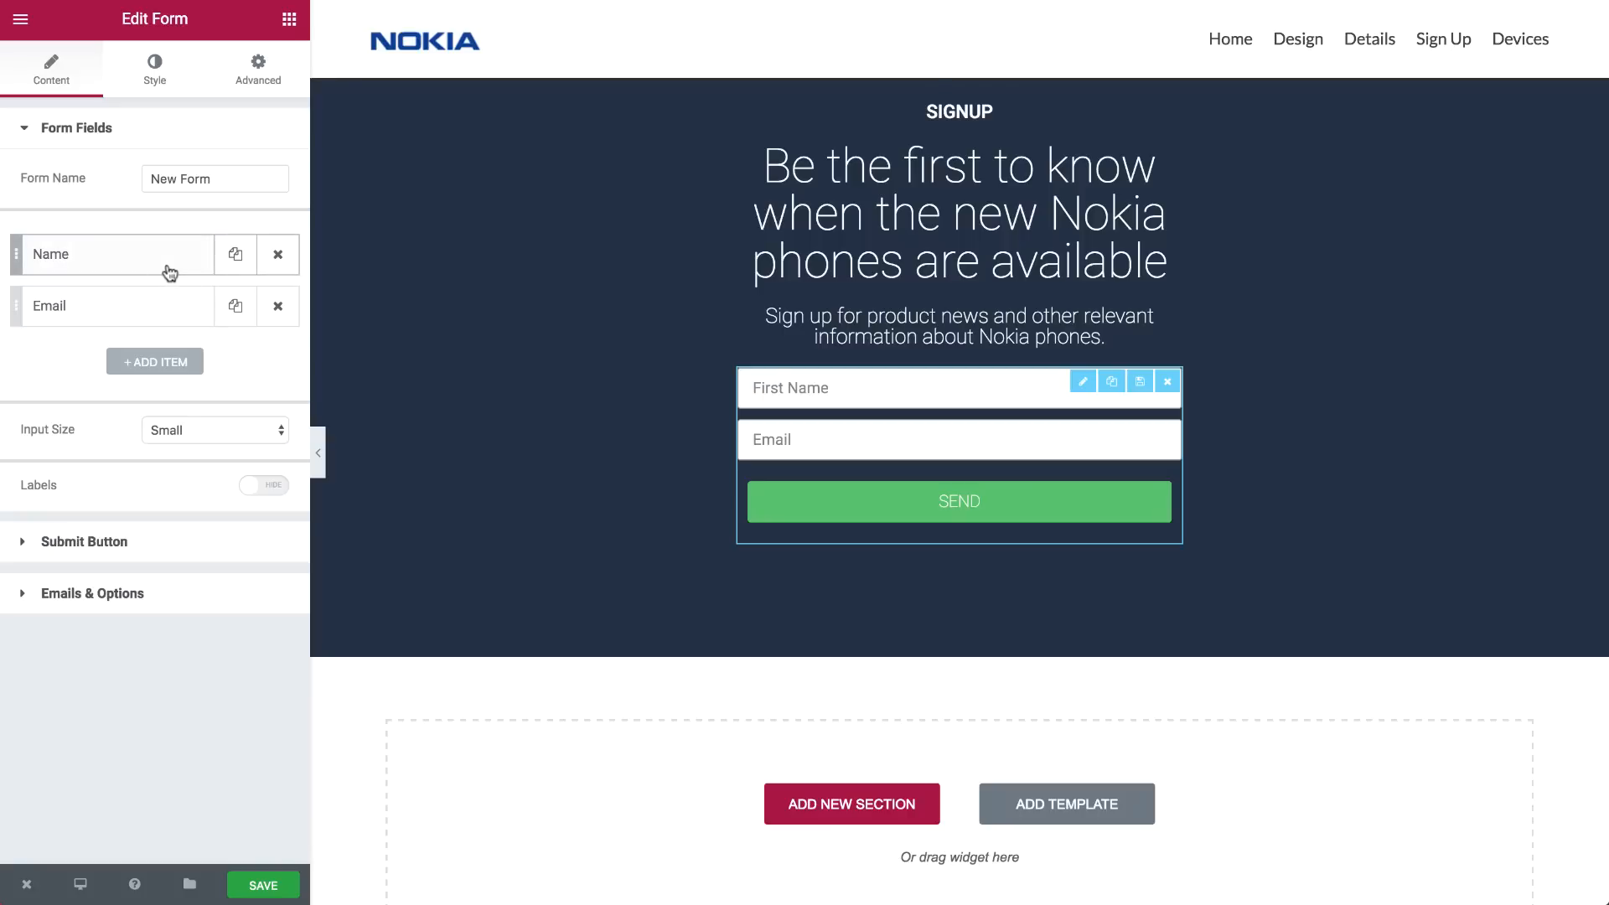
# Duplicate the Name field and set the copy's placeholder to "Last Name"
pyautogui.click(236, 254)
pyautogui.click(162, 323)
pyautogui.click(152, 399)
pyautogui.write('L')
pyautogui.press('BackSpace')
pyautogui.click(169, 442)
pyautogui.write('Last Name')
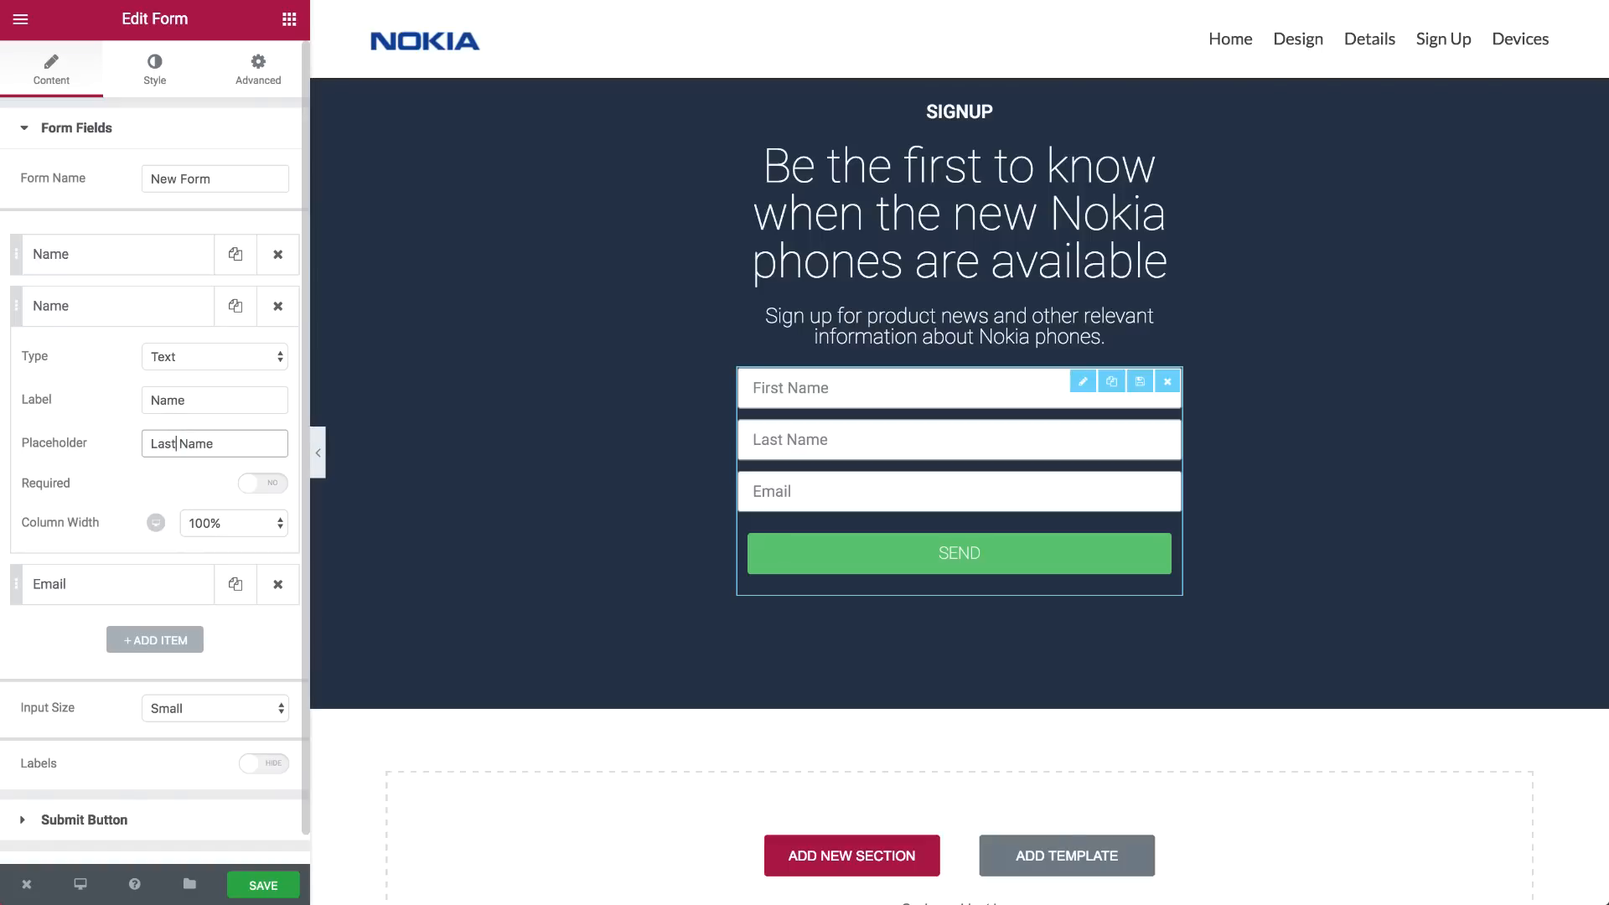
# Set the column width of both name fields to 50% and the form's input size to Medium
pyautogui.click(208, 519)
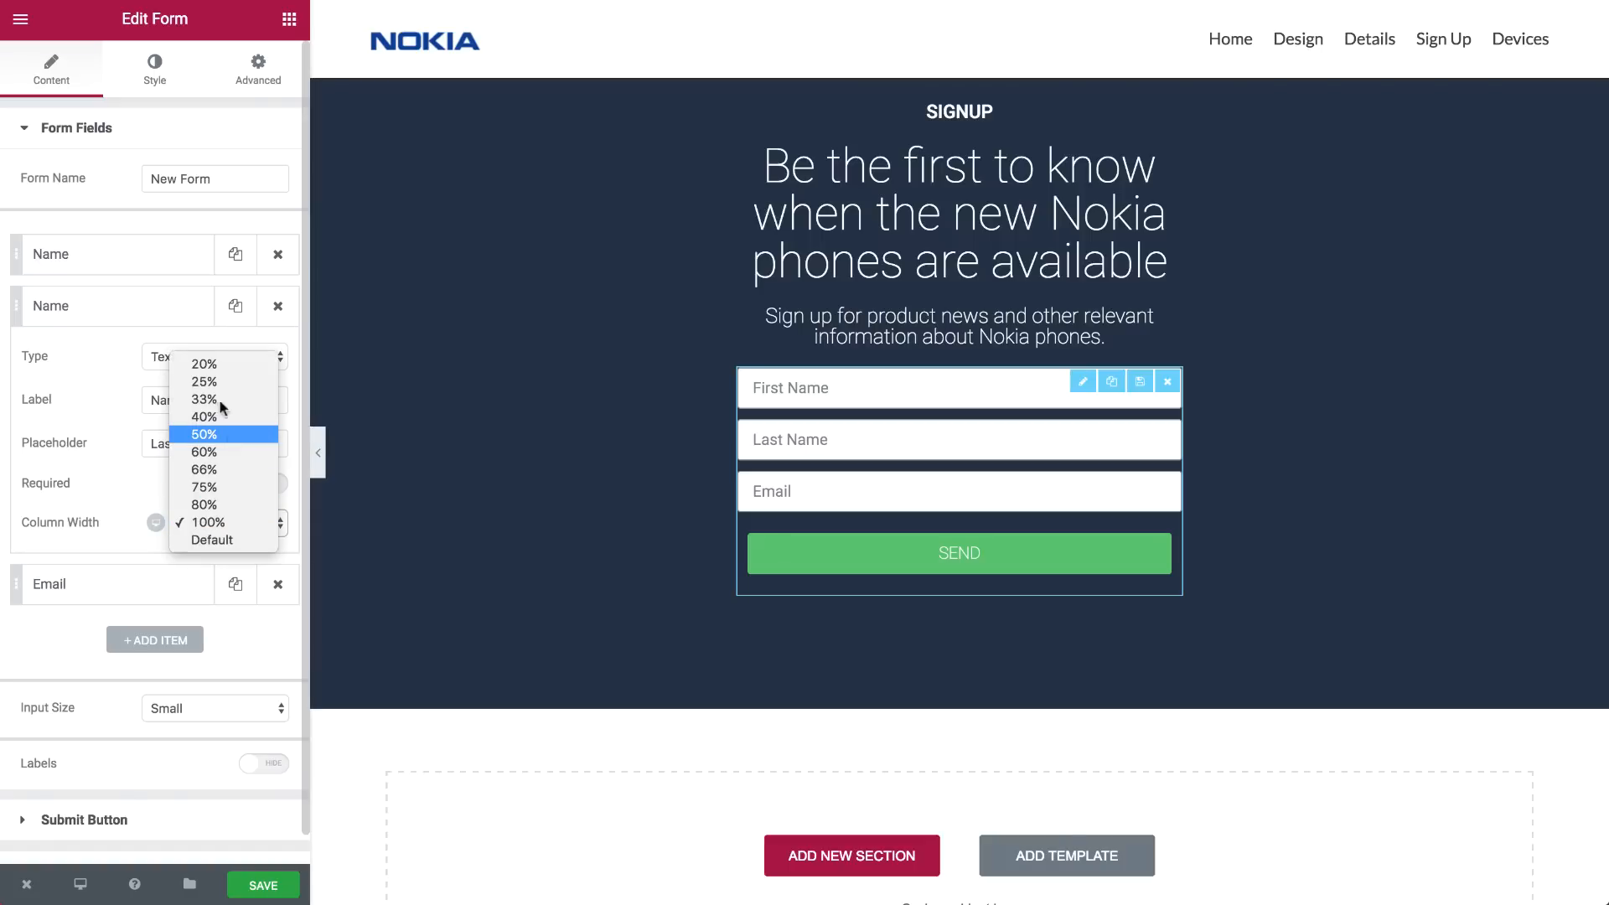
pyautogui.click(227, 434)
pyautogui.click(158, 266)
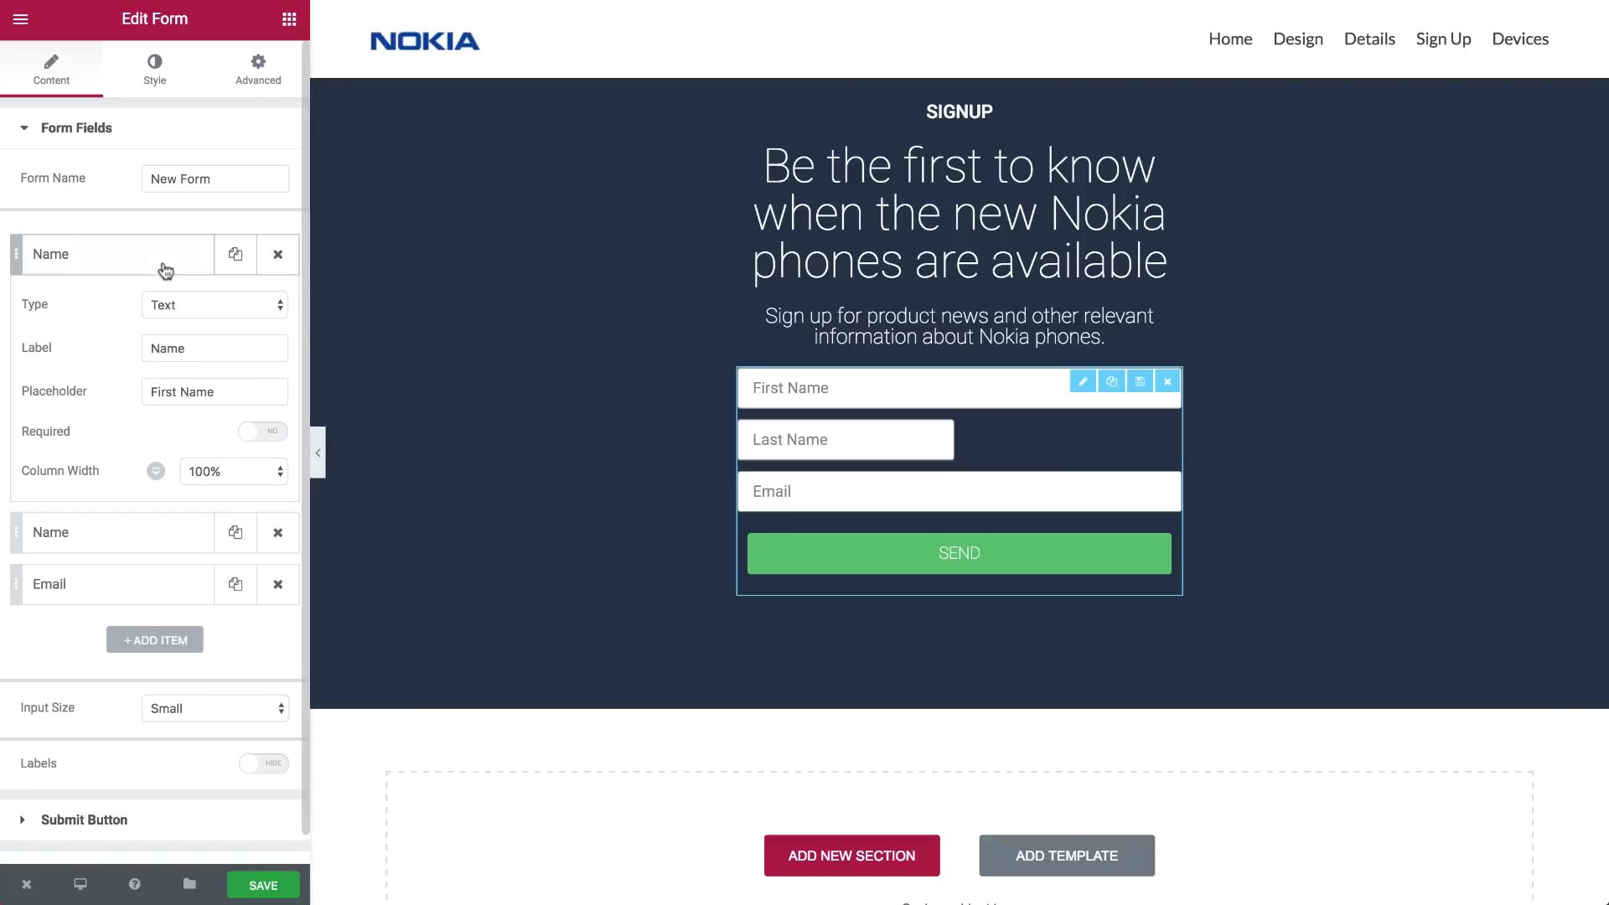
pyautogui.click(209, 461)
pyautogui.click(222, 383)
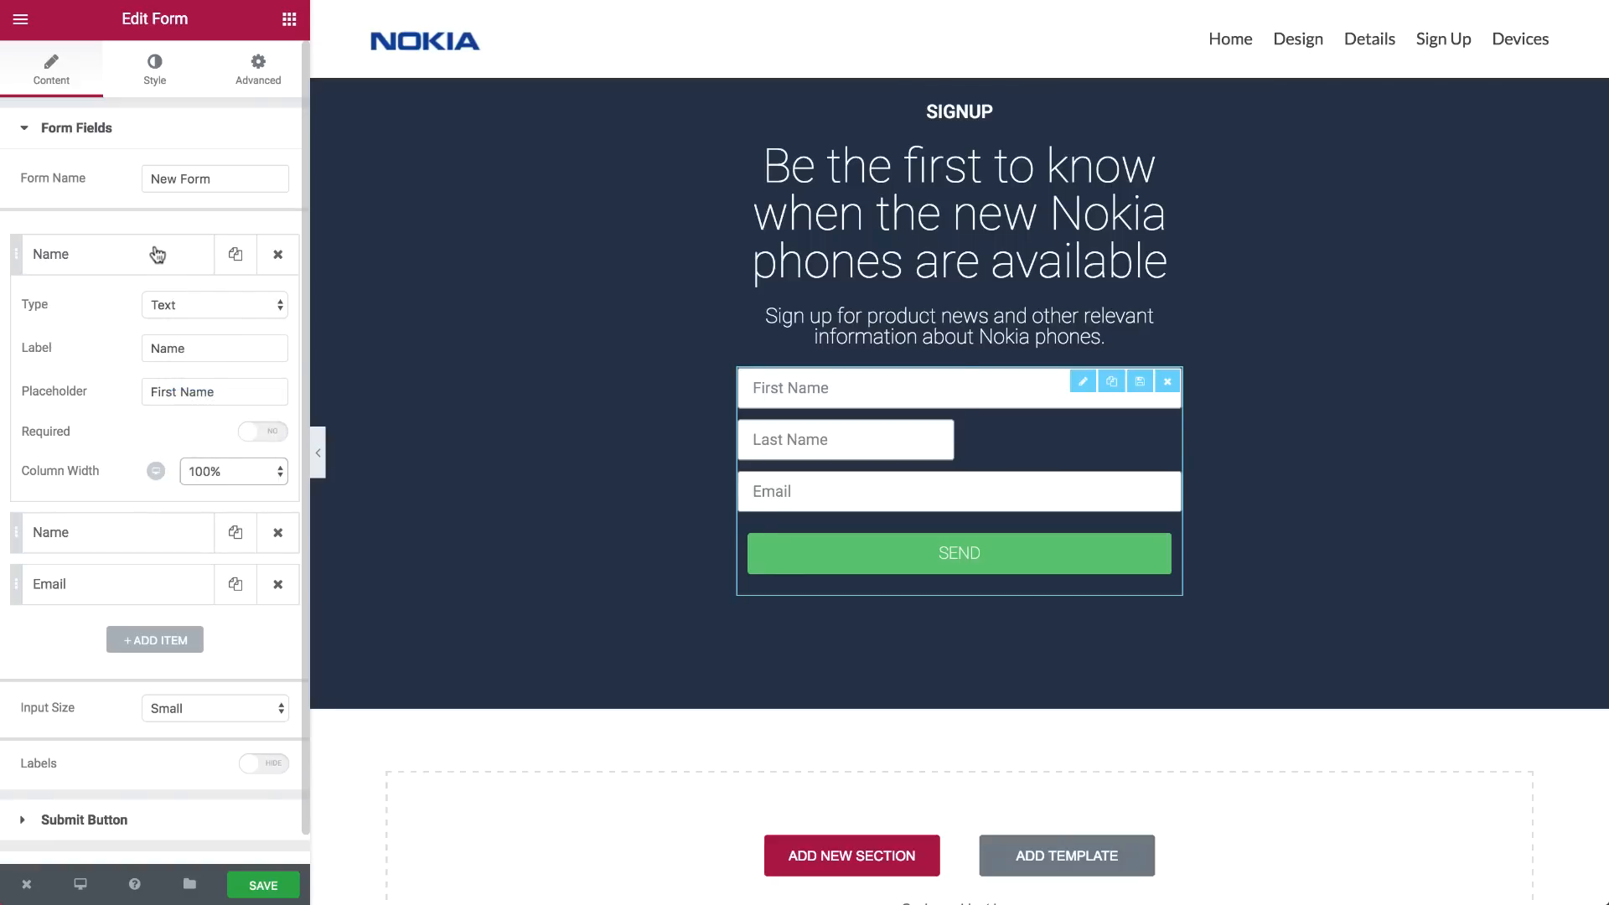
pyautogui.click(158, 256)
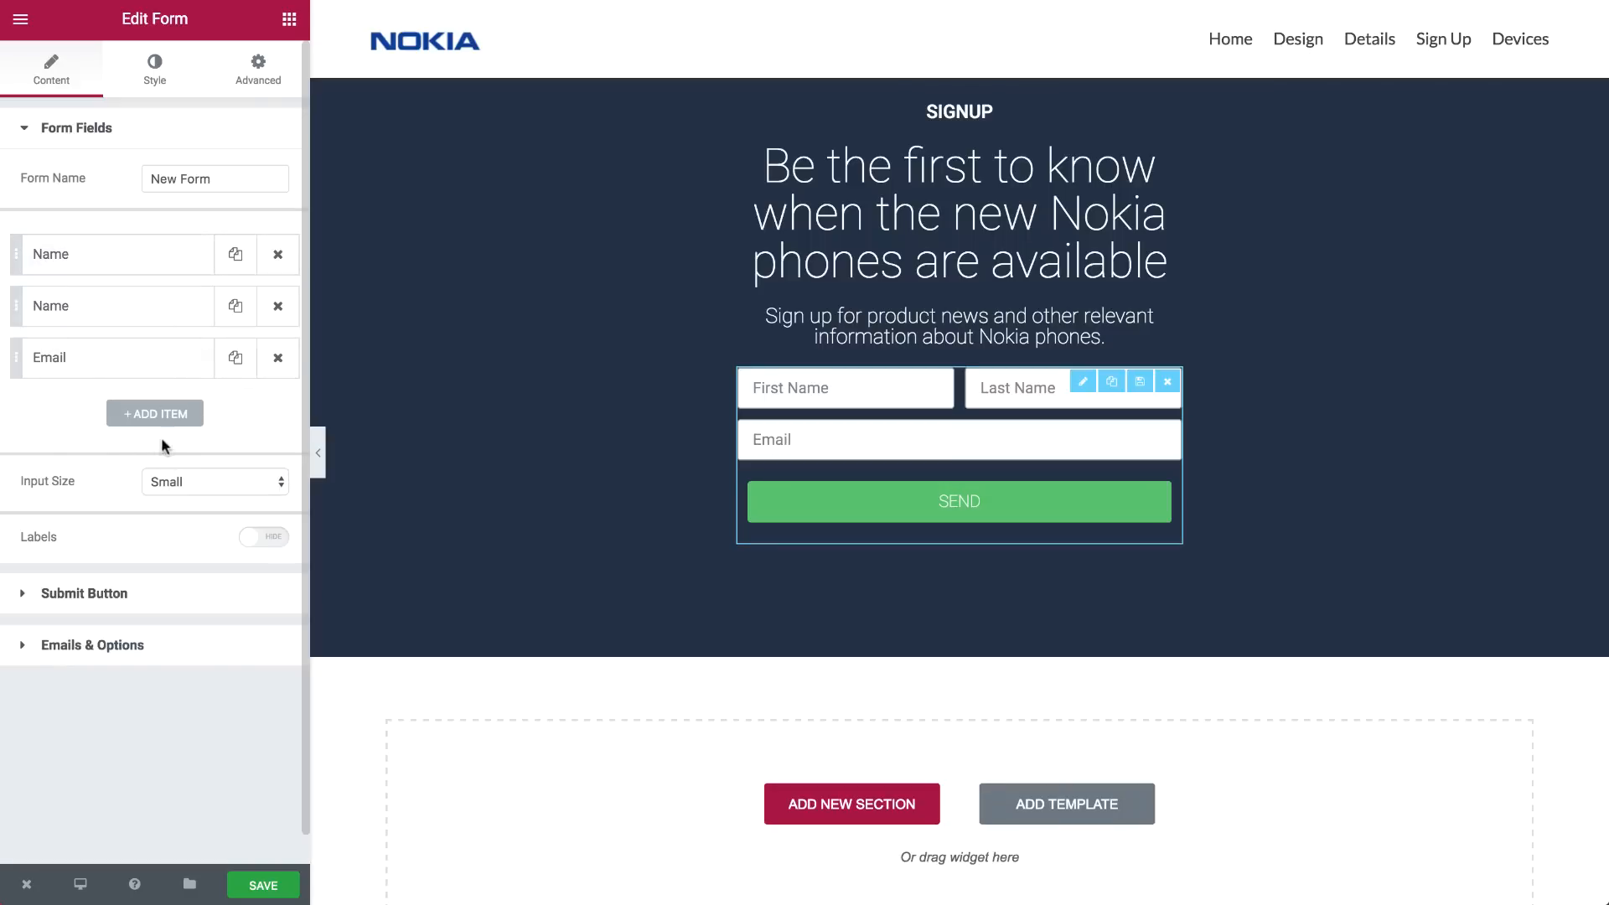
pyautogui.click(169, 484)
pyautogui.click(177, 500)
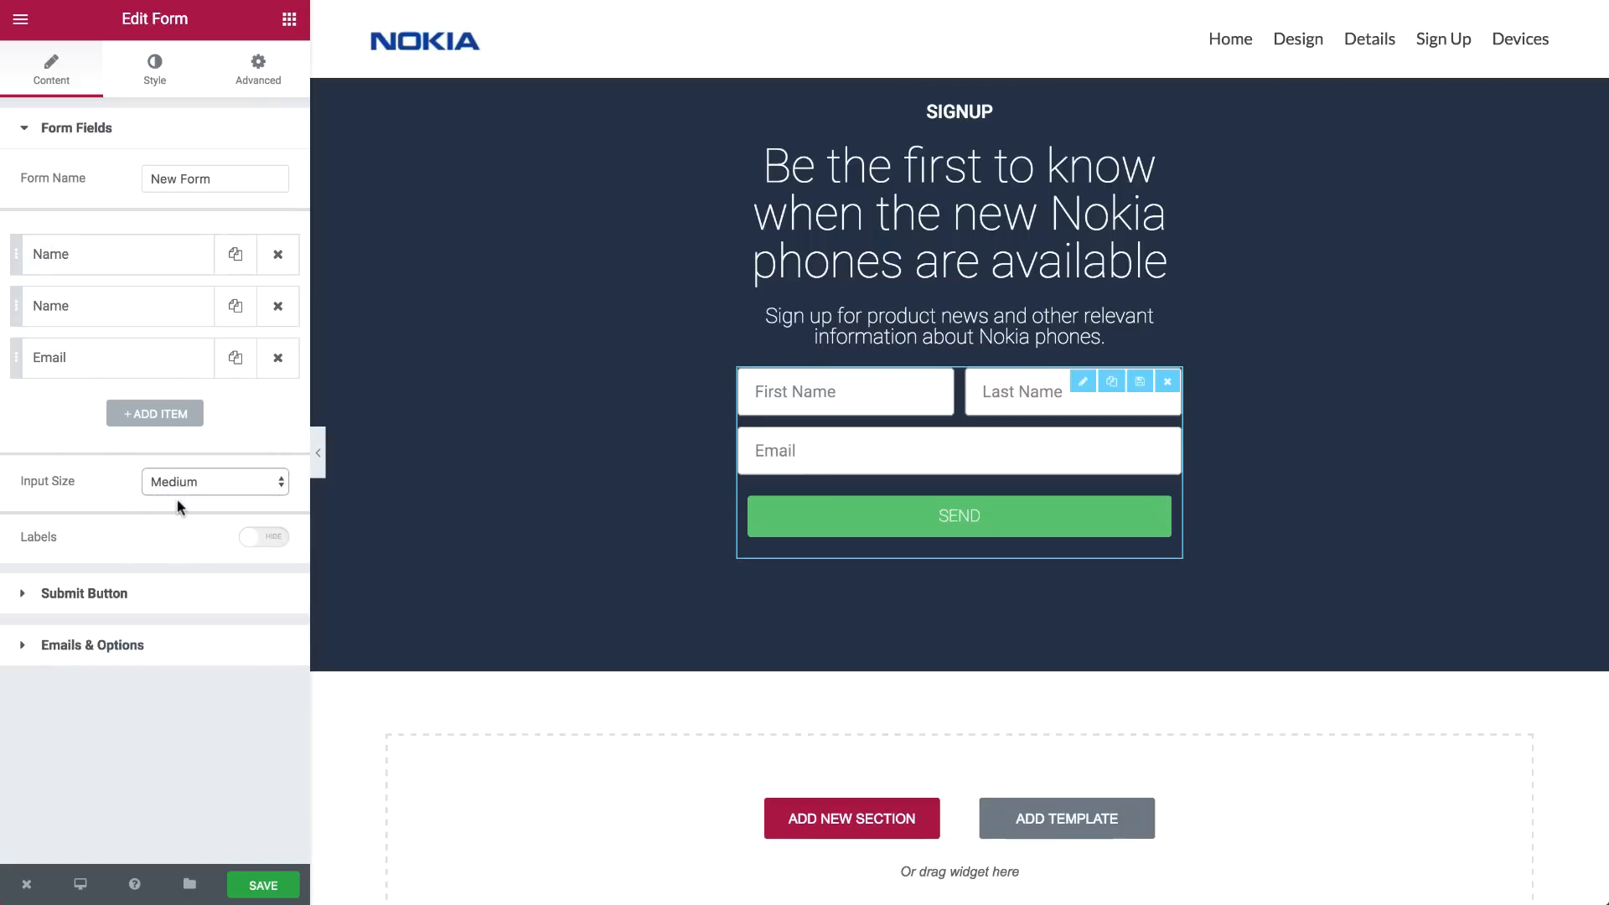
# Set the Email field's column width to 75% and its placeholder to "Your Email Address"
pyautogui.click(127, 356)
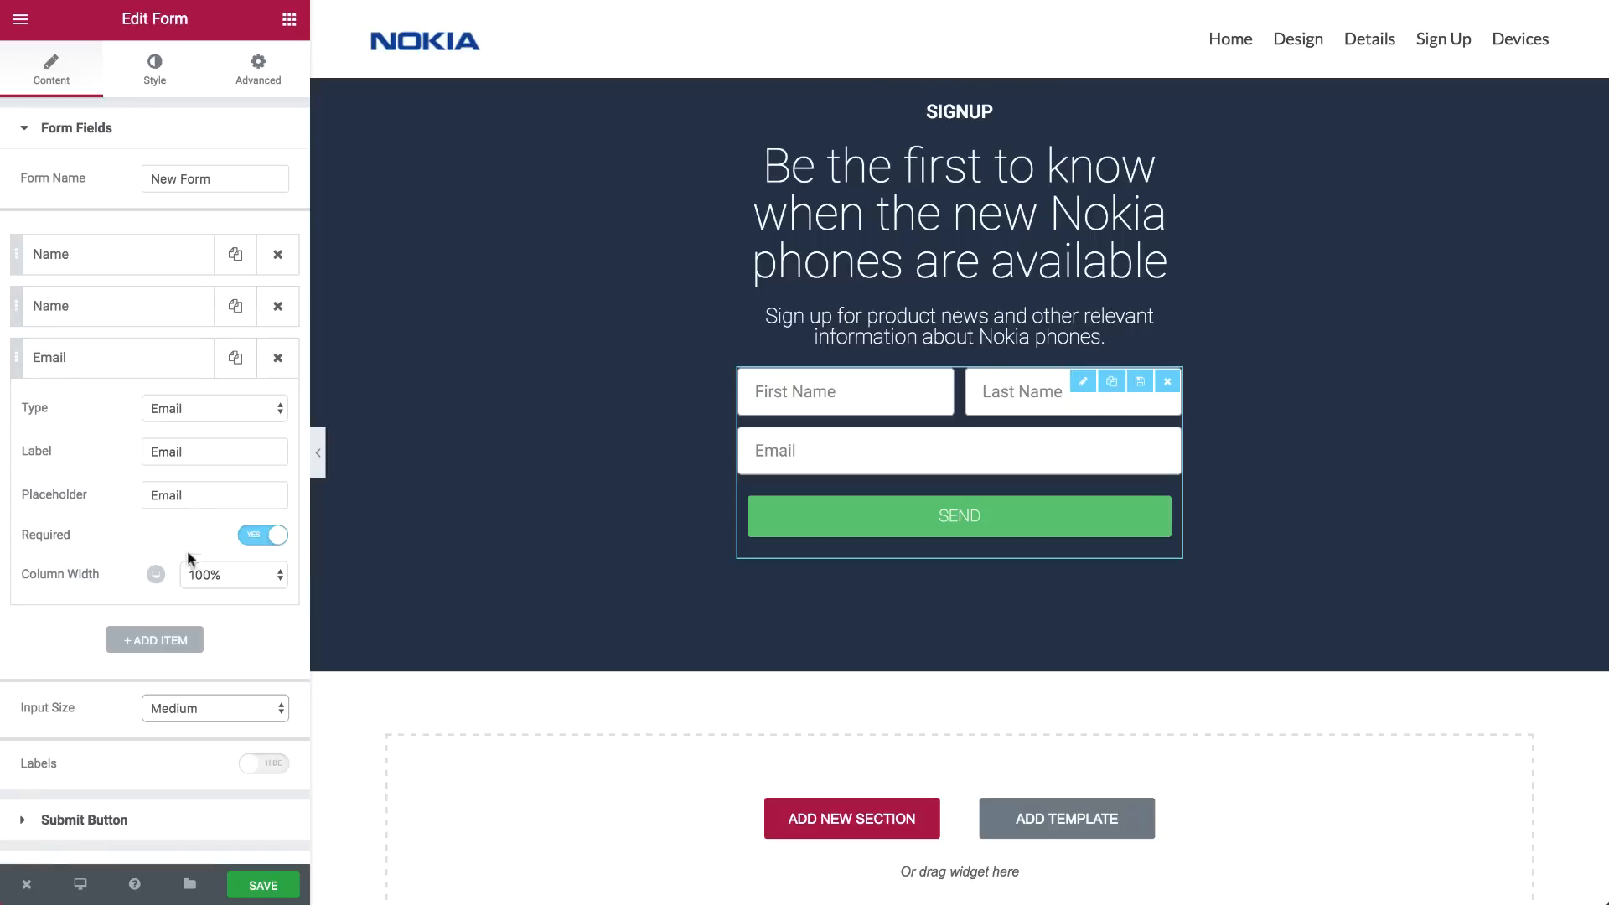
pyautogui.click(201, 573)
pyautogui.click(208, 536)
pyautogui.click(151, 494)
pyautogui.write('Your')
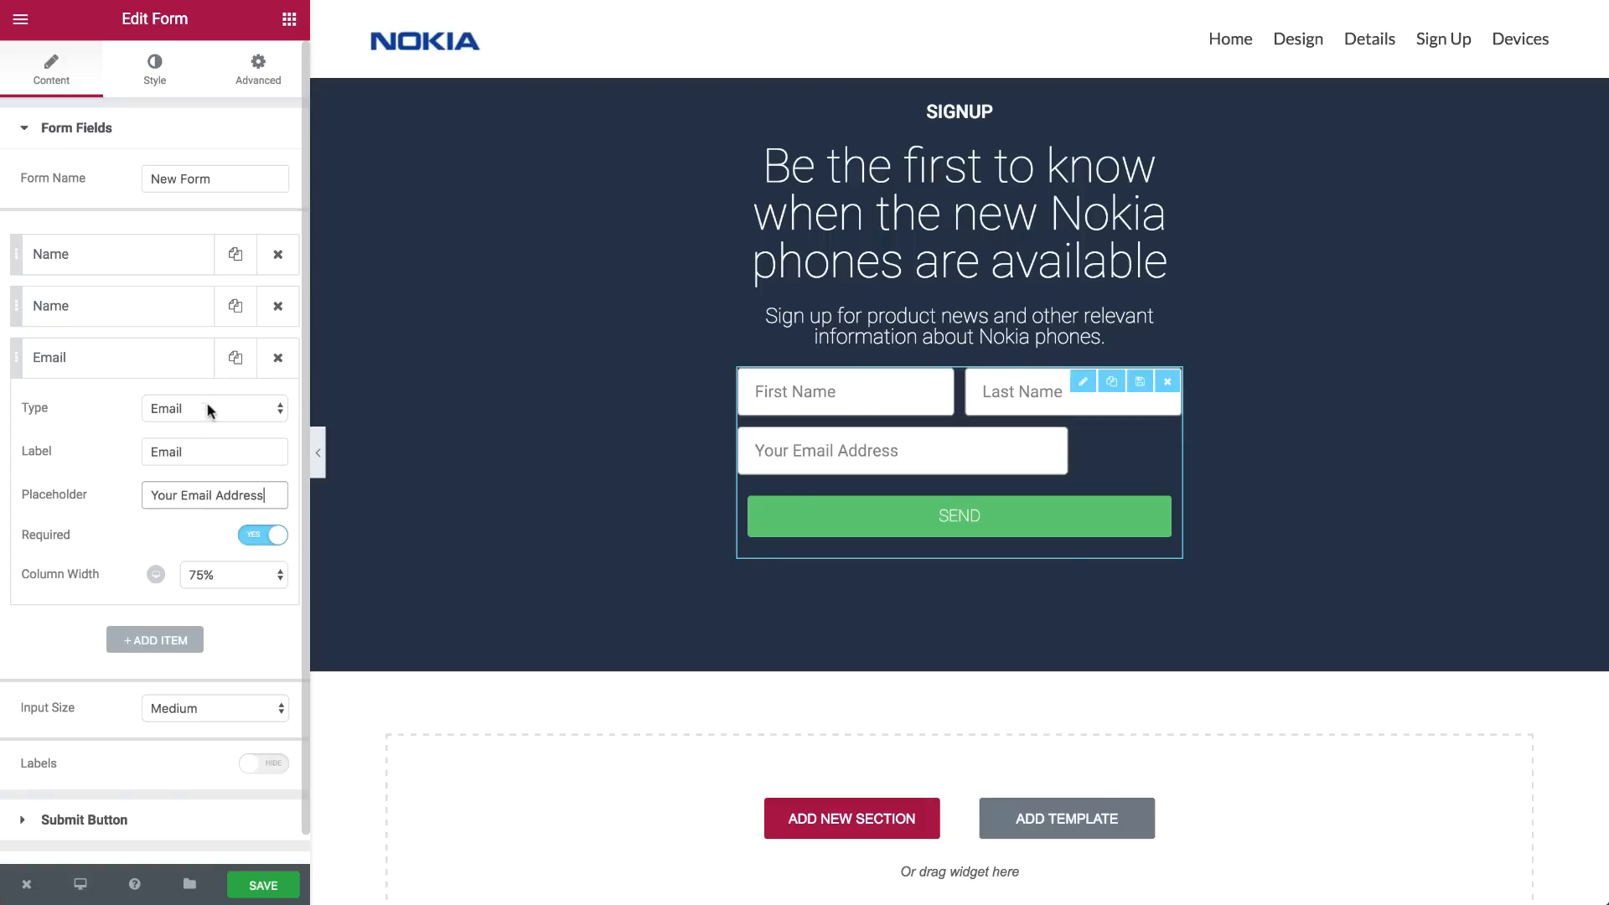
pyautogui.click(148, 362)
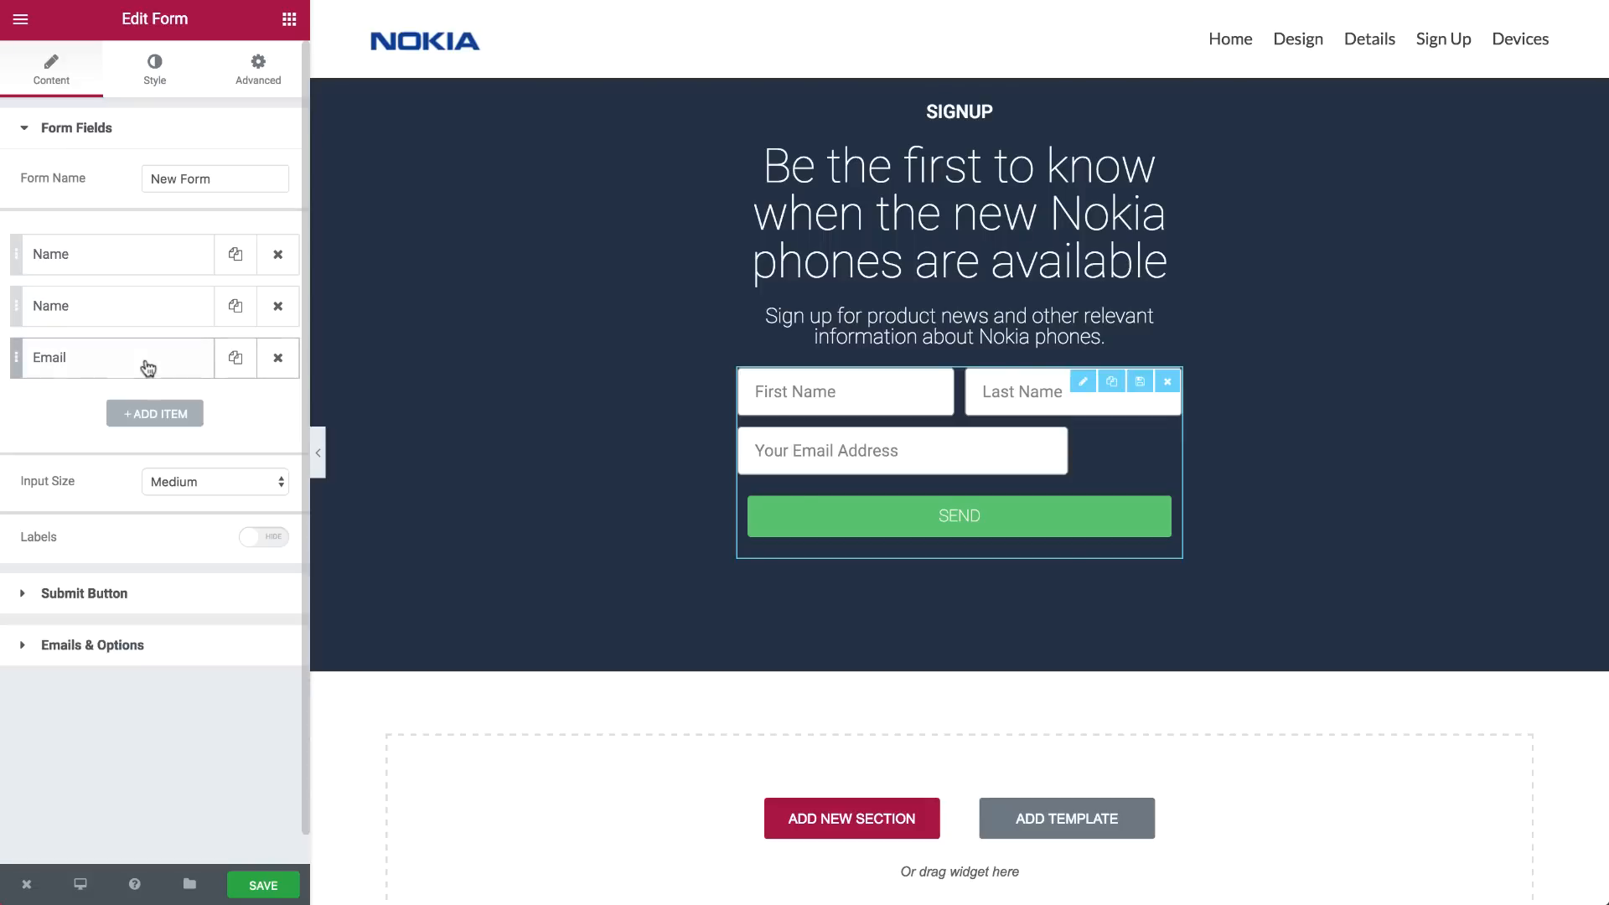
# Set the form's submit button size to Medium and its text to "SignUp"
pyautogui.click(112, 595)
pyautogui.click(201, 293)
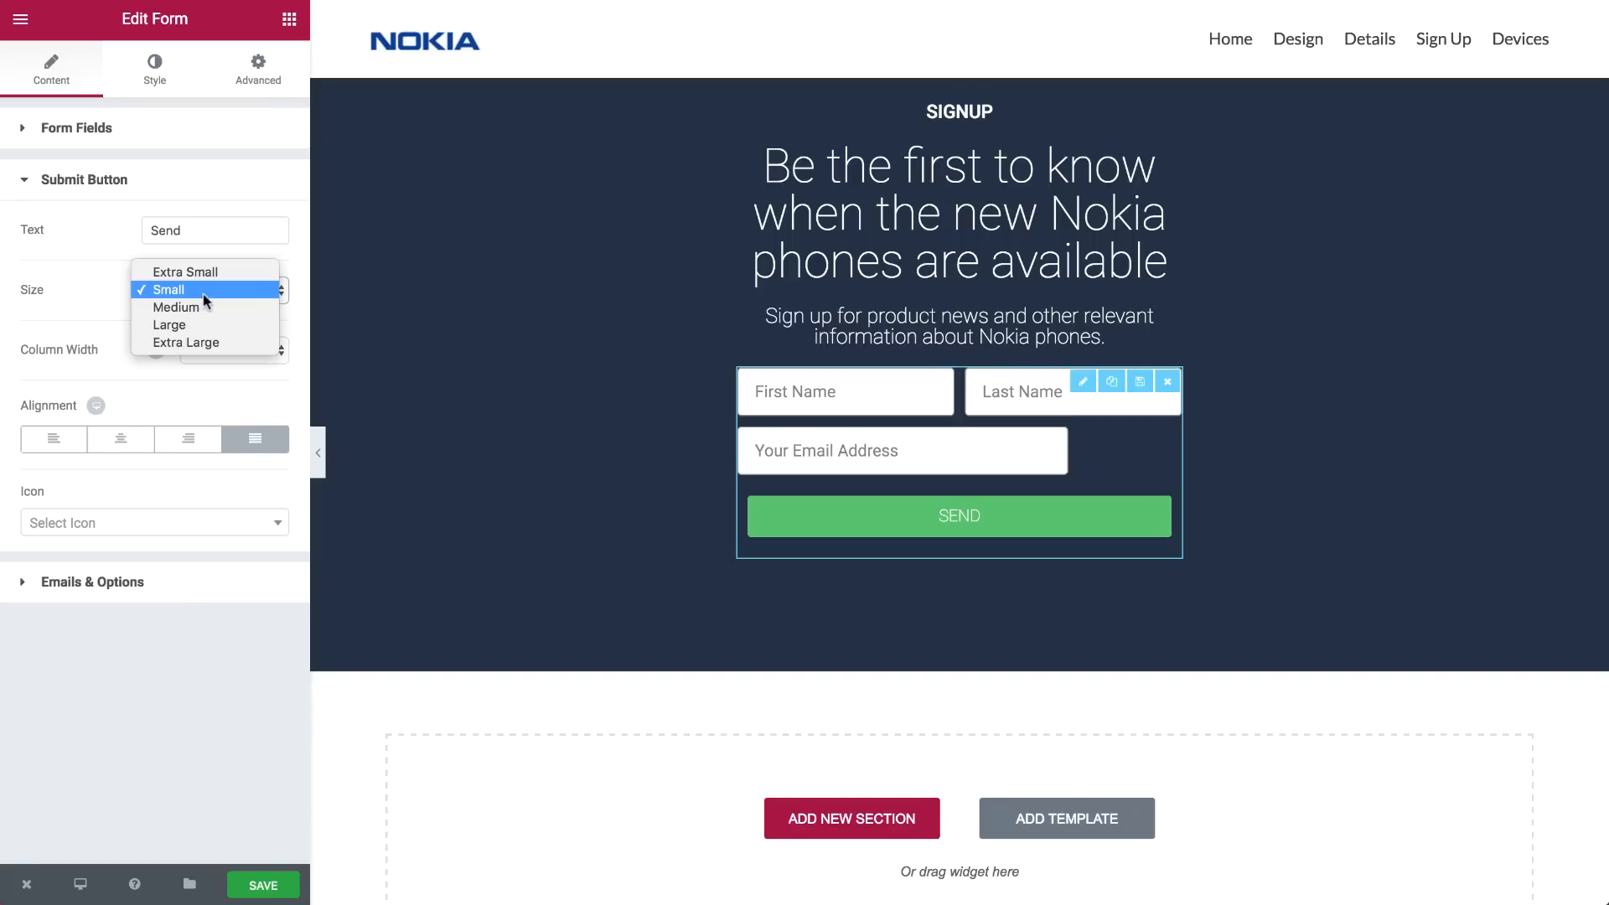
pyautogui.click(197, 302)
pyautogui.doubleClick(190, 232)
pyautogui.write('SignUp')
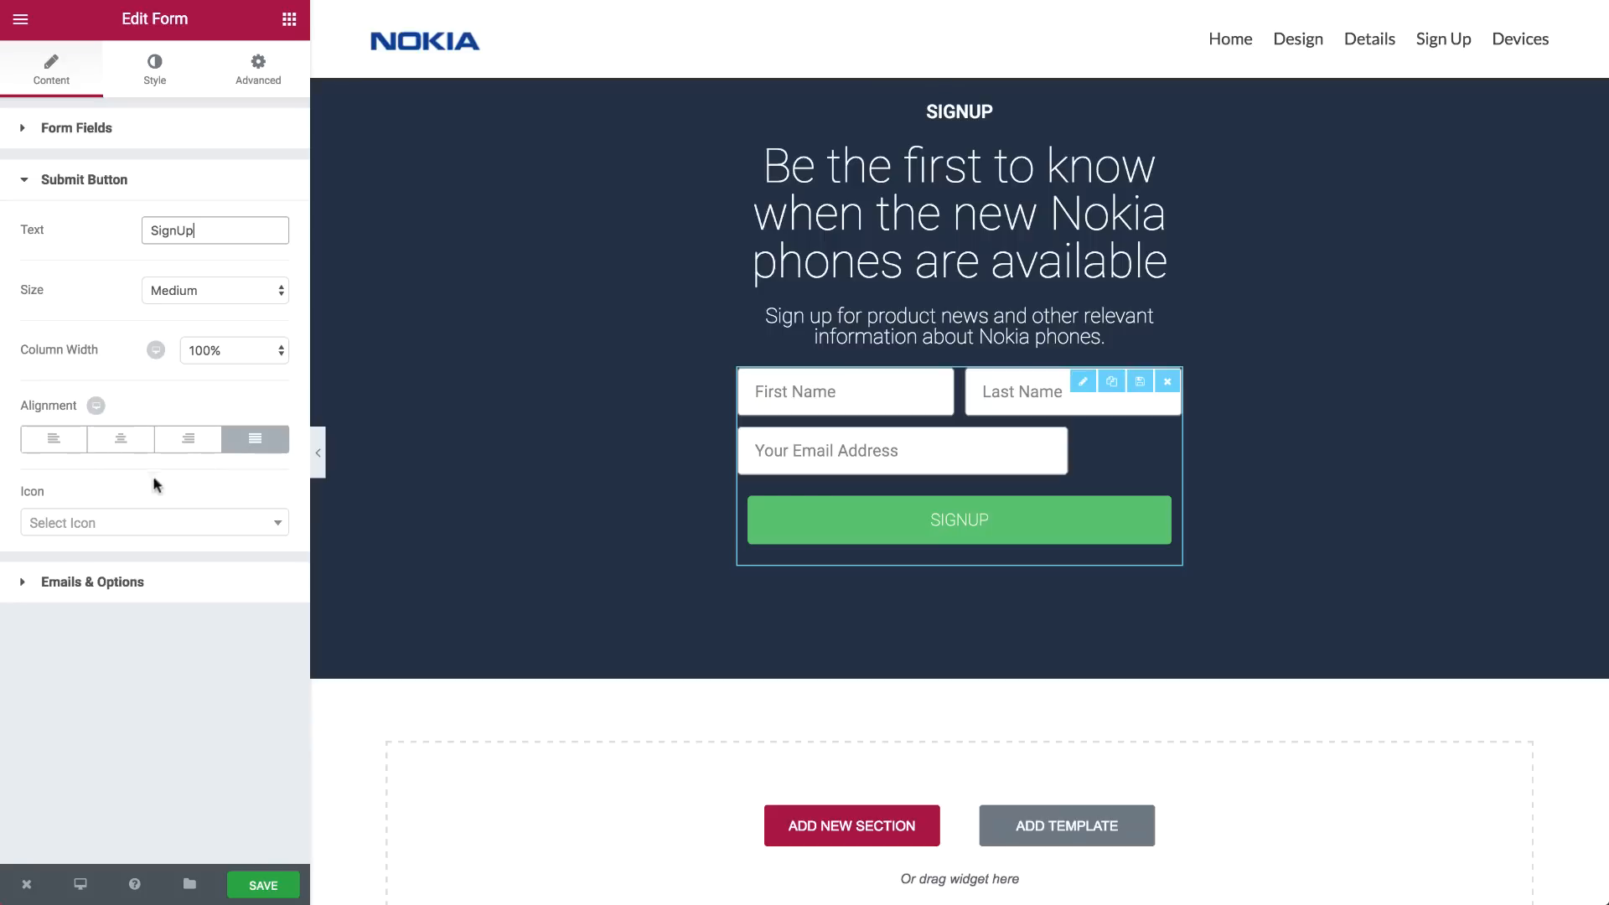
# Set the submit button's column width to 33% and the Email field's column width to 66%
pyautogui.click(194, 352)
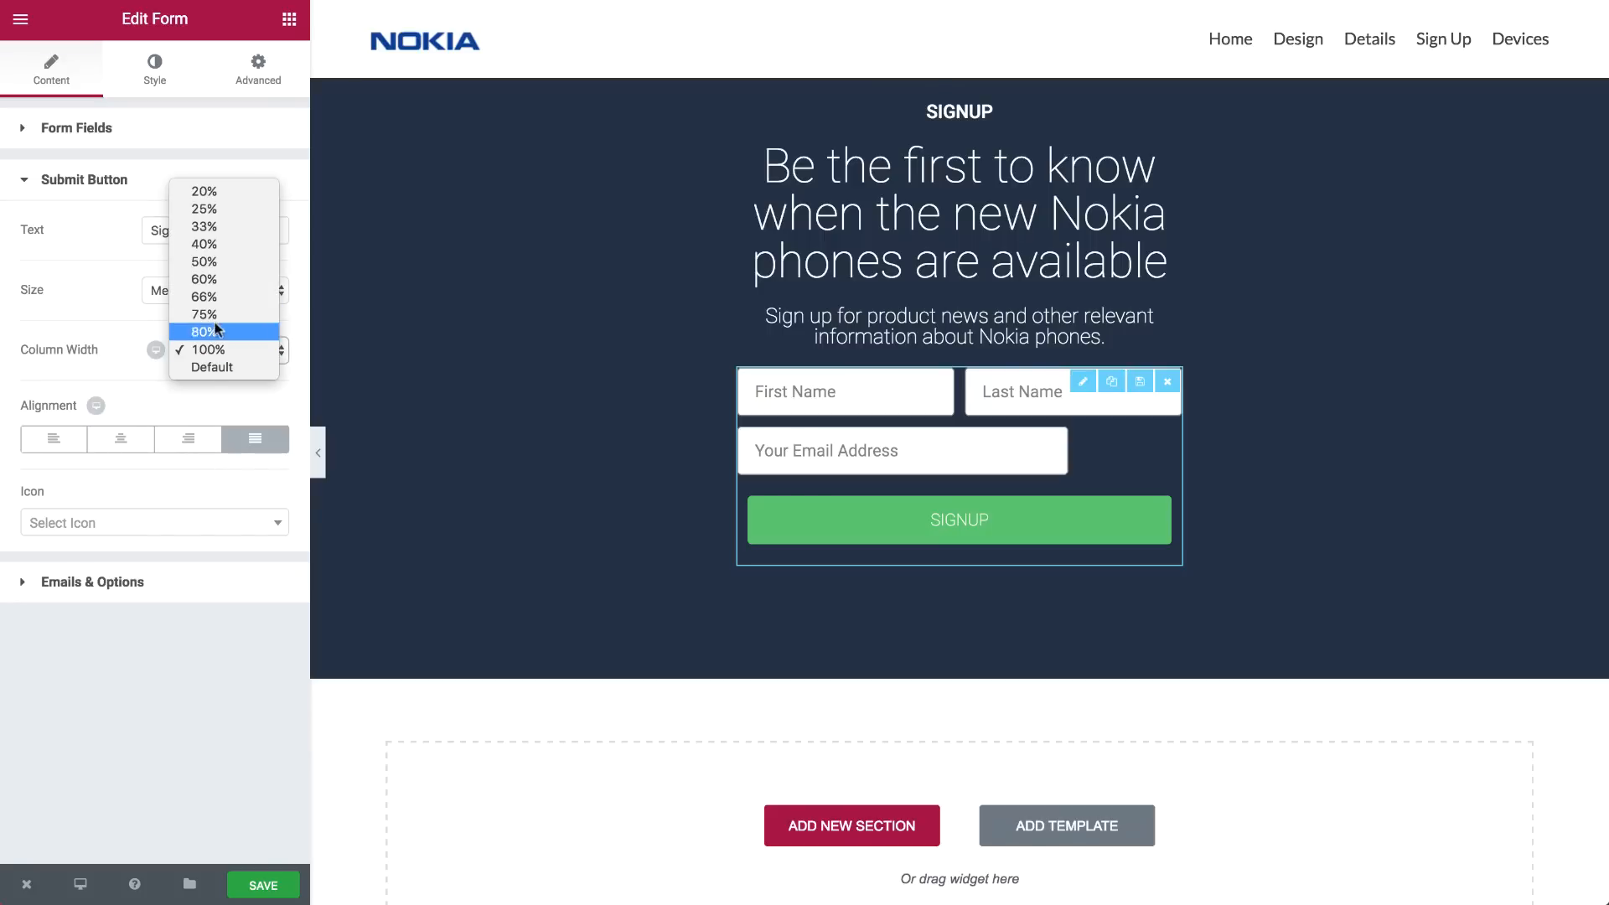
pyautogui.click(220, 209)
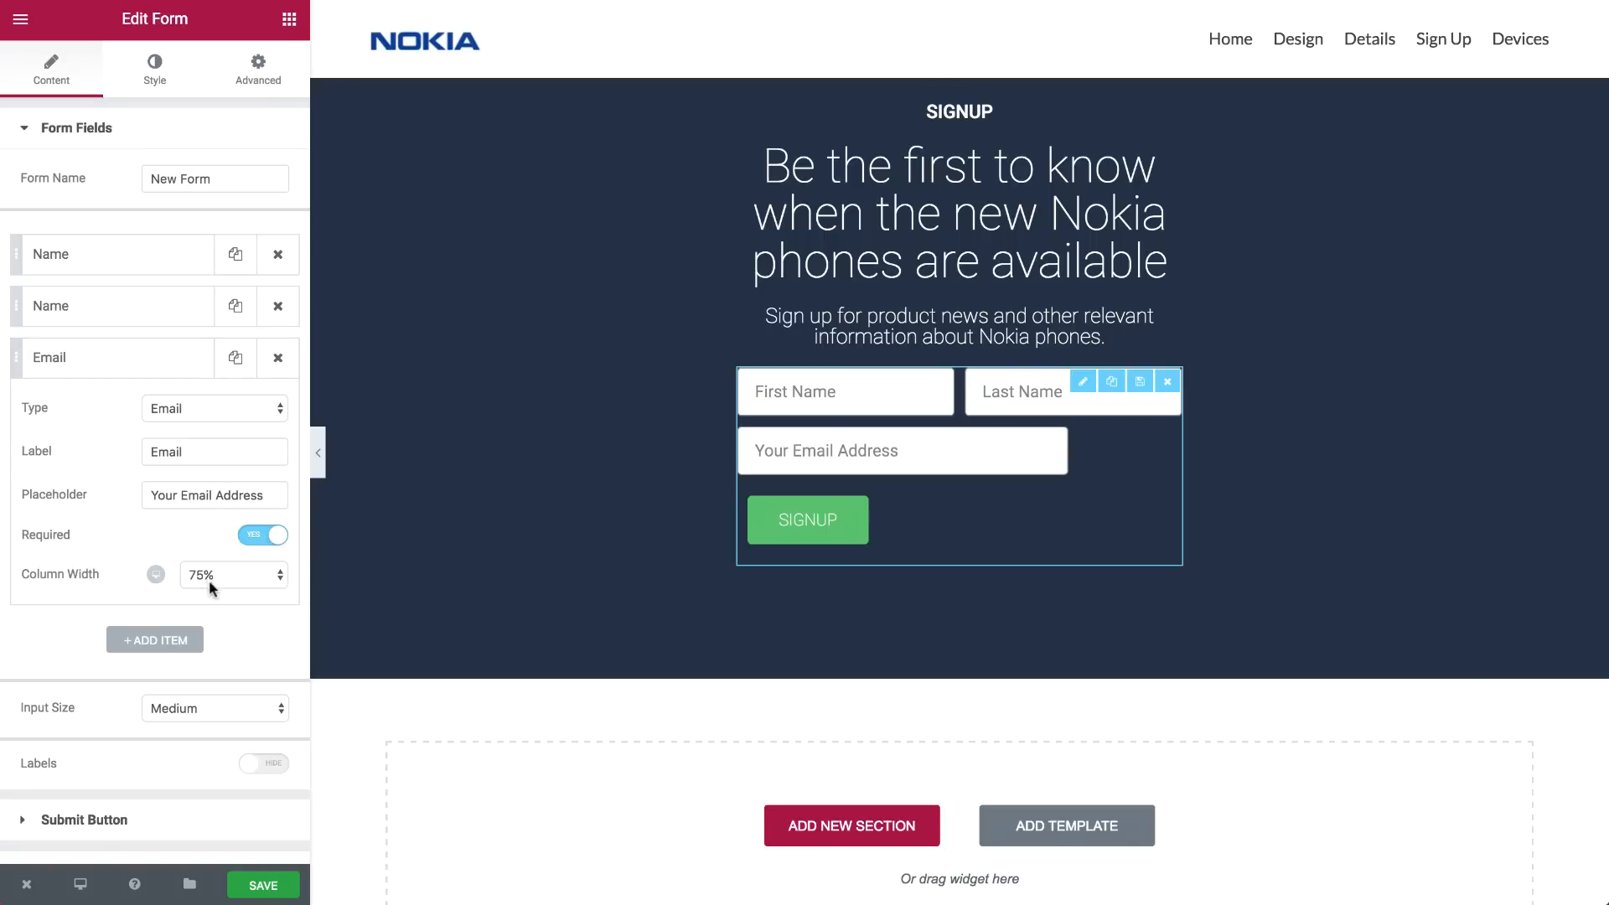
pyautogui.click(213, 573)
pyautogui.click(223, 555)
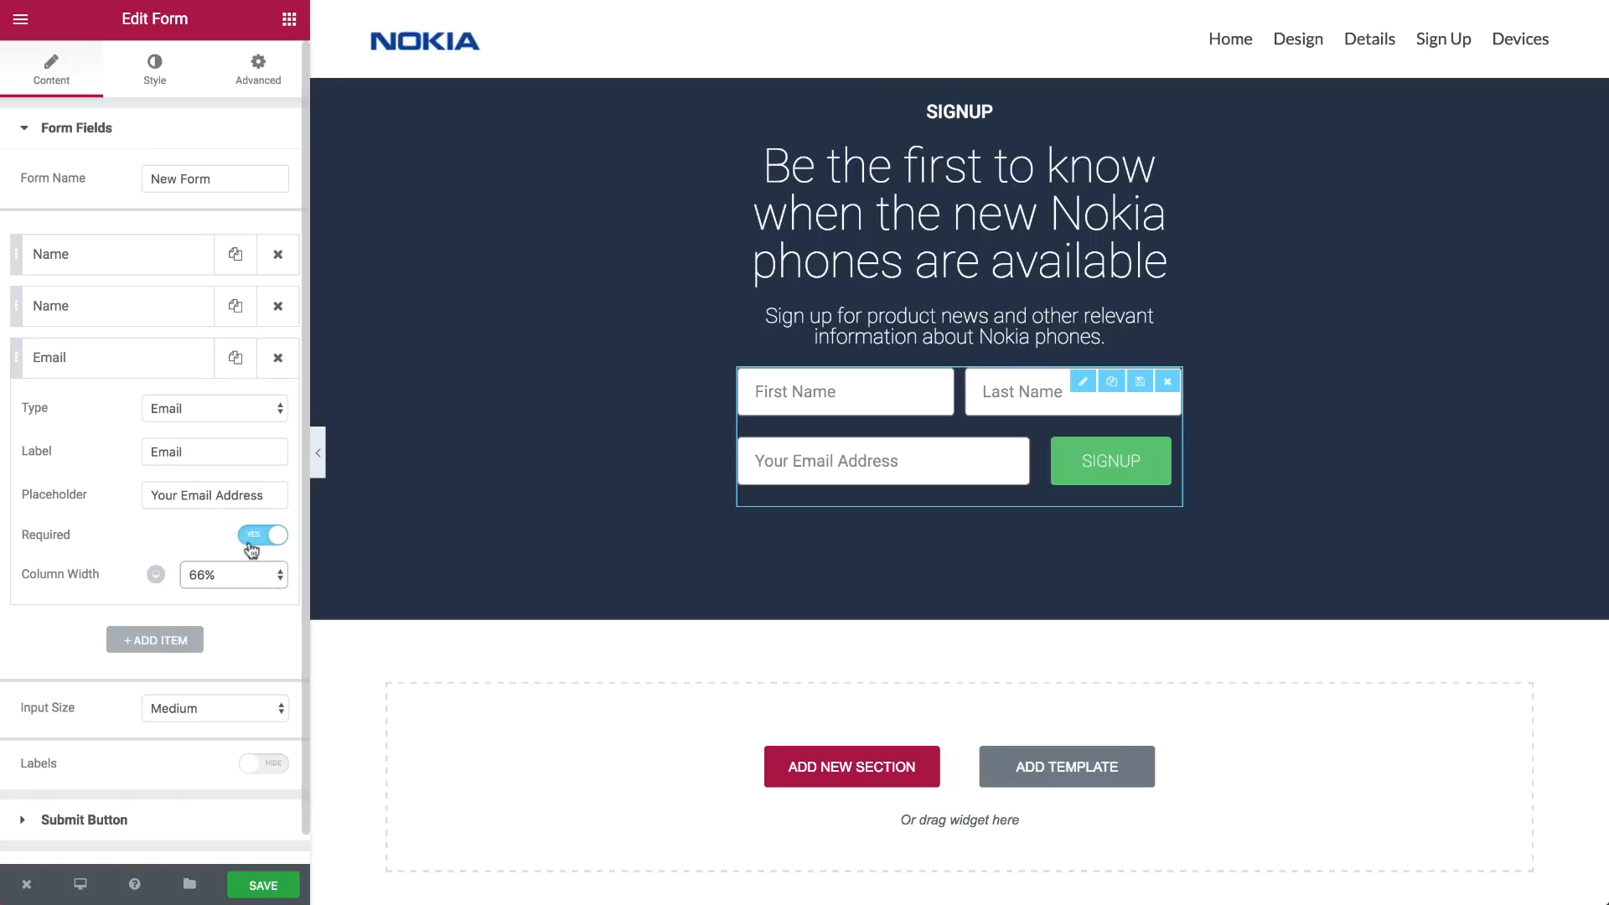
# Set the border radius of the sign-up form's fields to 0 on all sides
pyautogui.click(157, 82)
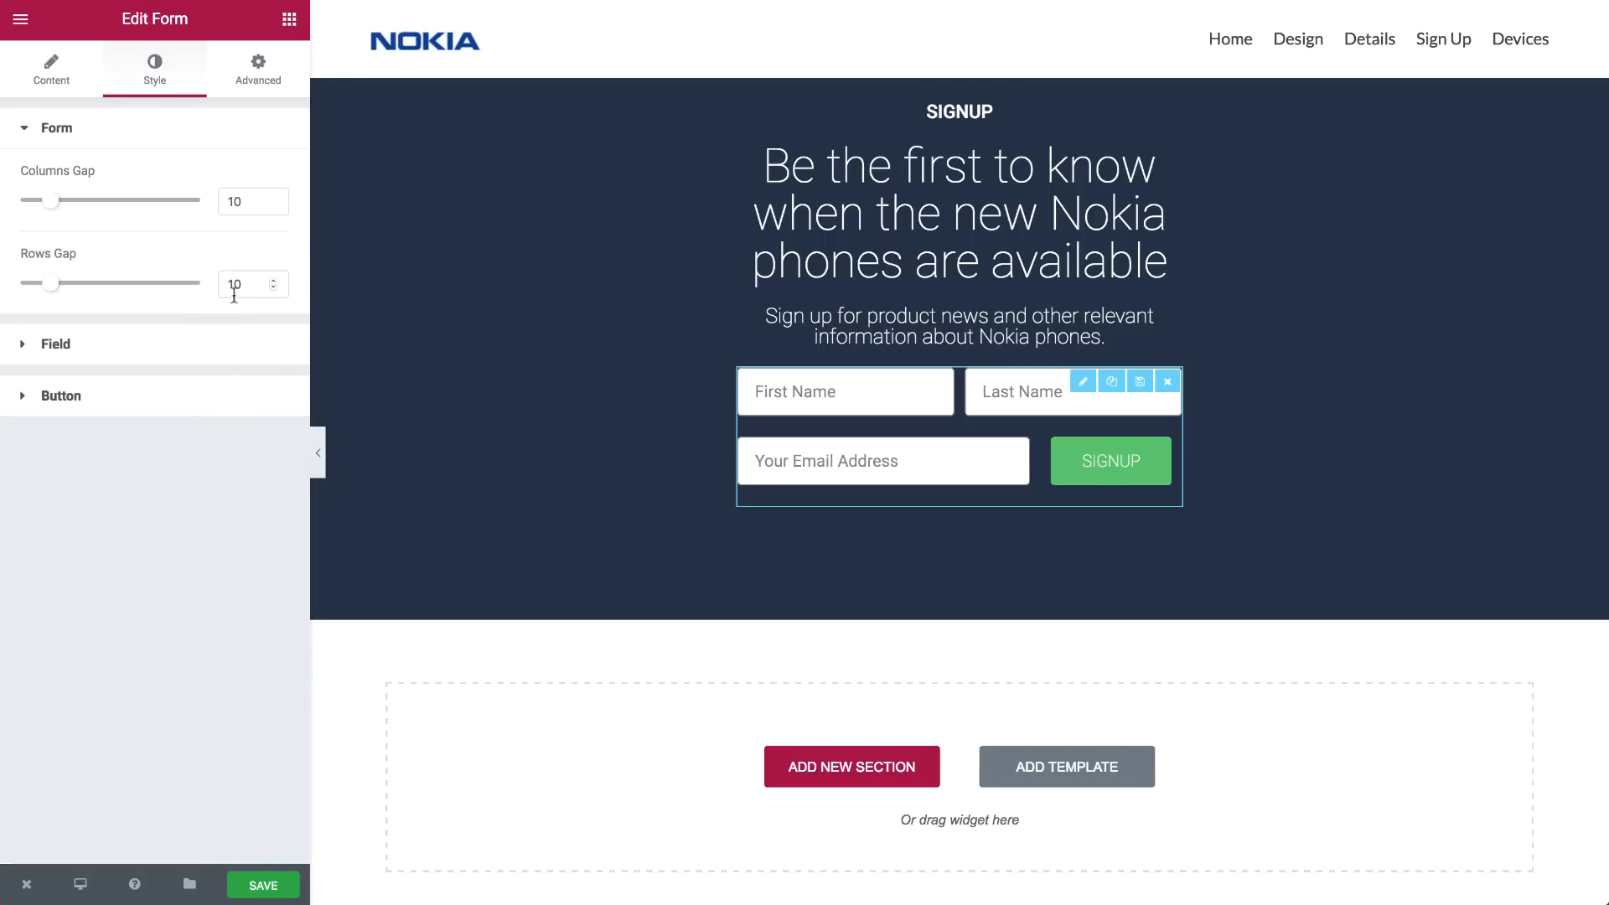
pyautogui.click(205, 364)
pyautogui.write('0')
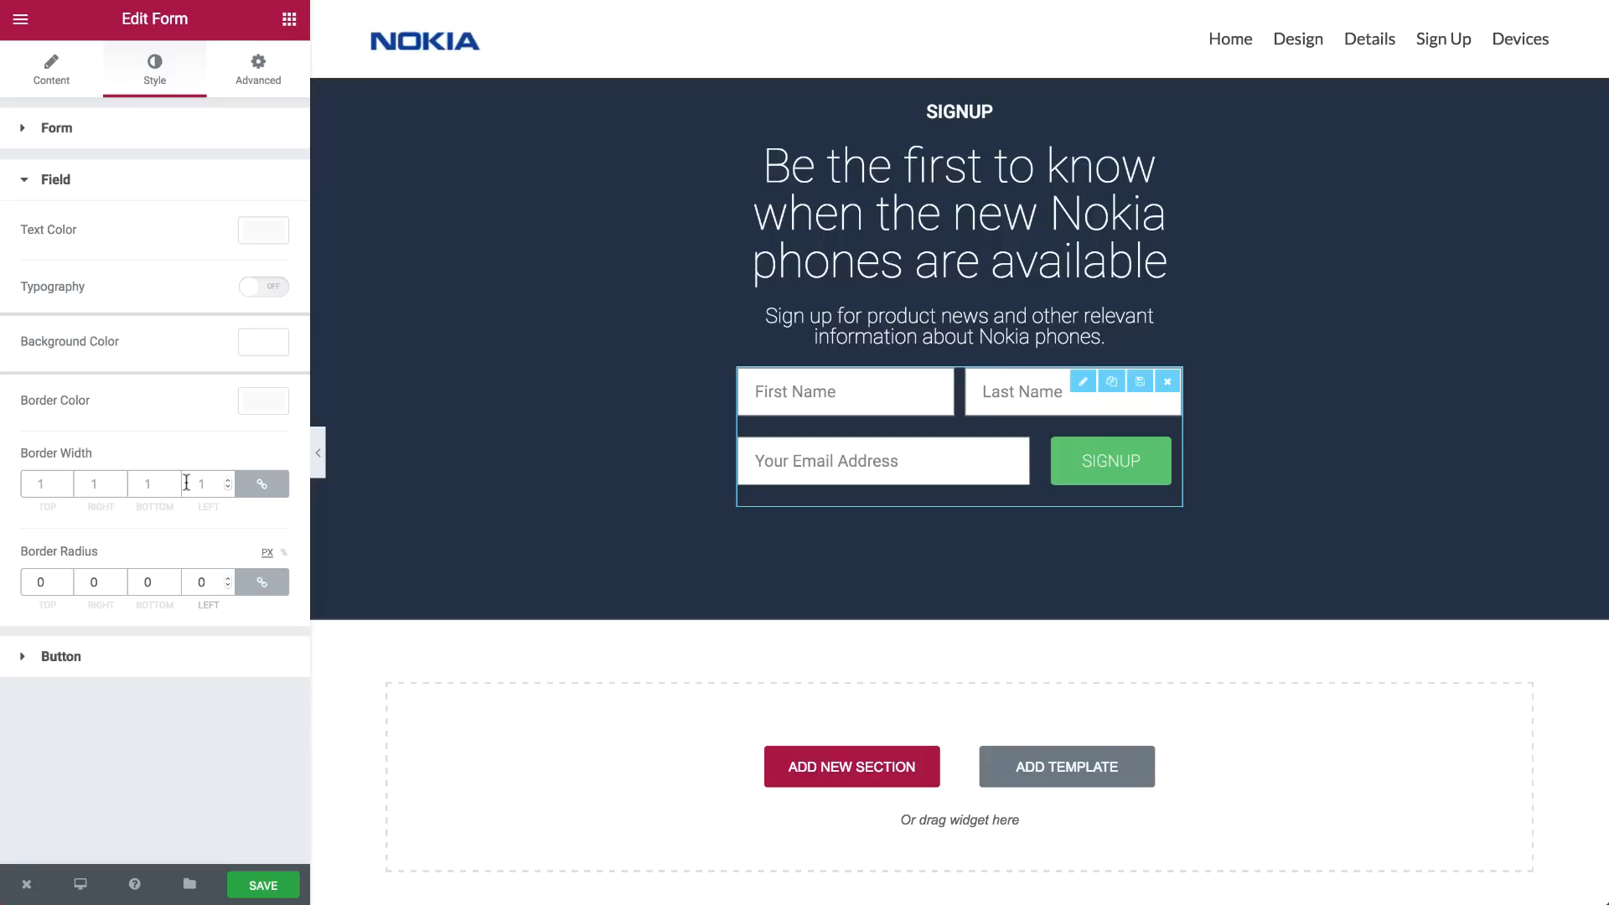
# Give the form's submit button a border radius of 0 on all sides and a fully transparent background
pyautogui.click(165, 670)
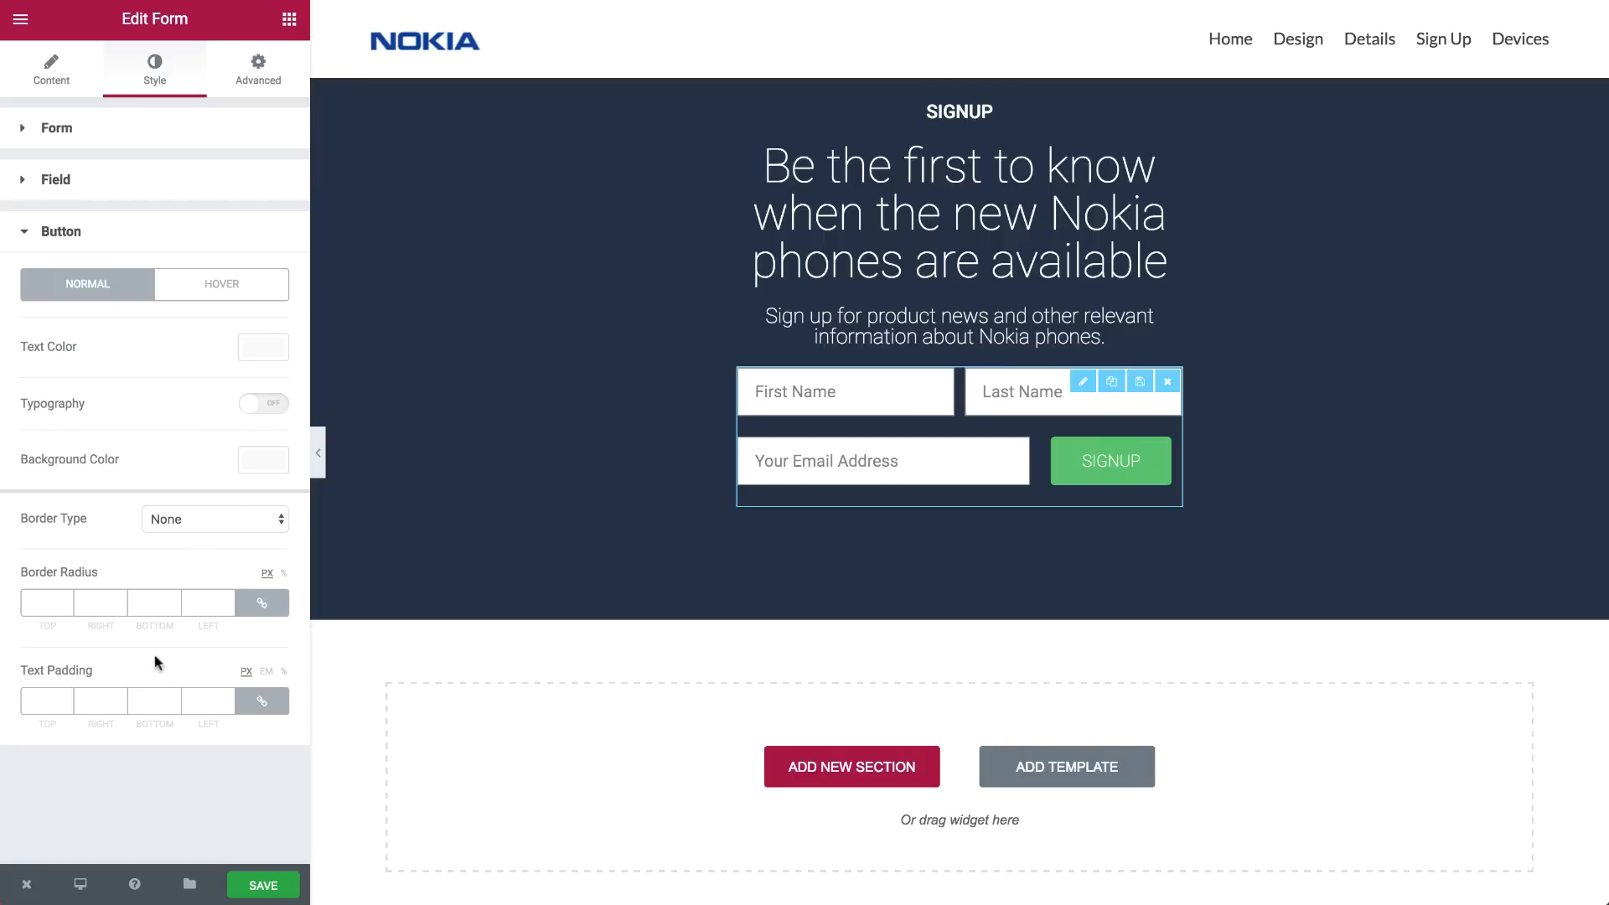
pyautogui.click(148, 604)
pyautogui.write('0')
pyautogui.click(252, 470)
pyautogui.moveTo(276, 484); pyautogui.dragTo(270, 712)
pyautogui.click(240, 811)
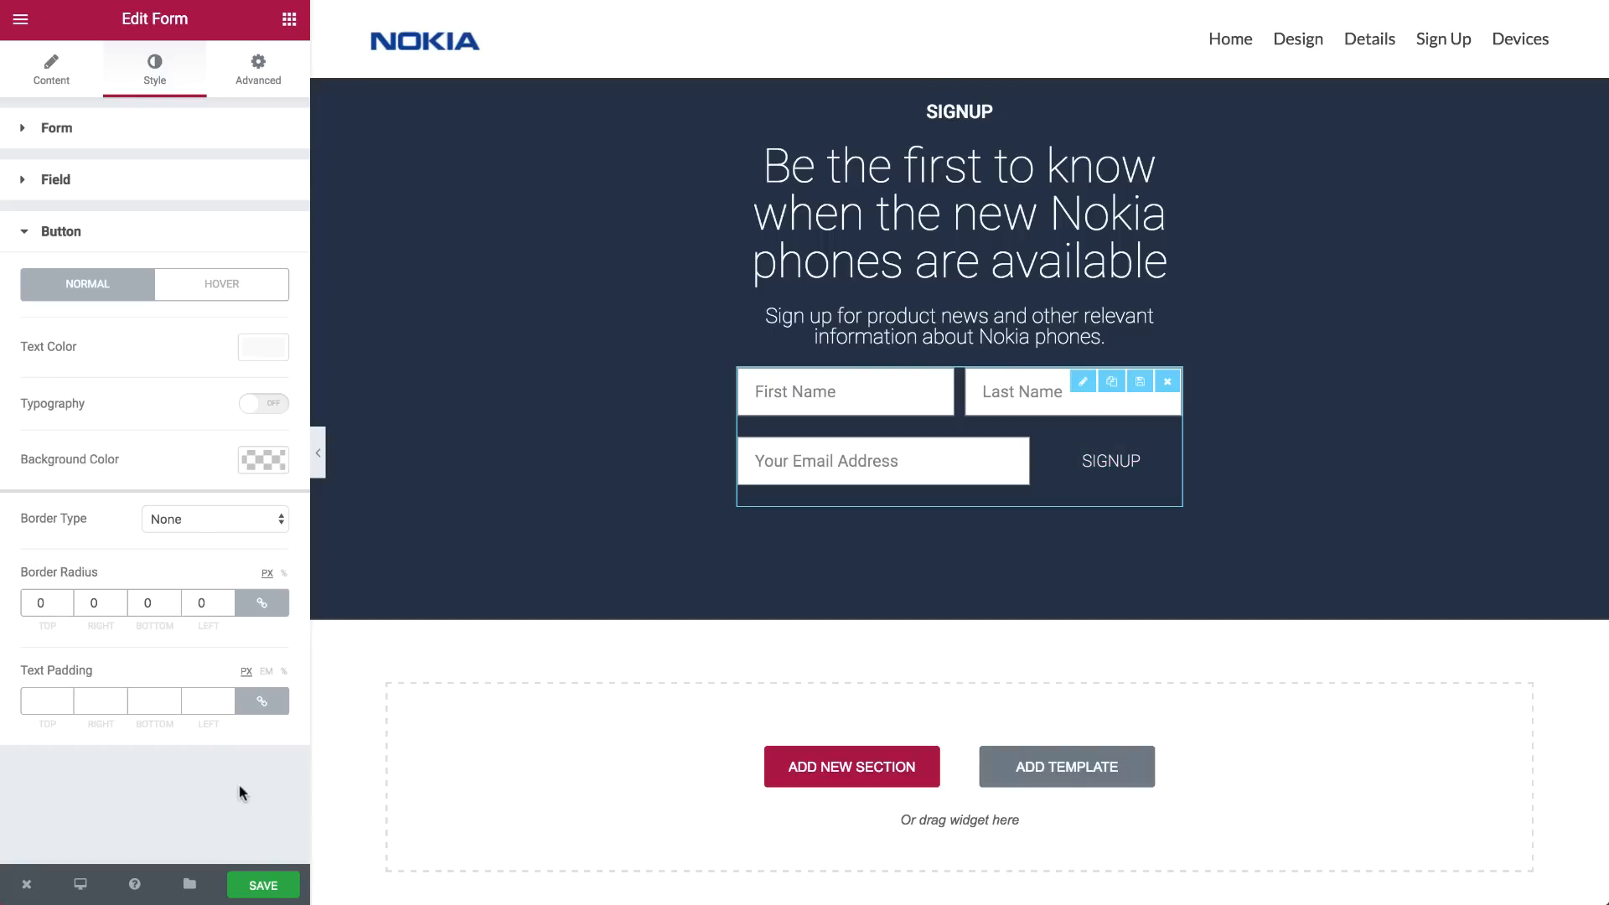
# Set the submit button's text color to white (#ffffff)
pyautogui.click(262, 347)
pyautogui.click(212, 588)
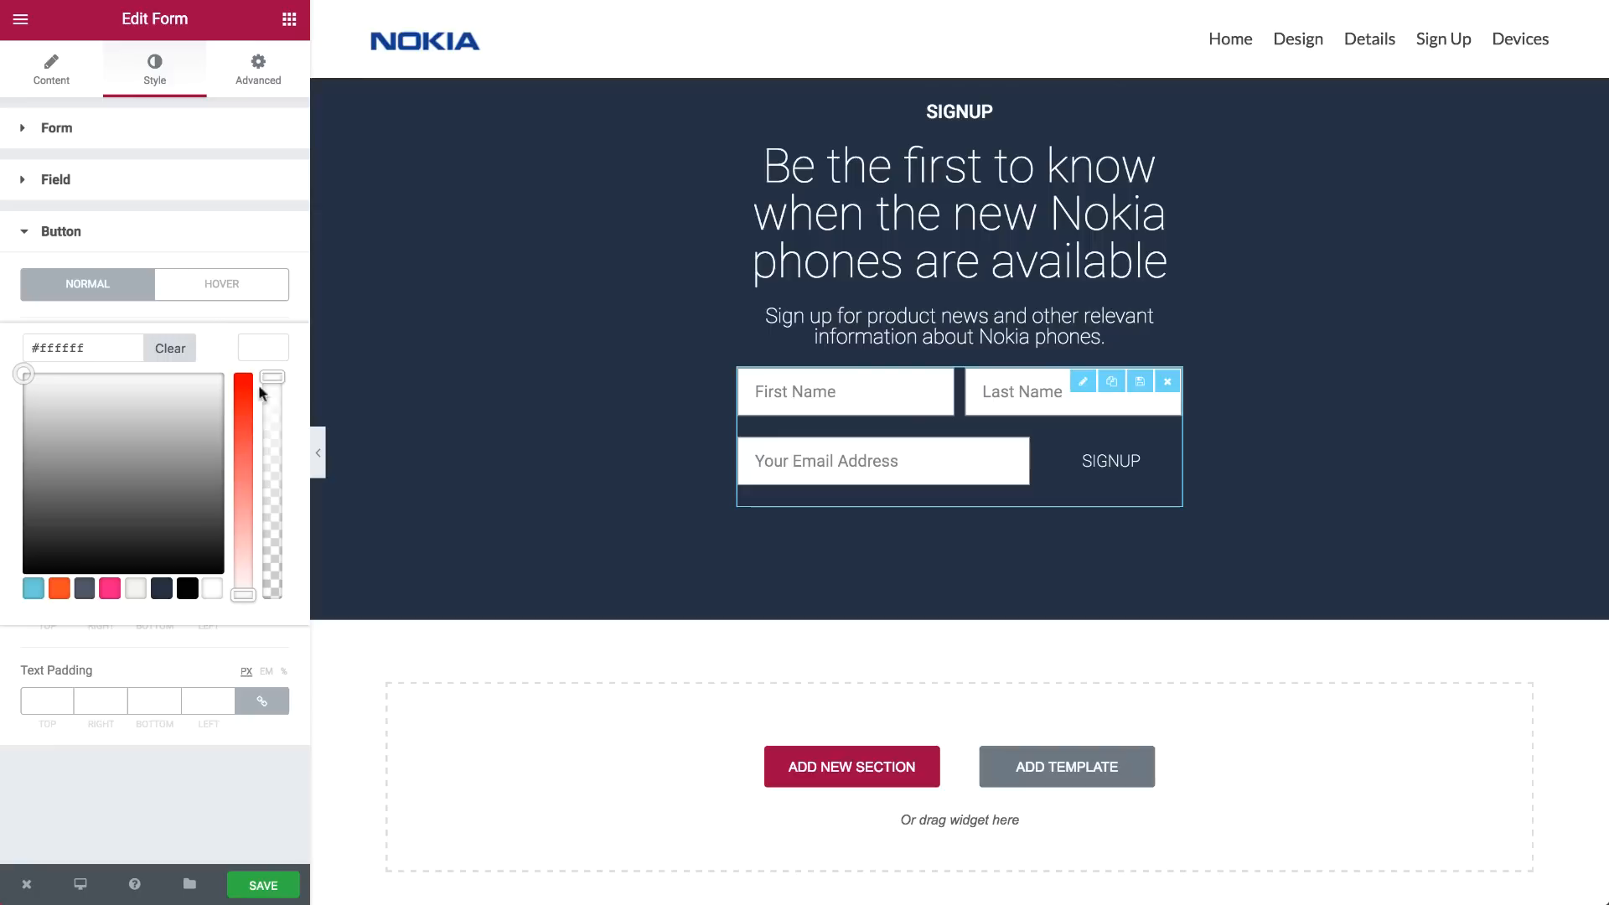
pyautogui.click(262, 347)
# Give the submit button a solid white border with a width of 1 on all sides
pyautogui.click(248, 517)
pyautogui.click(224, 536)
pyautogui.click(205, 610)
pyautogui.write('1')
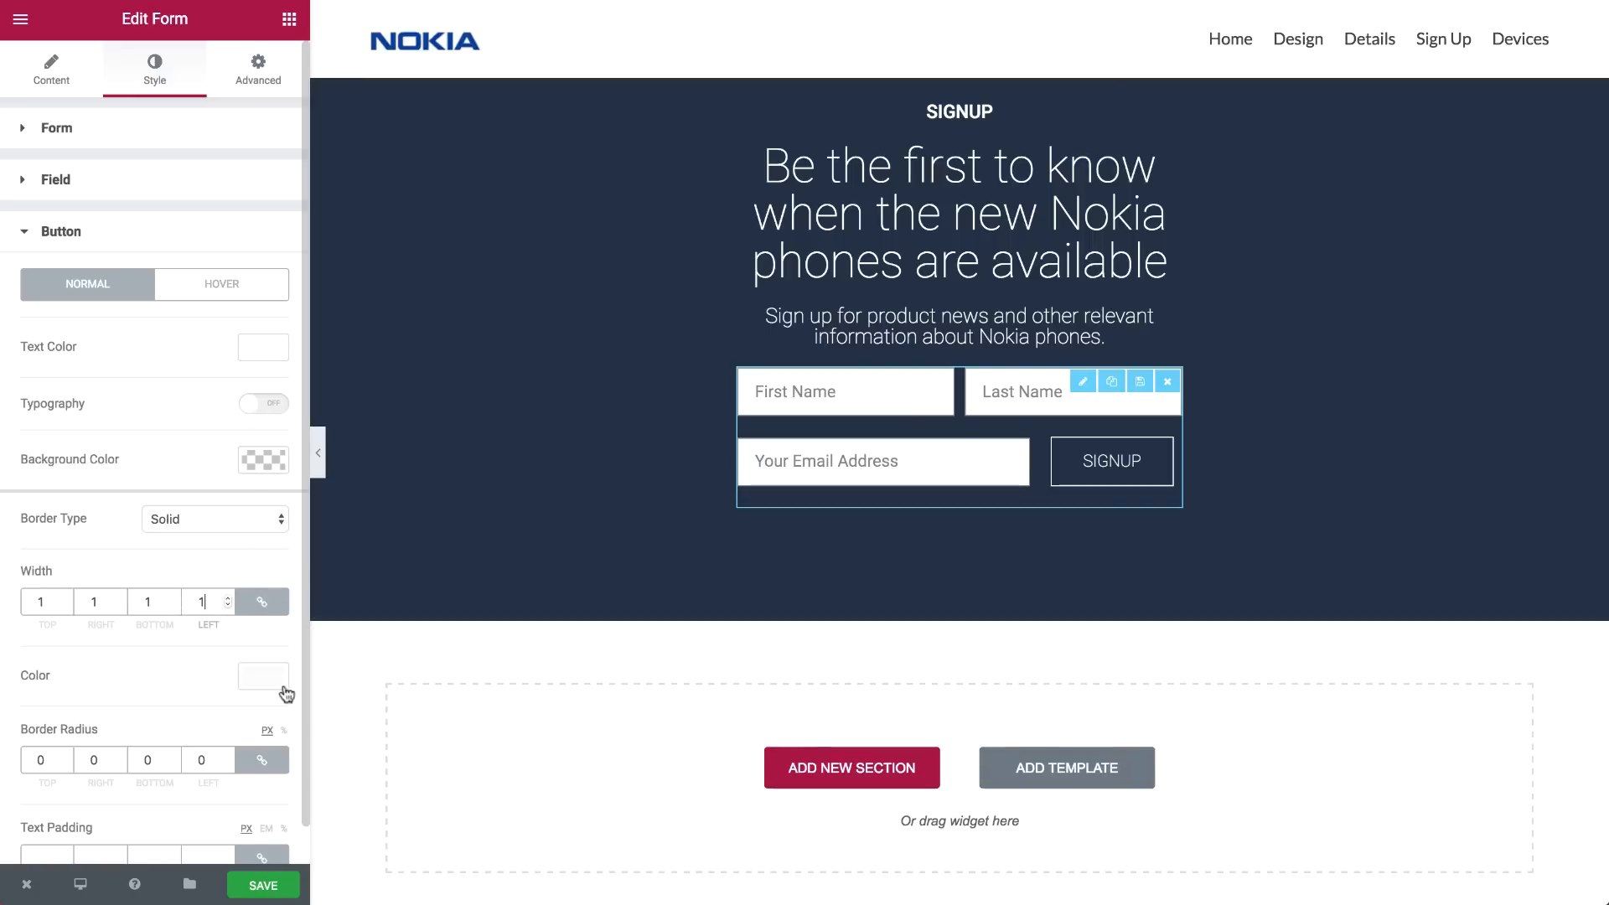
pyautogui.click(268, 683)
pyautogui.scroll(-1, 203, 777)
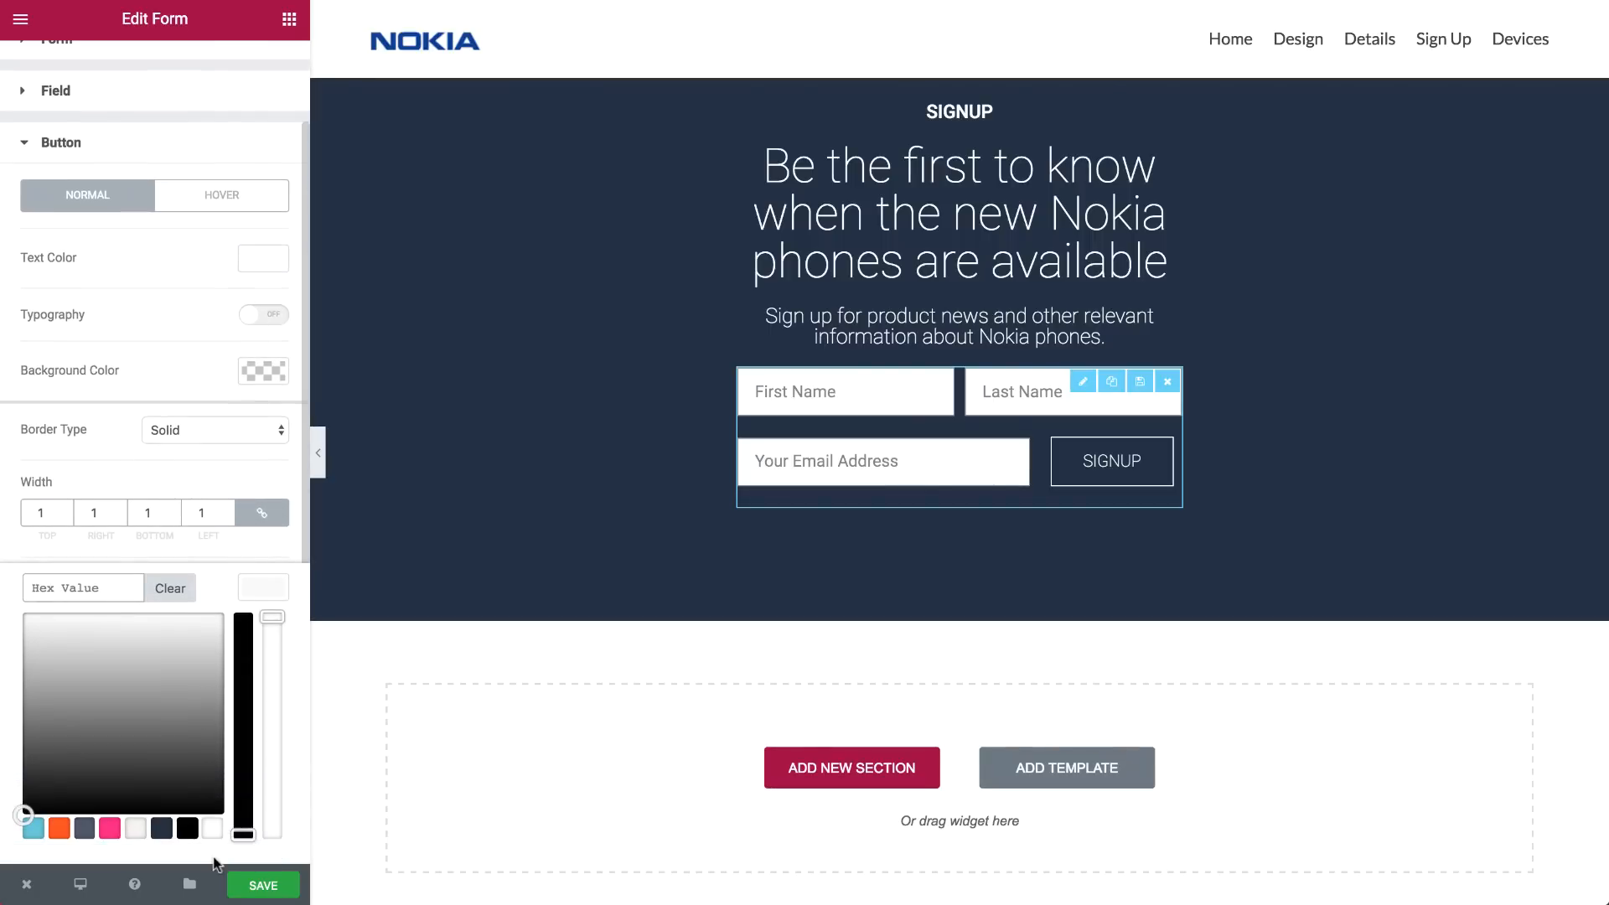
pyautogui.click(212, 828)
pyautogui.click(267, 577)
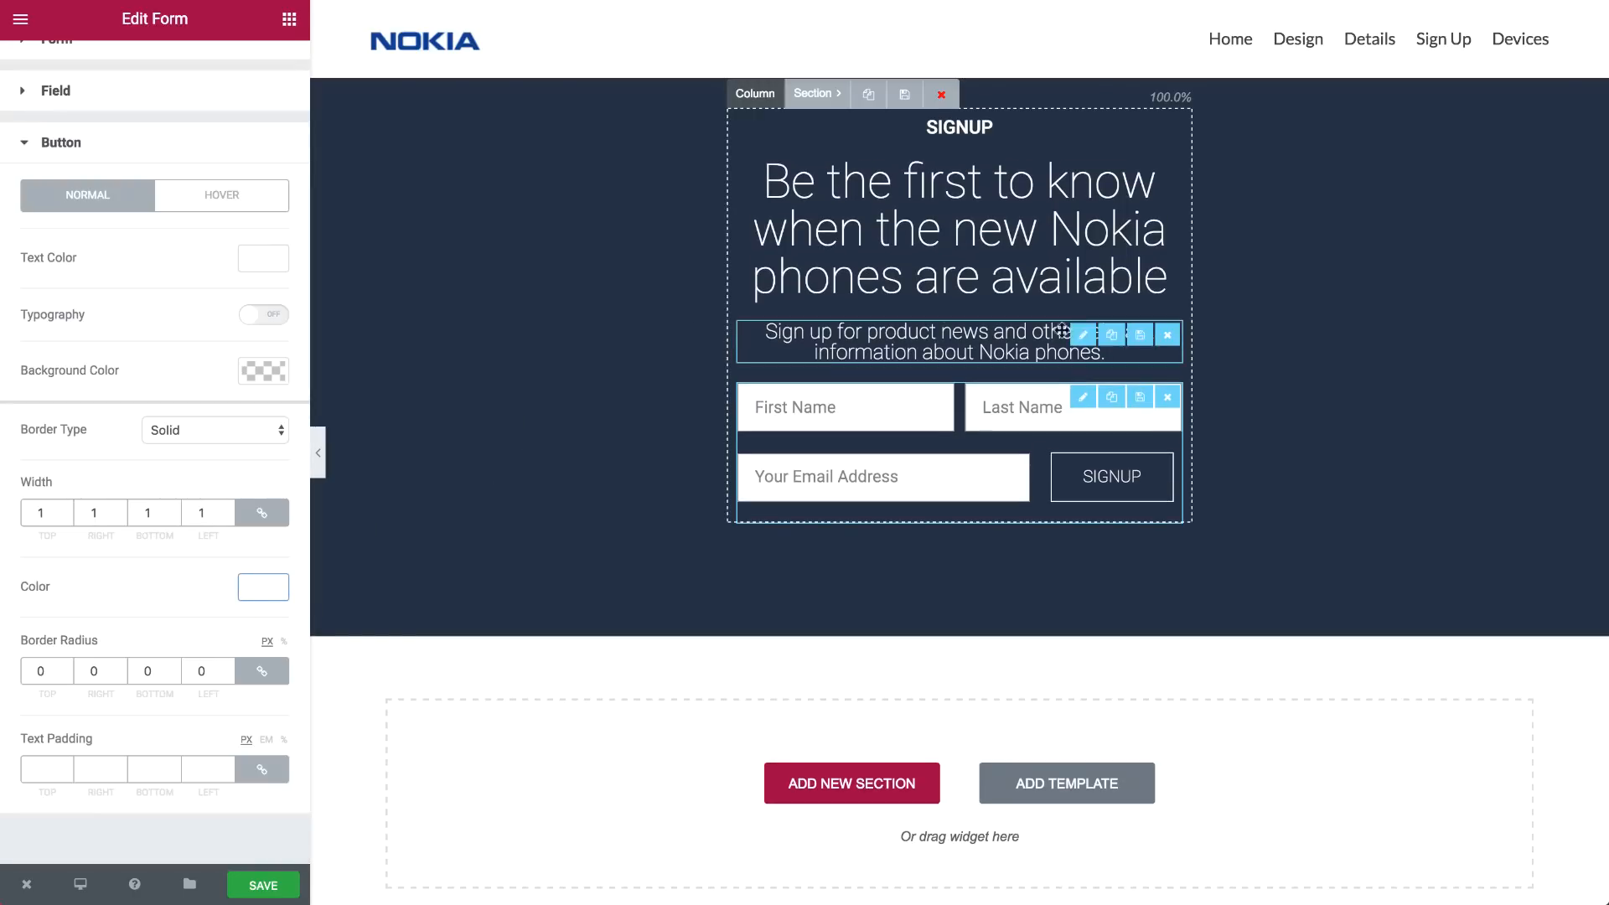
# Duplicate the "Sign up for product news" heading and place one copy below the form
pyautogui.click(1111, 332)
pyautogui.click(937, 476)
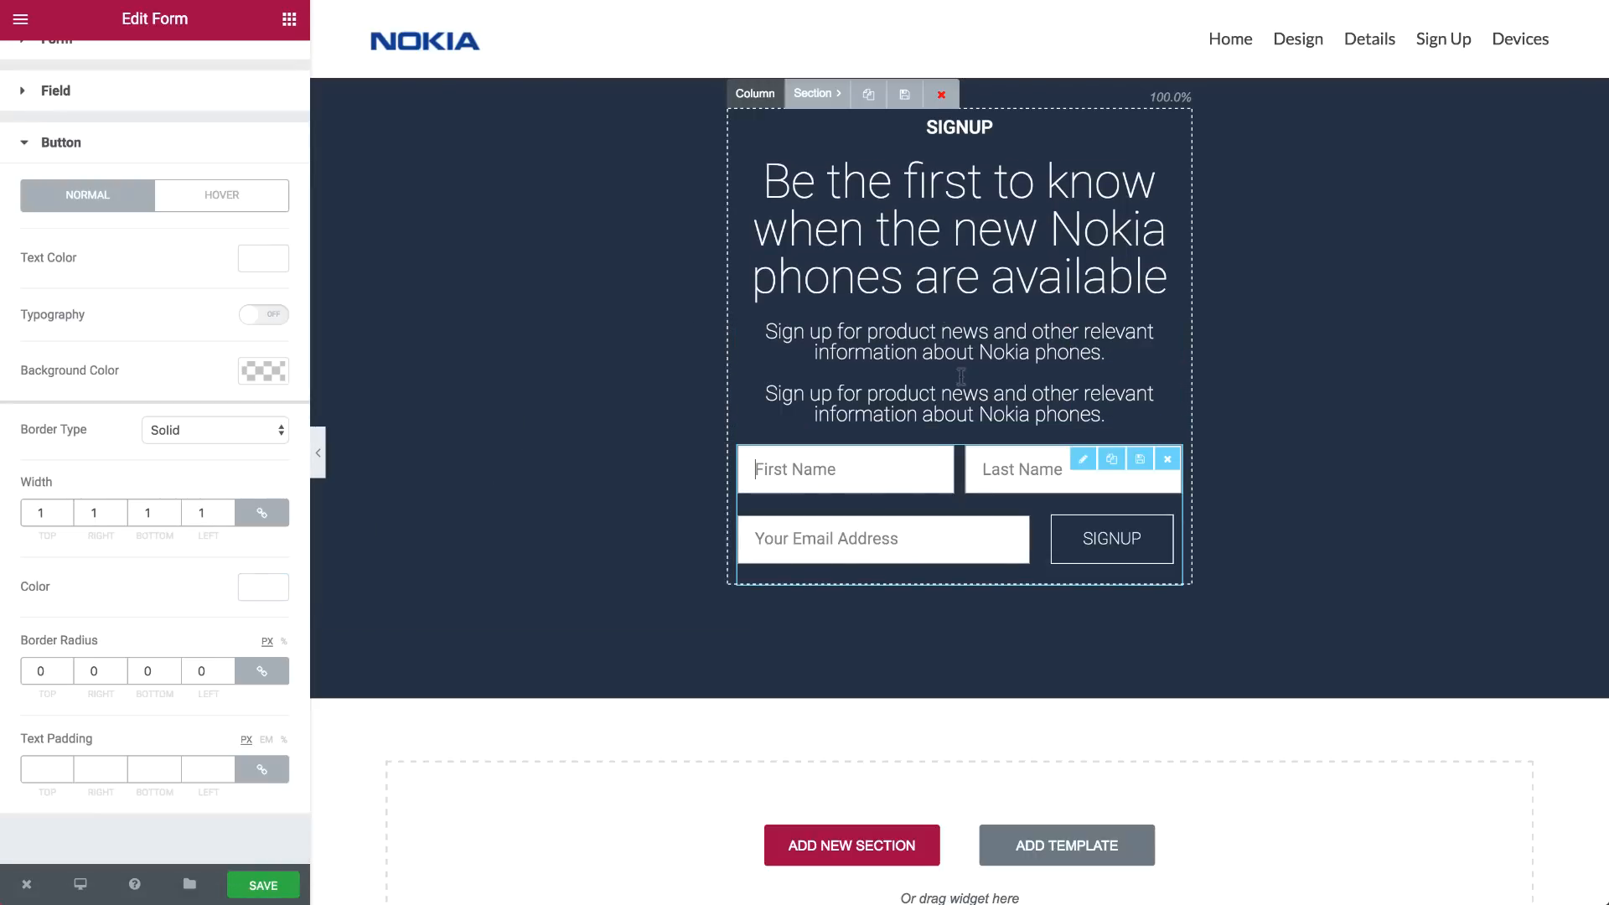
pyautogui.moveTo(1076, 449); pyautogui.dragTo(1079, 387)
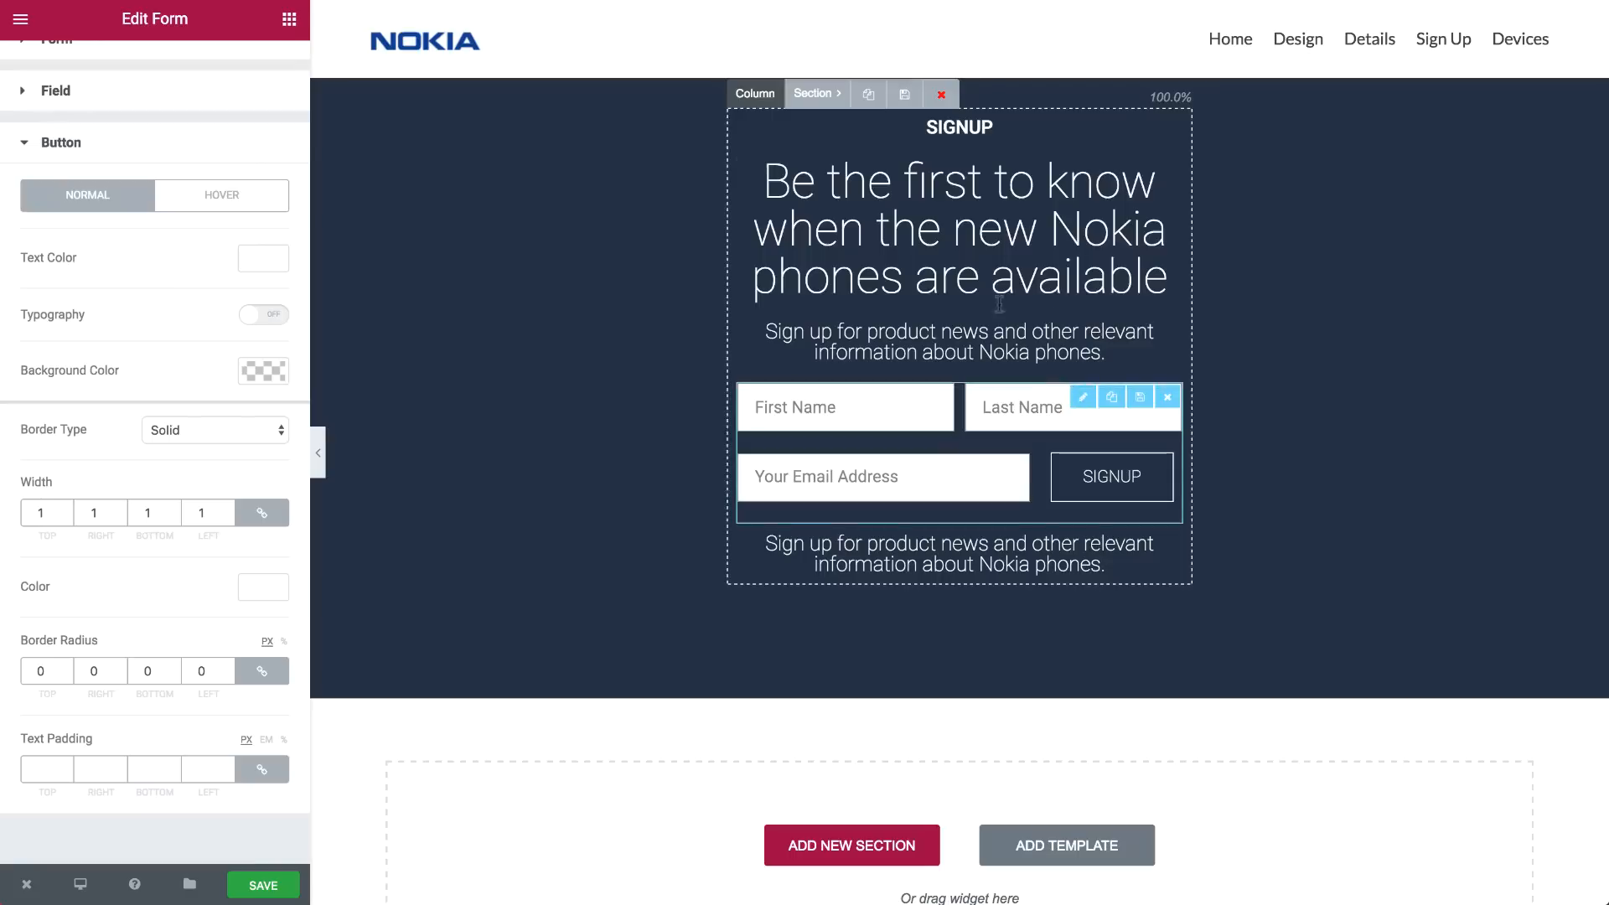
# Replace the text of the heading below the form with "By submitting your email, you accept the privacy policy."
pyautogui.click(898, 555)
pyautogui.click(179, 228)
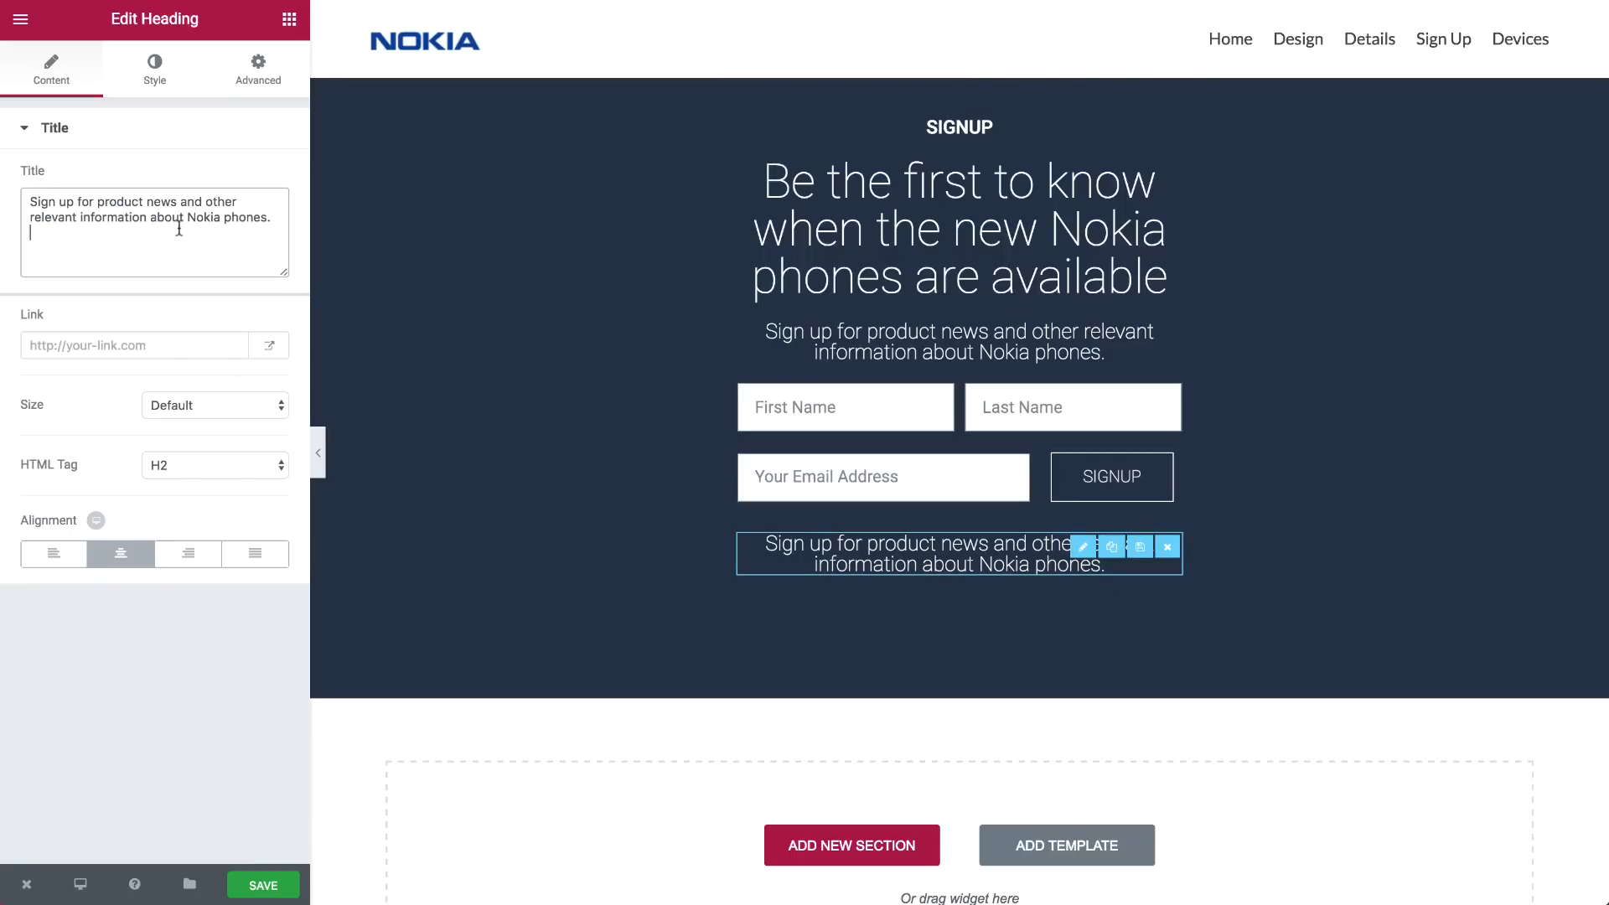
pyautogui.write('By submitting your email, you accept the privacy policy.')
pyautogui.tripleClick(179, 221)
pyautogui.write('By submitting your email, you accept the privacy policy.')
pyautogui.hotkey('ctrl', 'a')
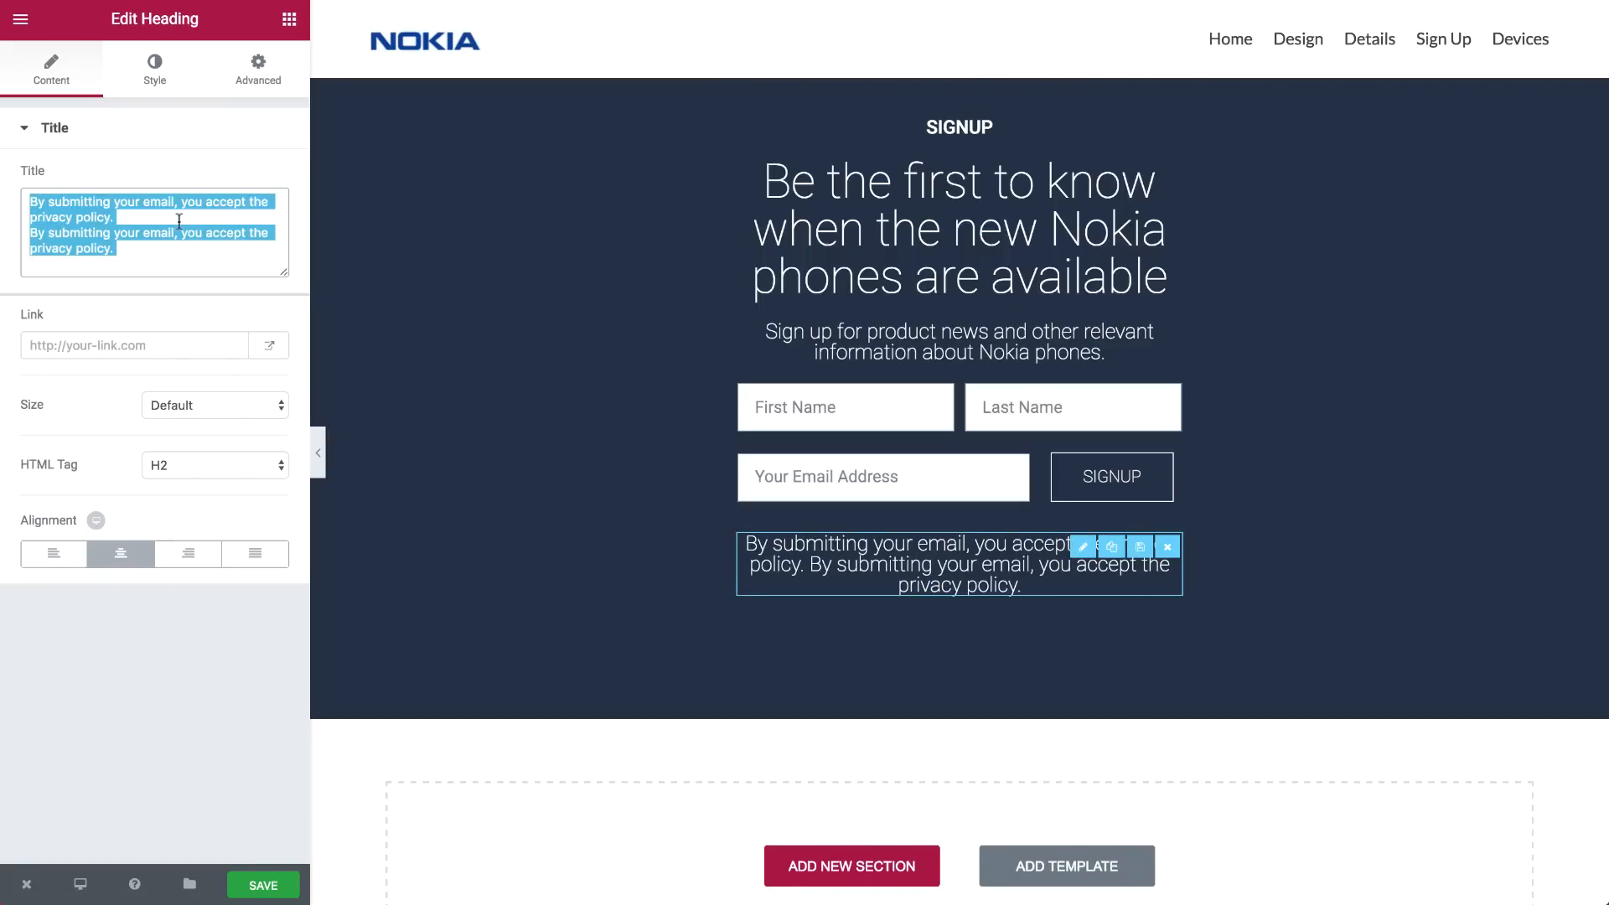
pyautogui.write('By submitting your email, you accept the privacy policy.')
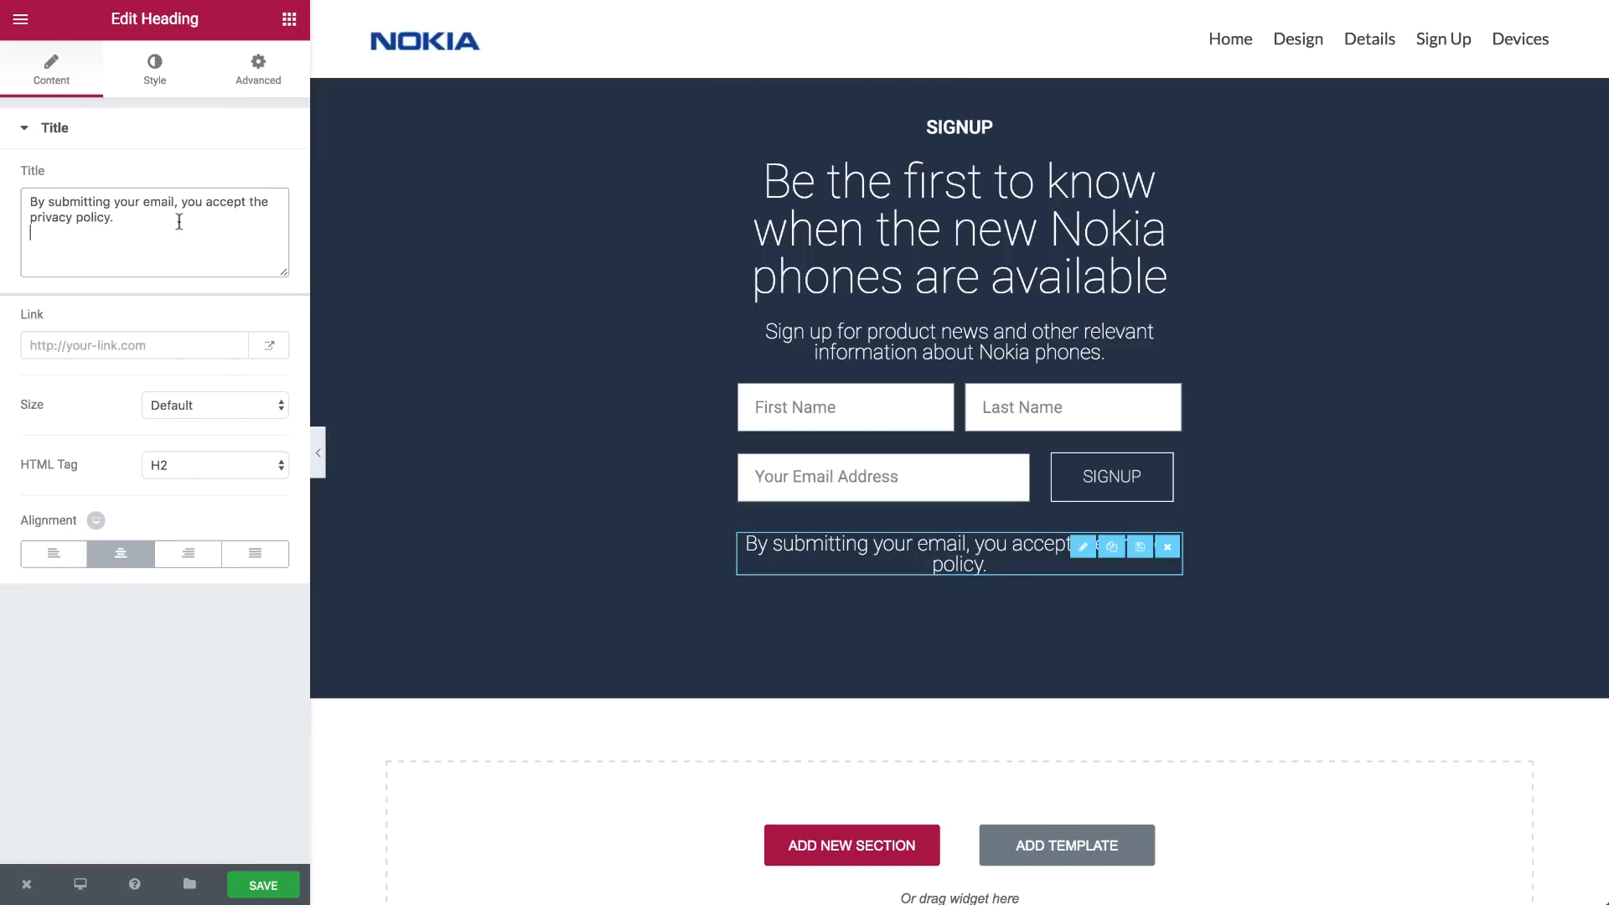
# Set the top and bottom padding of the "Sign up for product news" heading above the form to 15 px, keeping the sides at 0
pyautogui.click(761, 359)
pyautogui.click(258, 80)
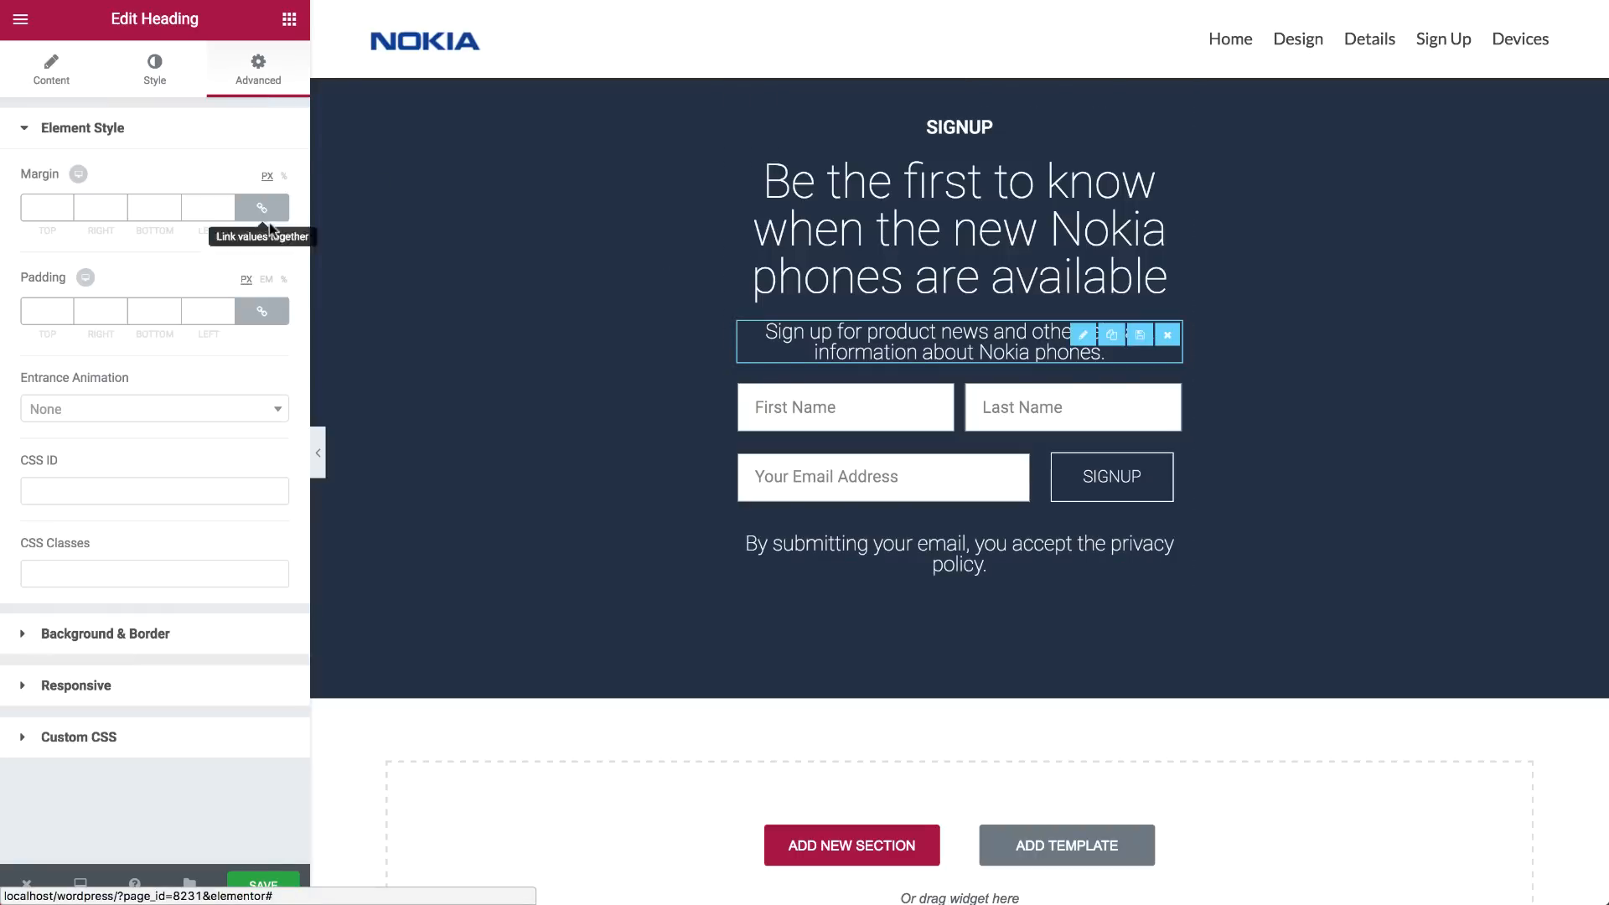
pyautogui.click(262, 310)
pyautogui.write('15')
pyautogui.press('Tab')
pyautogui.press('Tab')
pyautogui.write('15')
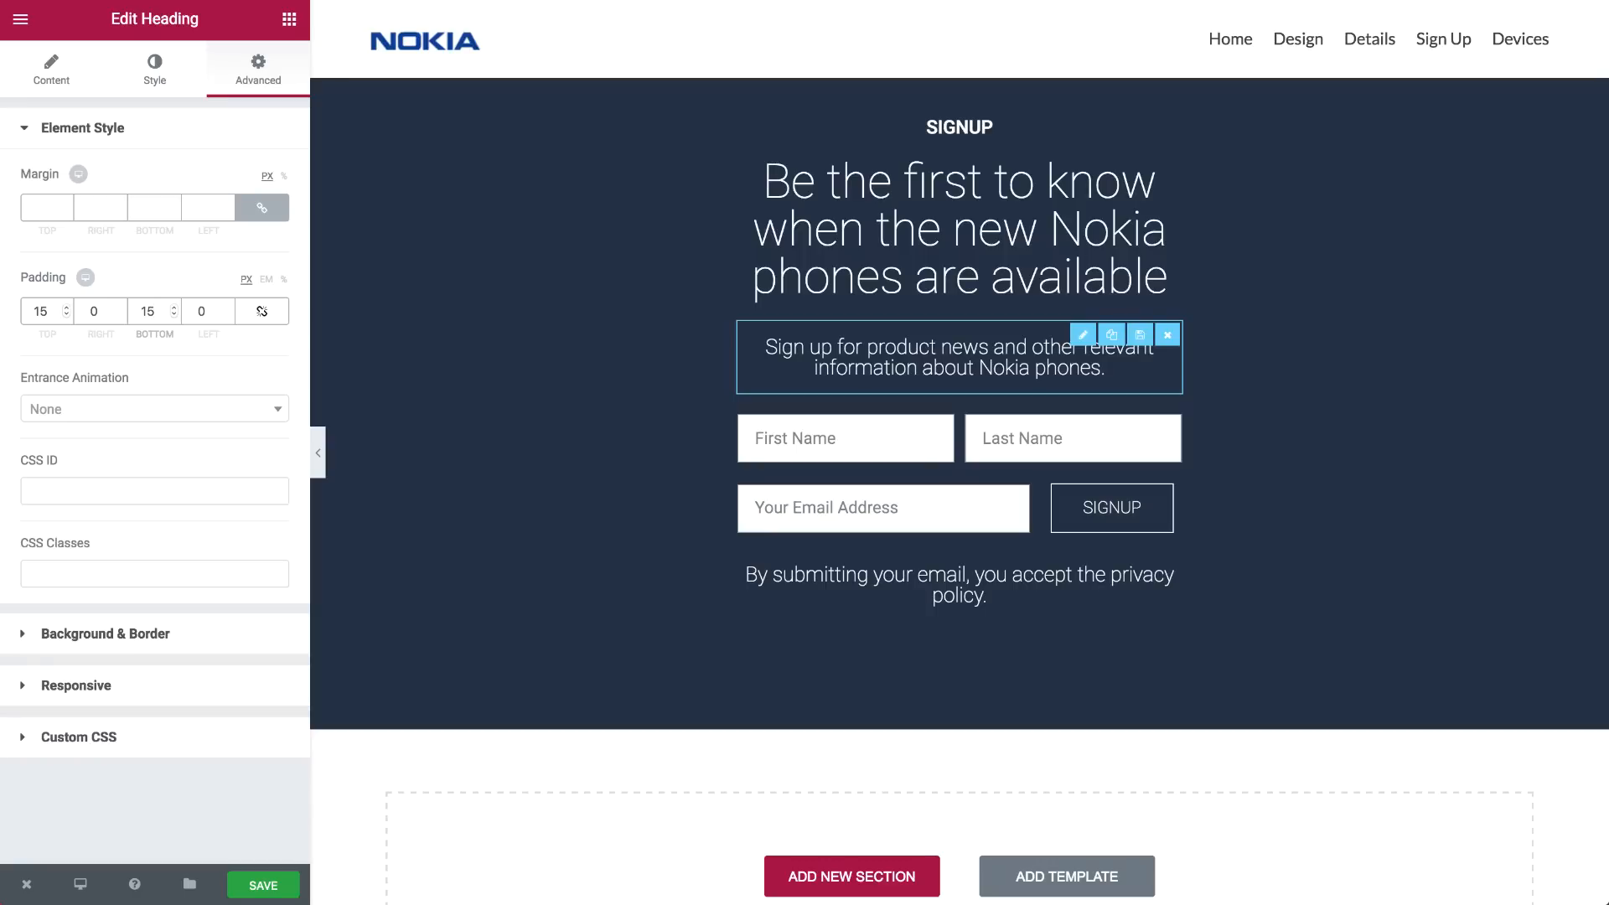
pyautogui.scroll(3, 419, 332)
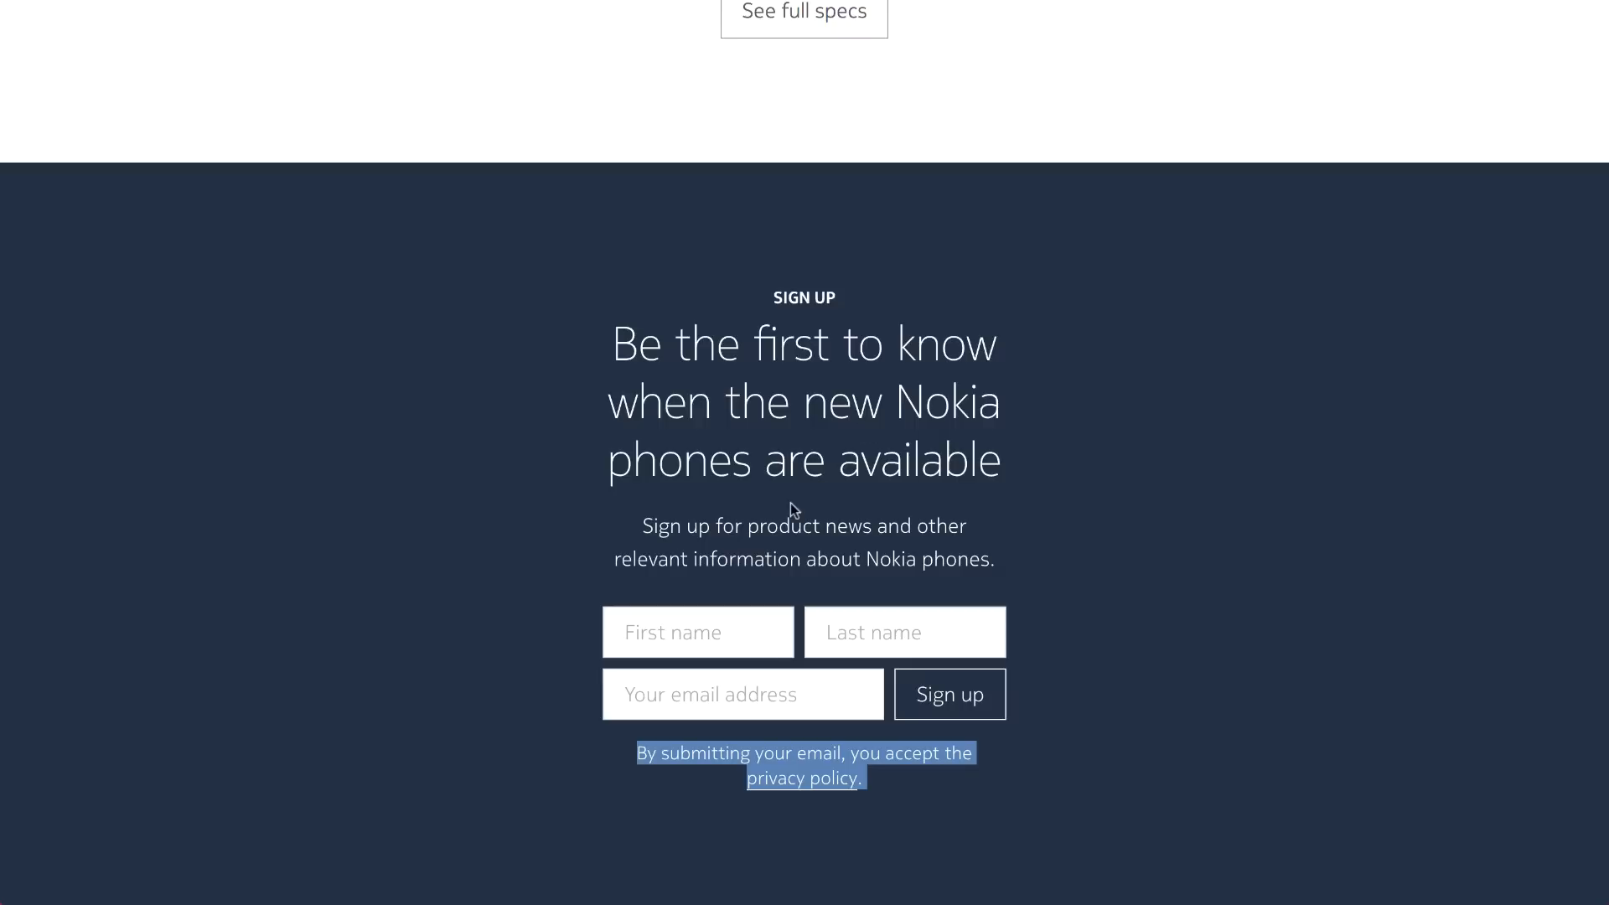
# Copy the "Find the perfect phone for you" heading text from the section below the sign-up area on the original Nokia page
pyautogui.click(515, 553)
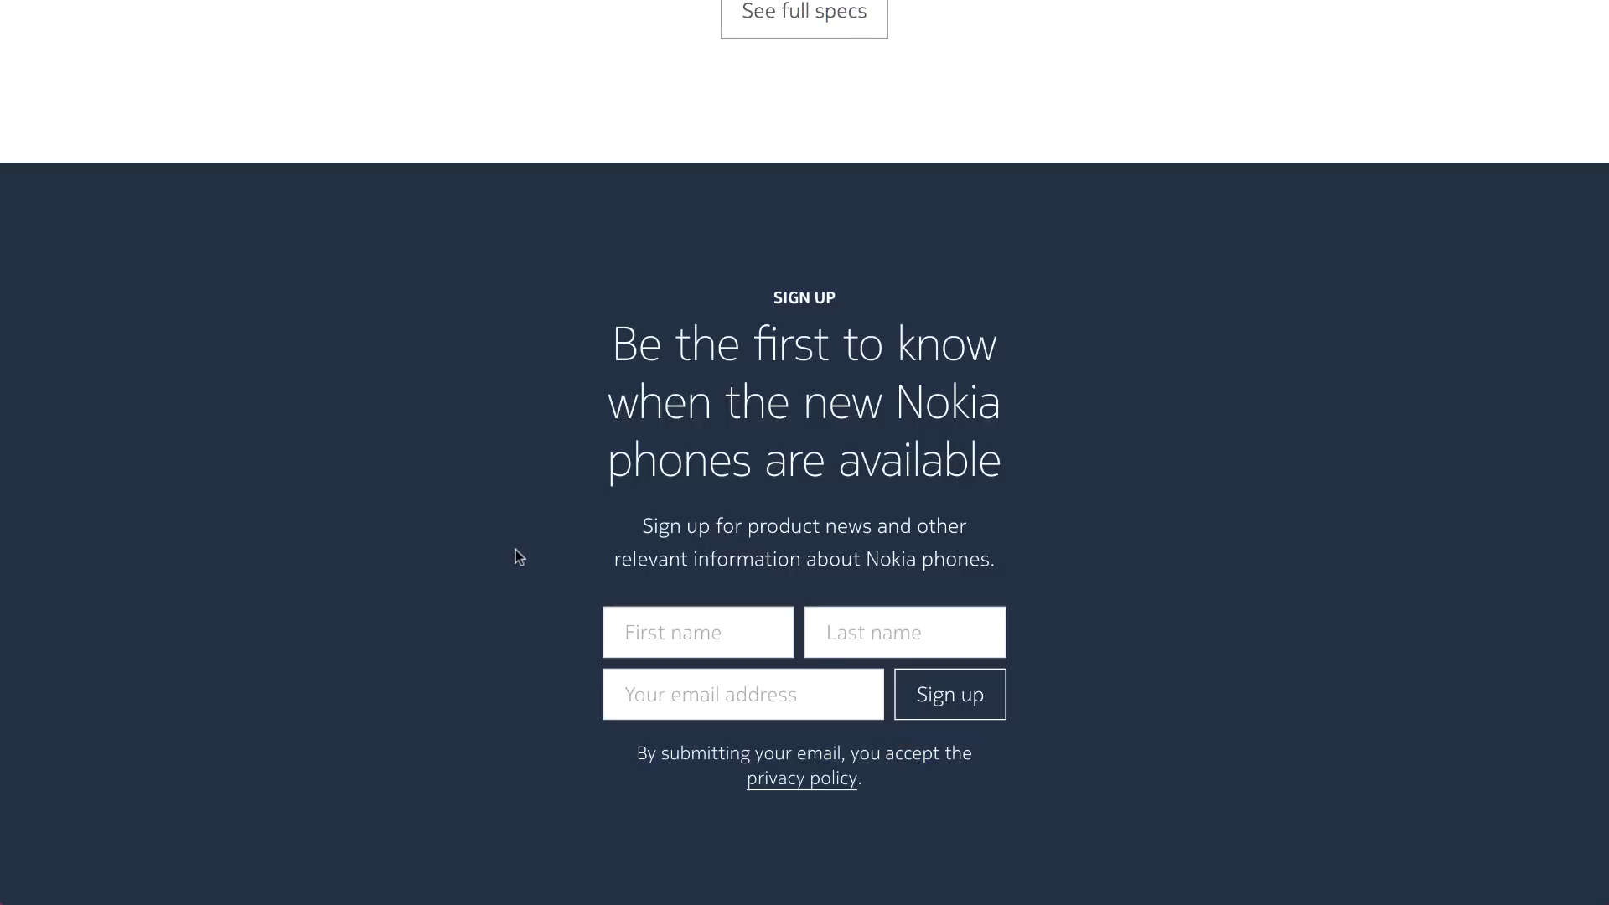
pyautogui.scroll(-3, 517, 555)
pyautogui.scroll(-6, 515, 555)
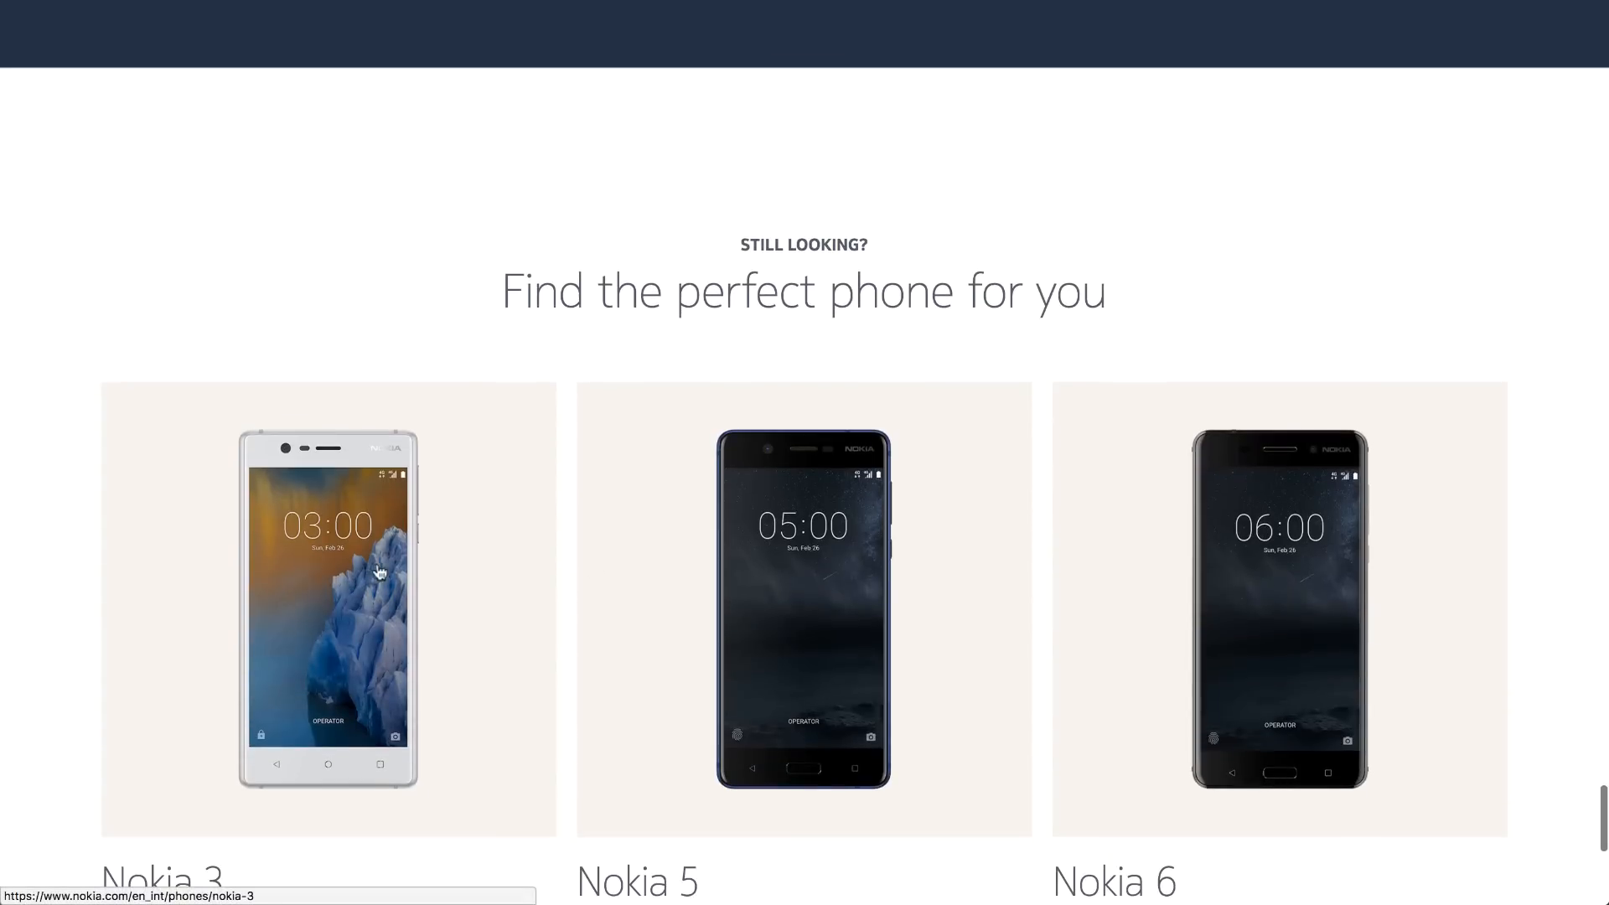
pyautogui.scroll(-3, 859, 560)
pyautogui.scroll(1, 869, 71)
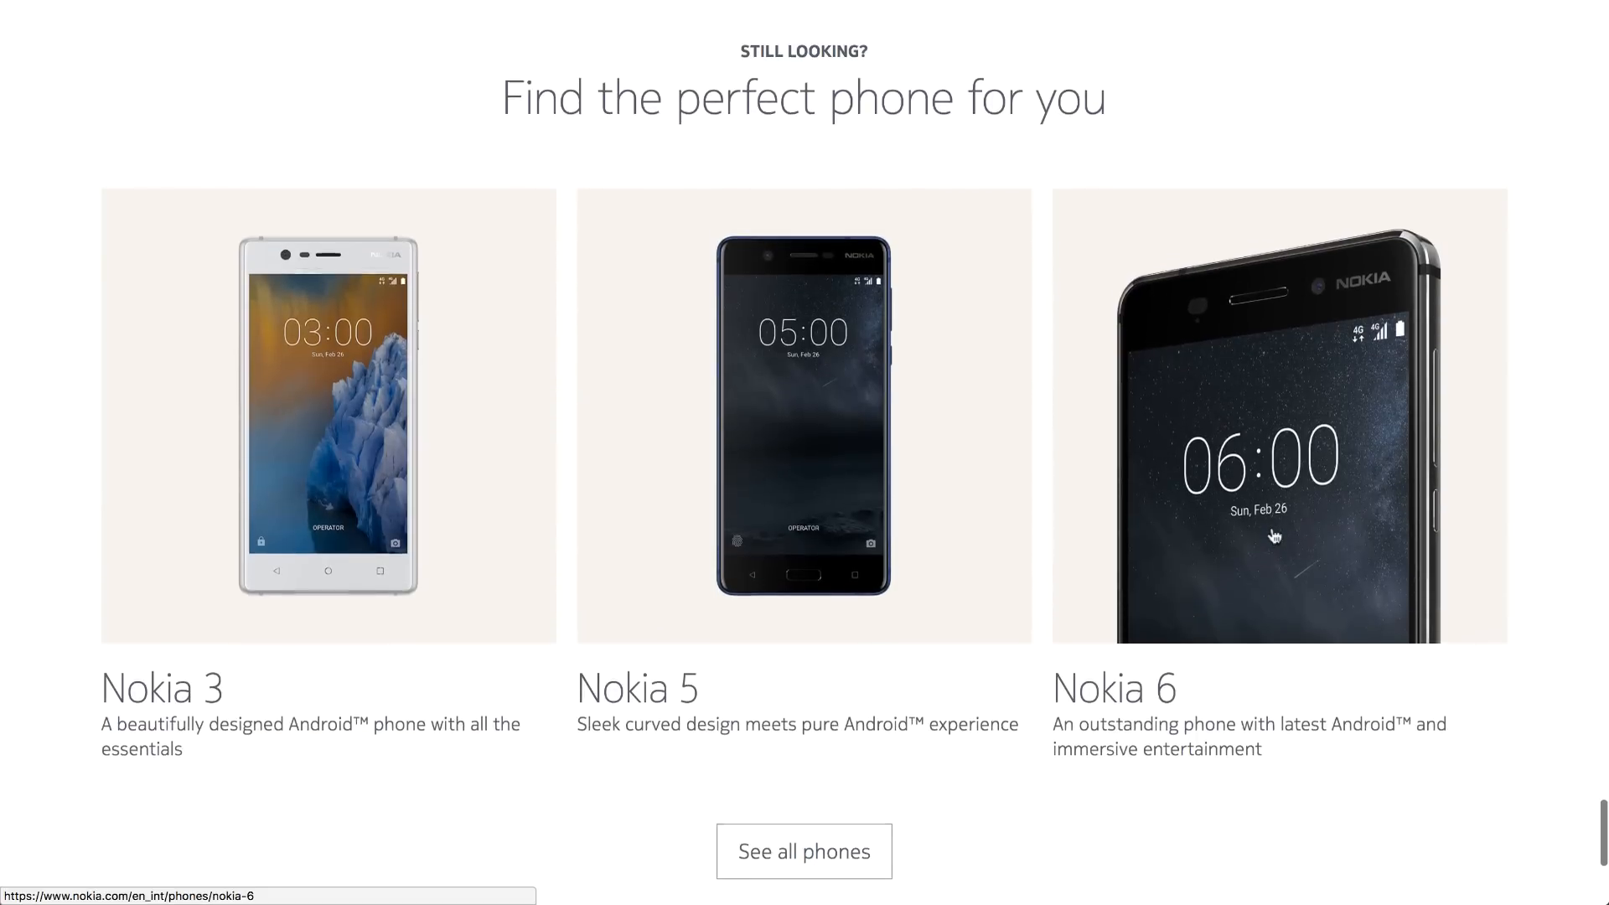
pyautogui.tripleClick(876, 128)
pyautogui.hotkey('ctrl', 'c')
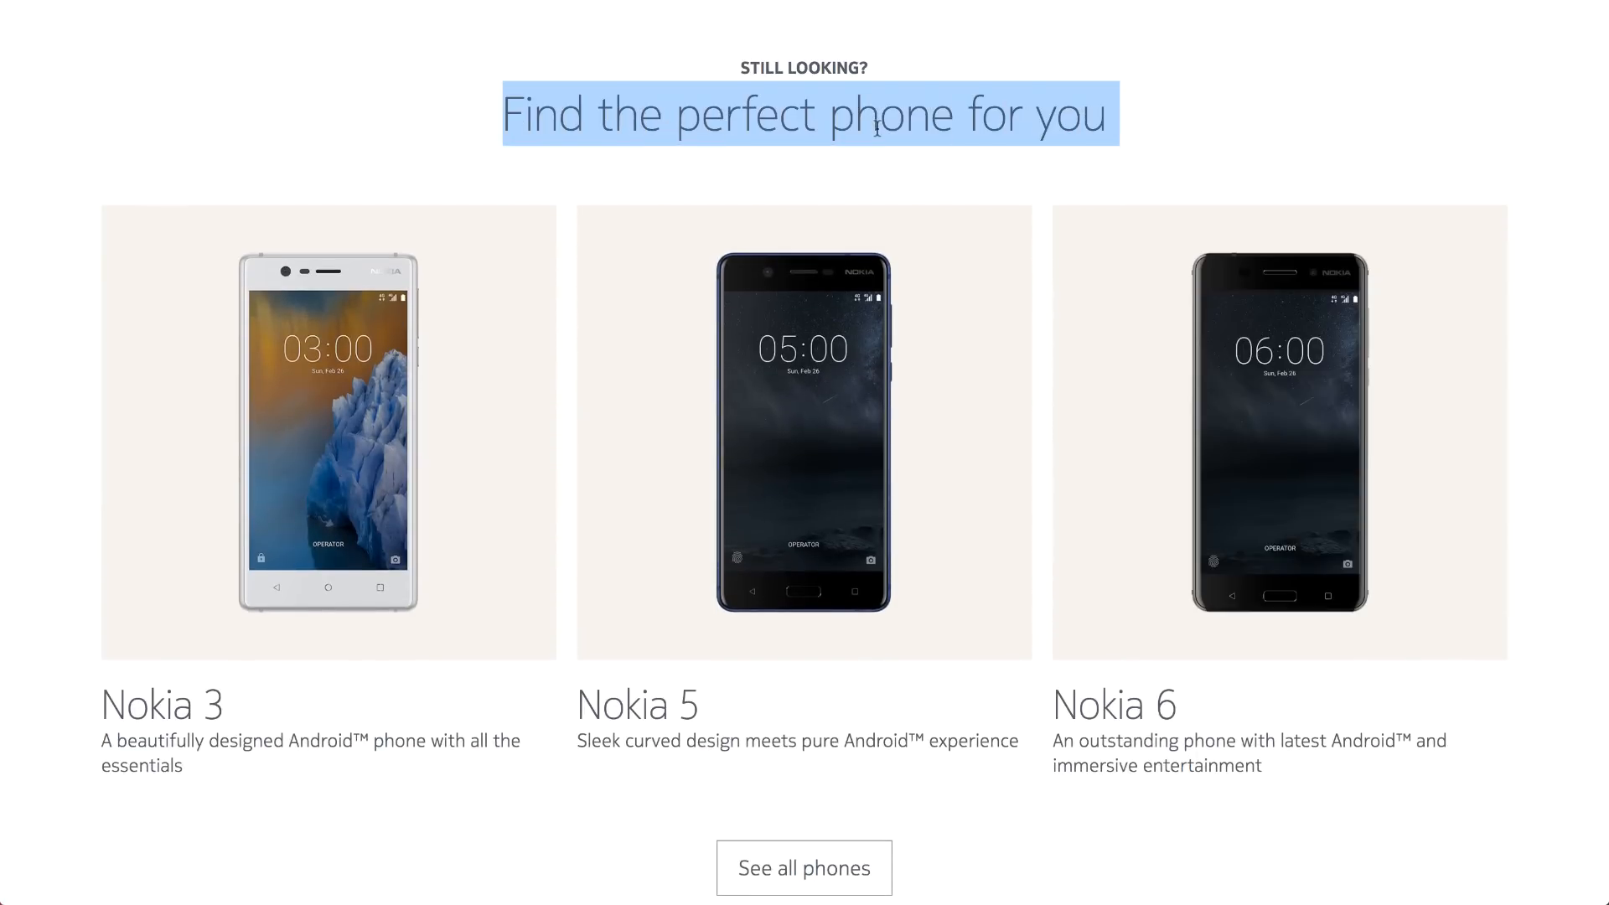
pyautogui.click(452, 96)
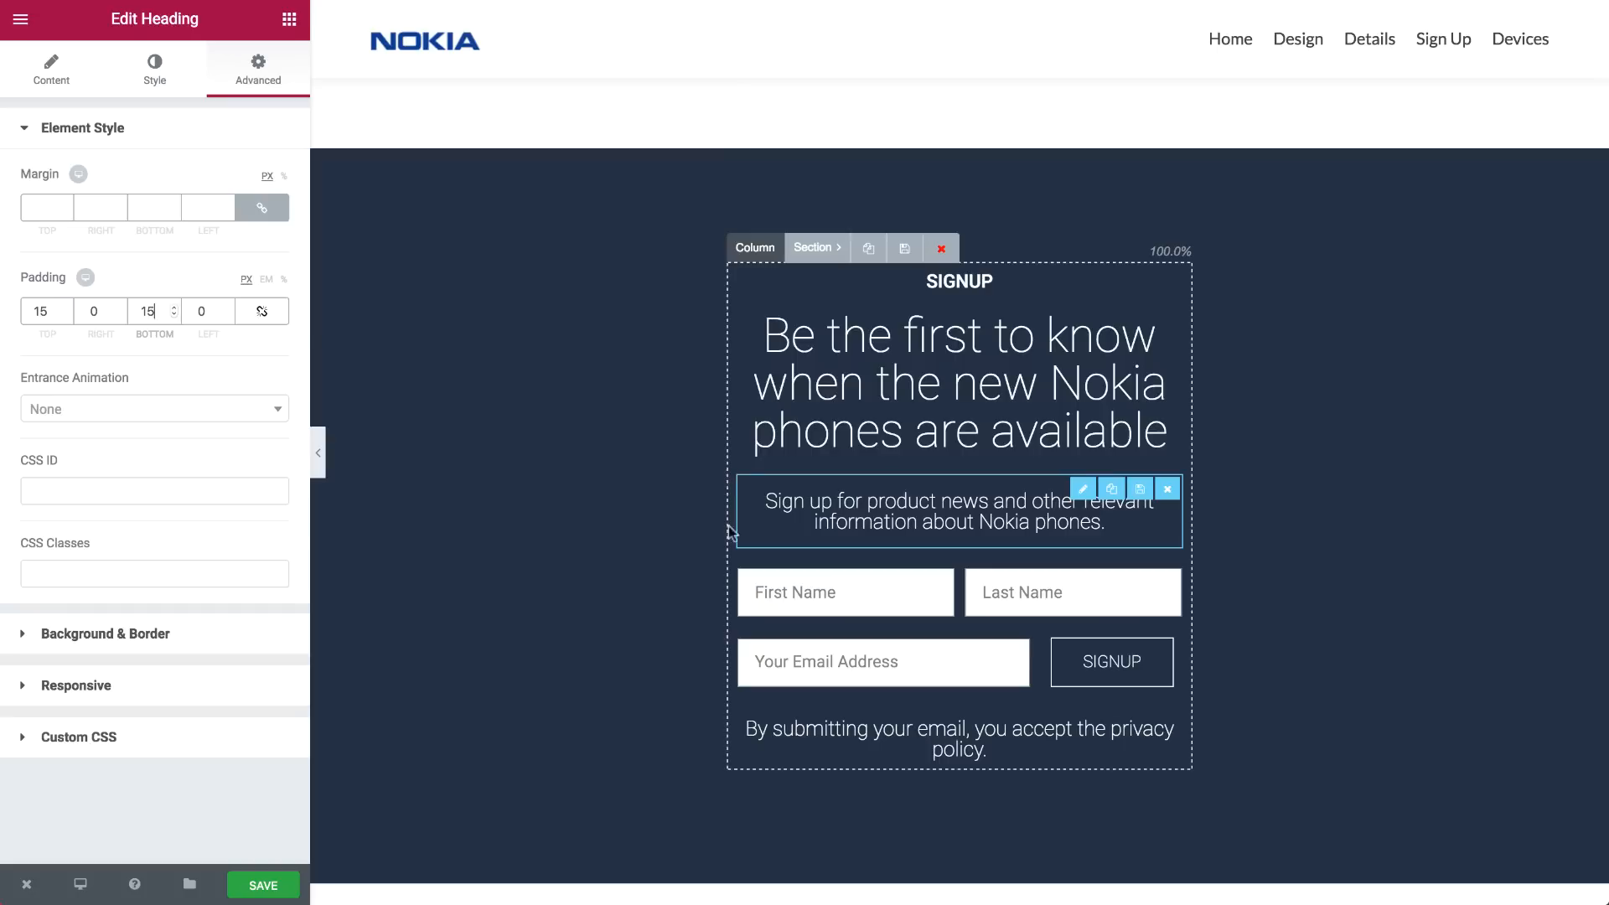
# Add a new single-column section below the sign-up section in the Elementor page
pyautogui.scroll(-6, 729, 502)
pyautogui.click(800, 501)
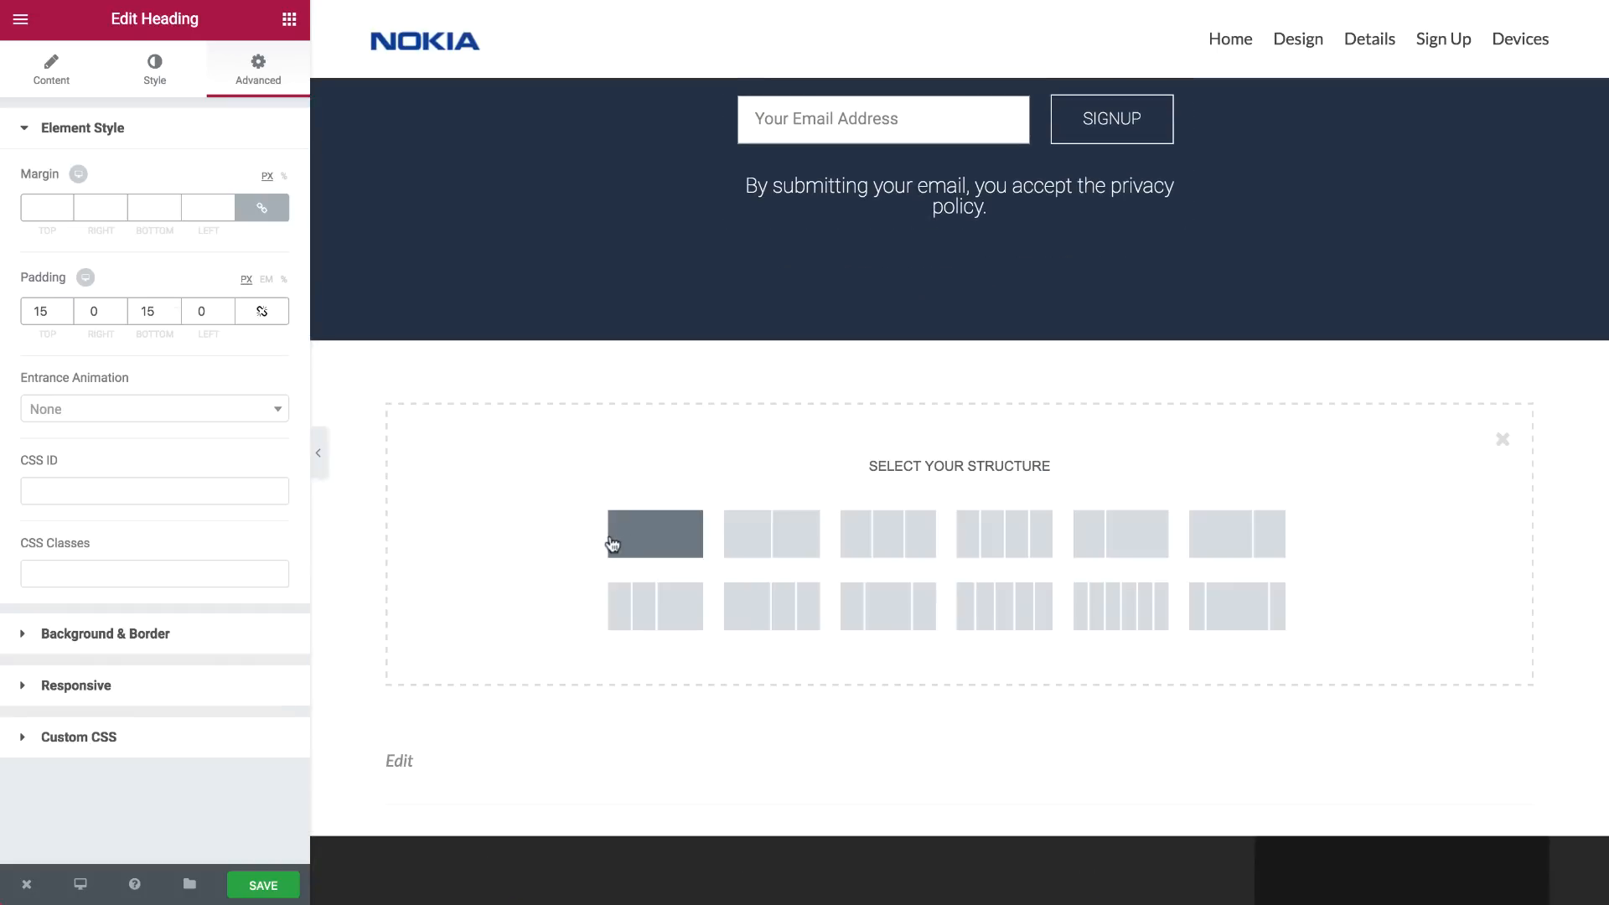
pyautogui.click(616, 536)
# Set the new section's padding to 120 px at the top and 60 px at the bottom, with 0 on the sides
pyautogui.click(501, 330)
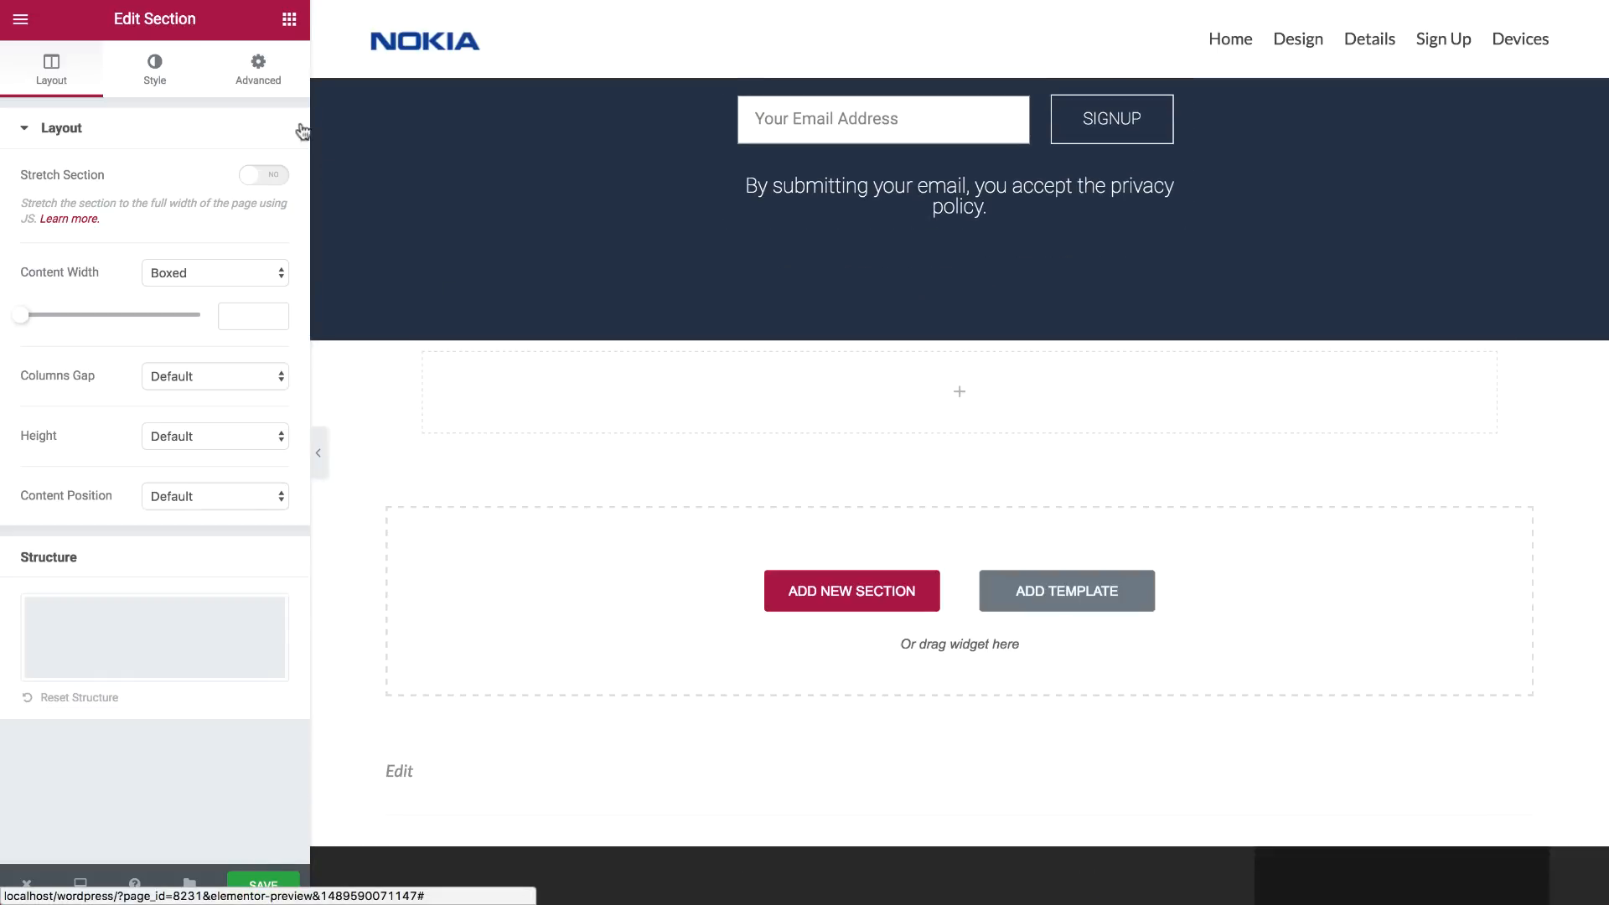
pyautogui.click(281, 89)
pyautogui.click(255, 315)
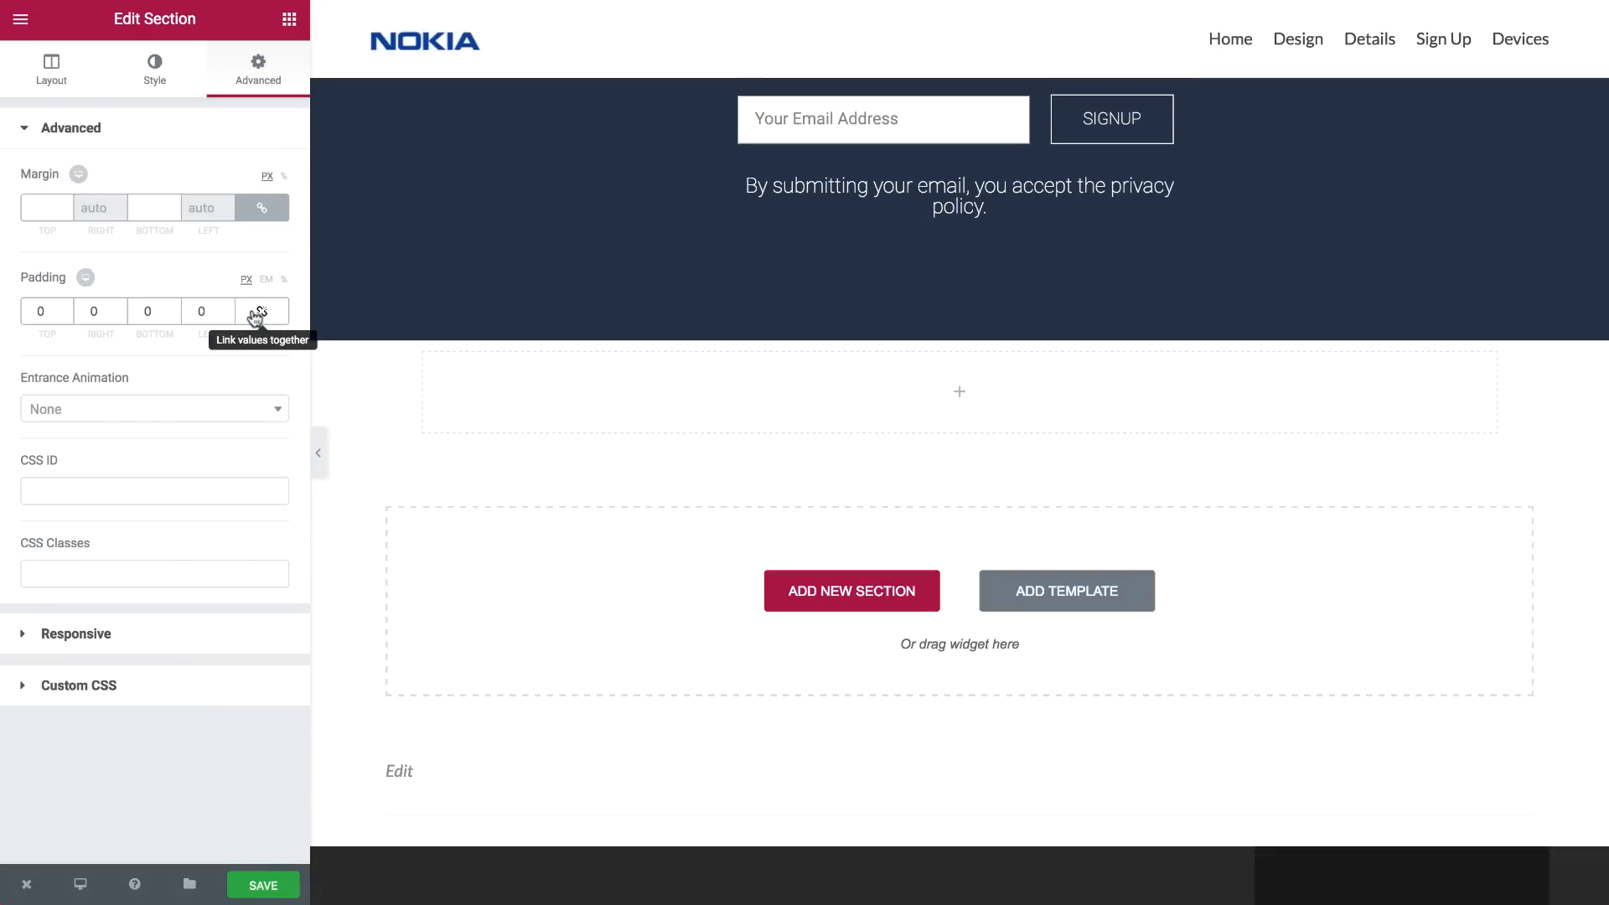
pyautogui.write('120')
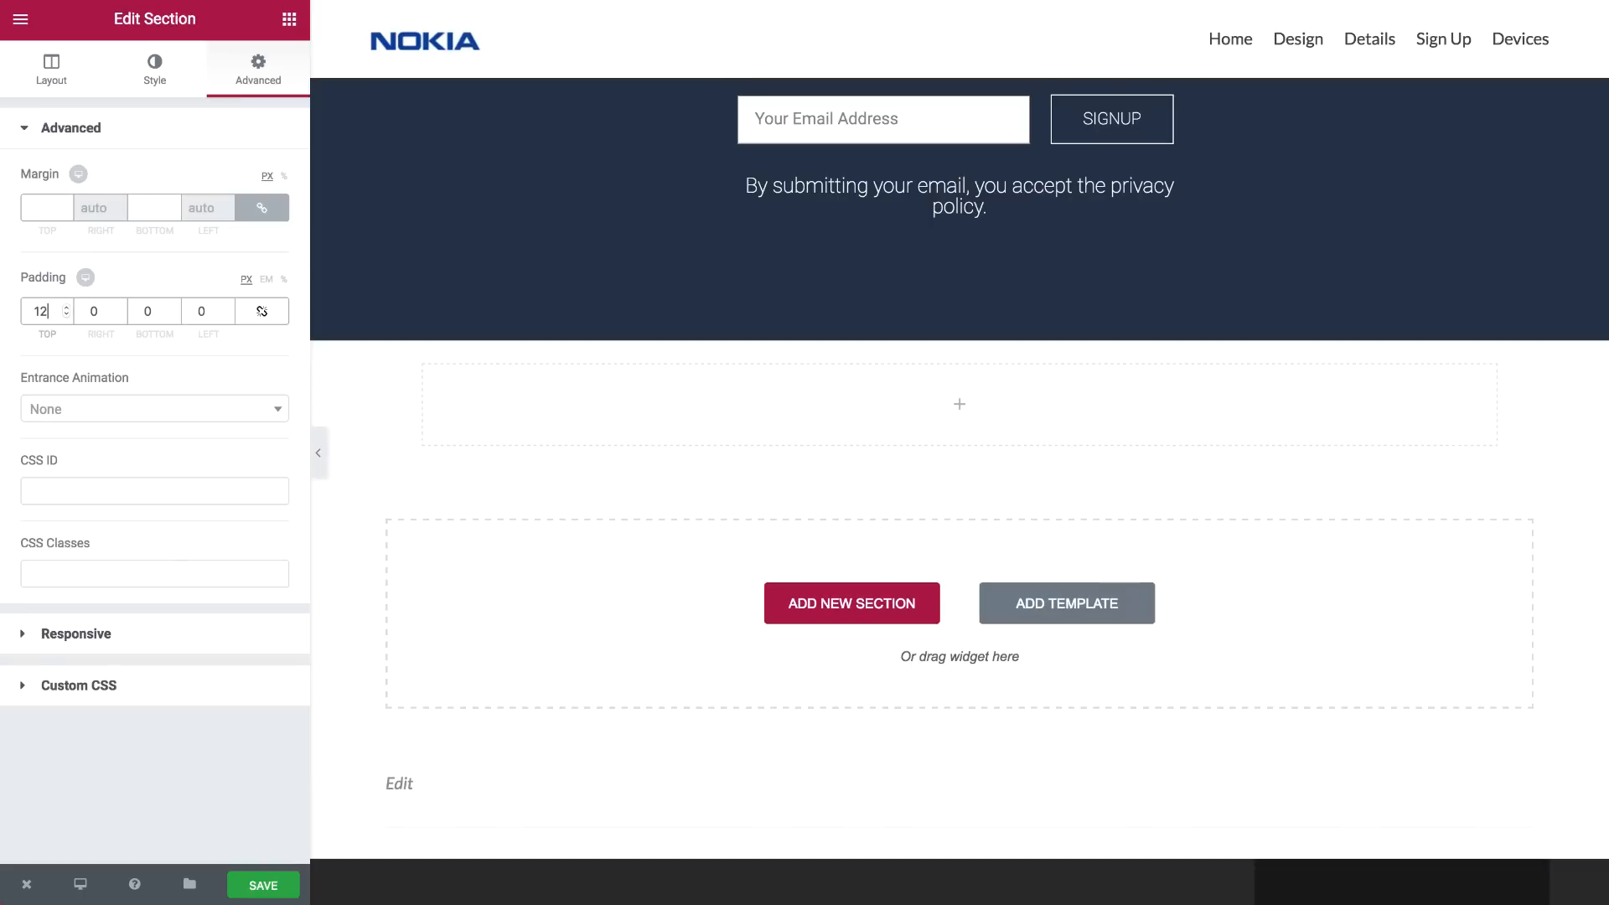
pyautogui.press('Tab')
pyautogui.press('Tab')
pyautogui.write('60')
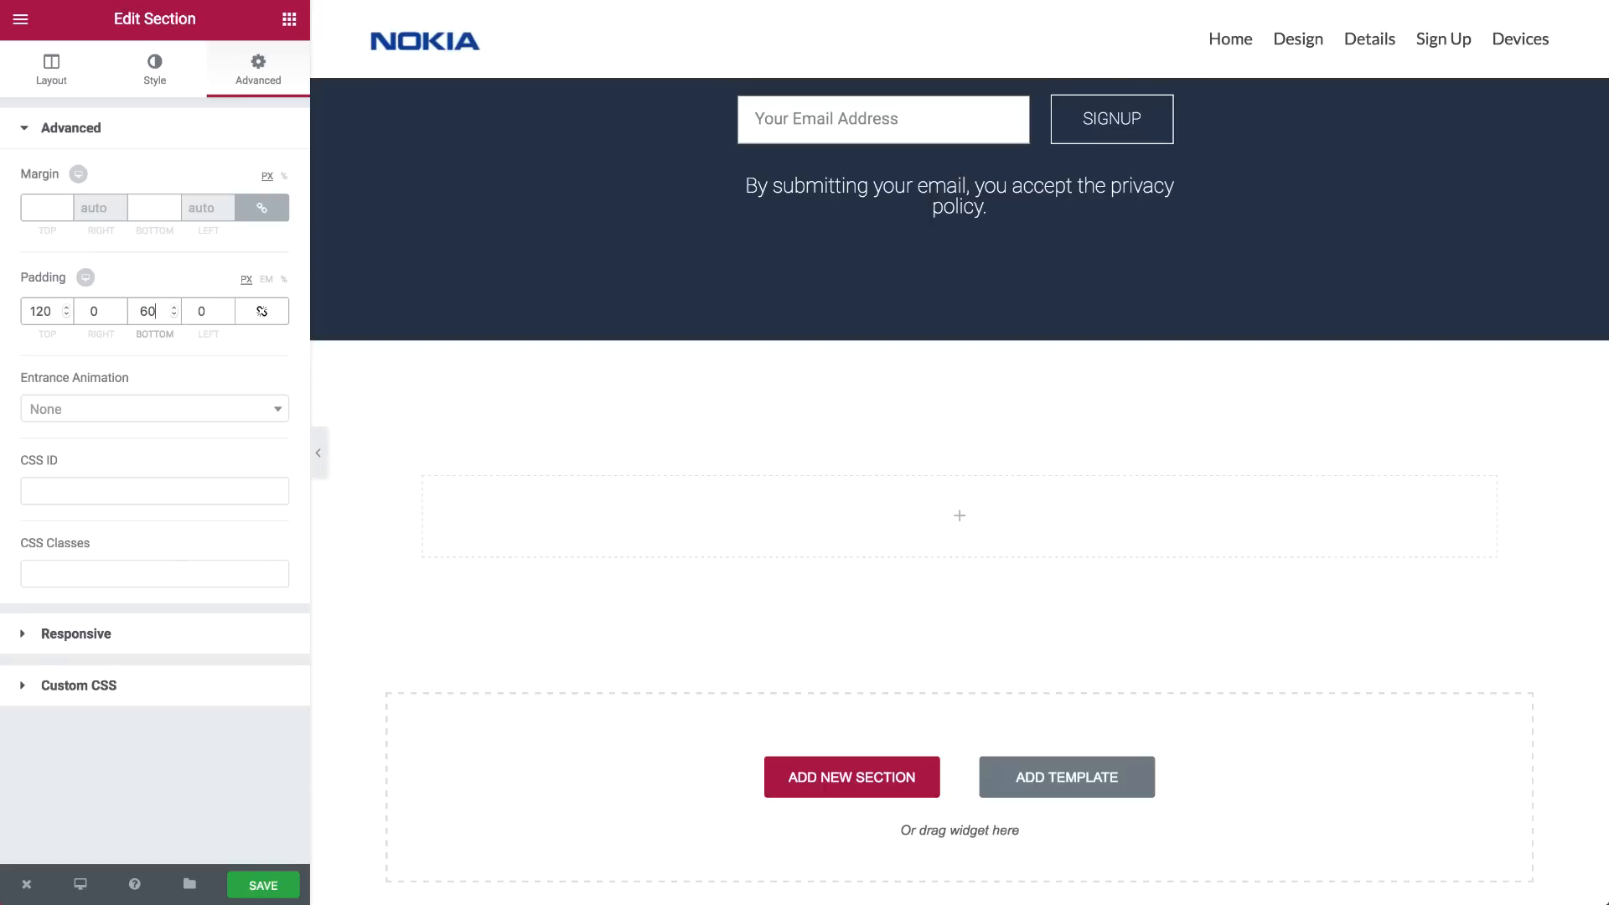
# Duplicate the small SIGNUP heading and move the copy into the new empty section
pyautogui.click(289, 19)
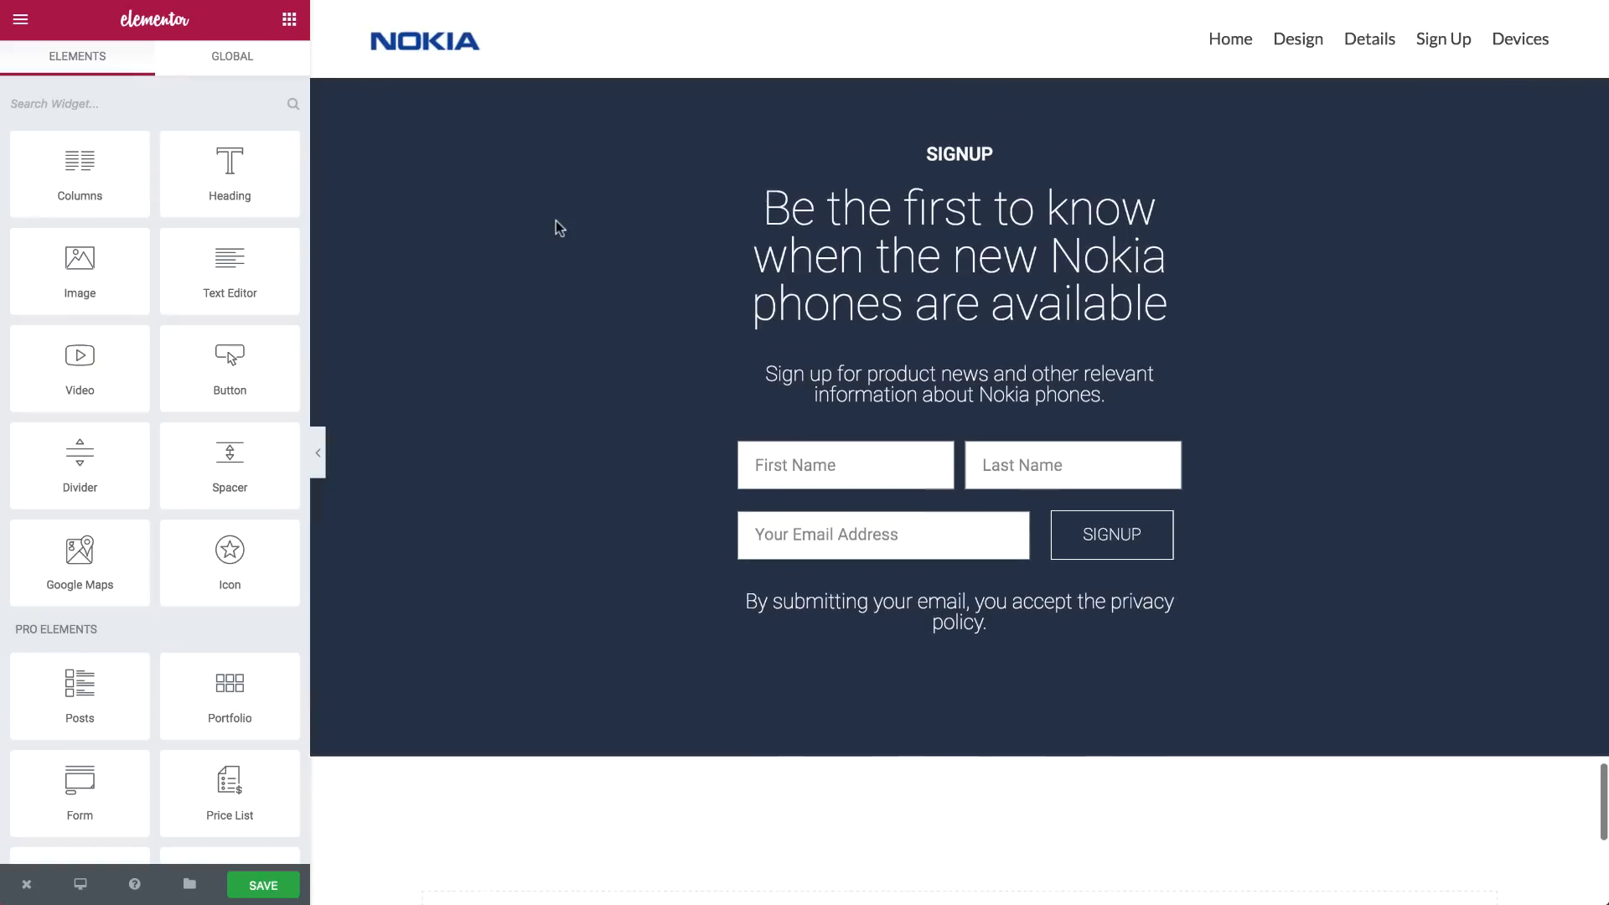
pyautogui.click(1111, 169)
pyautogui.moveTo(980, 204); pyautogui.dragTo(897, 711)
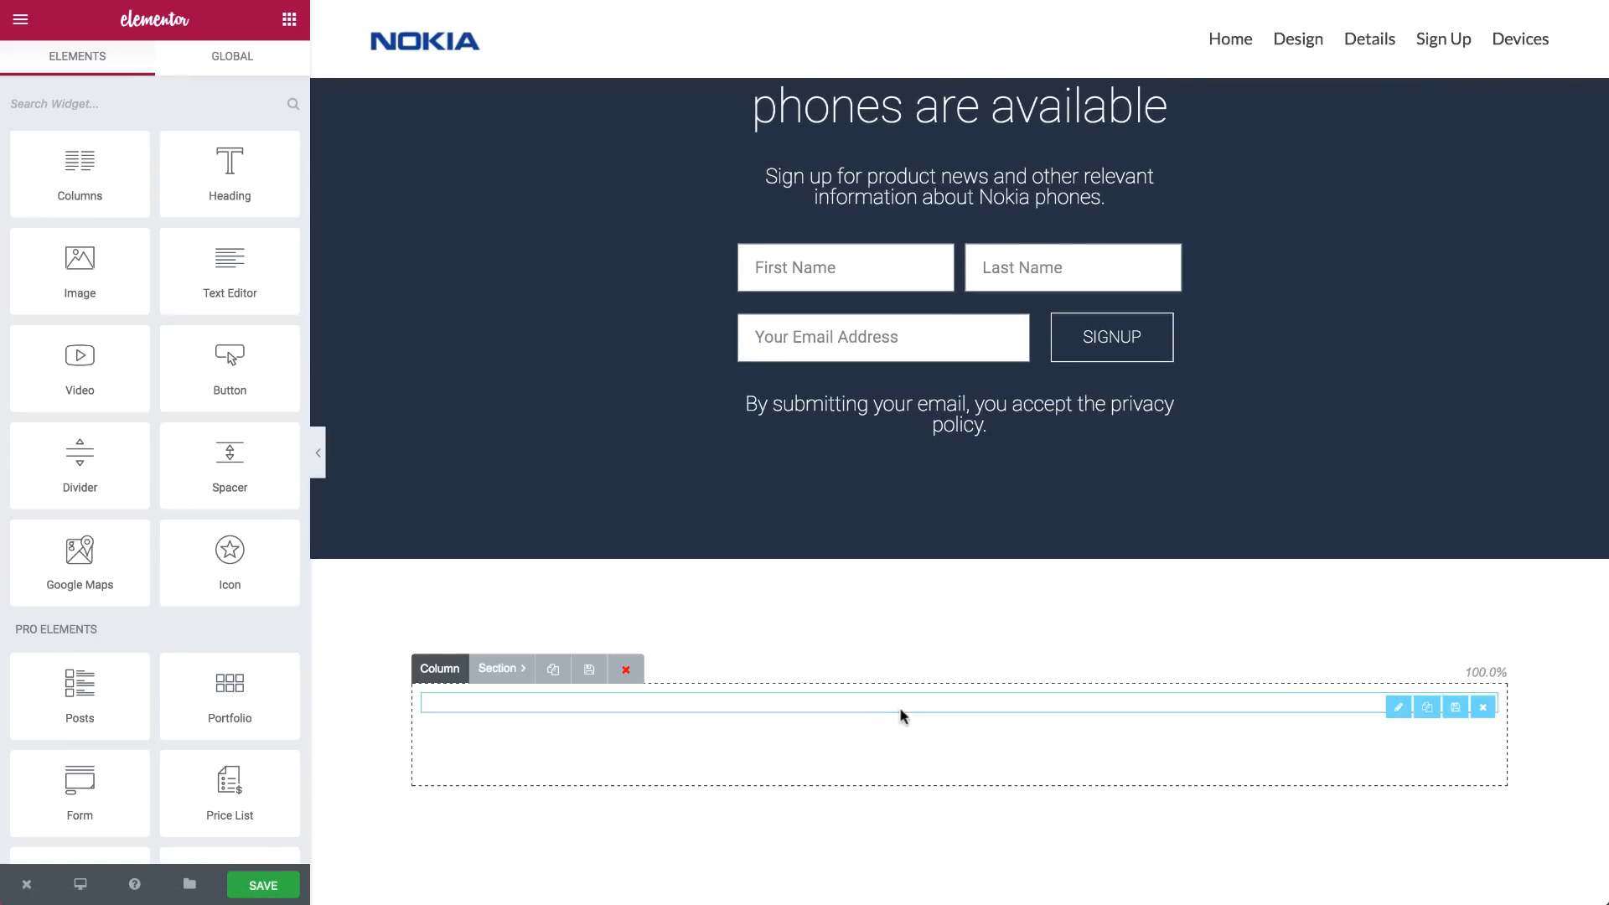
# Clear the white text color of the SIGNUP heading in the new section
pyautogui.click(916, 700)
pyautogui.click(180, 83)
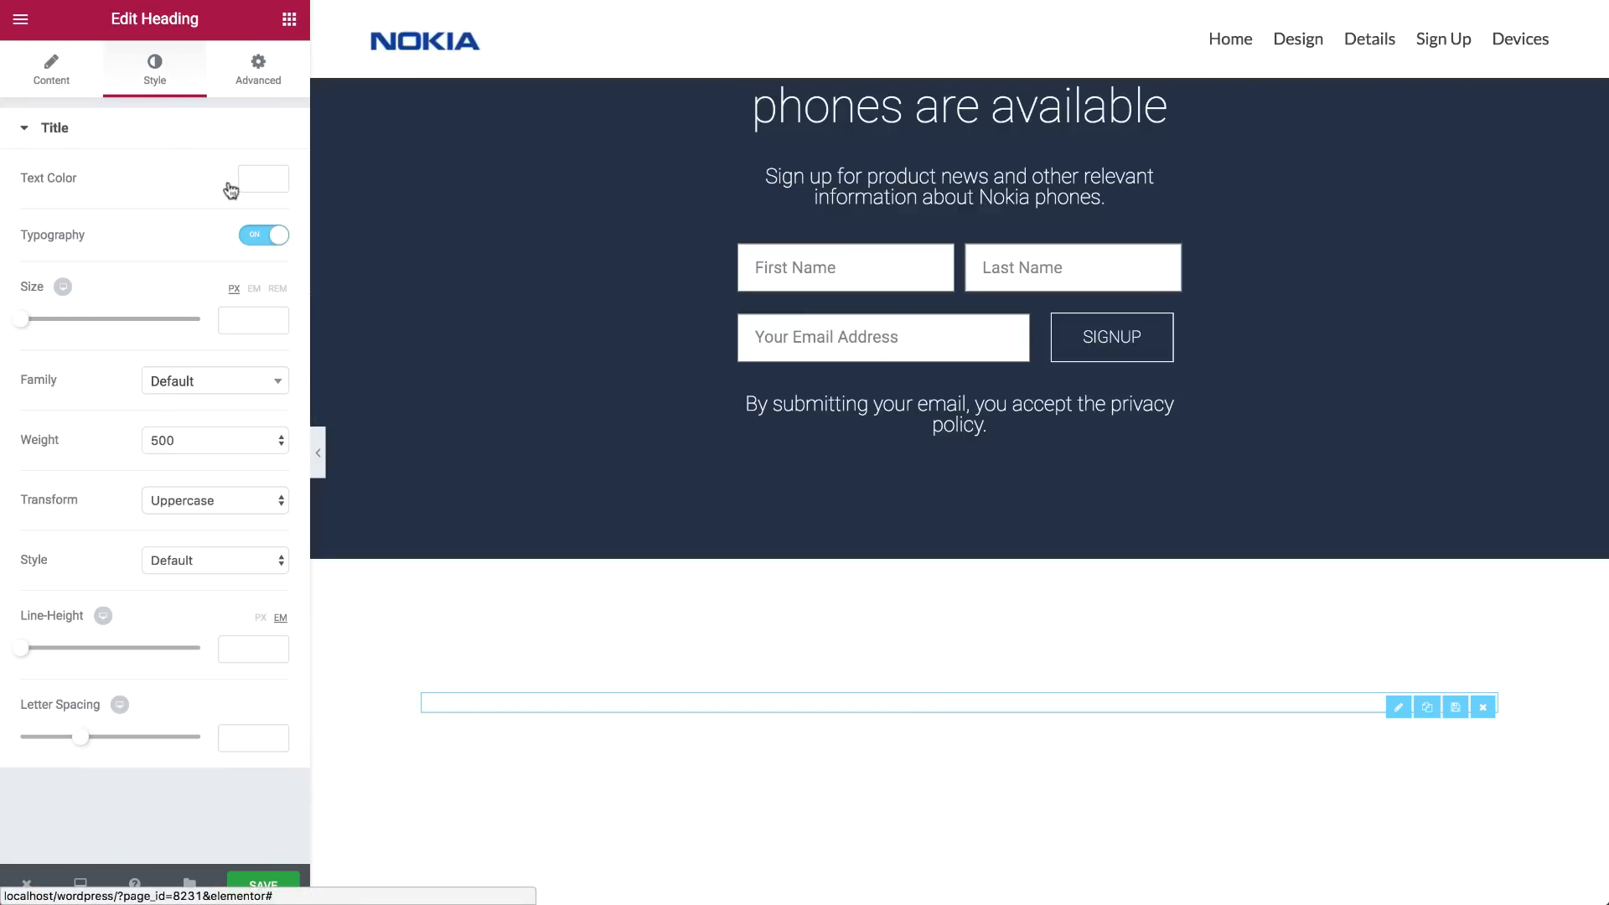
pyautogui.click(262, 181)
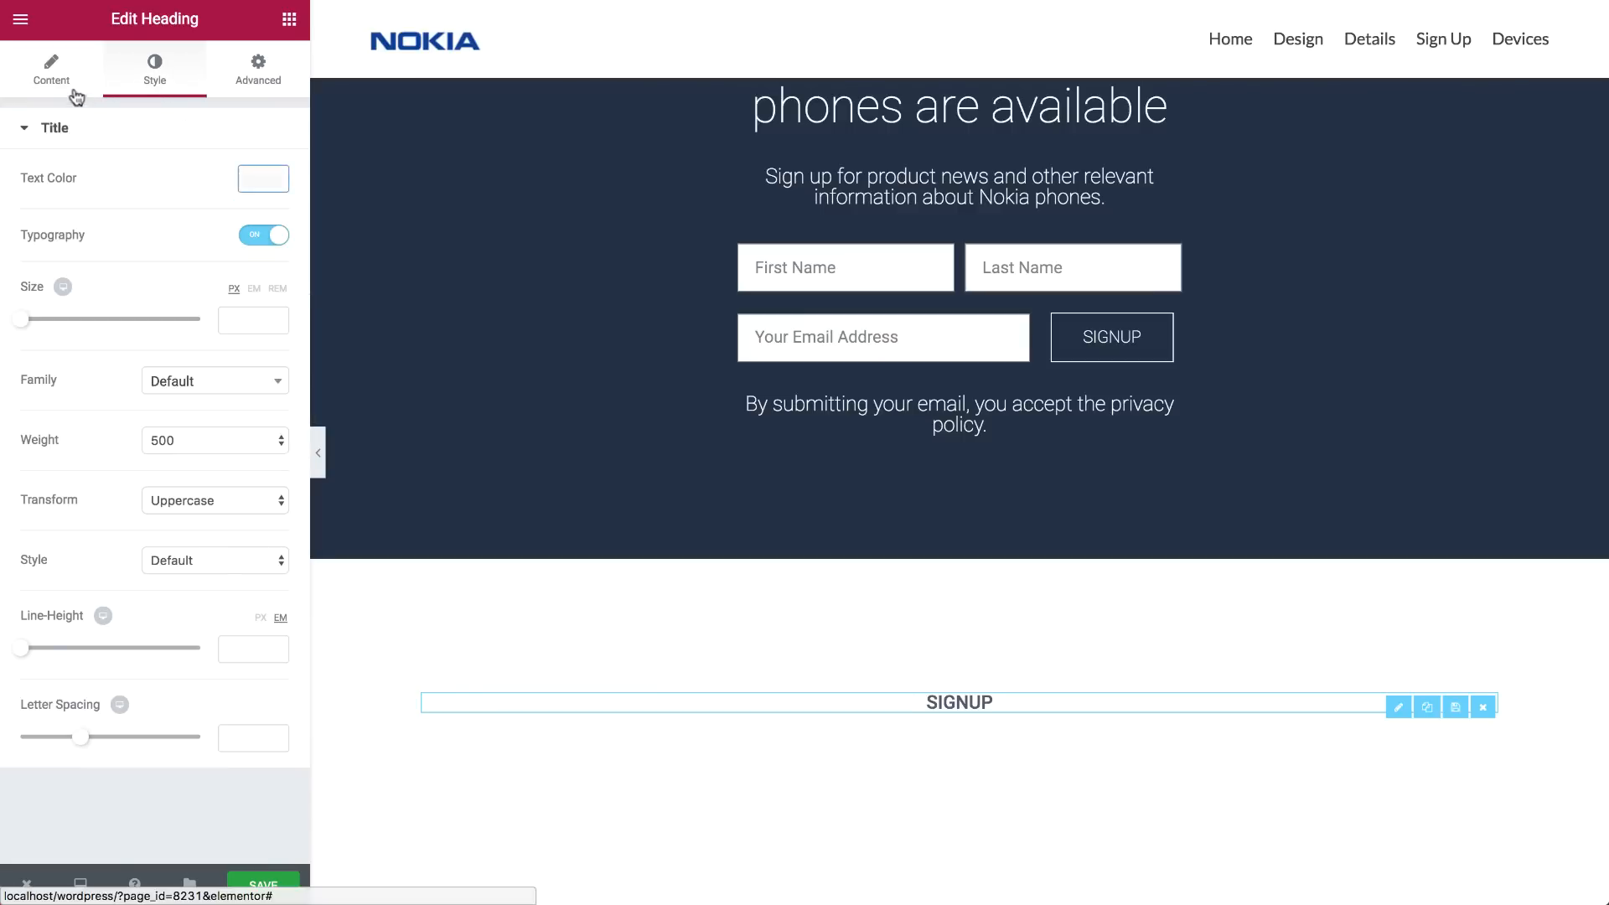
# Change the title of the new section's SIGNUP heading to "Steel Looking?"
pyautogui.click(72, 87)
pyautogui.tripleClick(149, 195)
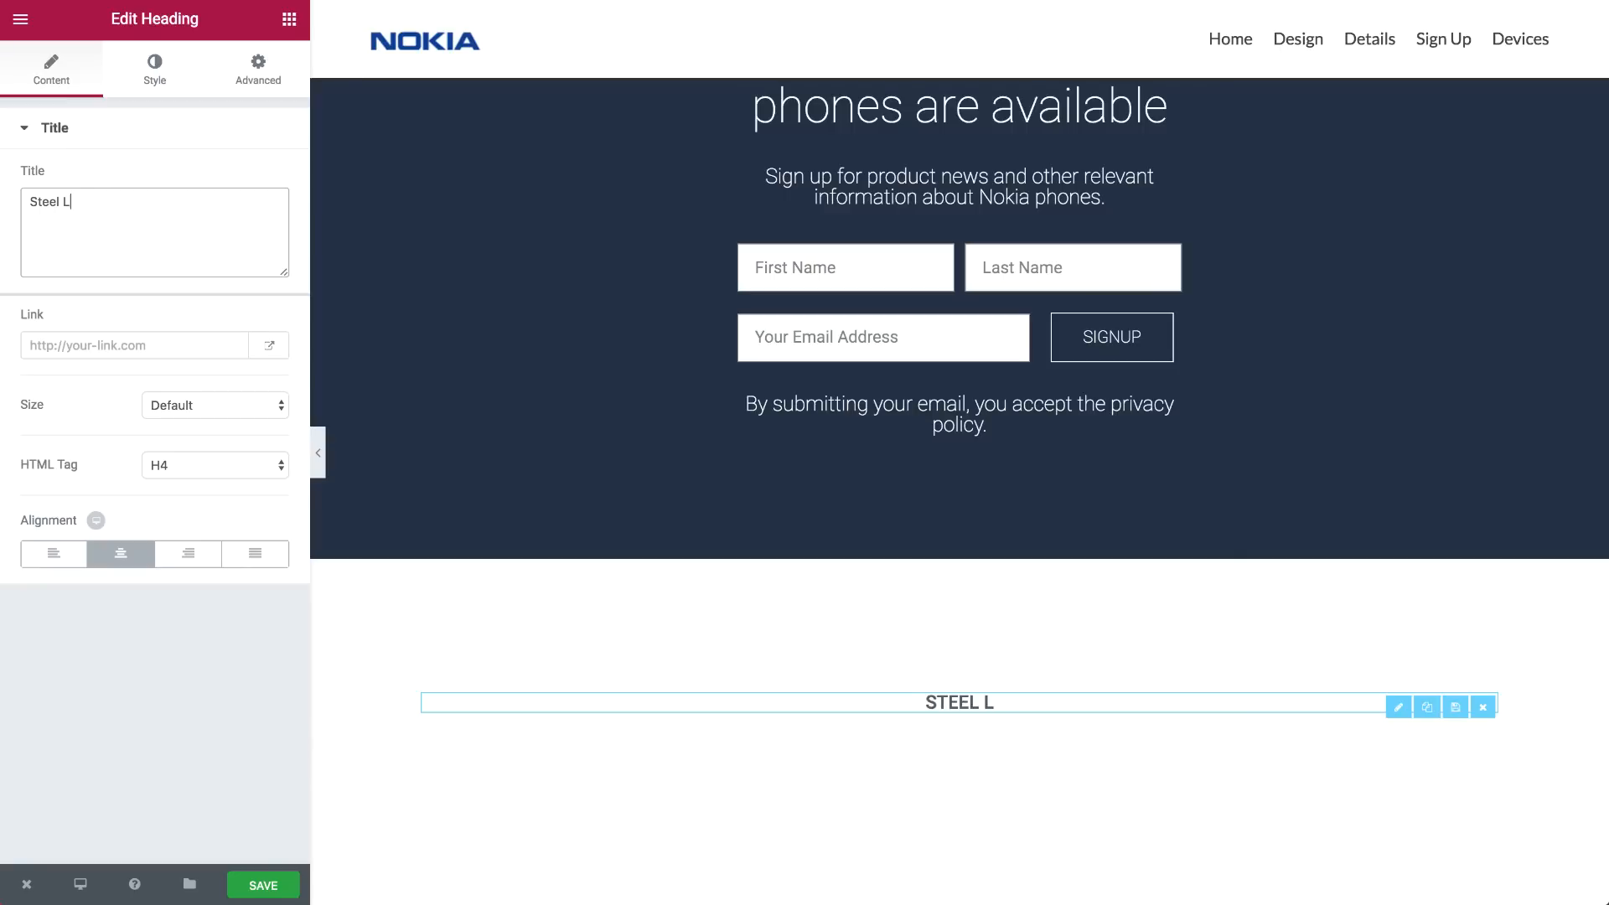
pyautogui.write('Steel Lookingg')
pyautogui.press('BackSpace')
pyautogui.write('?')
# Add a Heading widget below "Steel Looking?" and replace its title with the copied text "Find the perfect phone for you"
pyautogui.click(272, 22)
pyautogui.moveTo(229, 171); pyautogui.dragTo(878, 726)
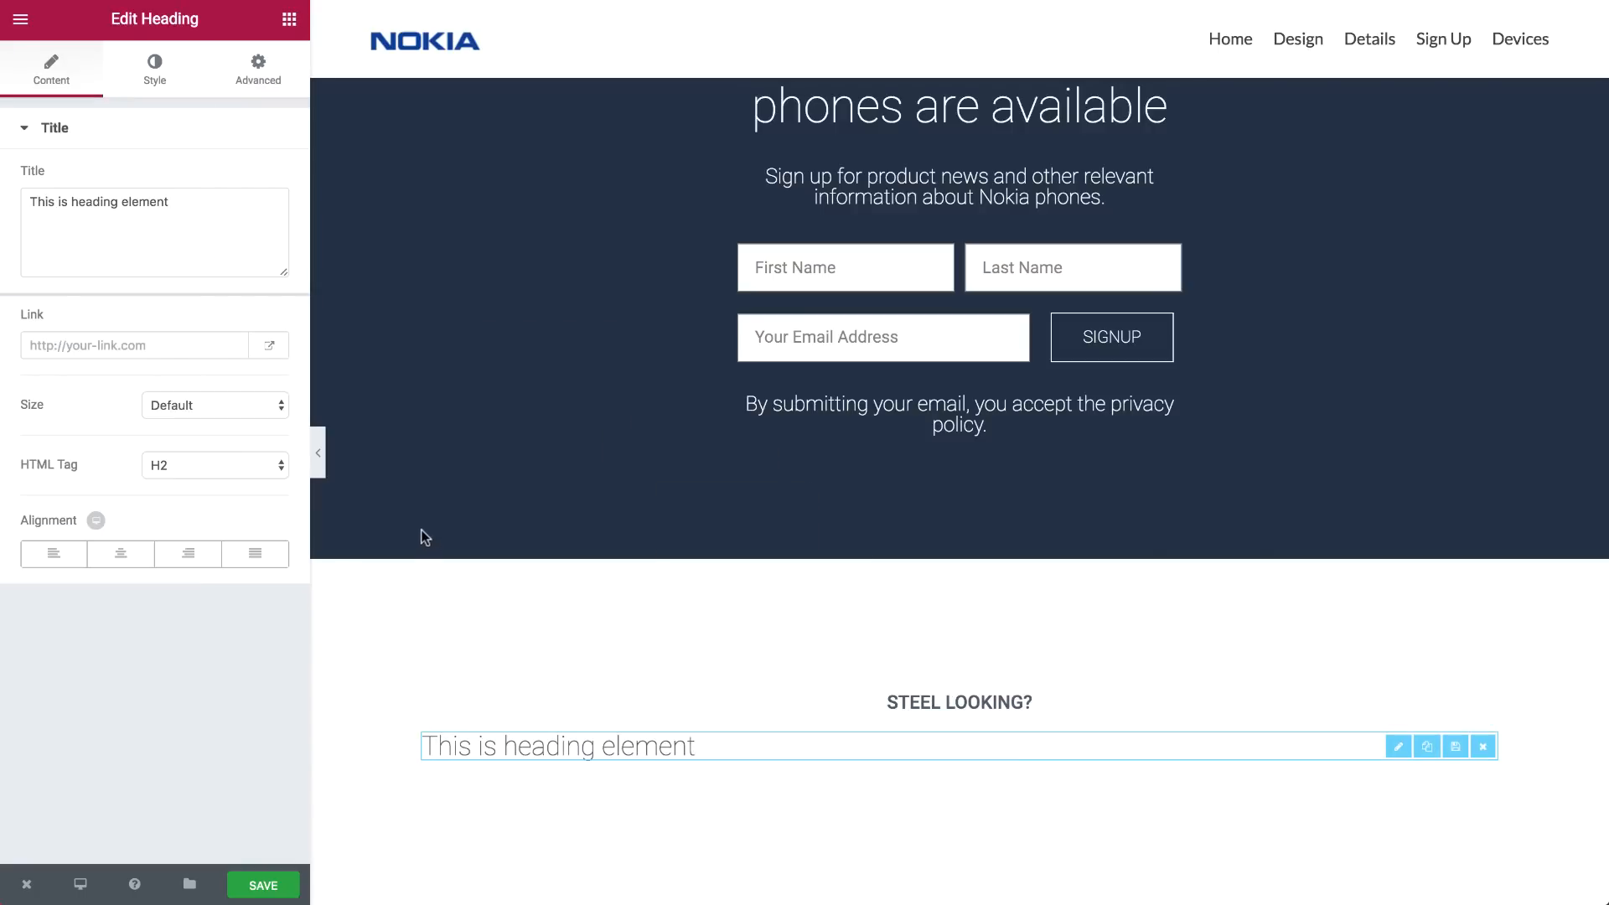
pyautogui.doubleClick(172, 233)
pyautogui.hotkey('ctrl', 'a')
pyautogui.hotkey('ctrl', 'v')
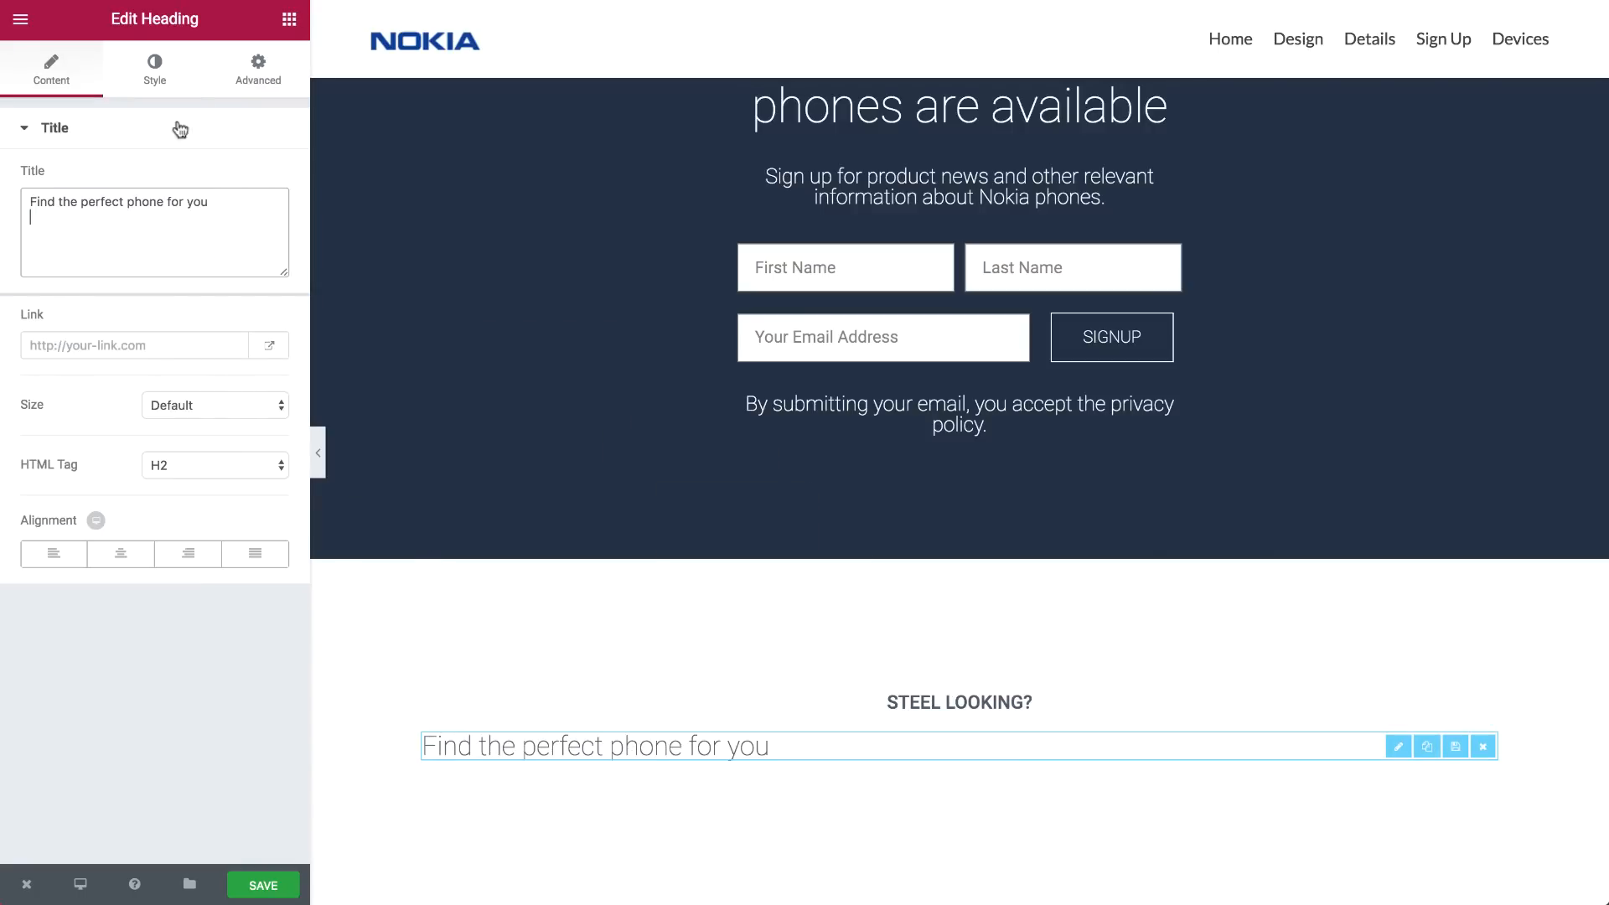
# Enable custom typography for the "Find the perfect phone for you" heading, set its size to 60 px and center it
pyautogui.click(154, 71)
pyautogui.click(248, 234)
pyautogui.write('60')
pyautogui.click(51, 71)
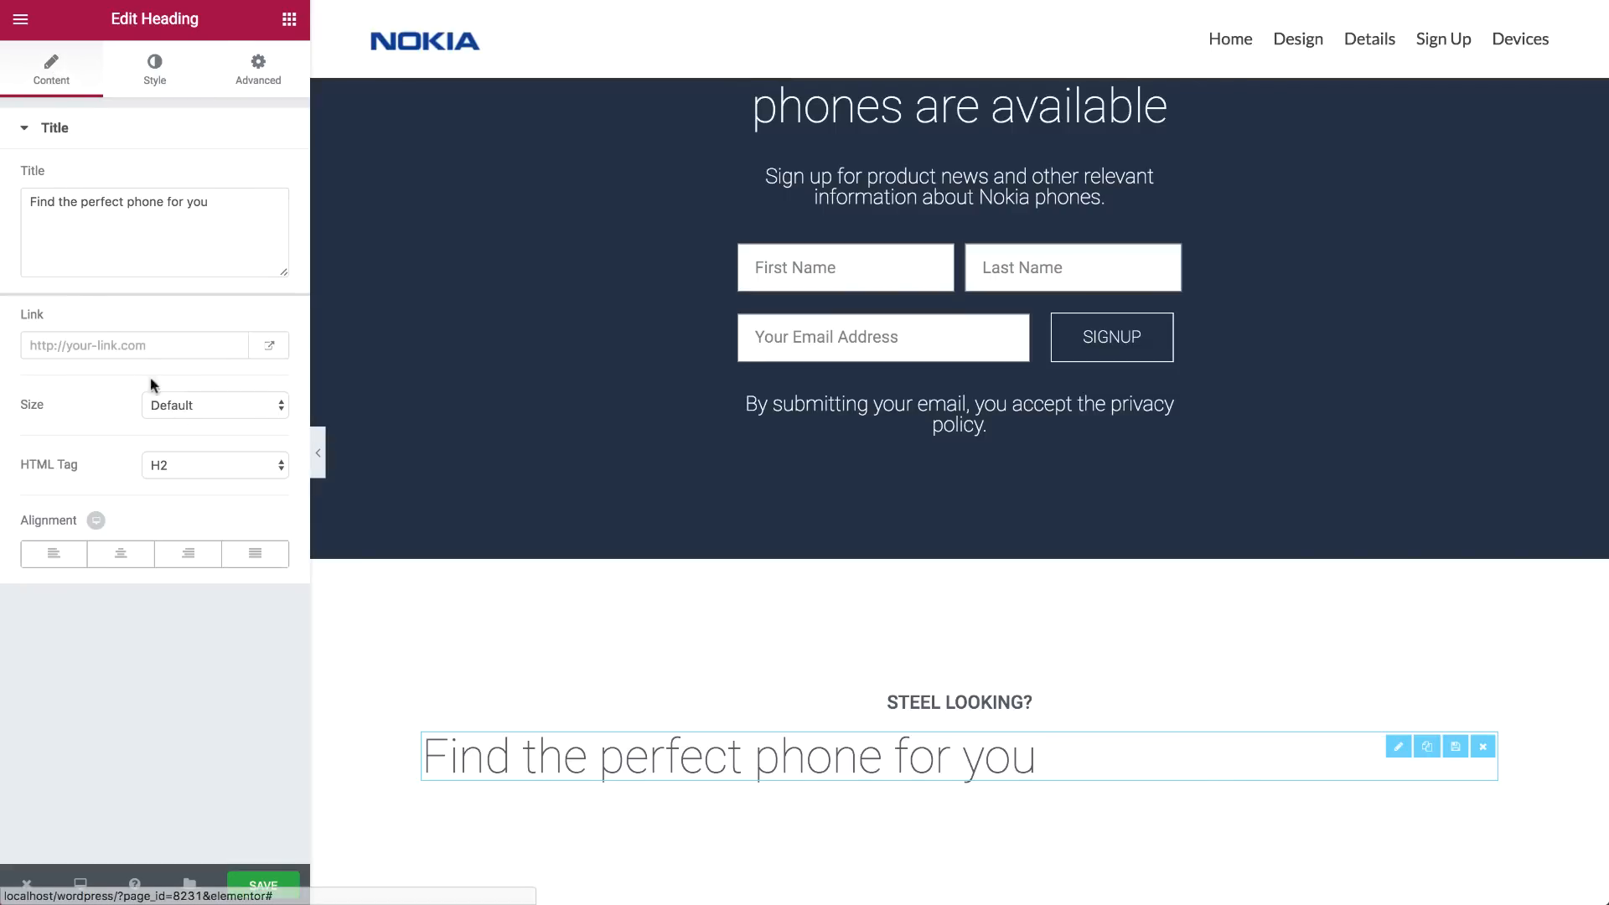
pyautogui.click(123, 556)
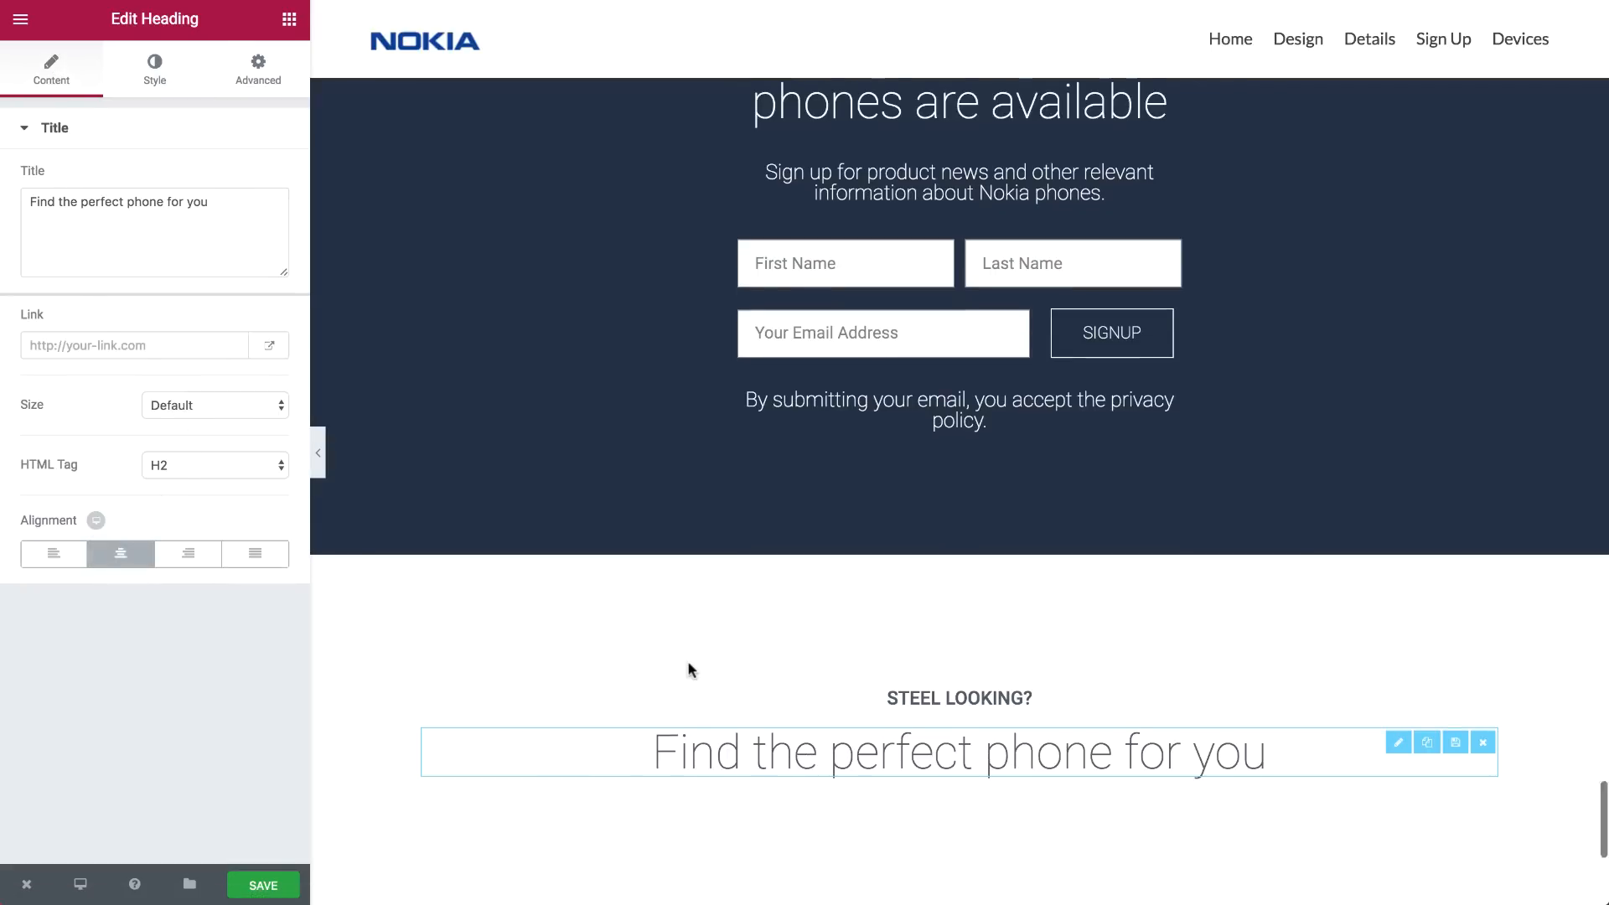
# Add a three-column section below the "Find the perfect phone for you" heading and place a Flip Box widget in its first column
pyautogui.scroll(-6, 690, 668)
pyautogui.click(849, 501)
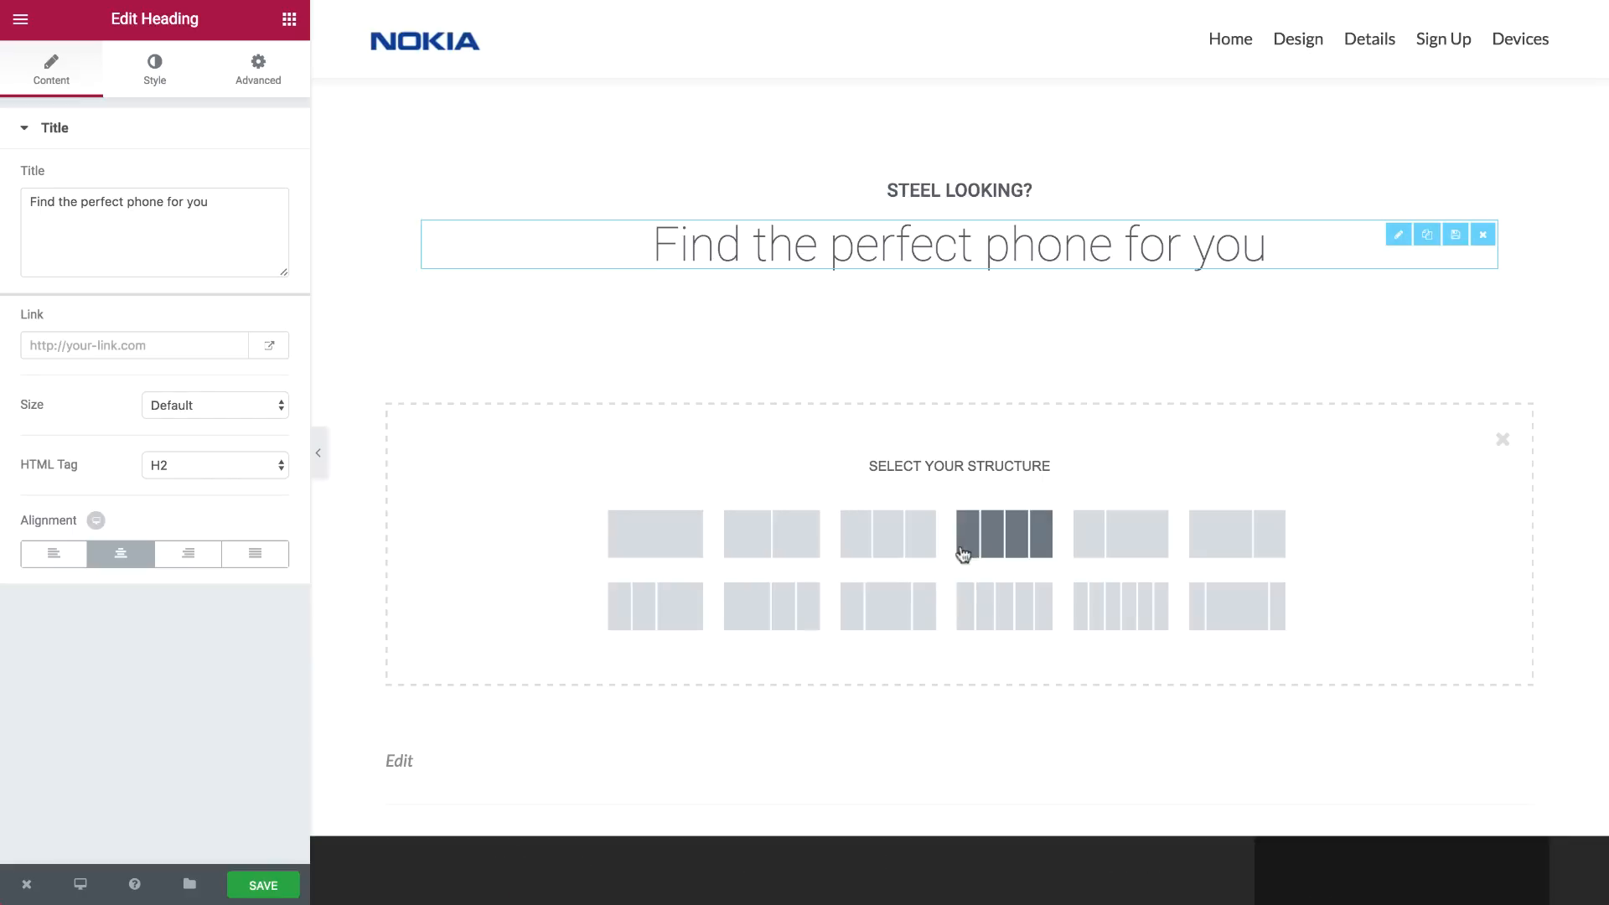
pyautogui.click(905, 546)
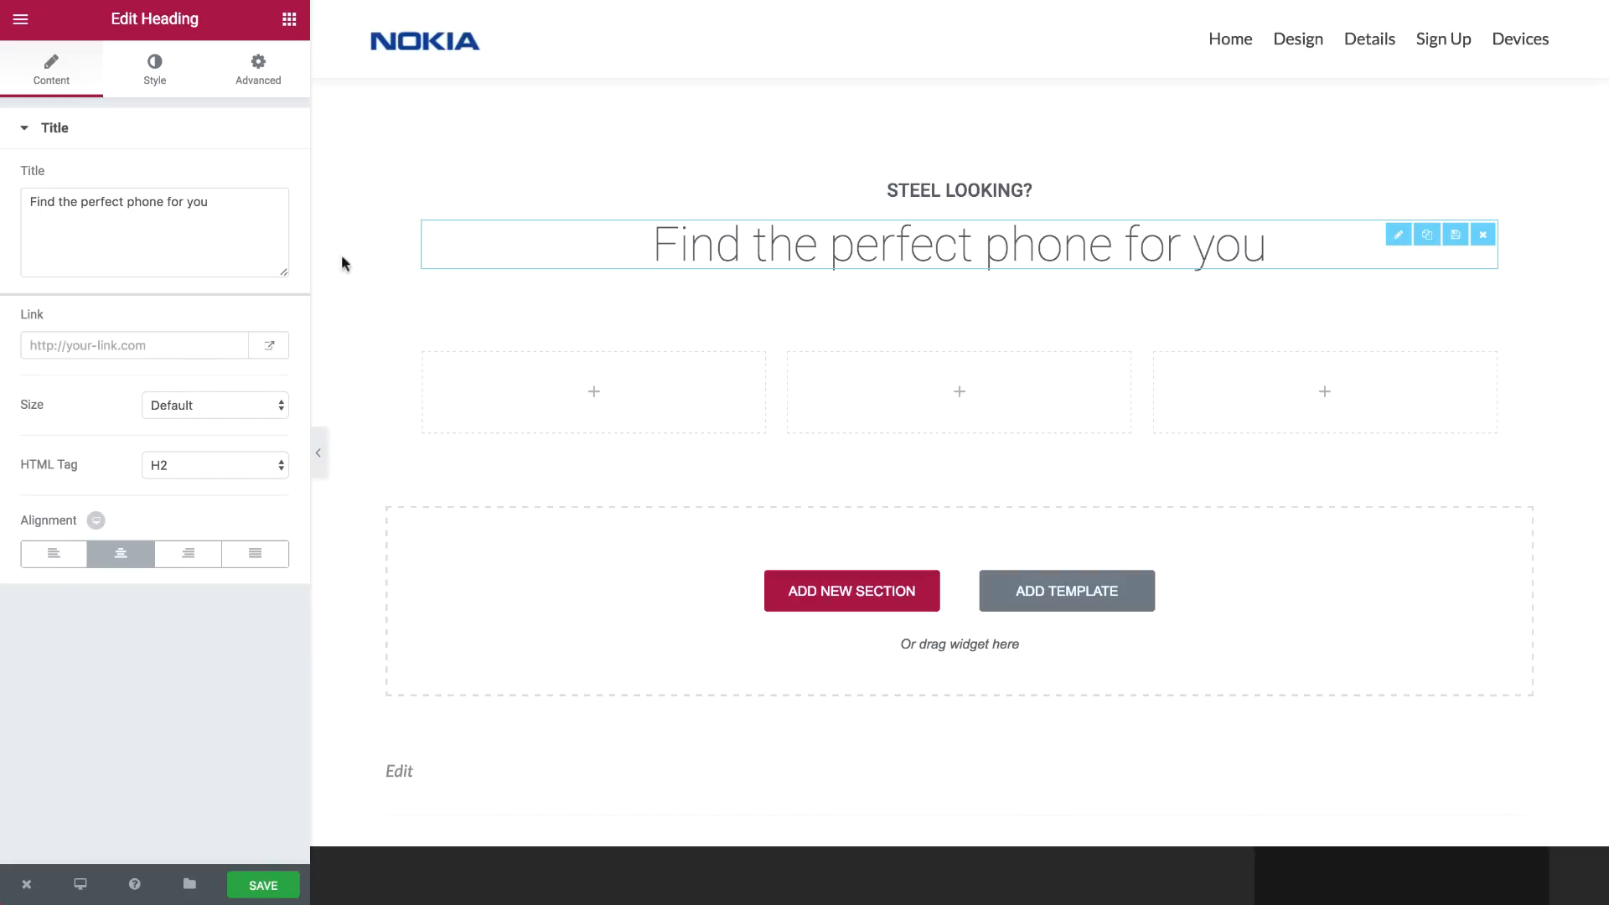
pyautogui.click(287, 30)
pyautogui.write('flip')
pyautogui.moveTo(84, 172); pyautogui.dragTo(491, 419)
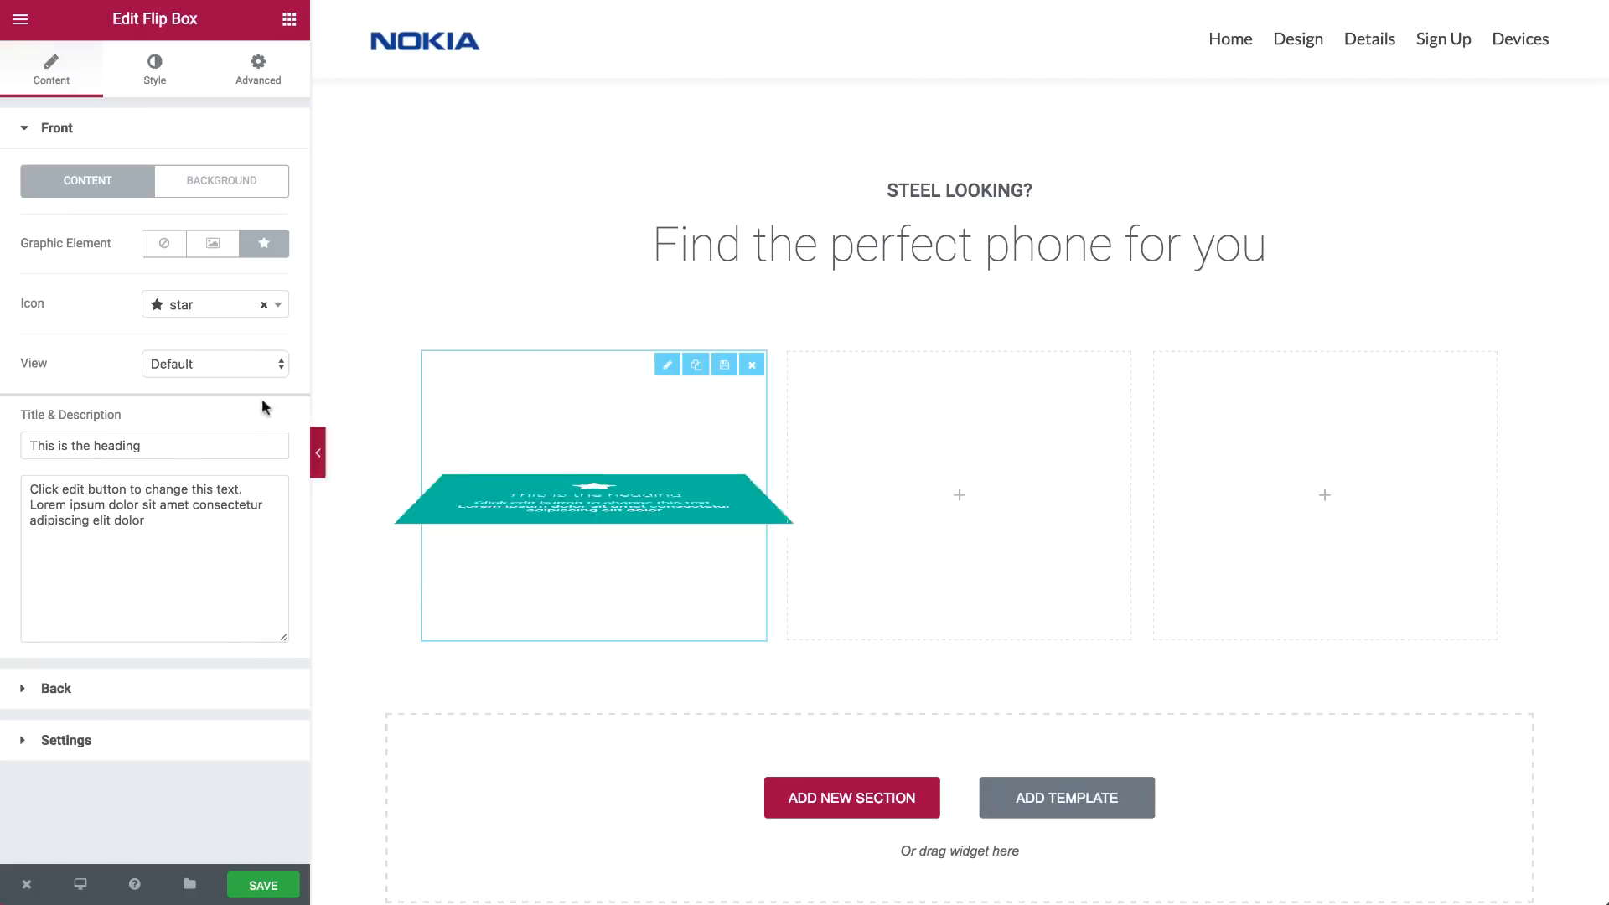
# Remove the graphic element, title and description from the front side of the flip box
pyautogui.click(152, 243)
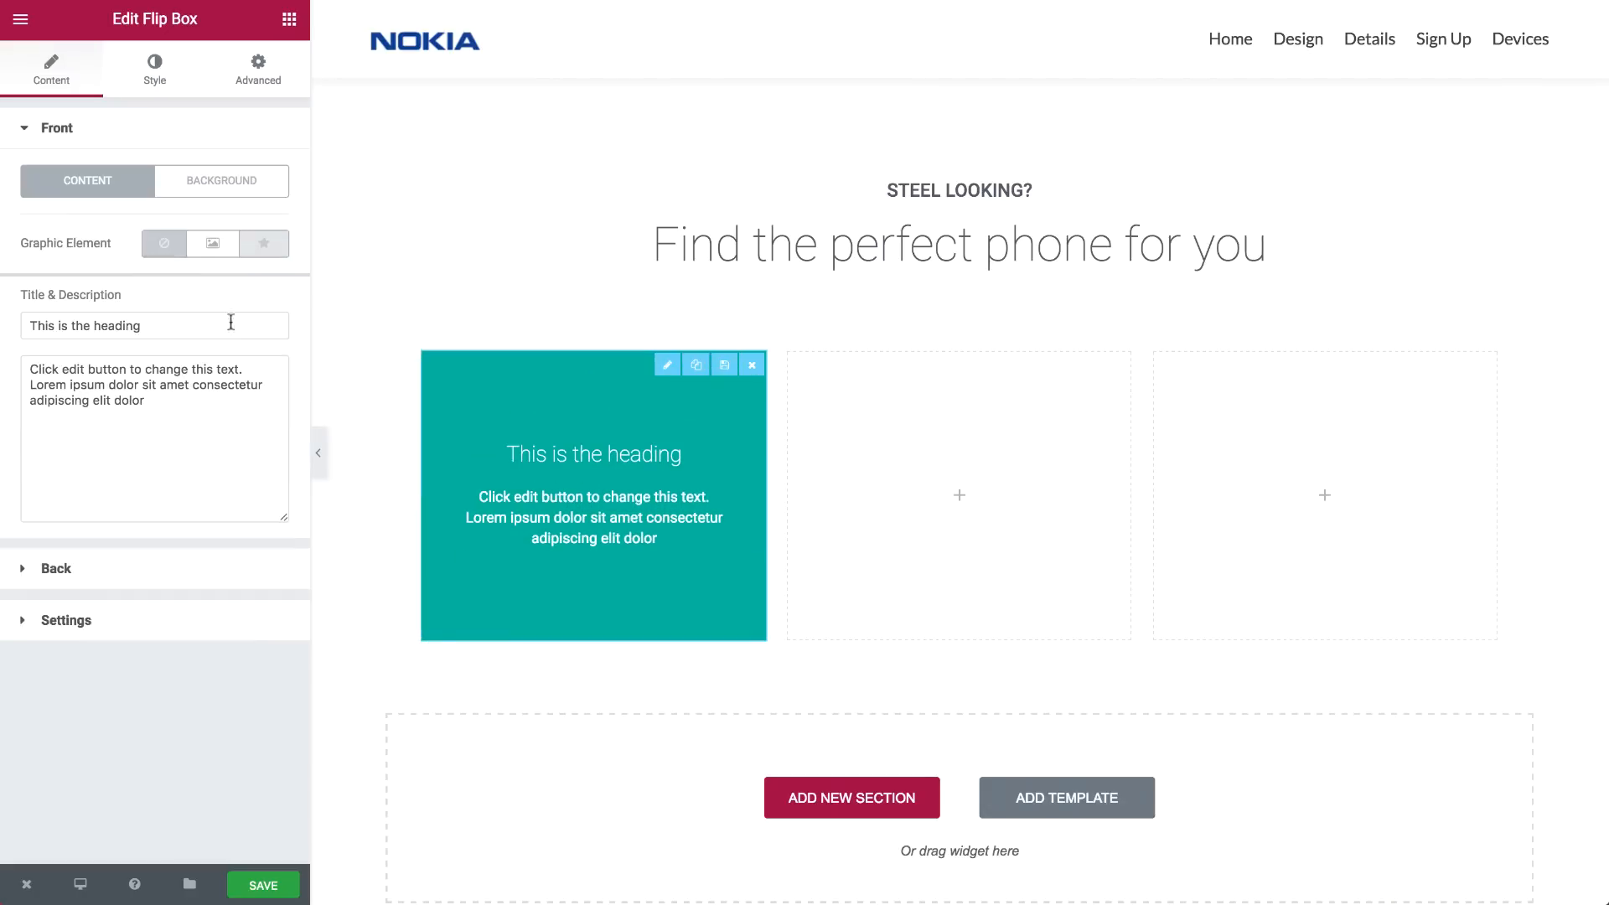
pyautogui.tripleClick(228, 326)
pyautogui.press('BackSpace')
pyautogui.tripleClick(134, 401)
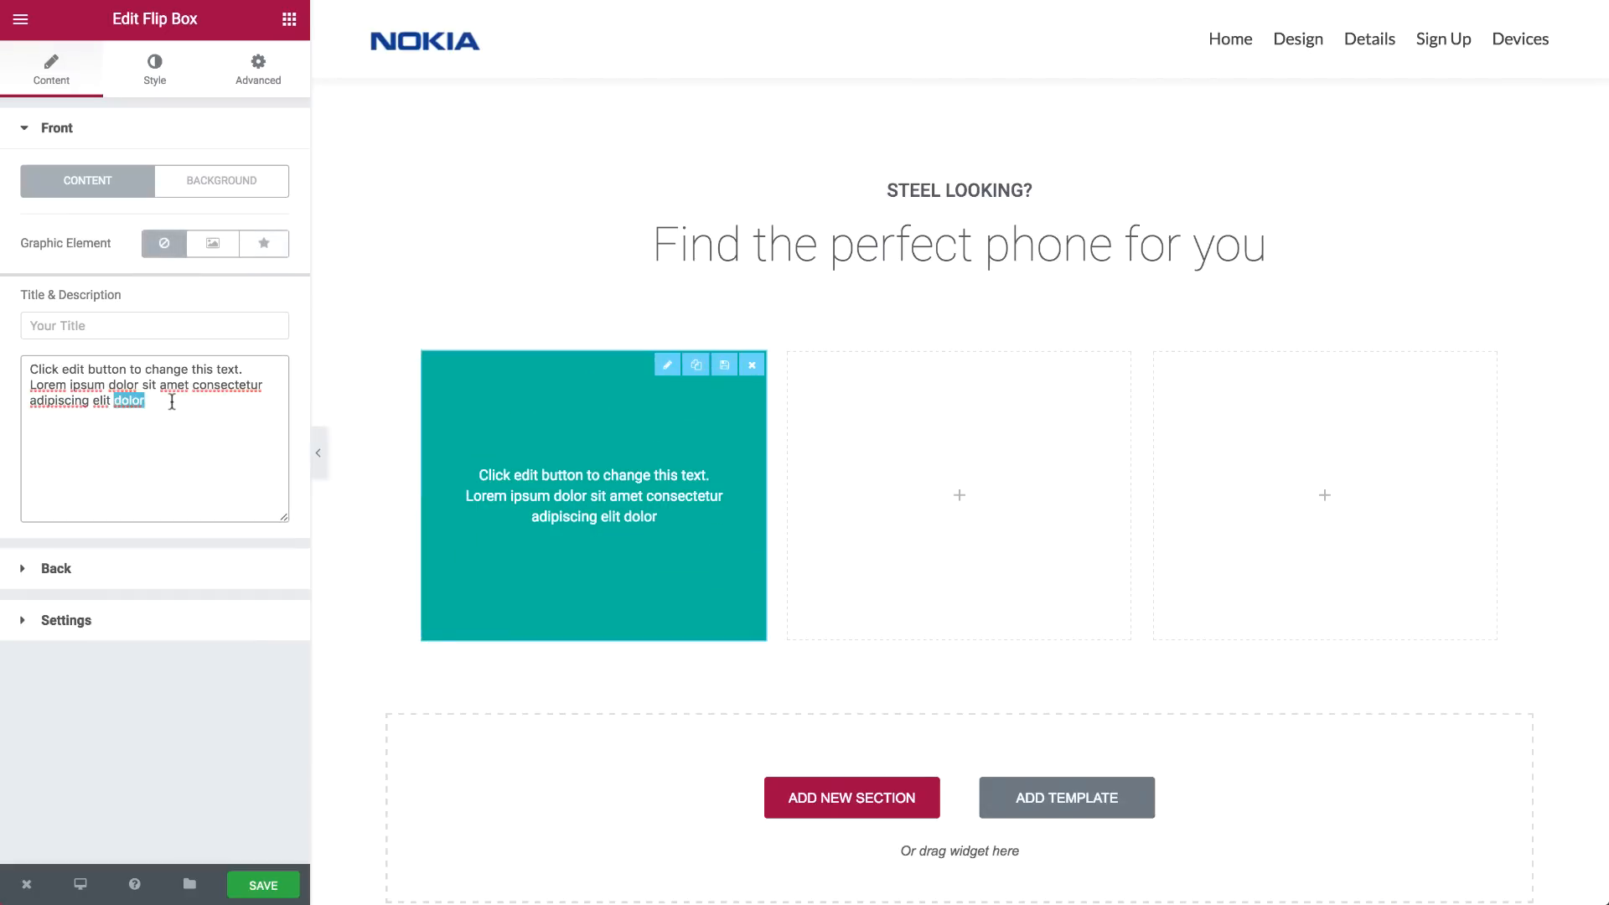
pyautogui.press('BackSpace')
# Give the flip box's front side a classic background with the image Nokia-3_Front_Full.jpeg
pyautogui.click(236, 191)
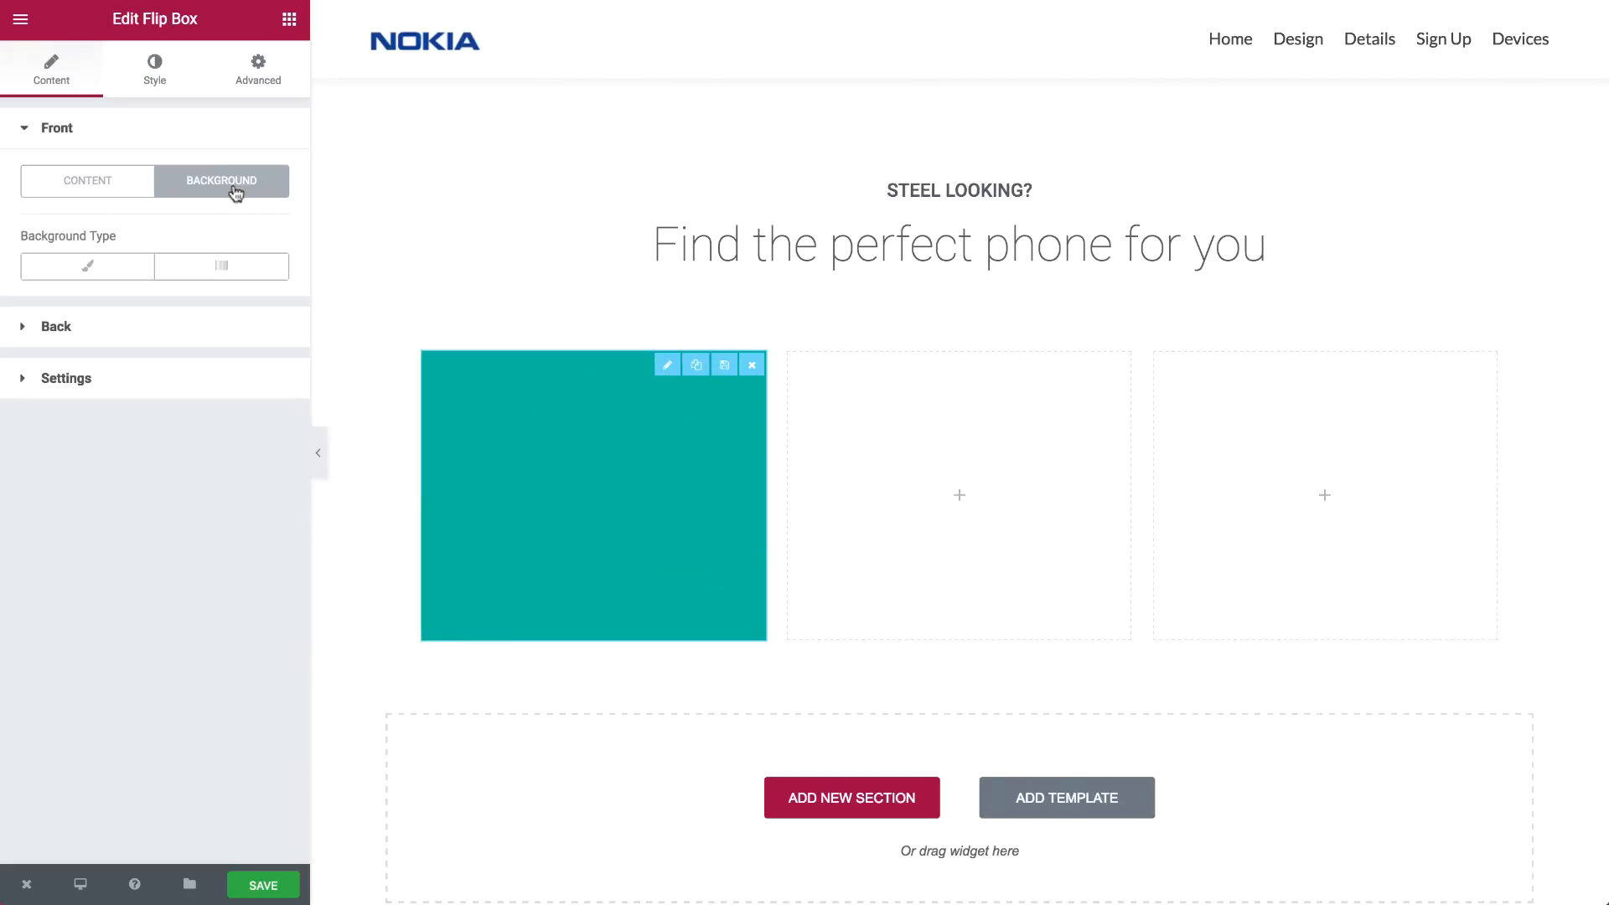
pyautogui.click(125, 272)
pyautogui.click(198, 459)
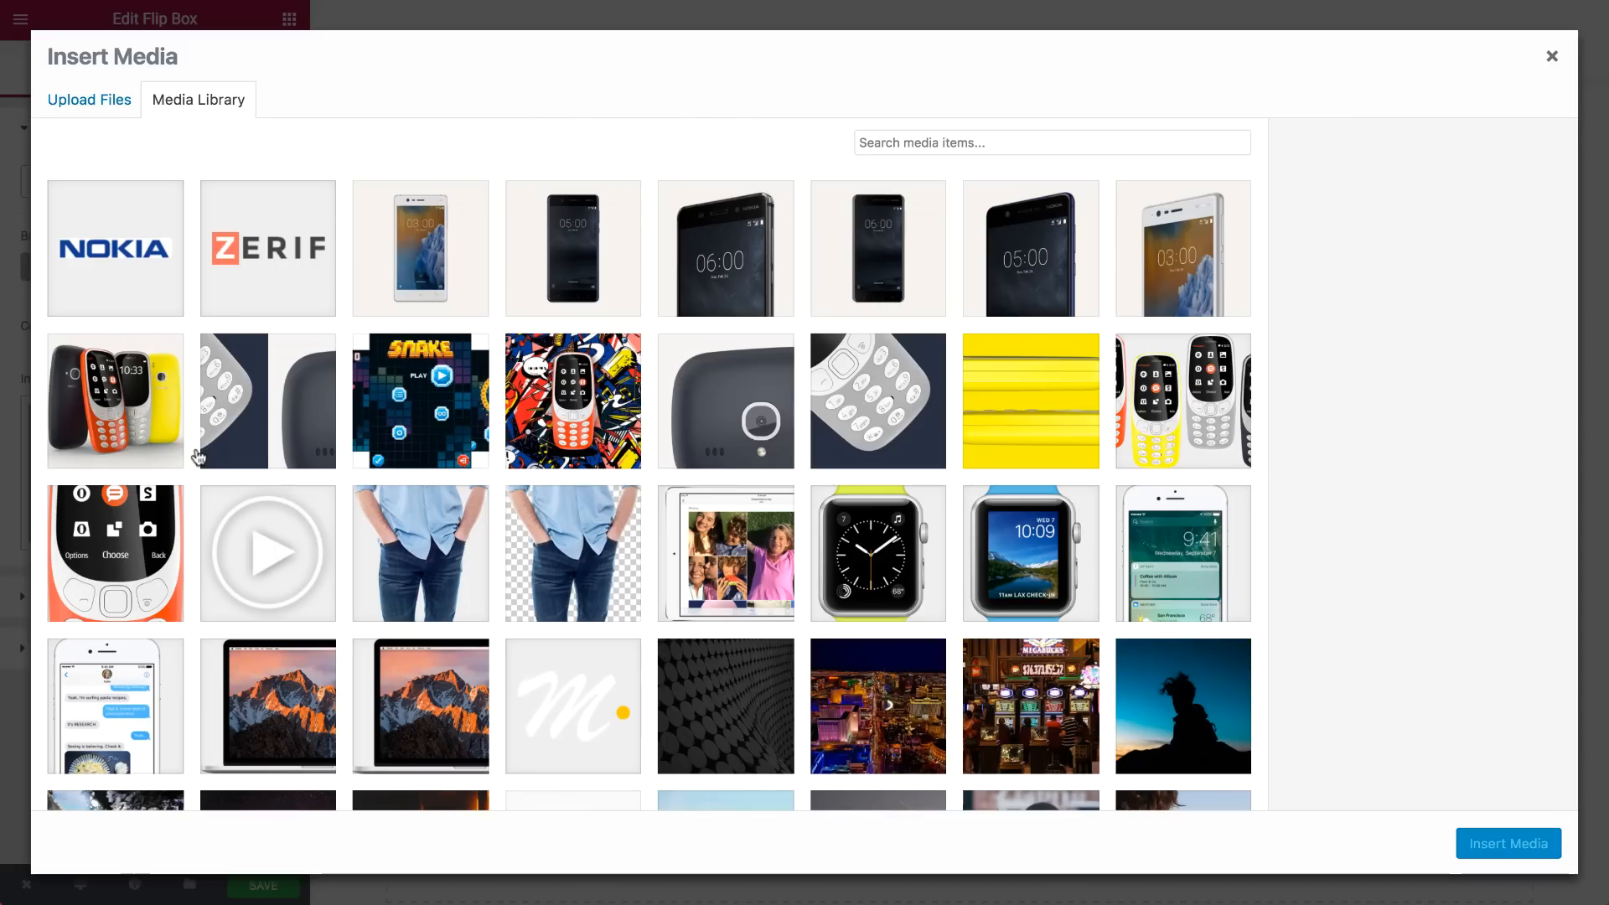
pyautogui.scroll(-1, 482, 561)
pyautogui.scroll(2, 482, 561)
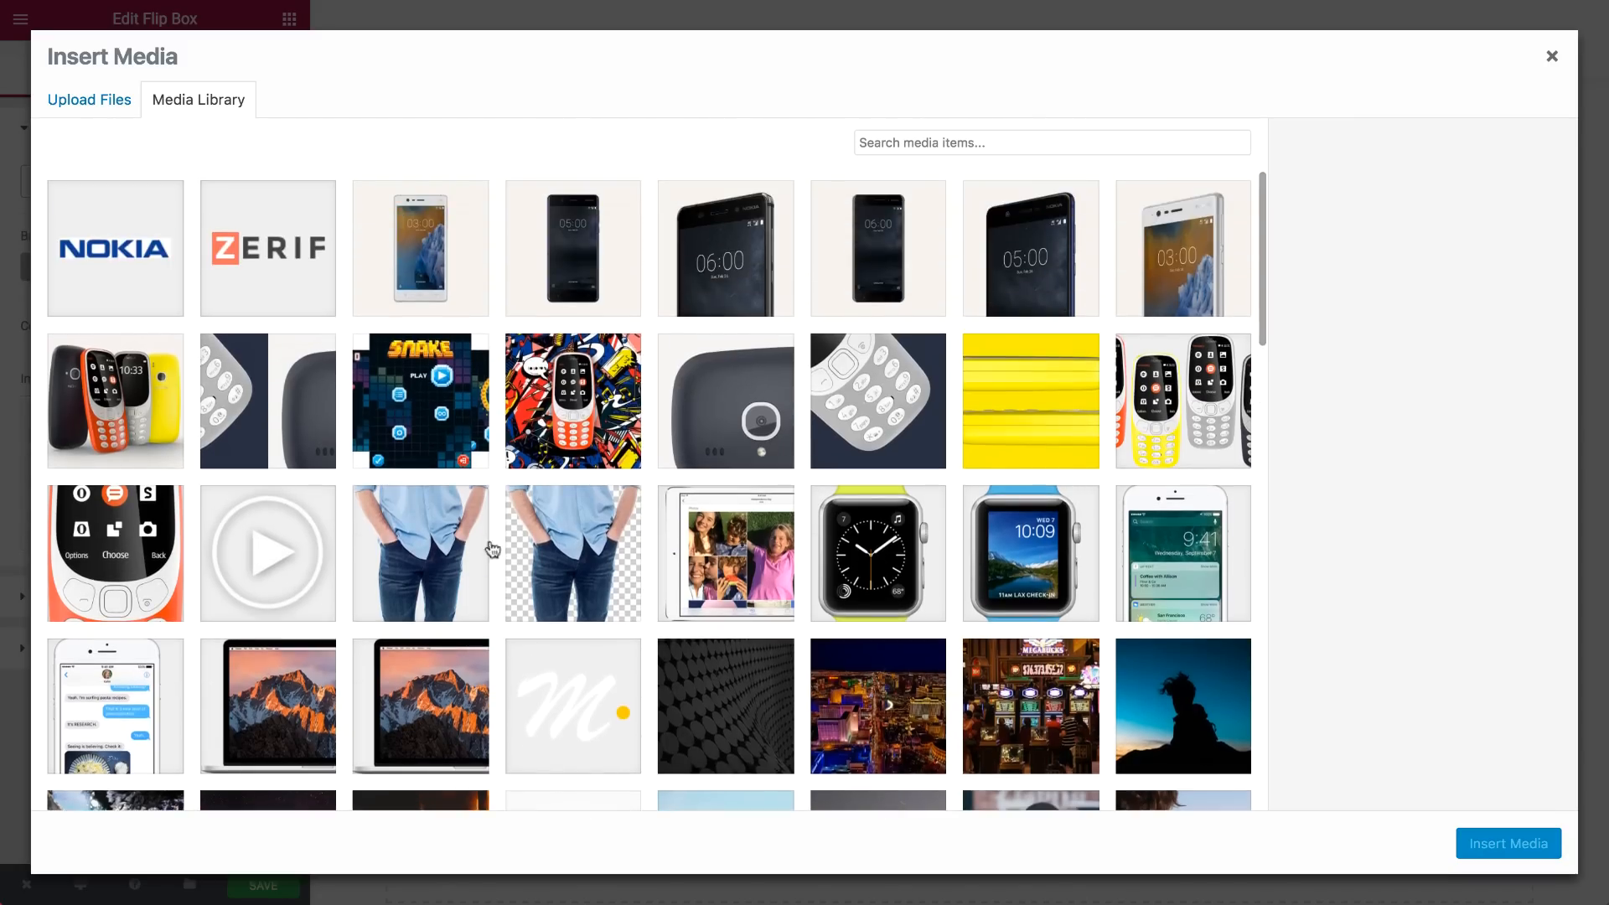
pyautogui.click(759, 269)
pyautogui.click(399, 245)
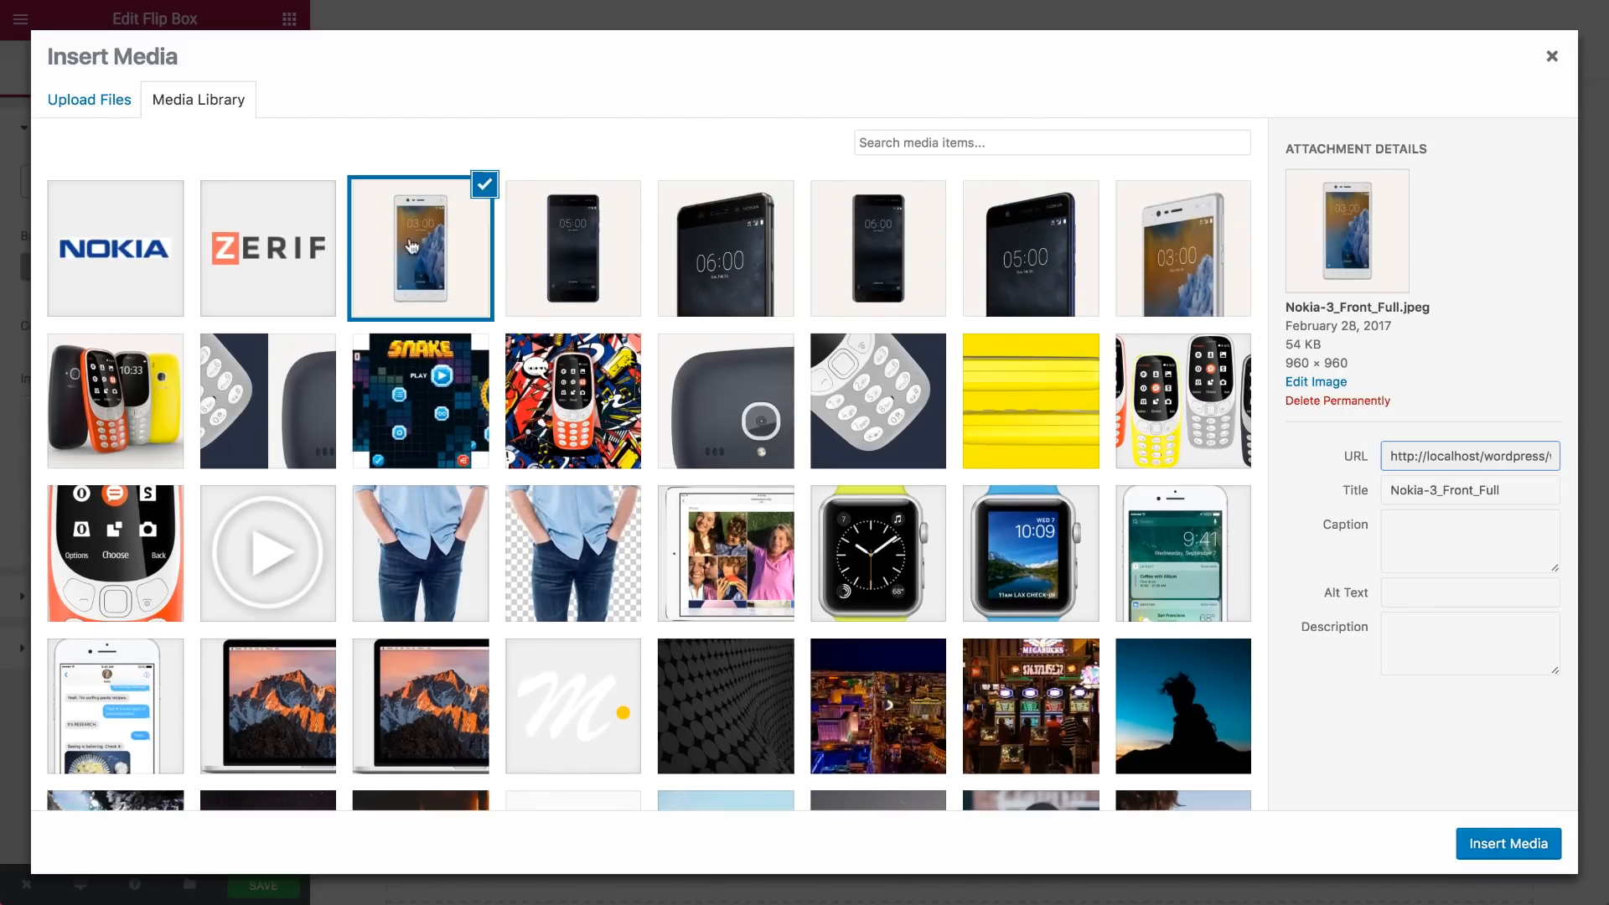
pyautogui.click(1488, 845)
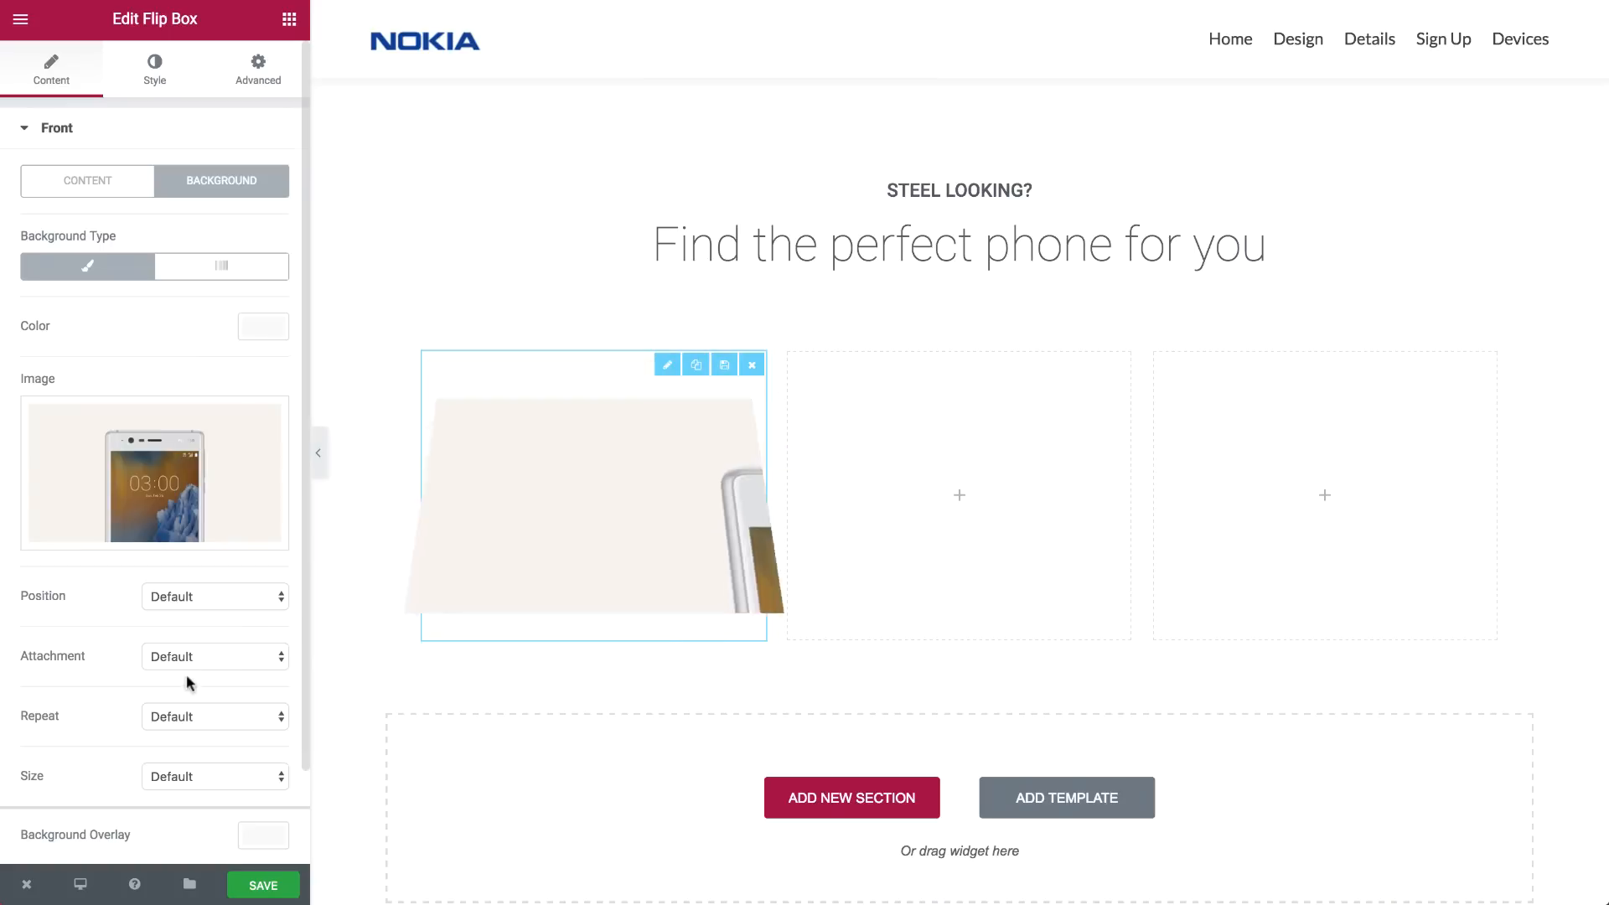
# Set the front background image's position to Center Center and its size to Cover
pyautogui.click(205, 599)
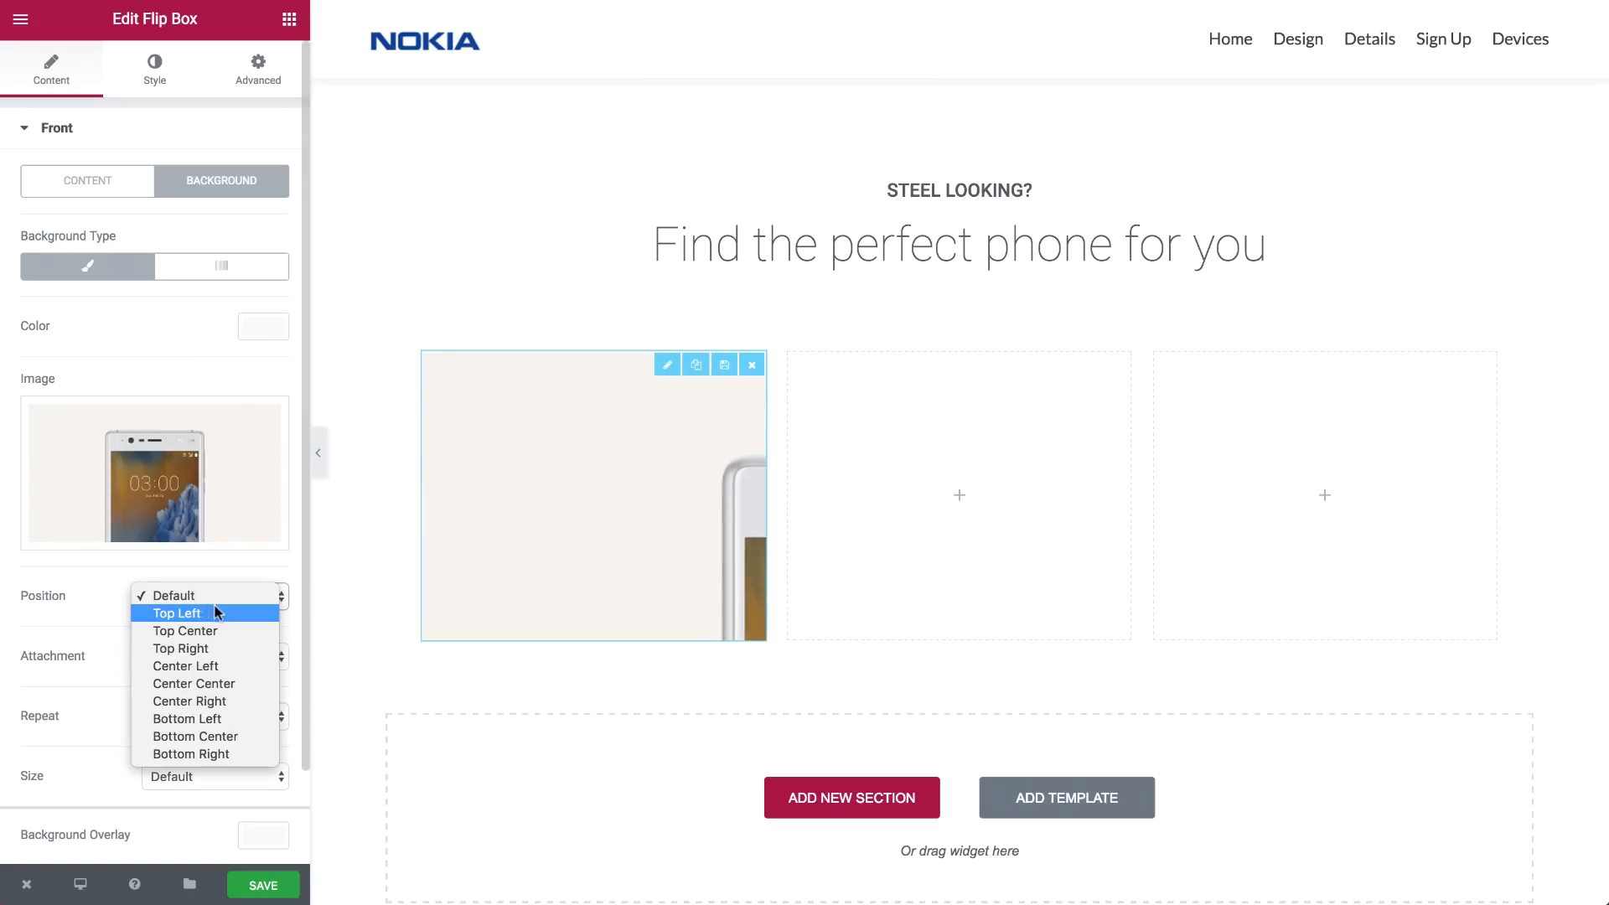
pyautogui.click(194, 682)
pyautogui.click(188, 778)
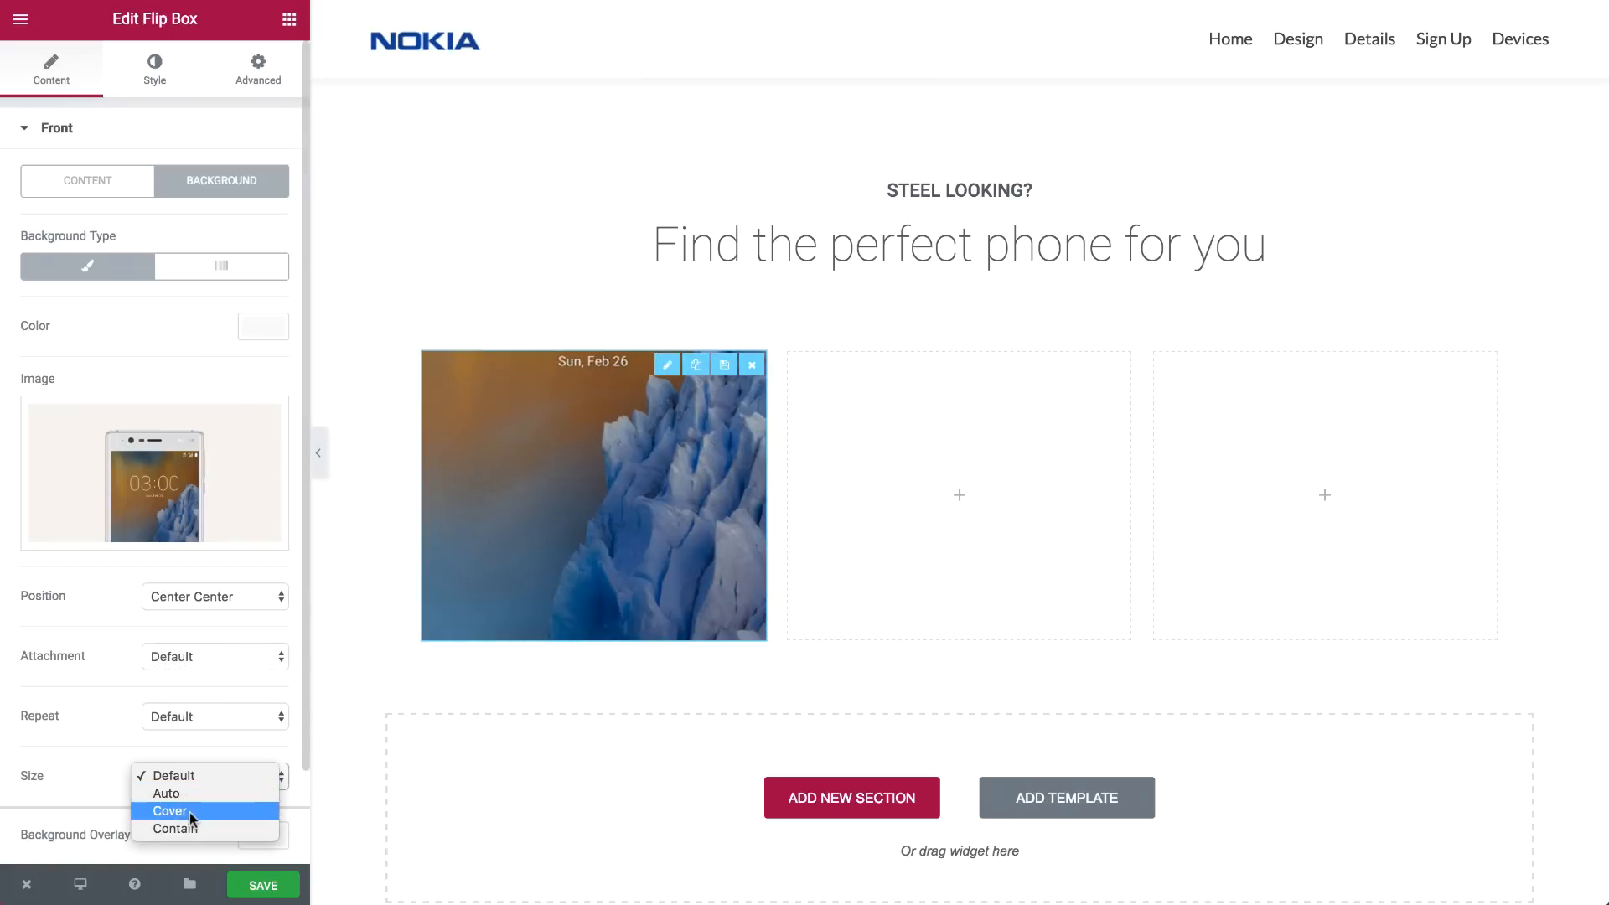
pyautogui.click(190, 809)
# Set the flip box's flip effect to Fade and its height to 331 px
pyautogui.scroll(-2, 191, 769)
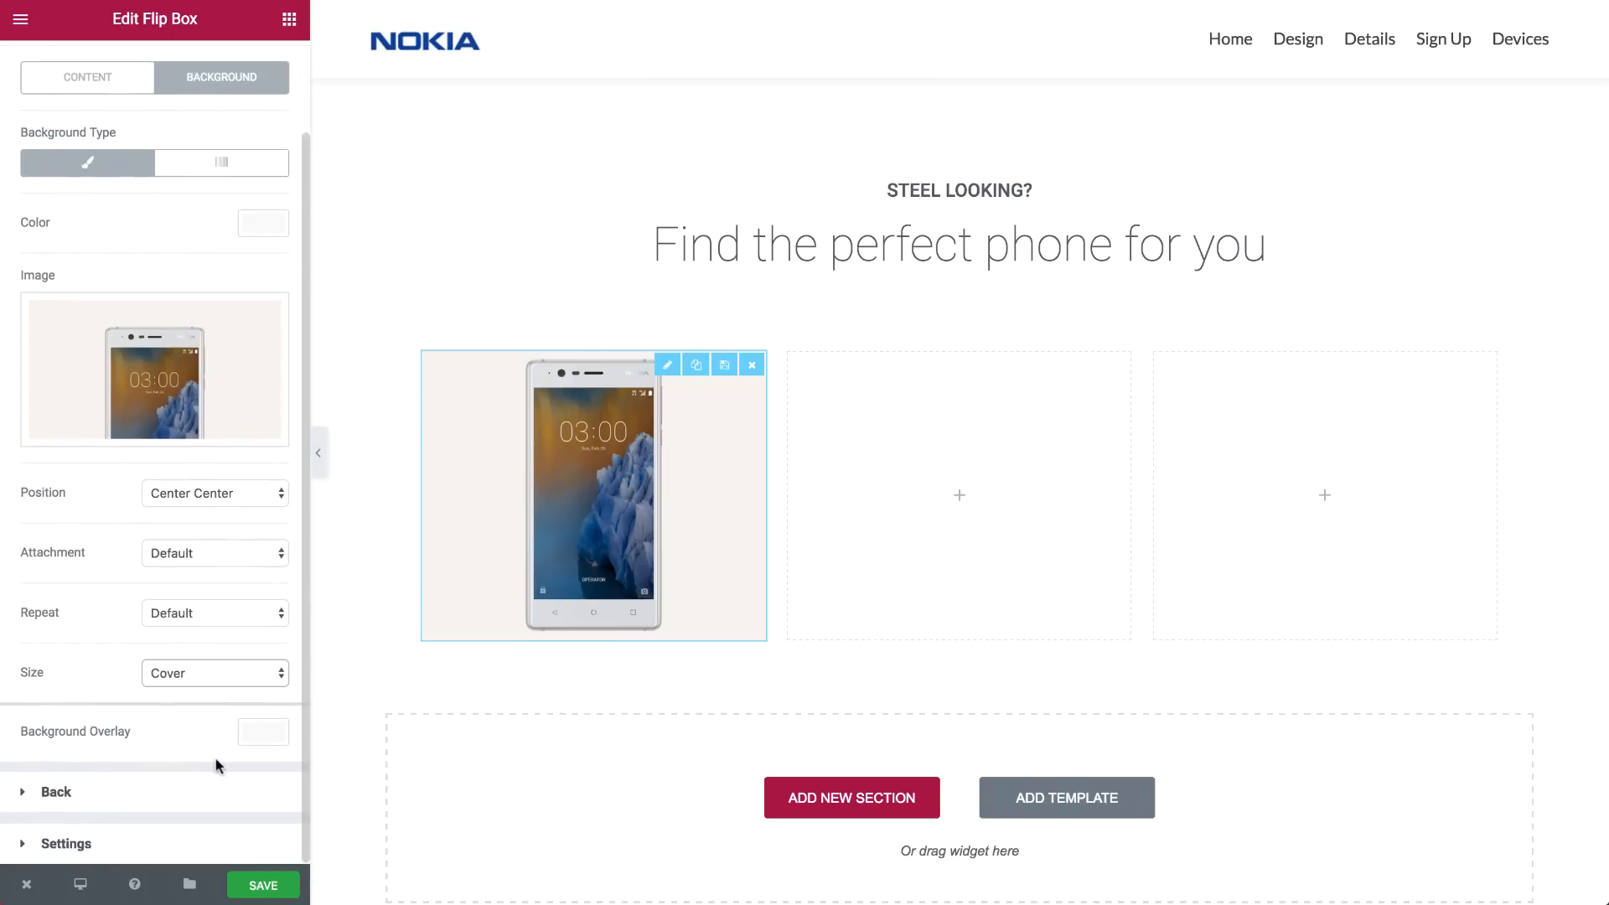
pyautogui.click(184, 847)
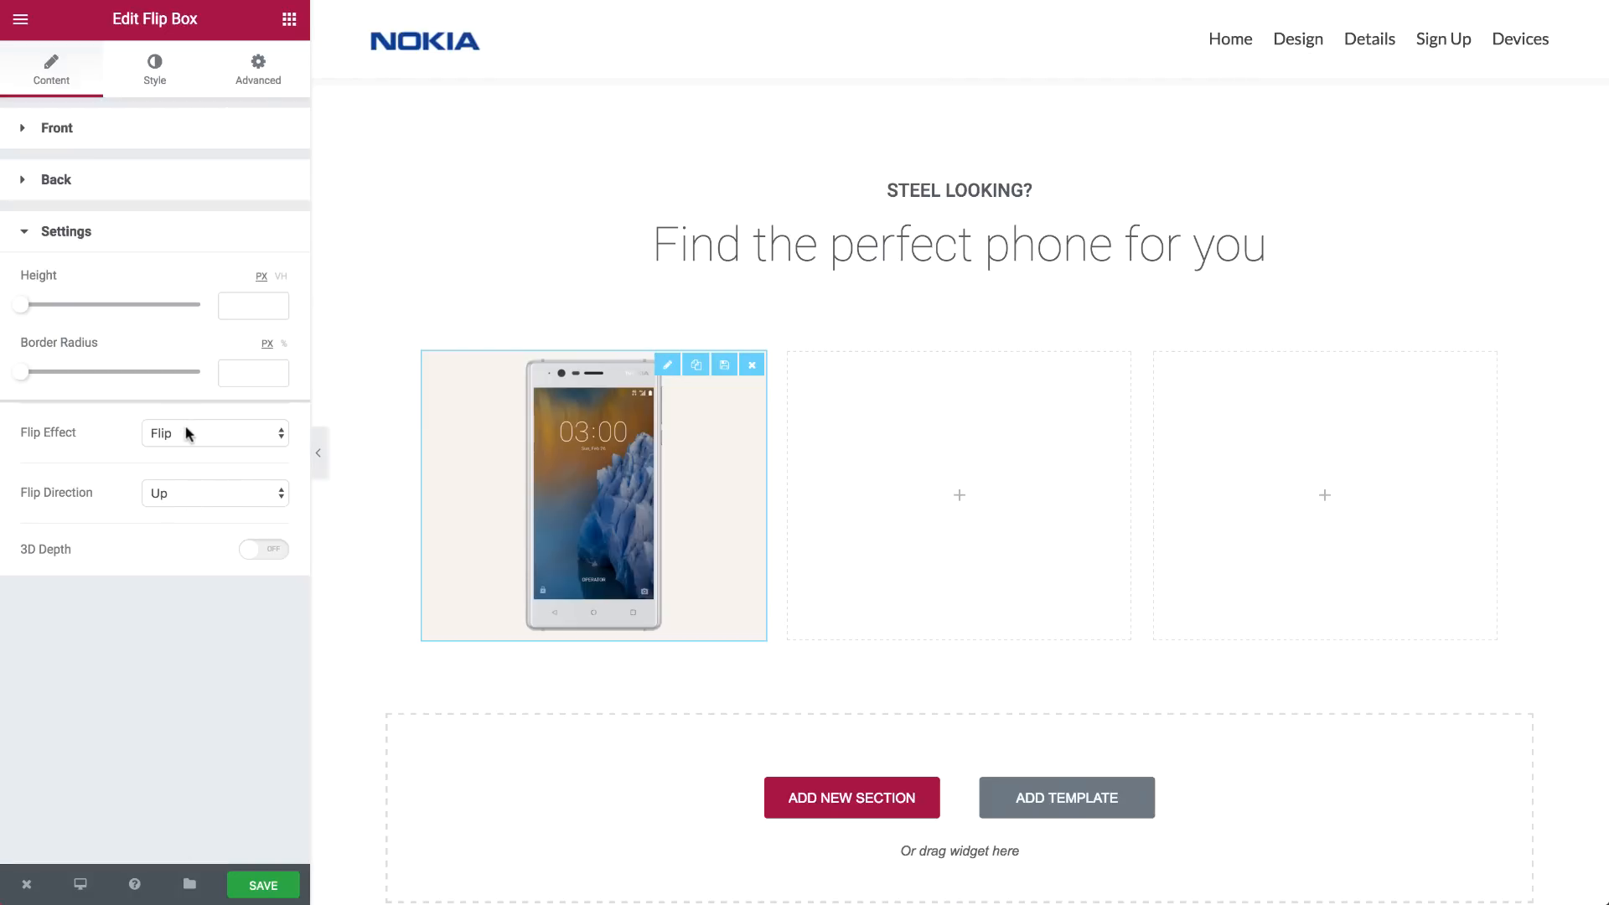
pyautogui.click(186, 432)
pyautogui.click(191, 520)
pyautogui.moveTo(19, 308); pyautogui.dragTo(68, 310)
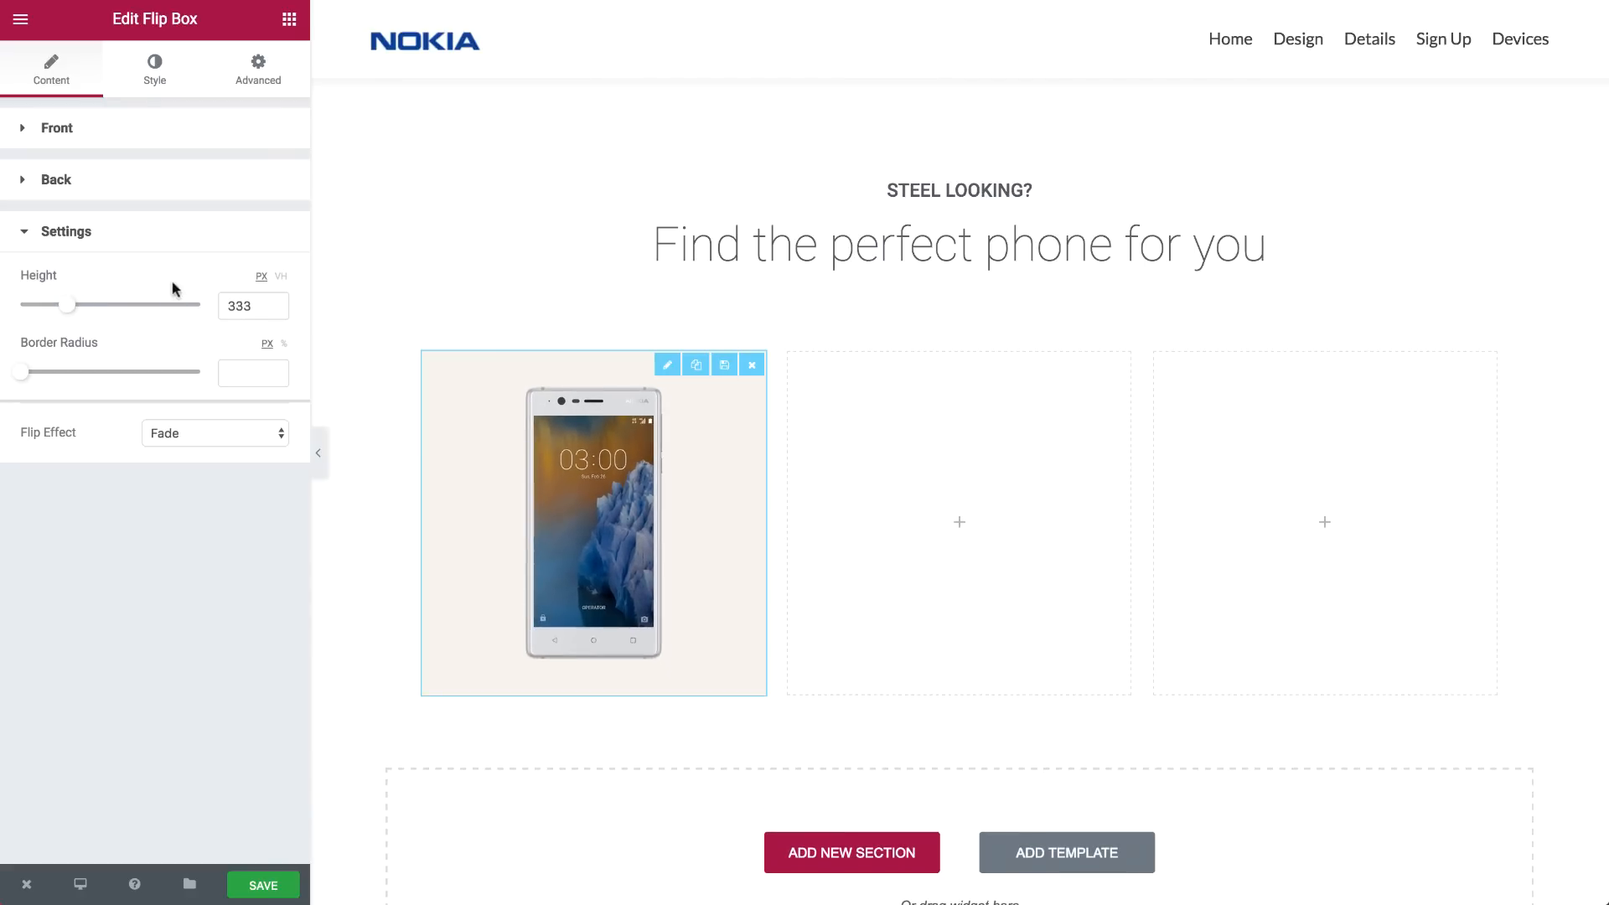
pyautogui.press('Down')
pyautogui.press('Down')
pyautogui.moveTo(709, 405)
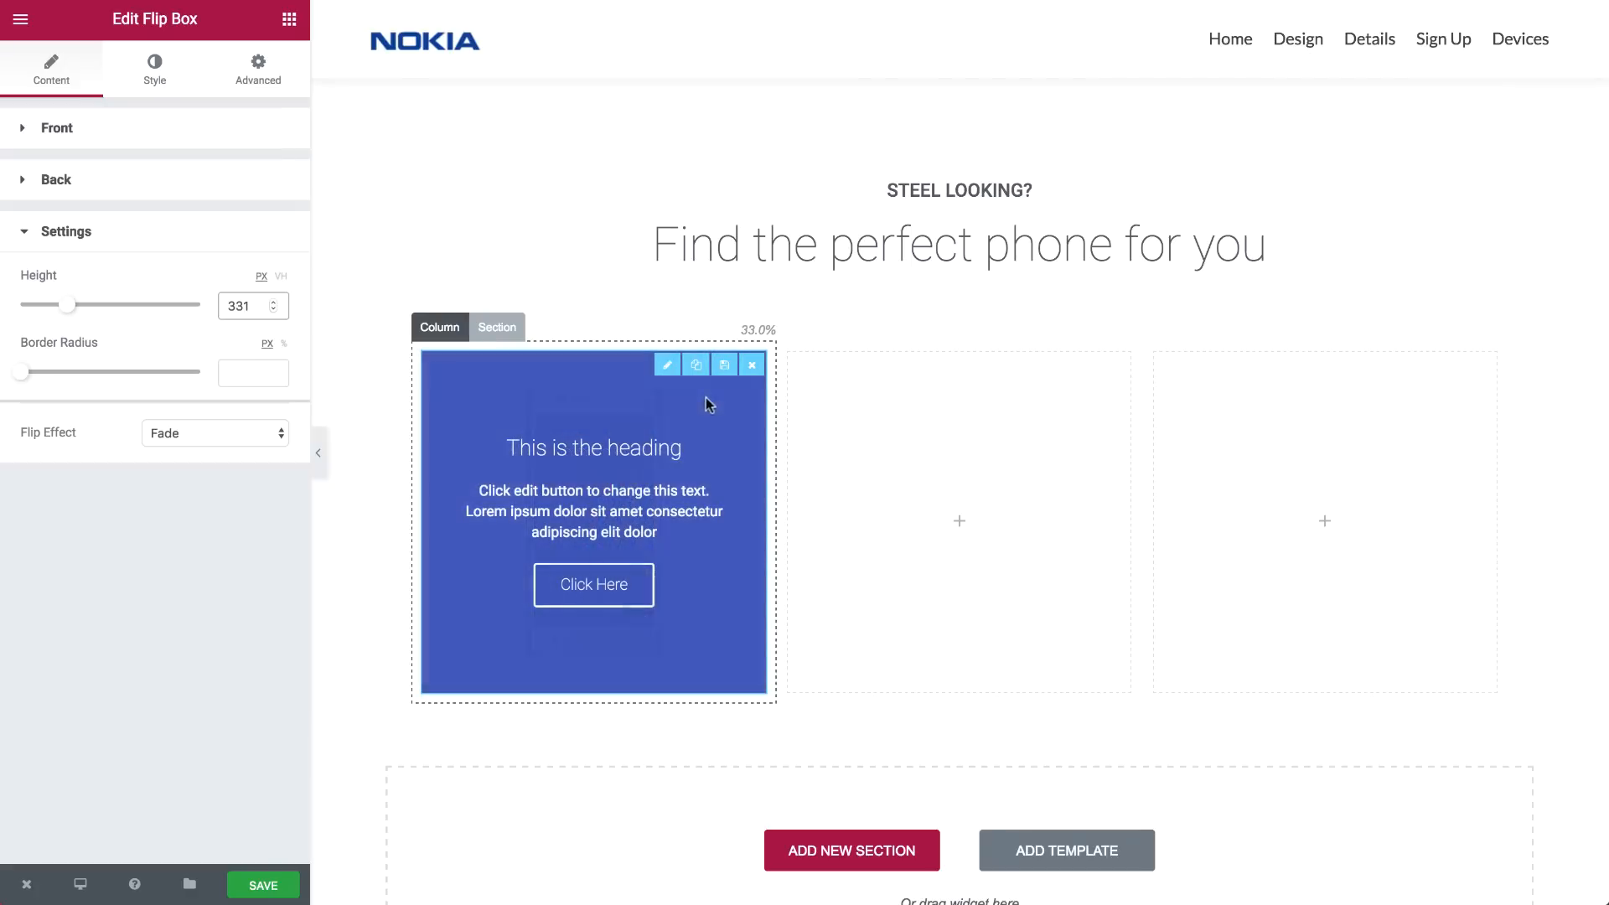
# Clear the title, description and button text from the back side of the flip box
pyautogui.click(132, 191)
pyautogui.tripleClick(153, 317)
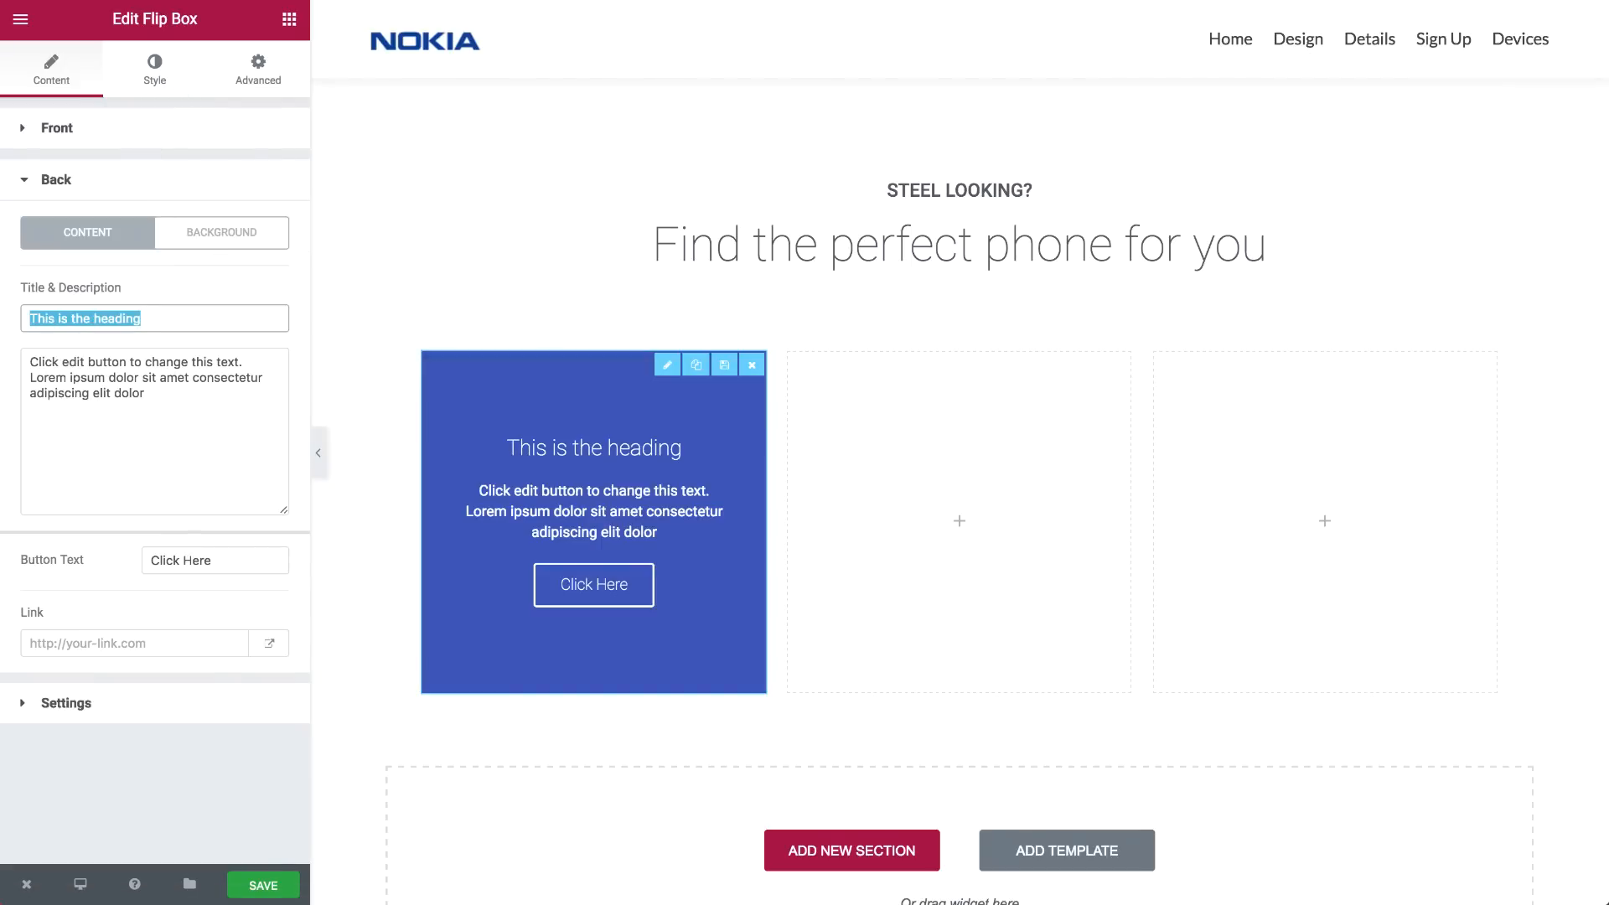
pyautogui.press('BackSpace')
pyautogui.tripleClick(148, 507)
pyautogui.press('BackSpace')
pyautogui.tripleClick(169, 560)
pyautogui.press('BackSpace')
# Give the flip box's back side a classic background with the image Nokia-3_Angle_Detail.jpg
pyautogui.click(241, 234)
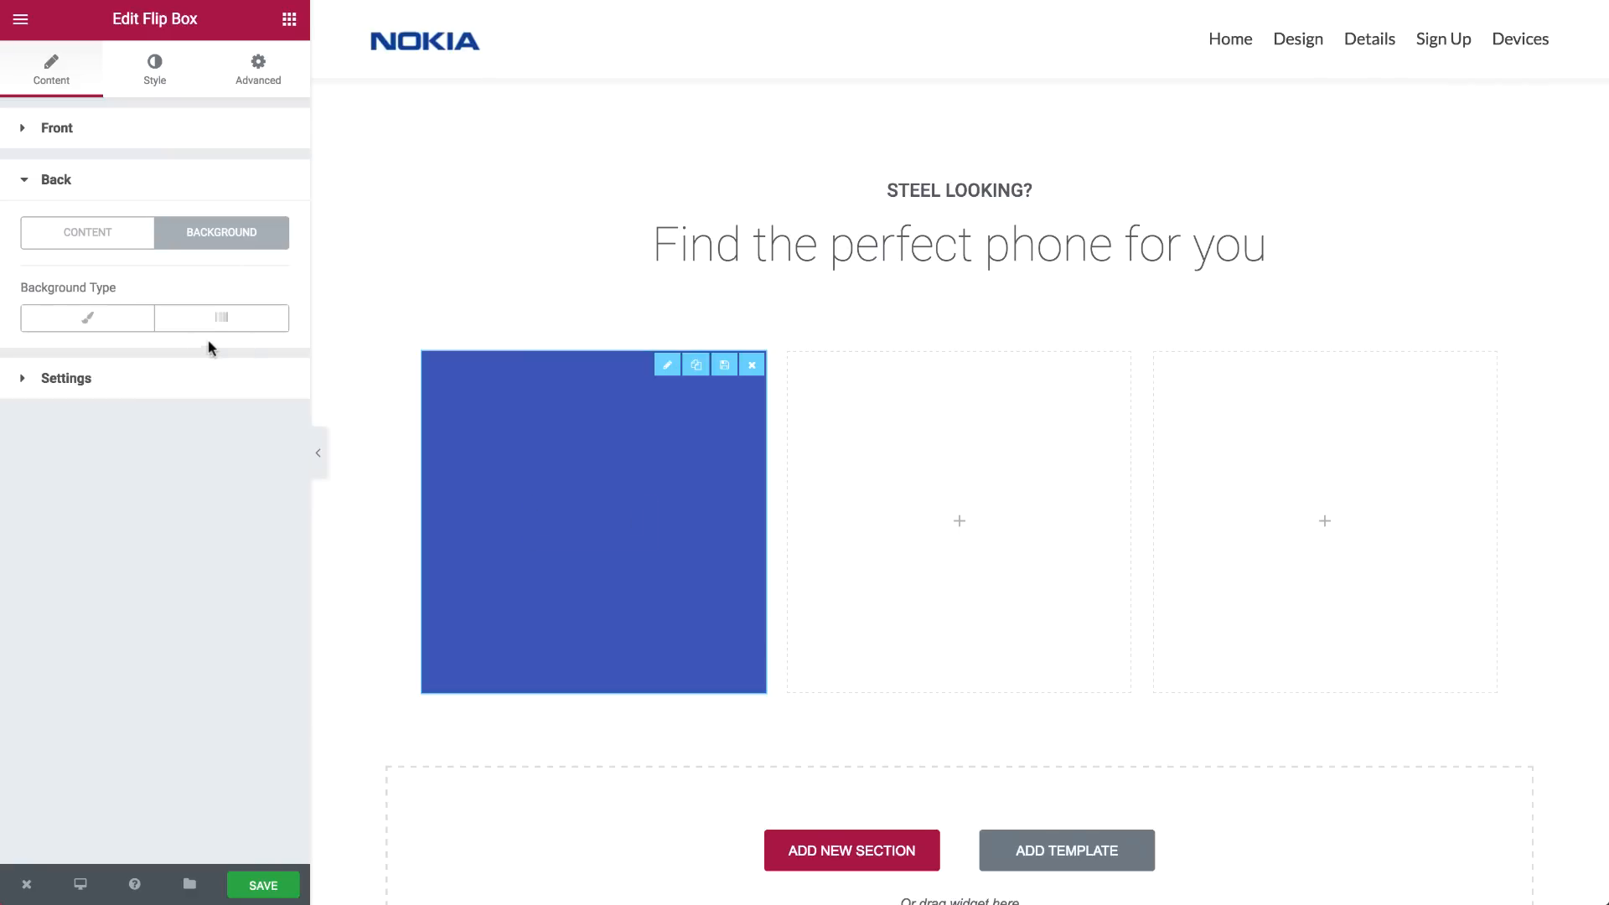
pyautogui.click(119, 336)
pyautogui.click(189, 490)
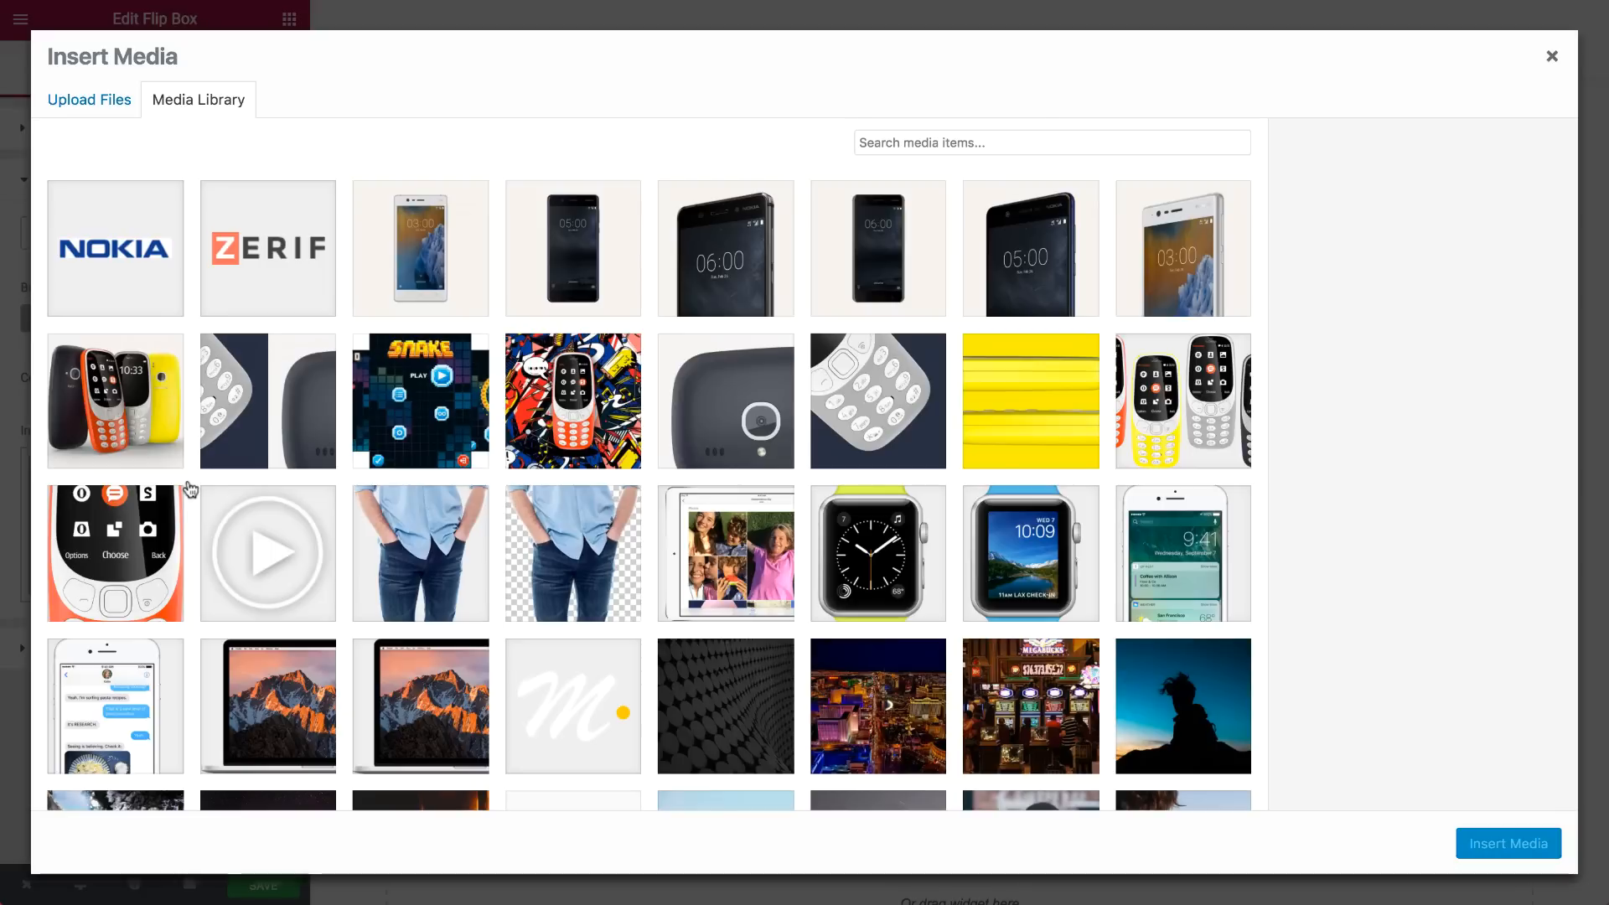
pyautogui.click(1137, 265)
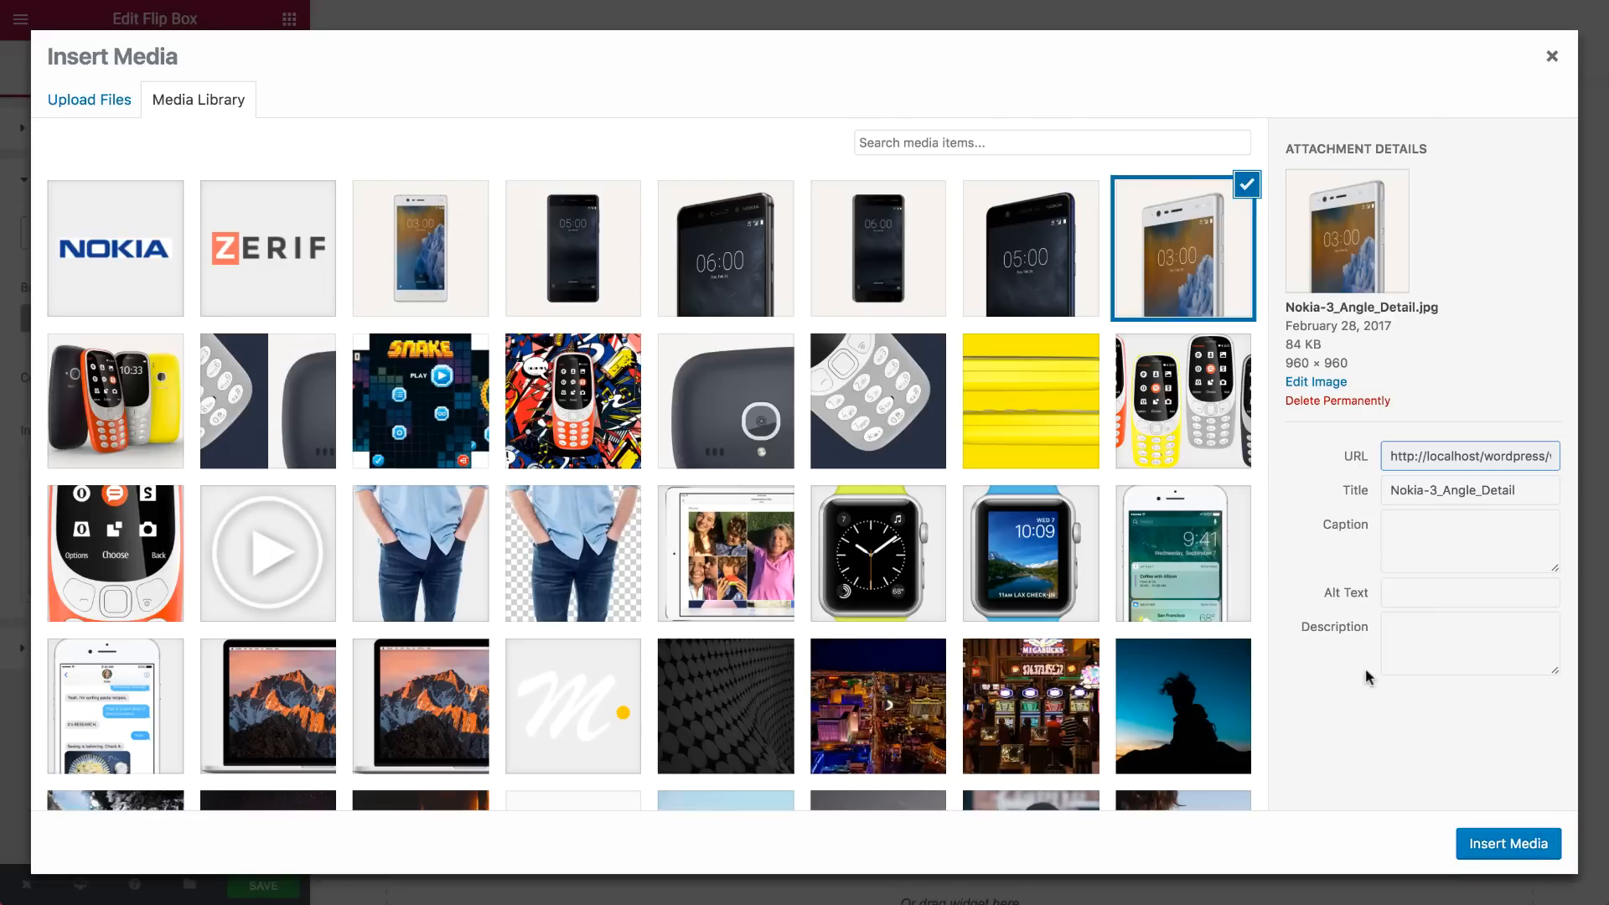
pyautogui.click(1515, 848)
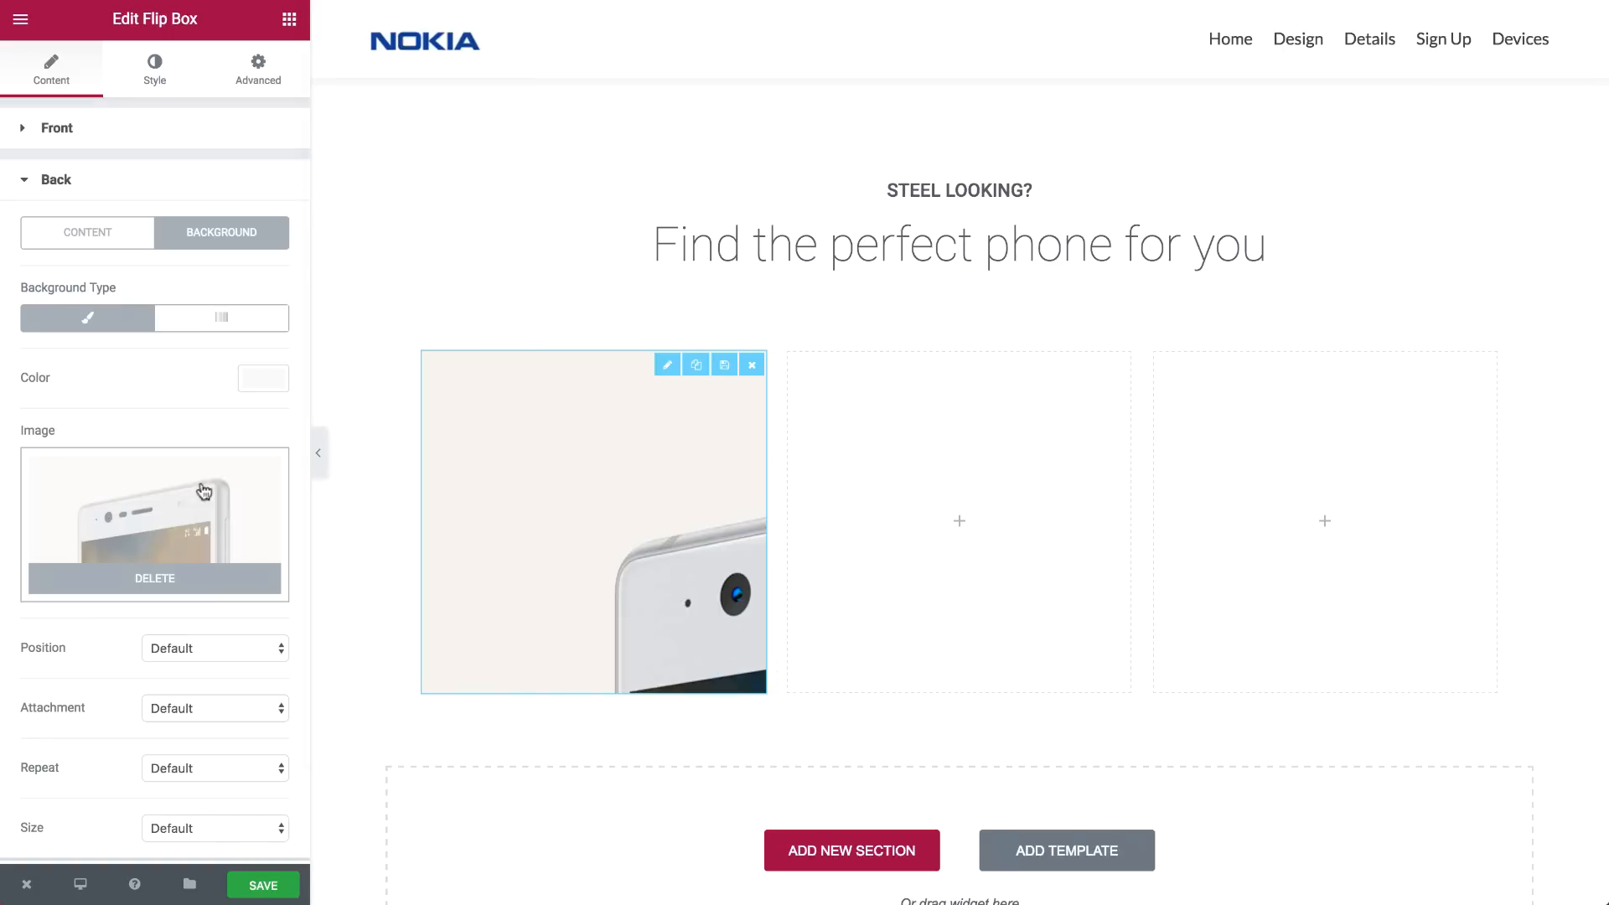
# Set the back background image's position to Center Center and its size to Cover
pyautogui.click(191, 646)
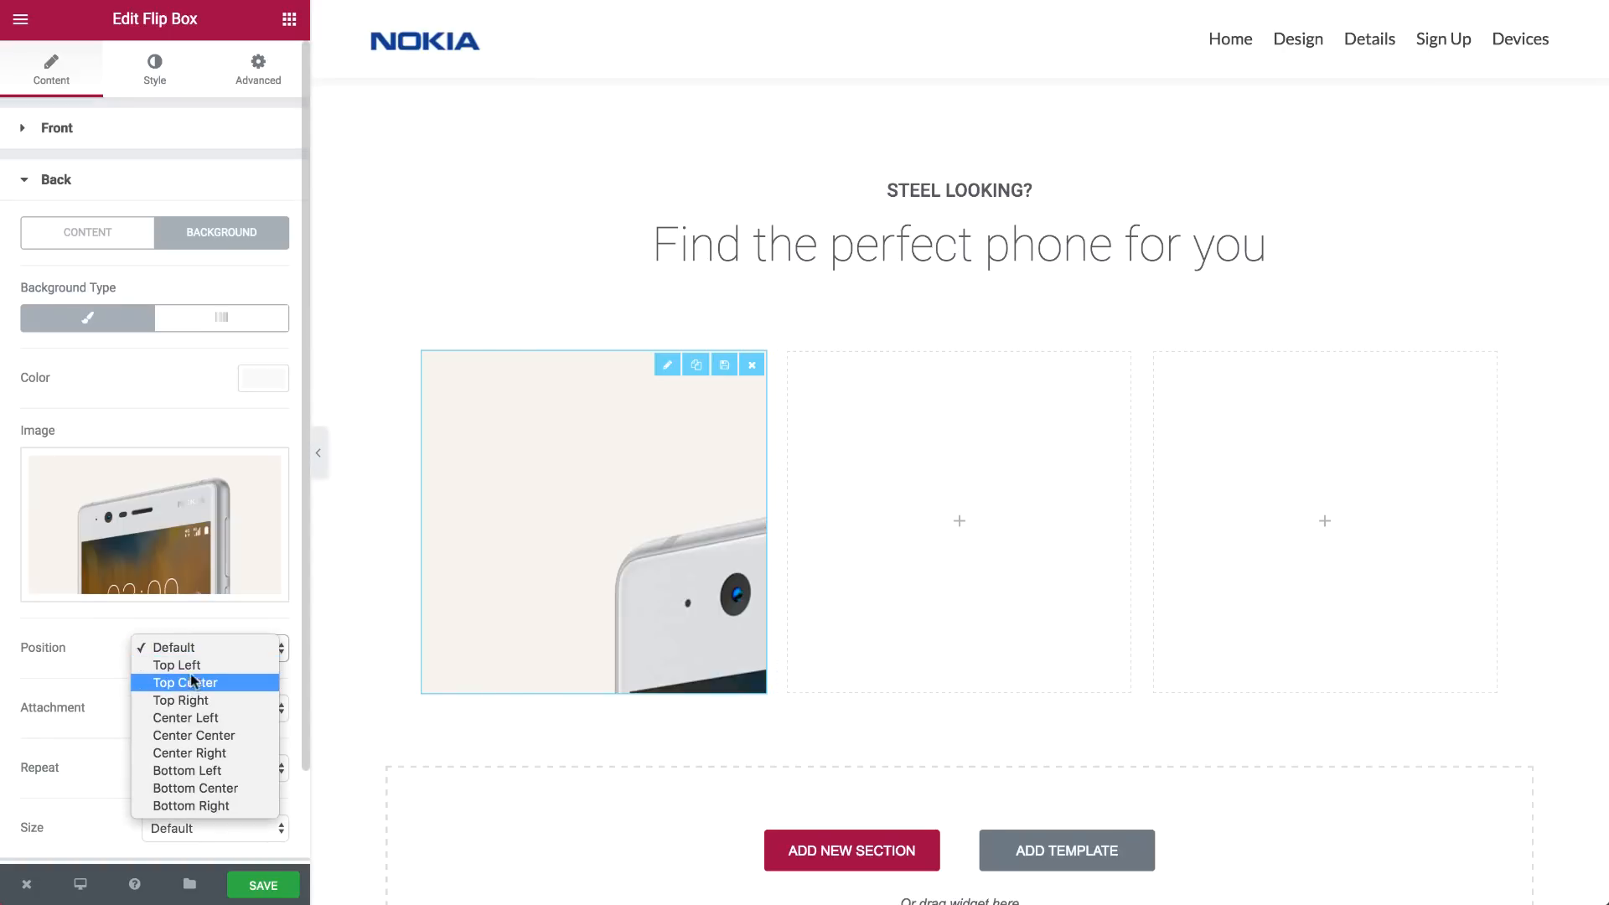
pyautogui.click(184, 727)
pyautogui.scroll(-1, 183, 736)
pyautogui.click(186, 734)
pyautogui.click(185, 759)
# Duplicate the finished flip box twice and place the copies in the second and third columns
pyautogui.click(695, 367)
pyautogui.moveTo(668, 366); pyautogui.dragTo(930, 452)
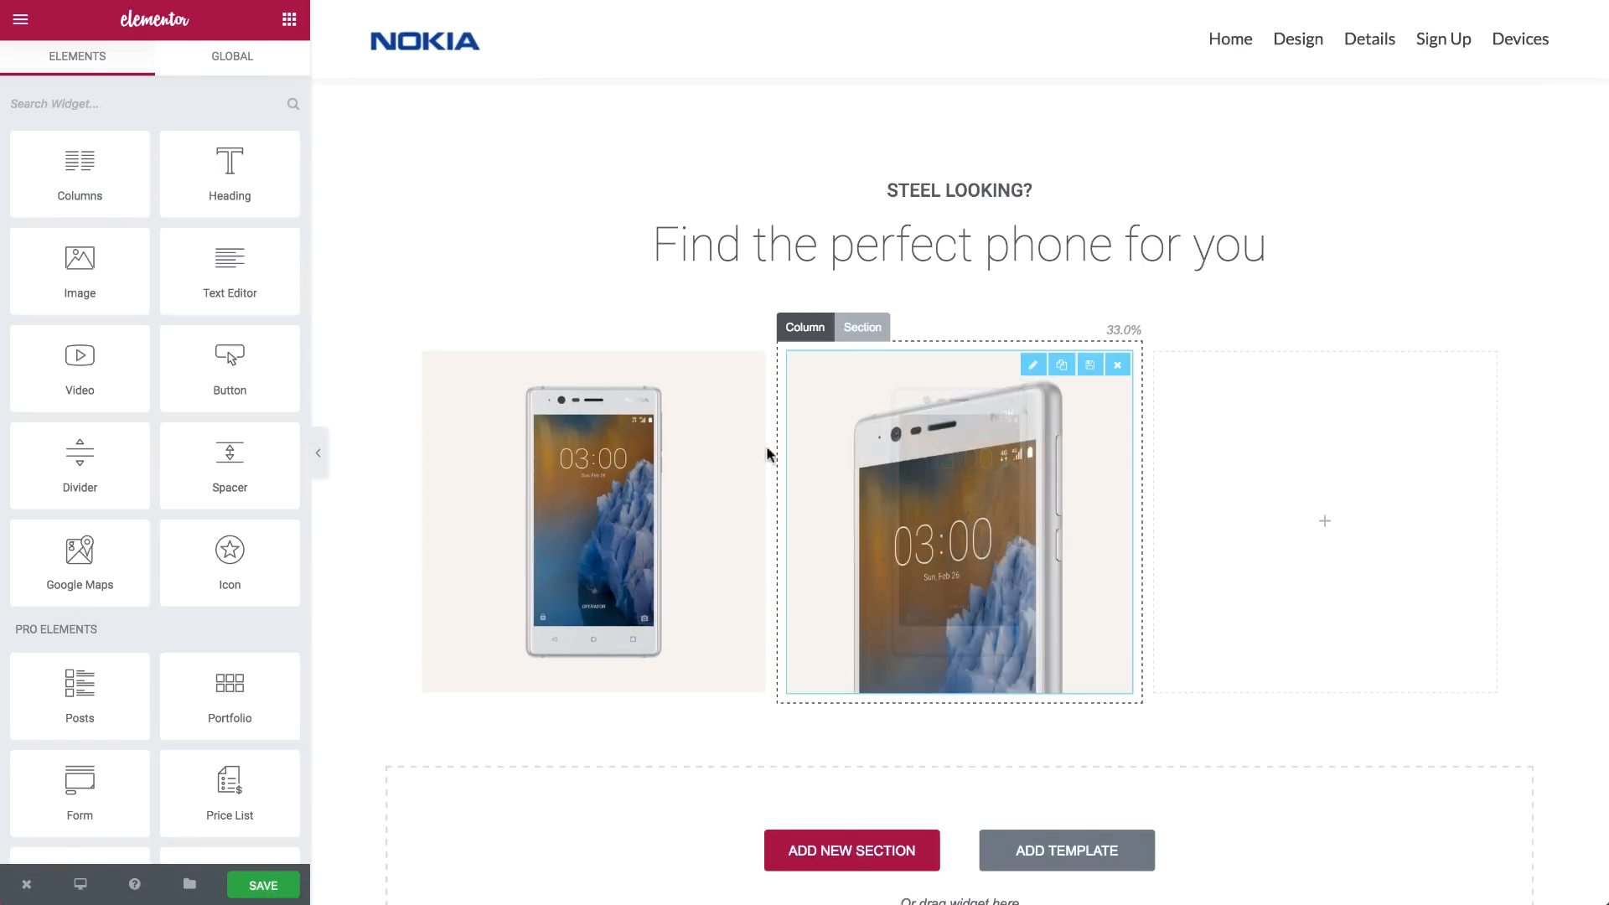
pyautogui.click(975, 471)
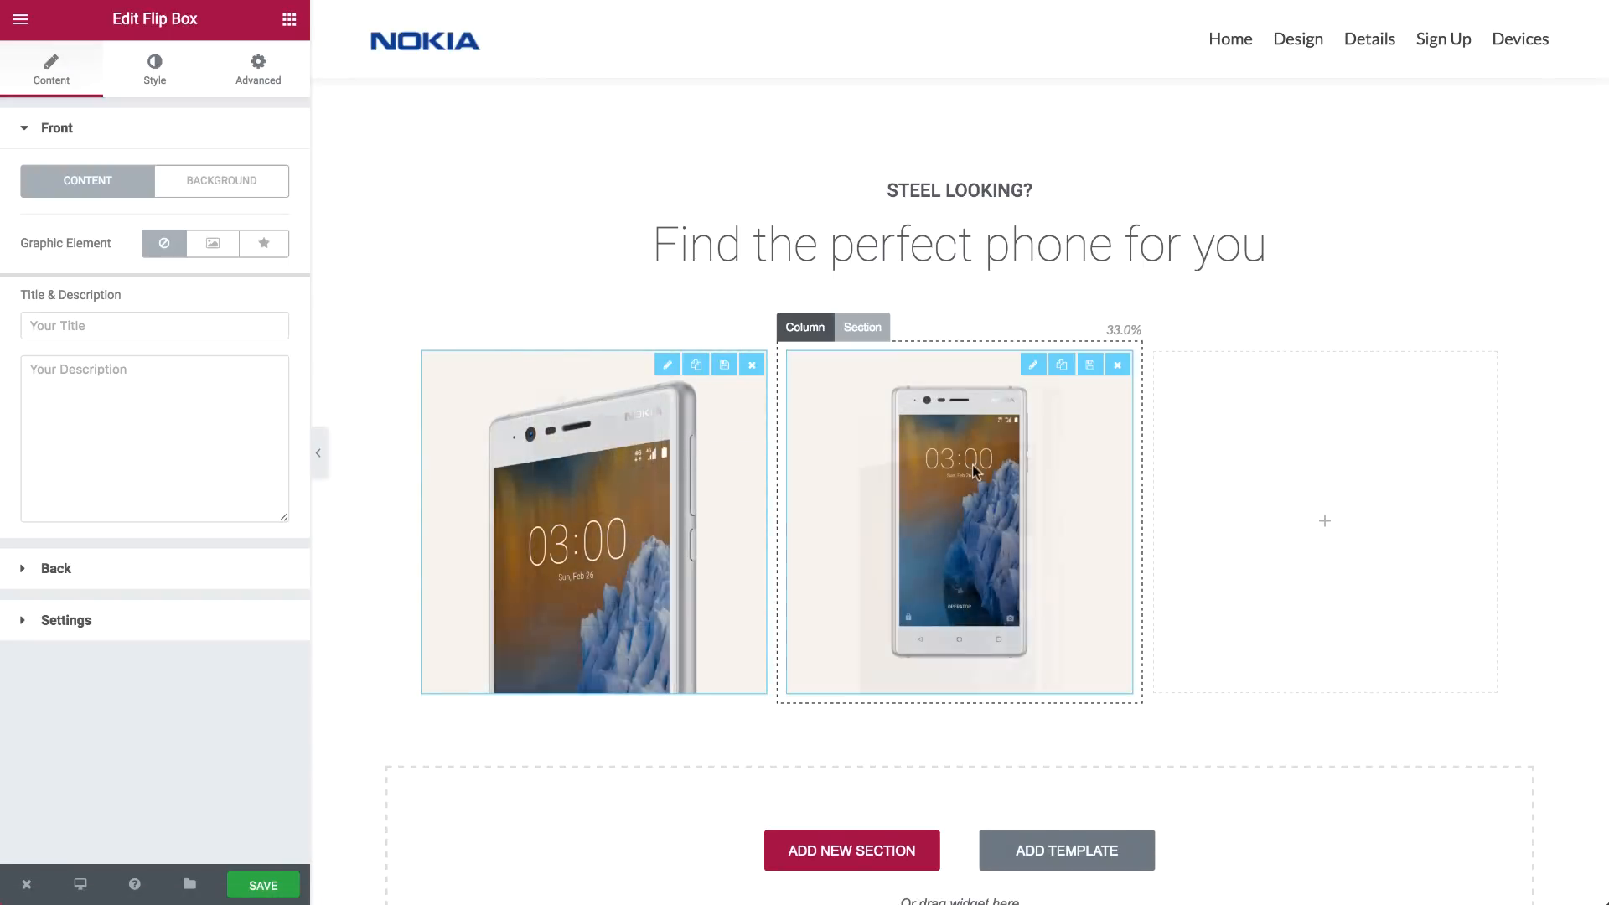
pyautogui.click(1062, 364)
pyautogui.moveTo(1033, 365); pyautogui.dragTo(1219, 424)
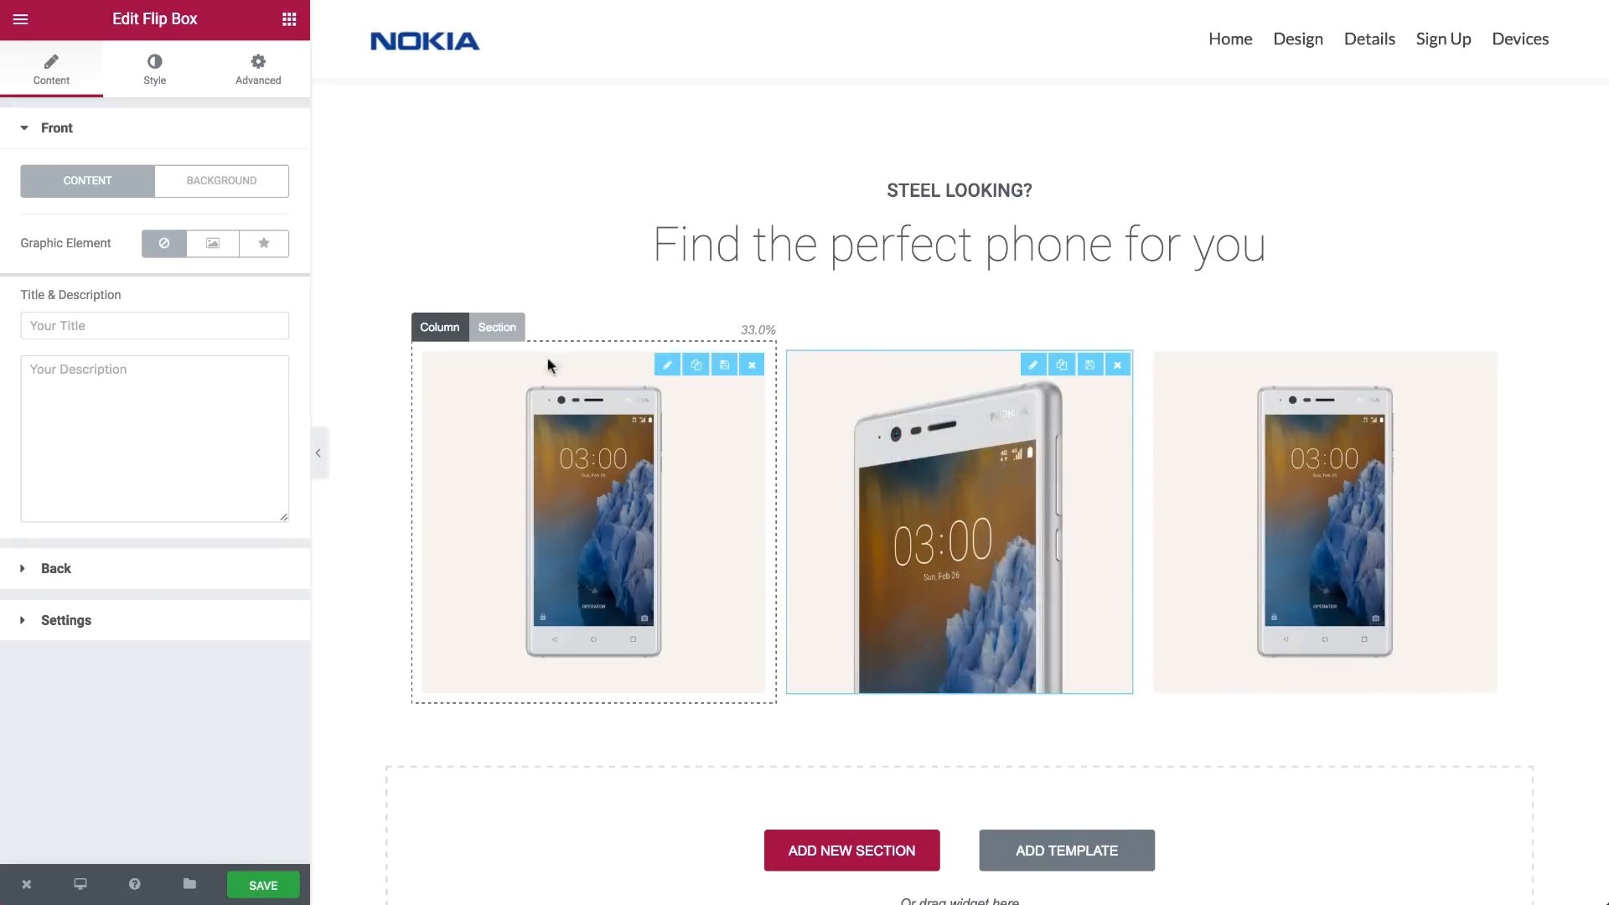
# Replace the front background image of the second column's flip box with Nokia-5_Front_Full.jpeg
pyautogui.click(207, 176)
pyautogui.click(117, 467)
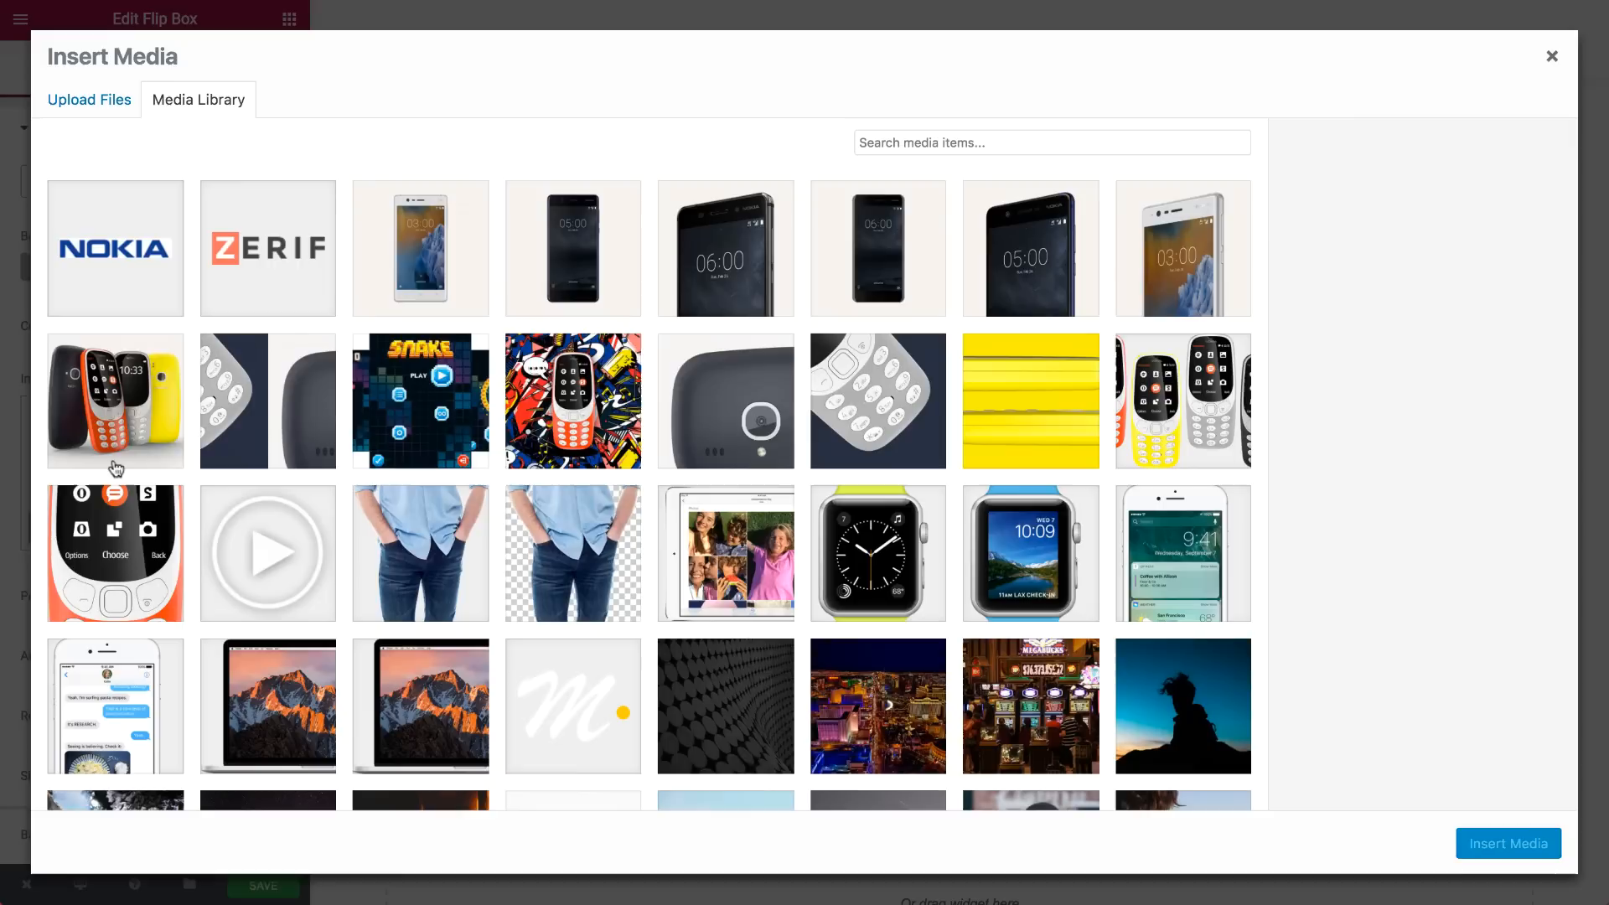
pyautogui.click(571, 251)
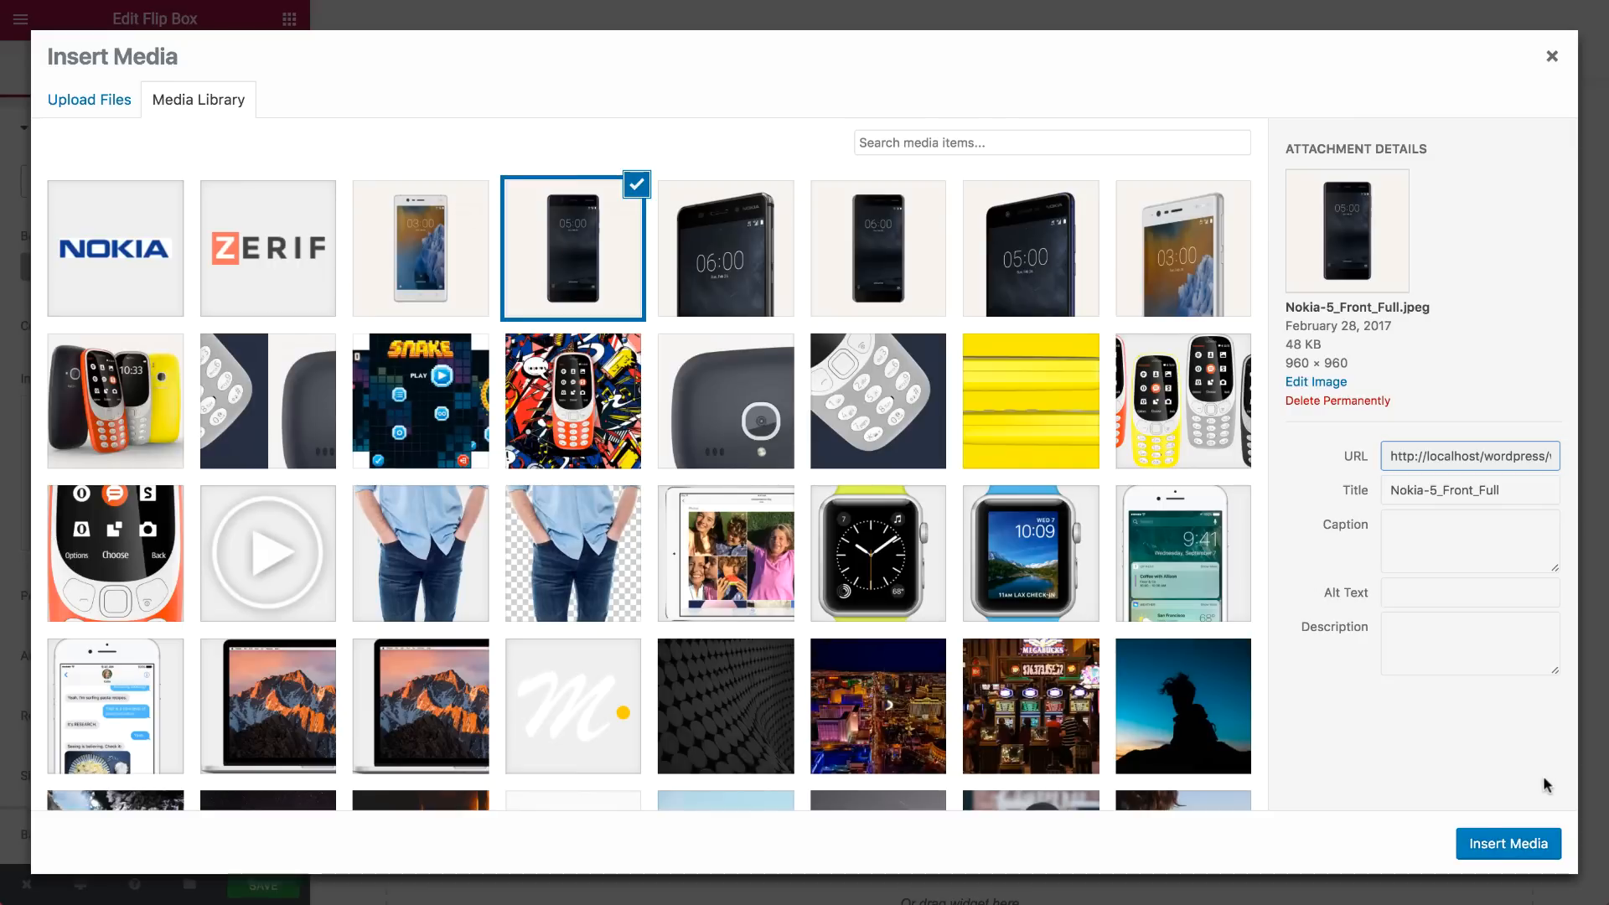
pyautogui.click(1509, 843)
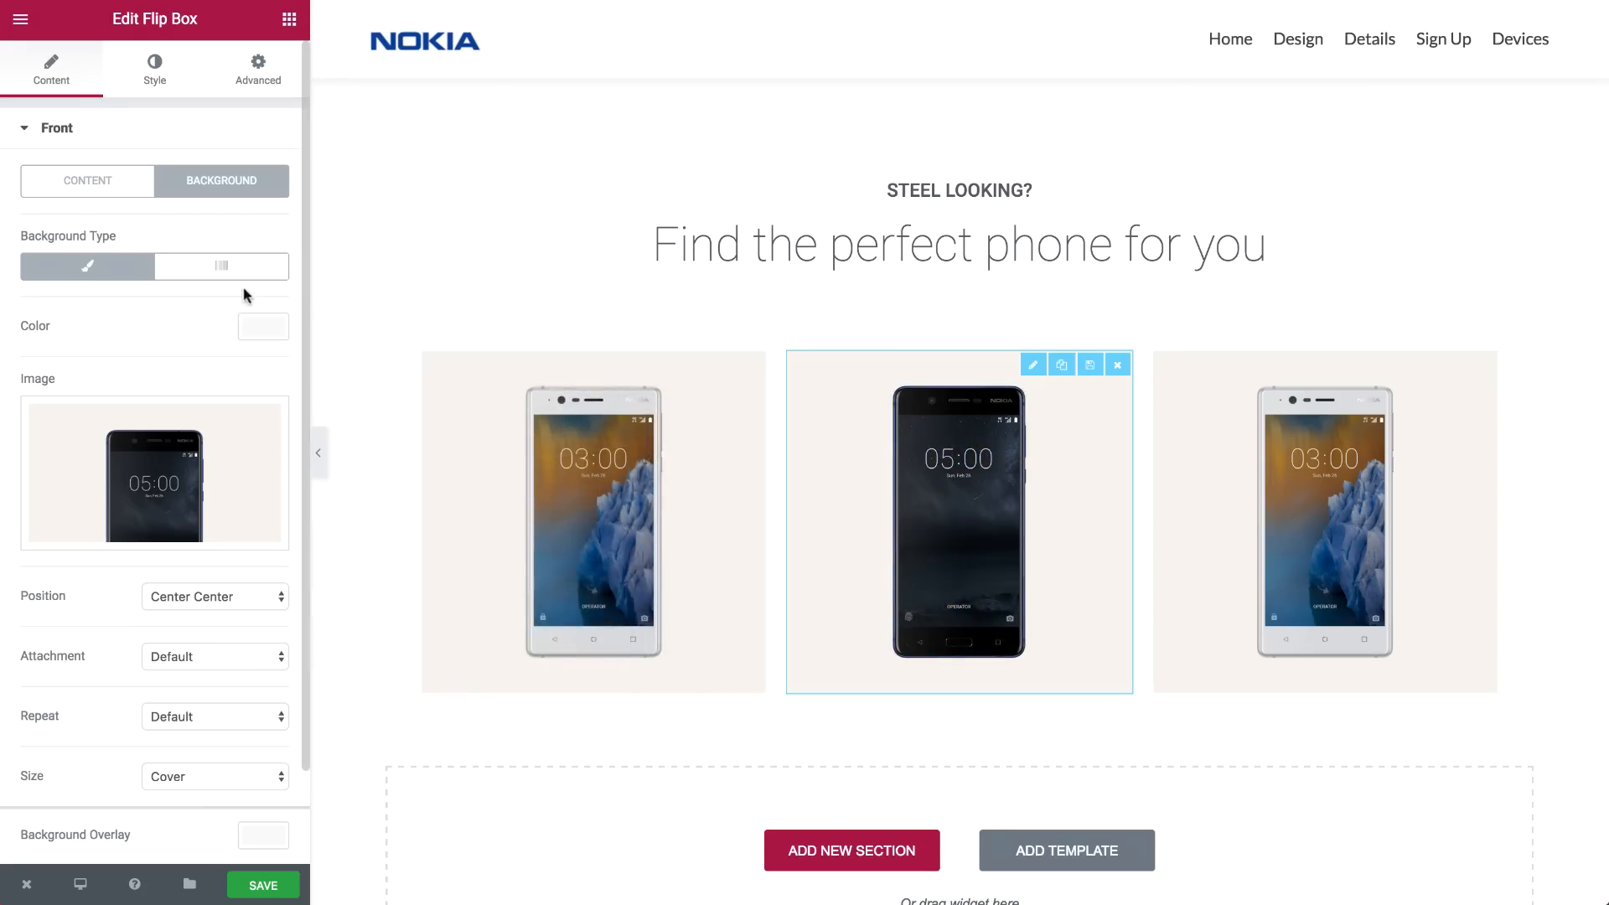
# Replace the back background image of the second column's flip box with the angled black phone showing 05:00
pyautogui.click(193, 138)
pyautogui.click(195, 181)
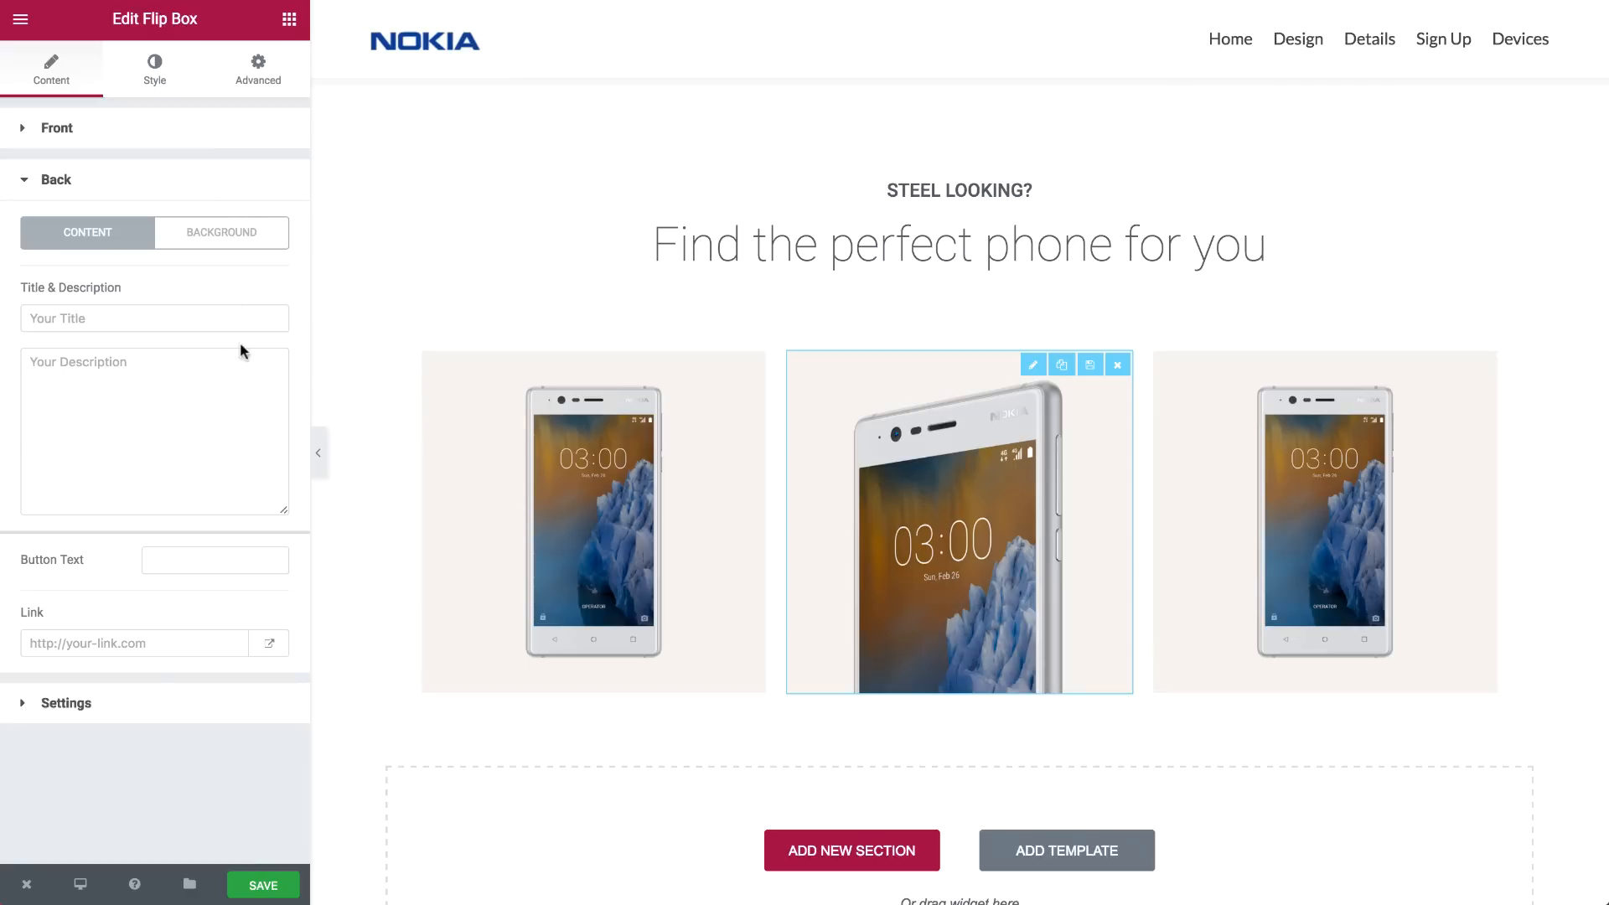
pyautogui.click(234, 241)
pyautogui.click(121, 491)
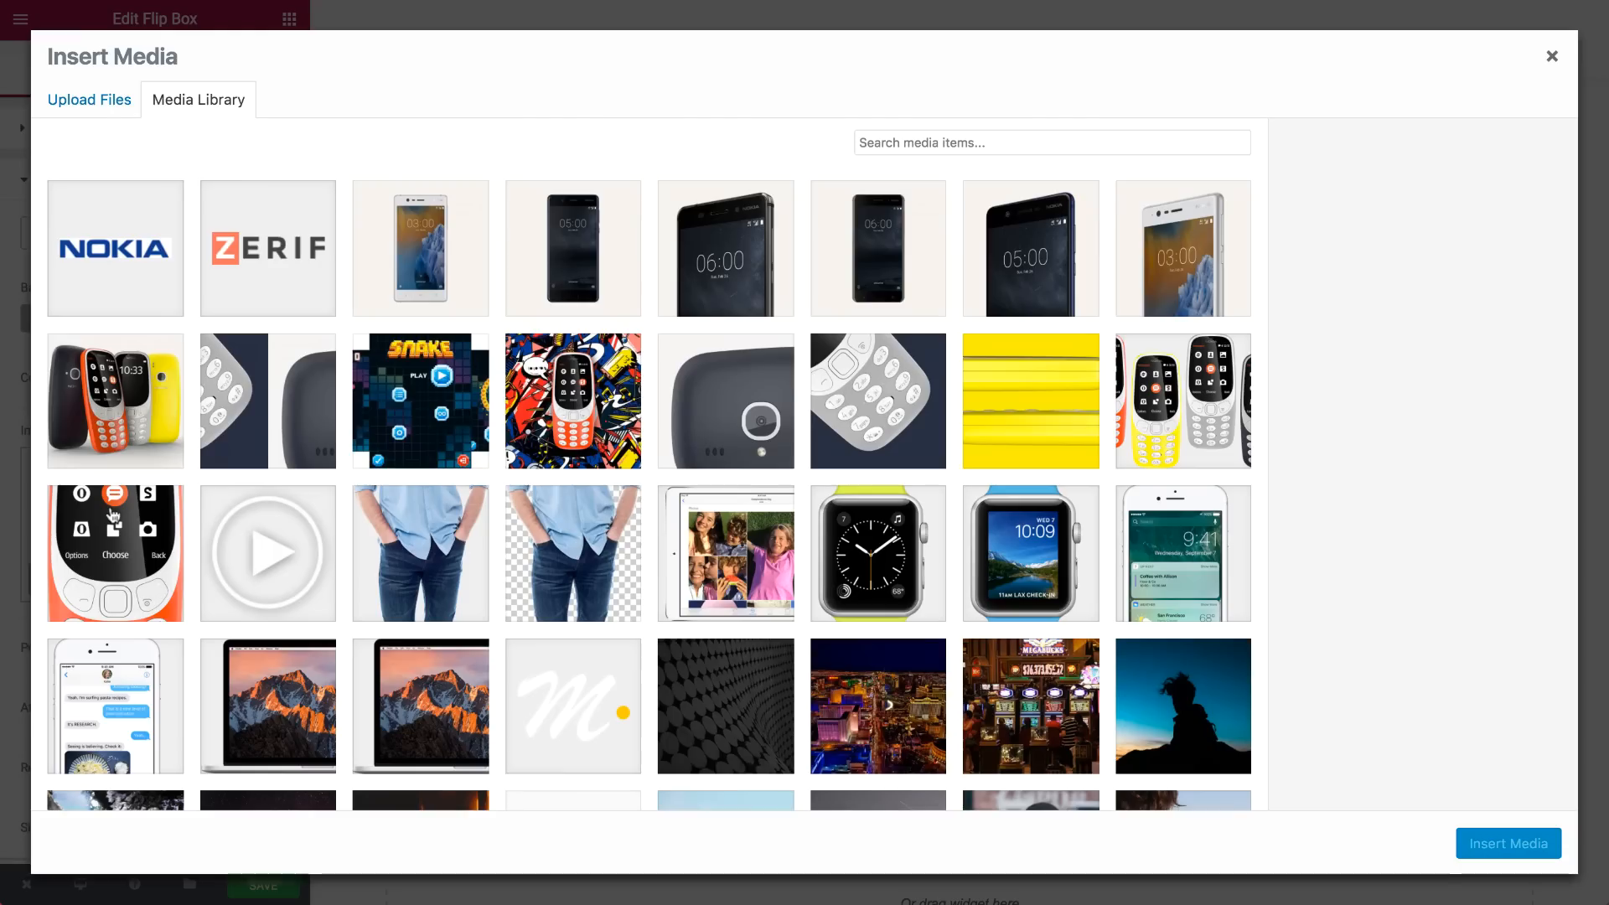
pyautogui.click(1039, 249)
pyautogui.click(1527, 837)
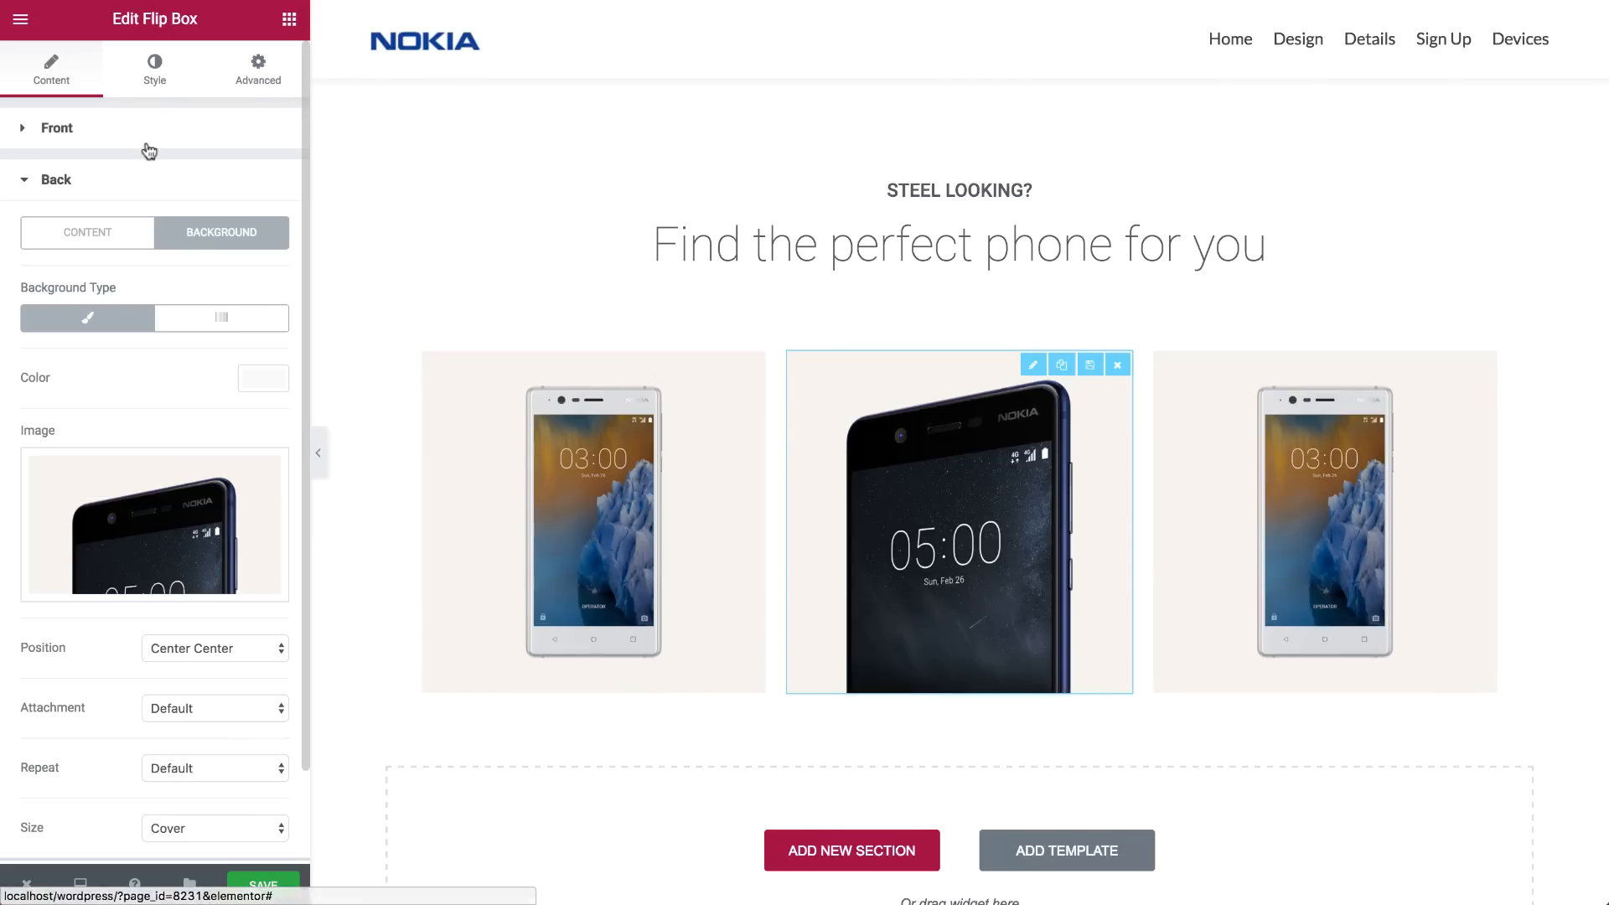
pyautogui.click(150, 146)
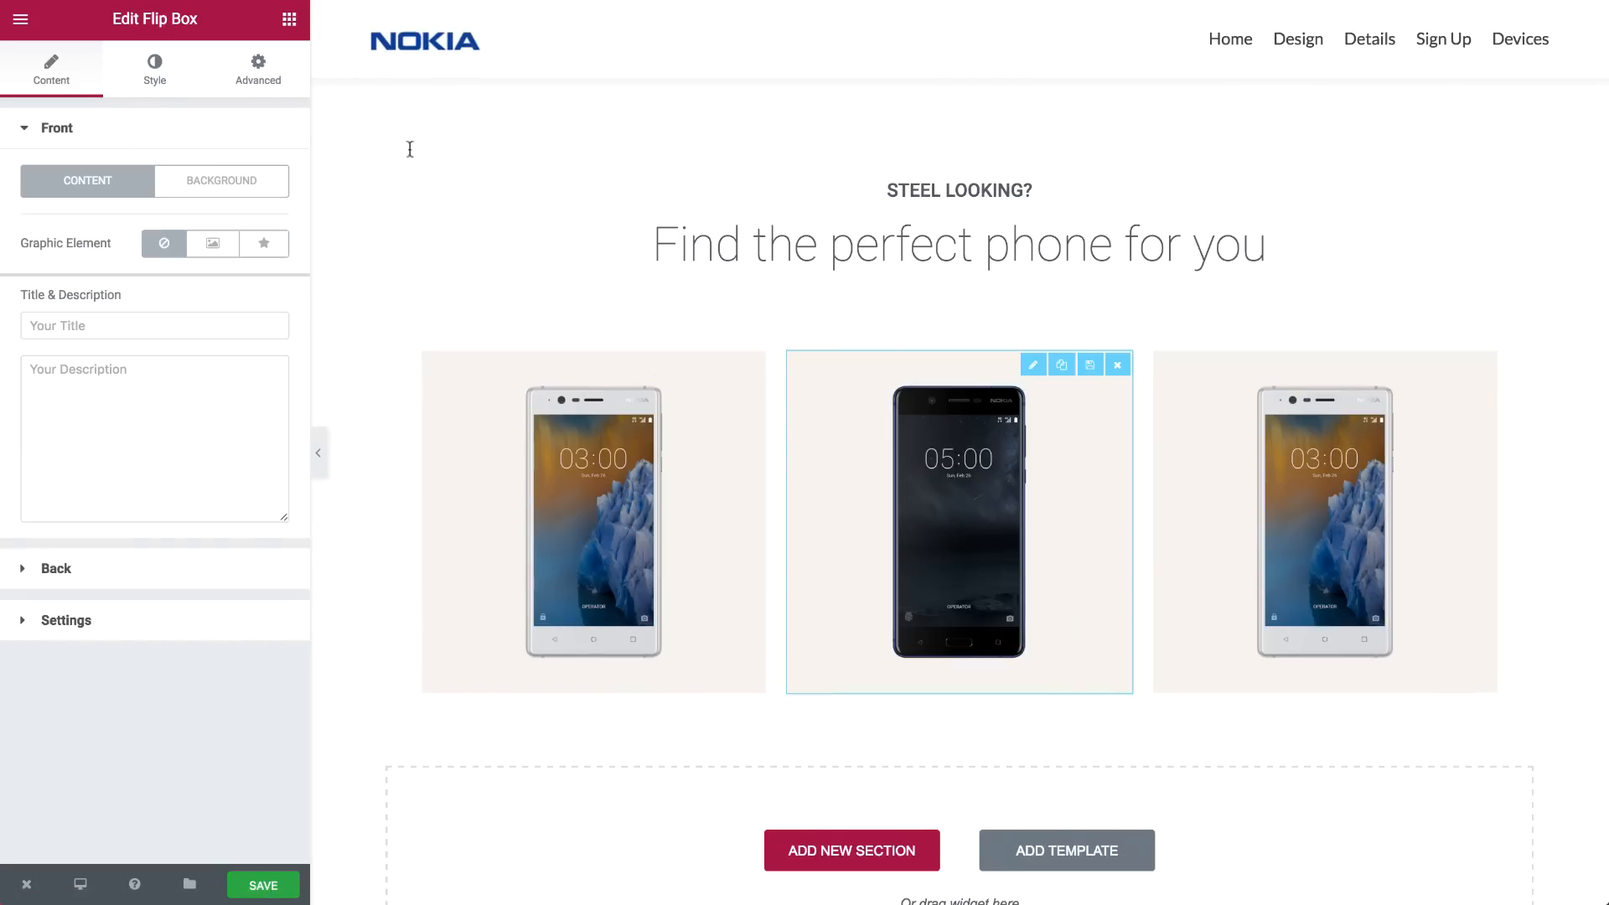
# Replace the front background image of the third column's flip box with the front view of the black phone showing 06:00
pyautogui.click(208, 181)
pyautogui.click(147, 436)
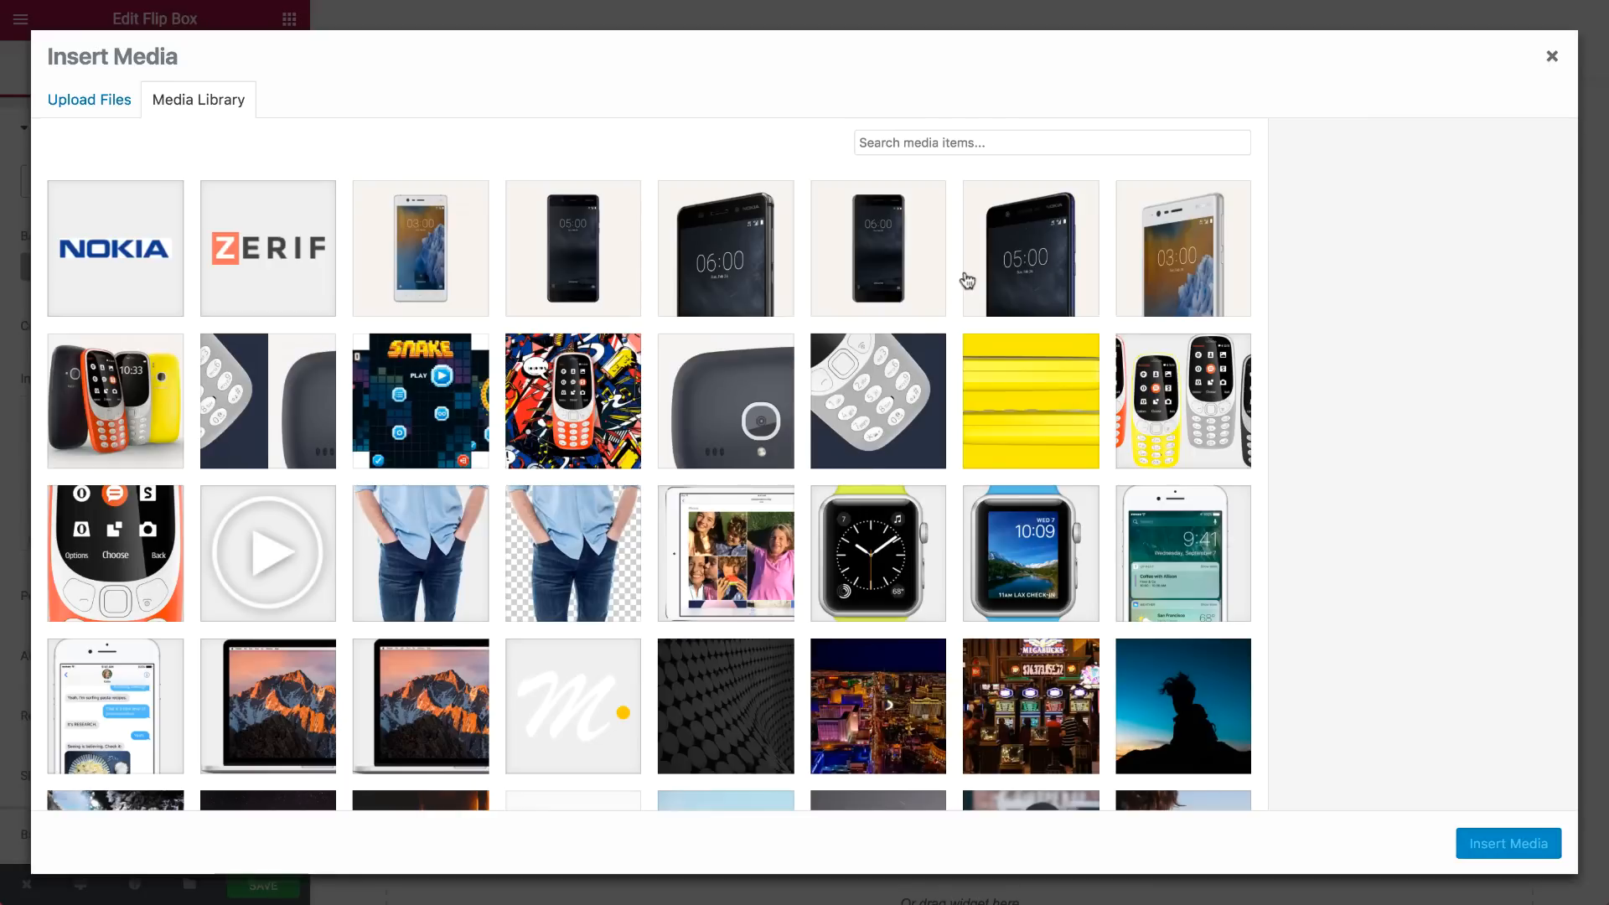
pyautogui.click(852, 256)
pyautogui.click(1483, 844)
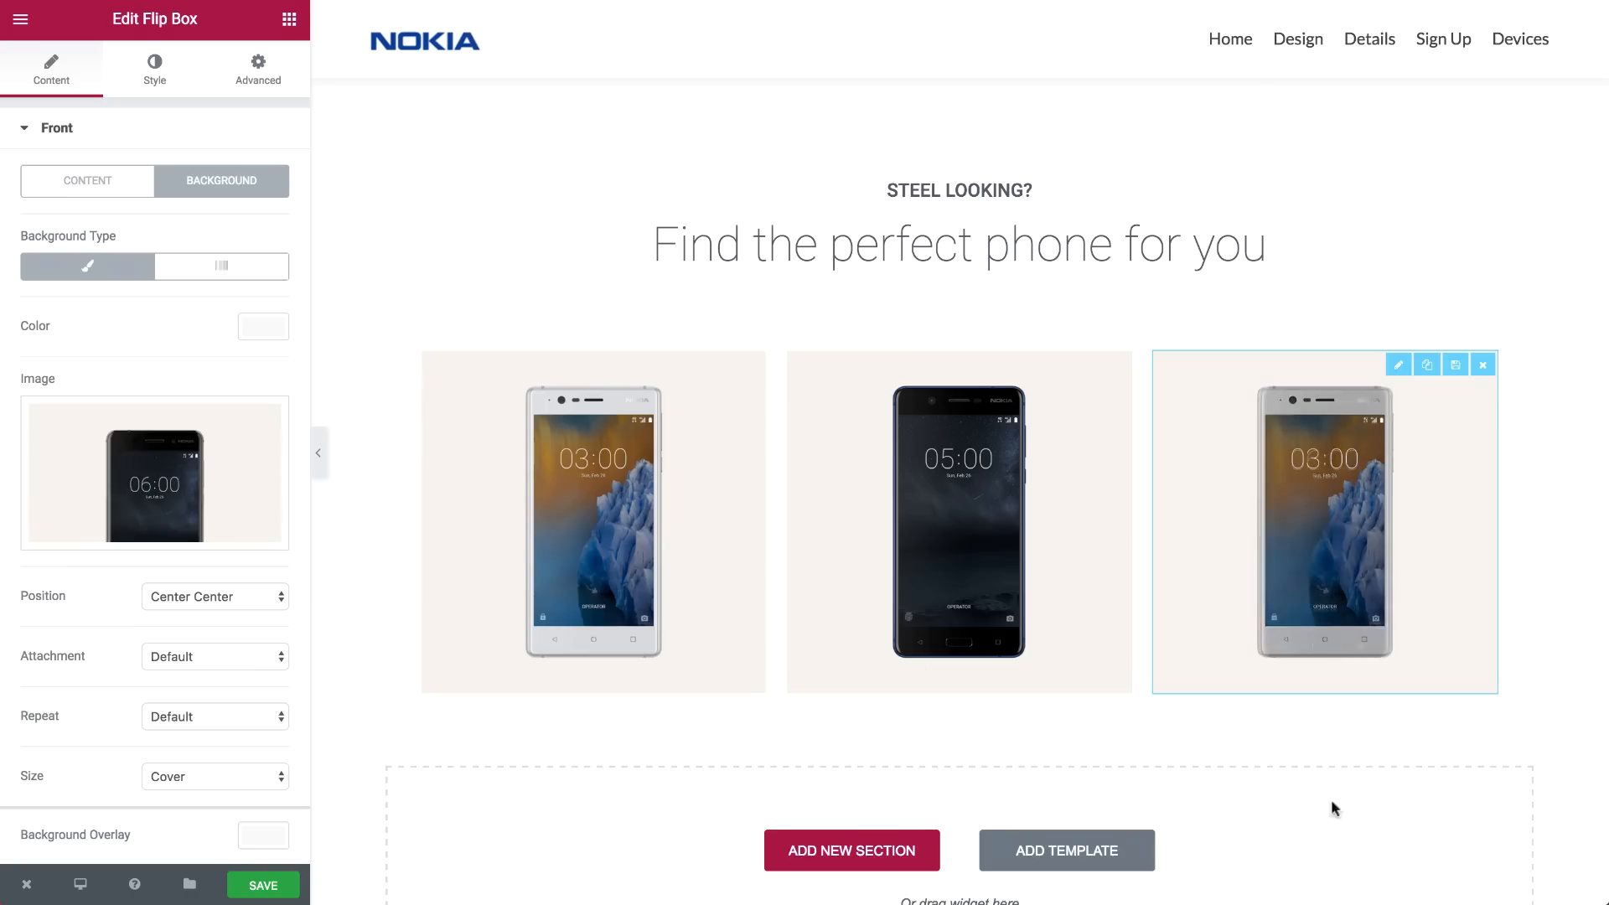
pyautogui.click(209, 137)
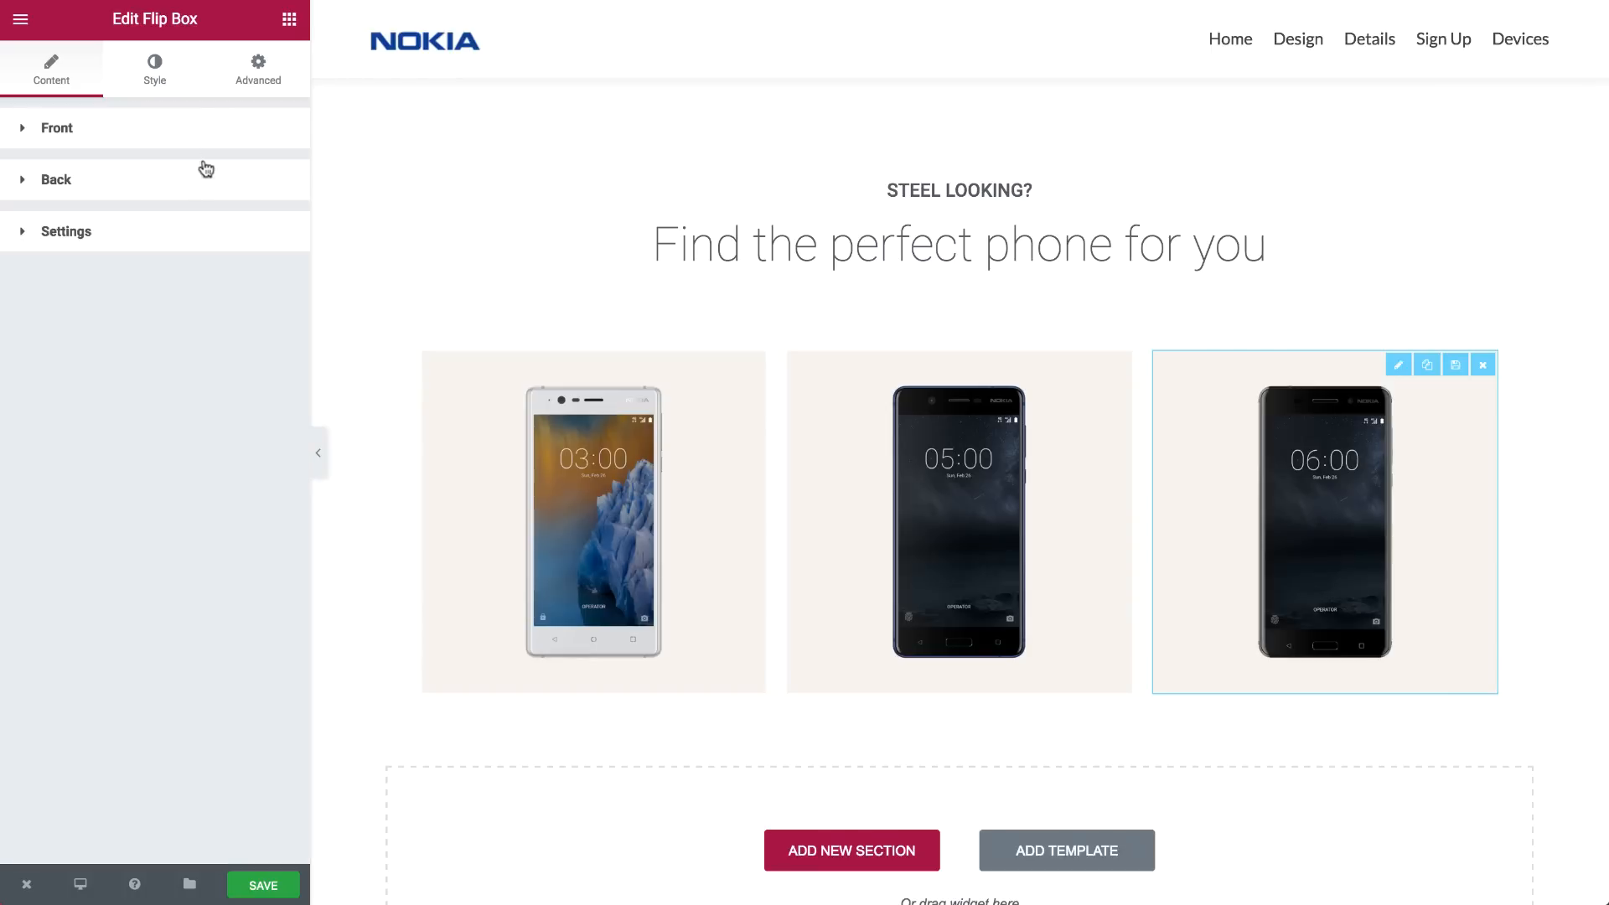
# Replace the back background image of the third column's flip box with Nokia-6_Angle_Detail.jpg and return to its front side
pyautogui.click(198, 183)
pyautogui.click(228, 238)
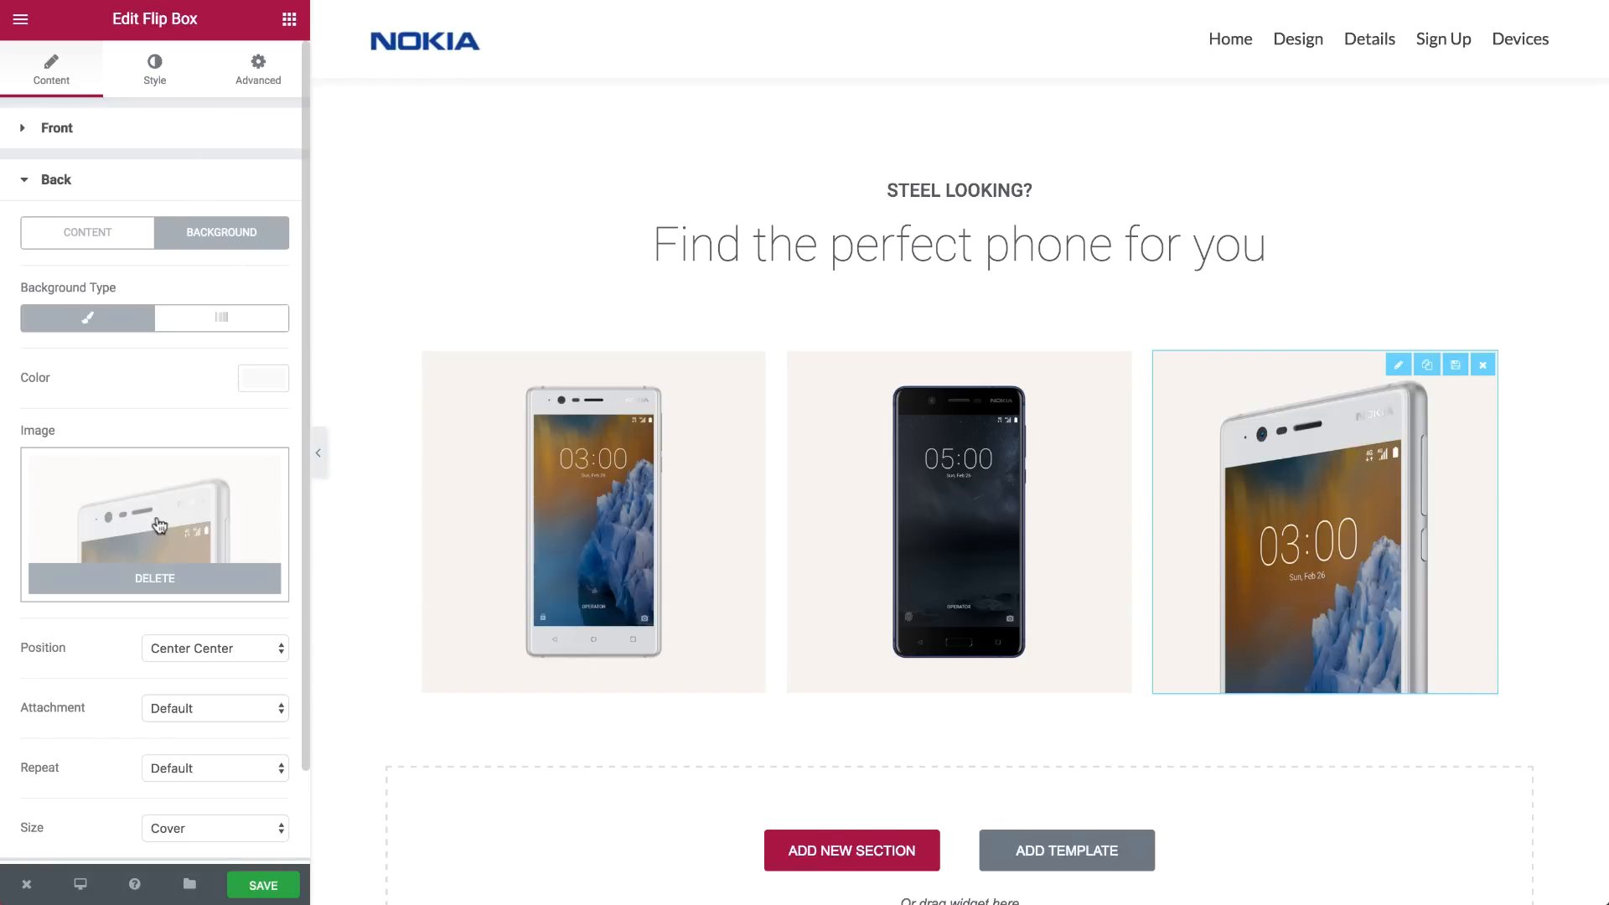
pyautogui.click(186, 469)
pyautogui.click(887, 258)
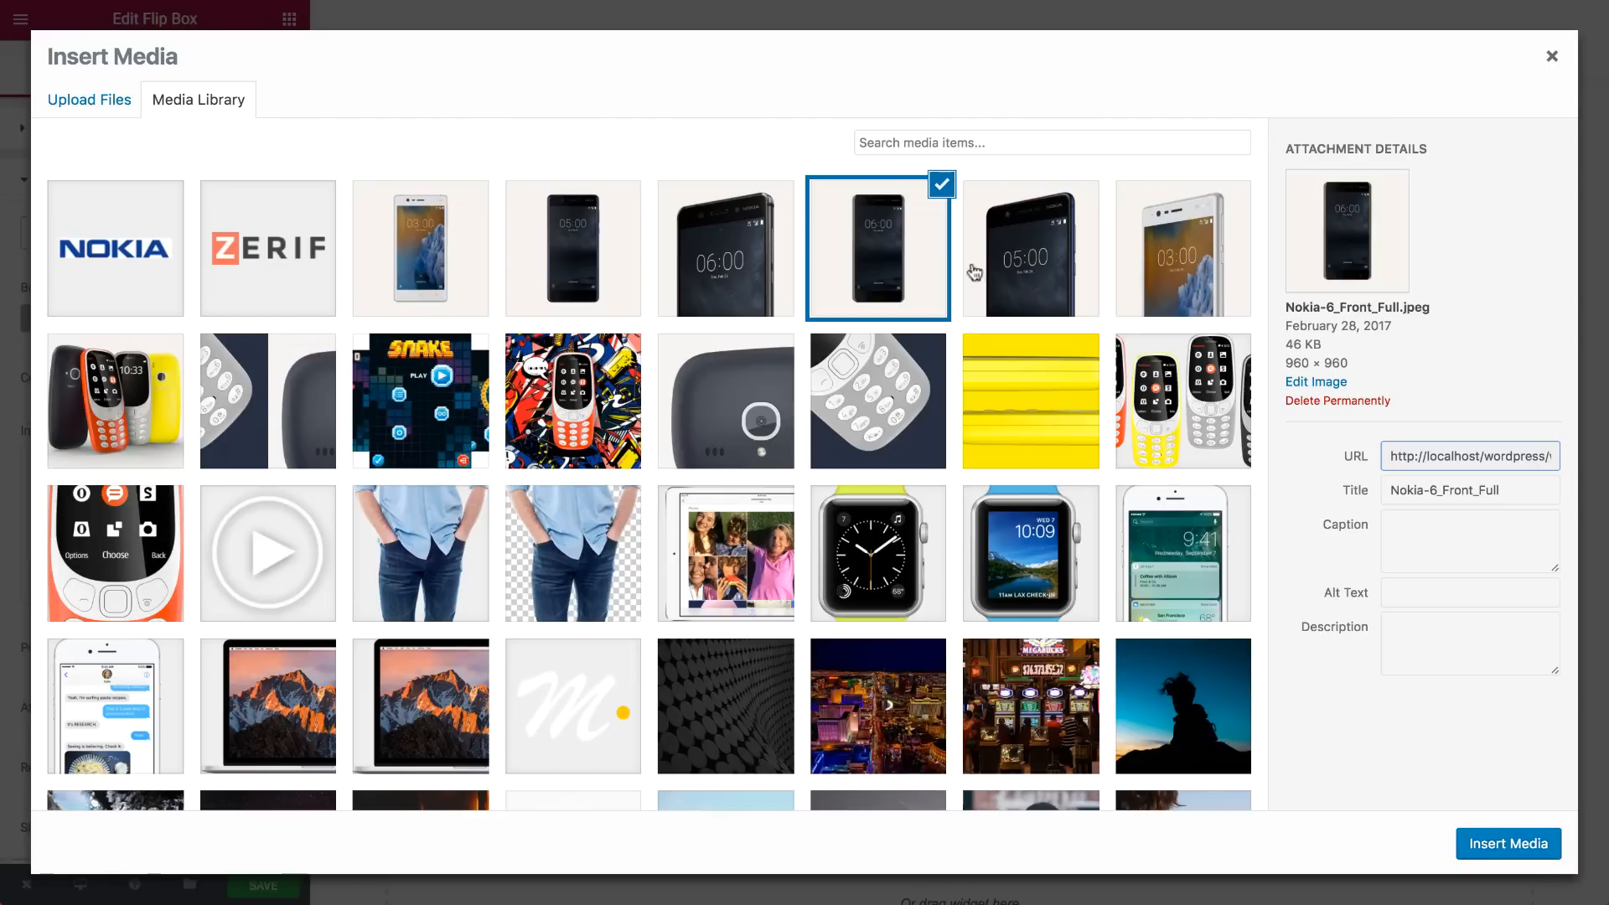
pyautogui.click(714, 254)
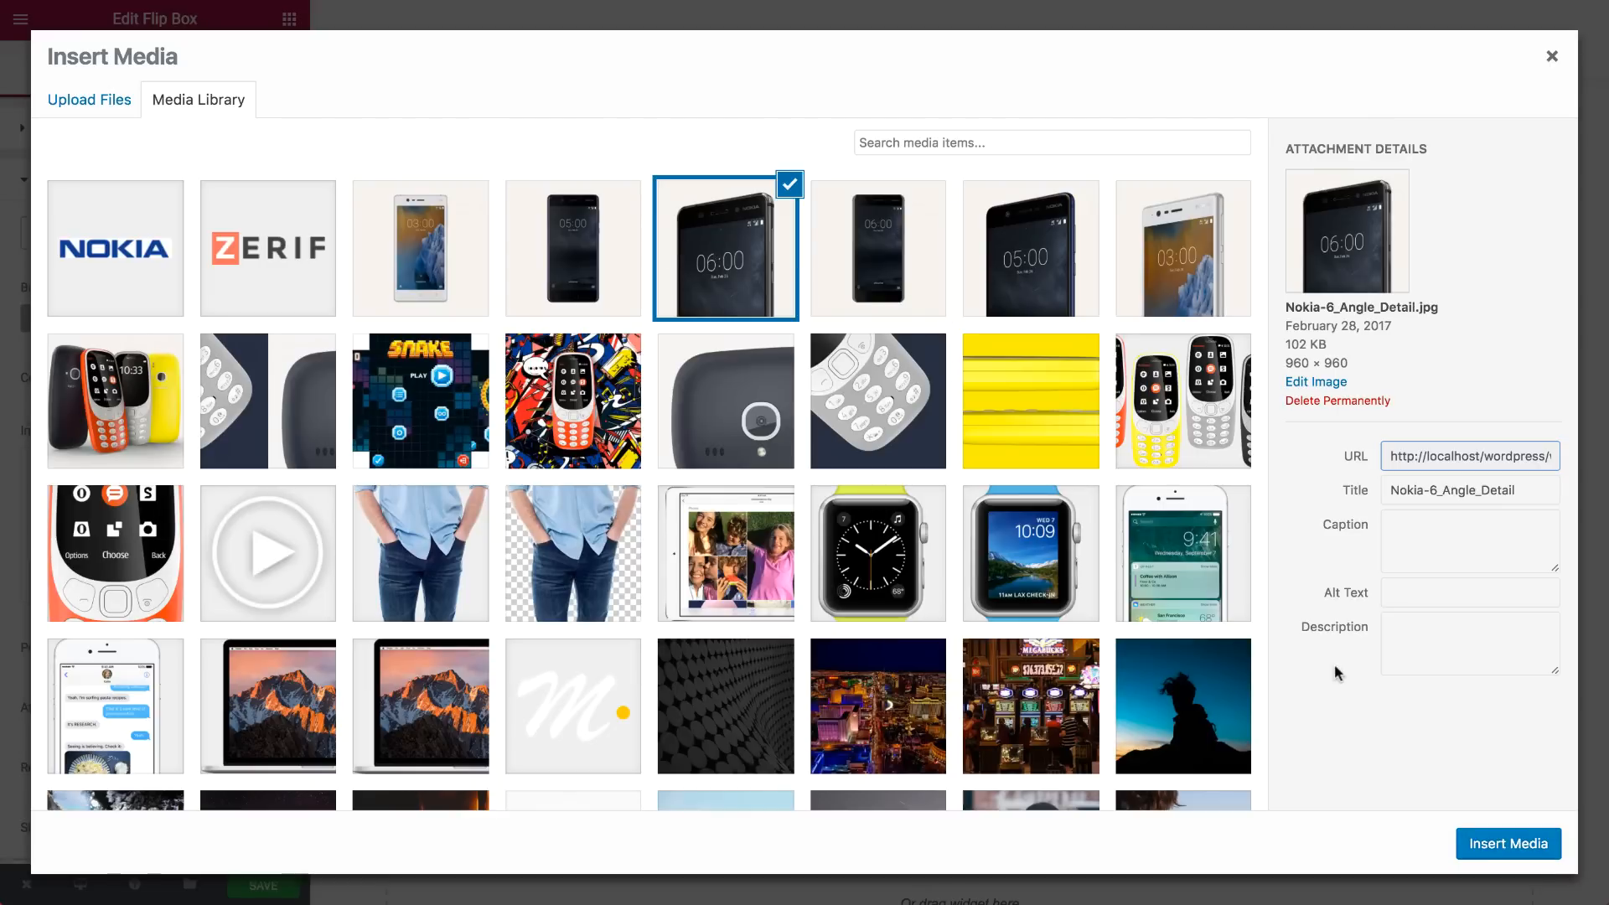
pyautogui.click(1480, 844)
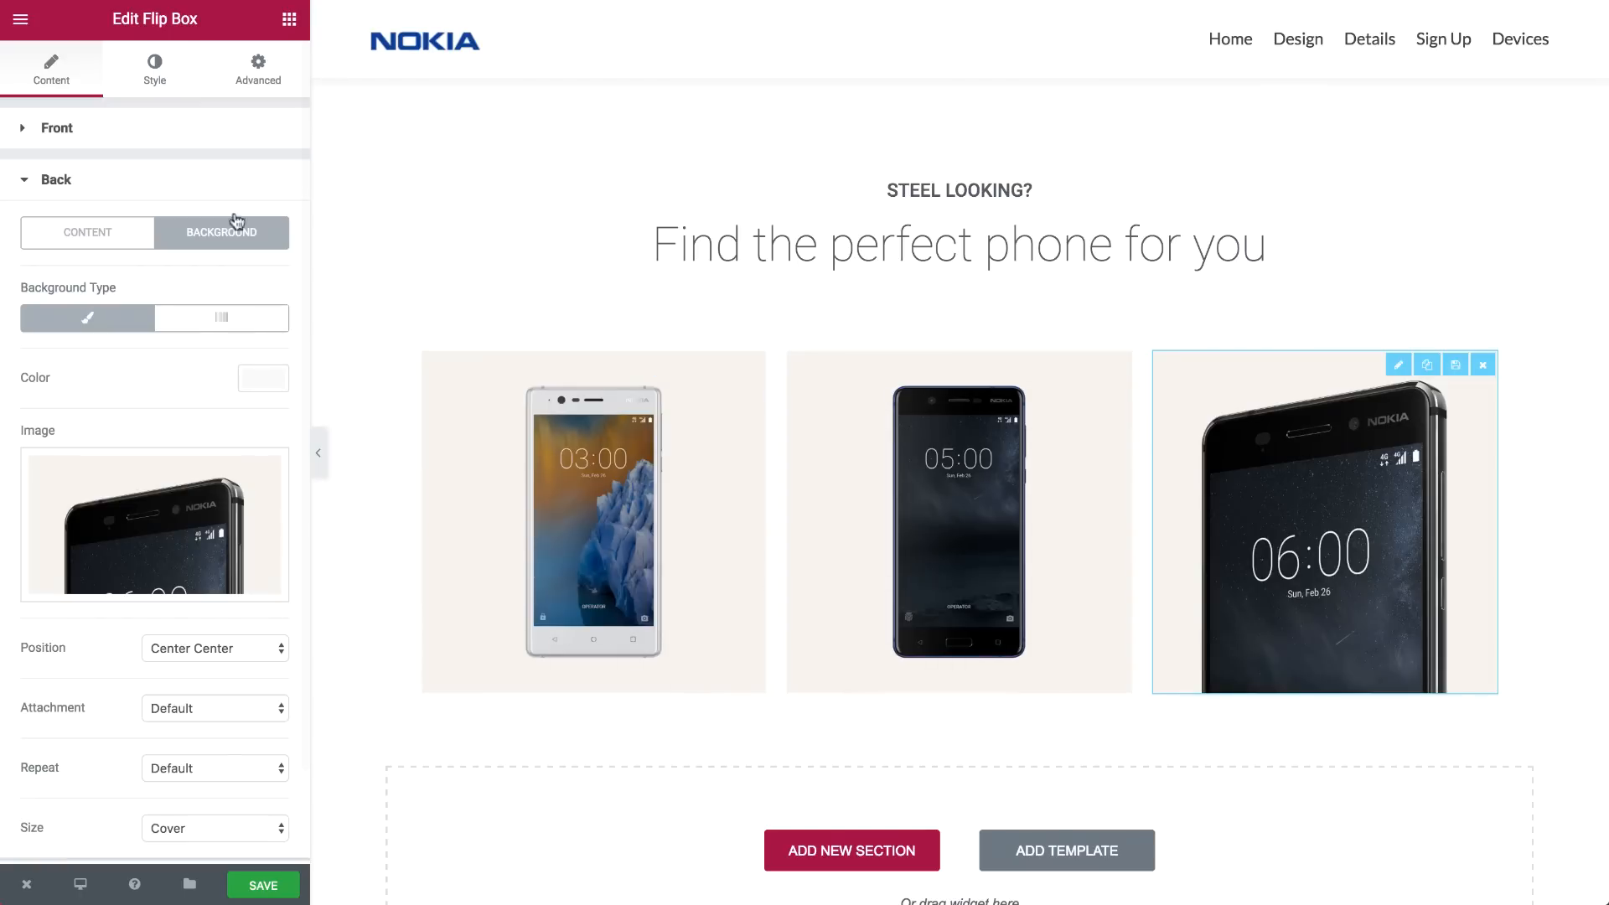
pyautogui.click(217, 141)
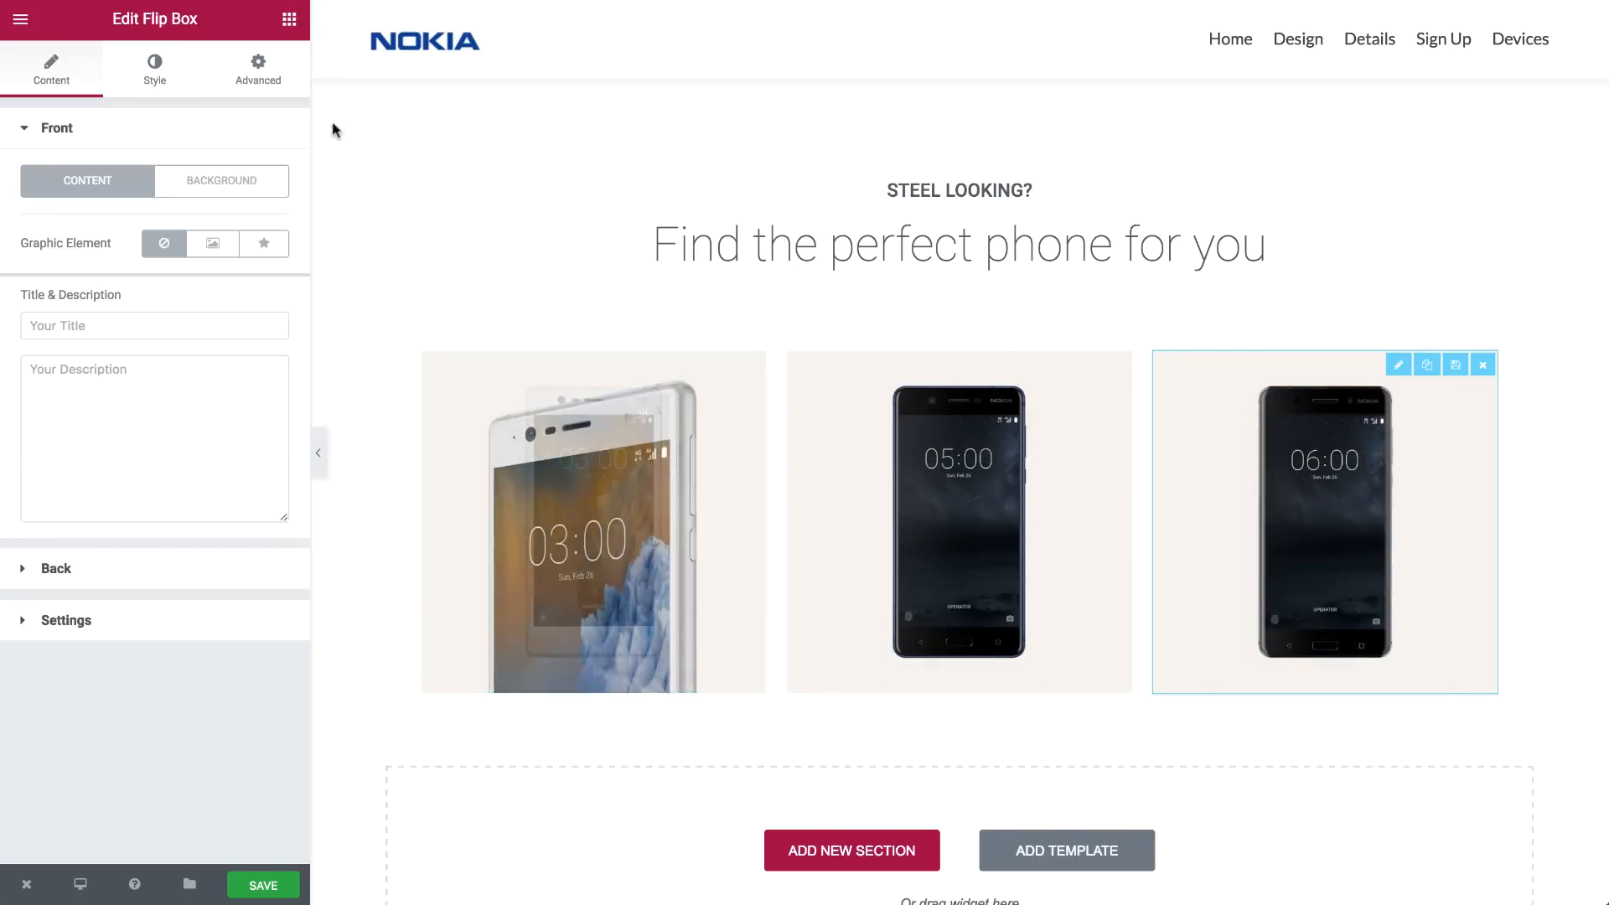
# Add a heading reading "Nokia 3" below the first column's flip box and copy the Nokia 6 description from the original Nokia page
pyautogui.click(289, 17)
pyautogui.moveTo(229, 163); pyautogui.dragTo(522, 677)
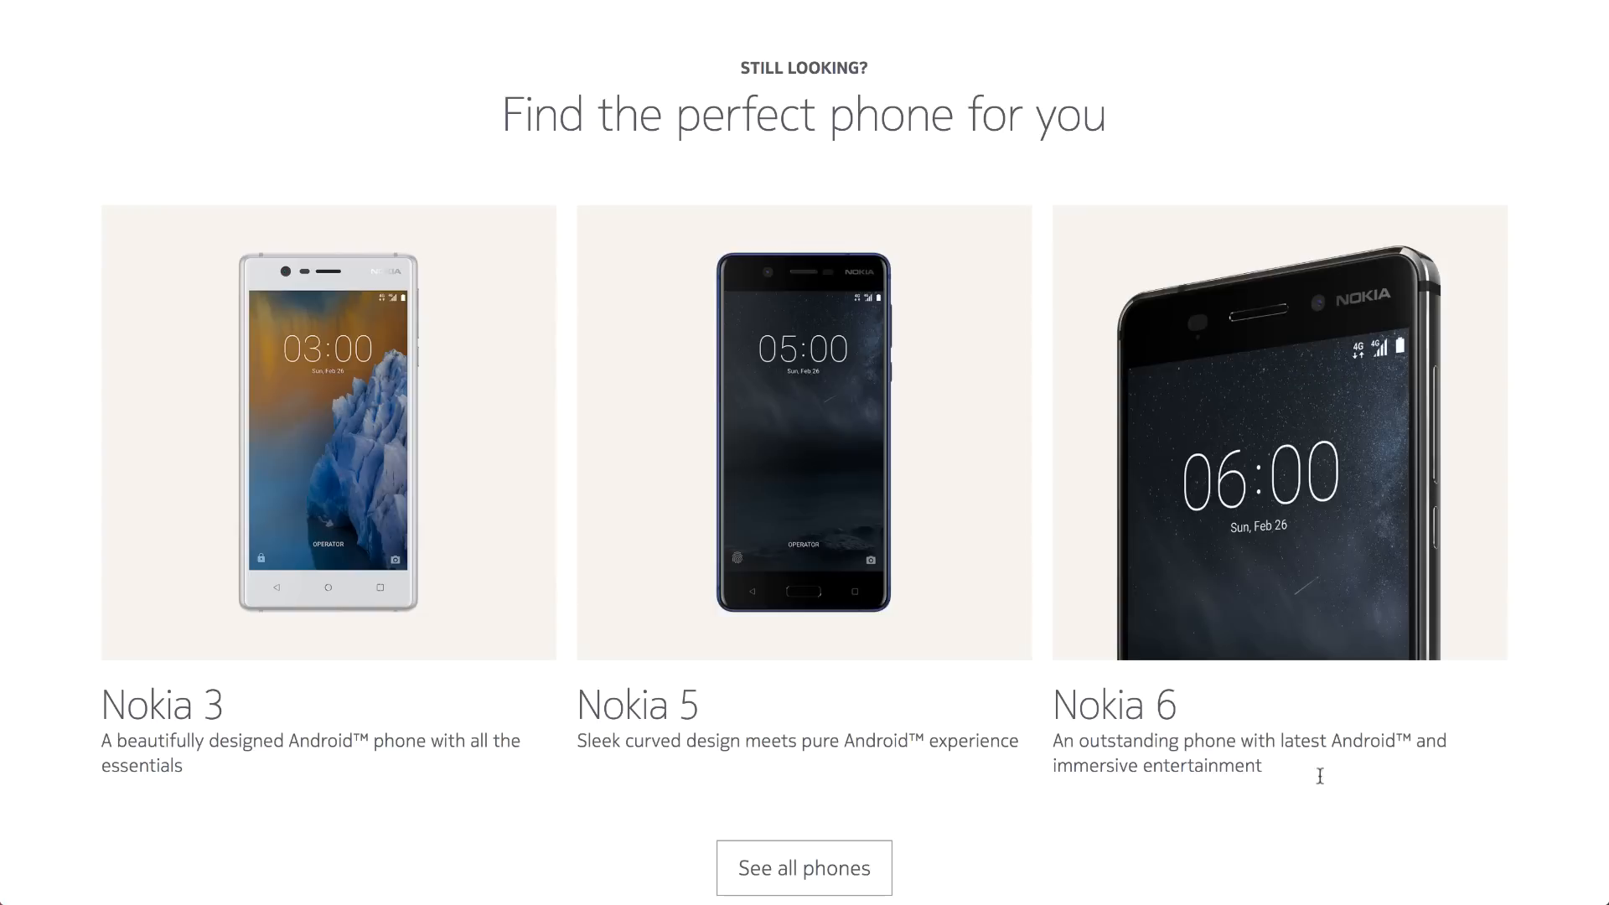
pyautogui.moveTo(1321, 768); pyautogui.dragTo(1062, 739)
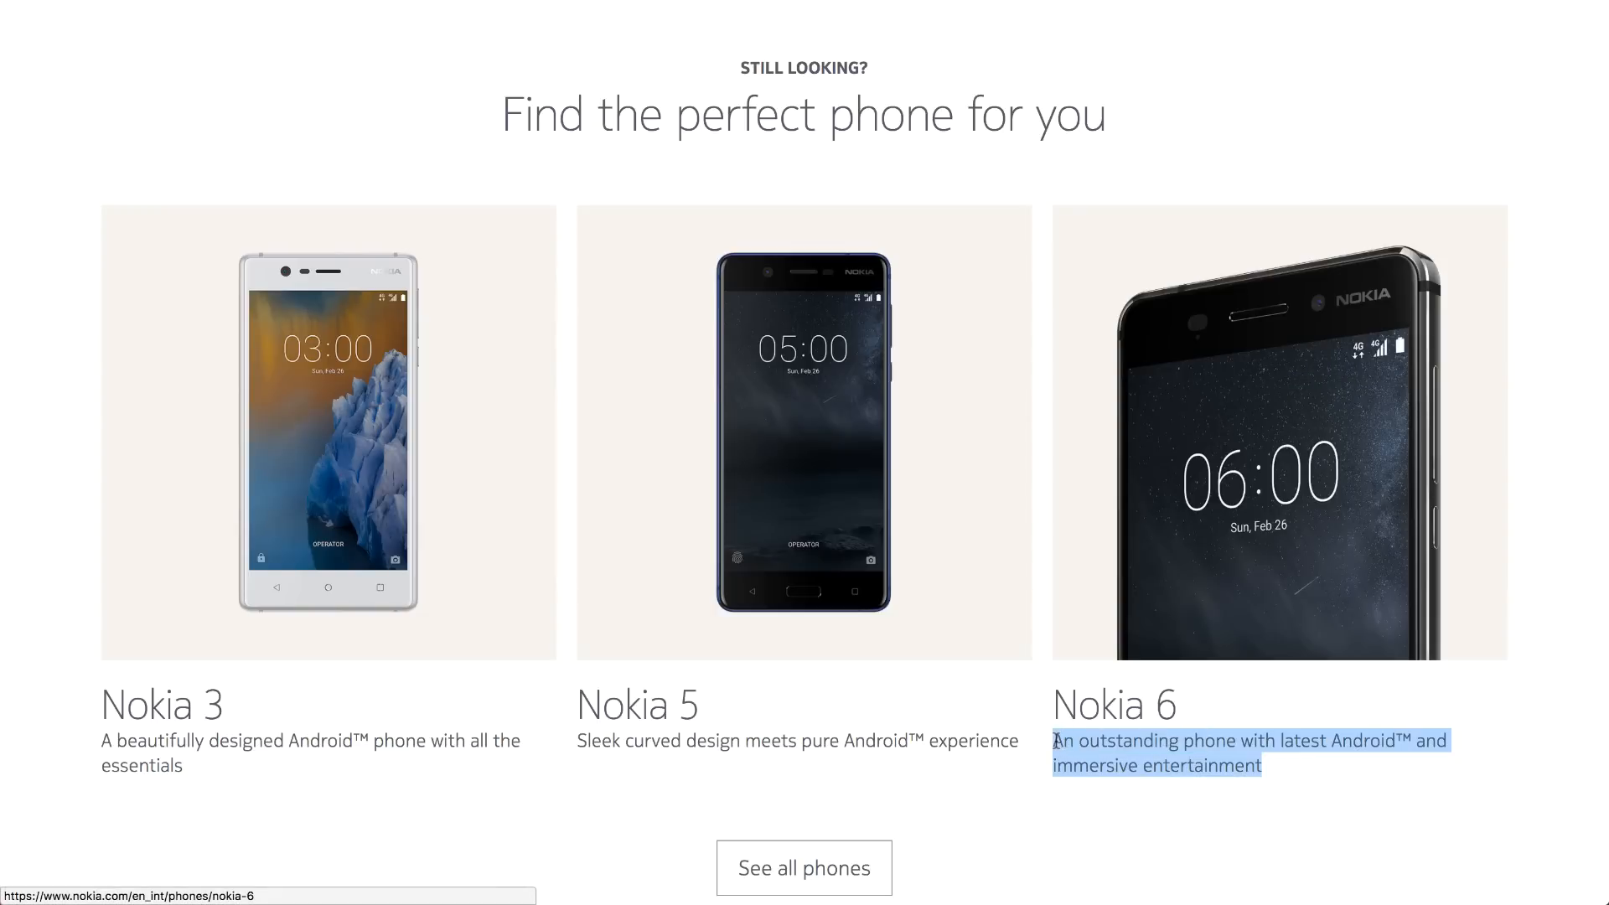
pyautogui.click(1009, 718)
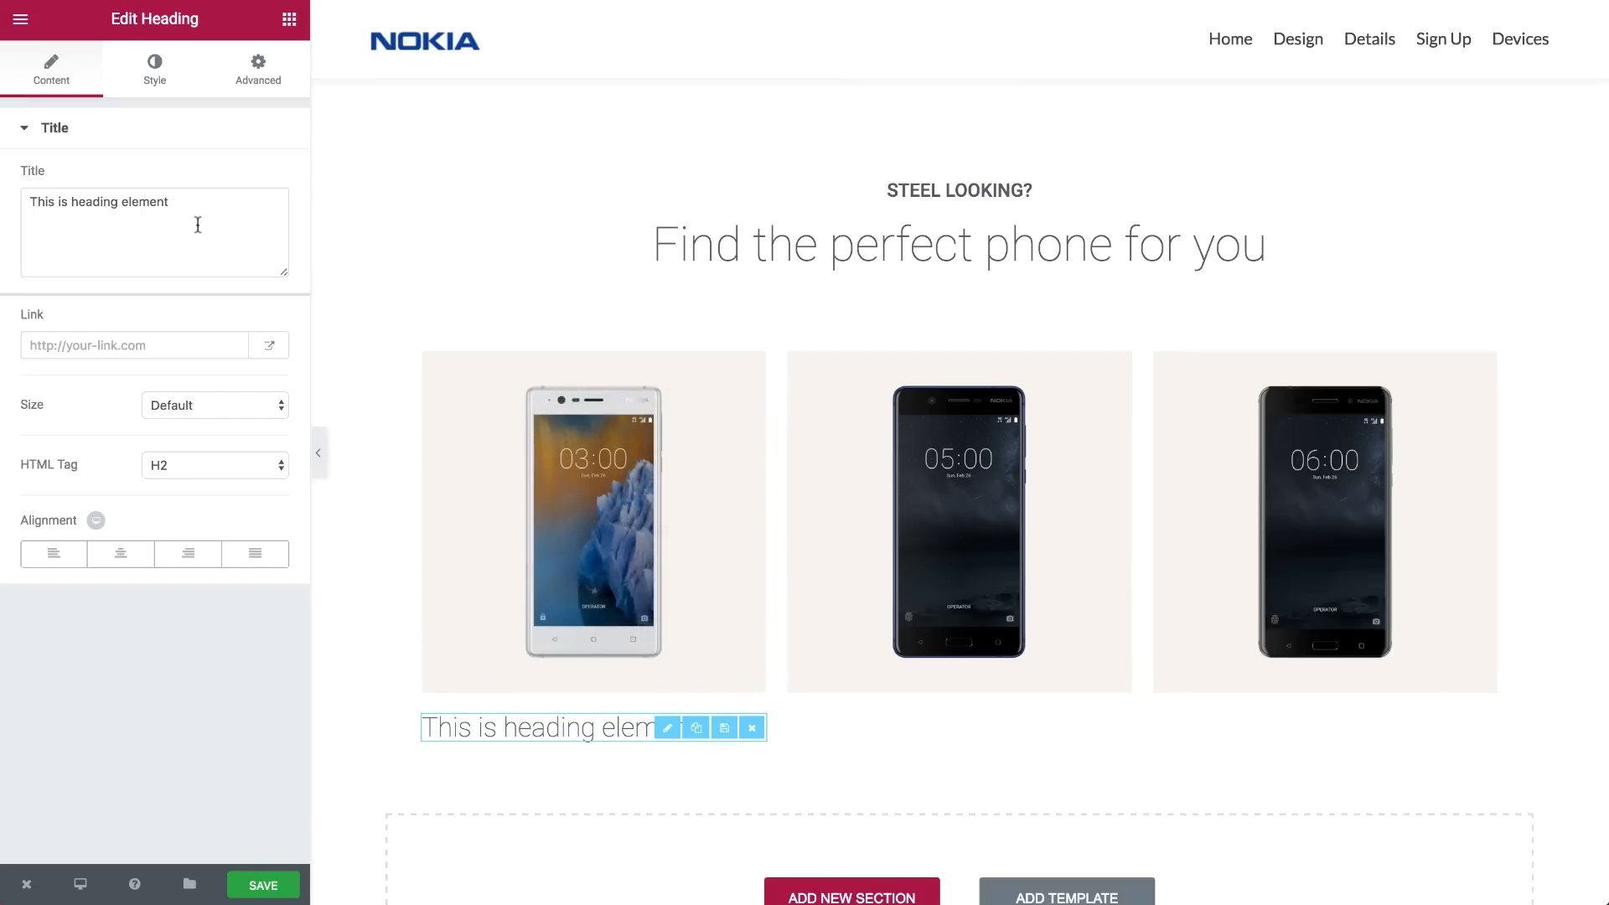
pyautogui.doubleClick(197, 221)
pyautogui.write('Nokia 3')
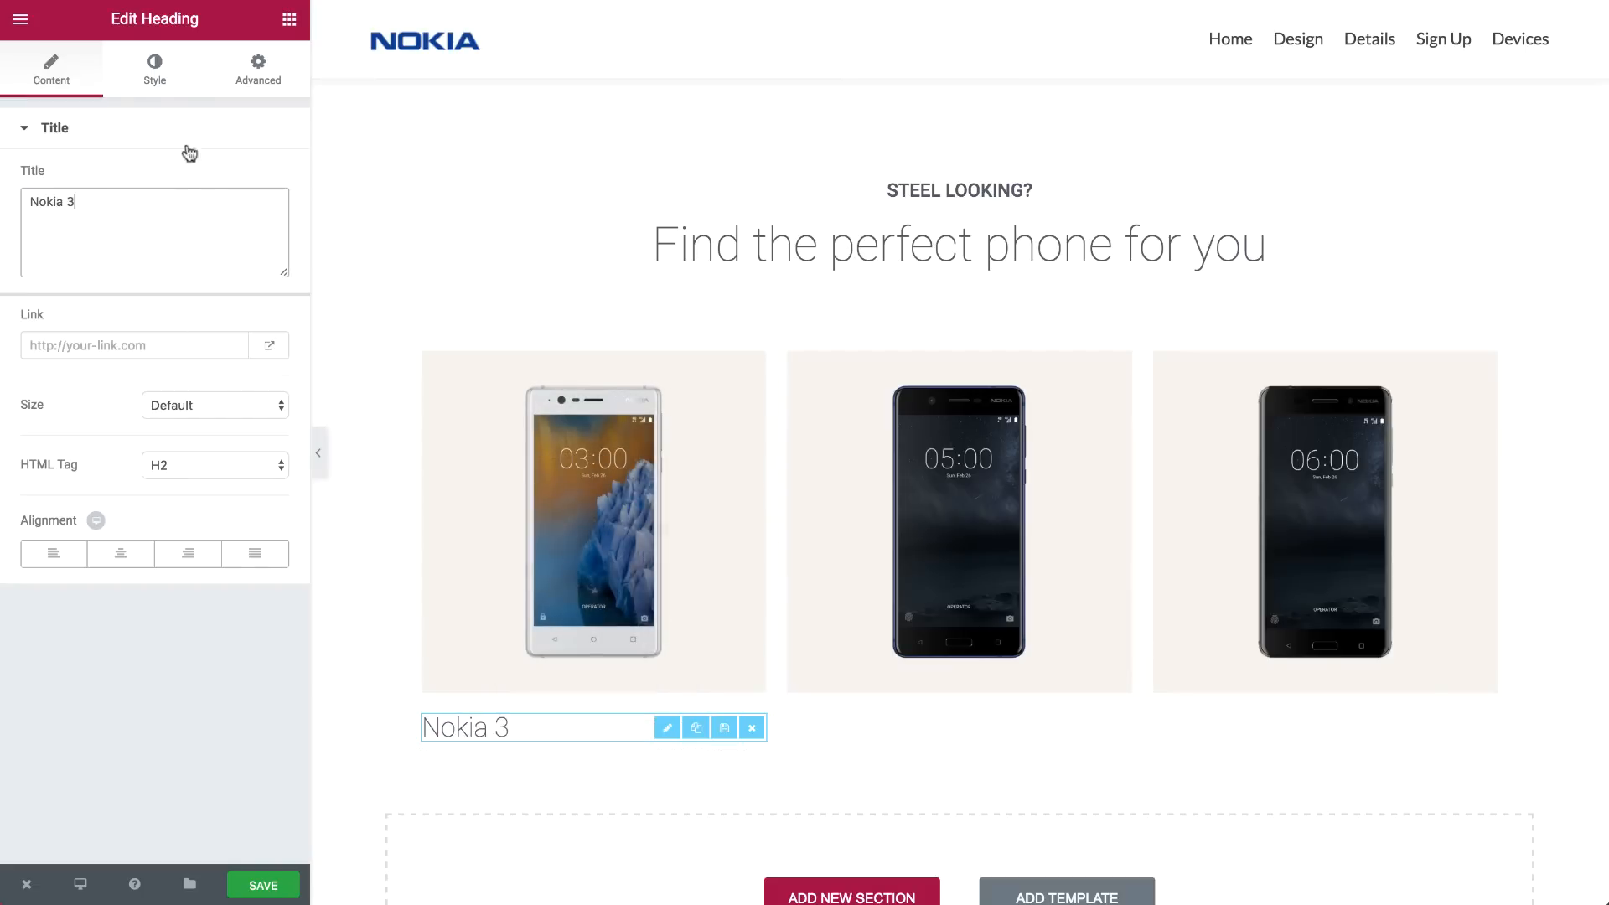
# Enable custom typography for the Nokia 3 heading and set its size to 40 px
pyautogui.click(153, 61)
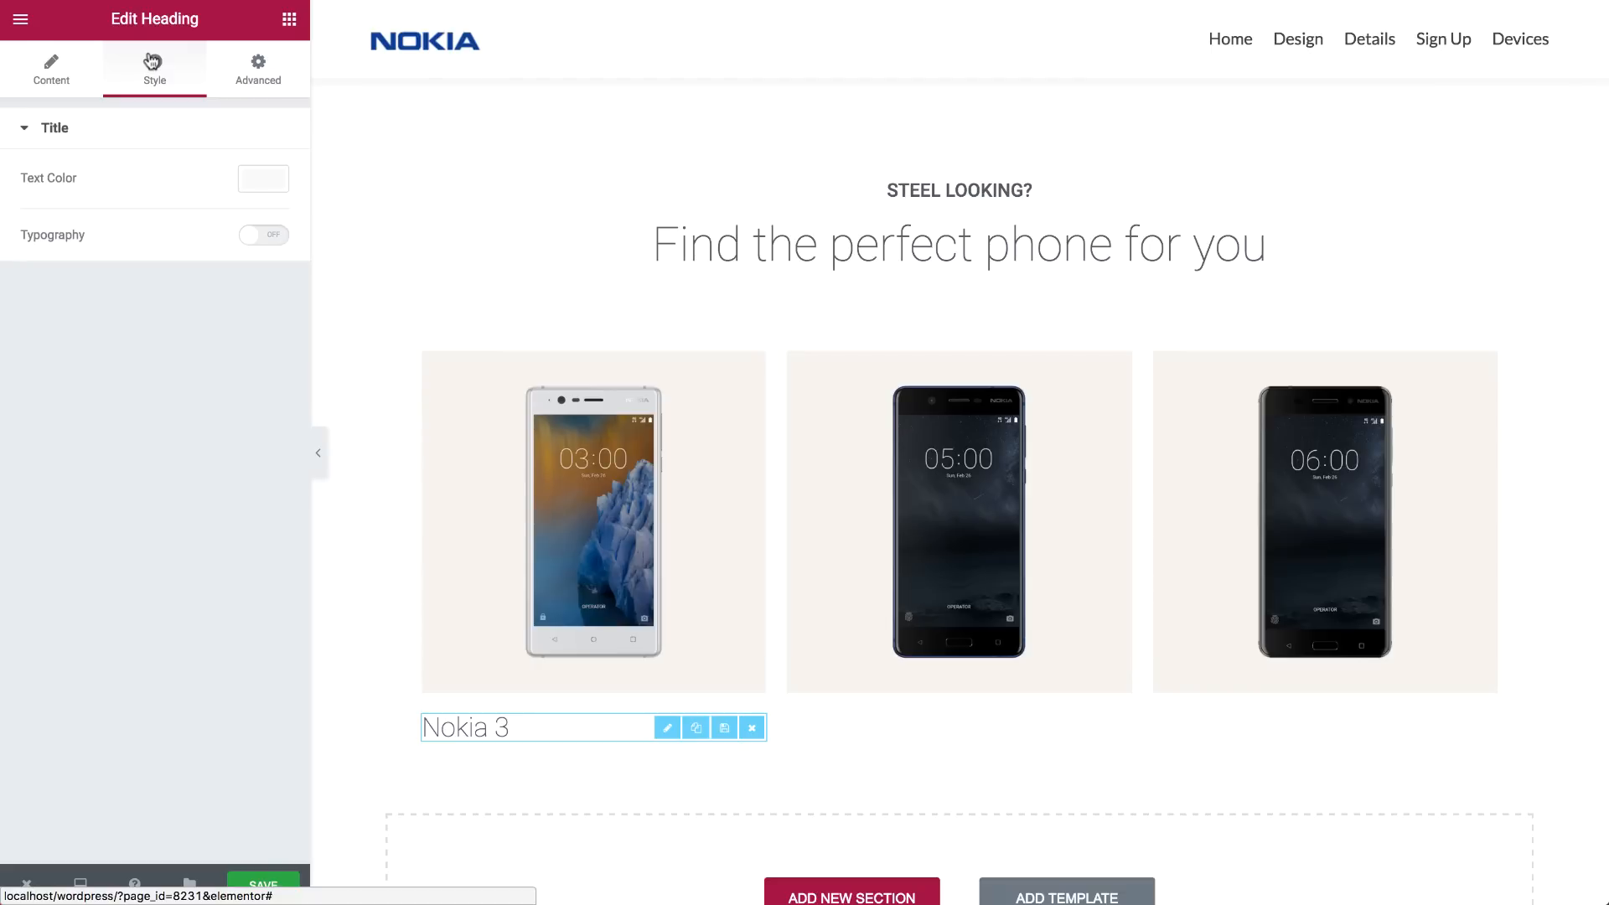
pyautogui.click(263, 234)
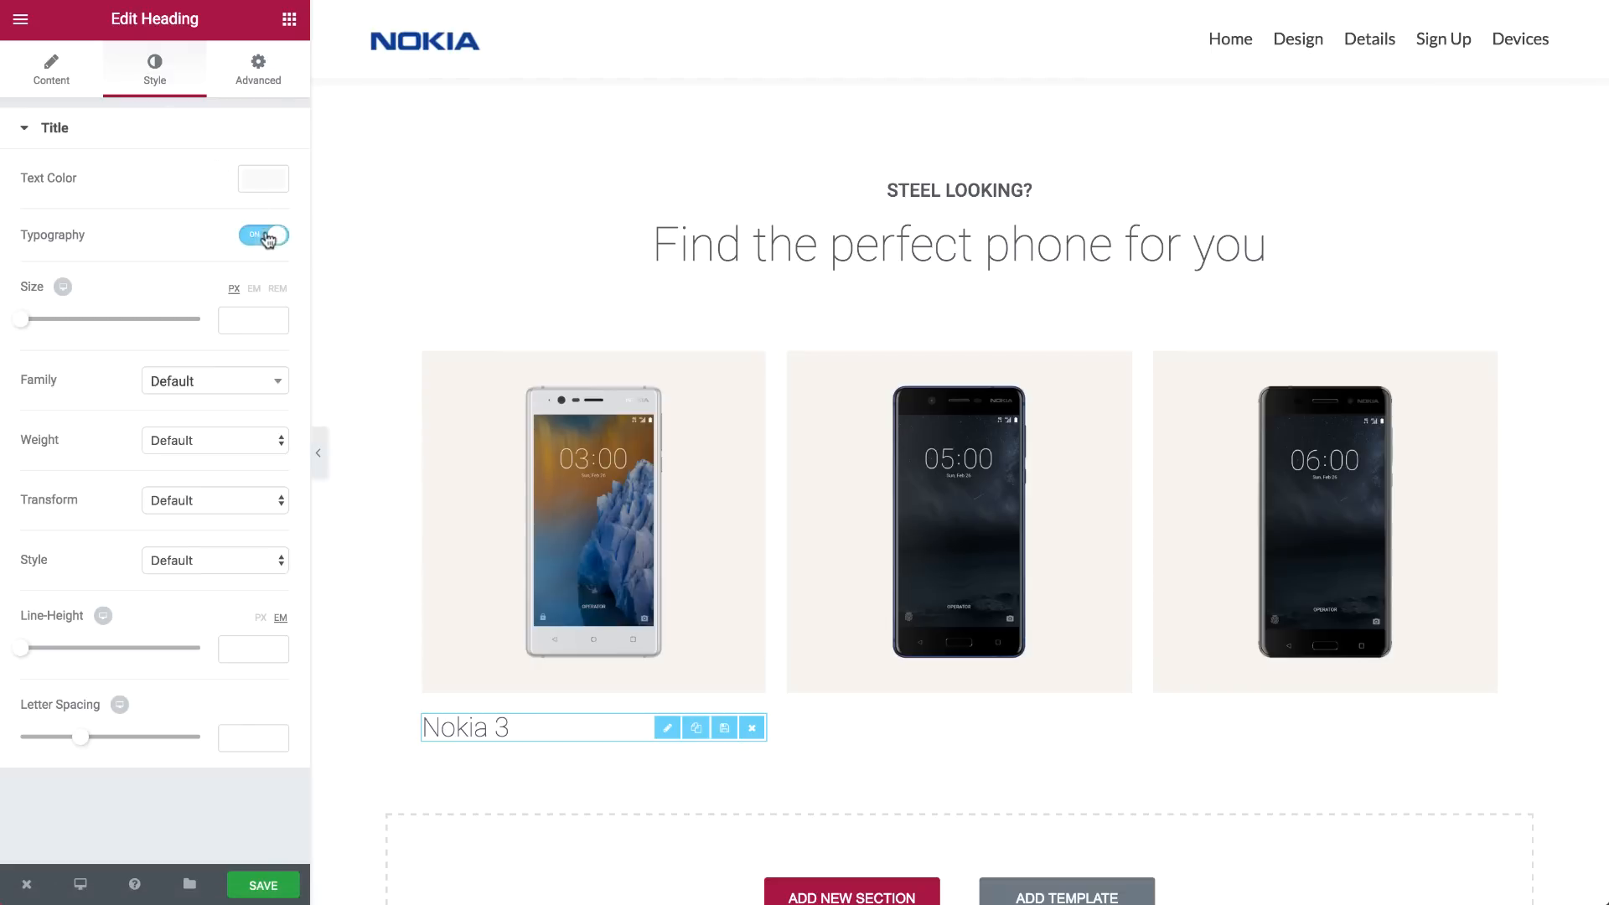
pyautogui.click(232, 327)
pyautogui.write('40')
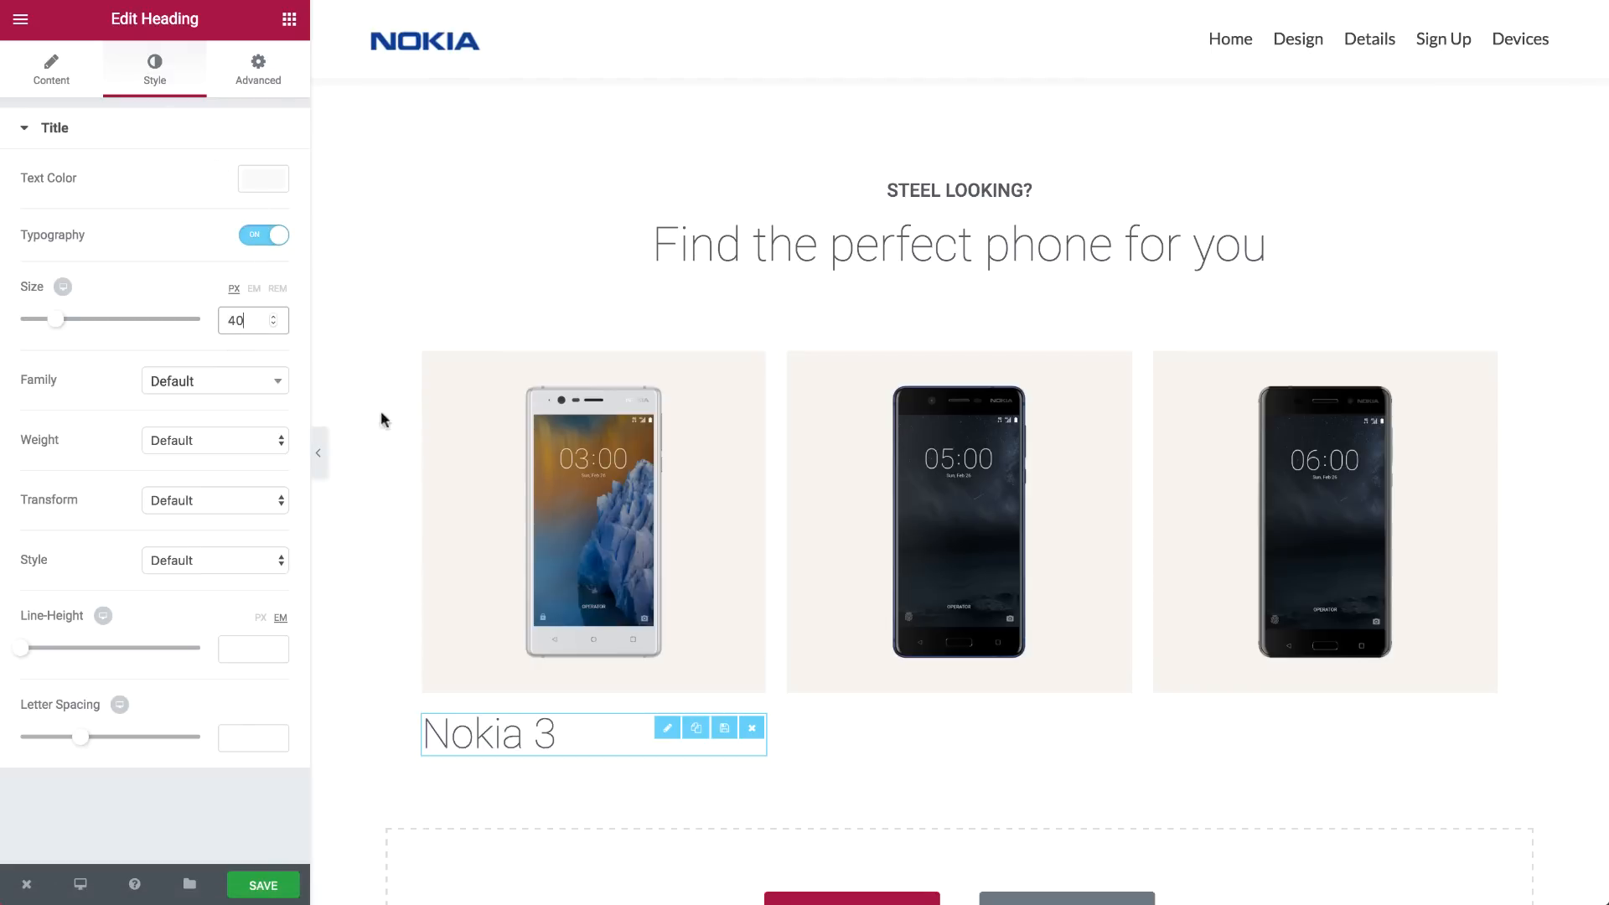
# Duplicate the Nokia 3 heading and replace the copy's text with "An outstanding phone with latest Android™ and immersive entertainment"
pyautogui.click(694, 728)
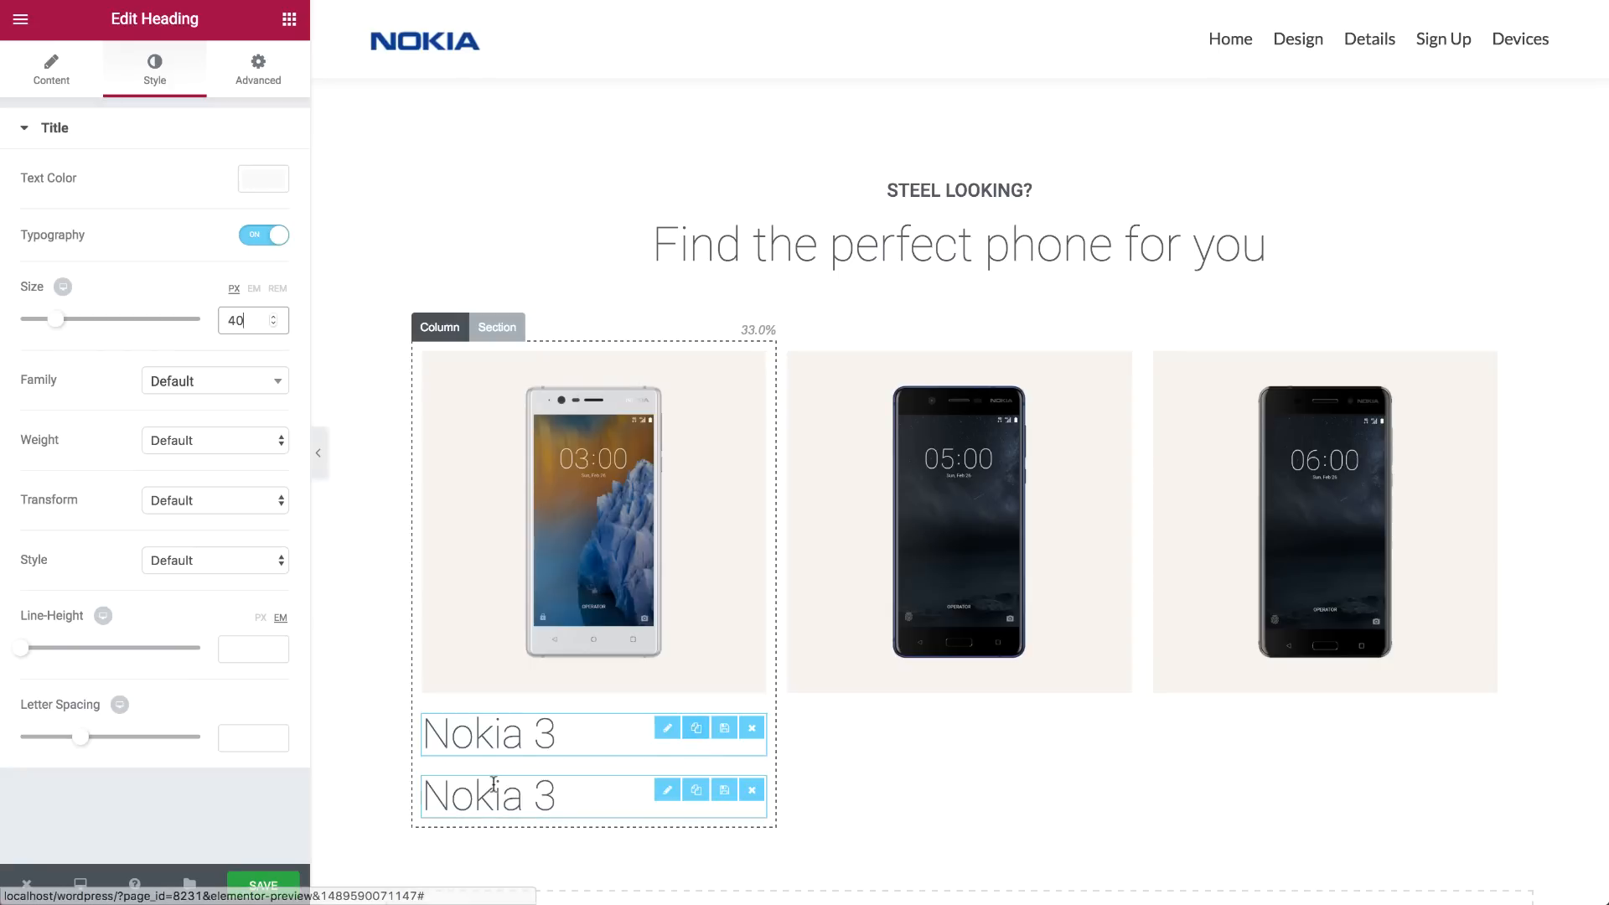
pyautogui.click(143, 251)
pyautogui.press('super+a')
pyautogui.write('An outstanding phone with latest Android™ and immersive entertainment')
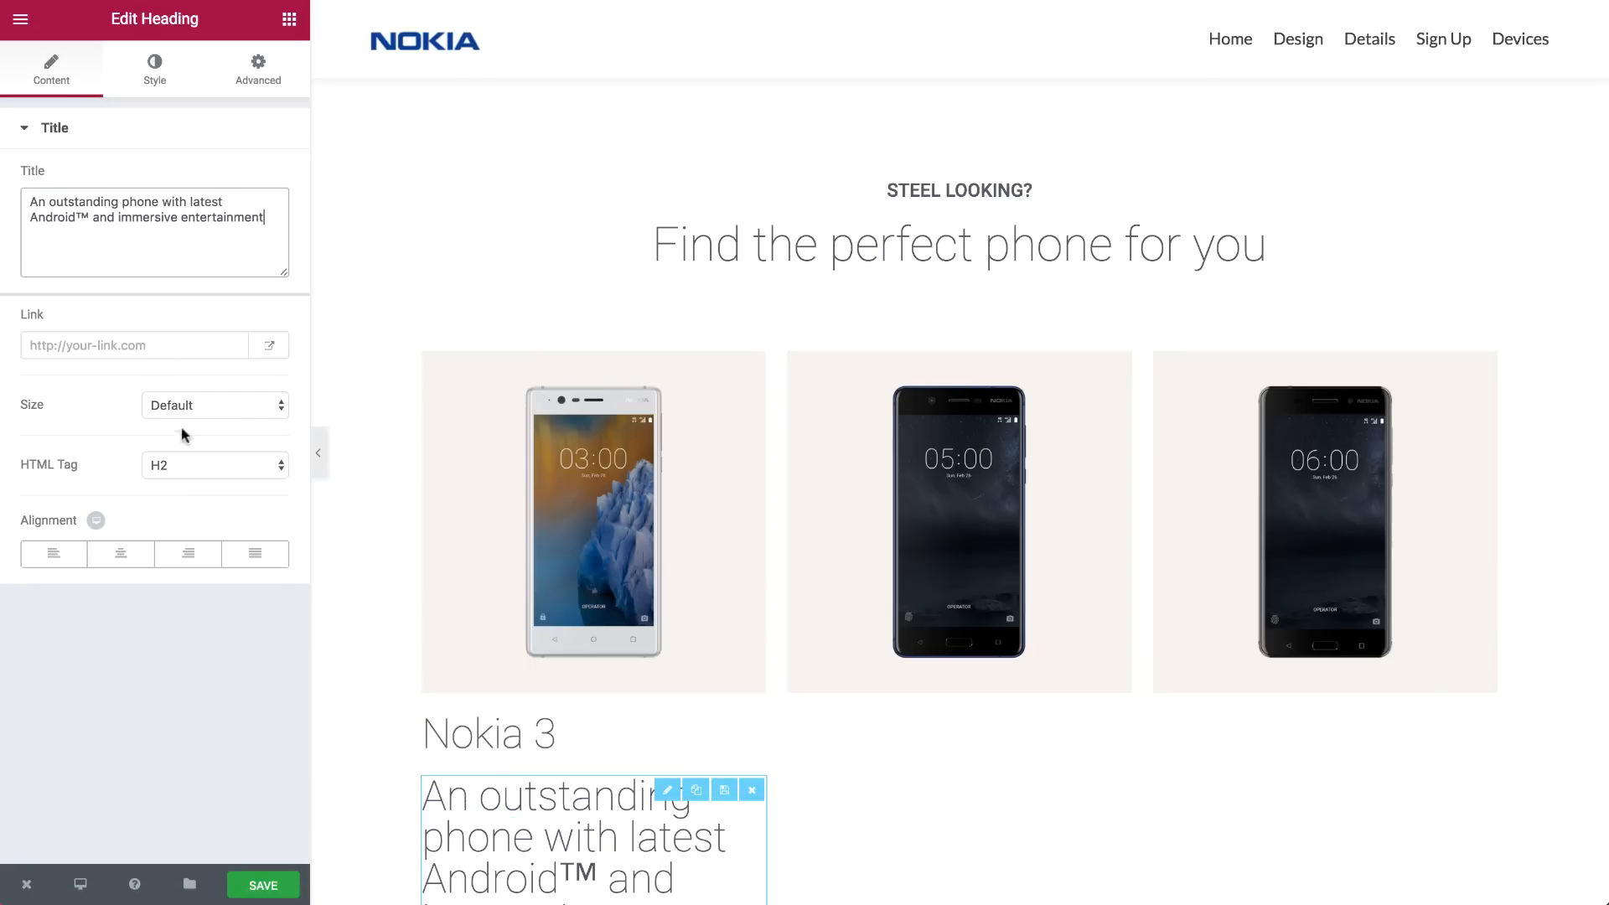
# Change the description heading's HTML tag and set its text size to 18 px
pyautogui.click(183, 463)
pyautogui.click(179, 486)
pyautogui.click(155, 87)
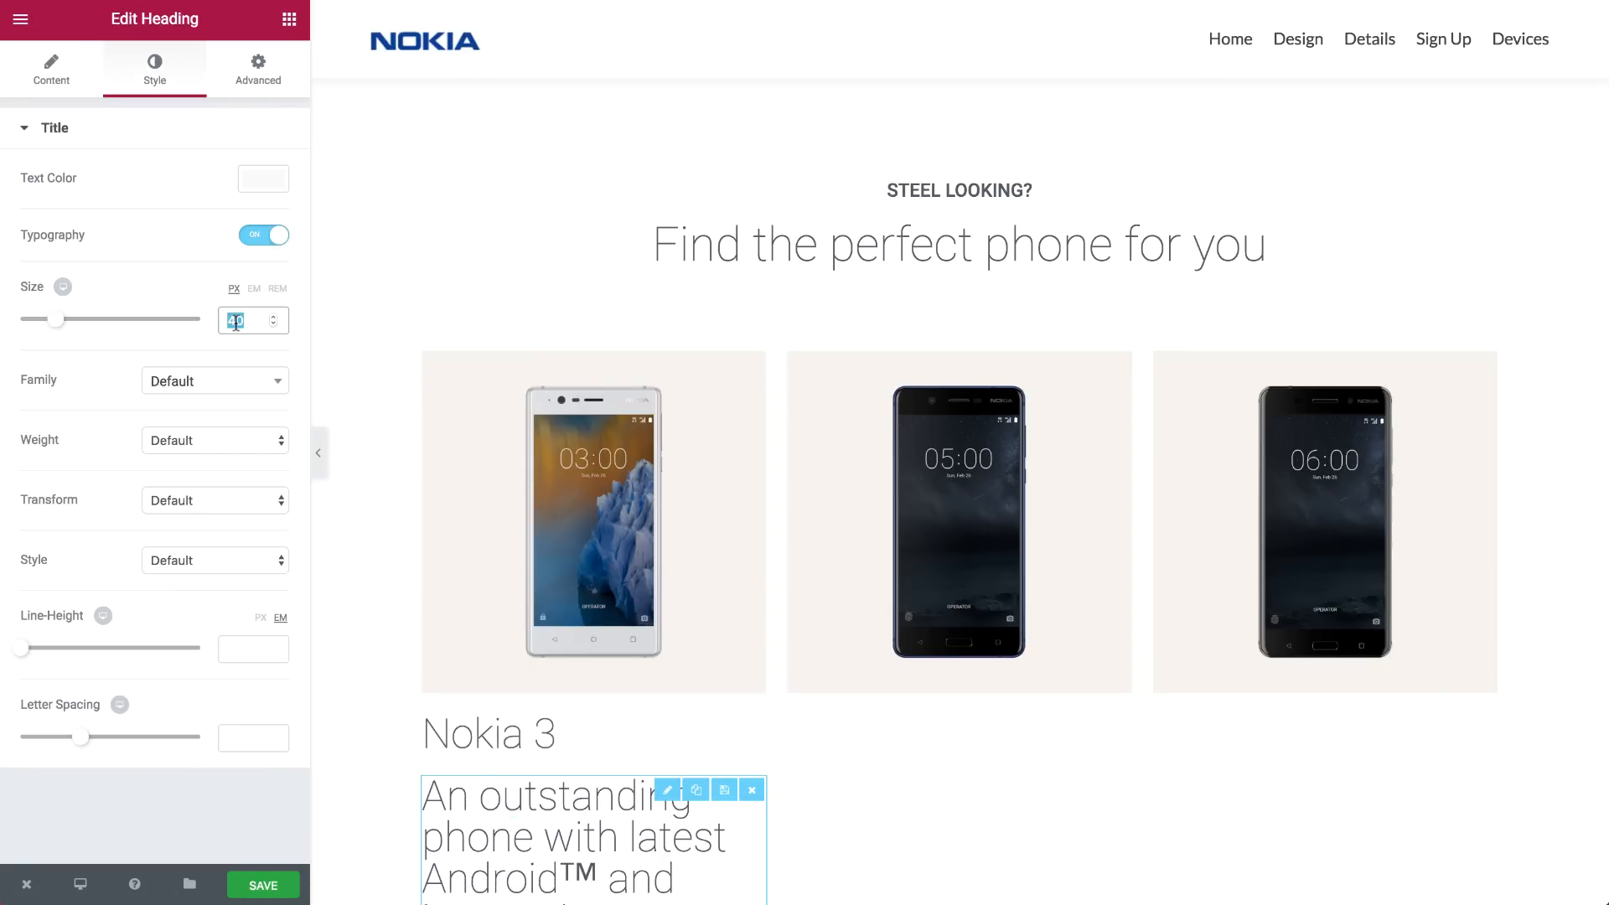
pyautogui.write('18')
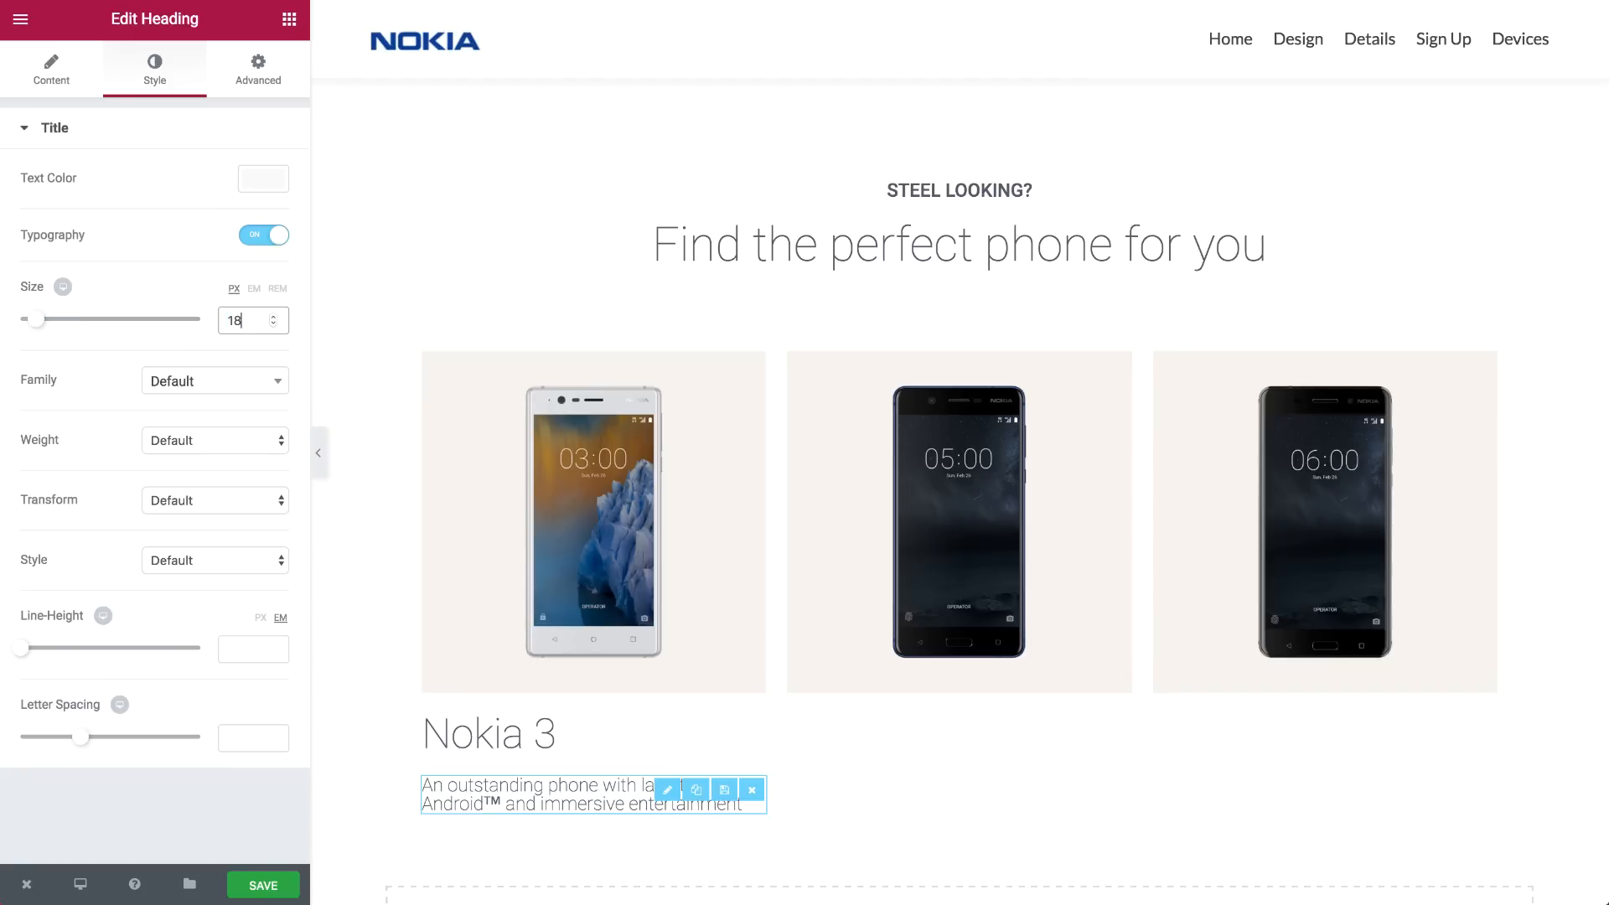
# Unlink the description heading's margins and set its top margin to -10 px
pyautogui.click(241, 84)
pyautogui.click(262, 207)
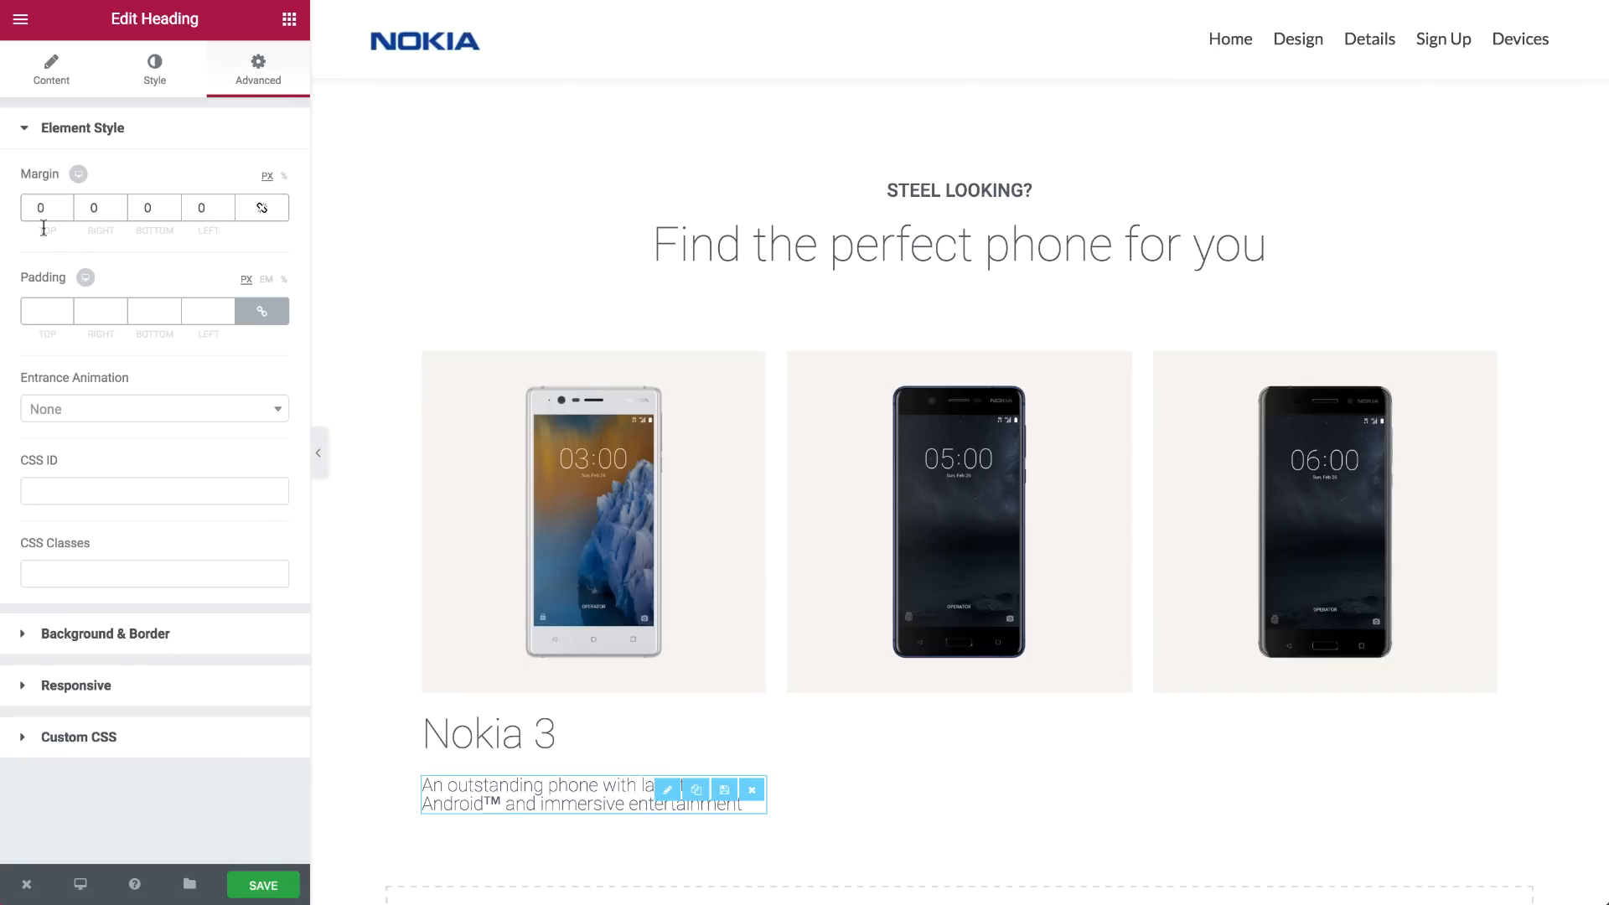
pyautogui.press('BackSpace')
pyautogui.write('-10')
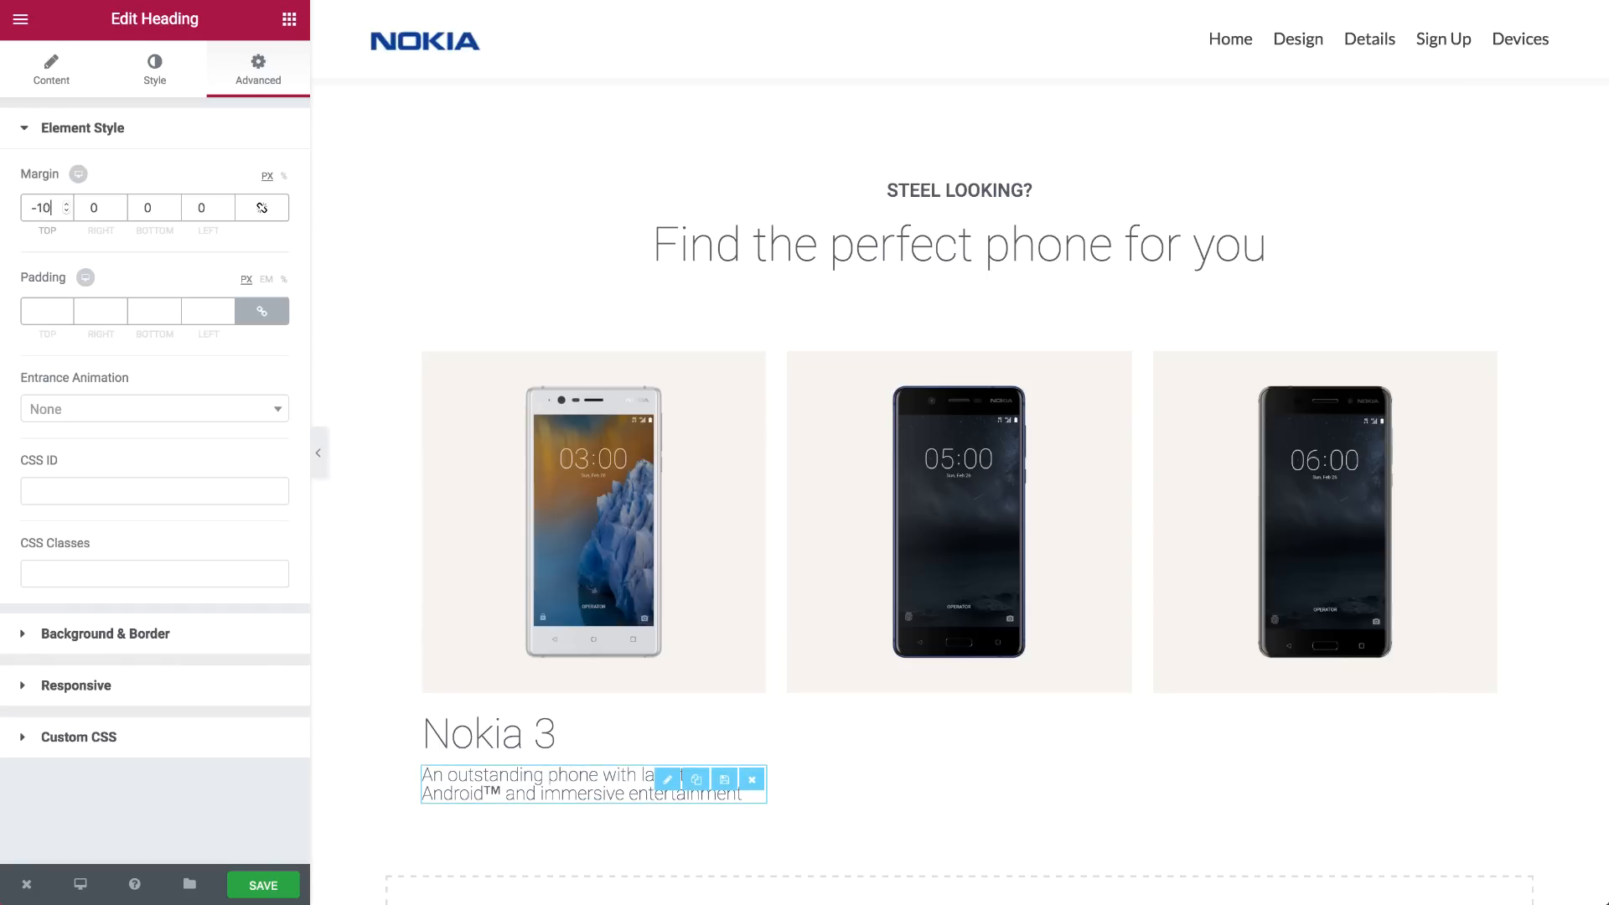
# Duplicate the Nokia 3 heading and its description into the second and third columns, below their flip boxes
pyautogui.click(697, 734)
pyautogui.moveTo(687, 734); pyautogui.dragTo(898, 362)
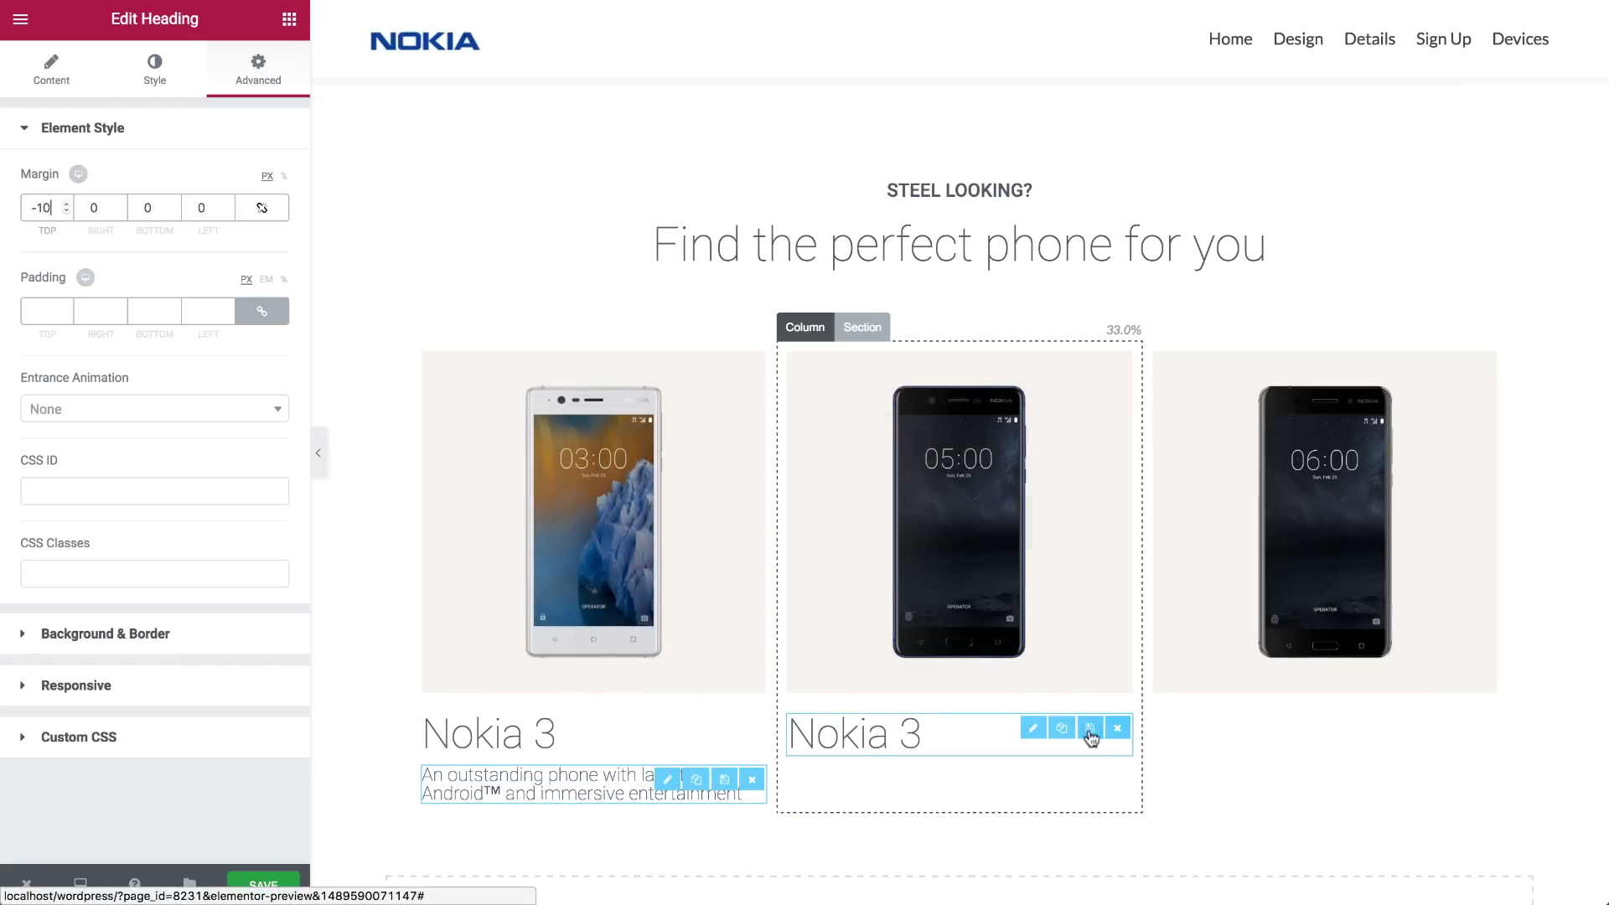
pyautogui.click(696, 780)
pyautogui.moveTo(693, 779); pyautogui.dragTo(1250, 742)
pyautogui.click(1061, 729)
pyautogui.click(1061, 758)
pyautogui.moveTo(994, 791); pyautogui.dragTo(1256, 759)
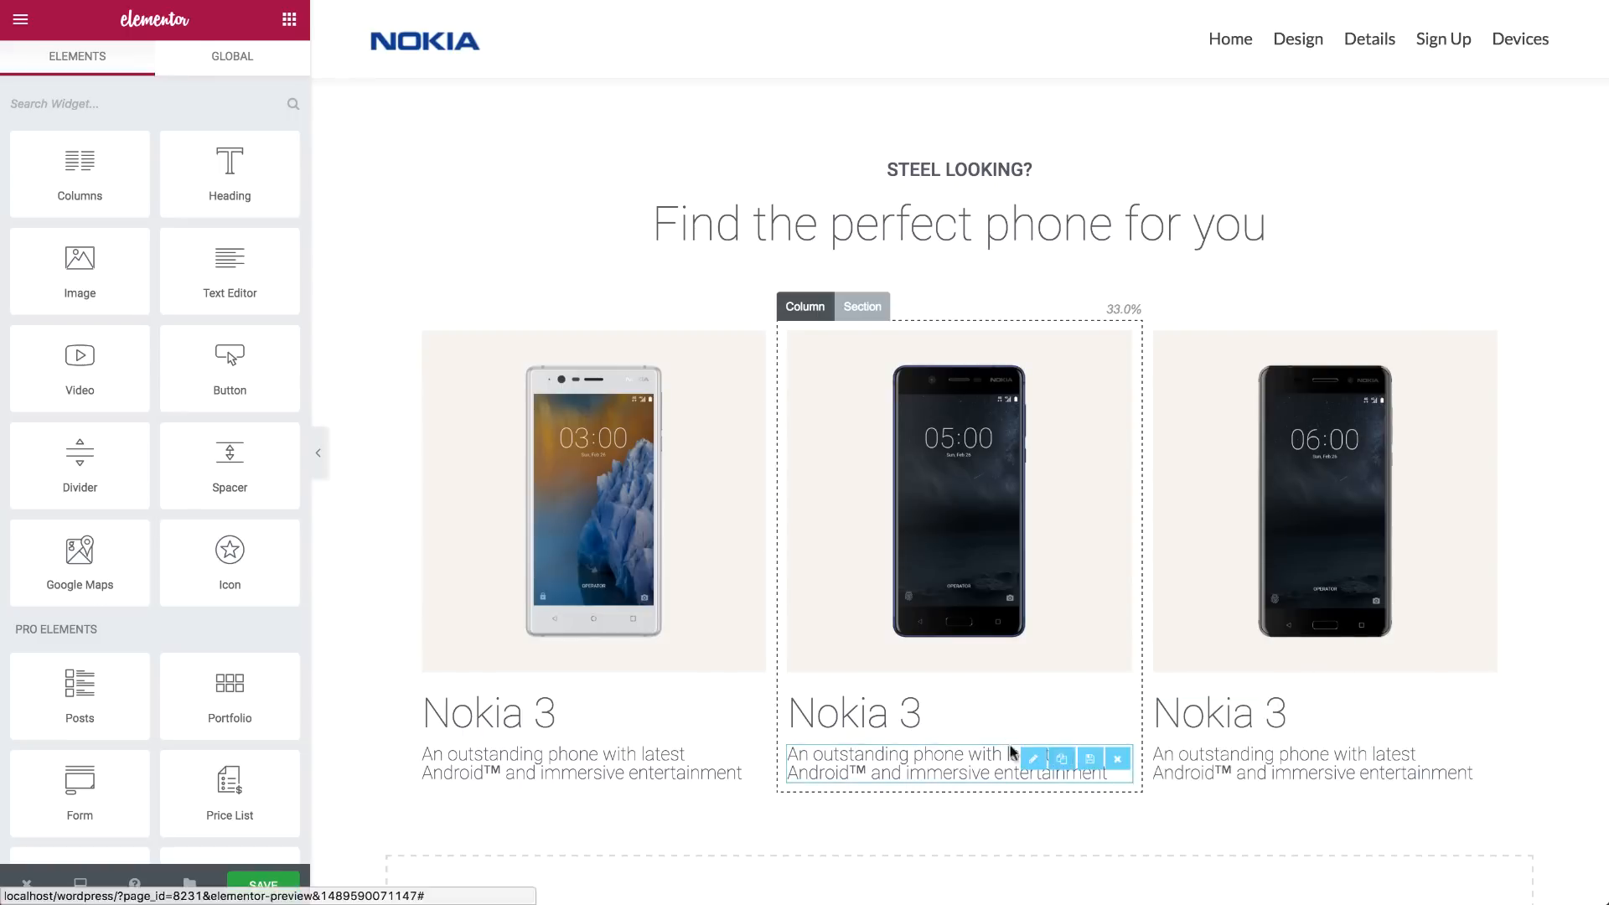
# Change the second column's title to "Nokia 5" and the third column's title to "Nokia 6"
pyautogui.click(911, 713)
pyautogui.click(143, 233)
pyautogui.write('5')
pyautogui.click(1239, 712)
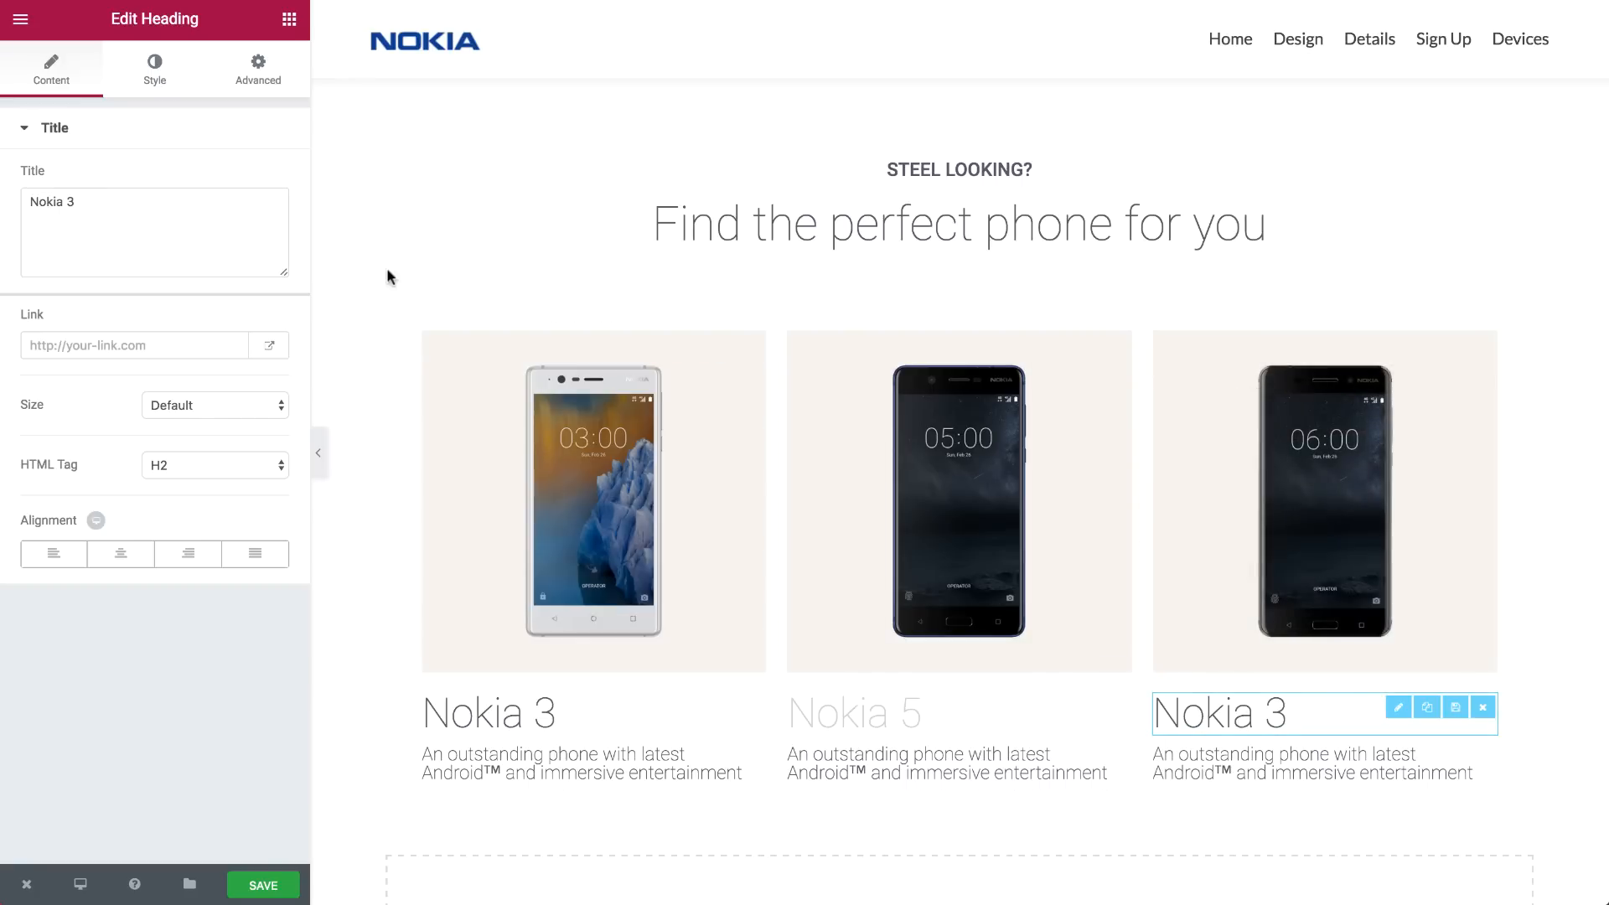
pyautogui.click(253, 227)
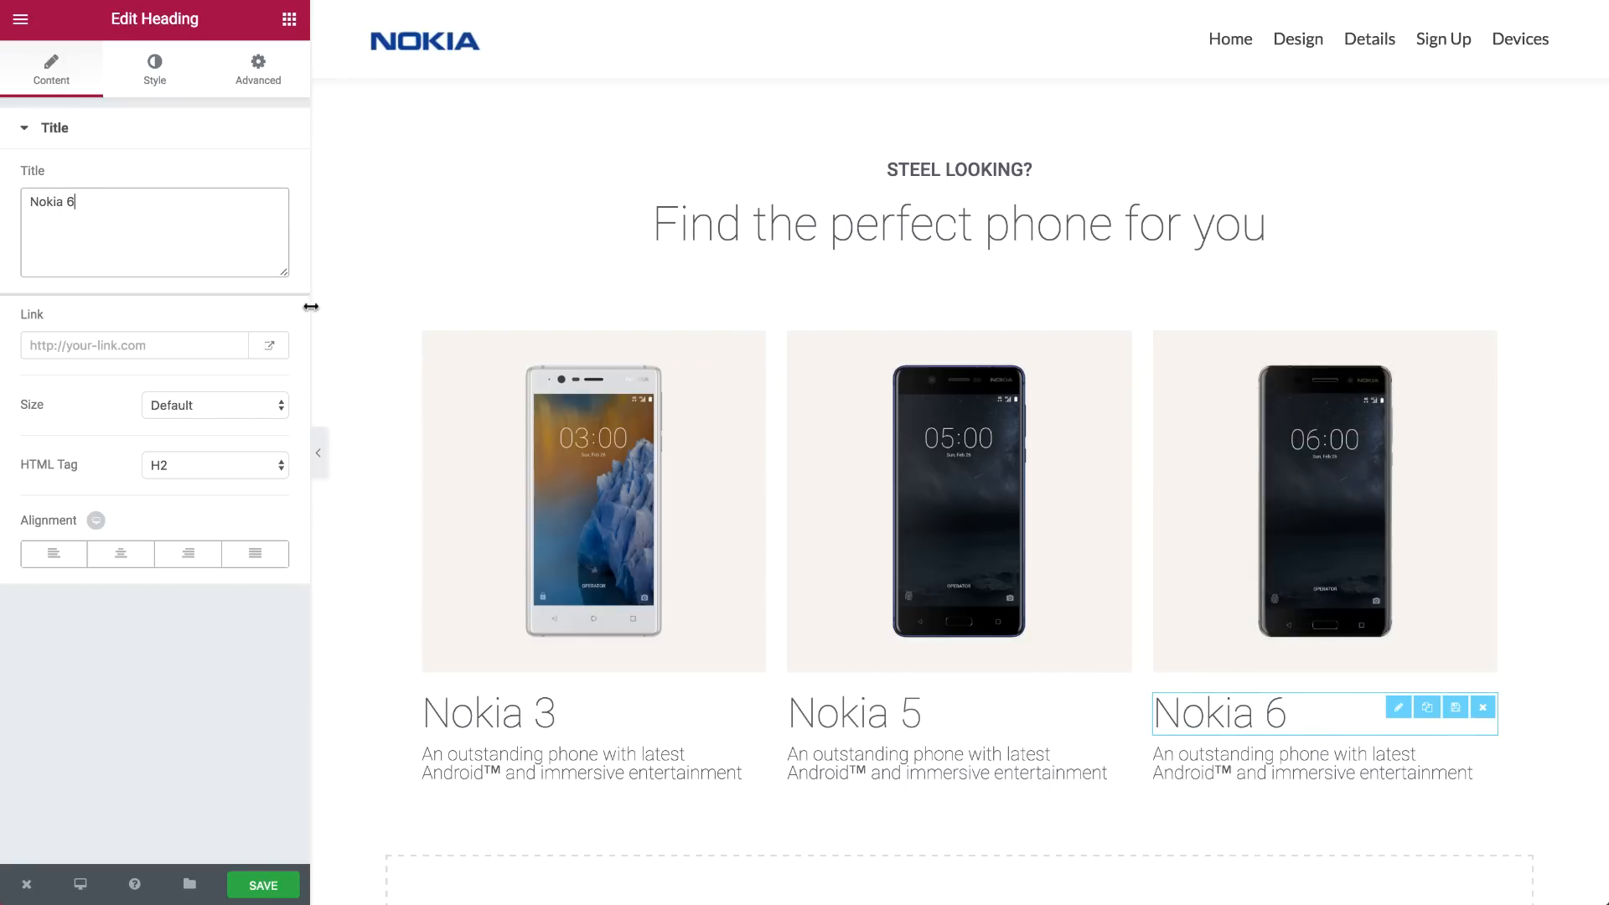
# Hide the editing panel and review the whole landing page, from the hero section to the phone columns above the footer
pyautogui.click(319, 454)
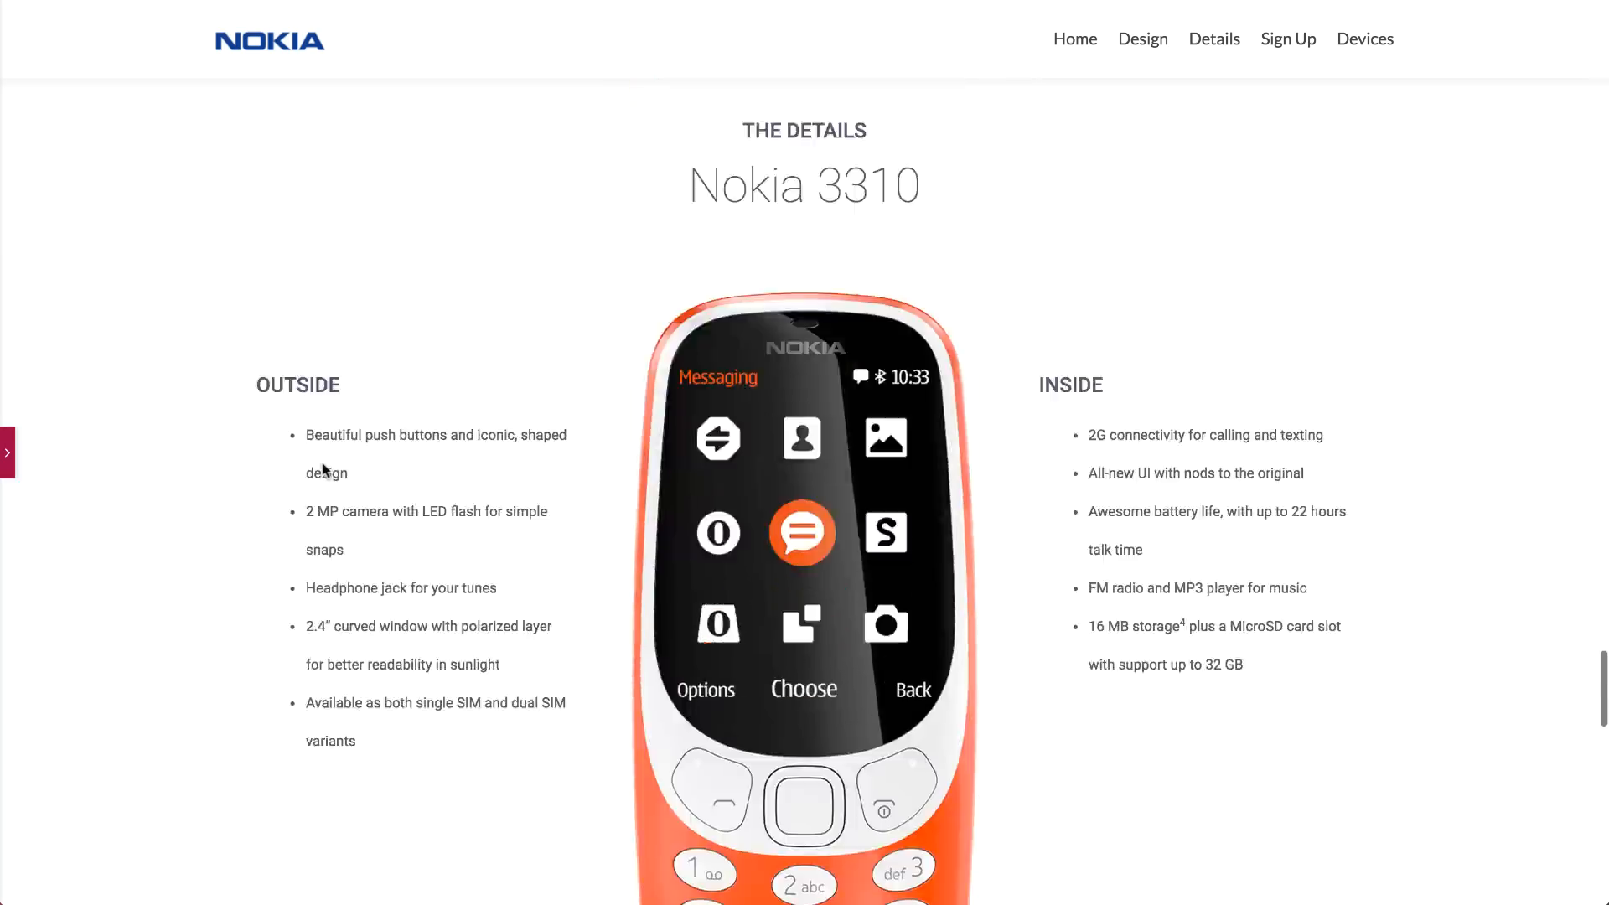
pyautogui.scroll(20, 322, 462)
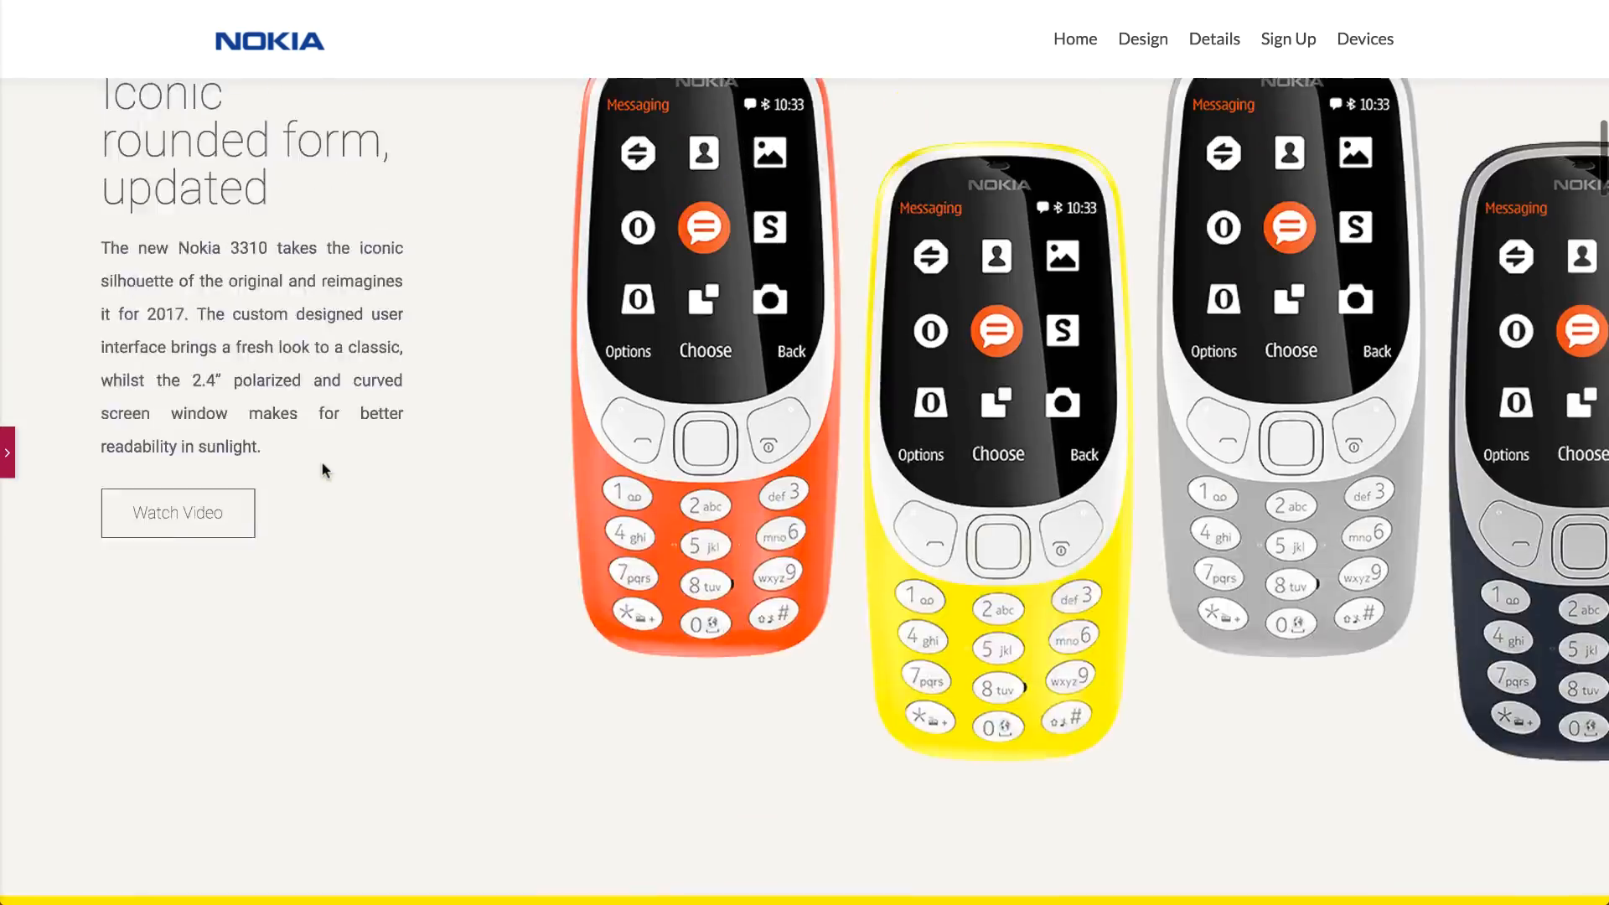
pyautogui.scroll(-20, 409, 578)
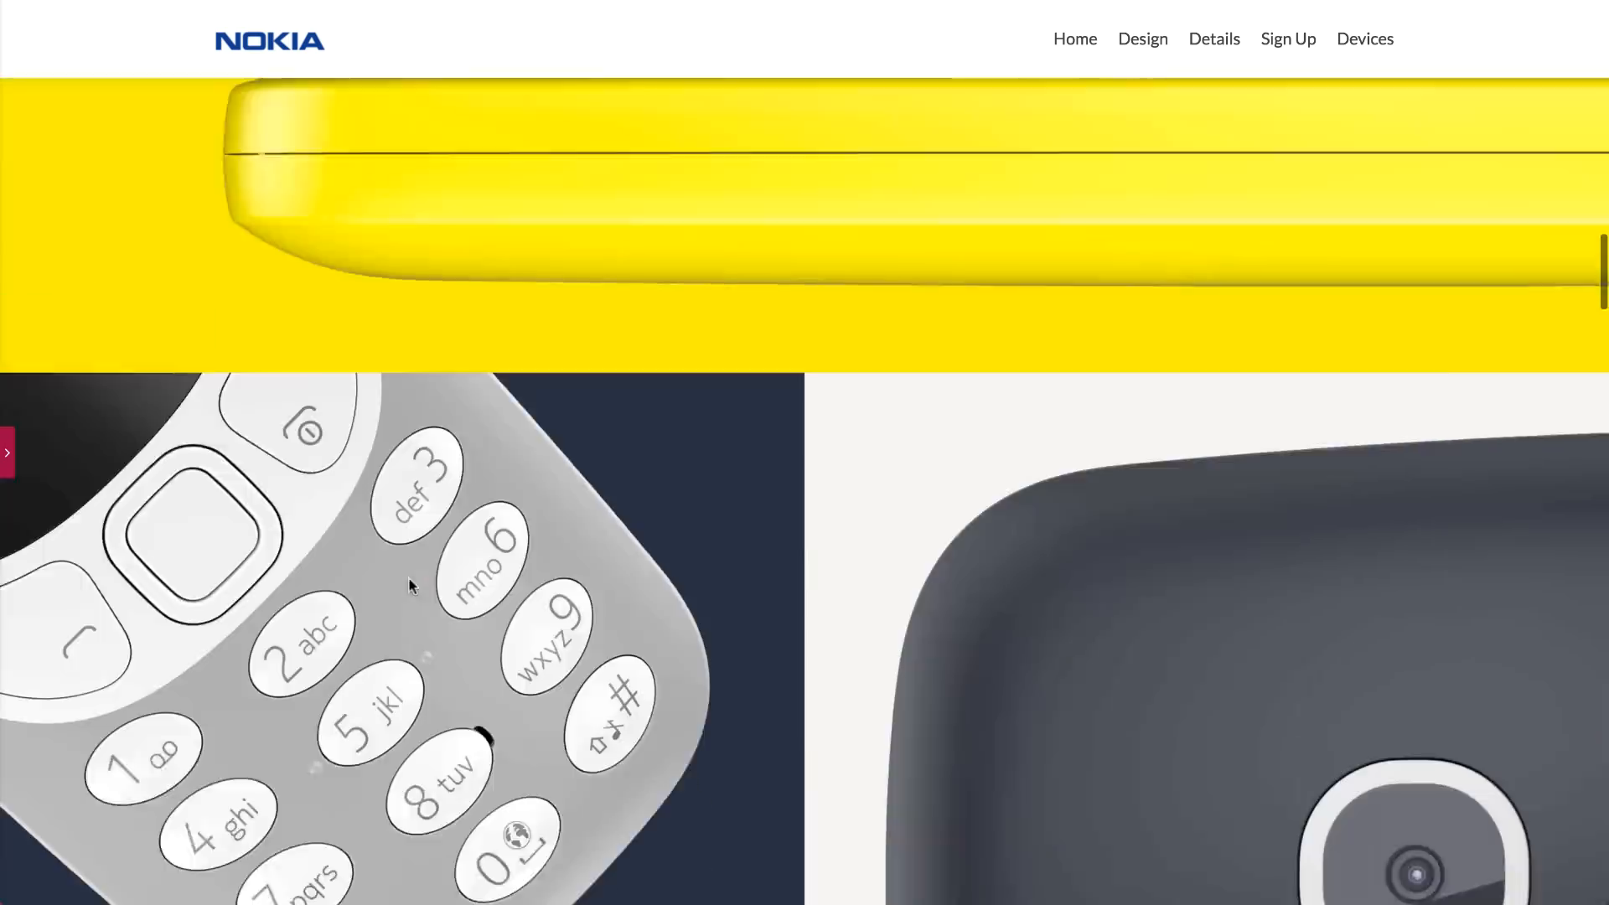
pyautogui.scroll(-20, 409, 578)
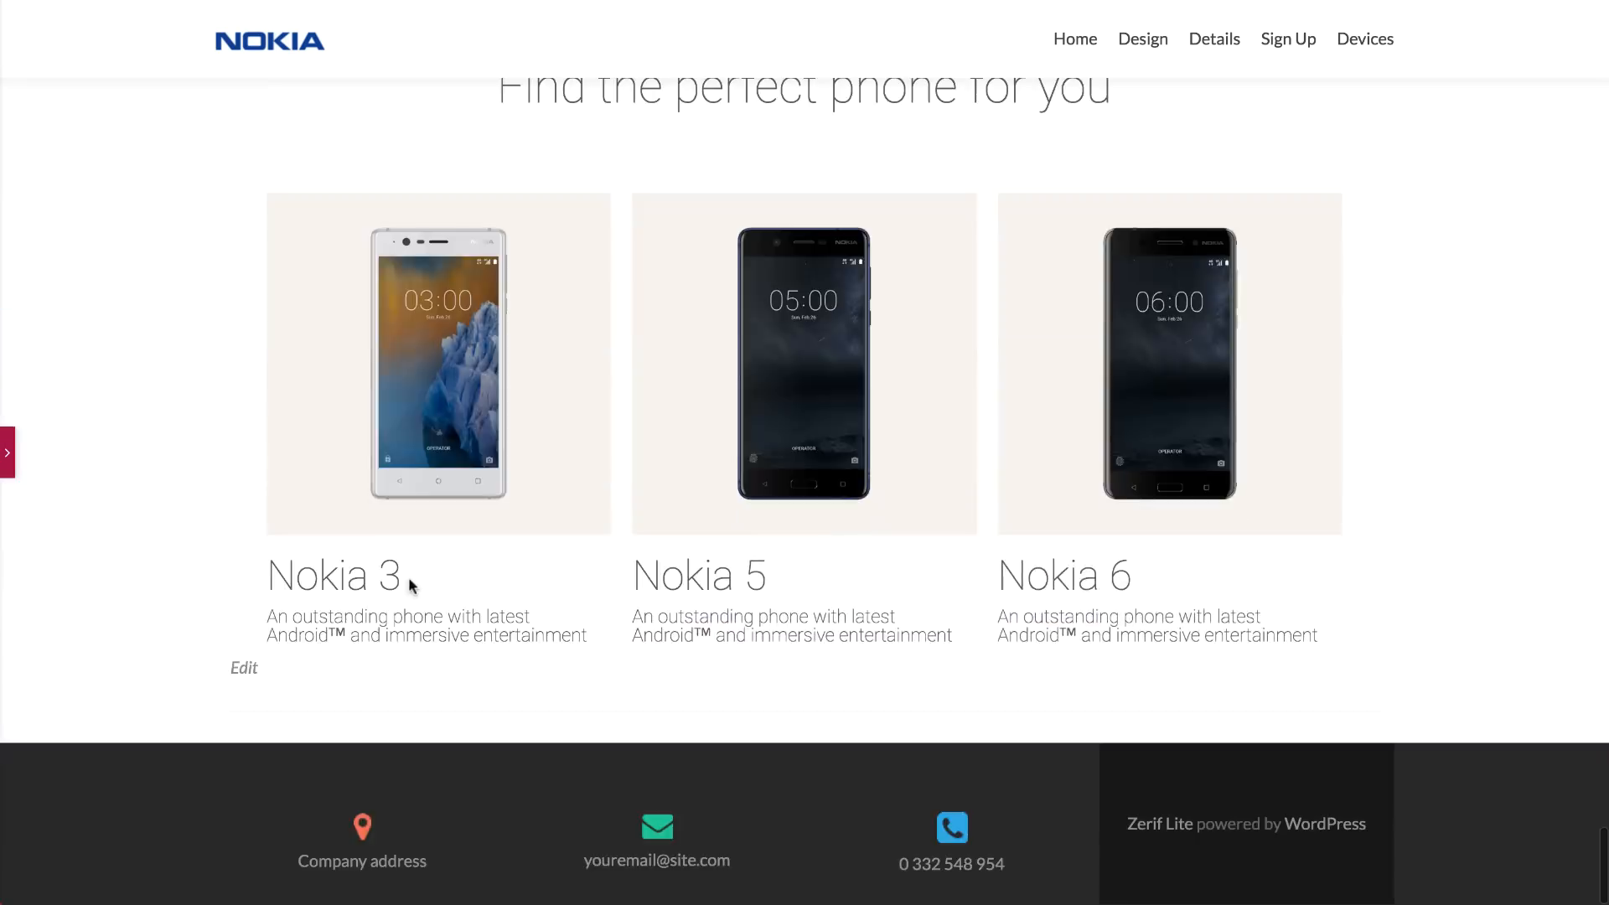
pyautogui.scroll(20, 408, 578)
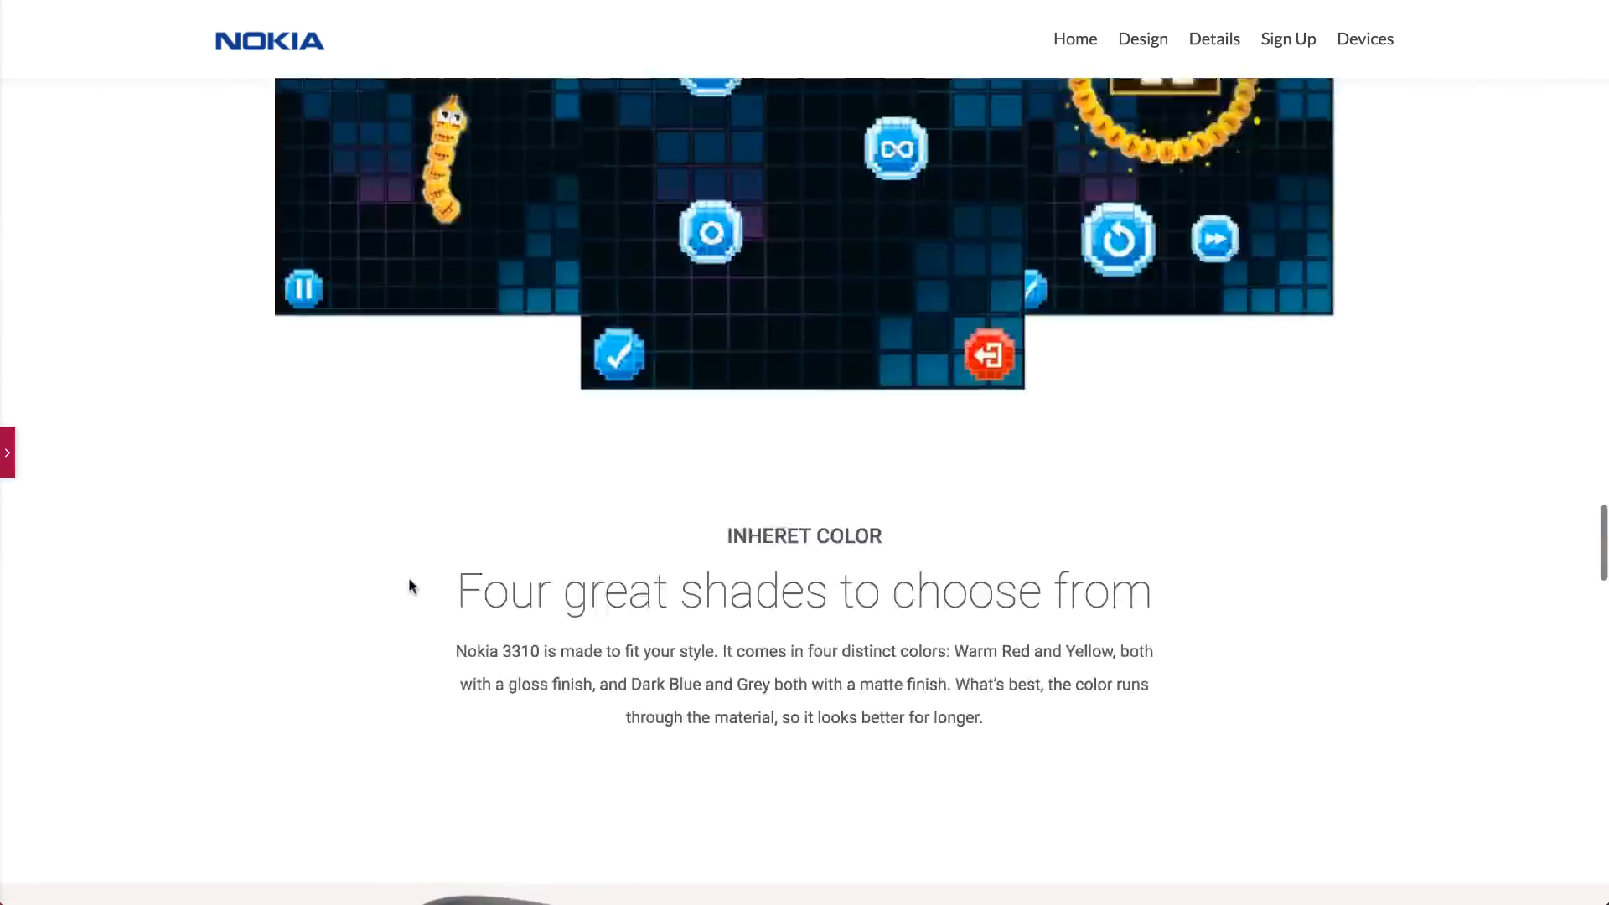
pyautogui.scroll(20, 409, 578)
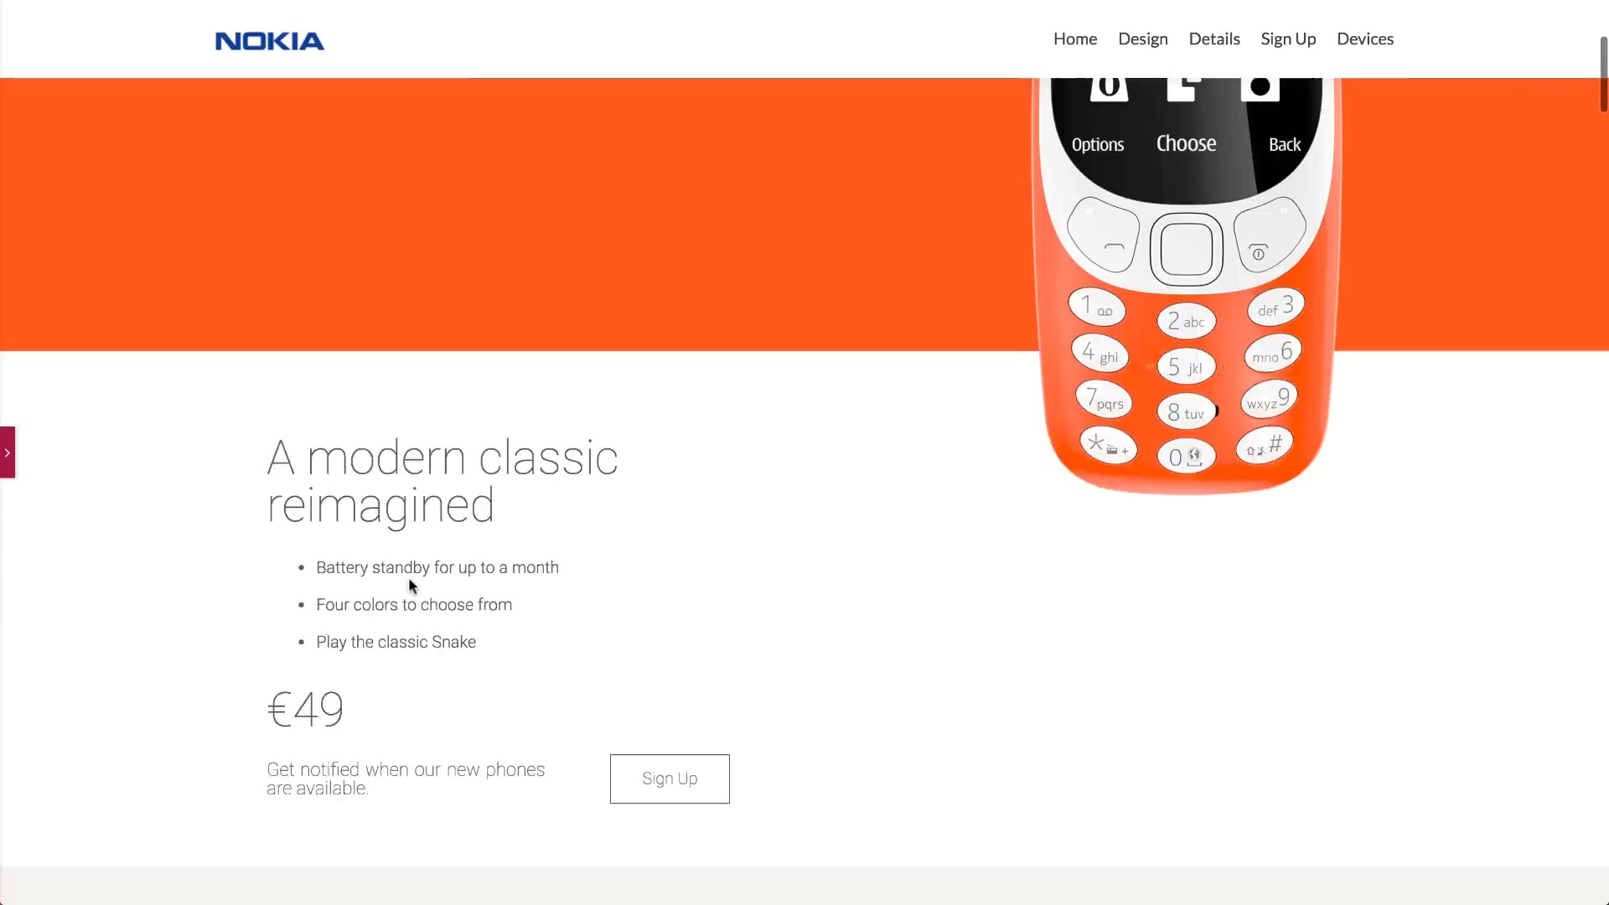
pyautogui.scroll(2, 409, 578)
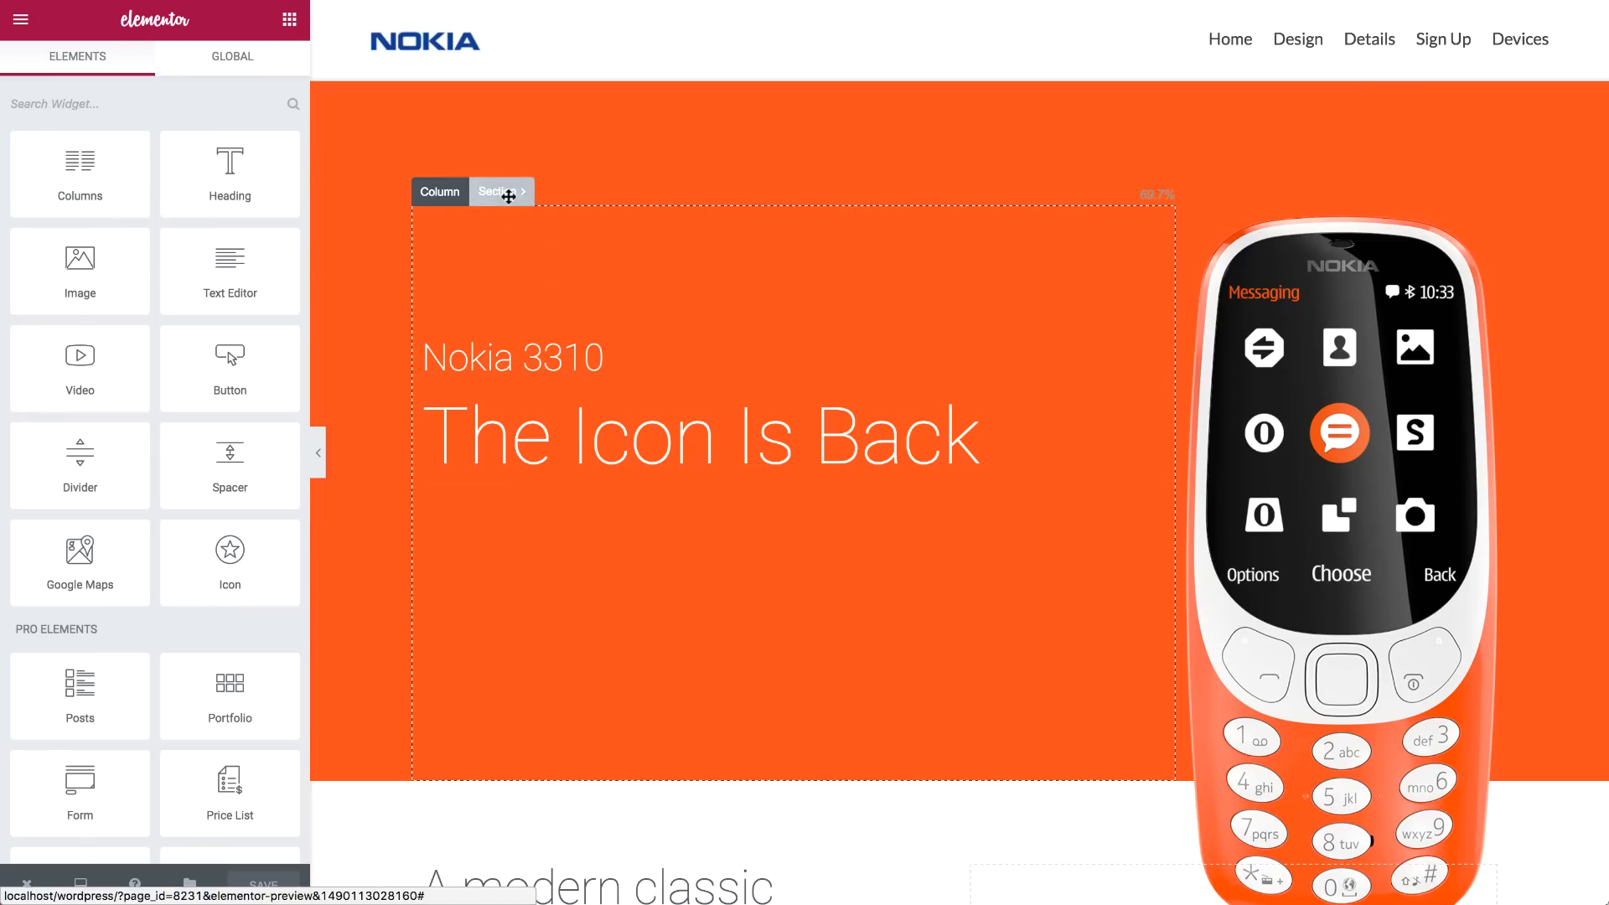
# Add a Mountains shape divider to the bottom edge of the orange hero section and set its width to 146
pyautogui.click(513, 199)
pyautogui.click(154, 67)
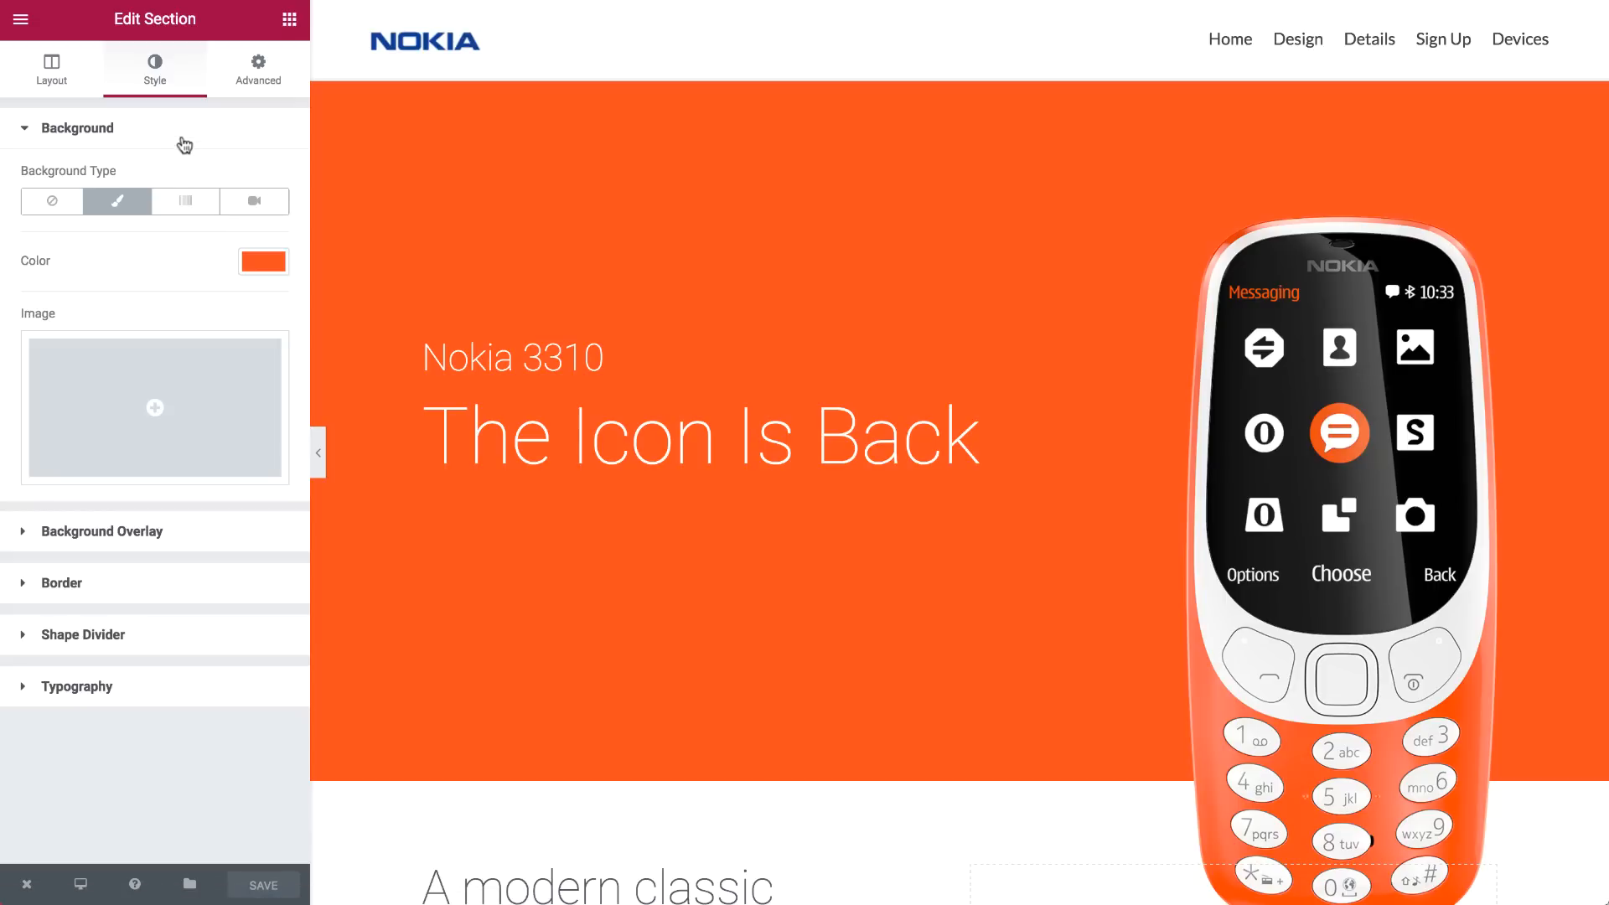
pyautogui.click(182, 141)
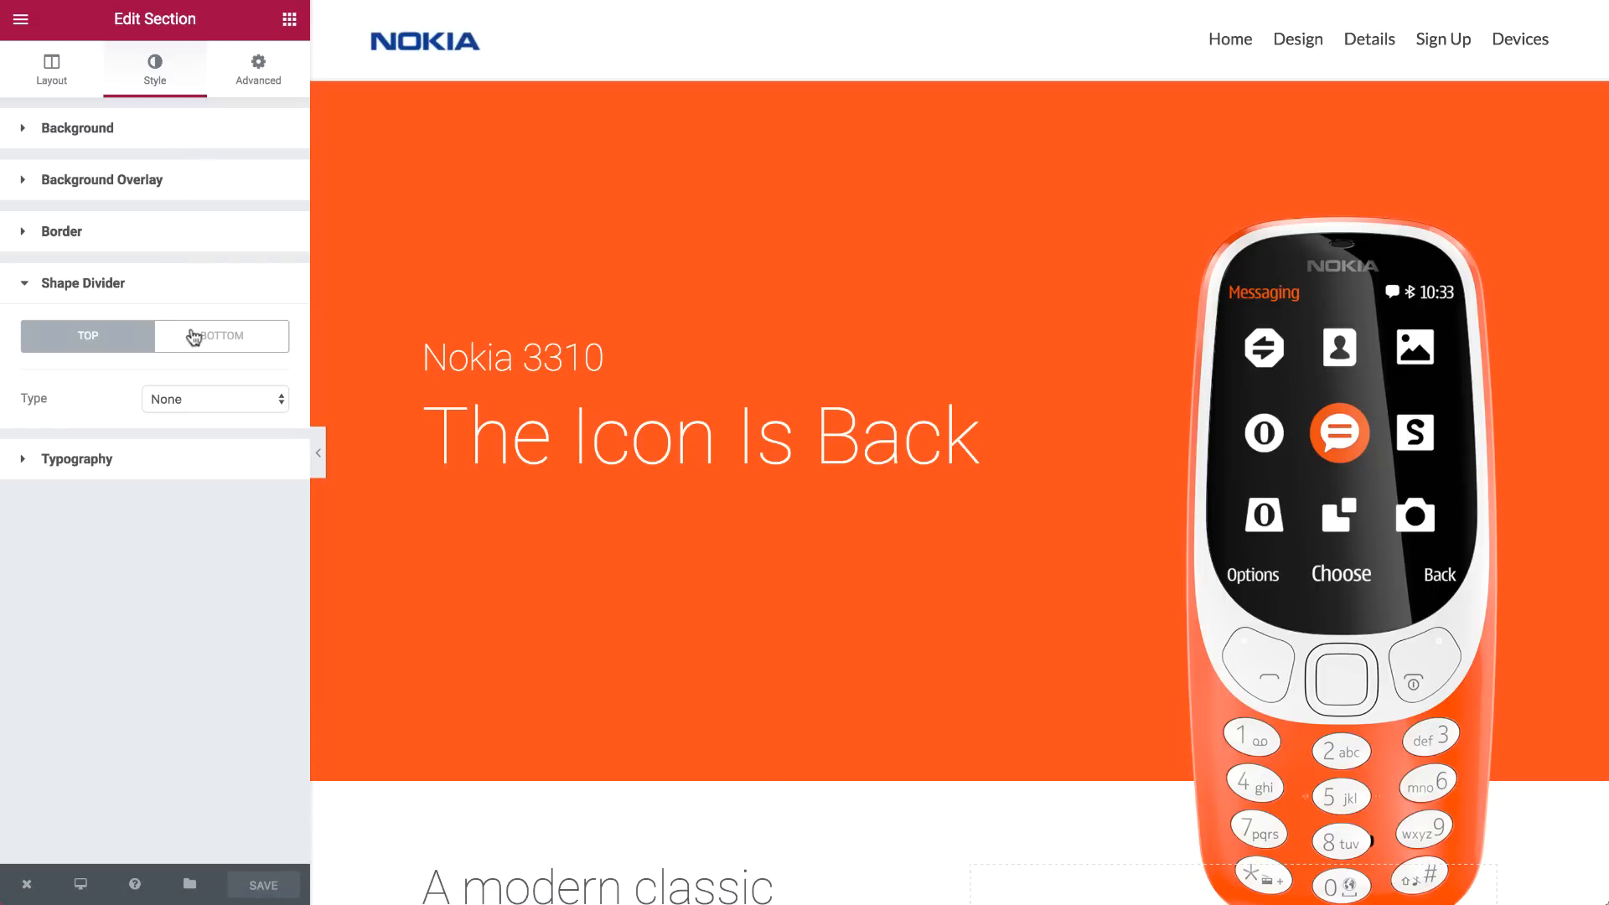
pyautogui.click(194, 337)
pyautogui.click(198, 400)
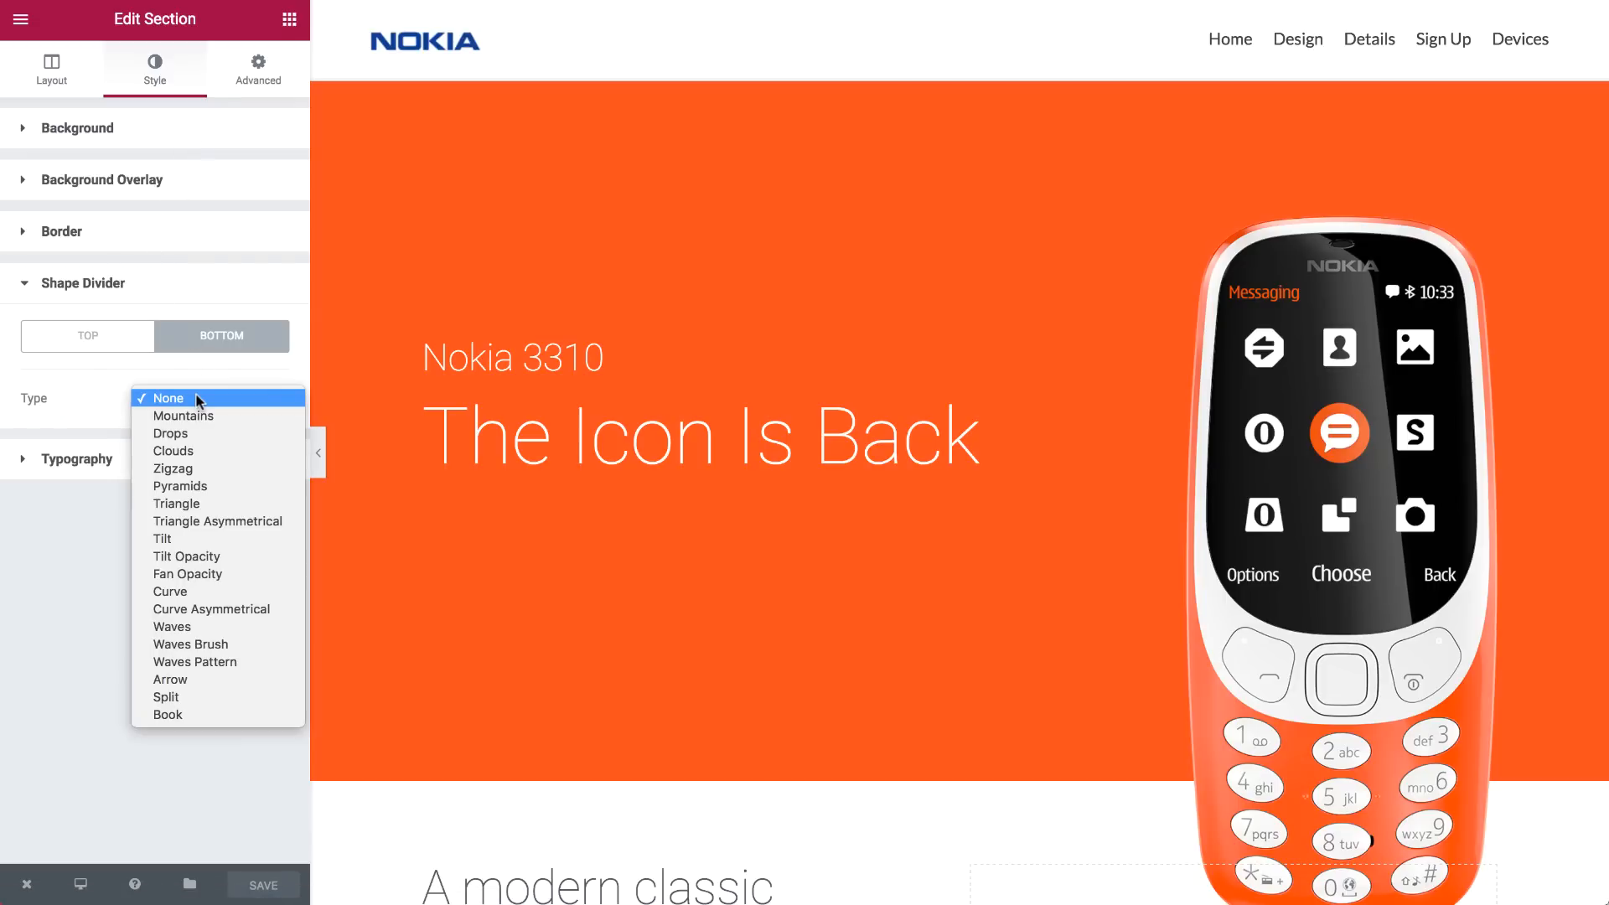
pyautogui.click(193, 415)
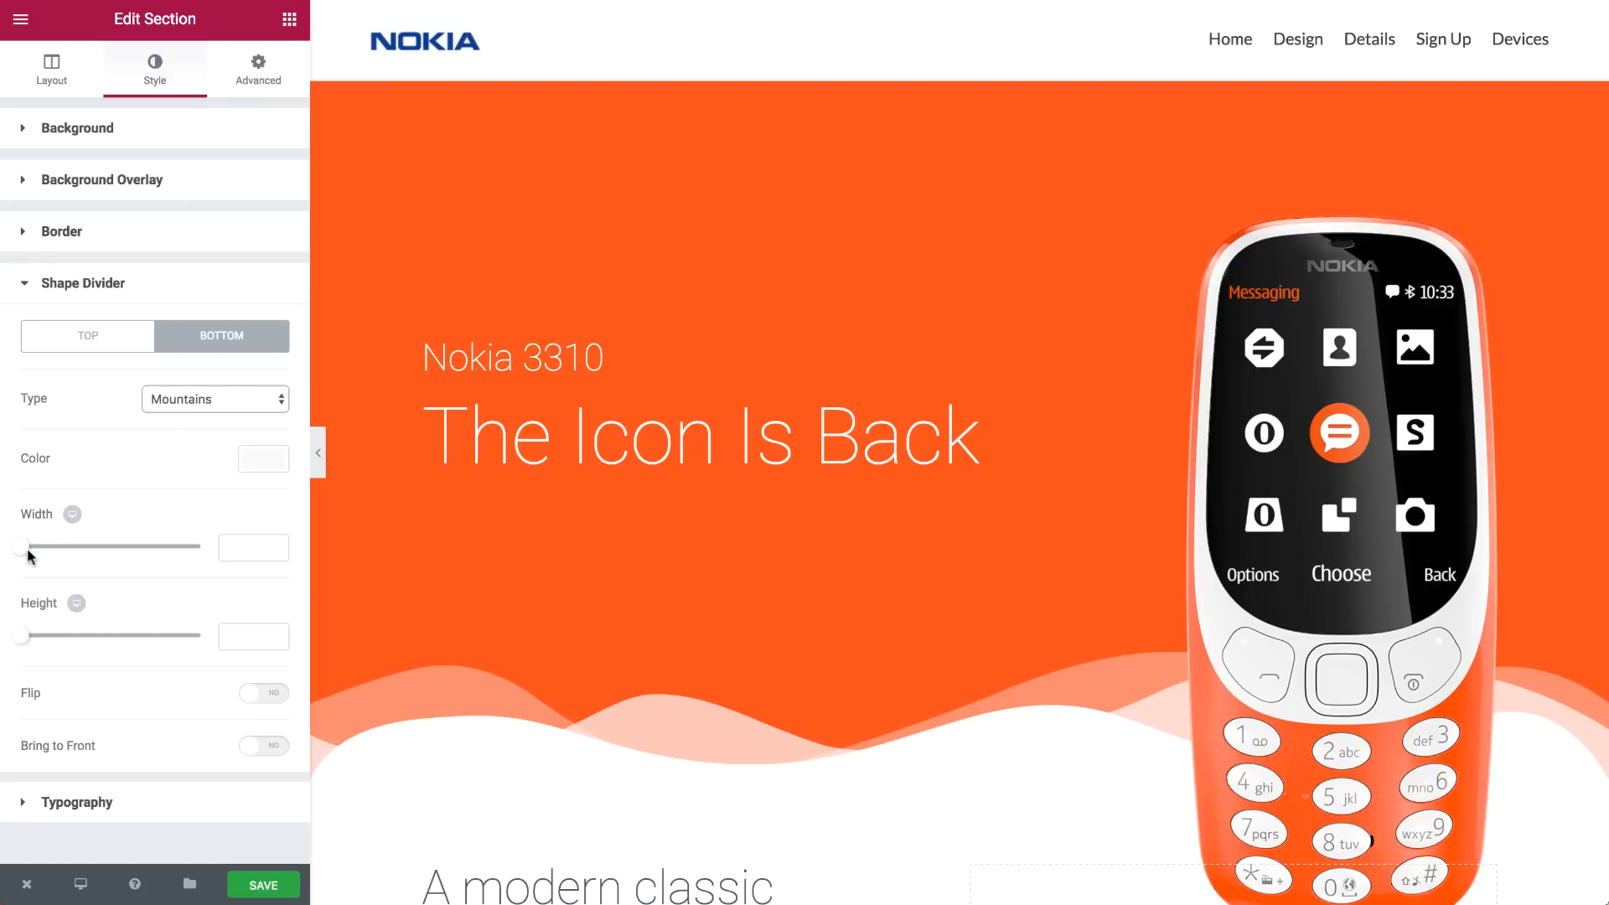
pyautogui.moveTo(25, 557); pyautogui.dragTo(65, 547)
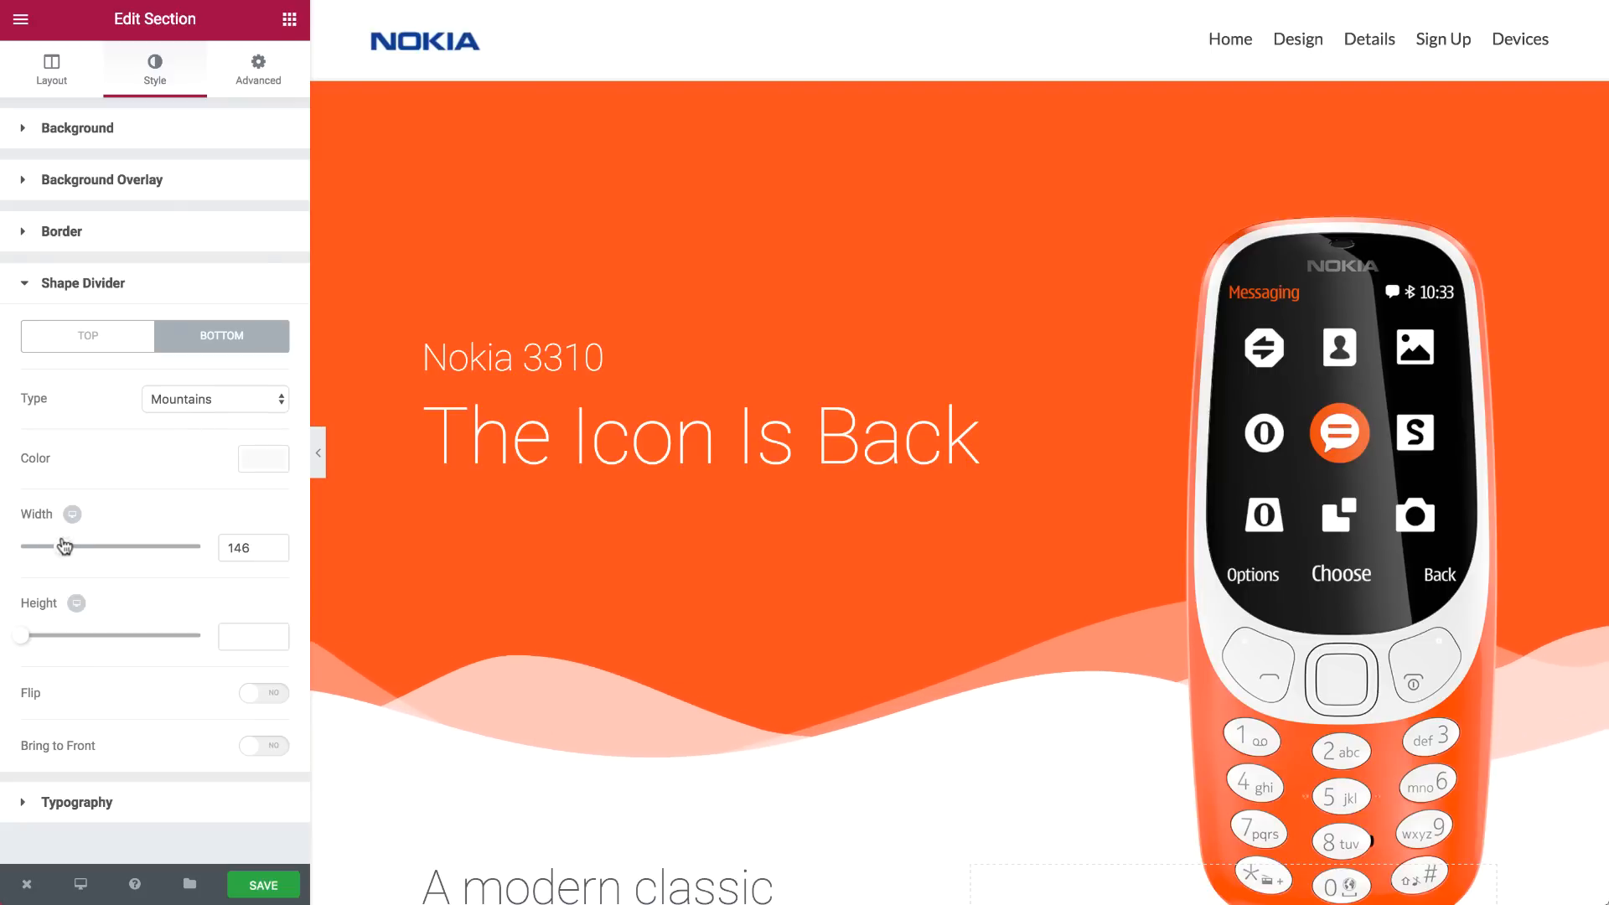
# Try the Tilt shape on the hero section's bottom divider, with and without Flip
pyautogui.click(166, 401)
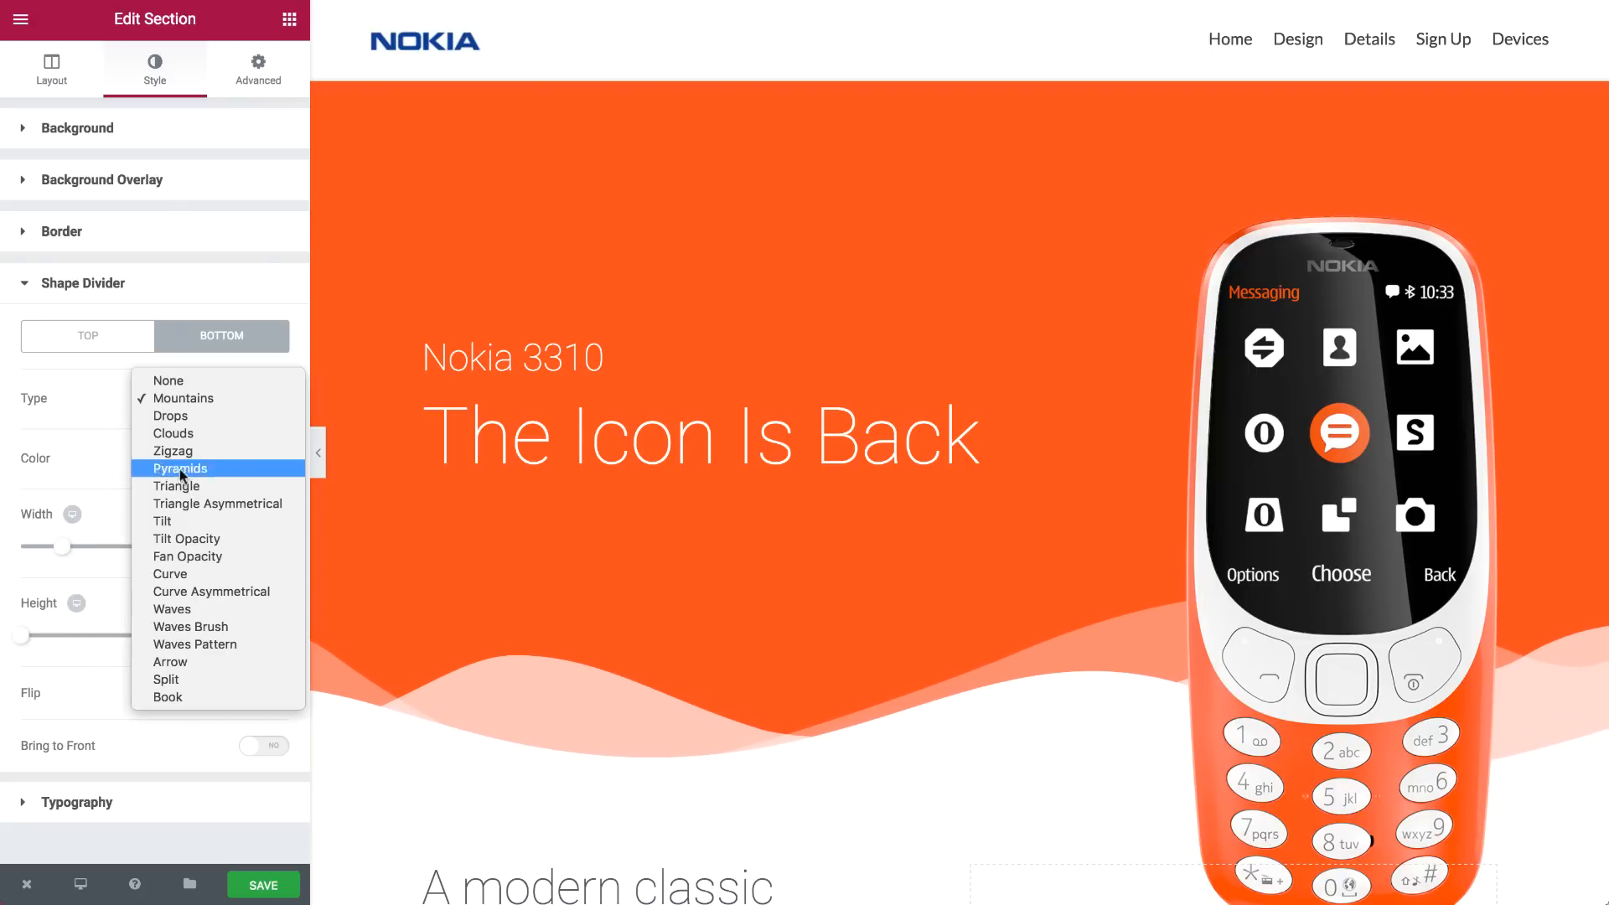
pyautogui.click(177, 520)
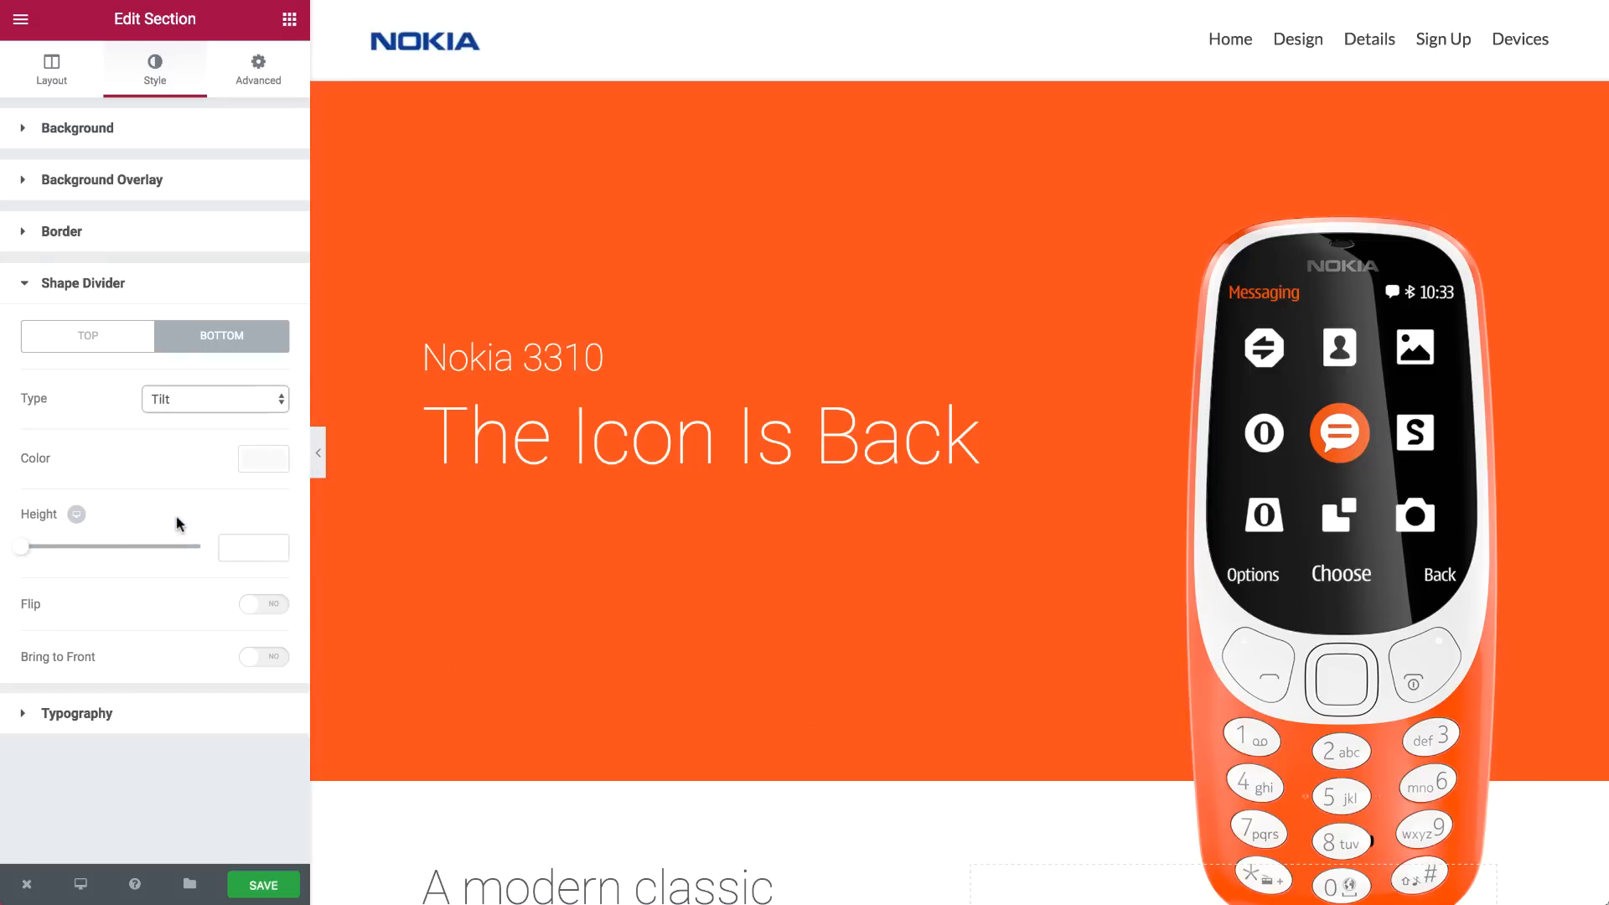
pyautogui.click(257, 621)
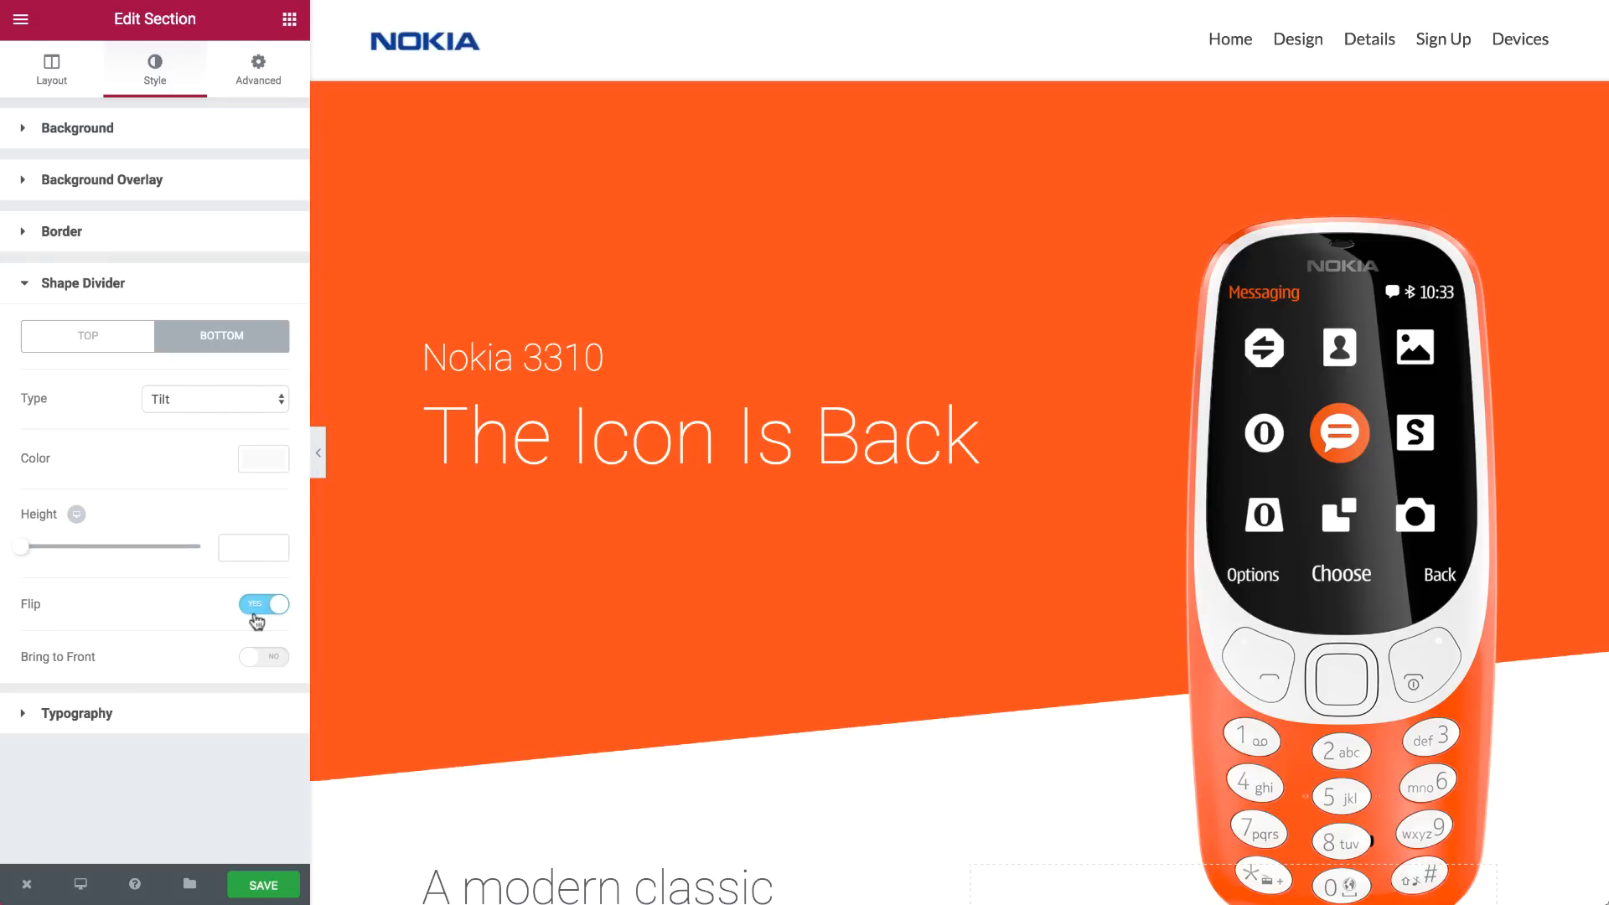
pyautogui.click(256, 621)
# Change the hero section's bottom divider to Waves, with width 200, height 359 and Flip turned on
pyautogui.click(241, 414)
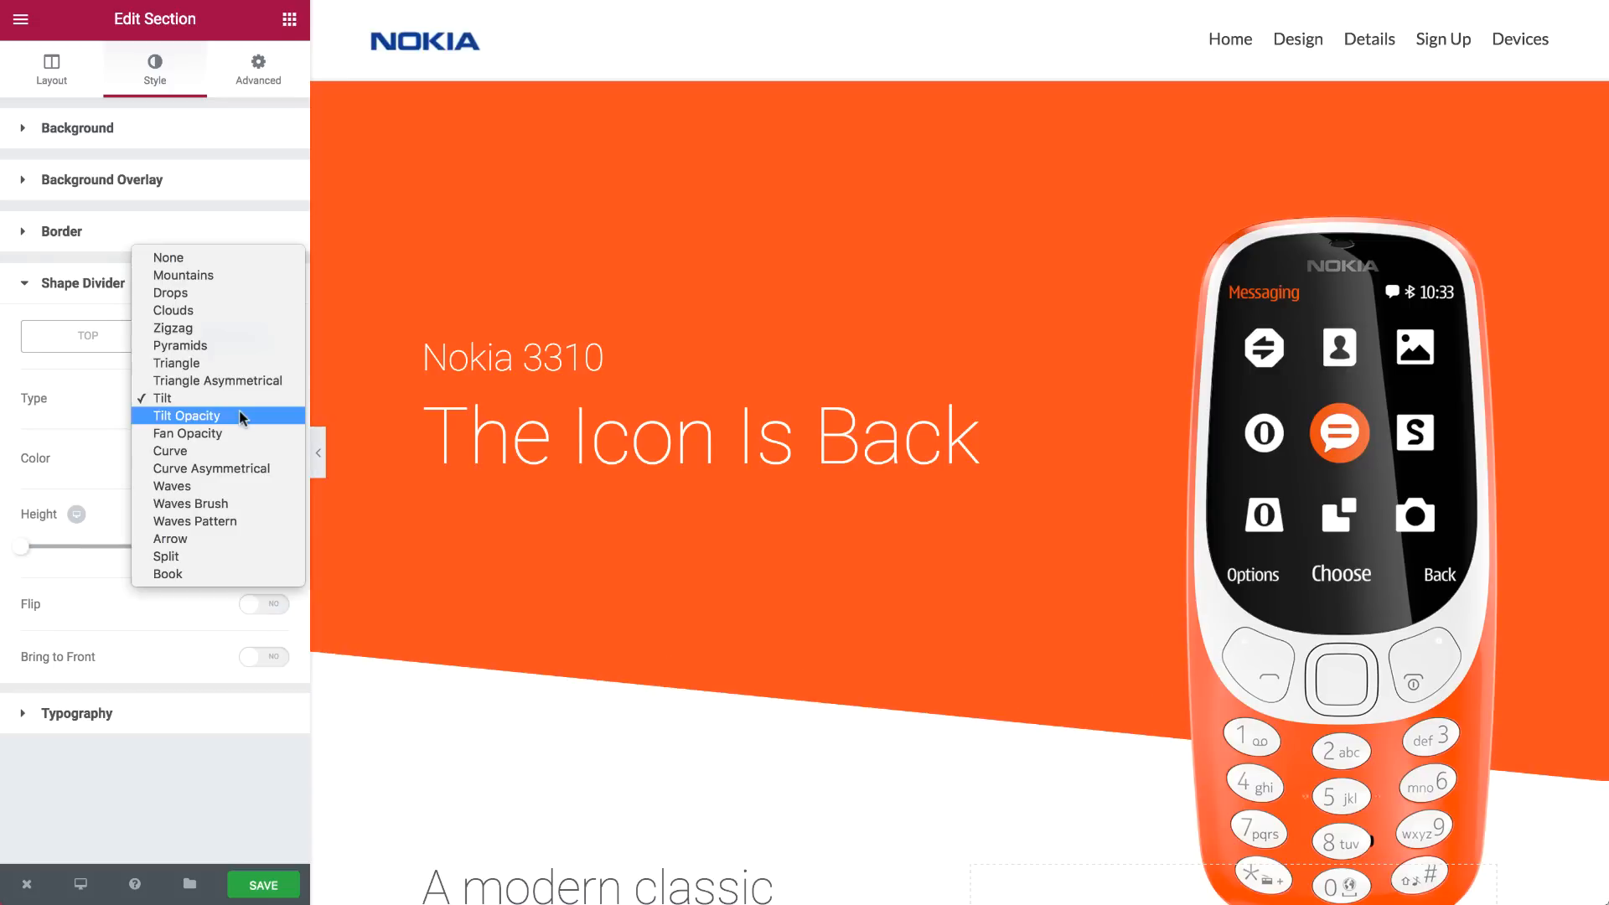
pyautogui.click(229, 493)
pyautogui.moveTo(65, 553); pyautogui.dragTo(114, 553)
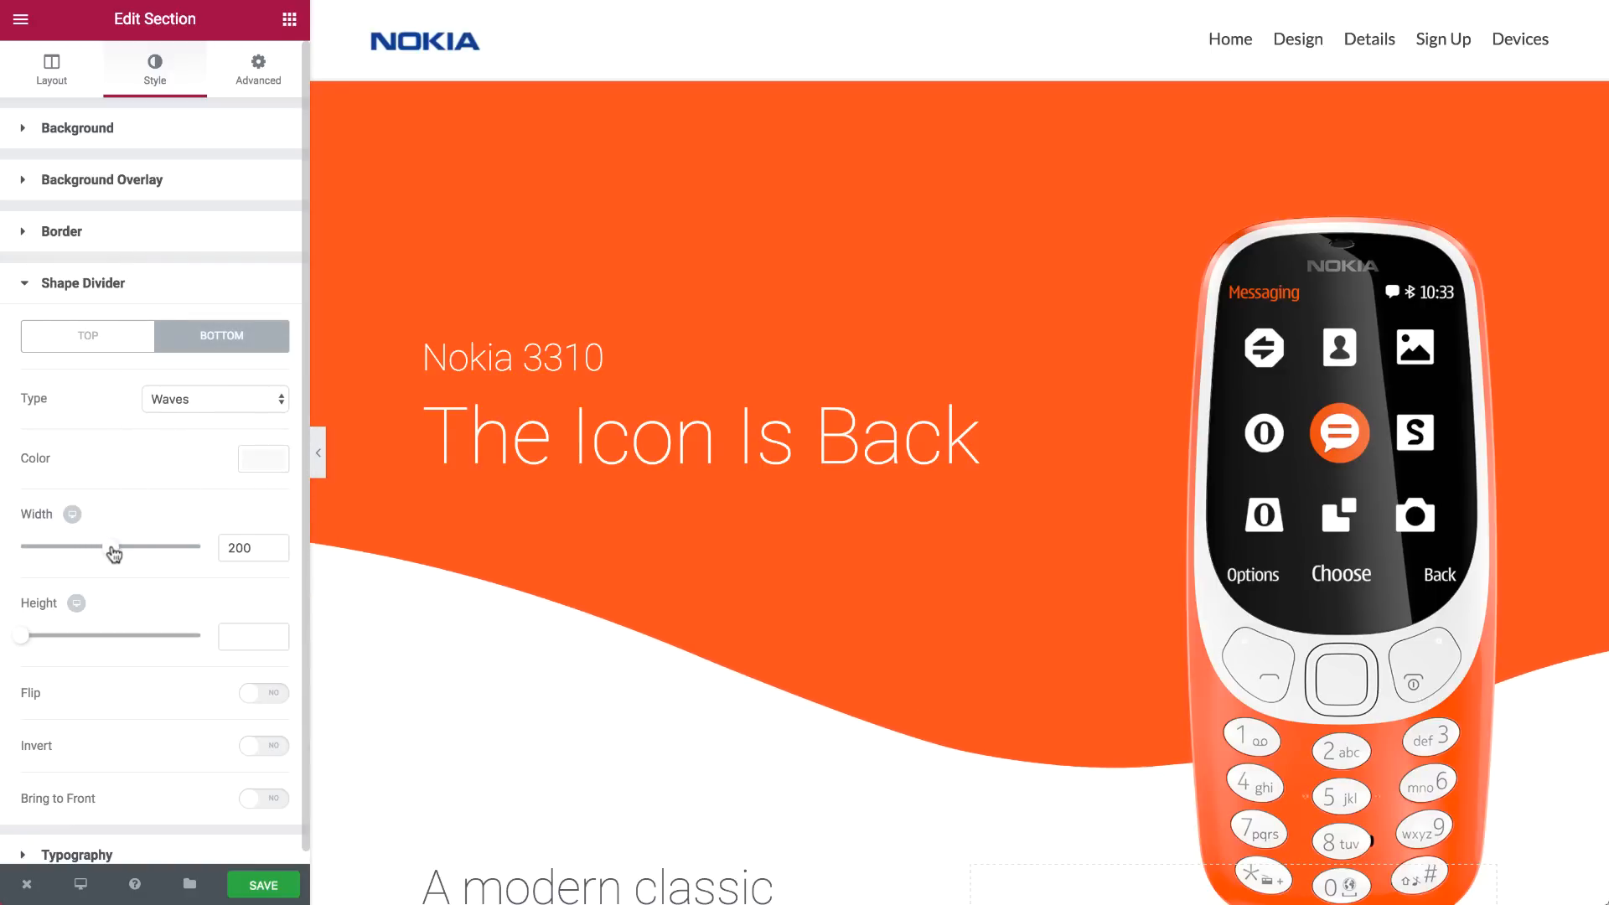
pyautogui.moveTo(29, 637); pyautogui.dragTo(153, 630)
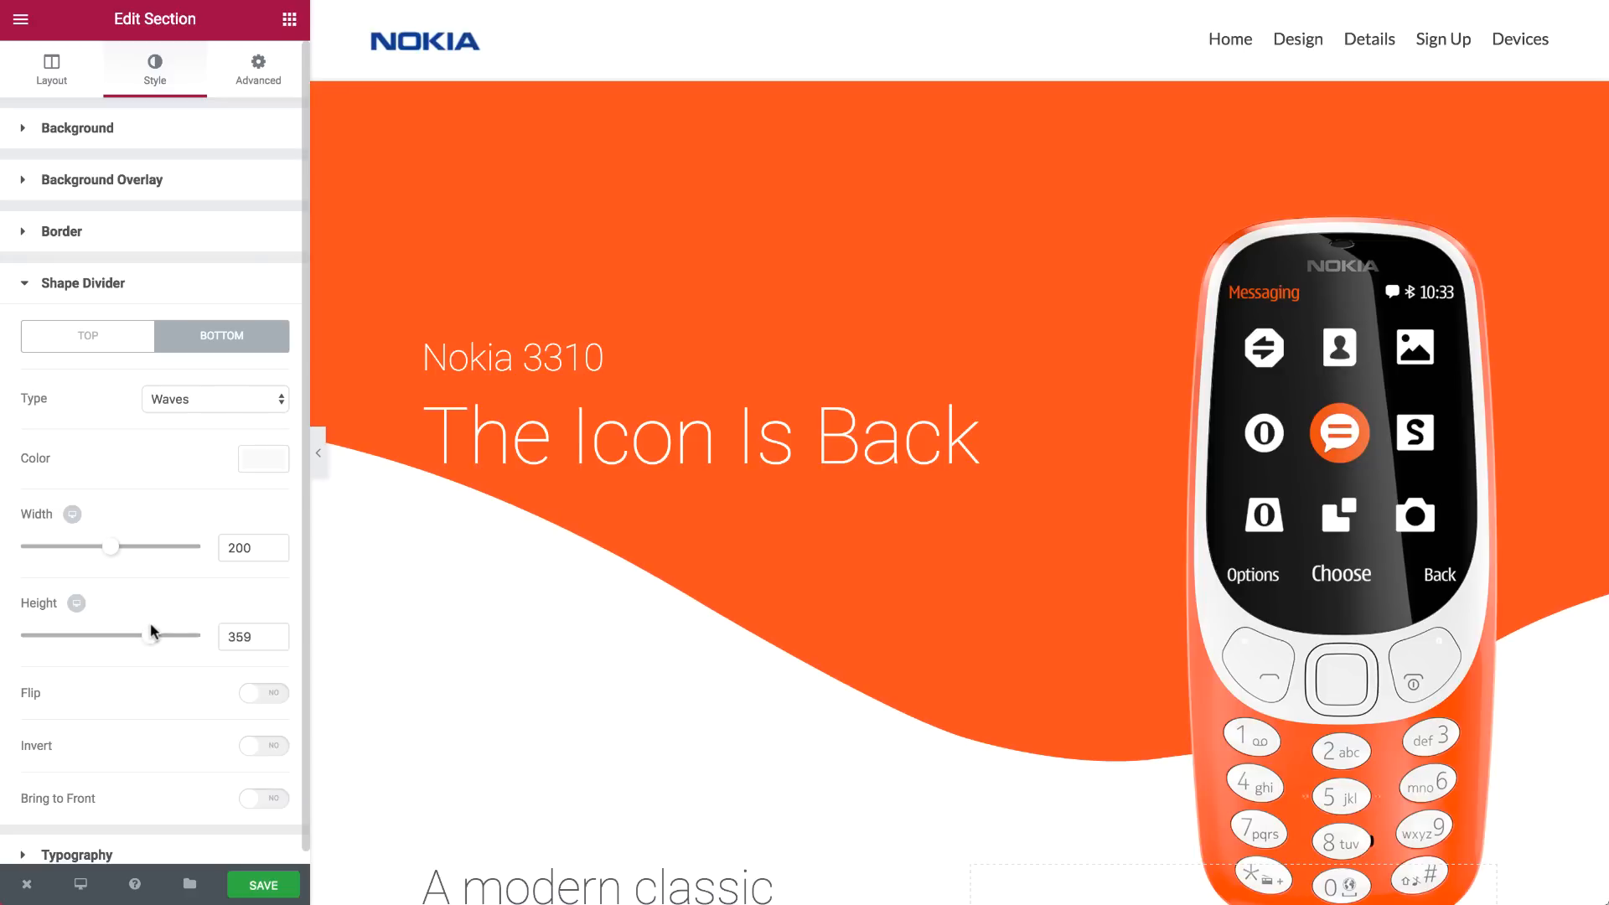
pyautogui.click(248, 696)
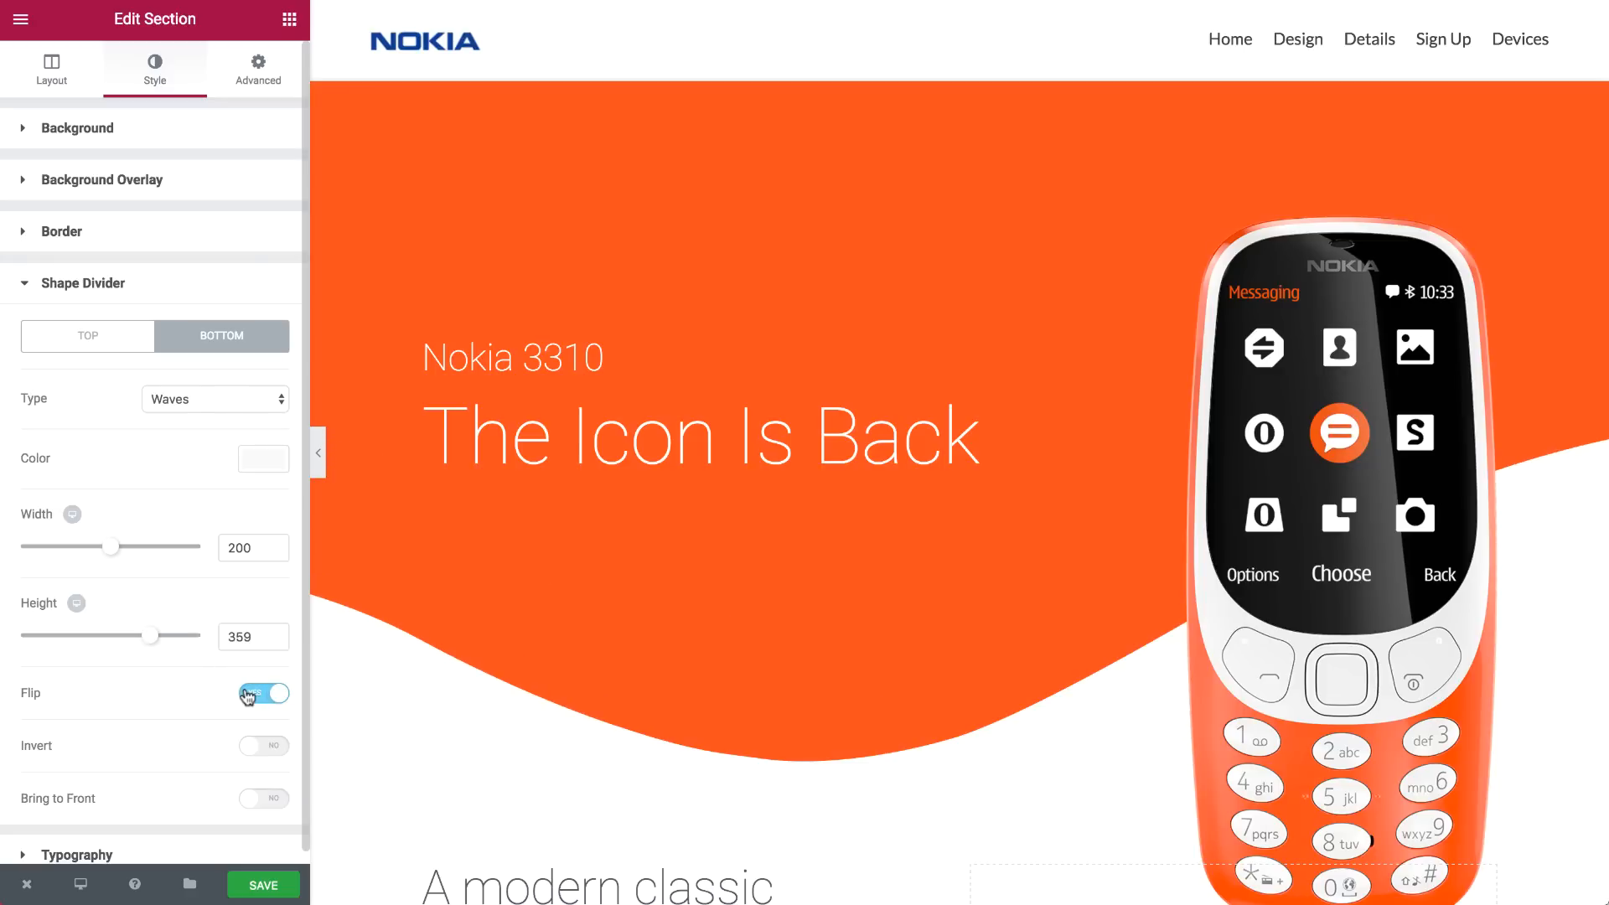
# Set the bottom margin of the hero's phone image to -100 px
pyautogui.click(1253, 420)
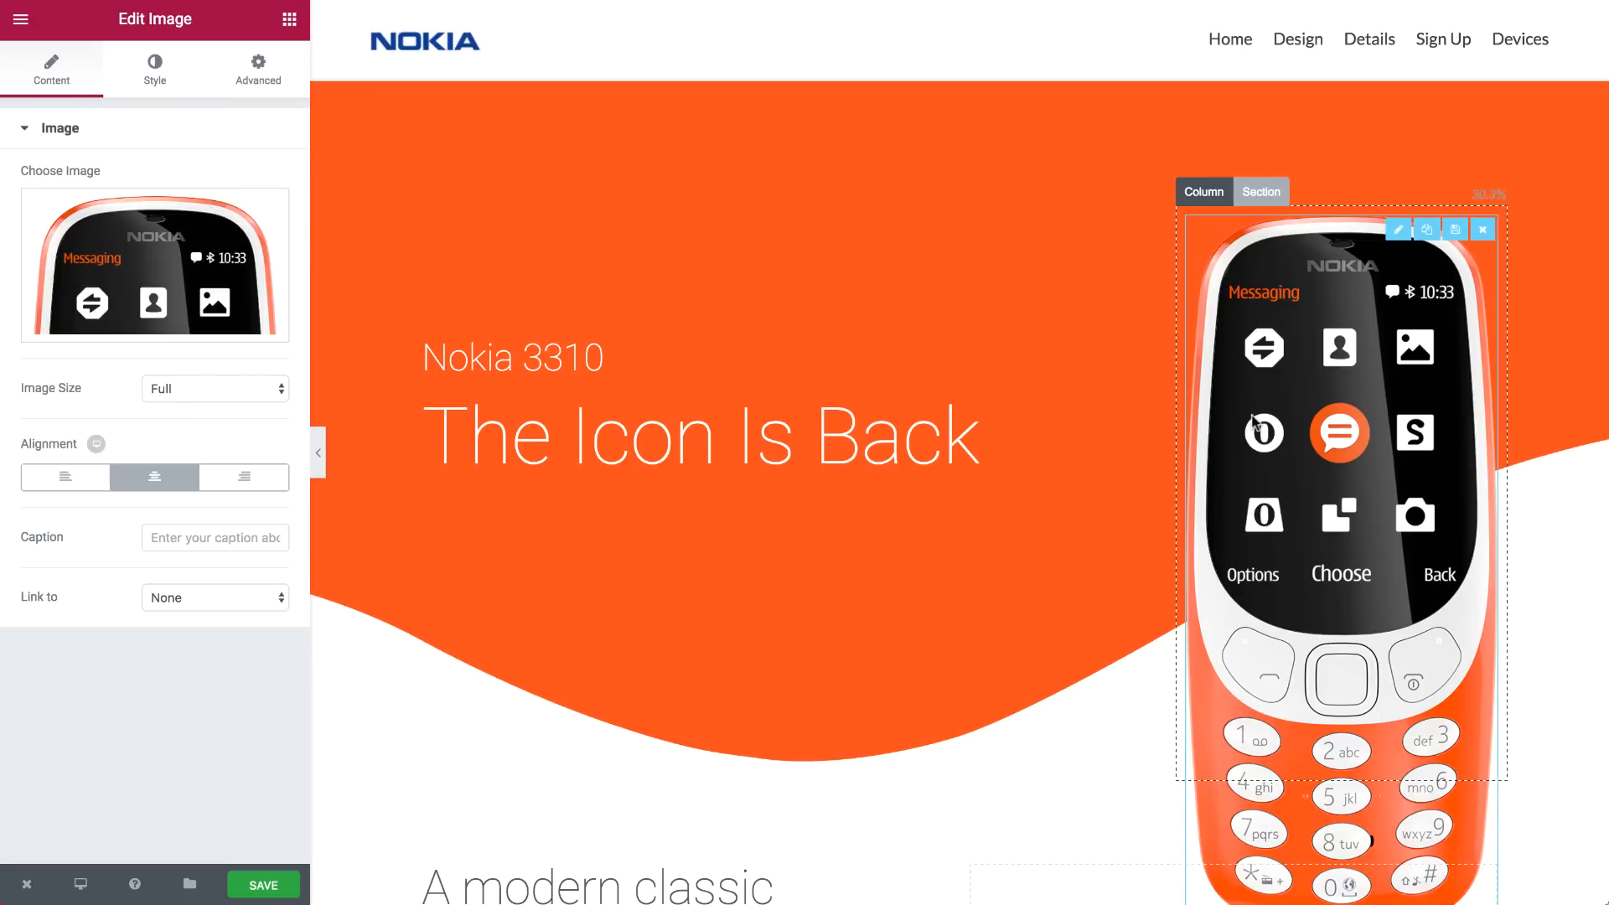
pyautogui.click(273, 71)
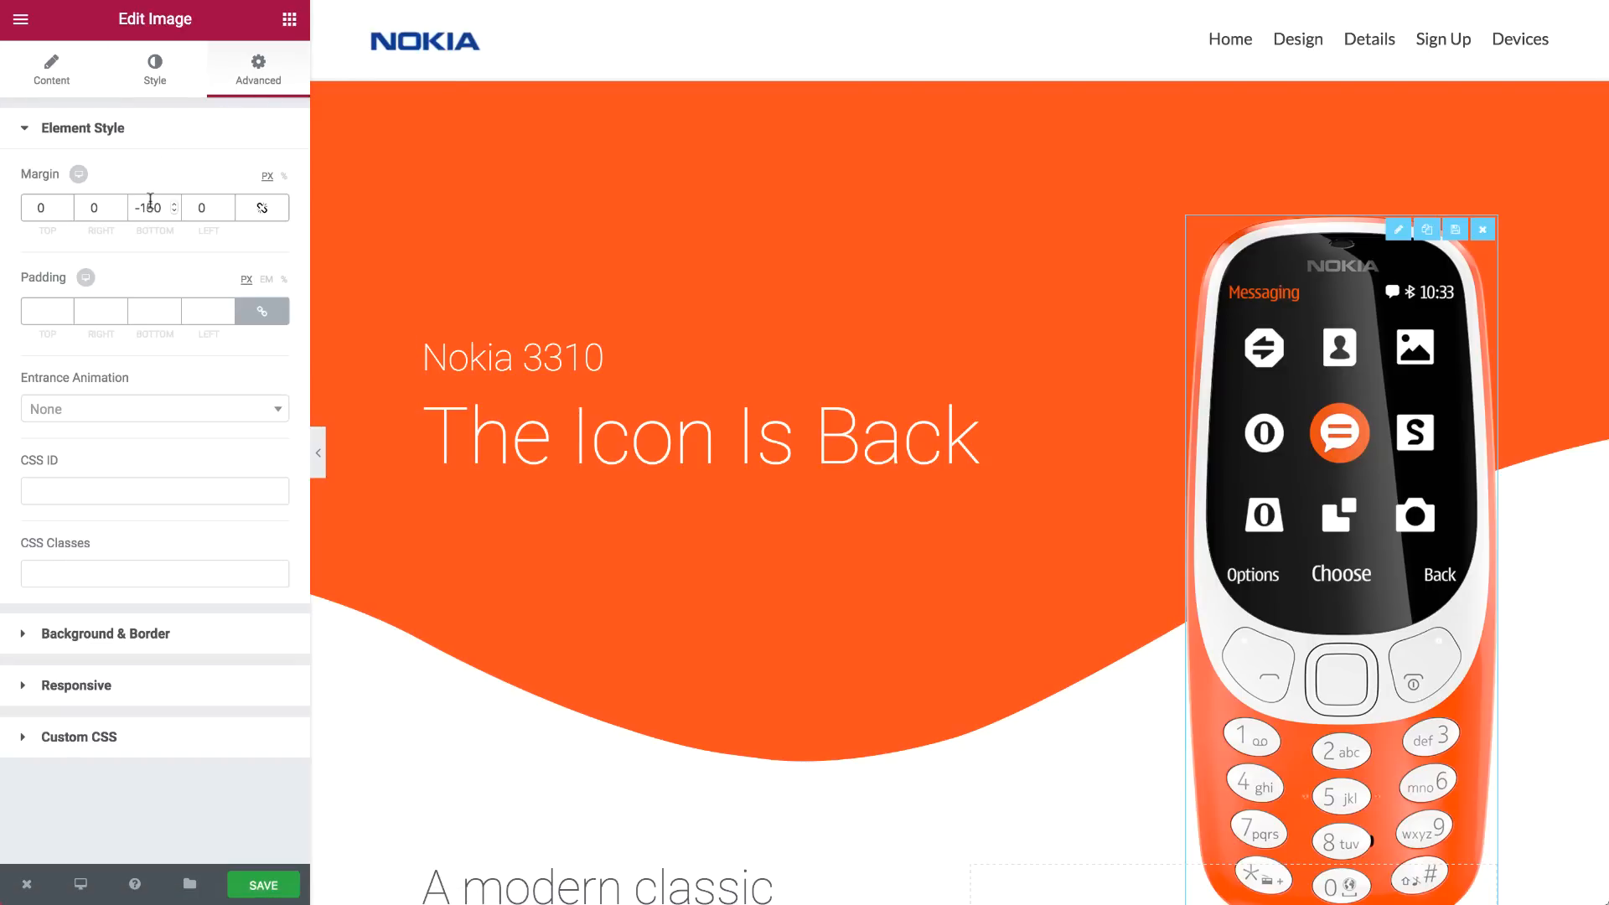
pyautogui.write('100')
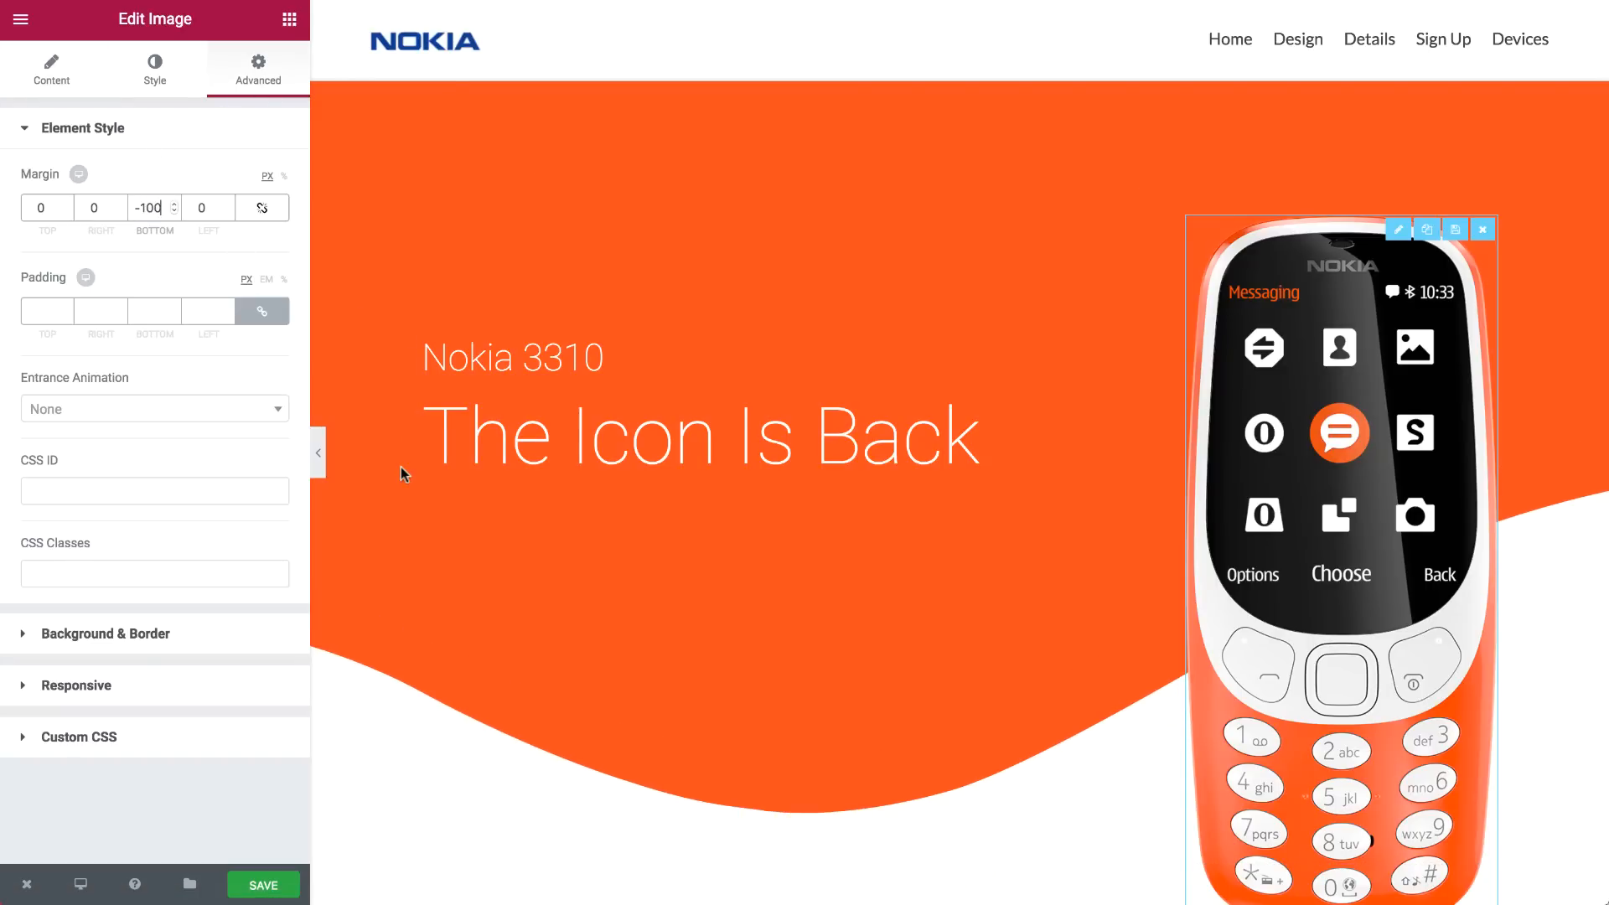
# Check how the hero's wavy edge and phone image lead into the sections below, down to The Design
pyautogui.scroll(-5, 400, 465)
pyautogui.scroll(3, 400, 466)
pyautogui.scroll(1, 401, 466)
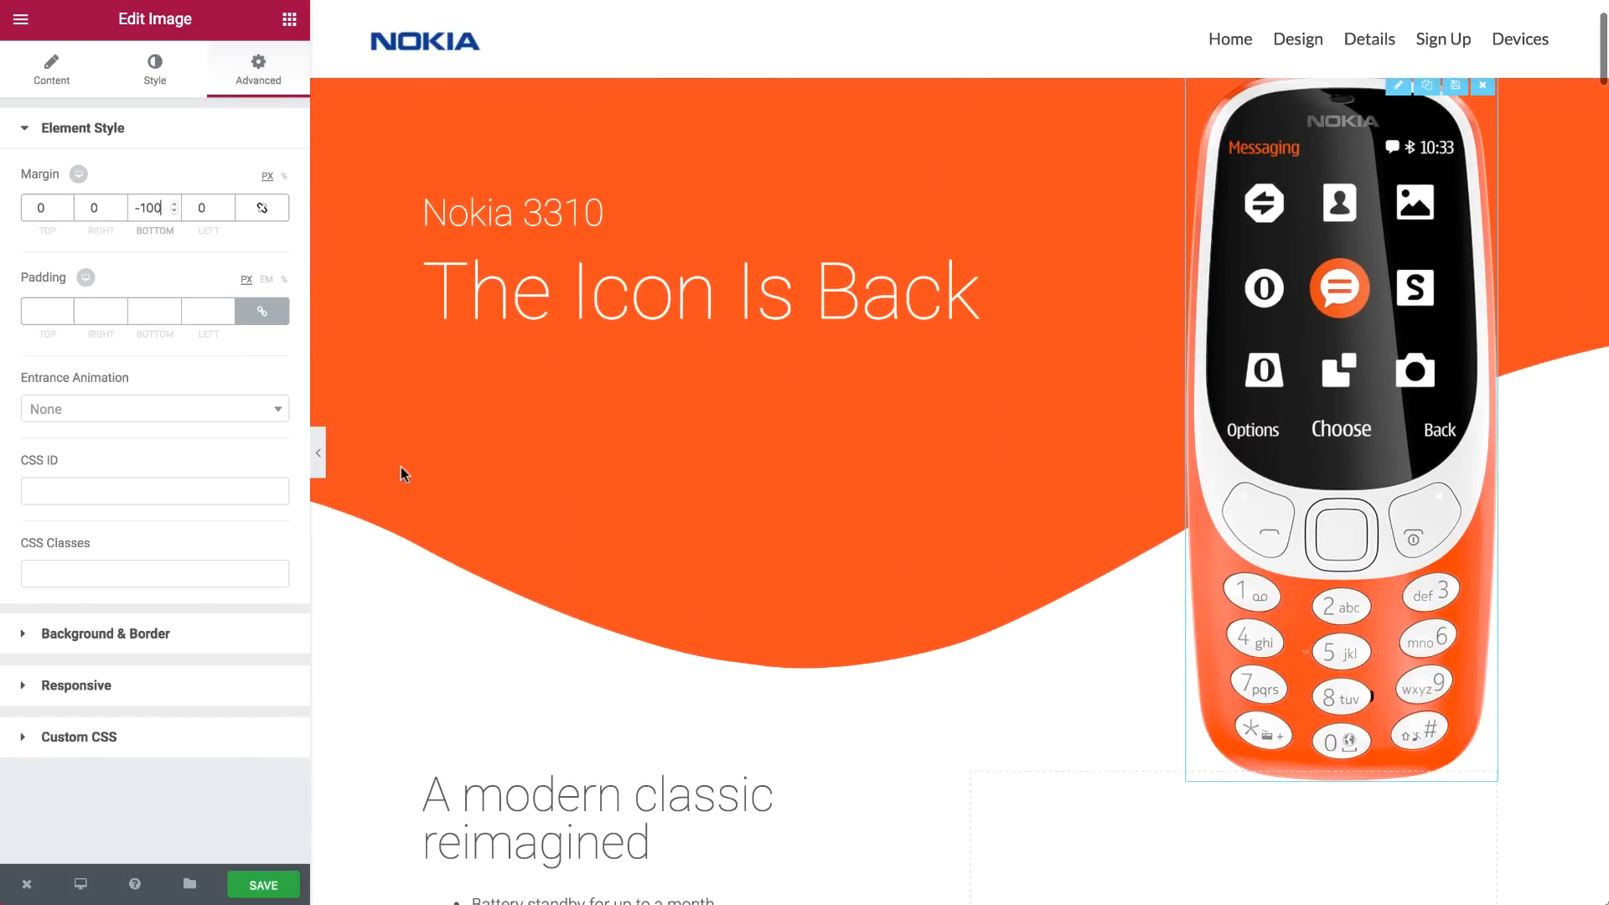
pyautogui.scroll(-8, 401, 467)
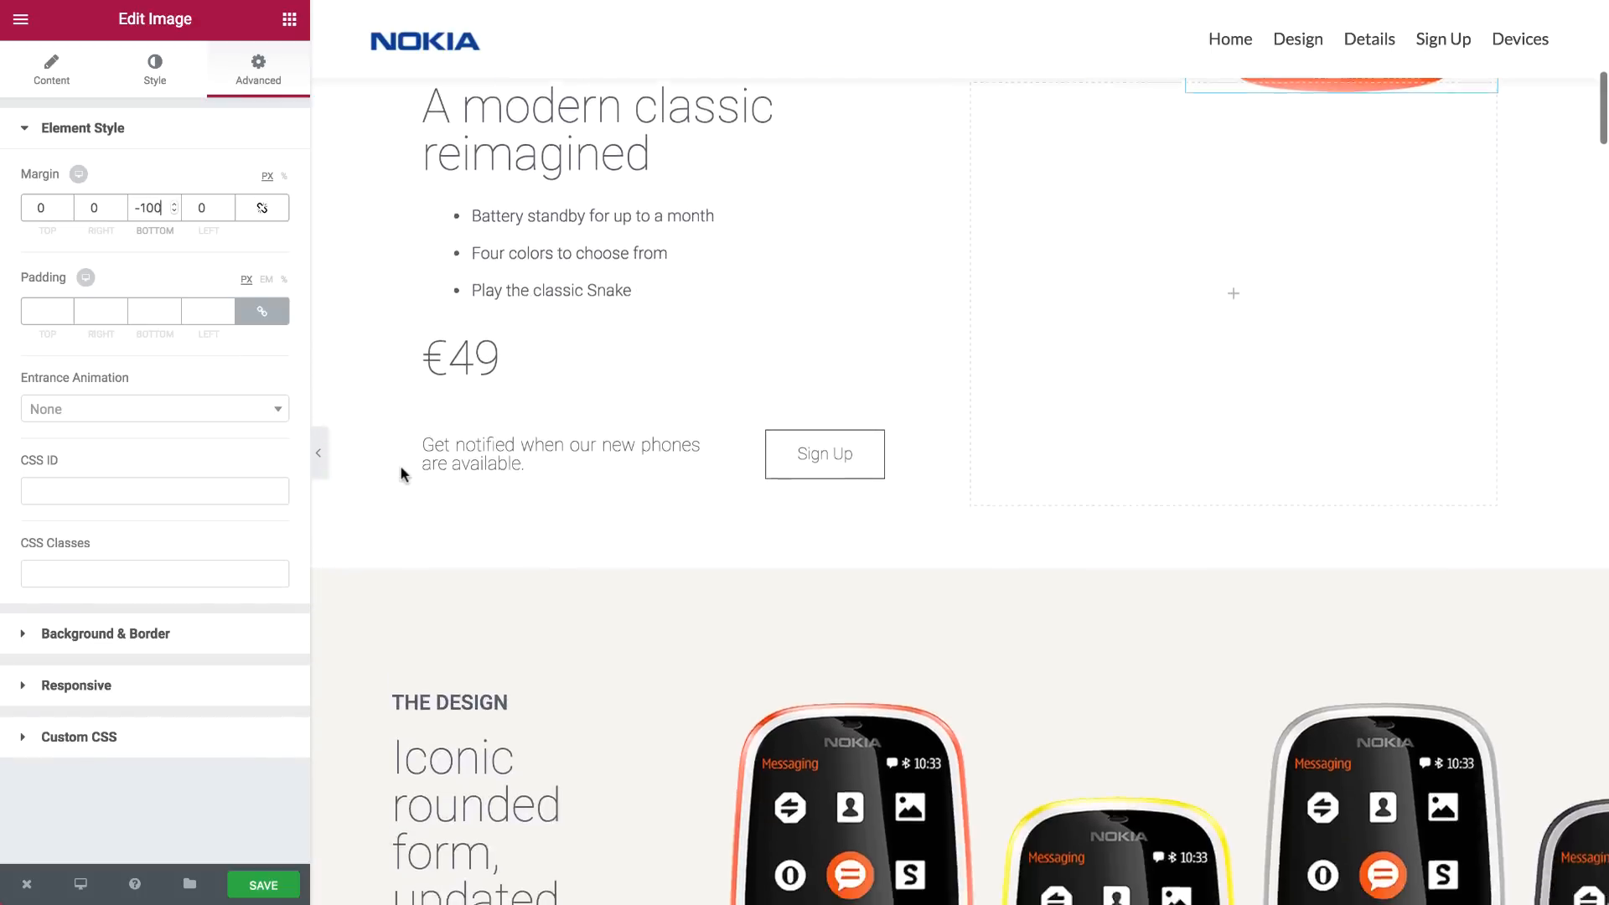
pyautogui.scroll(-6, 400, 468)
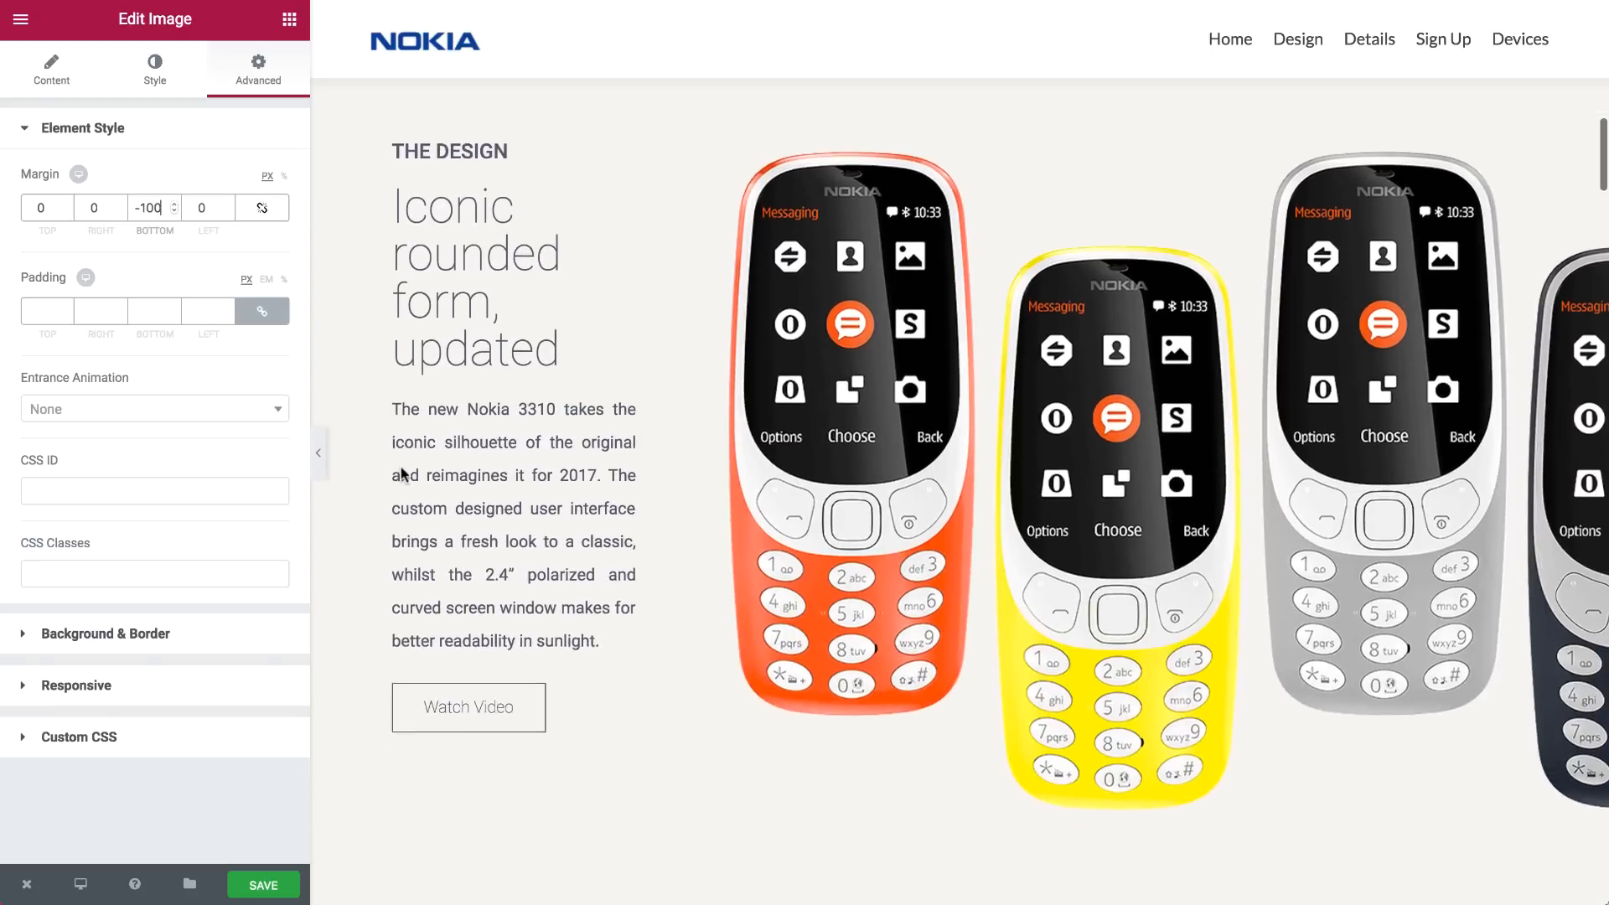
pyautogui.scroll(6, 400, 468)
pyautogui.scroll(5, 400, 467)
pyautogui.scroll(-10, 400, 469)
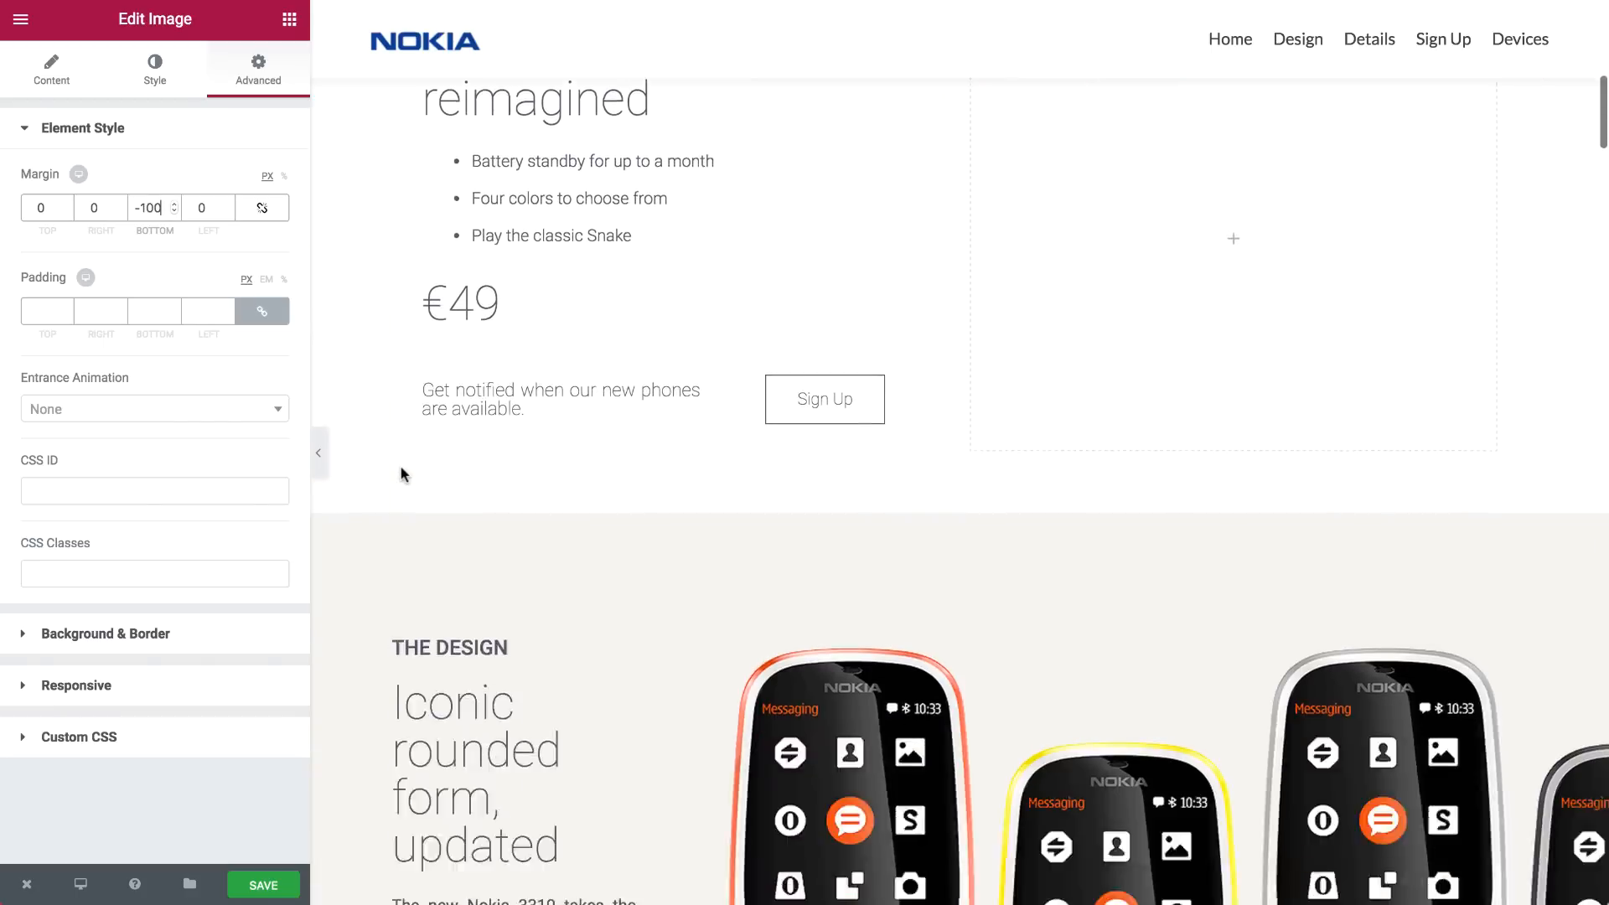
pyautogui.scroll(-3, 402, 473)
pyautogui.scroll(5, 404, 519)
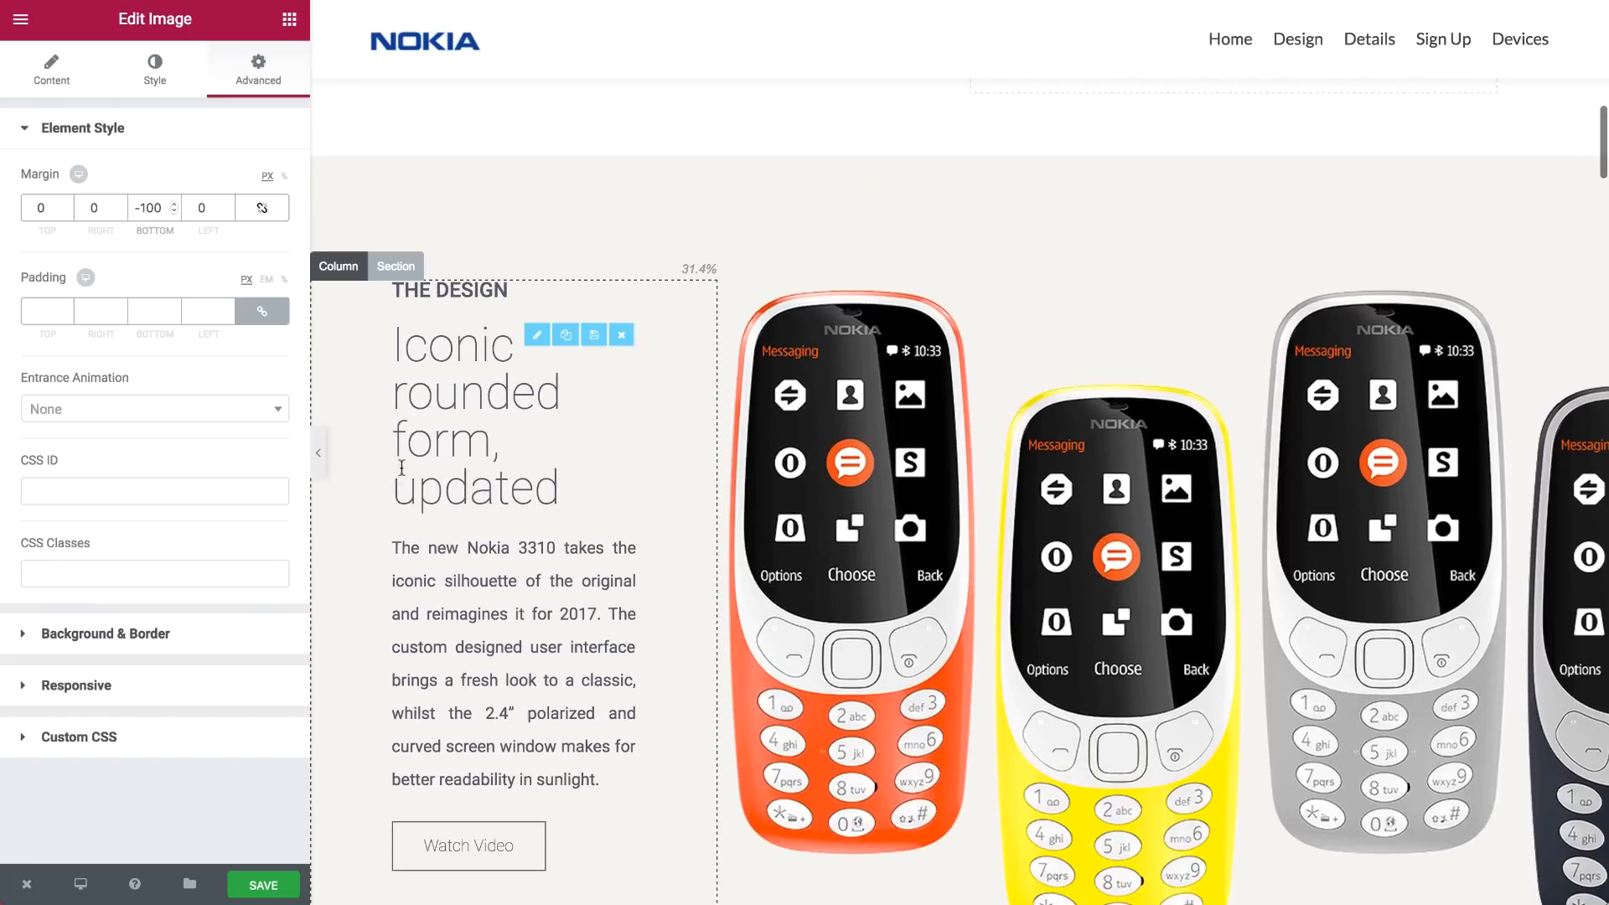
# Add a Waves shape divider to the bottom edge of The Design section
pyautogui.click(396, 273)
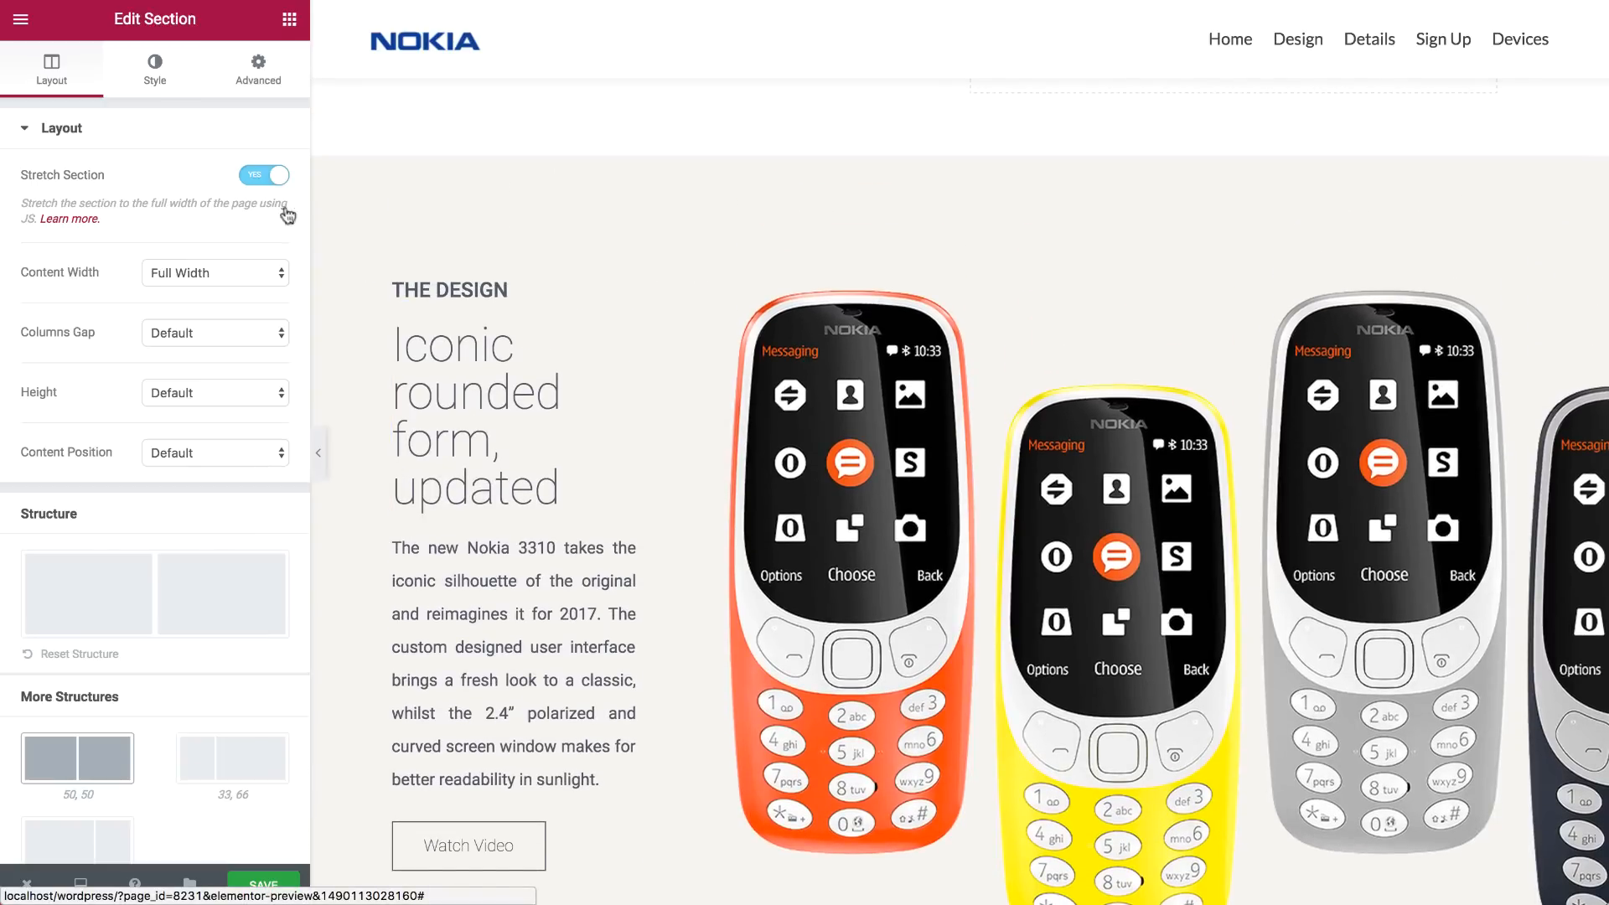
pyautogui.click(164, 86)
pyautogui.click(229, 136)
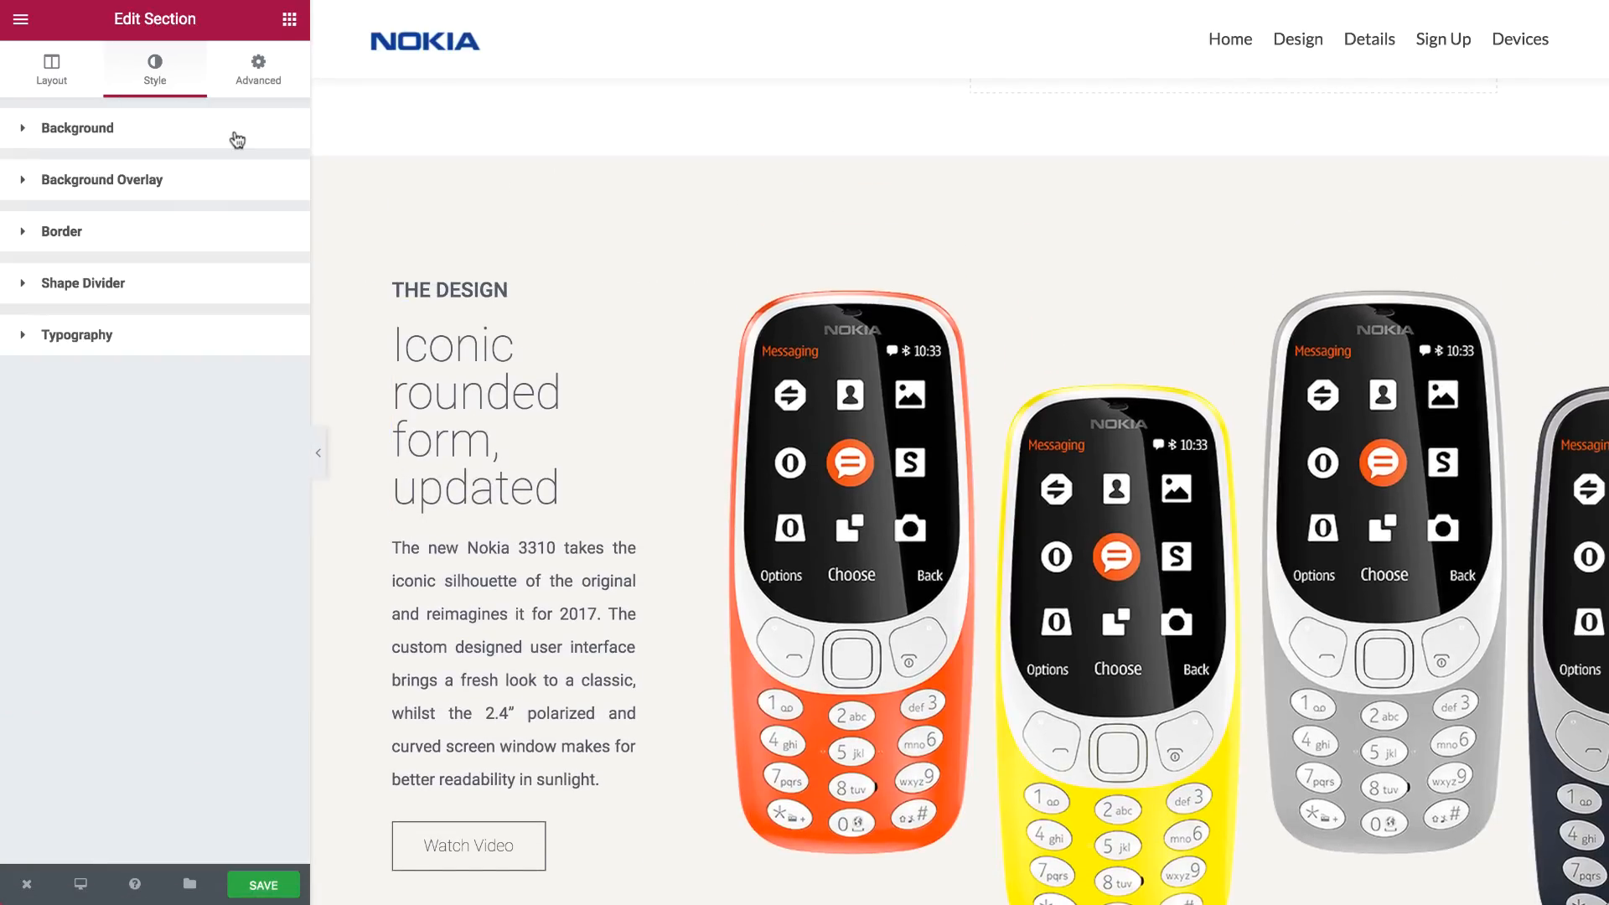
pyautogui.click(196, 300)
pyautogui.click(228, 340)
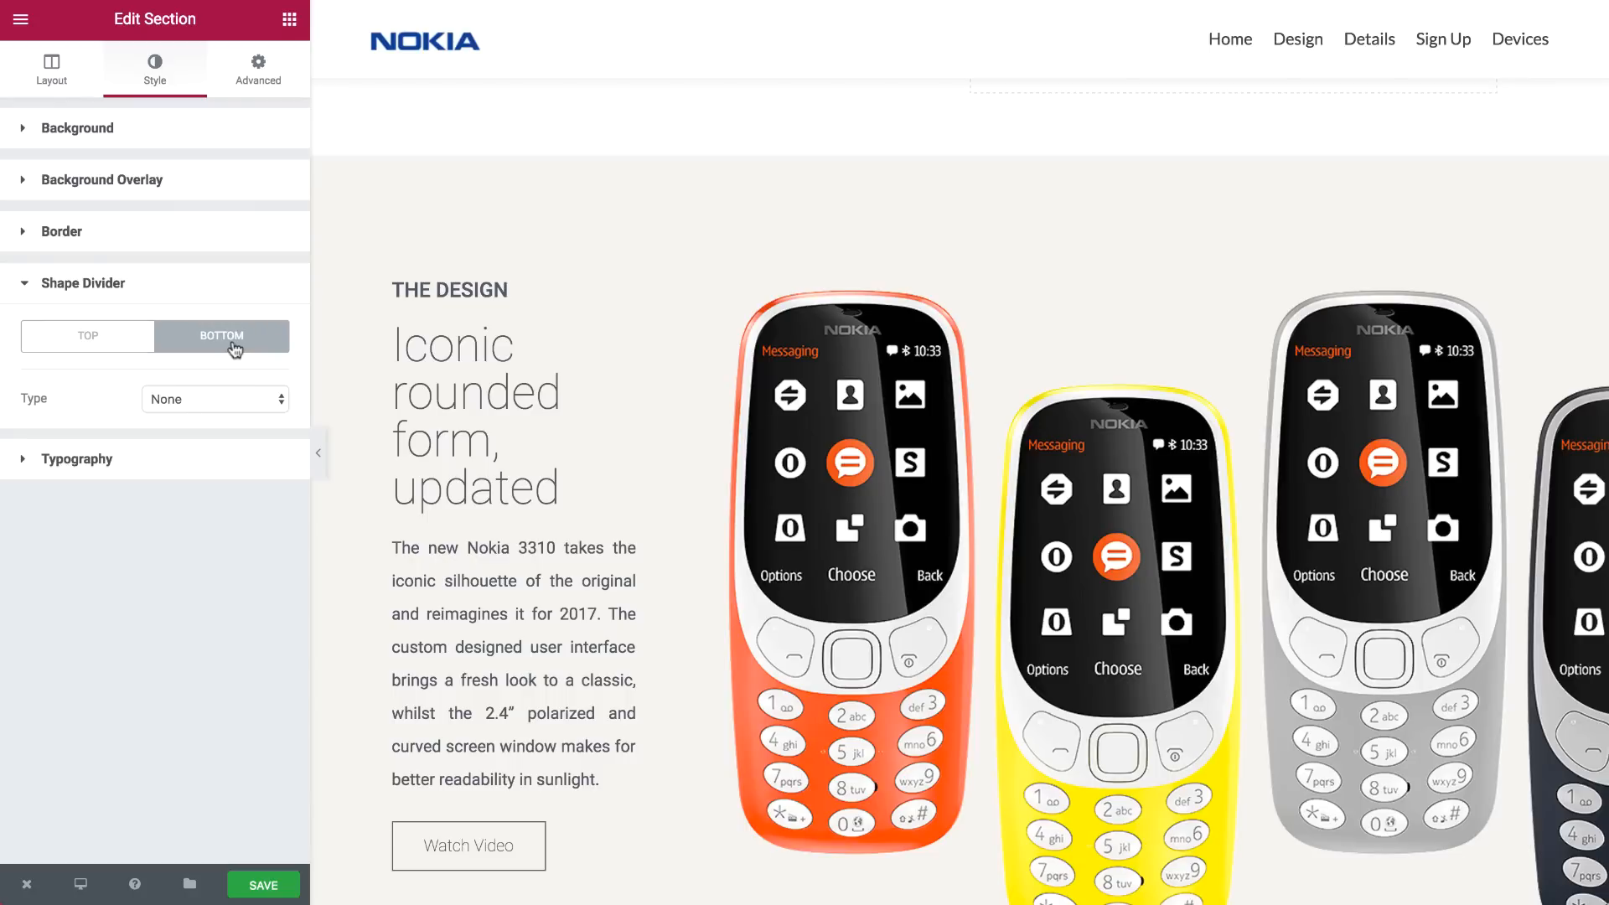
pyautogui.click(216, 402)
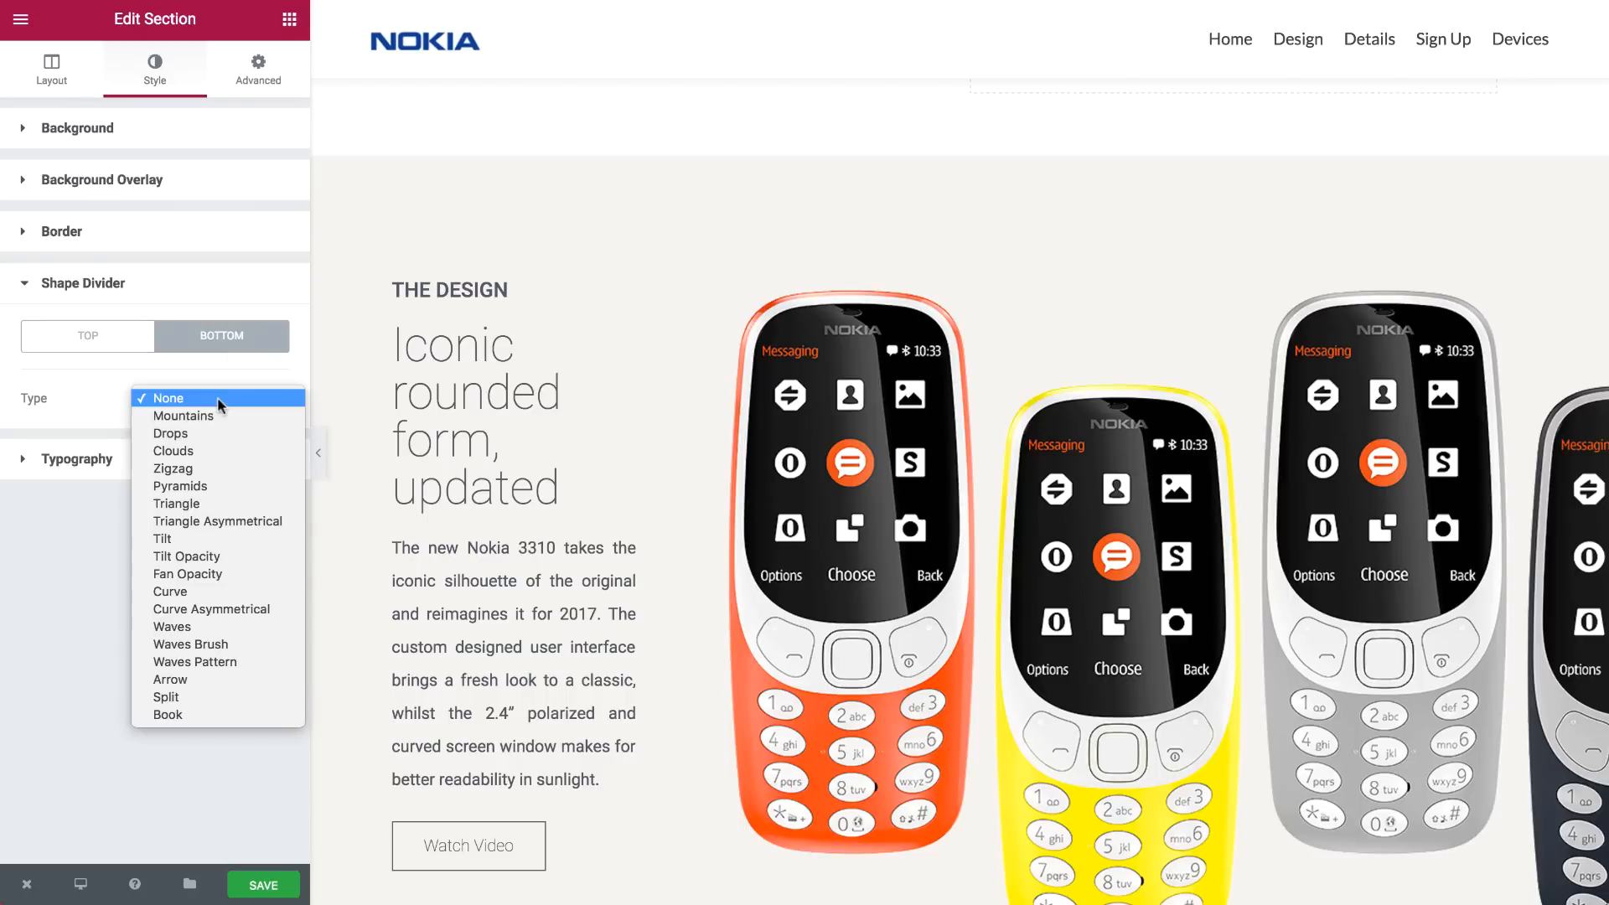
pyautogui.click(207, 627)
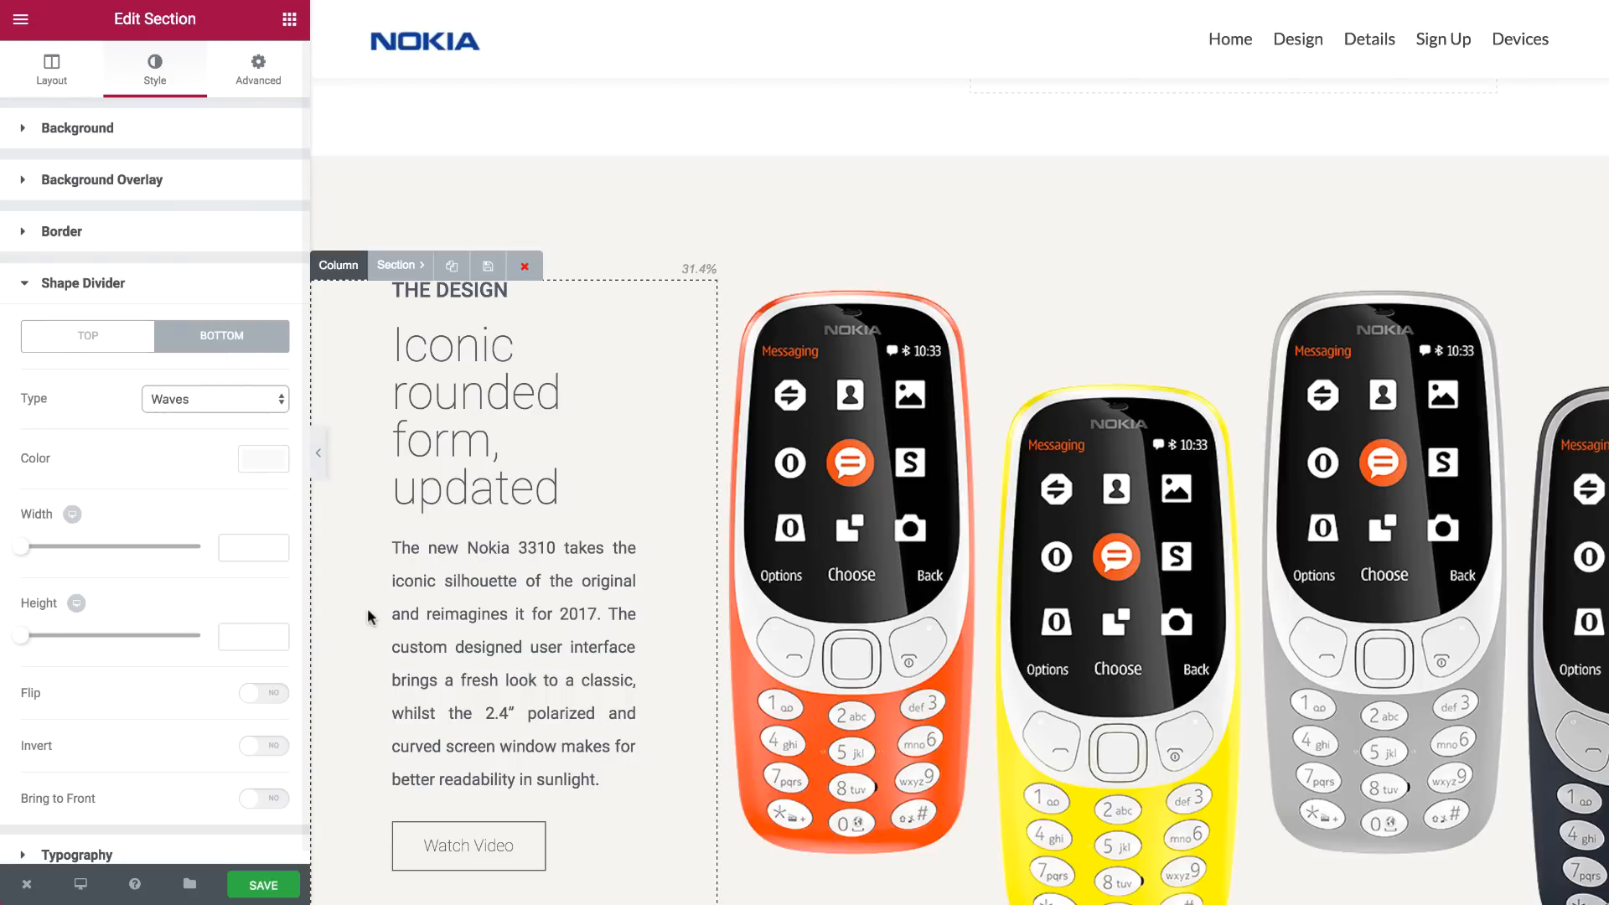
# Color The Design section's bottom divider with the palette yellow to match the yellow section below it
pyautogui.scroll(-3, 369, 611)
pyautogui.scroll(-2, 369, 612)
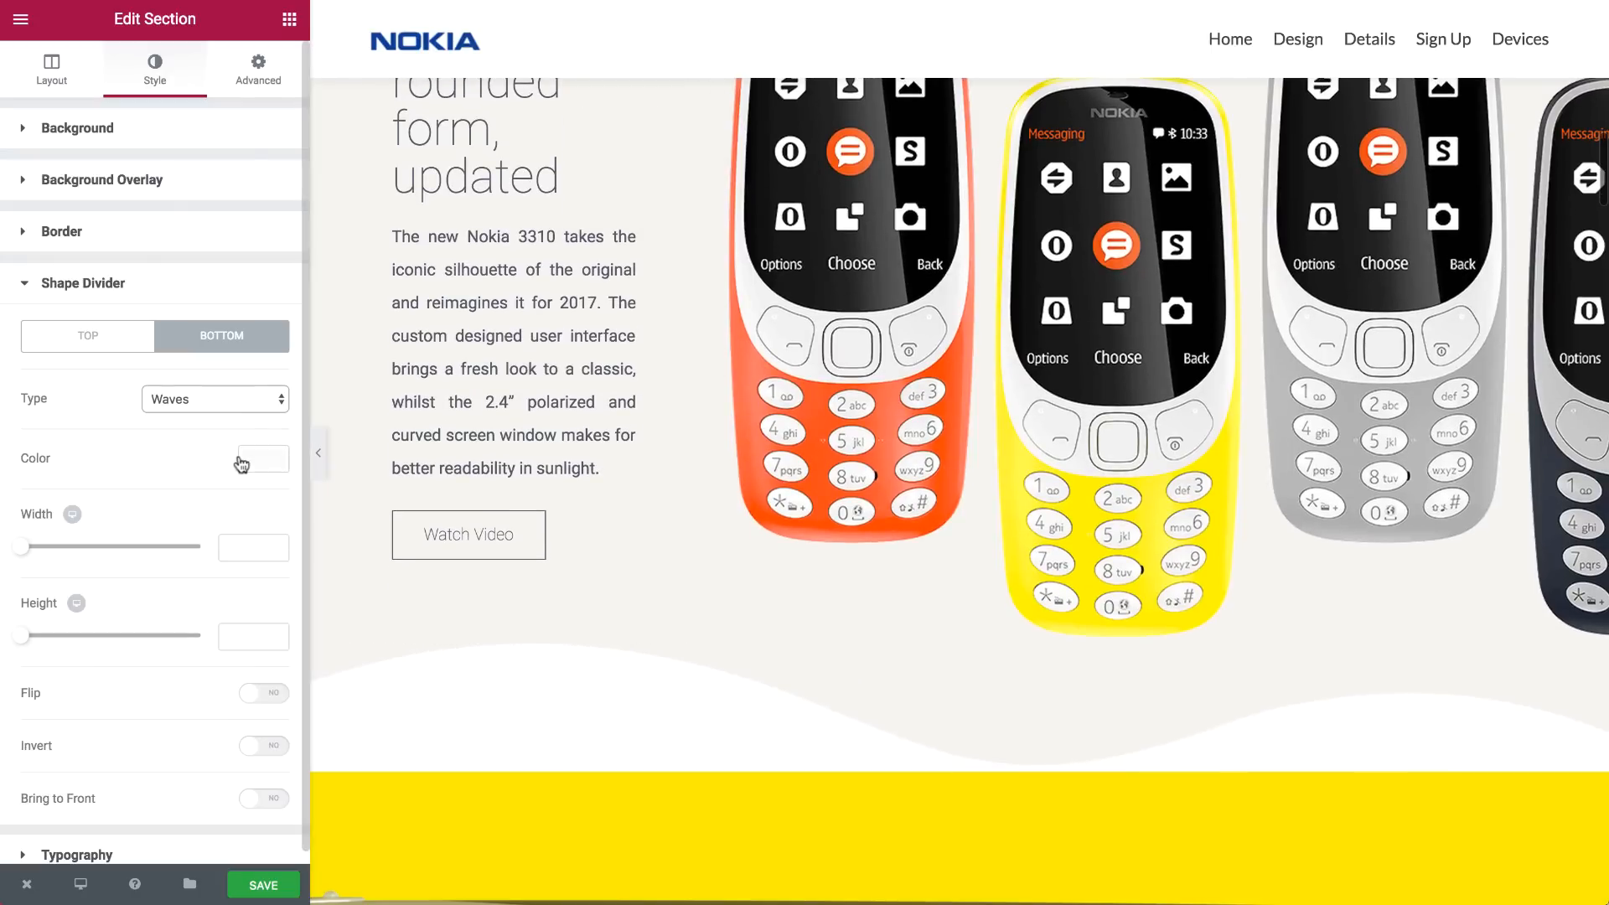
pyautogui.click(250, 462)
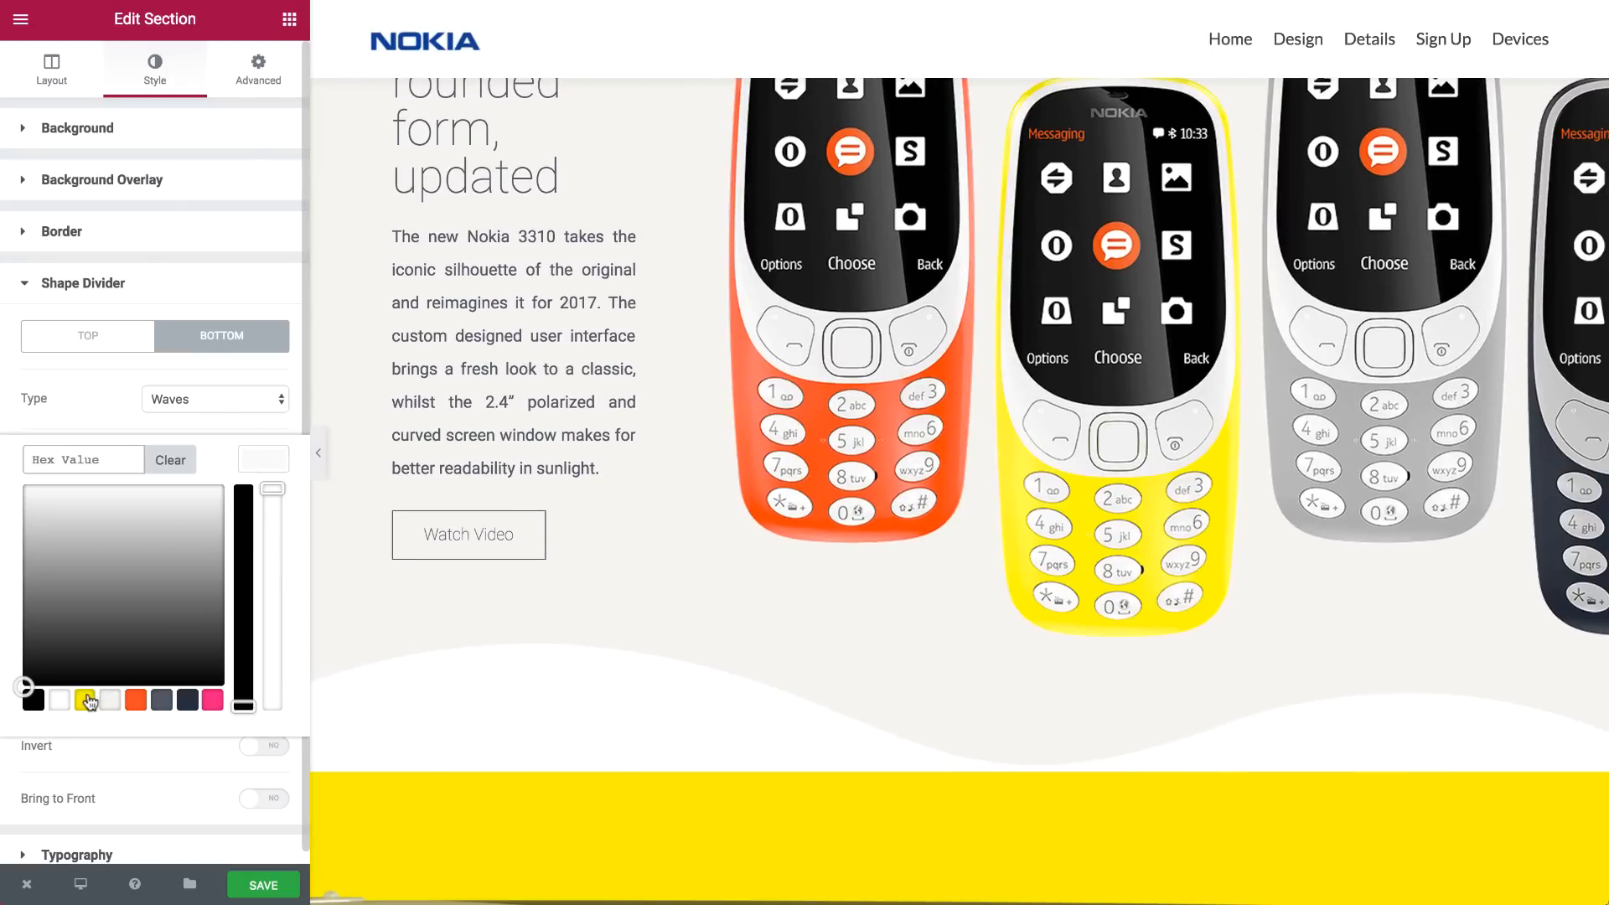
pyautogui.click(84, 699)
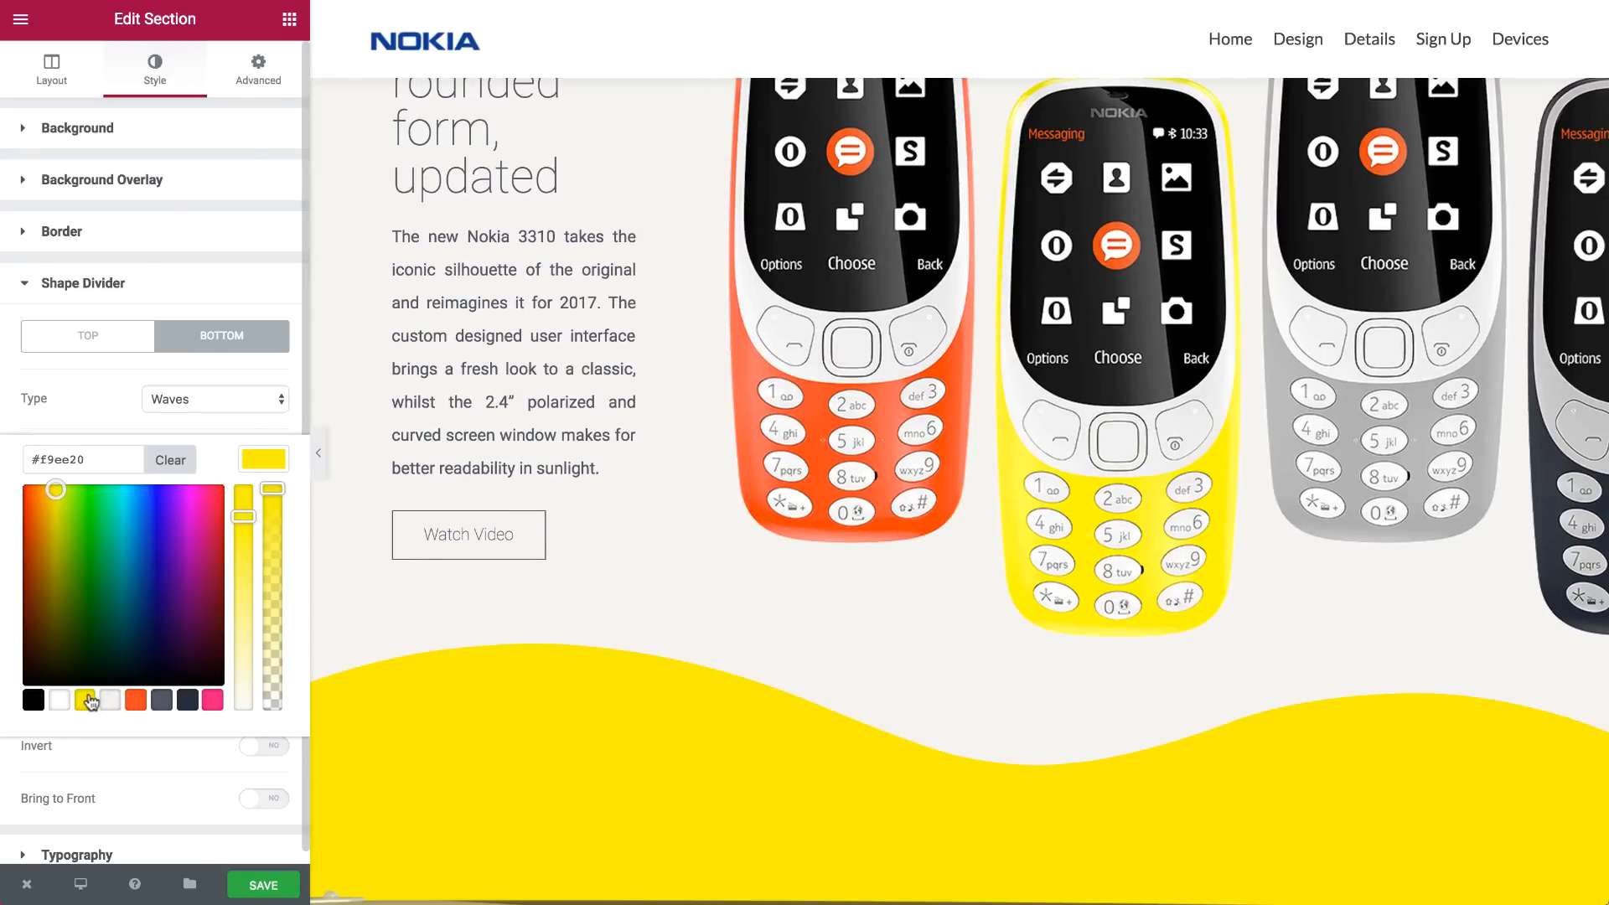
pyautogui.click(273, 470)
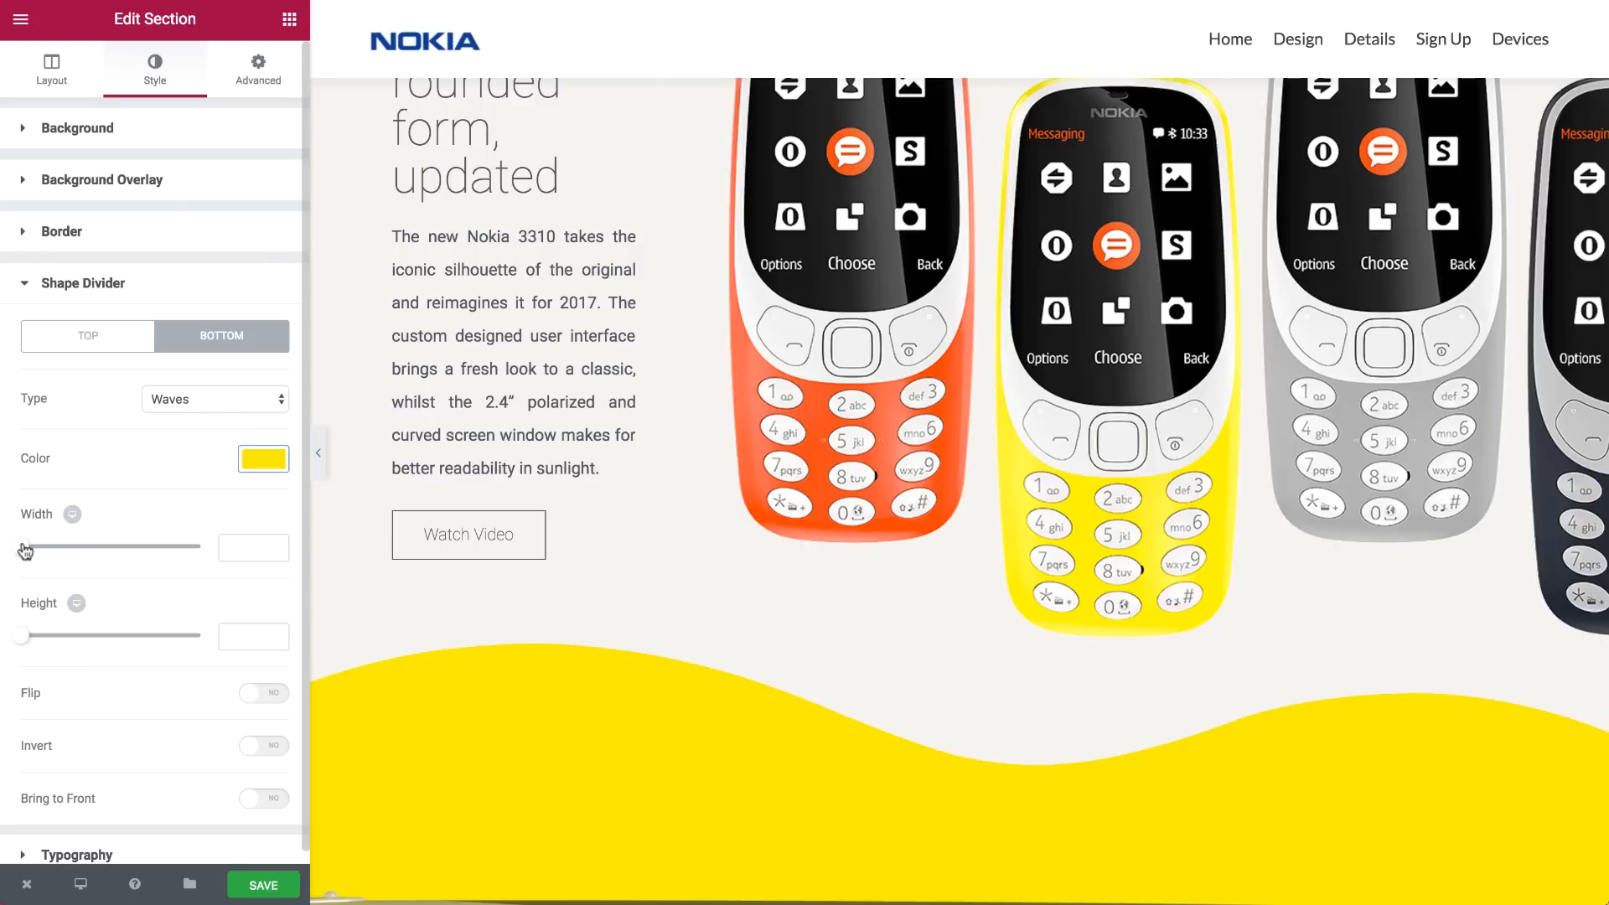
# Set the height of The Design section's bottom divider to 500 and its width to 259
pyautogui.moveTo(21, 637); pyautogui.dragTo(209, 641)
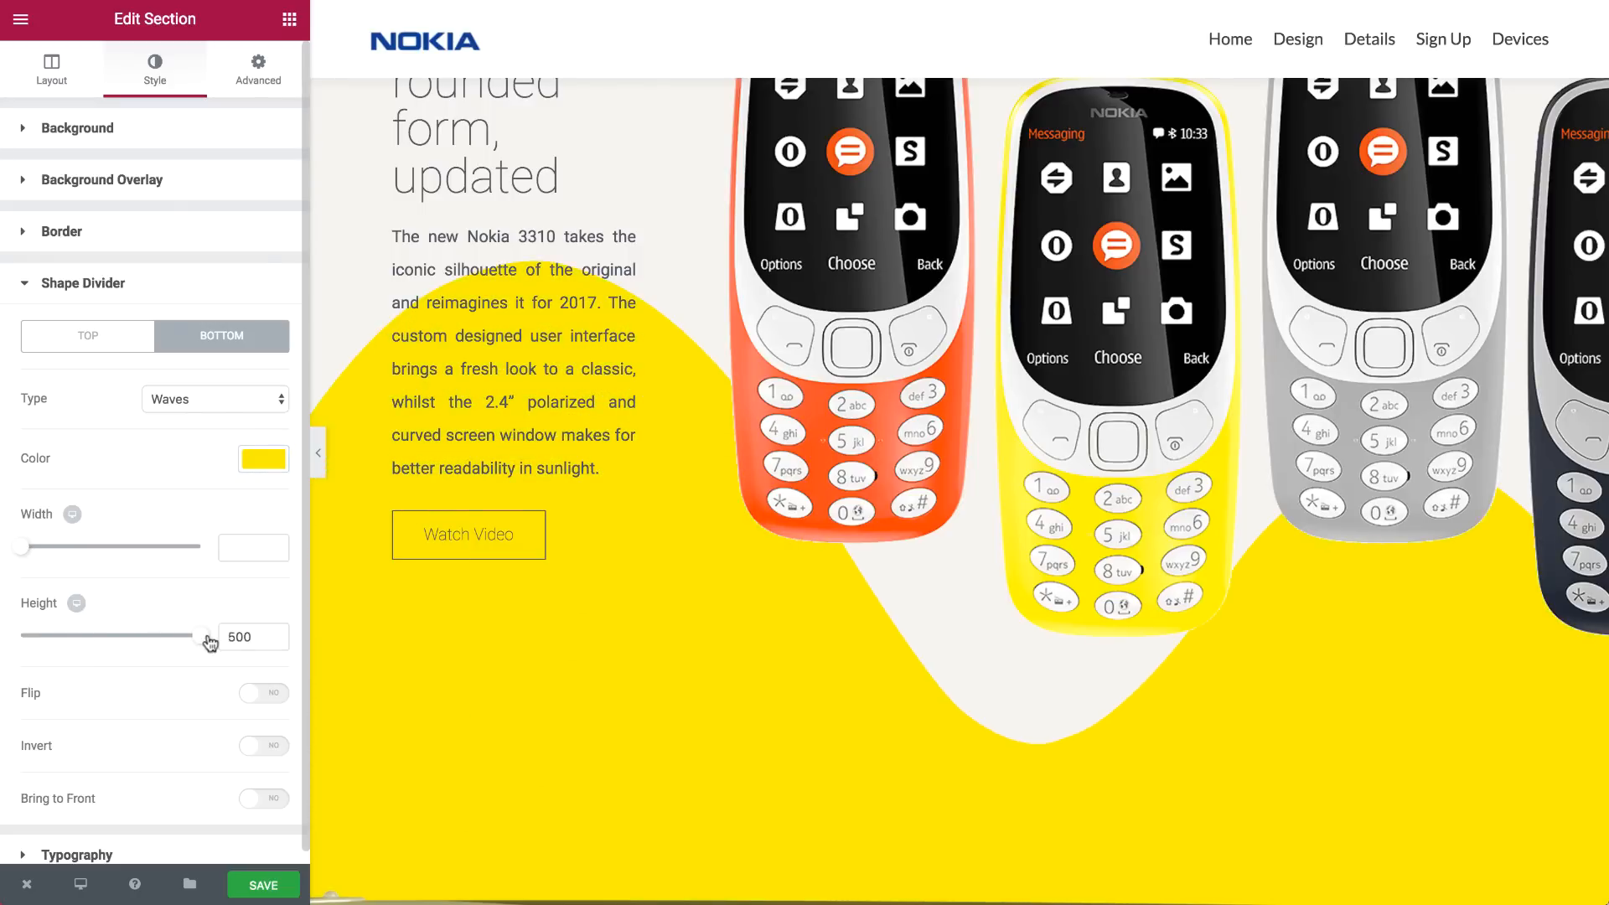
pyautogui.scroll(2, 396, 486)
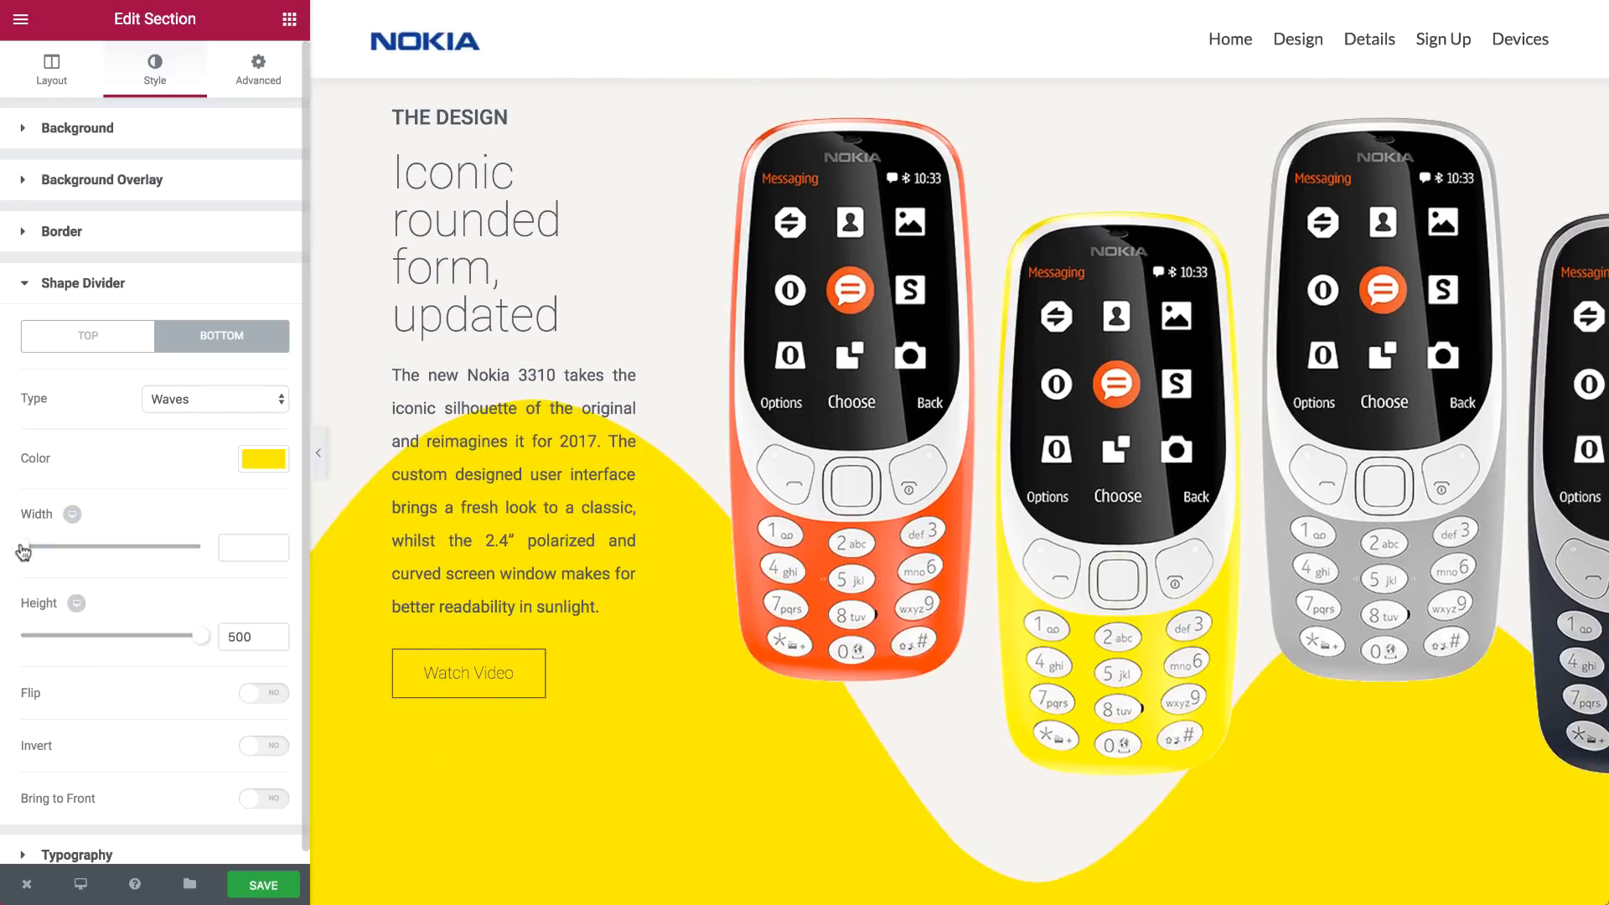
pyautogui.moveTo(25, 550); pyautogui.dragTo(203, 493)
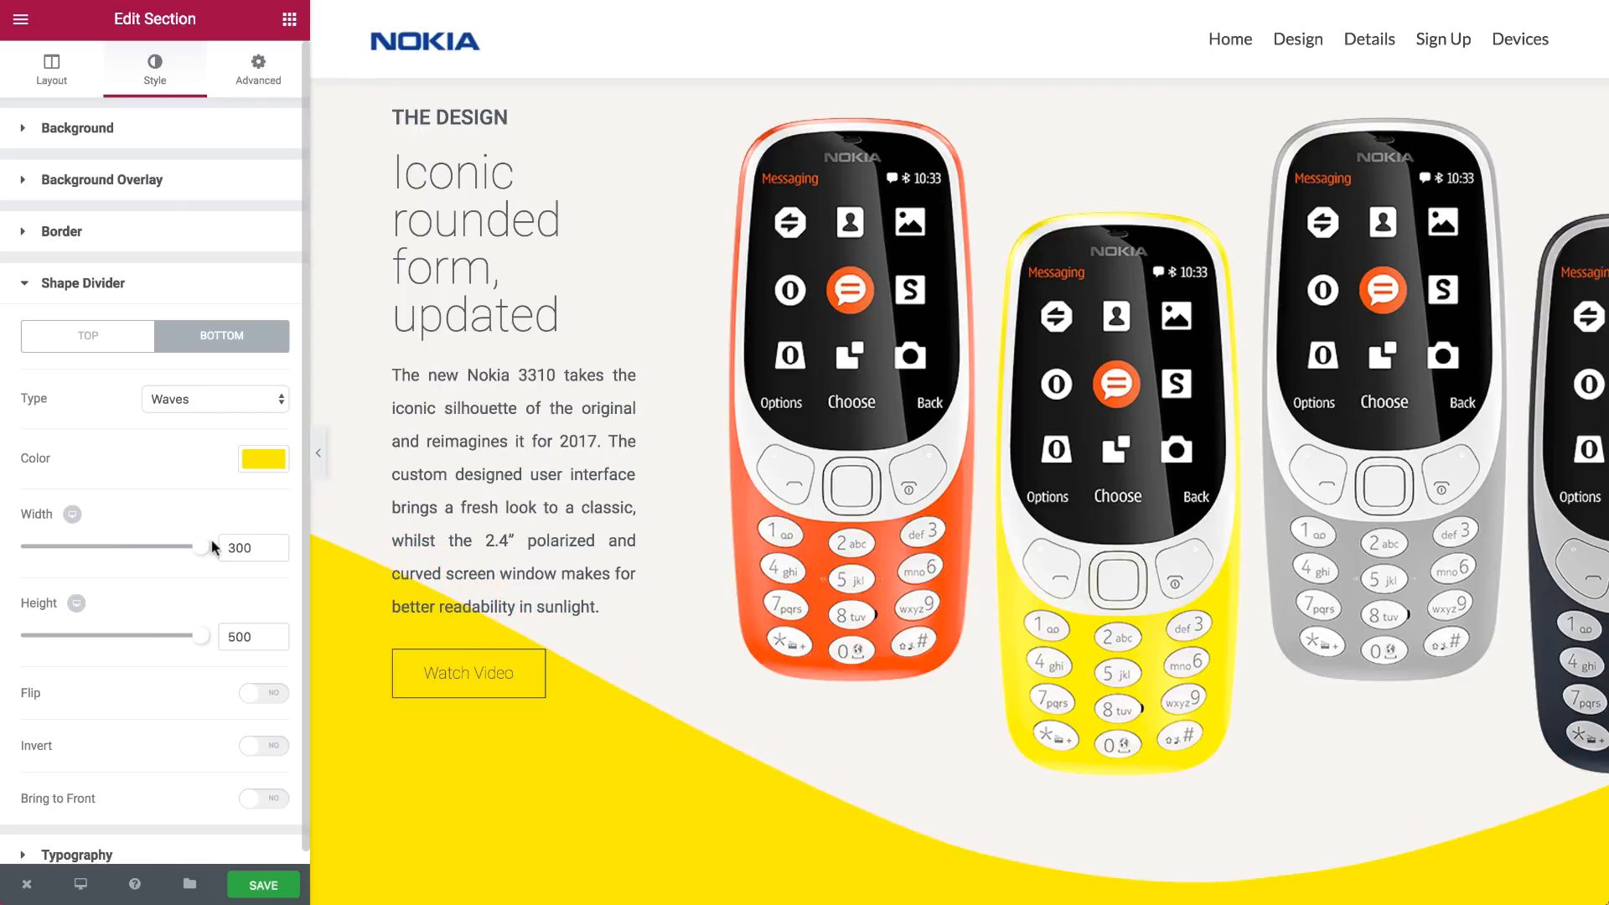
pyautogui.moveTo(208, 554); pyautogui.dragTo(171, 554)
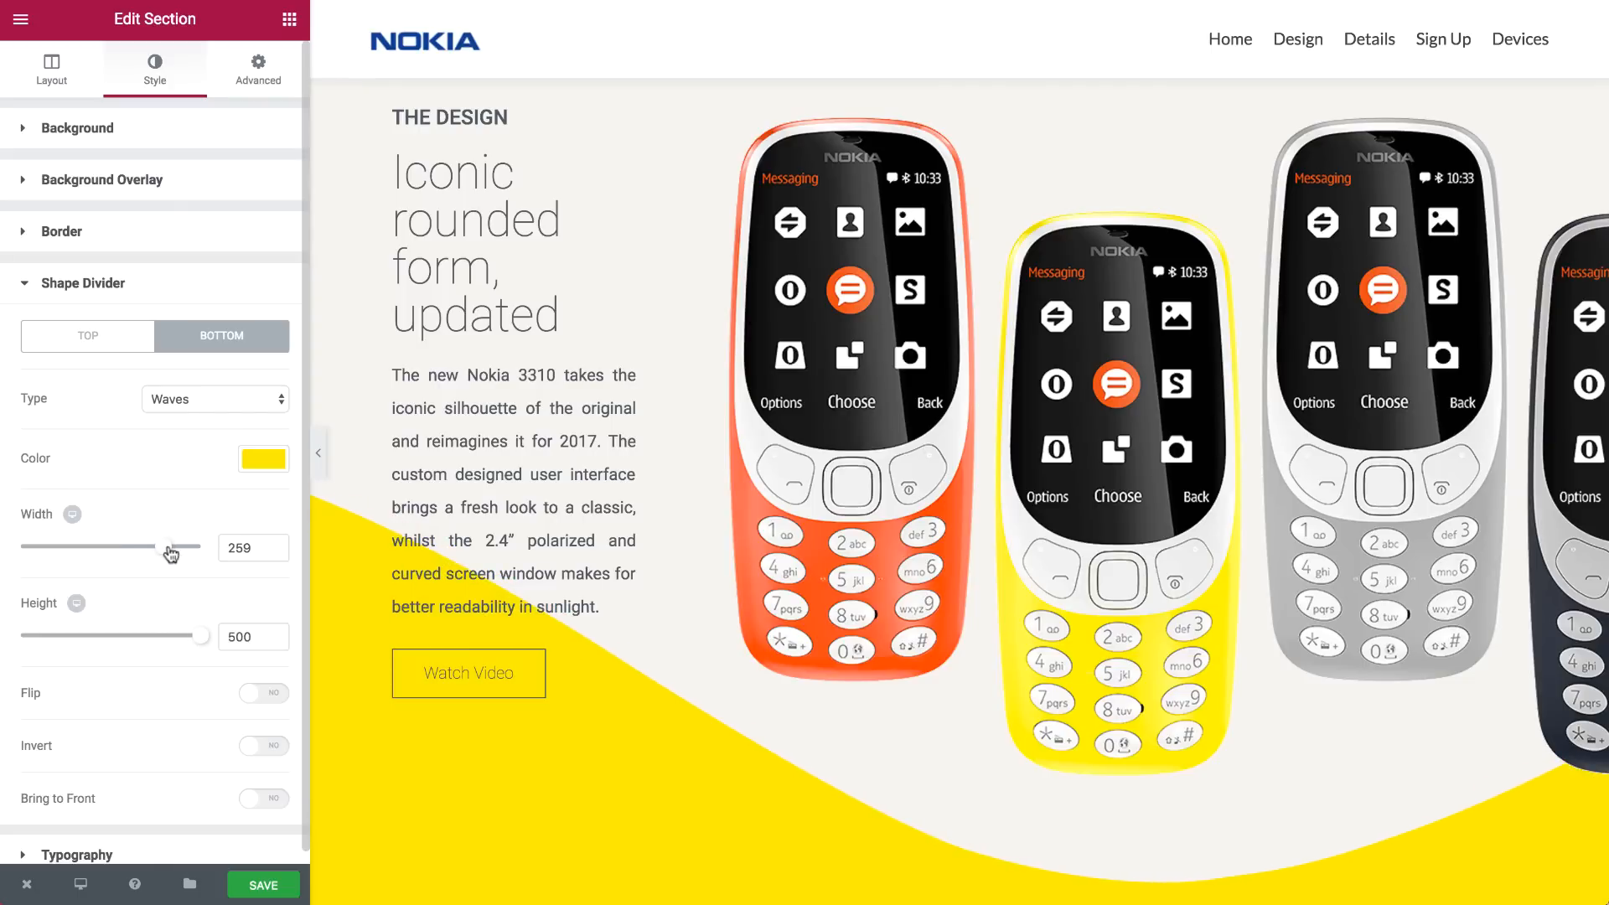
# Add a Waves shape divider to the top edge of the keypad and camera image section below the yellow section
pyautogui.scroll(-10, 408, 524)
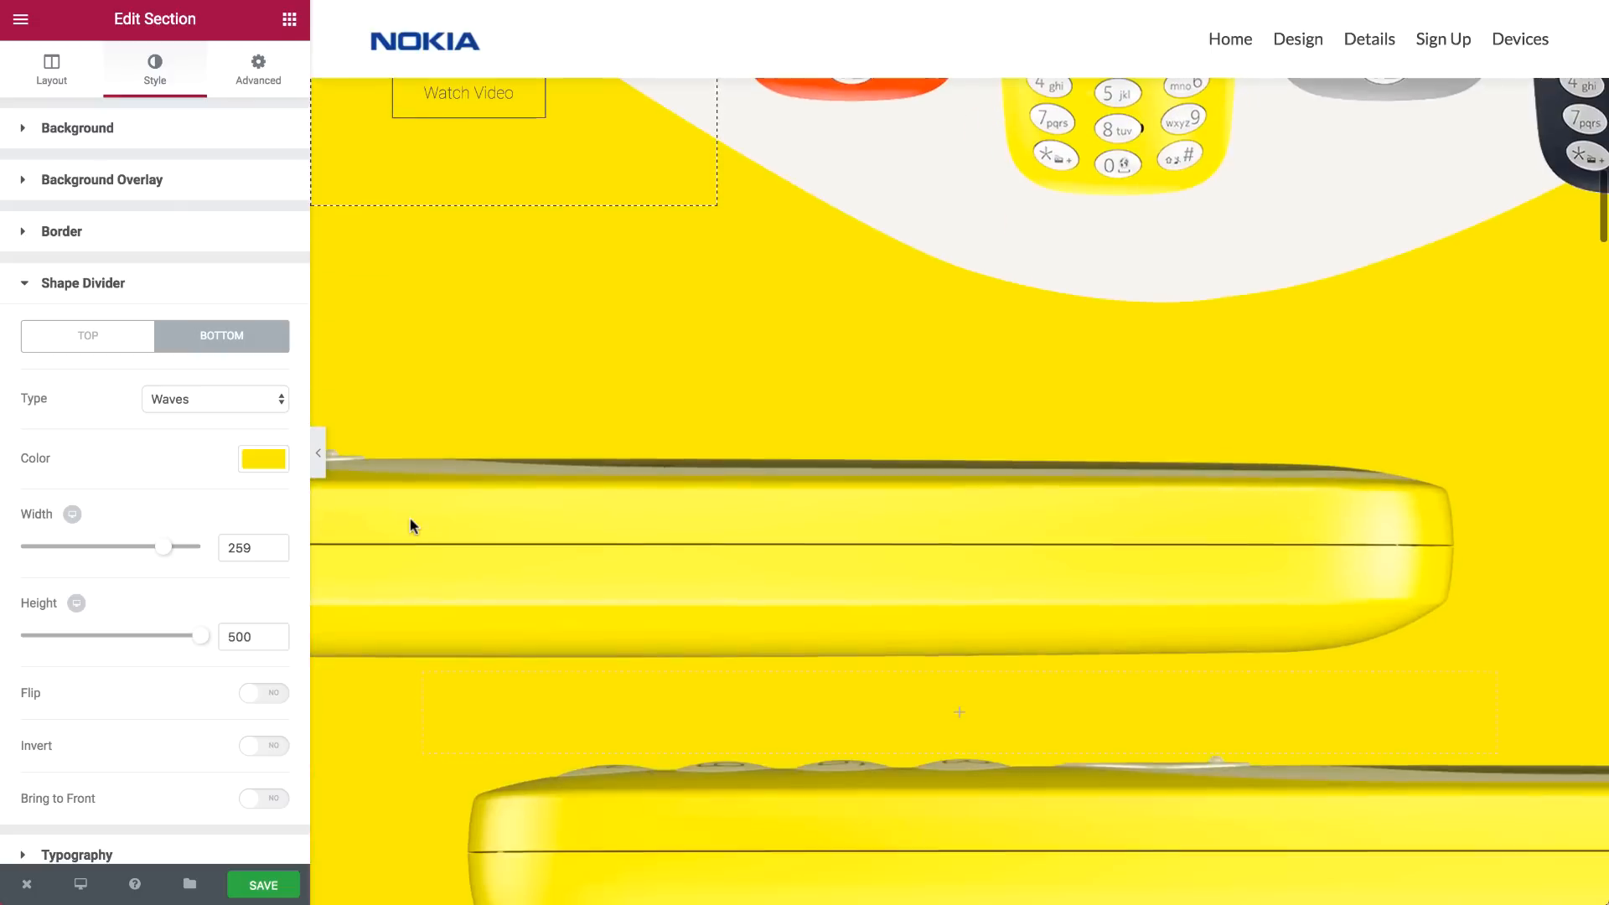
pyautogui.scroll(1, 410, 526)
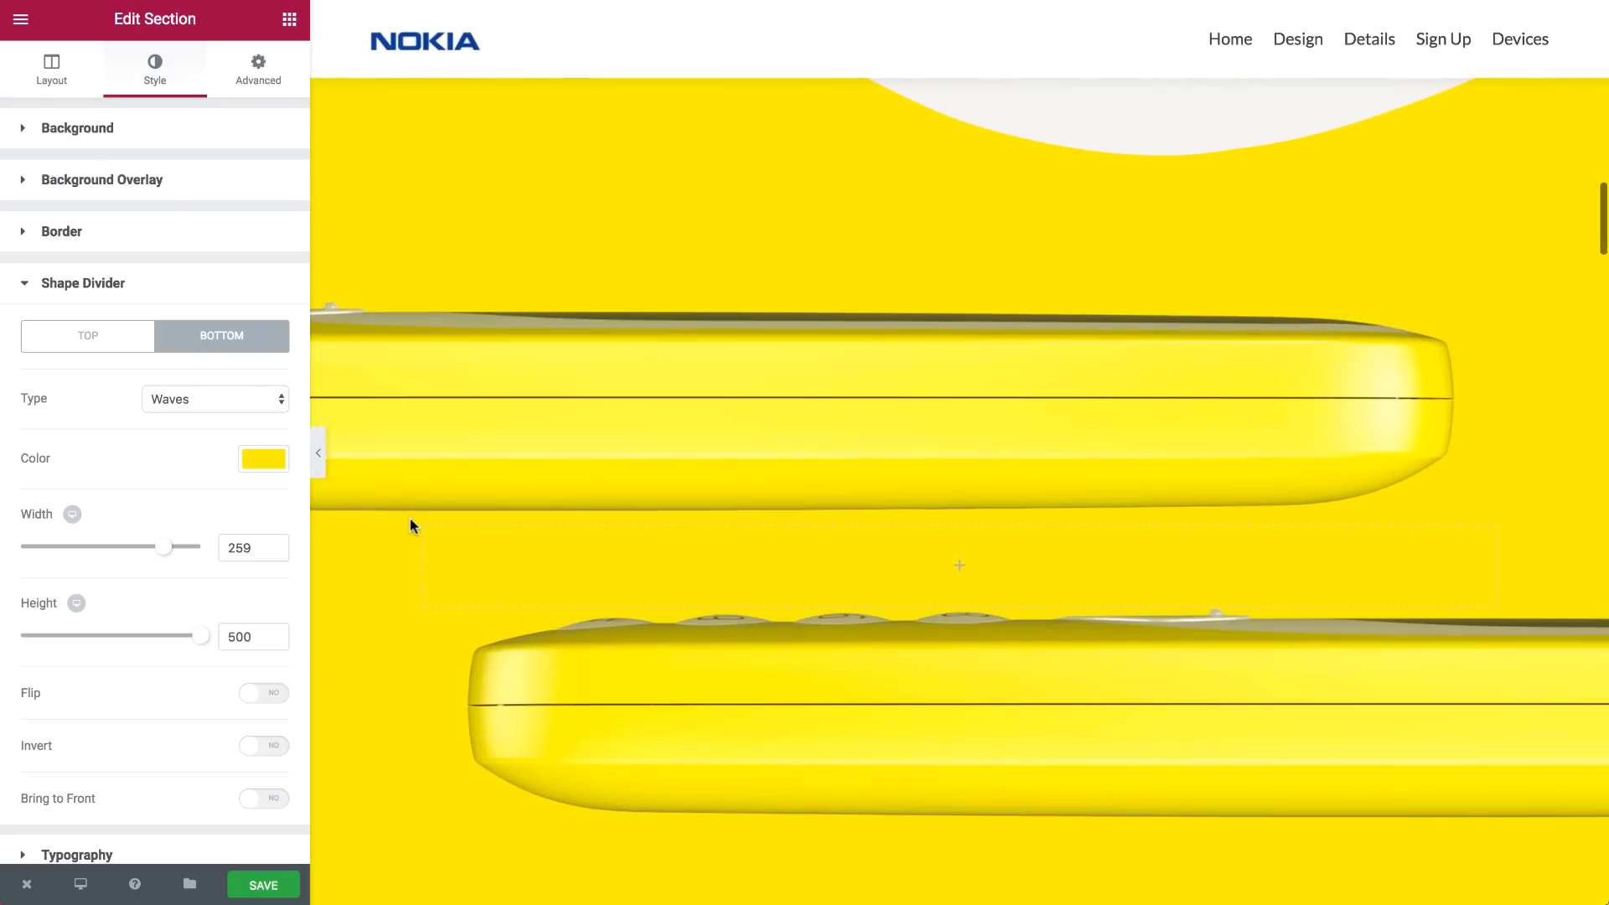
pyautogui.scroll(-8, 410, 525)
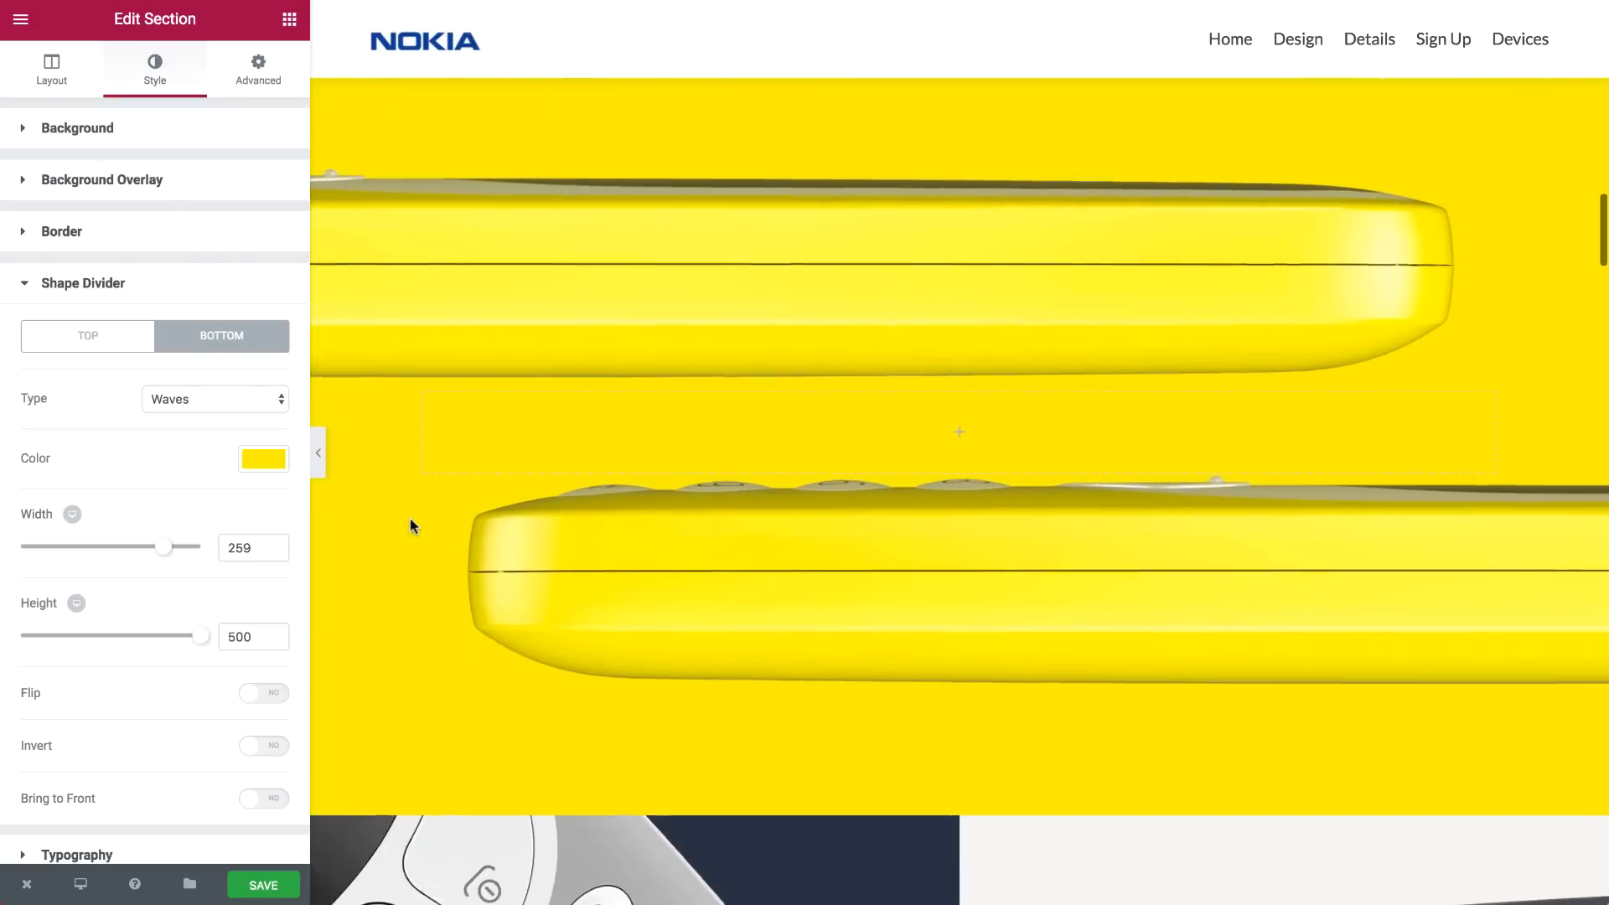
pyautogui.click(494, 597)
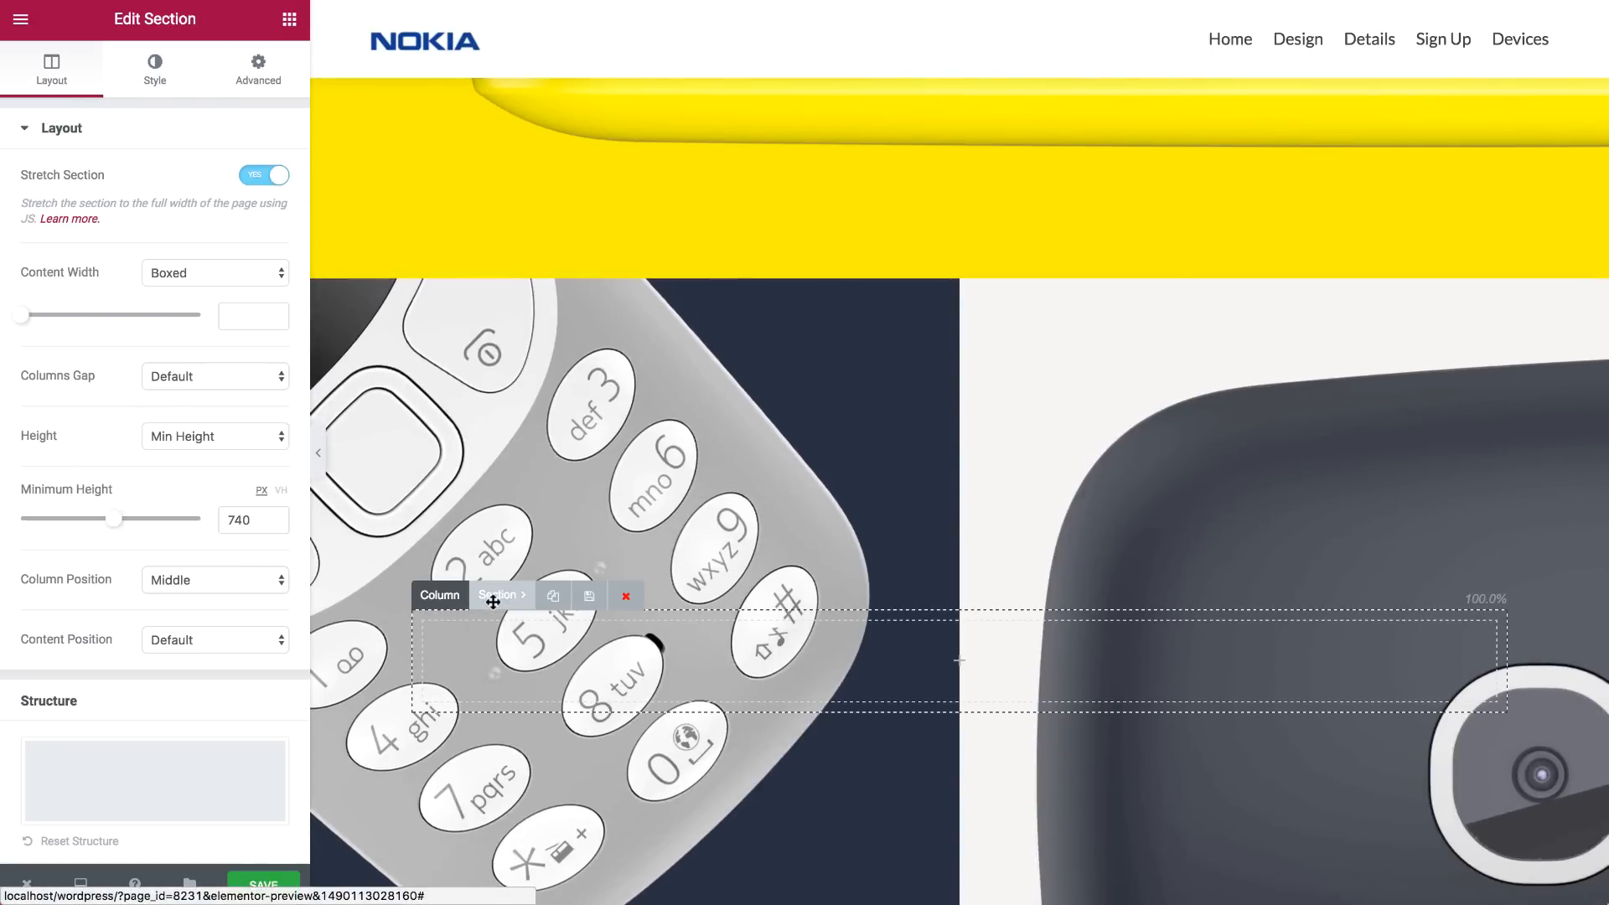
pyautogui.click(152, 85)
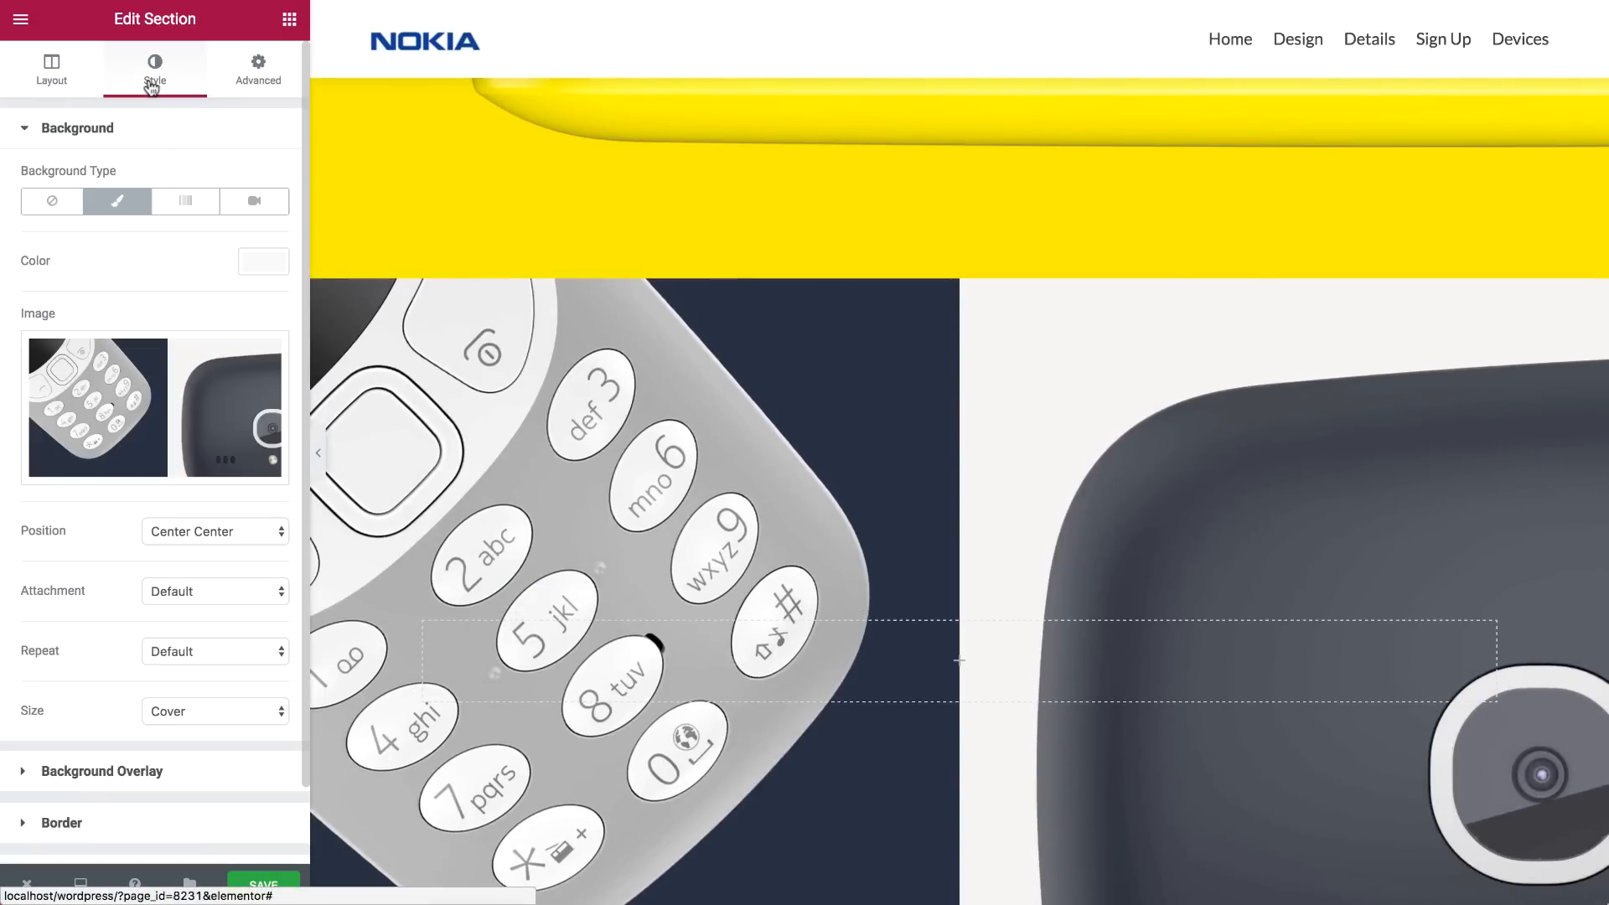
pyautogui.click(151, 128)
pyautogui.click(153, 293)
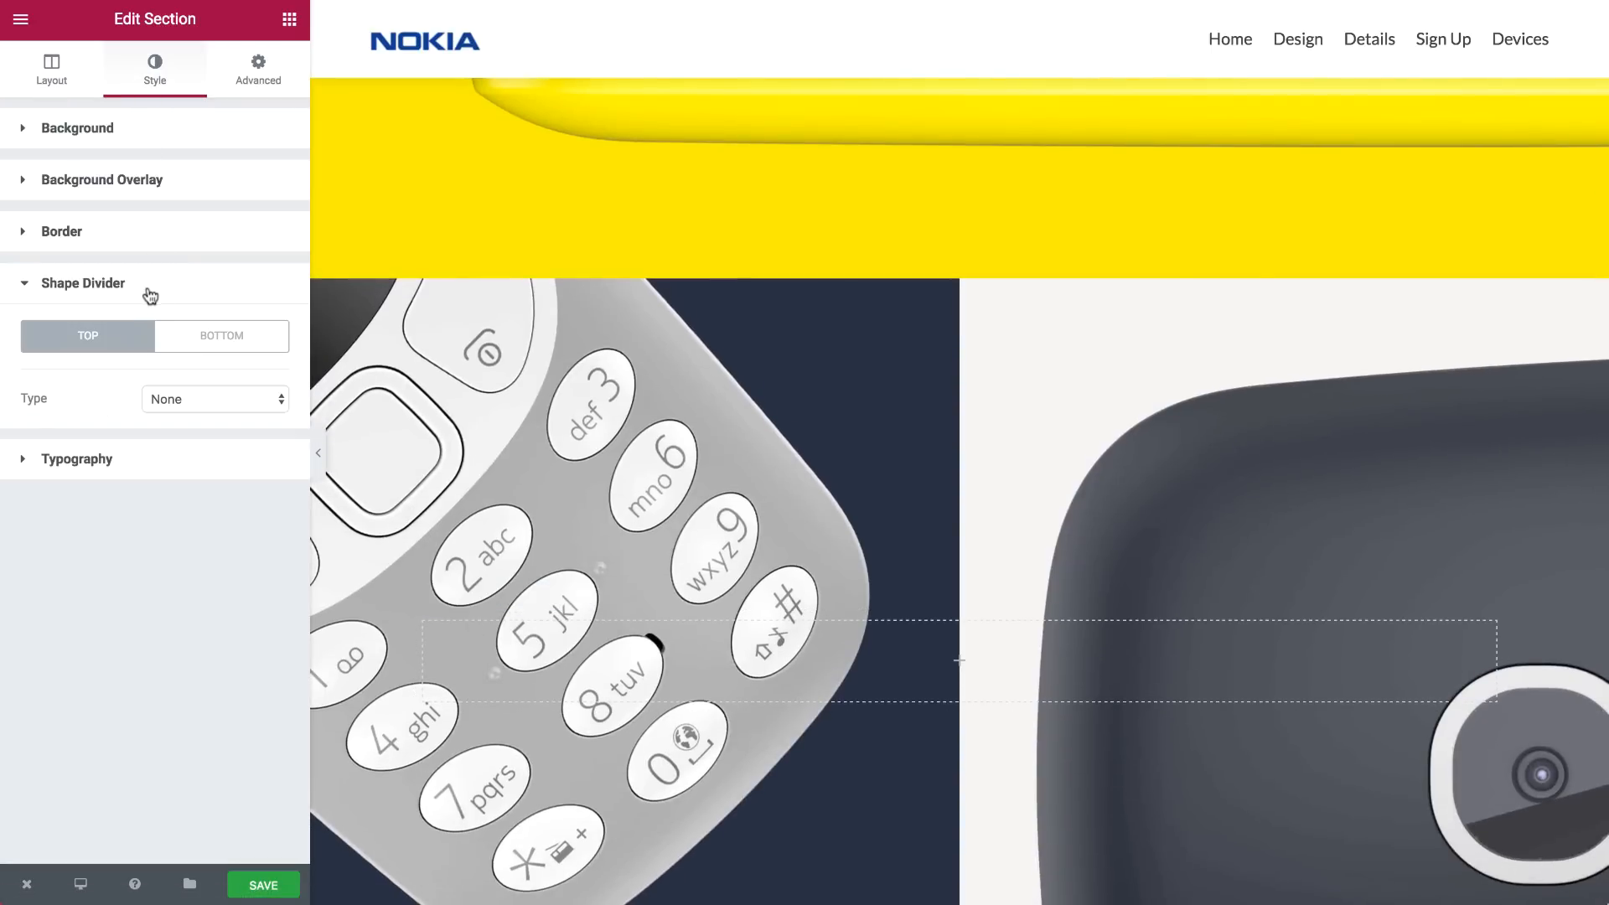
pyautogui.click(191, 410)
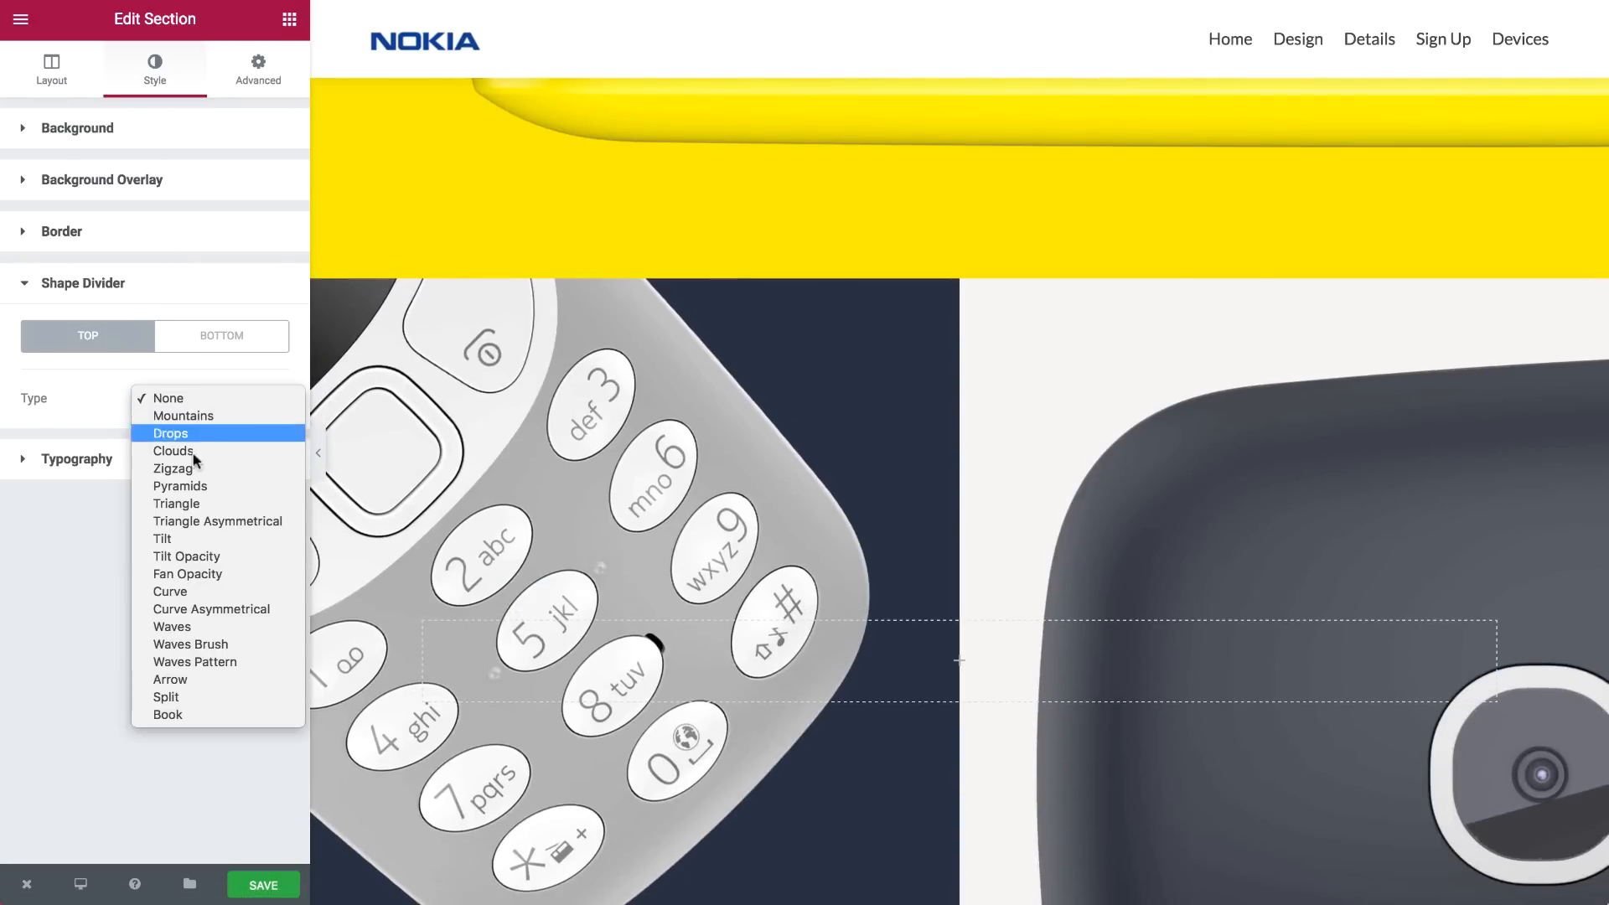
pyautogui.click(203, 626)
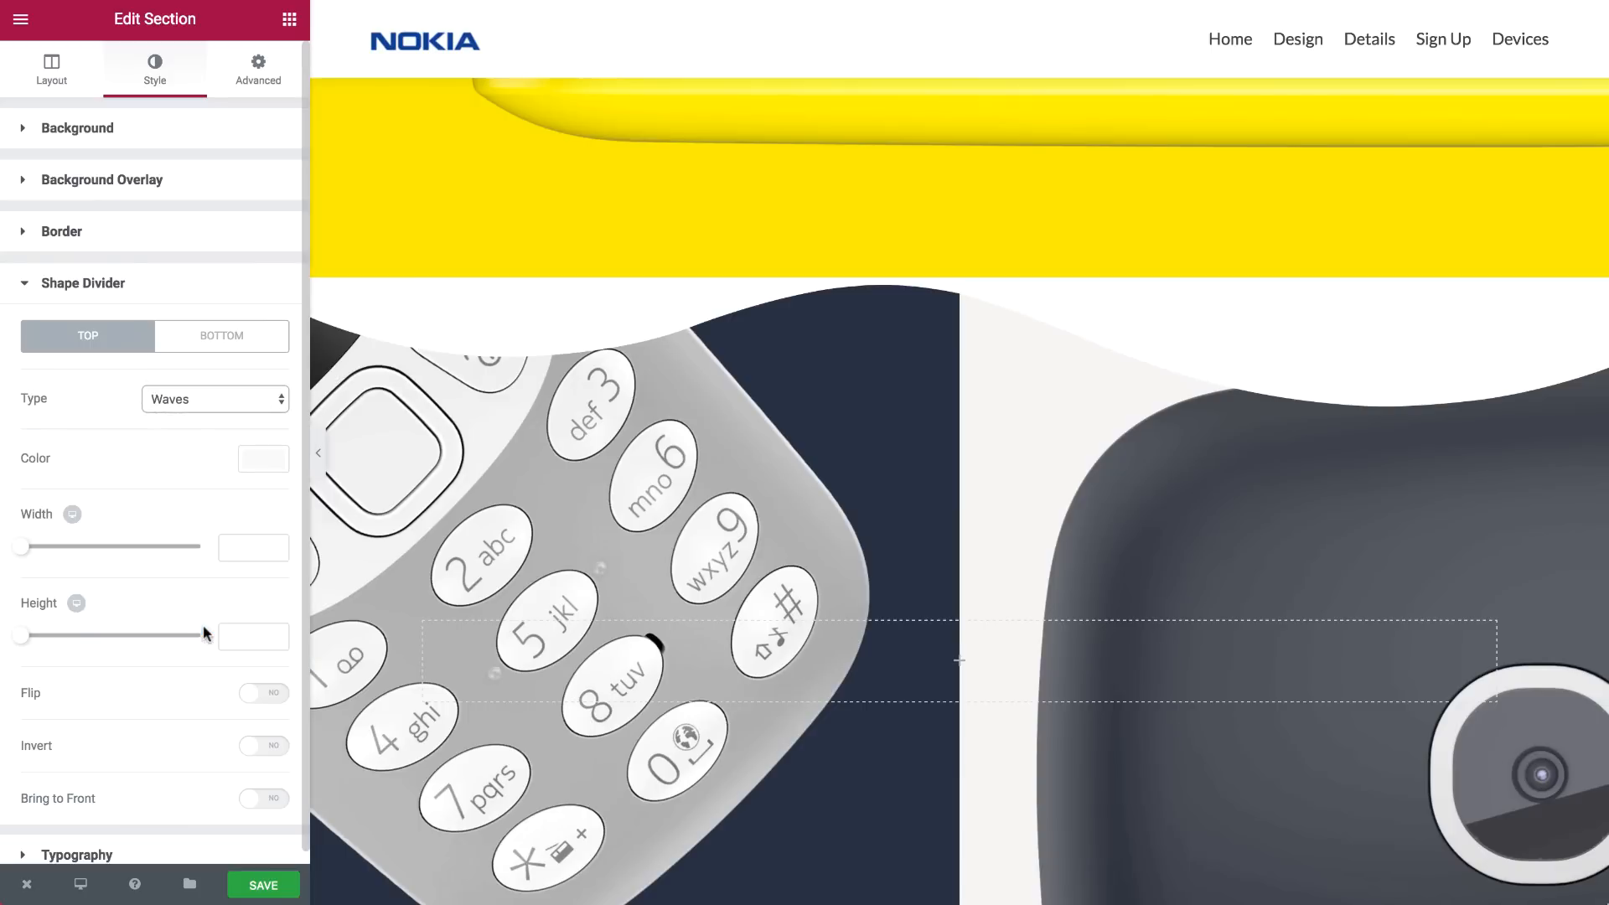
# Color the keypad and camera section's top divider with the palette yellow and set its width to 300
pyautogui.click(264, 469)
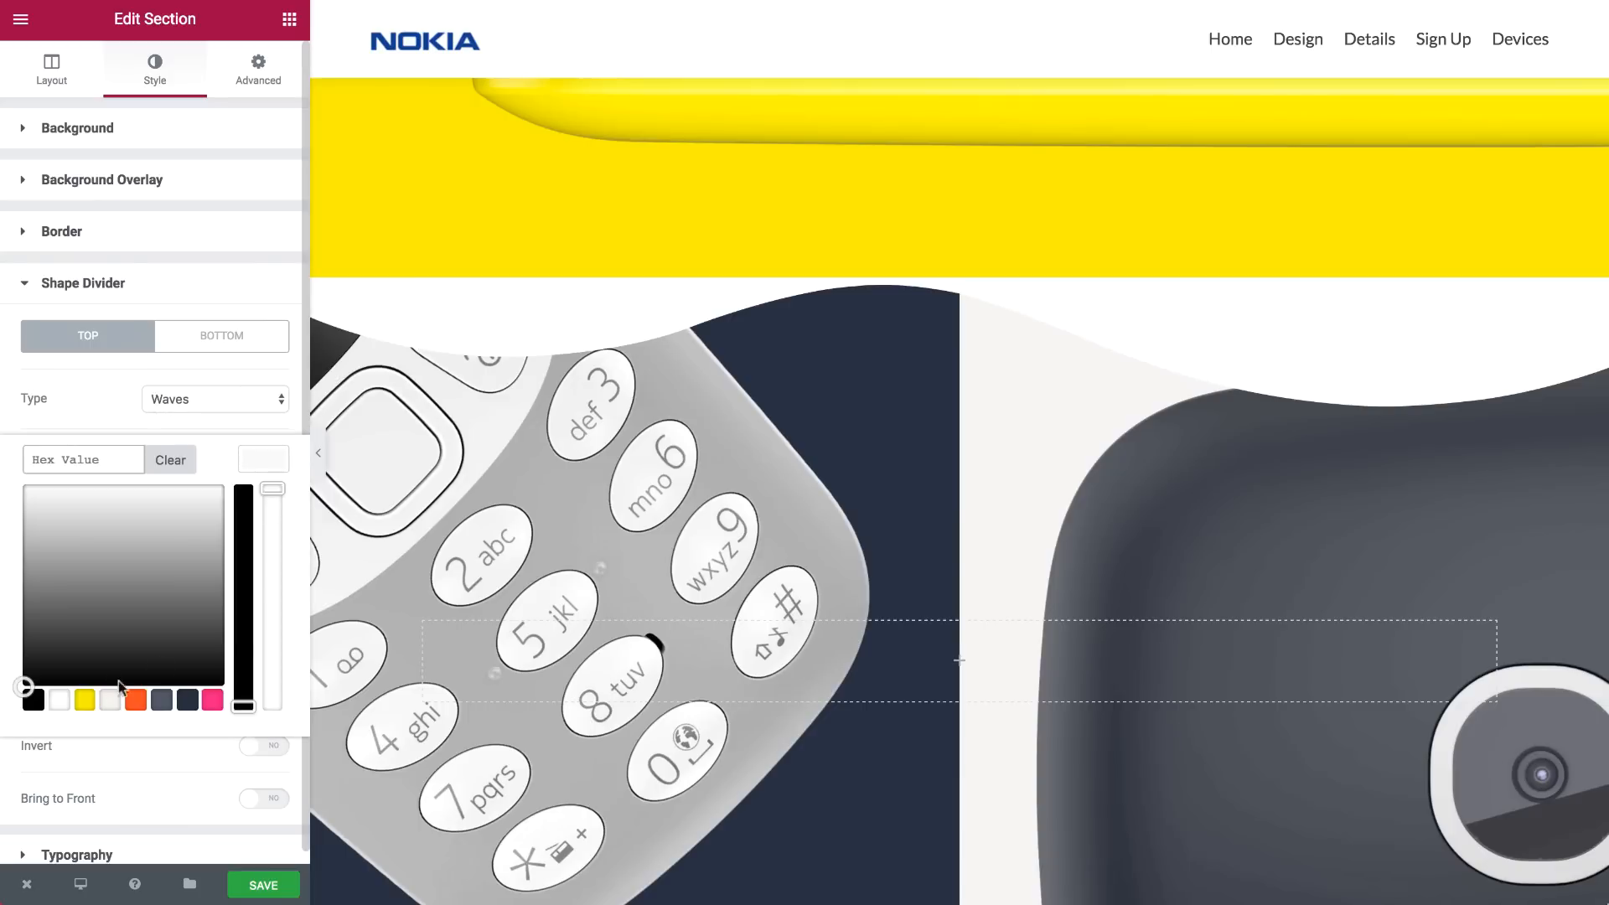
pyautogui.click(87, 700)
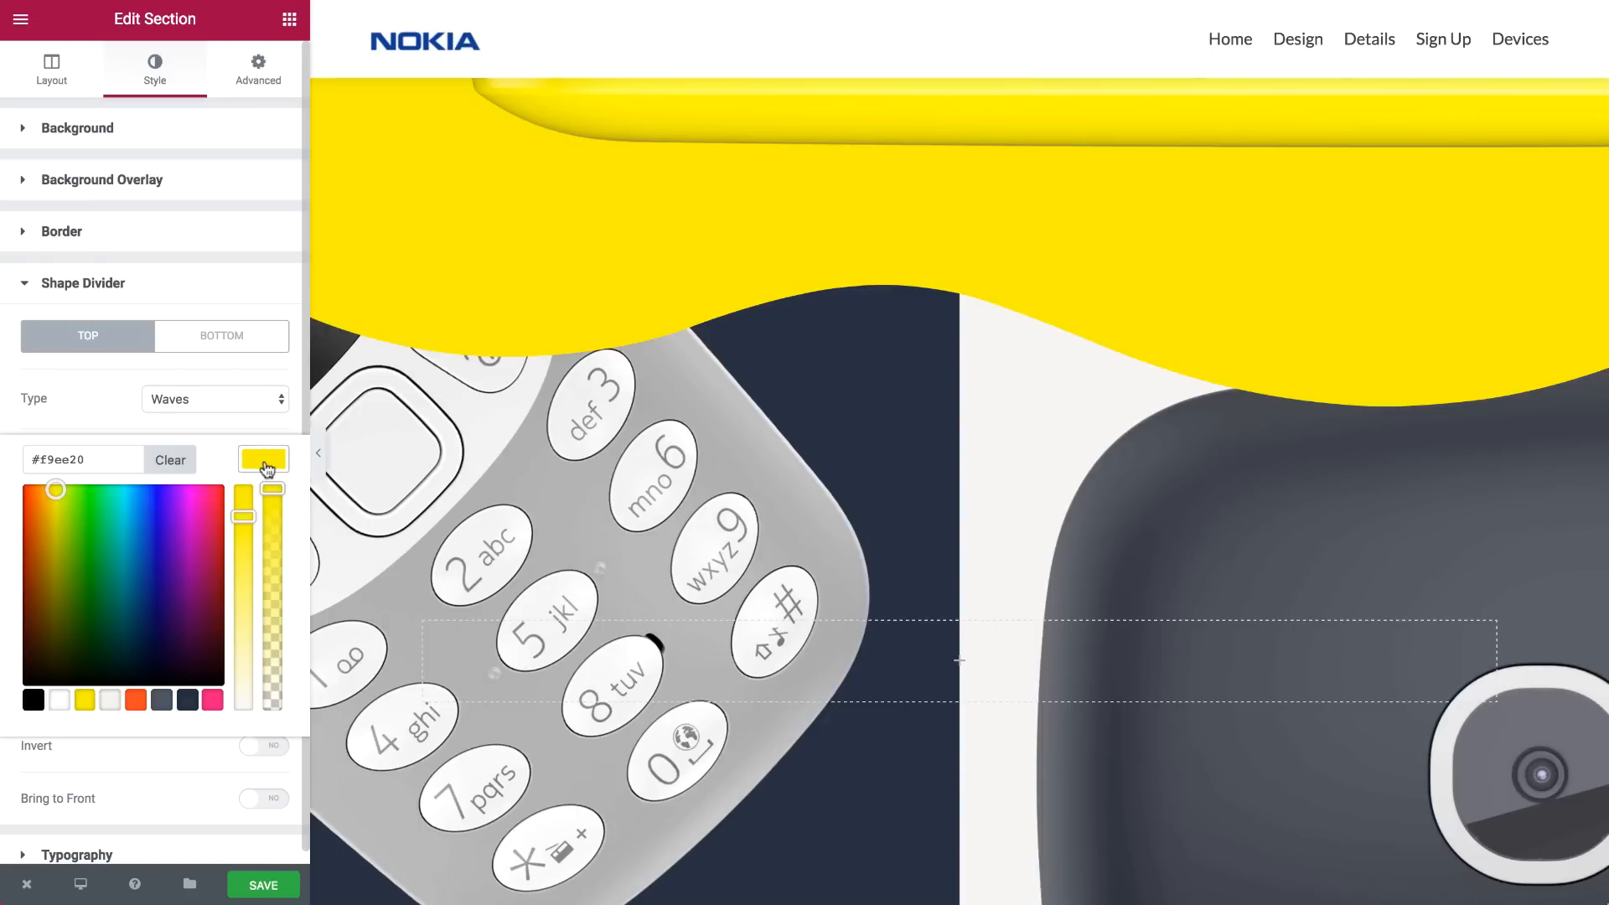
pyautogui.click(265, 460)
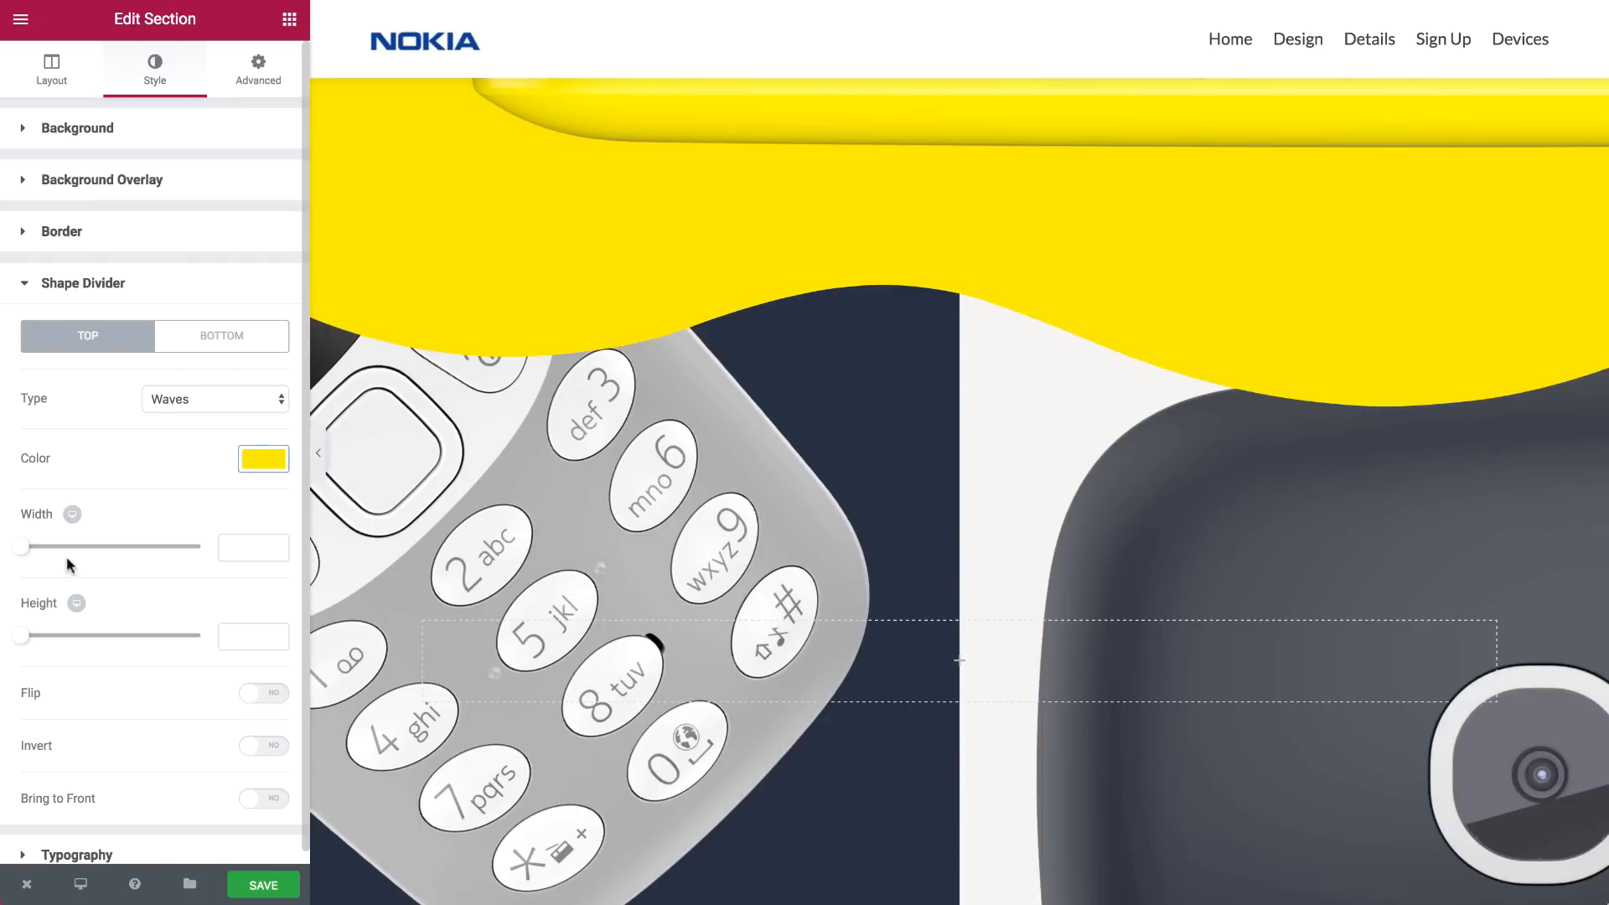
pyautogui.moveTo(22, 551); pyautogui.dragTo(213, 545)
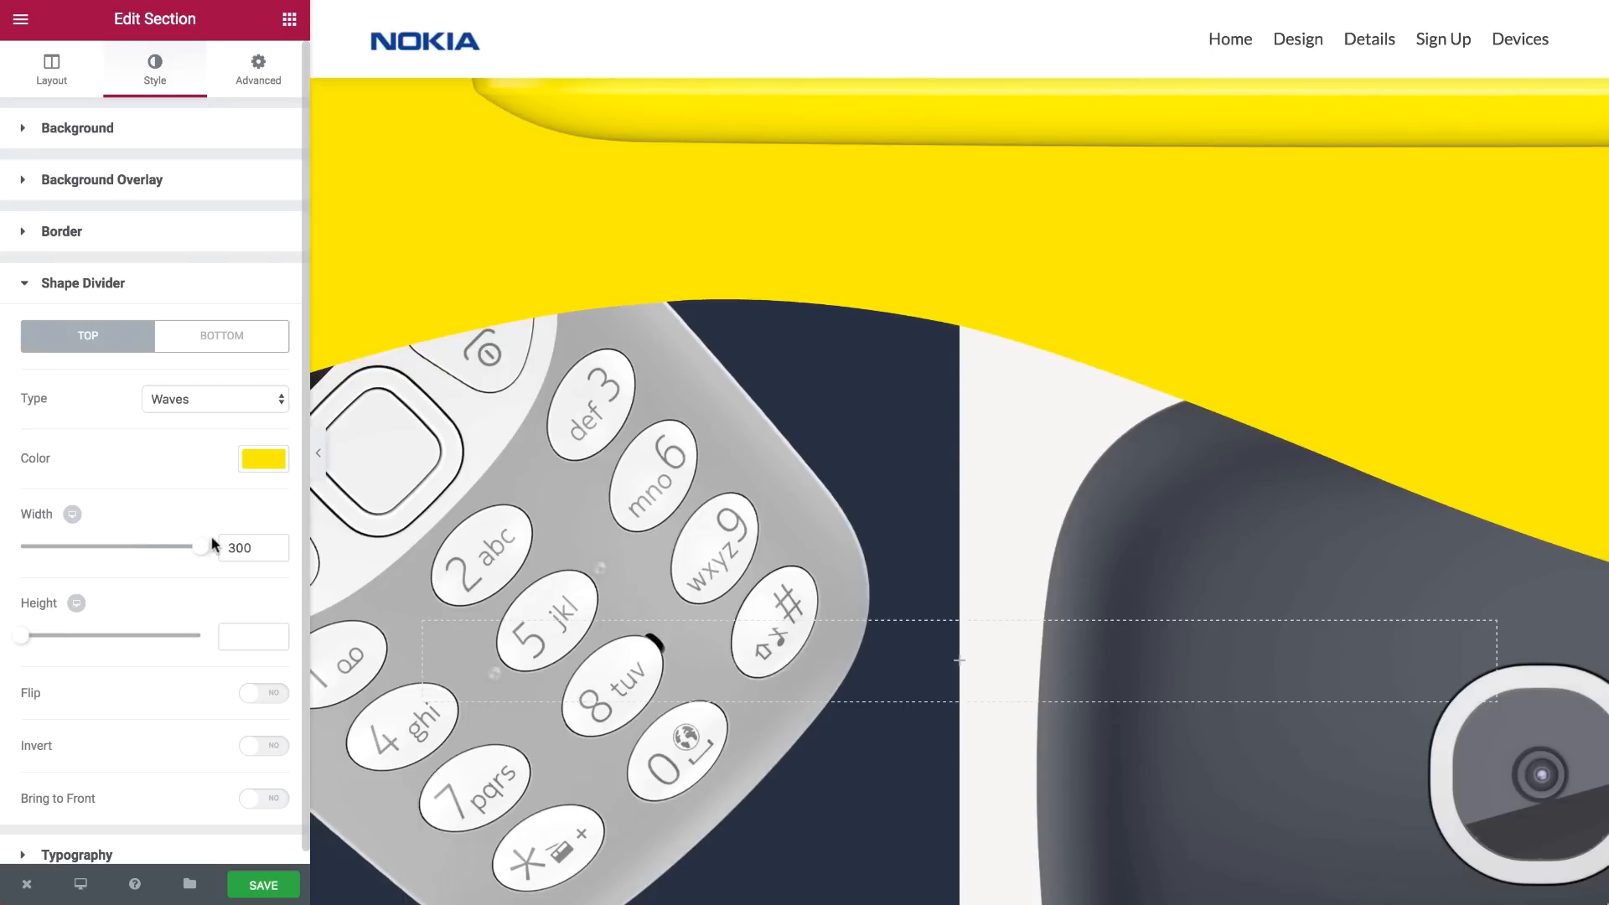
# Set the top and bottom padding of the Battery for Days section to 125 px
pyautogui.scroll(5, 556, 449)
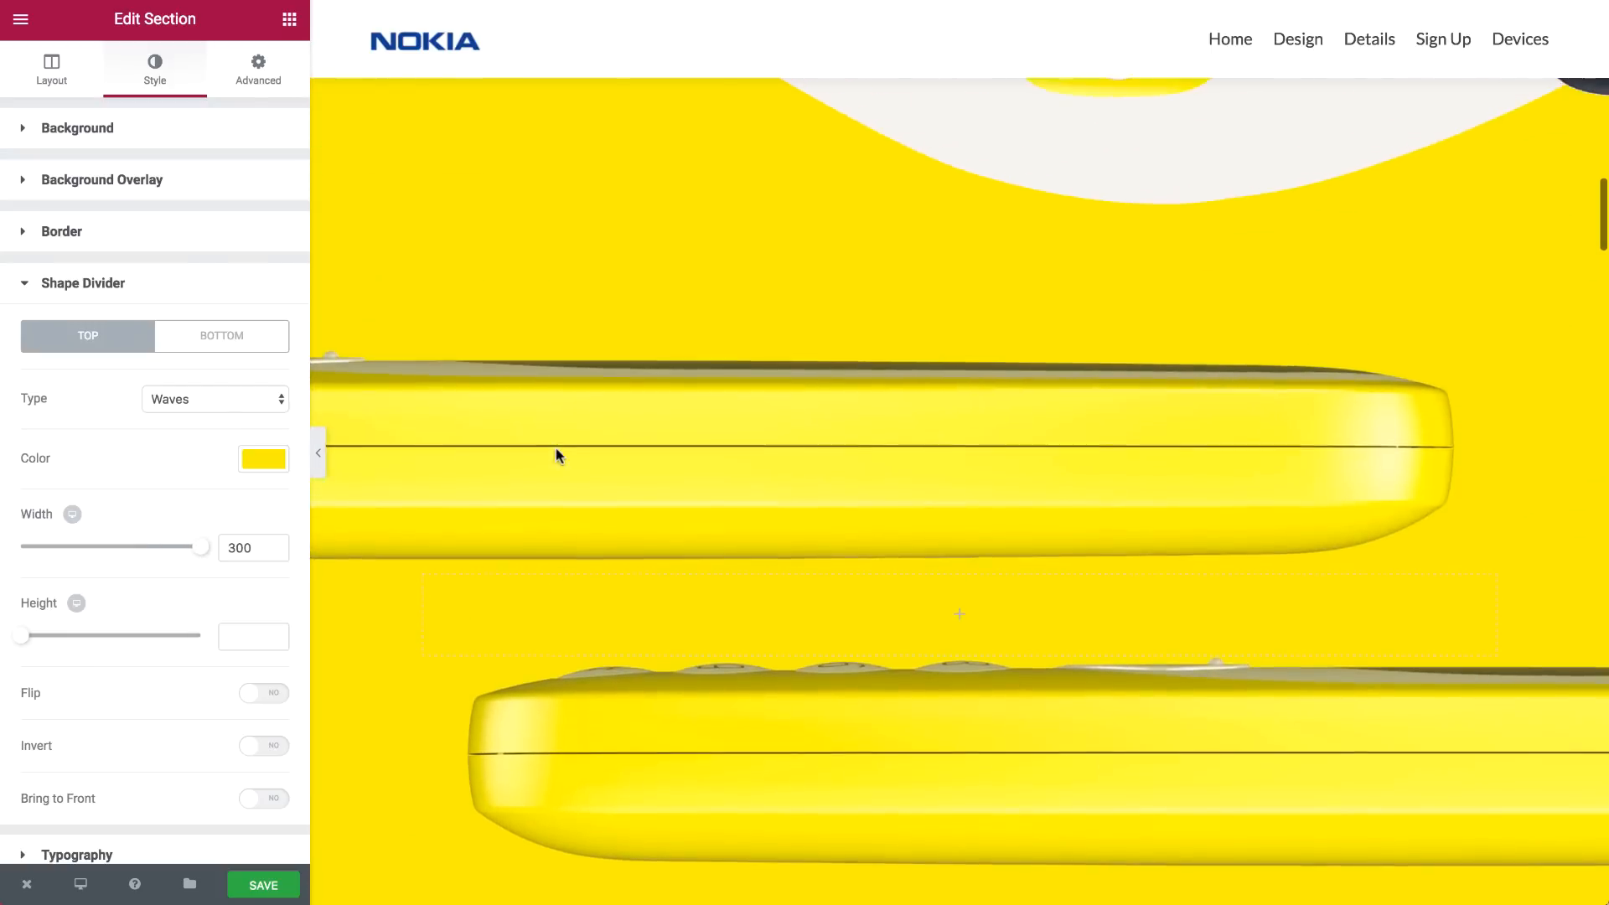
pyautogui.scroll(-10, 556, 452)
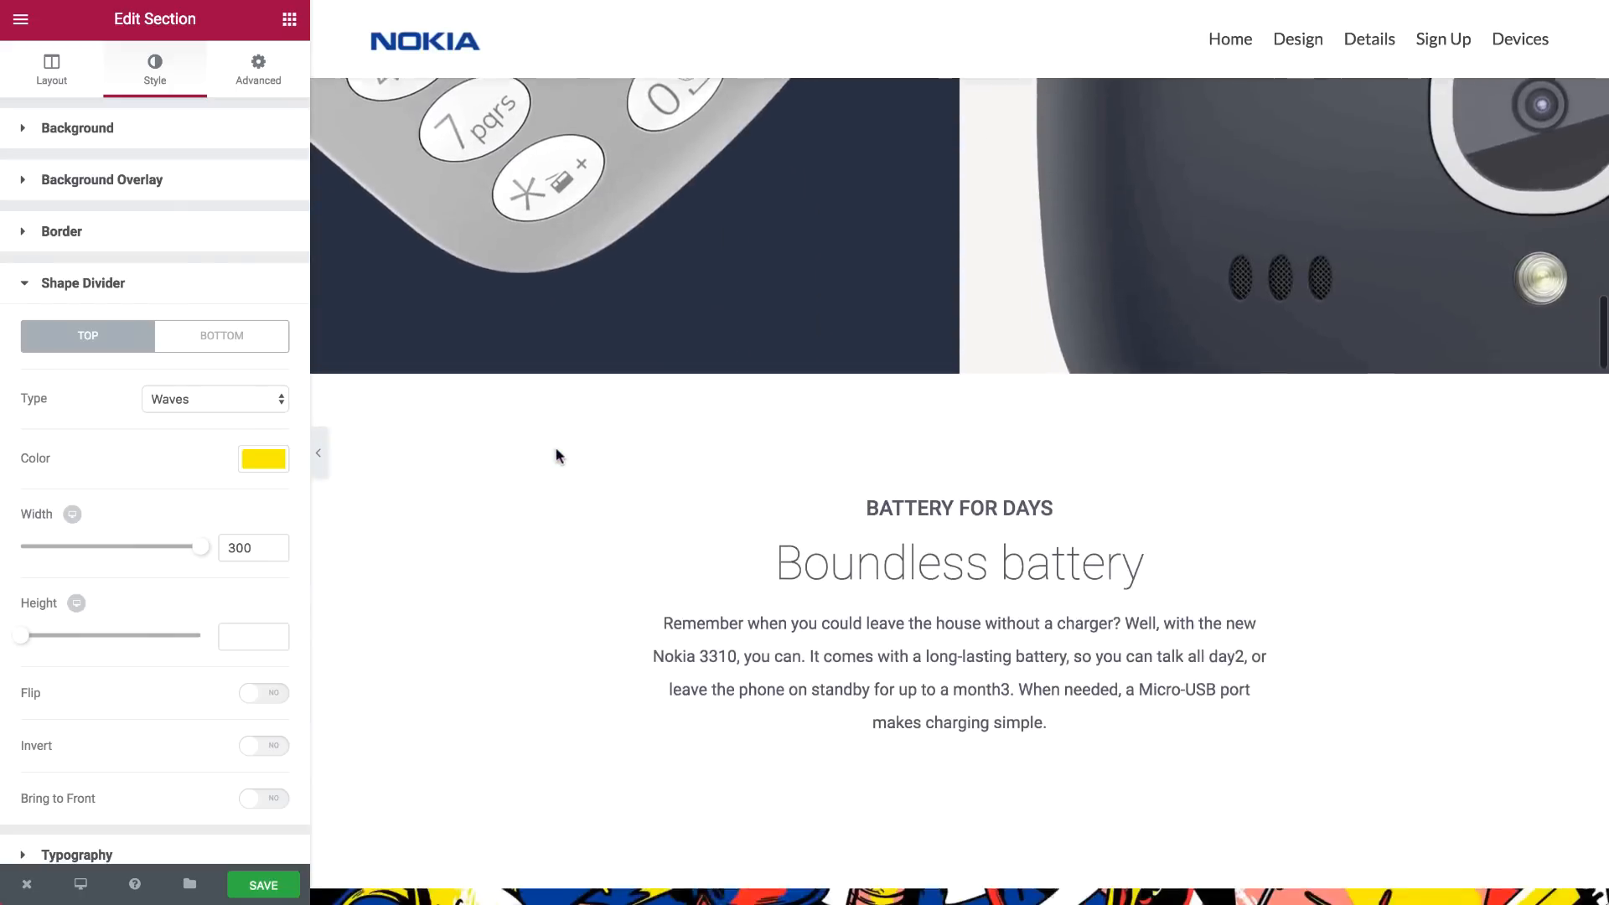
pyautogui.scroll(-3, 557, 452)
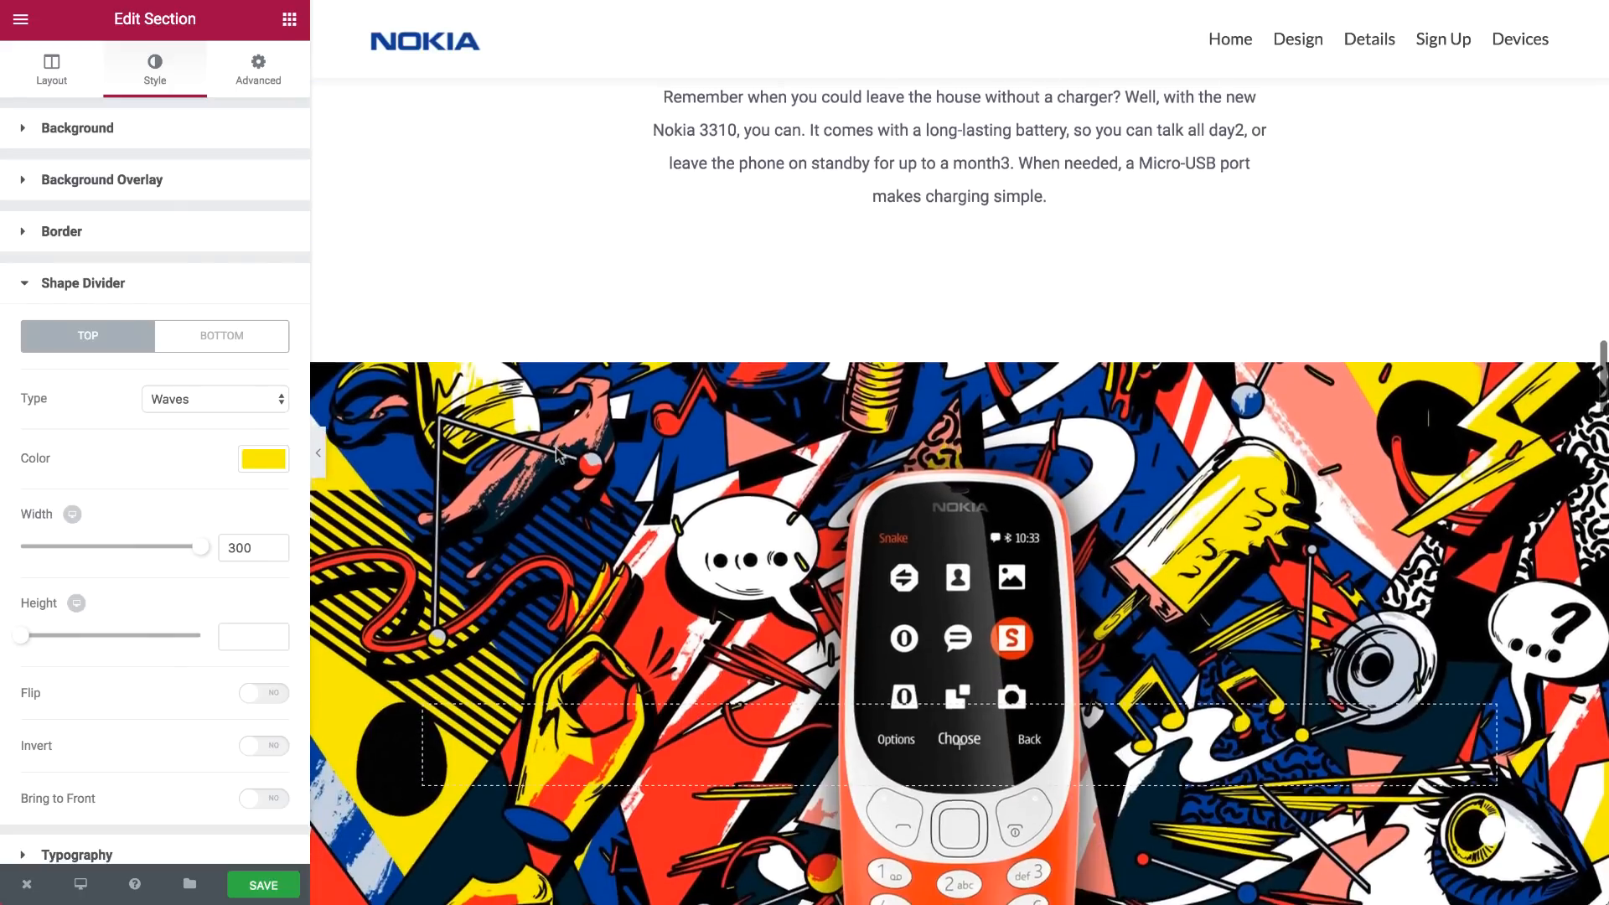
pyautogui.scroll(5, 556, 448)
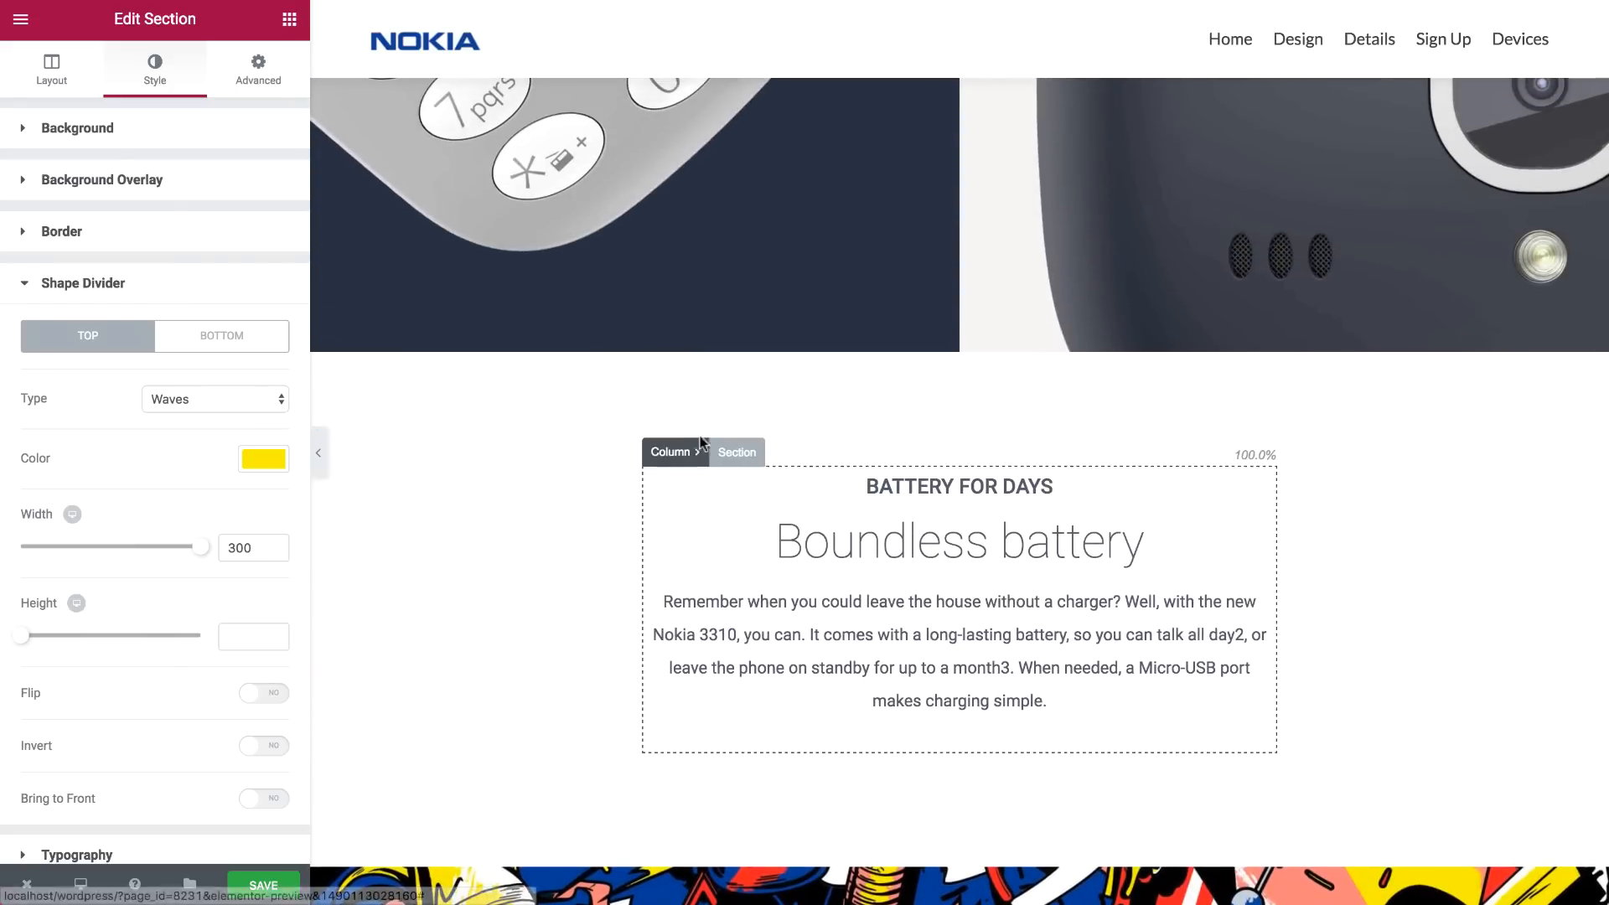
pyautogui.click(736, 450)
pyautogui.click(244, 74)
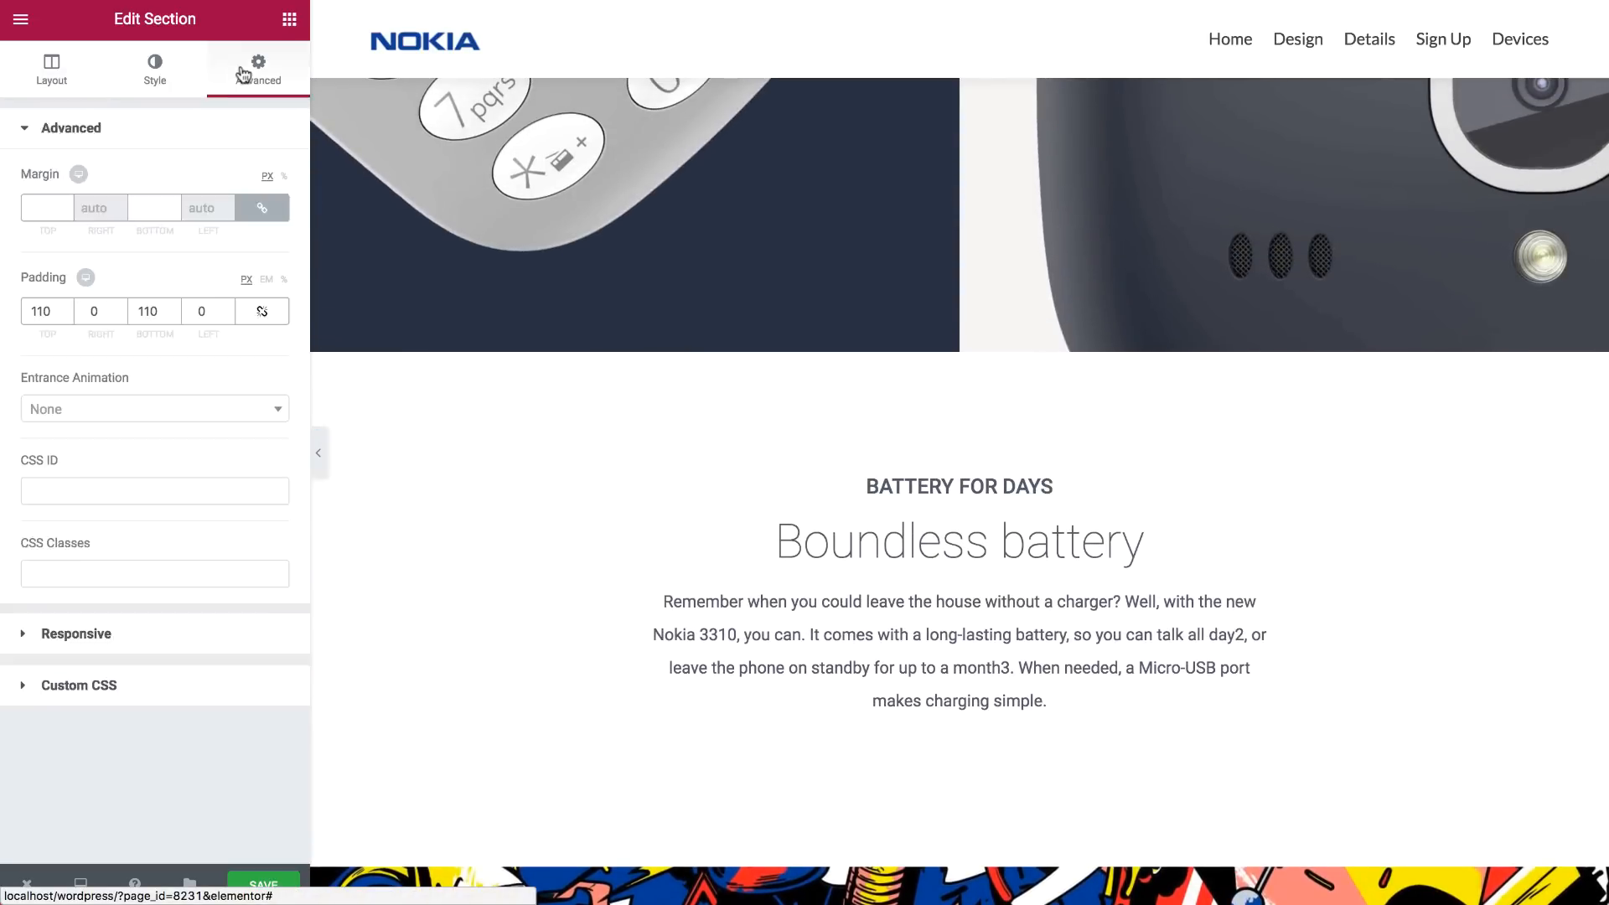
pyautogui.doubleClick(40, 309)
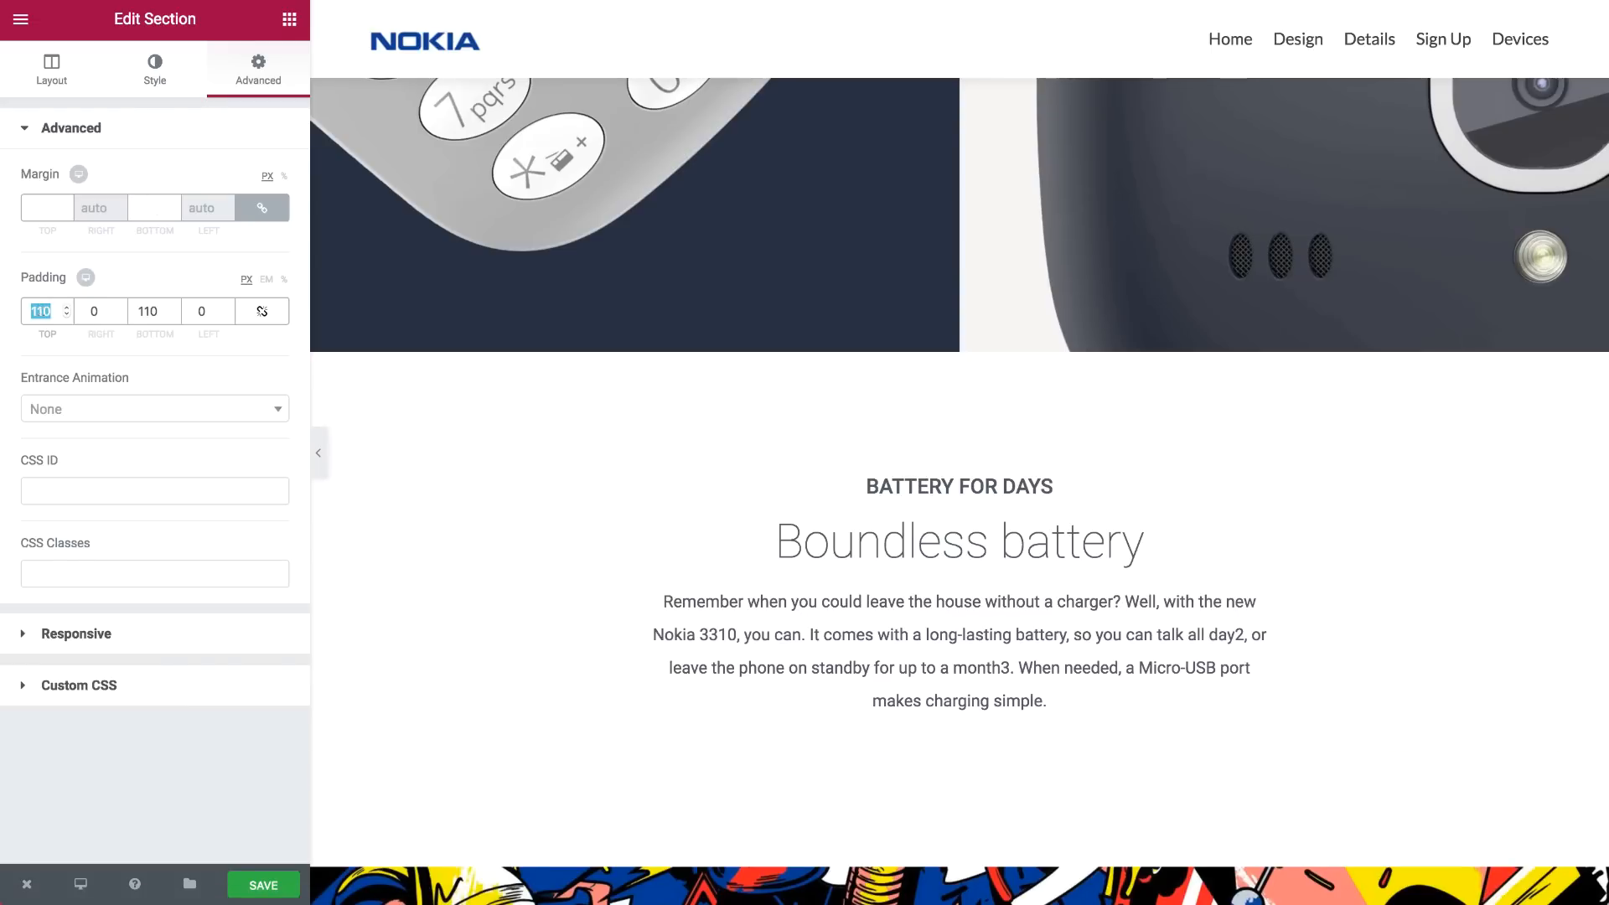
pyautogui.write('125')
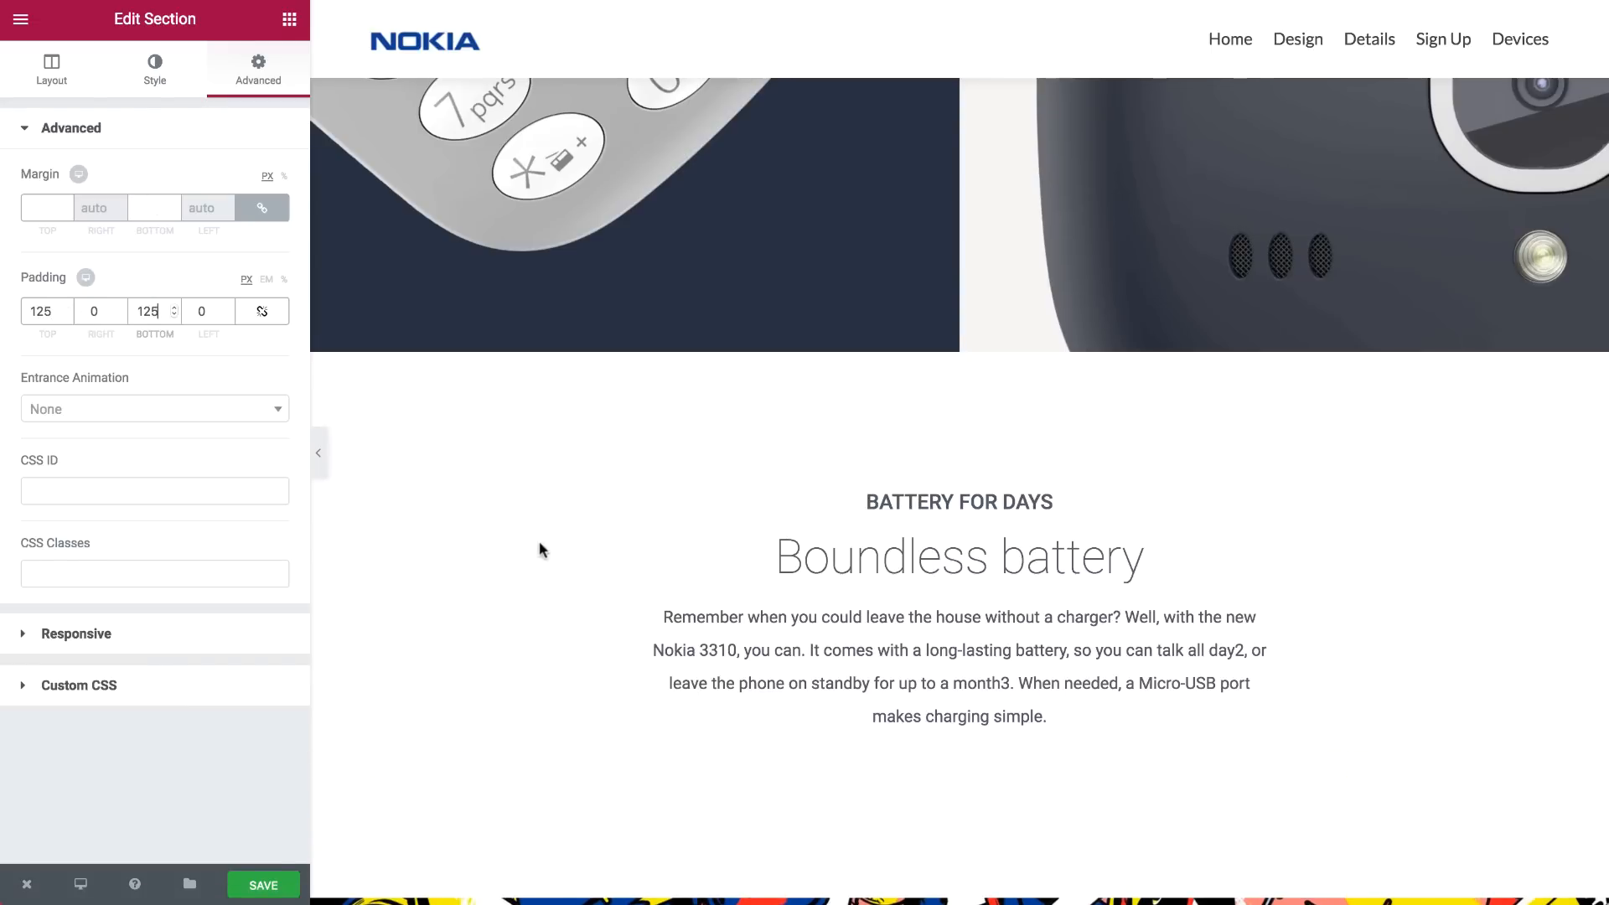
# Add a Waves shape divider to the bottom edge of the comic-style illustration section and set its width to 187
pyautogui.scroll(-10, 540, 548)
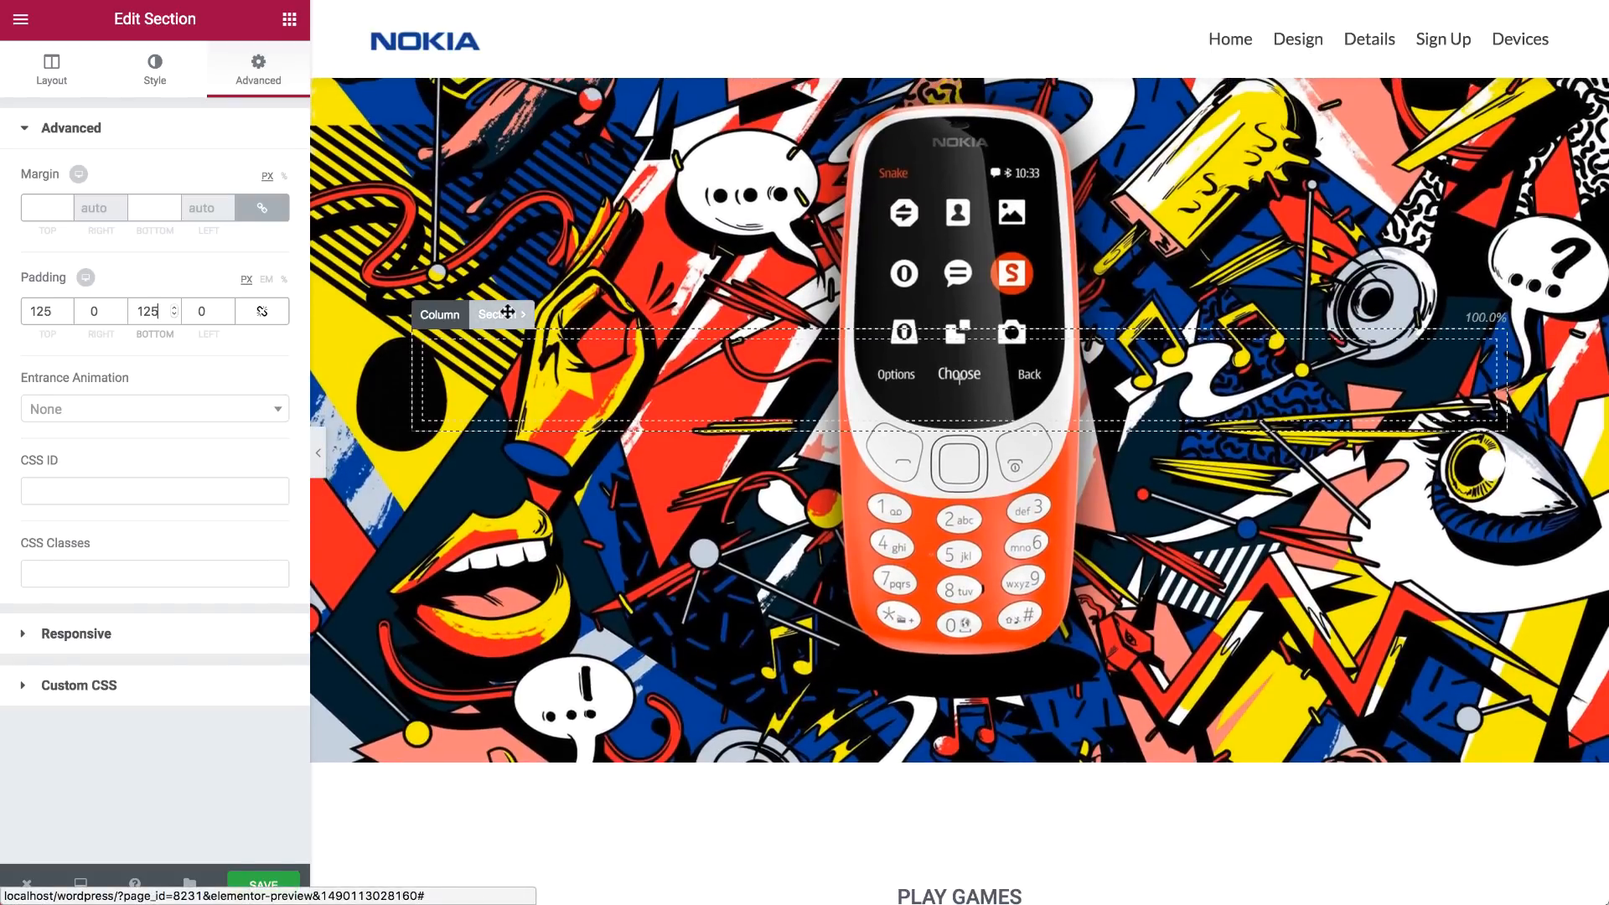
pyautogui.click(508, 312)
pyautogui.click(156, 83)
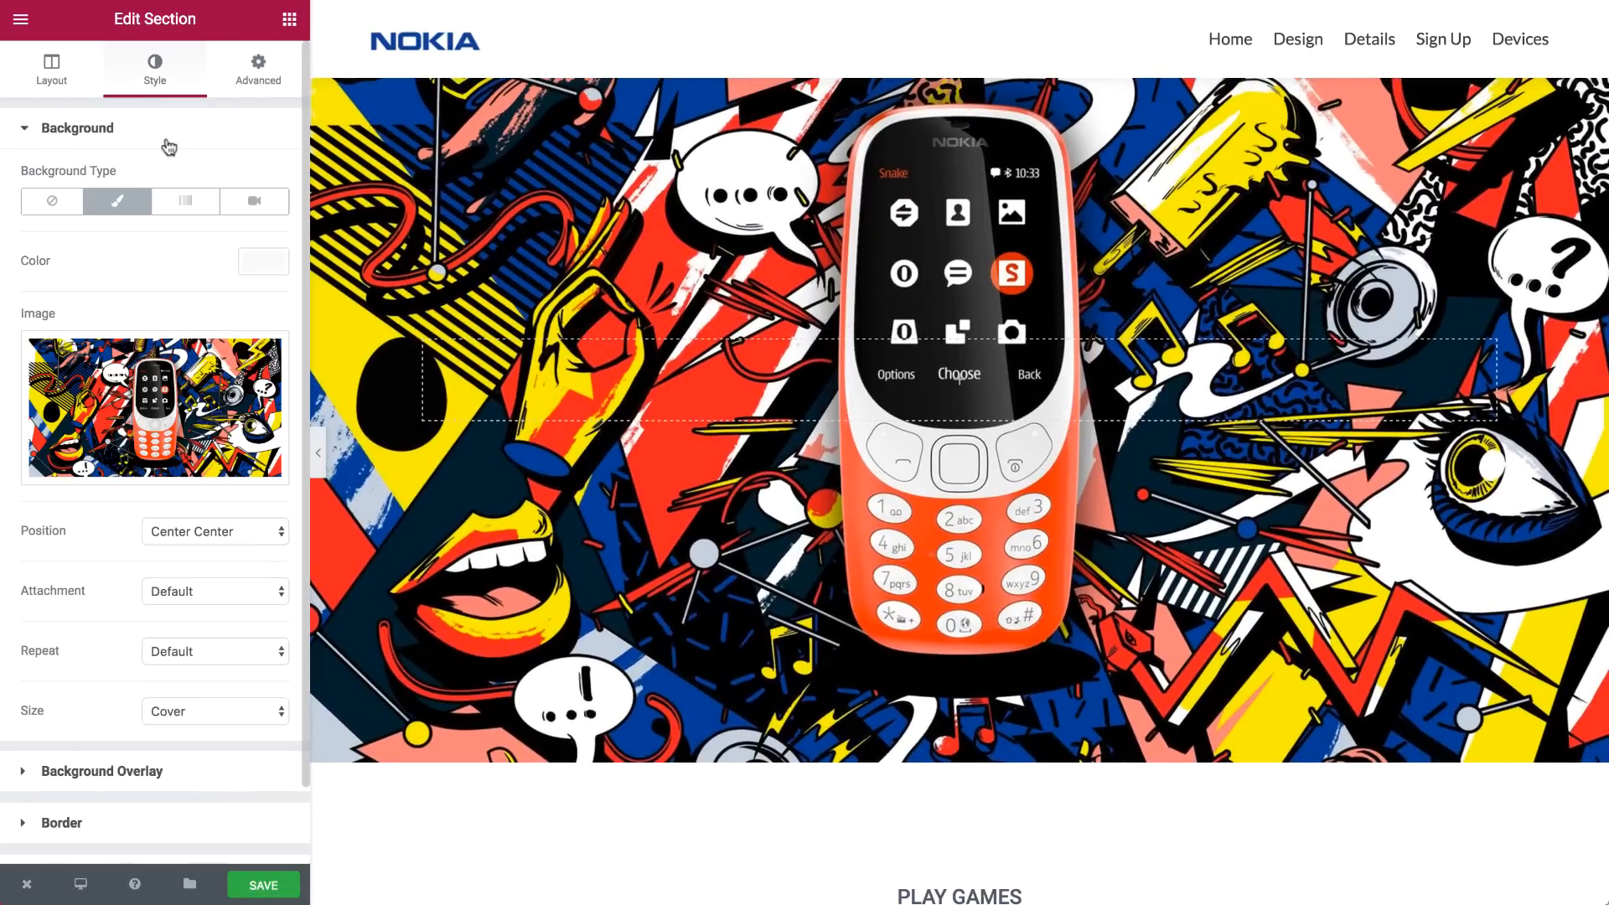
pyautogui.click(168, 128)
pyautogui.click(181, 299)
pyautogui.click(220, 336)
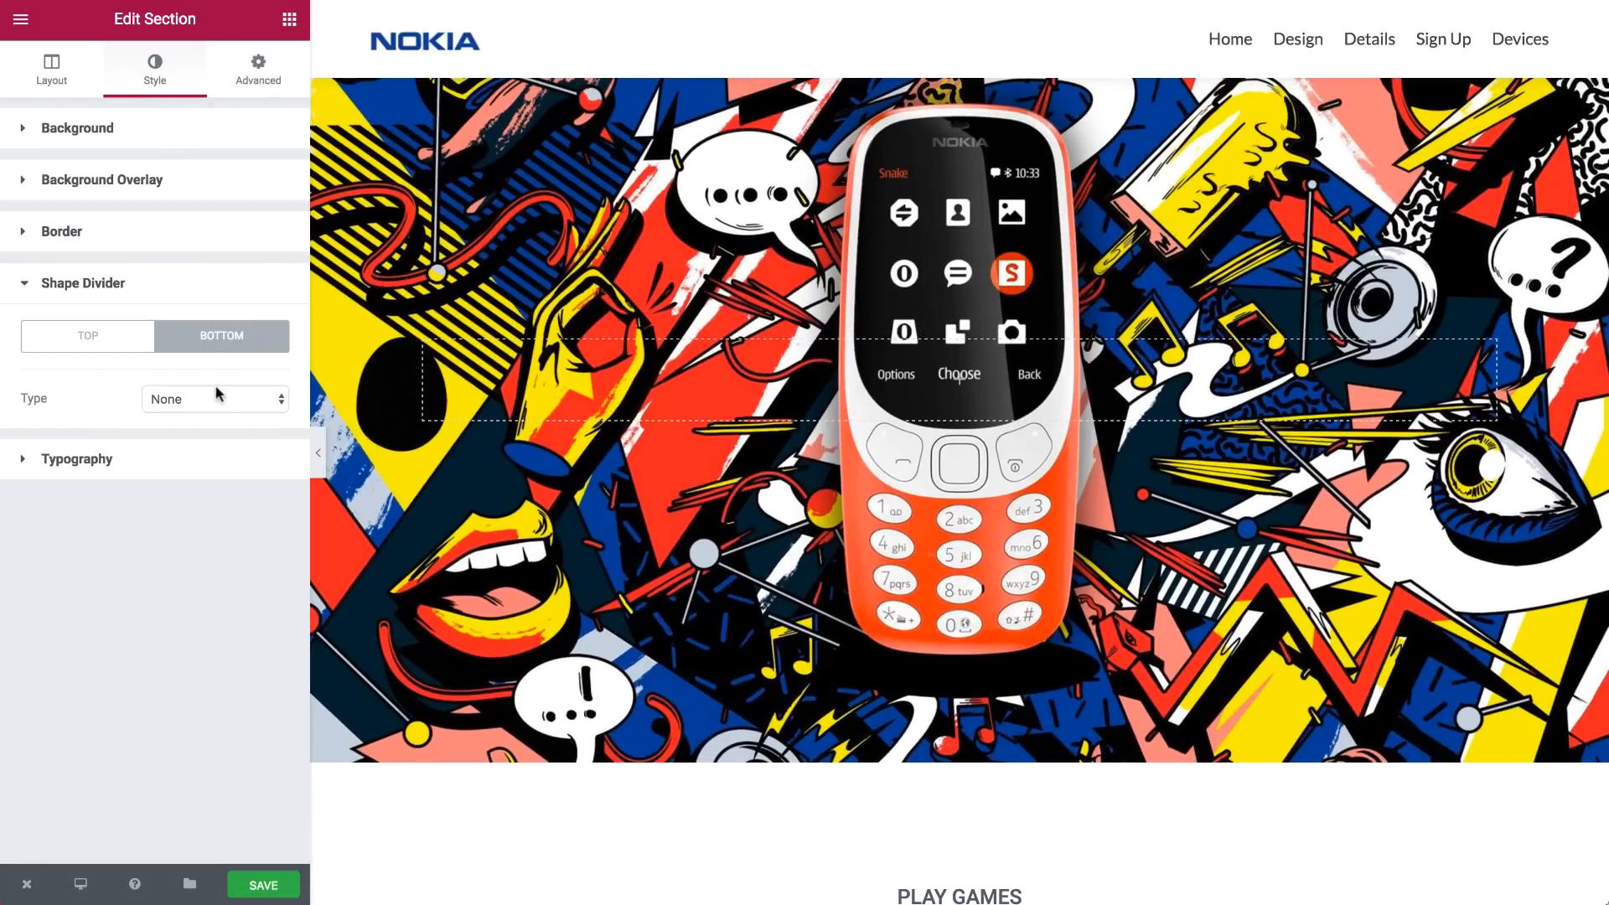
pyautogui.click(208, 399)
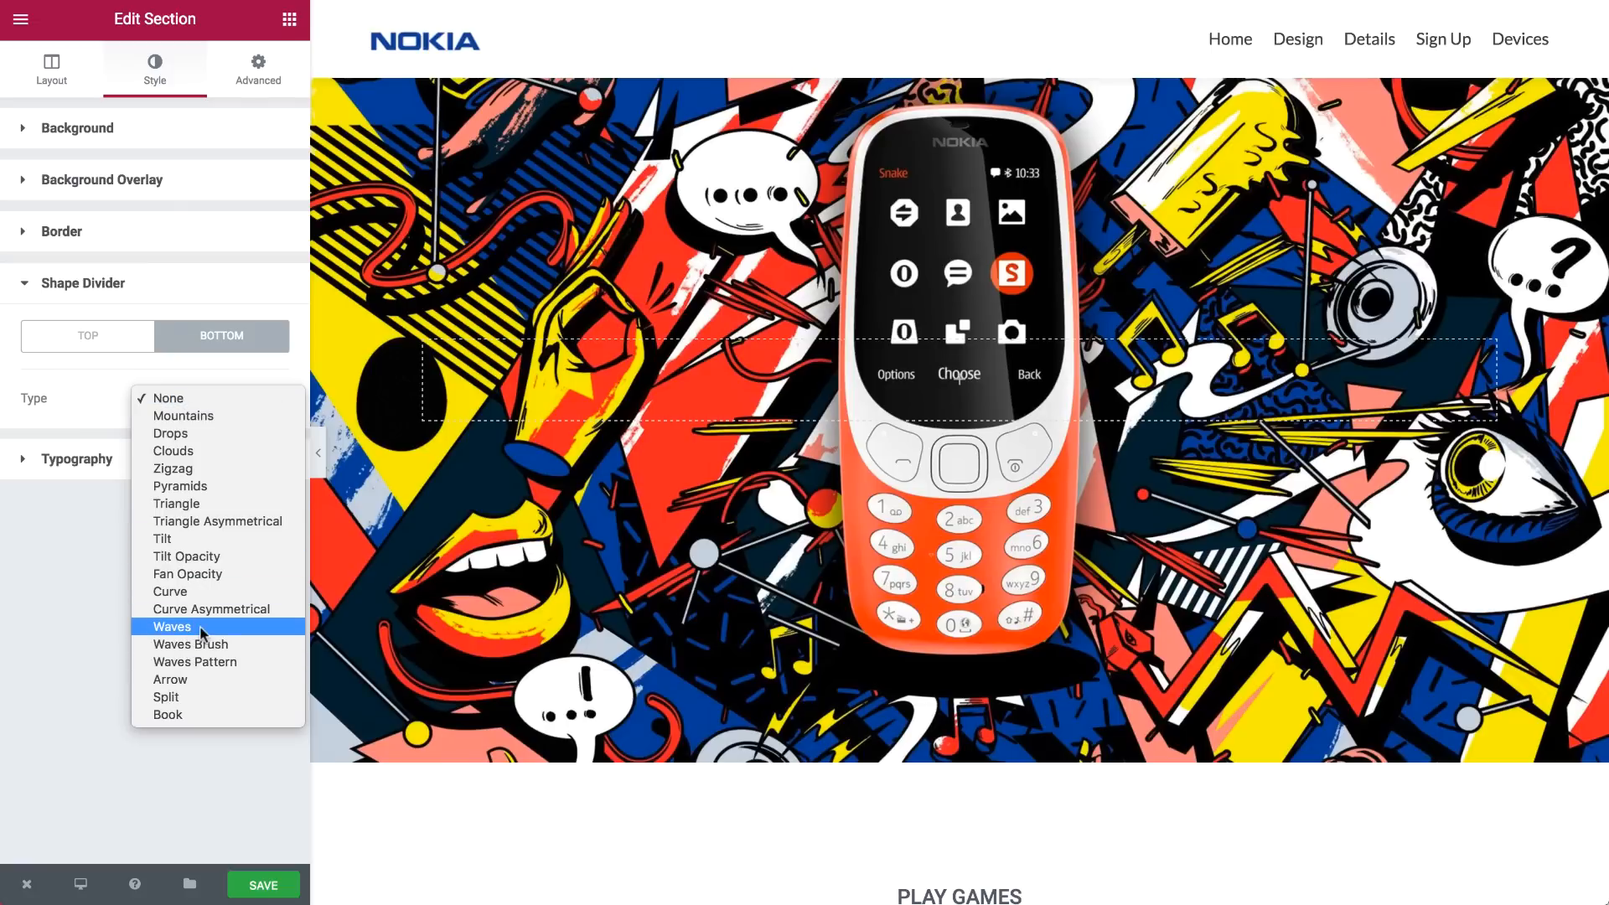
pyautogui.click(200, 625)
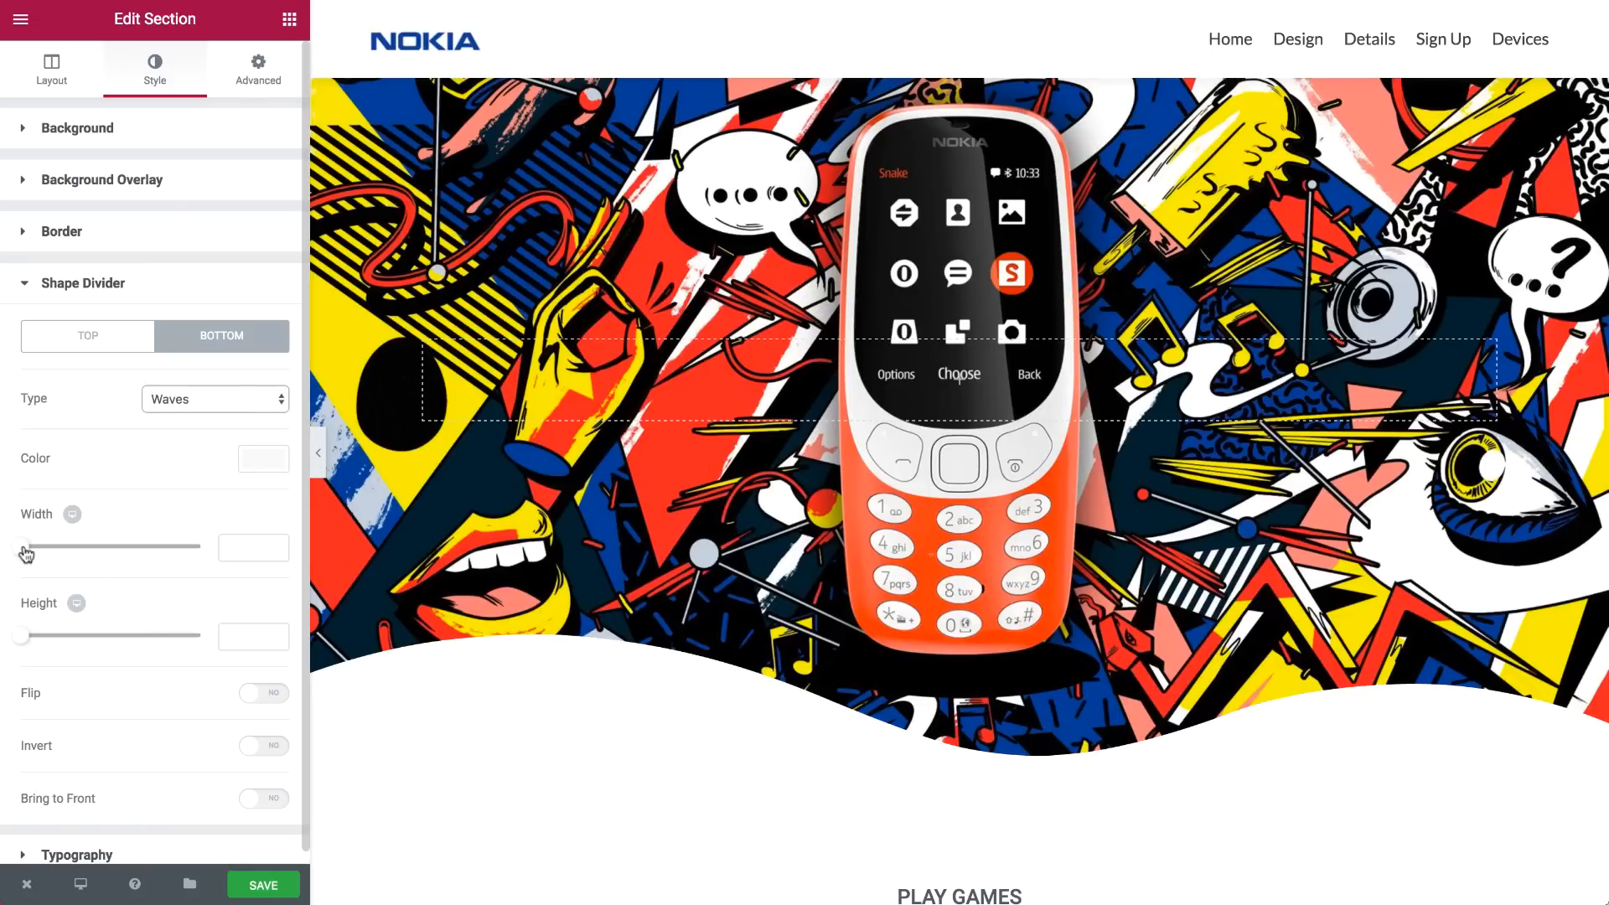
pyautogui.moveTo(27, 553); pyautogui.dragTo(103, 553)
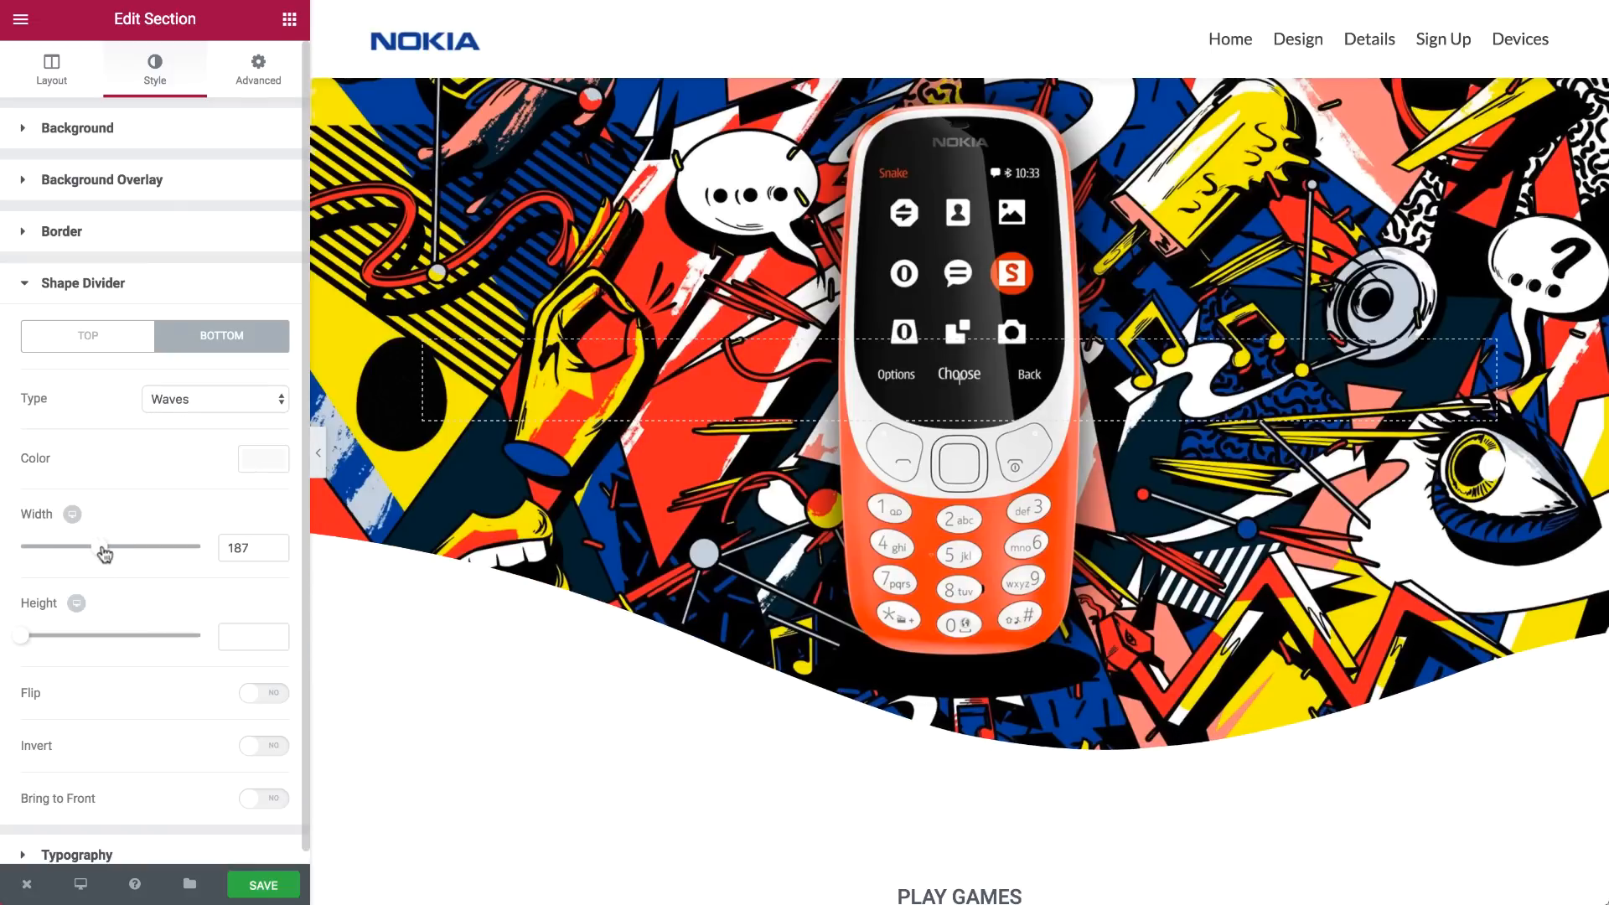
# Change the illustration section's bottom divider to an inverted Curve with width 120 and height 190
pyautogui.click(202, 402)
pyautogui.click(208, 363)
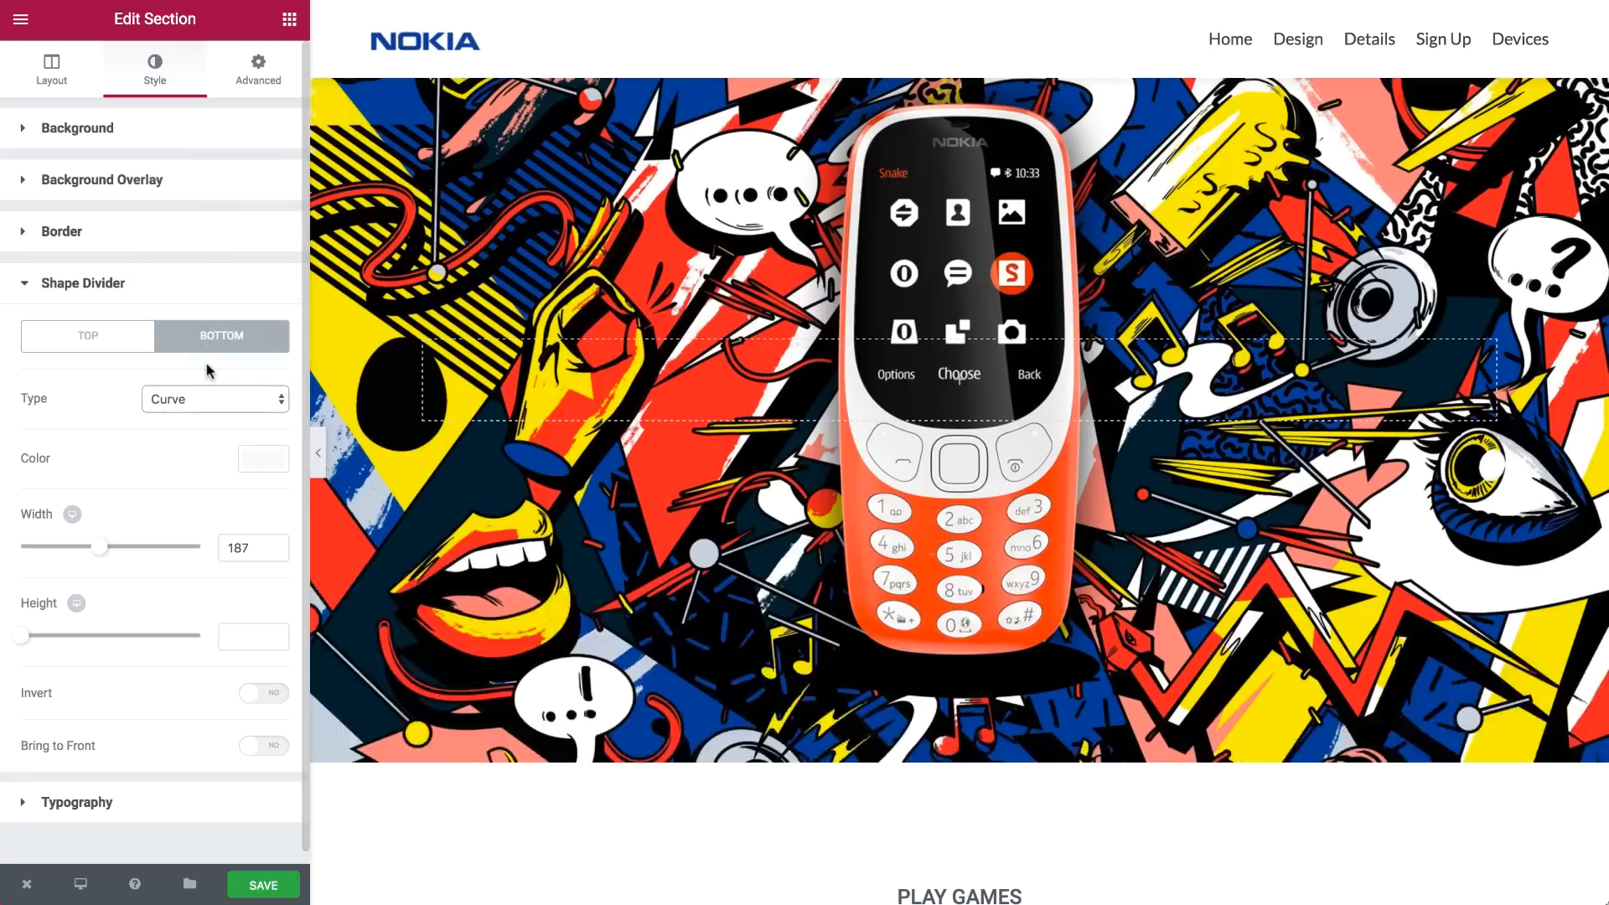
pyautogui.click(266, 696)
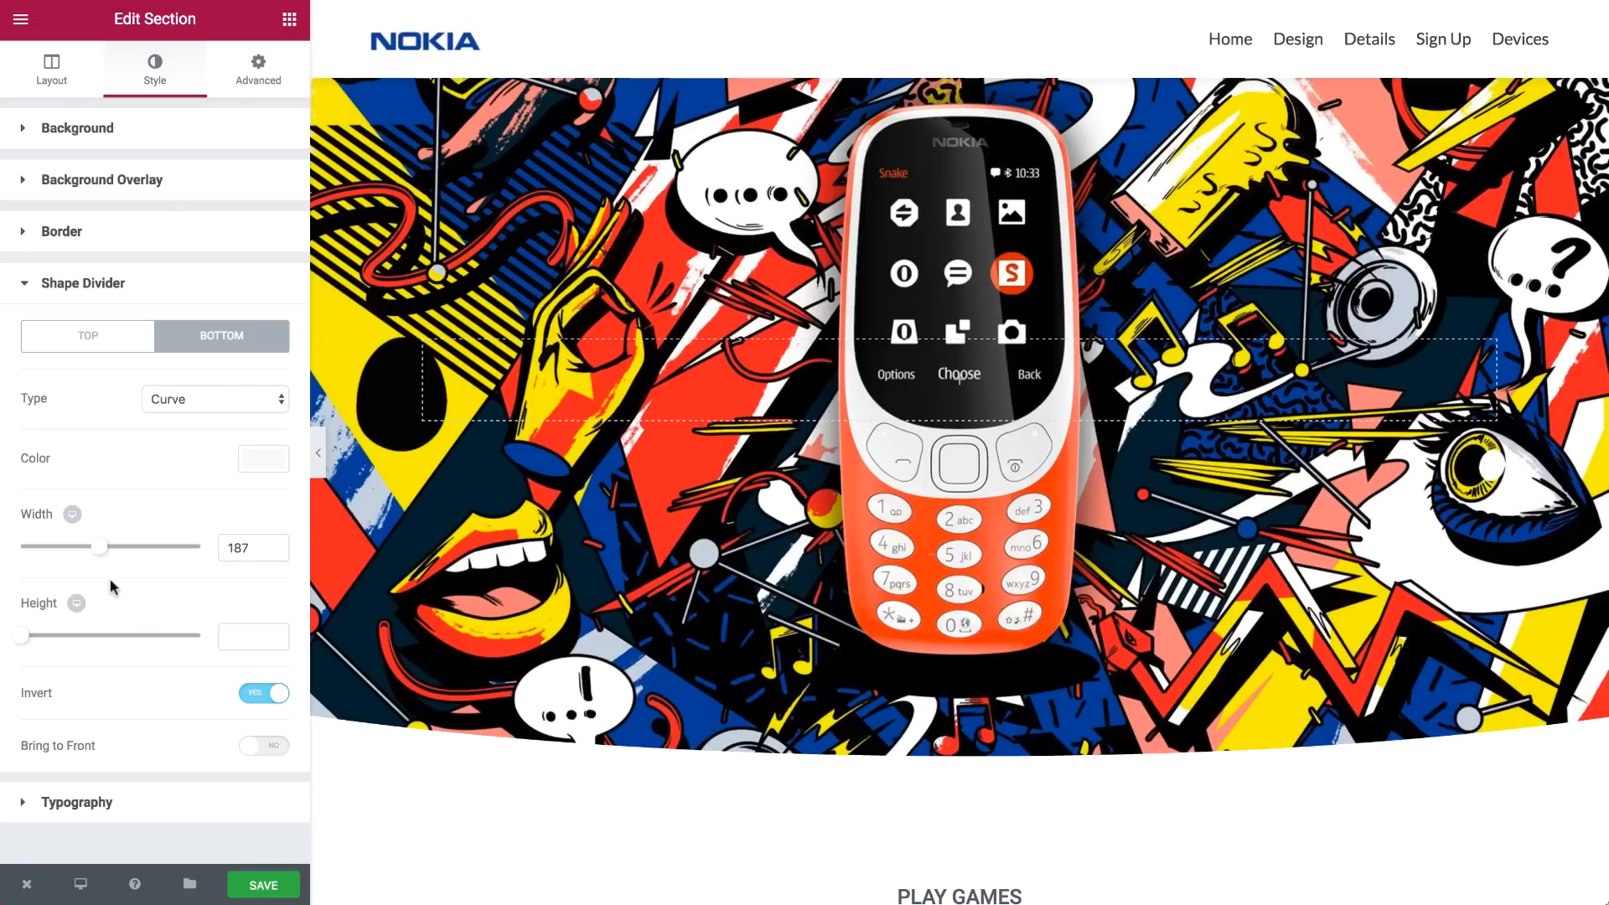
pyautogui.moveTo(102, 550); pyautogui.dragTo(28, 546)
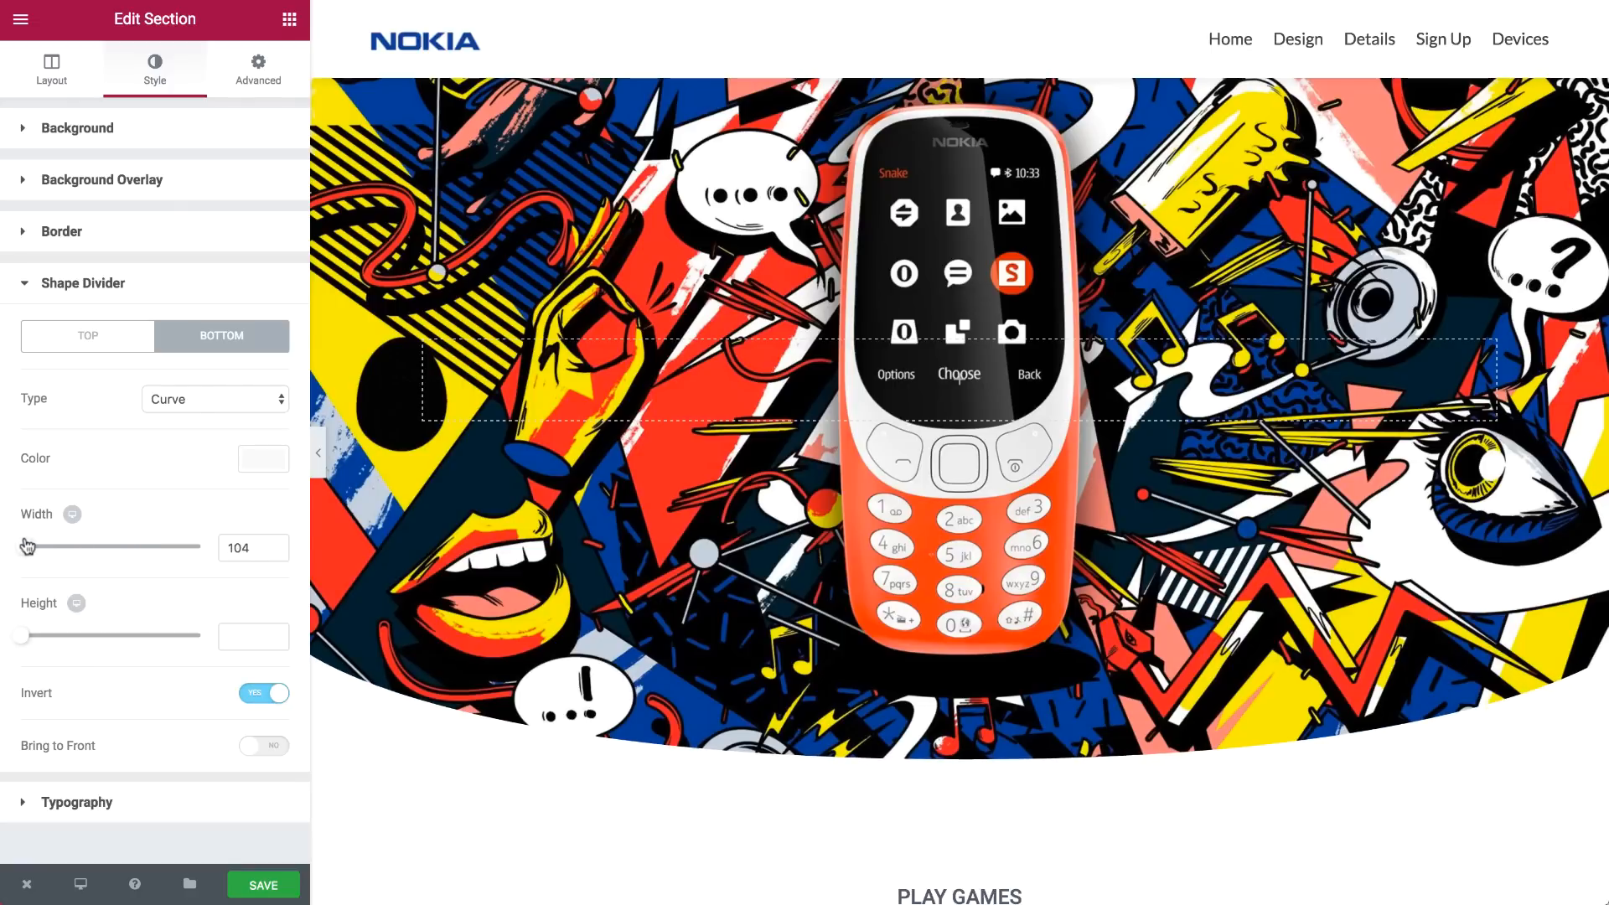
pyautogui.moveTo(19, 638); pyautogui.dragTo(89, 635)
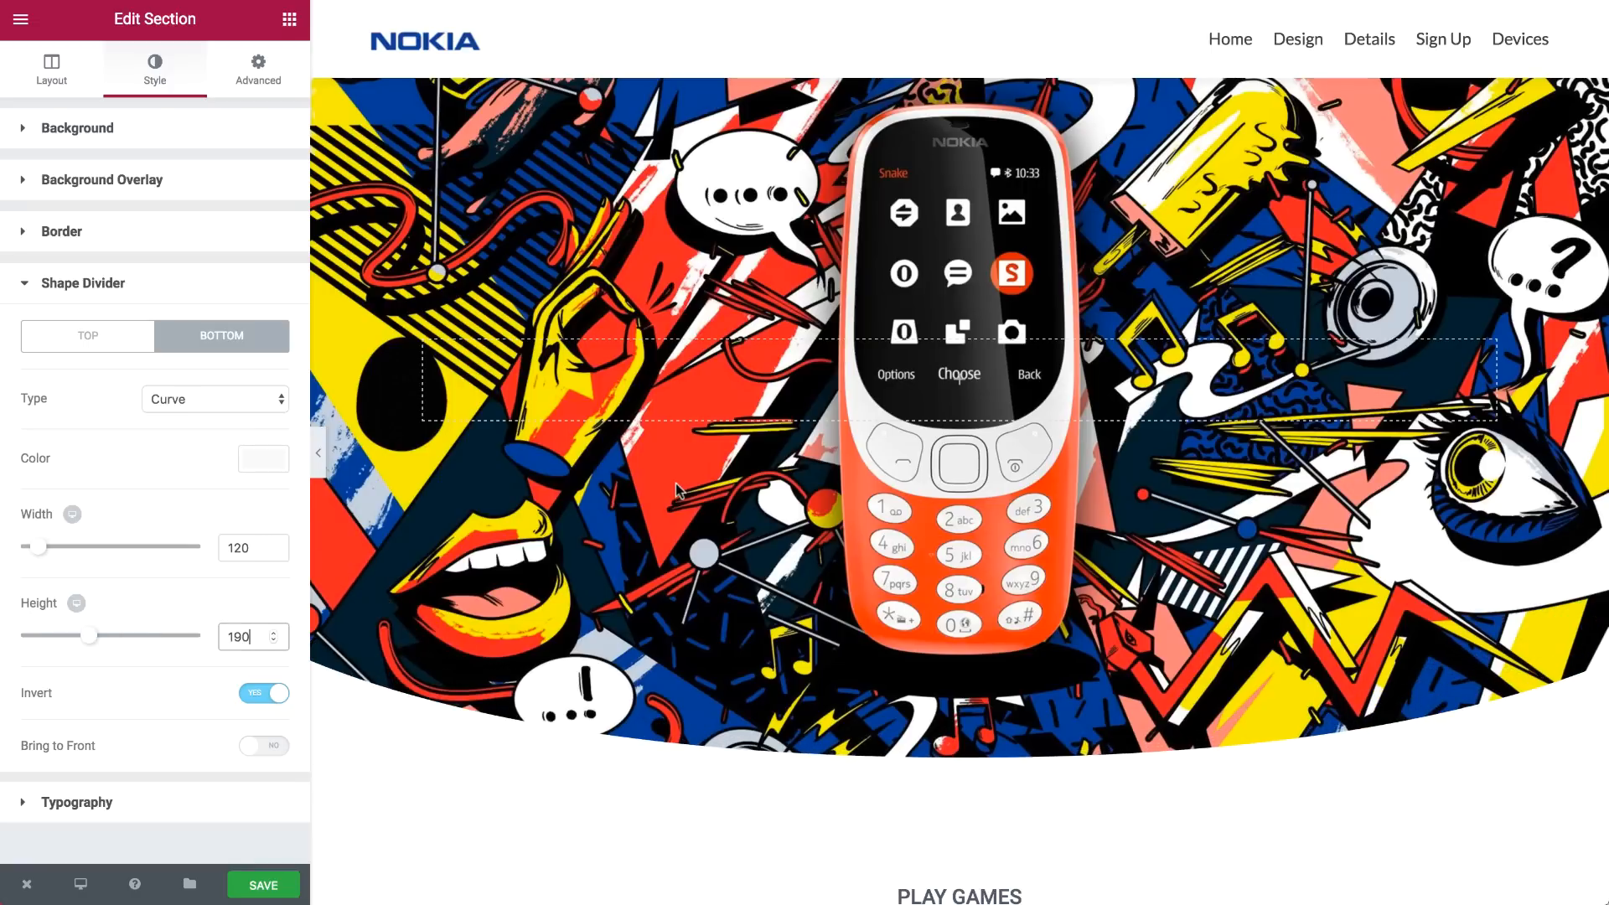
# Add a Curve shape divider to the bottom edge of the section showing the four colored phones and set its width to 120
pyautogui.scroll(-10, 677, 490)
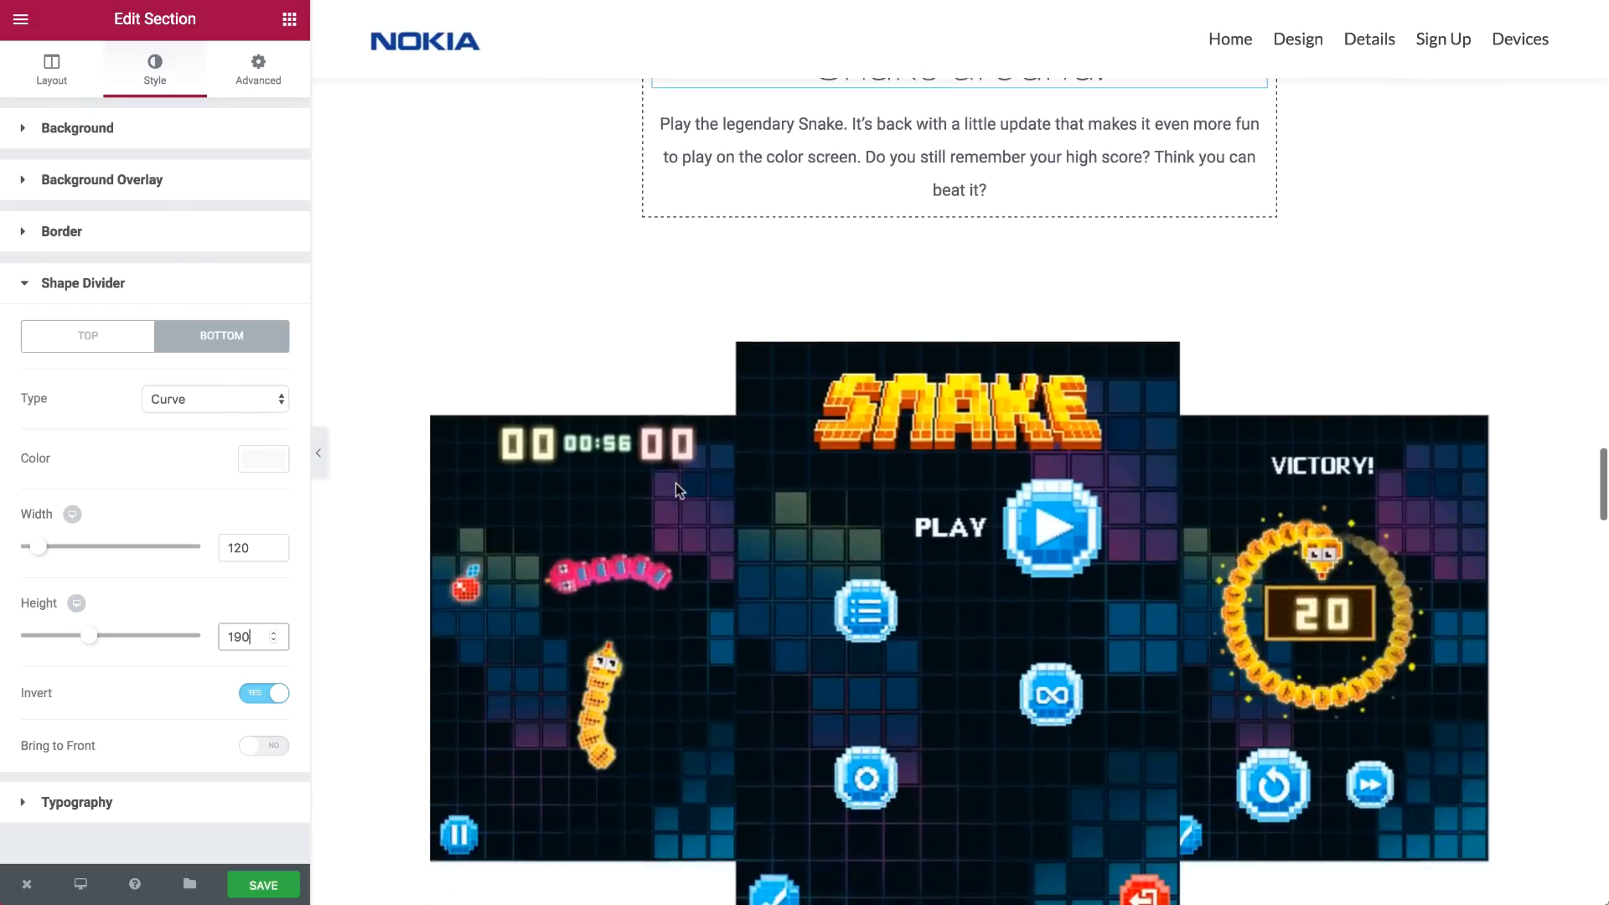
pyautogui.scroll(-15, 675, 483)
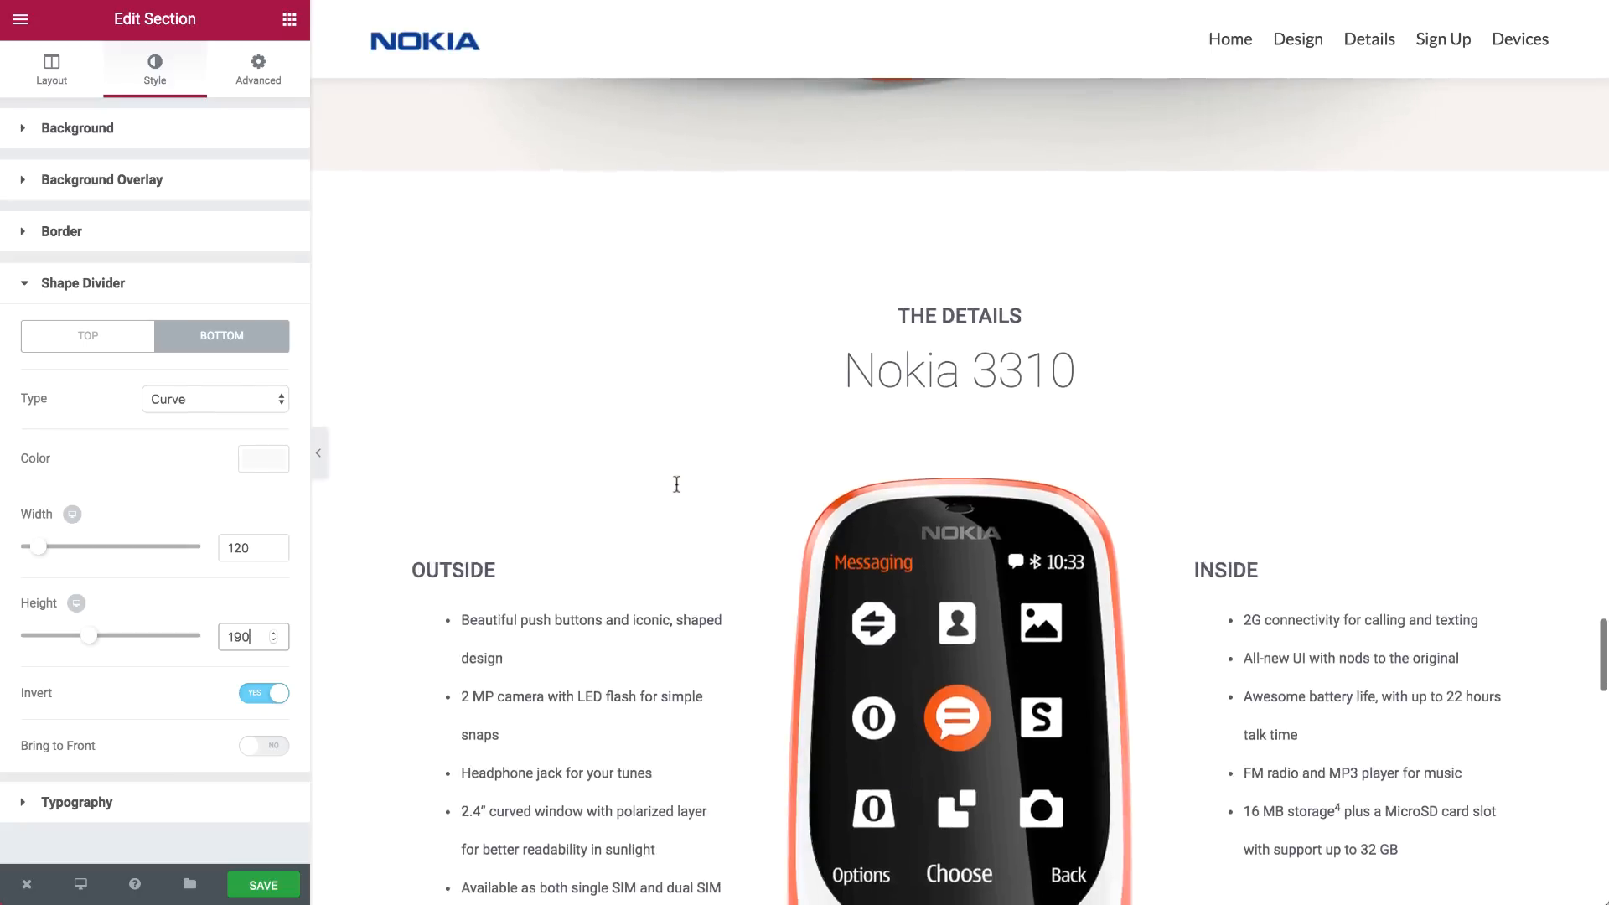
pyautogui.scroll(5, 676, 483)
pyautogui.scroll(5, 677, 484)
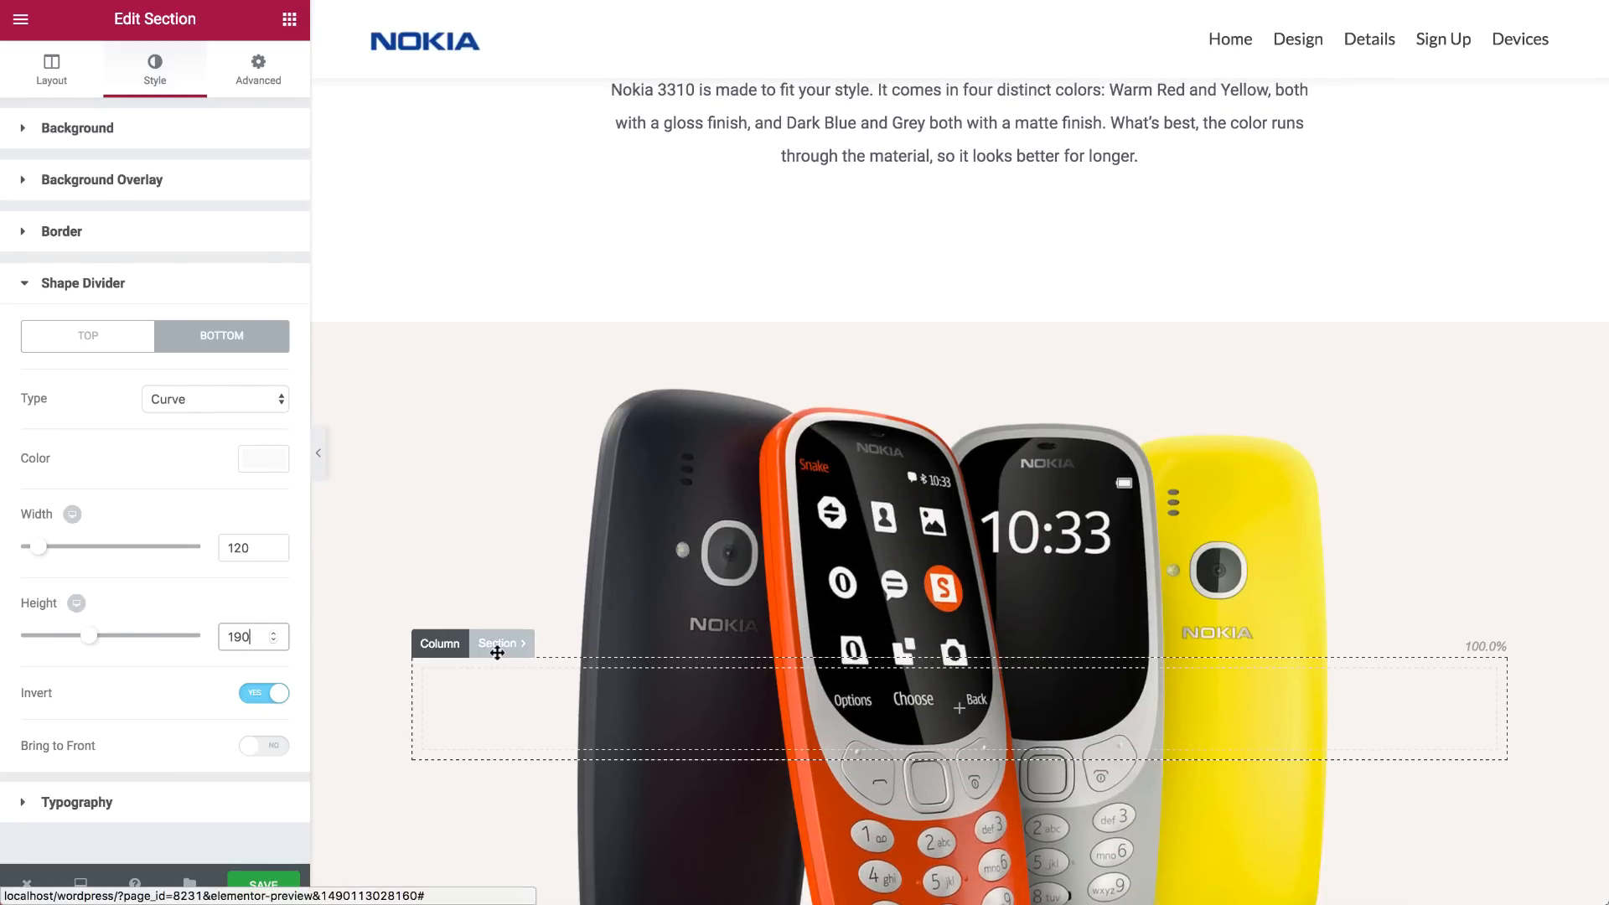
pyautogui.click(497, 643)
pyautogui.click(154, 89)
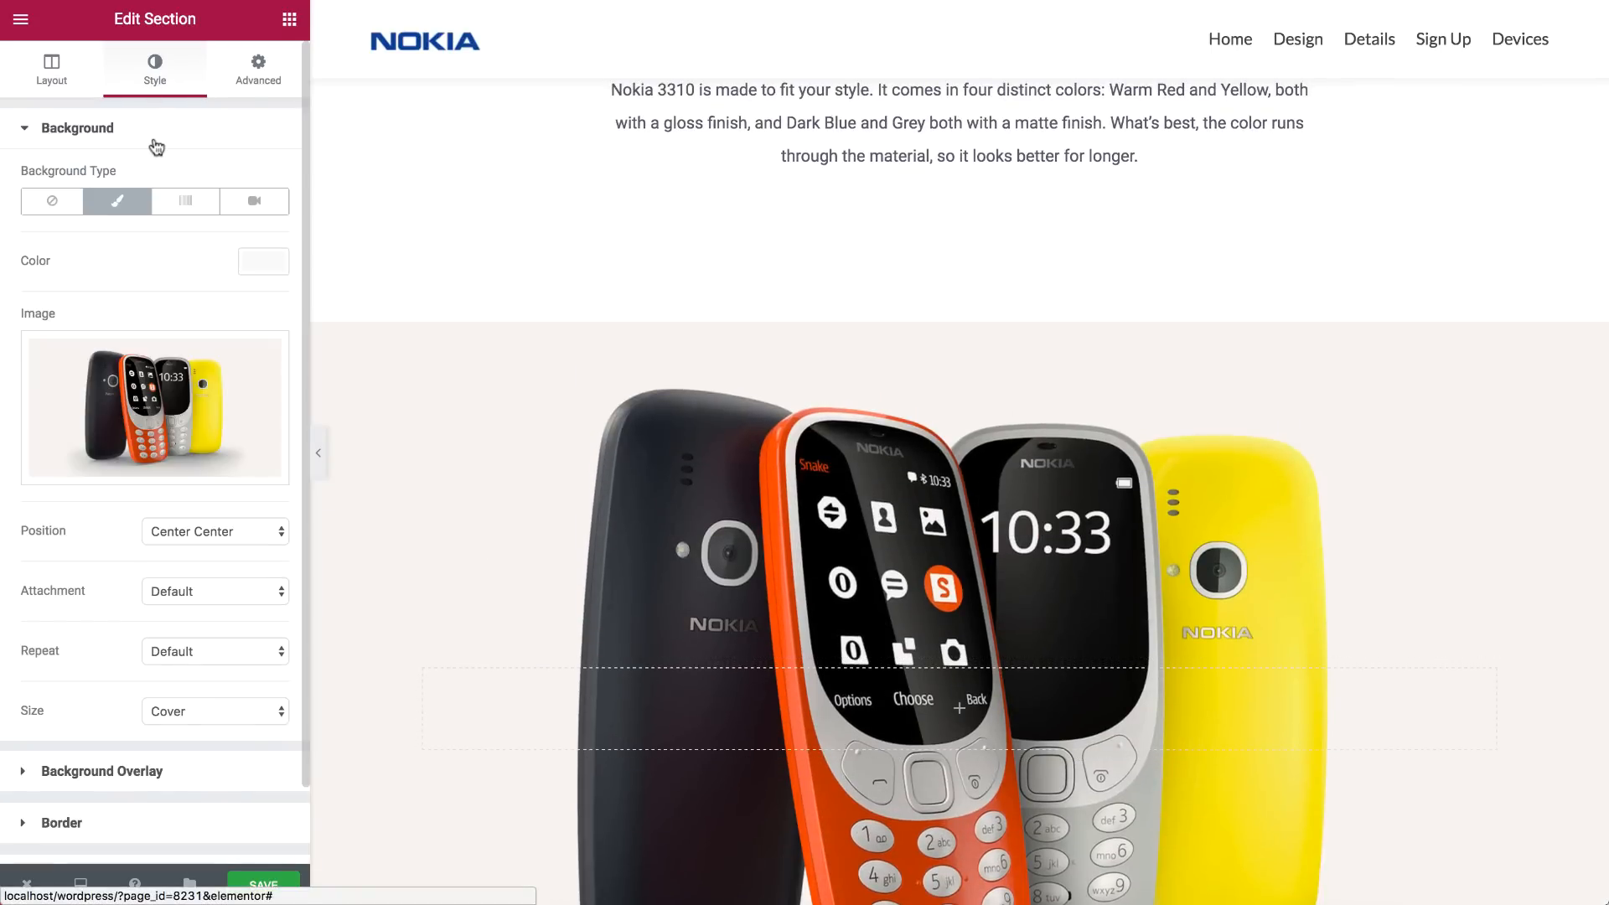
pyautogui.click(156, 128)
pyautogui.click(193, 282)
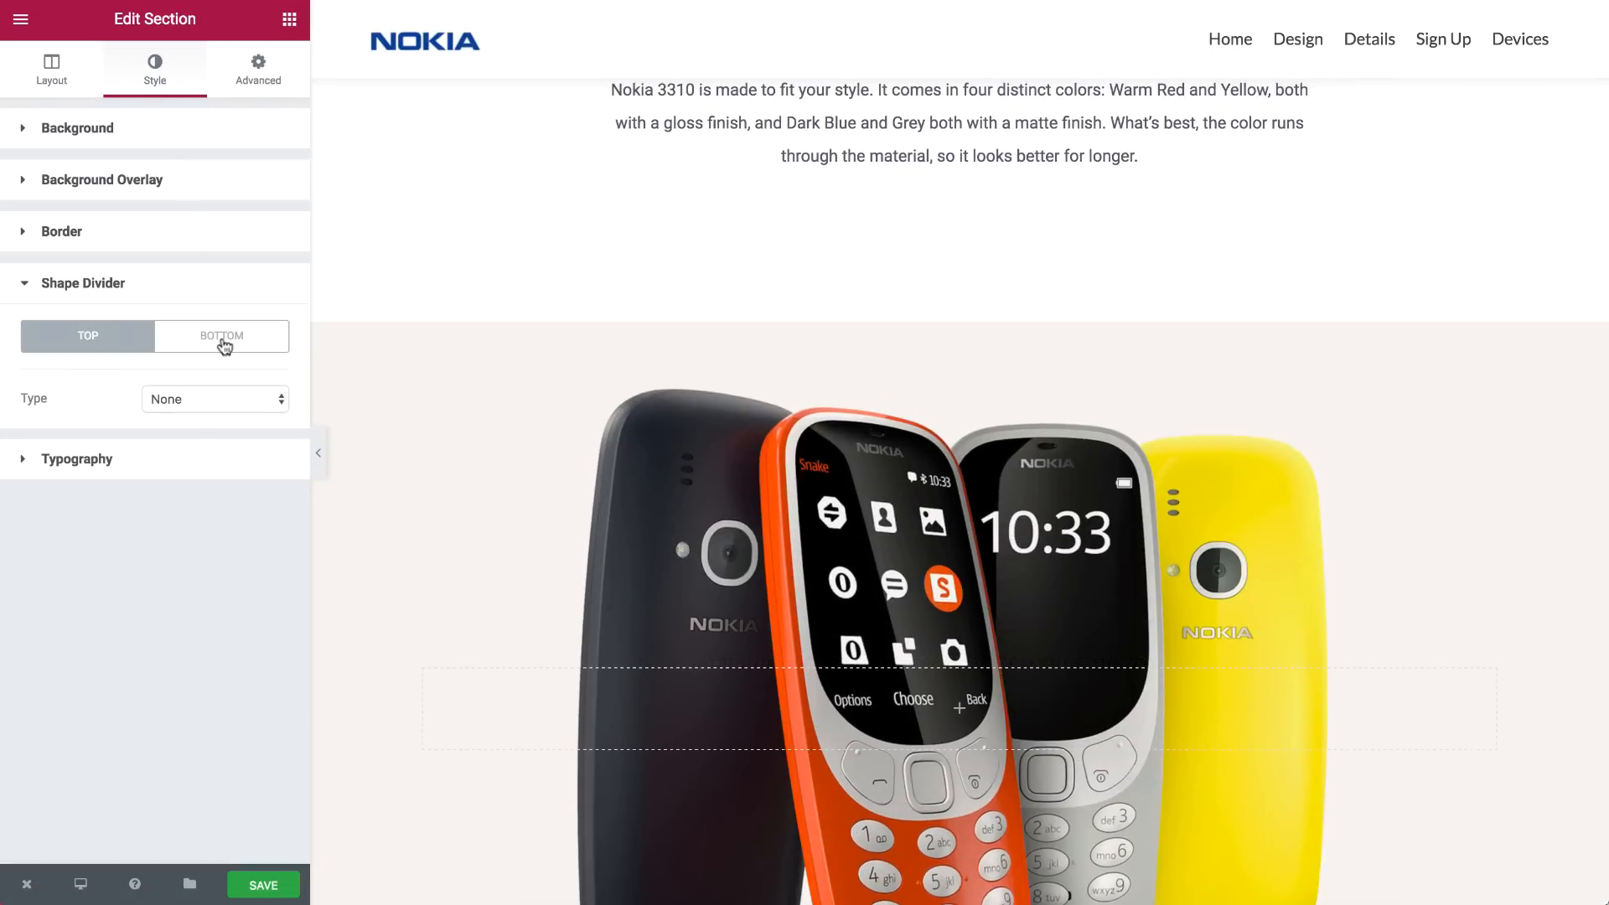
pyautogui.click(221, 335)
pyautogui.click(220, 400)
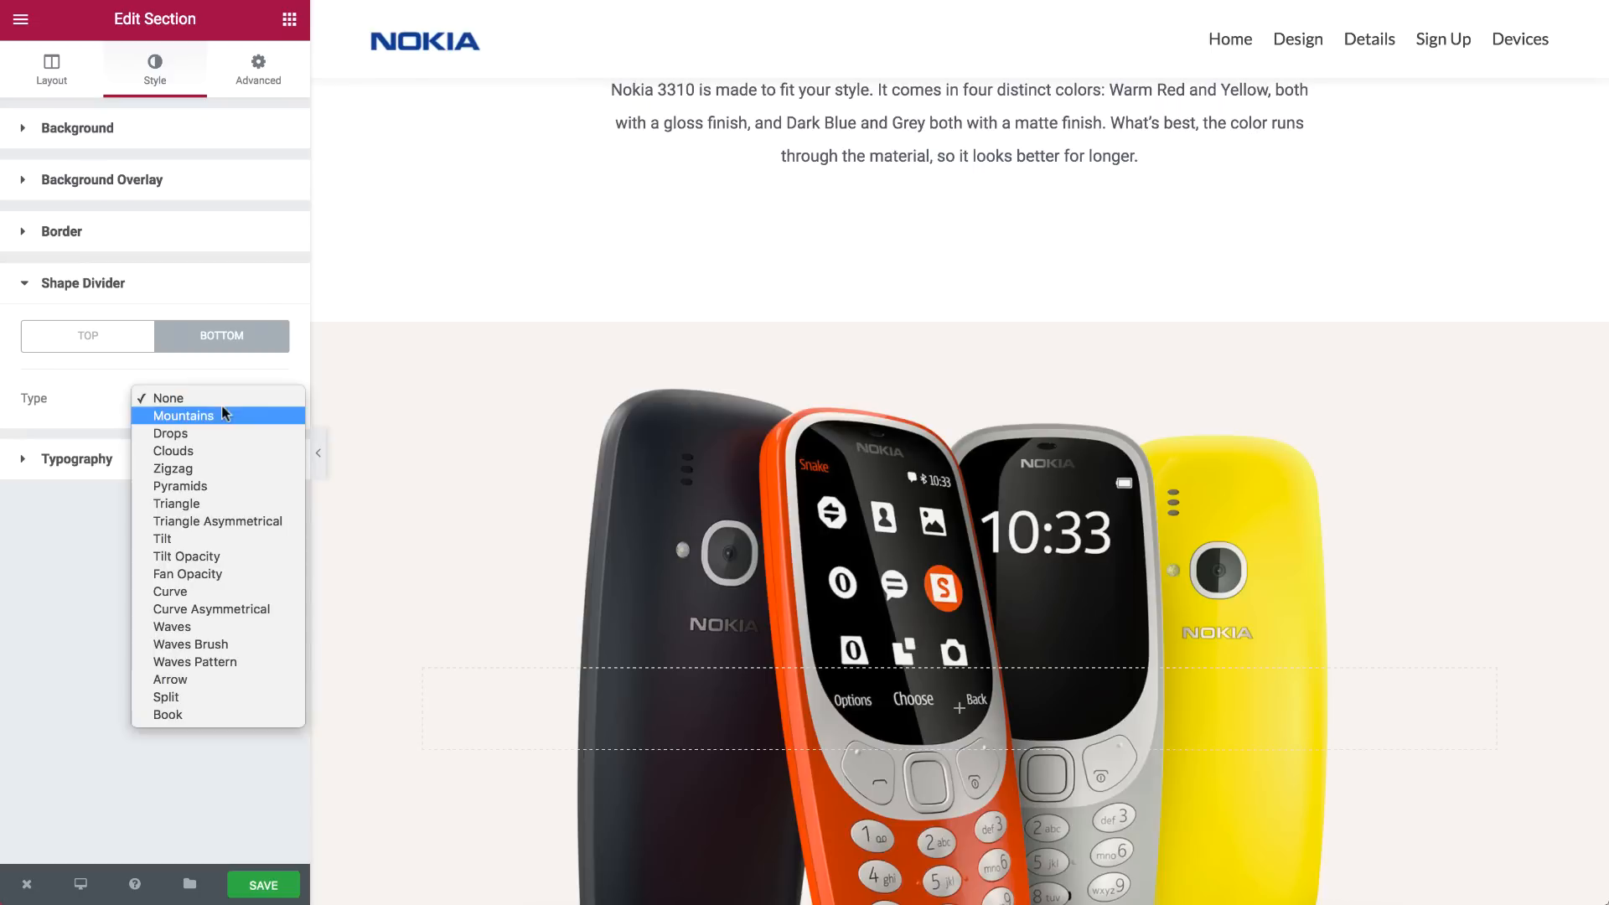
pyautogui.click(203, 590)
pyautogui.click(234, 540)
pyautogui.write('12')
# Invert the four-phone section's bottom curve divider and set its height to 190
pyautogui.click(247, 642)
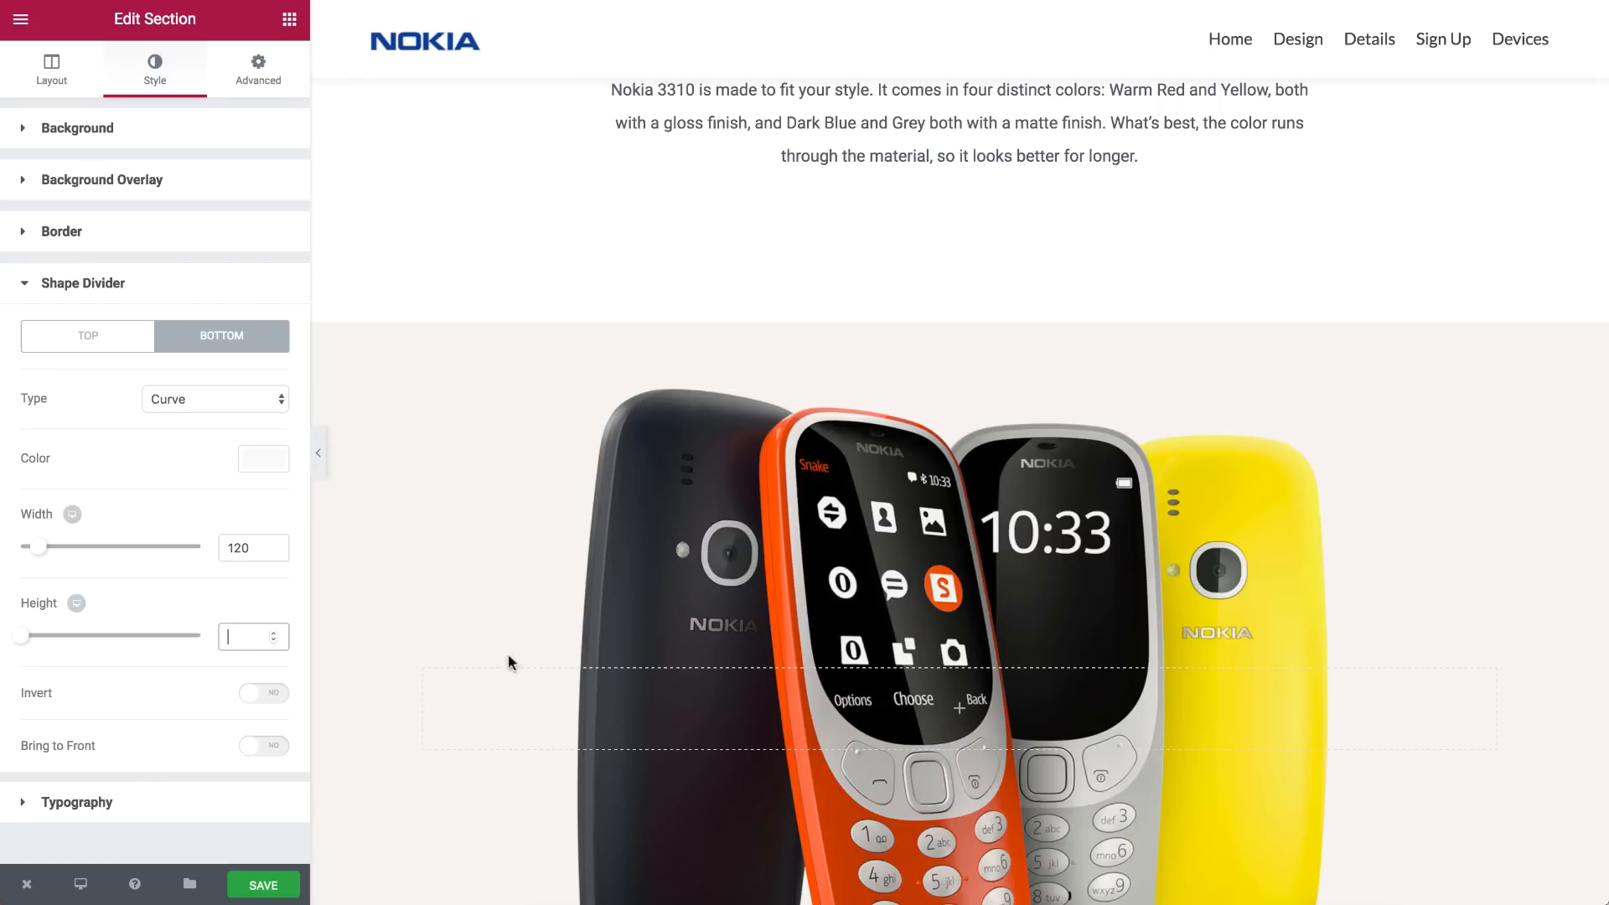
pyautogui.scroll(-5, 576, 674)
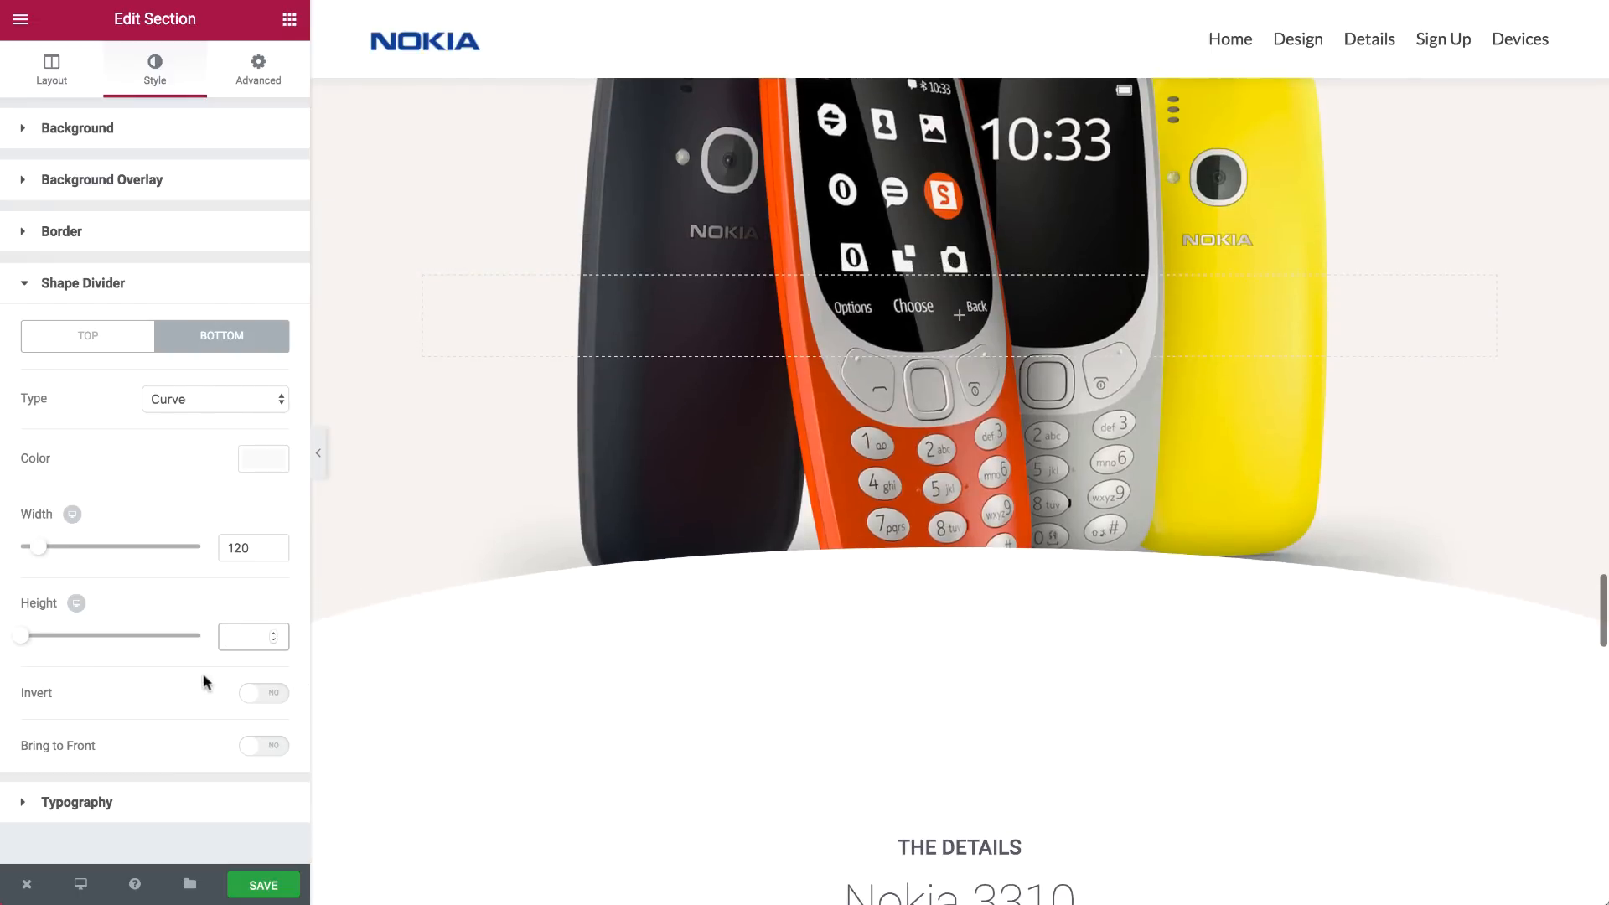
pyautogui.click(251, 695)
pyautogui.write('190')
pyautogui.scroll(-10, 469, 651)
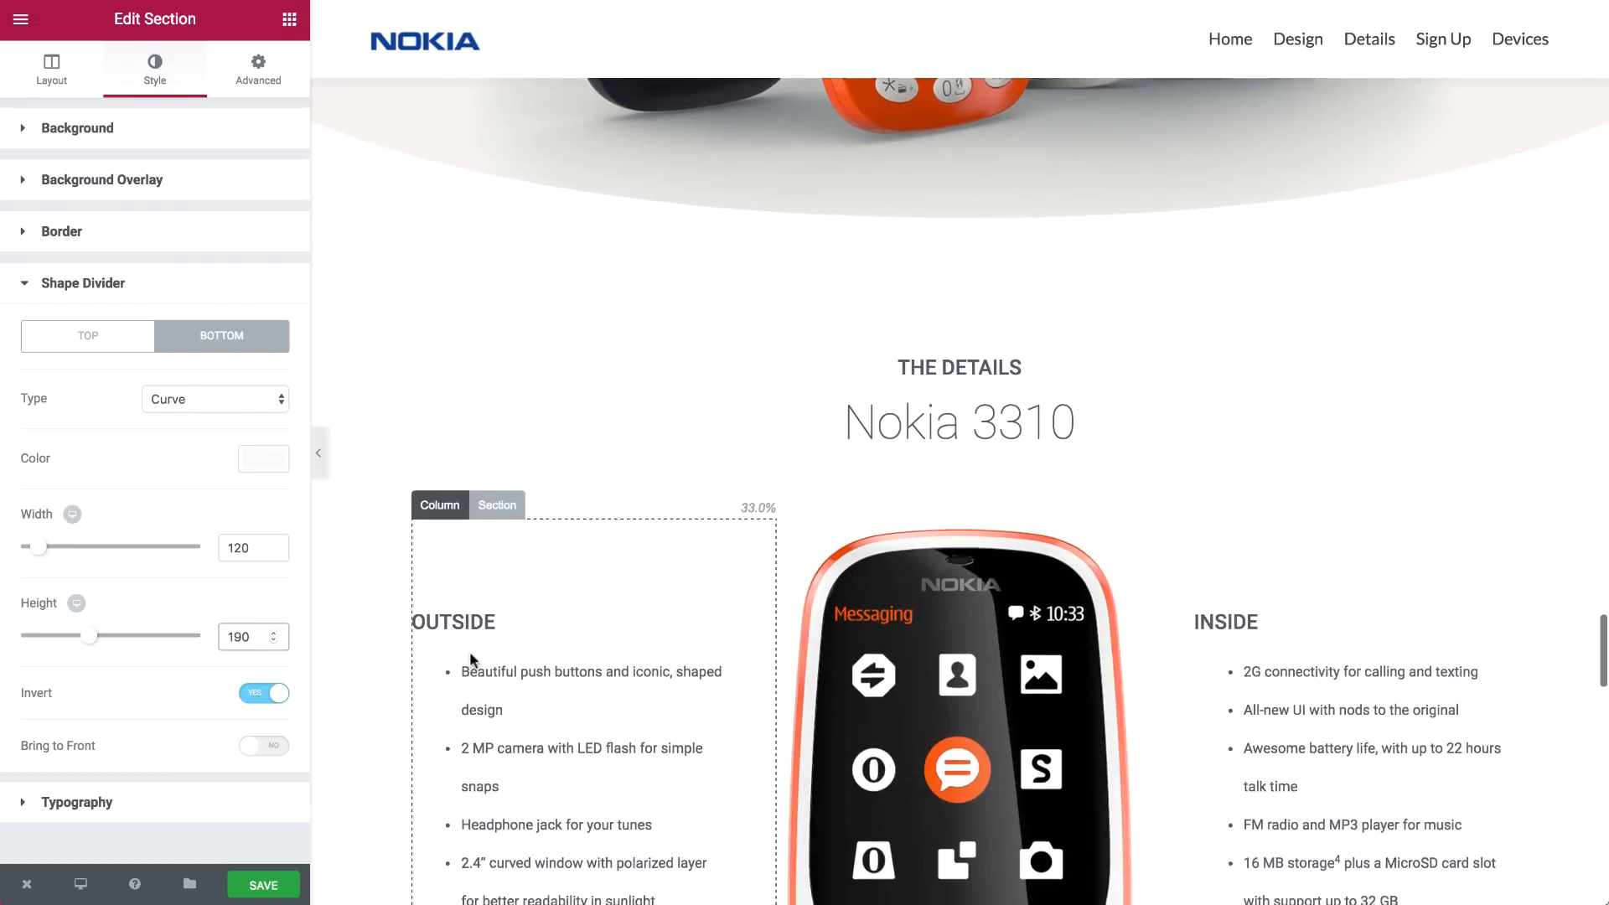
pyautogui.scroll(1, 469, 650)
# Add a Waves shape divider to the top edge of the dark blue Signup section with height 290 and width 133
pyautogui.scroll(-10, 469, 651)
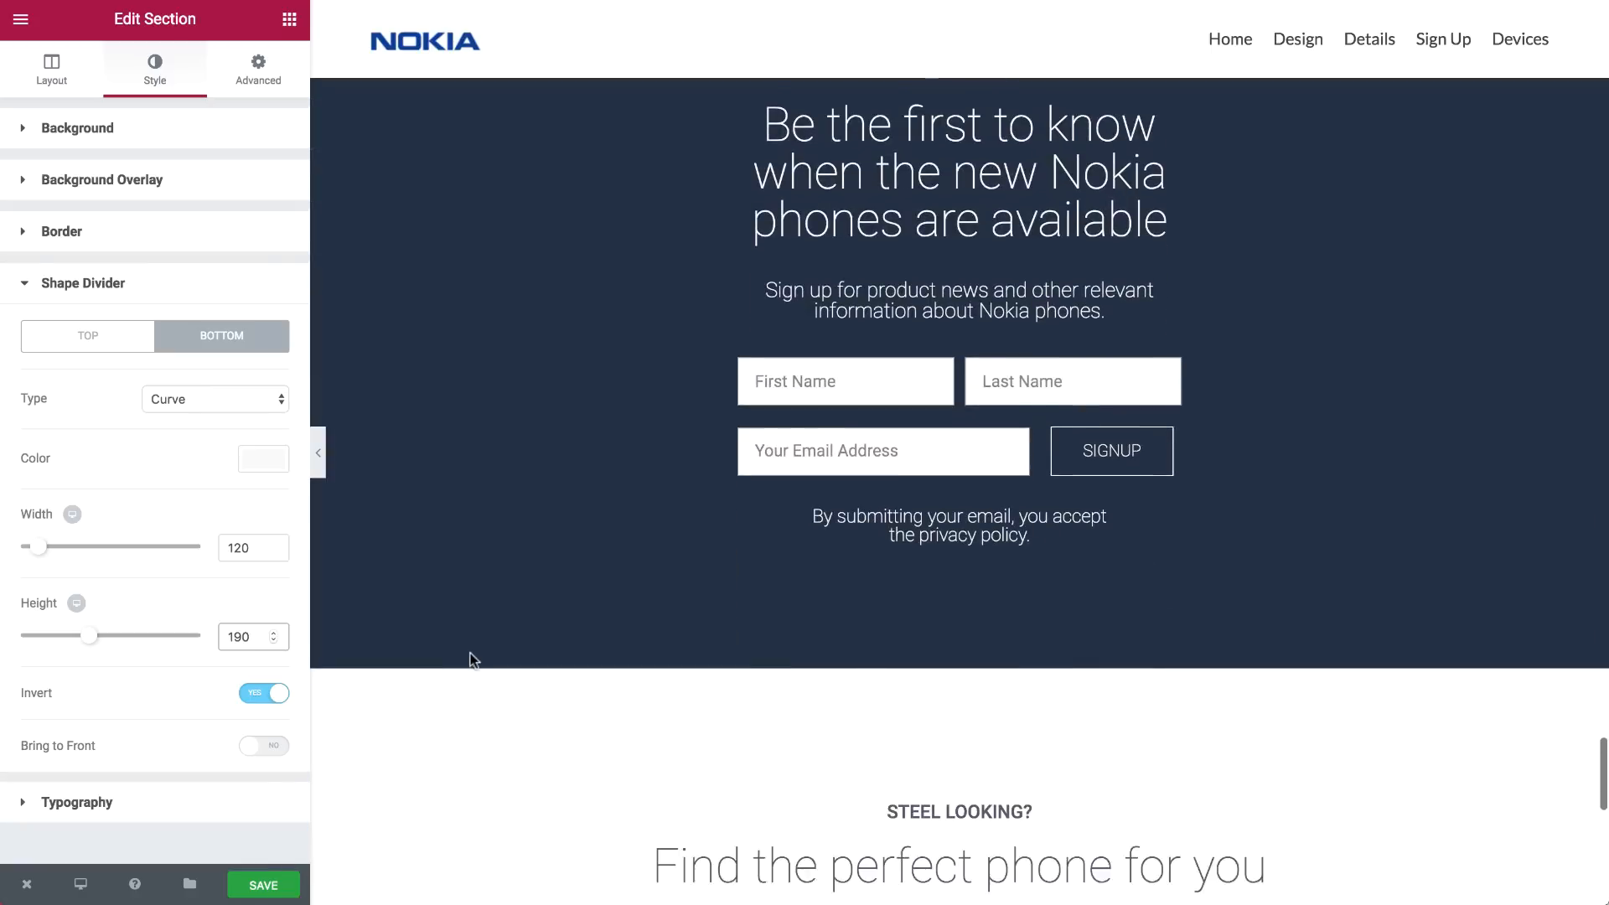
pyautogui.scroll(3, 470, 652)
pyautogui.scroll(10, 588, 351)
pyautogui.scroll(-8, 589, 350)
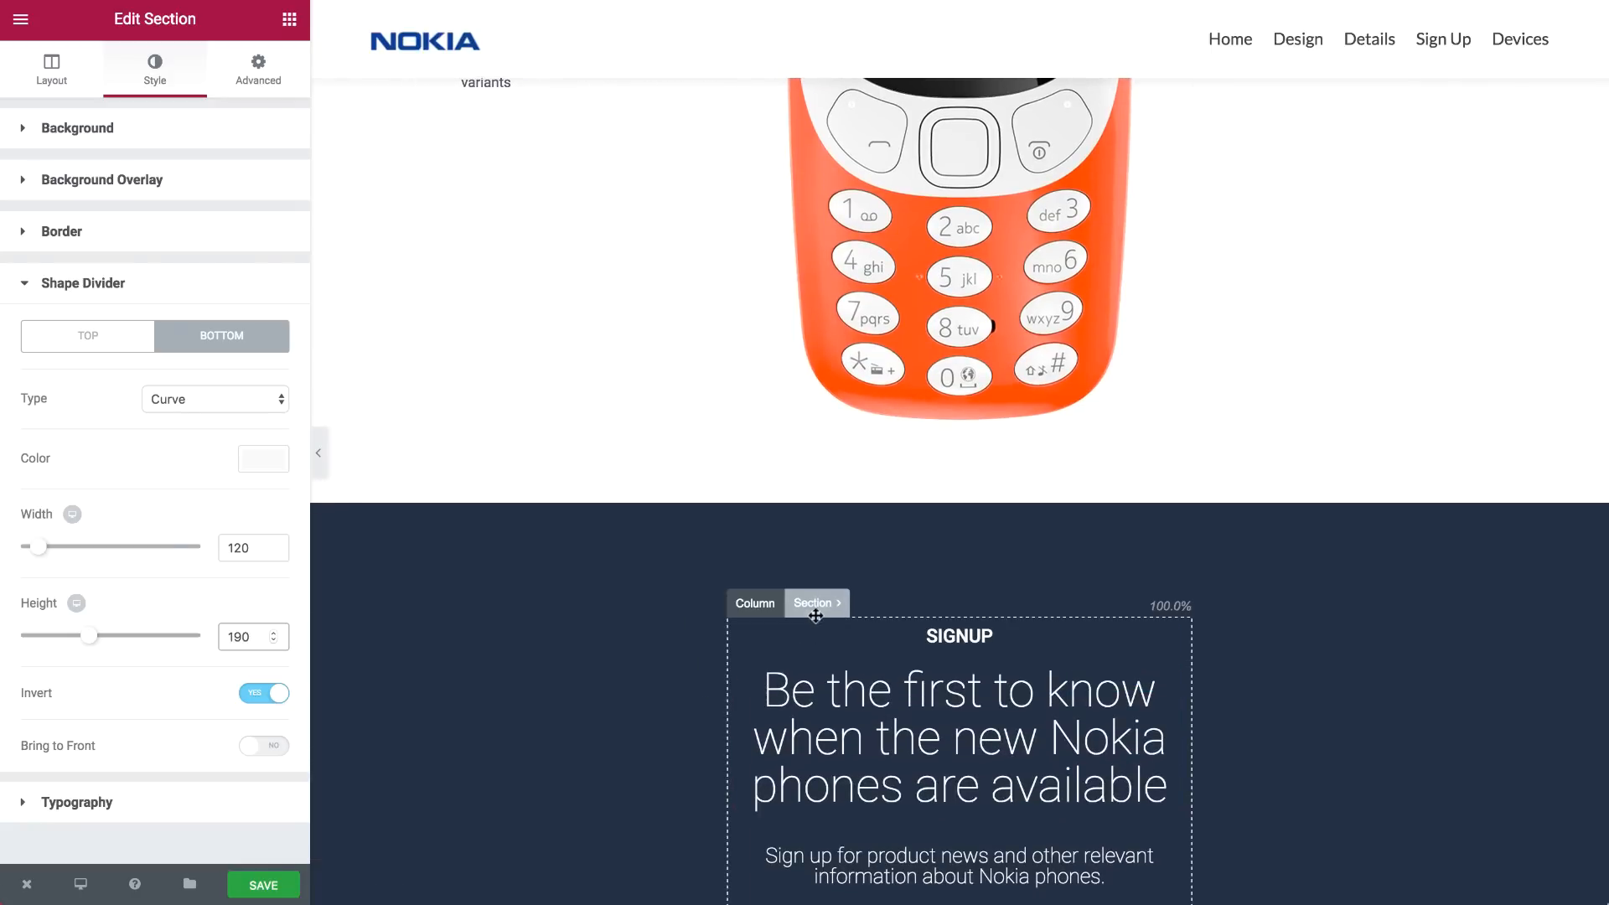
pyautogui.click(815, 607)
pyautogui.click(155, 74)
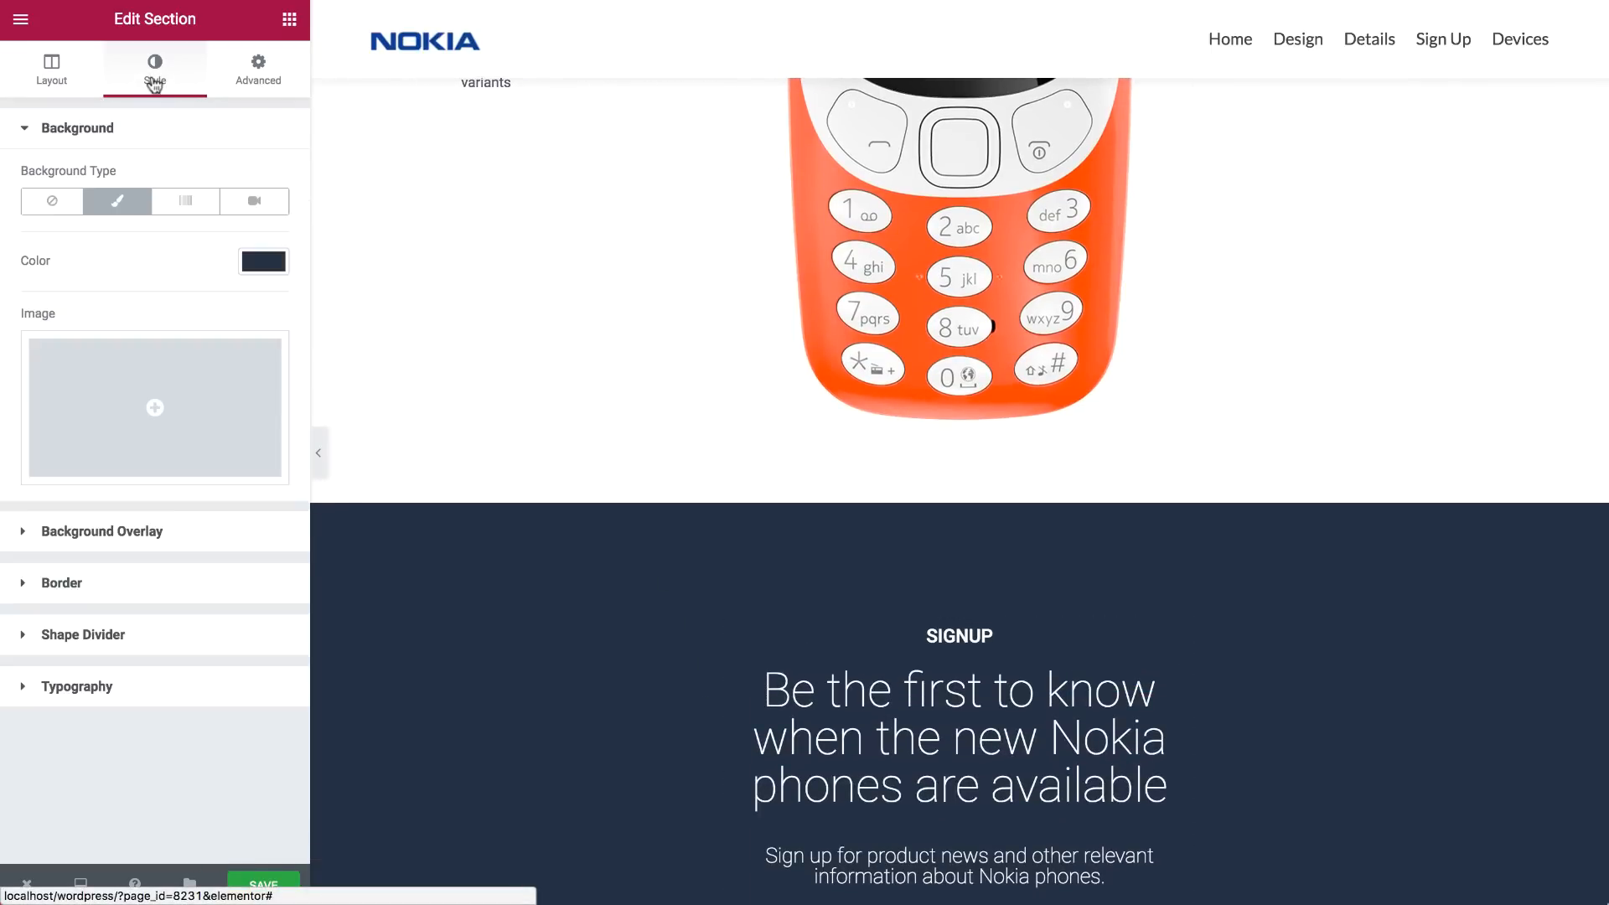
pyautogui.click(186, 135)
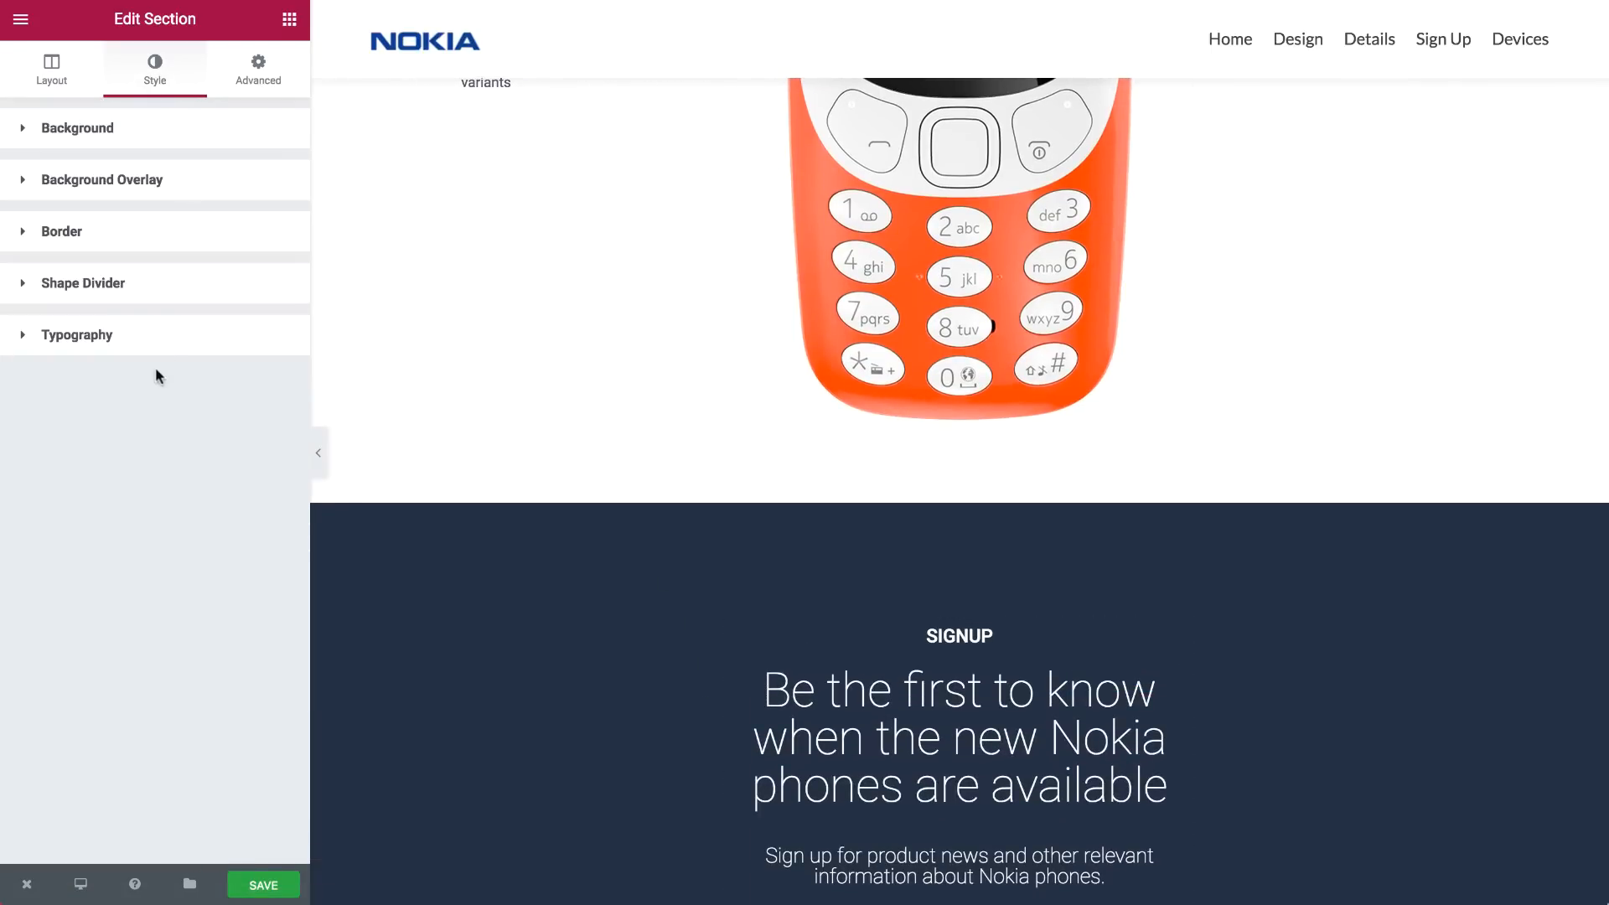
pyautogui.click(189, 305)
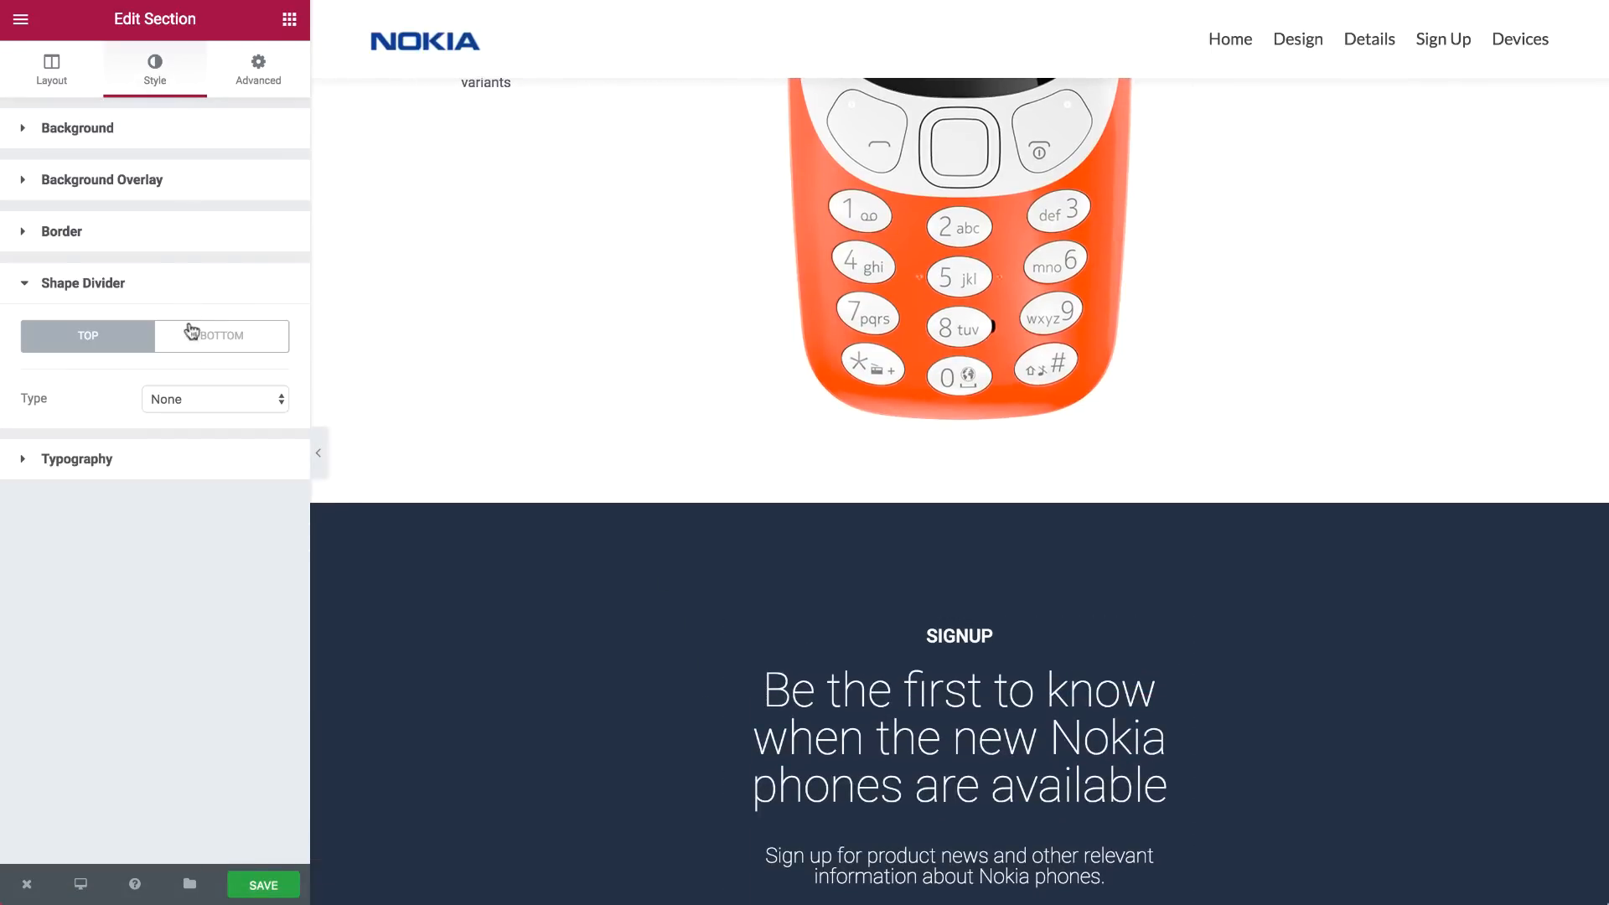
pyautogui.click(209, 399)
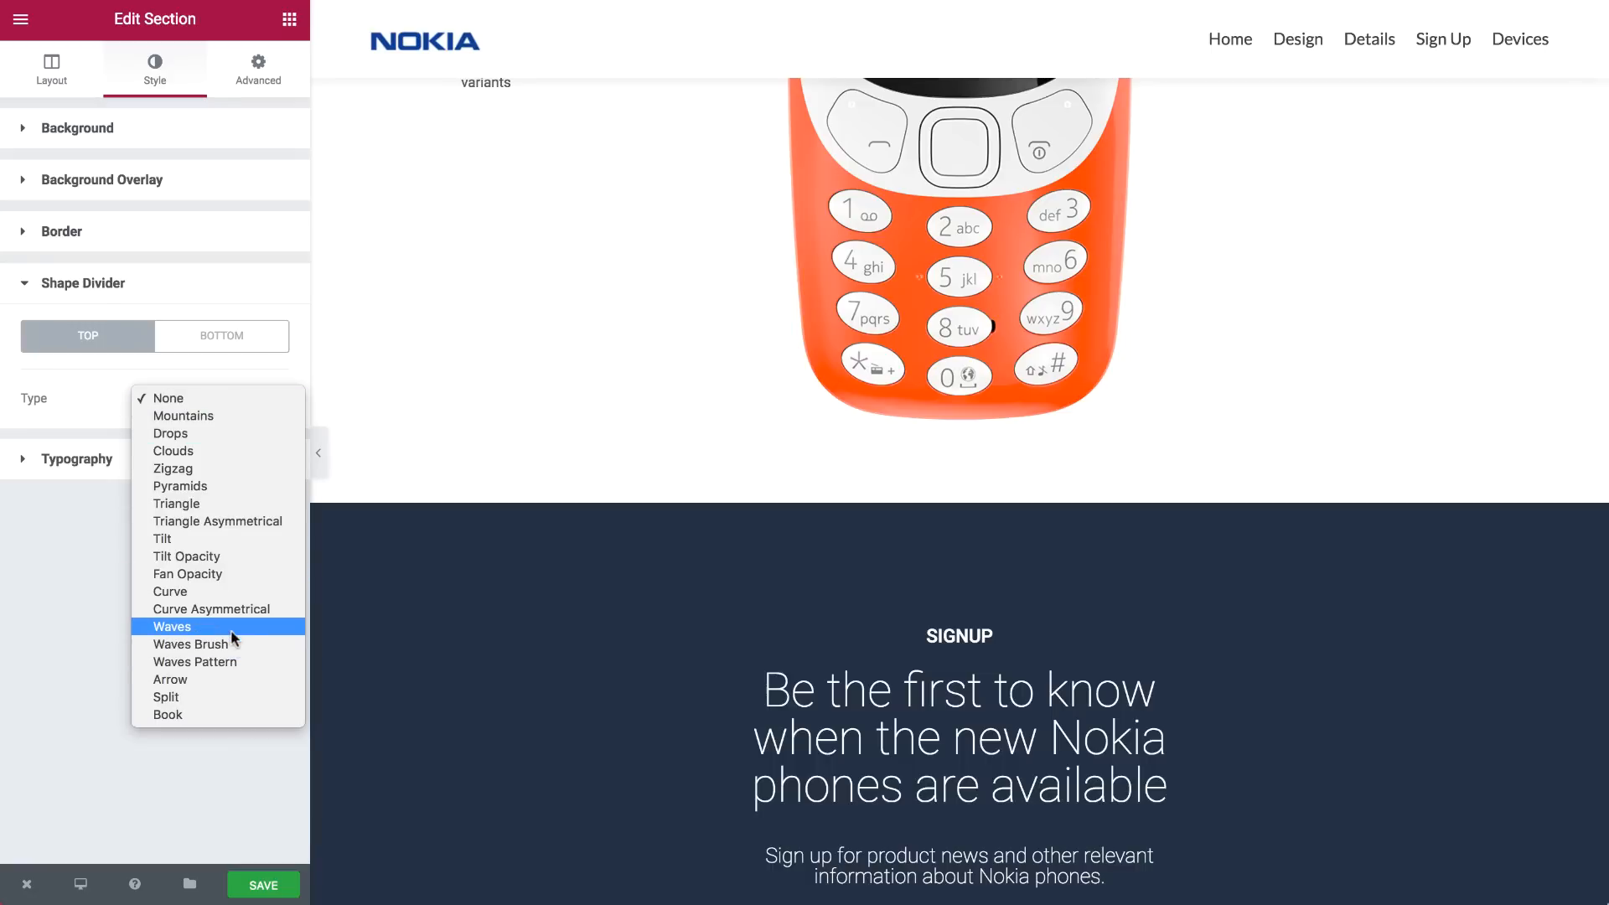
pyautogui.click(176, 627)
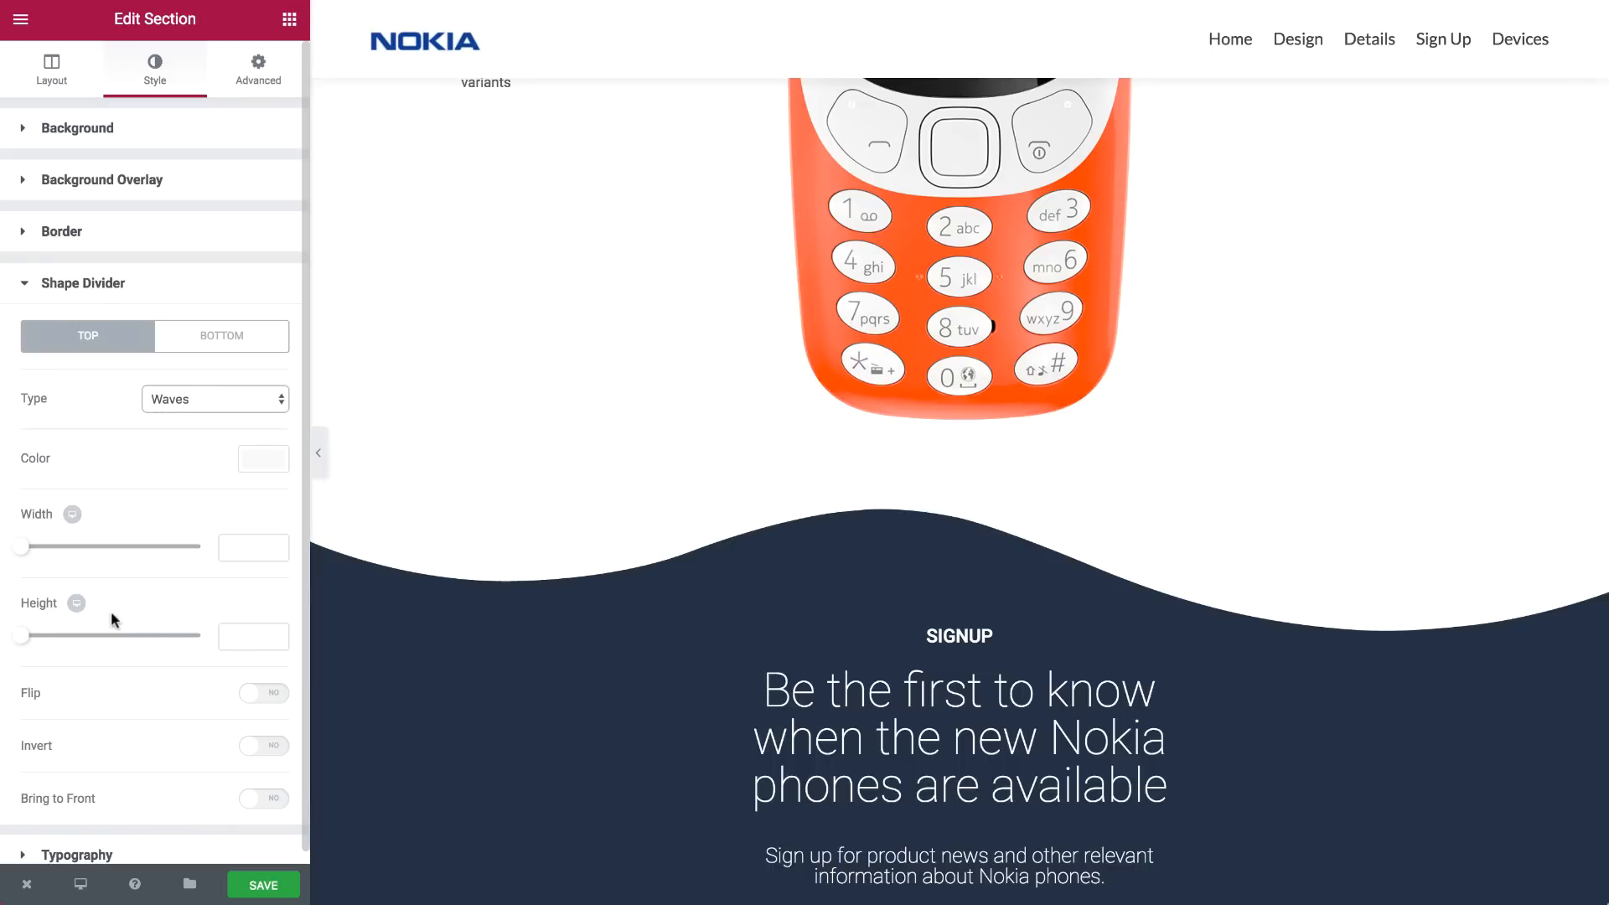
pyautogui.moveTo(21, 637); pyautogui.dragTo(121, 631)
pyautogui.moveTo(21, 548)
pyautogui.mouseDown()
pyautogui.moveTo(104, 548)
pyautogui.moveTo(51, 551)
pyautogui.mouseUp()
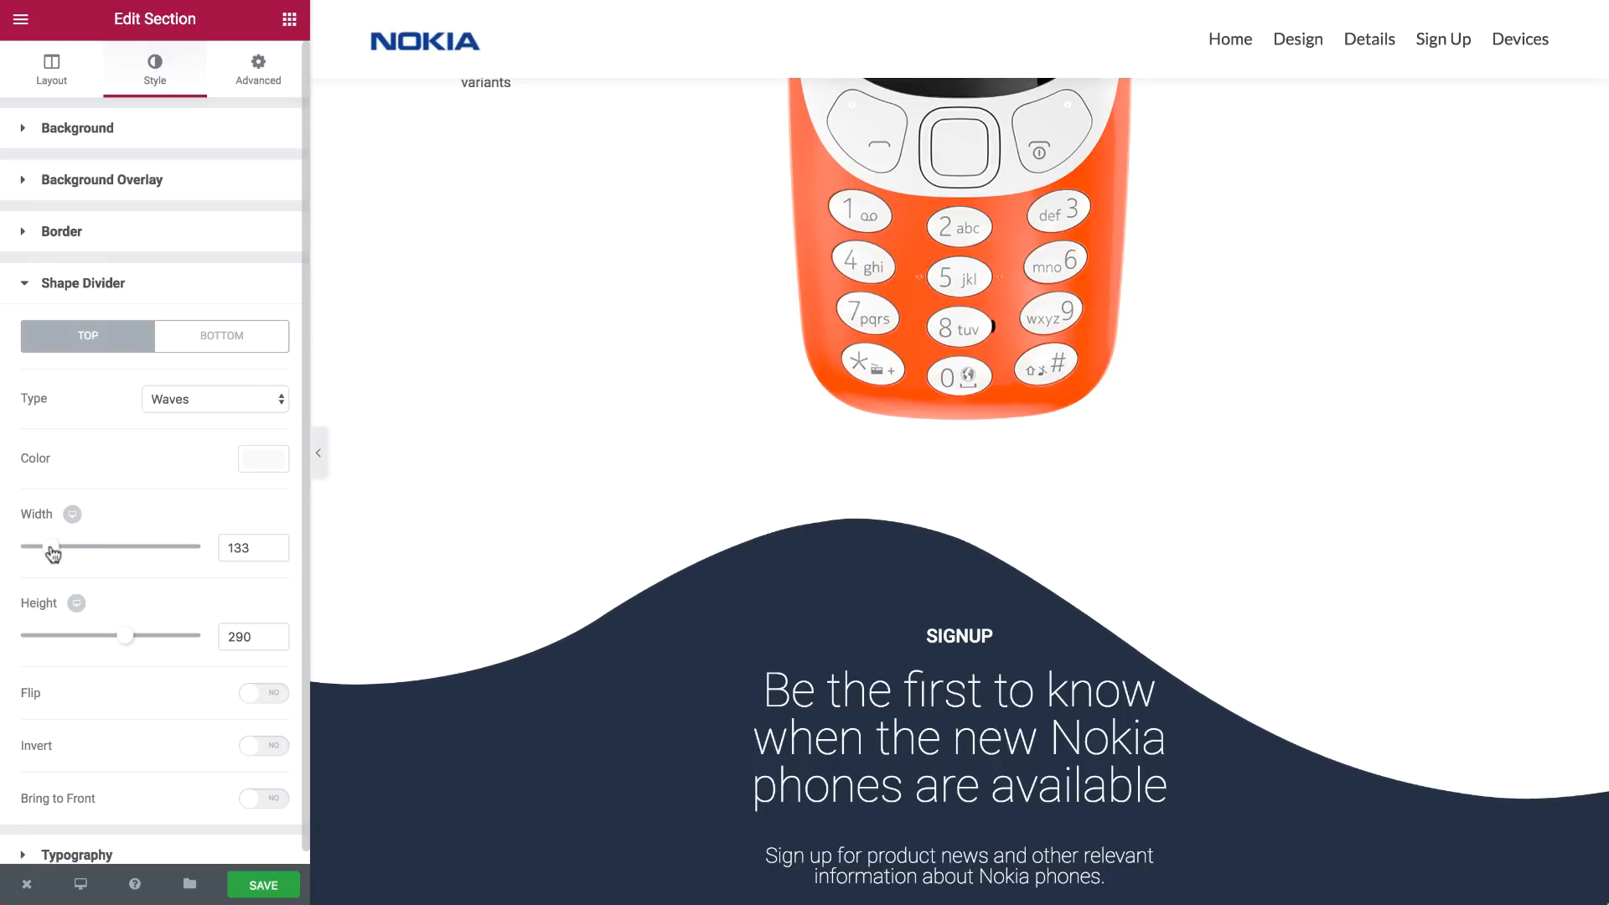
# Set the Signup section's top padding to 220 px and its top margin to -200 px, with the margin sides unlinked
pyautogui.click(247, 90)
pyautogui.doubleClick(45, 313)
pyautogui.write('220')
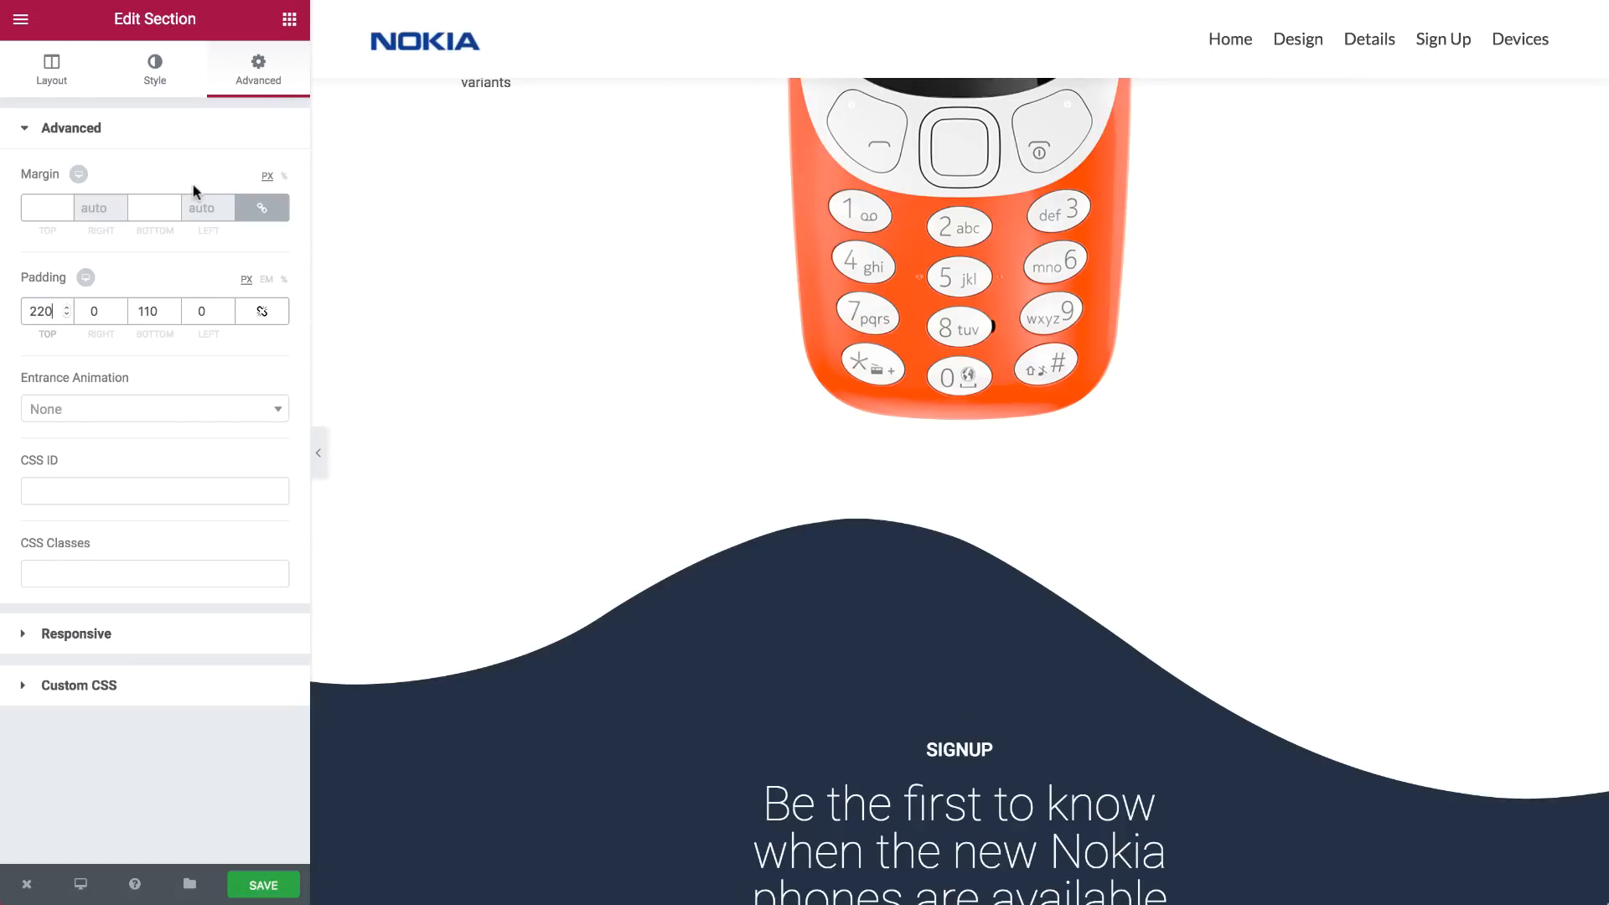
pyautogui.click(258, 213)
pyautogui.write('-200')
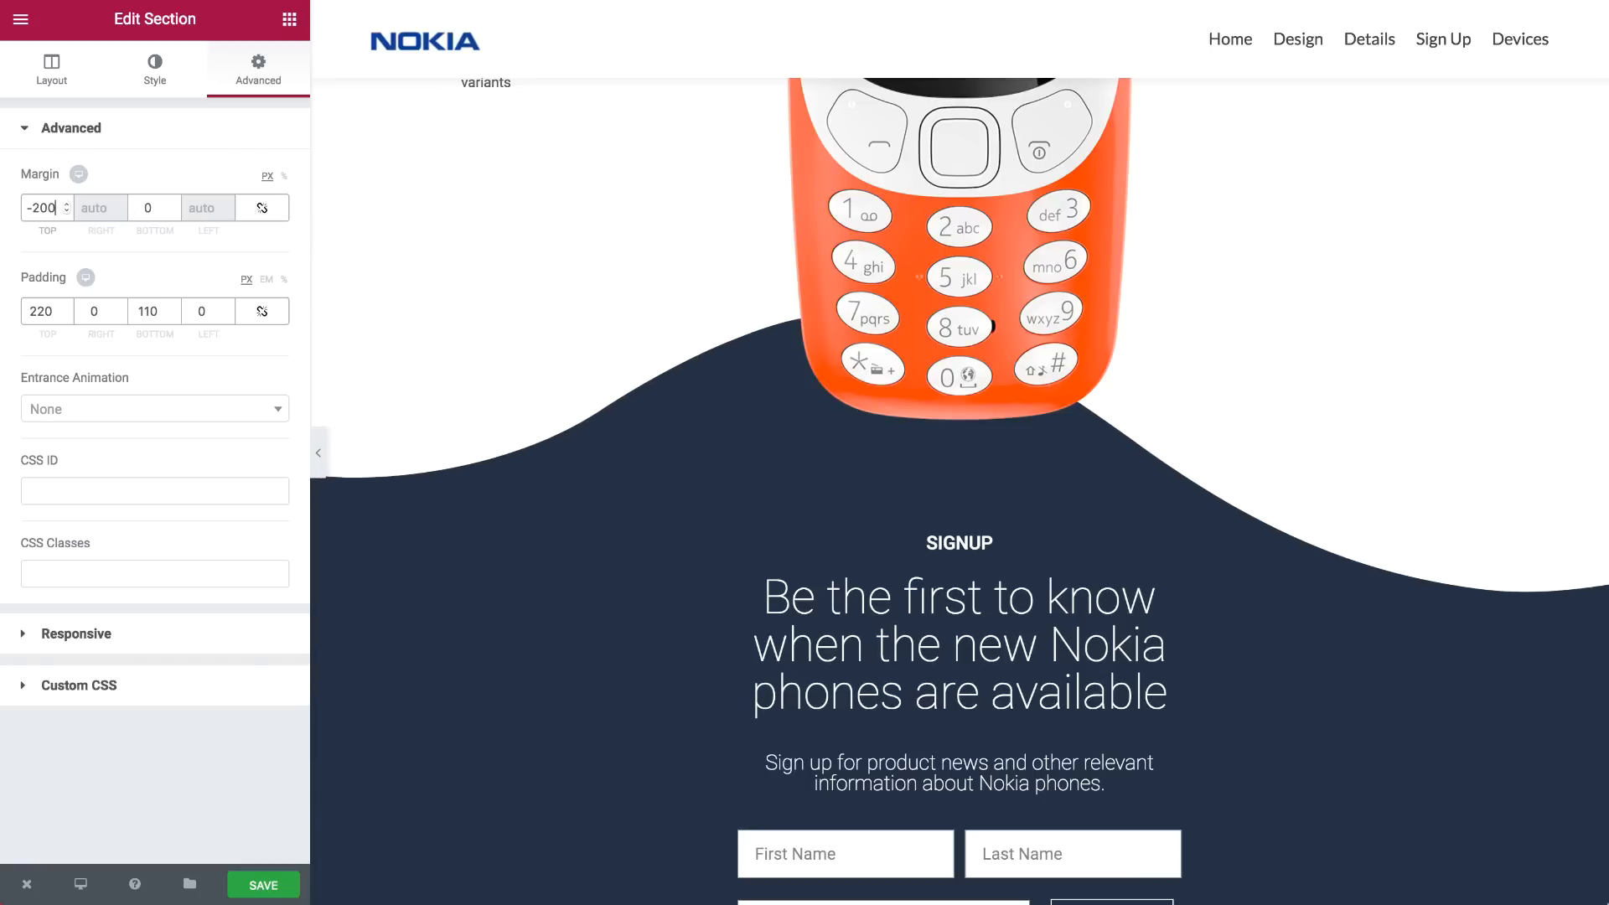
pyautogui.scroll(2, 685, 245)
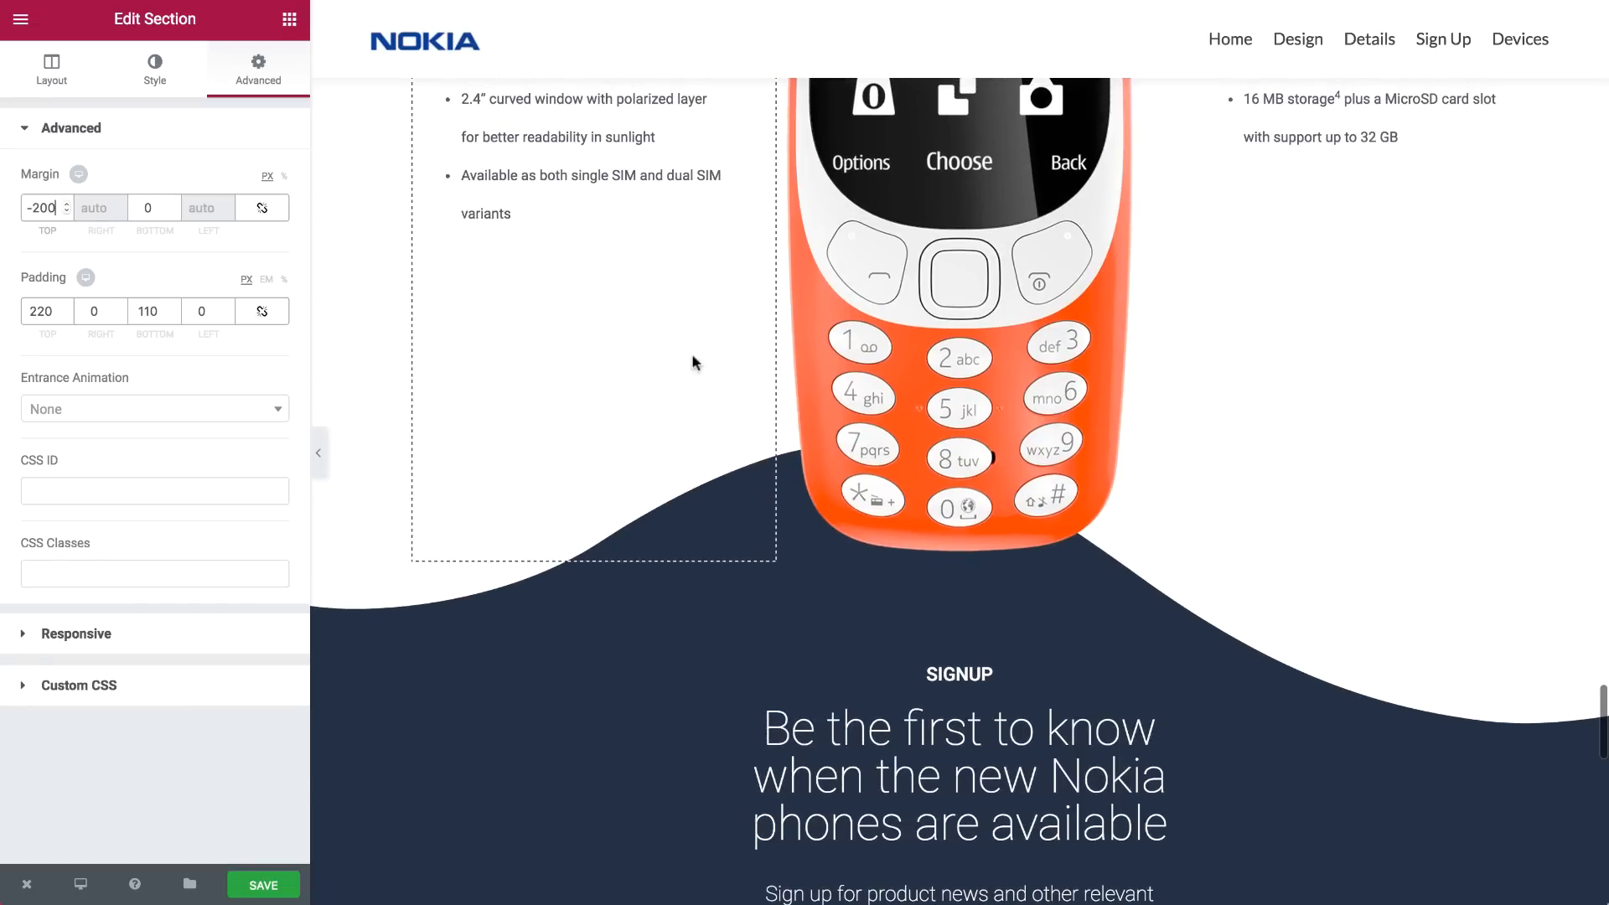
pyautogui.scroll(1, 1345, 427)
pyautogui.scroll(-1, 1383, 437)
# Widen the Signup section's top waves divider to 153
pyautogui.moveTo(827, 697)
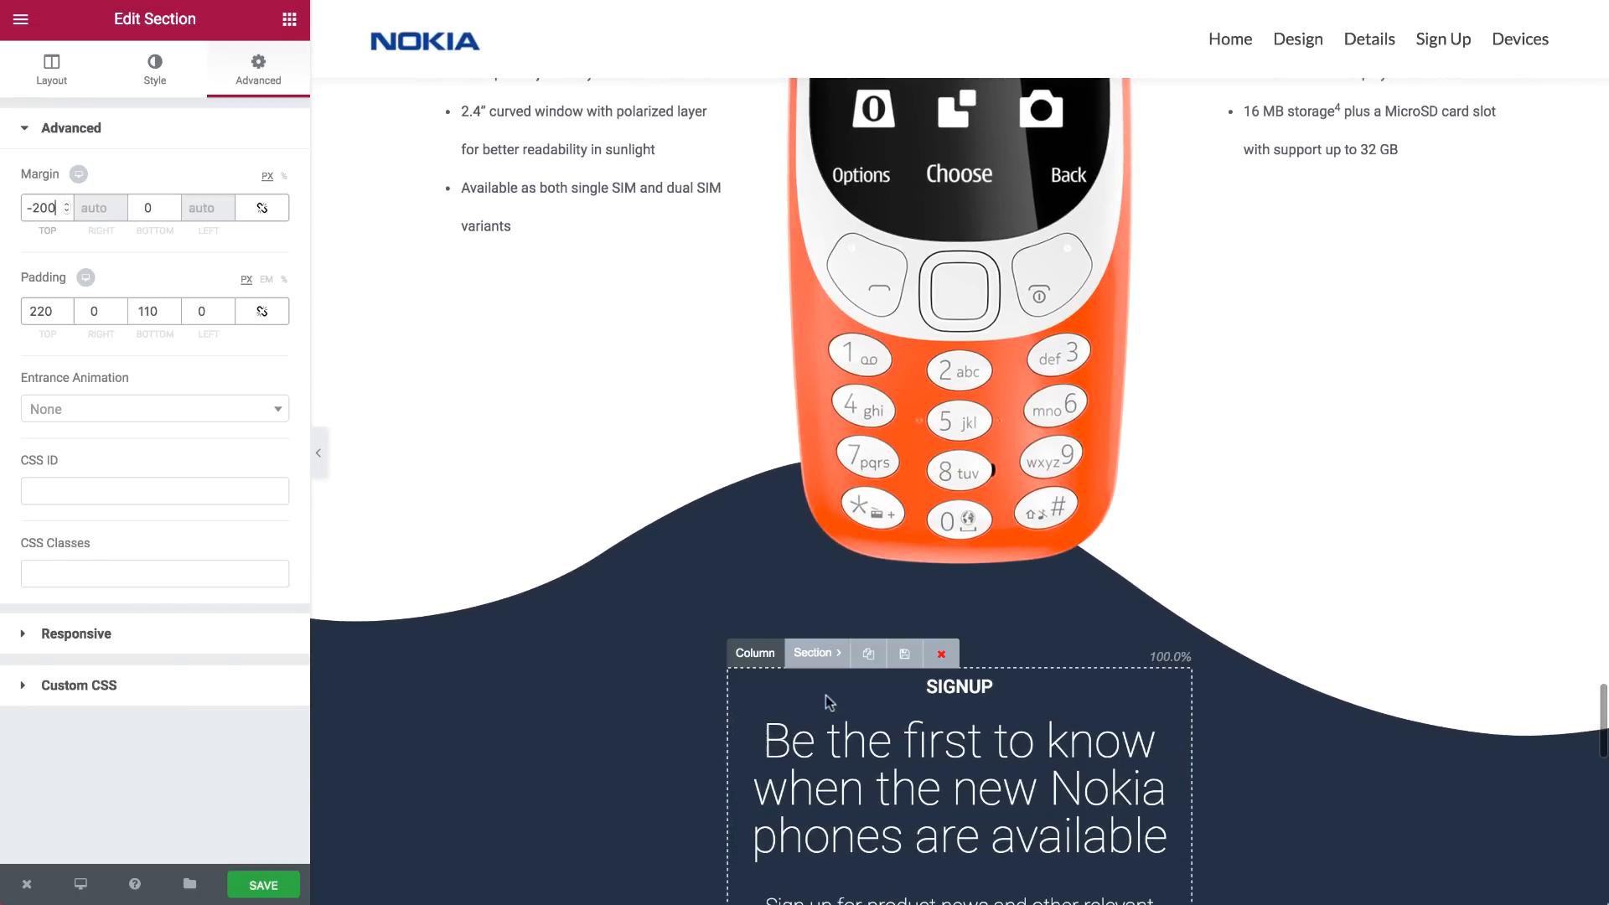
pyautogui.click(150, 75)
pyautogui.click(117, 638)
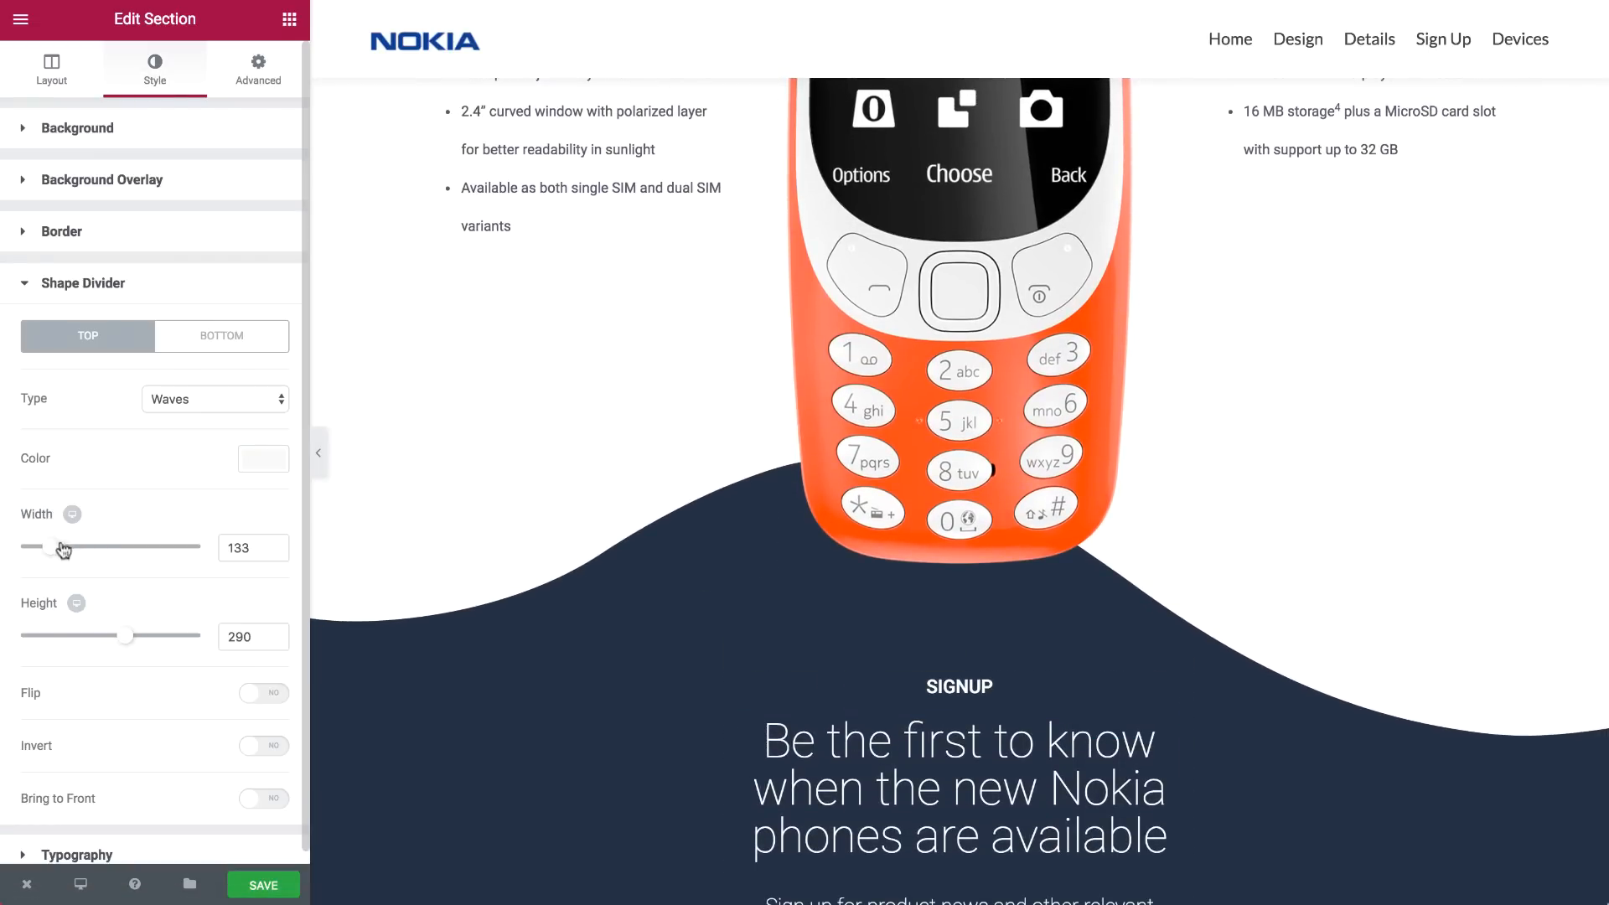
pyautogui.moveTo(52, 547); pyautogui.dragTo(69, 547)
pyautogui.scroll(-4, 367, 530)
pyautogui.scroll(10, 367, 530)
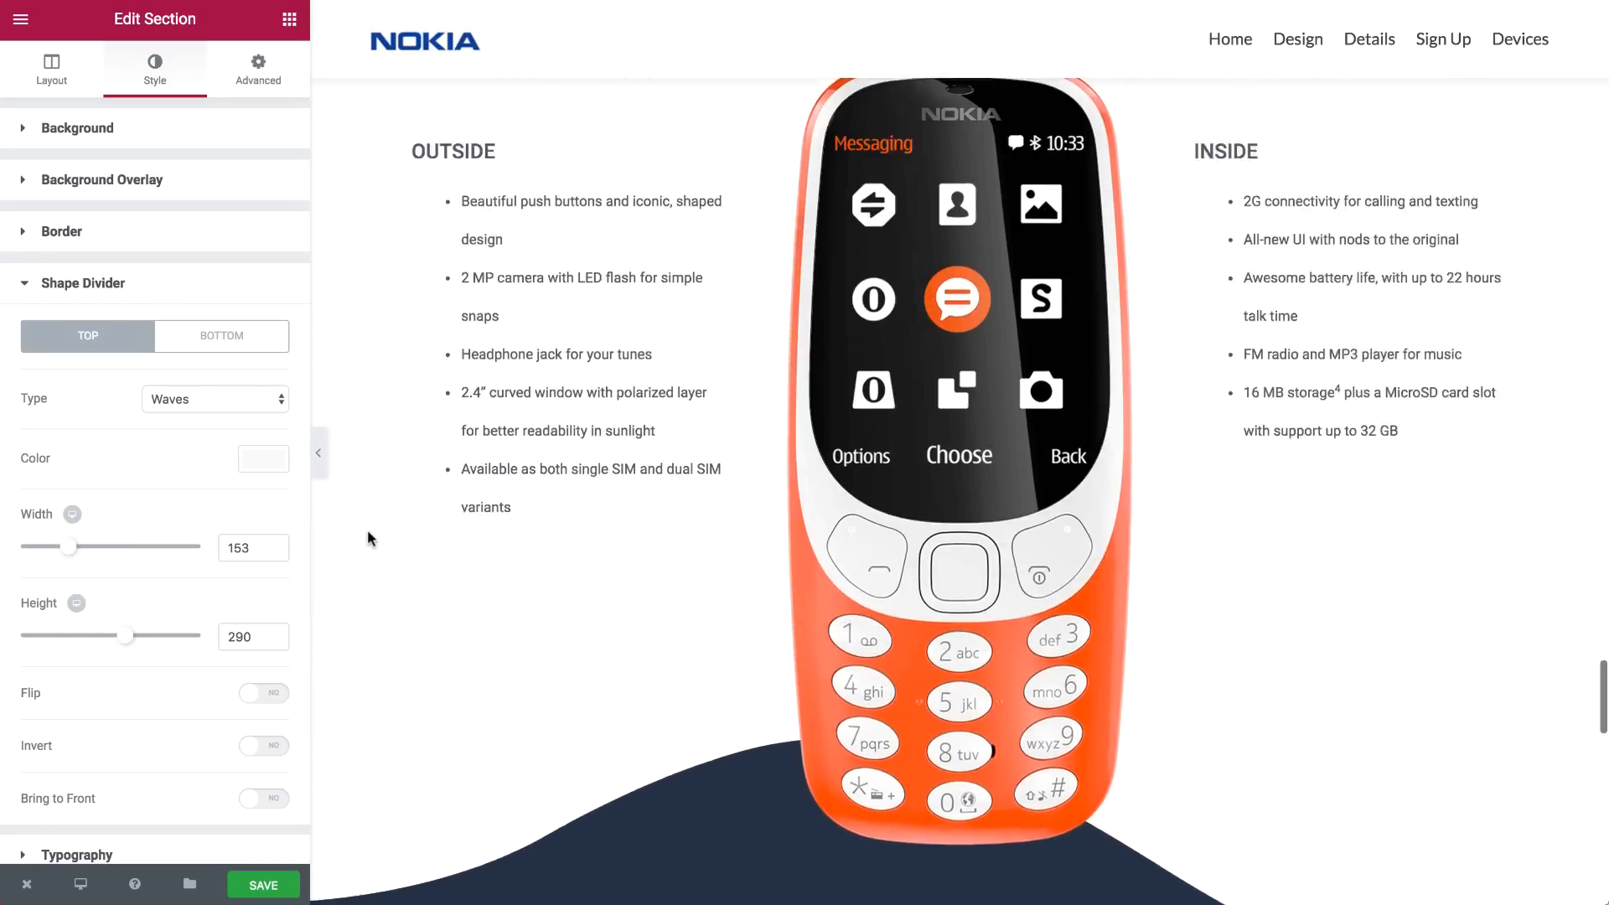
pyautogui.scroll(-14, 367, 531)
pyautogui.scroll(-8, 367, 530)
# Set the top padding of the orange "The Icon Is Back" hero section to 70 px
pyautogui.scroll(15, 367, 531)
pyautogui.scroll(15, 369, 537)
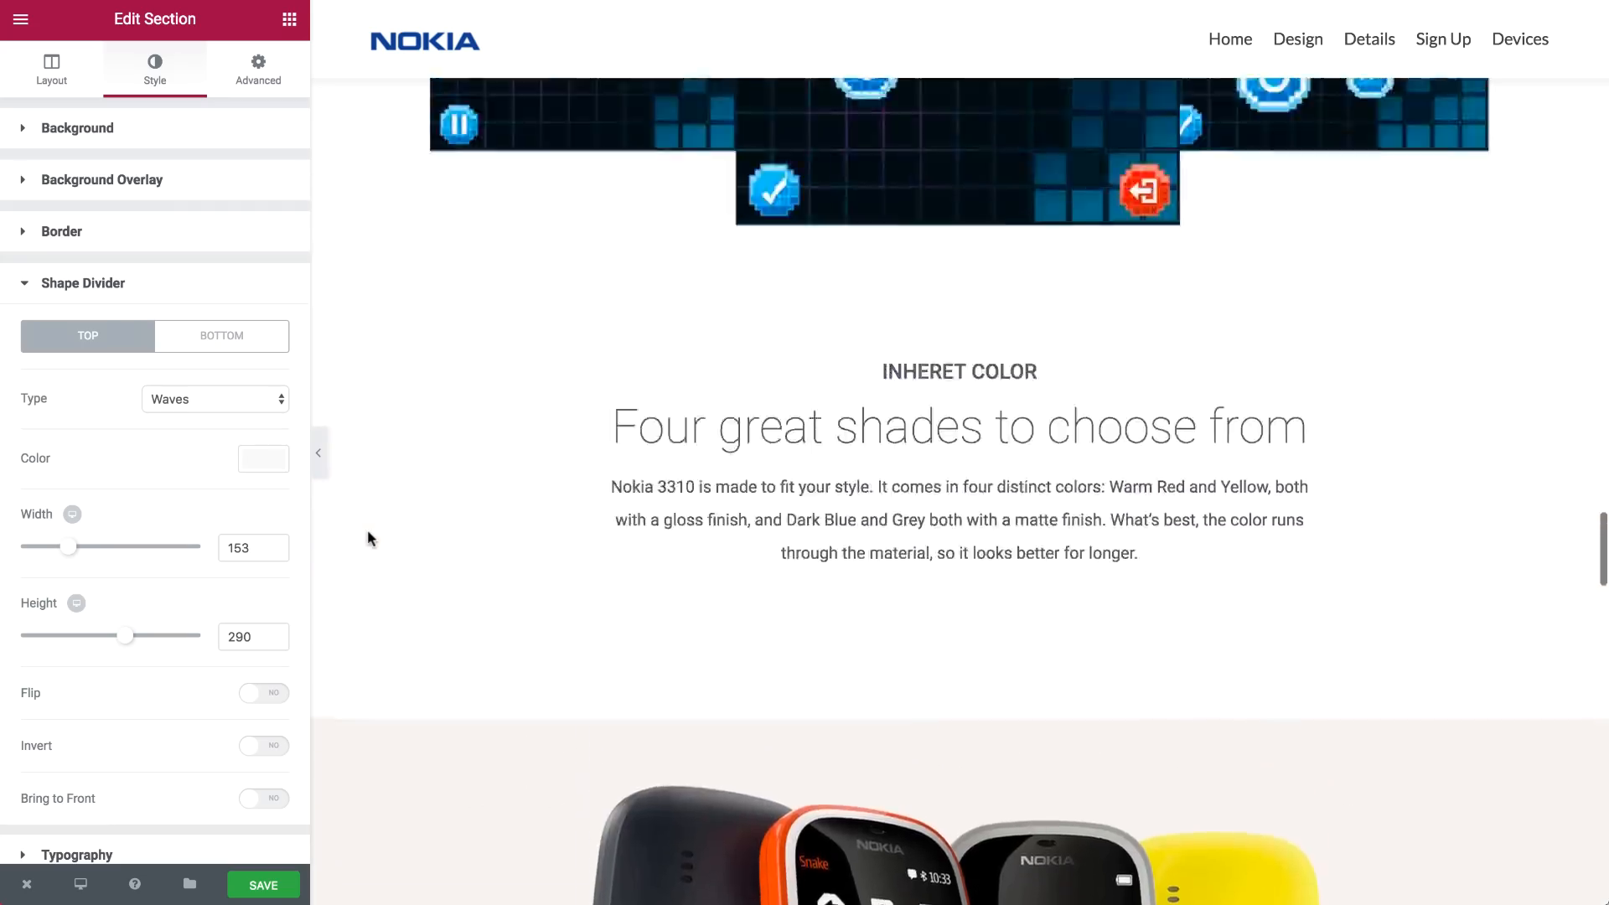
pyautogui.scroll(10, 367, 529)
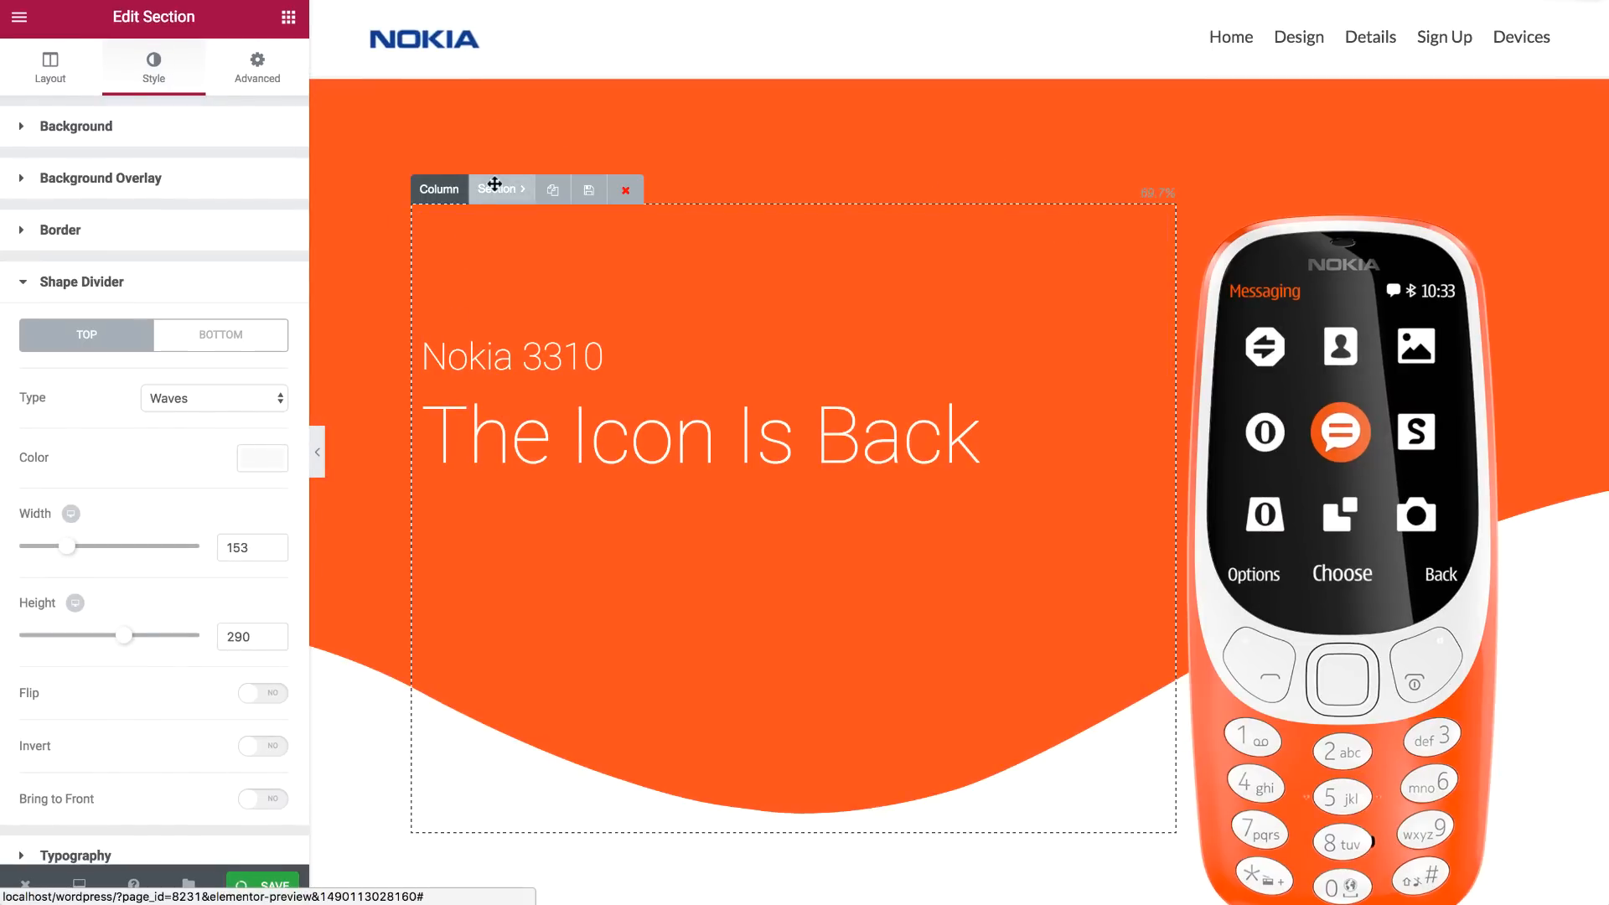
pyautogui.click(503, 187)
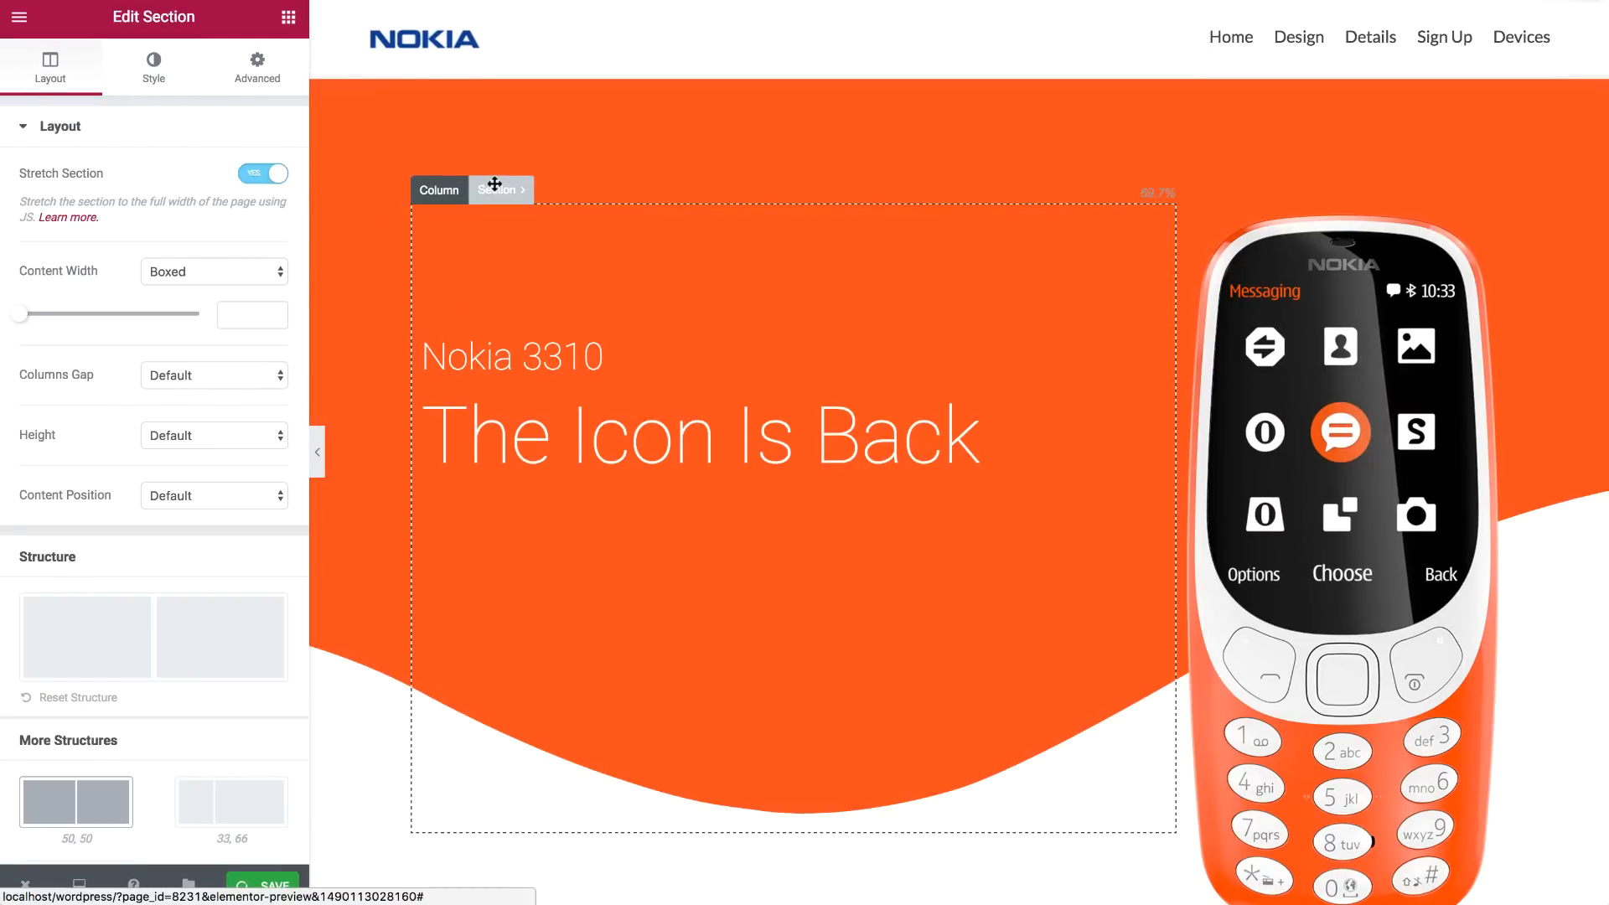
pyautogui.click(287, 68)
pyautogui.doubleClick(41, 311)
pyautogui.write('60')
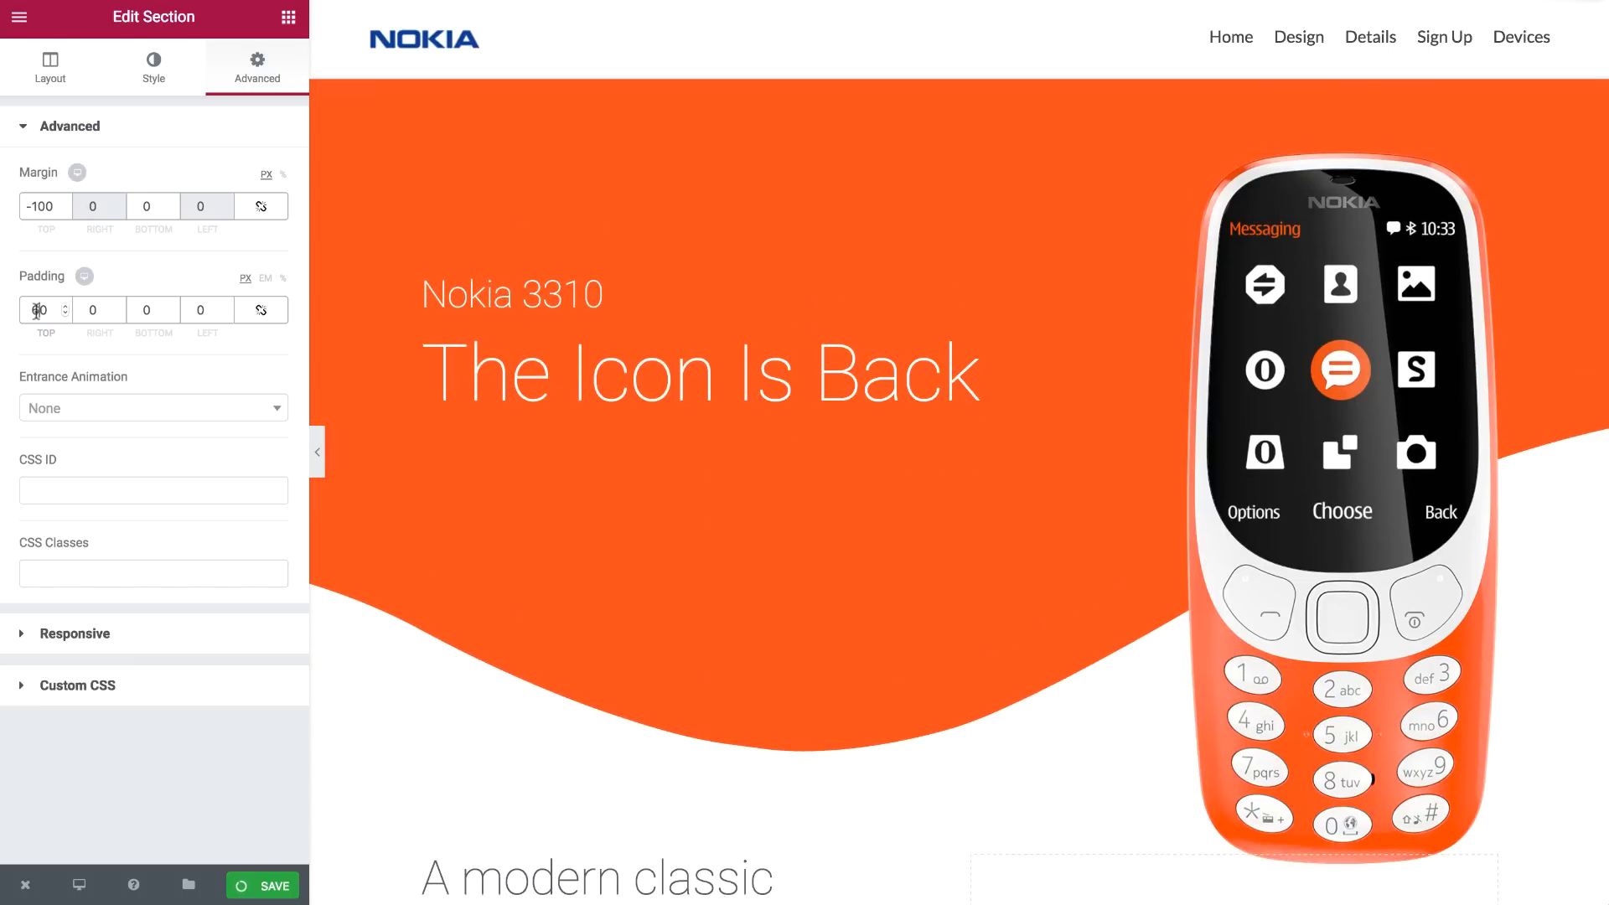
pyautogui.write('70')
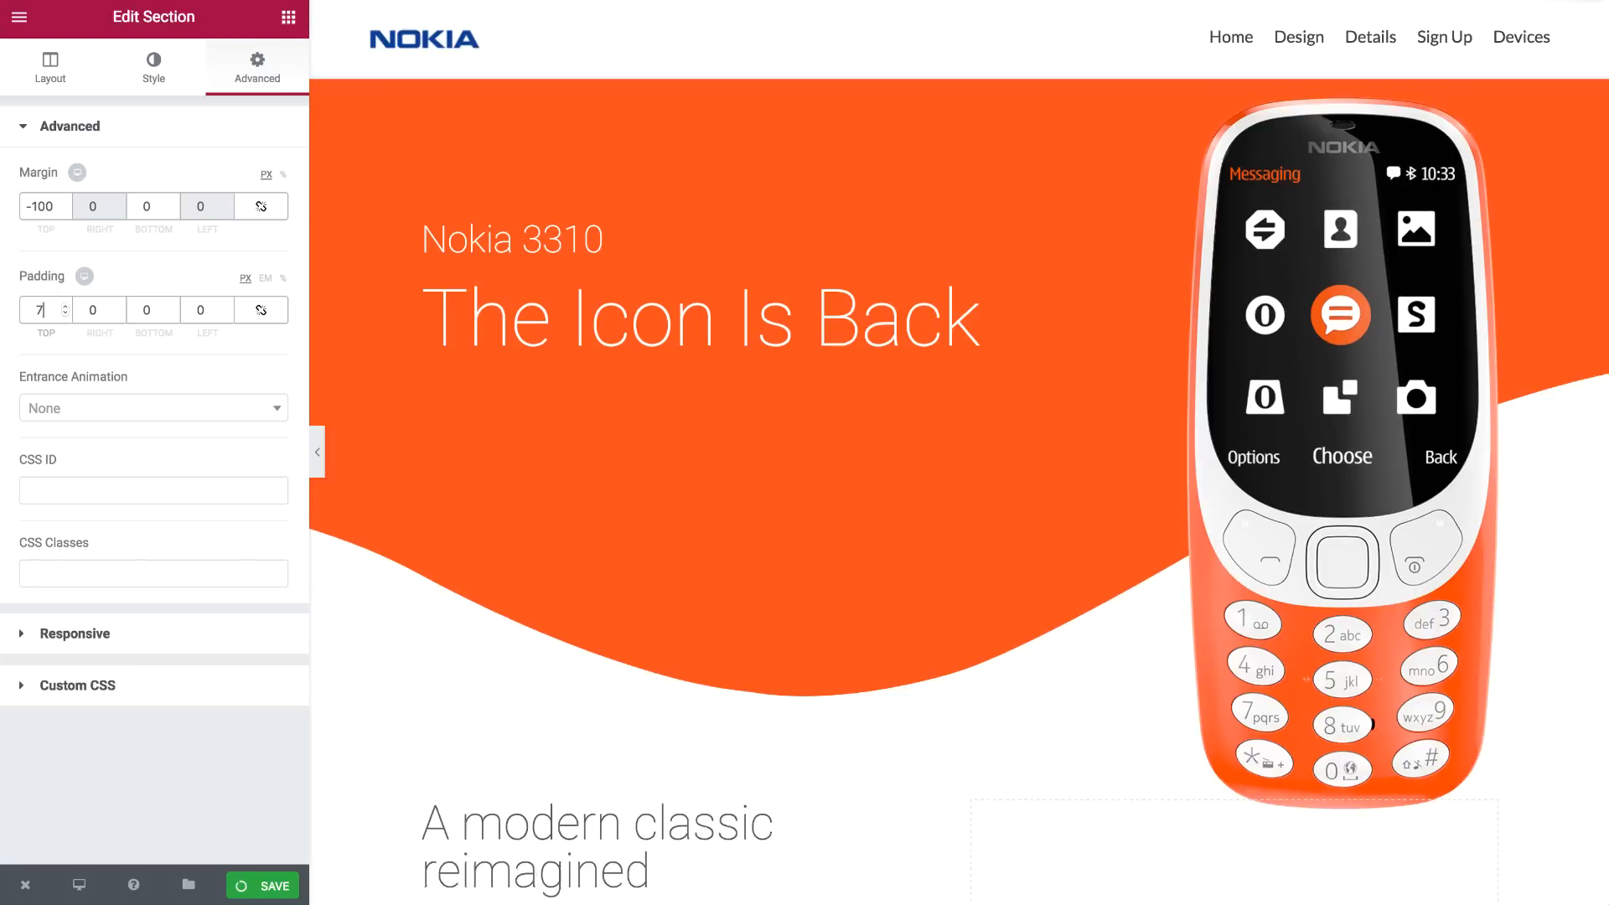